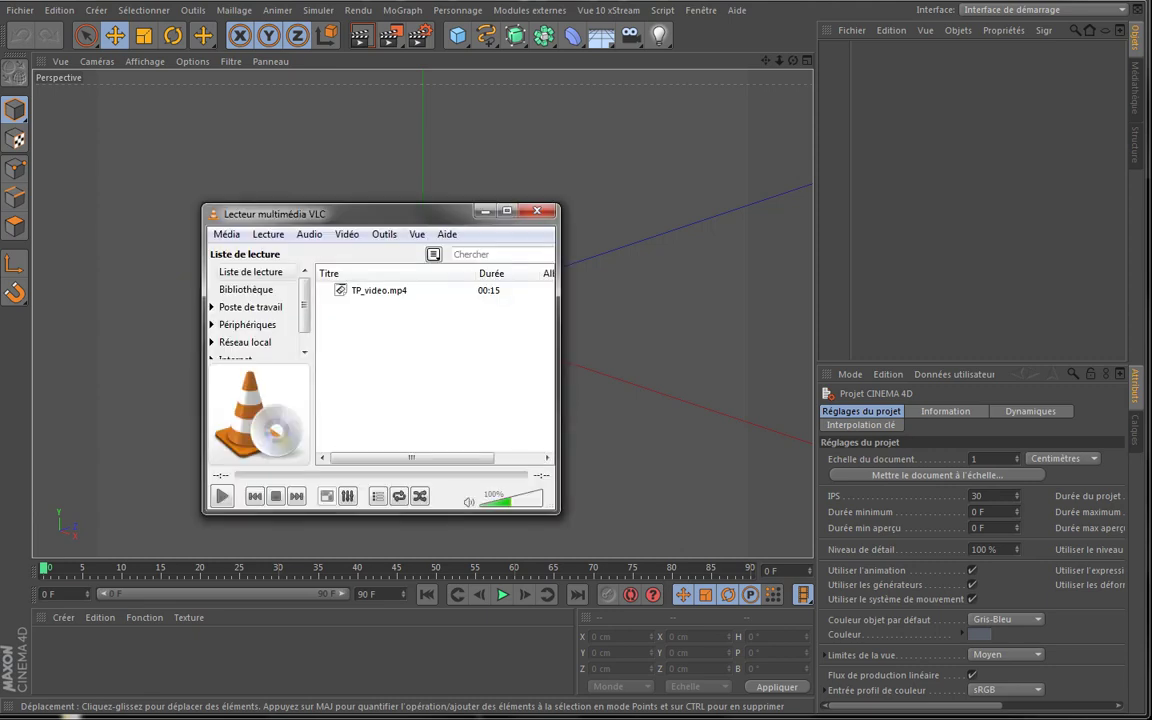
Play TP_video.mp4 in VLC, pause and rewind it to about 00:05, resume playback, and put the player away
{"action": "left_click_drag", "start_coordinate": [381, 203], "coordinate": [462, 203]}
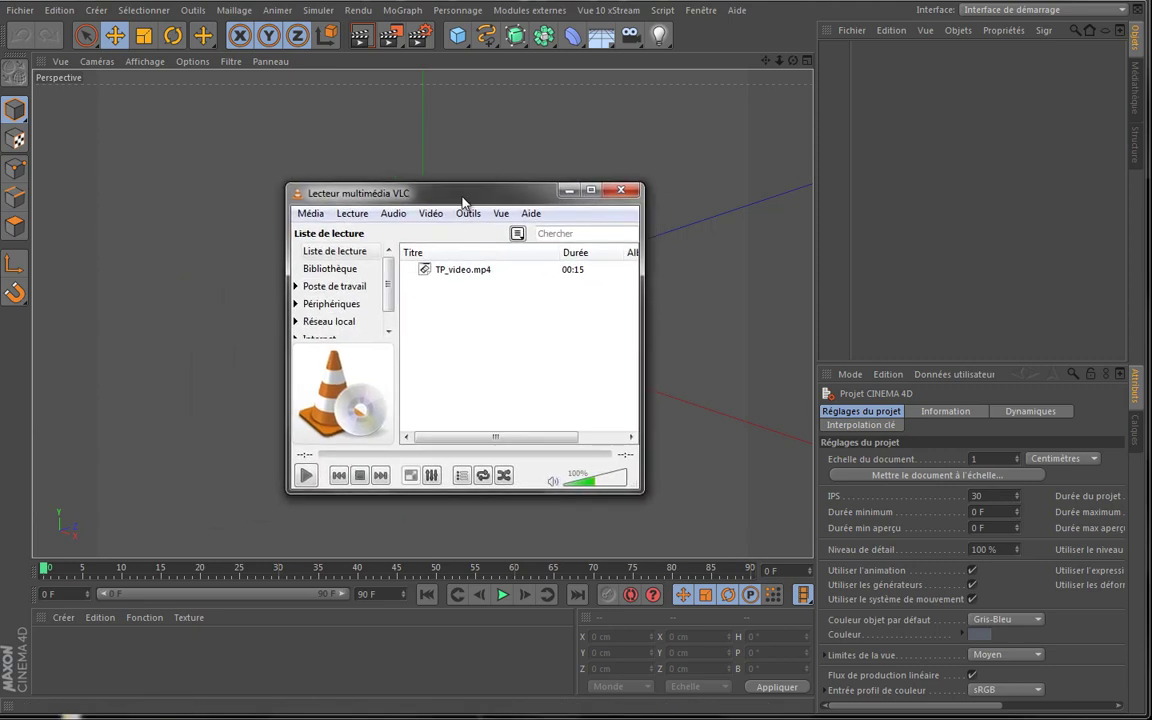
{"action": "double_click", "coordinate": [473, 271]}
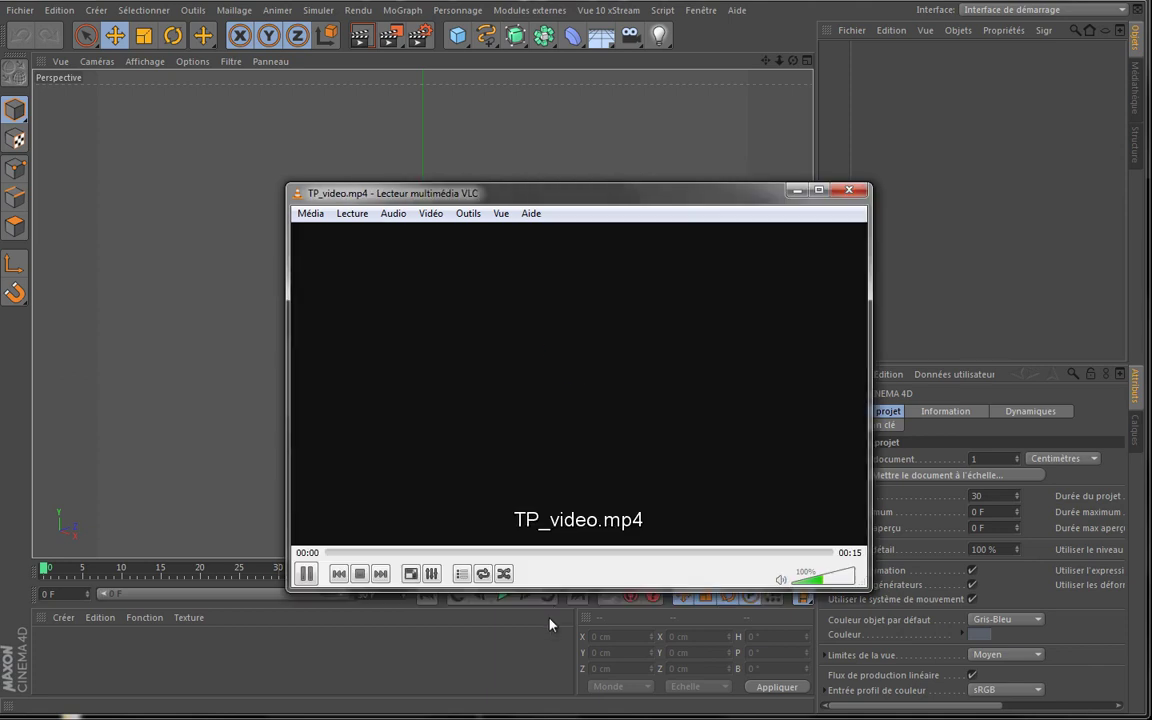
{"action": "left_click_drag", "start_coordinate": [663, 195], "coordinate": [620, 198]}
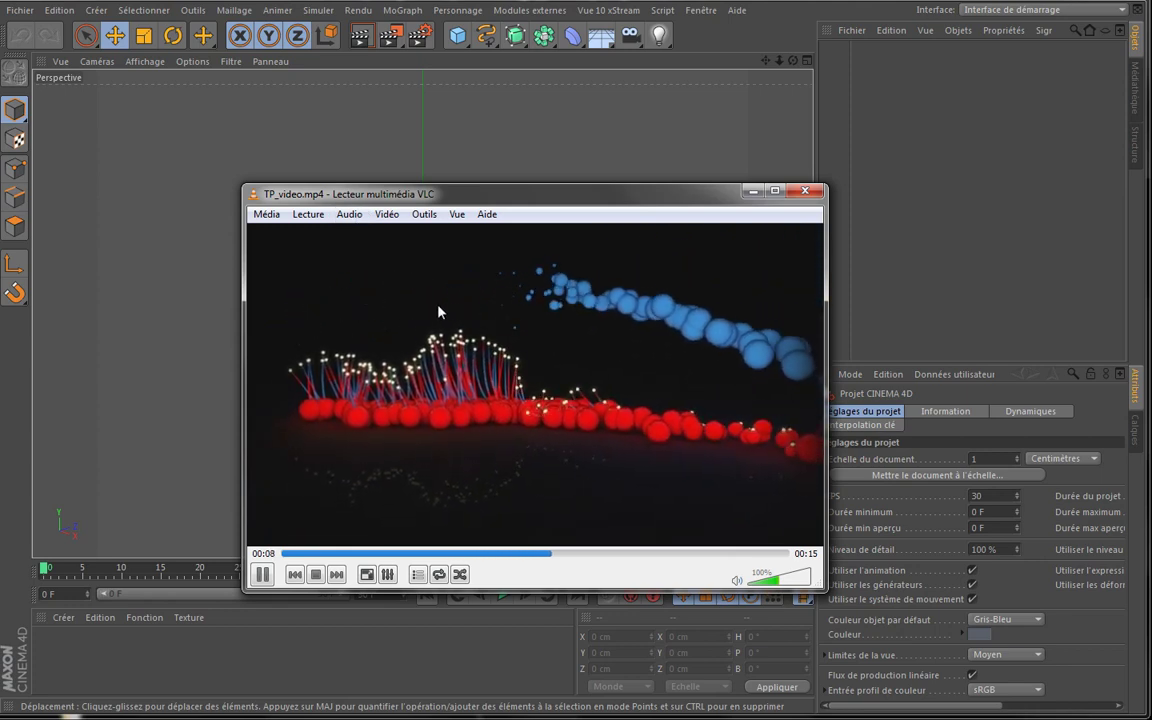
{"action": "left_click", "coordinate": [260, 573]}
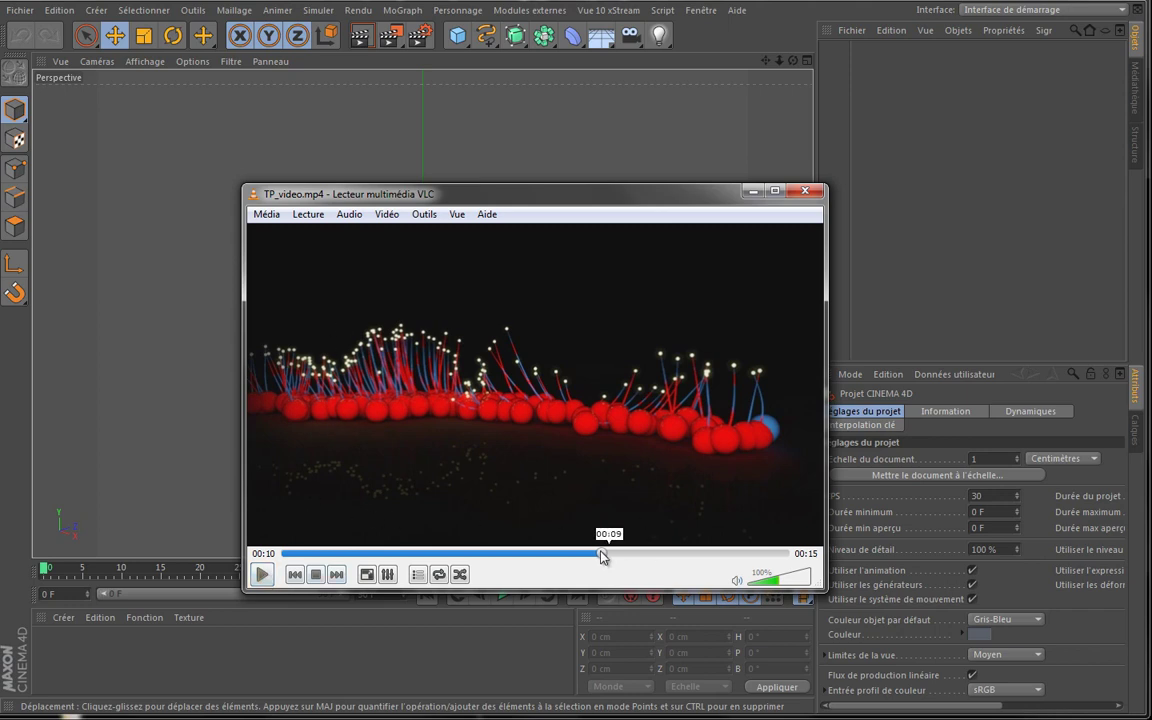
{"action": "left_click_drag", "start_coordinate": [602, 556], "coordinate": [465, 556]}
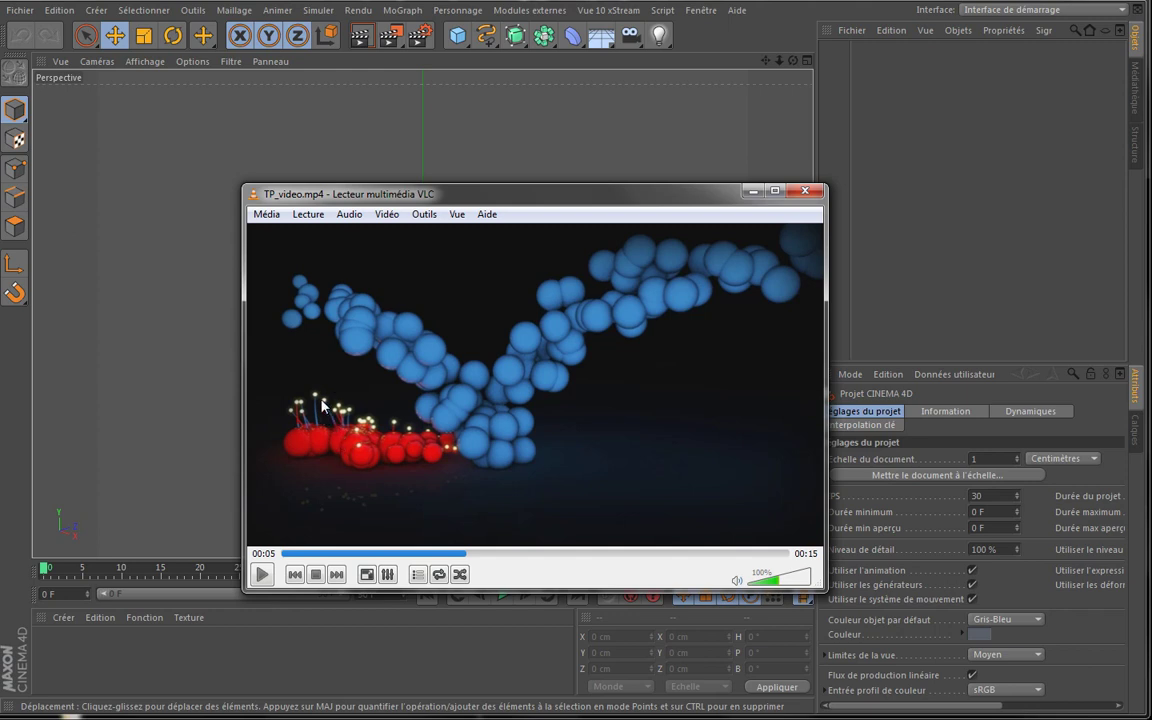
{"action": "left_click", "coordinate": [262, 574]}
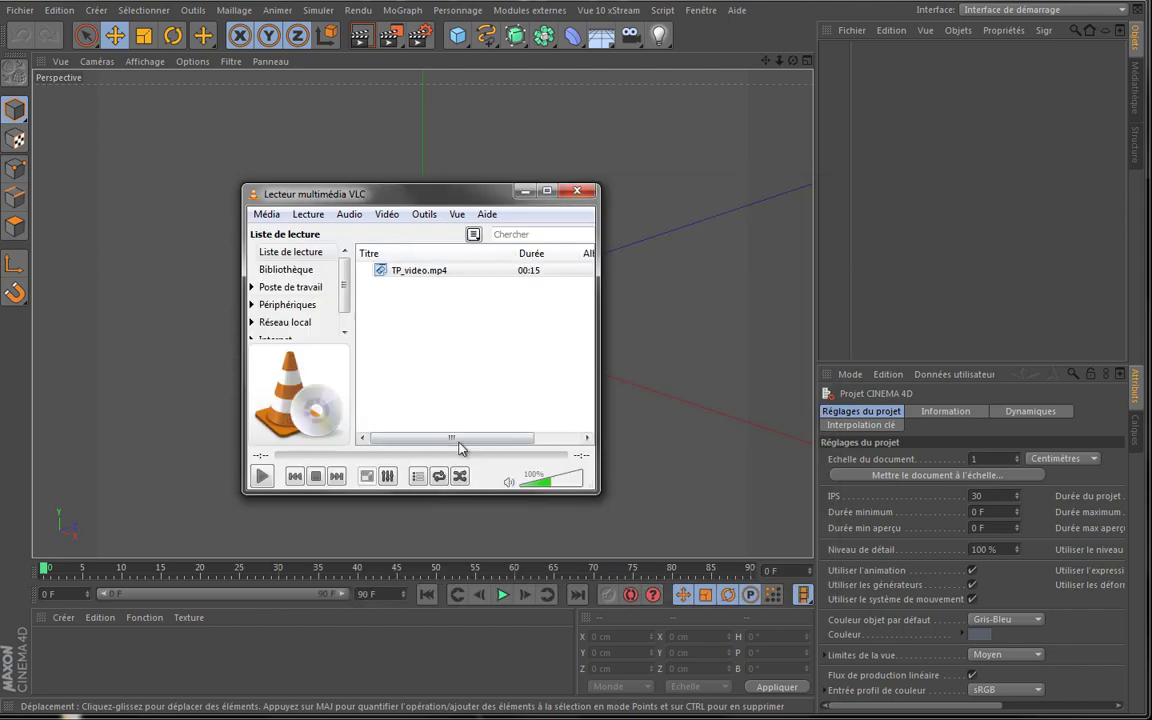
{"action": "left_click", "coordinate": [577, 193]}
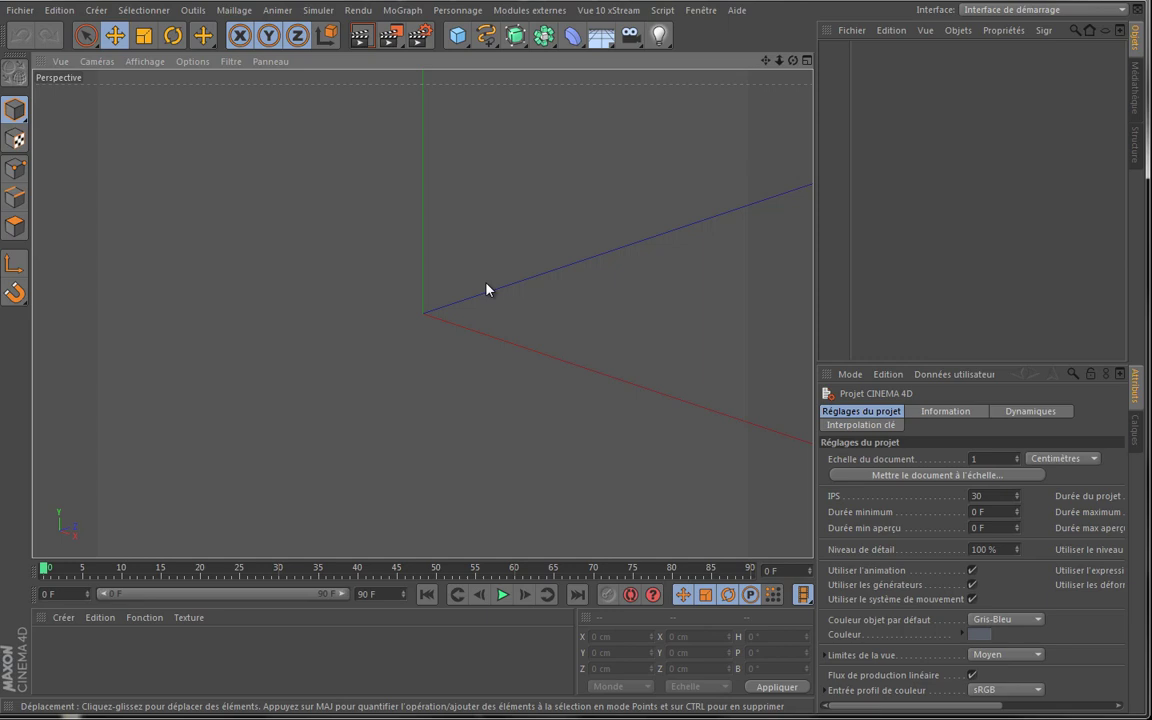
Switch from the empty project to the open particle scene containing the Emetteur, Caméra and sol objects
{"action": "left_click", "coordinate": [700, 10]}
{"action": "mouse_move", "coordinate": [737, 10]}
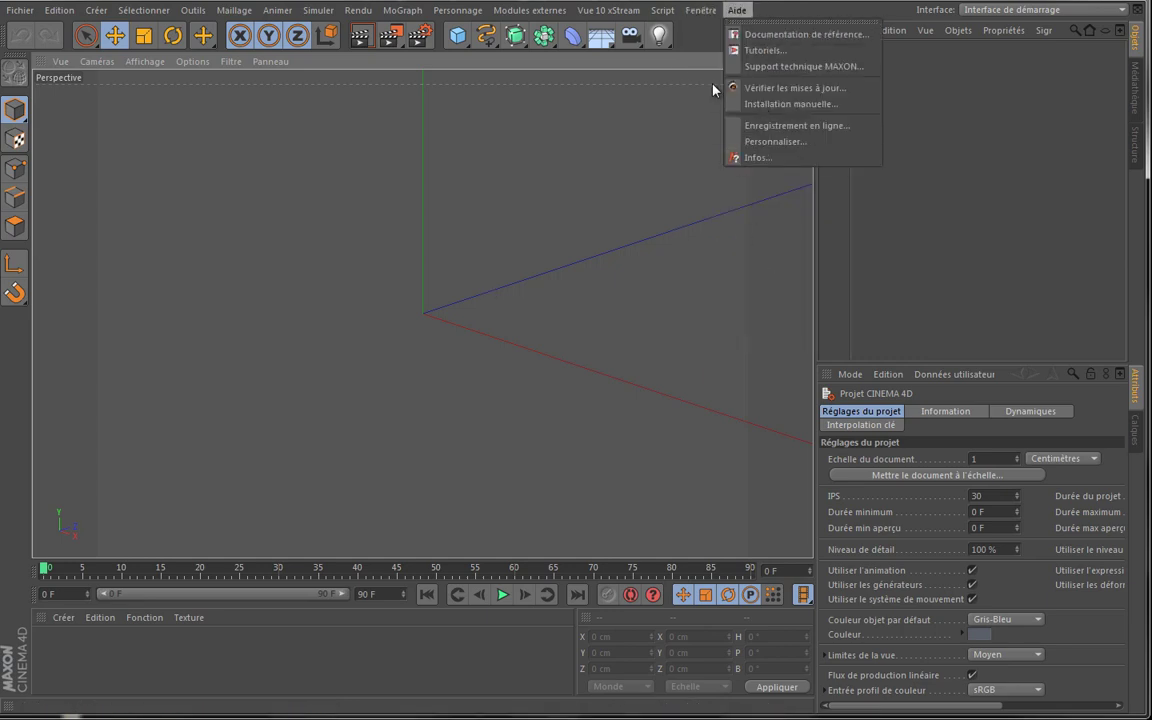
{"action": "mouse_move", "coordinate": [700, 10]}
{"action": "left_click", "coordinate": [720, 342]}
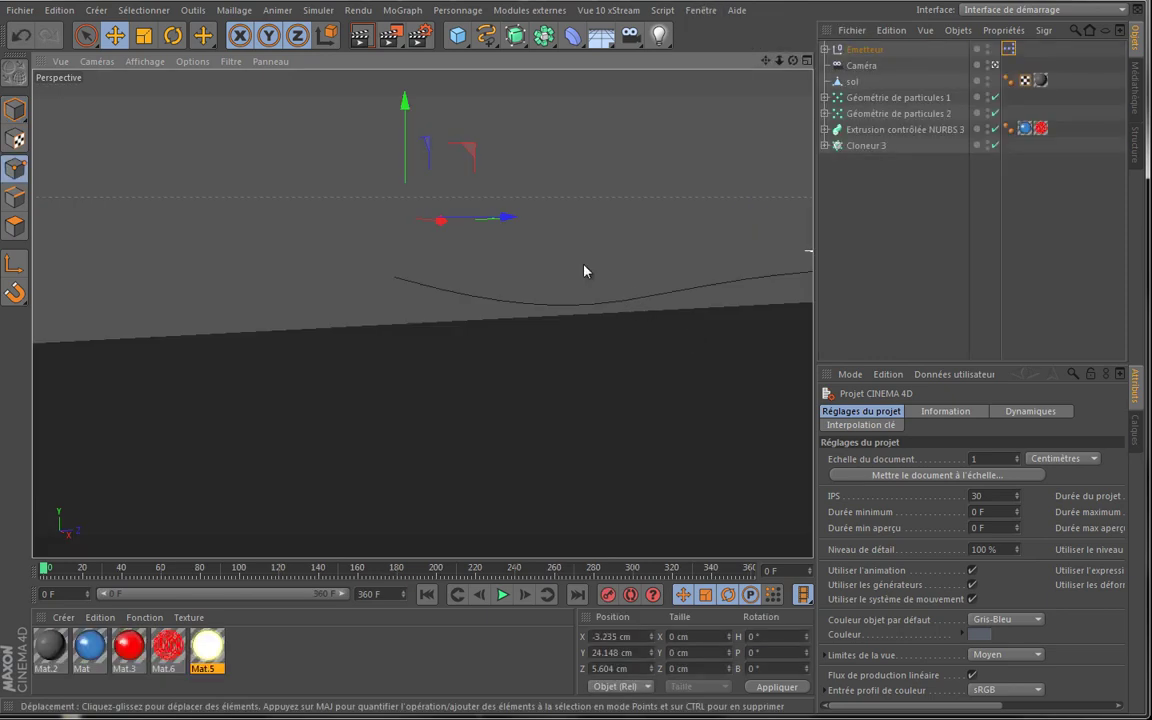
Open the XPresso graph of the Emetteur object, enlarge its window, examine the Groupe X particle nodes, and minimize it
{"action": "double_click", "coordinate": [1008, 49]}
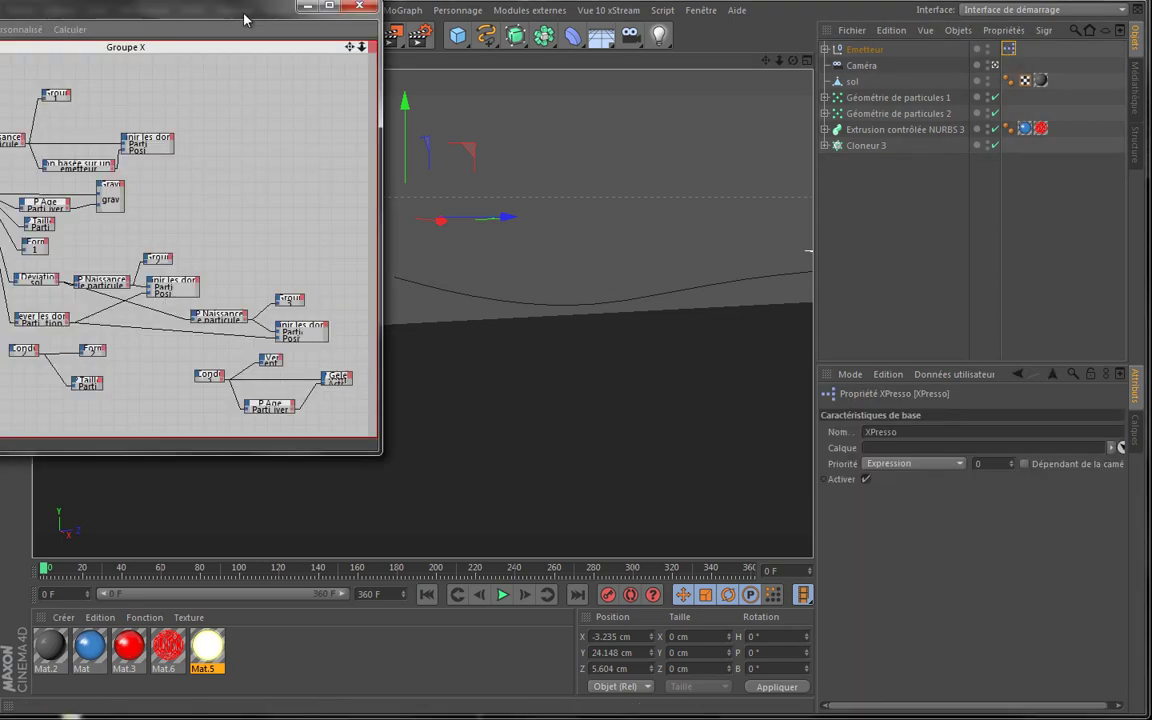
{"action": "left_click_drag", "start_coordinate": [225, 16], "coordinate": [620, 150]}
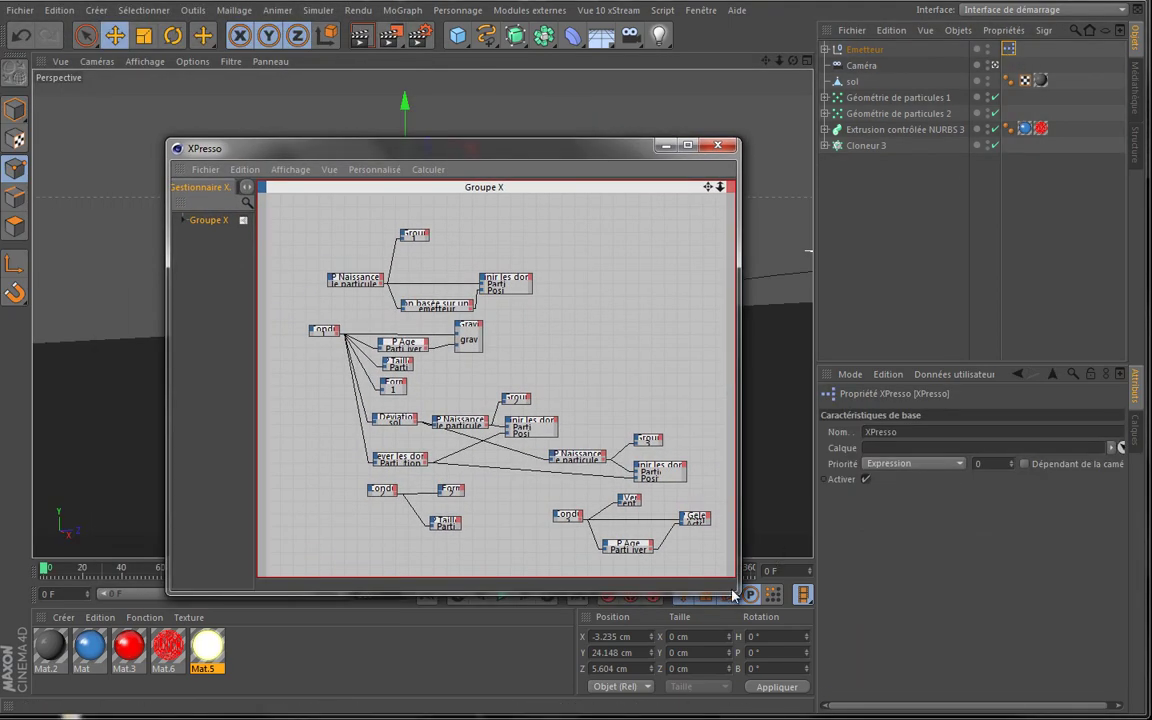
{"action": "left_click_drag", "start_coordinate": [733, 591], "coordinate": [805, 636]}
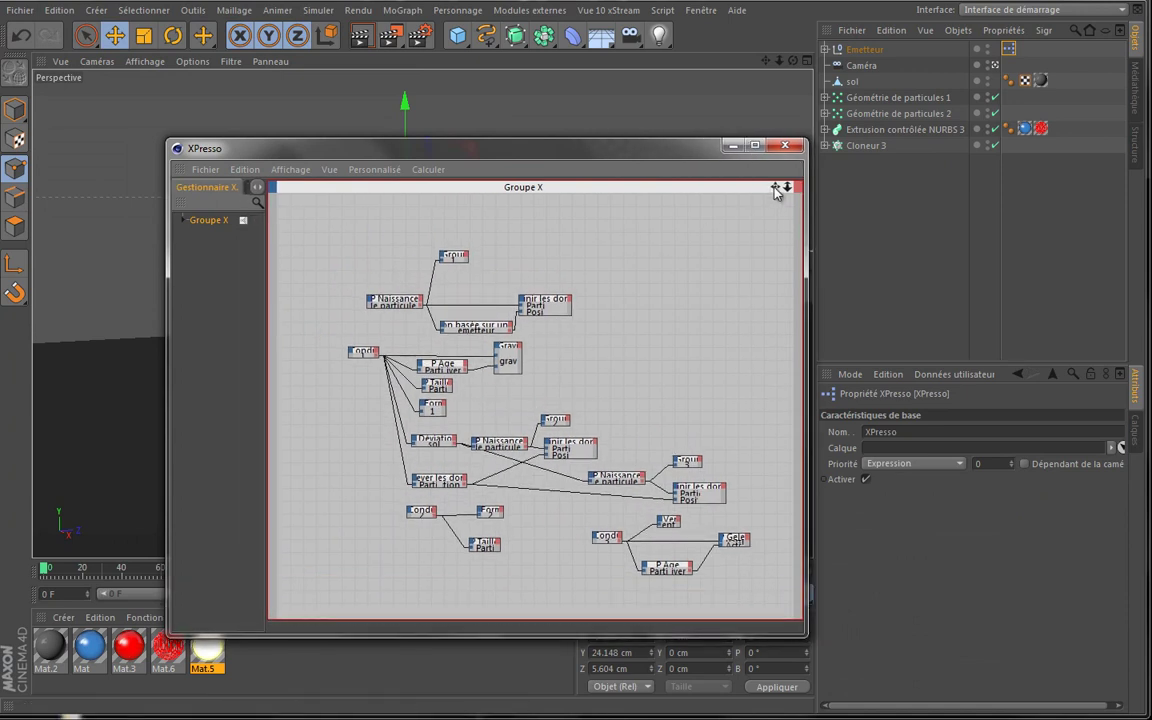
{"action": "left_click_drag", "start_coordinate": [772, 188], "coordinate": [630, 317]}
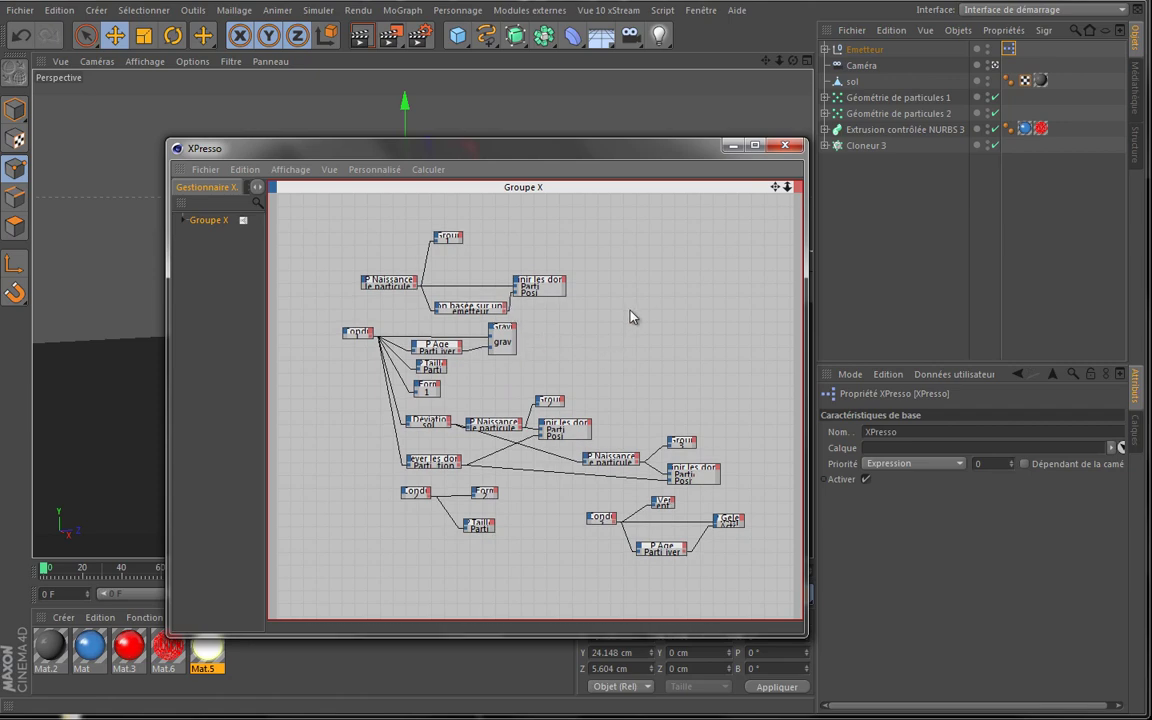
{"action": "scroll", "coordinate": [491, 332], "scroll_direction": "up", "scroll_amount": 3}
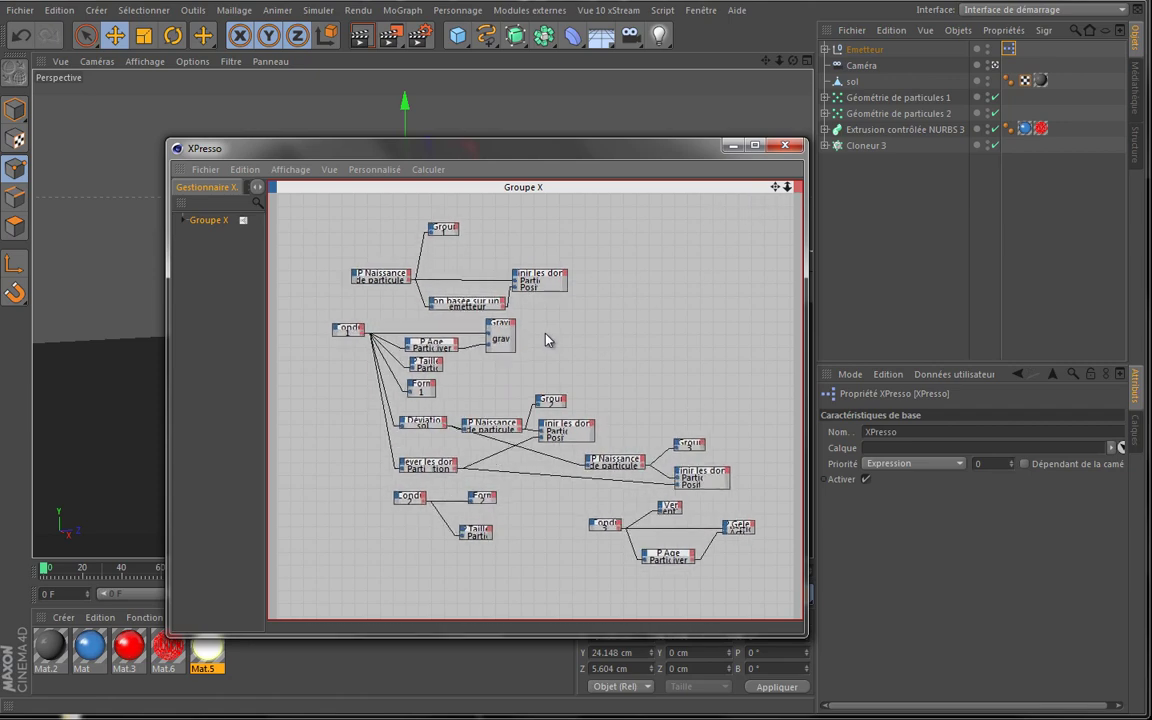
{"action": "scroll", "coordinate": [548, 341], "scroll_direction": "up", "scroll_amount": 2}
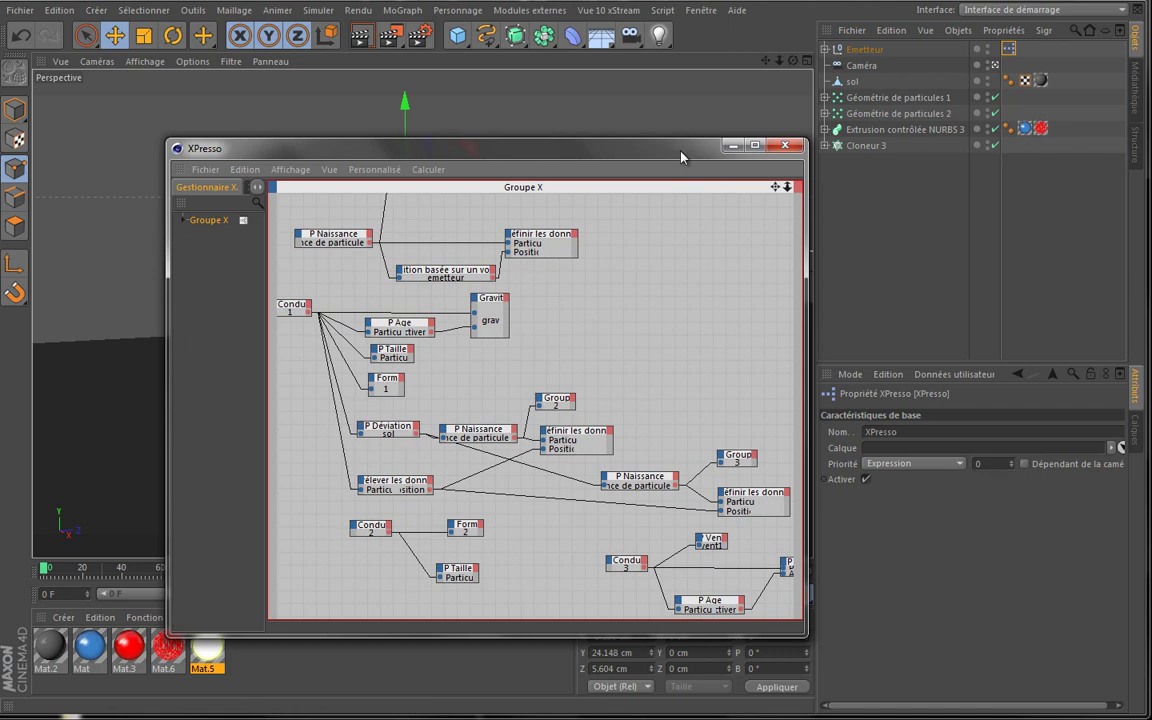
{"action": "left_click", "coordinate": [733, 147]}
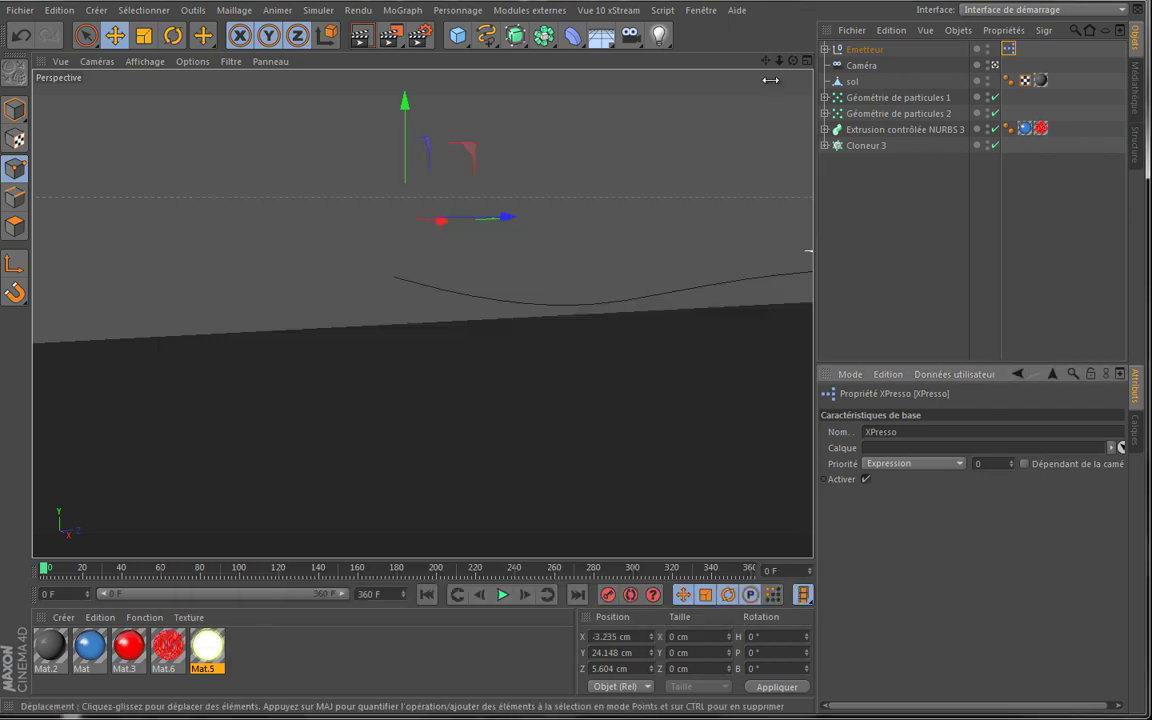
Inspect the Emetteur group's trajectoire spline, the emetteur's Aligner sur la spline tag and the forces, plus the Caméra object's settings
{"action": "left_click", "coordinate": [826, 49]}
{"action": "left_click", "coordinate": [874, 81]}
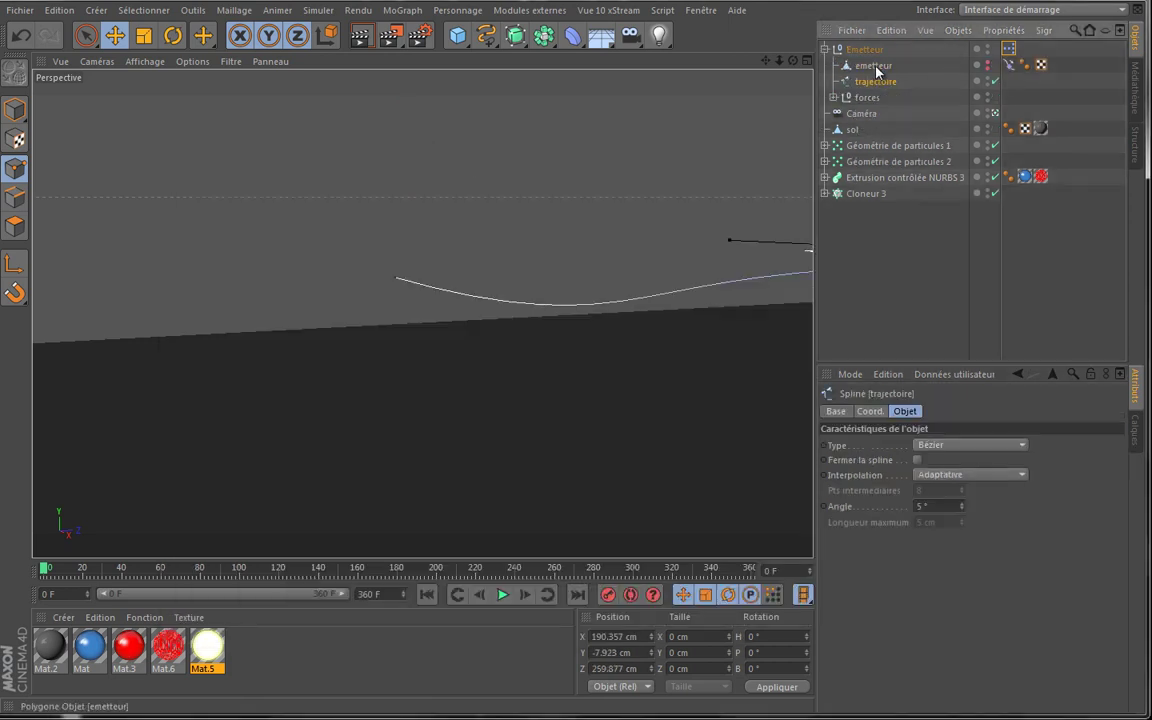
{"action": "left_click", "coordinate": [1009, 64]}
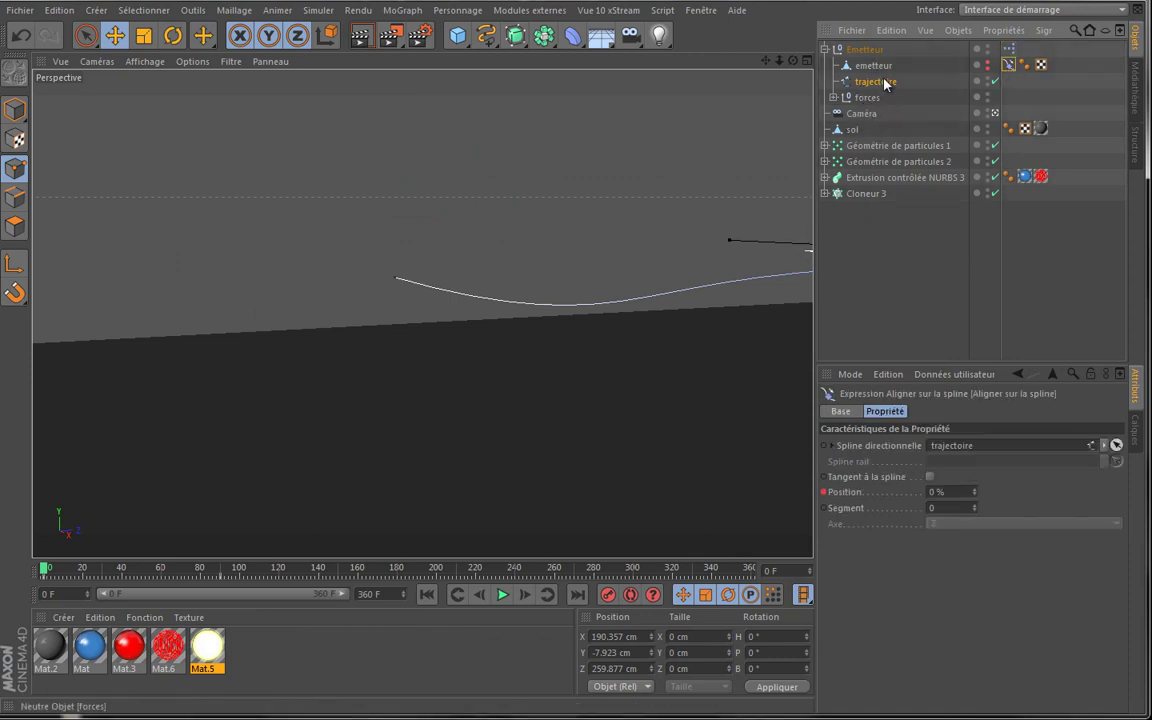
{"action": "left_click", "coordinate": [833, 97]}
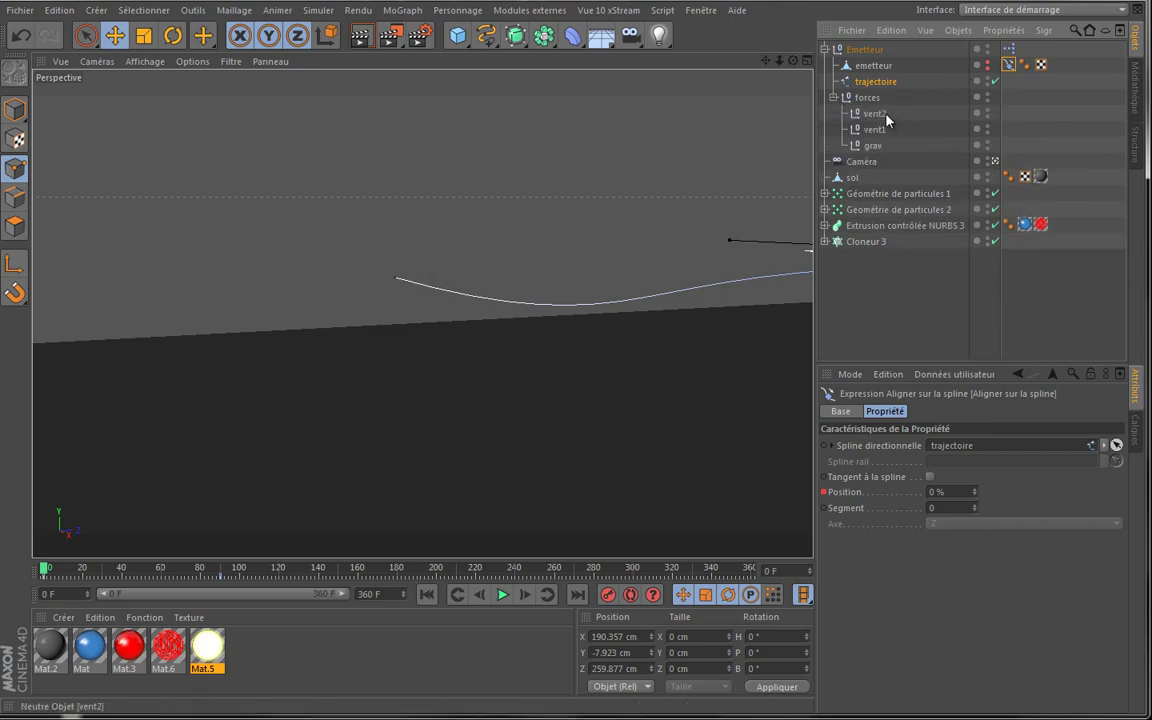
{"action": "left_click", "coordinate": [833, 97]}
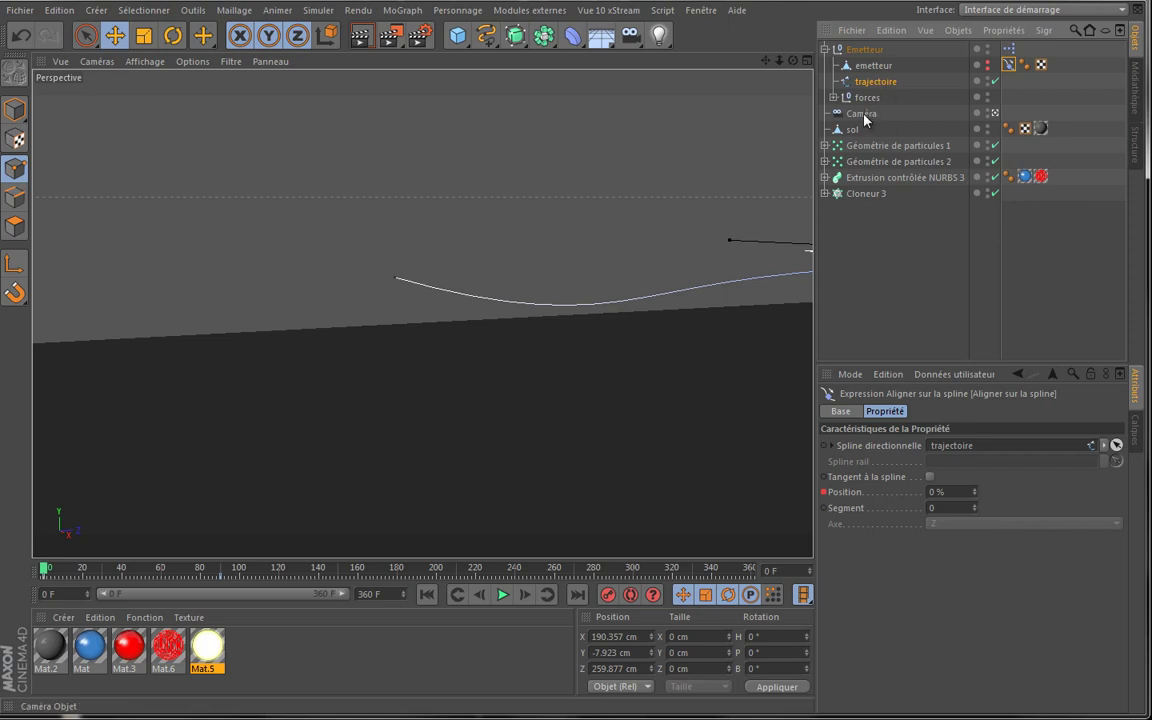
{"action": "left_click", "coordinate": [863, 116]}
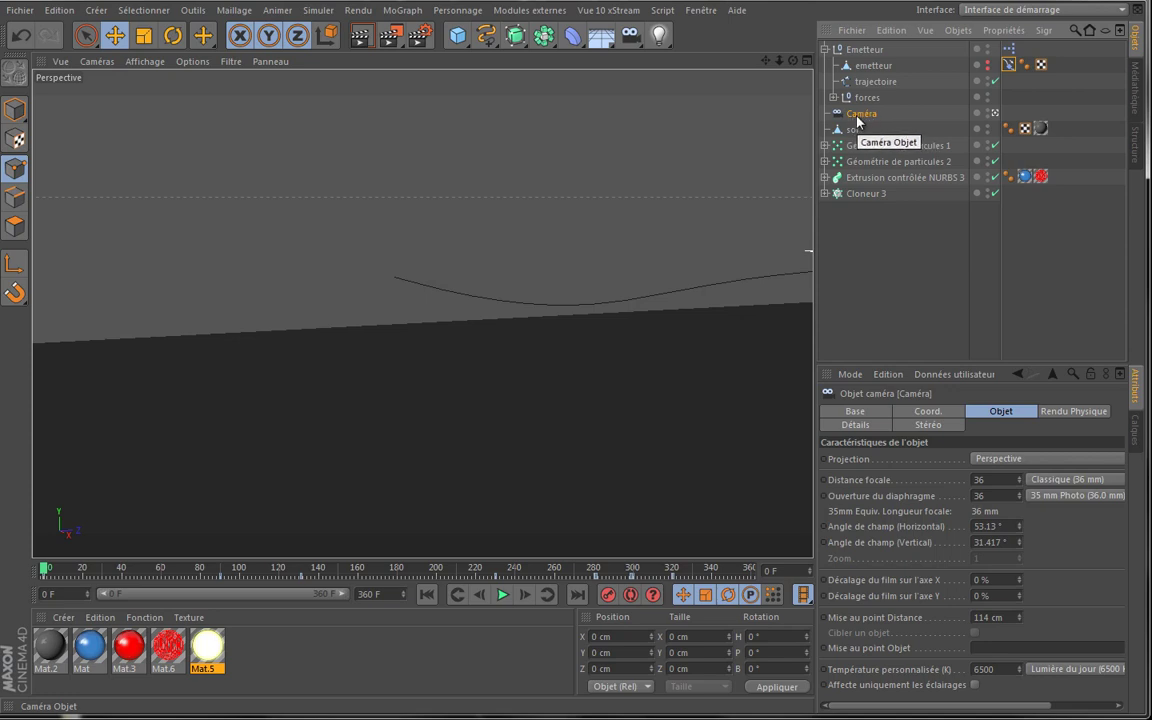
{"action": "left_click", "coordinate": [826, 49]}
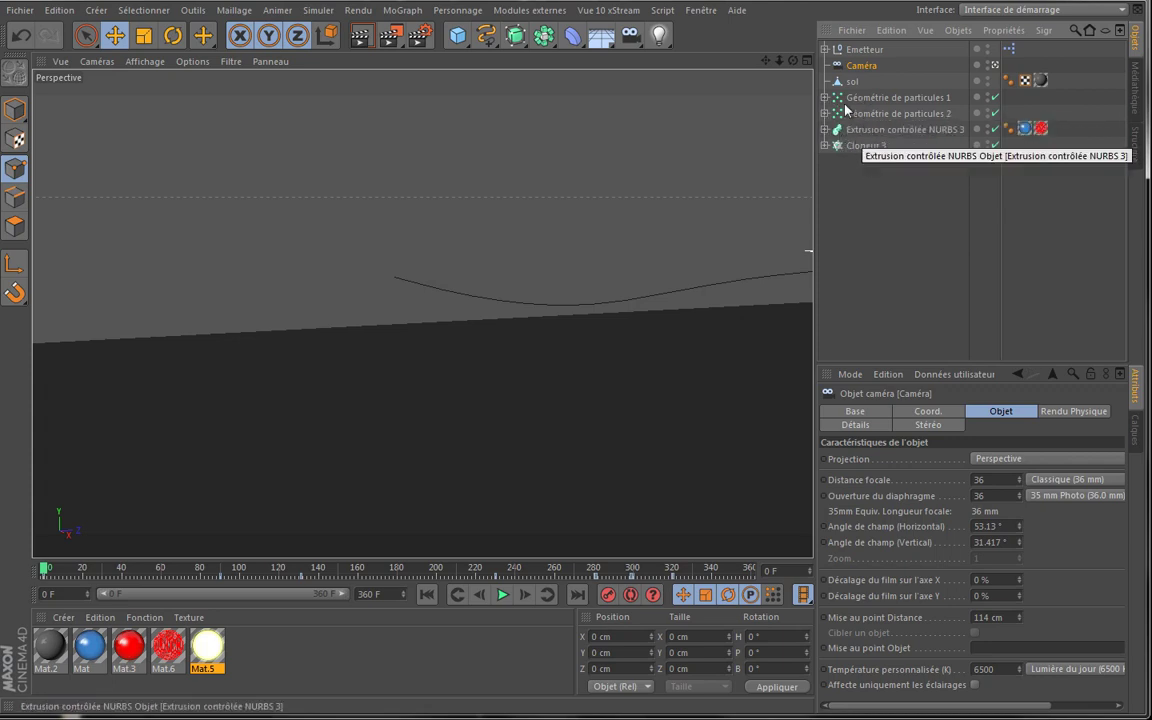
Expand and disable both particle geometry objects, Extrusion contrôlée NURBS 3 and Cloneur 3, including the Rectangle, Traceur 3 and Sphère children
{"action": "left_click", "coordinate": [825, 97]}
{"action": "left_click", "coordinate": [825, 129]}
{"action": "left_click", "coordinate": [825, 161]}
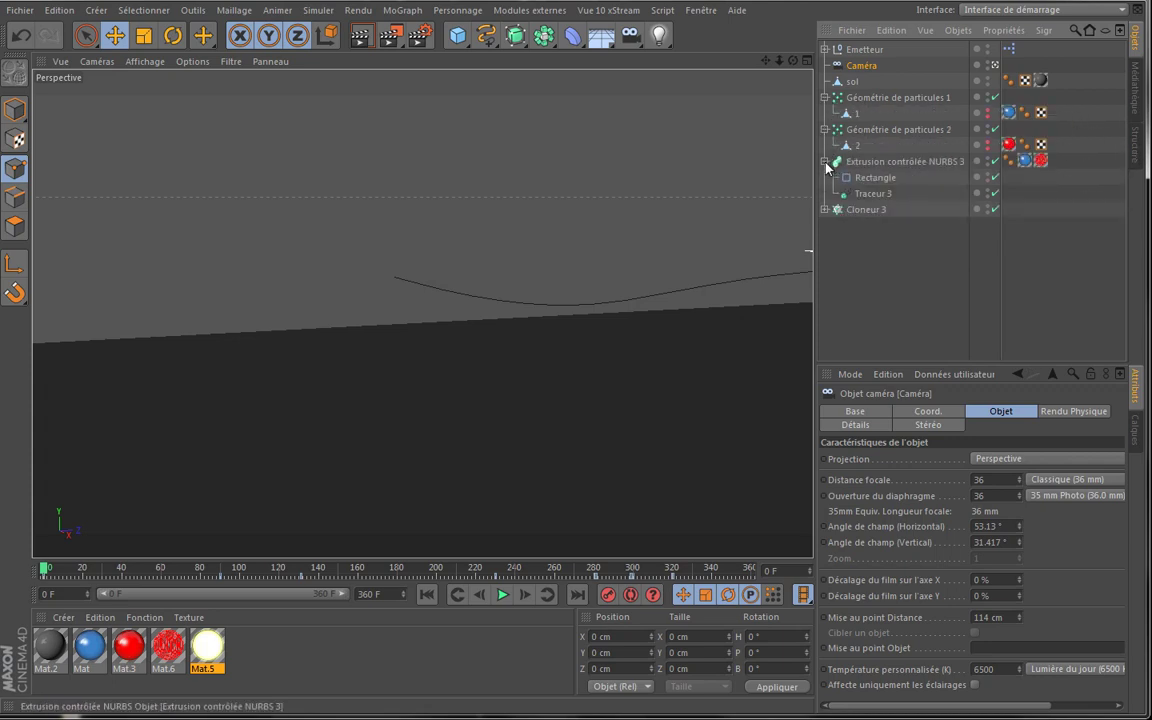
{"action": "left_click", "coordinate": [825, 209]}
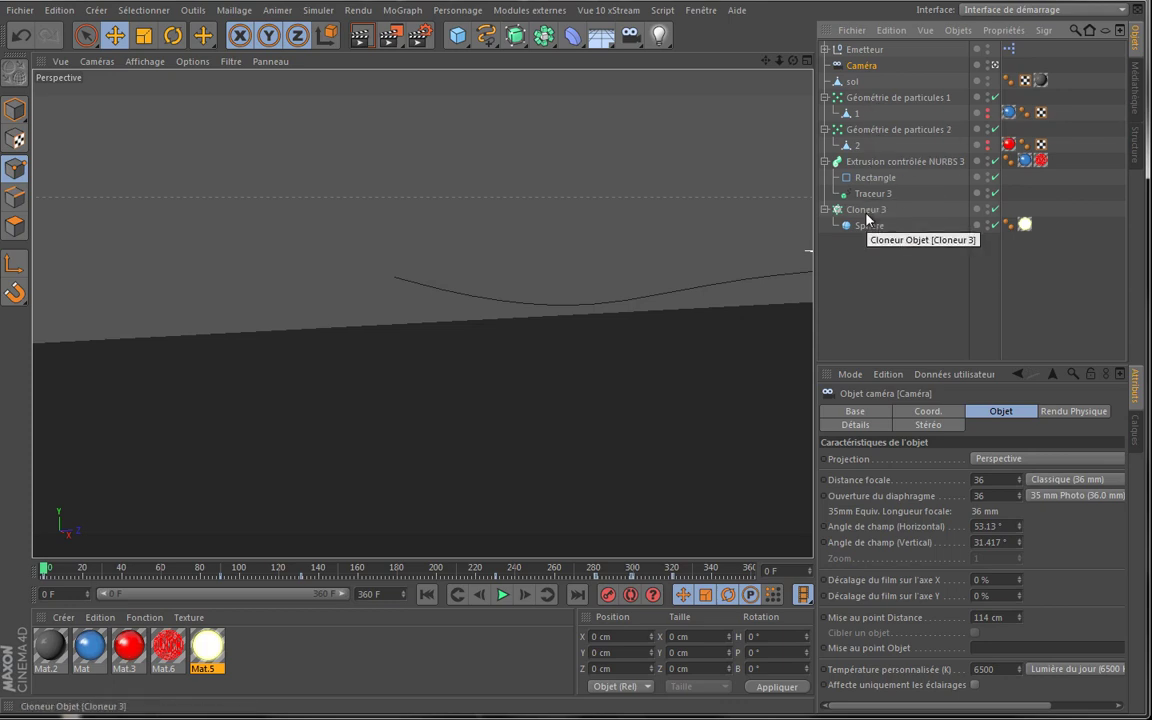
{"action": "left_click", "coordinate": [995, 129]}
{"action": "left_click", "coordinate": [995, 97]}
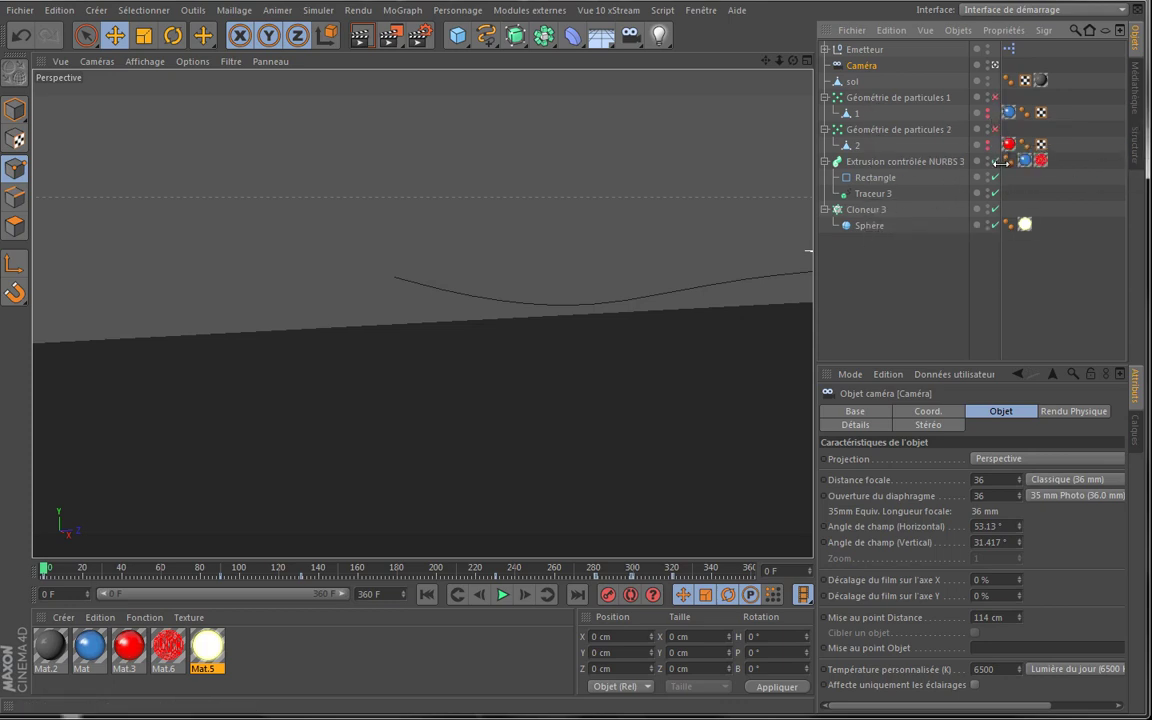
{"action": "left_click_drag", "start_coordinate": [995, 162], "coordinate": [995, 225]}
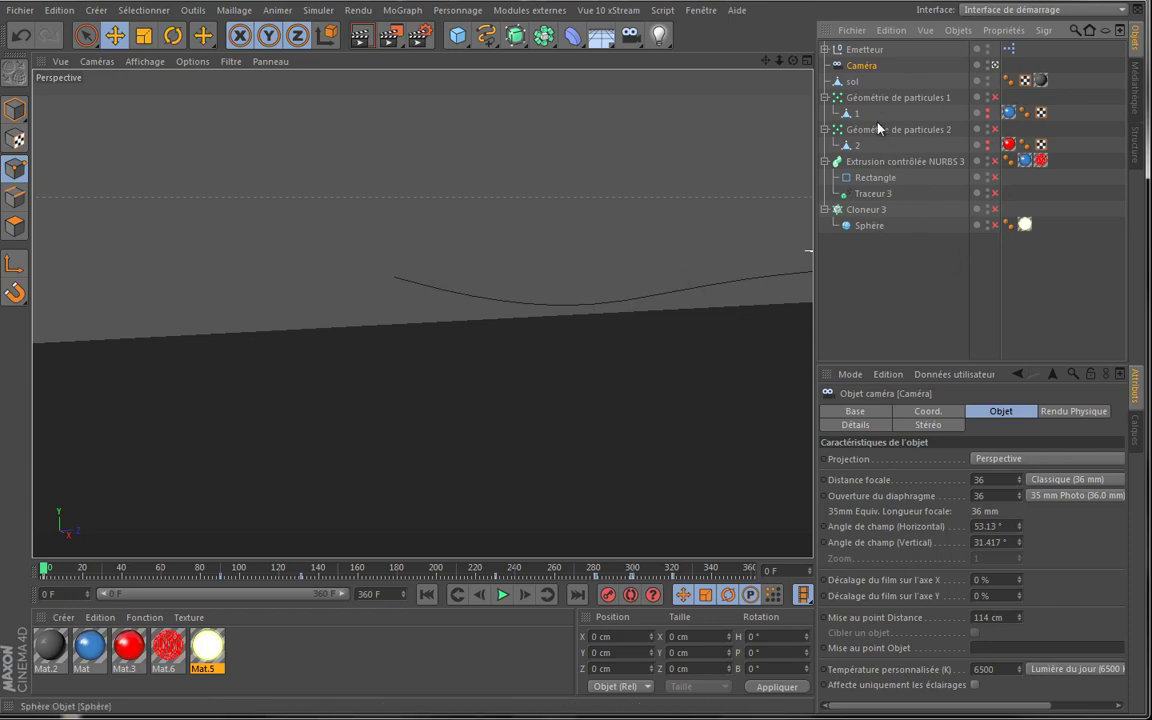
Play the particle animation from frame 0, pausing at frames 52, 91 and 127 to examine the particles
{"action": "left_click", "coordinate": [503, 595]}
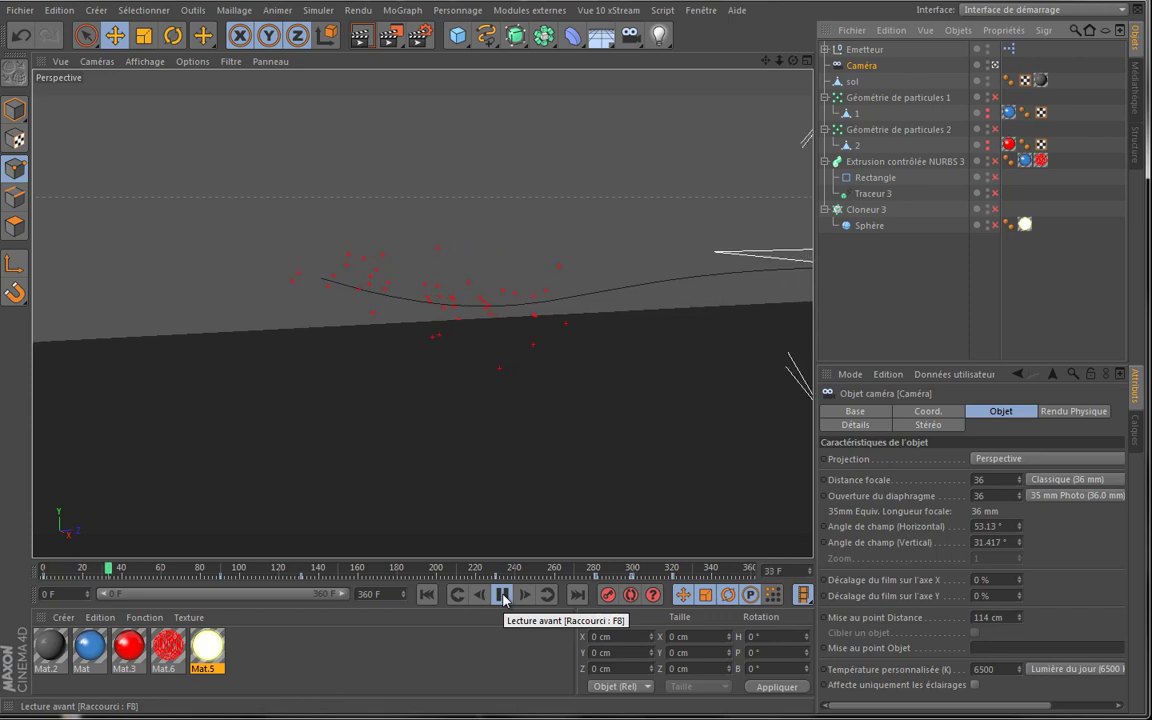
{"action": "left_click", "coordinate": [503, 595]}
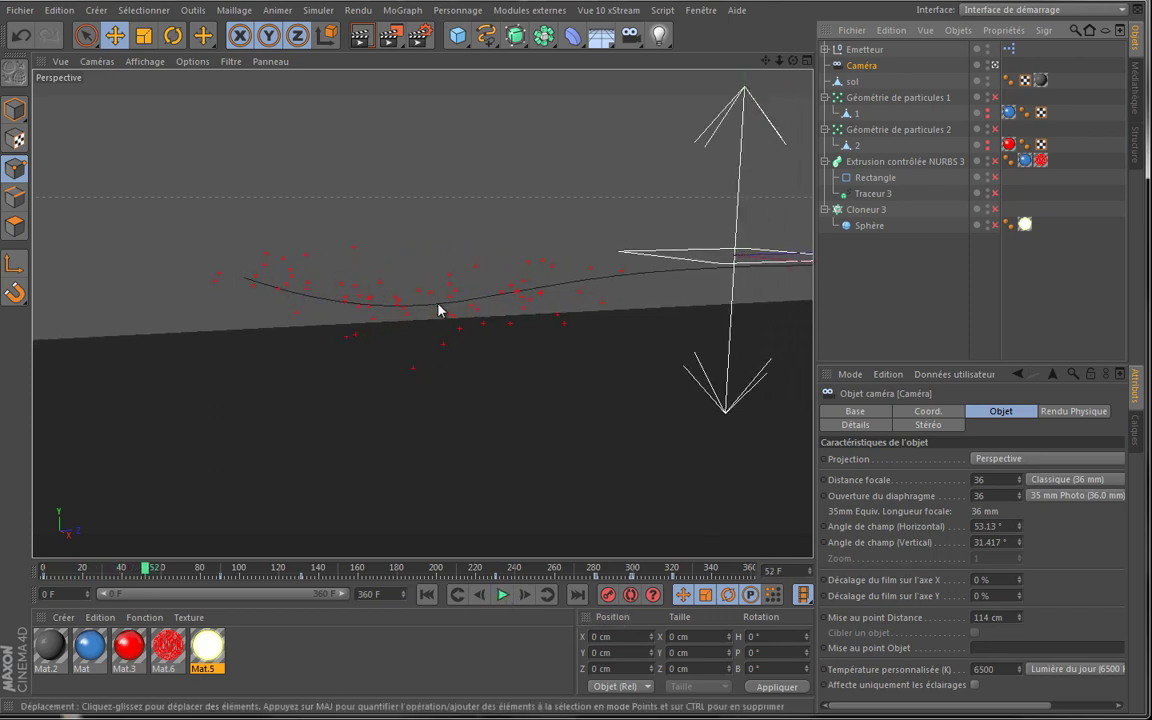
{"action": "left_click", "coordinate": [503, 595]}
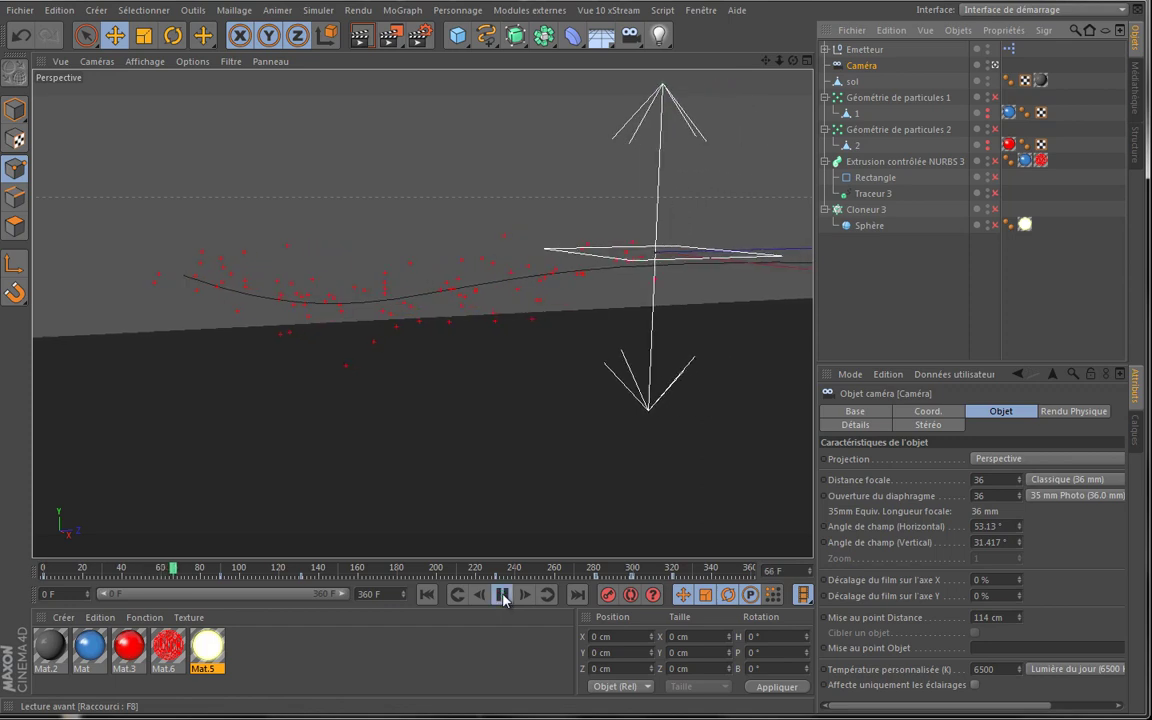
{"action": "left_click", "coordinate": [503, 595]}
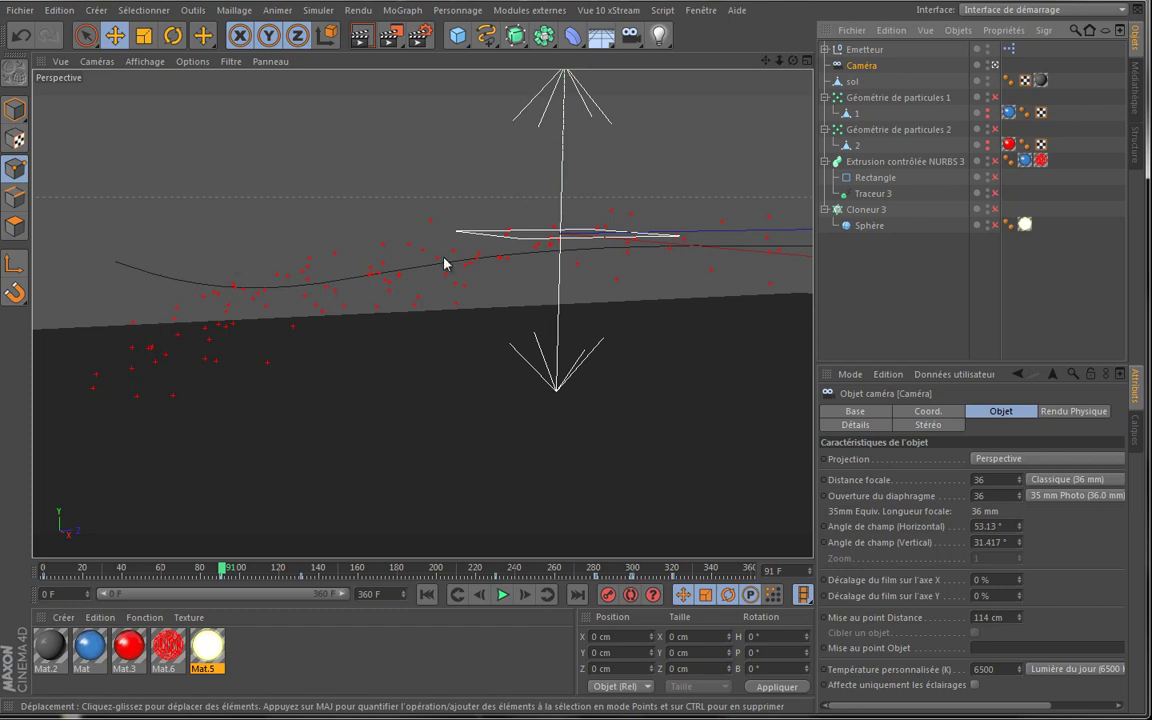
{"action": "left_click", "coordinate": [503, 595]}
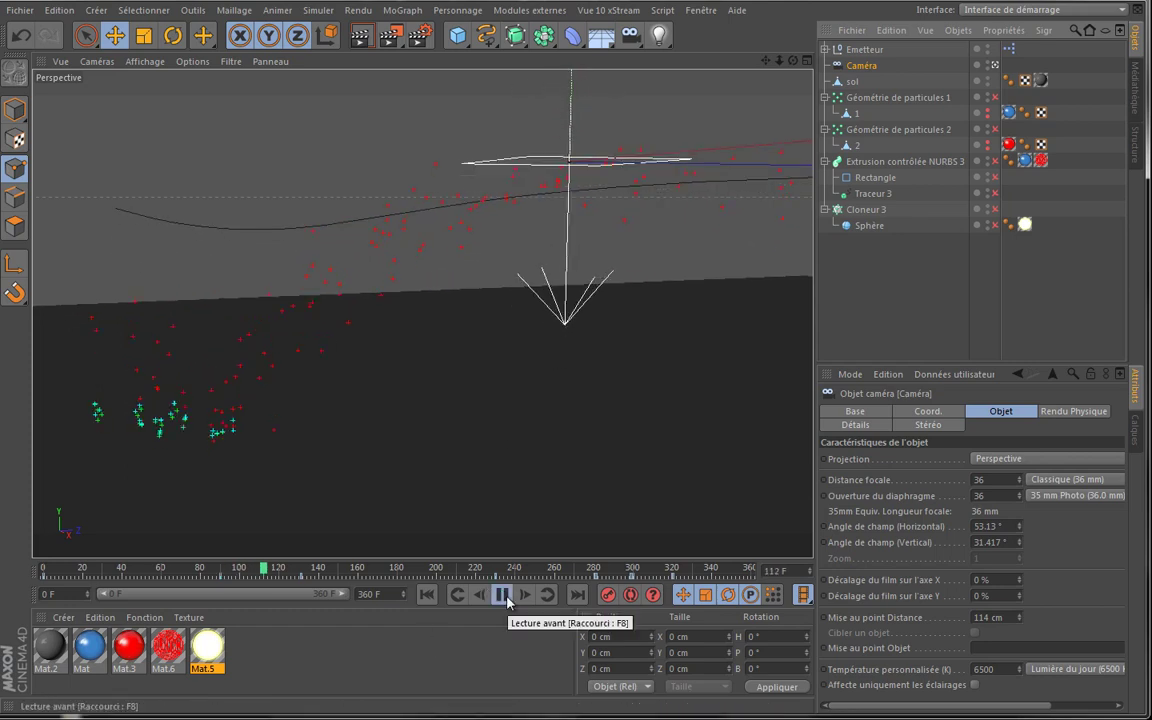
{"action": "left_click", "coordinate": [503, 595]}
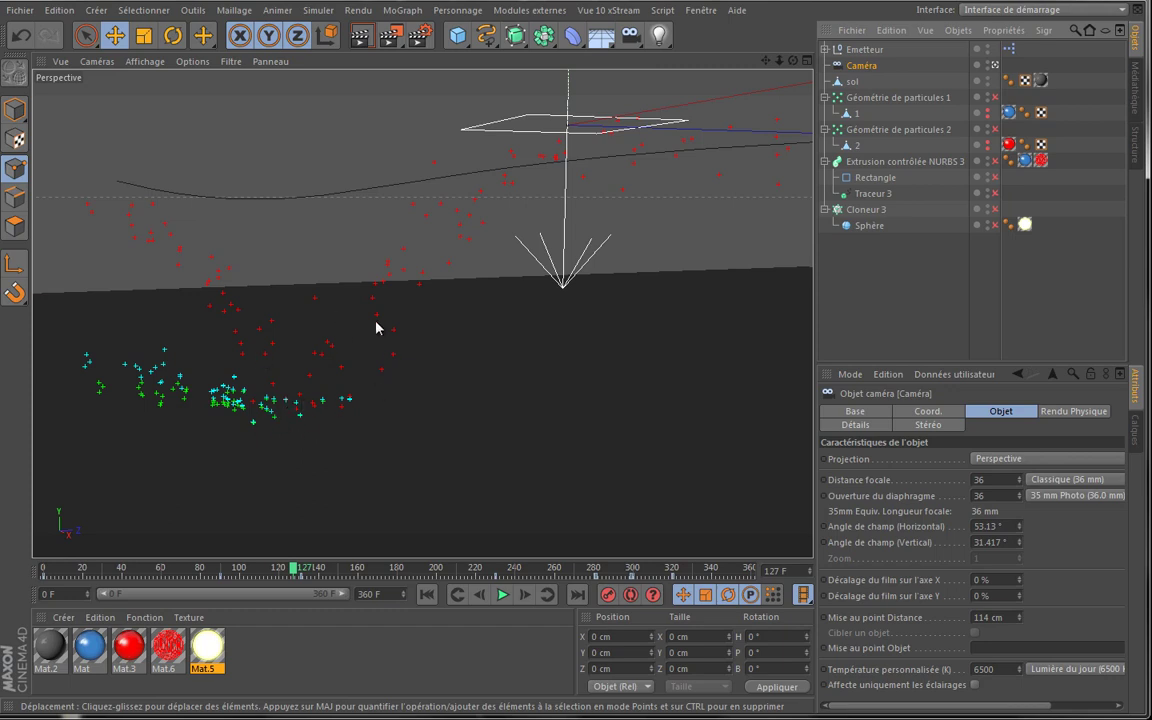
Select the sol object to identify the floor, and resume the particle animation up to frame 294
{"action": "left_click", "coordinate": [840, 82]}
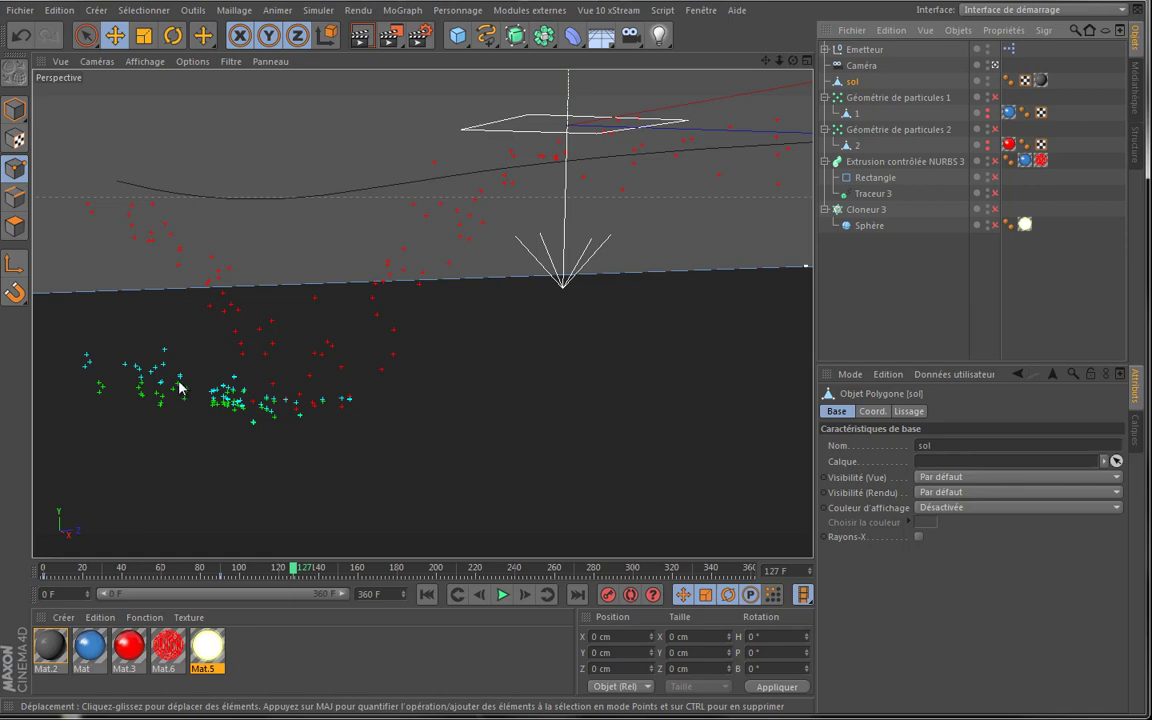
{"action": "left_click", "coordinate": [503, 596]}
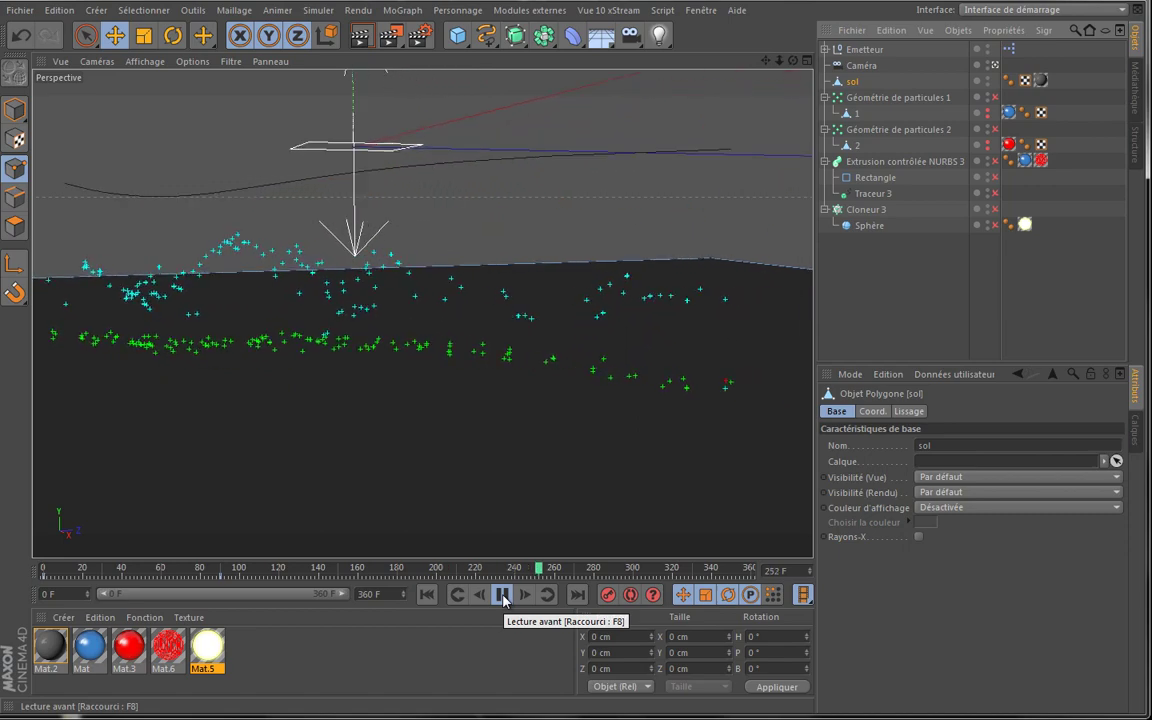
{"action": "left_click", "coordinate": [503, 596]}
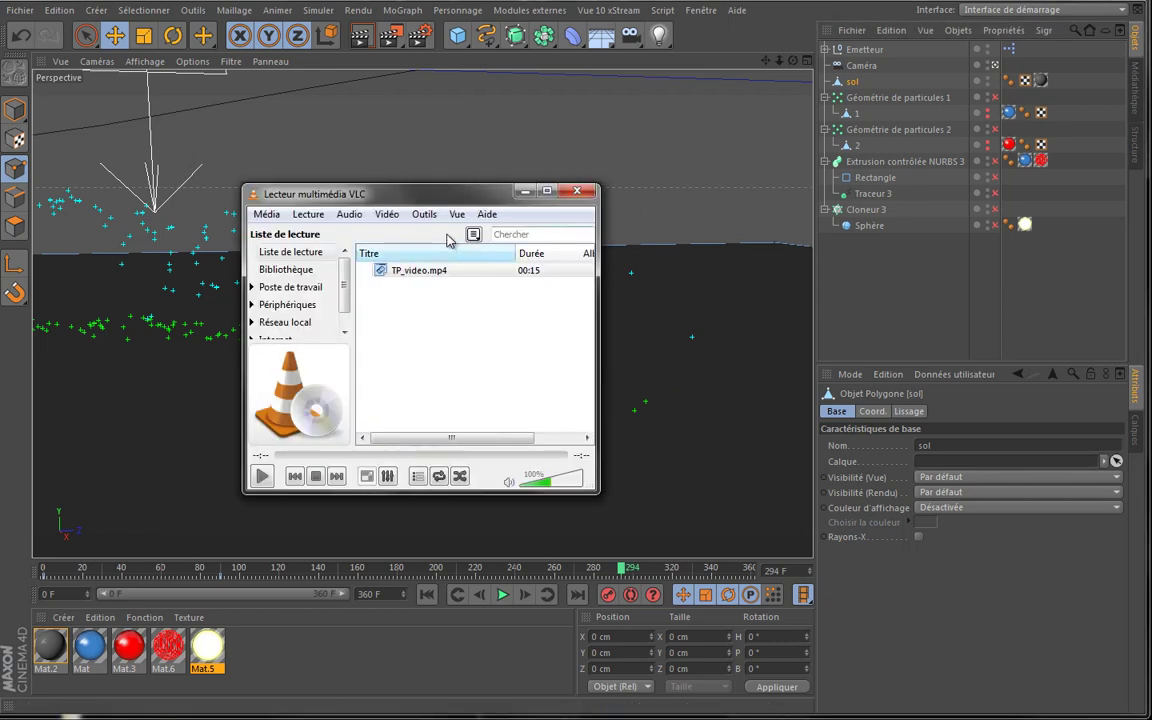
Play the TP_video.mp4 reference video, pause it at 00:14 to examine the final render, and close the player
{"action": "double_click", "coordinate": [432, 273]}
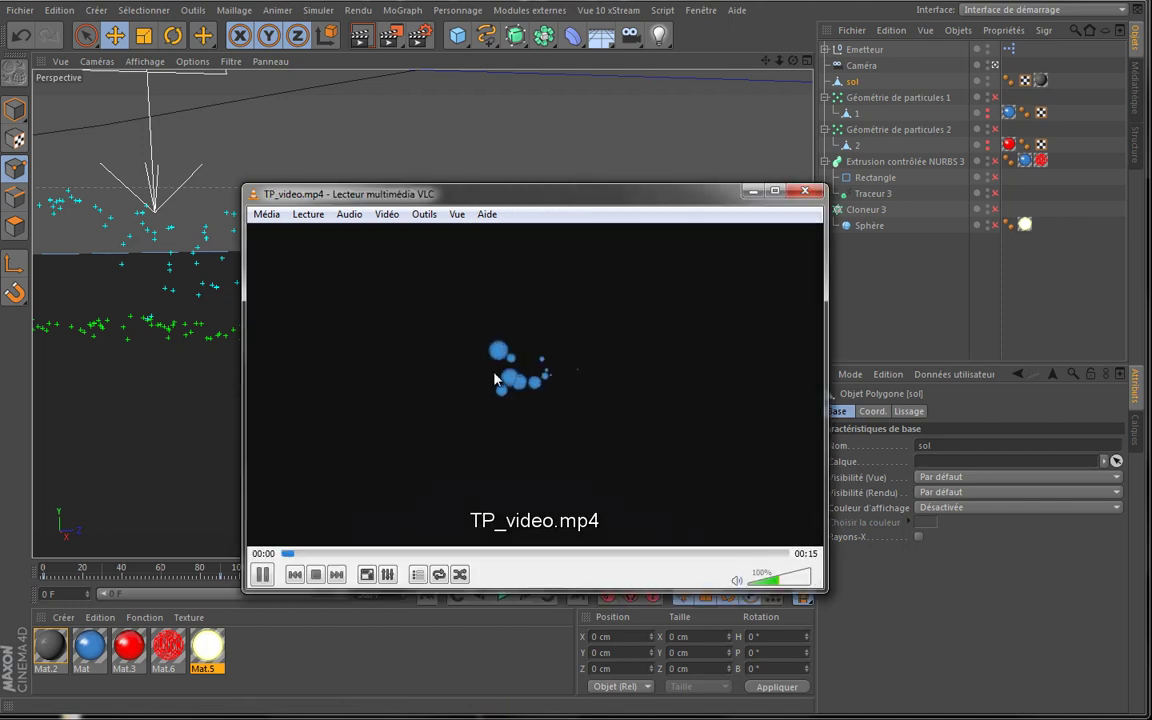
{"action": "left_click_drag", "start_coordinate": [567, 203], "coordinate": [561, 193]}
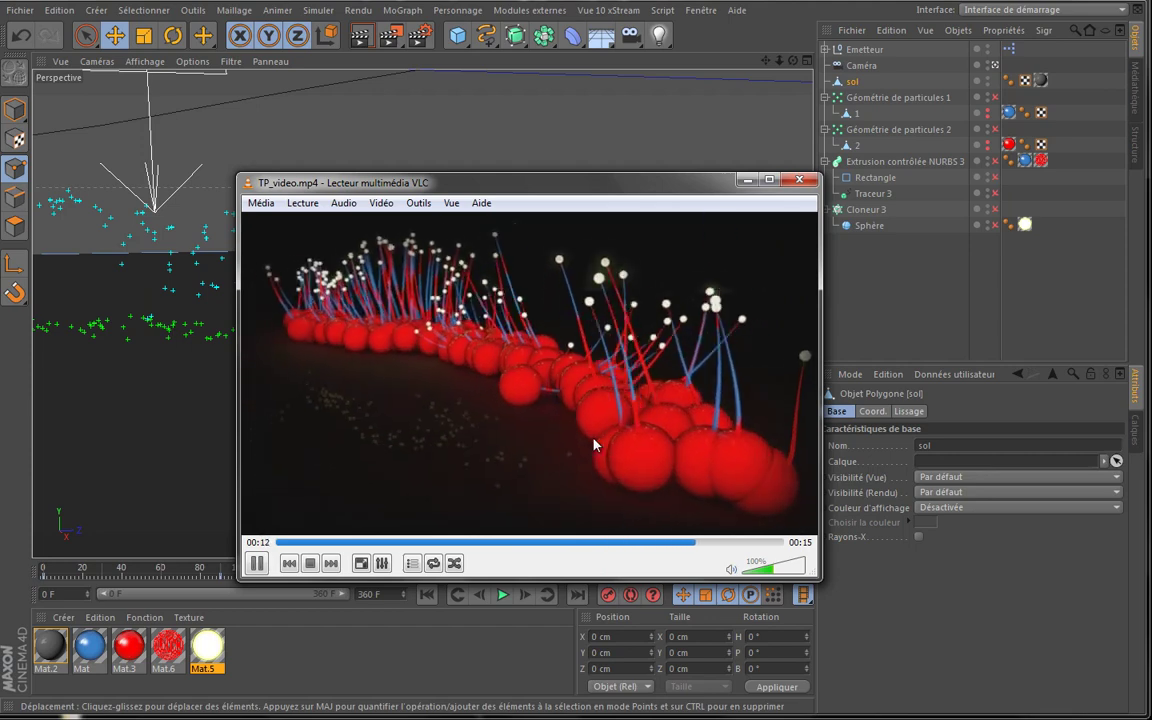
{"action": "left_click", "coordinate": [257, 564]}
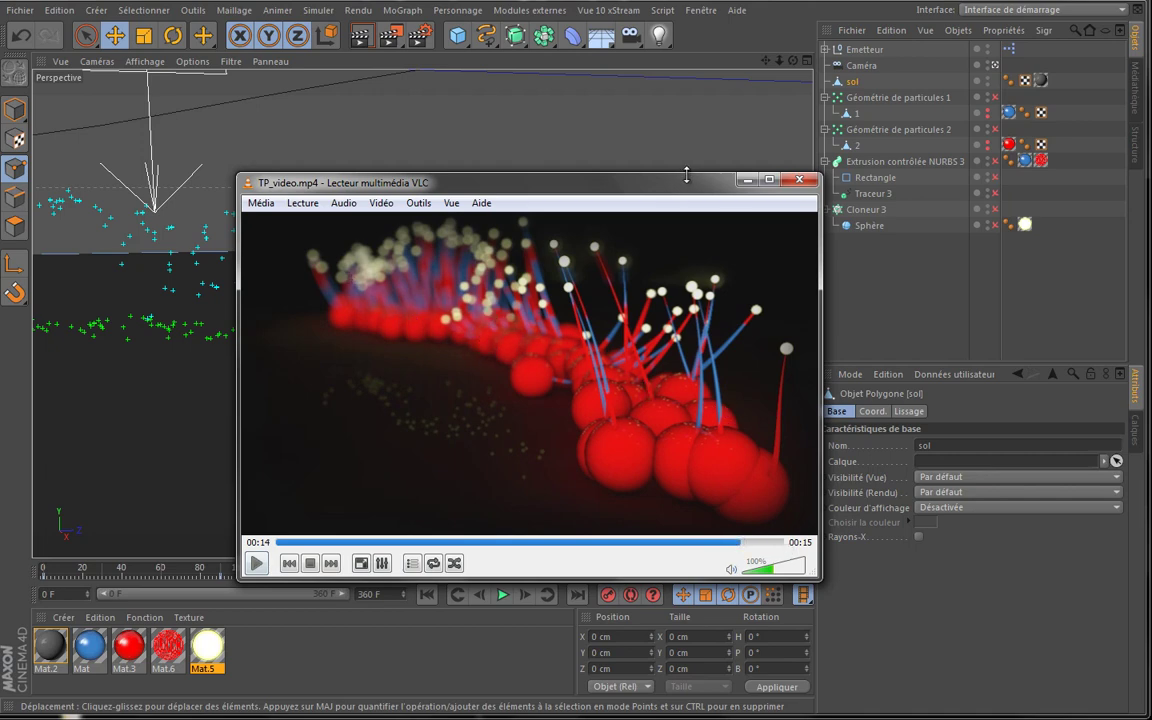
{"action": "left_click_drag", "start_coordinate": [634, 183], "coordinate": [580, 158]}
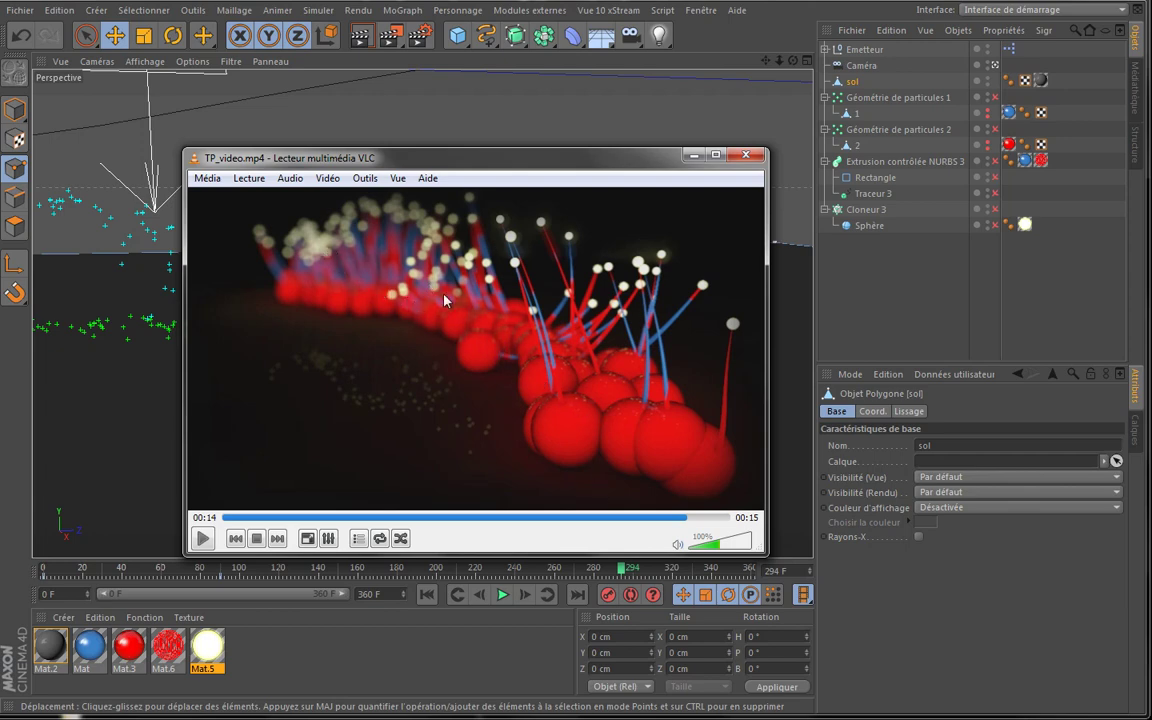
{"action": "left_click", "coordinate": [745, 154]}
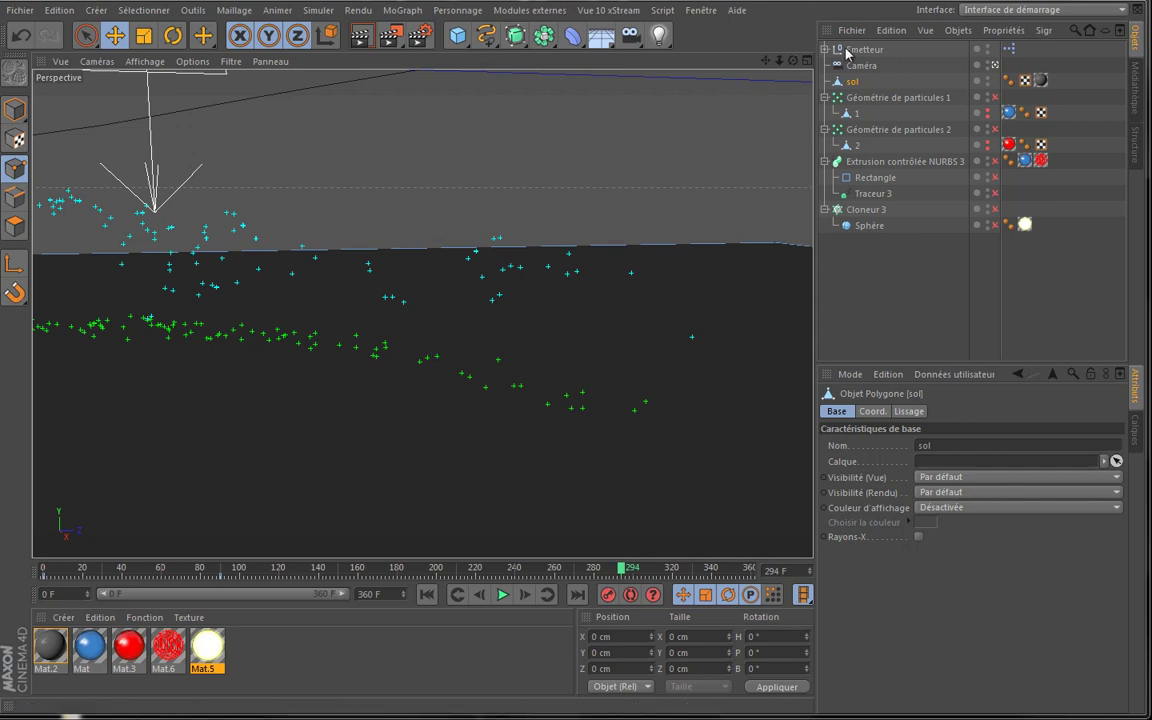
{"action": "left_click", "coordinate": [702, 12]}
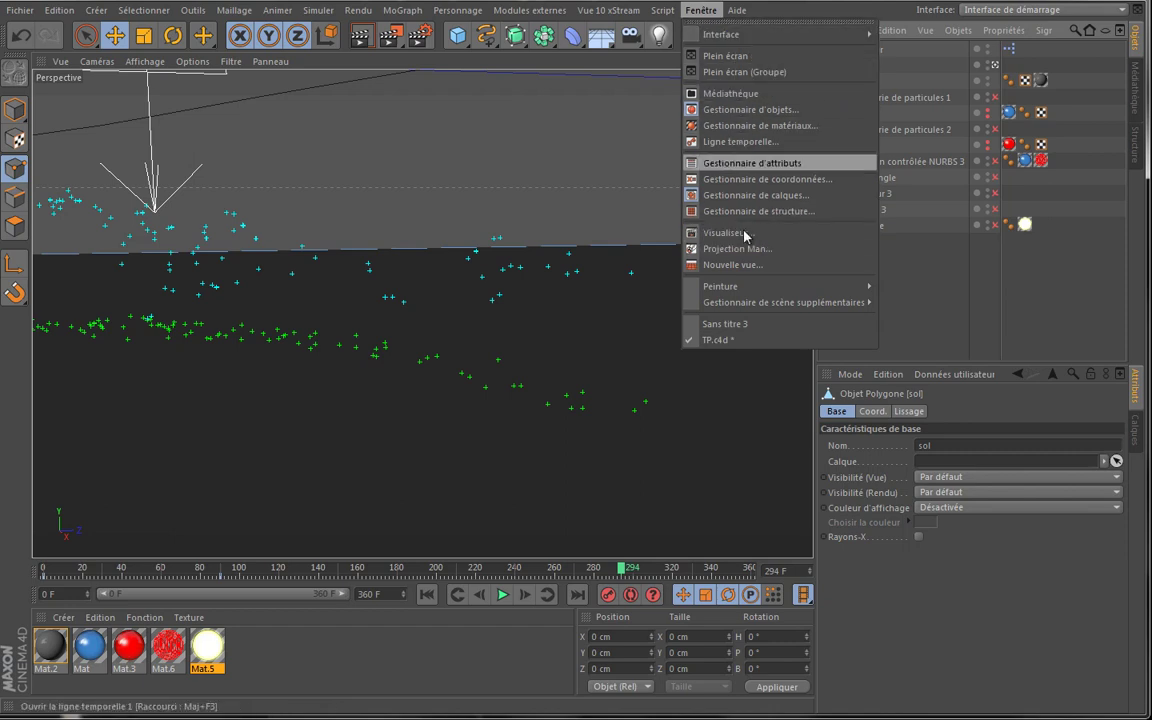
{"action": "left_click", "coordinate": [770, 325]}
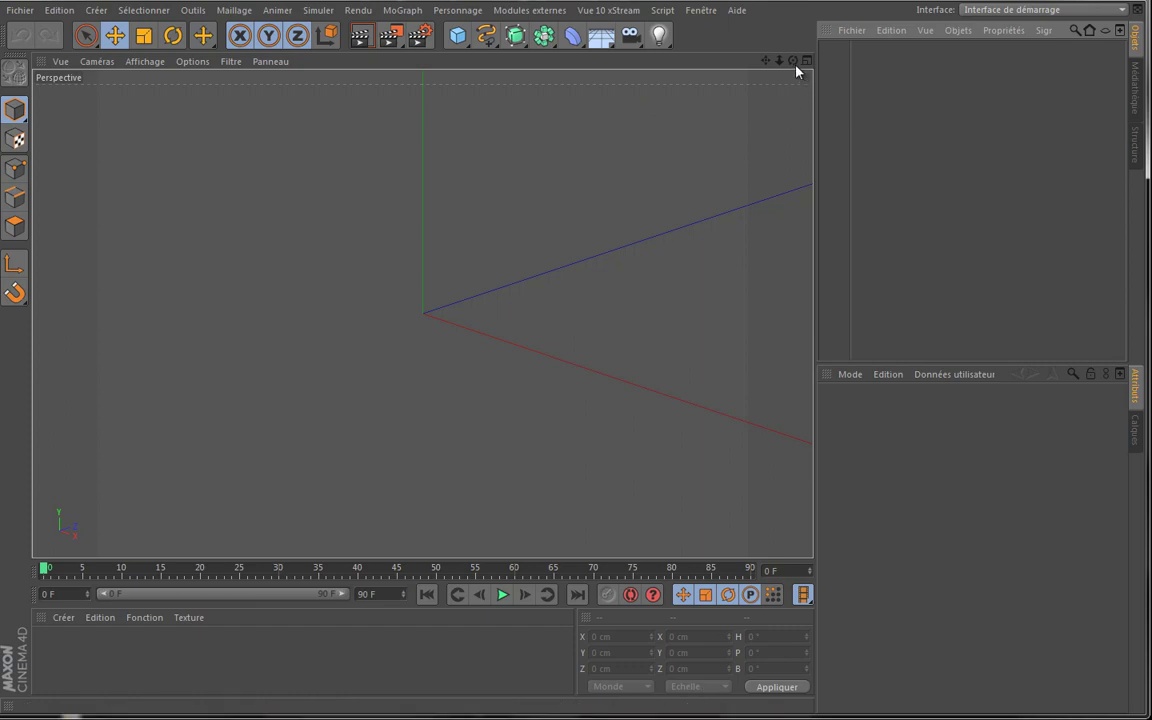
{"action": "left_click_drag", "start_coordinate": [793, 60], "coordinate": [545, 339]}
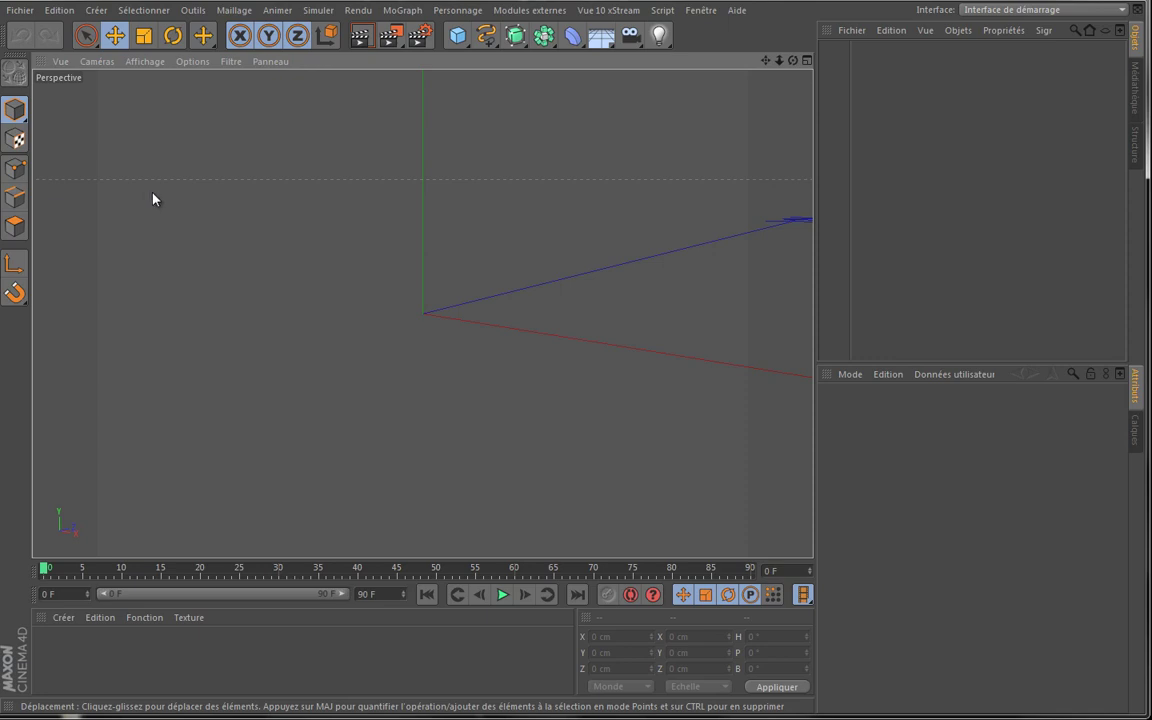
{"action": "left_click", "coordinate": [703, 12]}
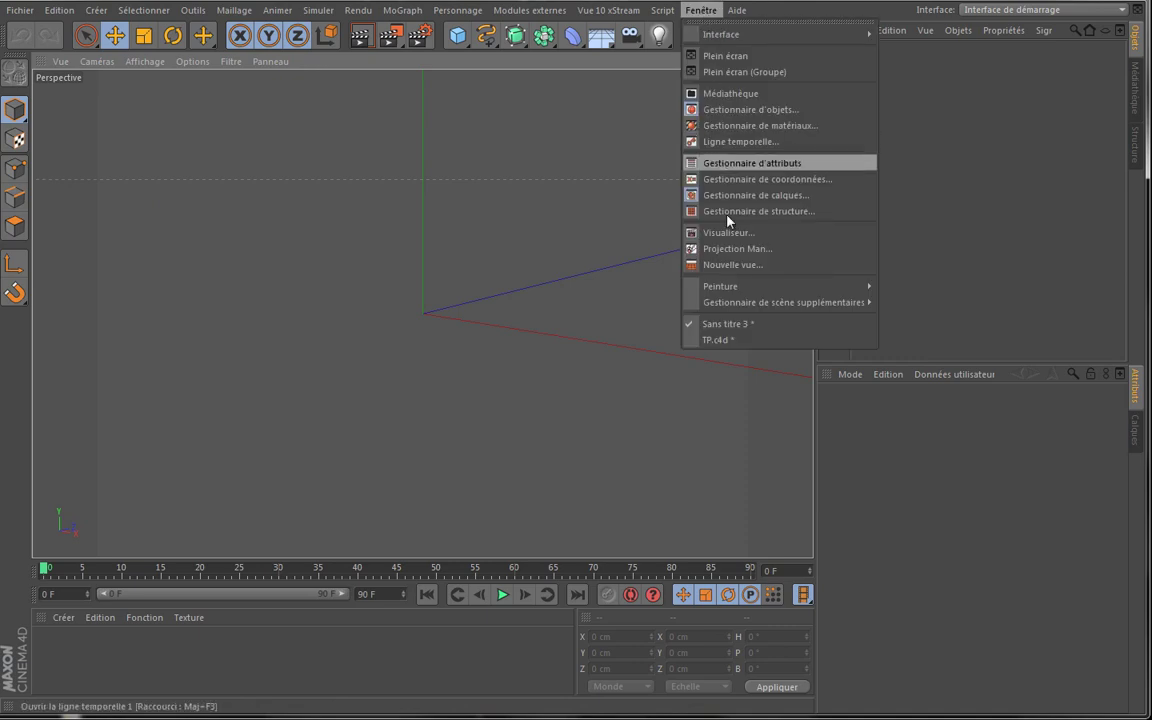
{"action": "left_click", "coordinate": [726, 337]}
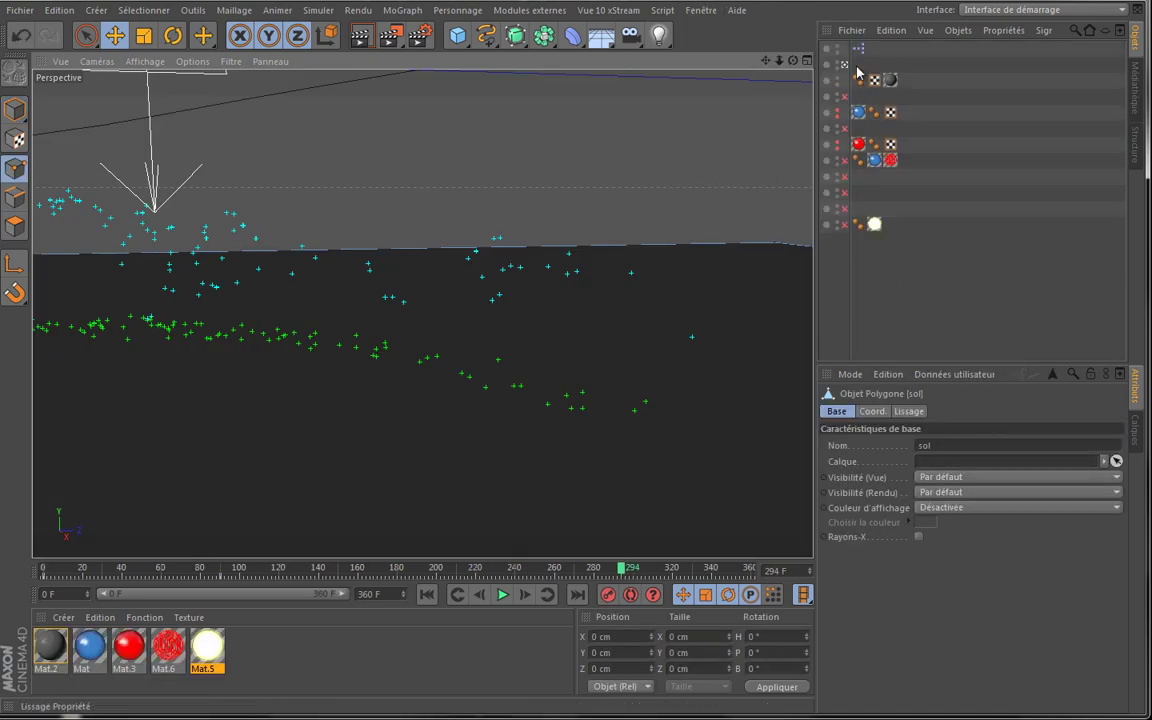
Expand the Emetteur group, widen the object name column, and rewind the animation to frame 0
{"action": "left_click_drag", "start_coordinate": [849, 258], "coordinate": [982, 258]}
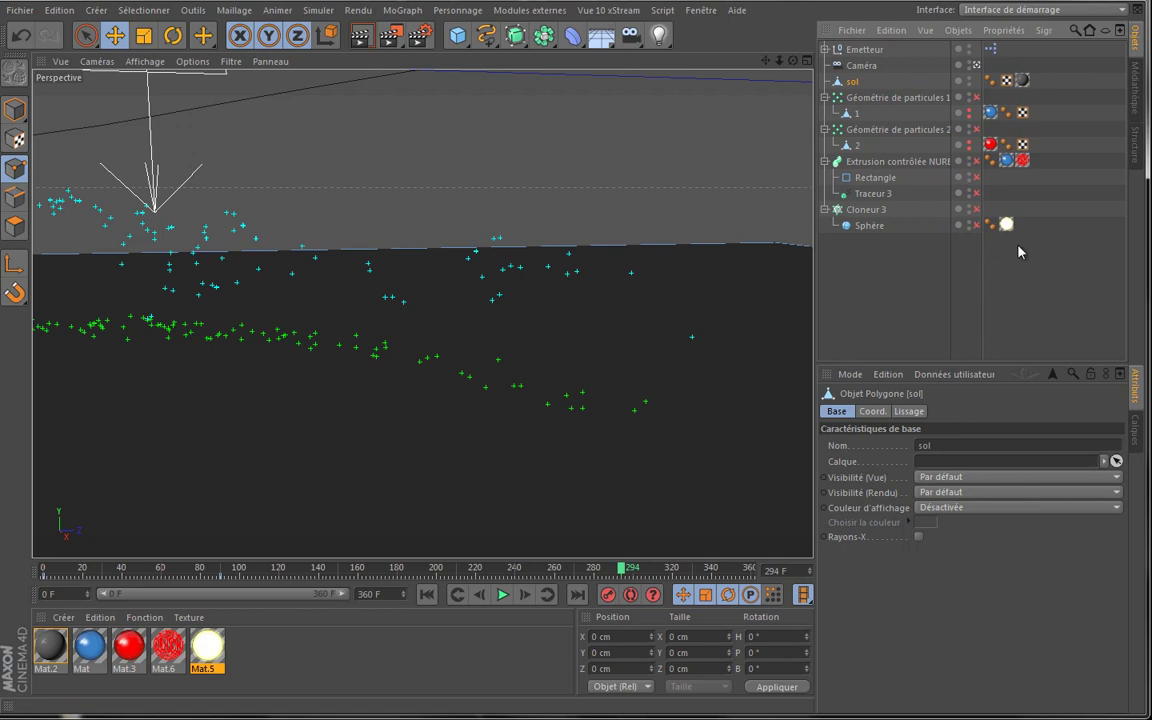
{"action": "left_click", "coordinate": [825, 49]}
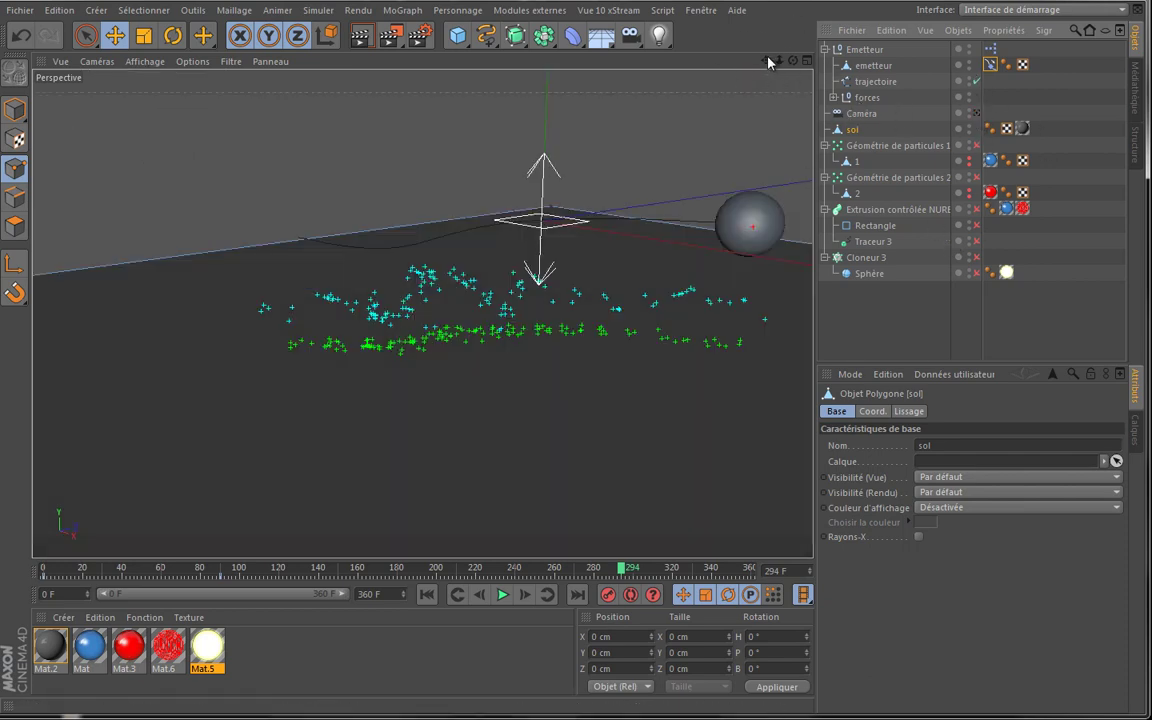
{"action": "left_click_drag", "start_coordinate": [766, 61], "coordinate": [545, 334]}
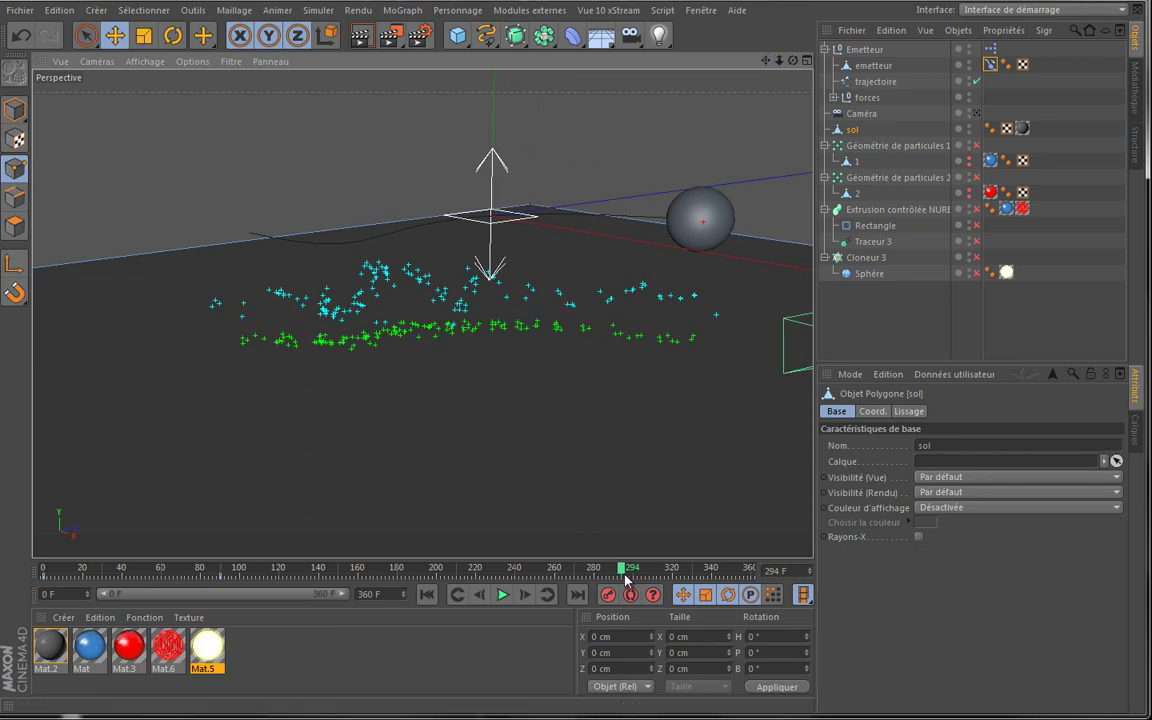
{"action": "left_click_drag", "start_coordinate": [624, 576], "coordinate": [45, 562]}
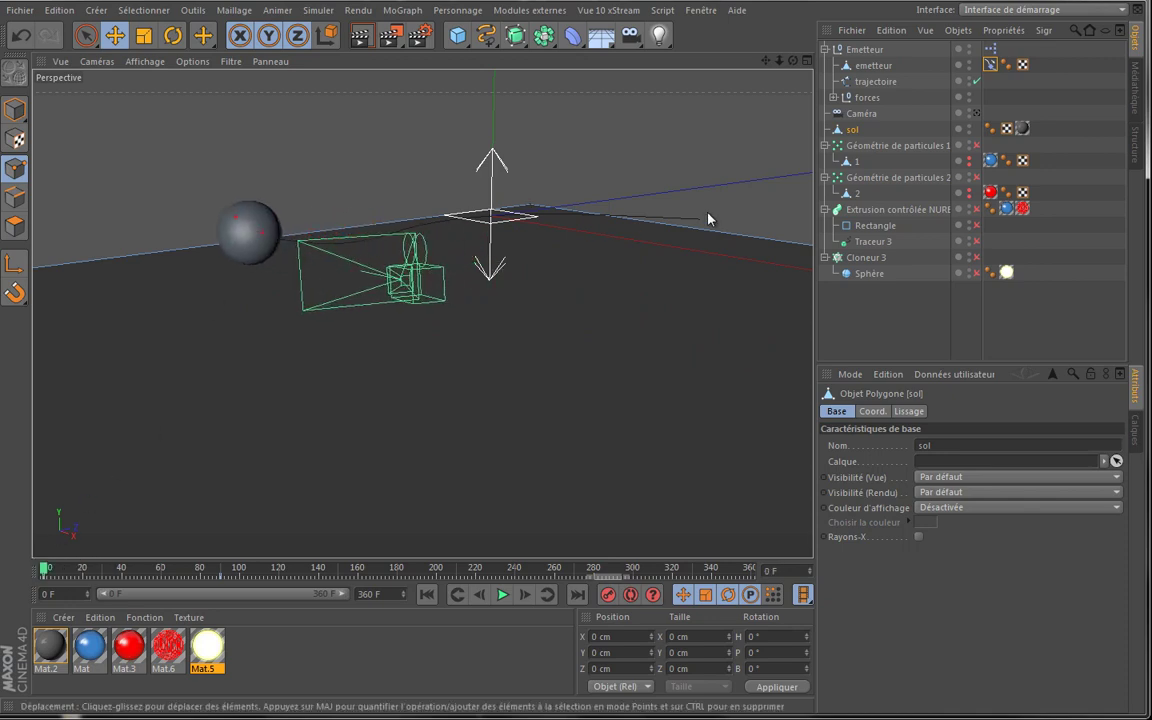
Examine the trajectoire spline and the emetteur's Aligner sur la spline tag while scrubbing the first frames
{"action": "left_click", "coordinate": [872, 81]}
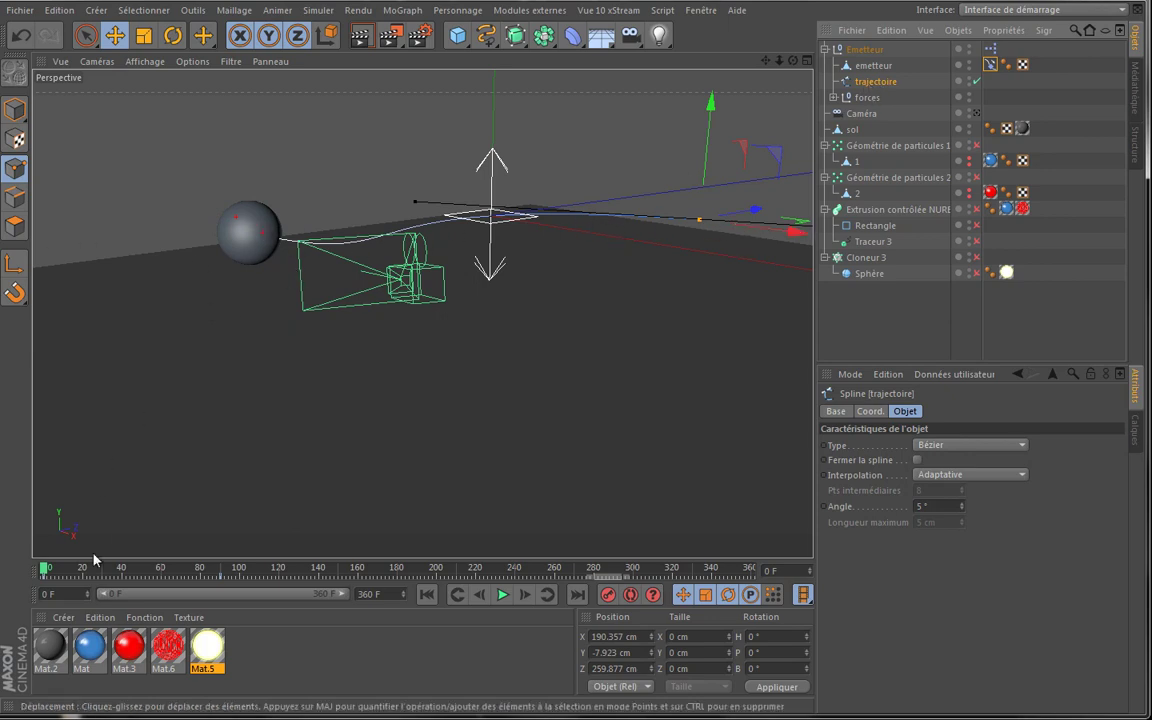
{"action": "left_click", "coordinate": [990, 65]}
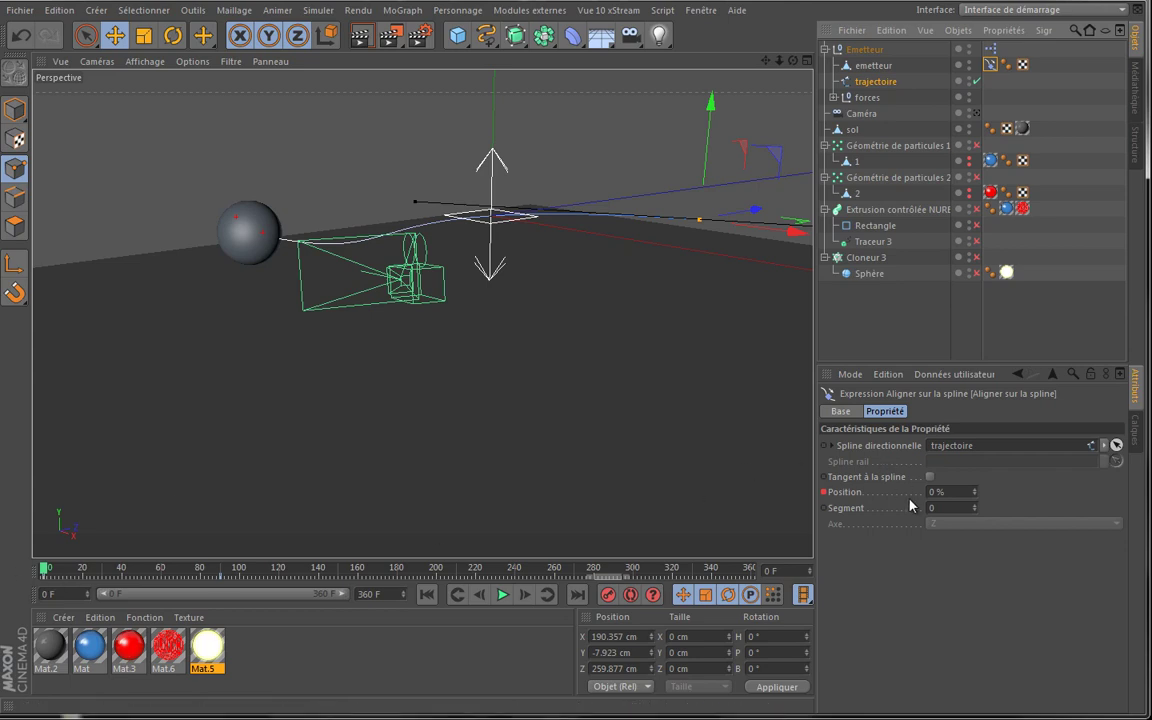
{"action": "left_click", "coordinate": [873, 66]}
{"action": "left_click", "coordinate": [880, 82]}
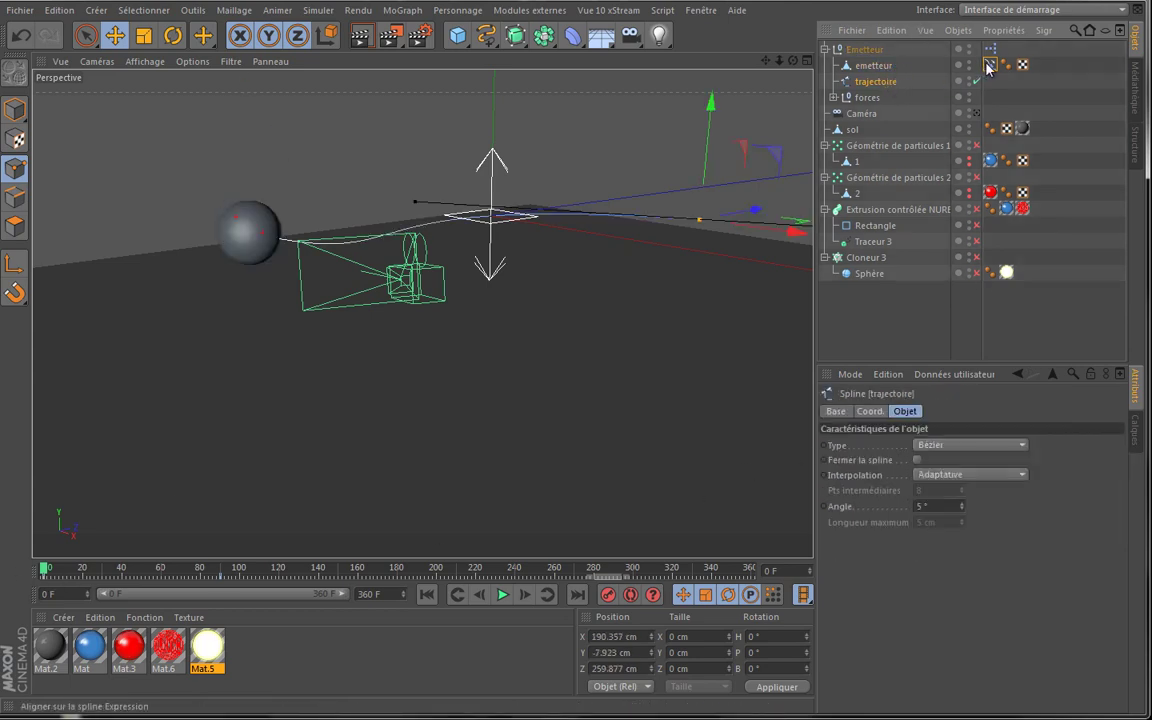
{"action": "mouse_move", "coordinate": [46, 572]}
{"action": "left_mouse_down"}
{"action": "mouse_move", "coordinate": [283, 568]}
{"action": "mouse_move", "coordinate": [52, 568]}
{"action": "left_mouse_up"}
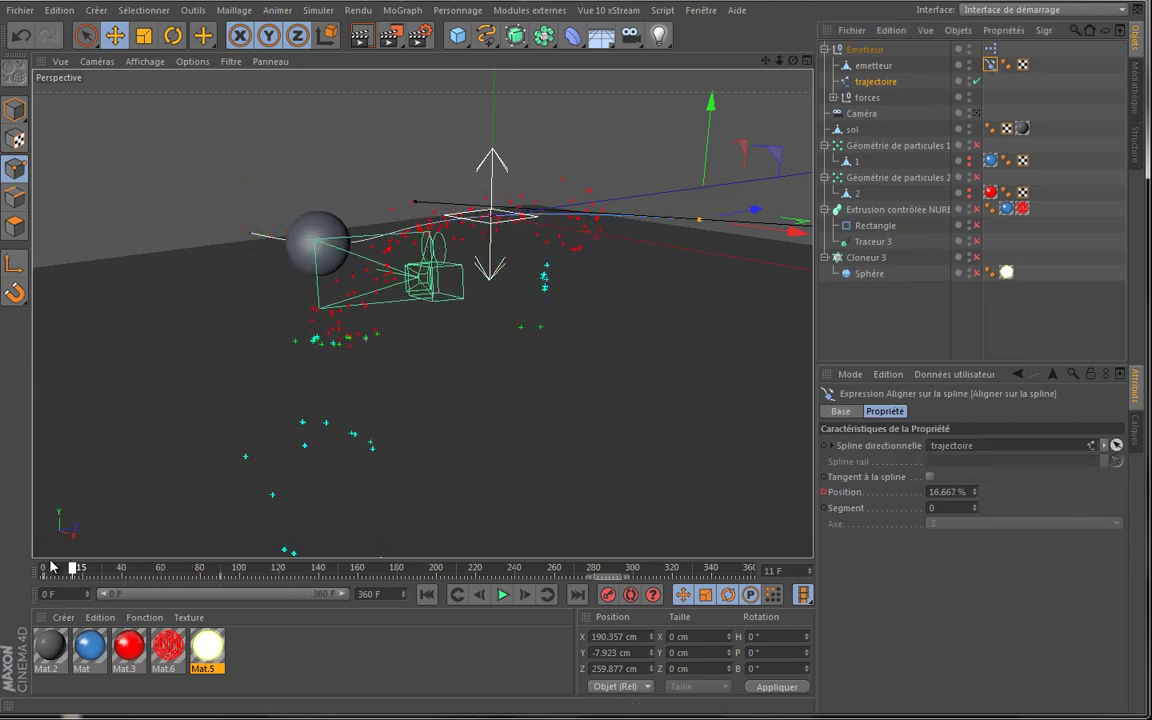
Switch to the empty Sans titre 3 scene and add a sphere with a radius of 50 cm
{"action": "left_click", "coordinate": [700, 10]}
{"action": "left_click", "coordinate": [723, 291]}
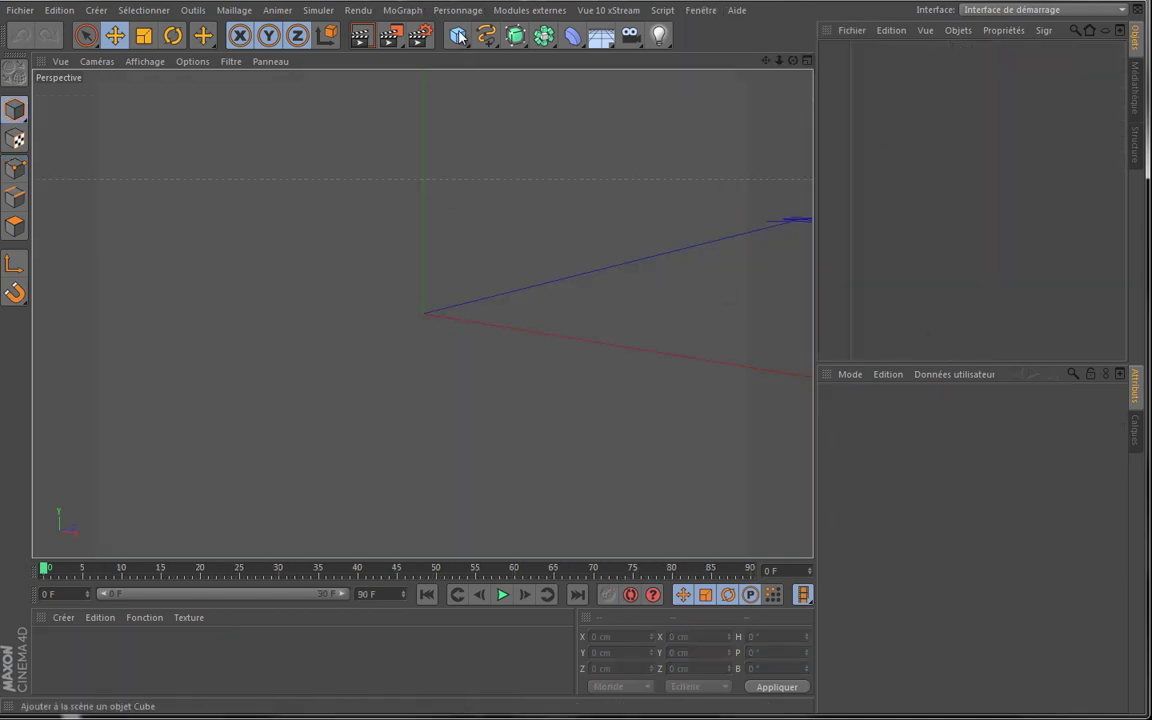
{"action": "left_click_drag", "start_coordinate": [458, 35], "coordinate": [860, 85]}
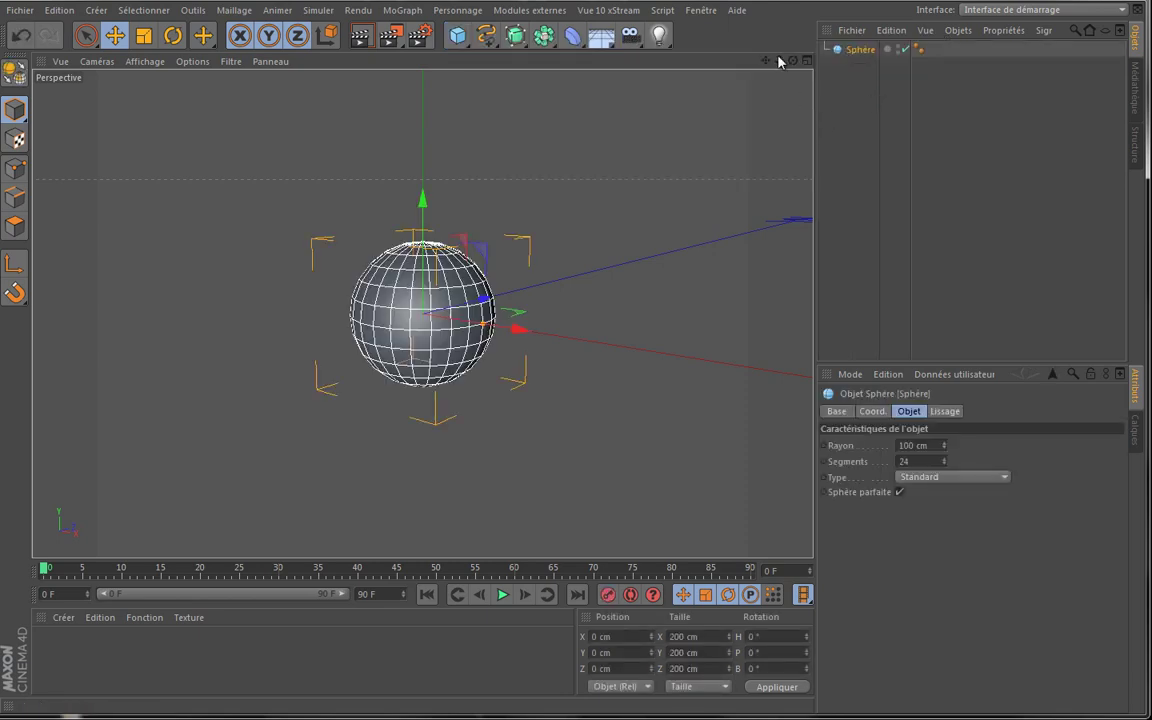
{"action": "left_click", "coordinate": [910, 446]}
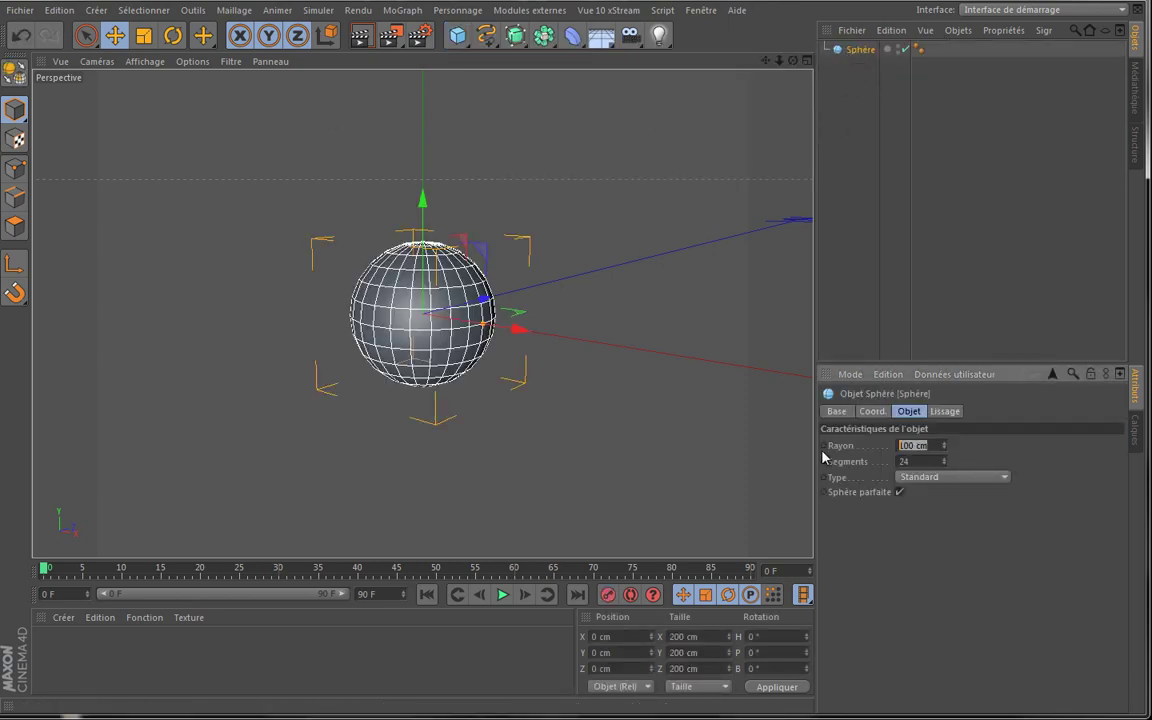
{"action": "type", "text": "50"}
{"action": "key", "text": "Return"}
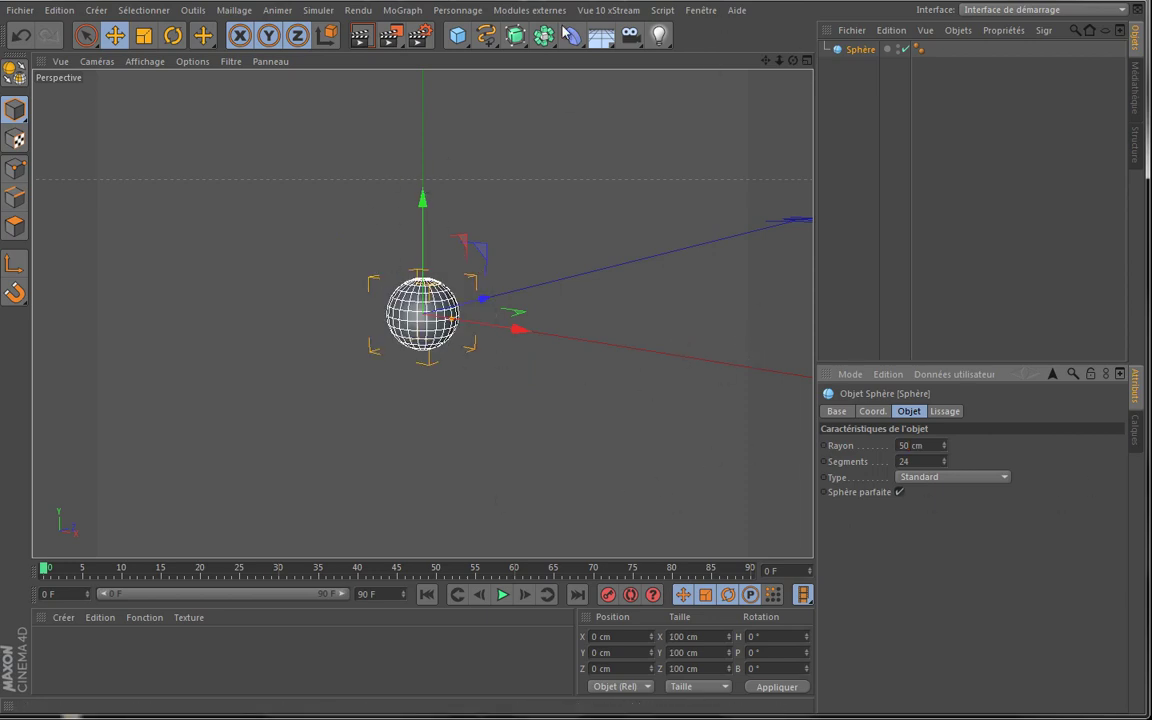
{"action": "left_click_drag", "start_coordinate": [793, 63], "coordinate": [548, 337]}
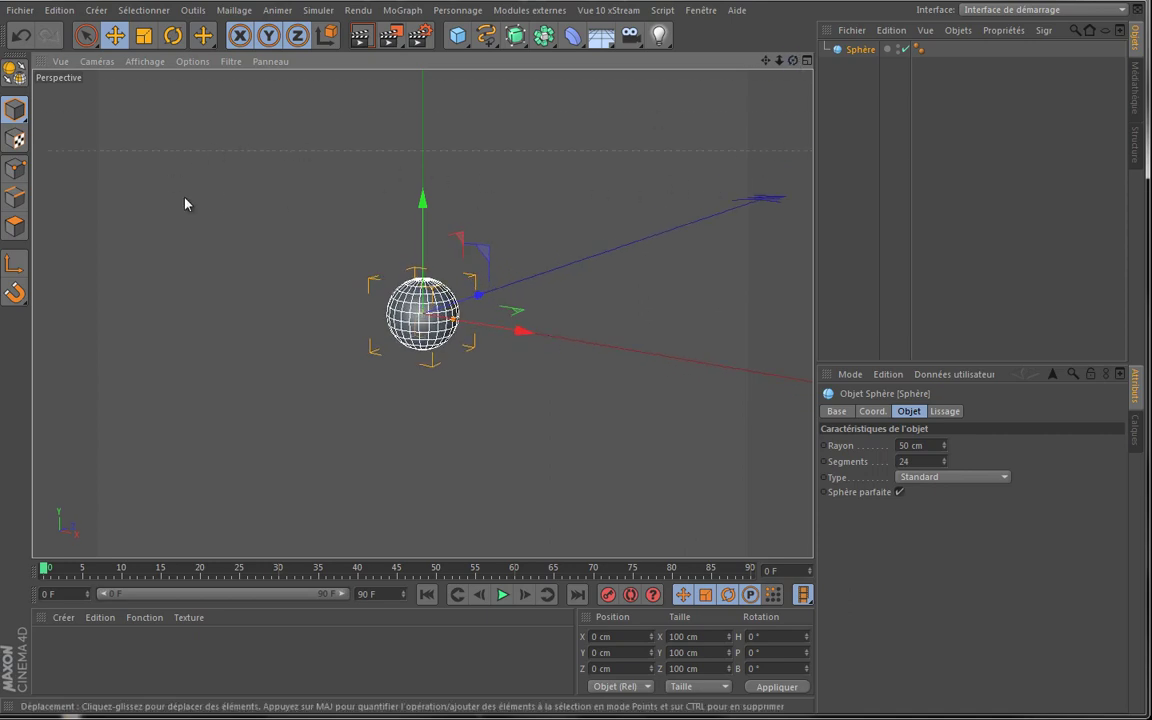
Draw a two-point Bézier spline above the sphere, from about X -347, Y 172, Z -197 cm to X 371, Y 166, Z 317 cm
{"action": "left_click", "coordinate": [486, 35]}
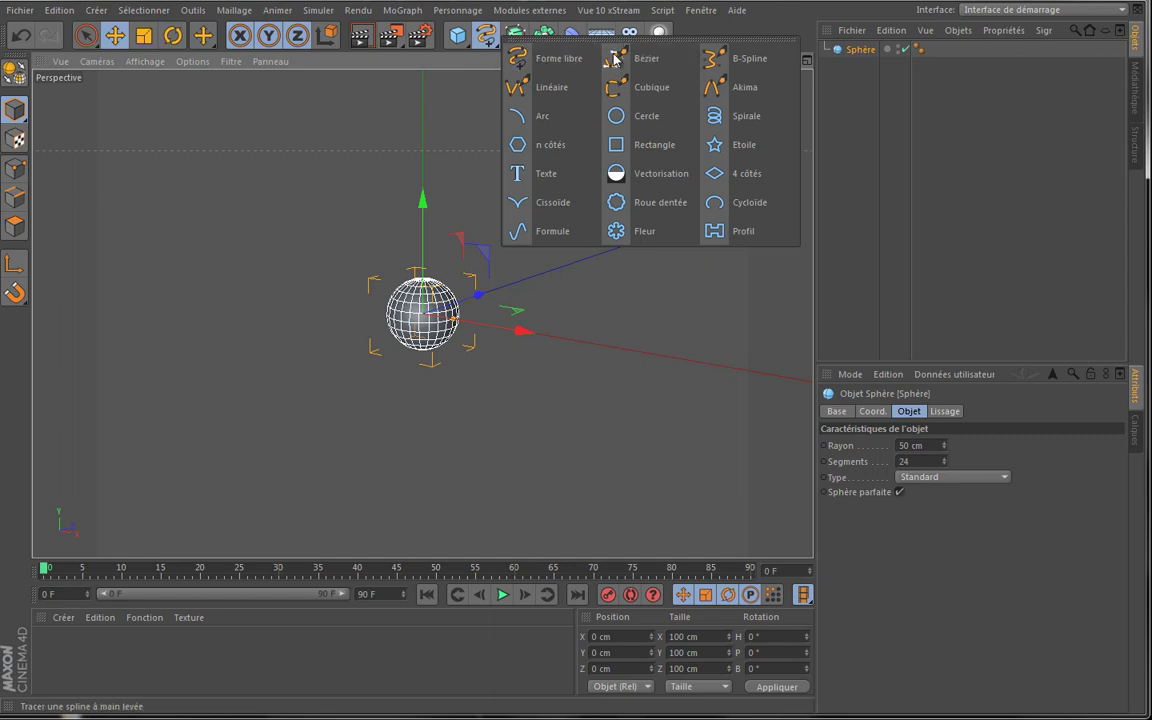
{"action": "left_click", "coordinate": [645, 59]}
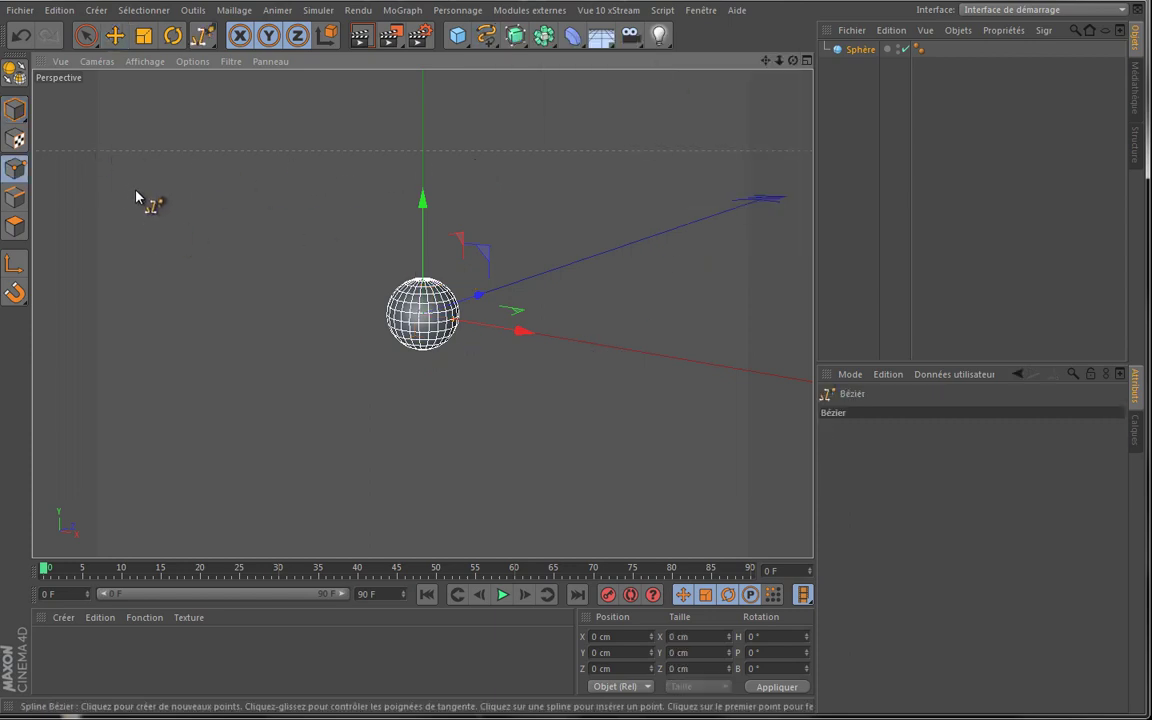
{"action": "left_click_drag", "start_coordinate": [136, 188], "coordinate": [161, 201]}
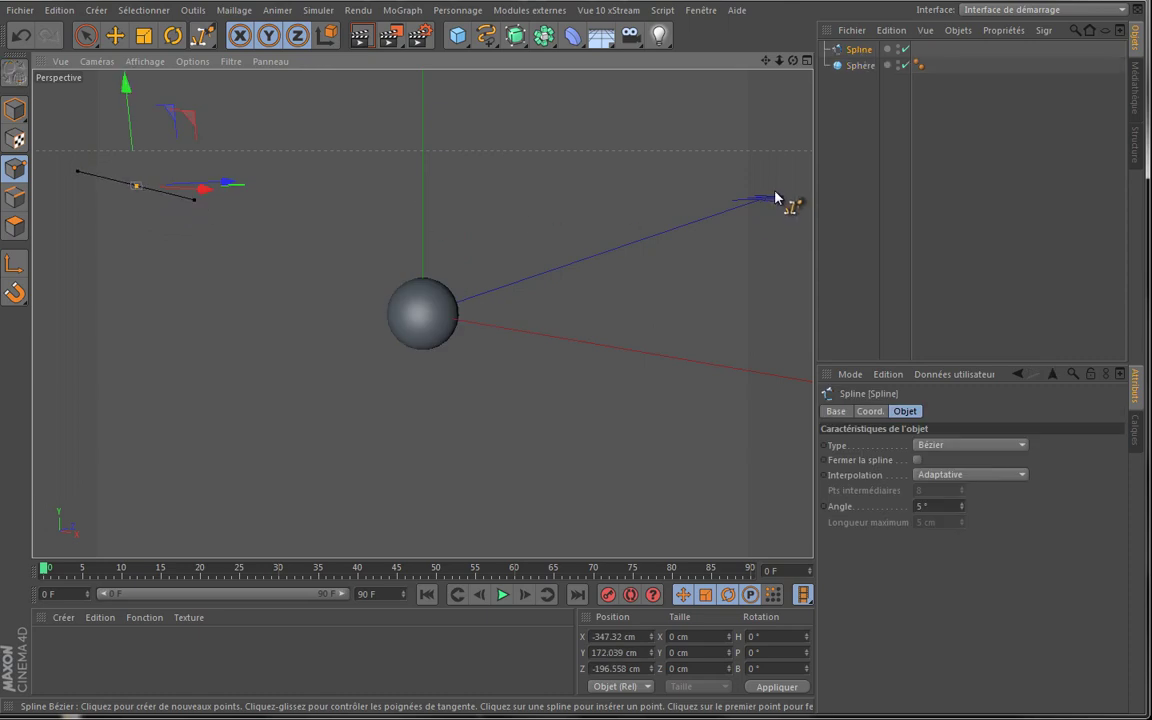
{"action": "left_click_drag", "start_coordinate": [774, 189], "coordinate": [768, 227]}
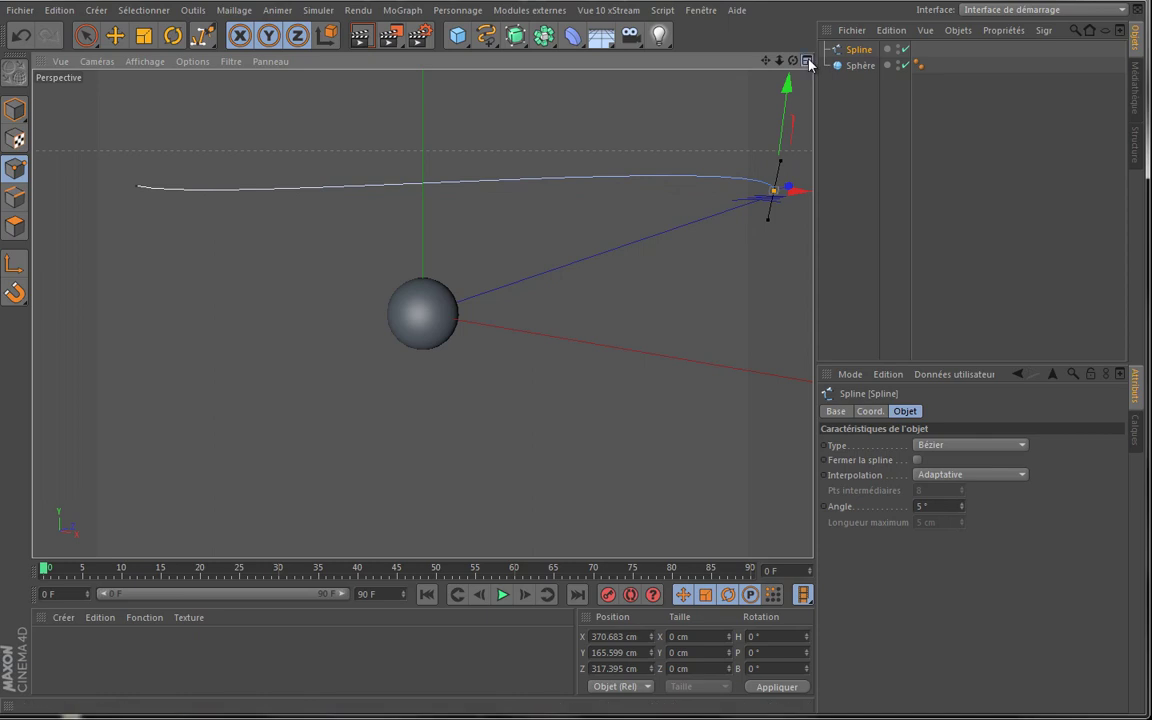
Show all four views and move the spline's start point farther out along negative Z in the Droite view
{"action": "key", "text": "F5"}
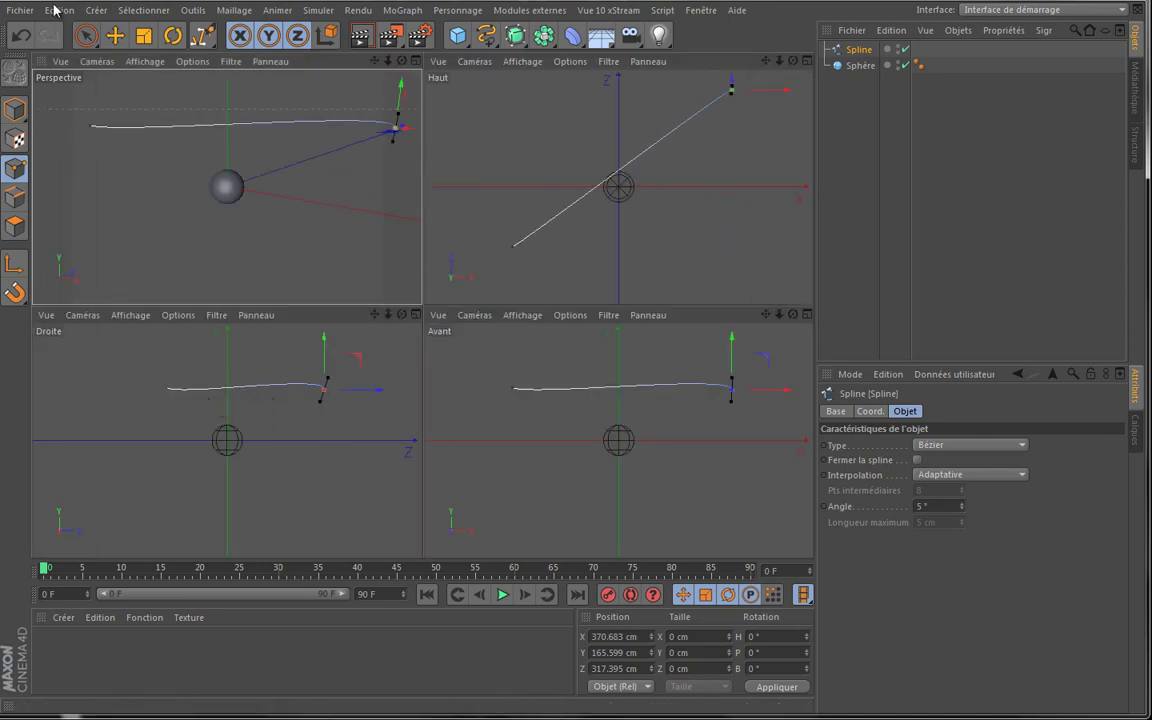
{"action": "left_click", "coordinate": [115, 38]}
{"action": "left_click", "coordinate": [167, 389]}
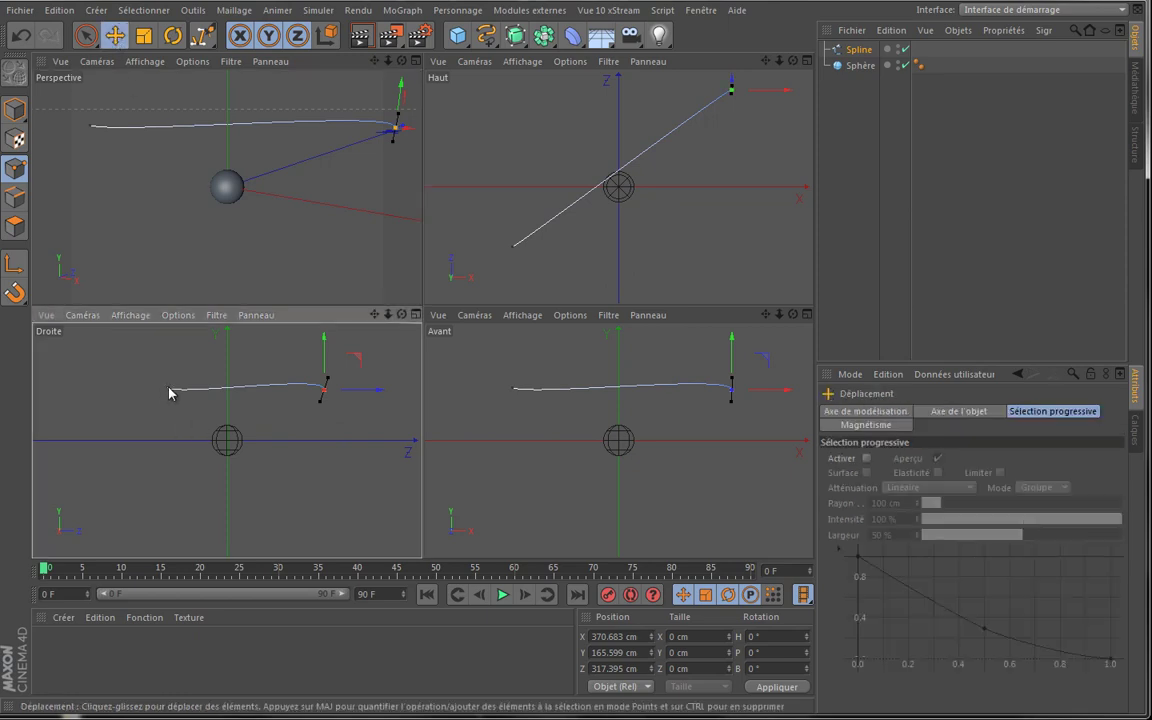
{"action": "left_click_drag", "start_coordinate": [200, 355], "coordinate": [169, 405]}
{"action": "left_click", "coordinate": [323, 389]}
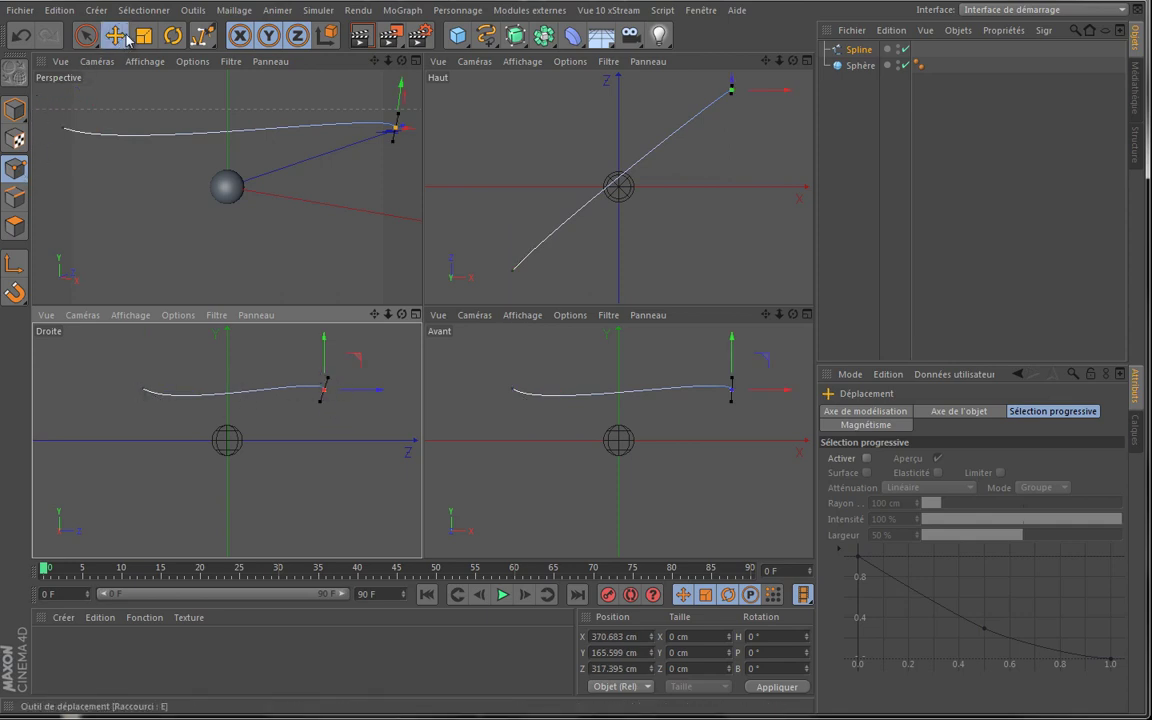
Reshape the tangent at the spline's end point in an enlarged Droite view, and return to the full Perspective view
{"action": "left_click", "coordinate": [18, 166]}
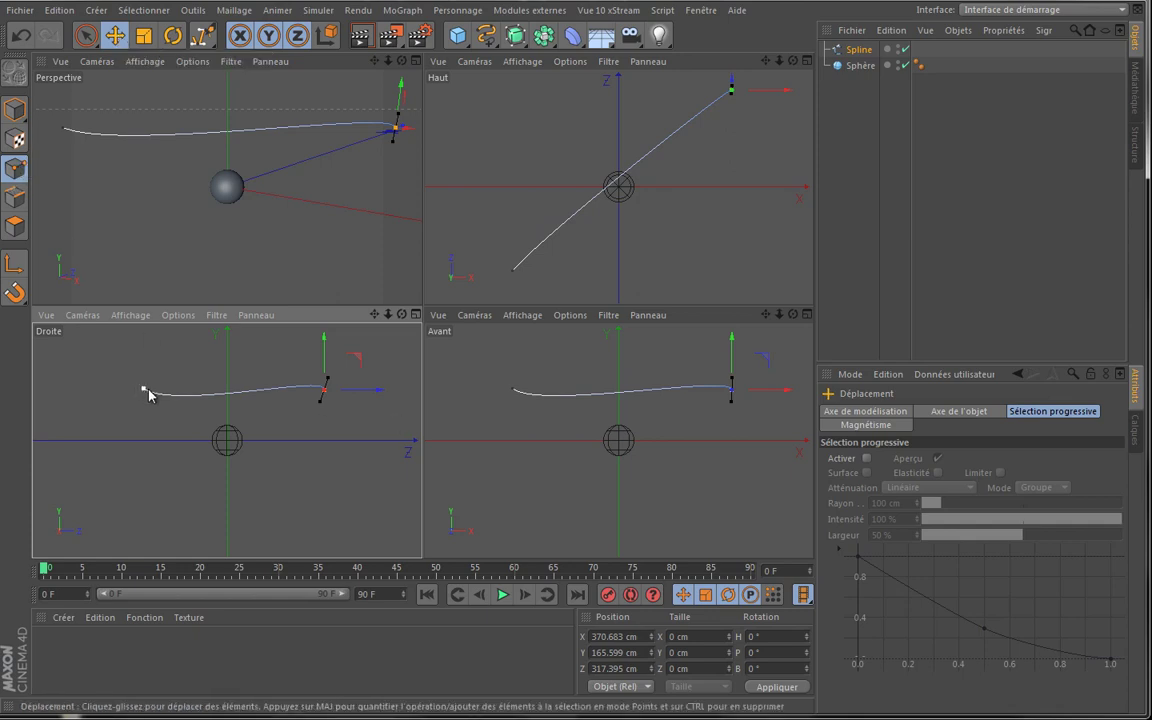
{"action": "left_click", "coordinate": [144, 389]}
{"action": "left_click", "coordinate": [324, 390]}
{"action": "left_click", "coordinate": [415, 314]}
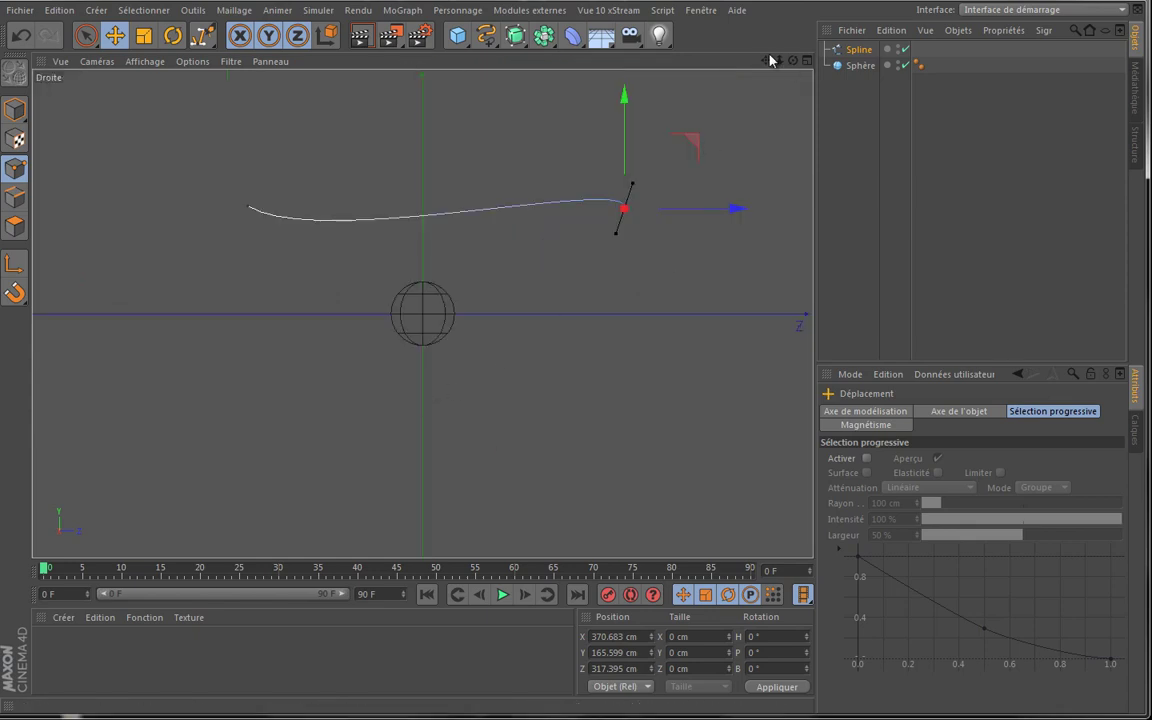
{"action": "left_click_drag", "start_coordinate": [765, 62], "coordinate": [545, 345]}
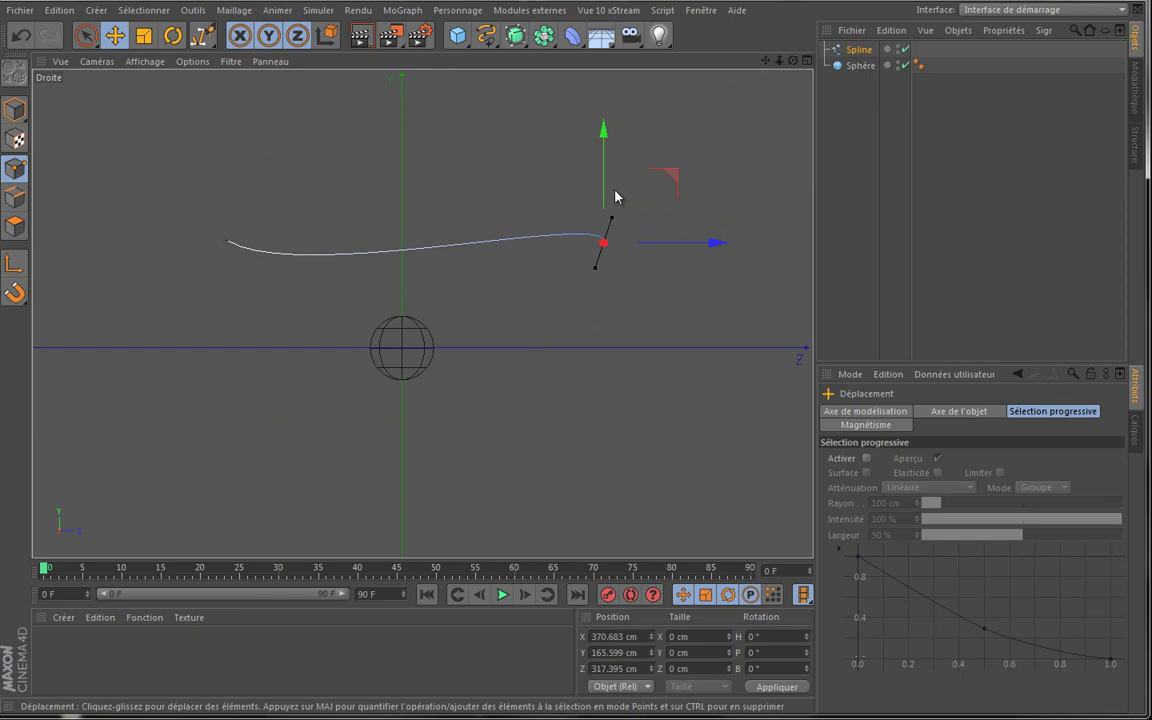
{"action": "left_click_drag", "start_coordinate": [612, 219], "coordinate": [571, 229]}
{"action": "left_click", "coordinate": [807, 61]}
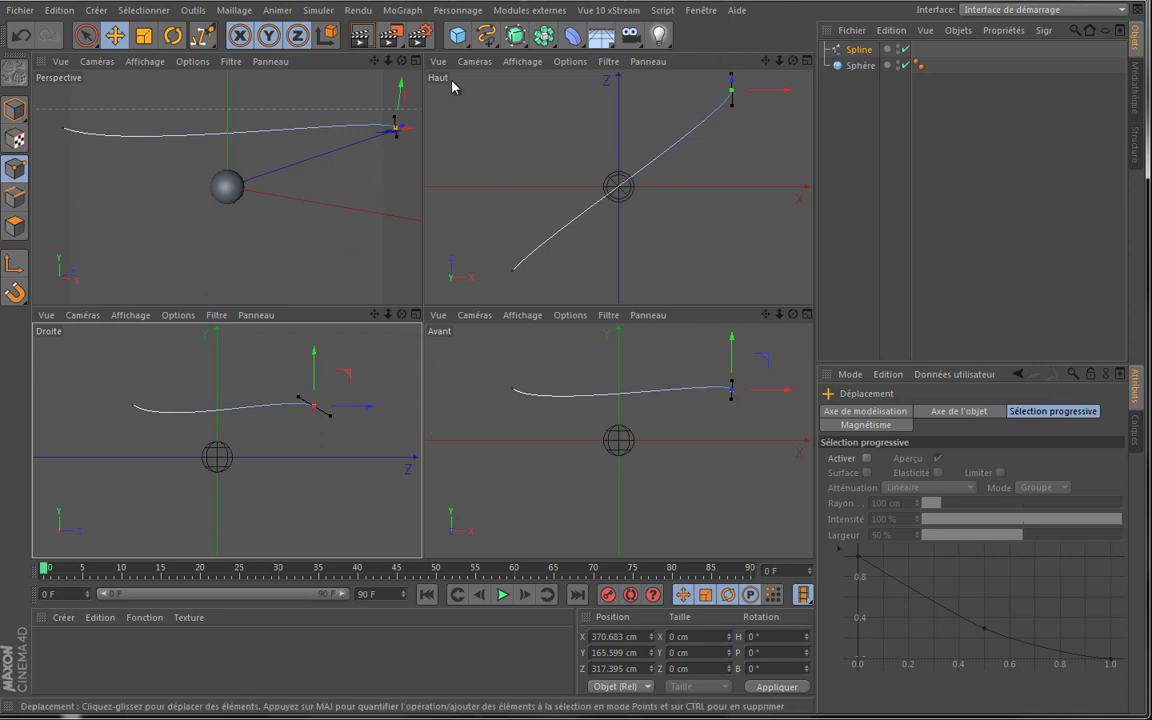
{"action": "left_click", "coordinate": [417, 62]}
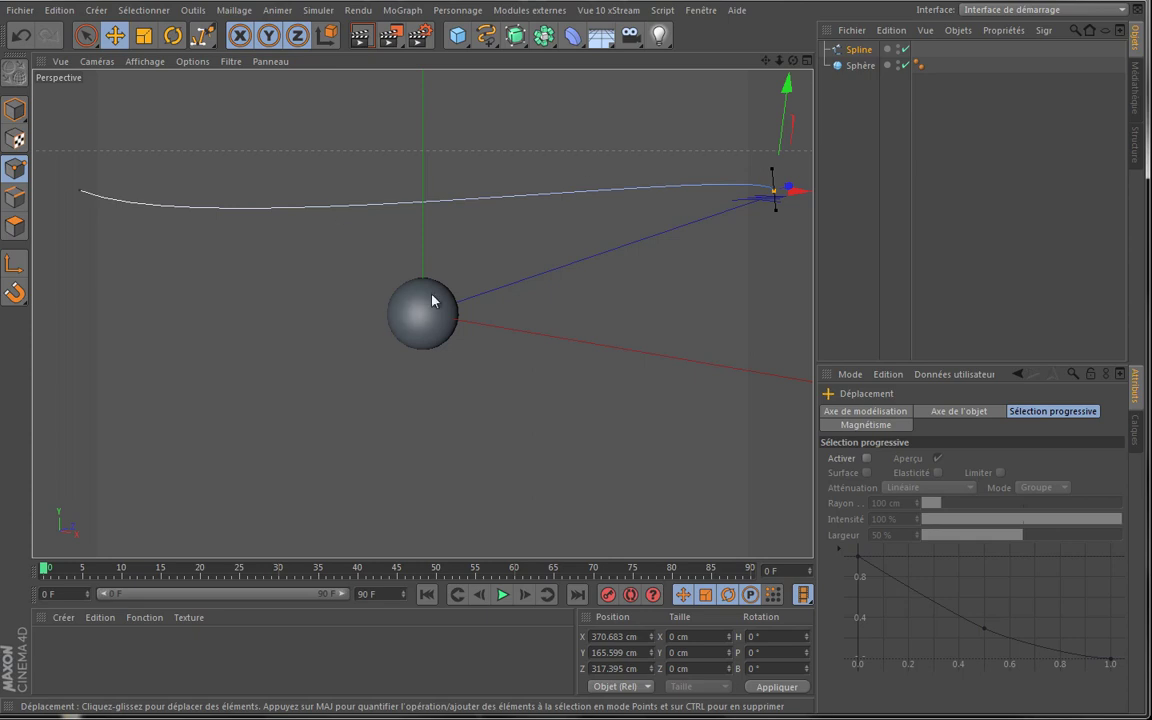
Add an Aligner sur la spline tag to the sphere, assign Spline as its directional spline, and set its position to 94%
{"action": "left_click", "coordinate": [860, 65]}
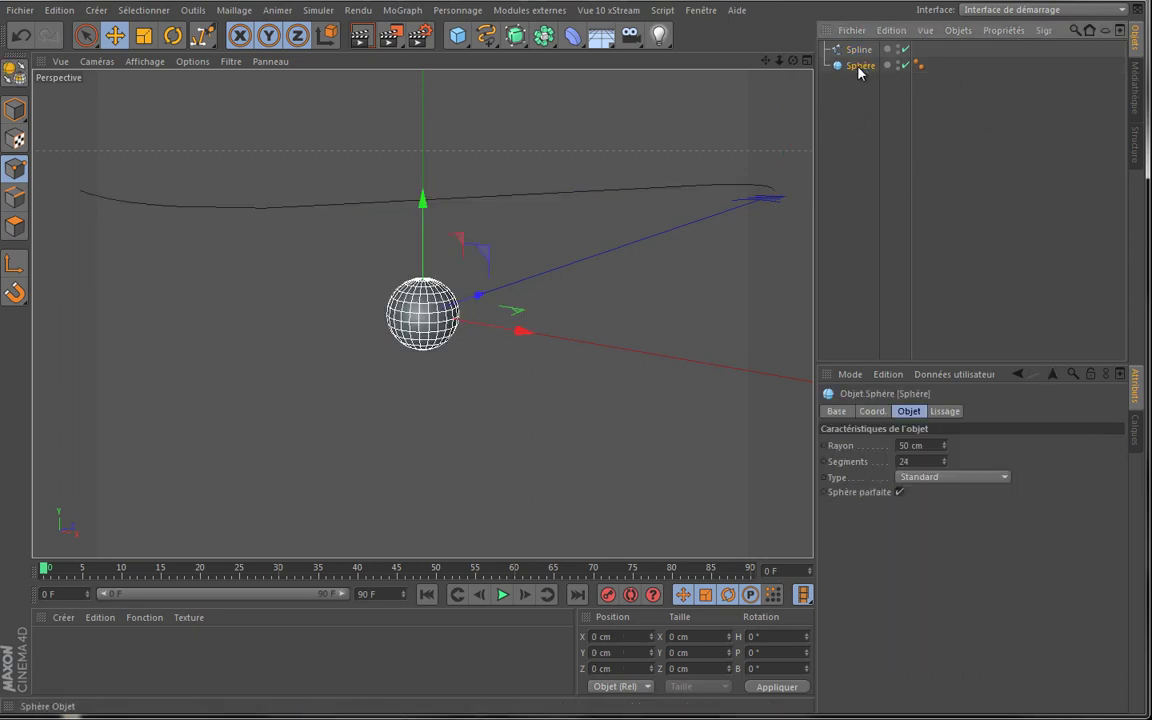
{"action": "right_click", "coordinate": [860, 70]}
{"action": "mouse_move", "coordinate": [884, 79]}
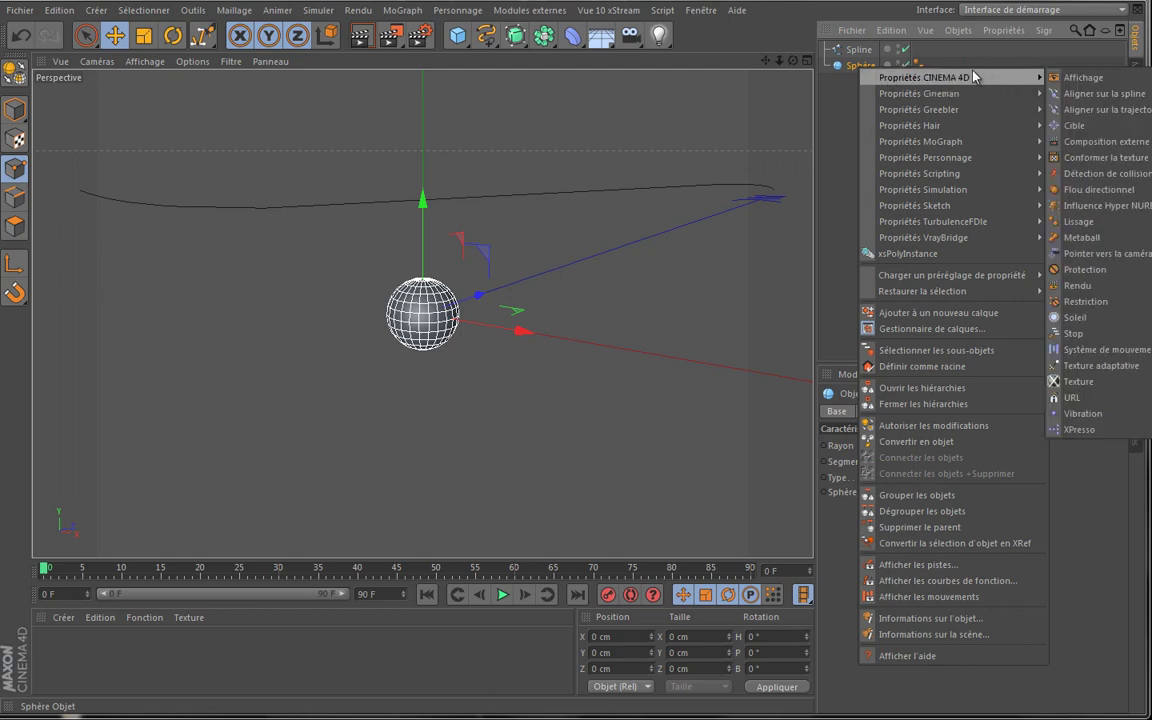
{"action": "left_click", "coordinate": [1095, 93]}
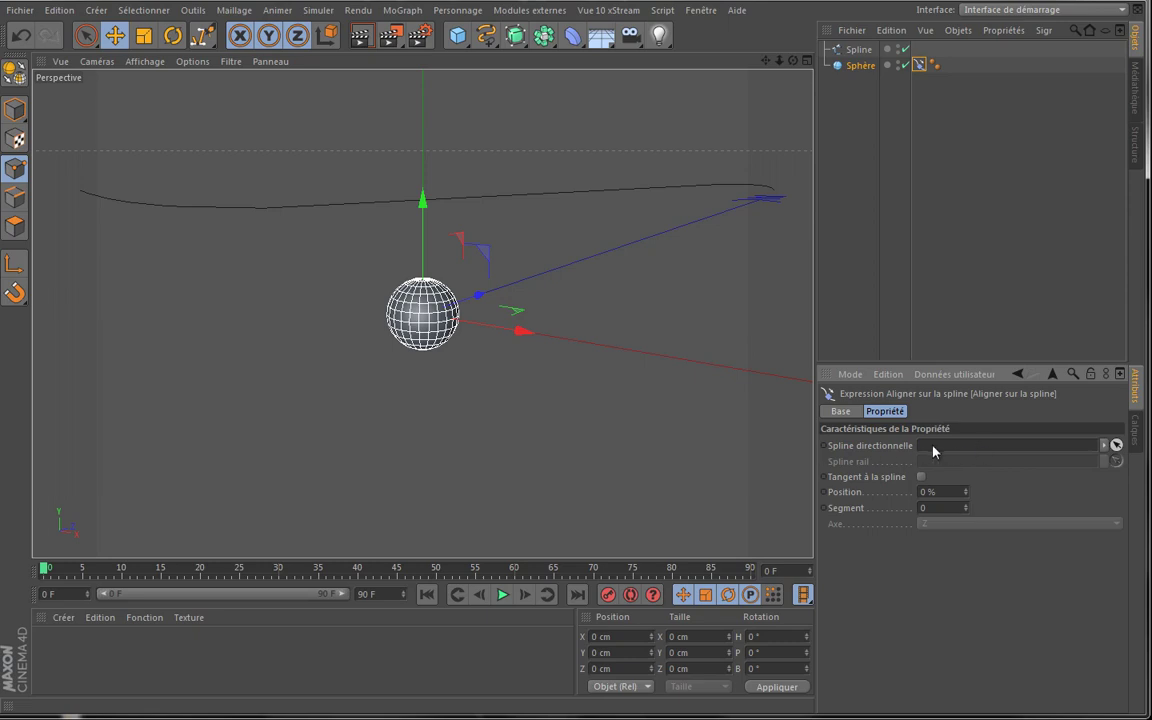
{"action": "left_click_drag", "start_coordinate": [858, 49], "coordinate": [953, 449]}
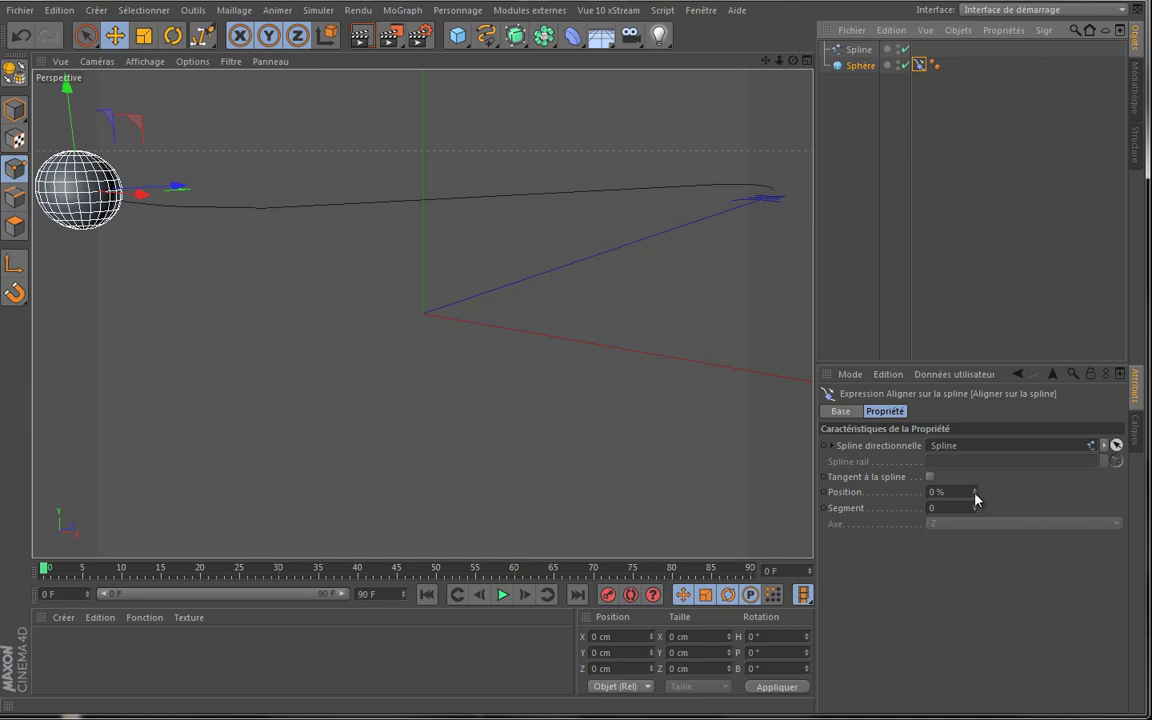
{"action": "mouse_move", "coordinate": [976, 499]}
{"action": "left_mouse_down"}
{"action": "mouse_move", "coordinate": [977, 486]}
{"action": "mouse_move", "coordinate": [977, 500]}
{"action": "left_mouse_up"}
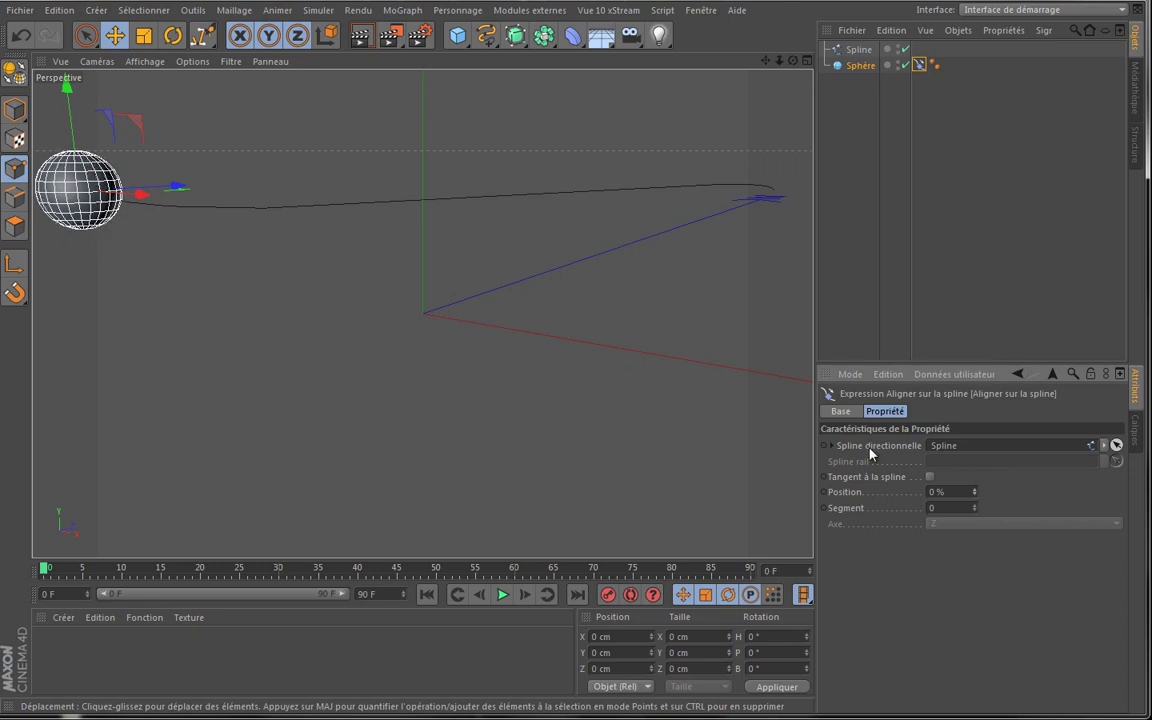
{"action": "left_click_drag", "start_coordinate": [977, 497], "coordinate": [977, 492]}
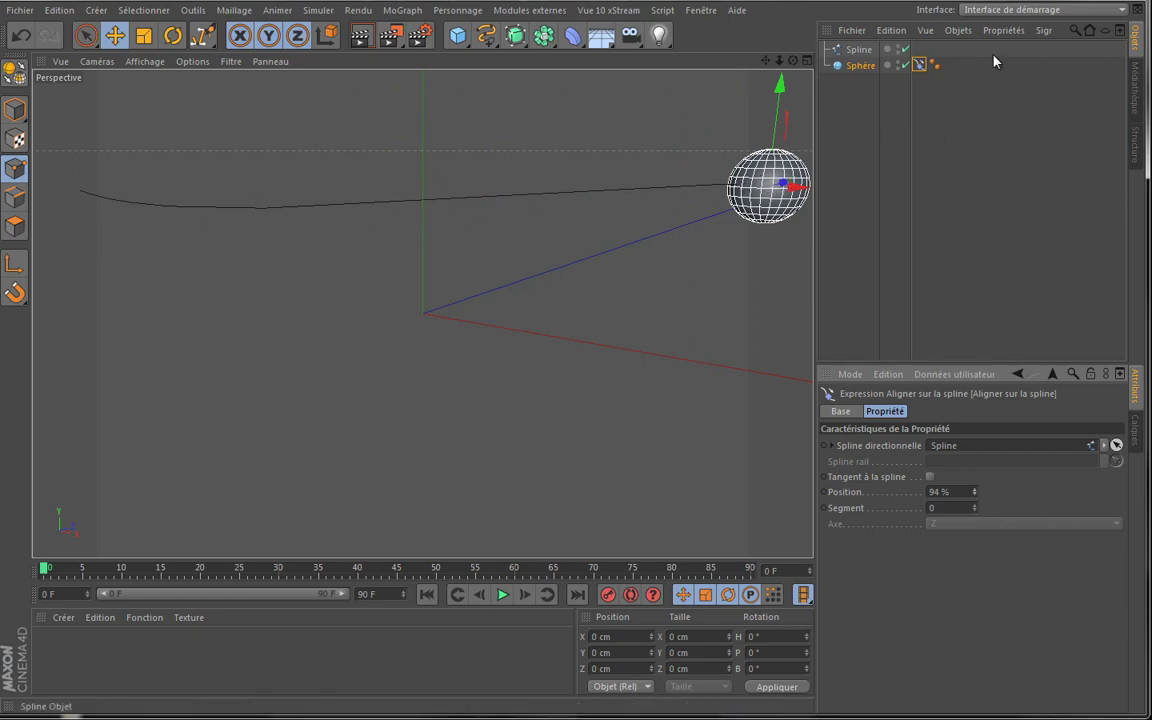
Rename the spline as trajectoire and the sphere as emetteur
{"action": "left_click", "coordinate": [860, 50]}
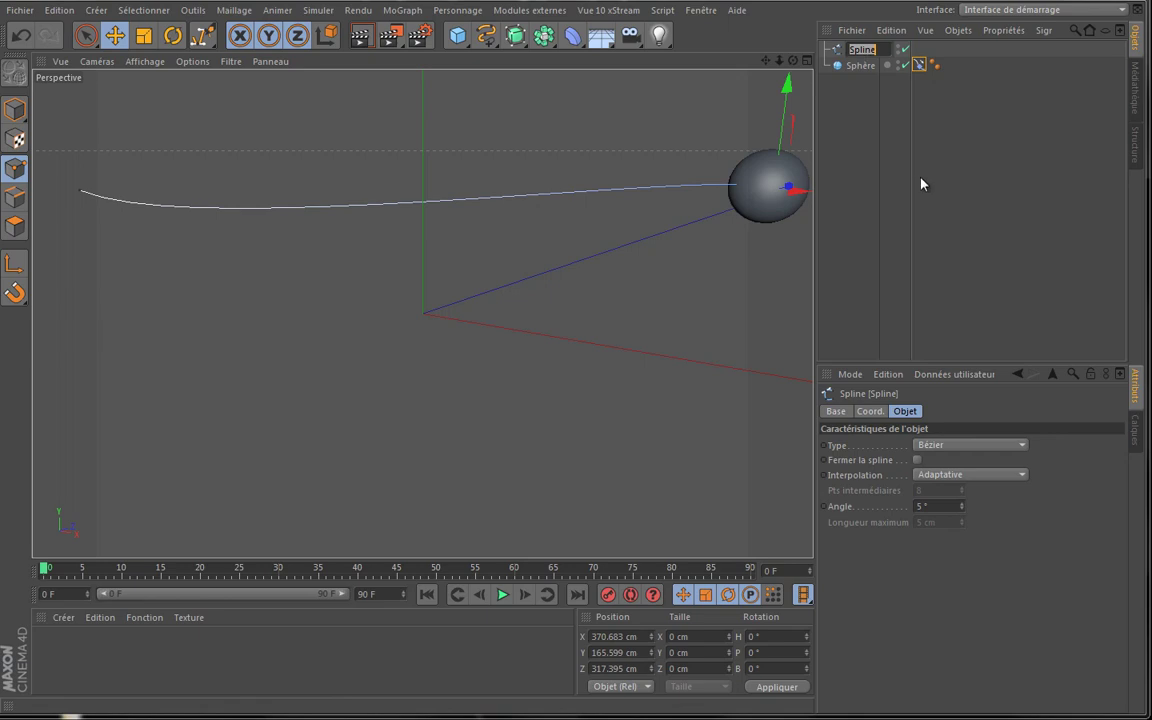
{"action": "type", "text": "trajectoire"}
{"action": "key", "text": "Return"}
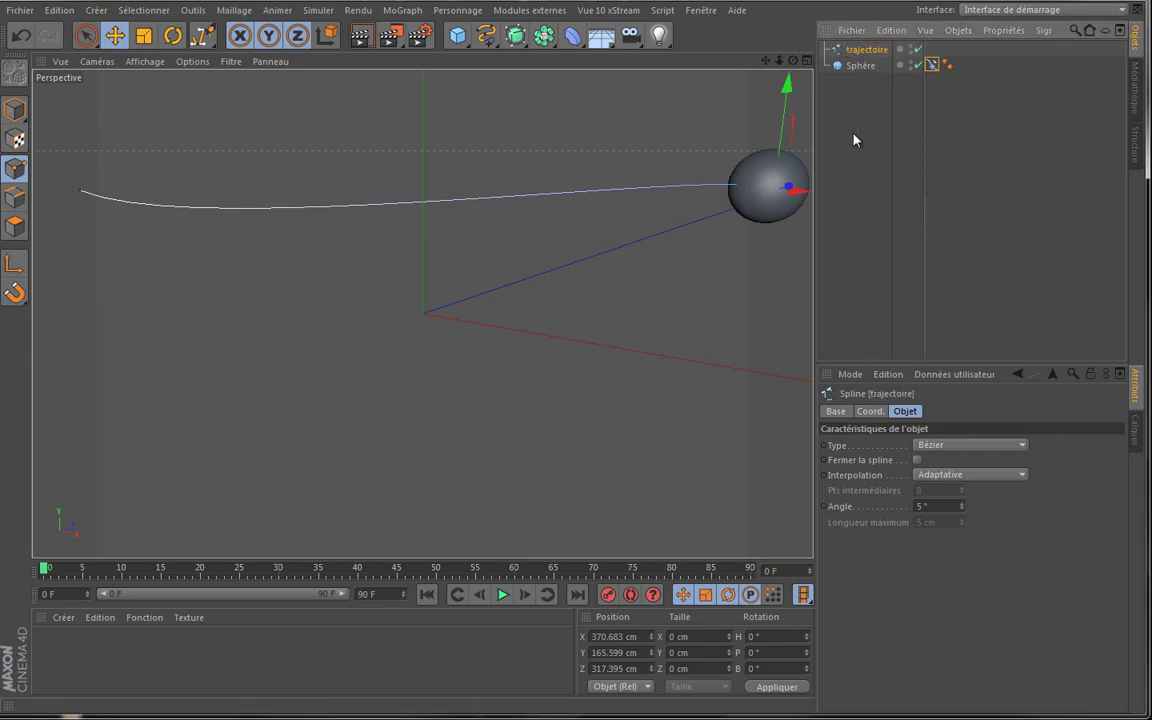
{"action": "double_click", "coordinate": [864, 66]}
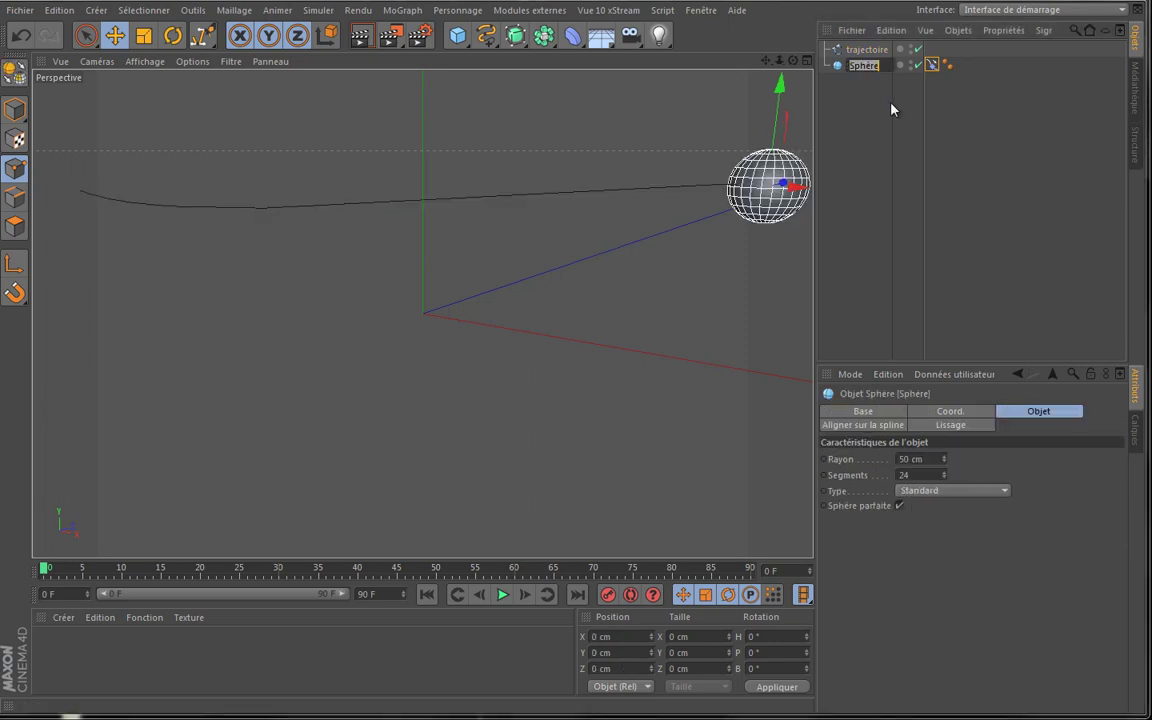
{"action": "type", "text": "emetteur"}
{"action": "key", "text": "Return"}
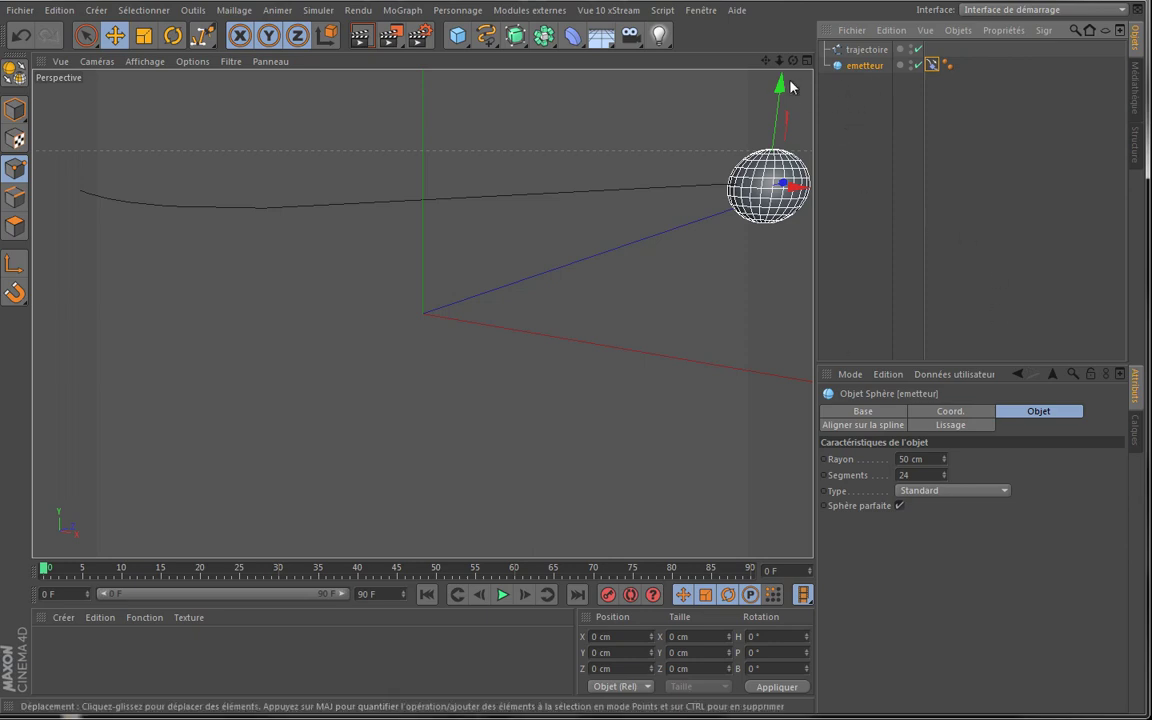
Add a null object (Neutre) at the top level of the scene and rename it emetteur
{"action": "left_click_drag", "start_coordinate": [778, 62], "coordinate": [545, 334]}
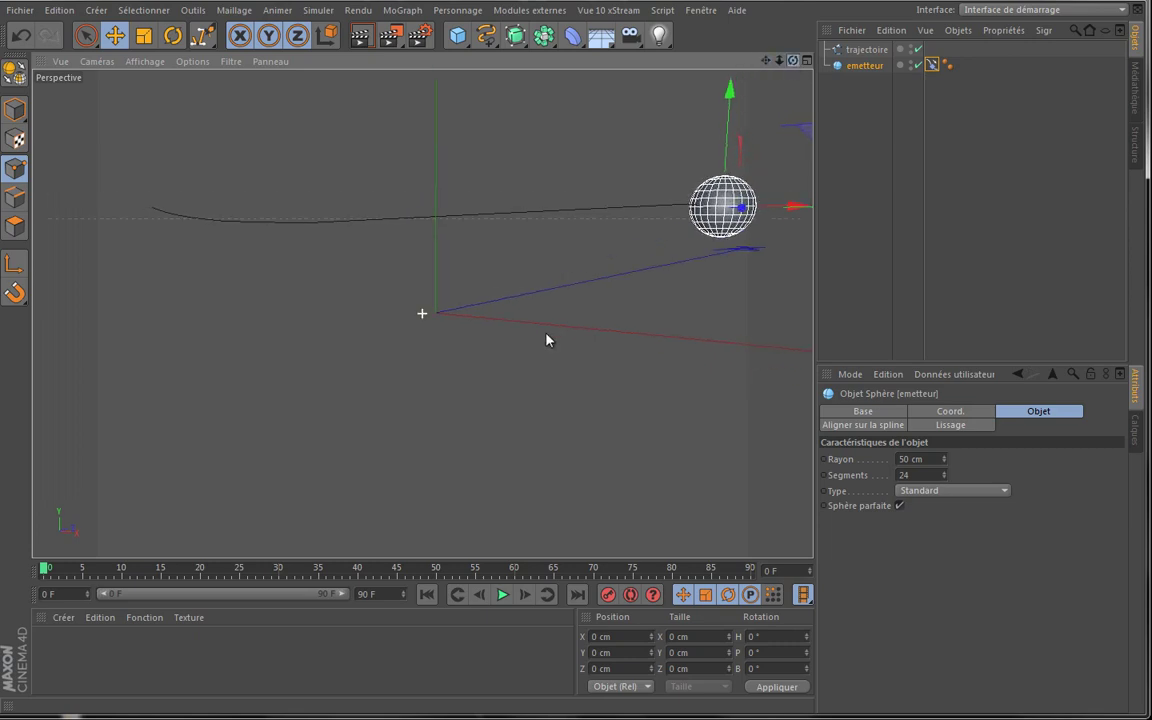
{"action": "left_click", "coordinate": [860, 104]}
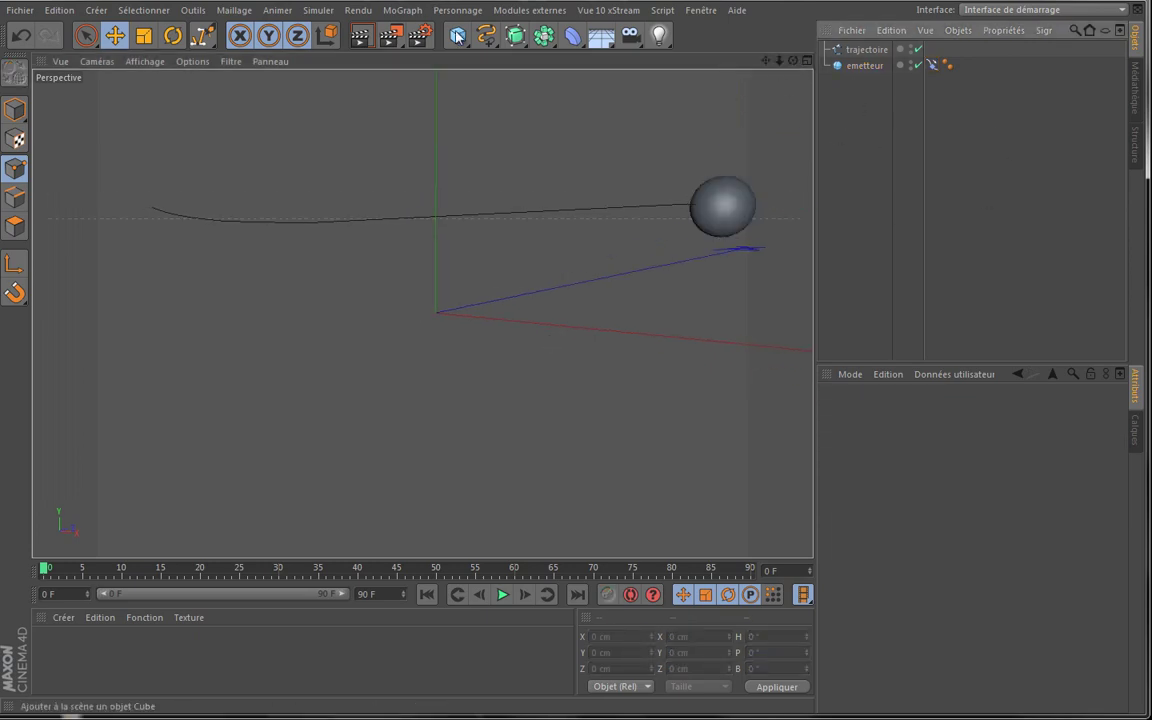
{"action": "left_click_drag", "start_coordinate": [457, 35], "coordinate": [527, 66]}
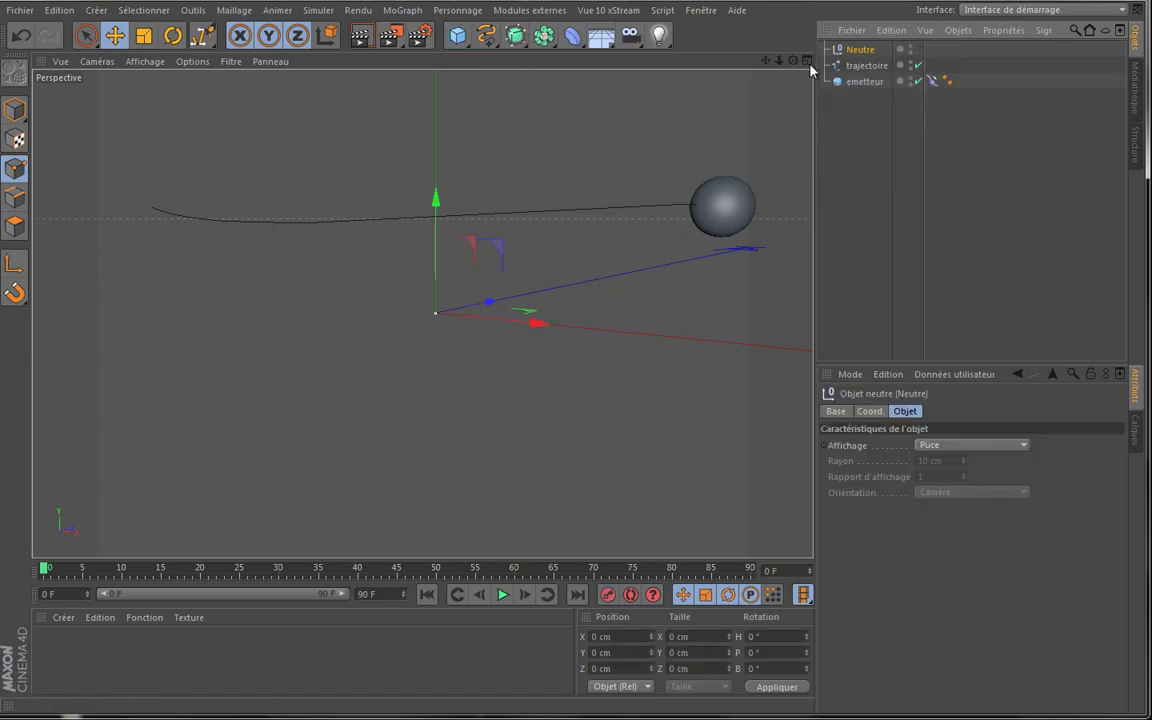
{"action": "double_click", "coordinate": [861, 49]}
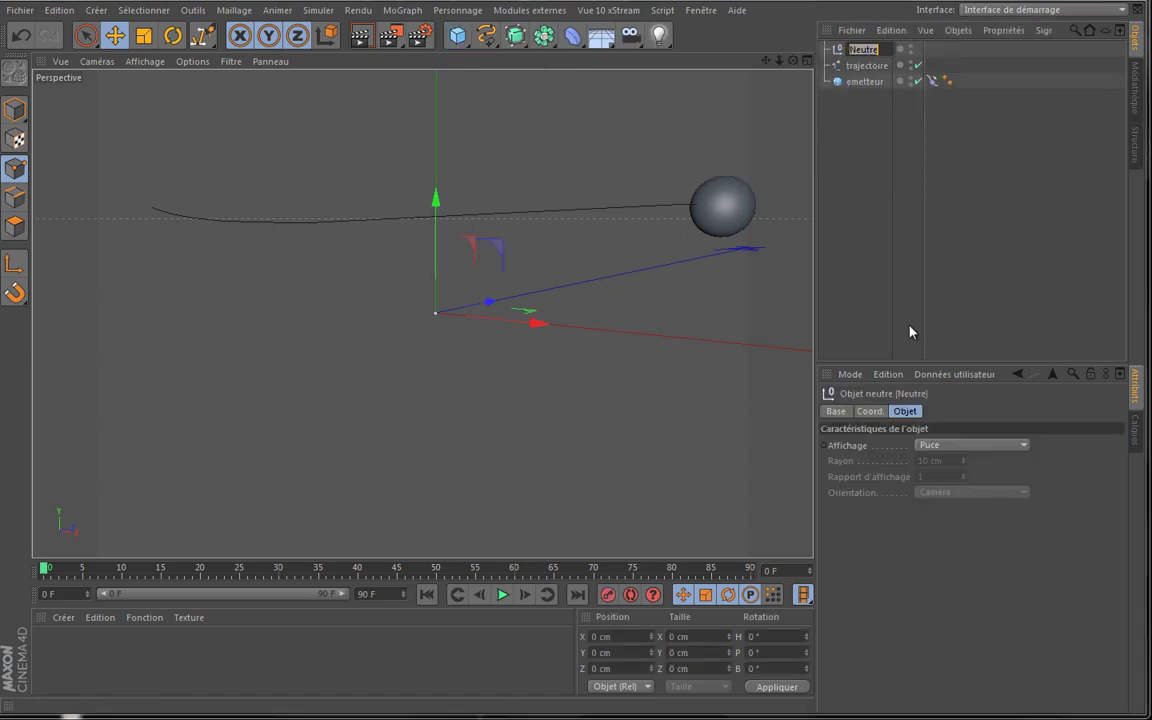
{"action": "type", "text": "emetteur"}
{"action": "key", "text": "Return"}
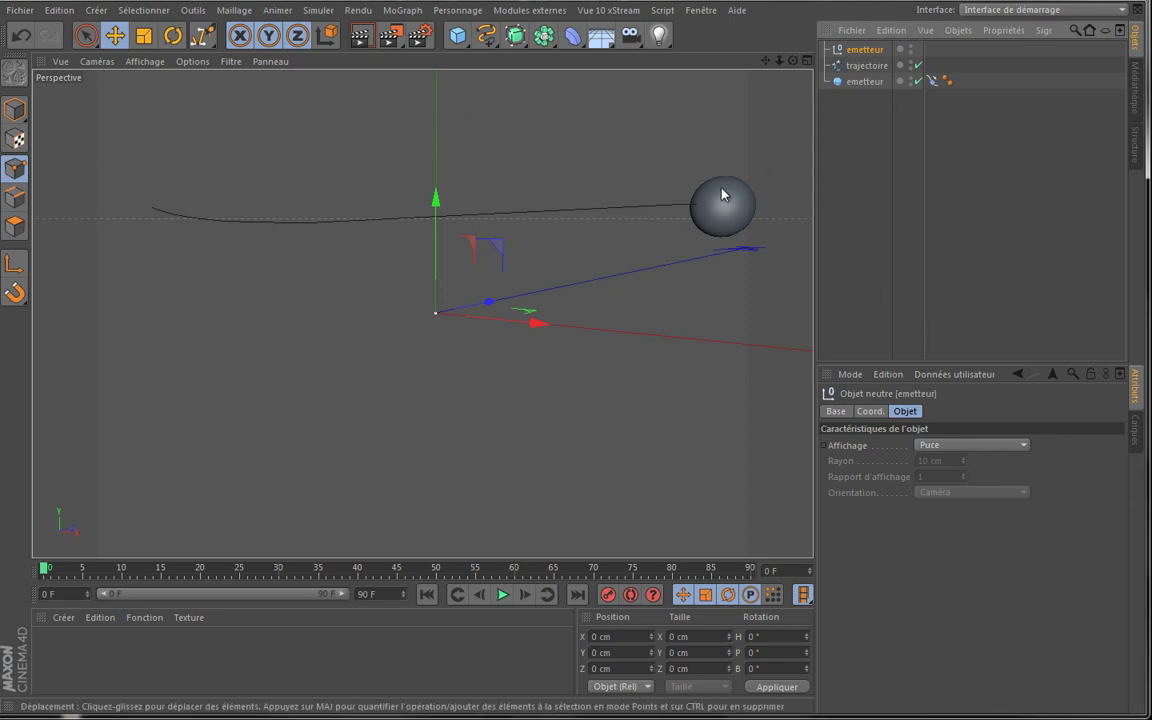
Add an XPresso tag to the emetteur null object
{"action": "right_click", "coordinate": [866, 53]}
{"action": "mouse_move", "coordinate": [935, 63]}
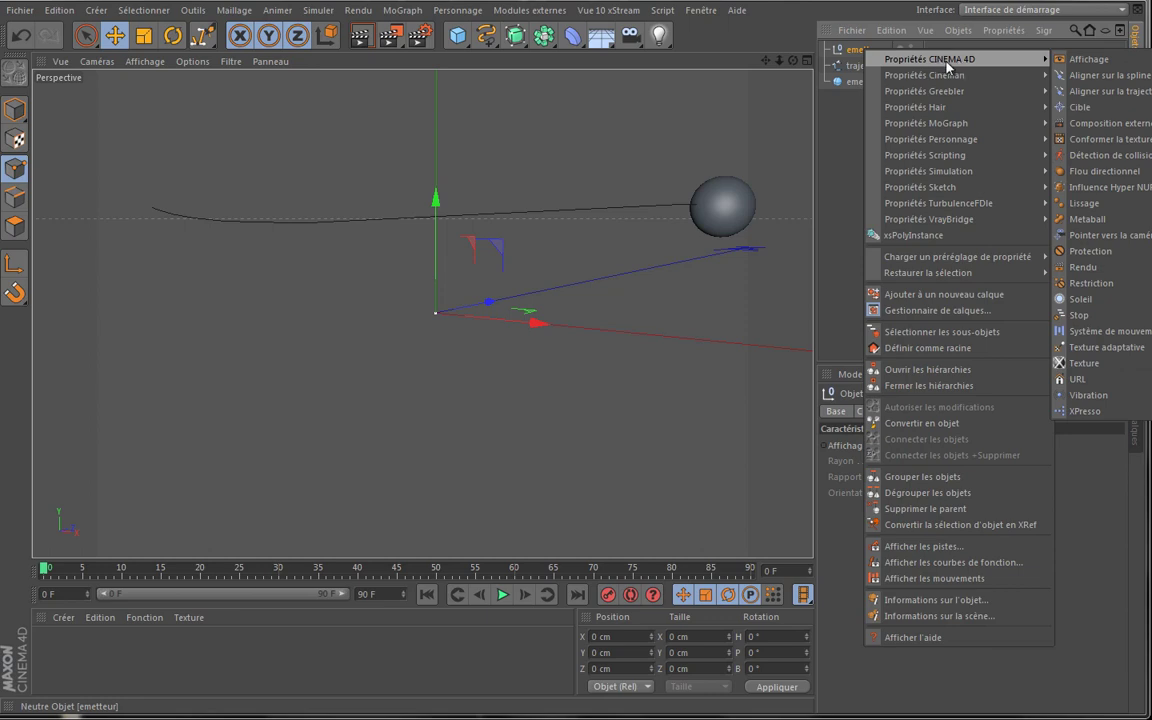
{"action": "left_click", "coordinate": [1090, 411]}
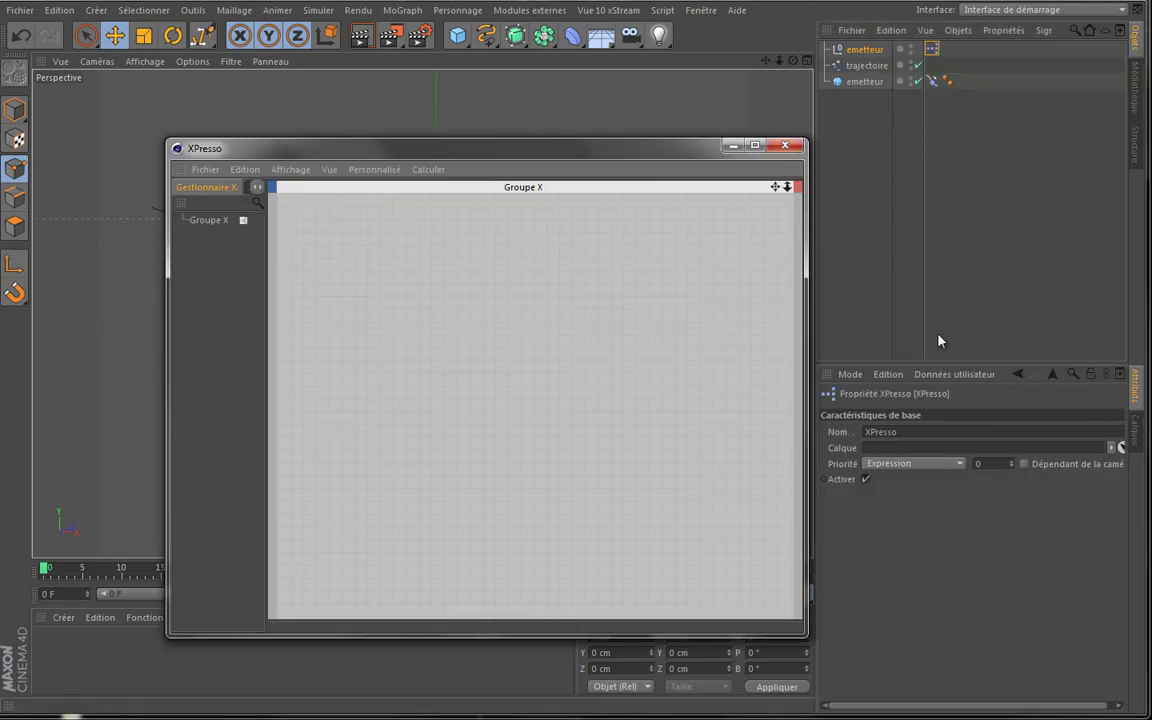
Dock the XPresso editor beside the Perspective view and slightly reduce the height of both areas above the timeline
{"action": "left_click_drag", "start_coordinate": [560, 157], "coordinate": [676, 175]}
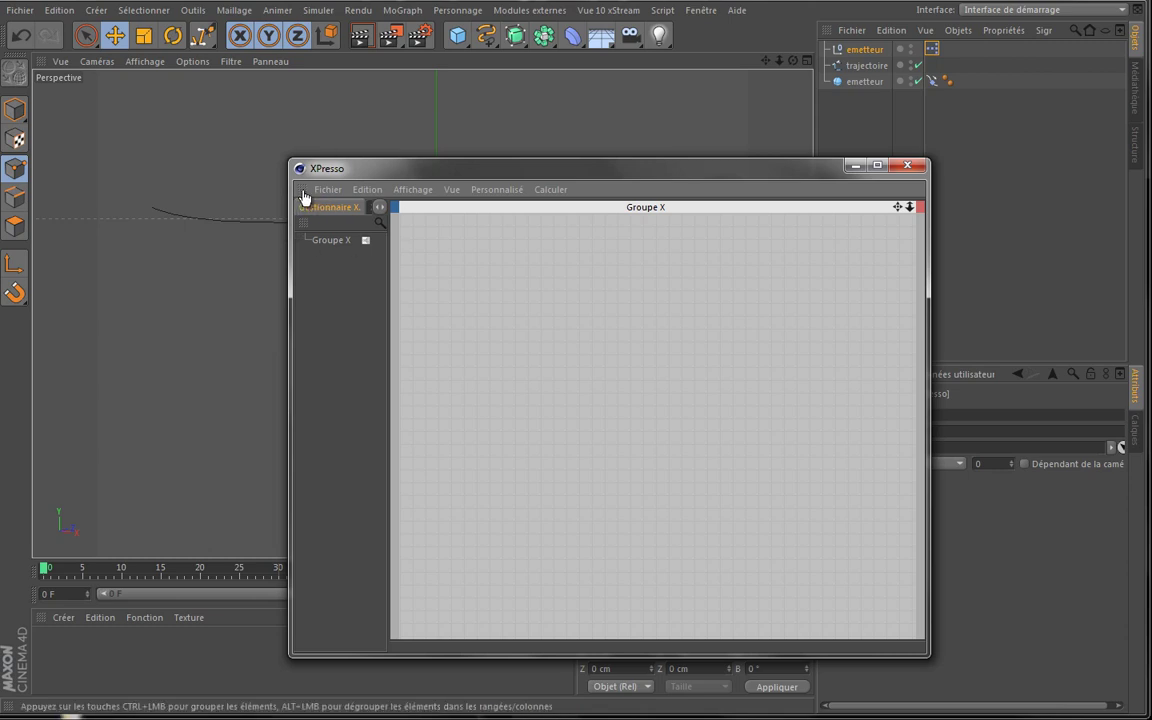
{"action": "left_click_drag", "start_coordinate": [304, 196], "coordinate": [301, 188]}
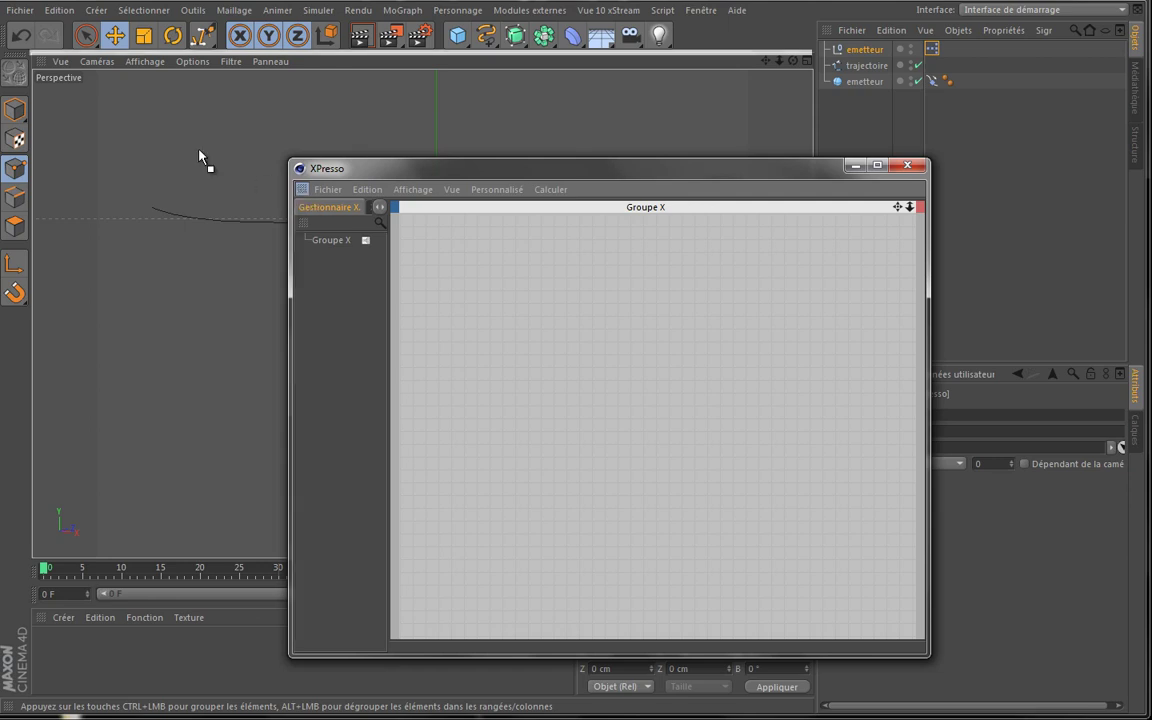
{"action": "left_click_drag", "start_coordinate": [62, 80], "coordinate": [35, 108]}
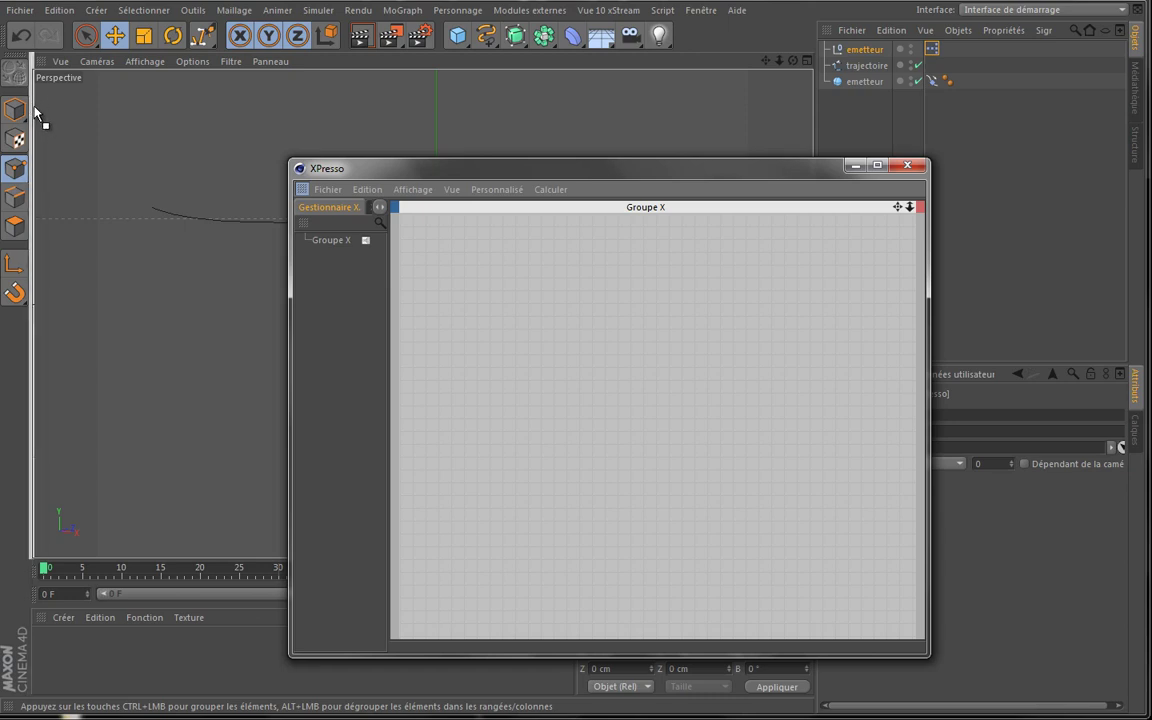
{"action": "left_click_drag", "start_coordinate": [40, 118], "coordinate": [37, 116]}
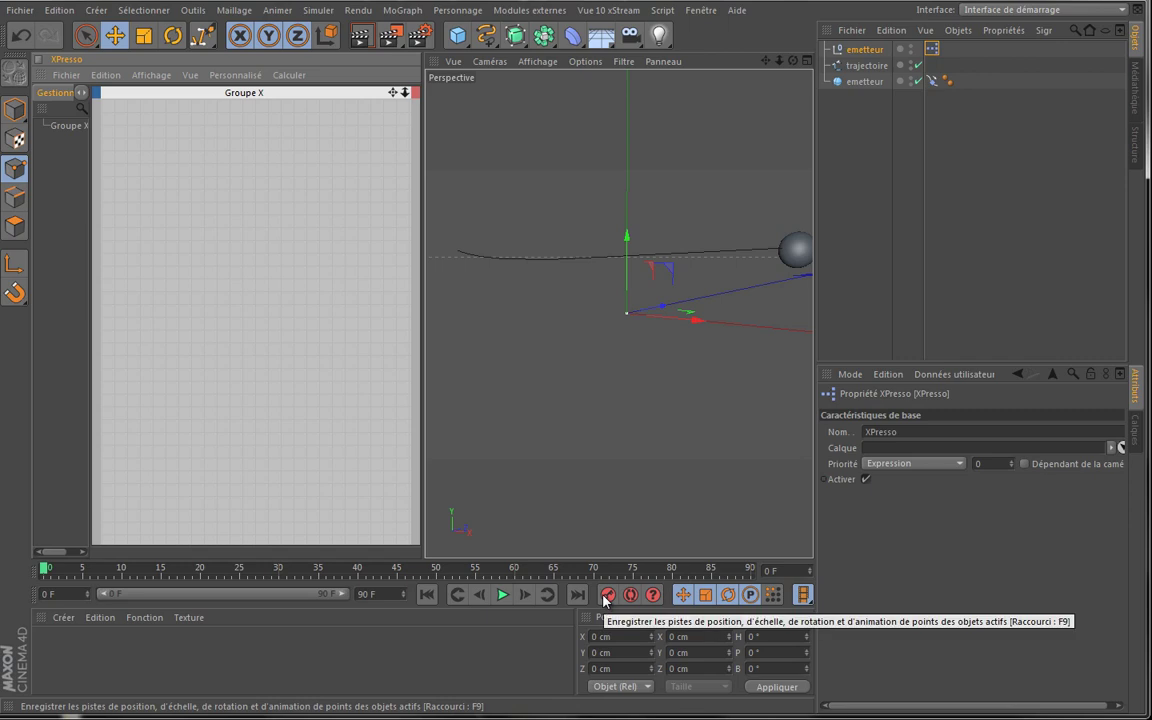
{"action": "left_click_drag", "start_coordinate": [618, 560], "coordinate": [618, 534]}
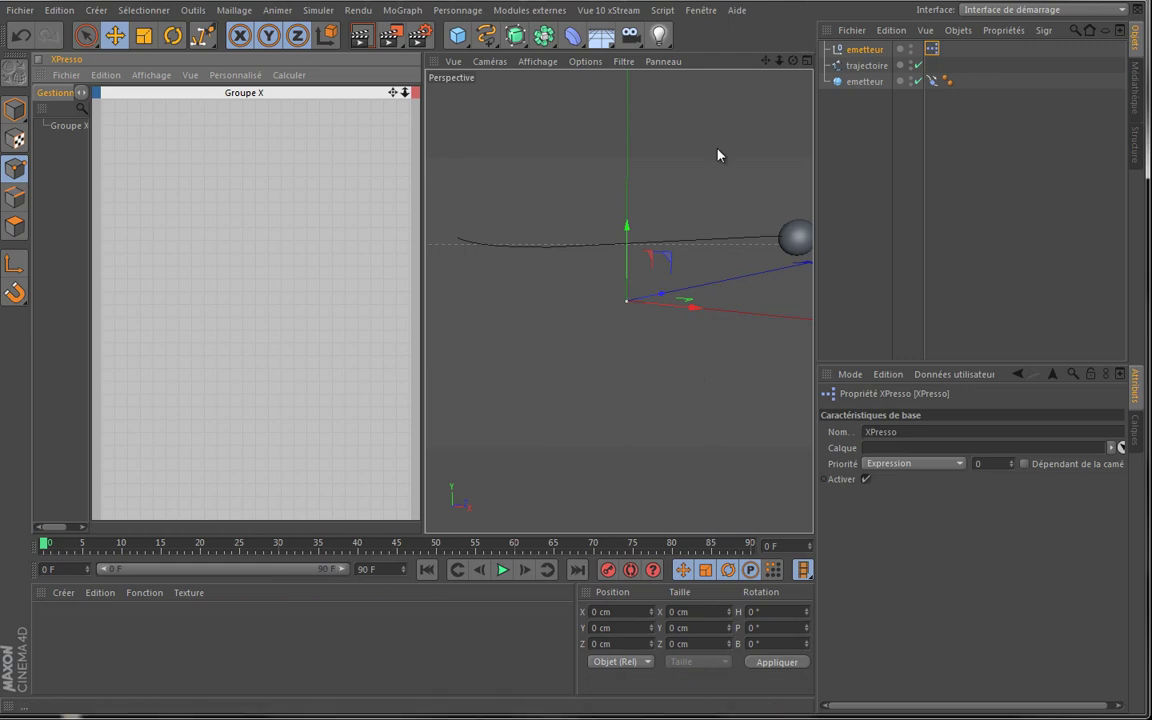
Create a Thinking Particles P Naissance generator node in the XPresso group and place it fully inside the graph area
{"action": "right_click", "coordinate": [142, 163]}
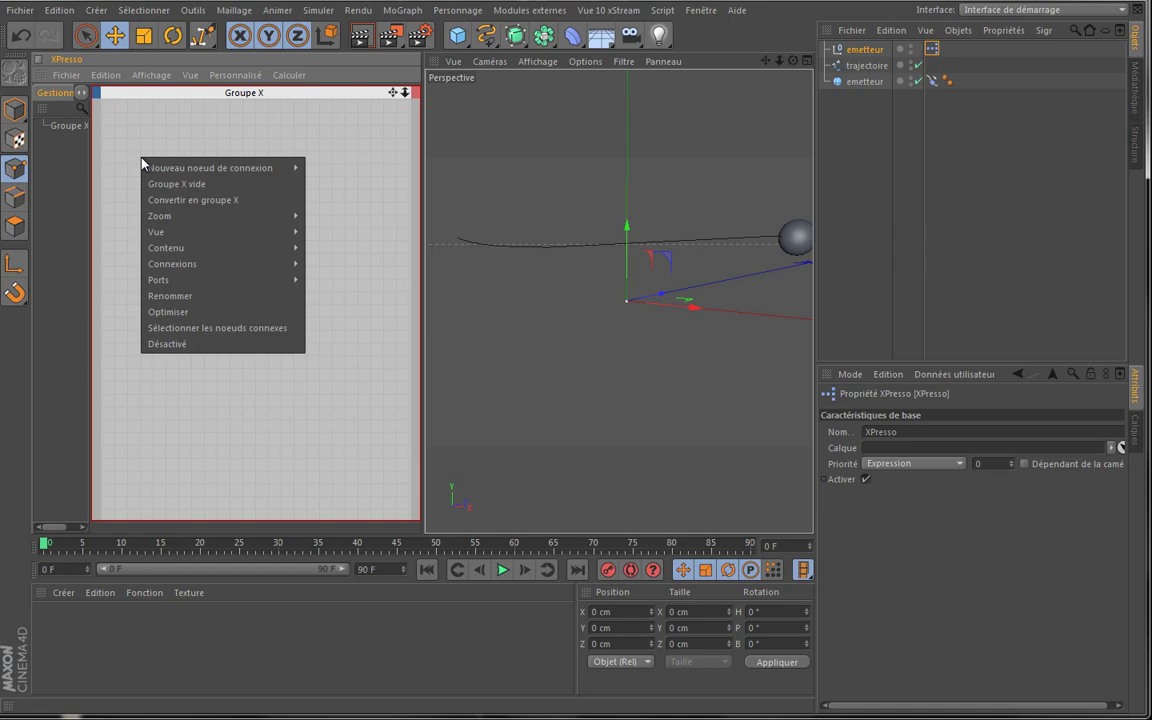
{"action": "mouse_move", "coordinate": [185, 170]}
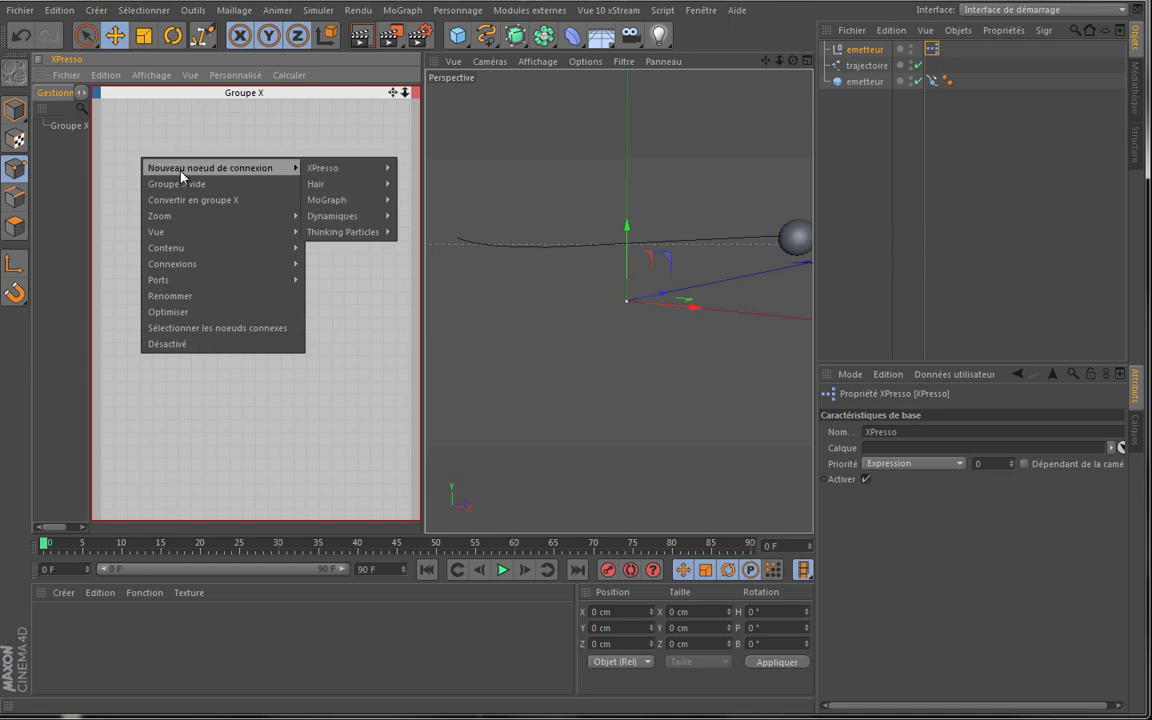
{"action": "mouse_move", "coordinate": [353, 173]}
{"action": "mouse_move", "coordinate": [360, 238]}
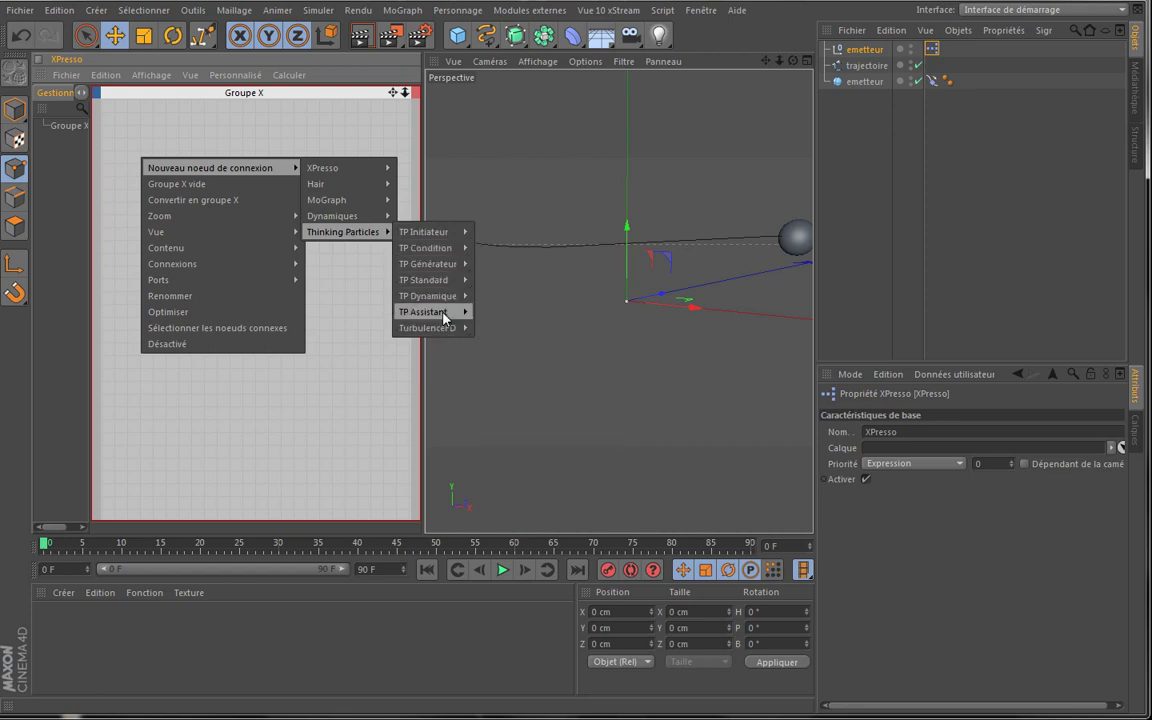
{"action": "mouse_move", "coordinate": [444, 330]}
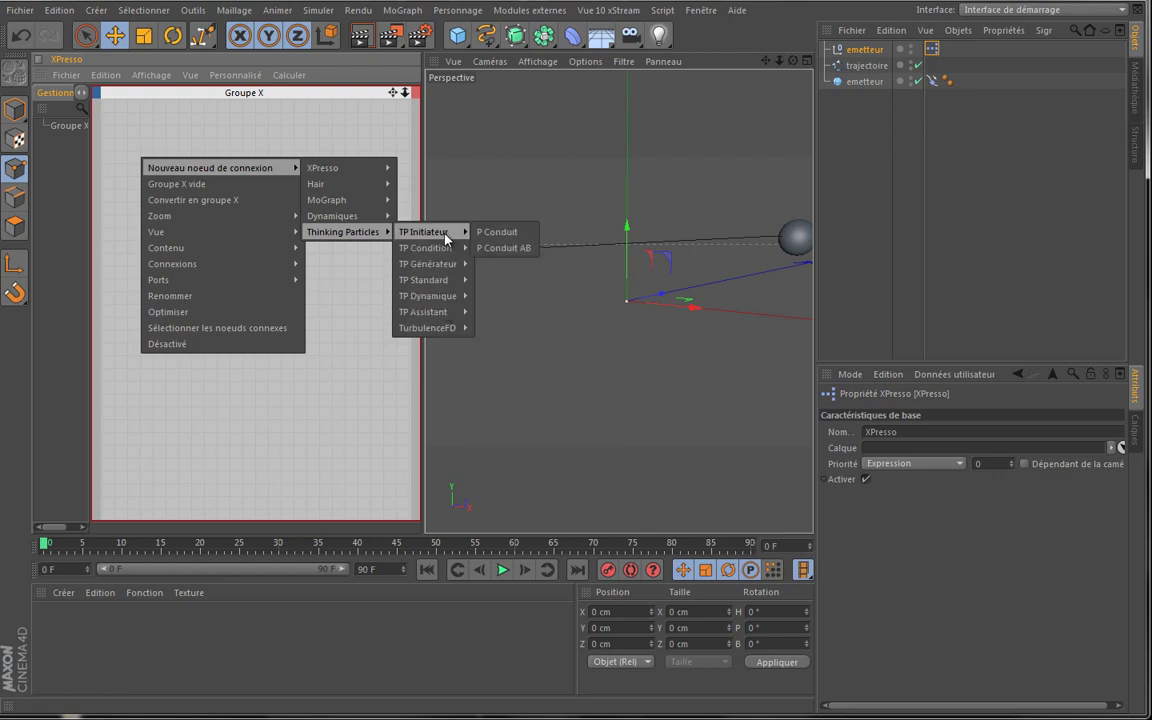
{"action": "mouse_move", "coordinate": [445, 249]}
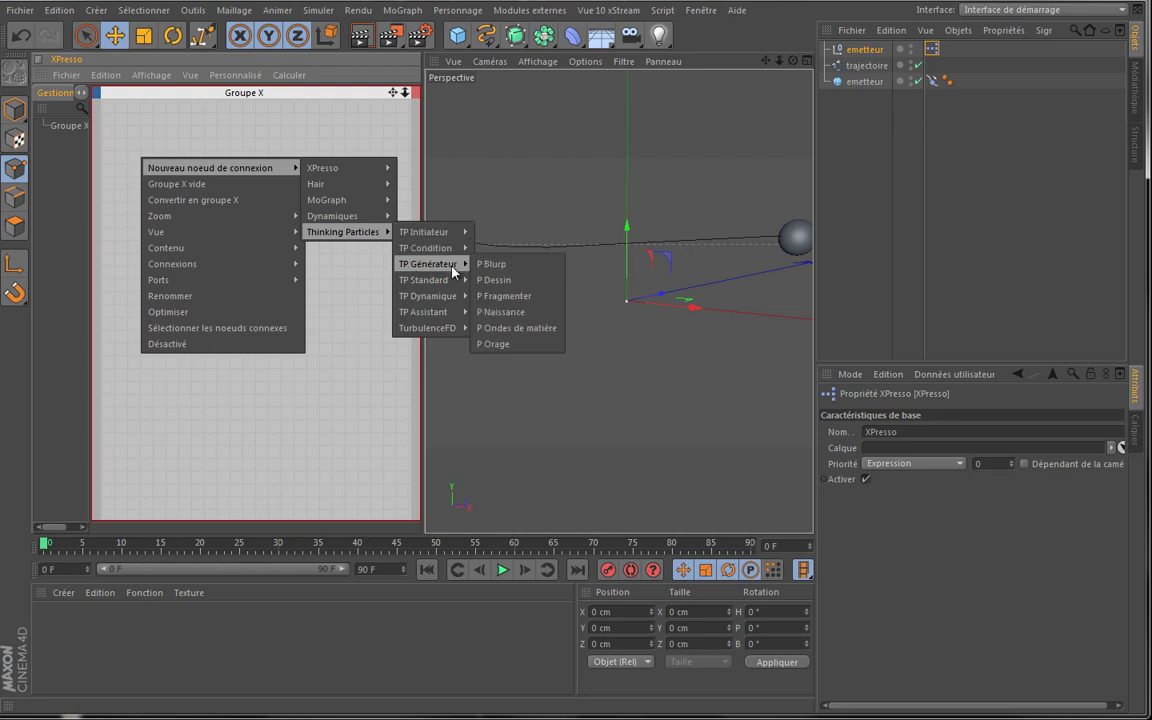
{"action": "left_click", "coordinate": [529, 318]}
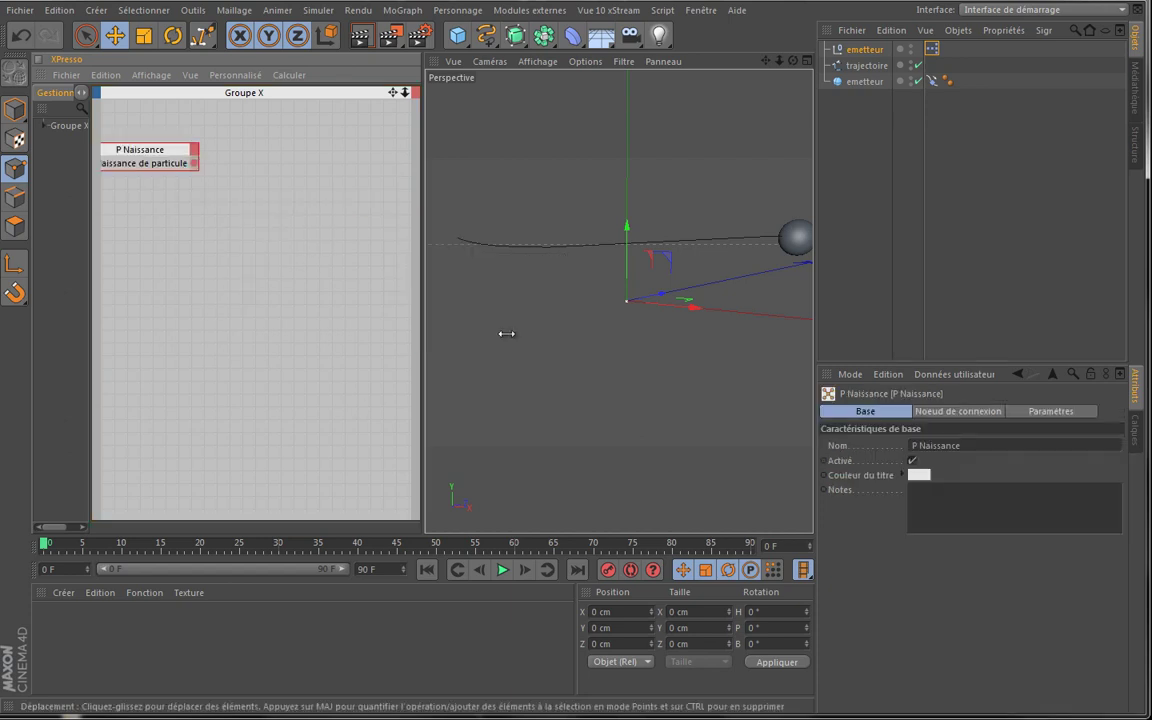
{"action": "left_click_drag", "start_coordinate": [183, 174], "coordinate": [190, 243]}
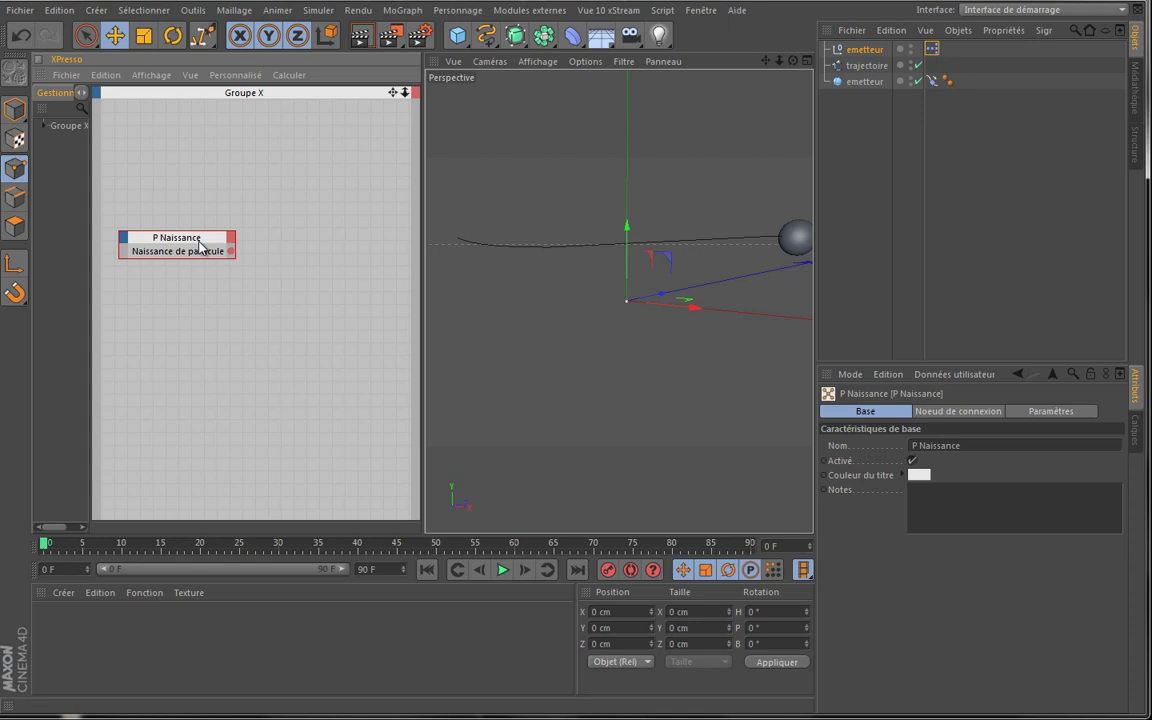
{"action": "left_click_drag", "start_coordinate": [200, 247], "coordinate": [200, 268]}
{"action": "right_click", "coordinate": [141, 188]}
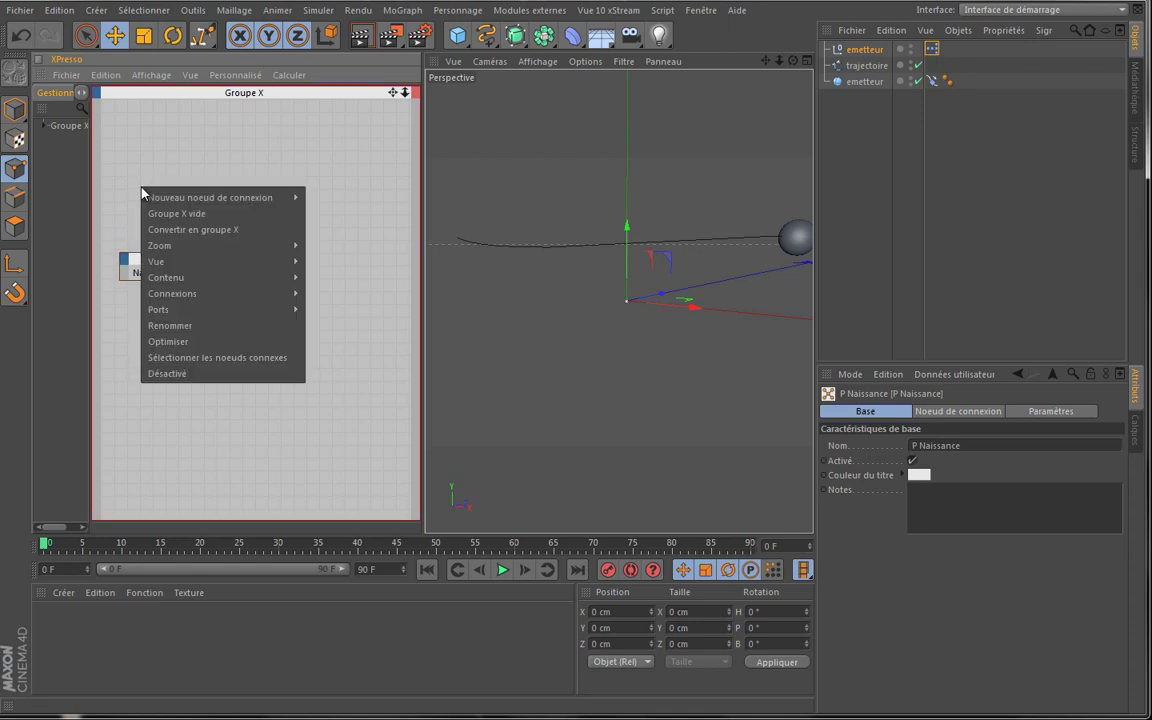
{"action": "mouse_move", "coordinate": [265, 198]}
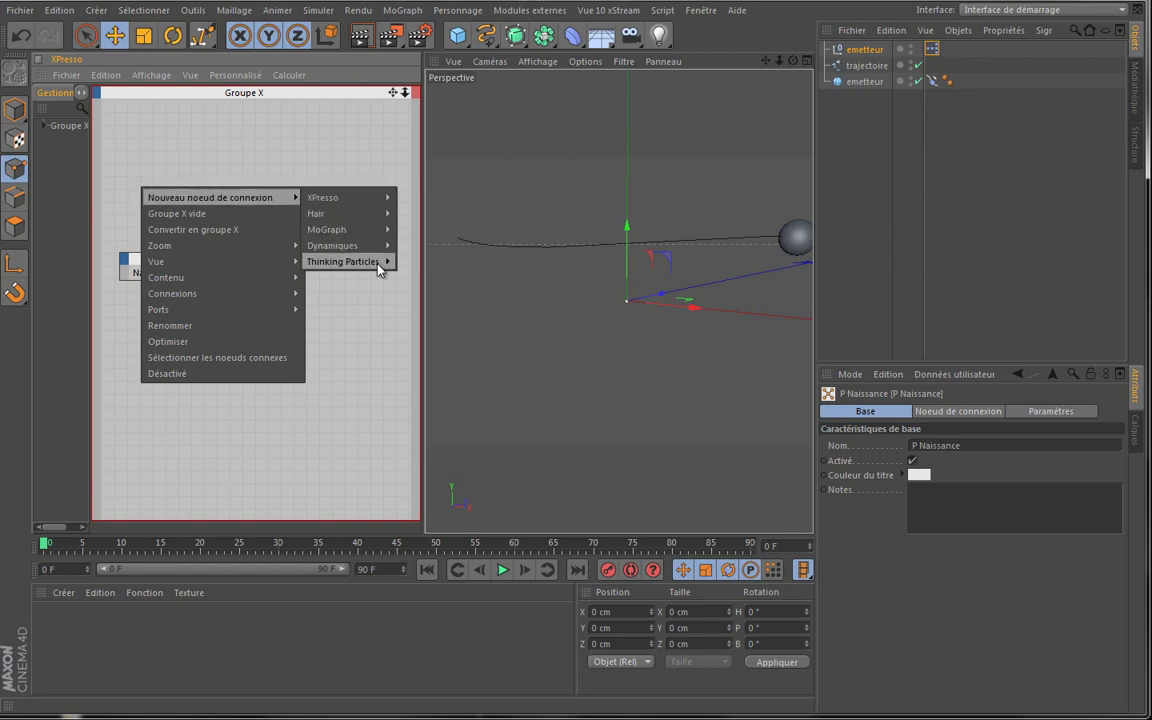
{"action": "mouse_move", "coordinate": [381, 268]}
{"action": "mouse_move", "coordinate": [421, 265]}
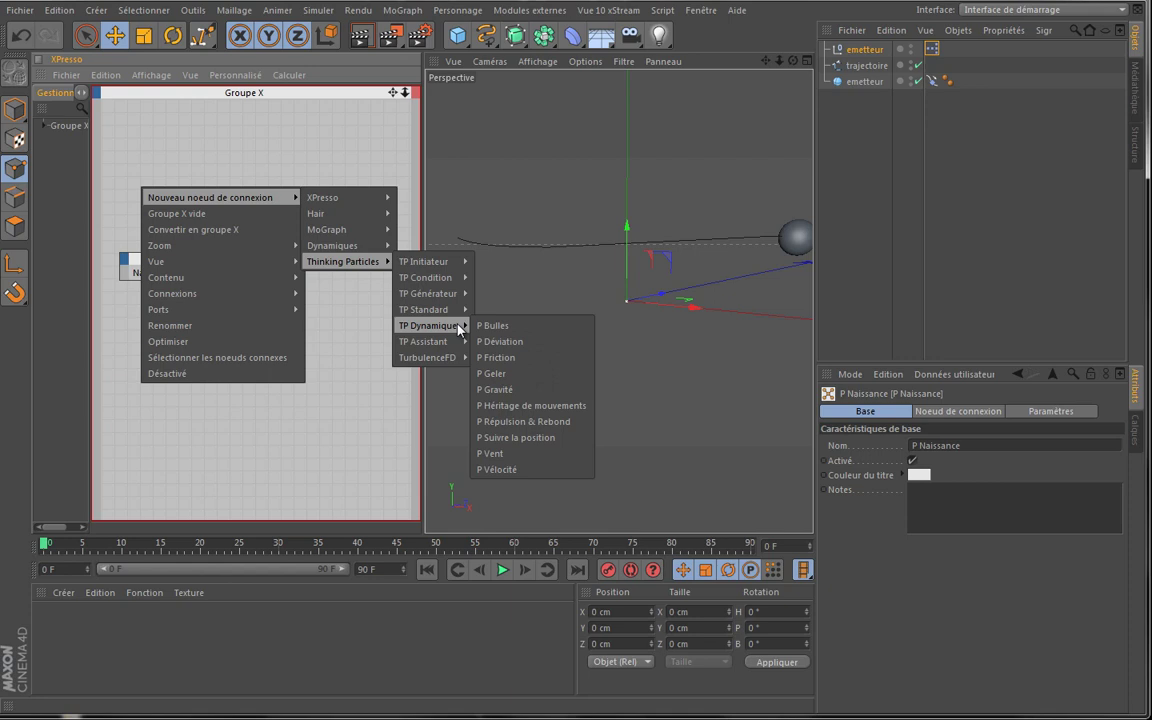
{"action": "left_click", "coordinate": [321, 154]}
Show the P Naissance node's parameters and play the animation to check its particle emission
{"action": "left_click", "coordinate": [125, 260]}
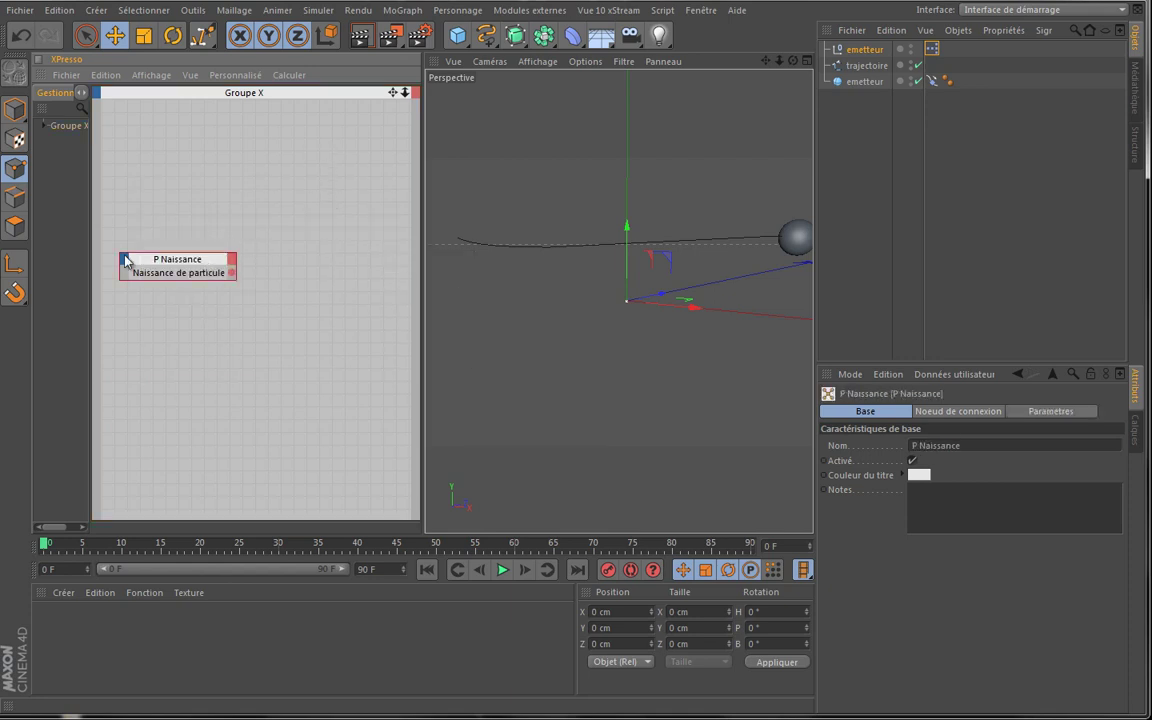
{"action": "left_click", "coordinate": [1048, 411]}
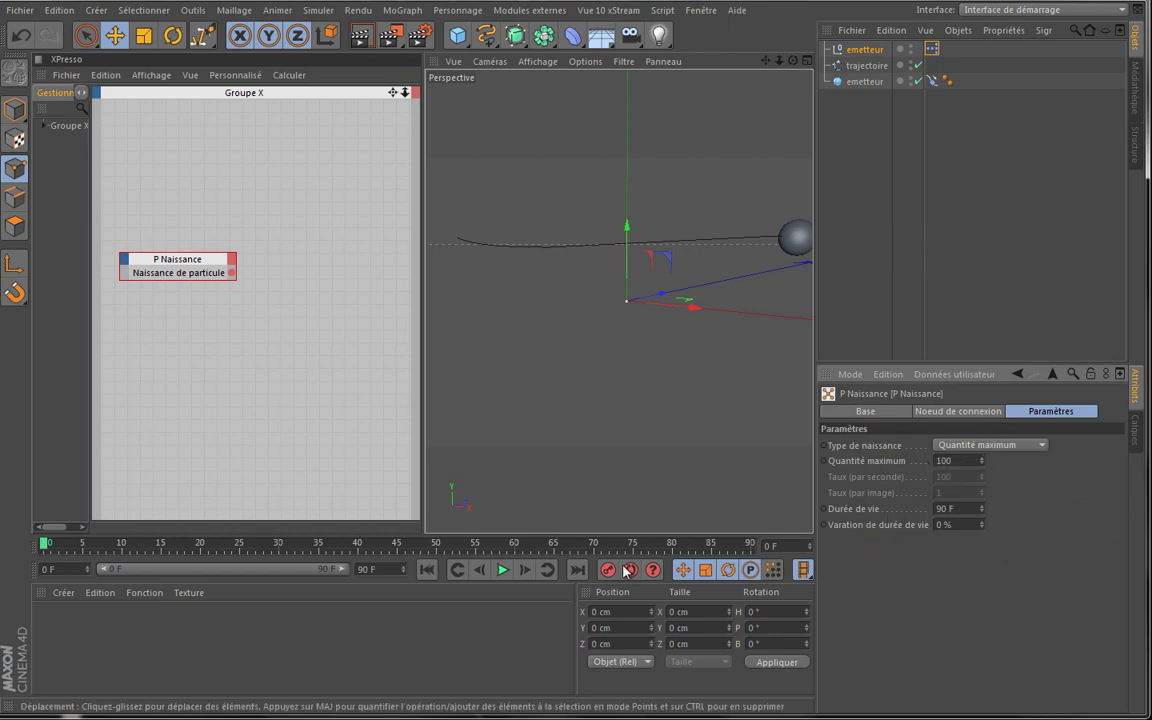
{"action": "left_click", "coordinate": [503, 569]}
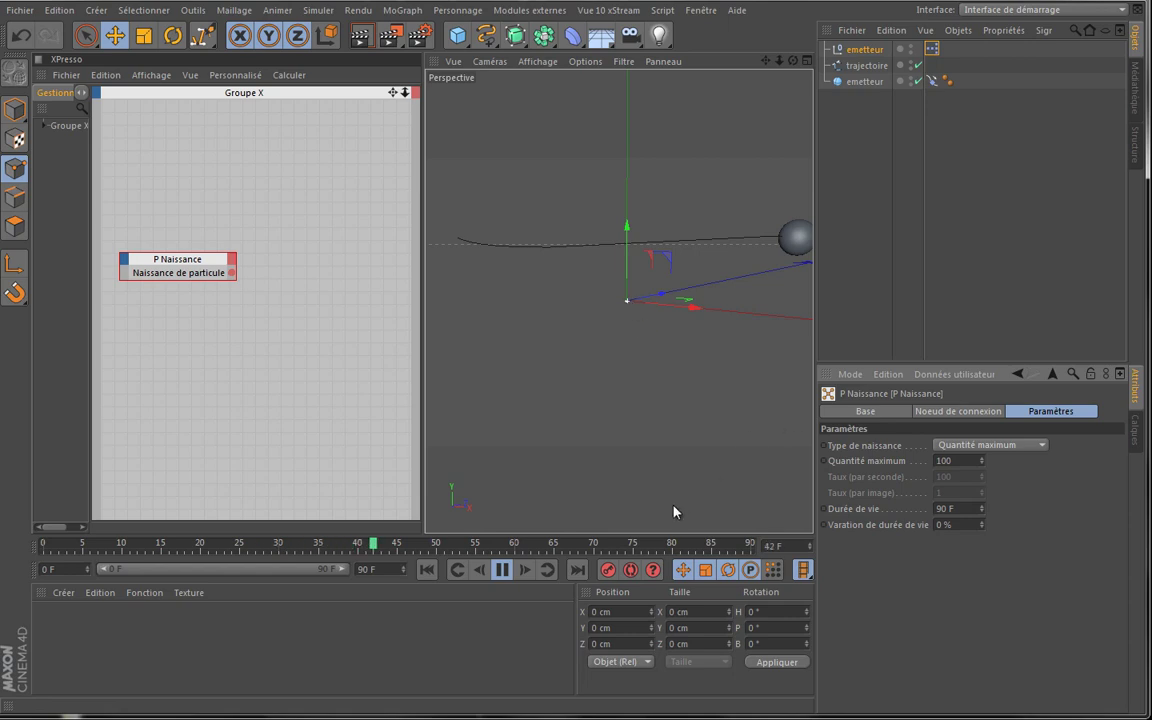
Stop the playback, return to the first frame and move the P Naissance node lower in the XPresso graph
{"action": "left_click", "coordinate": [503, 569]}
{"action": "left_click", "coordinate": [426, 569]}
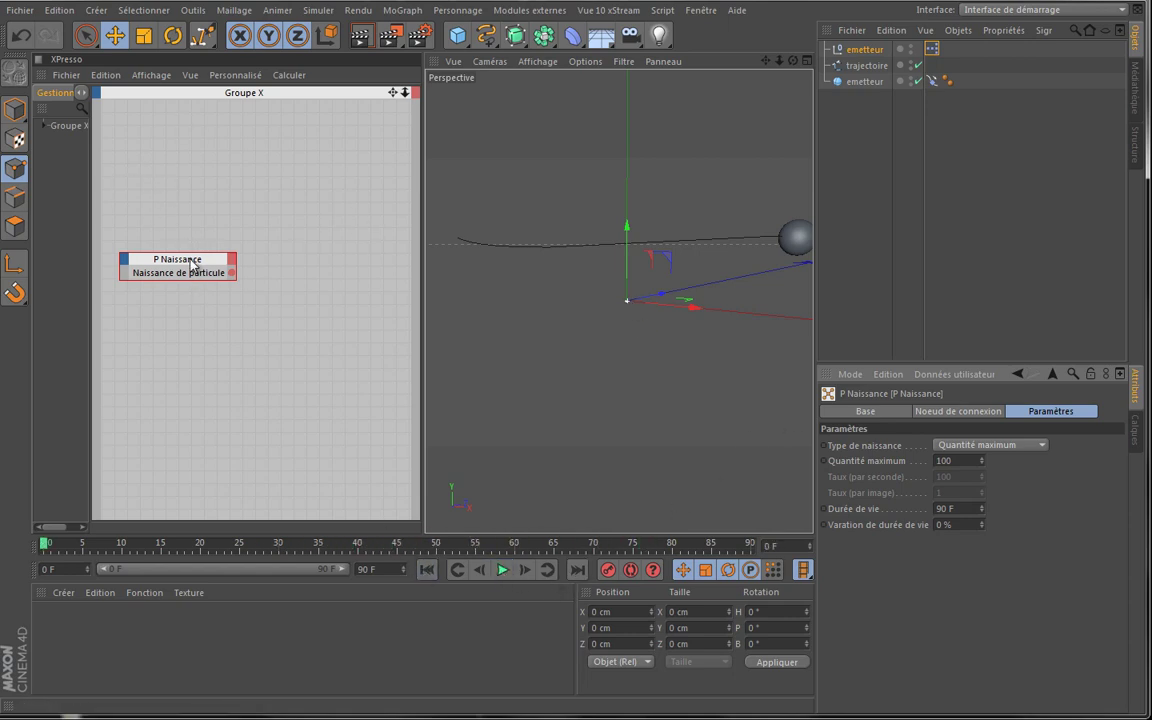
{"action": "left_click_drag", "start_coordinate": [193, 263], "coordinate": [194, 305]}
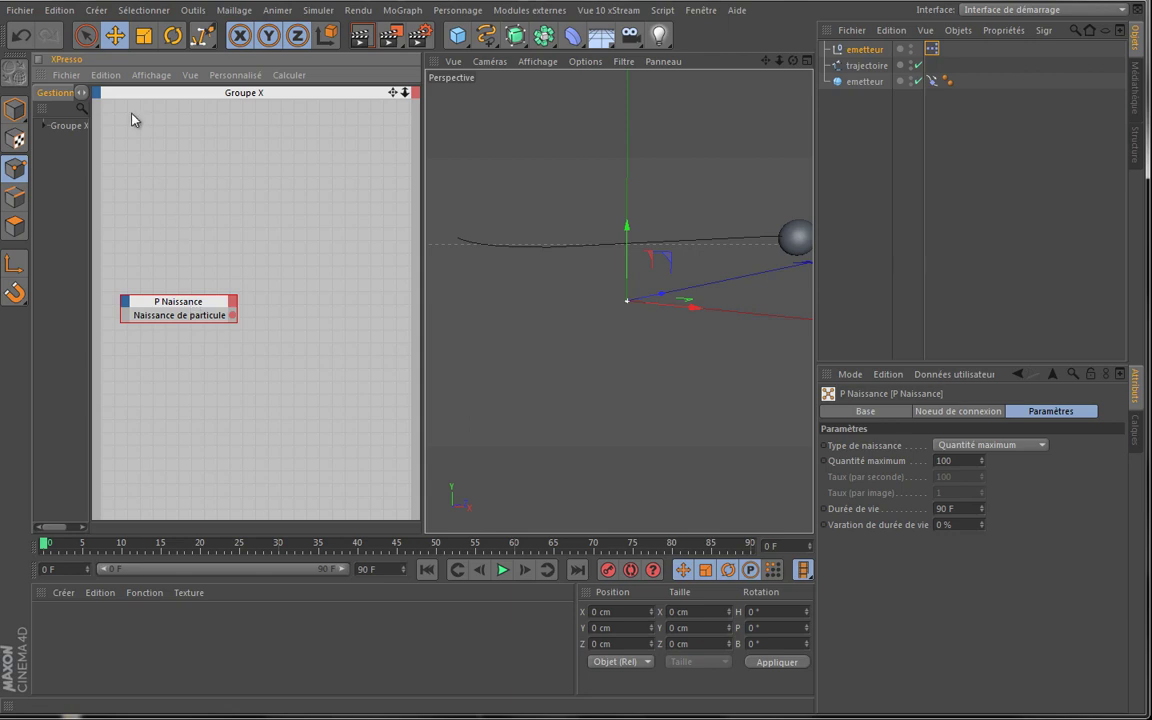
Create a Thinking Particles P Orage generator node in the XPresso group and place it above the P Naissance node
{"action": "right_click", "coordinate": [170, 184]}
{"action": "mouse_move", "coordinate": [362, 195]}
{"action": "mouse_move", "coordinate": [389, 262]}
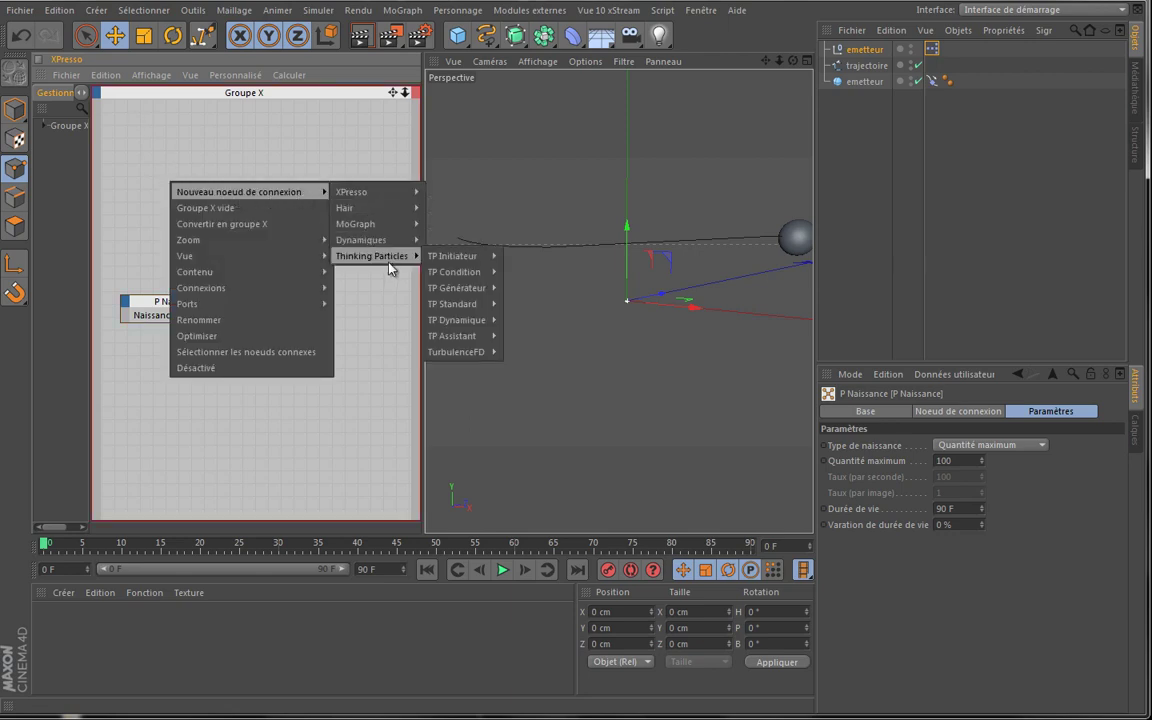
{"action": "mouse_move", "coordinate": [463, 288]}
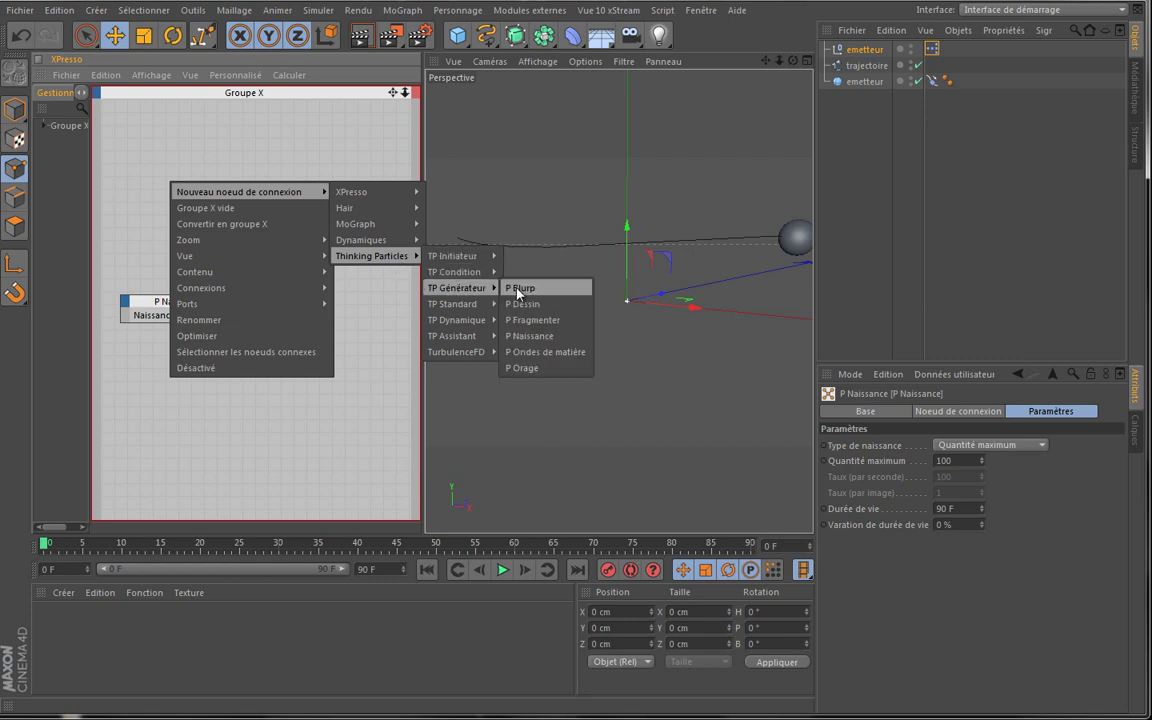
{"action": "left_click", "coordinate": [536, 370]}
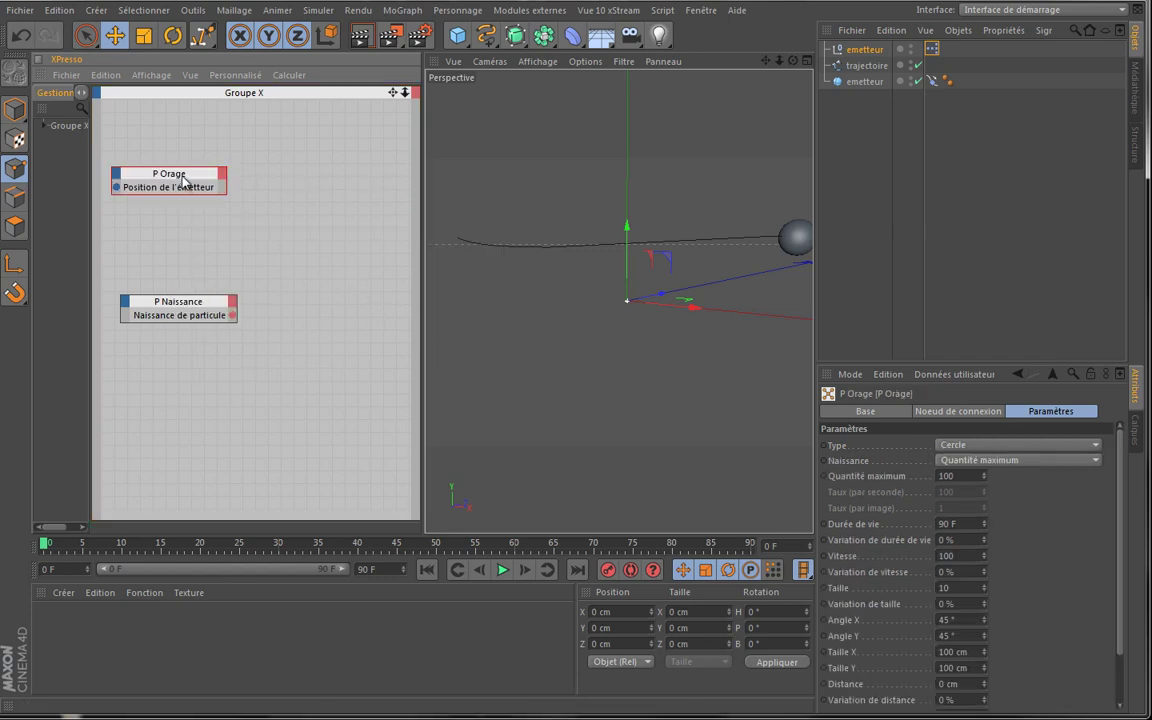
{"action": "left_click_drag", "start_coordinate": [184, 181], "coordinate": [223, 225]}
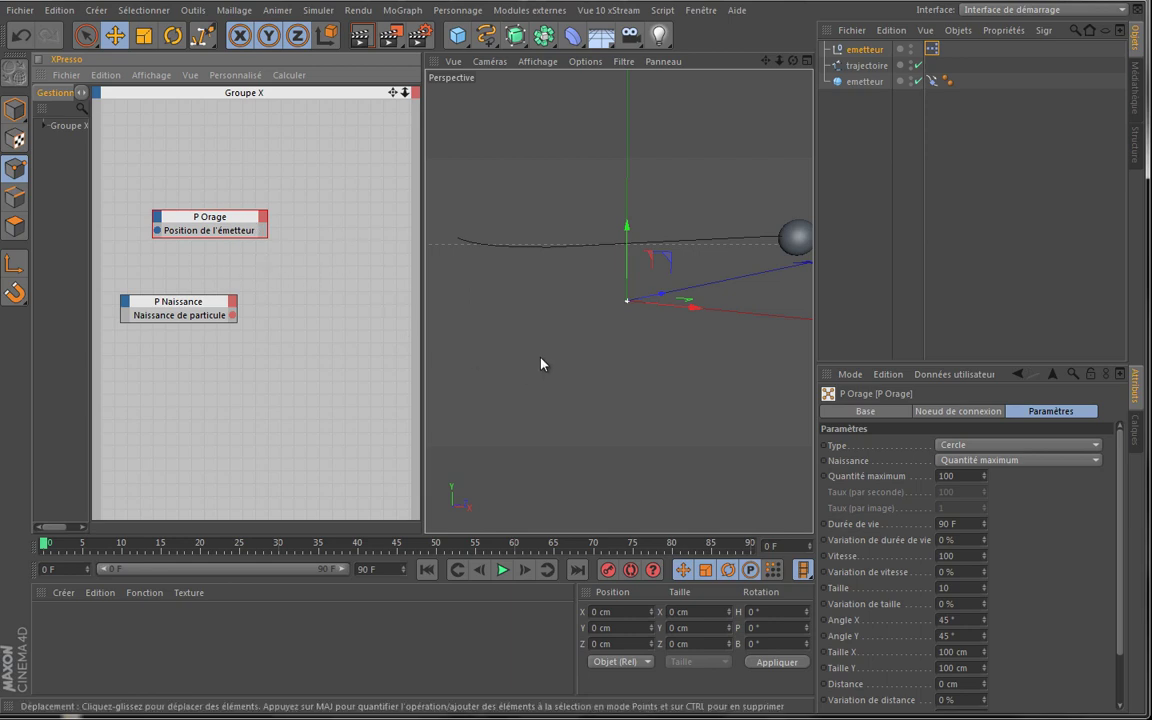
Play the animation and examine the P Orage particle emission up close in the Perspective view
{"action": "left_click", "coordinate": [503, 572]}
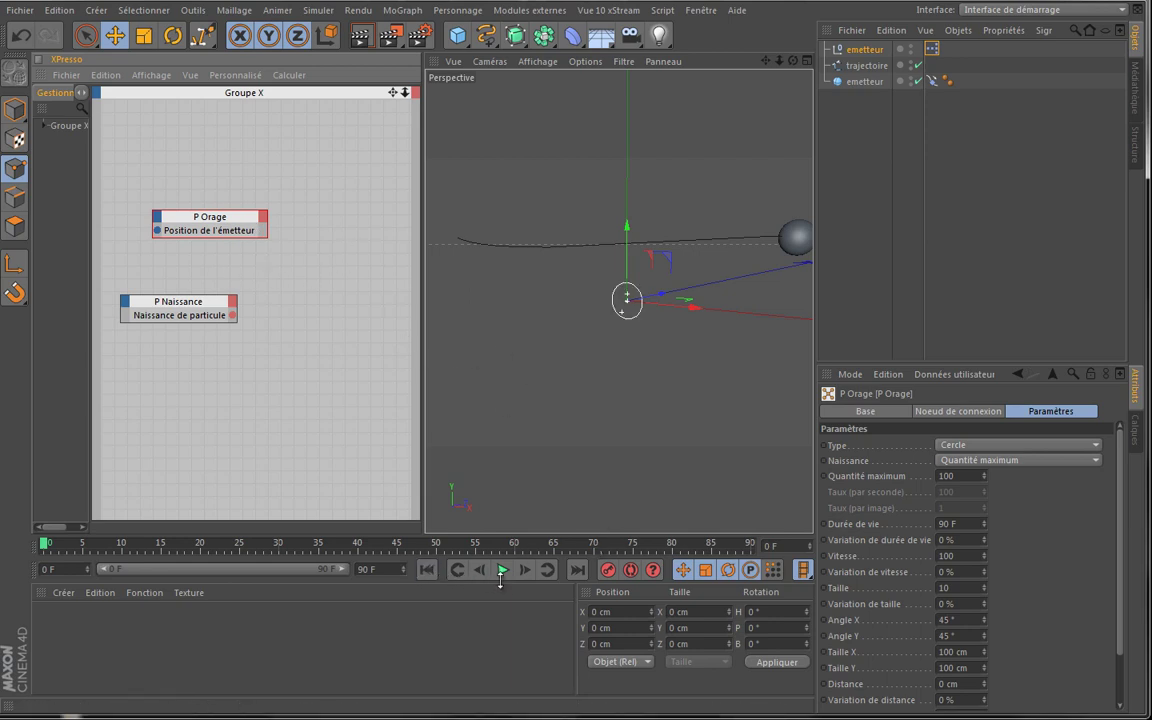
{"action": "left_click", "coordinate": [503, 572]}
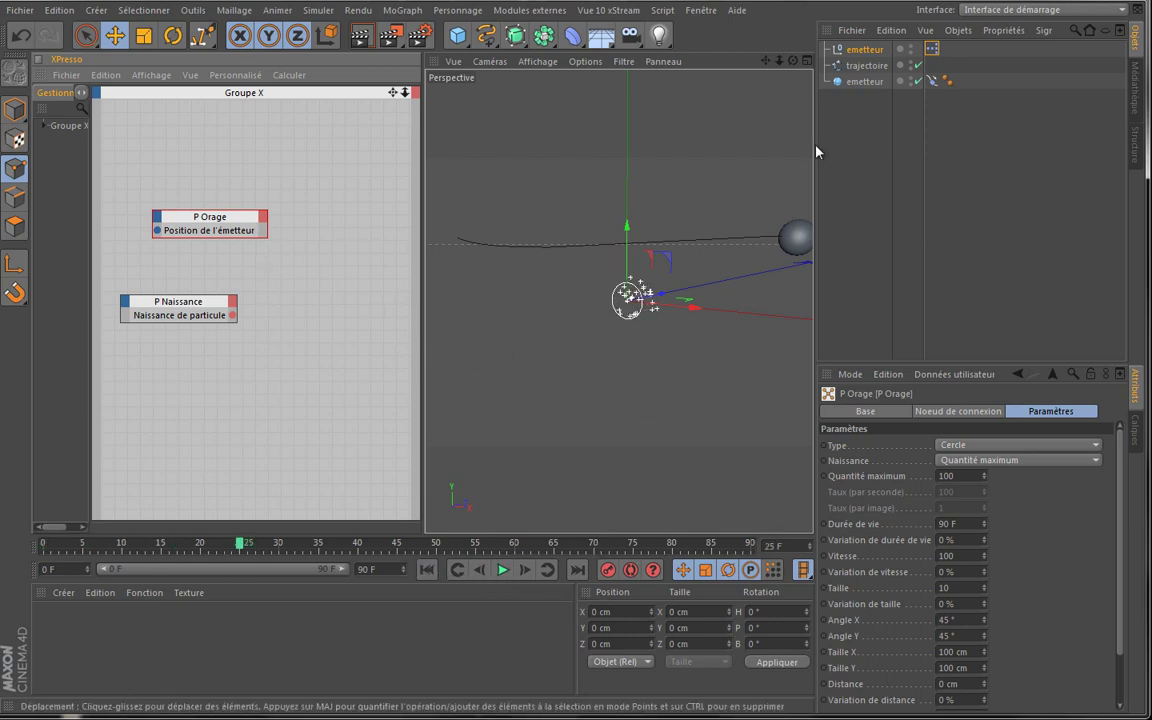
{"action": "left_click_drag", "start_coordinate": [548, 337], "coordinate": [545, 337], "text": "alt"}
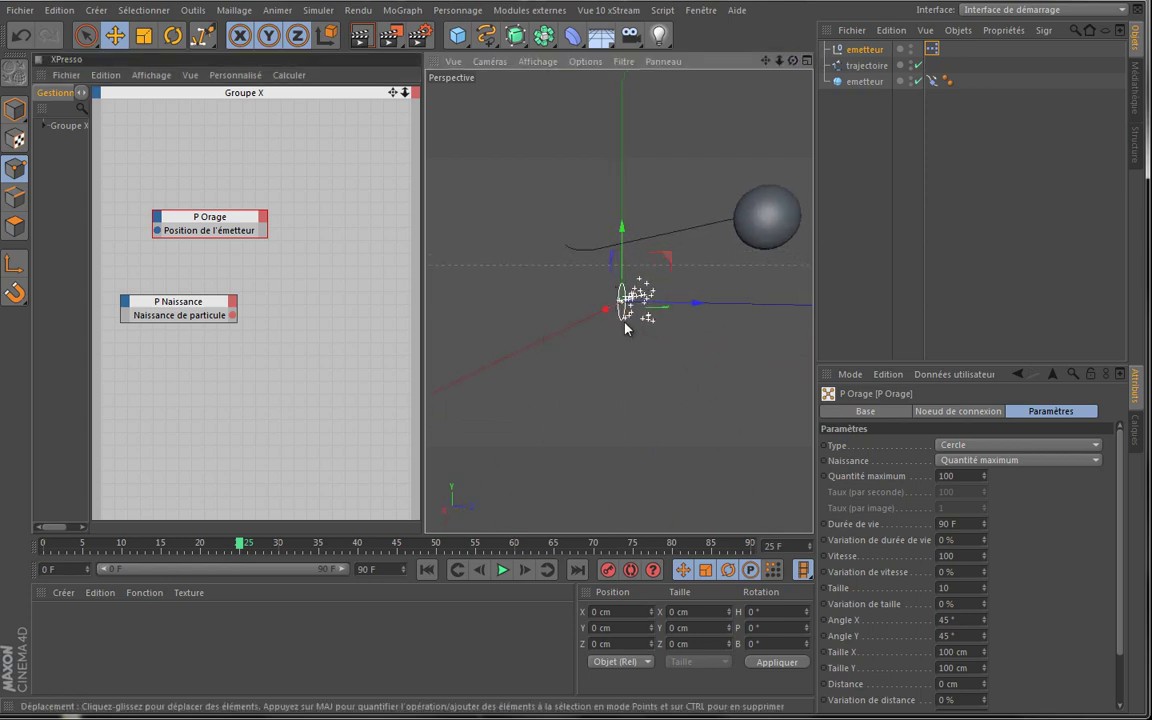
{"action": "scroll", "coordinate": [626, 328], "scroll_direction": "up", "scroll_amount": 5}
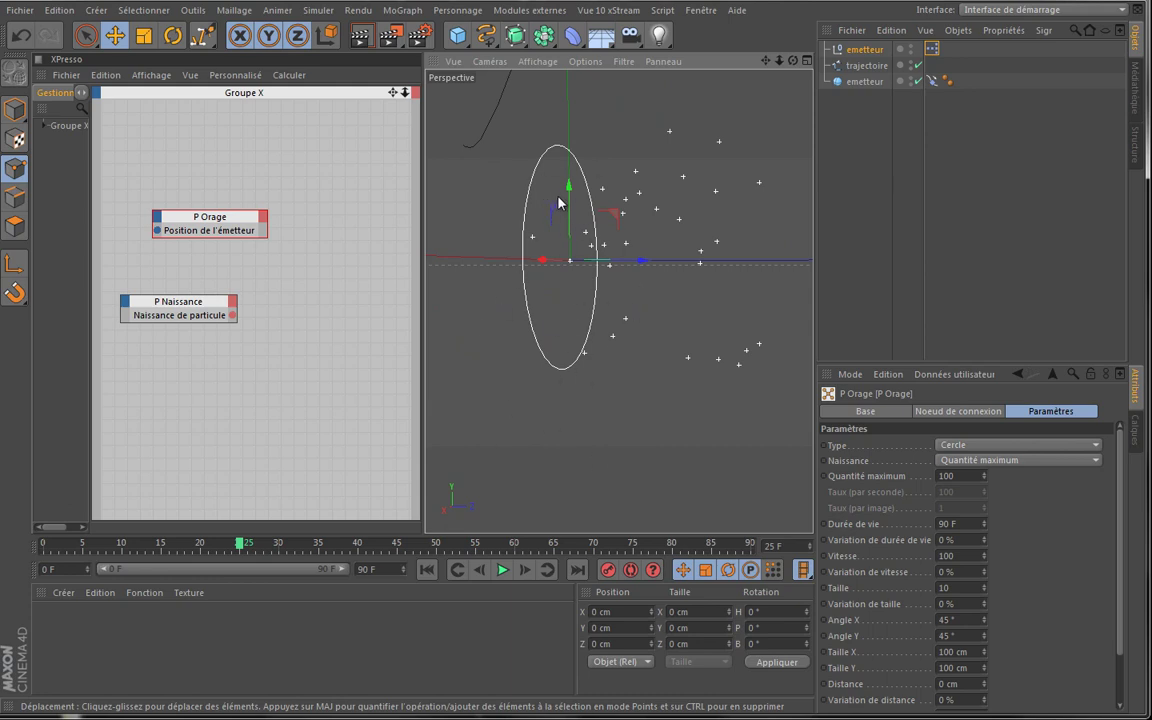
{"action": "left_click", "coordinate": [502, 570]}
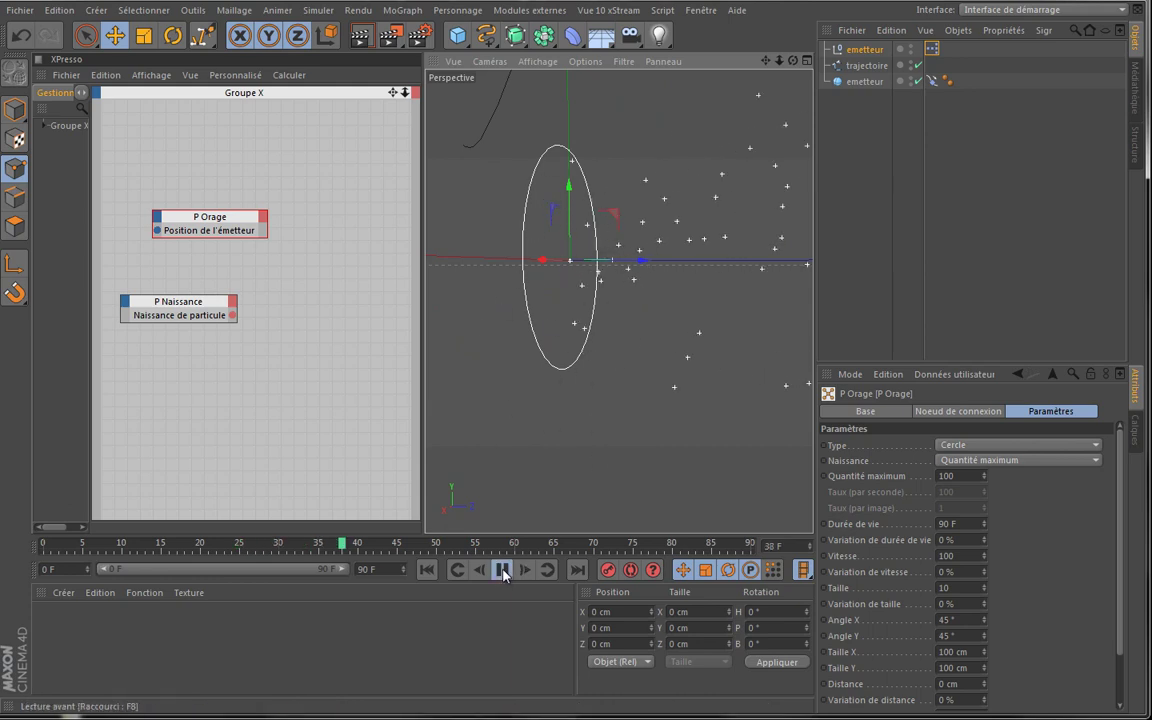
{"action": "left_click", "coordinate": [502, 570]}
{"action": "left_click_drag", "start_coordinate": [781, 62], "coordinate": [545, 334]}
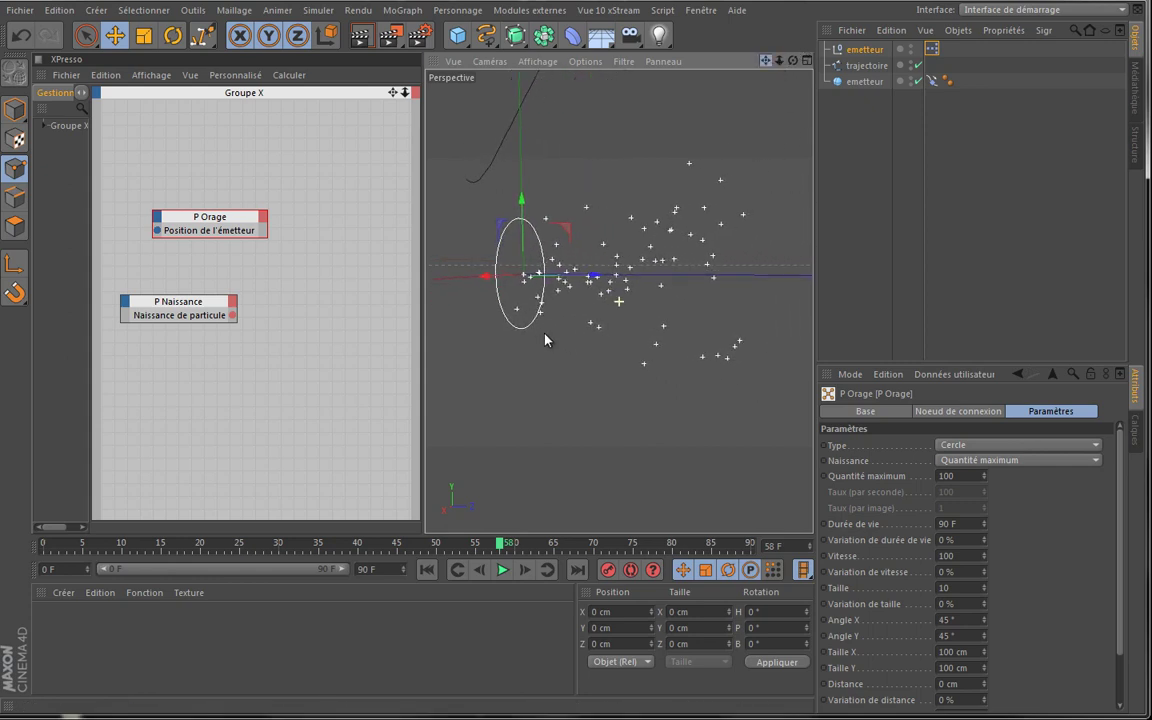
Set the P Orage node's Vitesse to 79 and its Quantité maximum to 781
{"action": "left_click", "coordinate": [222, 229]}
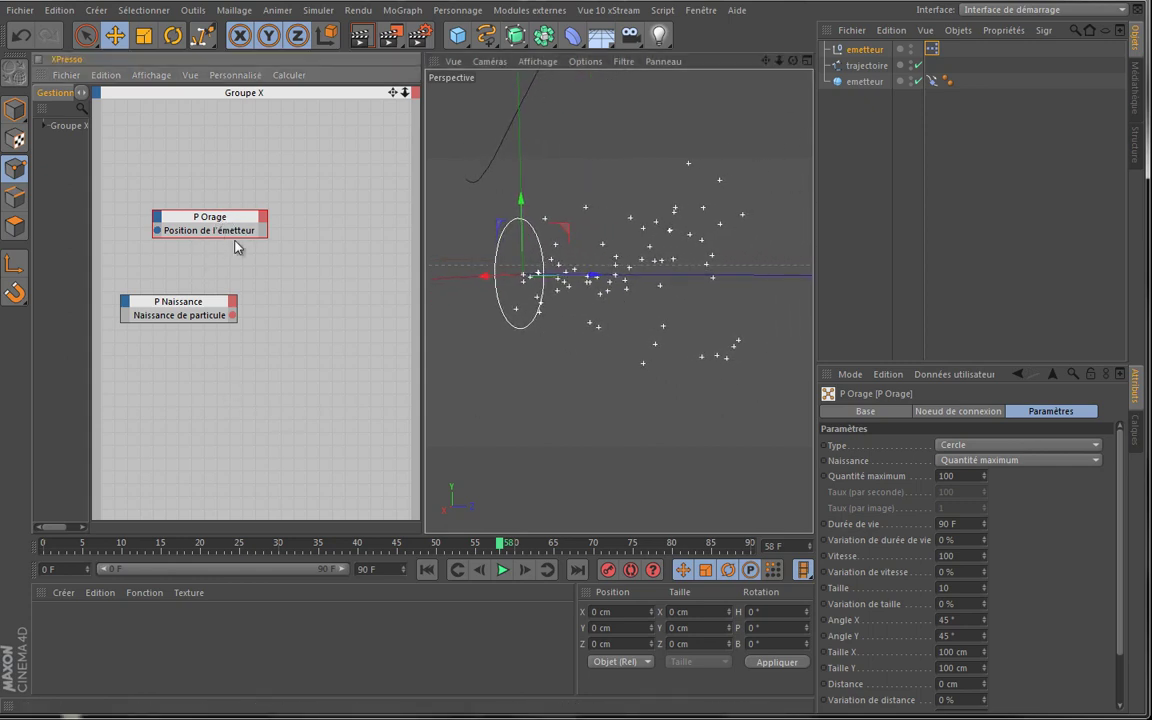
{"action": "mouse_move", "coordinate": [1120, 447]}
{"action": "left_mouse_down"}
{"action": "mouse_move", "coordinate": [1124, 489]}
{"action": "mouse_move", "coordinate": [1124, 435]}
{"action": "mouse_move", "coordinate": [1123, 472]}
{"action": "mouse_move", "coordinate": [1123, 458]}
{"action": "left_mouse_up"}
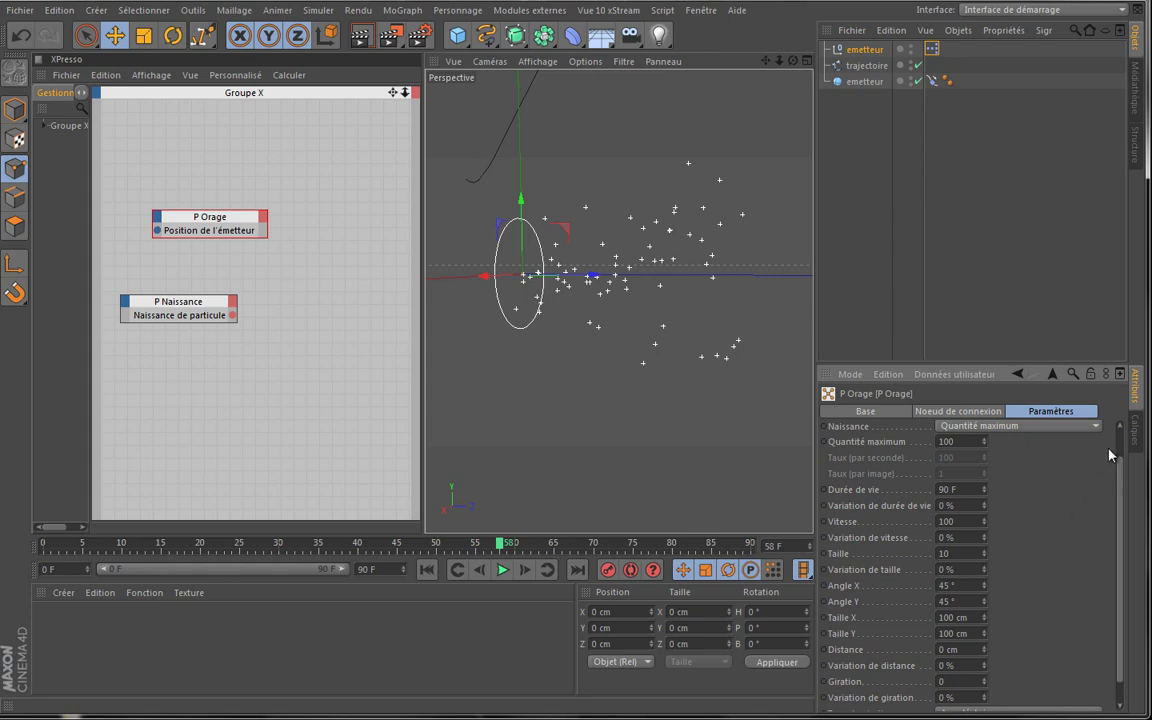
{"action": "scroll", "coordinate": [960, 500], "scroll_direction": "down", "scroll_amount": 1}
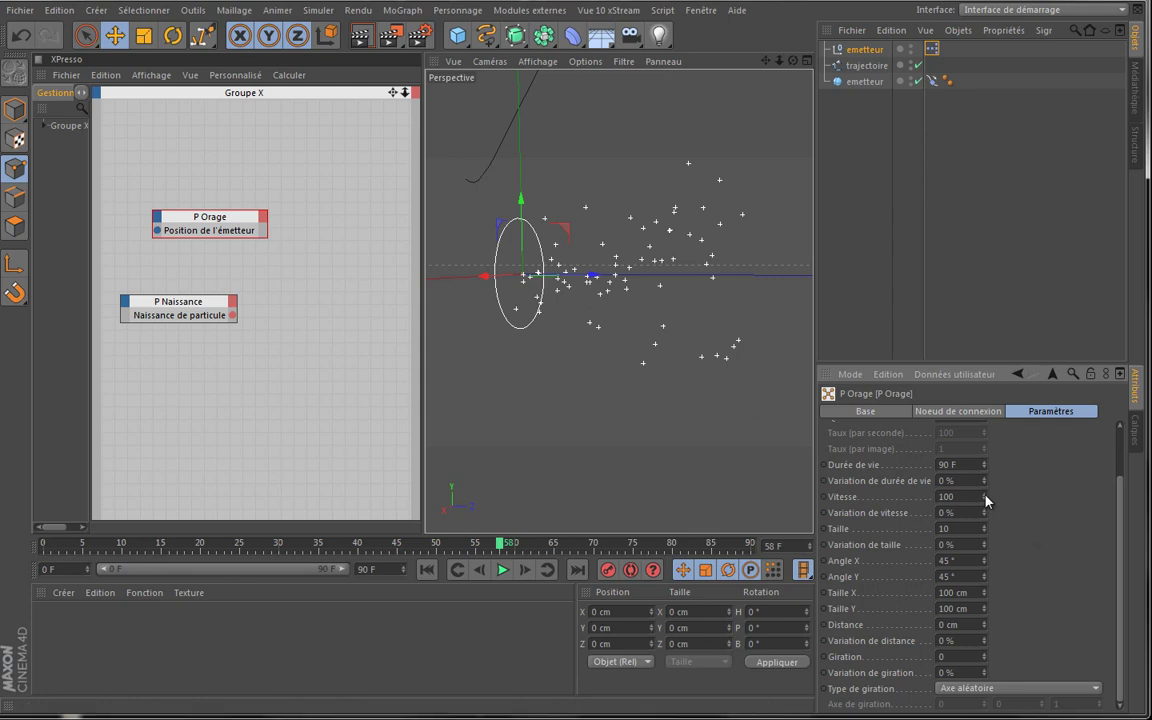
{"action": "left_click_drag", "start_coordinate": [986, 500], "coordinate": [986, 508]}
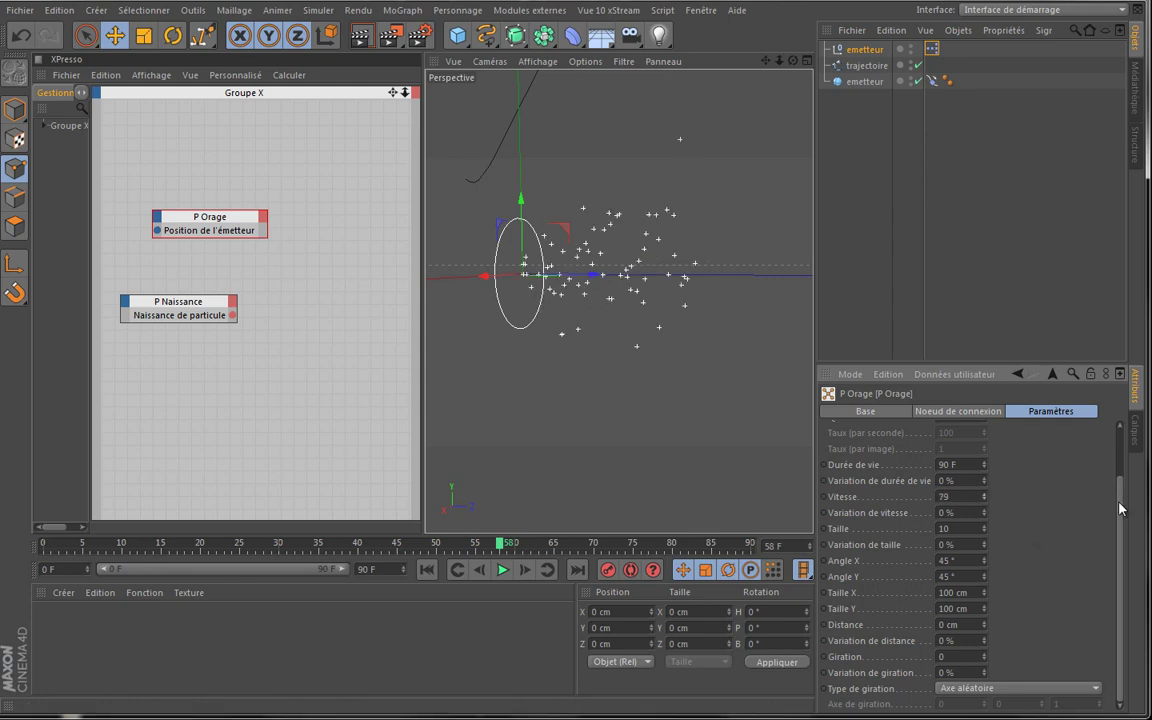
{"action": "scroll", "coordinate": [893, 461], "scroll_direction": "up", "scroll_amount": 2}
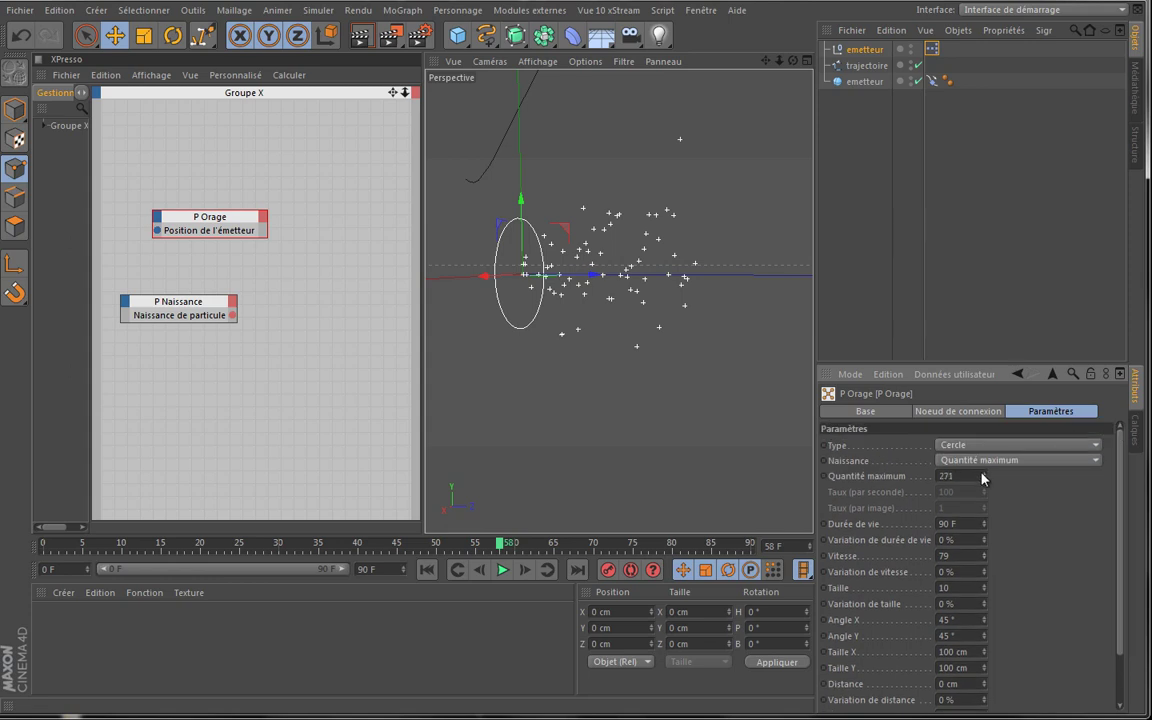
{"action": "left_click_drag", "start_coordinate": [992, 490], "coordinate": [985, 481]}
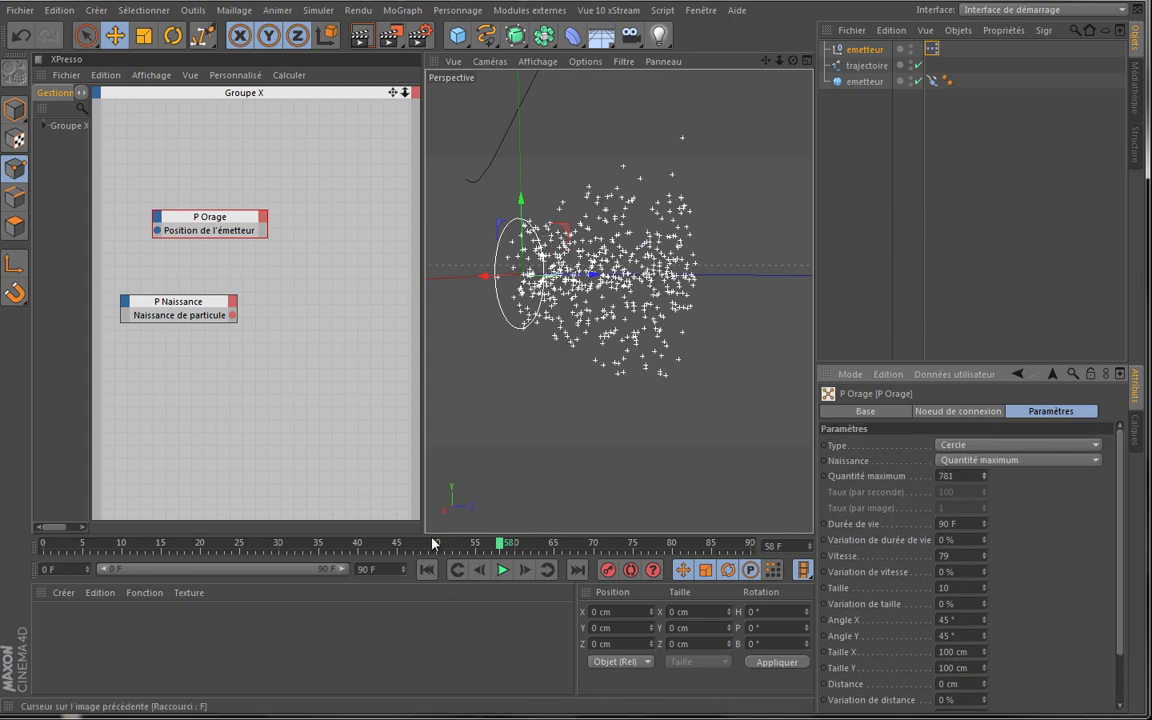
Replay the animation from the first frame to check the denser, slower P Orage emission
{"action": "left_click", "coordinate": [427, 570]}
{"action": "left_click", "coordinate": [502, 570]}
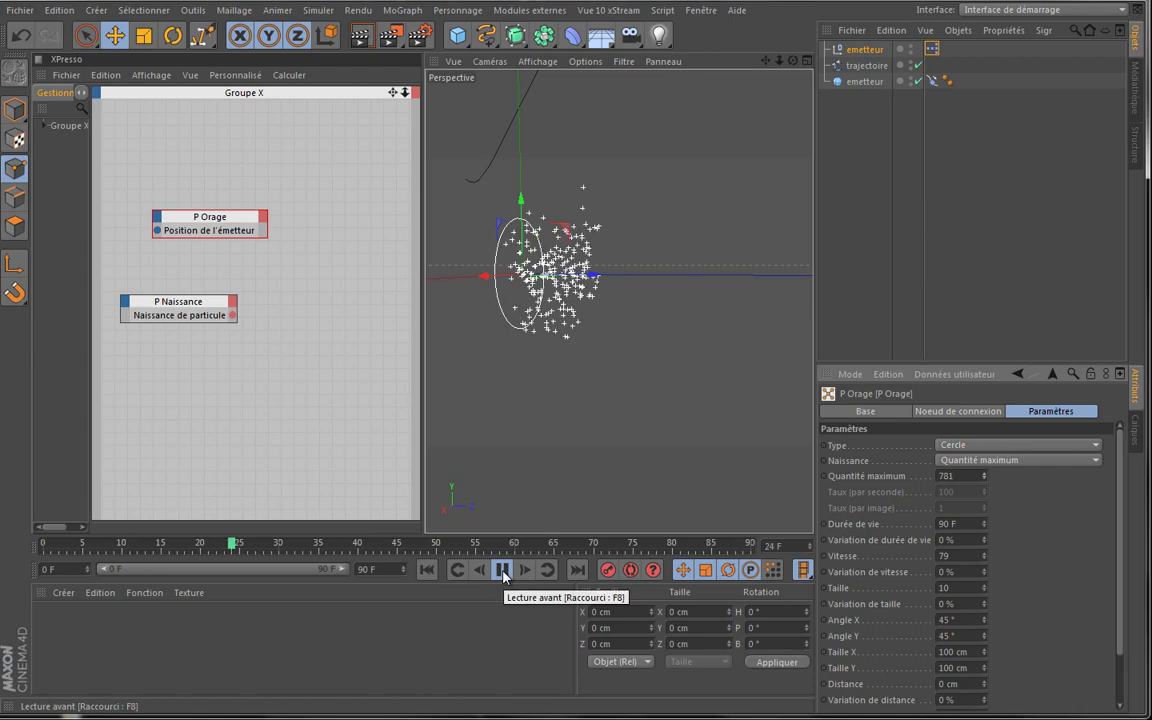
{"action": "left_click", "coordinate": [502, 570]}
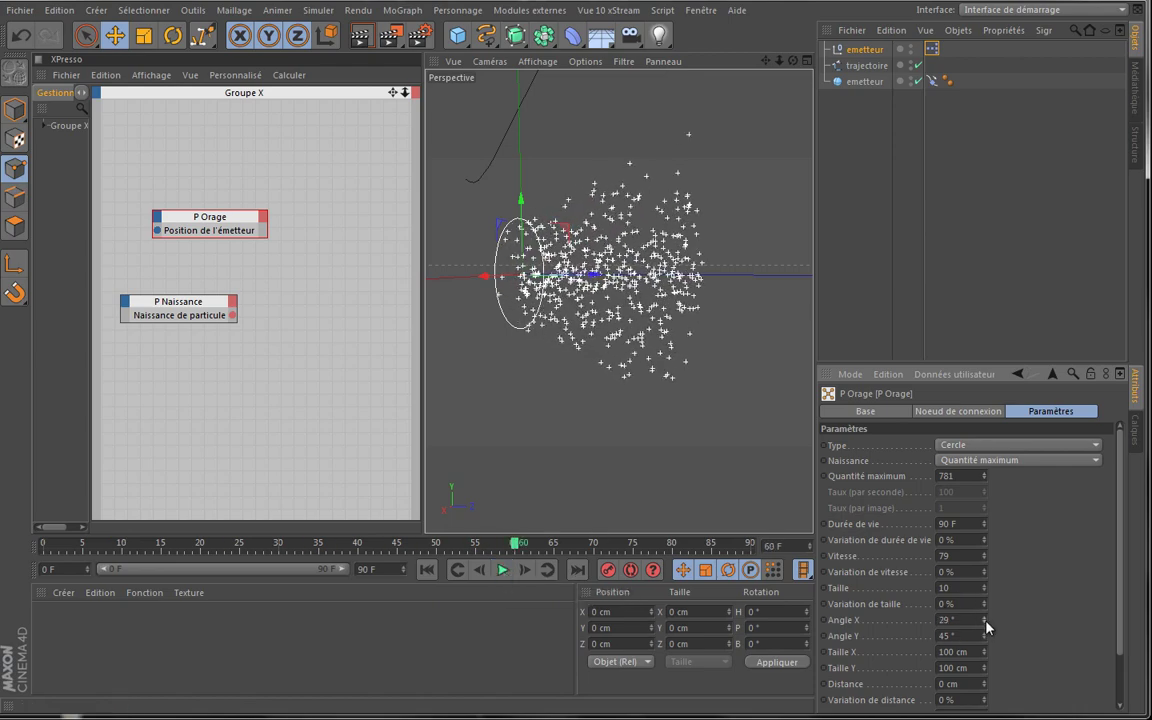
Set the P Orage node's Angle X to 15° and replay the animation from the start
{"action": "left_click_drag", "start_coordinate": [986, 626], "coordinate": [955, 626]}
{"action": "left_click", "coordinate": [427, 570]}
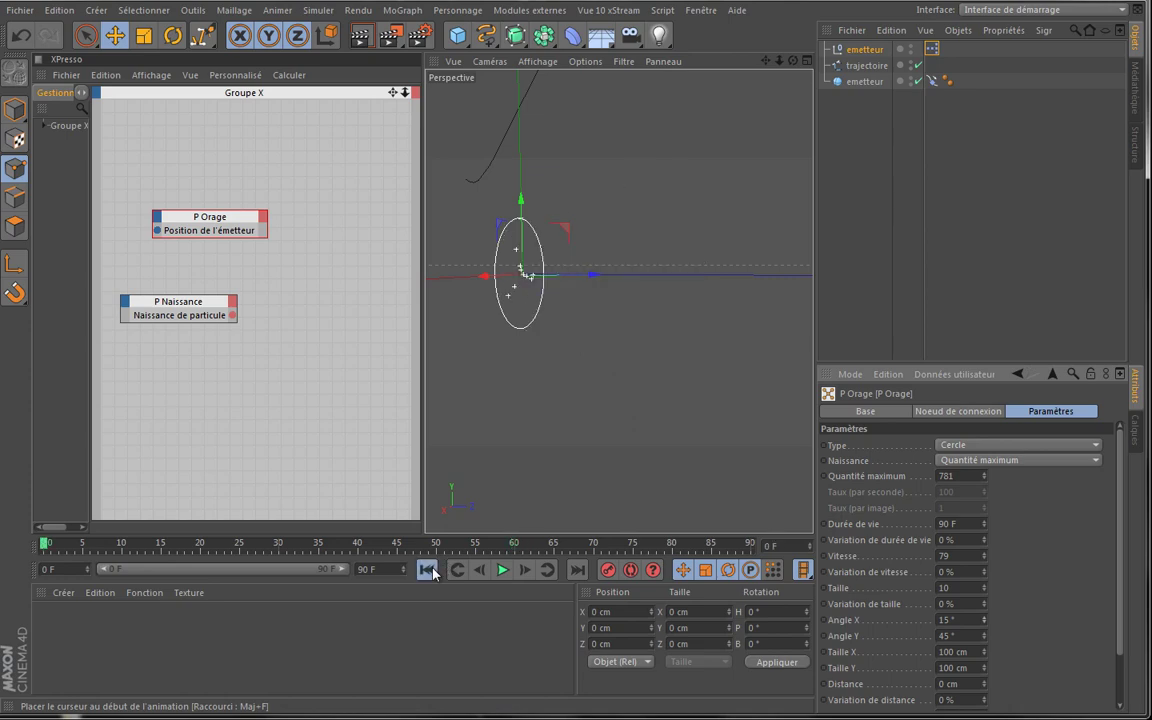
{"action": "left_click", "coordinate": [502, 570]}
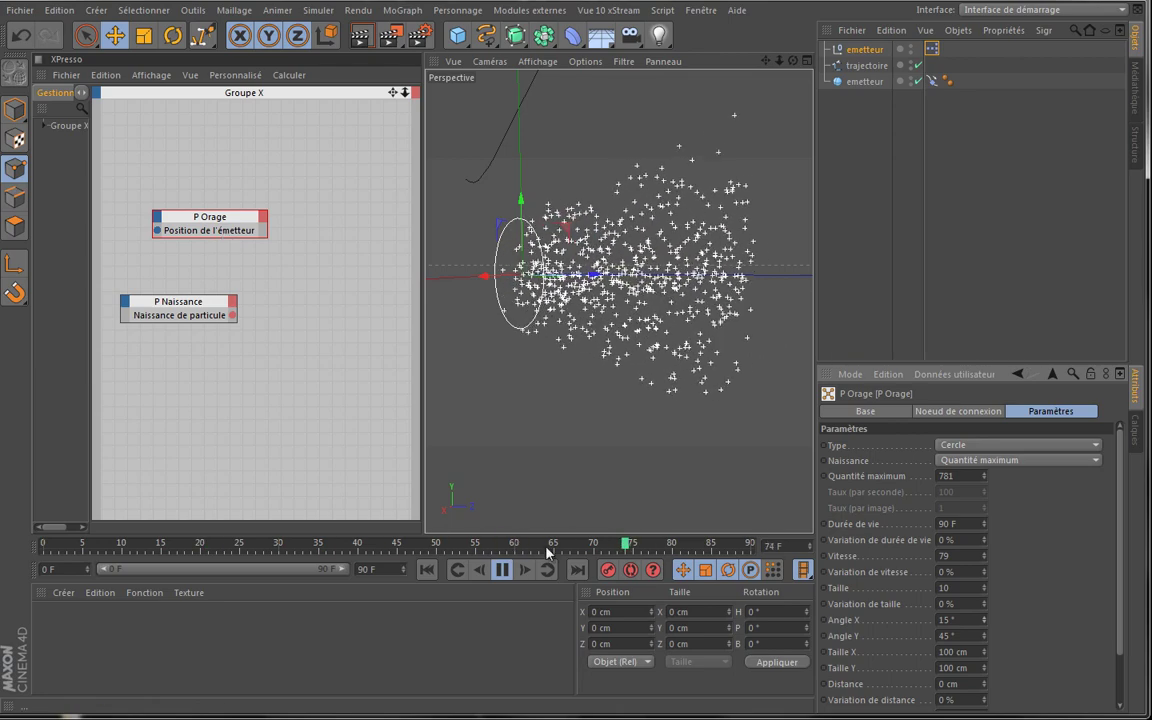
Stop the playback at the first frame and delete the P Orage node from the XPresso graph
{"action": "left_click", "coordinate": [502, 570]}
{"action": "left_click", "coordinate": [425, 570]}
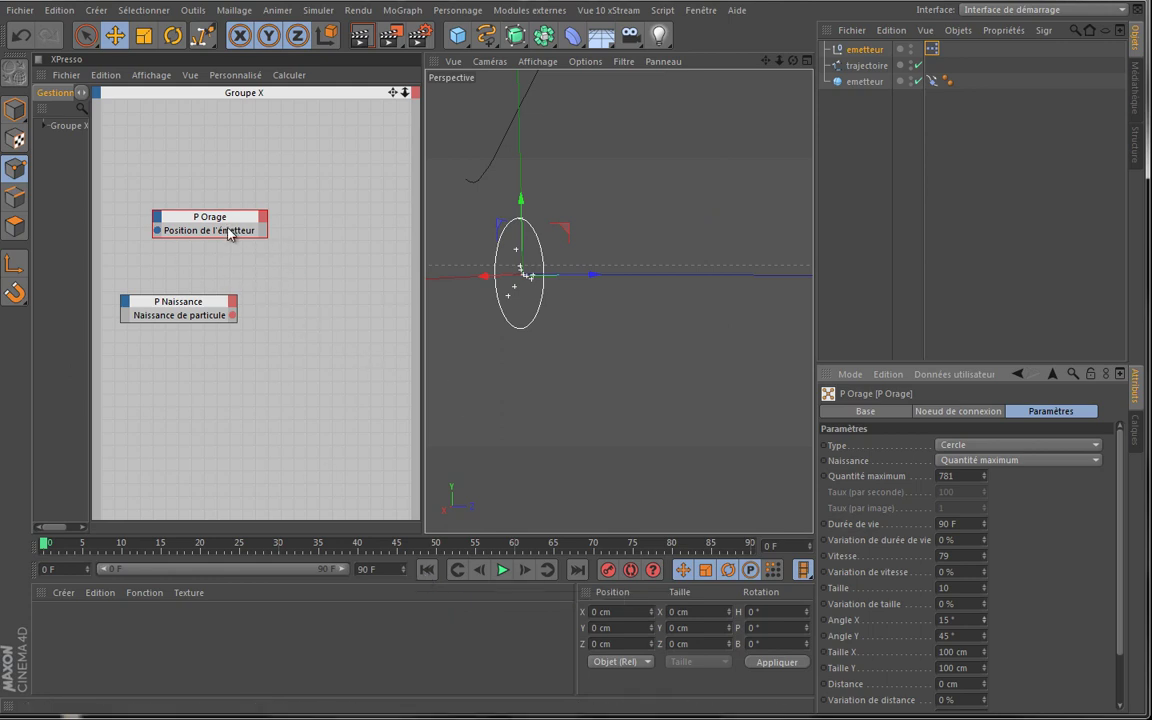
{"action": "left_click", "coordinate": [237, 222]}
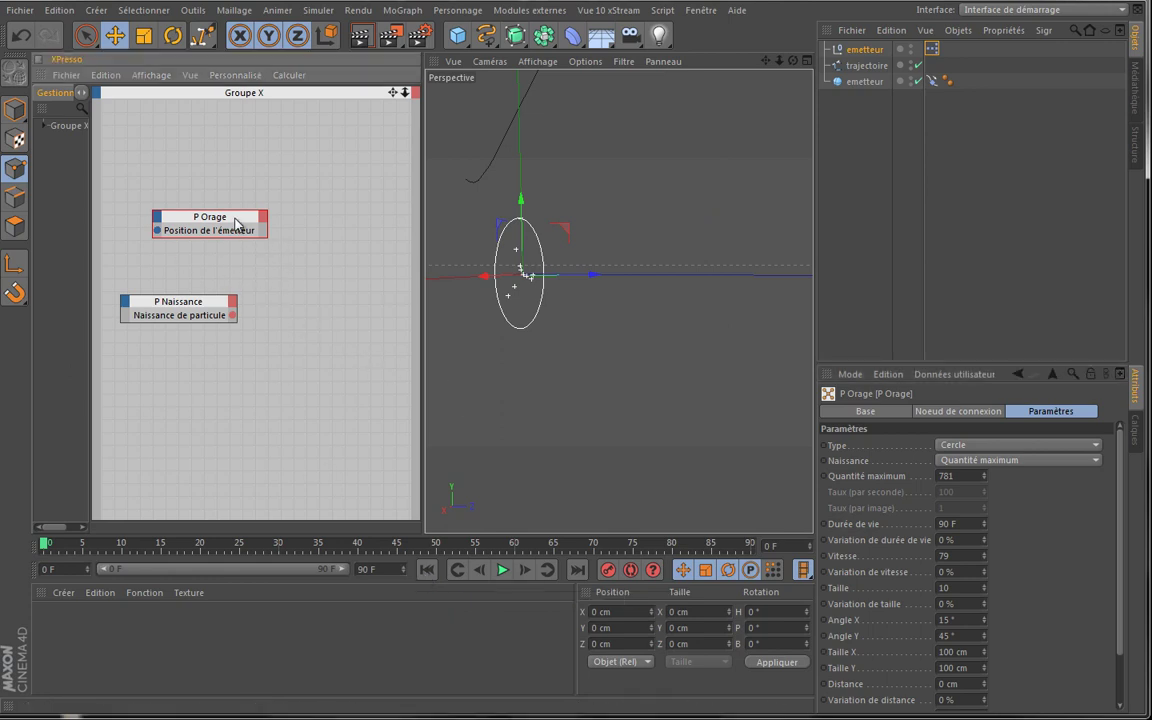
{"action": "key", "text": "Delete"}
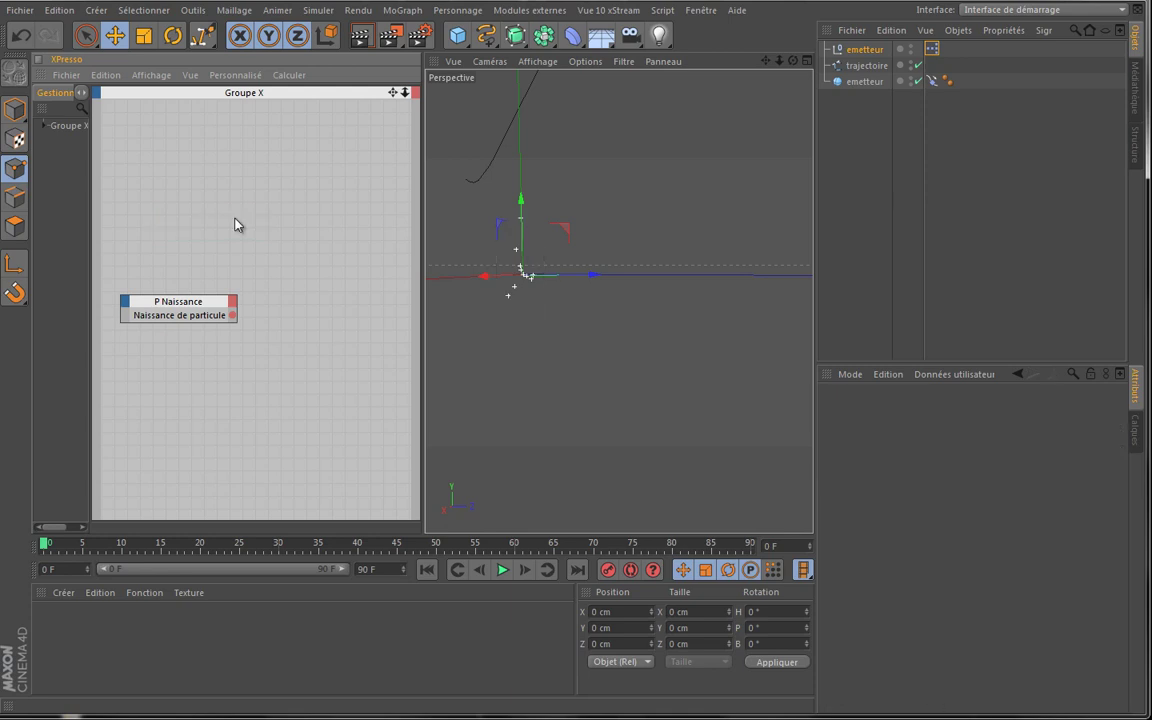
Show the P Naissance node's parameters and replay the animation to check its emission without P Orage
{"action": "left_click", "coordinate": [190, 298]}
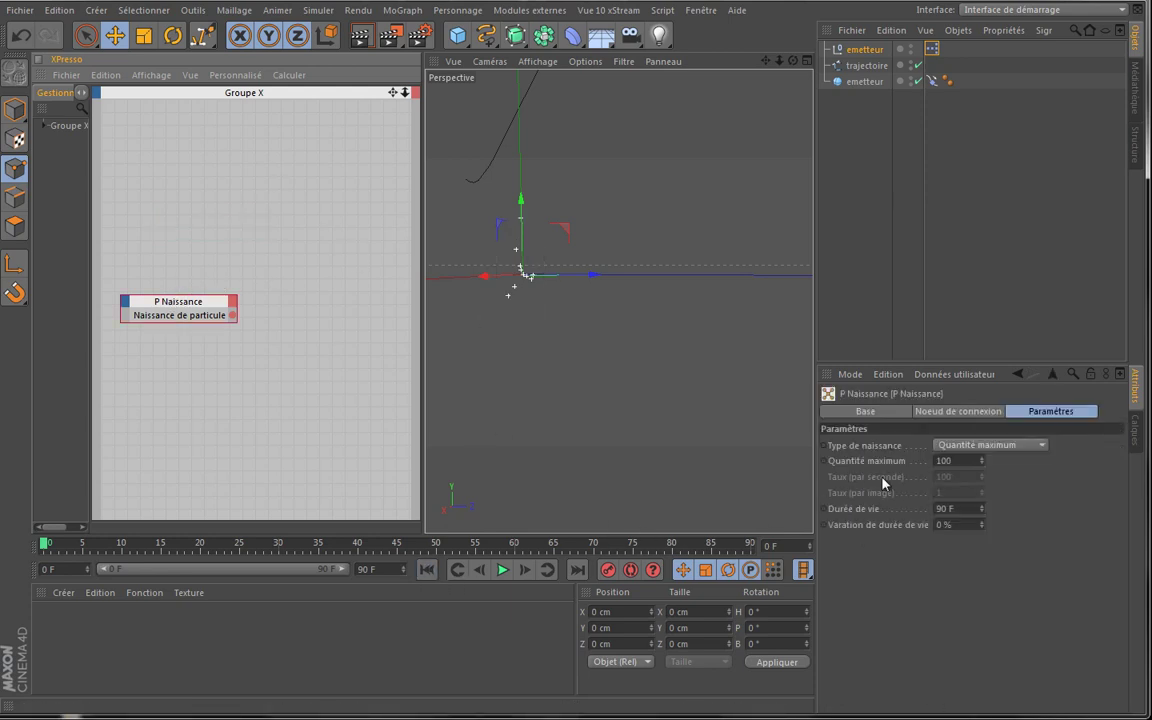
{"action": "left_click", "coordinate": [503, 570]}
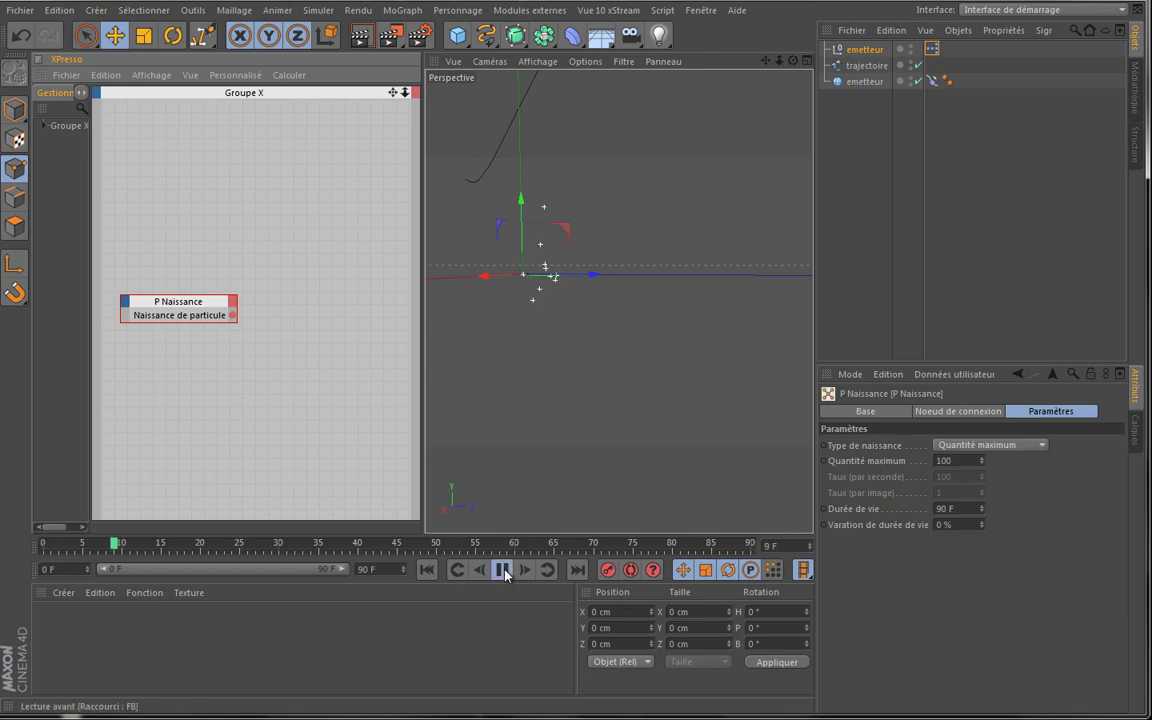
{"action": "left_click", "coordinate": [425, 570]}
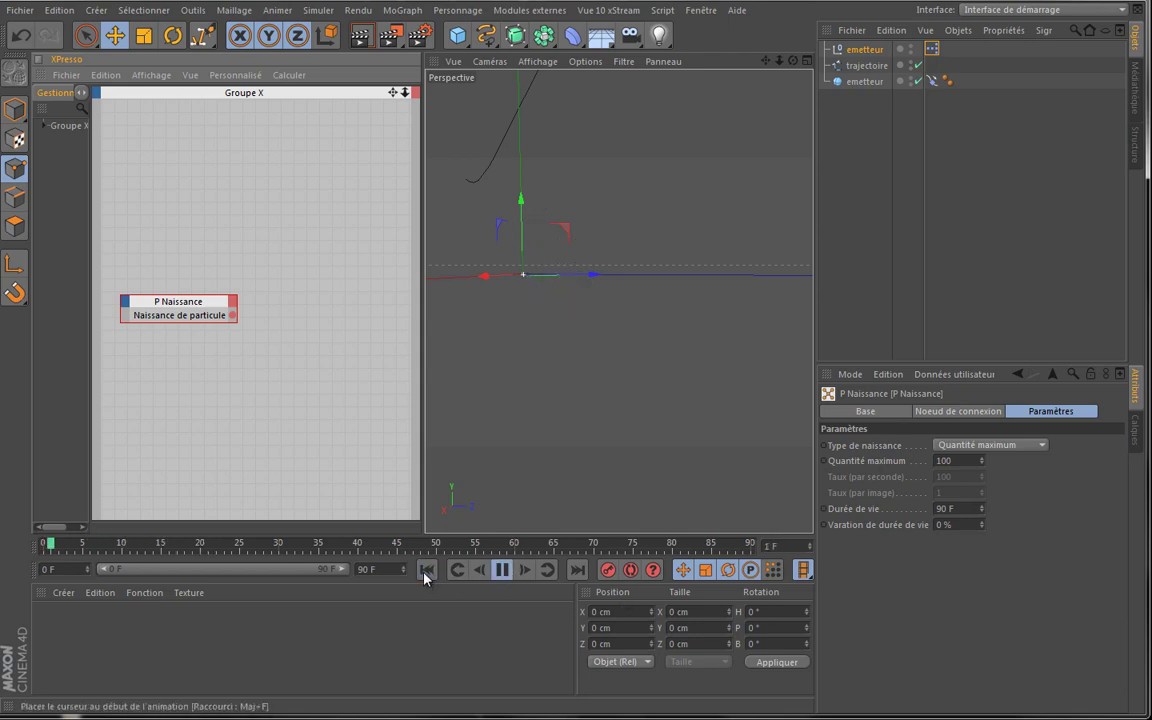
{"action": "left_click", "coordinate": [503, 570]}
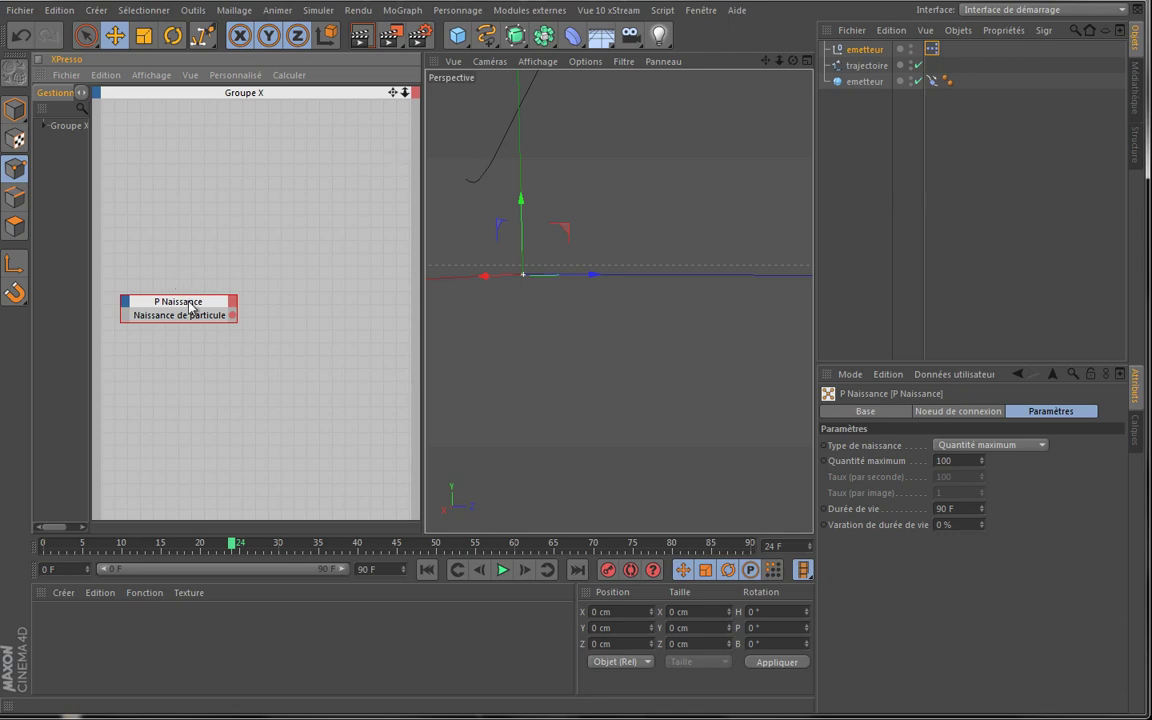
Nudge the P Naissance node slightly toward the graph's upper left and select the emetteur sphere
{"action": "left_click_drag", "start_coordinate": [189, 305], "coordinate": [180, 295]}
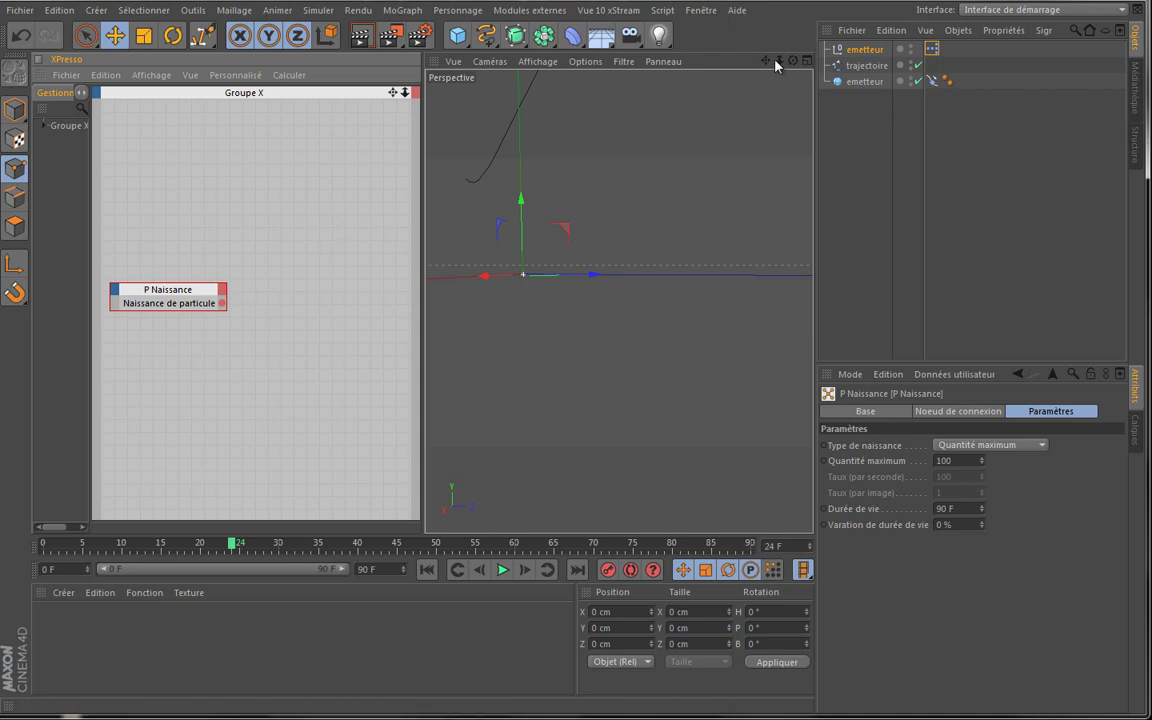
{"action": "left_click_drag", "start_coordinate": [766, 65], "coordinate": [740, 160]}
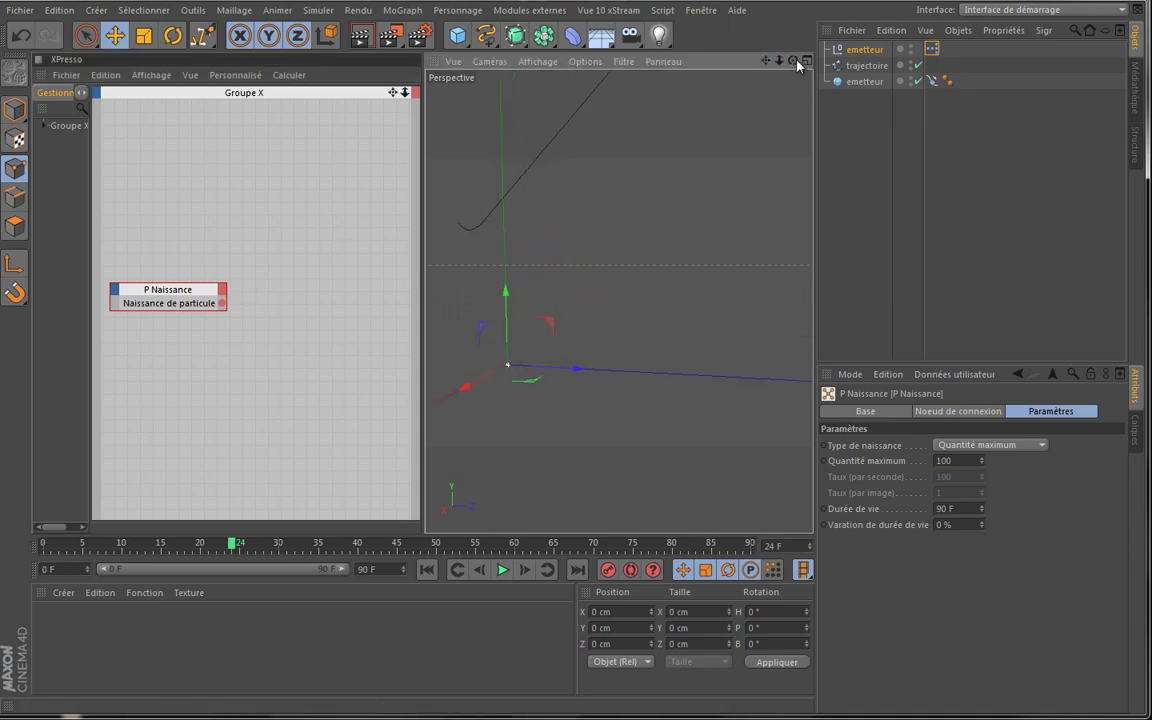
{"action": "left_click_drag", "start_coordinate": [795, 57], "coordinate": [550, 337]}
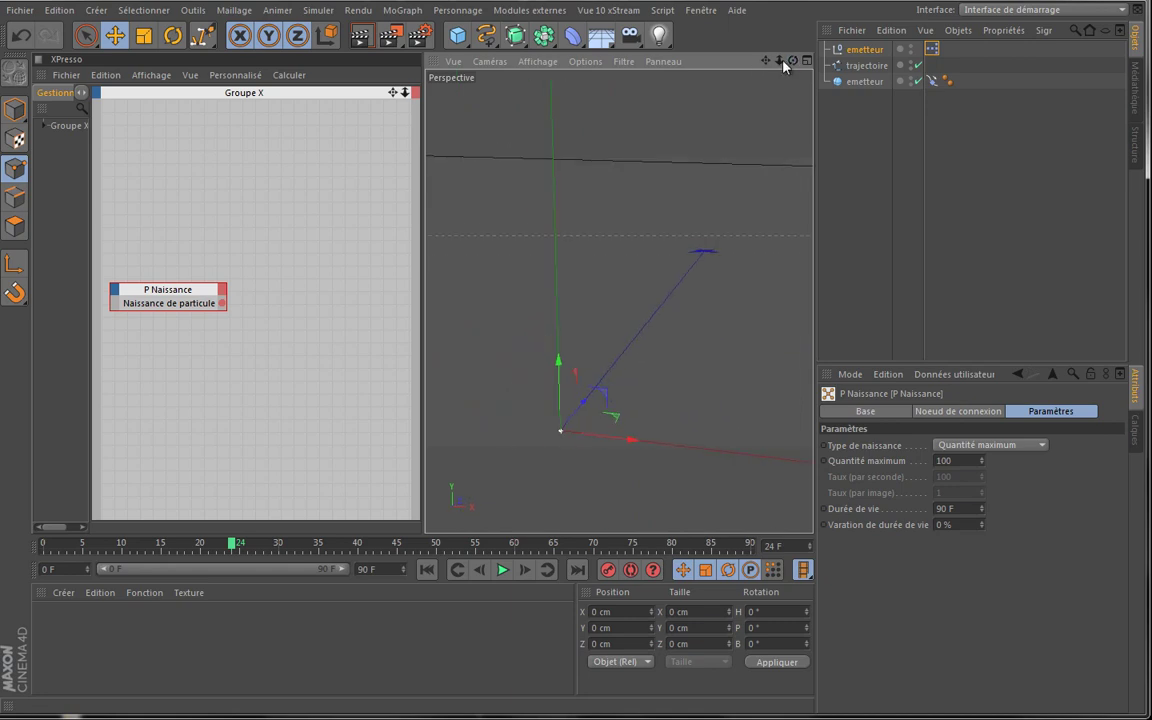
{"action": "left_click_drag", "start_coordinate": [784, 65], "coordinate": [545, 337]}
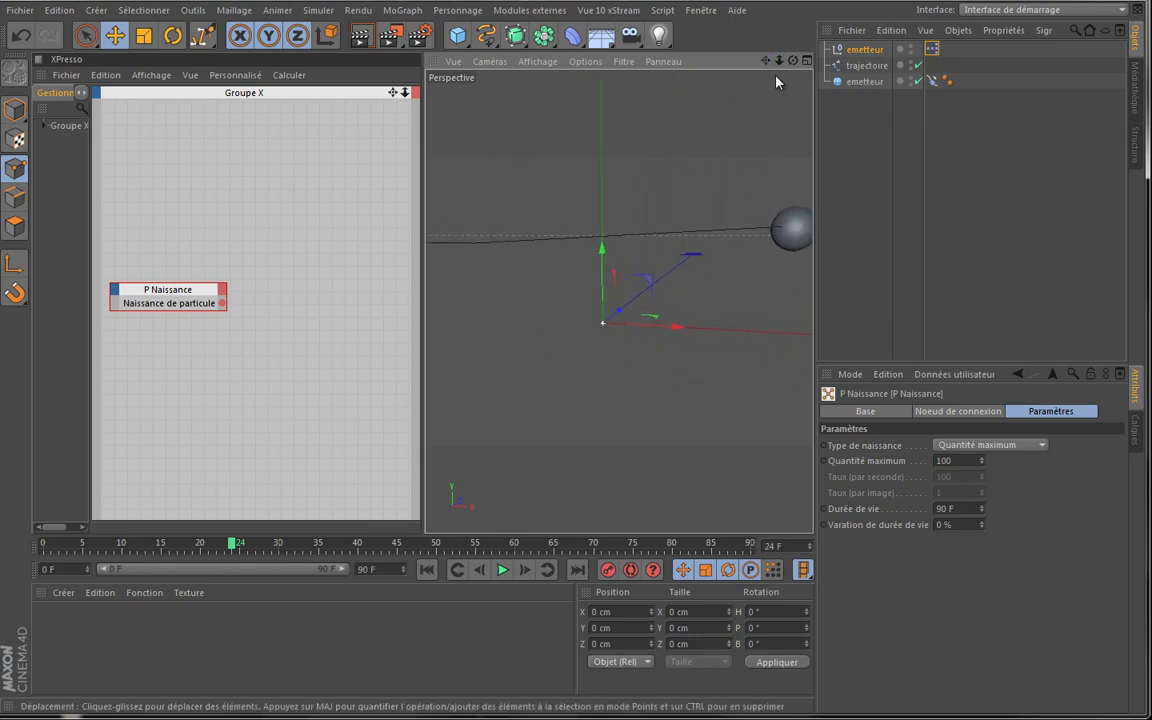
{"action": "left_click_drag", "start_coordinate": [779, 61], "coordinate": [545, 334]}
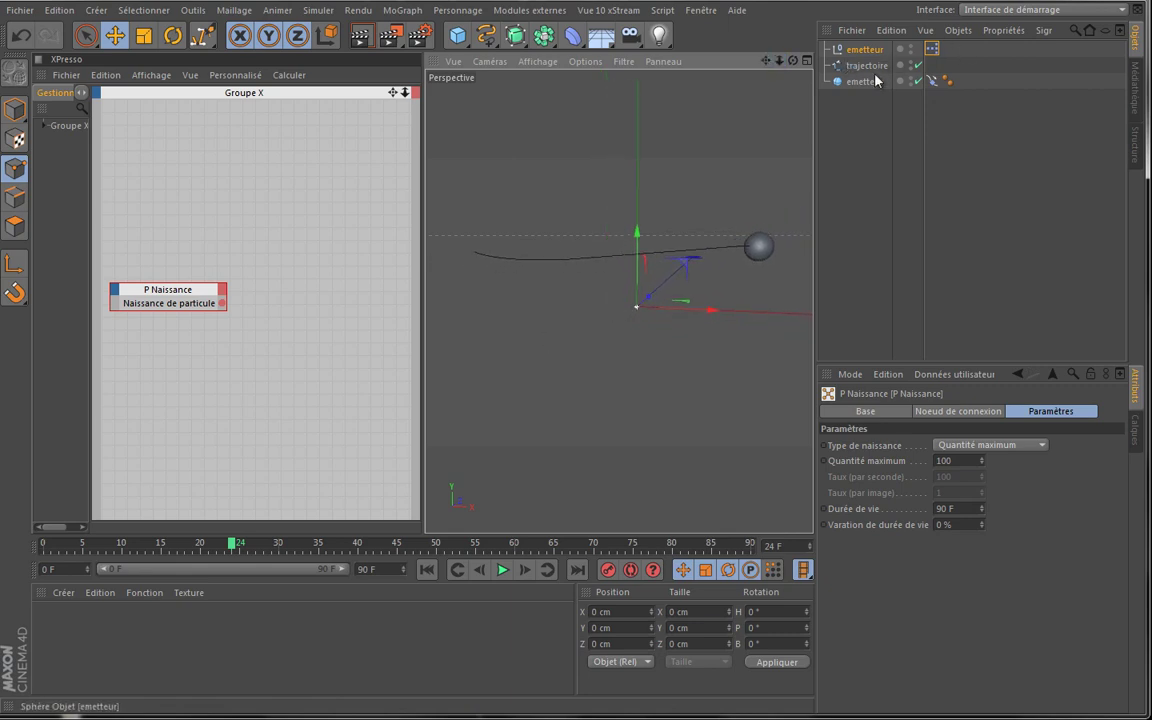
{"action": "left_click", "coordinate": [868, 81]}
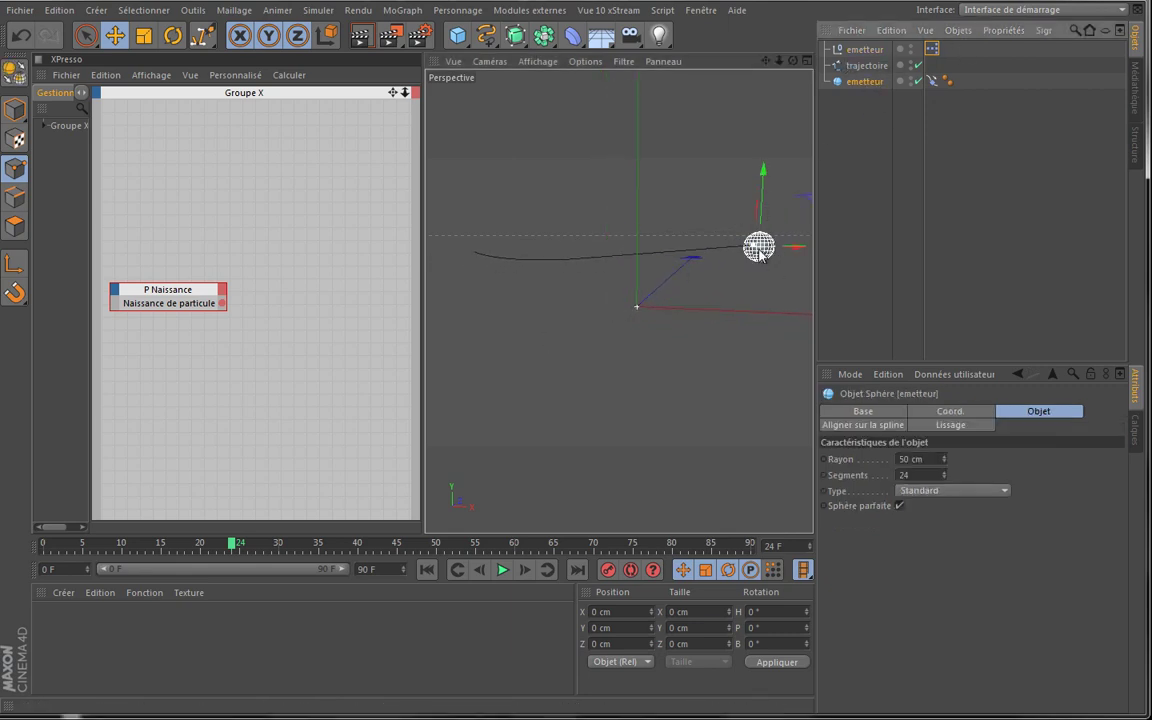
Set the position of the emetteur sphere's Aligner sur la spline tag to 0 %
{"action": "left_click", "coordinate": [932, 81]}
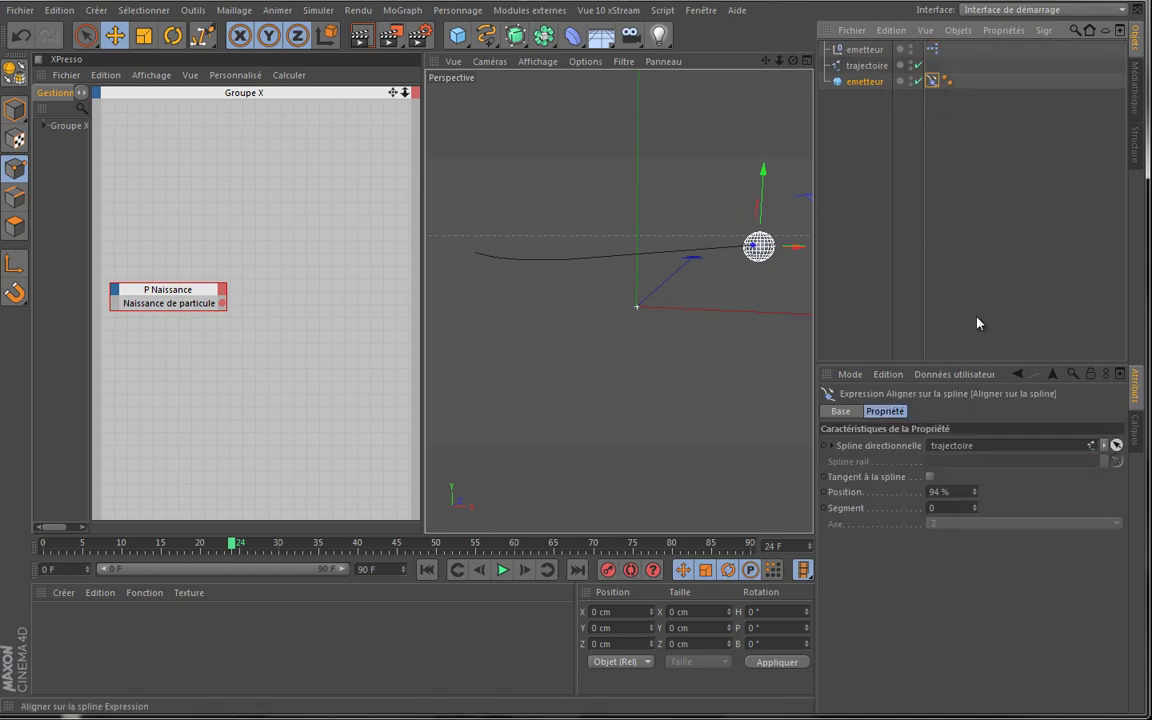
{"action": "left_click_drag", "start_coordinate": [977, 496], "coordinate": [977, 498]}
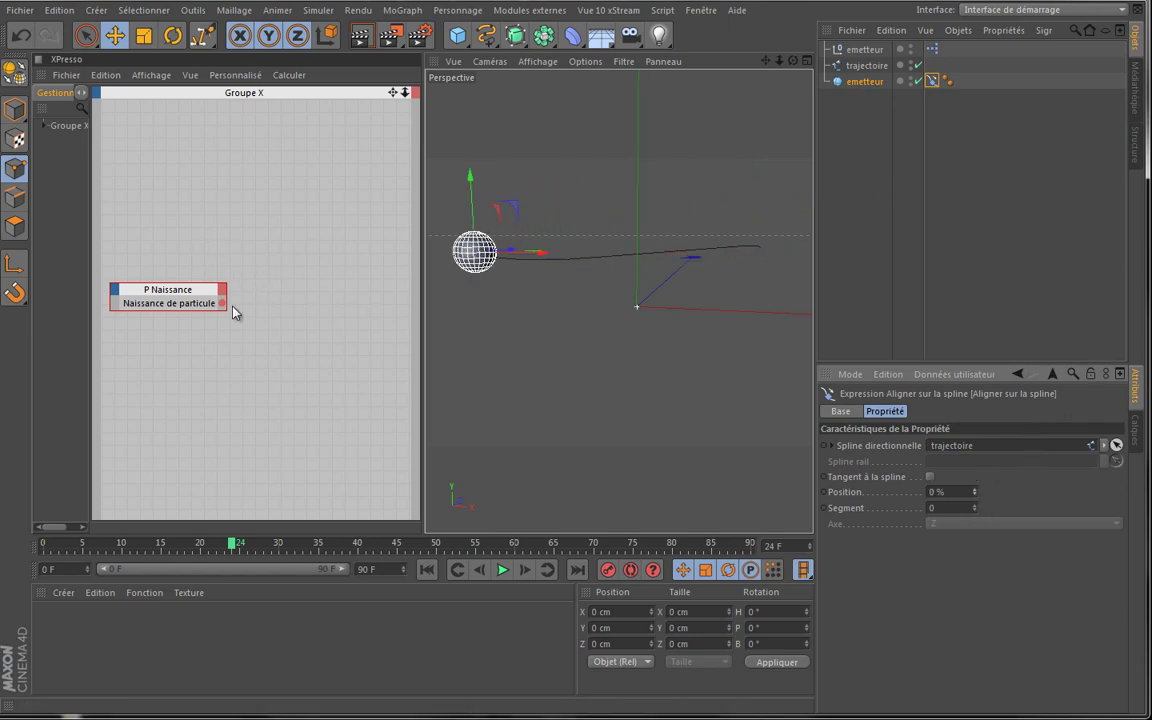
{"action": "right_click", "coordinate": [221, 352]}
{"action": "mouse_move", "coordinate": [272, 362]}
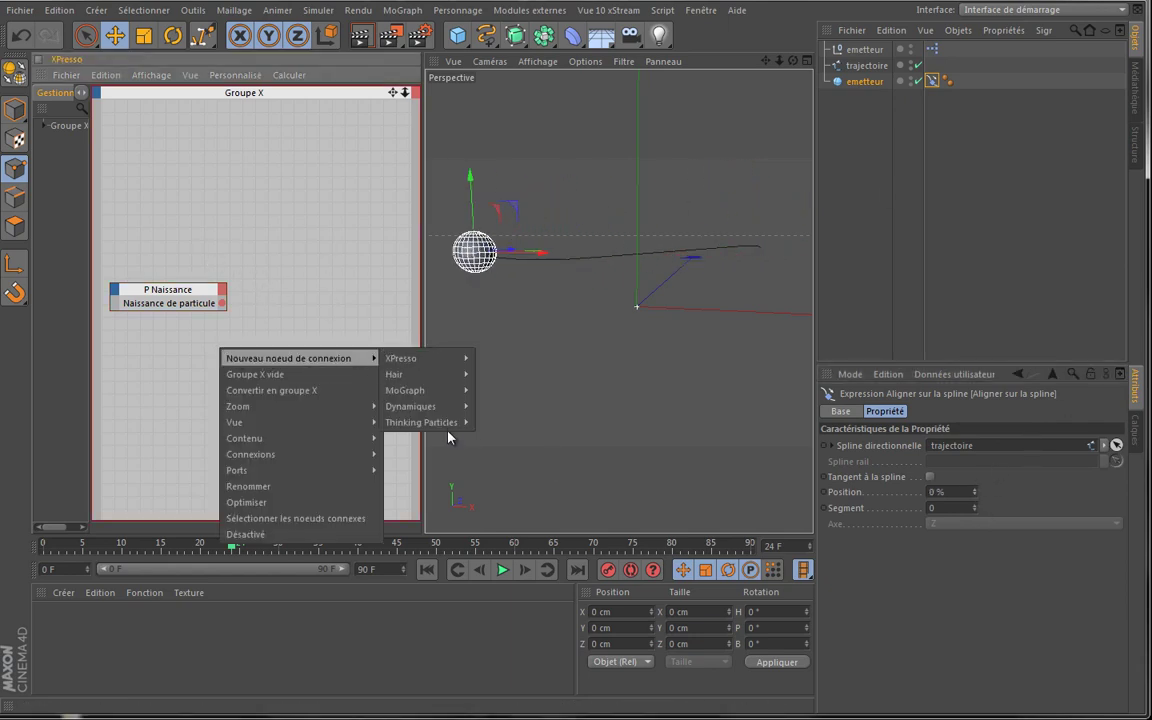
{"action": "mouse_move", "coordinate": [430, 422]}
{"action": "mouse_move", "coordinate": [492, 428]}
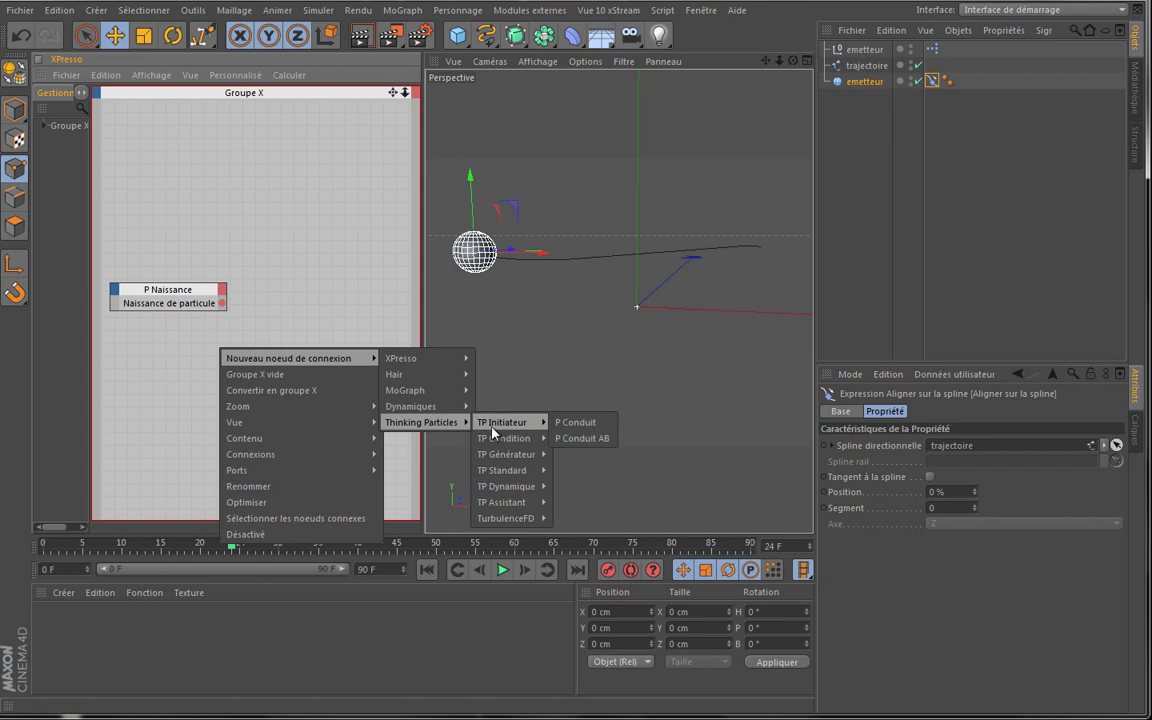
{"action": "left_click", "coordinate": [535, 508]}
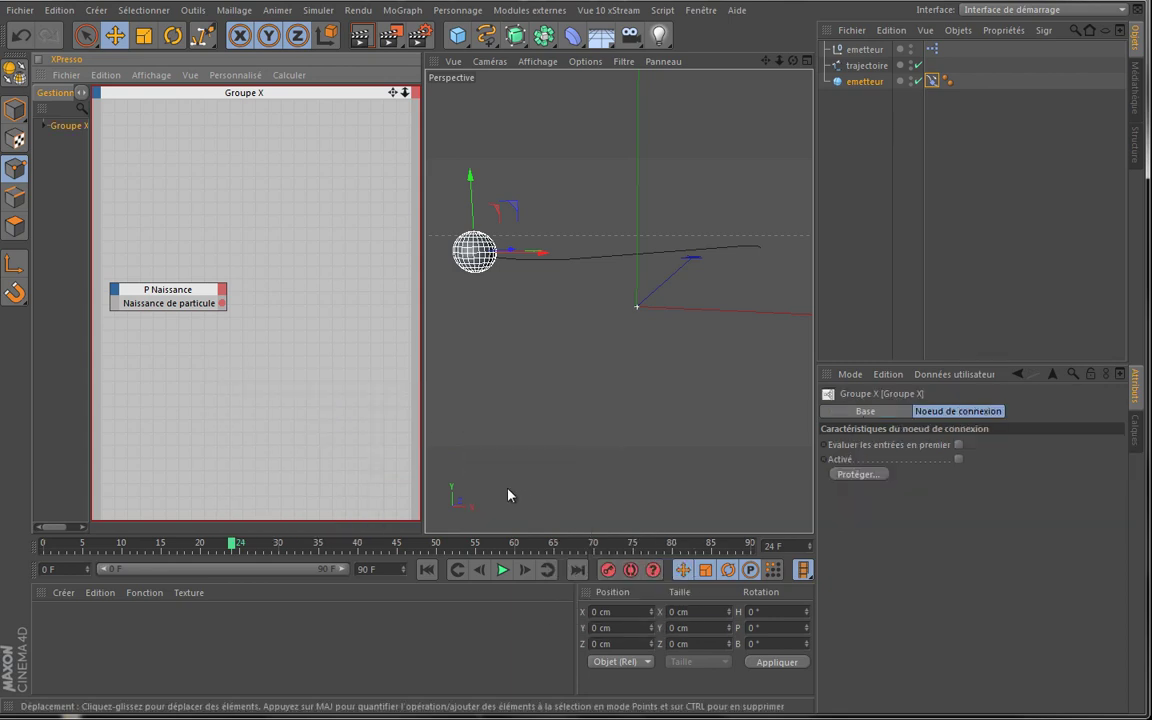
Add a Thinking Particles P Position basée sur un volume node to the XPresso graph below P Naissance
{"action": "right_click", "coordinate": [223, 400]}
{"action": "mouse_move", "coordinate": [333, 410]}
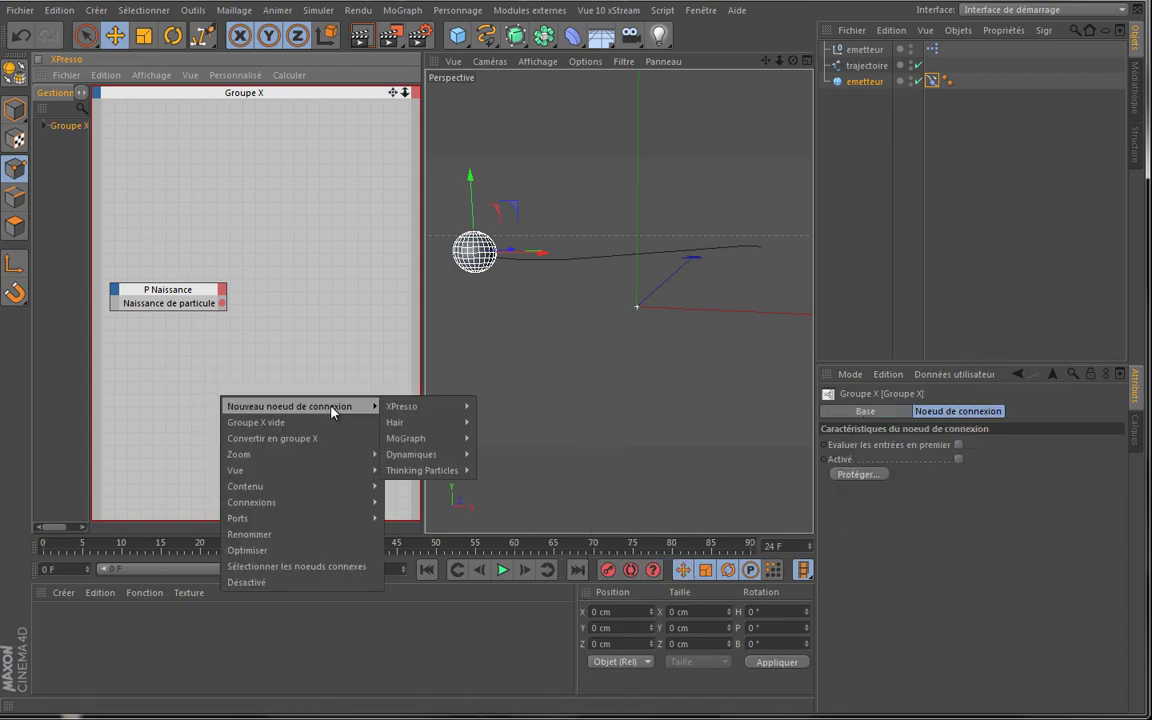
{"action": "mouse_move", "coordinate": [415, 470]}
{"action": "mouse_move", "coordinate": [537, 558]}
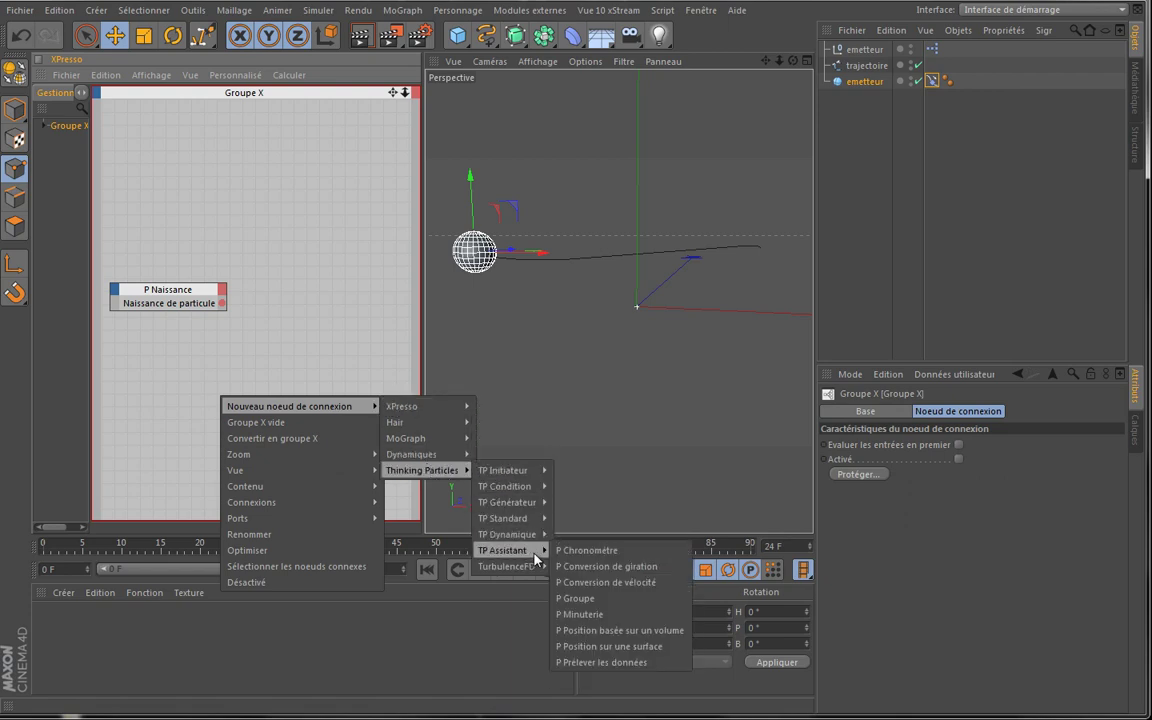
{"action": "left_click", "coordinate": [630, 630]}
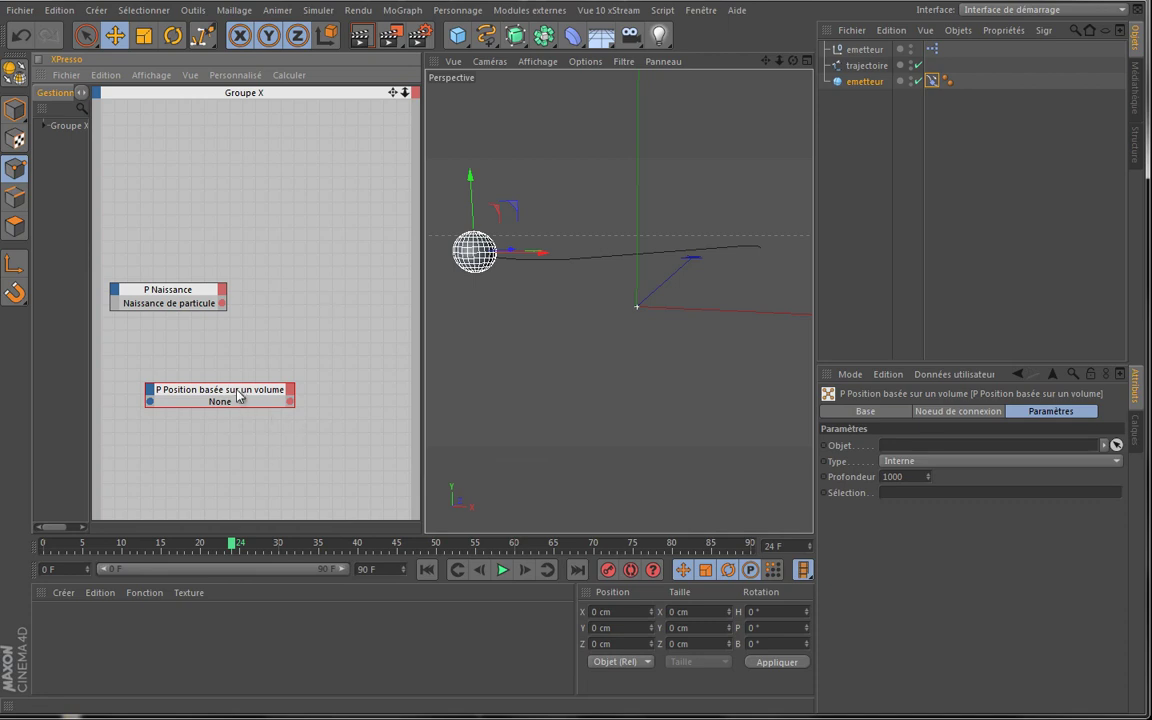
Connect P Naissance's particle output to the P Position basée sur un volume node and assign the emetteur sphere as that node's Objet
{"action": "left_click_drag", "start_coordinate": [226, 404], "coordinate": [322, 350]}
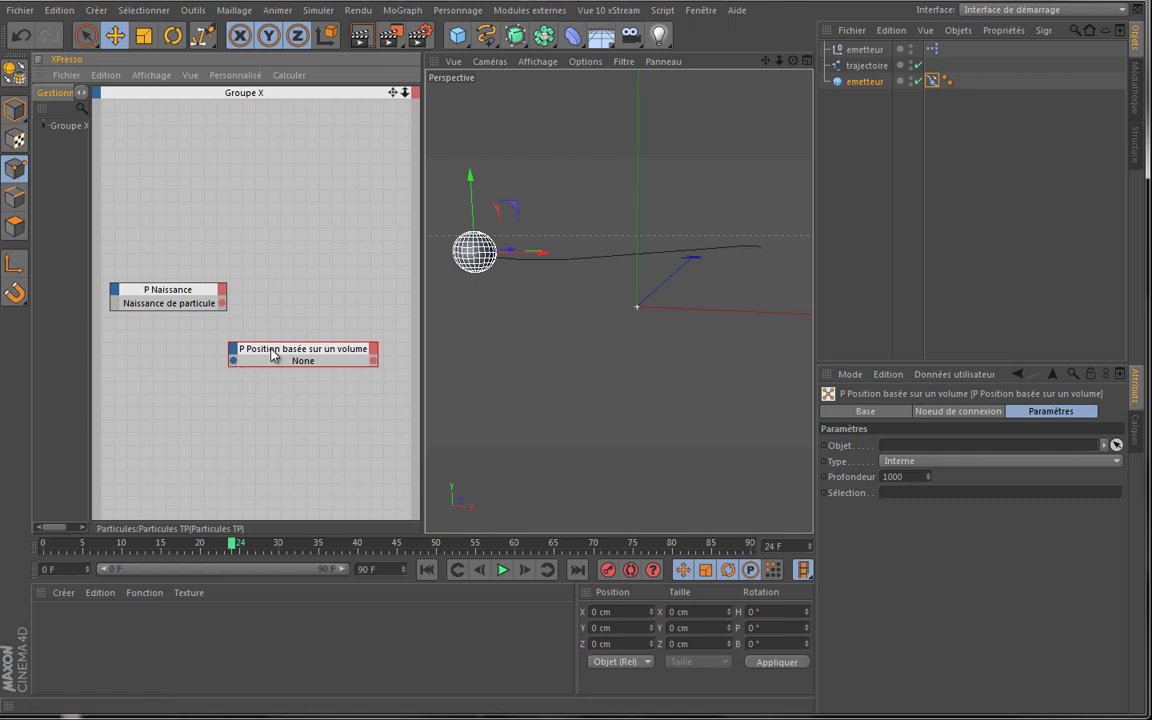
{"action": "left_click_drag", "start_coordinate": [250, 341], "coordinate": [288, 323]}
{"action": "left_click_drag", "start_coordinate": [221, 304], "coordinate": [271, 345]}
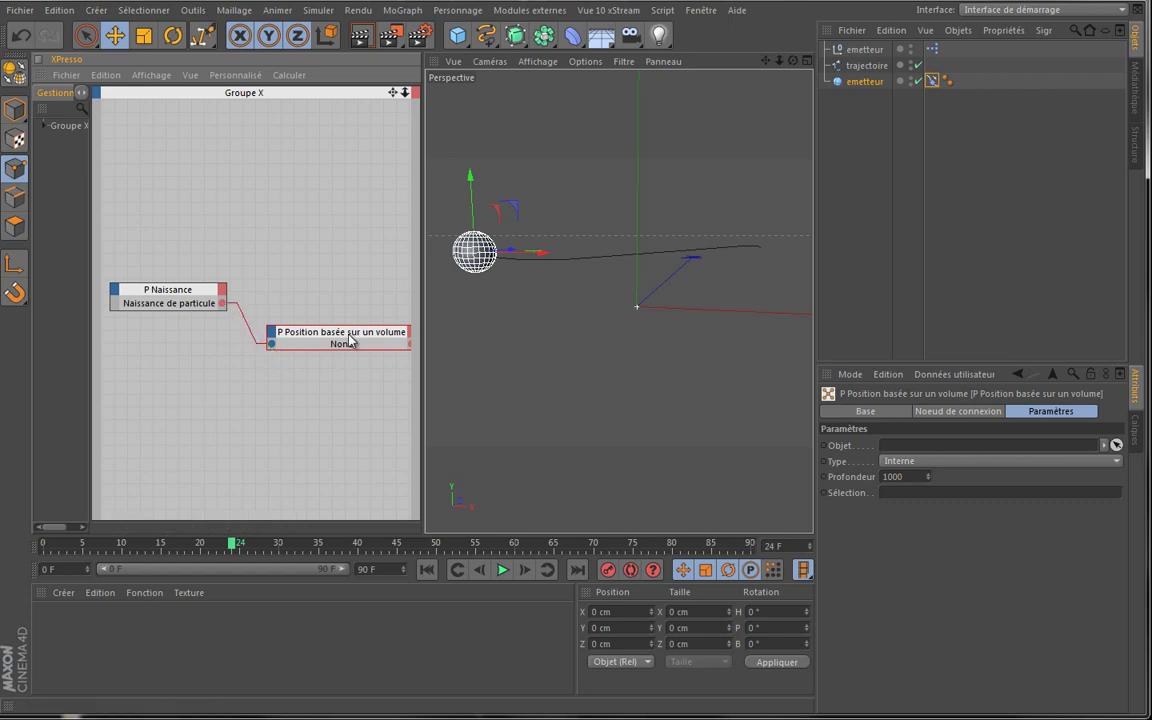
{"action": "left_click_drag", "start_coordinate": [355, 338], "coordinate": [336, 350]}
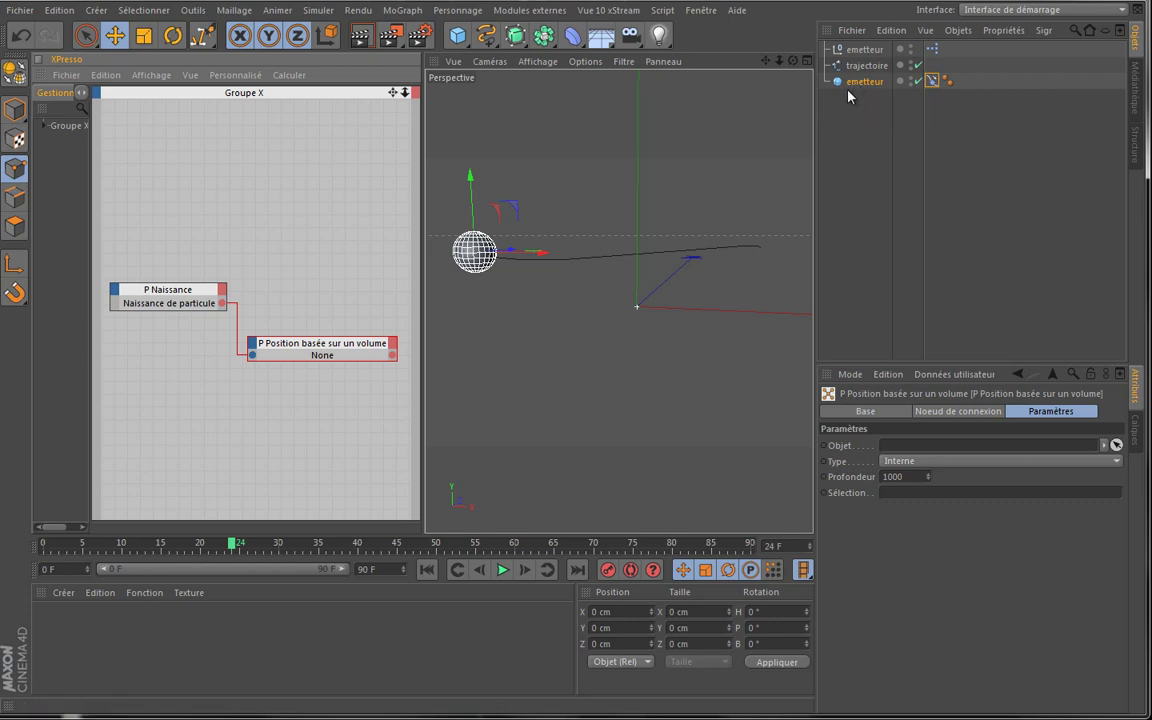
{"action": "left_click_drag", "start_coordinate": [855, 88], "coordinate": [880, 125]}
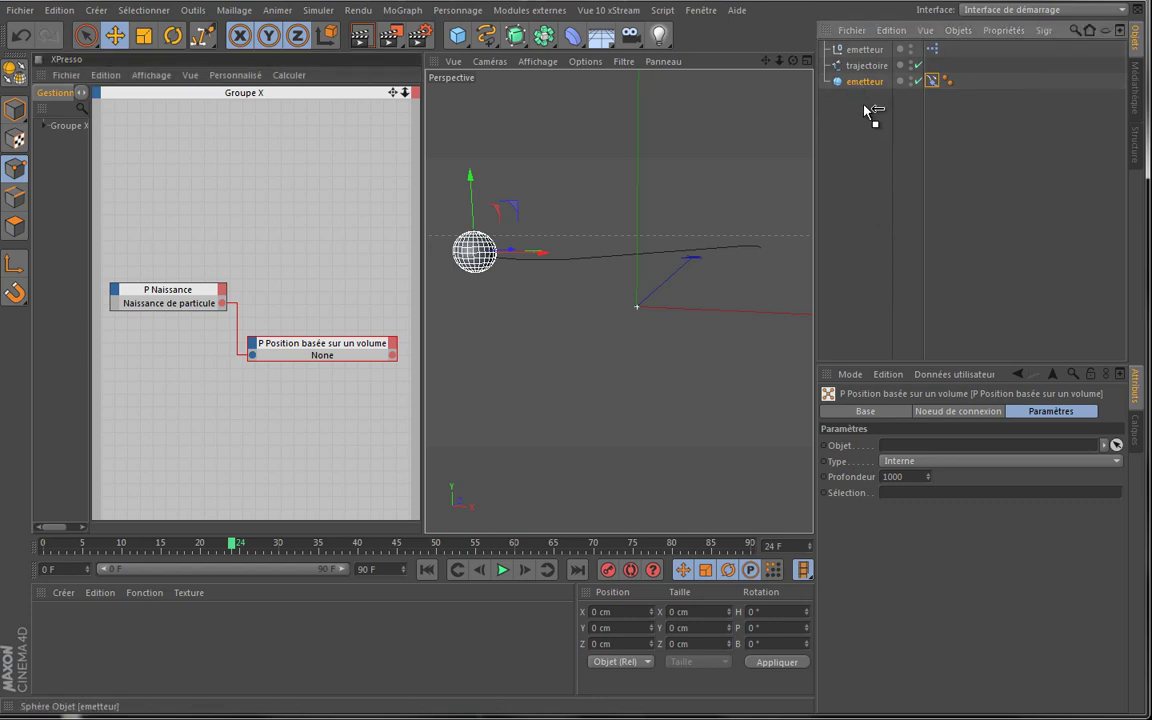
{"action": "left_click_drag", "start_coordinate": [922, 282], "coordinate": [912, 447]}
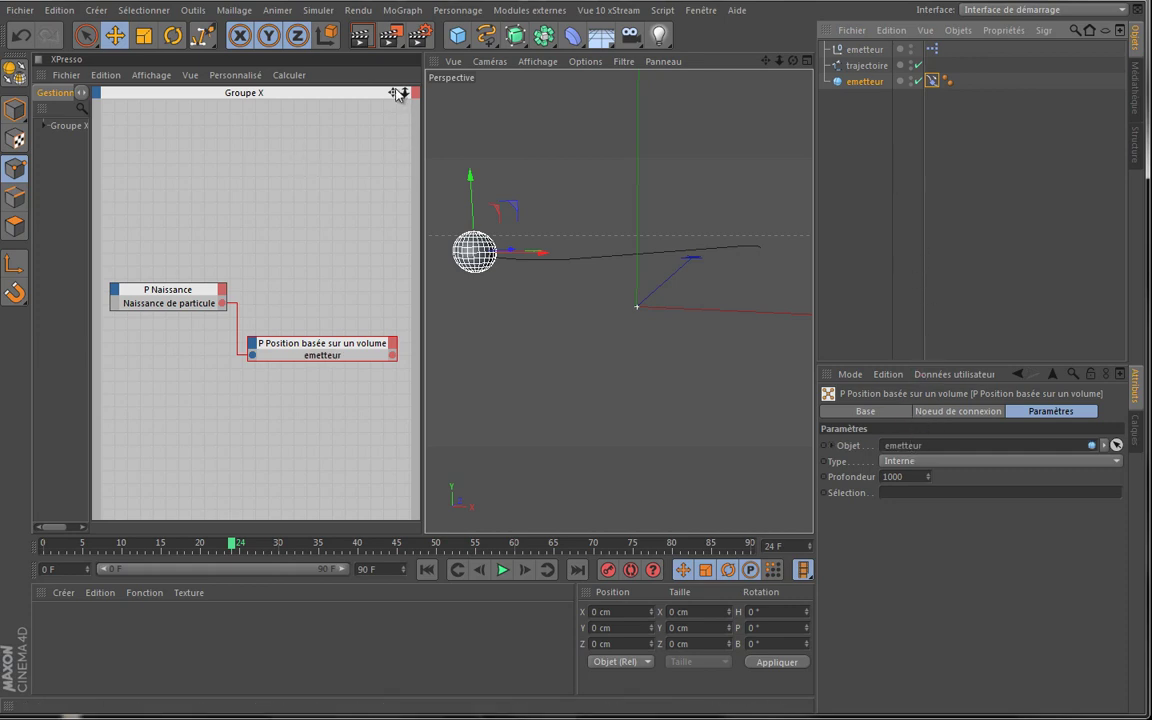
Add a P Définir les données node, widen the XPresso graph area, and place the node to the right of the existing nodes
{"action": "left_click_drag", "start_coordinate": [398, 93], "coordinate": [342, 136]}
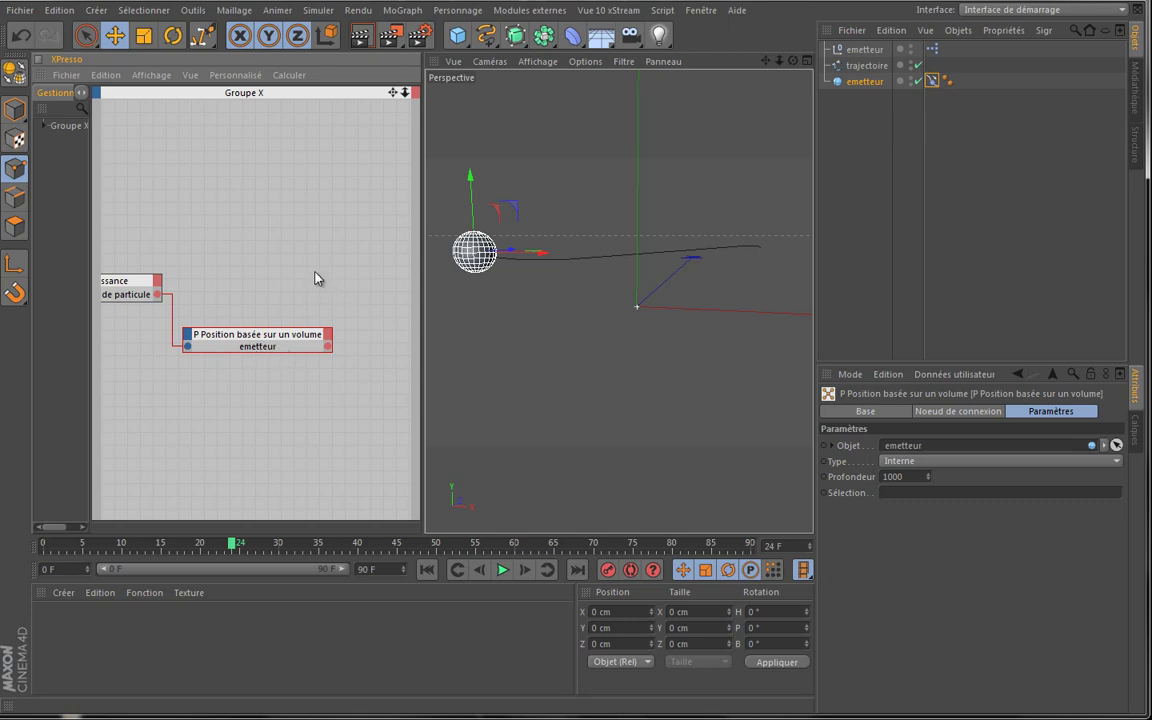
{"action": "right_click", "coordinate": [285, 268]}
{"action": "mouse_move", "coordinate": [390, 276]}
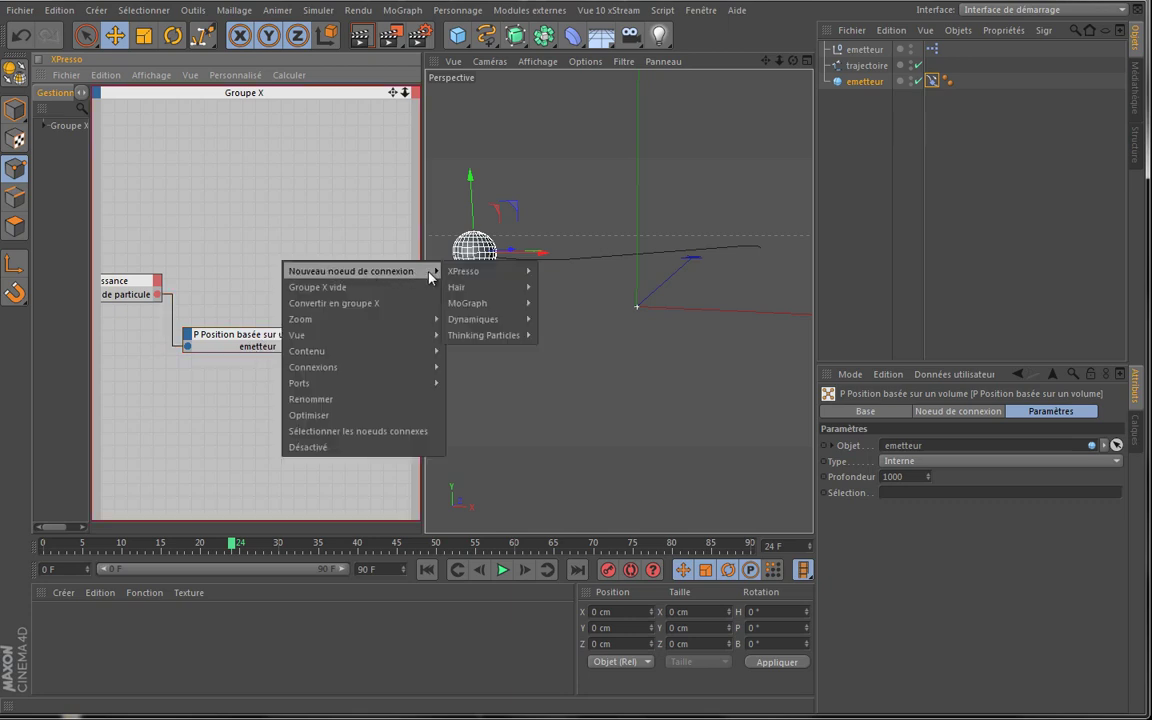
{"action": "mouse_move", "coordinate": [498, 335]}
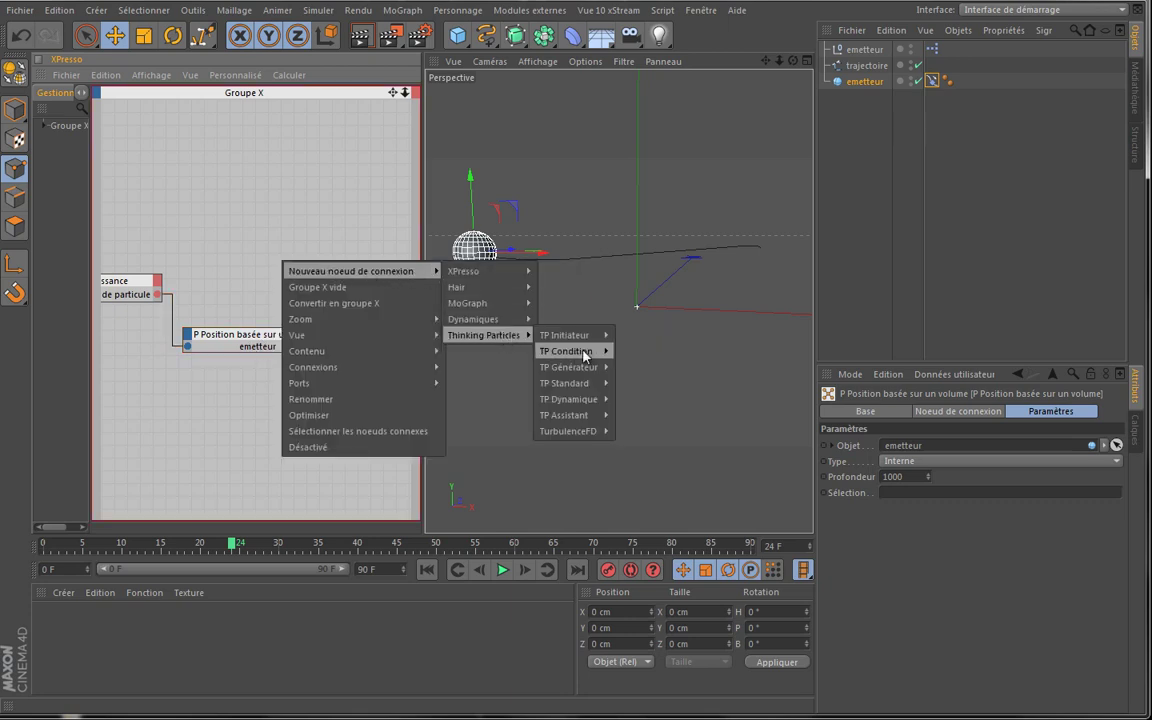
{"action": "mouse_move", "coordinate": [592, 419]}
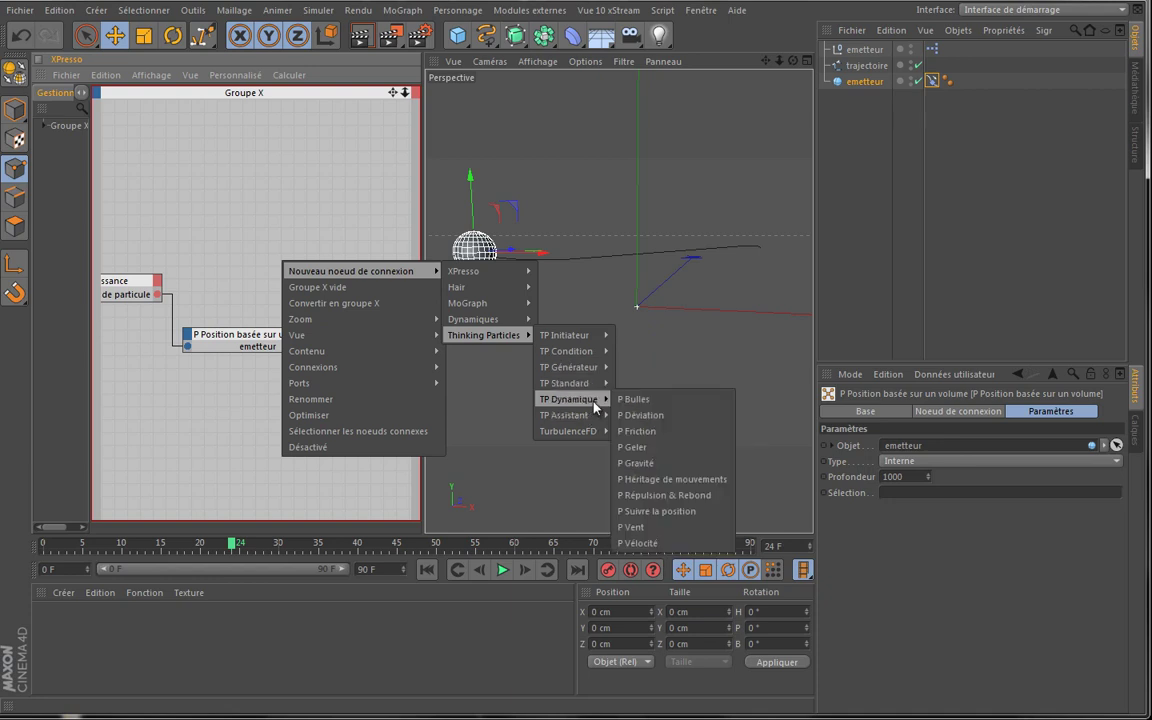
{"action": "mouse_move", "coordinate": [596, 388]}
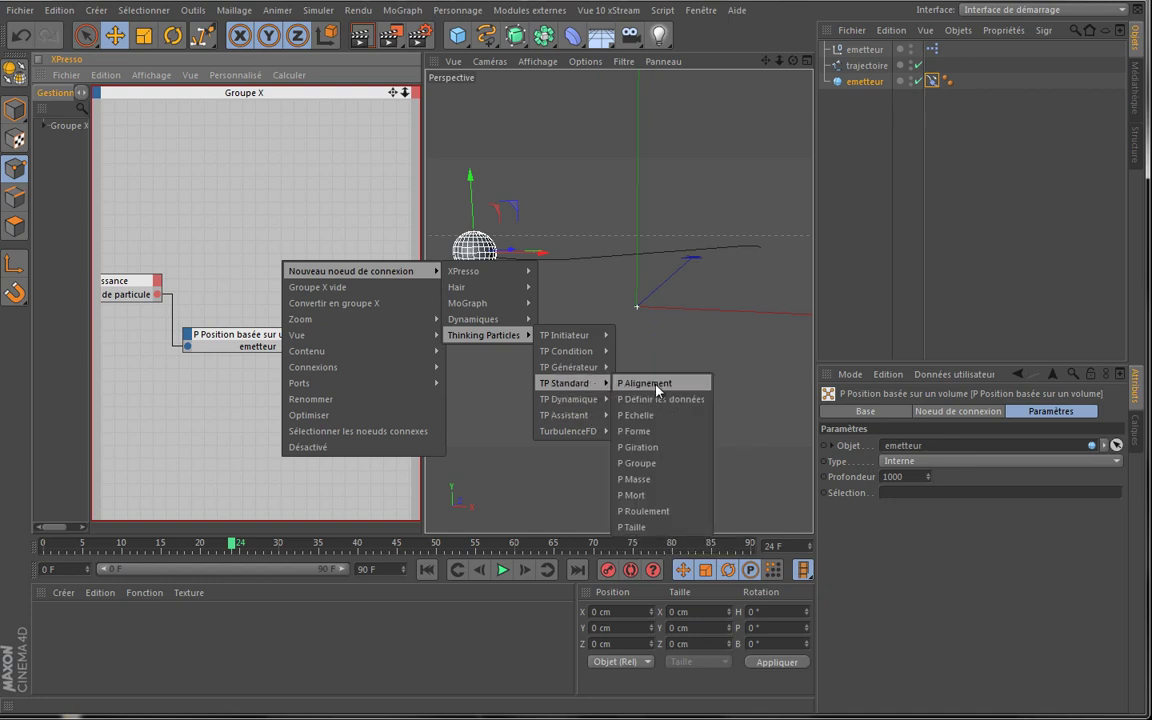
{"action": "left_click", "coordinate": [640, 399]}
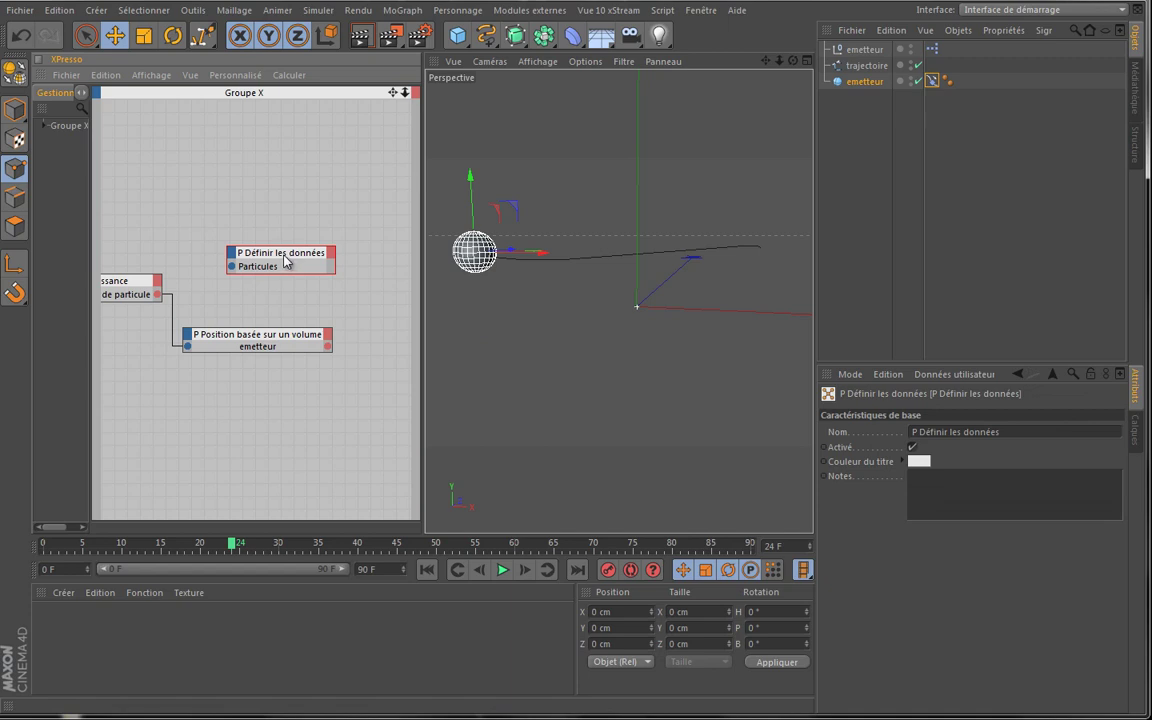
{"action": "left_click_drag", "start_coordinate": [287, 259], "coordinate": [528, 240]}
{"action": "left_click_drag", "start_coordinate": [402, 258], "coordinate": [424, 274]}
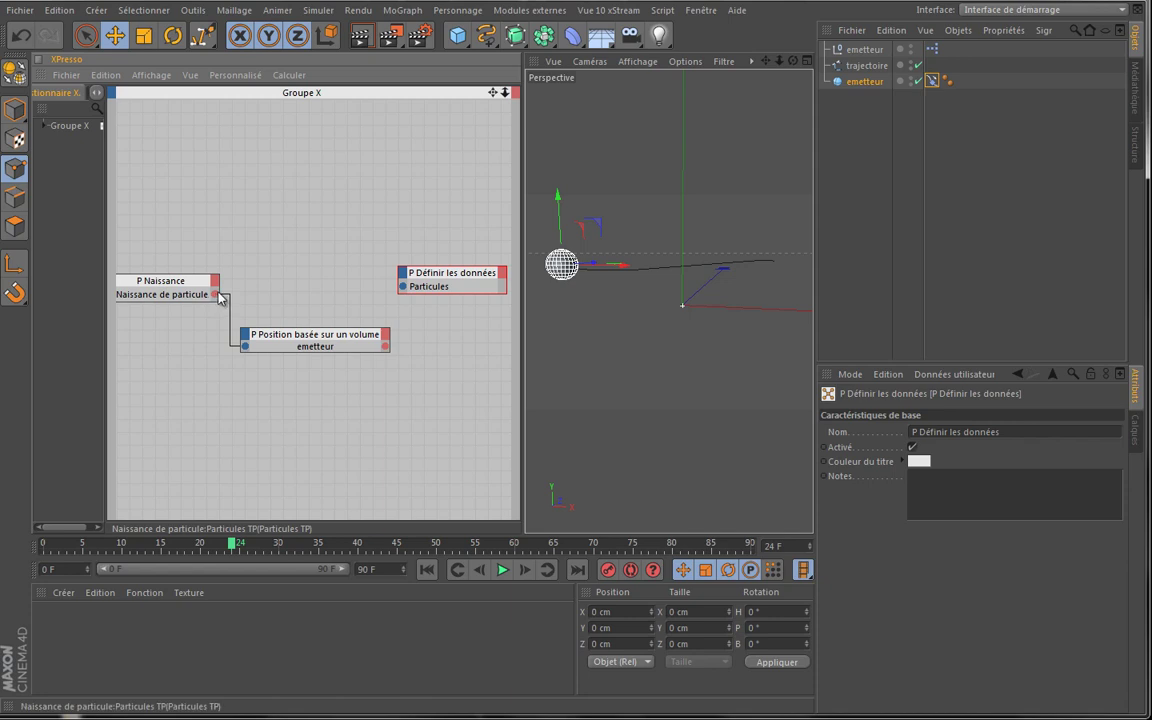
Connect P Naissance to P Définir les données' Particules input and the volume node's position output to a new Position input
{"action": "left_click_drag", "start_coordinate": [215, 294], "coordinate": [400, 289]}
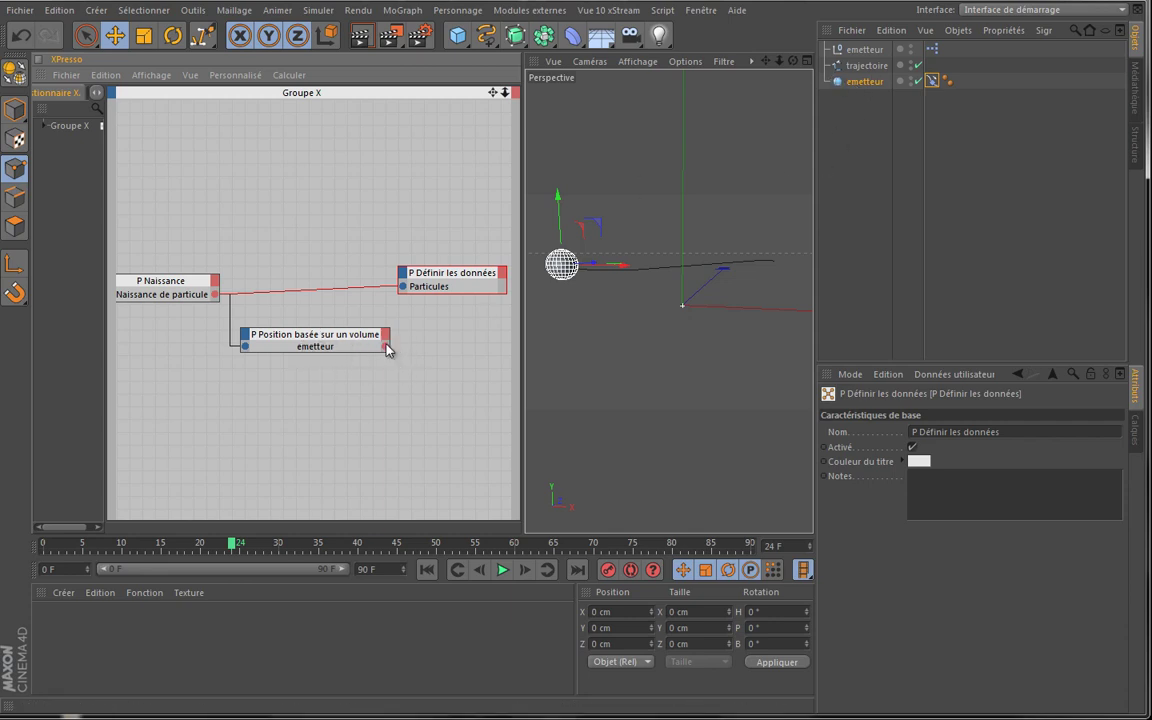
{"action": "left_click_drag", "start_coordinate": [386, 346], "coordinate": [404, 287]}
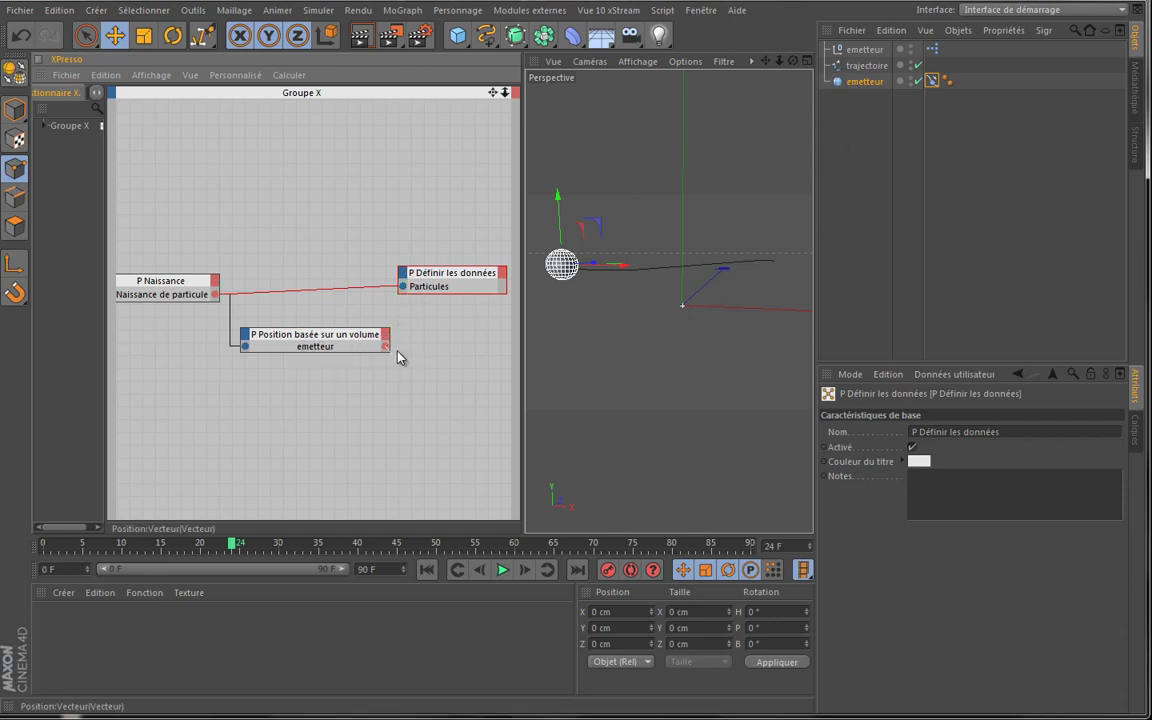
{"action": "left_click", "coordinate": [403, 275]}
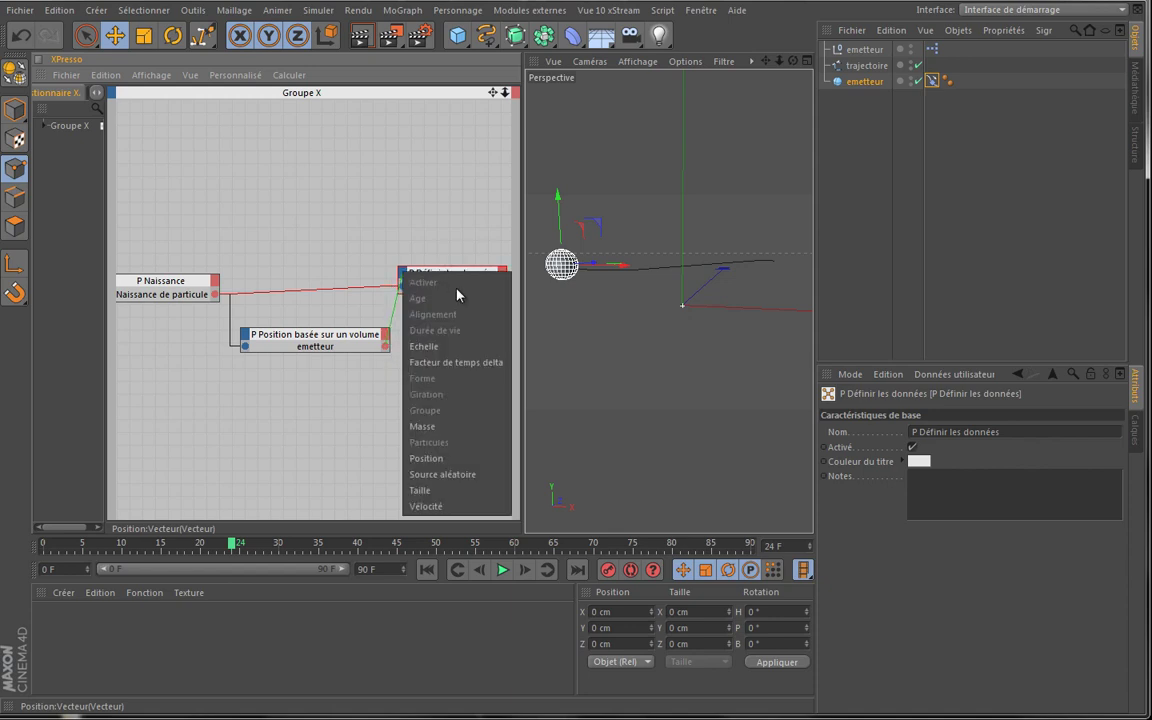
{"action": "left_click", "coordinate": [459, 459]}
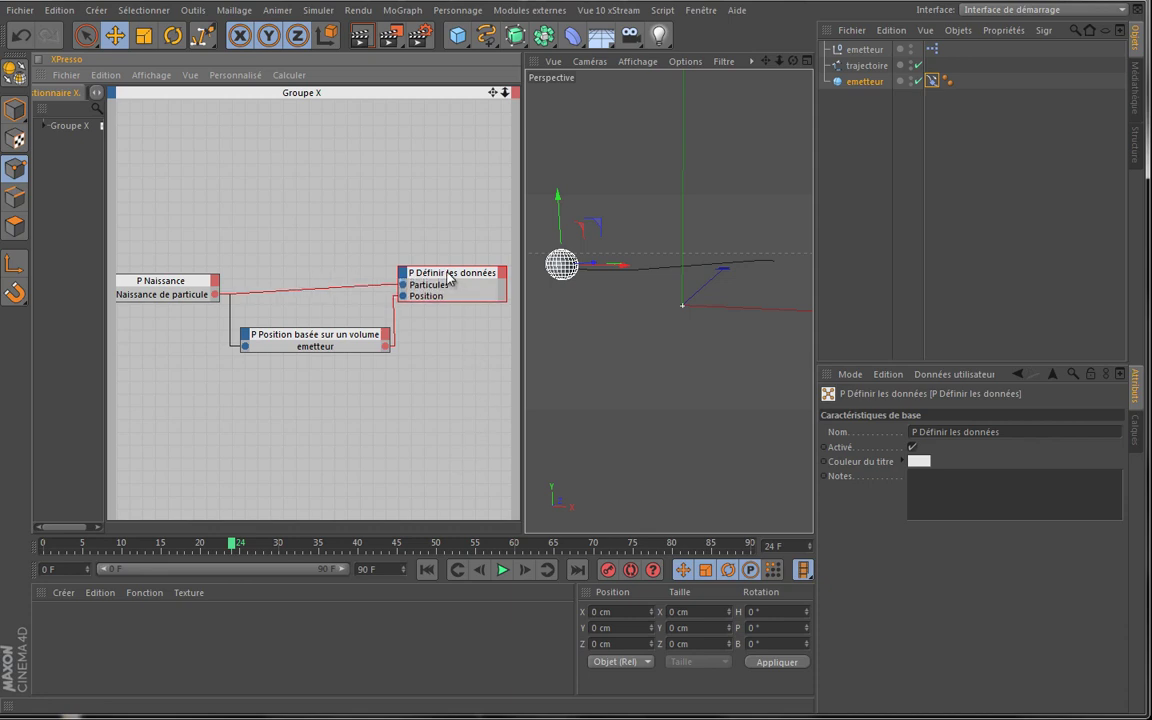
{"action": "left_click_drag", "start_coordinate": [449, 279], "coordinate": [459, 282]}
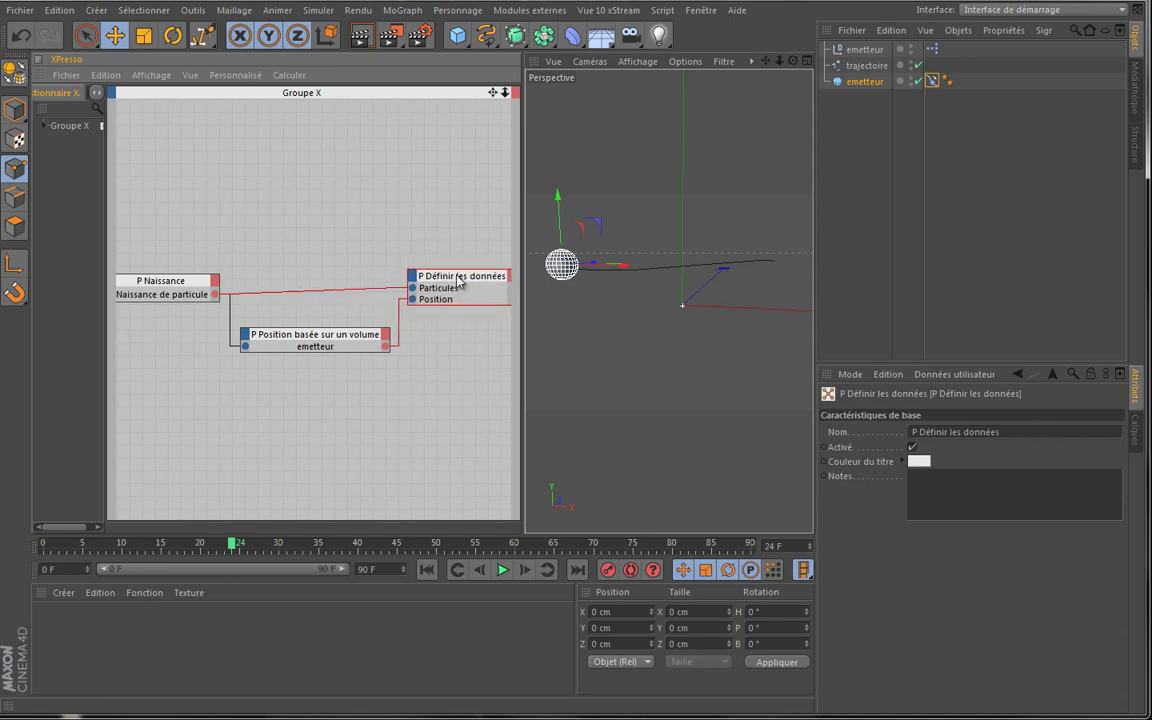
Play the animation from the first frame twice to check the particle emission, and return to frame 0
{"action": "left_click", "coordinate": [426, 571]}
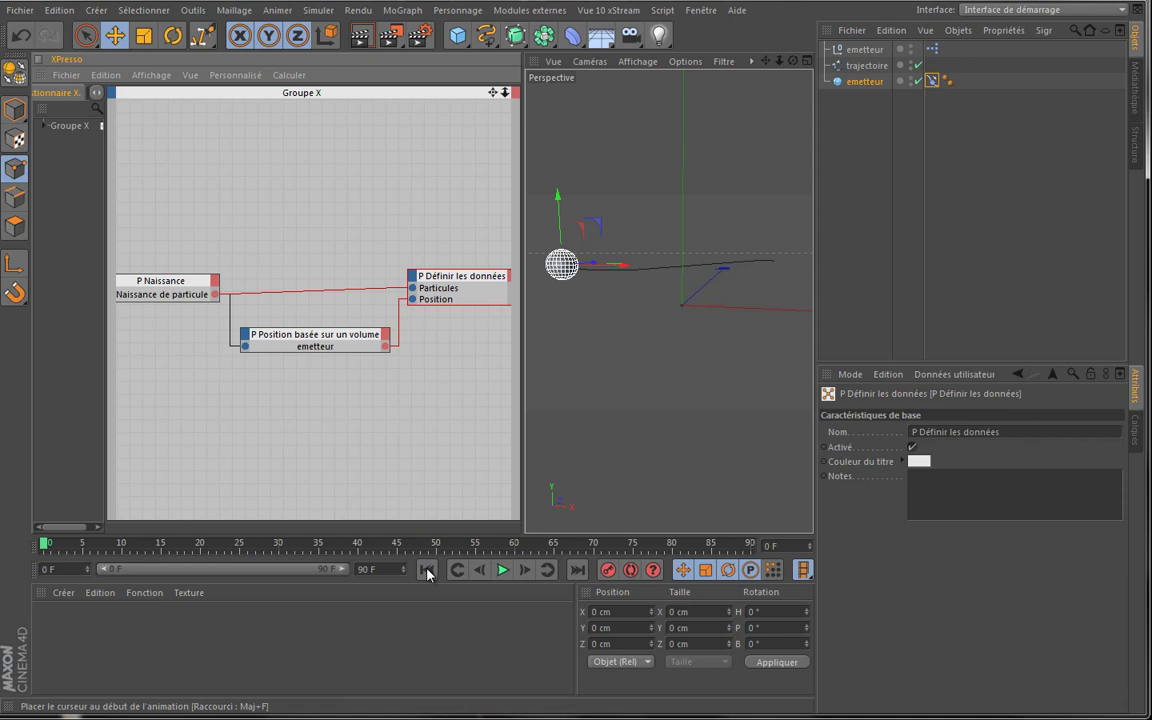
{"action": "left_click", "coordinate": [503, 571]}
{"action": "left_click", "coordinate": [503, 571]}
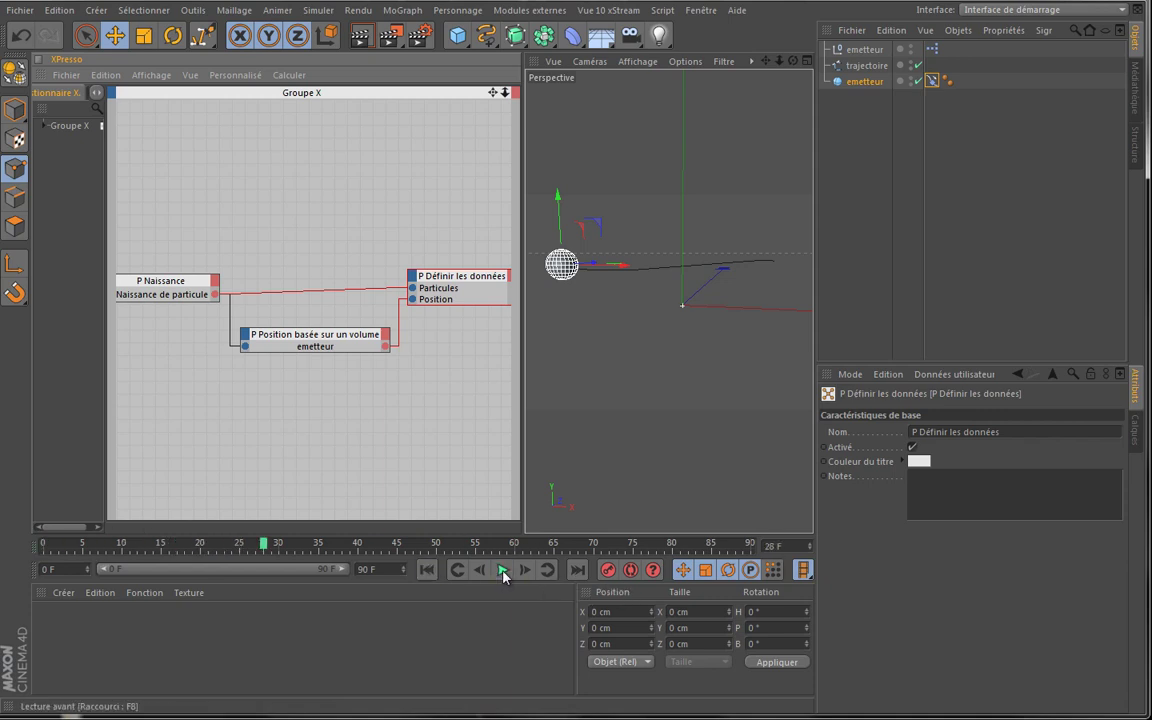
{"action": "left_click", "coordinate": [426, 569]}
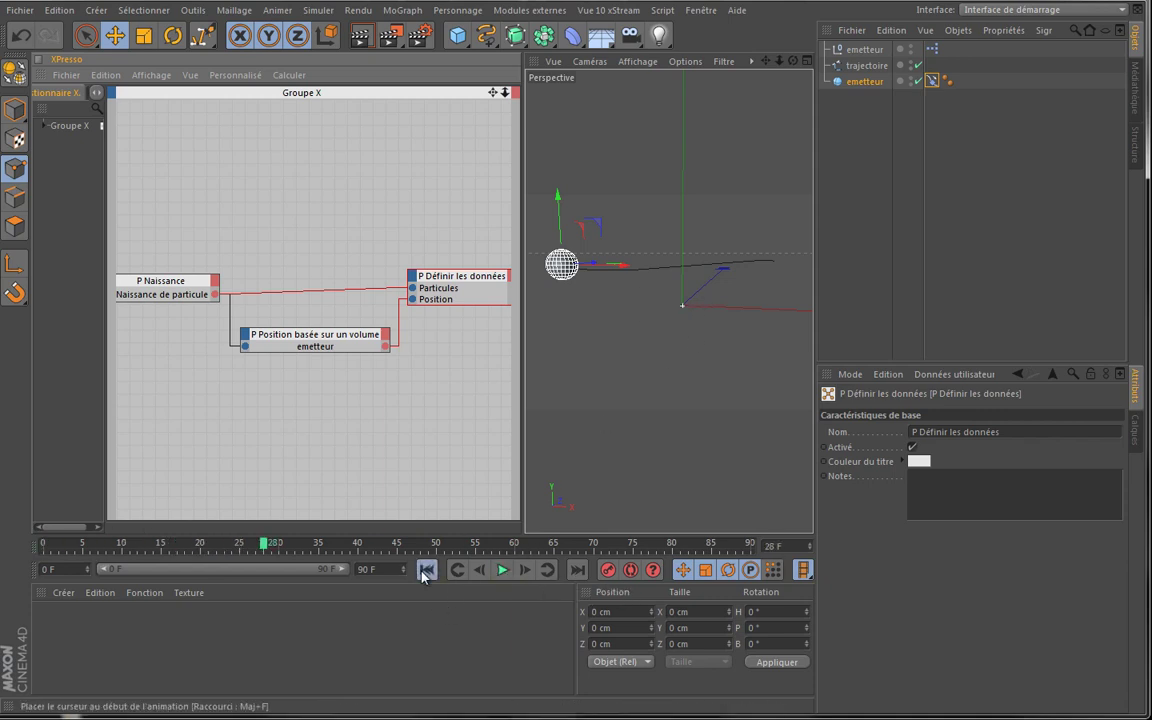
{"action": "left_click", "coordinate": [503, 570]}
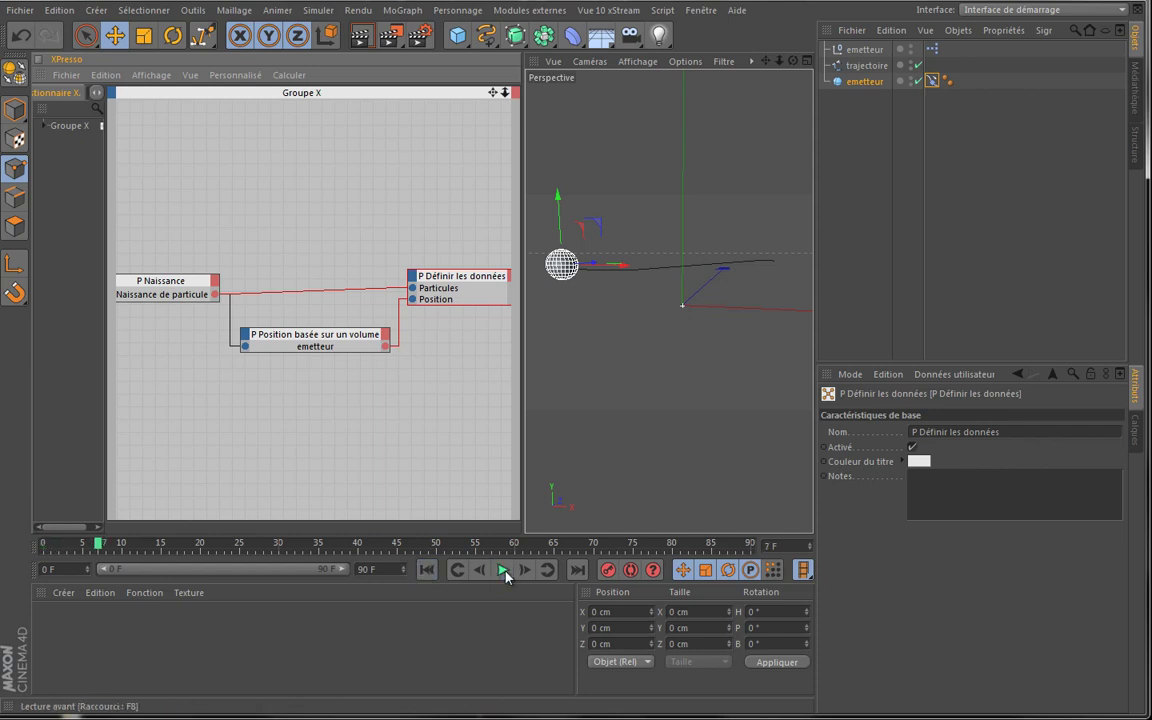
{"action": "left_click", "coordinate": [503, 571]}
{"action": "left_click", "coordinate": [426, 569]}
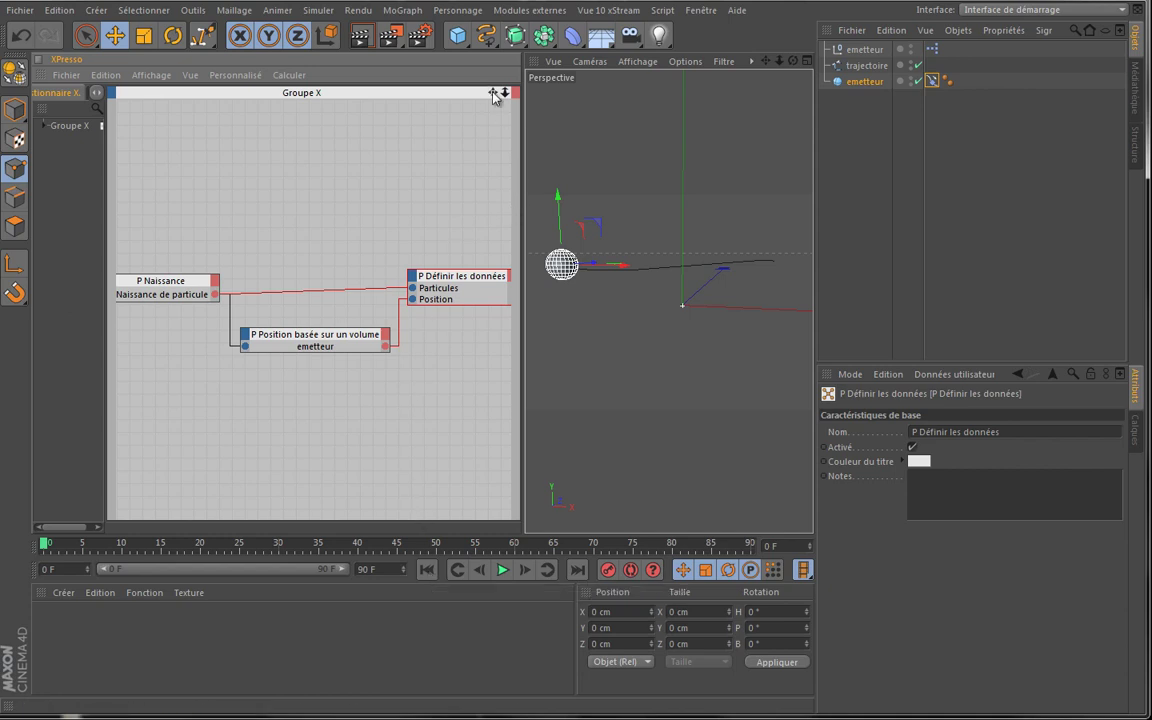
Align P Définir les données with P Naissance, then convert the emetteur sphere to an editable polygon object and play the animation
{"action": "left_click_drag", "start_coordinate": [493, 95], "coordinate": [475, 57]}
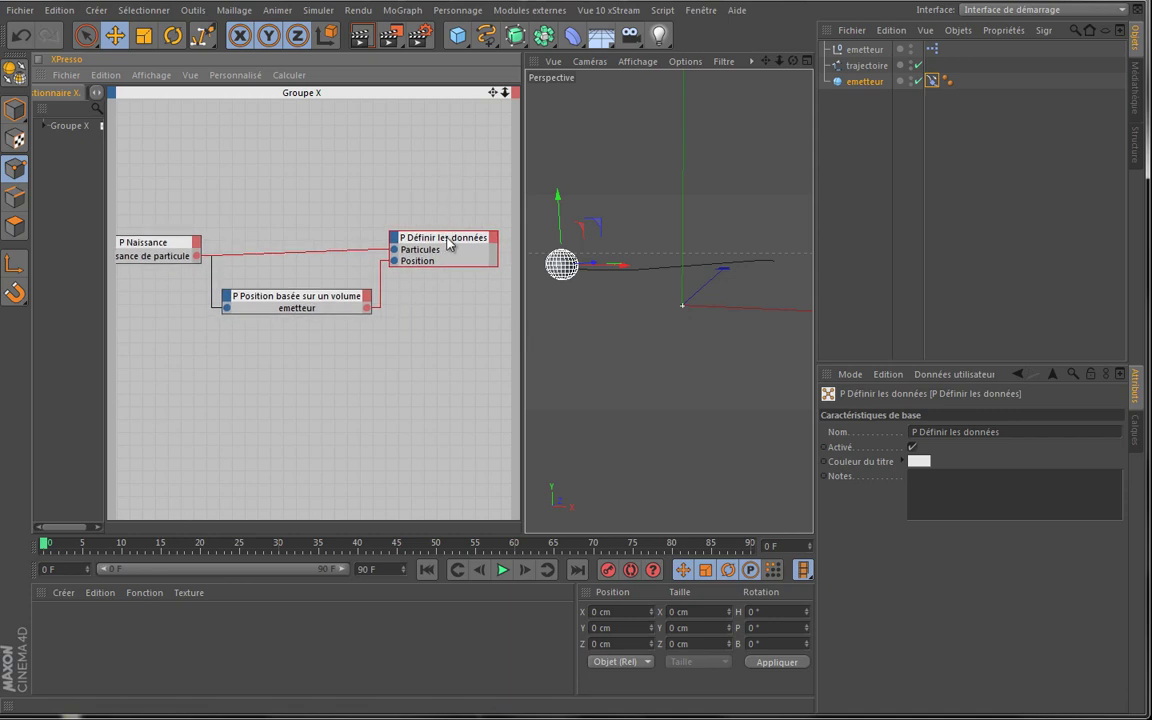
{"action": "left_click_drag", "start_coordinate": [447, 238], "coordinate": [442, 249]}
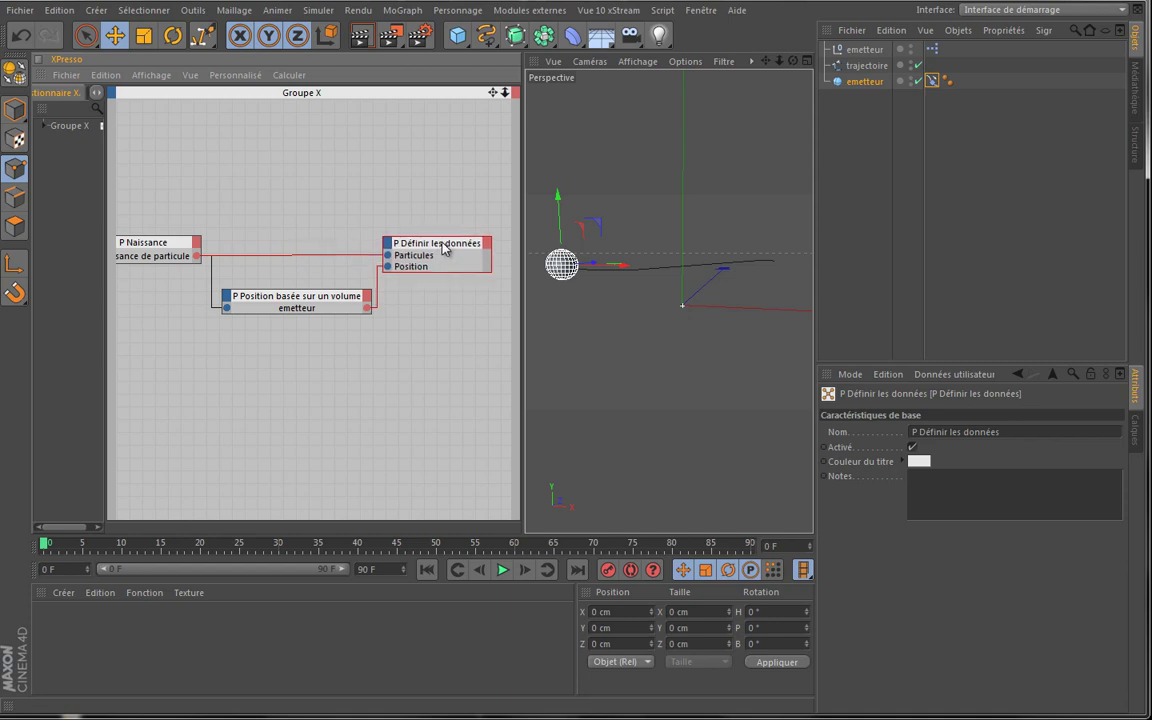
{"action": "left_click", "coordinate": [863, 83]}
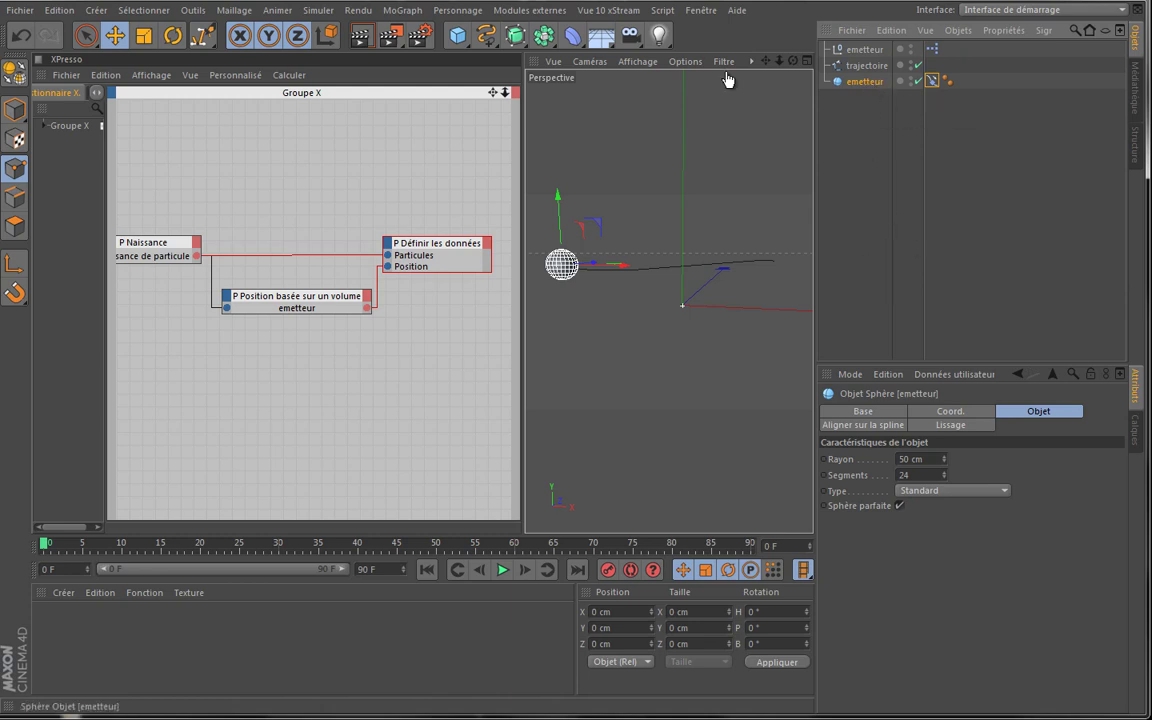
{"action": "left_click", "coordinate": [15, 77]}
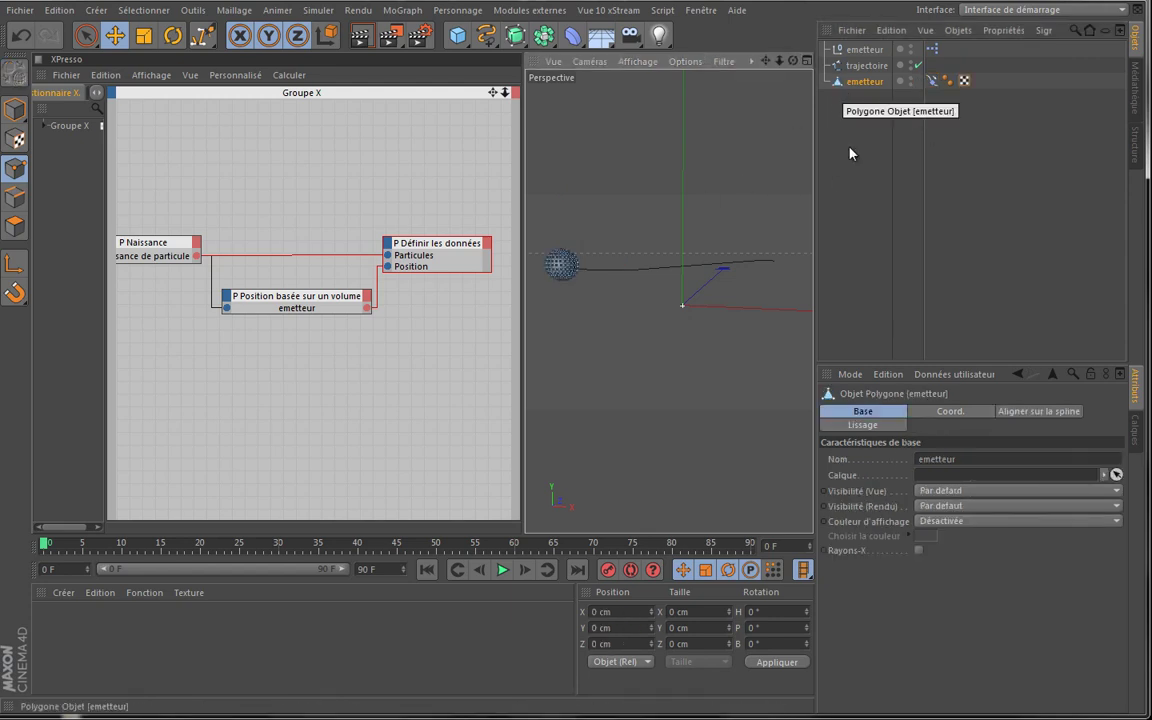
{"action": "left_click", "coordinate": [503, 570]}
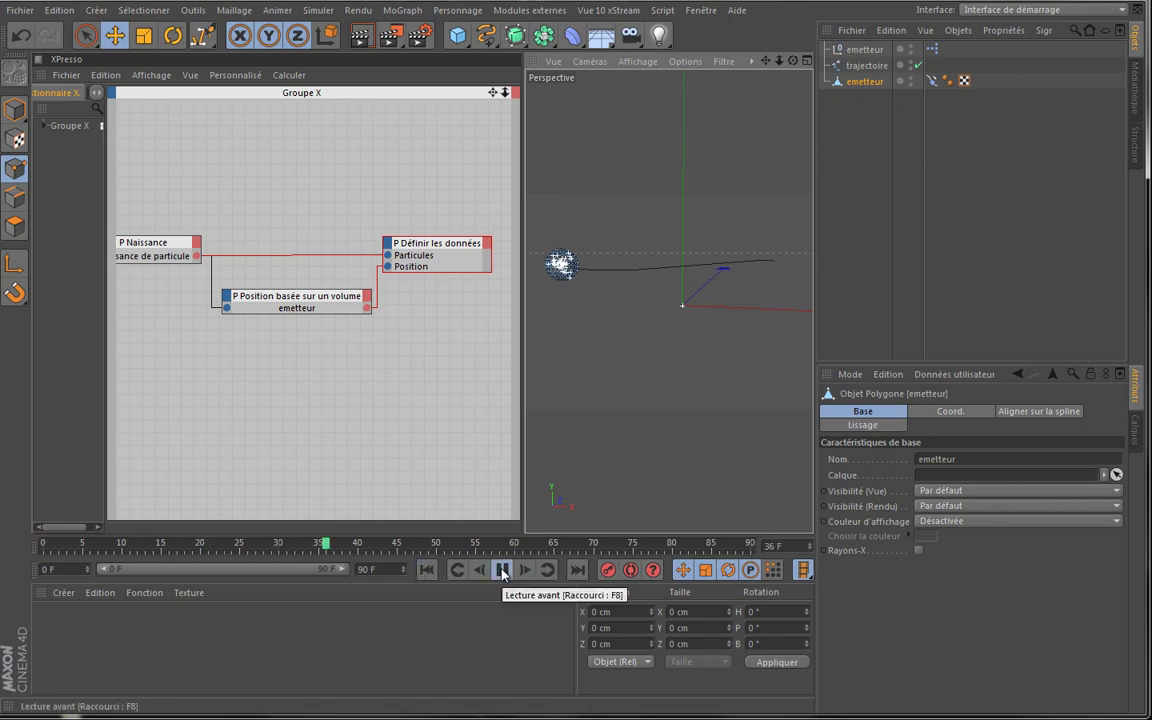
Replay the animation from frame 0 to check the particles born inside the emetteur sphere, and return to frame 0
{"action": "left_click", "coordinate": [503, 570]}
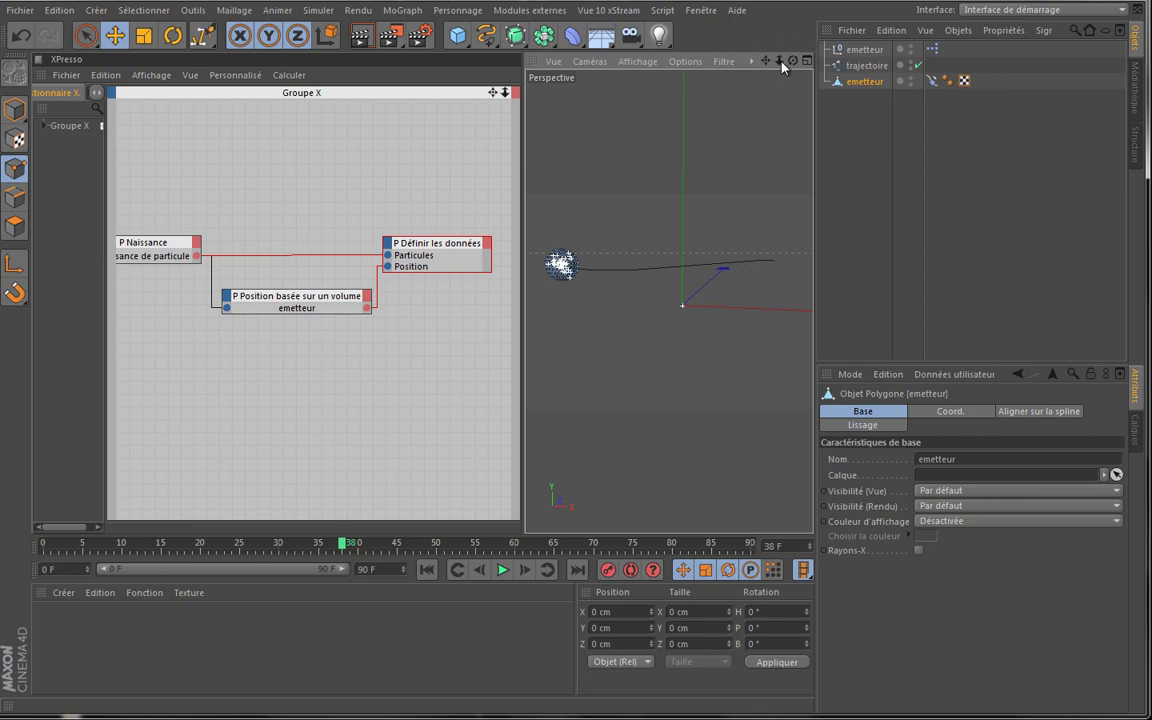
{"action": "middle_click_drag", "start_coordinate": [548, 334], "coordinate": [548, 339], "text": "alt"}
{"action": "left_click", "coordinate": [426, 569]}
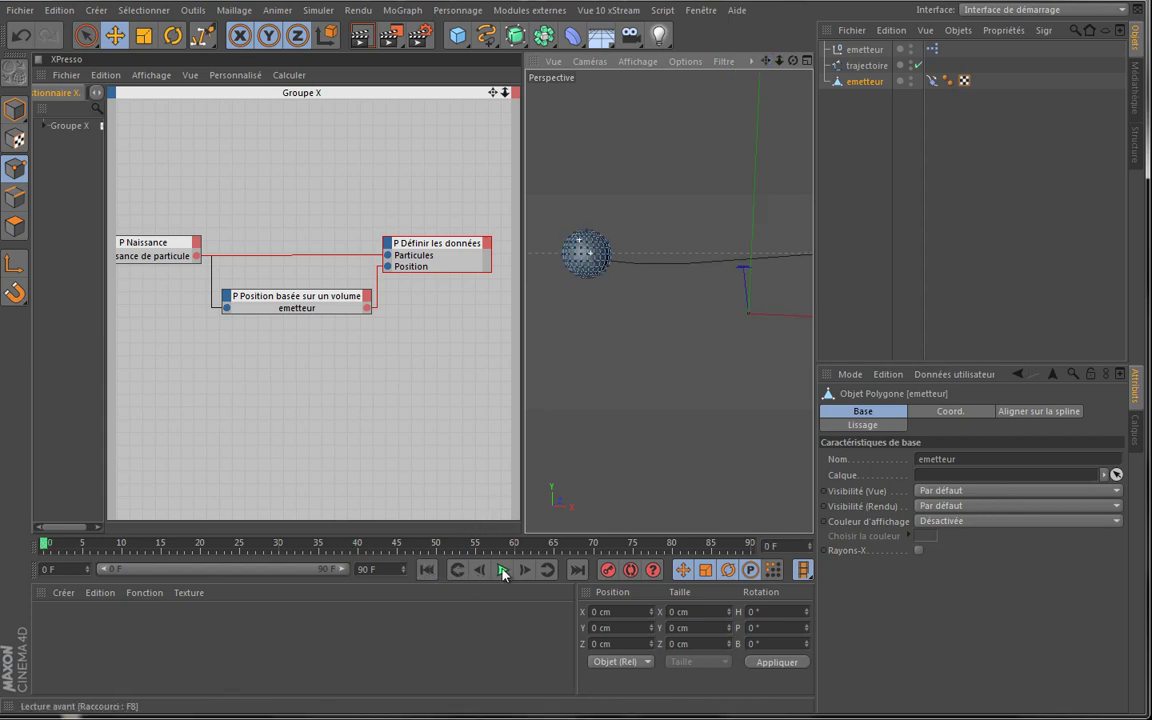
{"action": "left_click", "coordinate": [503, 569]}
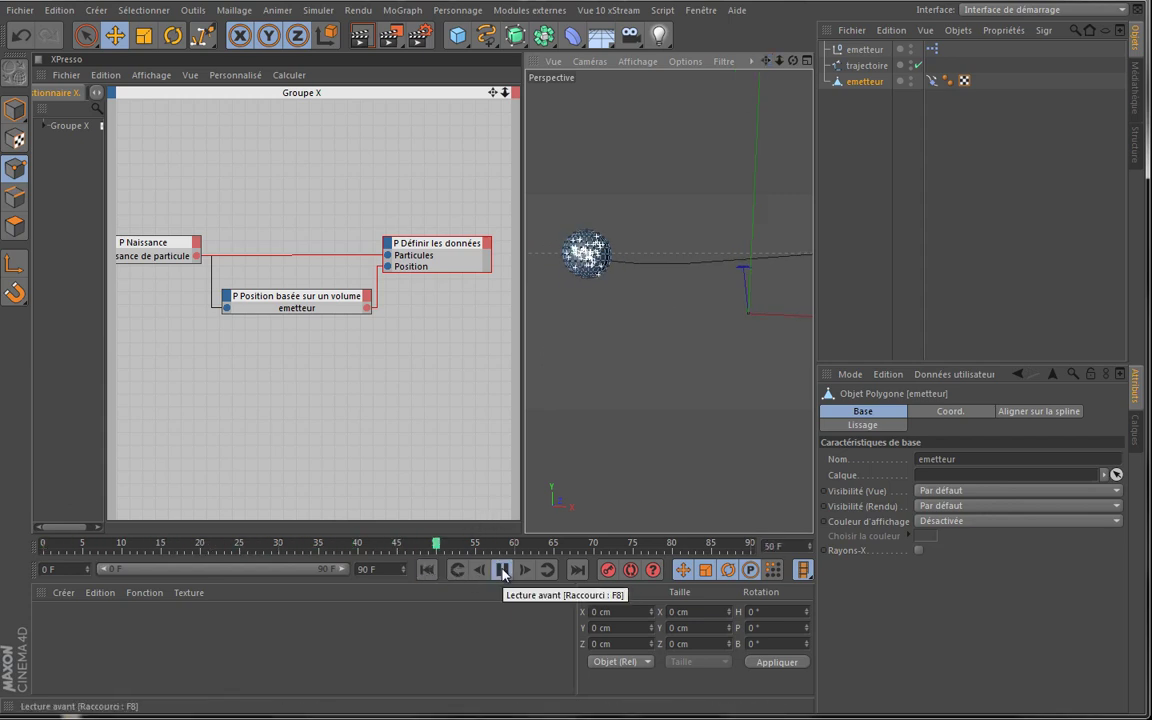
{"action": "left_click", "coordinate": [503, 569]}
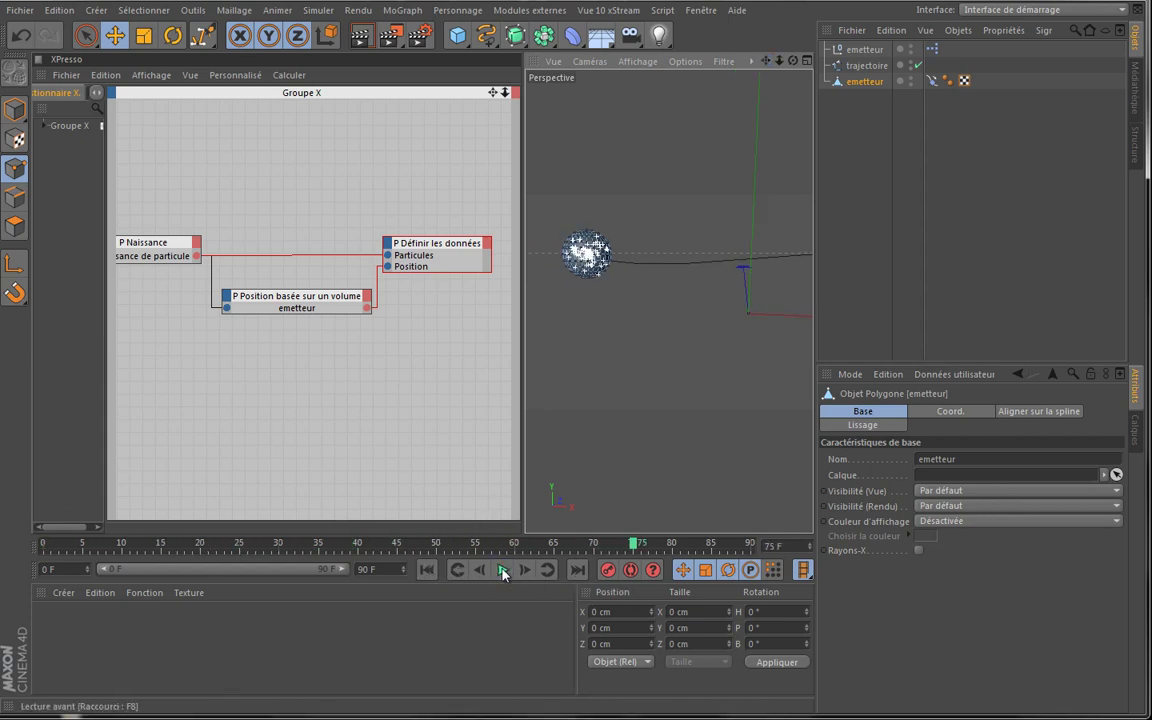
{"action": "left_click", "coordinate": [427, 569]}
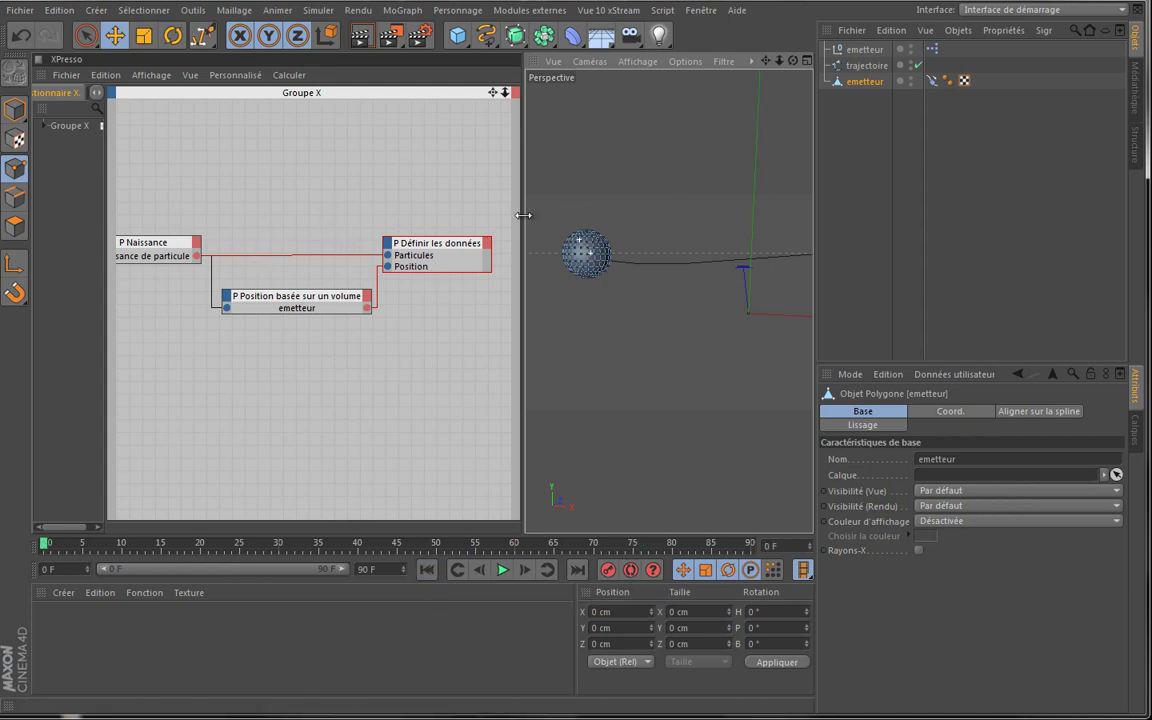
Widen the perspective view and group the trajectoire spline and emetteur polygon object under the emetteur null
{"action": "left_click_drag", "start_coordinate": [523, 215], "coordinate": [362, 212]}
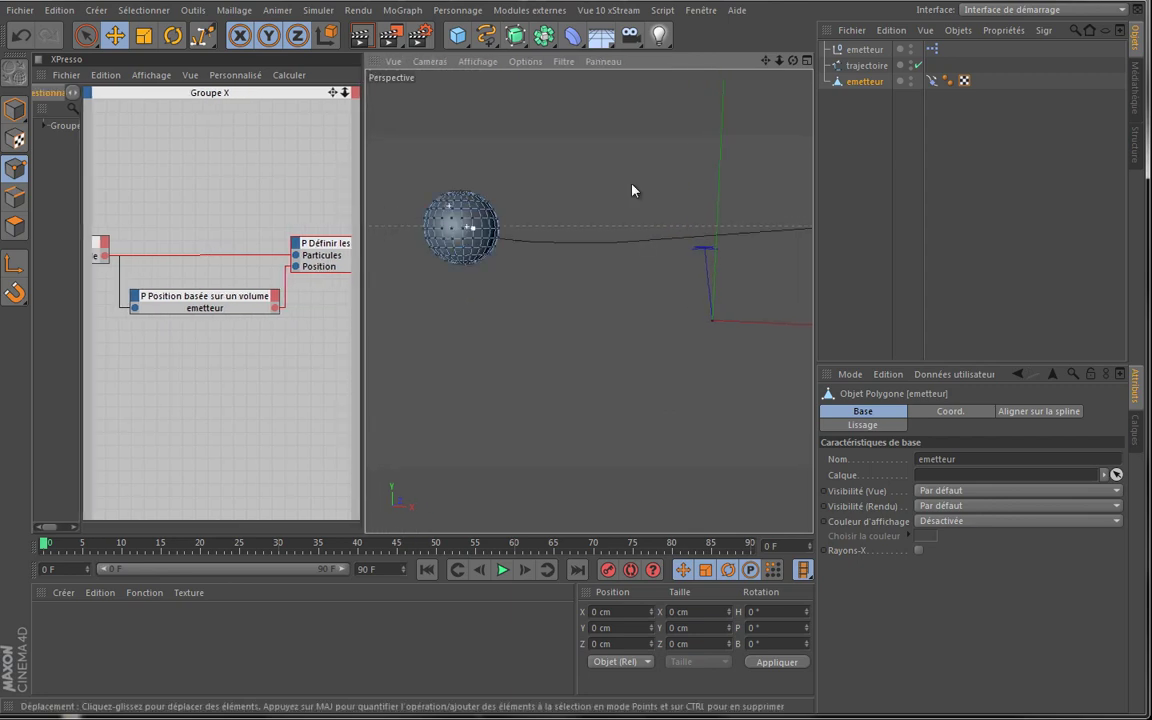
{"action": "mouse_move", "coordinate": [793, 61]}
{"action": "left_mouse_down"}
{"action": "mouse_move", "coordinate": [487, 299]}
{"action": "mouse_move", "coordinate": [797, 62]}
{"action": "mouse_move", "coordinate": [545, 337]}
{"action": "left_mouse_up"}
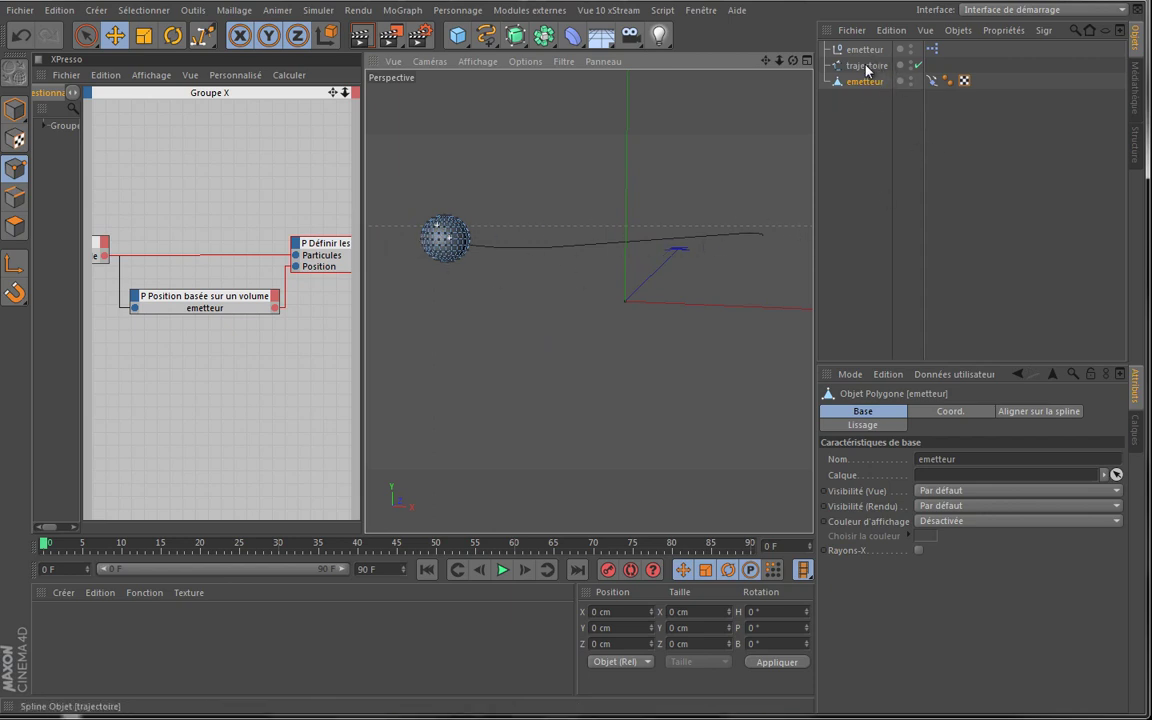
{"action": "mouse_move", "coordinate": [867, 69]}
{"action": "left_mouse_down"}
{"action": "mouse_move", "coordinate": [879, 103]}
{"action": "mouse_move", "coordinate": [866, 88]}
{"action": "mouse_move", "coordinate": [874, 50]}
{"action": "left_mouse_up"}
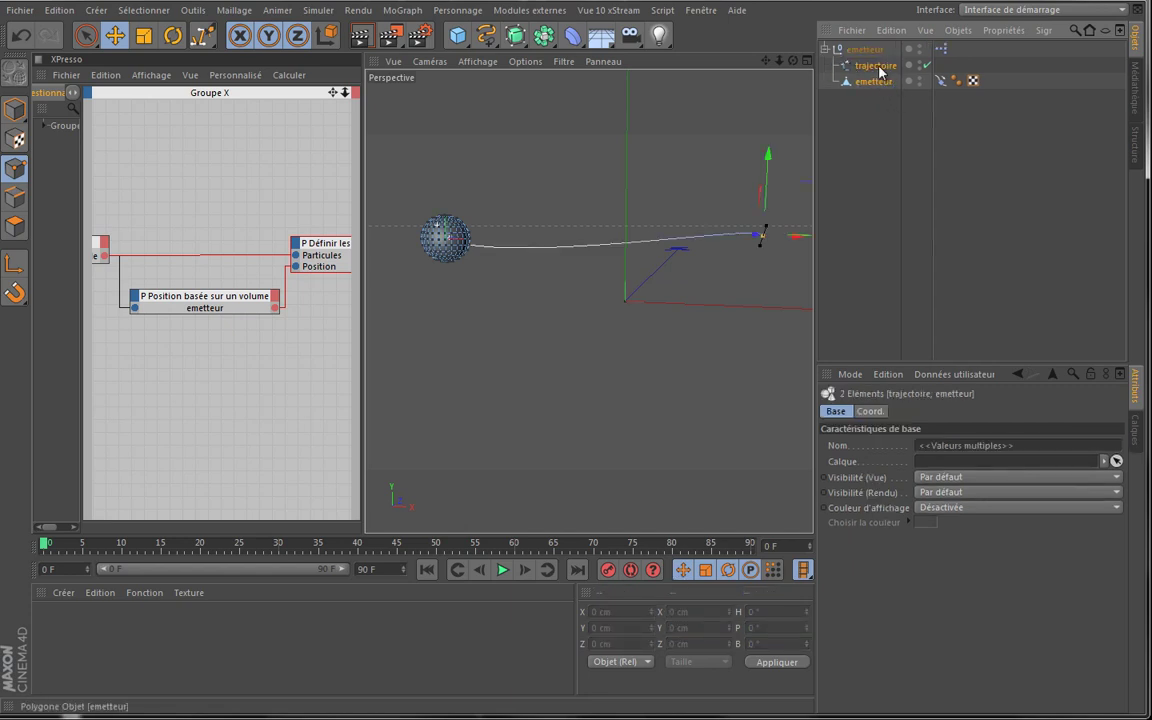
Keyframe the Position of emetteur's Aligner sur la spline expression at 0 % on frame 0 and 100 % on frame 90
{"action": "left_click", "coordinate": [941, 80]}
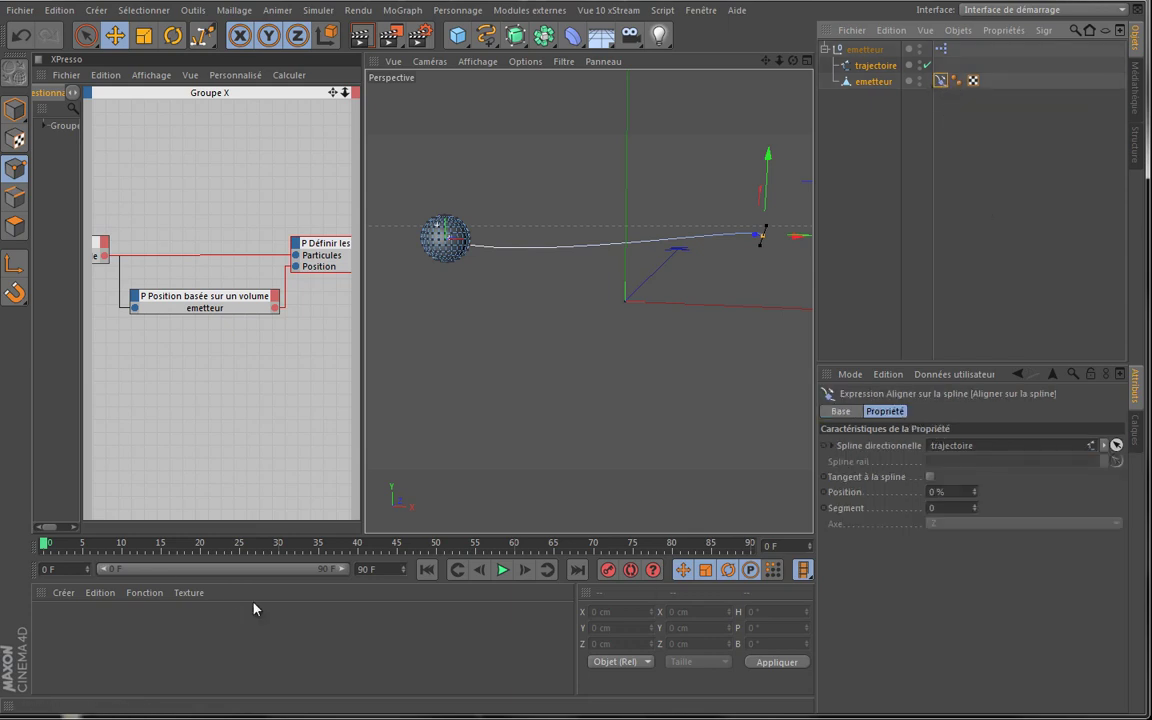
{"action": "left_click", "coordinate": [823, 492], "text": "ctrl"}
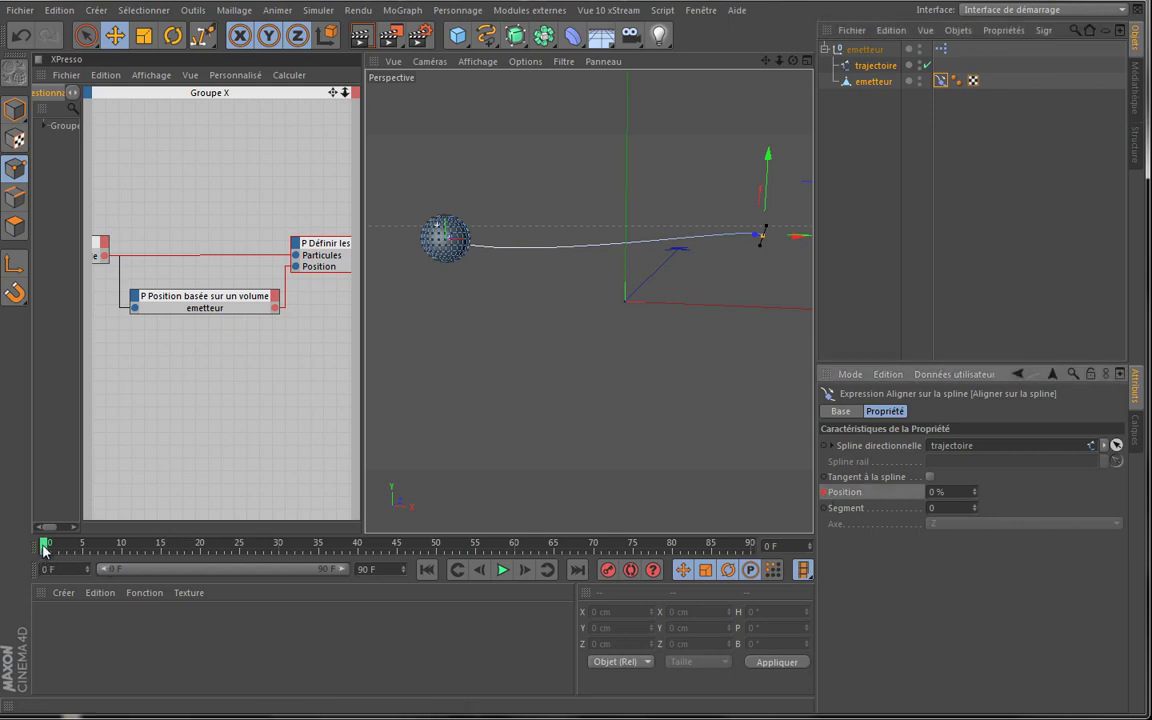
{"action": "left_click_drag", "start_coordinate": [44, 548], "coordinate": [748, 566]}
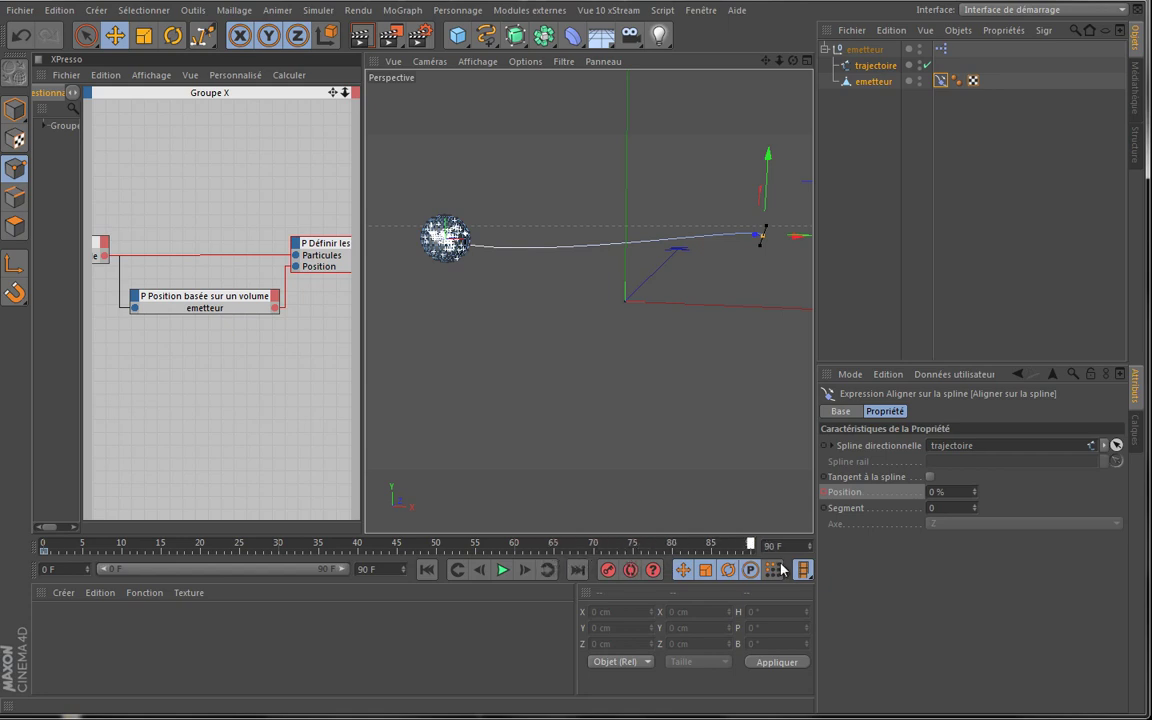
{"action": "left_click", "coordinate": [941, 492]}
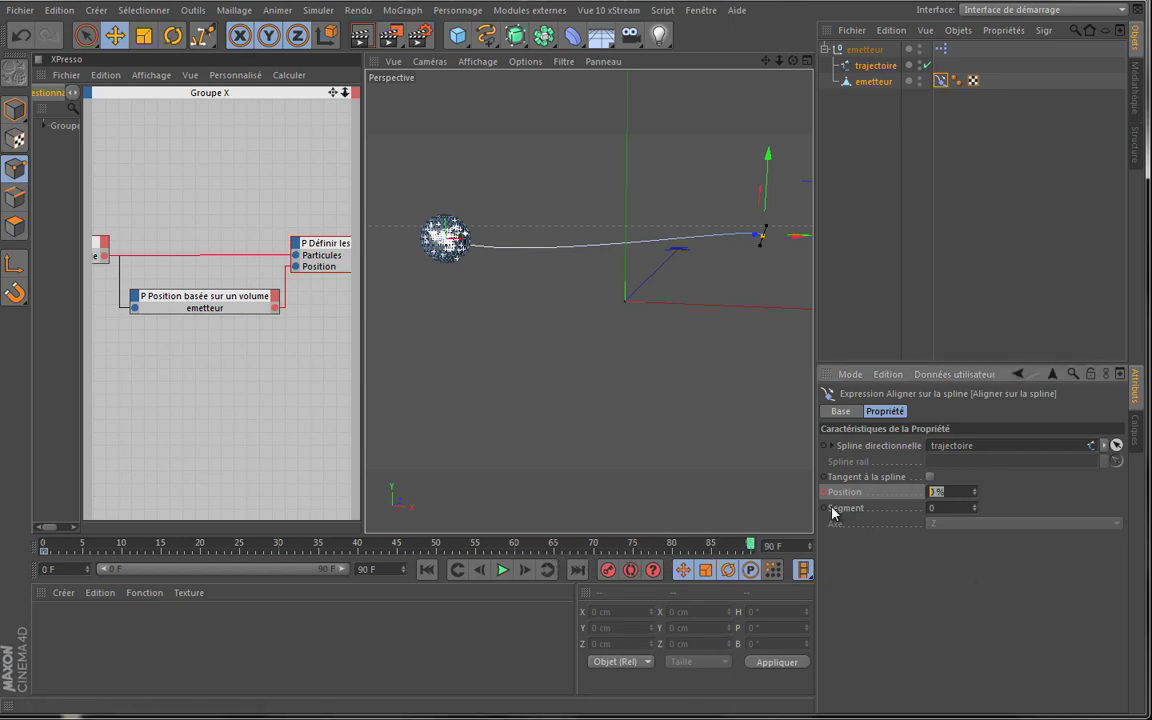
{"action": "type", "text": "100"}
{"action": "key", "text": "Tab"}
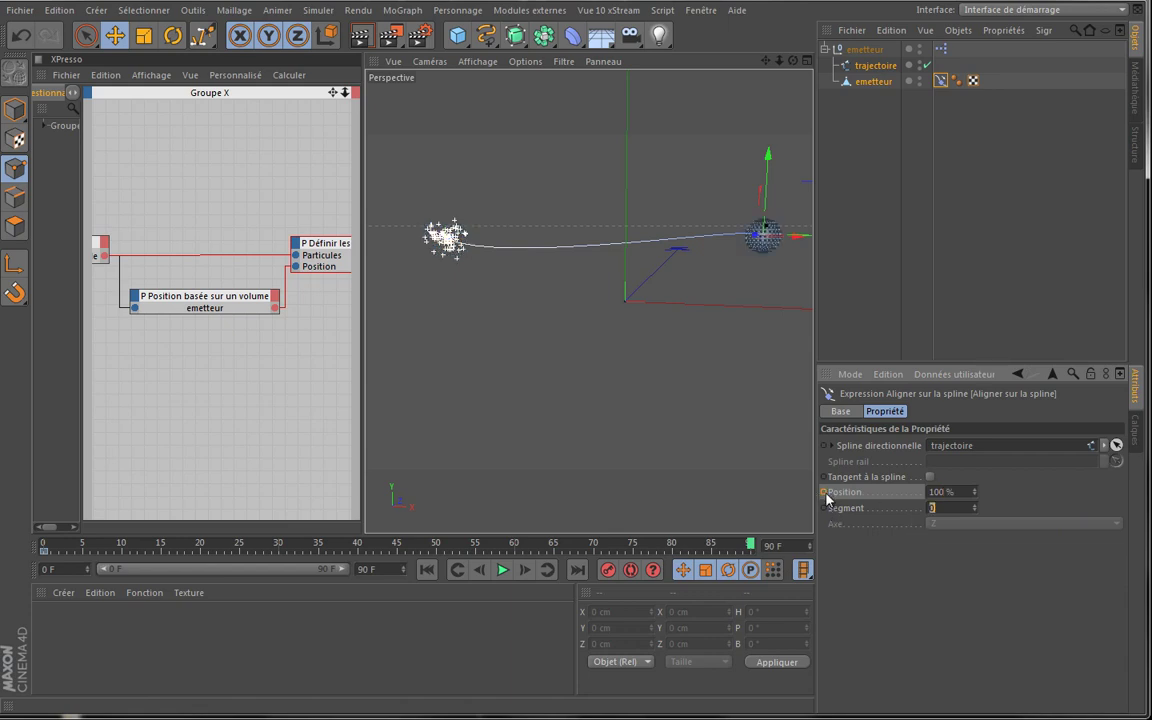
{"action": "left_click", "coordinate": [823, 492]}
Play the animation from frame 0 to check the sphere emitting particles along the trajectory
{"action": "left_click", "coordinate": [426, 569]}
{"action": "left_click", "coordinate": [503, 571]}
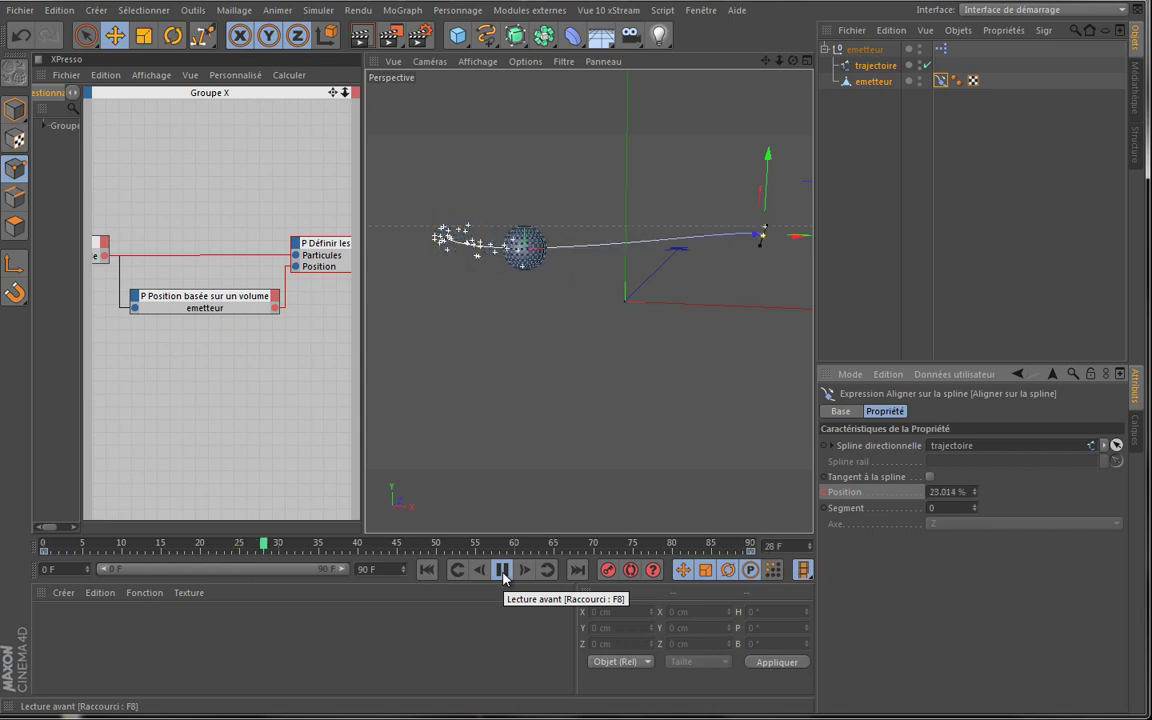
{"action": "left_click", "coordinate": [503, 570]}
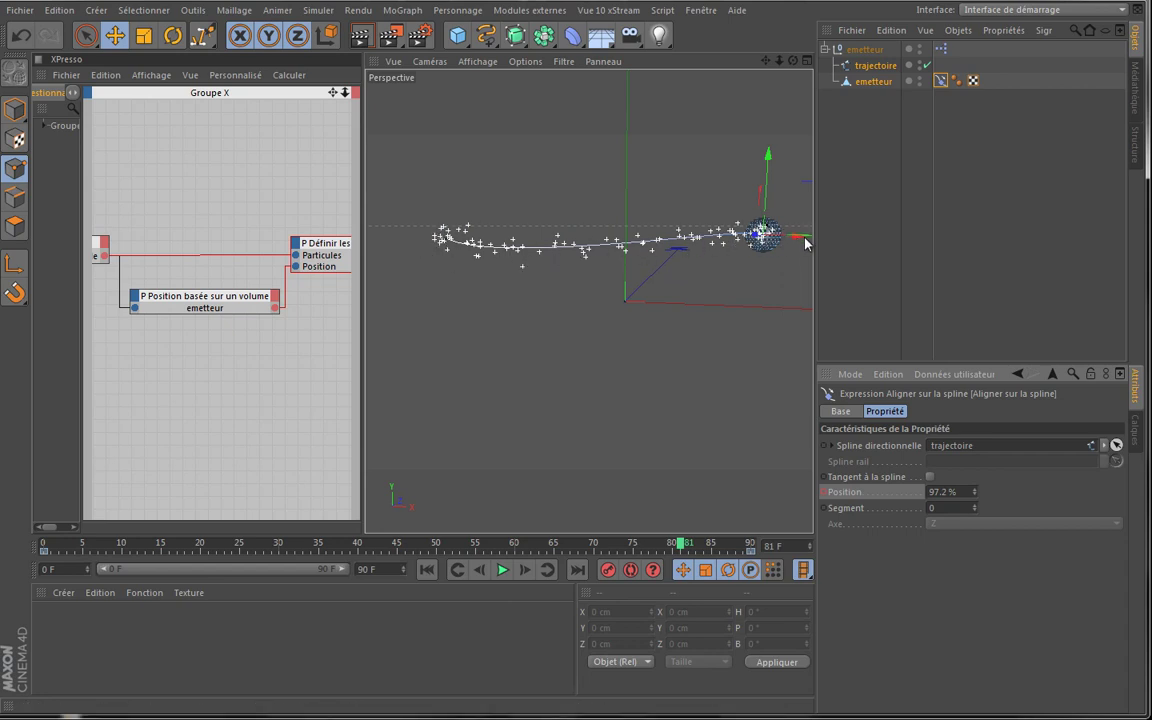
Hide the emetteur polygon sphere and replay the animation from frame 0 to view only the particles
{"action": "left_click", "coordinate": [920, 78]}
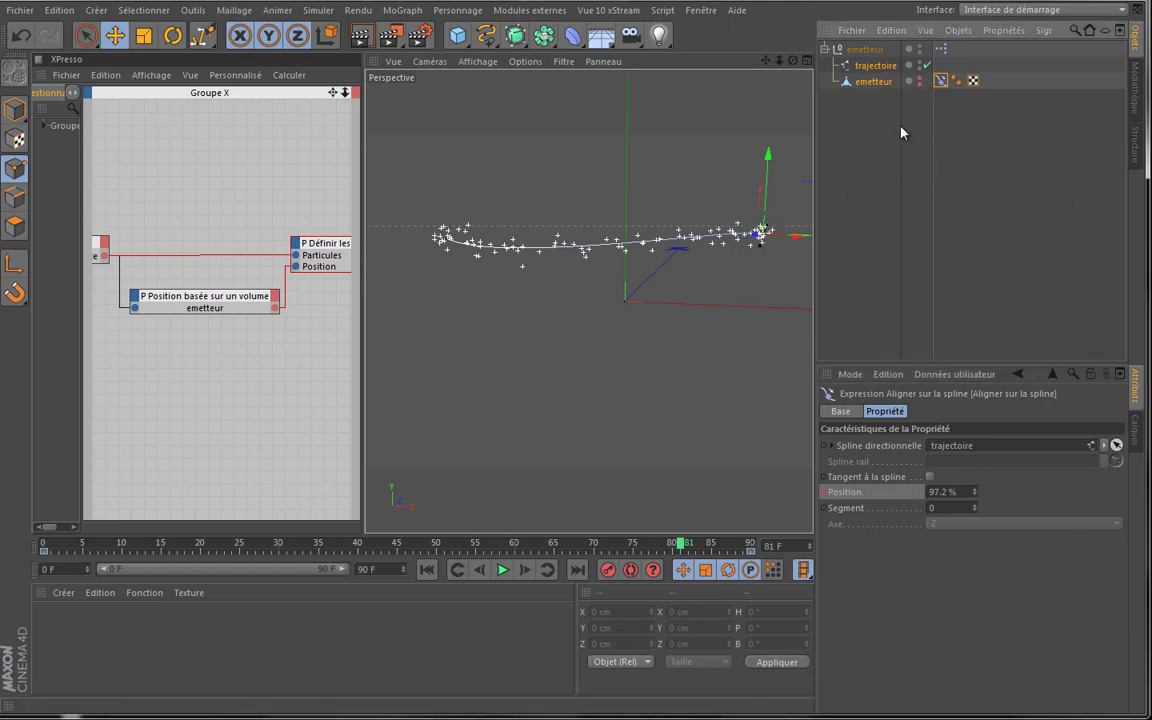
{"action": "left_click", "coordinate": [426, 569]}
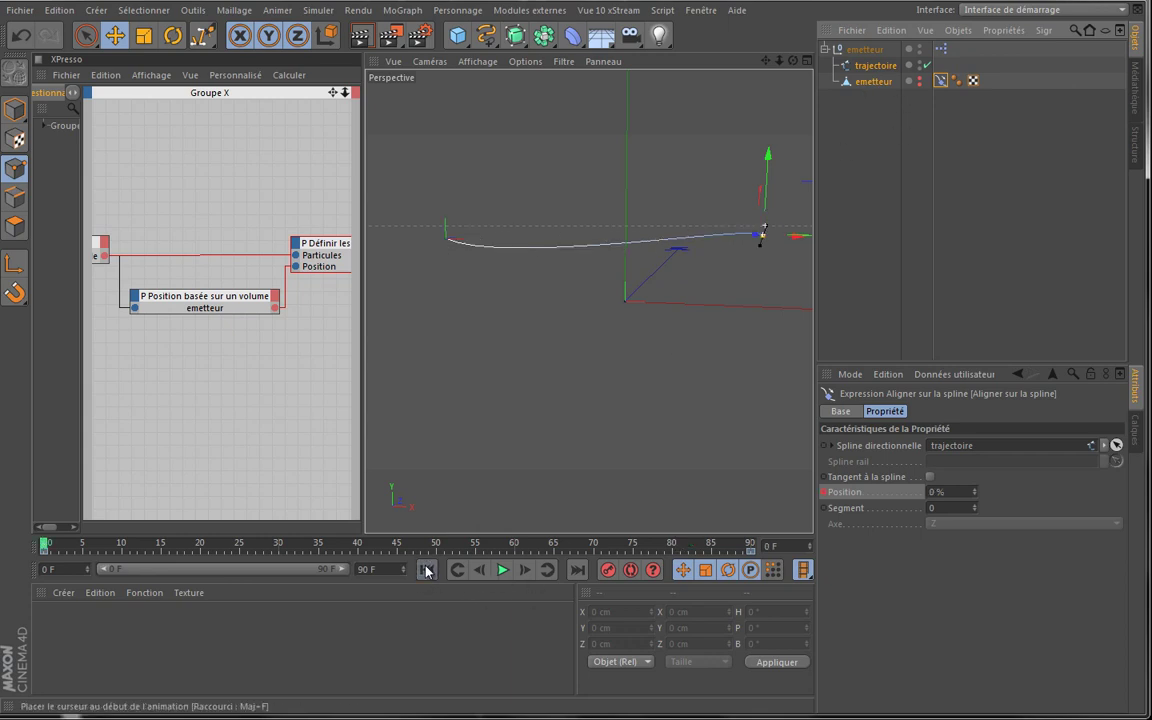
{"action": "left_click", "coordinate": [502, 570]}
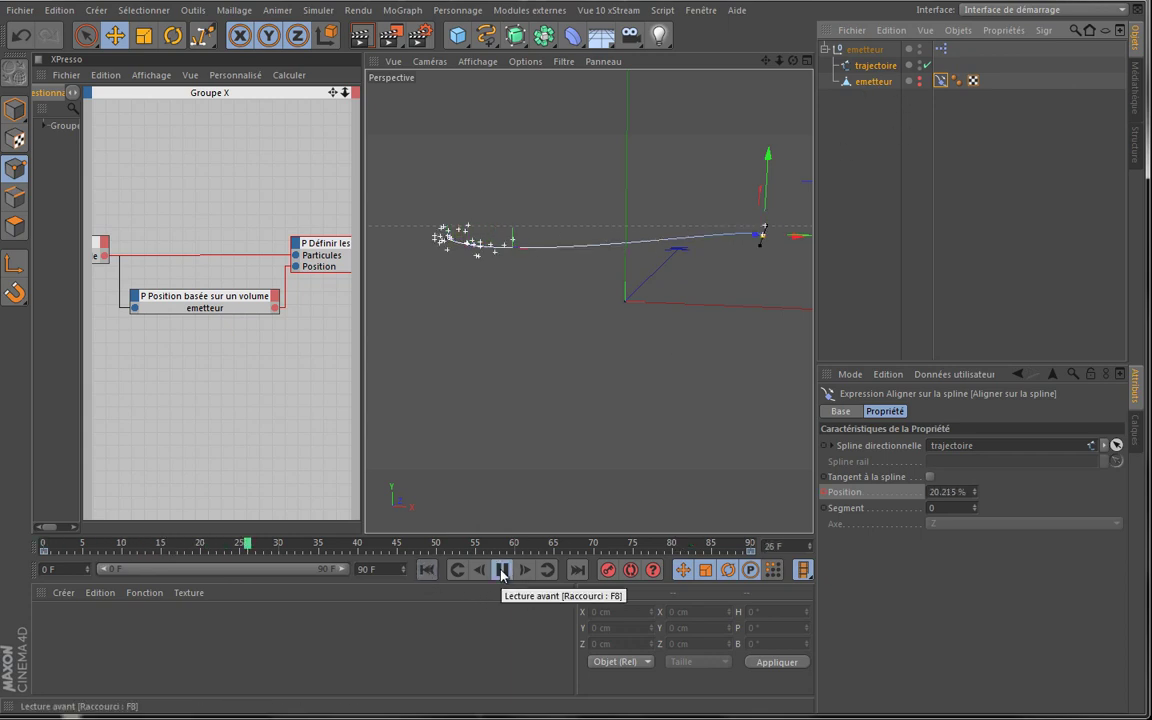
{"action": "left_click", "coordinate": [502, 570]}
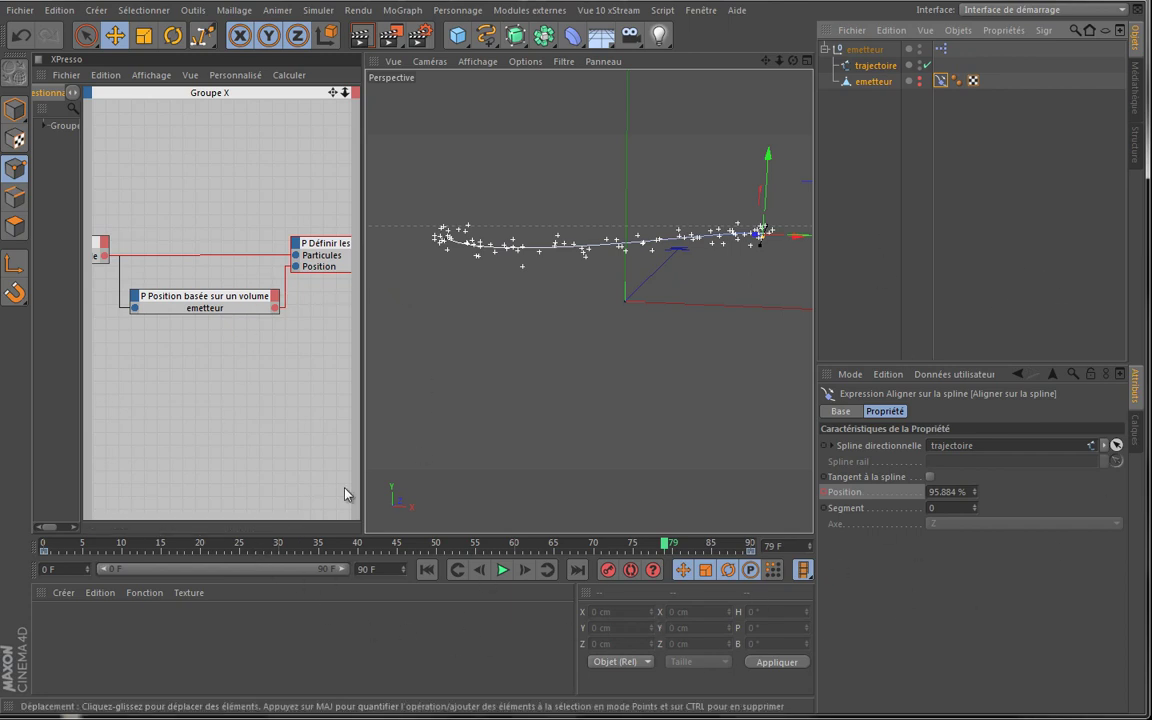
Open the Thinking Particles settings, dock them between the materials and coordinates areas, enlarge that area, and reposition the XPresso graph
{"action": "left_click", "coordinate": [318, 12]}
{"action": "mouse_move", "coordinate": [345, 88]}
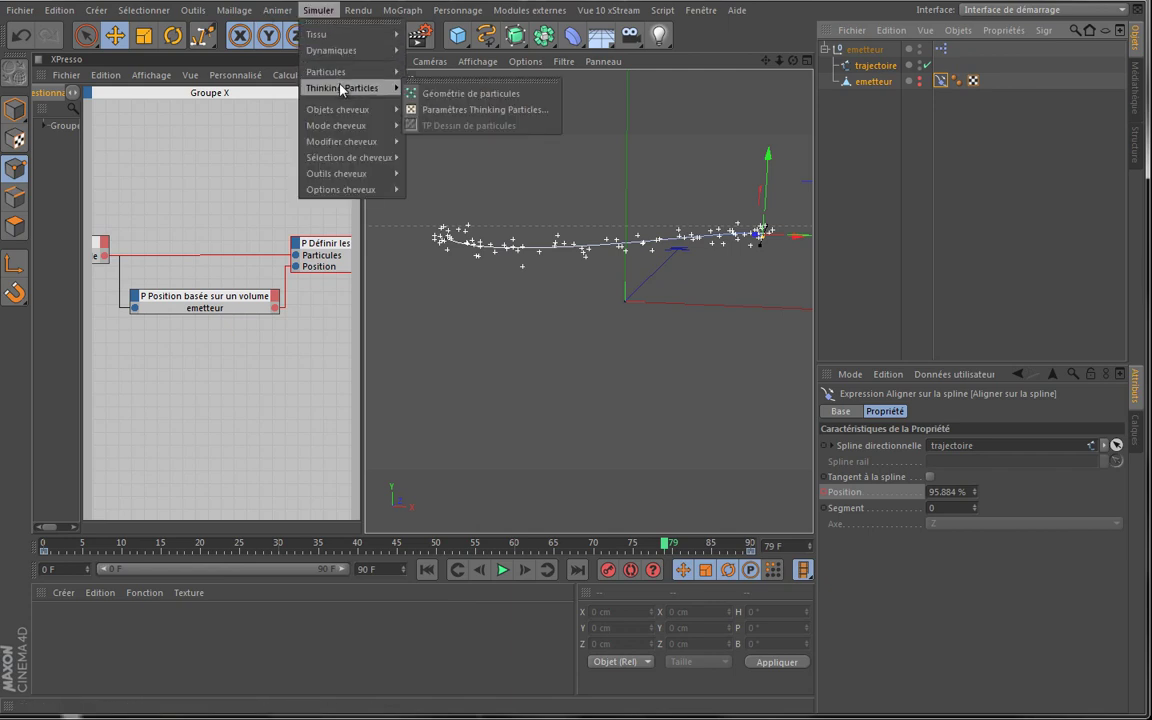
{"action": "left_click", "coordinate": [458, 111]}
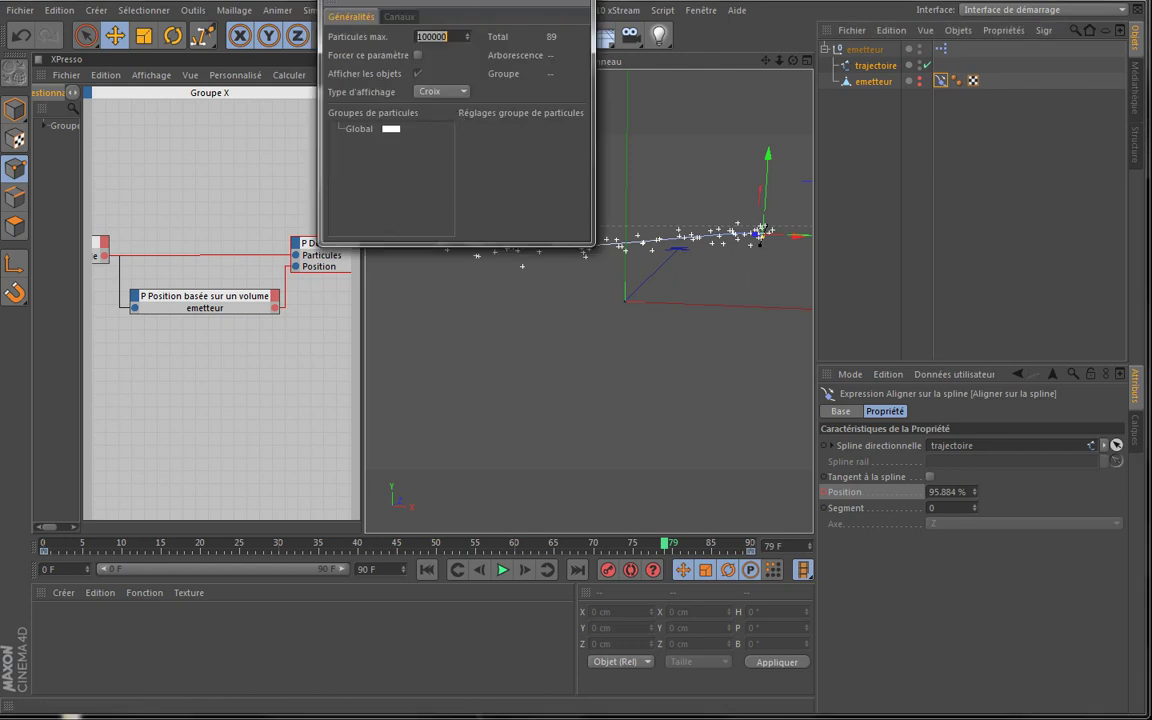
{"action": "left_click_drag", "start_coordinate": [462, 3], "coordinate": [546, 229]}
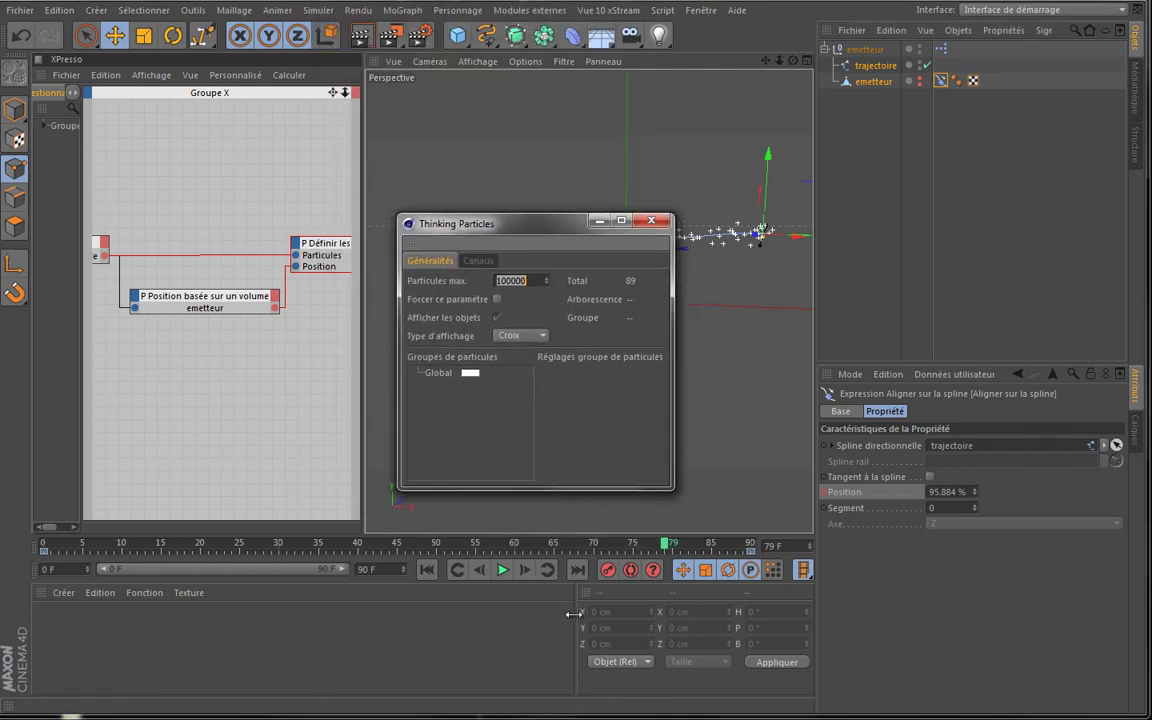
{"action": "left_click", "coordinate": [411, 246]}
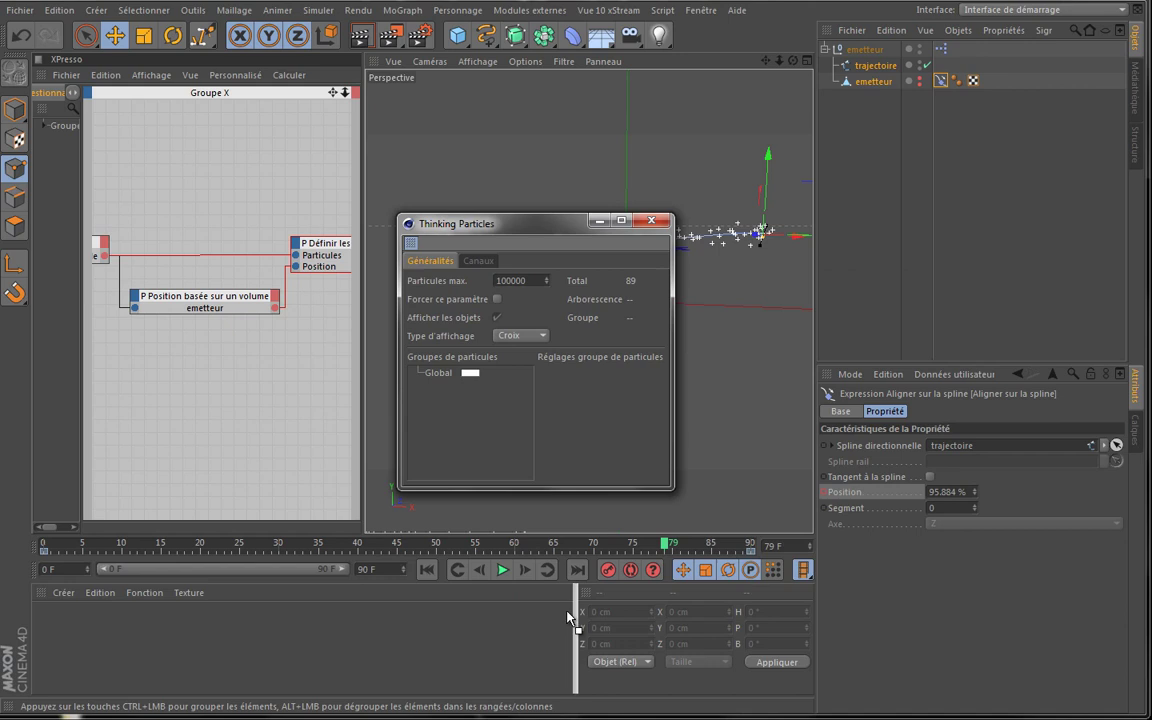
{"action": "left_click_drag", "start_coordinate": [569, 617], "coordinate": [568, 618]}
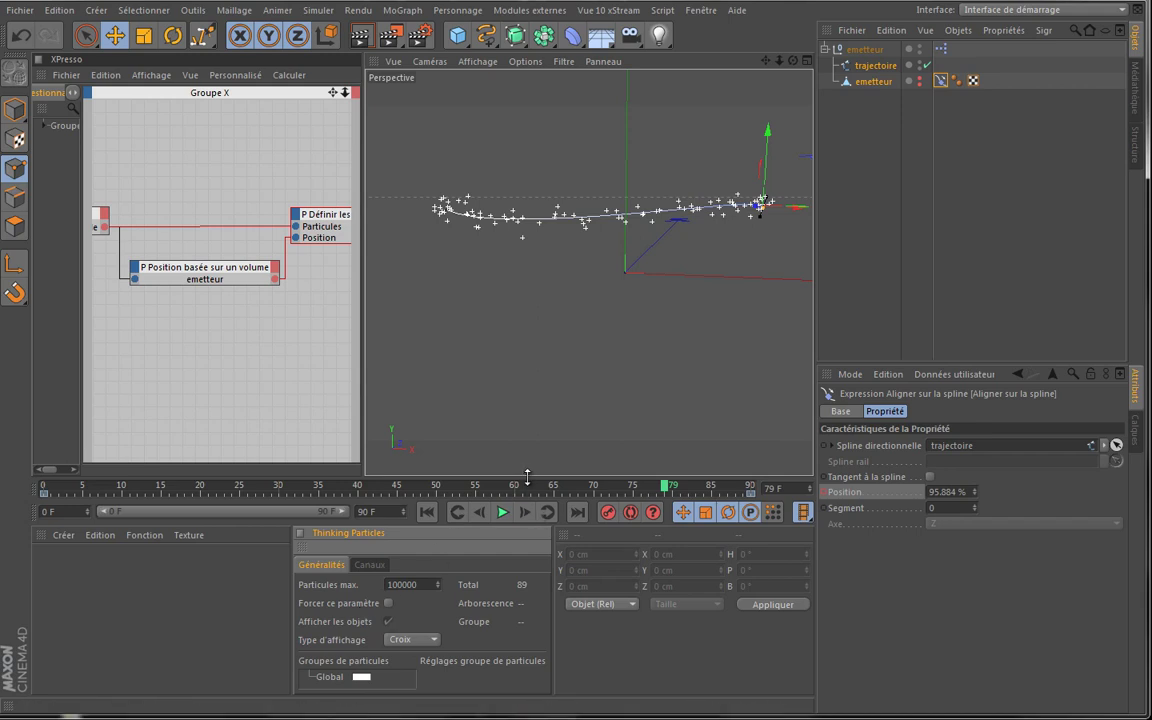
{"action": "left_click_drag", "start_coordinate": [526, 472], "coordinate": [528, 408]}
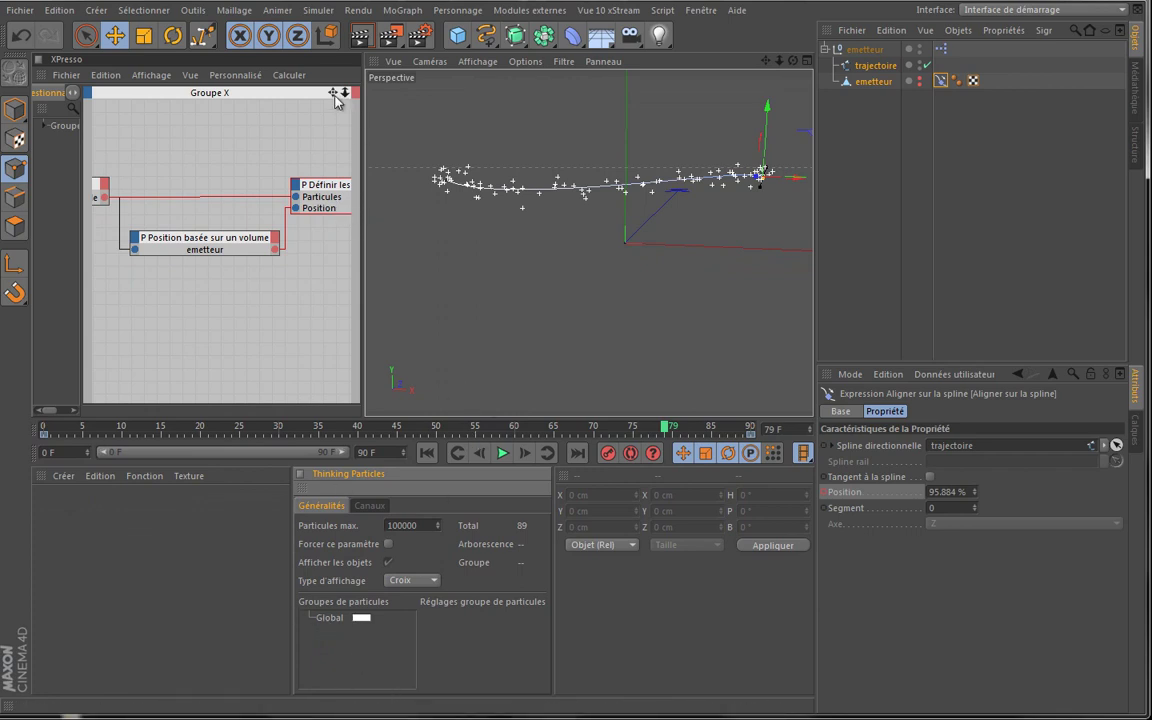
{"action": "left_click_drag", "start_coordinate": [332, 92], "coordinate": [362, 341]}
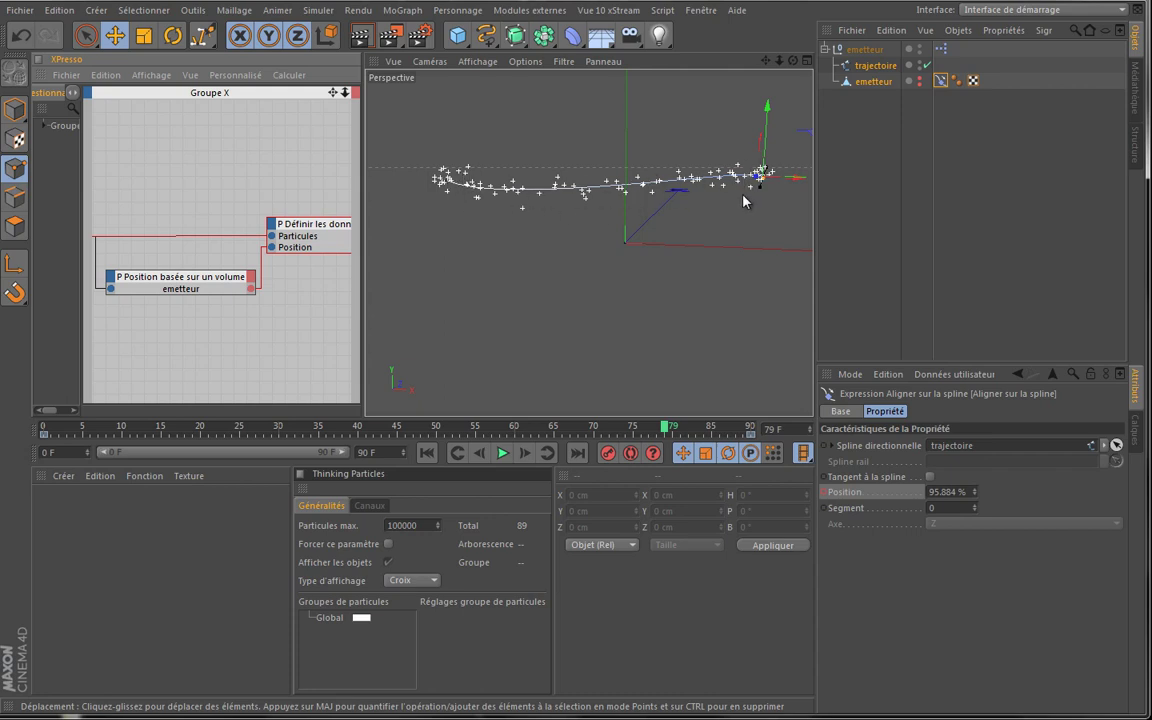
Try the Puces and Tirets display types on the particles, and return to Croix
{"action": "left_click", "coordinate": [424, 582]}
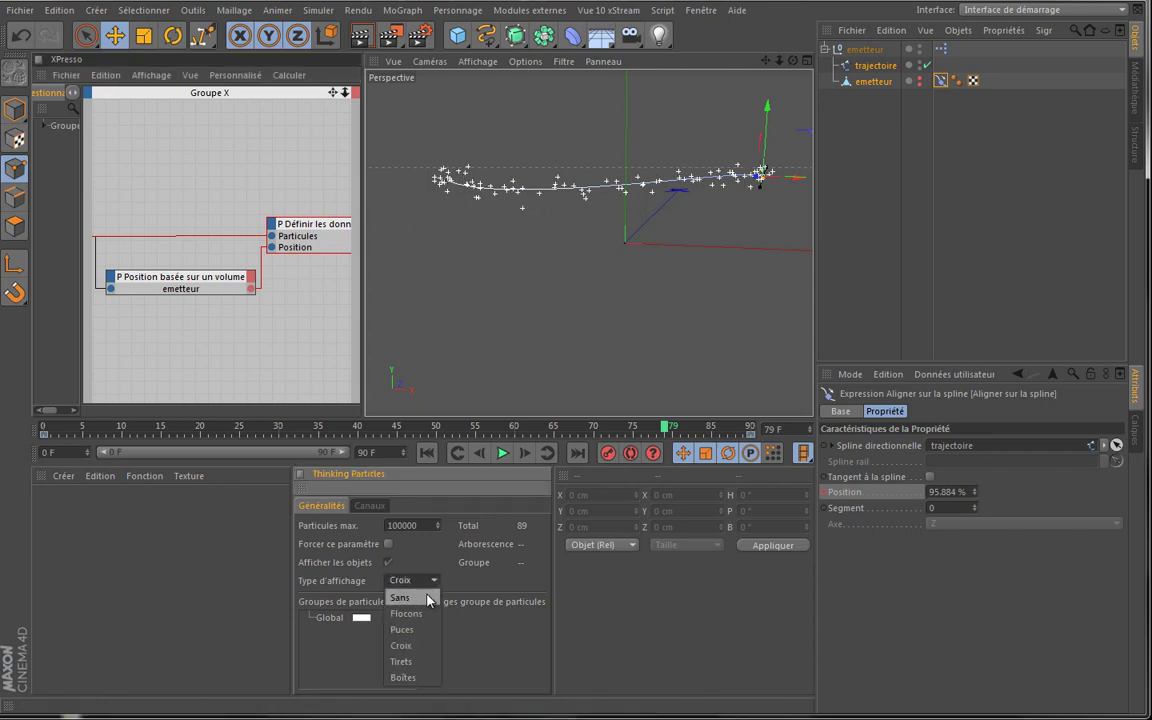
{"action": "left_click", "coordinate": [431, 631]}
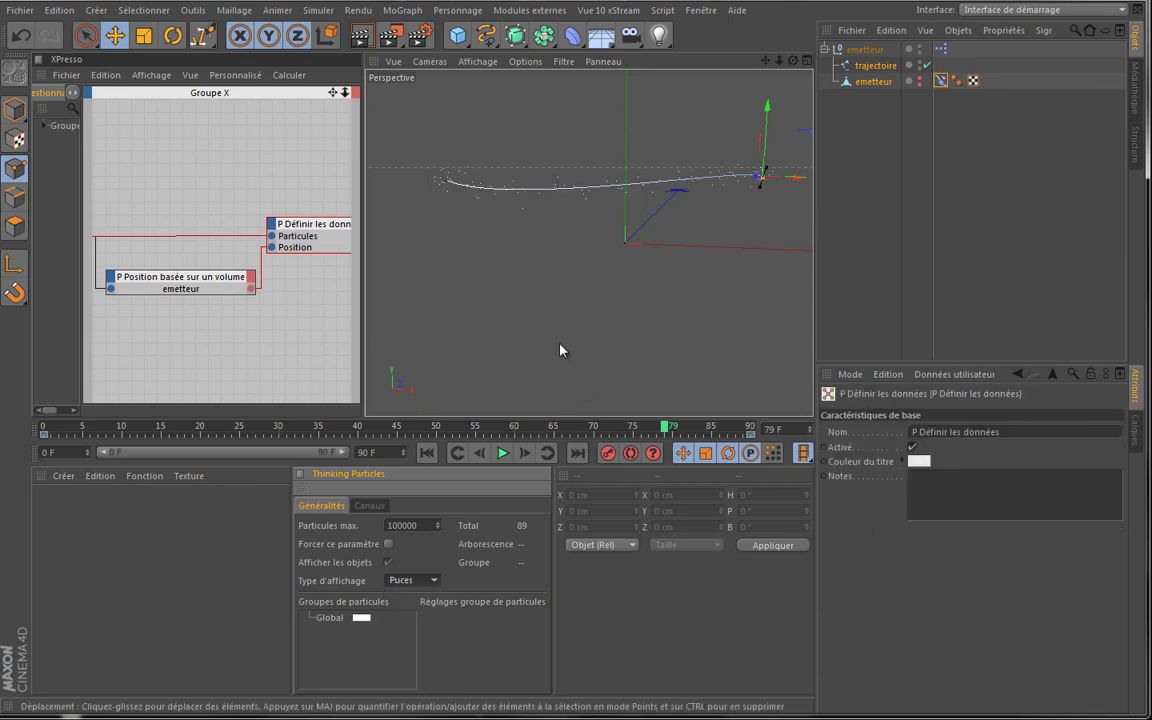
{"action": "left_click", "coordinate": [413, 581]}
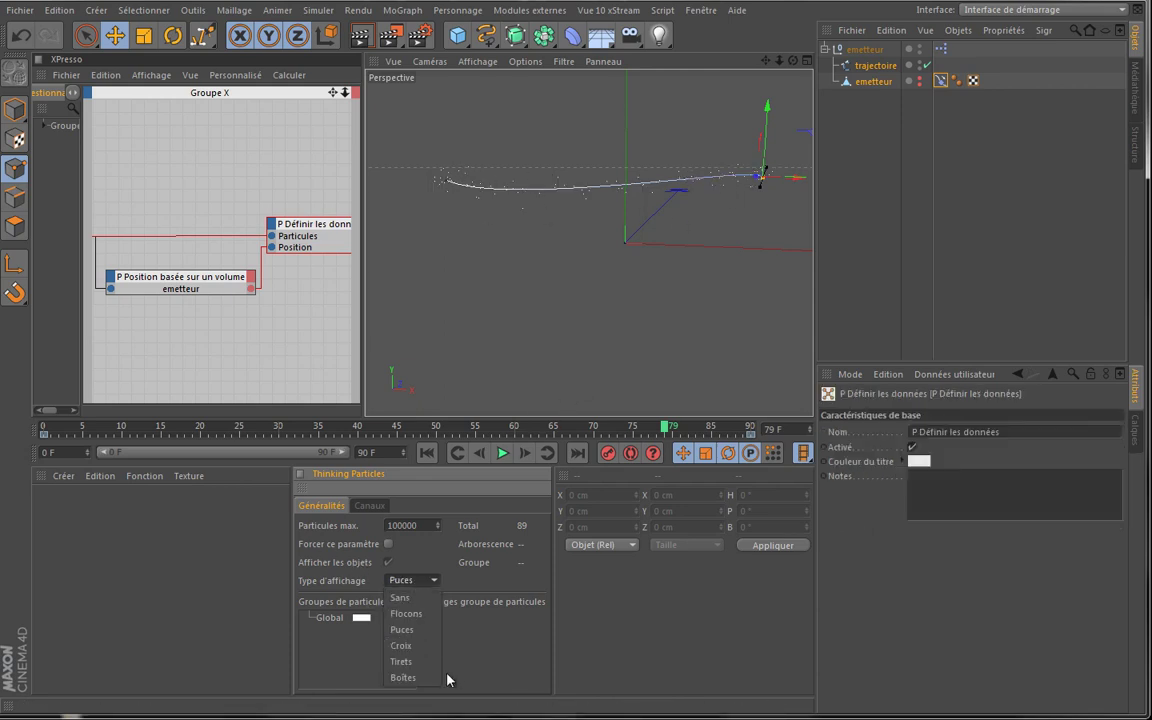
{"action": "left_click", "coordinate": [437, 662]}
{"action": "left_click", "coordinate": [400, 581]}
{"action": "left_click", "coordinate": [424, 645]}
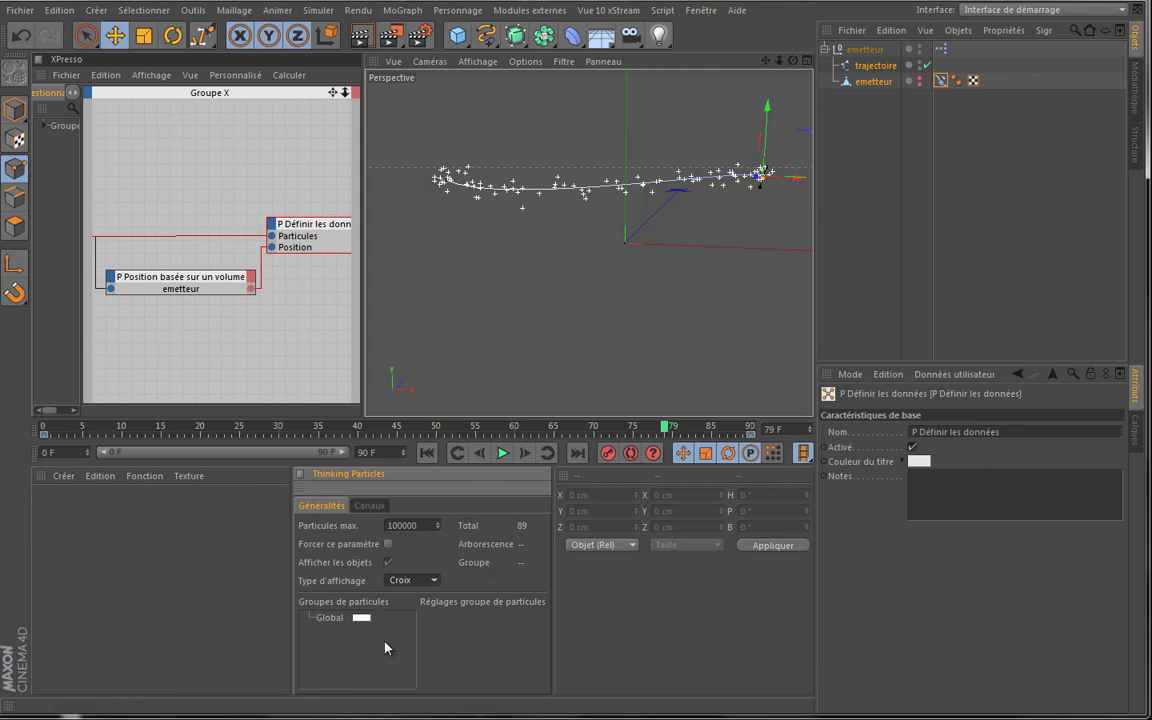
Set the Global particle group's color to green (RGB 0, 255, 0), play the animation, and return to frame 0
{"action": "left_click", "coordinate": [361, 617]}
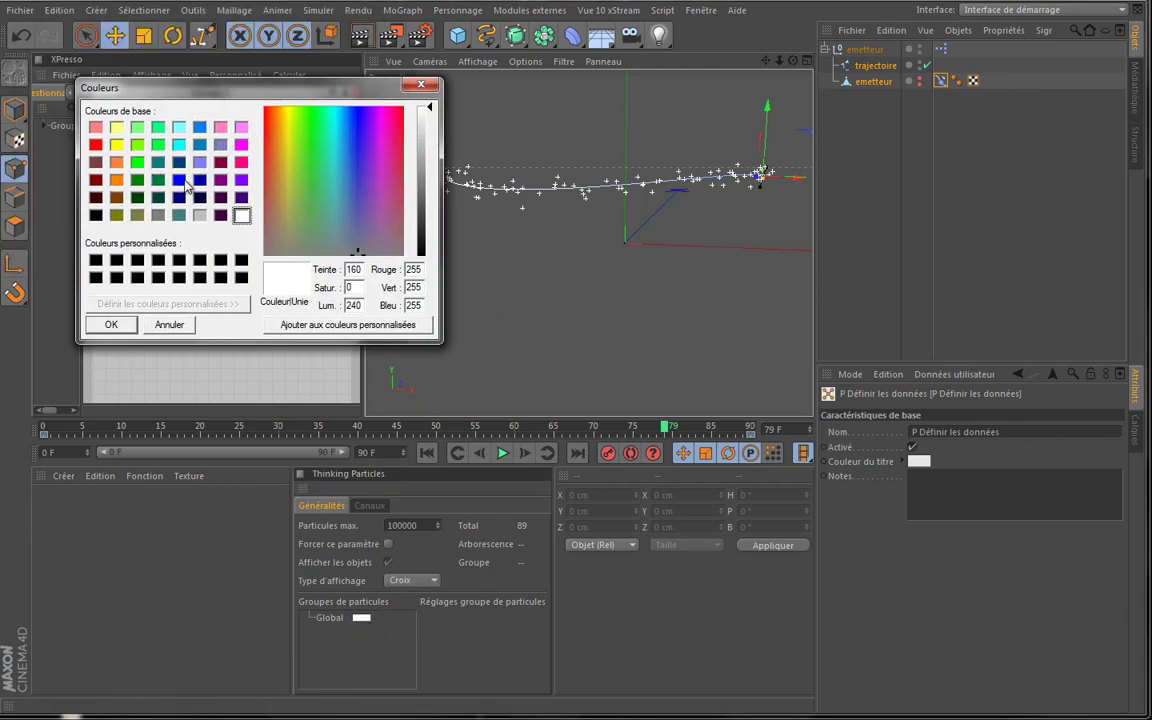
{"action": "left_click", "coordinate": [137, 162]}
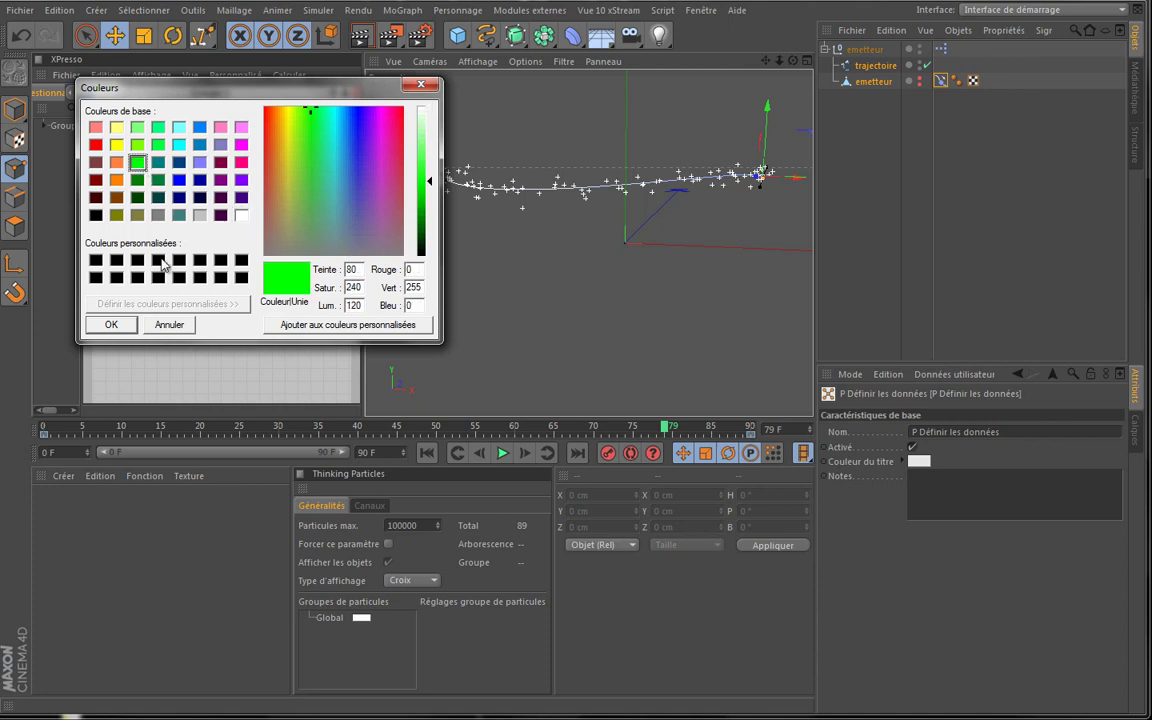
{"action": "left_click", "coordinate": [111, 324]}
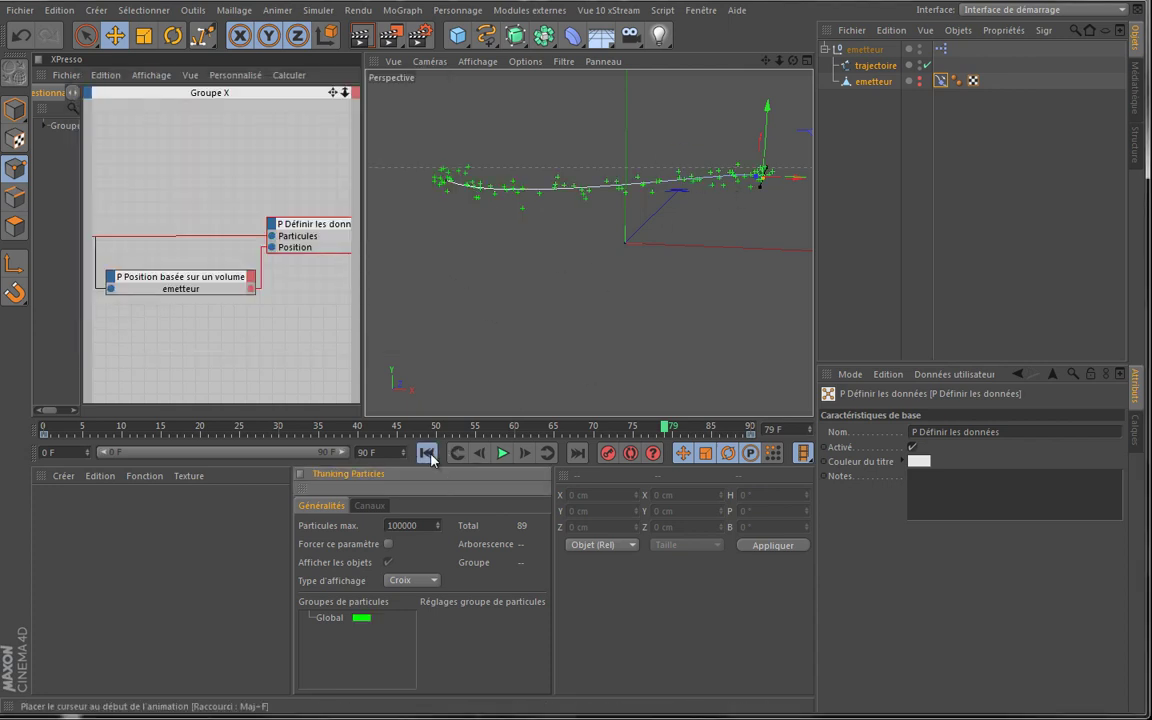
{"action": "left_click", "coordinate": [503, 453]}
{"action": "left_click", "coordinate": [503, 453]}
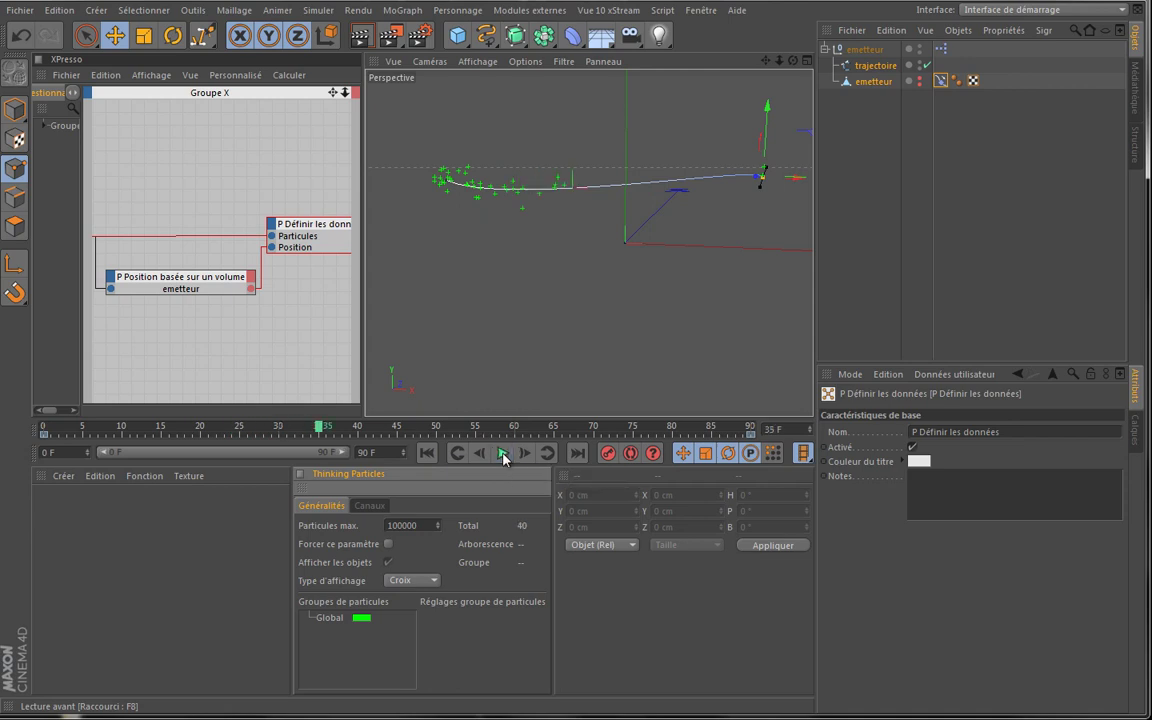
{"action": "left_click", "coordinate": [424, 453]}
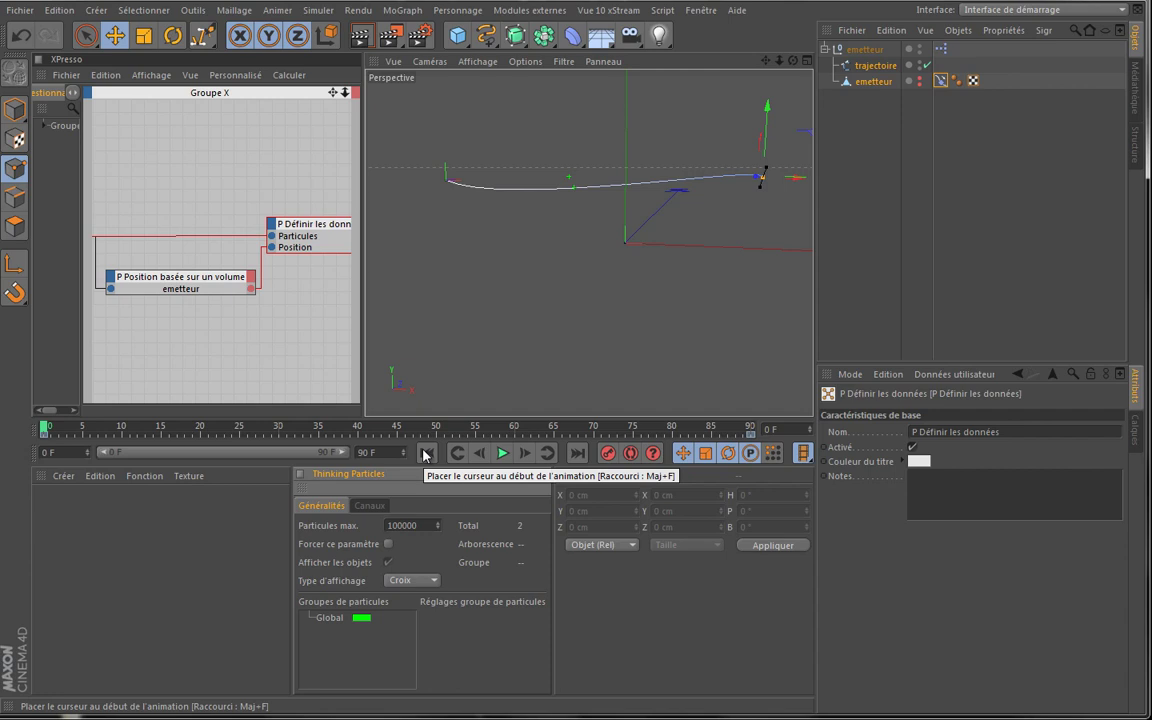
Switch to the TP.c4d scene, play its animation to view the colored particle groups, and return to the Sans titre 3 scene
{"action": "left_click", "coordinate": [703, 11]}
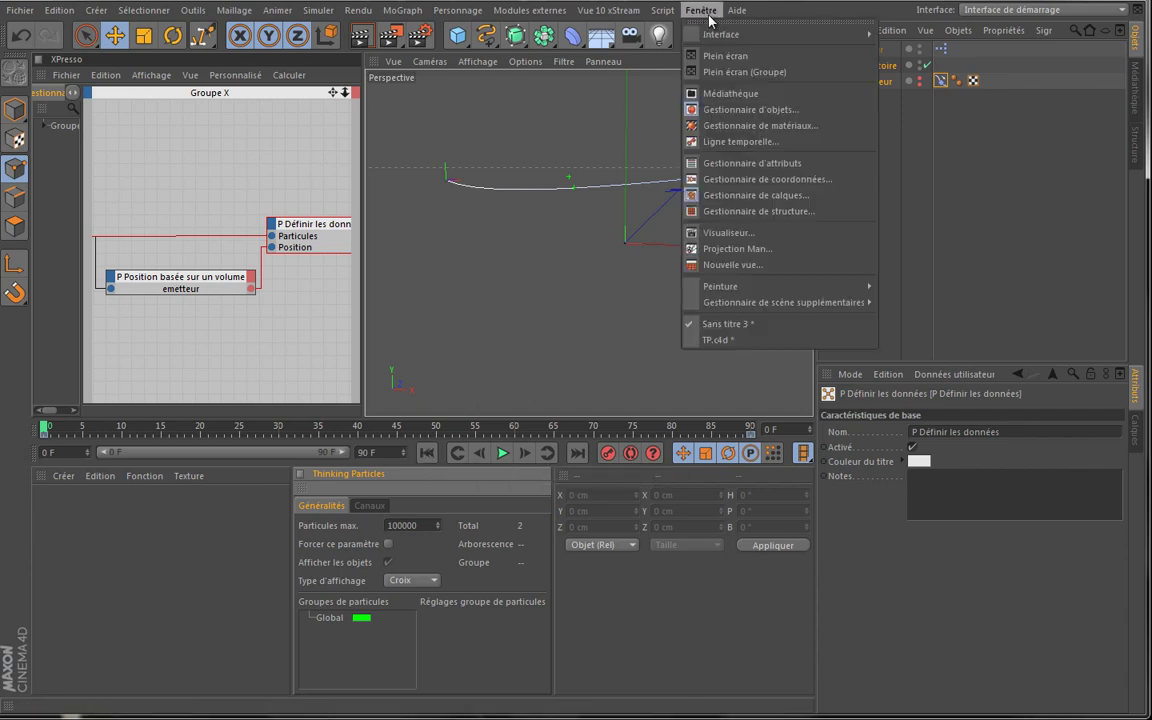
{"action": "left_click", "coordinate": [716, 340]}
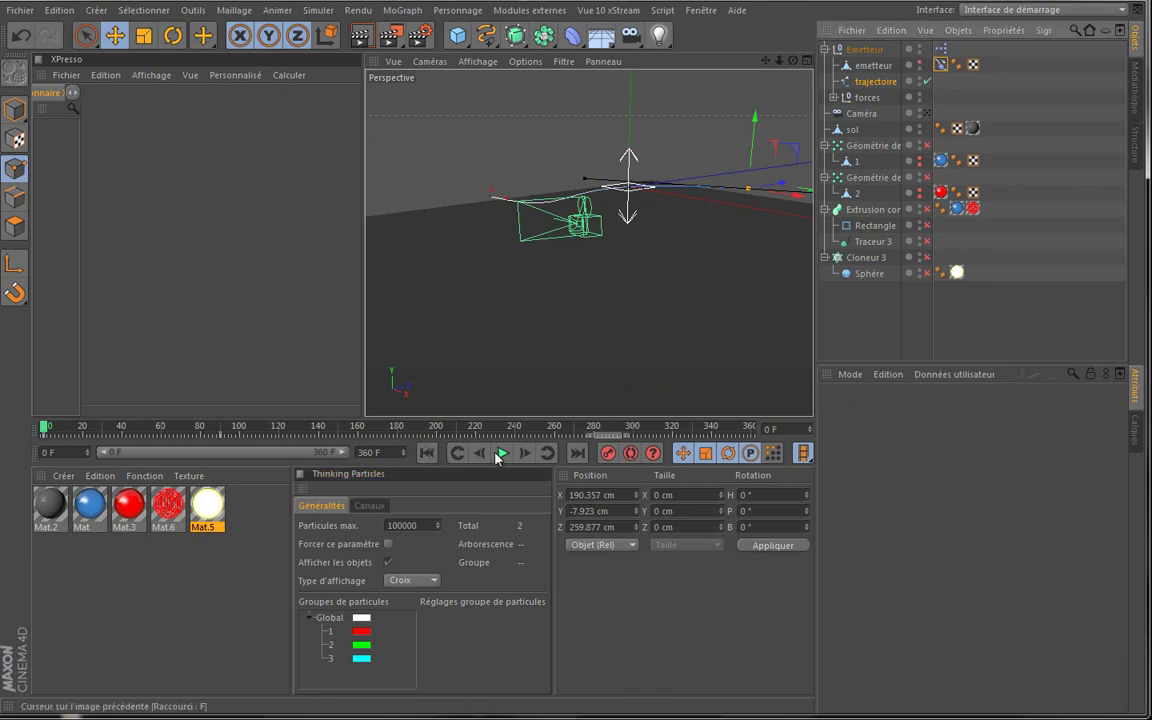
{"action": "left_click", "coordinate": [501, 454]}
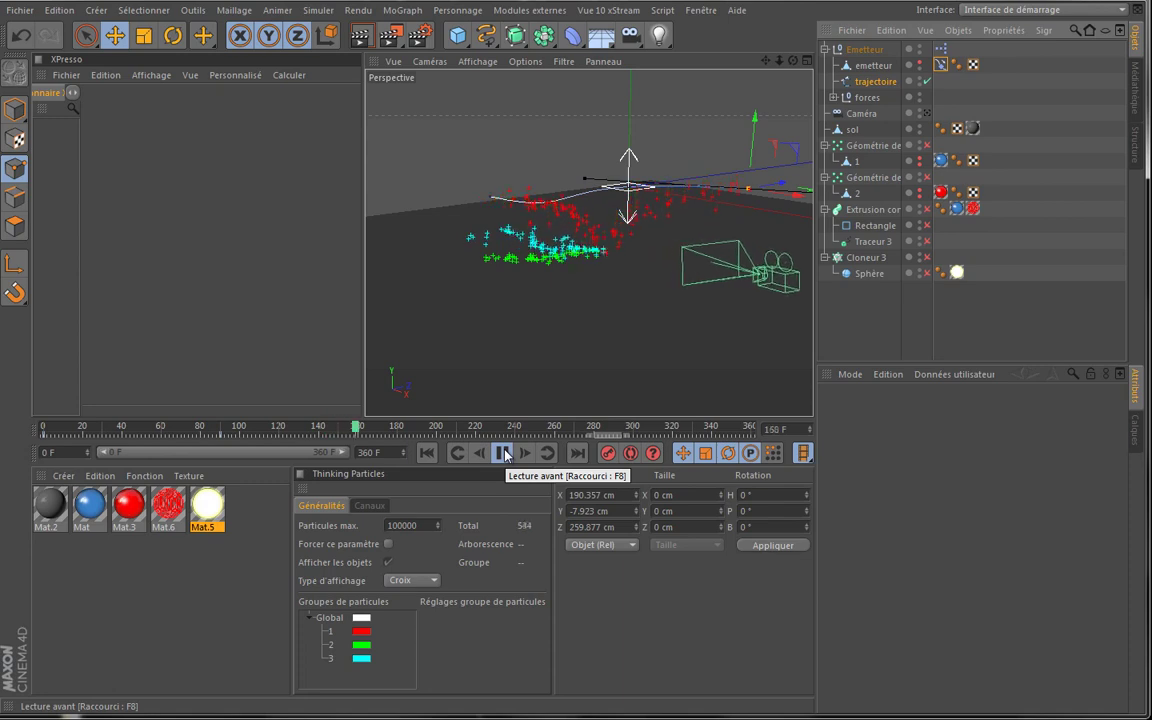
{"action": "left_click", "coordinate": [503, 454]}
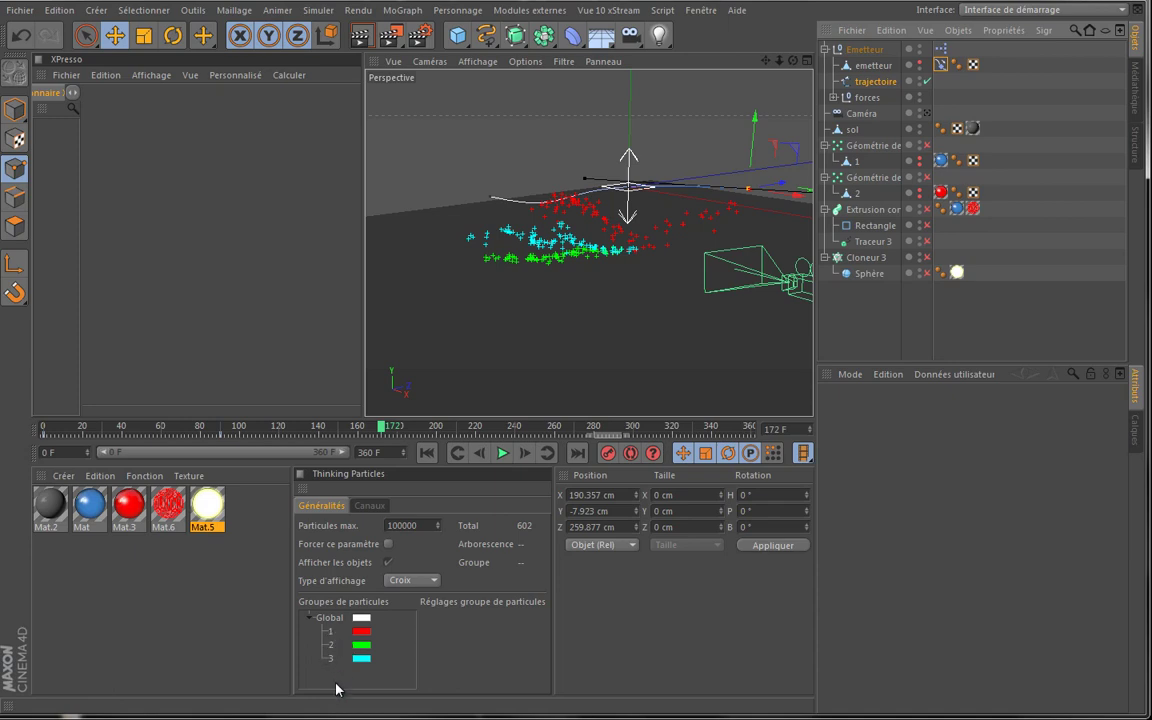
{"action": "left_click", "coordinate": [700, 10]}
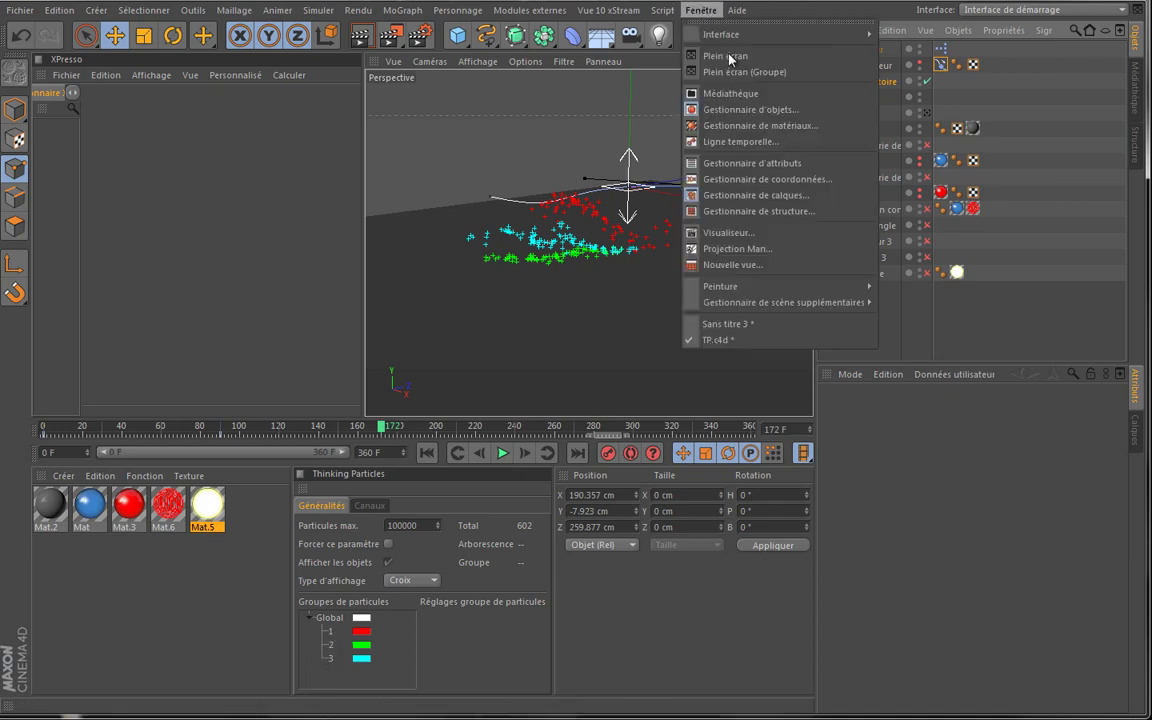
{"action": "left_click", "coordinate": [750, 326]}
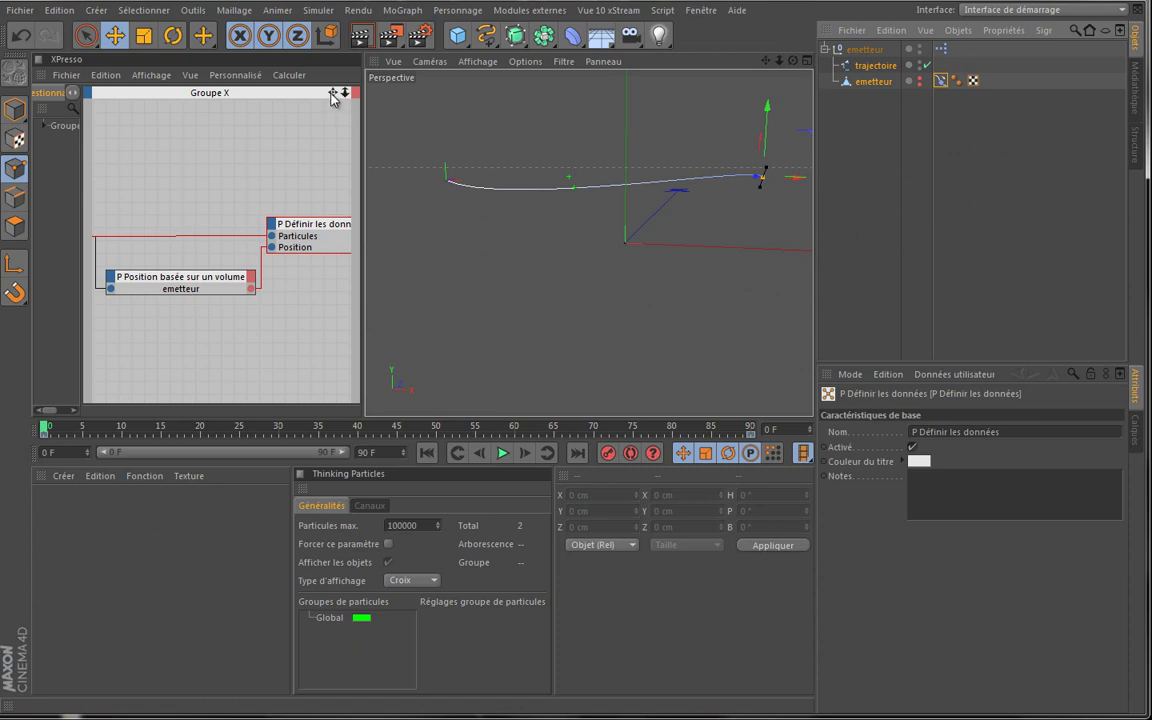
Add a Thinking Particles P Groupe node above the others in the XPresso graph and connect P Naissance's Naissance de particule output to its input
{"action": "left_click_drag", "start_coordinate": [333, 97], "coordinate": [325, 298]}
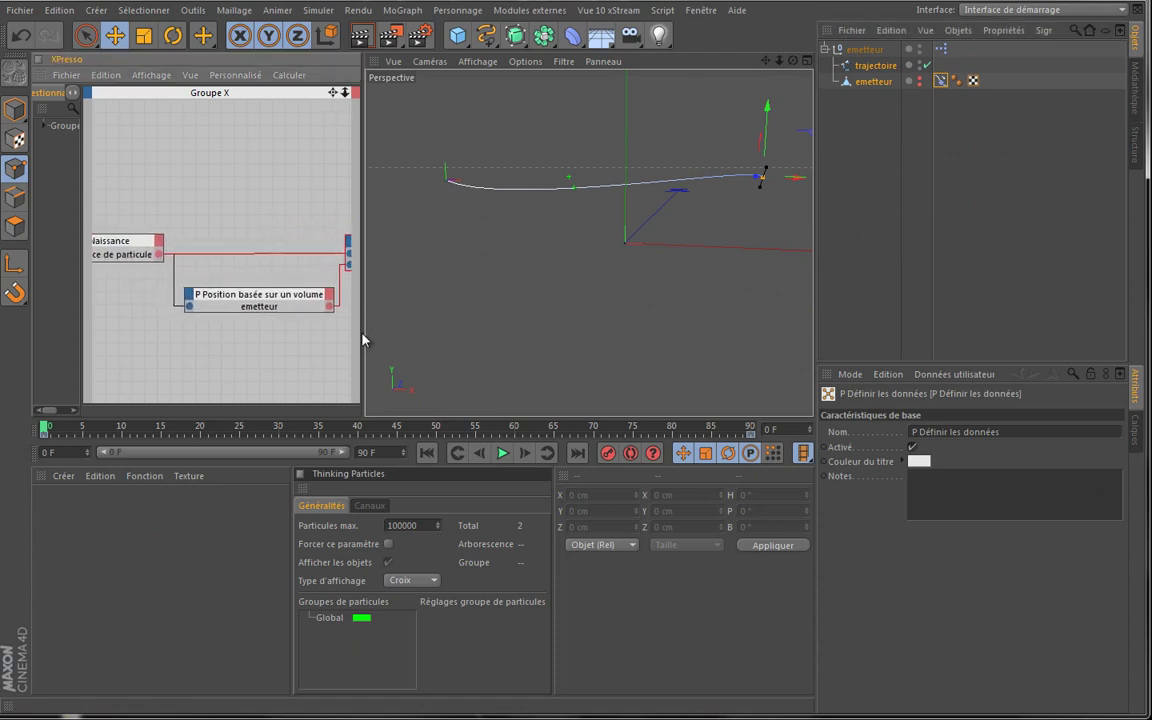
{"action": "left_click", "coordinate": [135, 242]}
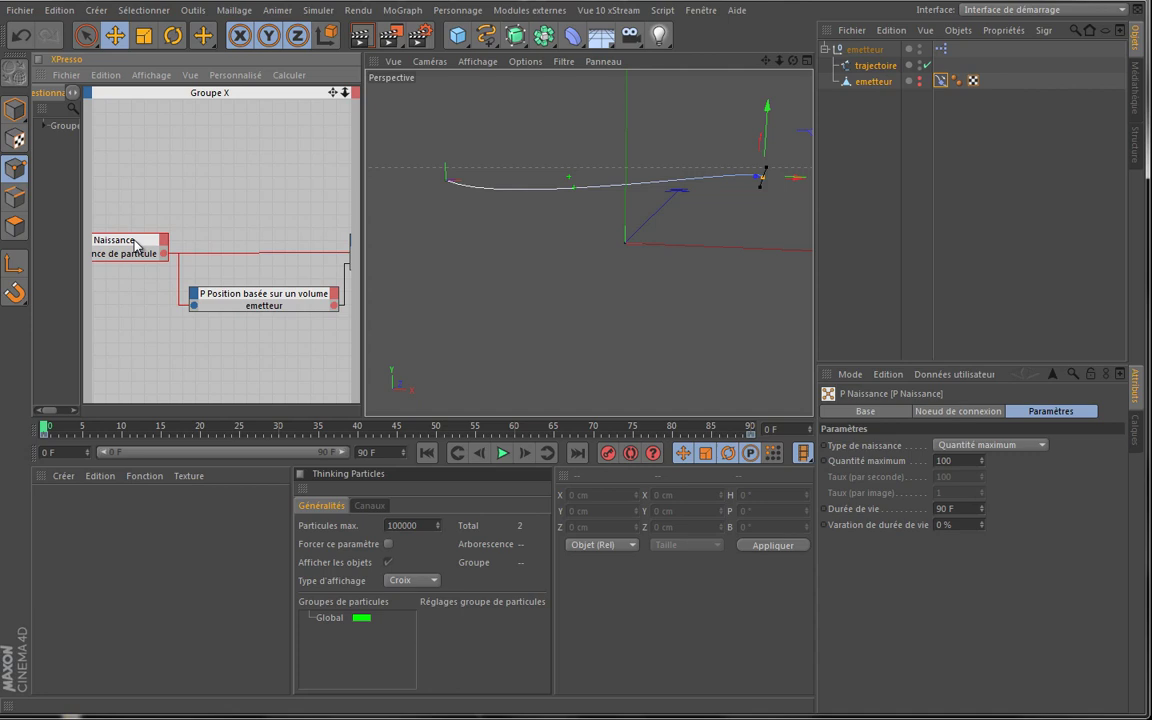
{"action": "right_click", "coordinate": [198, 158]}
{"action": "mouse_move", "coordinate": [281, 172]}
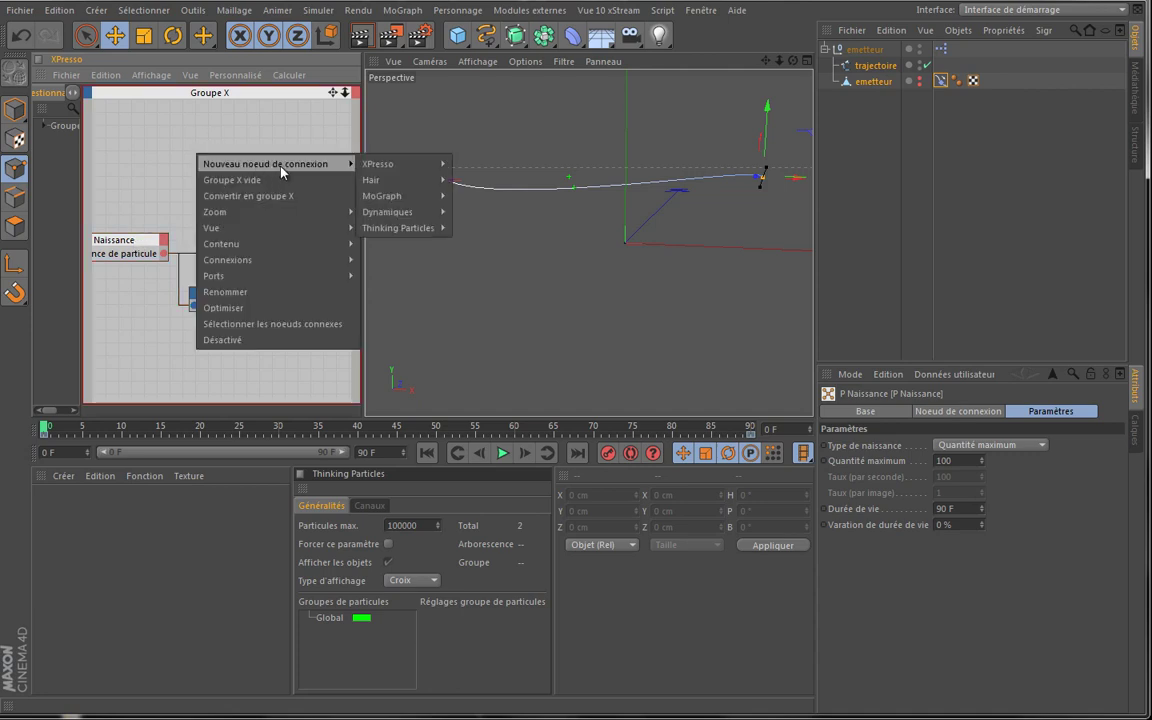
{"action": "mouse_move", "coordinate": [400, 227]}
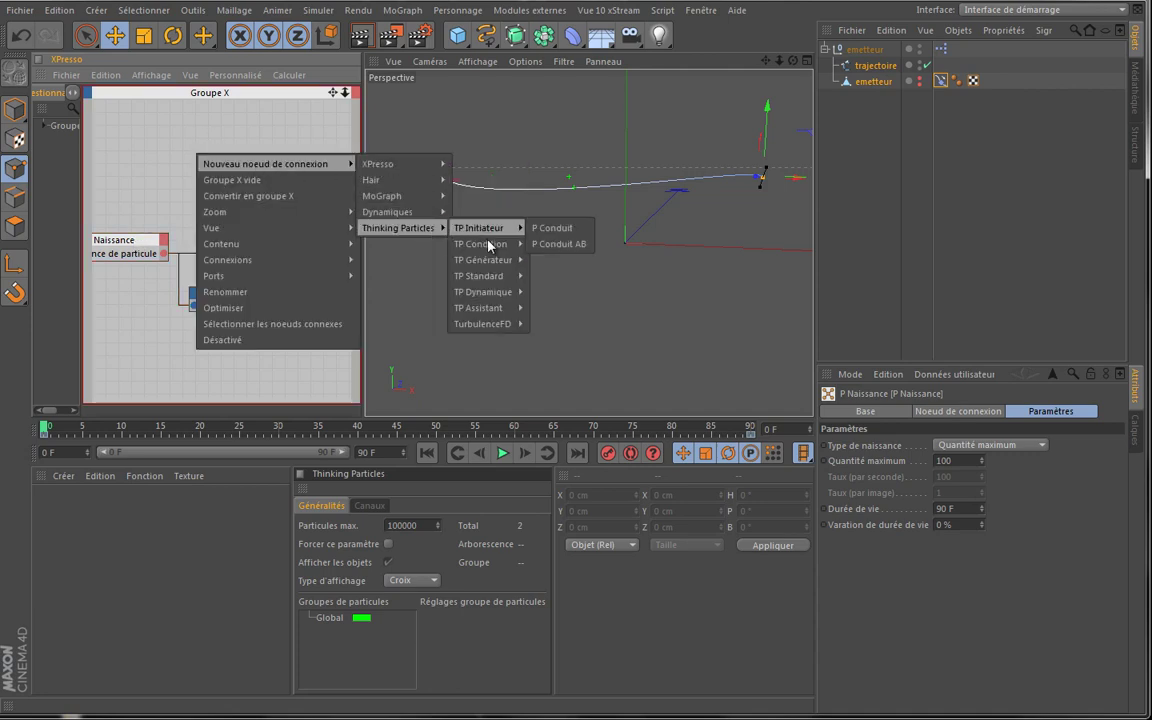
{"action": "mouse_move", "coordinate": [485, 276]}
{"action": "left_click", "coordinate": [566, 360]}
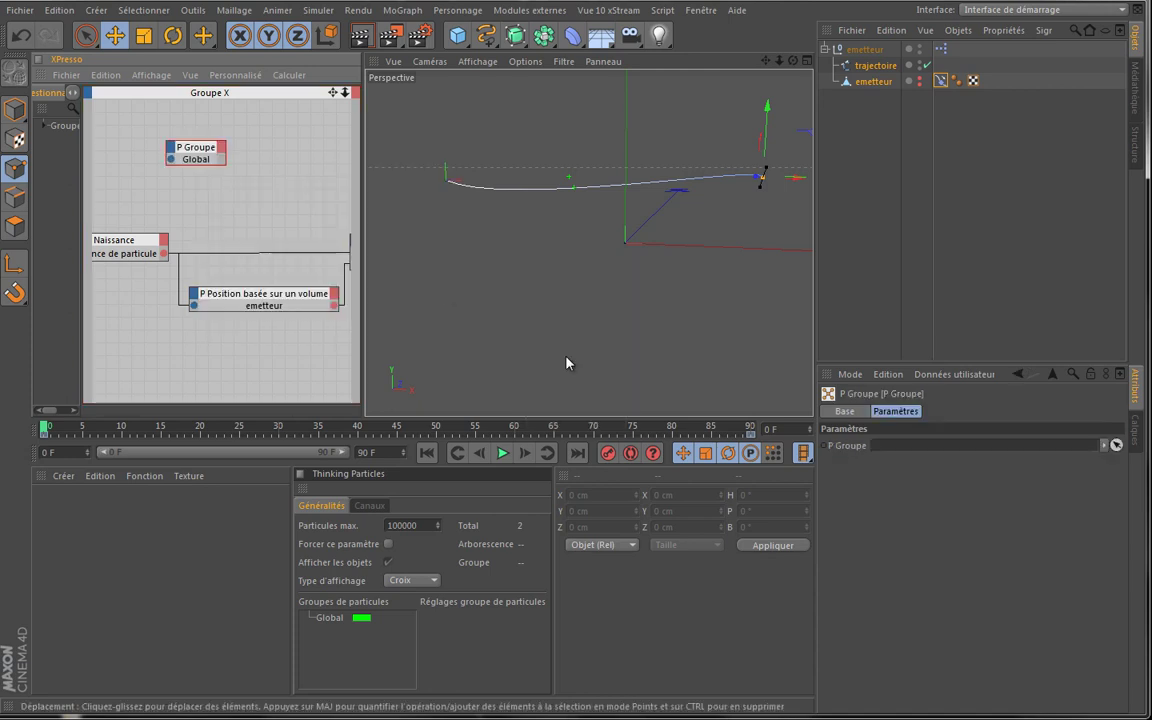
{"action": "left_click_drag", "start_coordinate": [194, 163], "coordinate": [241, 192]}
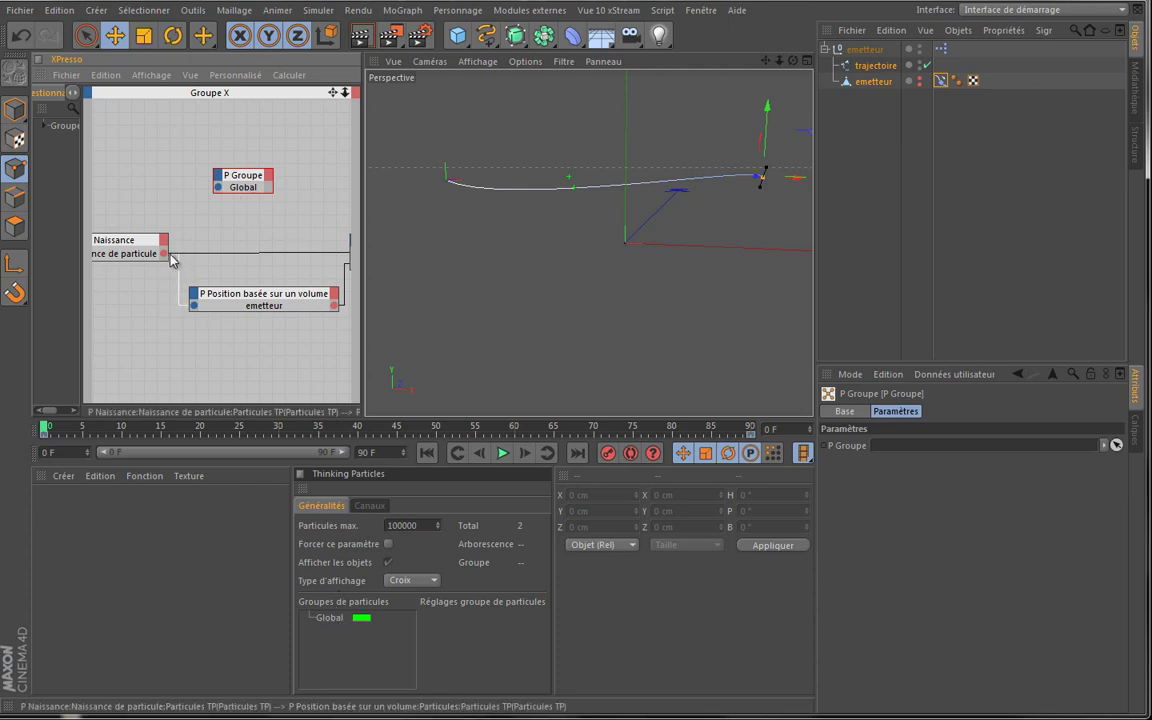
{"action": "left_click_drag", "start_coordinate": [164, 253], "coordinate": [219, 189]}
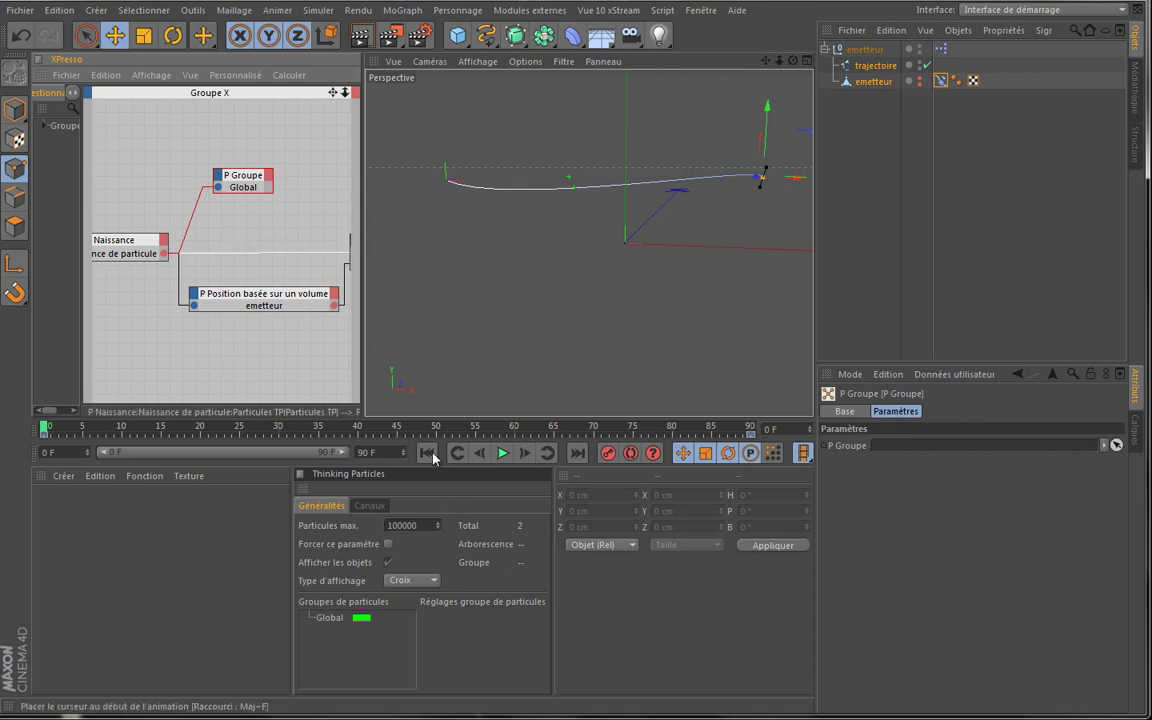
Play the animation to check the particles with the P Groupe node connected, and return to frame 0
{"action": "left_click", "coordinate": [503, 453]}
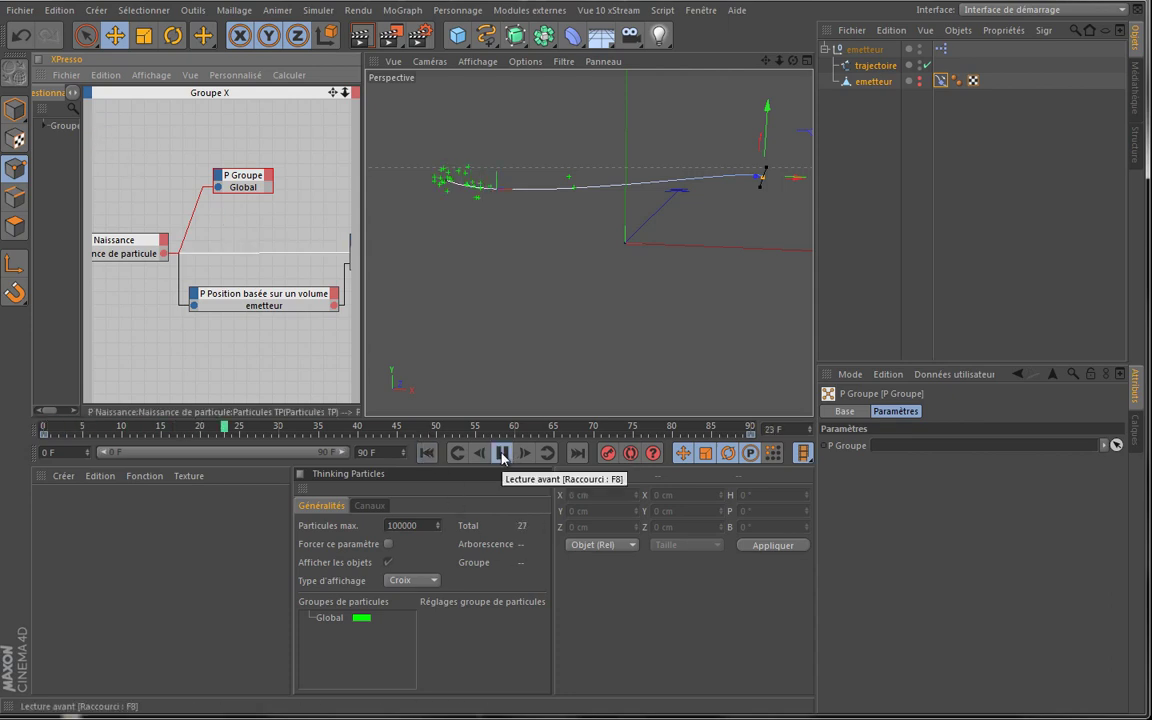
{"action": "left_click", "coordinate": [503, 453]}
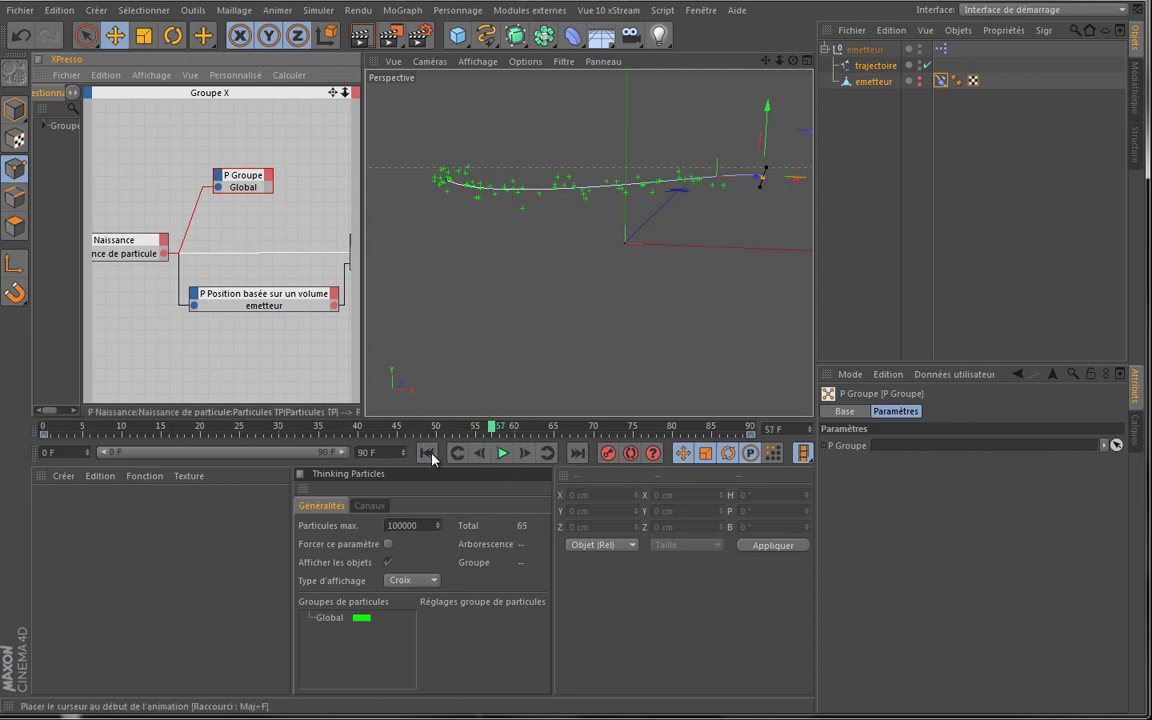
{"action": "left_click", "coordinate": [428, 453]}
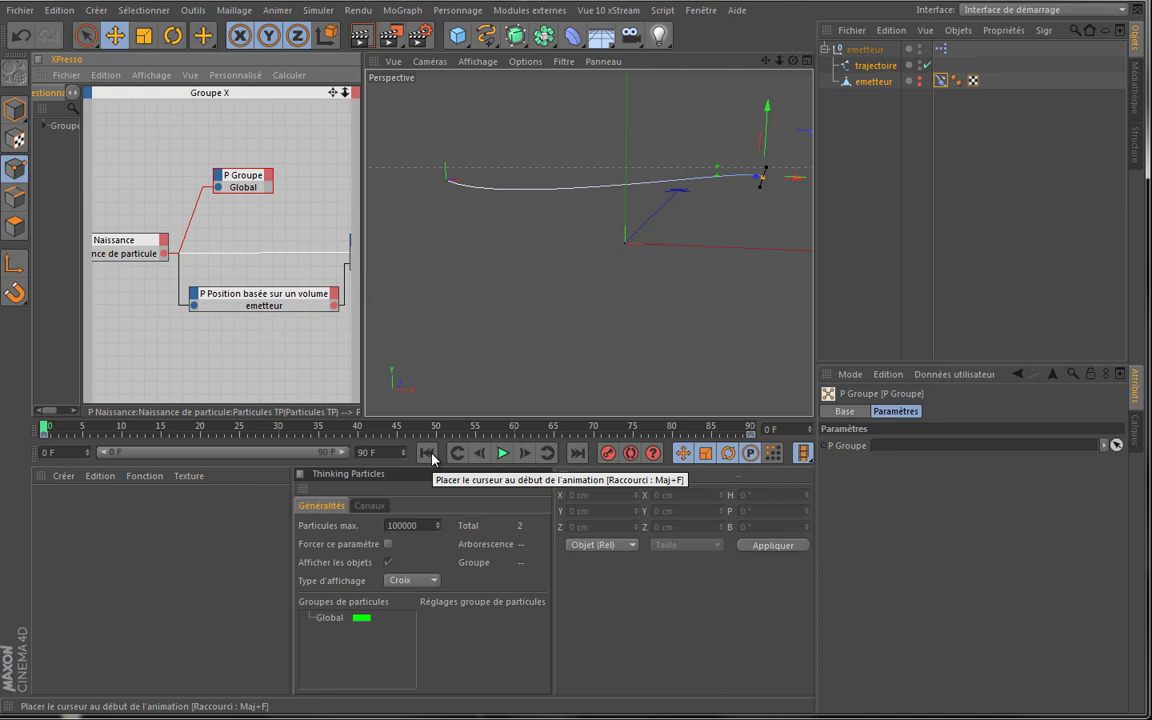
Set the Global particle group's color to white (RGB 255, 255, 255)
{"action": "left_click", "coordinate": [332, 619]}
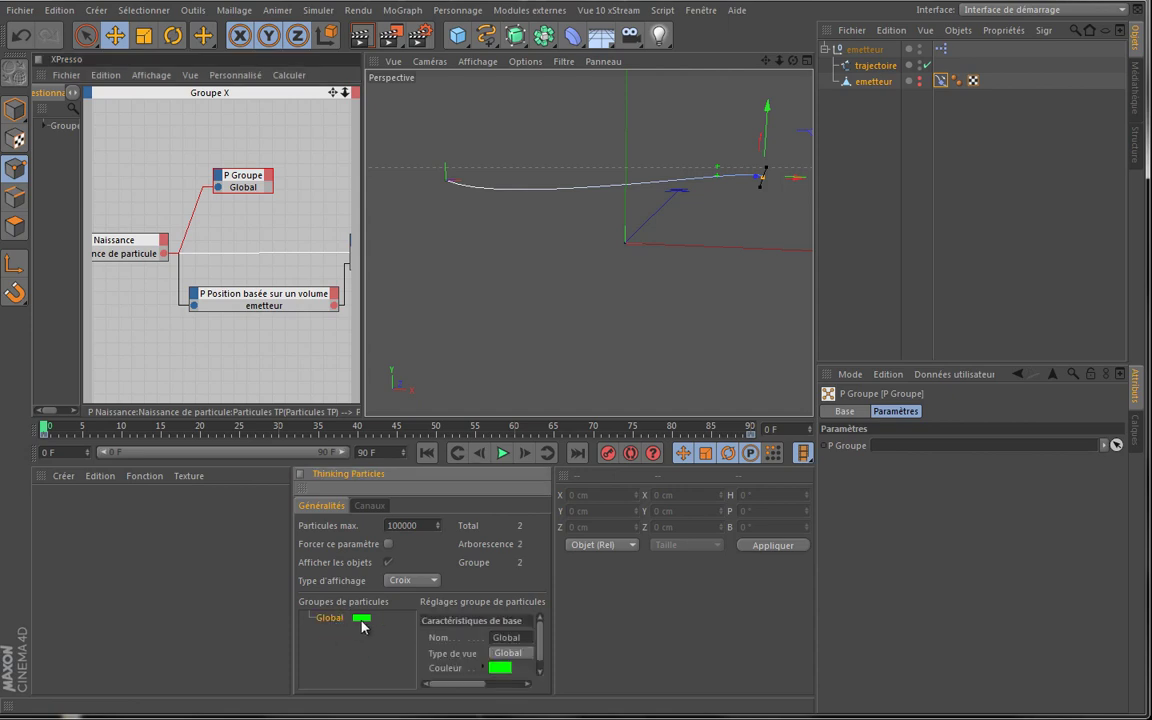
{"action": "left_click", "coordinate": [361, 618]}
{"action": "left_click", "coordinate": [165, 136]}
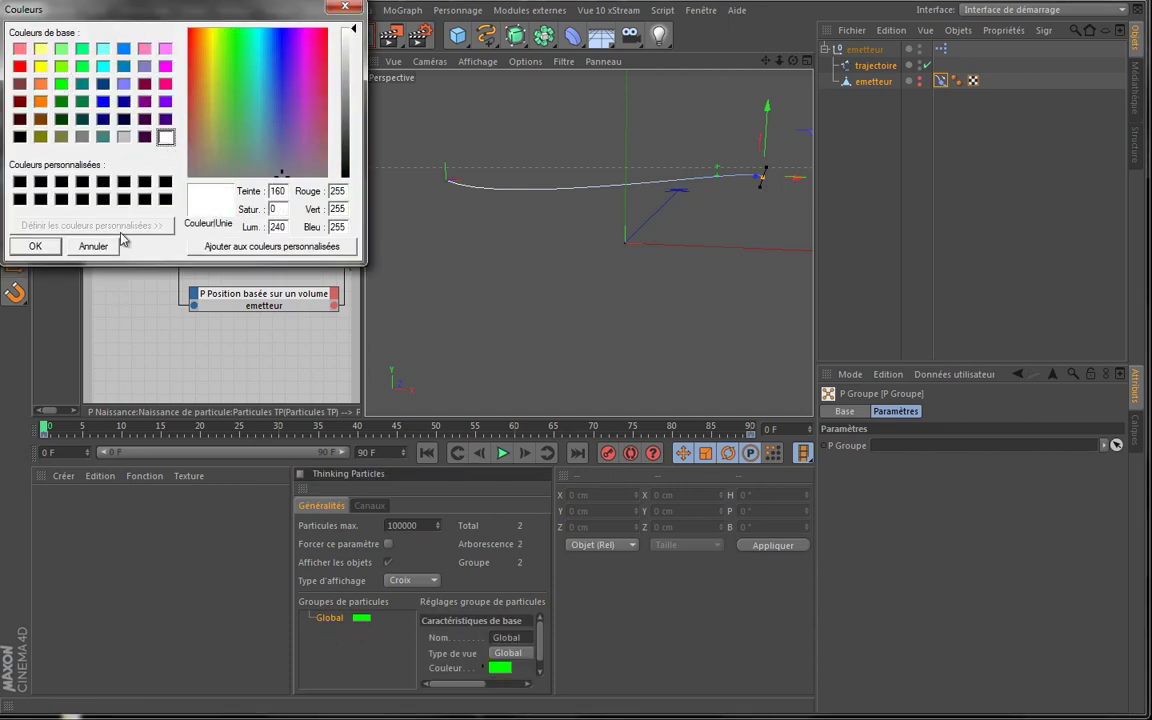
{"action": "left_click", "coordinate": [50, 246]}
{"action": "right_click", "coordinate": [332, 618]}
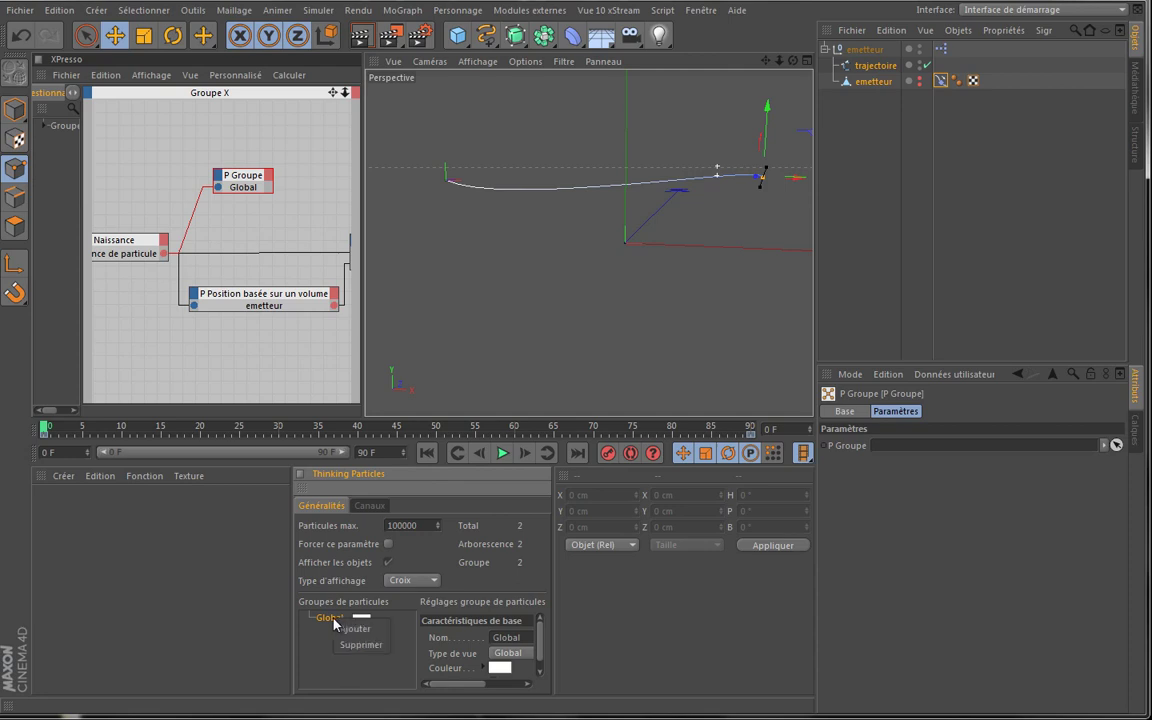
{"action": "left_click", "coordinate": [355, 629]}
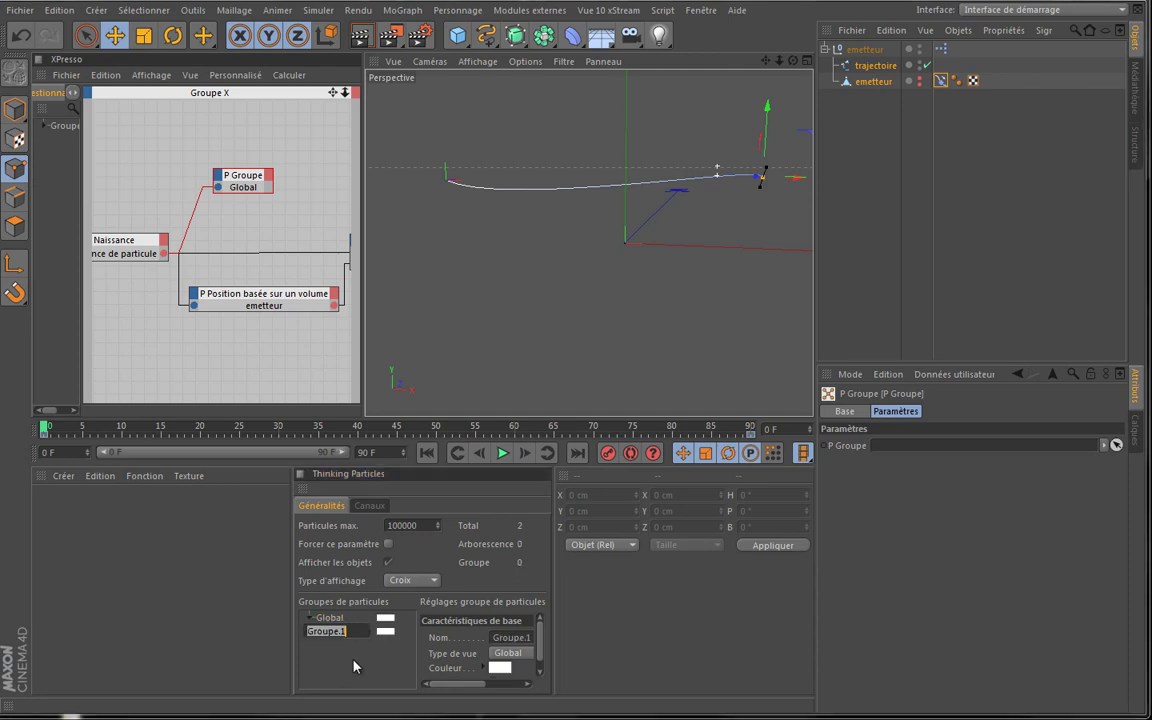
{"action": "right_click", "coordinate": [355, 630]}
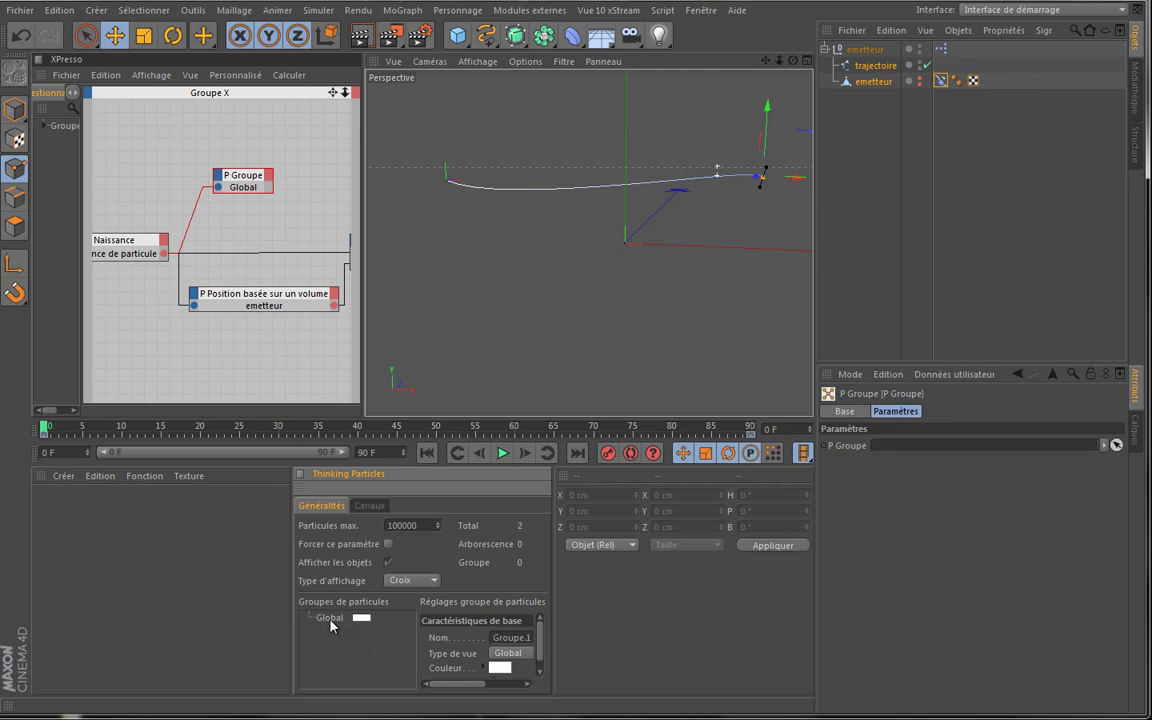
Add a particle group named 1 under Global and set its color to red (RGB 255, 0, 0)
{"action": "right_click", "coordinate": [333, 620]}
{"action": "left_click", "coordinate": [358, 631]}
{"action": "double_click", "coordinate": [363, 632]}
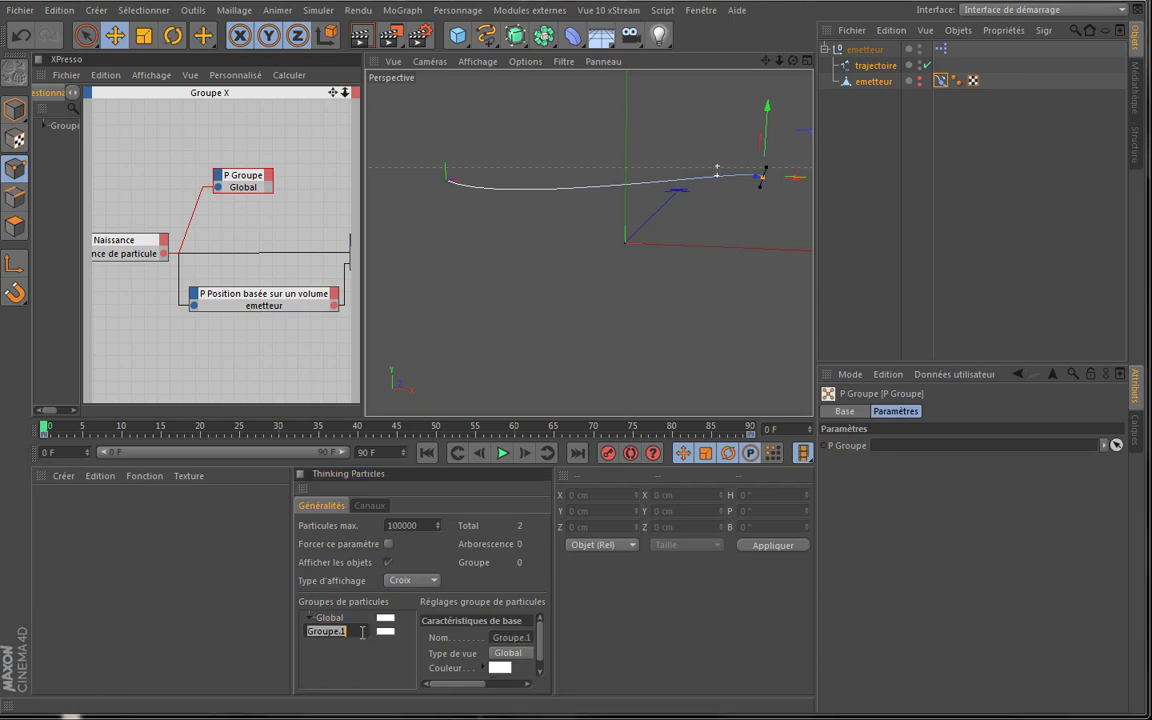
{"action": "key", "text": "BackSpace"}
{"action": "key", "text": "Return"}
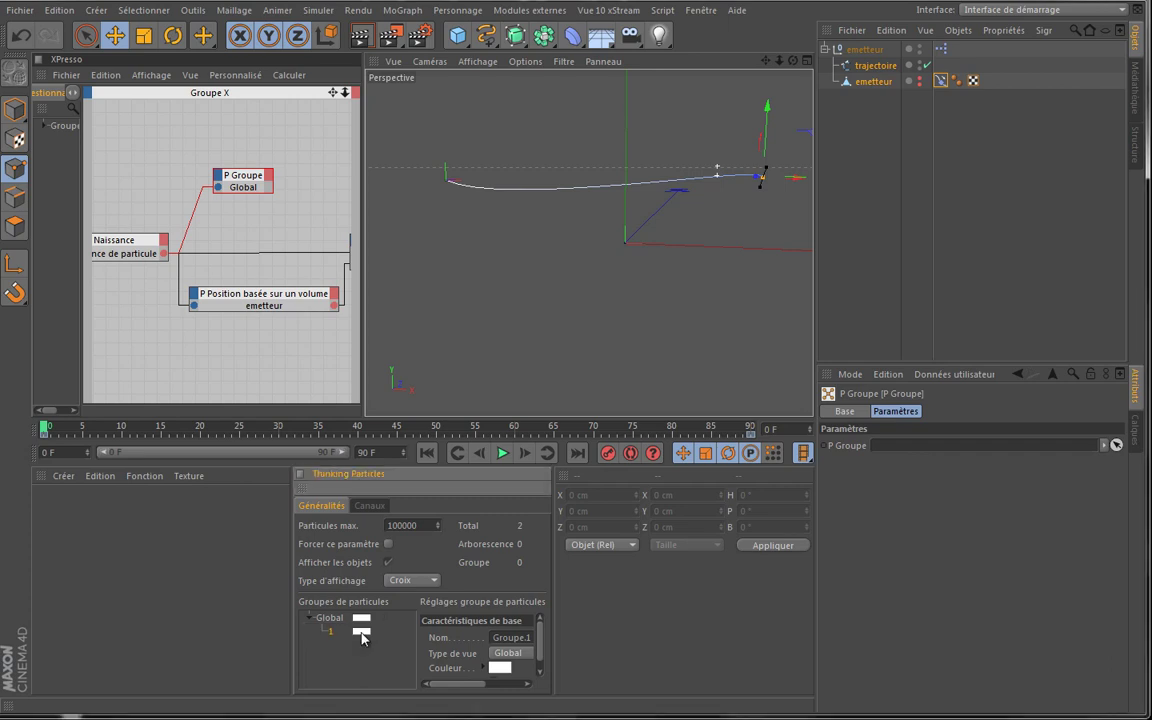
{"action": "left_click", "coordinate": [361, 632]}
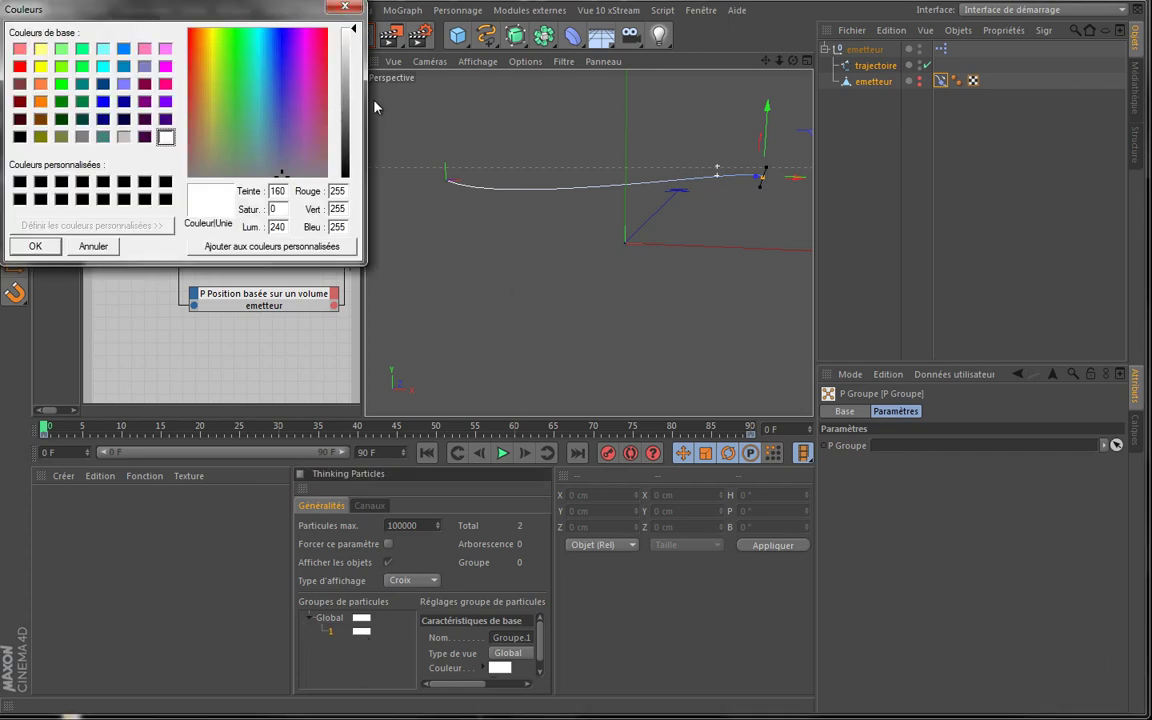
{"action": "left_click", "coordinate": [20, 67]}
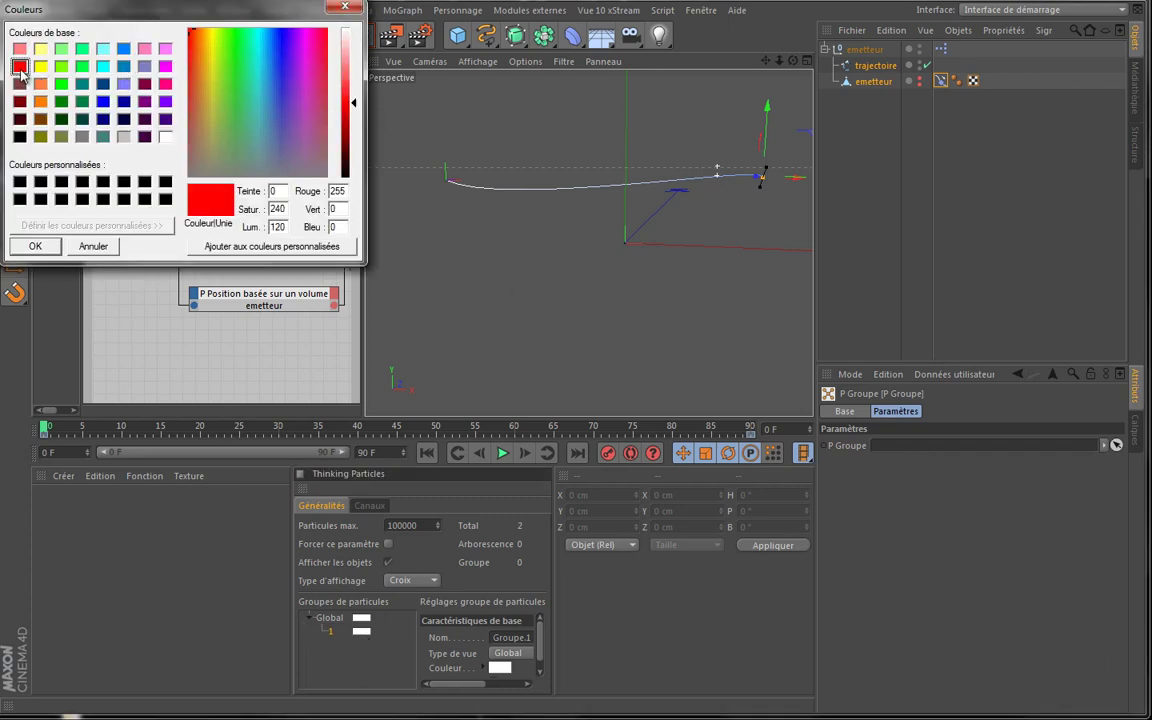
{"action": "left_click", "coordinate": [38, 246]}
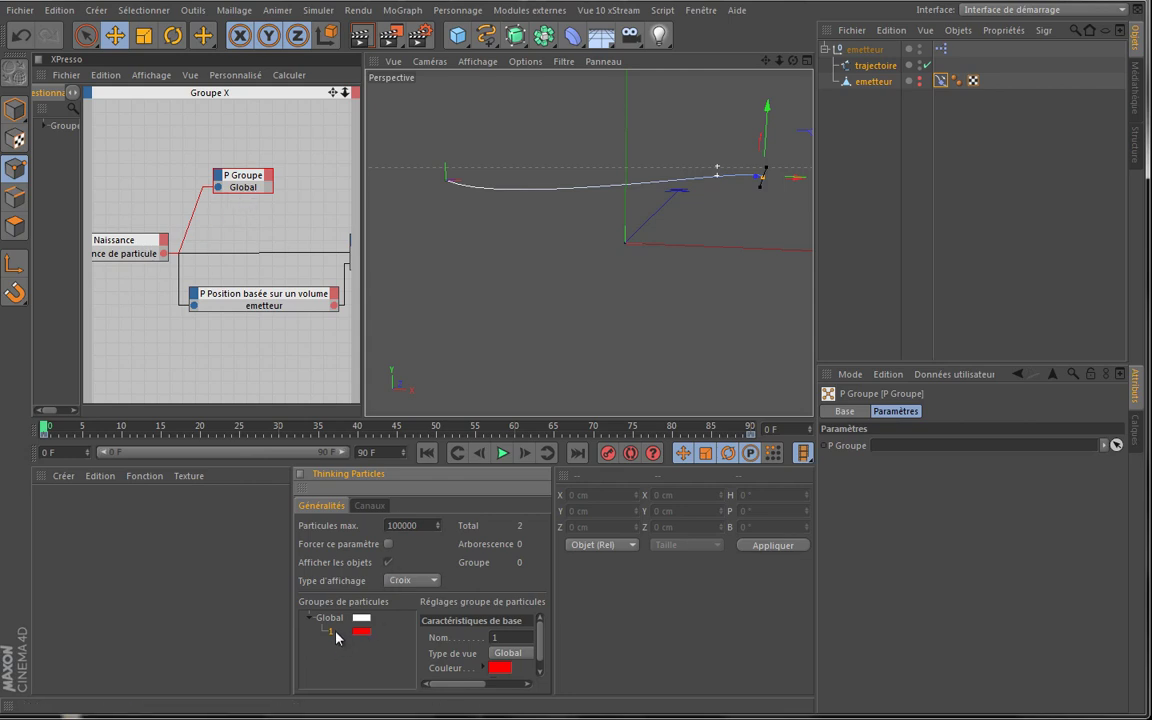
Assign particle group 1 to the P Groupe node, play the animation to check it, and return to frame 0
{"action": "left_click_drag", "start_coordinate": [332, 637], "coordinate": [244, 188]}
{"action": "left_click", "coordinate": [251, 180]}
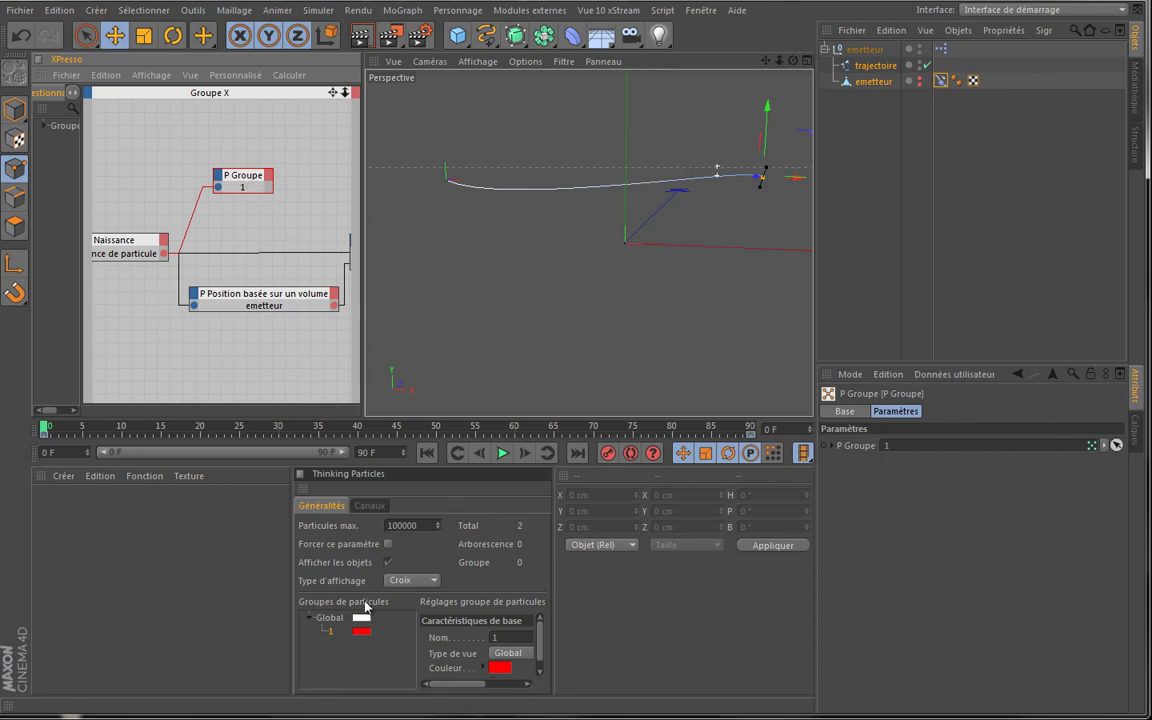
{"action": "left_click_drag", "start_coordinate": [330, 631], "coordinate": [928, 450]}
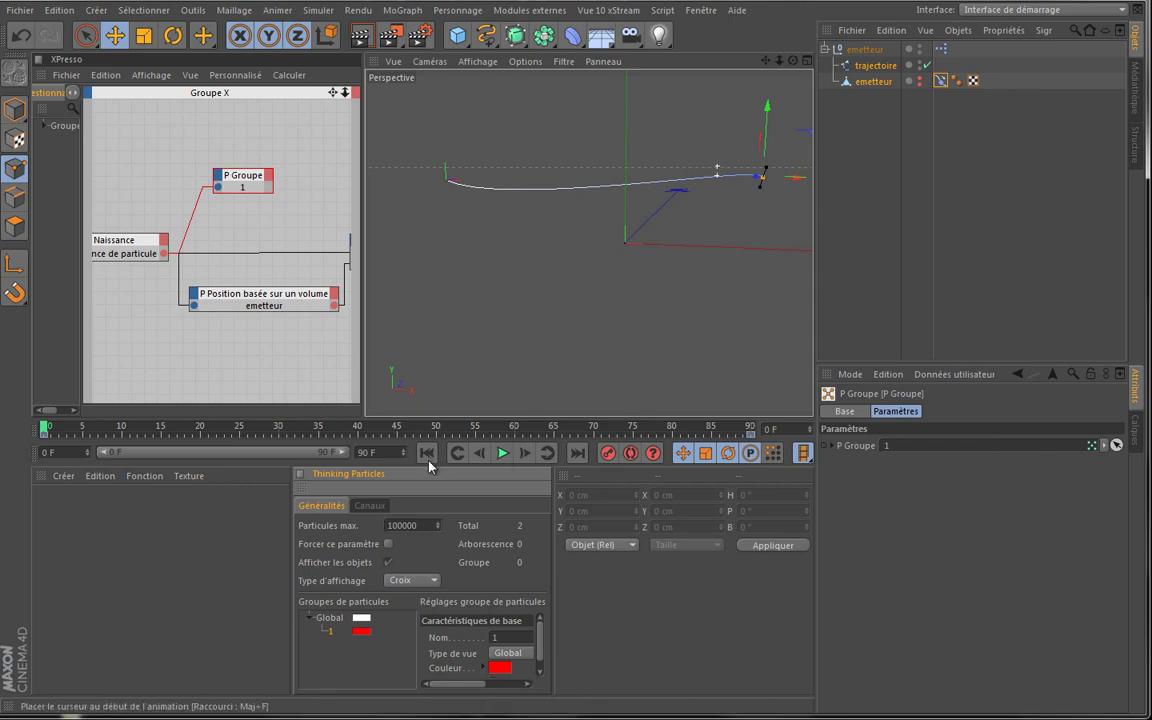
{"action": "left_click", "coordinate": [503, 454]}
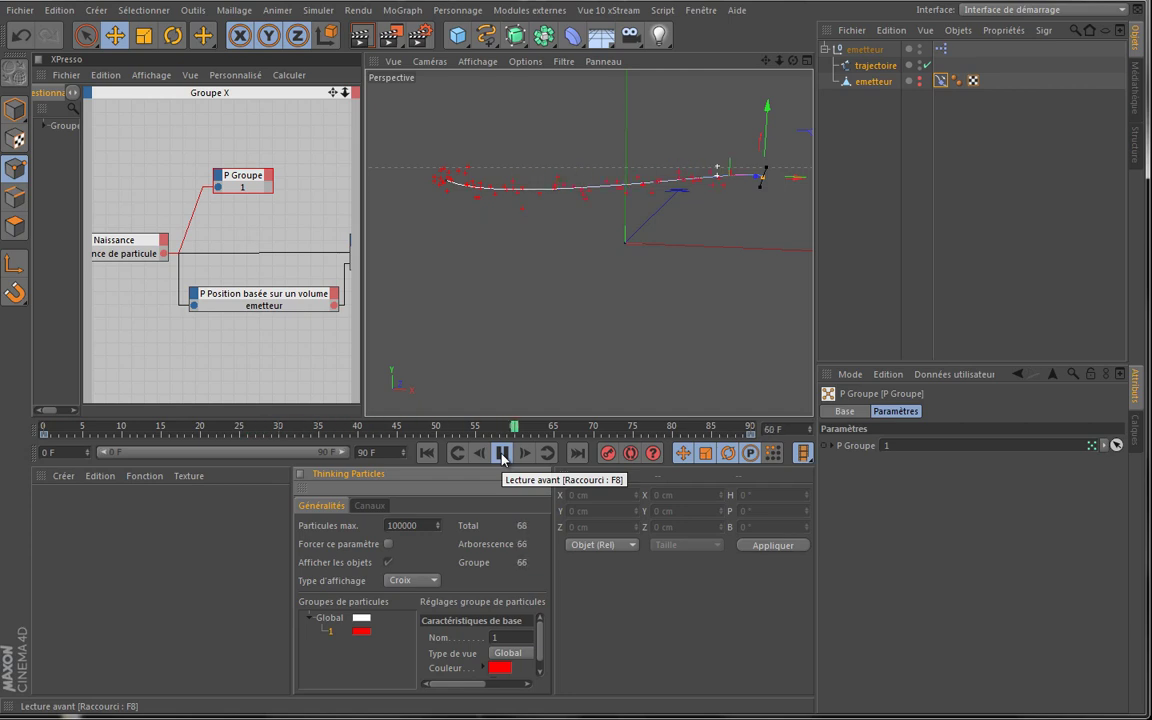
{"action": "left_click", "coordinate": [425, 454]}
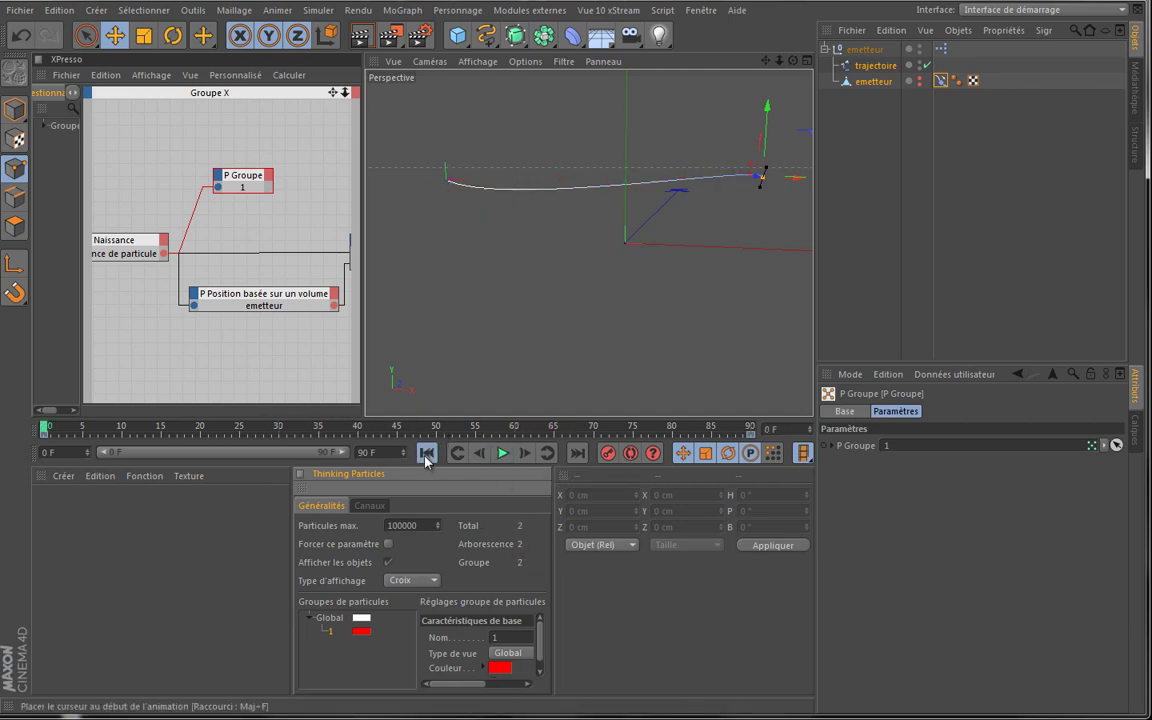
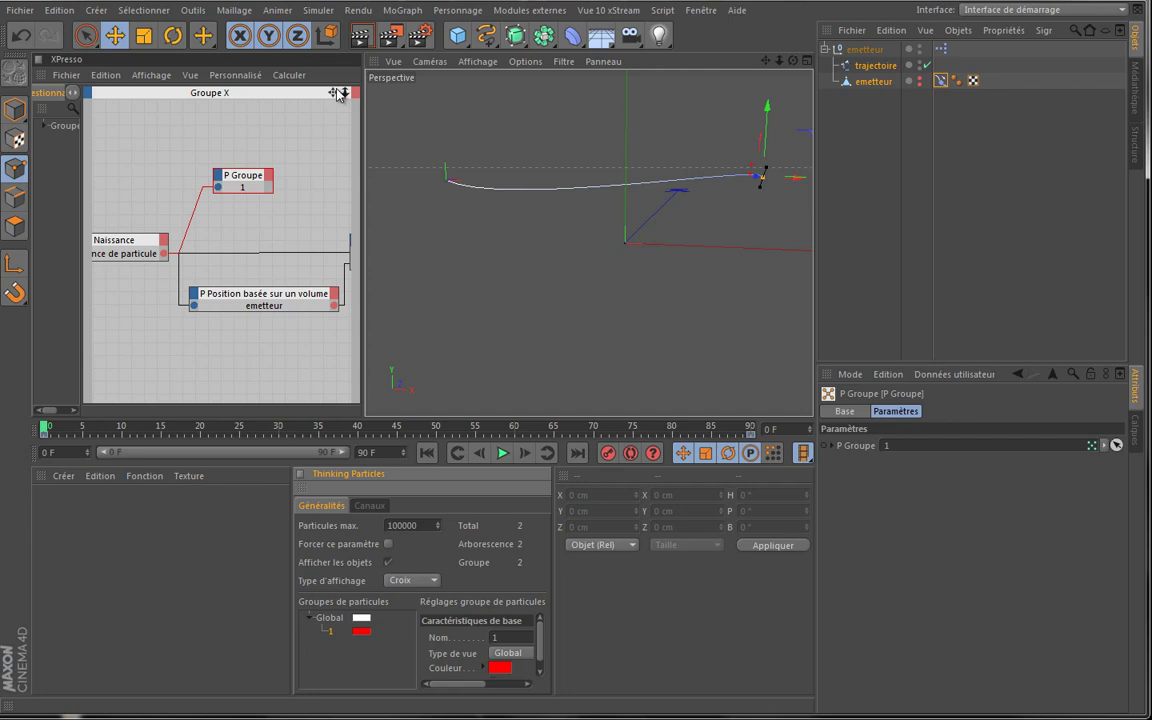
Move the P Naissance node slightly away from the connected nodes in the XPresso graph, and select the P Groupe node
{"action": "left_click_drag", "start_coordinate": [337, 91], "coordinate": [362, 340]}
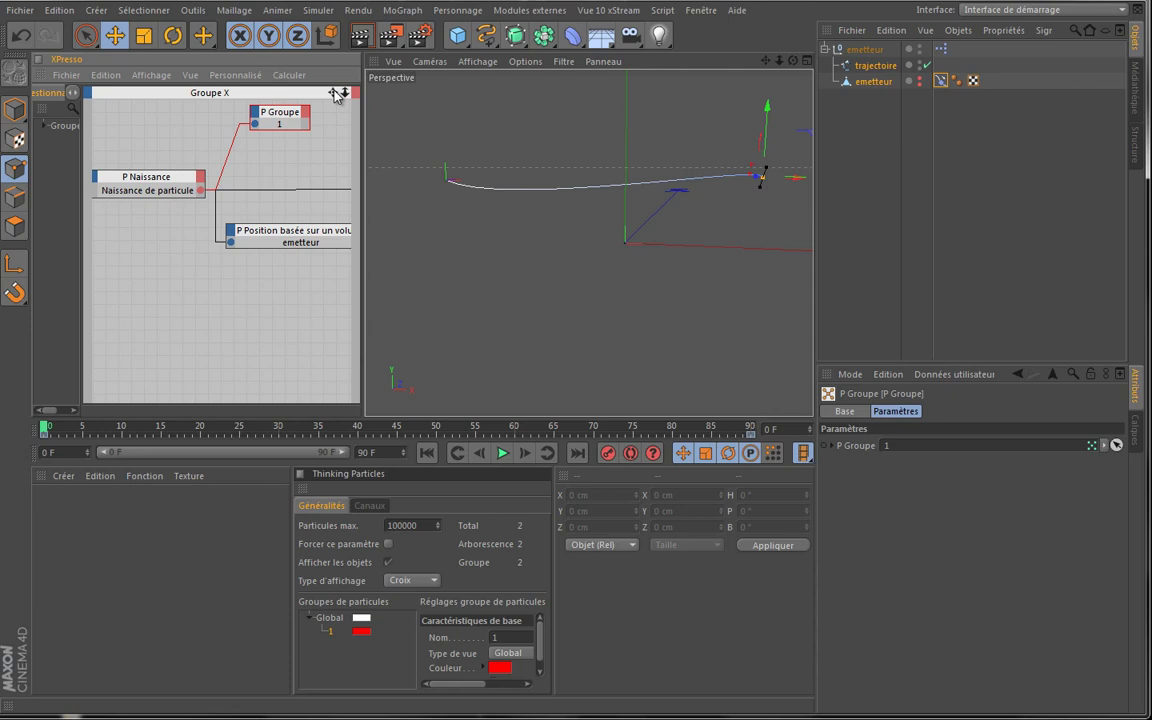
{"action": "left_click_drag", "start_coordinate": [335, 93], "coordinate": [307, 122]}
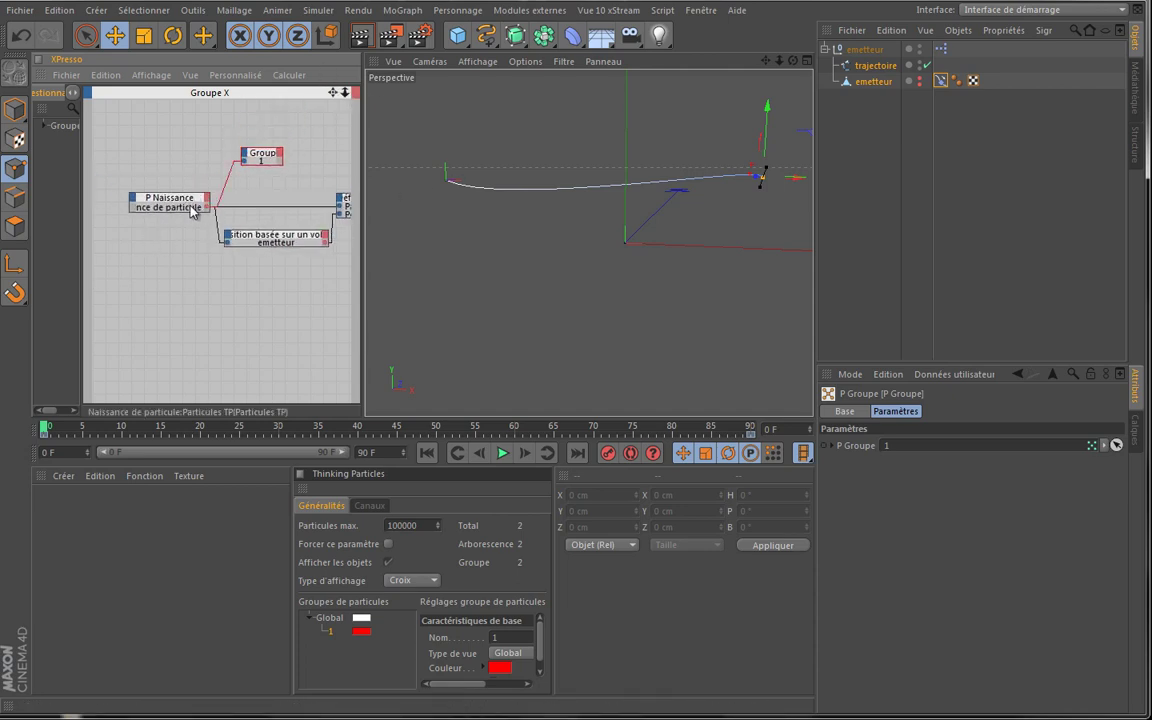
{"action": "left_click_drag", "start_coordinate": [172, 190], "coordinate": [178, 218]}
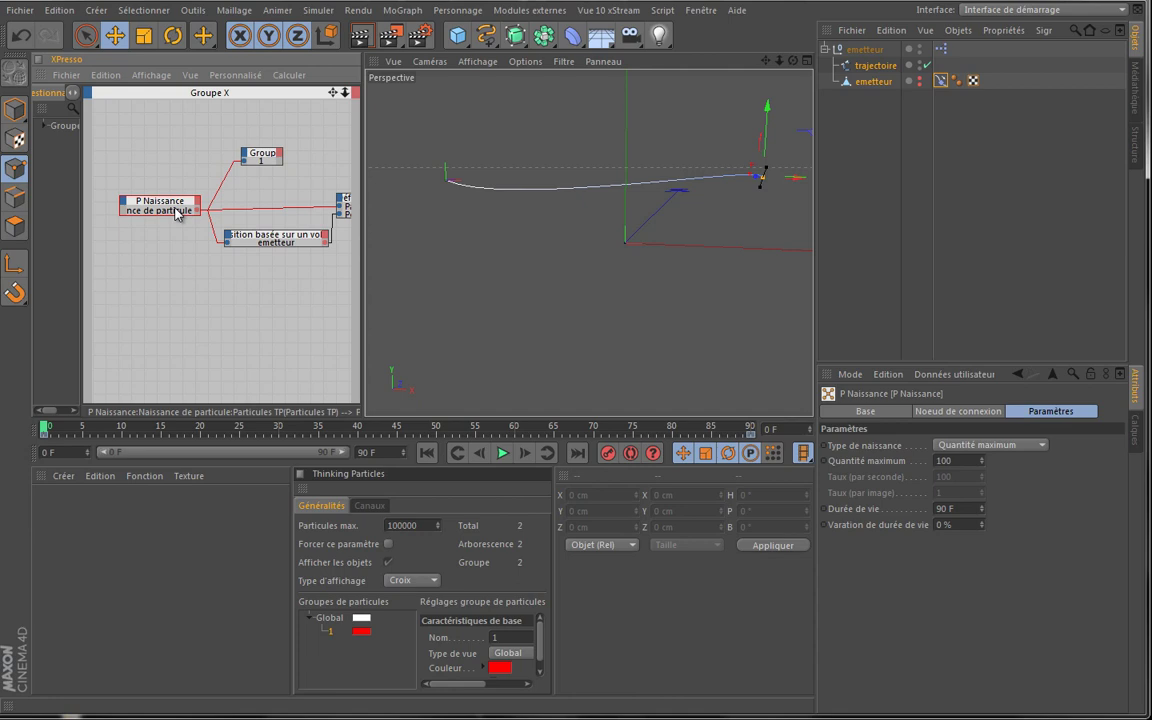
{"action": "left_click", "coordinate": [258, 155]}
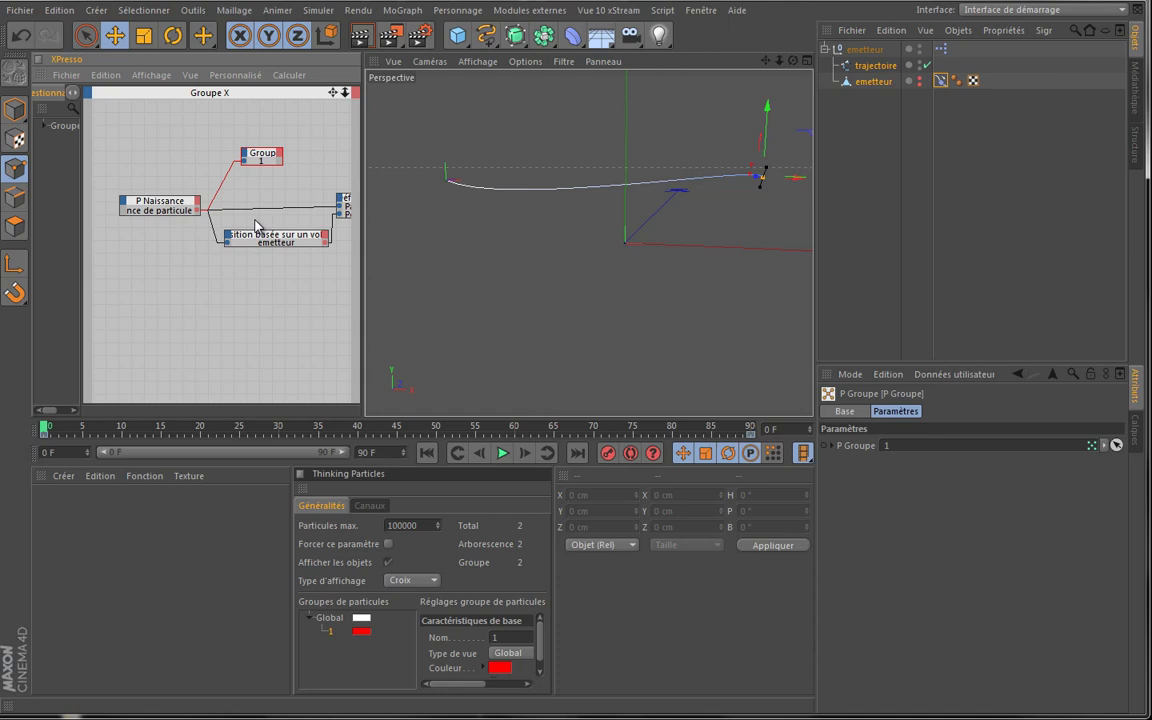
Add a P Conduit node below P Naissance in the XPresso graph and enlarge it
{"action": "right_click", "coordinate": [133, 302]}
{"action": "mouse_move", "coordinate": [222, 313]}
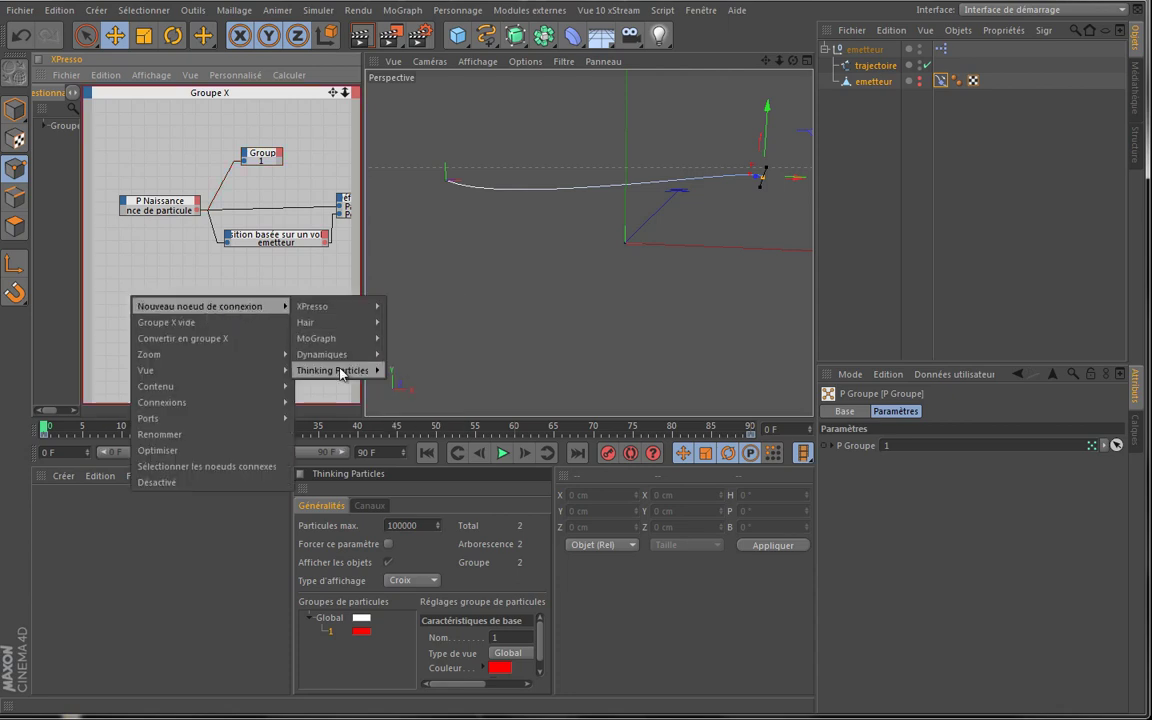
{"action": "mouse_move", "coordinate": [347, 376]}
{"action": "mouse_move", "coordinate": [437, 372]}
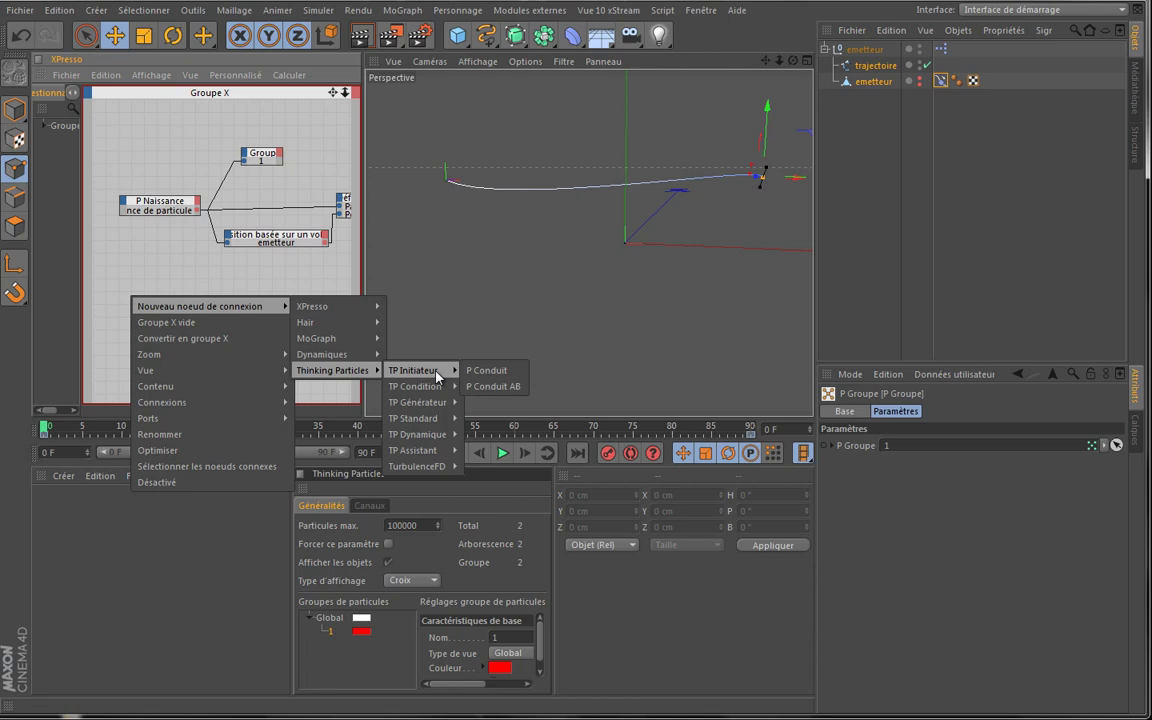
{"action": "left_click", "coordinate": [497, 371]}
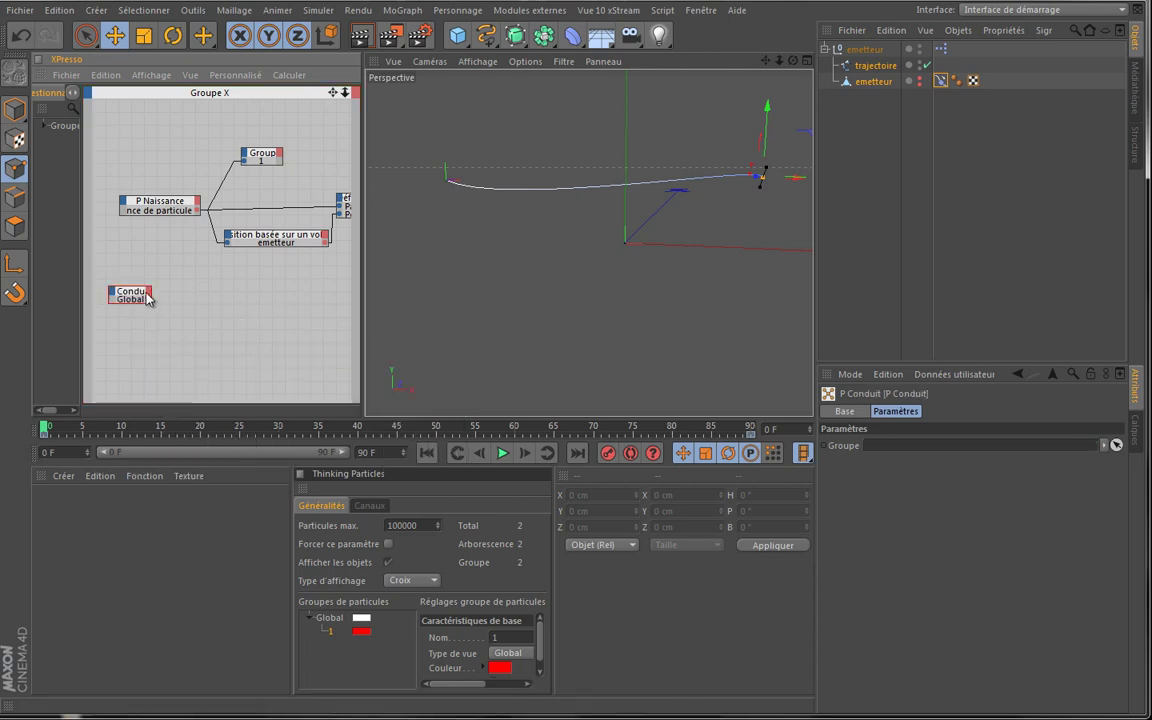
{"action": "mouse_move", "coordinate": [157, 295]}
{"action": "left_mouse_down"}
{"action": "mouse_move", "coordinate": [181, 297]}
{"action": "mouse_move", "coordinate": [171, 315]}
{"action": "left_mouse_up"}
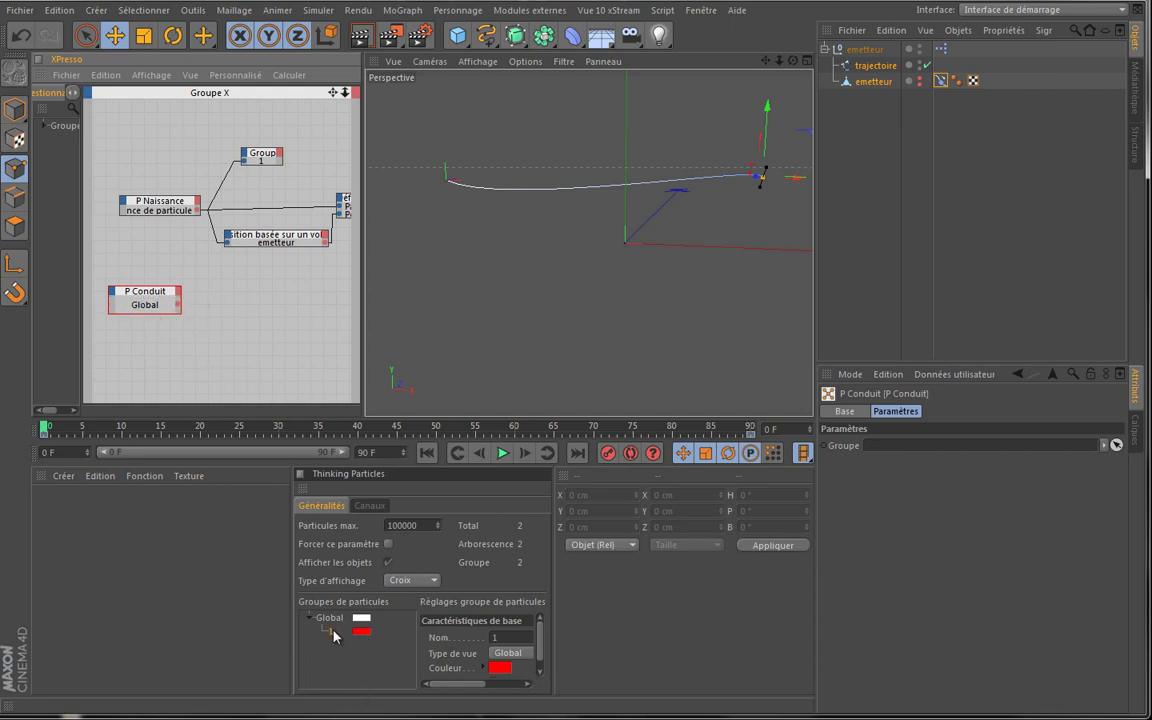
Assign particle group 1 to the P Conduit node and move the node slightly lower in the graph
{"action": "left_click", "coordinate": [362, 508]}
{"action": "left_click_drag", "start_coordinate": [362, 510], "coordinate": [155, 306]}
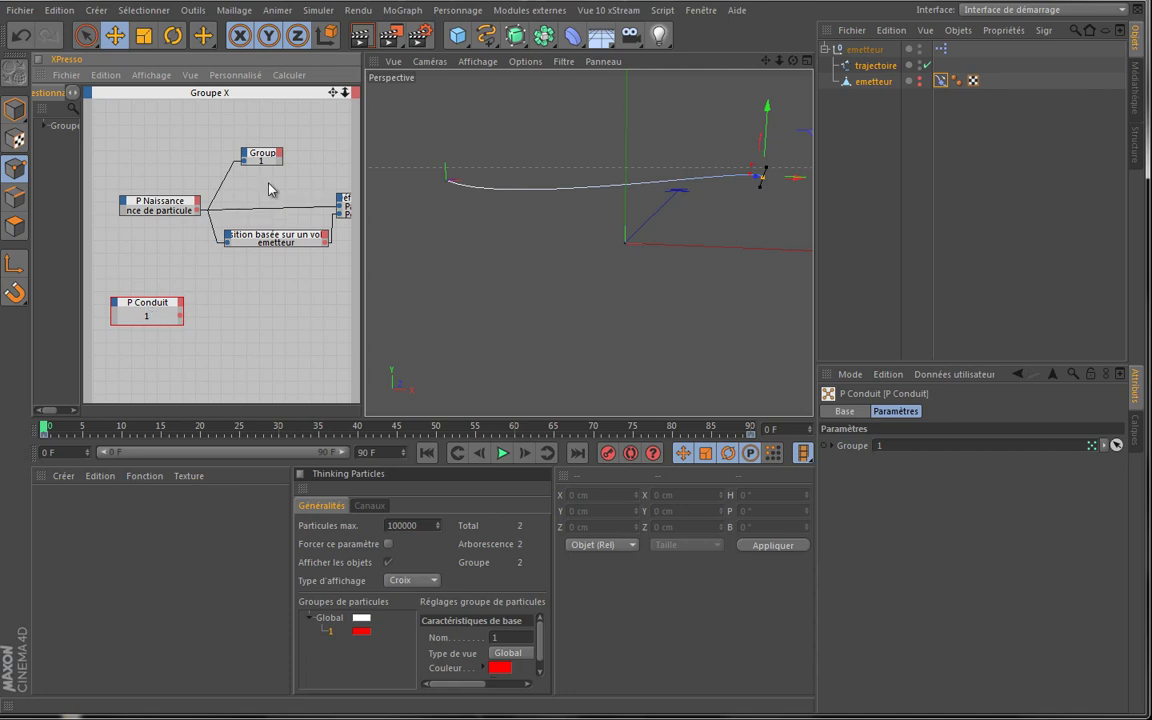
{"action": "left_click_drag", "start_coordinate": [152, 304], "coordinate": [155, 320]}
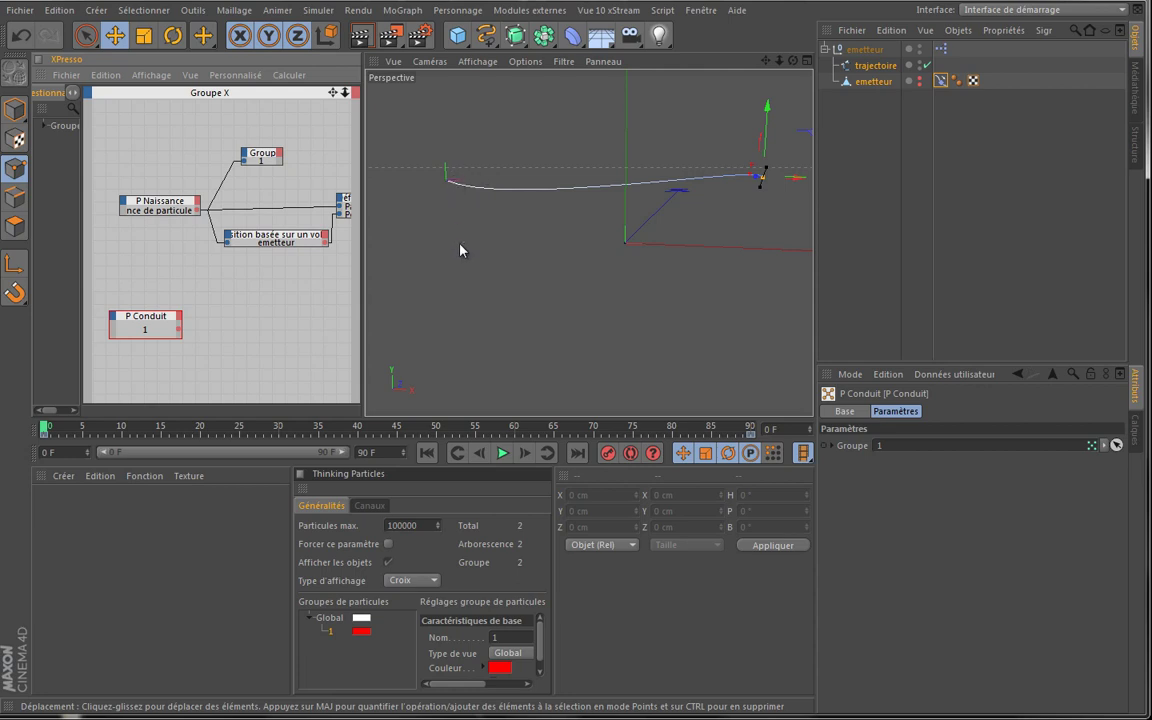
Add a P Gravité node beside P Conduit, enlarge it, and connect P Conduit's particle output to its input
{"action": "right_click", "coordinate": [218, 292]}
{"action": "mouse_move", "coordinate": [300, 297]}
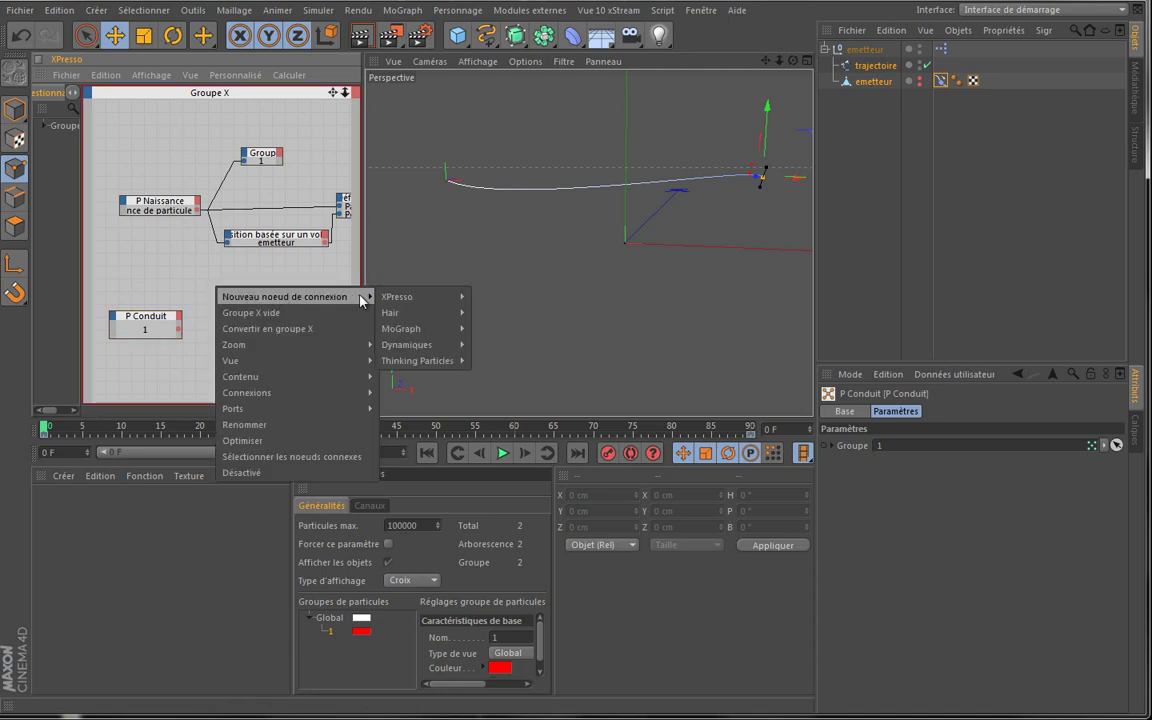
{"action": "mouse_move", "coordinate": [458, 360]}
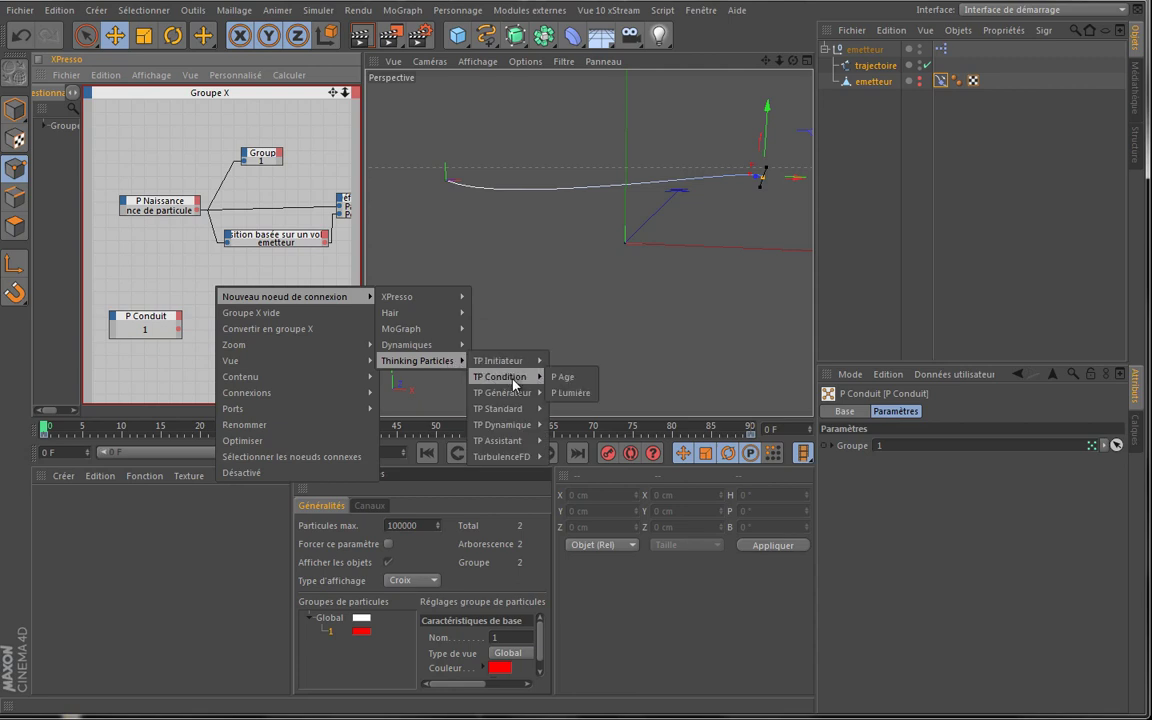
{"action": "mouse_move", "coordinate": [524, 425]}
{"action": "left_click", "coordinate": [578, 486]}
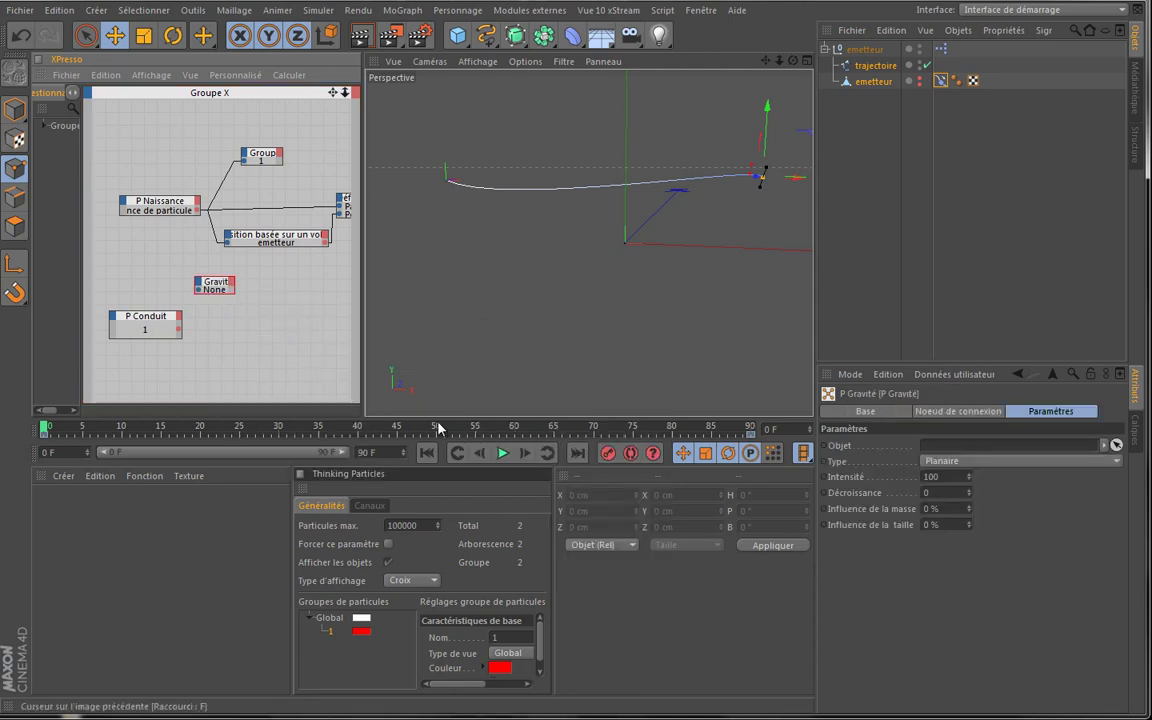
{"action": "left_click_drag", "start_coordinate": [222, 287], "coordinate": [290, 326]}
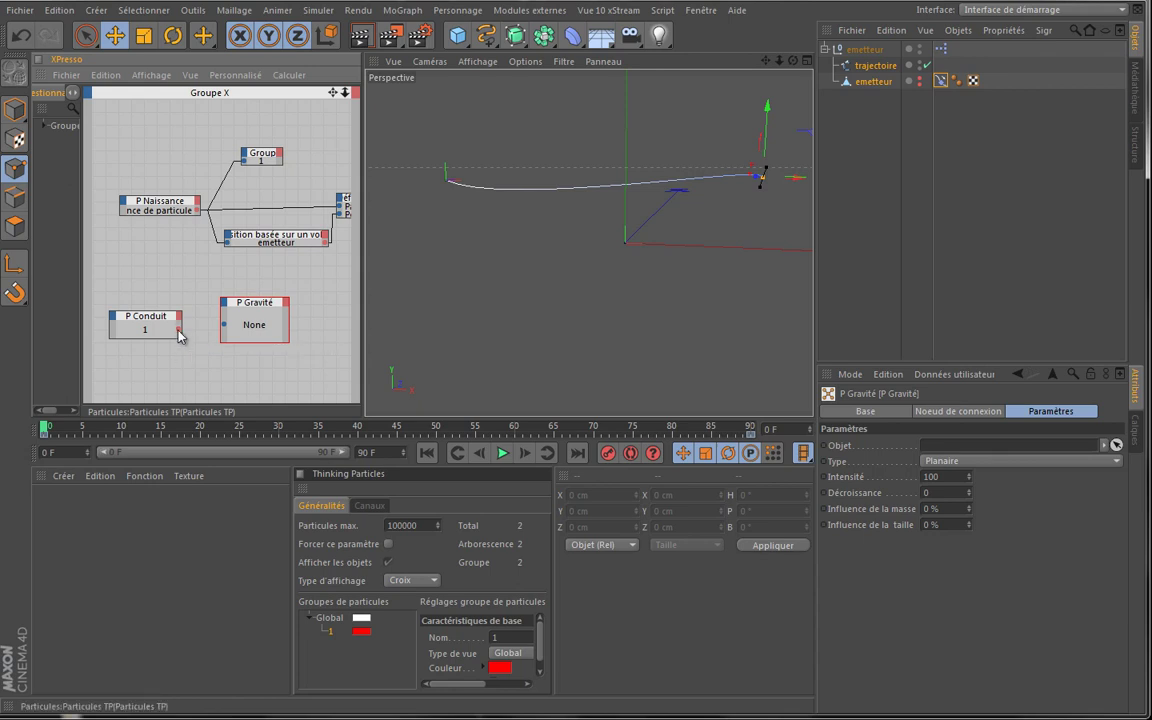
{"action": "left_click_drag", "start_coordinate": [179, 336], "coordinate": [235, 303]}
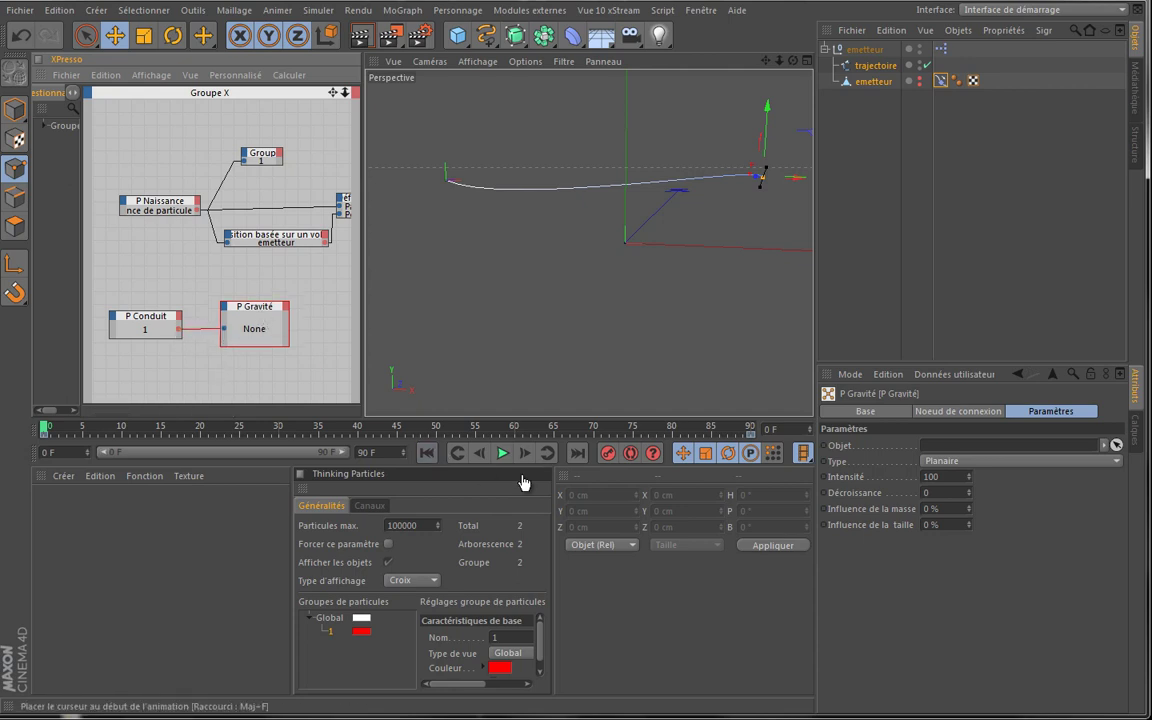
Play the animation briefly to check the particles, and line up the P Gravité node with P Conduit
{"action": "left_click", "coordinate": [502, 453]}
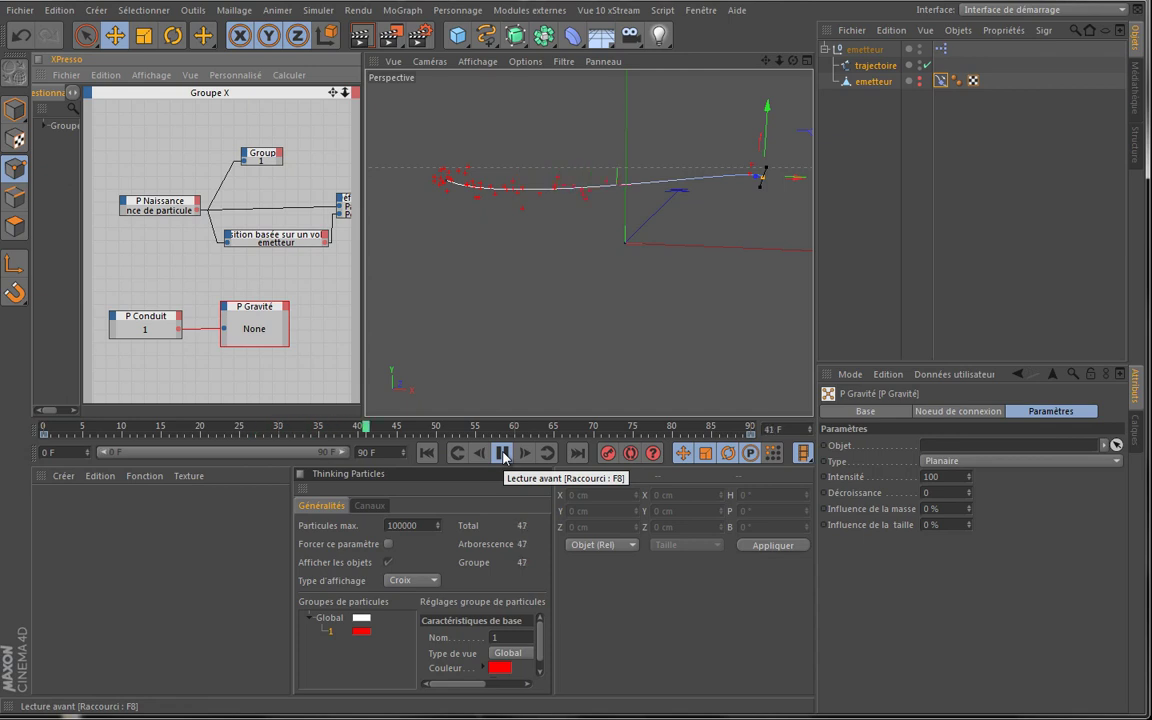
{"action": "left_click", "coordinate": [502, 453]}
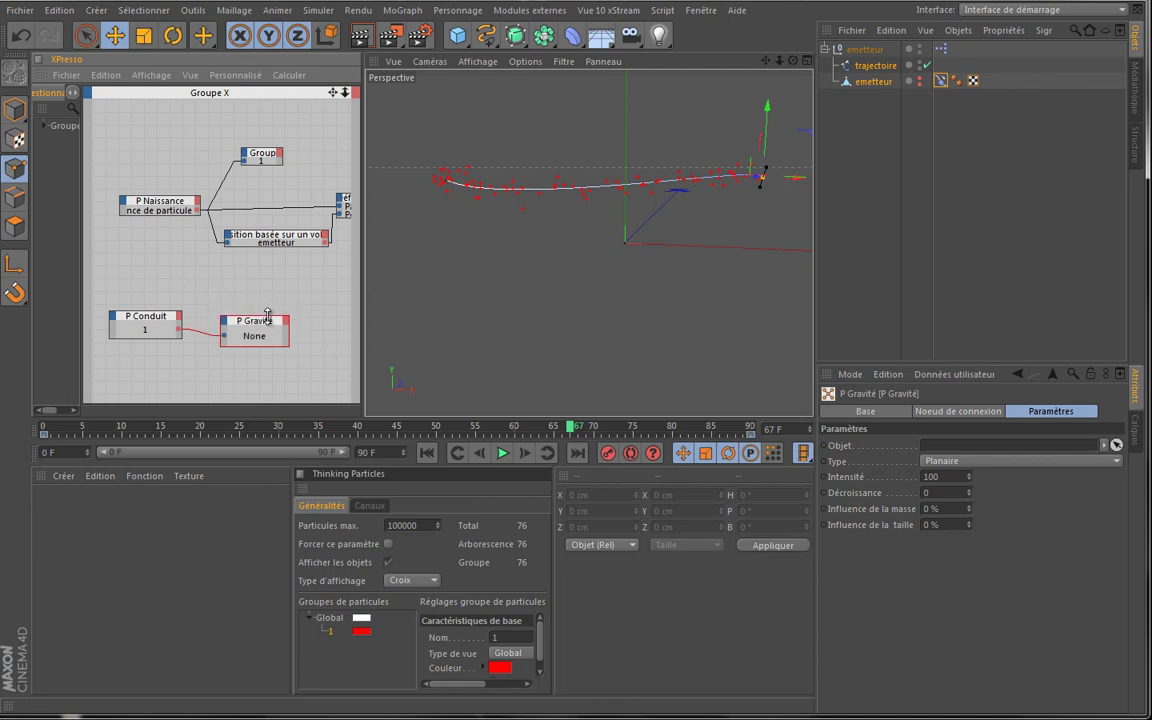
{"action": "left_click_drag", "start_coordinate": [267, 302], "coordinate": [267, 320]}
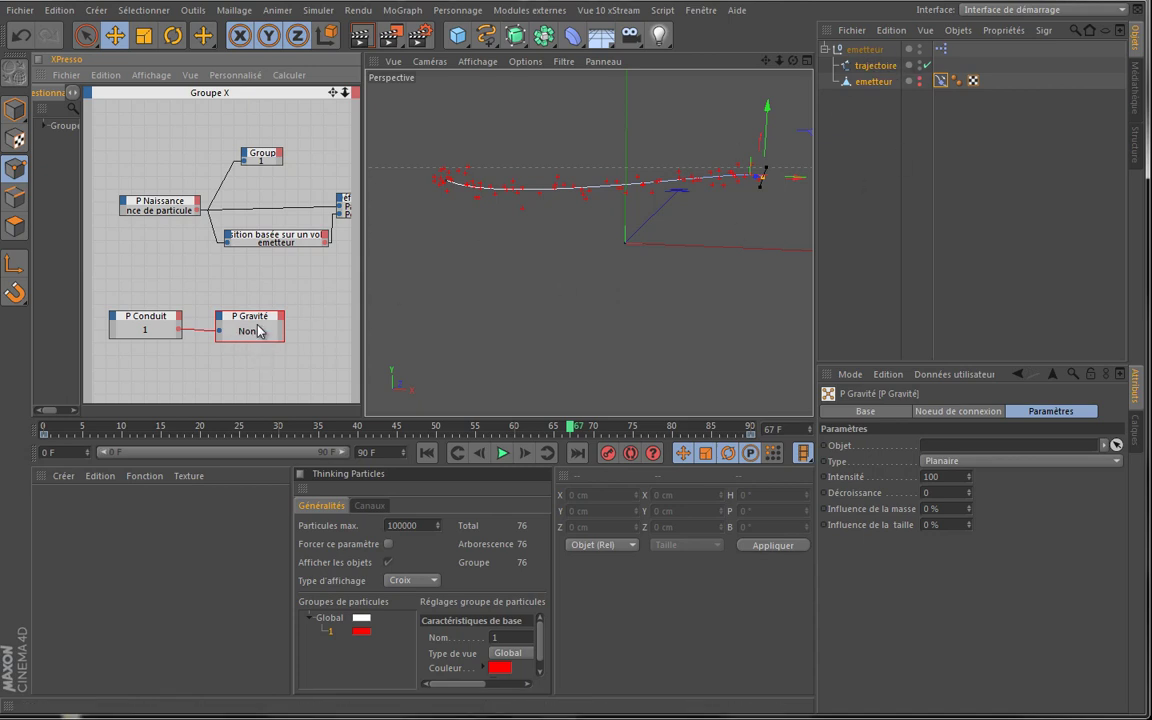
Add a null object named gravite and assign it as the object of the P Gravité node
{"action": "left_click_drag", "start_coordinate": [457, 35], "coordinate": [527, 63]}
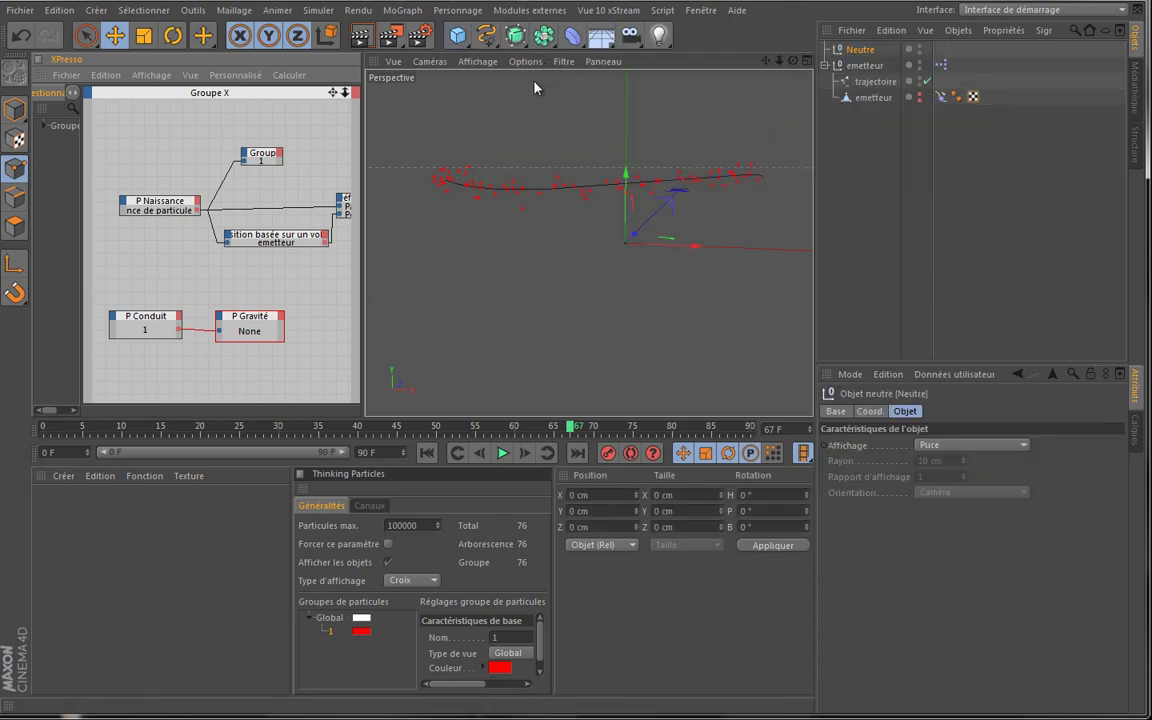
{"action": "double_click", "coordinate": [862, 50]}
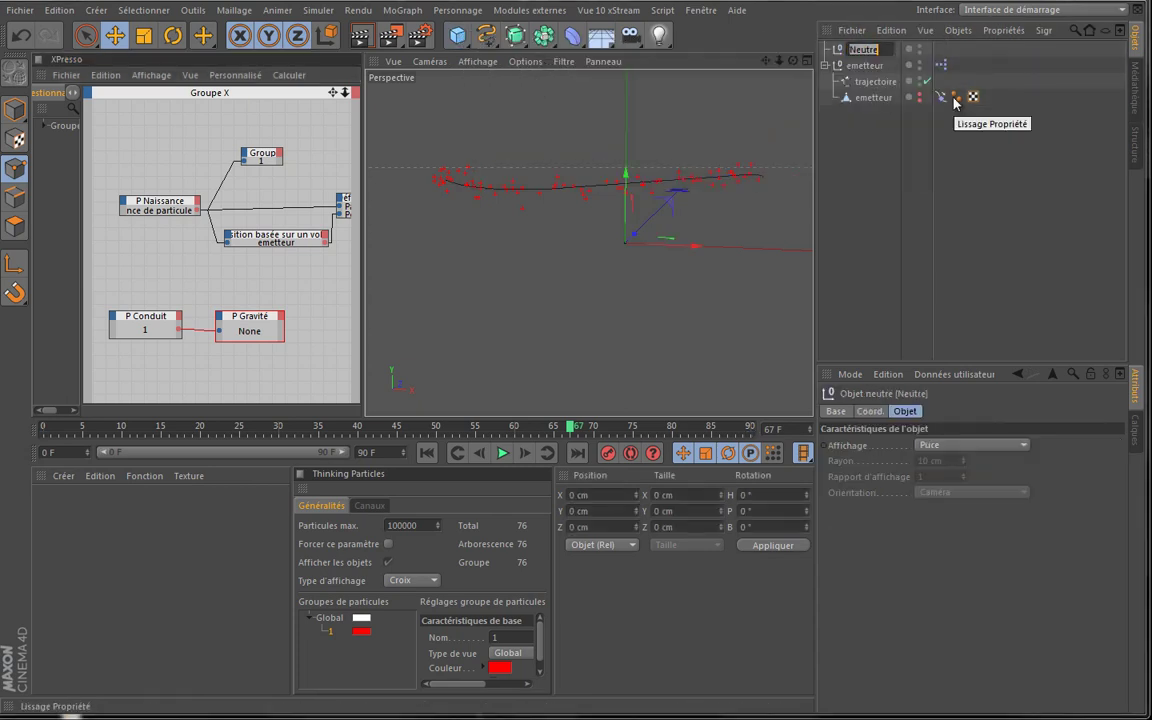
{"action": "type", "text": "gravite"}
{"action": "key", "text": "Return"}
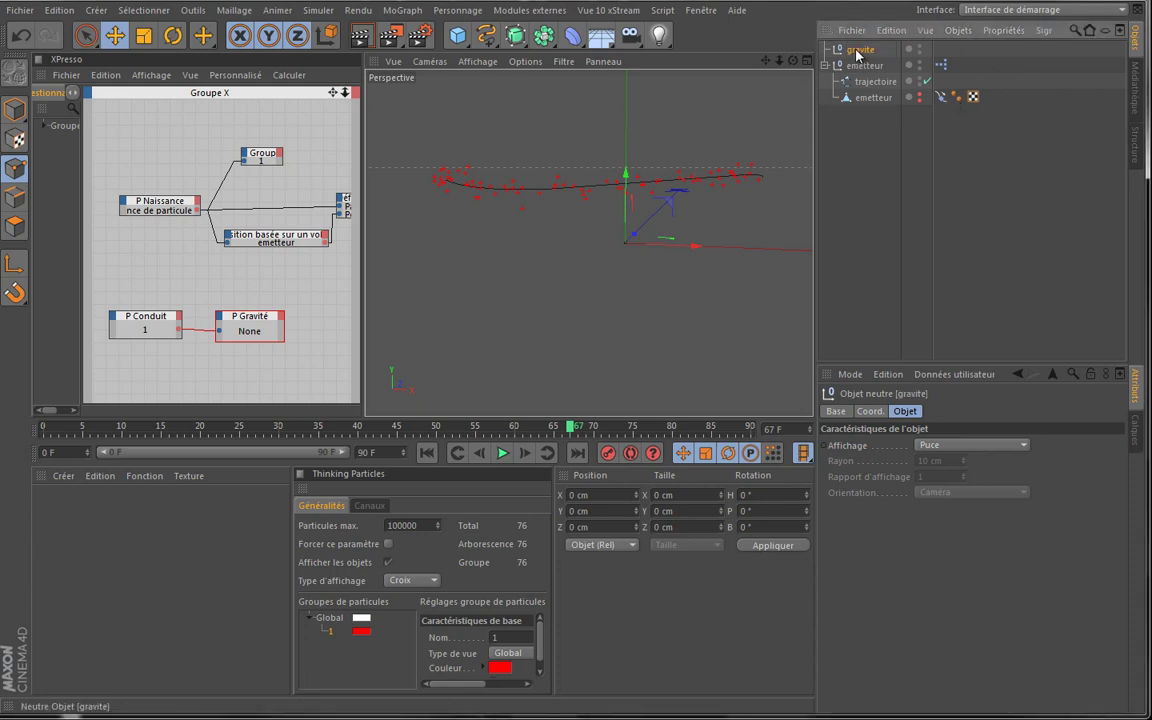
{"action": "left_click_drag", "start_coordinate": [248, 334], "coordinate": [249, 332]}
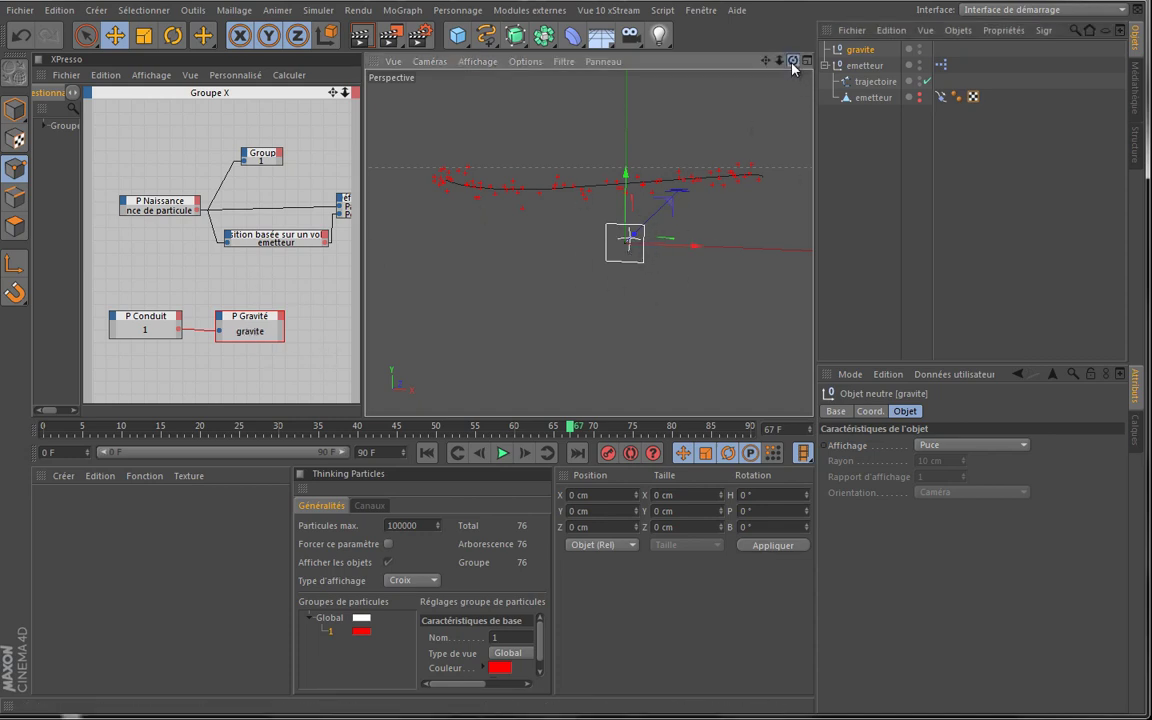
Play the animation and examine from several angles how the particles move relative to the gravite null's direction
{"action": "left_click_drag", "start_coordinate": [793, 61], "coordinate": [606, 222]}
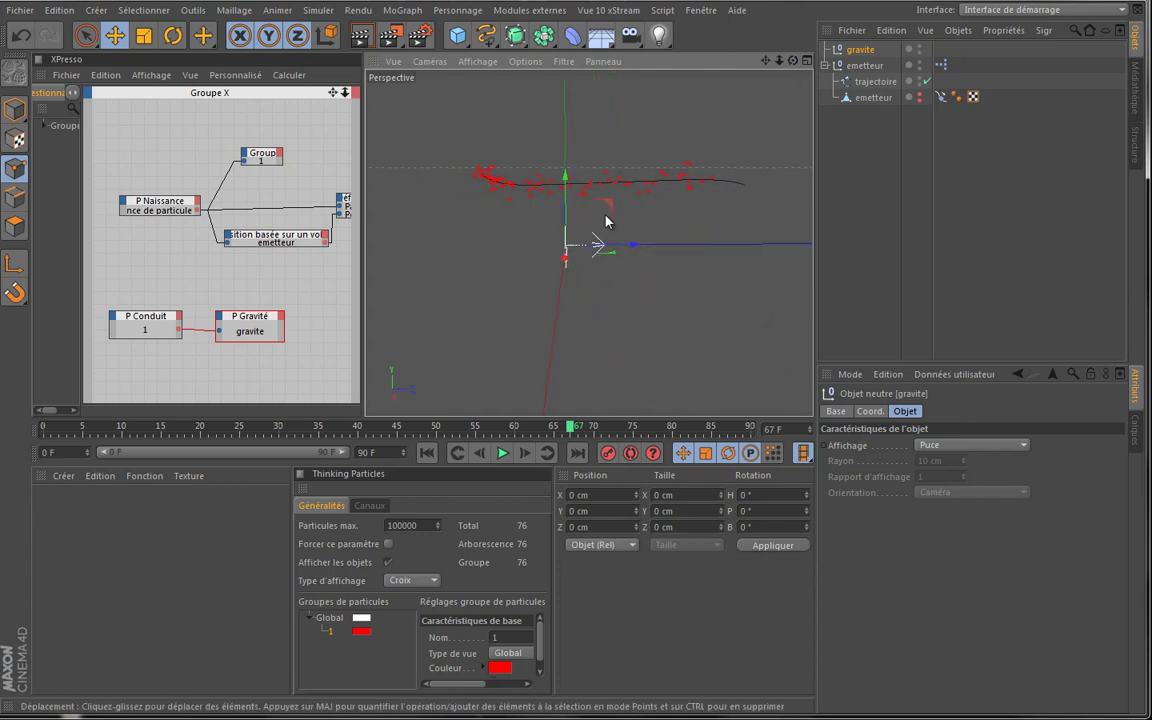
{"action": "left_click", "coordinate": [437, 455]}
{"action": "left_click", "coordinate": [504, 454]}
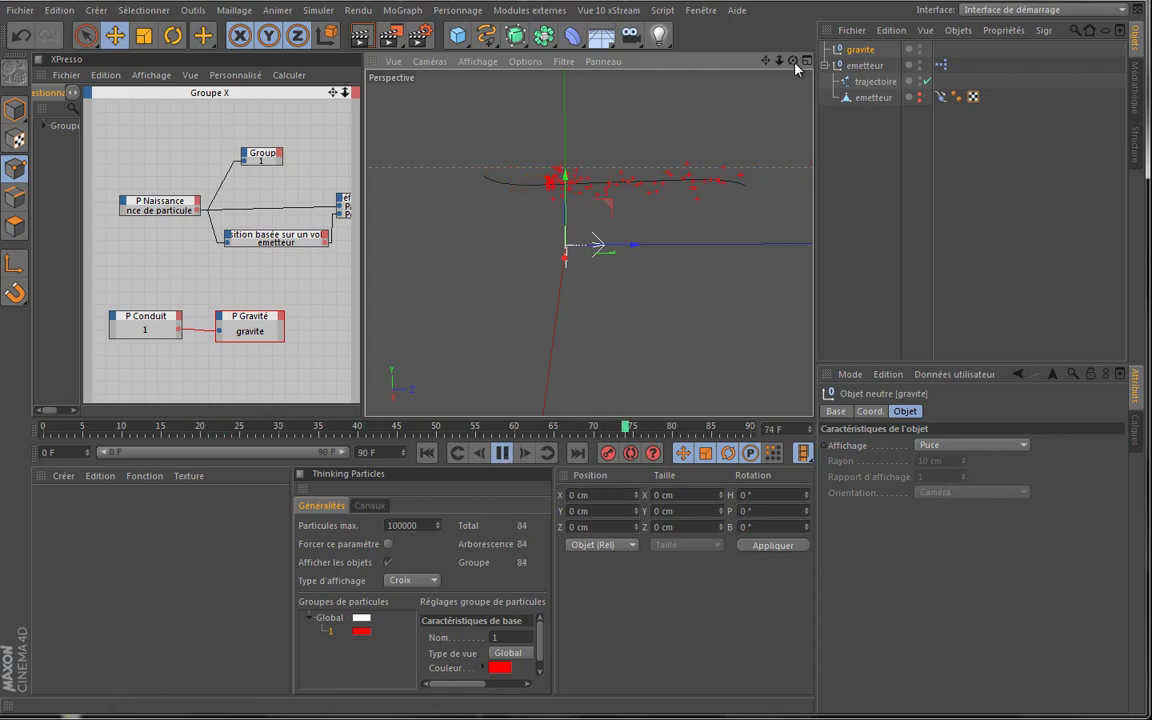
{"action": "left_click_drag", "start_coordinate": [793, 61], "coordinate": [546, 340]}
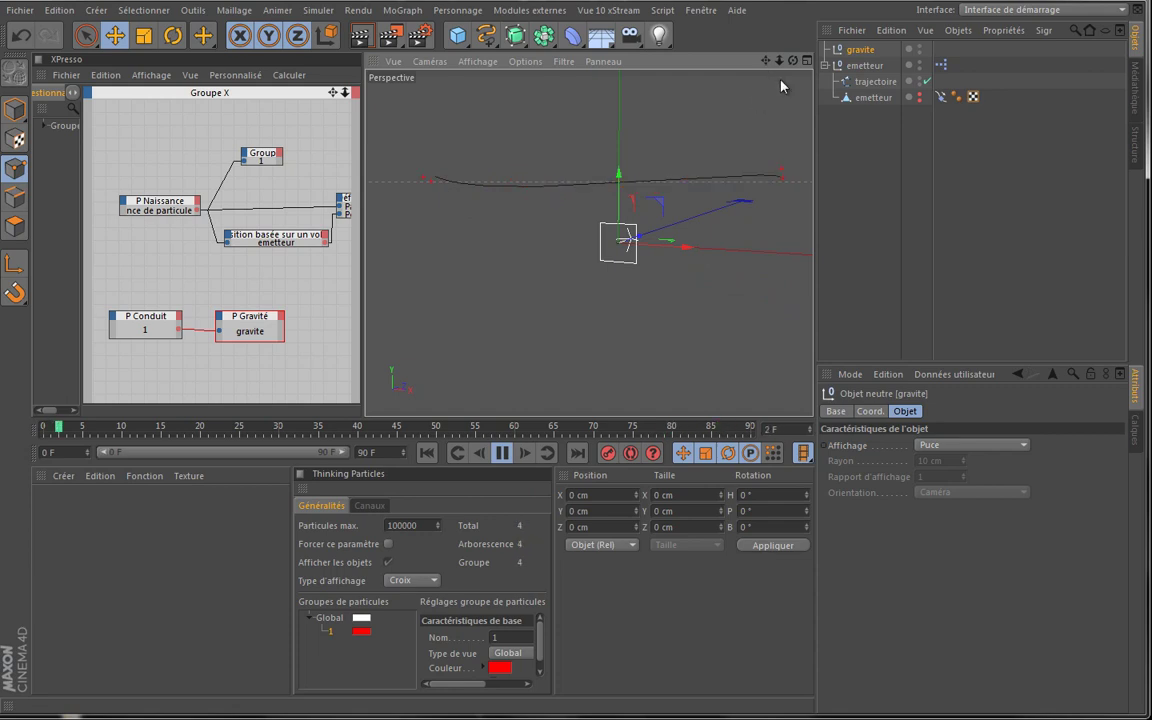
{"action": "mouse_move", "coordinate": [793, 61]}
{"action": "left_mouse_down"}
{"action": "mouse_move", "coordinate": [545, 337]}
{"action": "mouse_move", "coordinate": [783, 73]}
{"action": "left_mouse_up"}
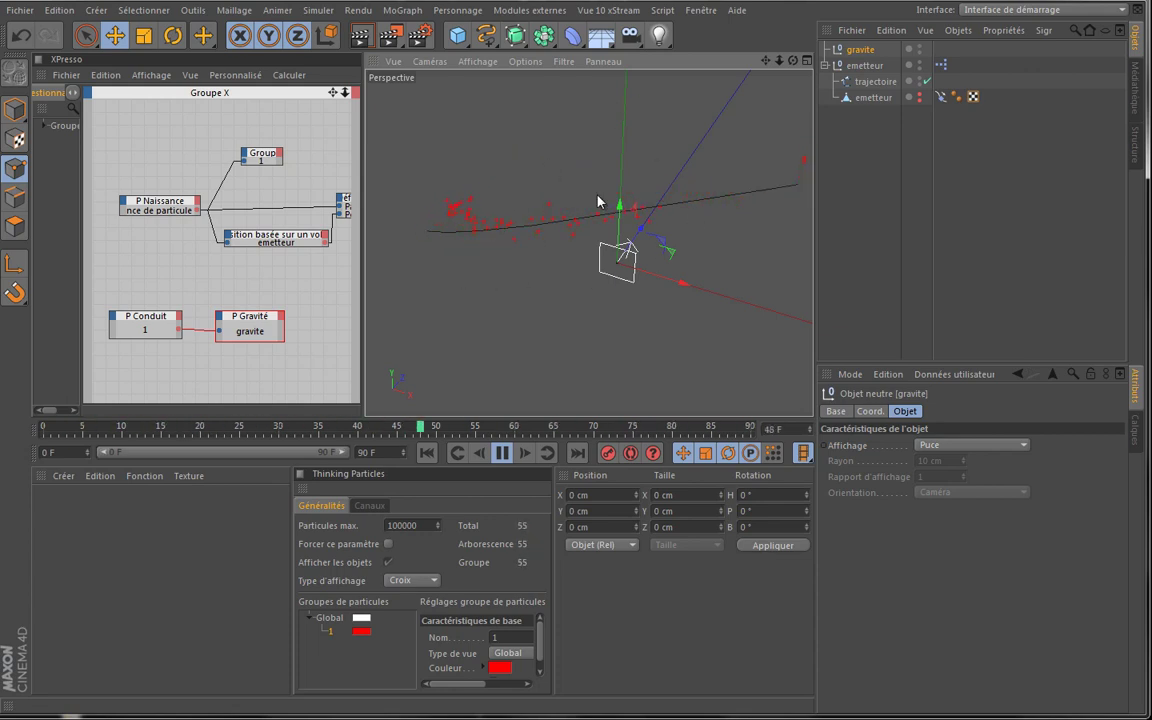
{"action": "left_click_drag", "start_coordinate": [793, 61], "coordinate": [470, 325]}
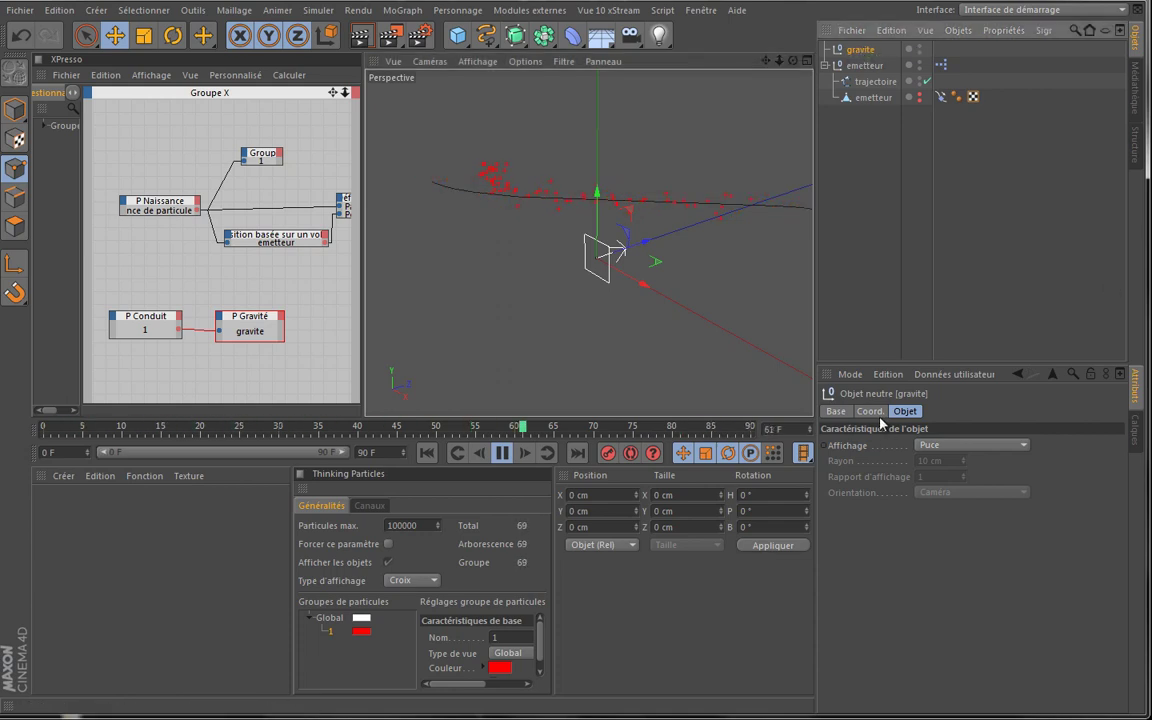
Rotate the gravite null so its direction arrow points straight down, check the particle motion, and stop playback
{"action": "left_click", "coordinate": [172, 38]}
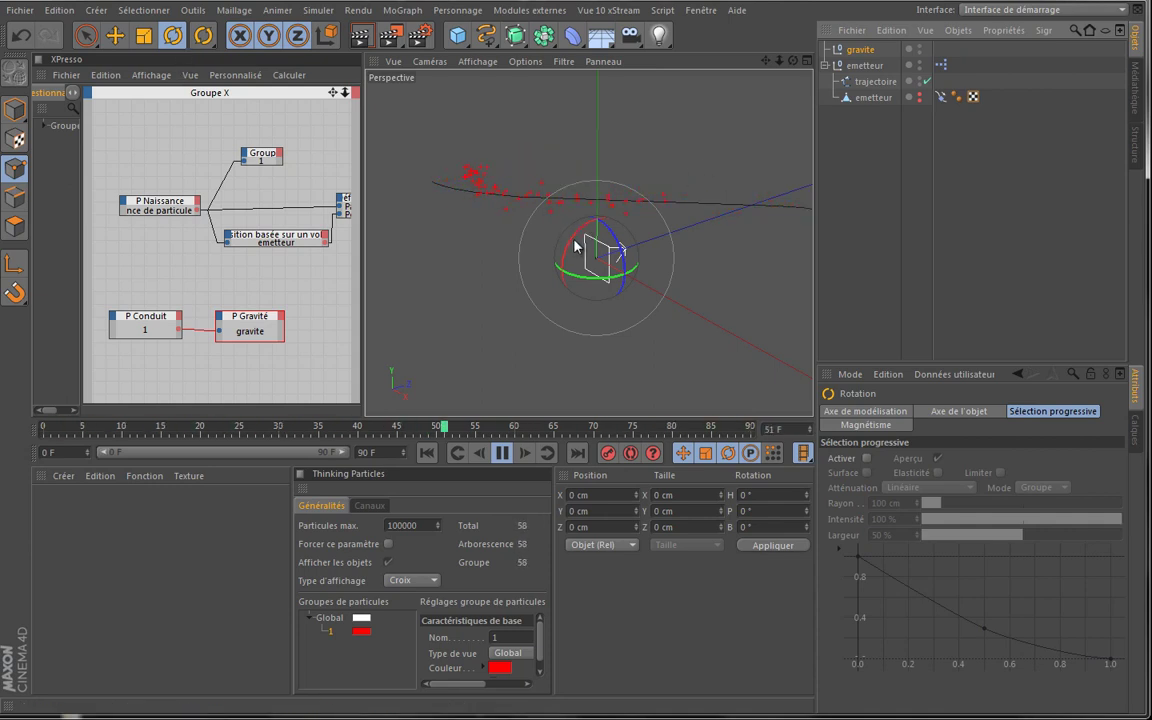
{"action": "left_click_drag", "start_coordinate": [573, 247], "coordinate": [615, 228]}
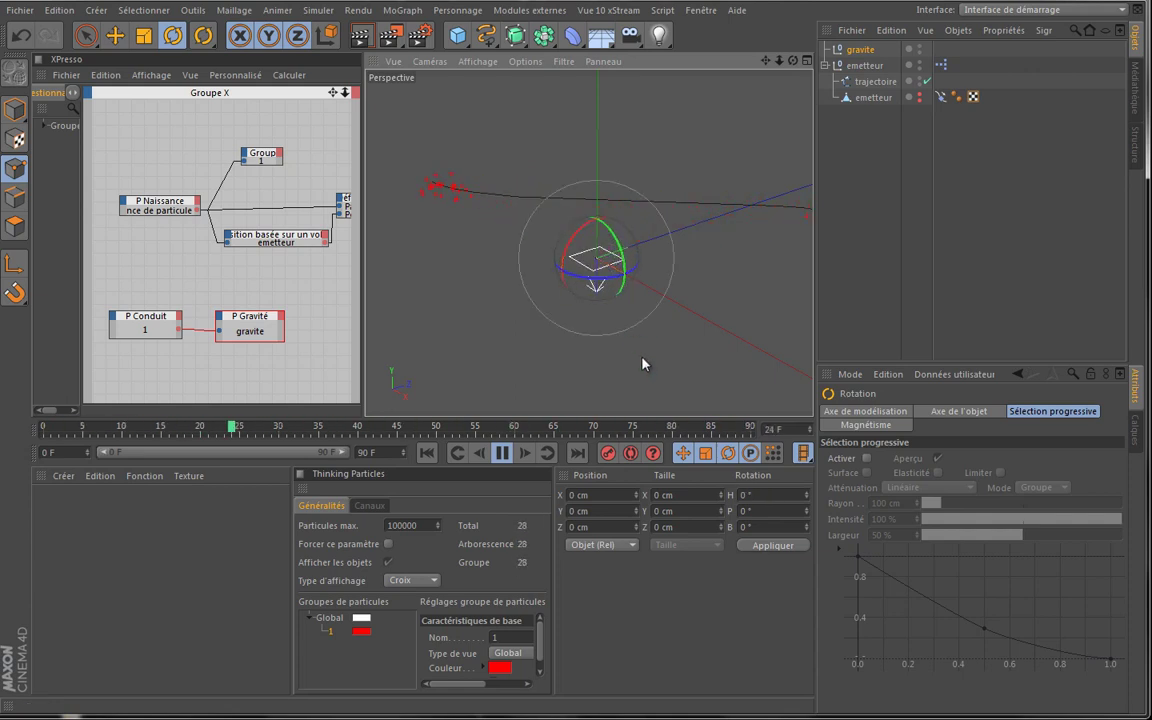
{"action": "left_click_drag", "start_coordinate": [790, 62], "coordinate": [547, 340]}
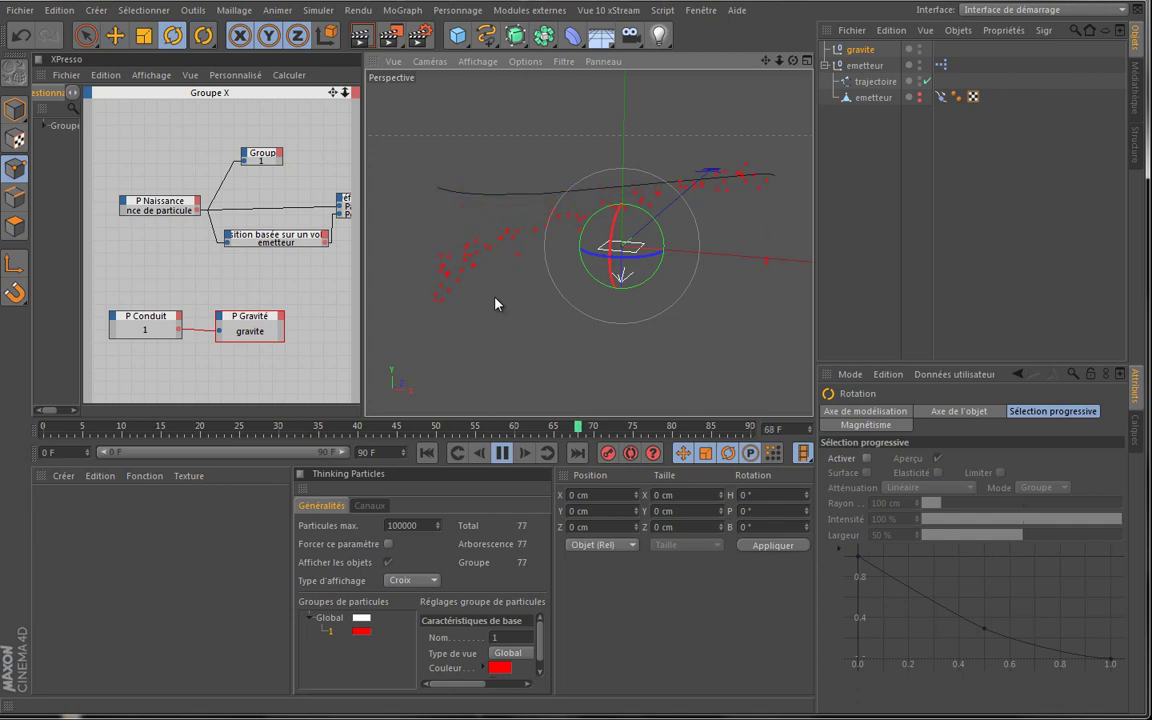
{"action": "left_click", "coordinate": [500, 455]}
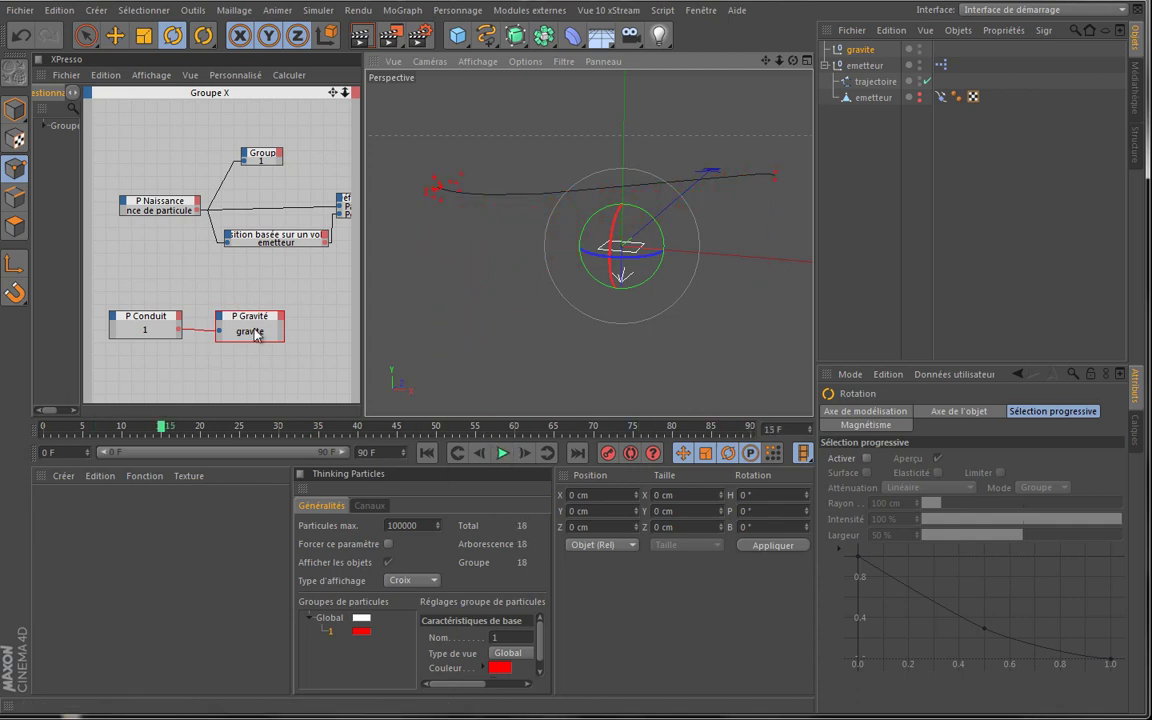
Move the P Conduit and P Gravité nodes closer beneath the emission nodes in the XPresso graph
{"action": "left_click_drag", "start_coordinate": [222, 316], "coordinate": [236, 300]}
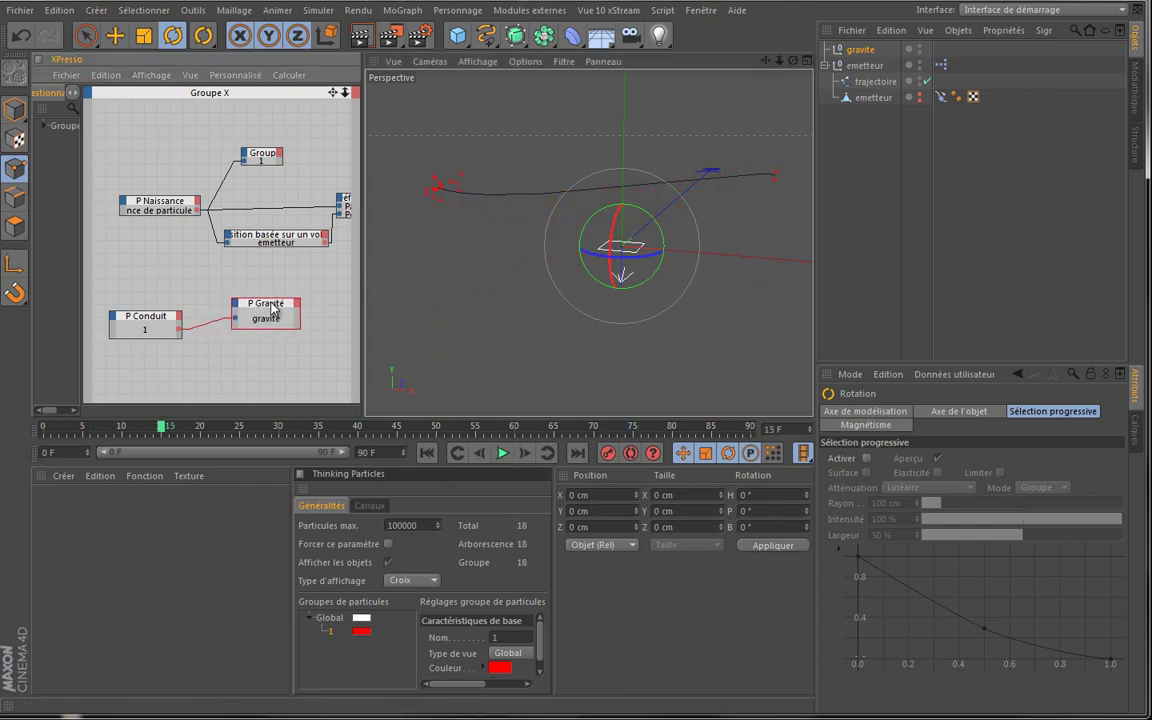
{"action": "left_click_drag", "start_coordinate": [146, 316], "coordinate": [165, 305]}
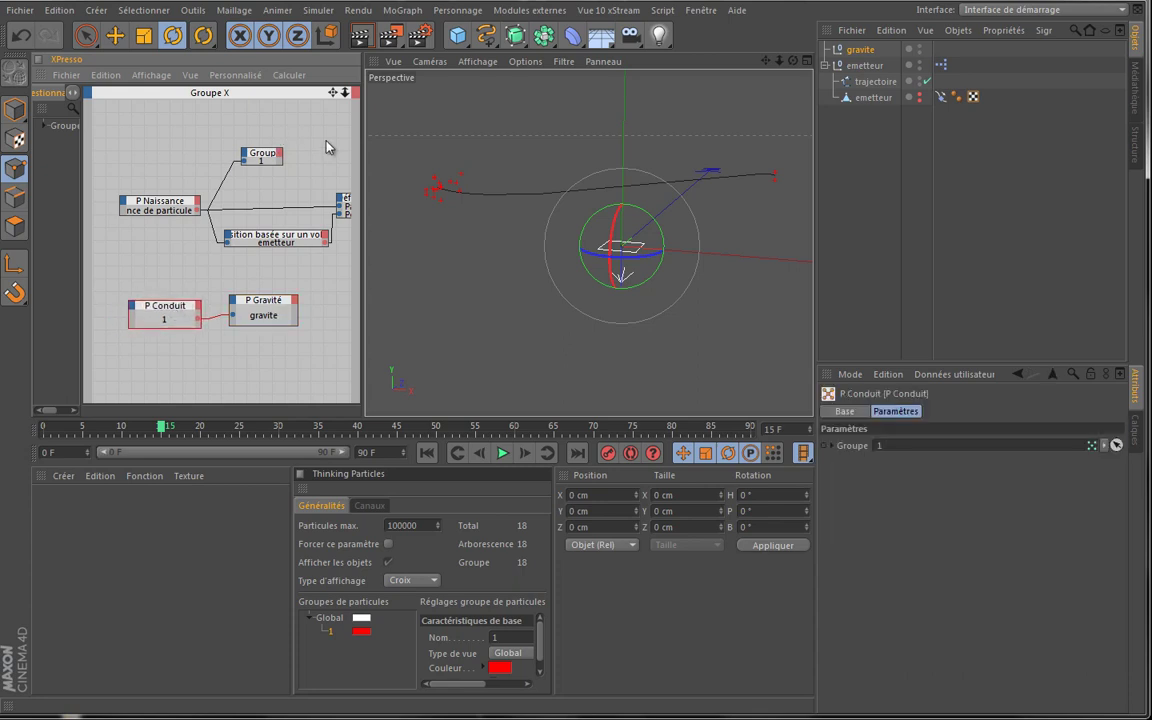
{"action": "left_click_drag", "start_coordinate": [333, 97], "coordinate": [243, 237]}
{"action": "left_click_drag", "start_coordinate": [250, 265], "coordinate": [259, 255]}
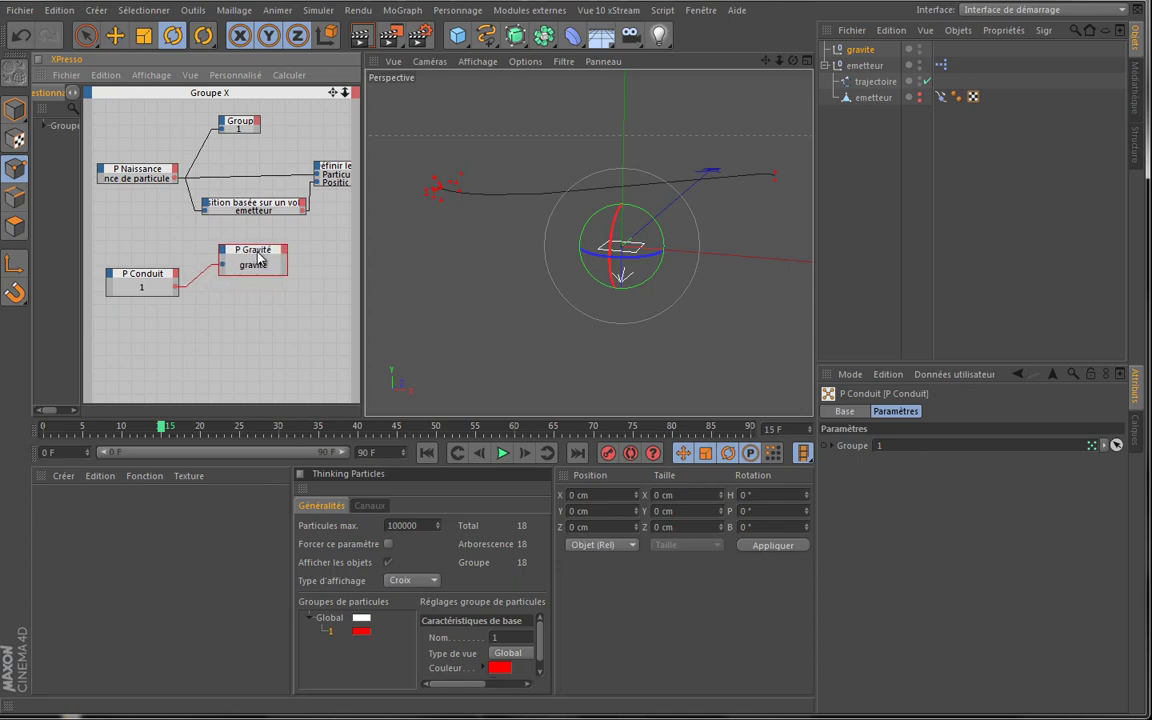
Replay the animation from the start to check the effect of gravity on the particles, and return to frame 0
{"action": "left_click", "coordinate": [427, 453]}
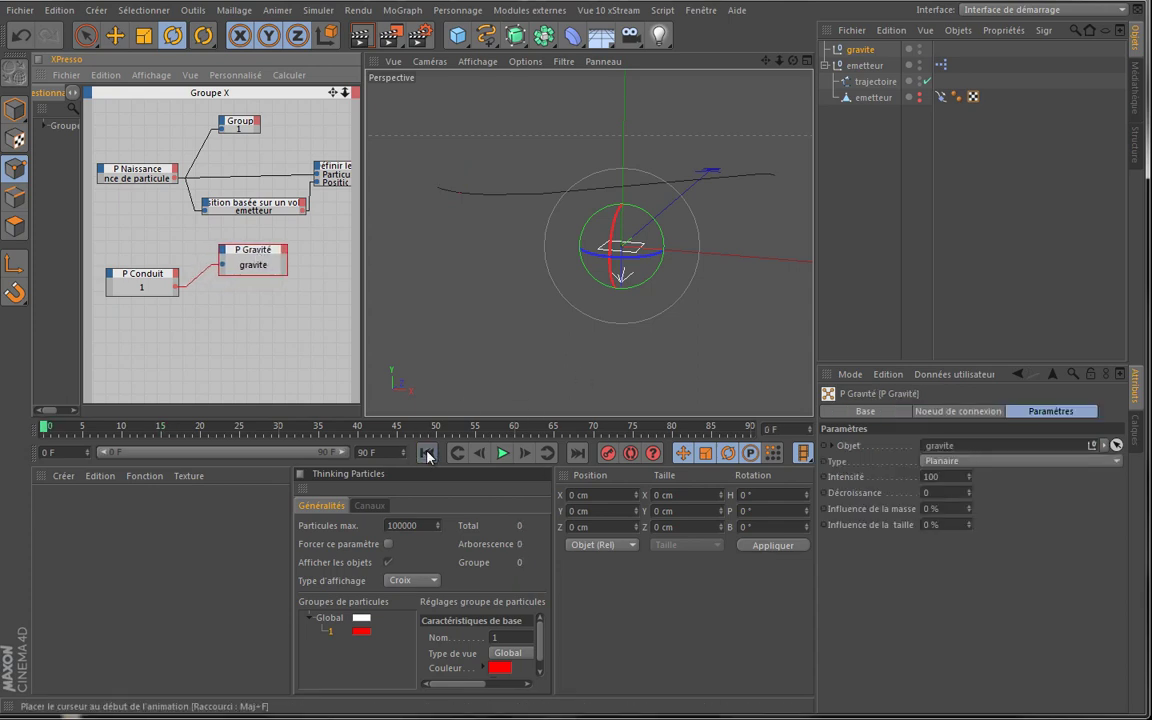
{"action": "left_click", "coordinate": [503, 453]}
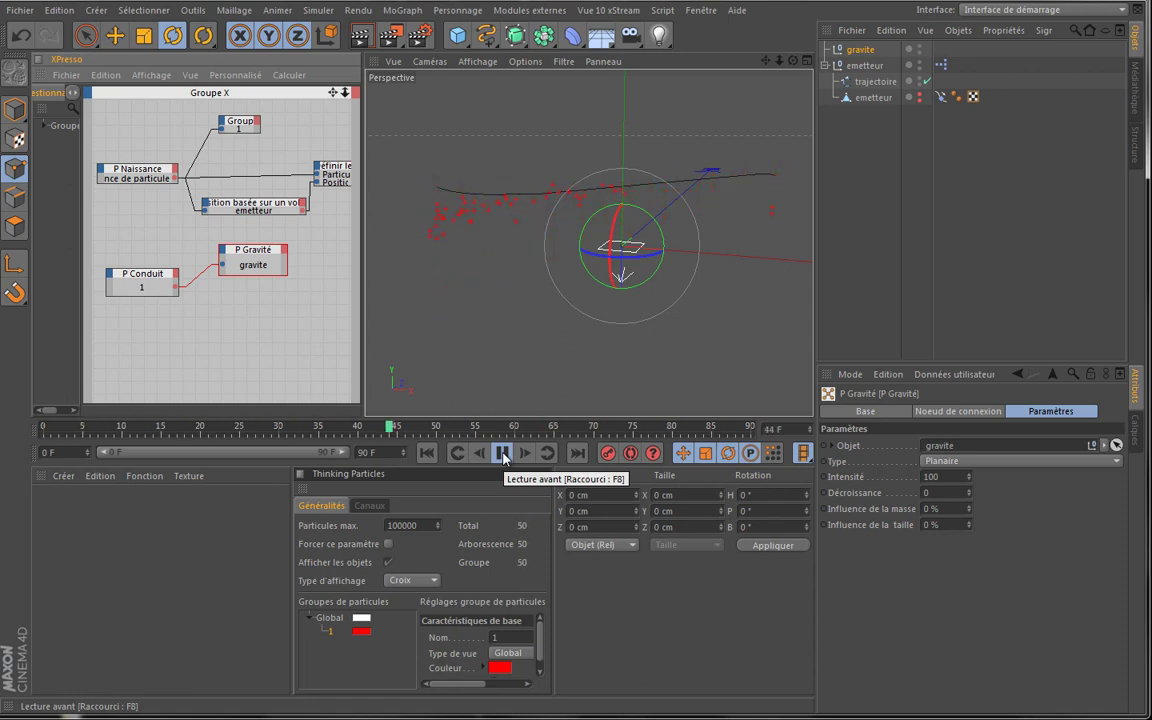
{"action": "left_click", "coordinate": [142, 288]}
{"action": "left_click", "coordinate": [266, 231]}
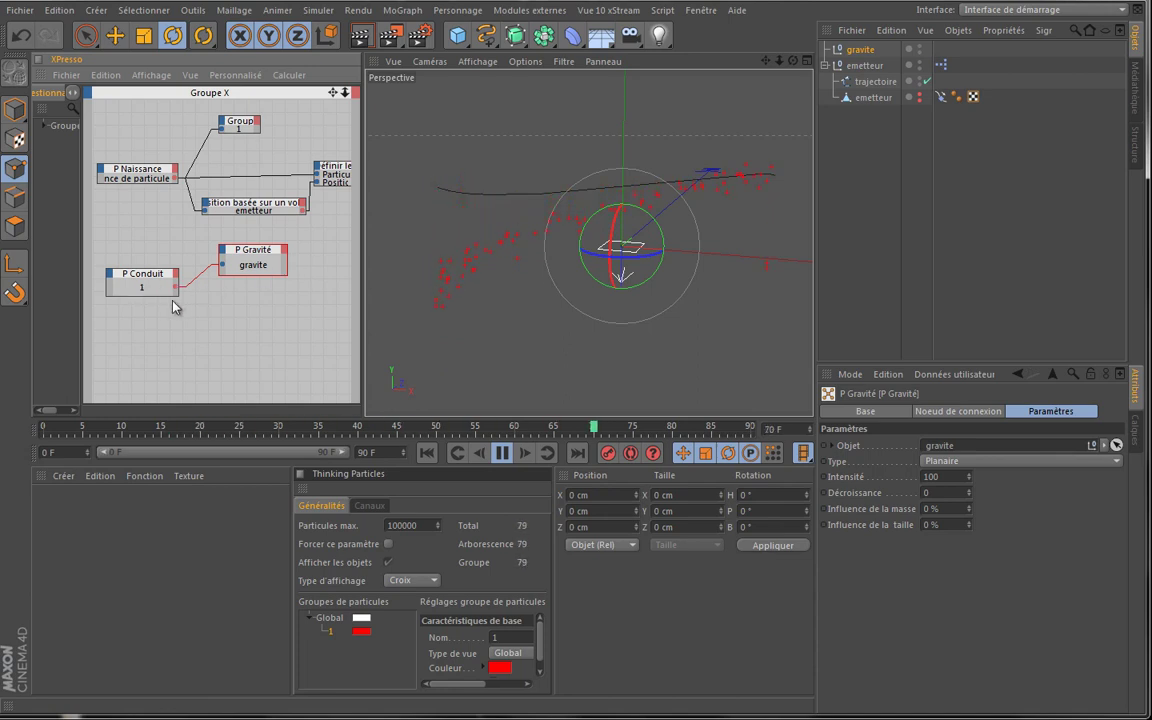
{"action": "left_click", "coordinate": [502, 452]}
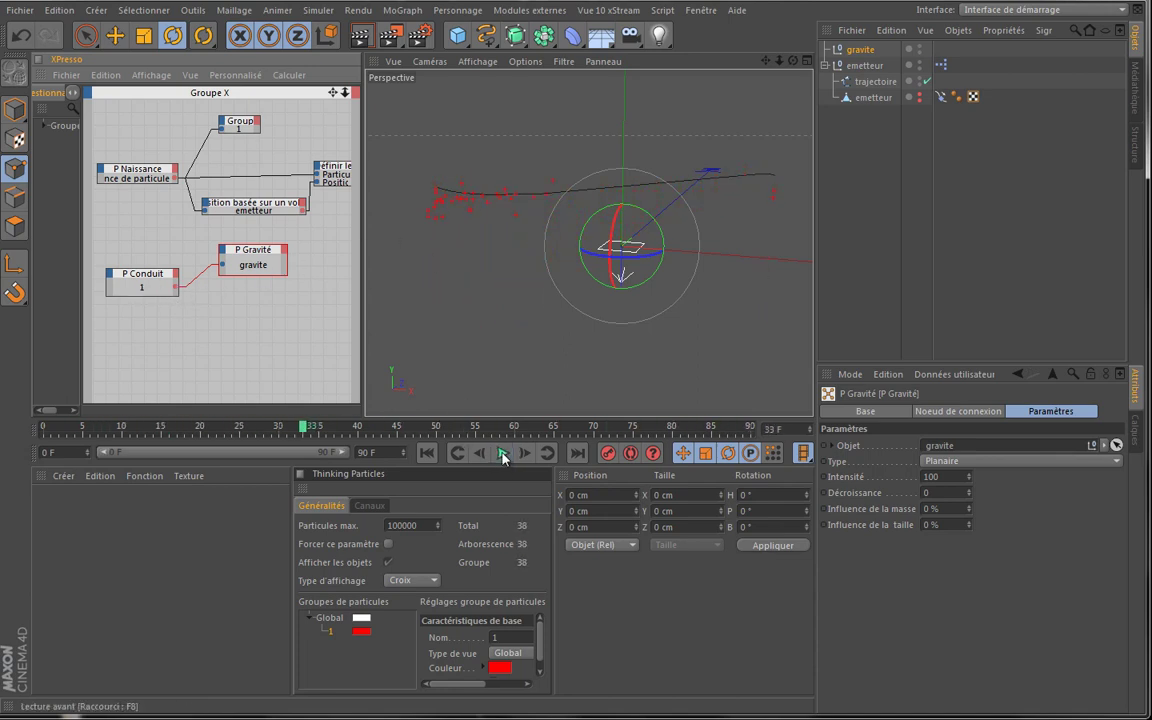
{"action": "left_click", "coordinate": [312, 428]}
{"action": "left_click_drag", "start_coordinate": [312, 428], "coordinate": [40, 430]}
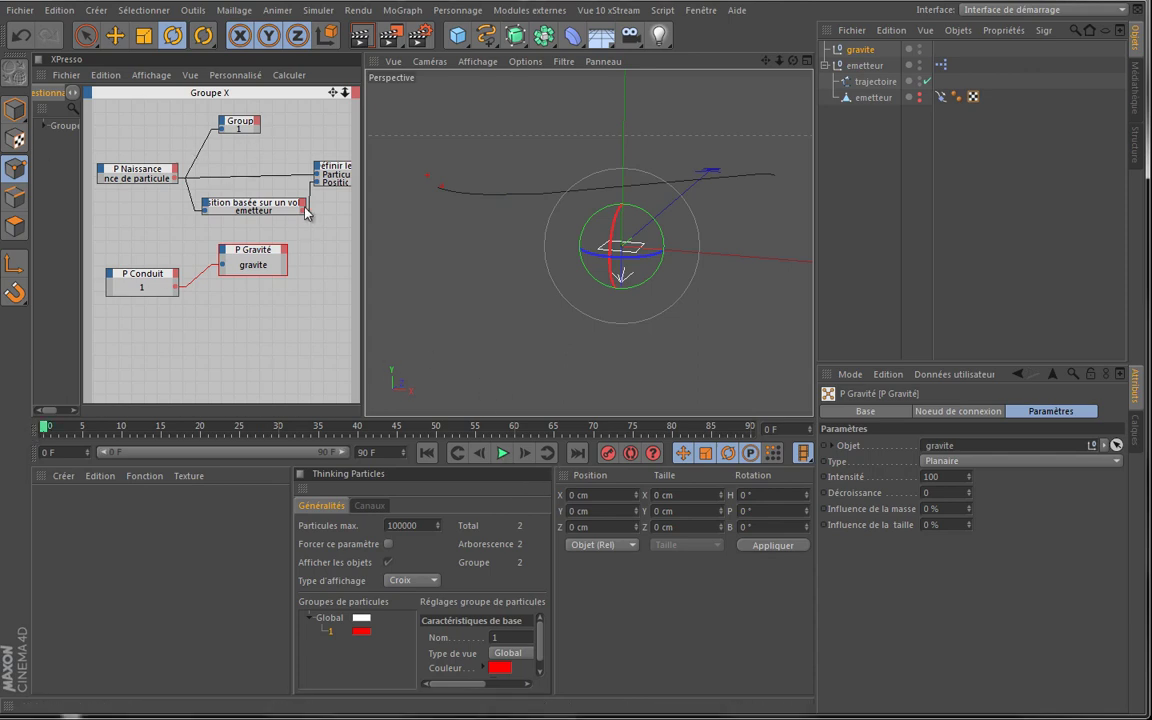
Spread the P Gravité and P Conduit nodes apart and add a Thinking Particles P Age condition node beneath them
{"action": "left_click_drag", "start_coordinate": [240, 250], "coordinate": [272, 250]}
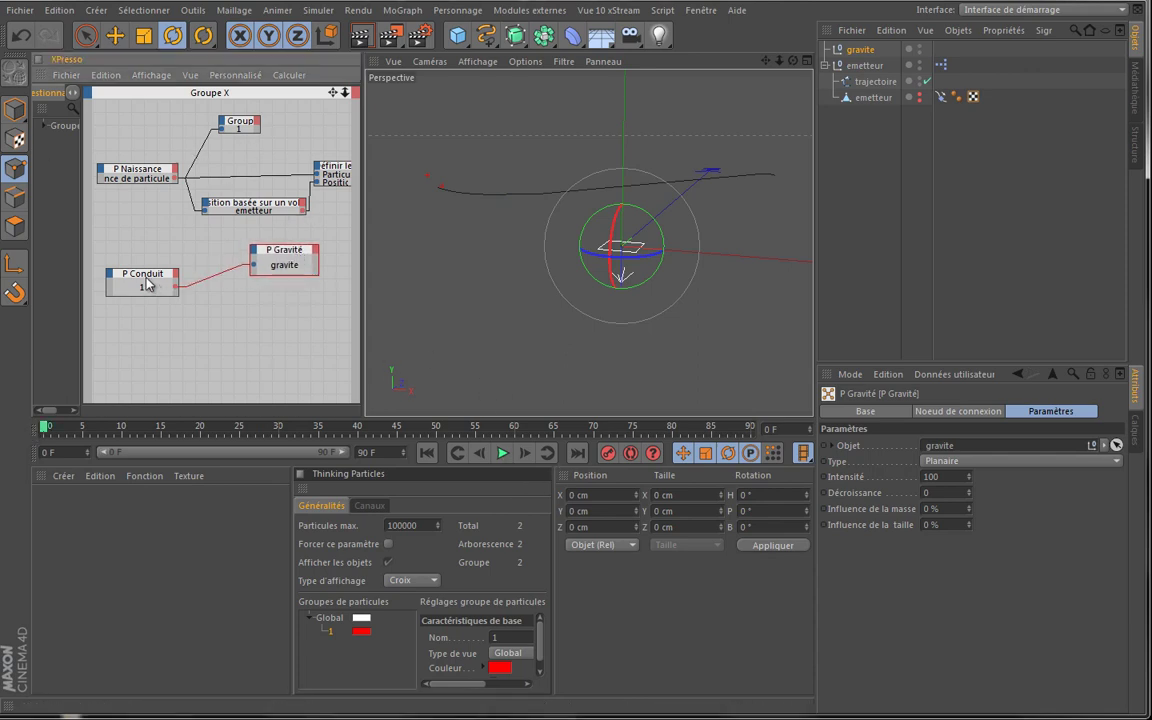
{"action": "left_click_drag", "start_coordinate": [146, 284], "coordinate": [142, 279]}
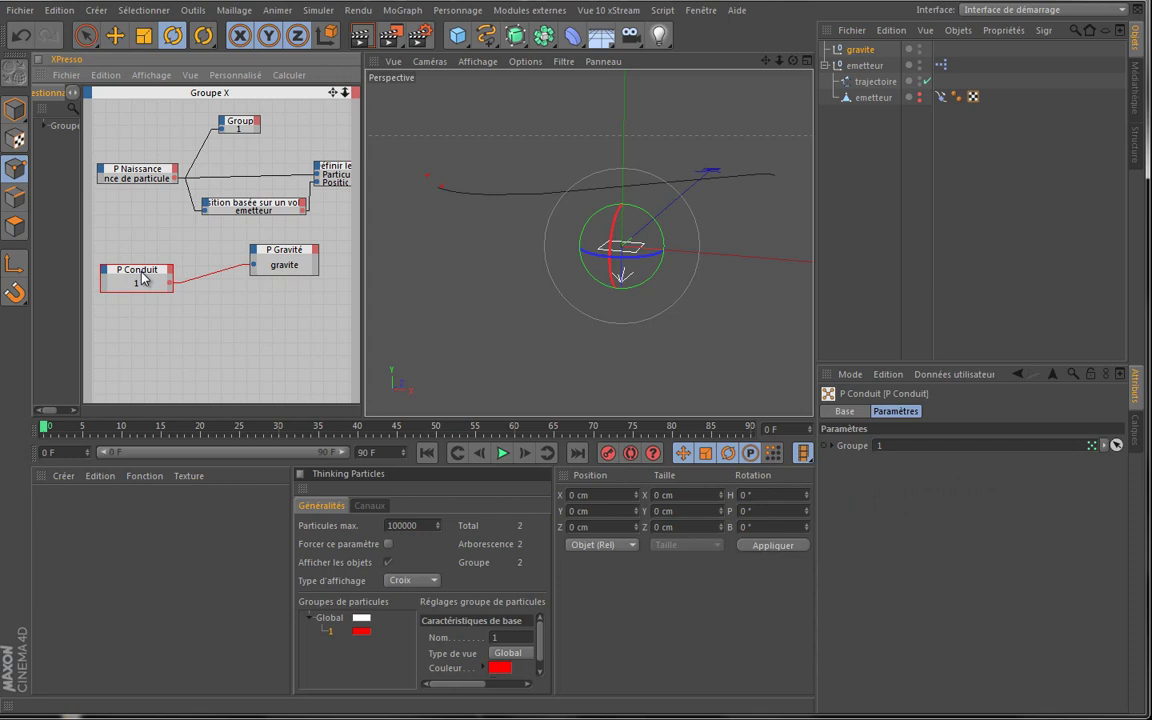
{"action": "right_click", "coordinate": [193, 315]}
{"action": "mouse_move", "coordinate": [330, 321]}
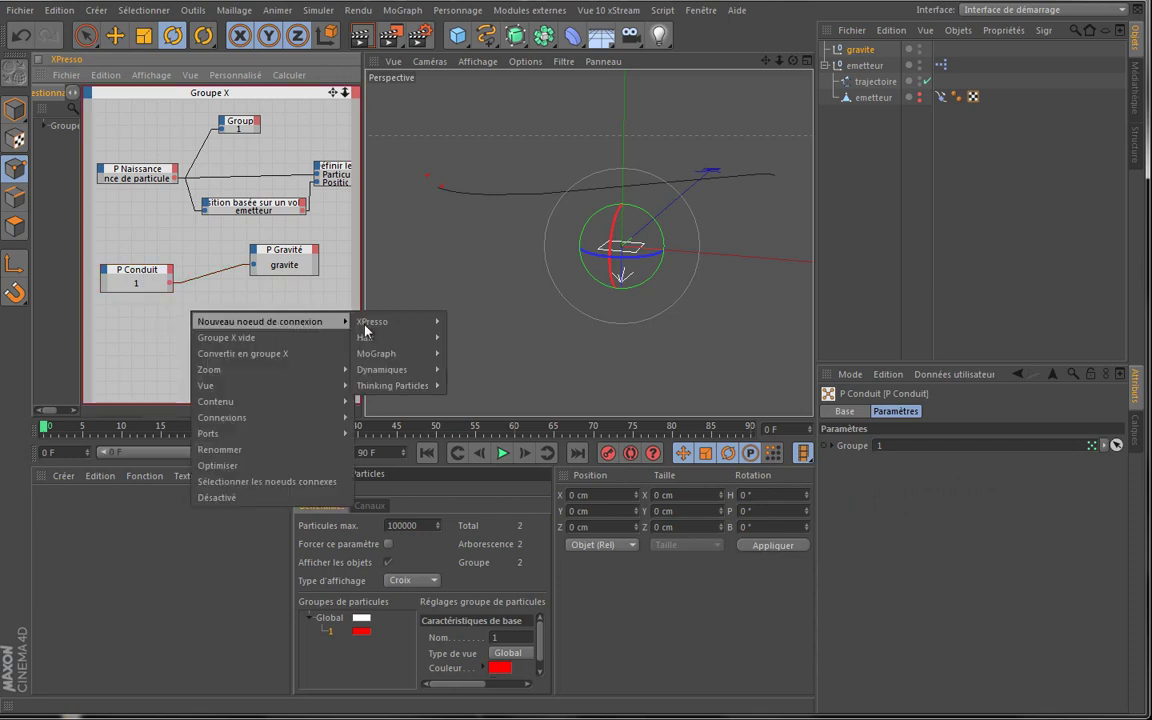
{"action": "mouse_move", "coordinate": [400, 385]}
{"action": "mouse_move", "coordinate": [505, 405]}
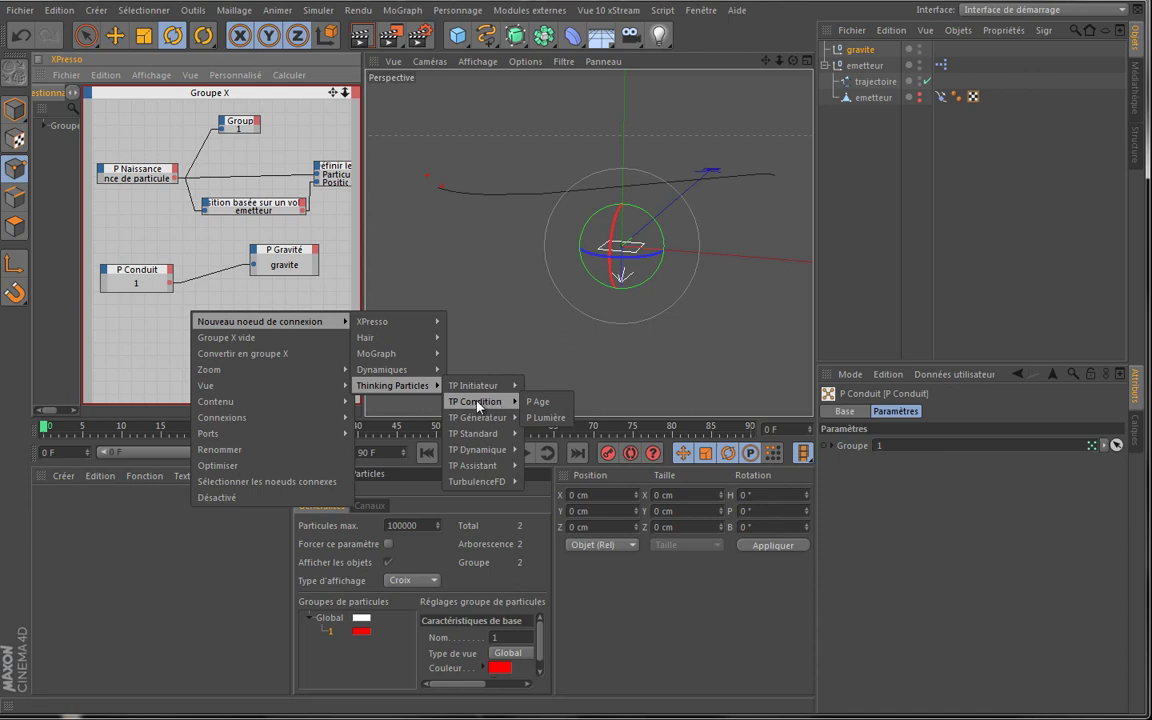
{"action": "left_click", "coordinate": [537, 401]}
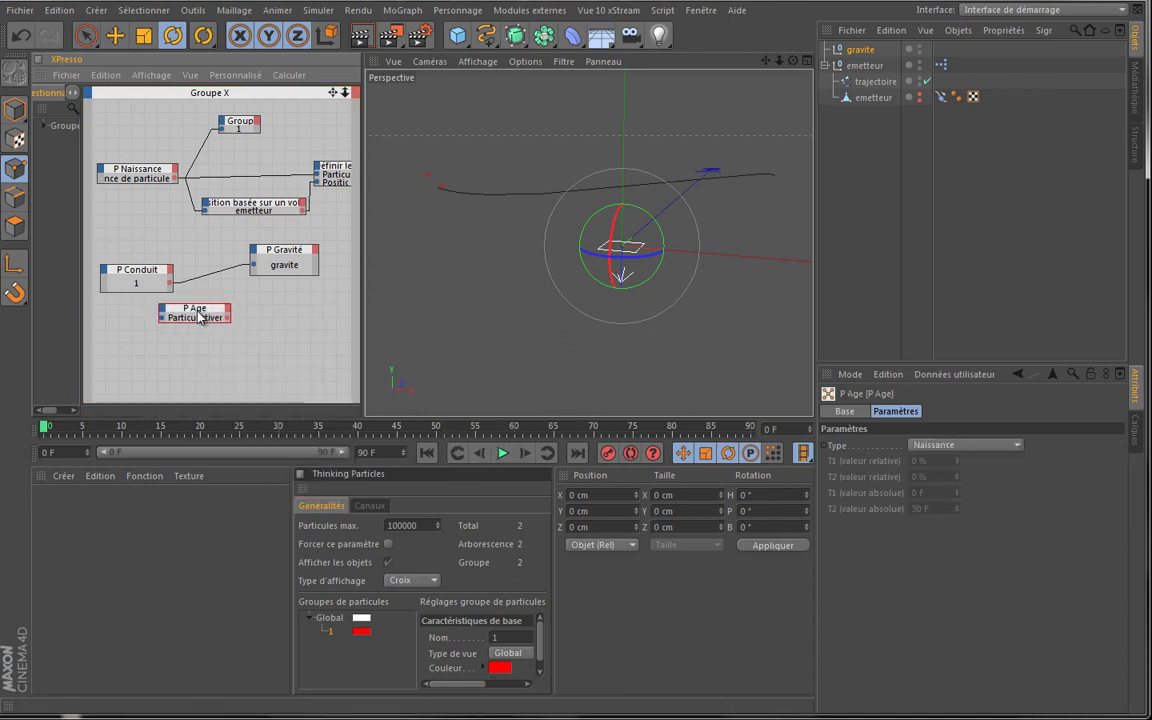
{"action": "left_click_drag", "start_coordinate": [200, 315], "coordinate": [304, 330]}
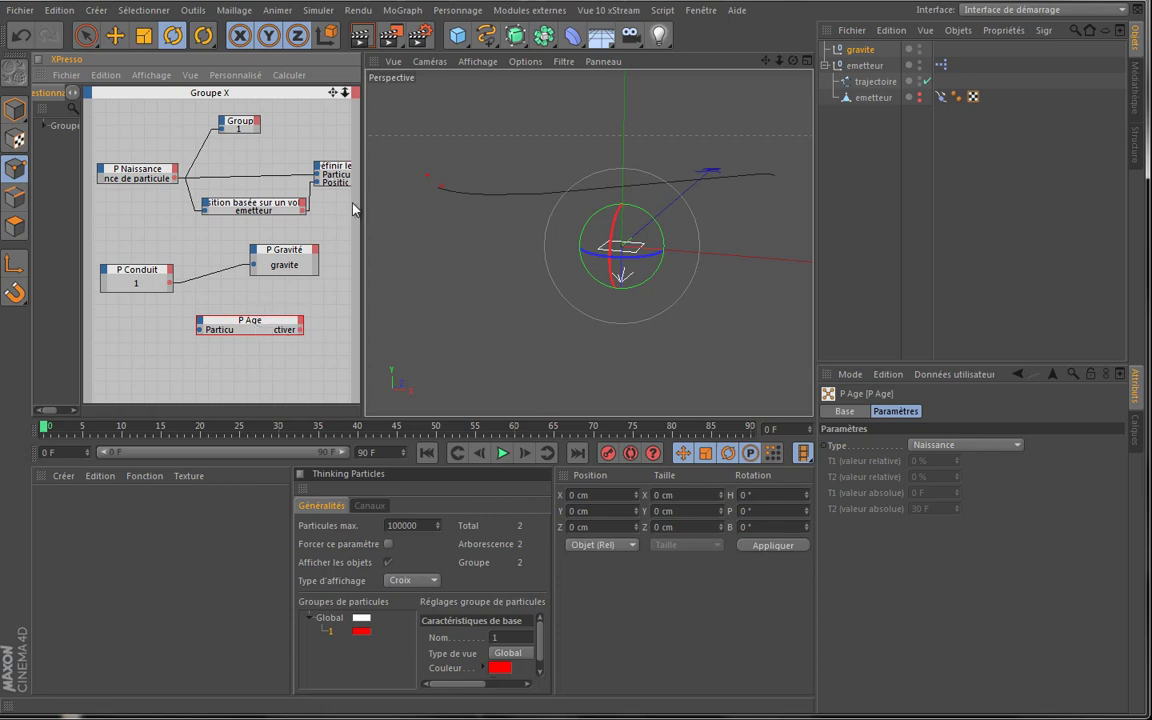
Widen the XPresso editor beside the viewport and enlarge its view of the P Conduit, P Gravité and P Age nodes
{"action": "left_click_drag", "start_coordinate": [362, 208], "coordinate": [465, 208]}
{"action": "left_click", "coordinate": [205, 176]}
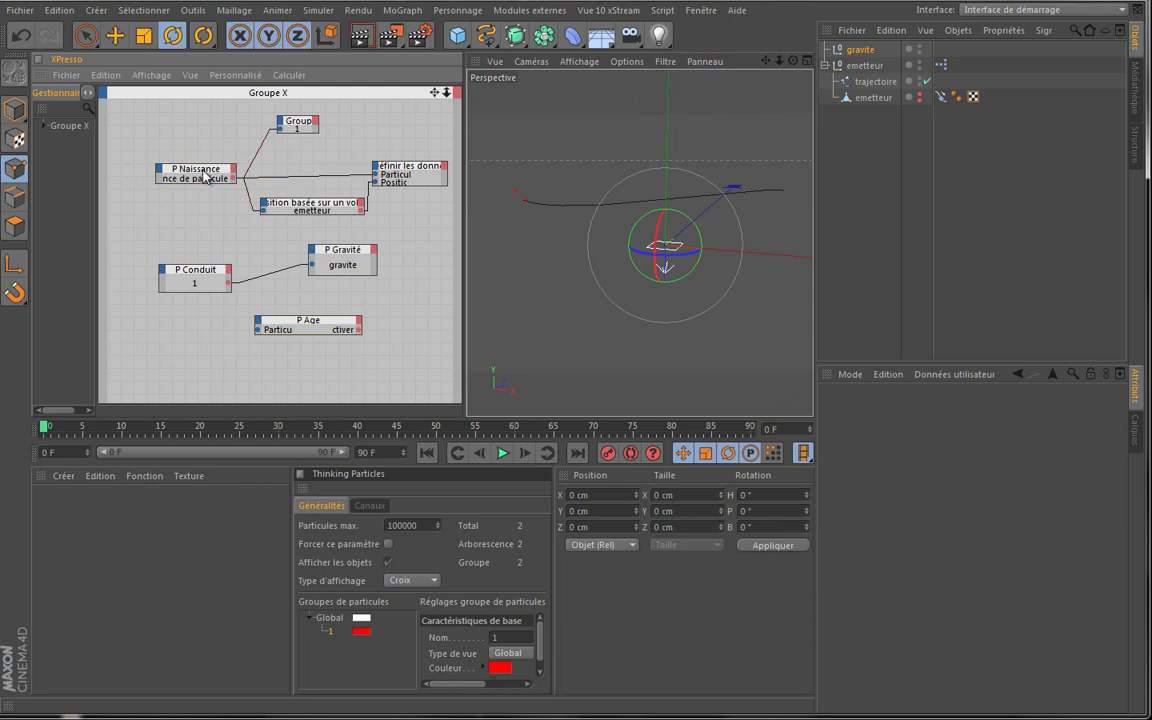
{"action": "left_click", "coordinate": [203, 176]}
{"action": "left_click", "coordinate": [201, 176]}
{"action": "left_click", "coordinate": [287, 181]}
{"action": "left_click", "coordinate": [274, 187]}
{"action": "scroll", "coordinate": [464, 340], "scroll_direction": "up", "scroll_amount": 2}
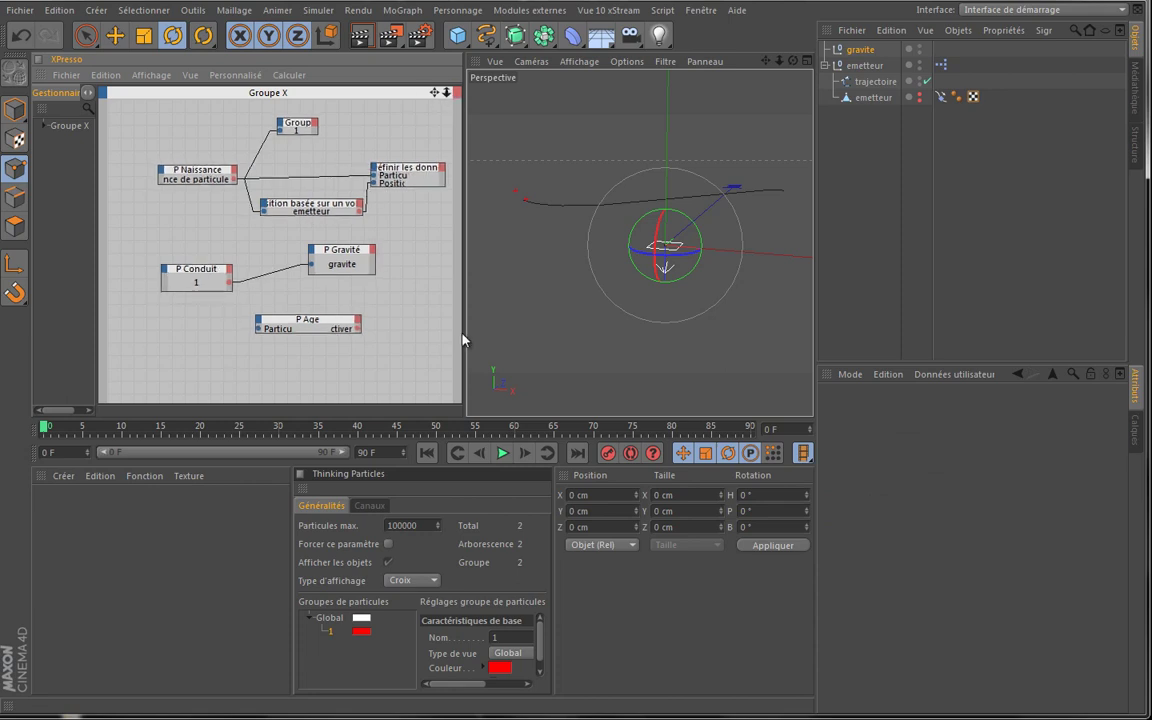
{"action": "scroll", "coordinate": [464, 340], "scroll_direction": "up", "scroll_amount": 5}
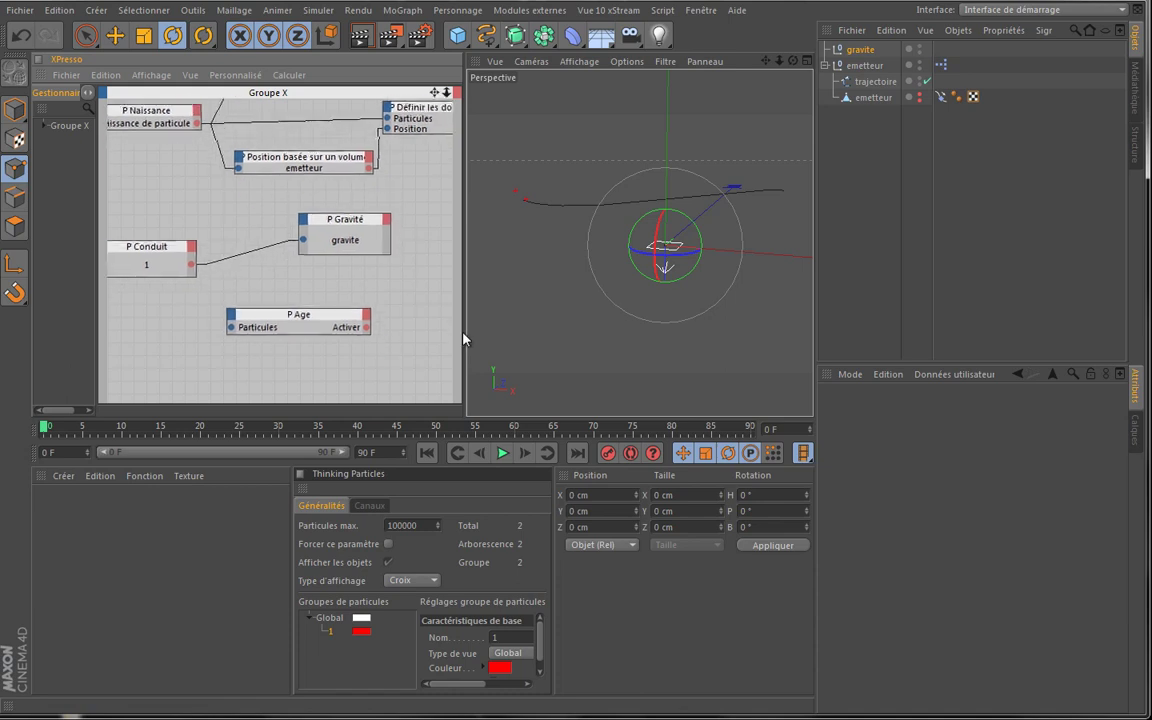
{"action": "middle_click_drag", "start_coordinate": [465, 337], "coordinate": [322, 190], "text": "alt"}
Shrink the P Gravité and P Conduit nodes and spread them apart, with P Age placed below the gap between them
{"action": "double_click", "coordinate": [322, 185]}
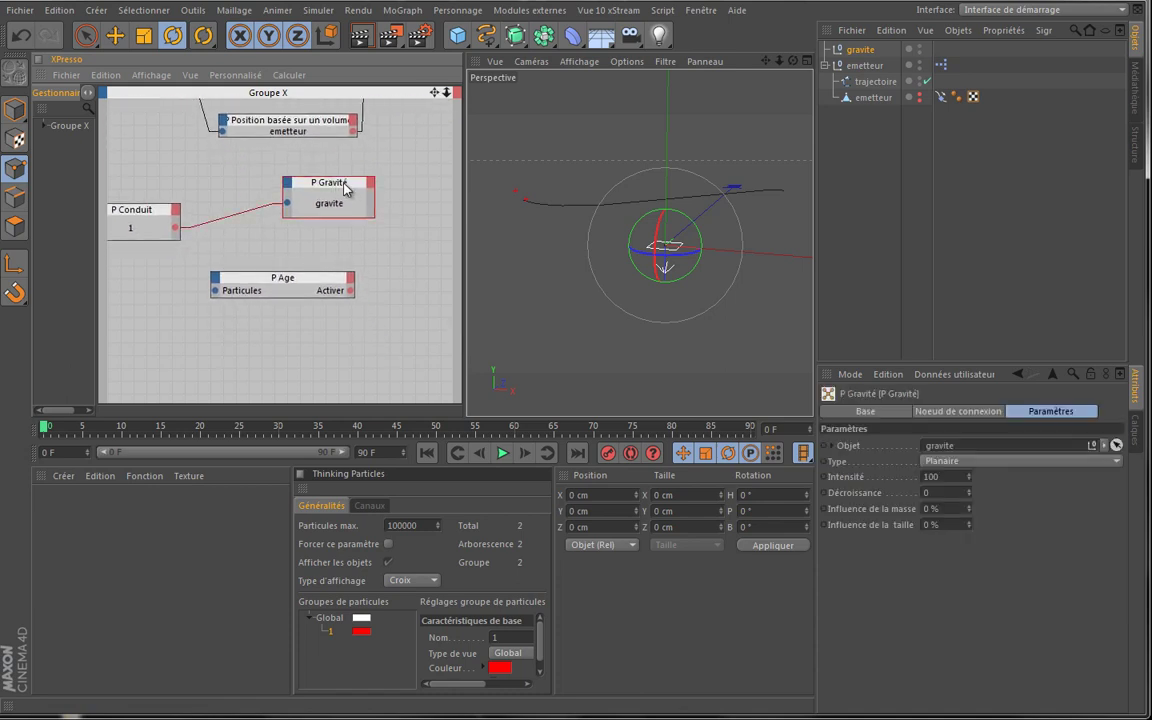
{"action": "left_click_drag", "start_coordinate": [147, 222], "coordinate": [222, 190]}
{"action": "double_click", "coordinate": [157, 185]}
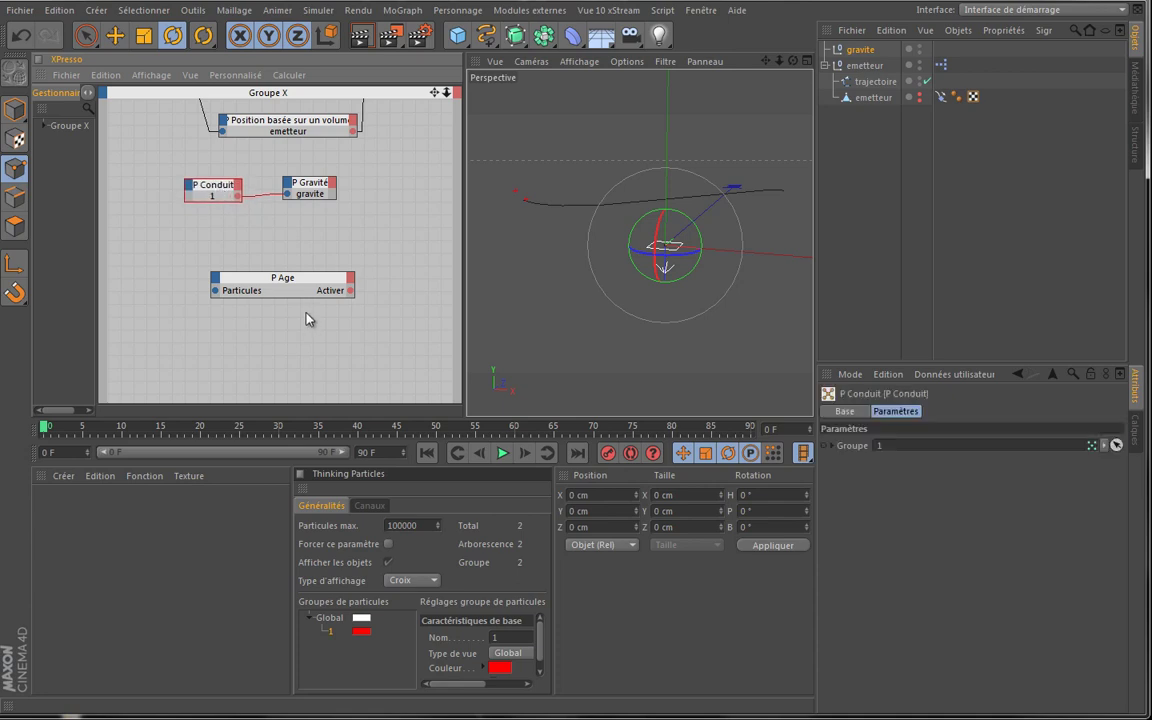
{"action": "left_click_drag", "start_coordinate": [298, 283], "coordinate": [333, 244]}
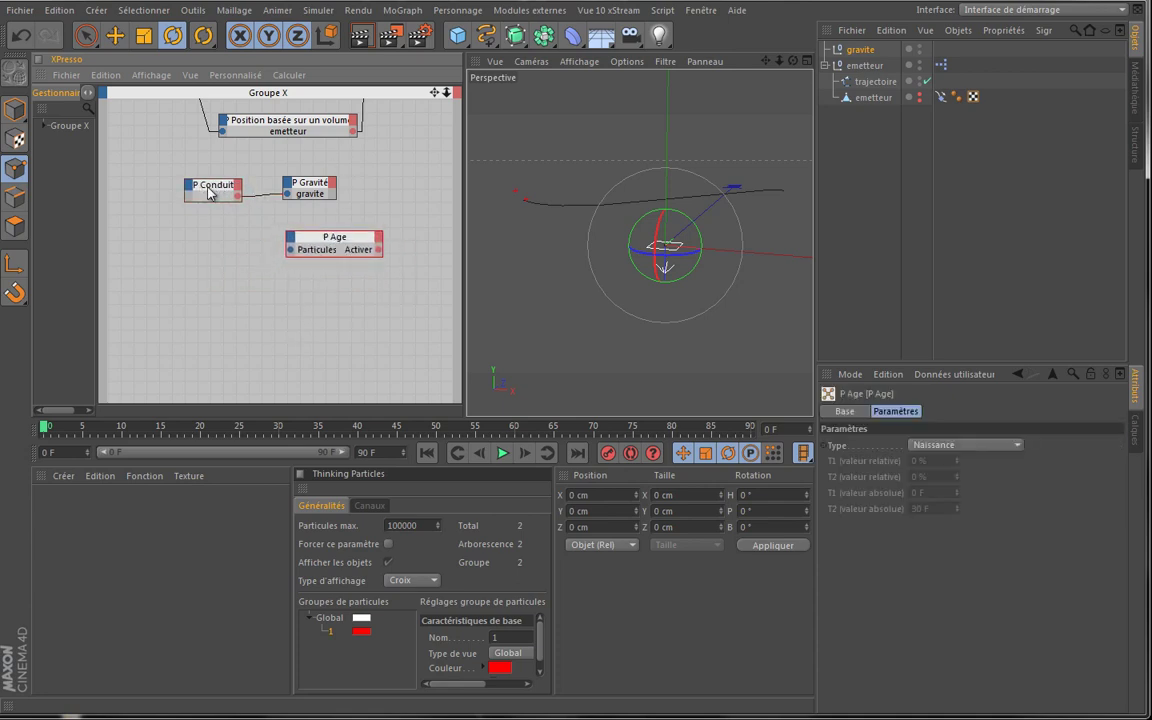
{"action": "left_click_drag", "start_coordinate": [215, 194], "coordinate": [215, 200]}
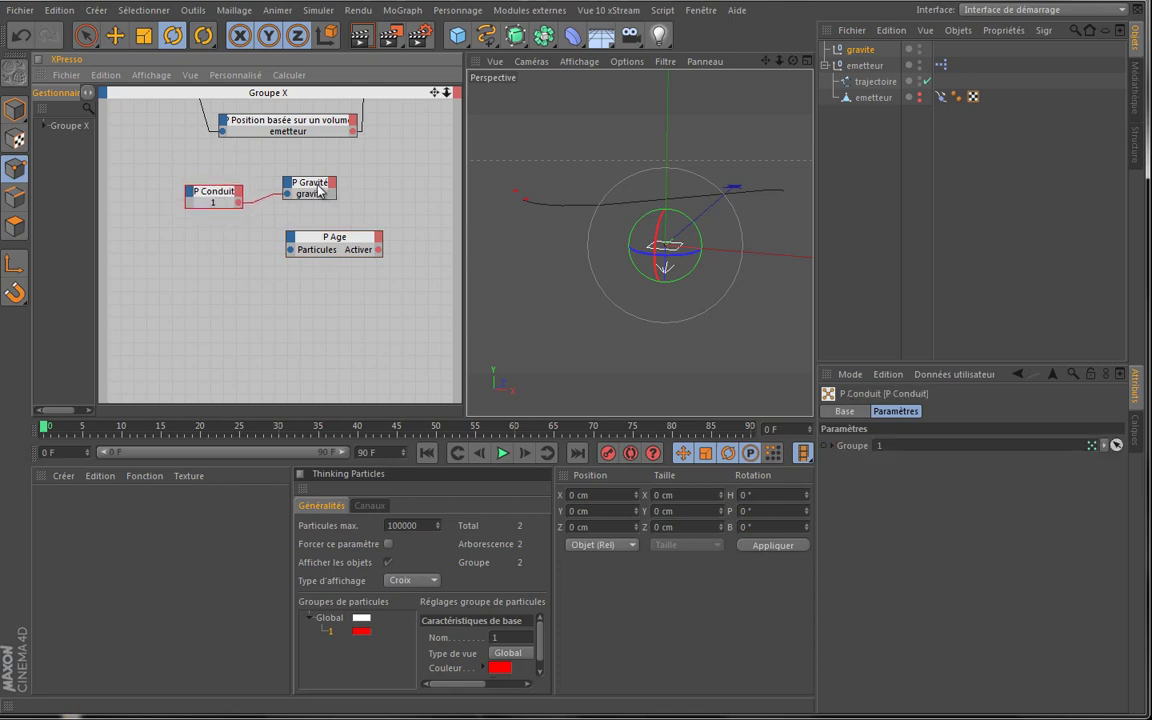
{"action": "left_click_drag", "start_coordinate": [326, 186], "coordinate": [421, 182]}
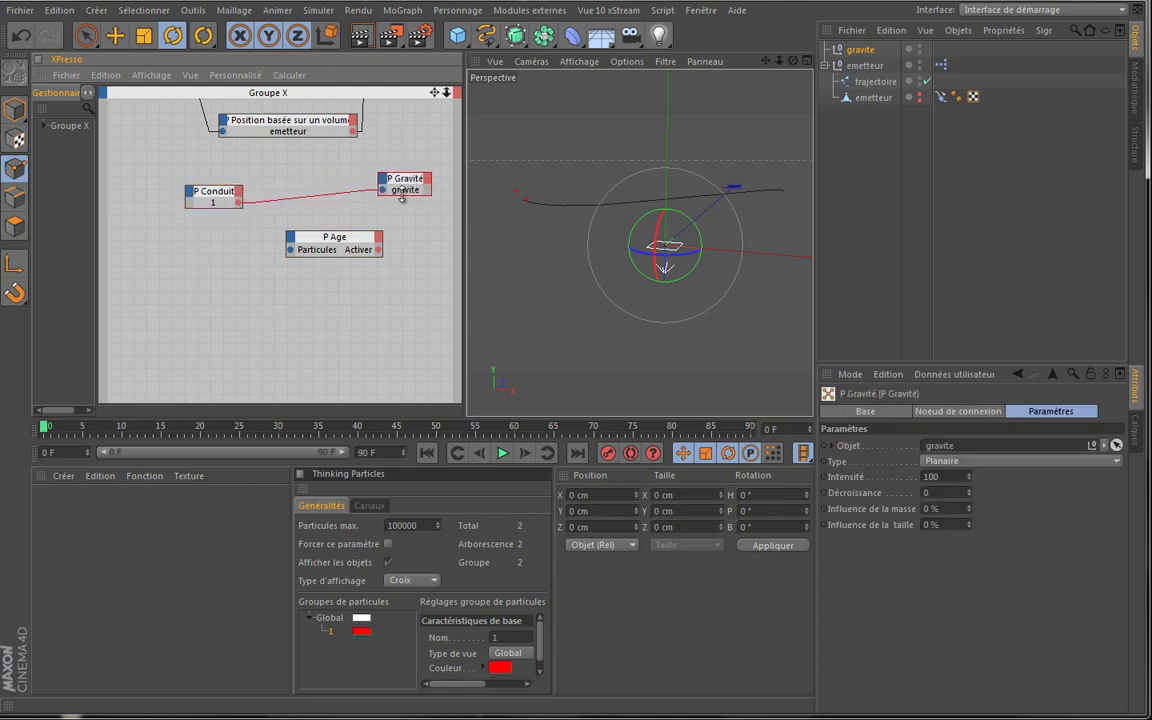
{"action": "mouse_move", "coordinate": [46, 428]}
{"action": "left_mouse_down"}
{"action": "mouse_move", "coordinate": [121, 431]}
{"action": "mouse_move", "coordinate": [44, 430]}
{"action": "left_mouse_up"}
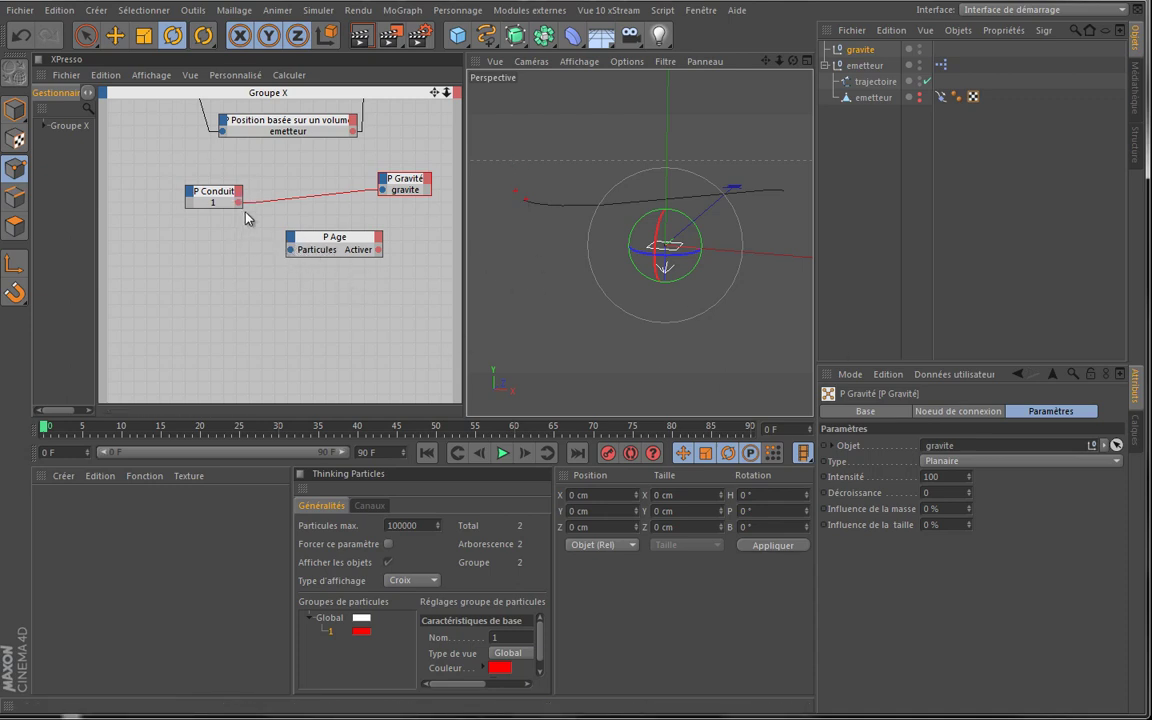
Connect the P Conduit output to the Particules input of P Age and set the P Age type to Valeur absolue
{"action": "left_click_drag", "start_coordinate": [240, 207], "coordinate": [331, 244]}
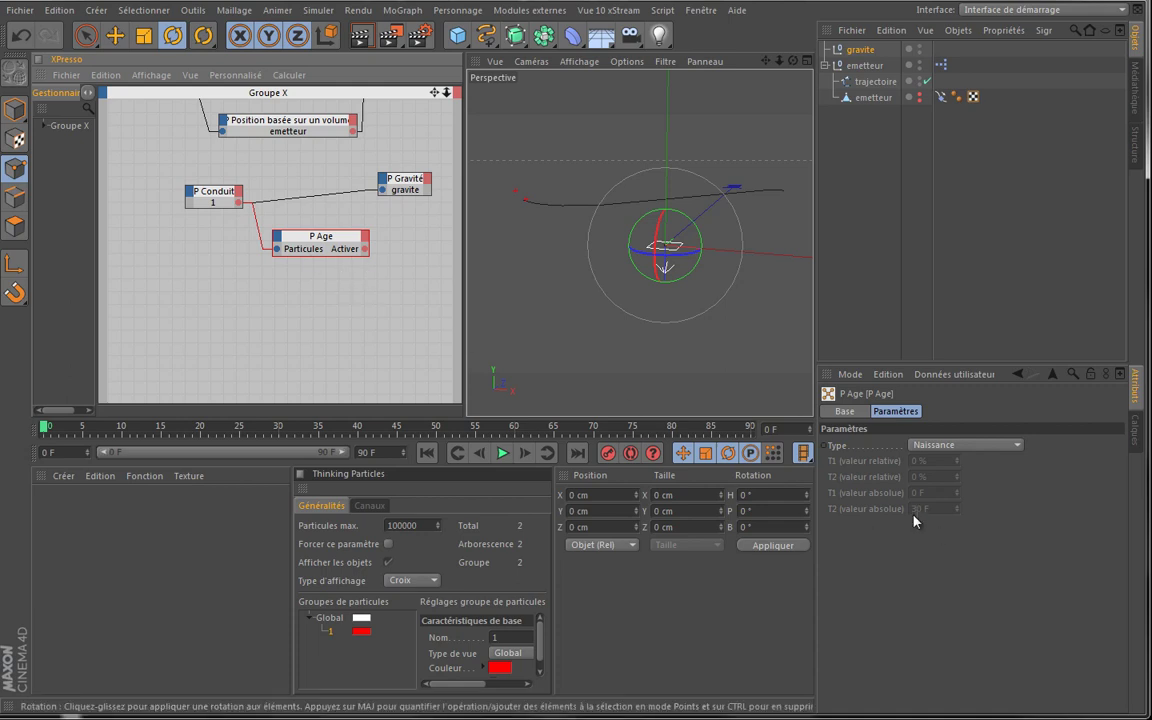
{"action": "left_click", "coordinate": [968, 454]}
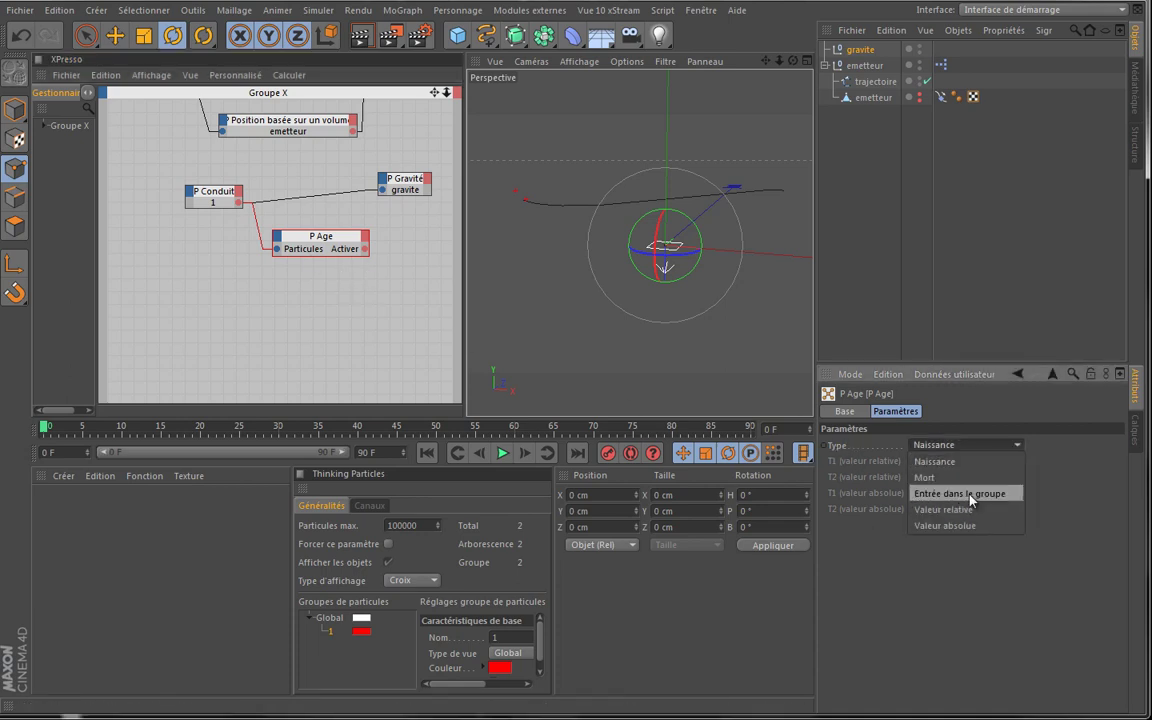
{"action": "left_click", "coordinate": [981, 526]}
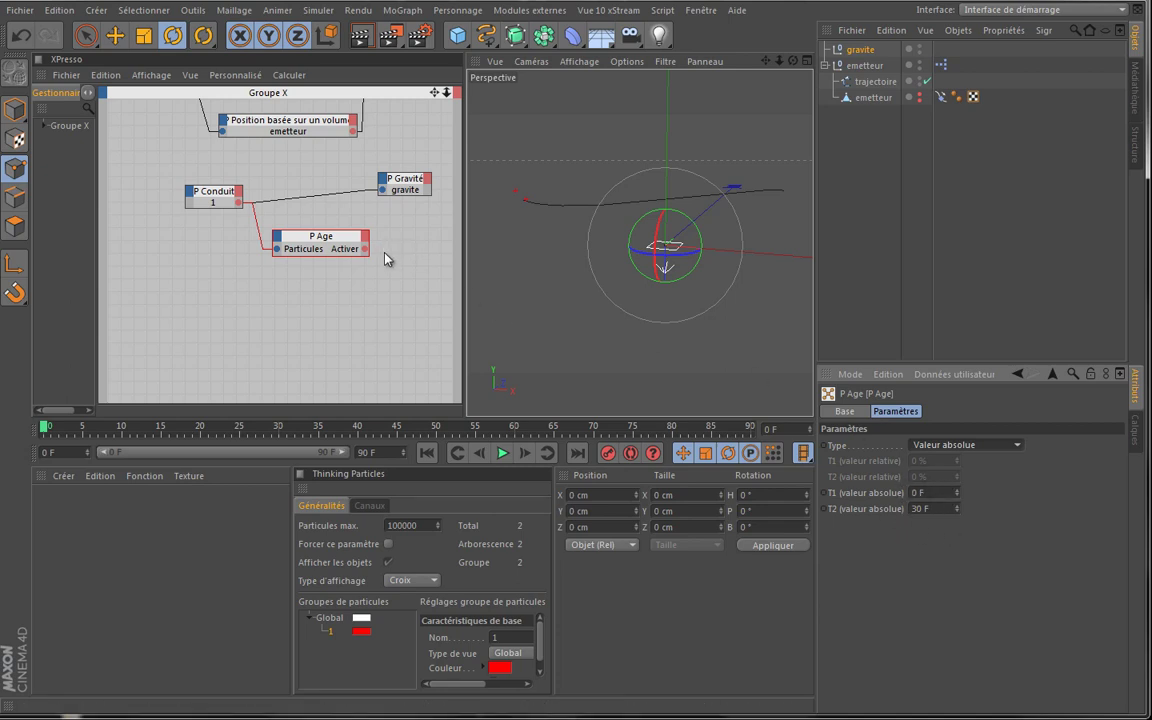
Extend the animation and its preview range to 360 F, play it to check the particles, and return to frame 0
{"action": "left_click_drag", "start_coordinate": [434, 92], "coordinate": [463, 340]}
{"action": "left_click", "coordinate": [200, 209]}
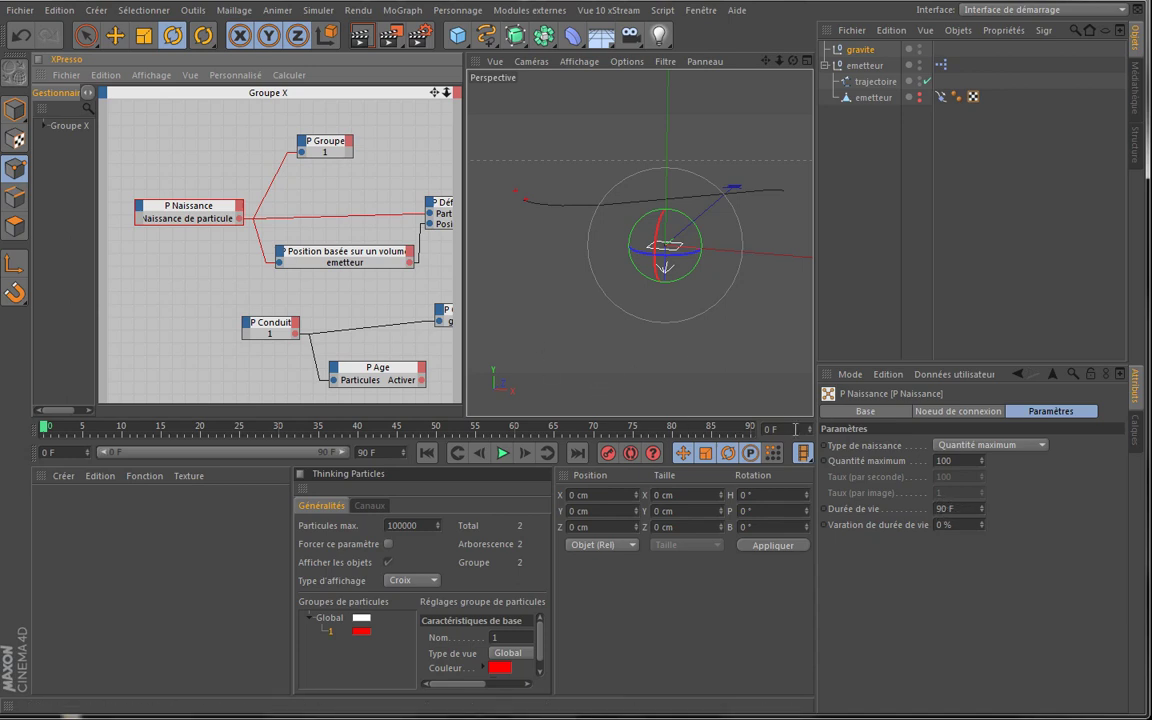
{"action": "left_click", "coordinate": [396, 453]}
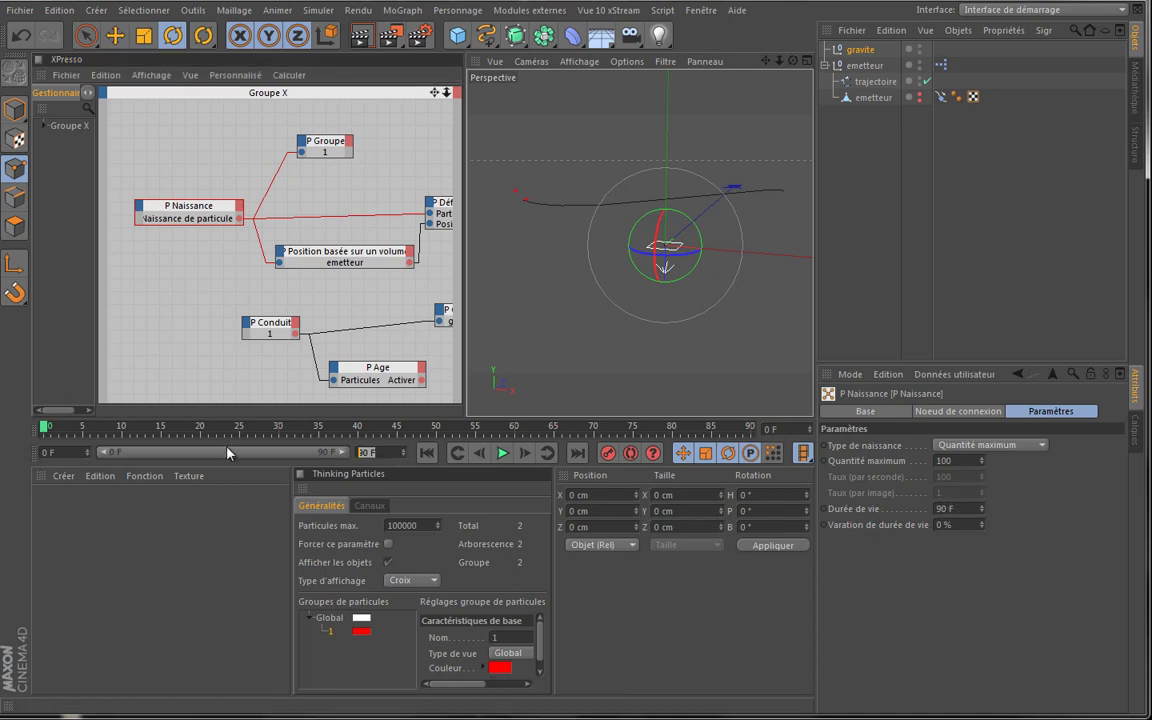
{"action": "type", "text": "360"}
{"action": "key", "text": "Return"}
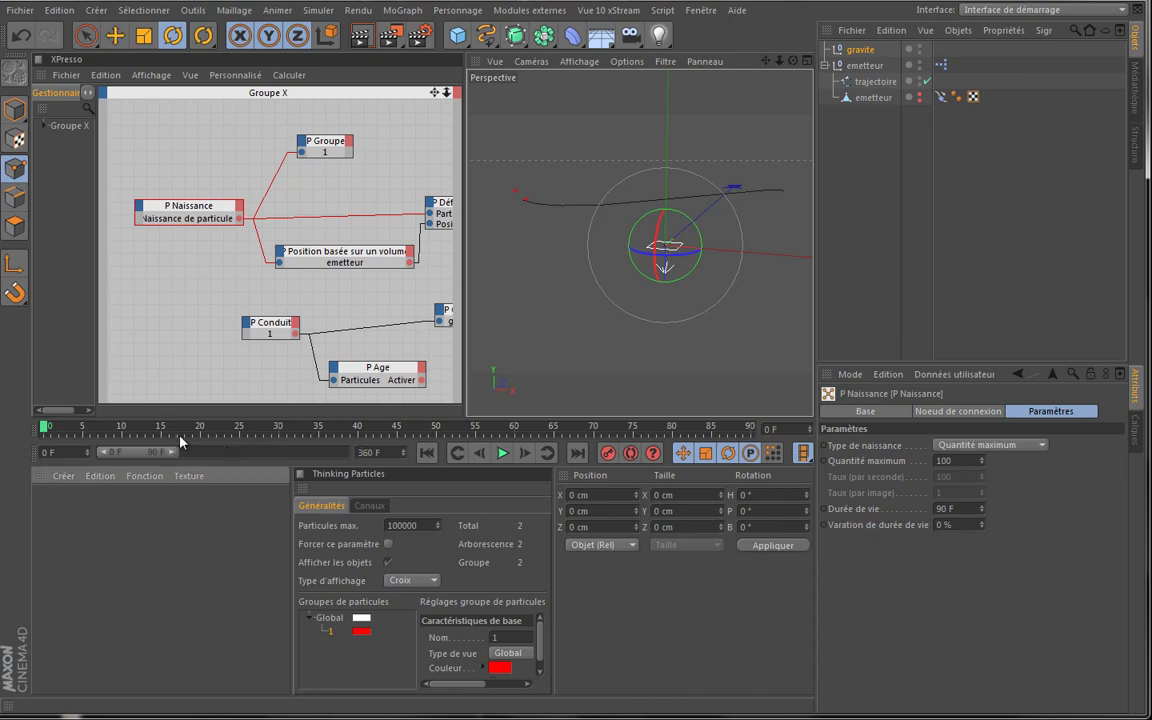
{"action": "left_click_drag", "start_coordinate": [178, 459], "coordinate": [353, 459]}
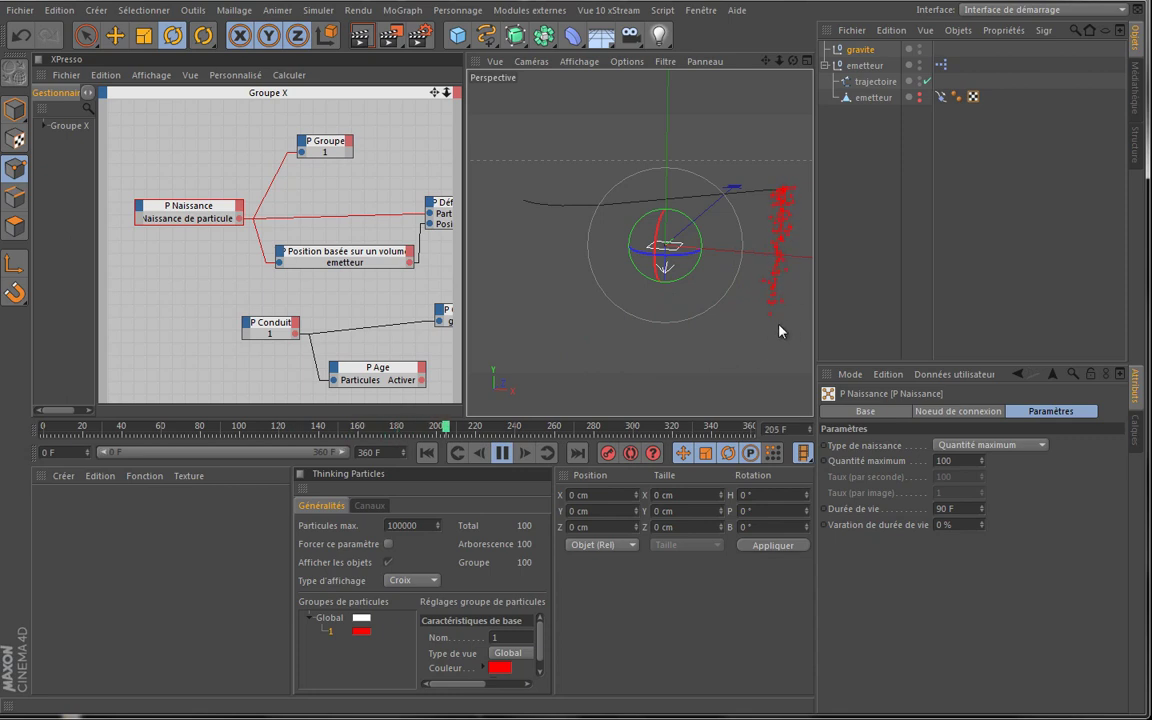
{"action": "left_click", "coordinate": [428, 455]}
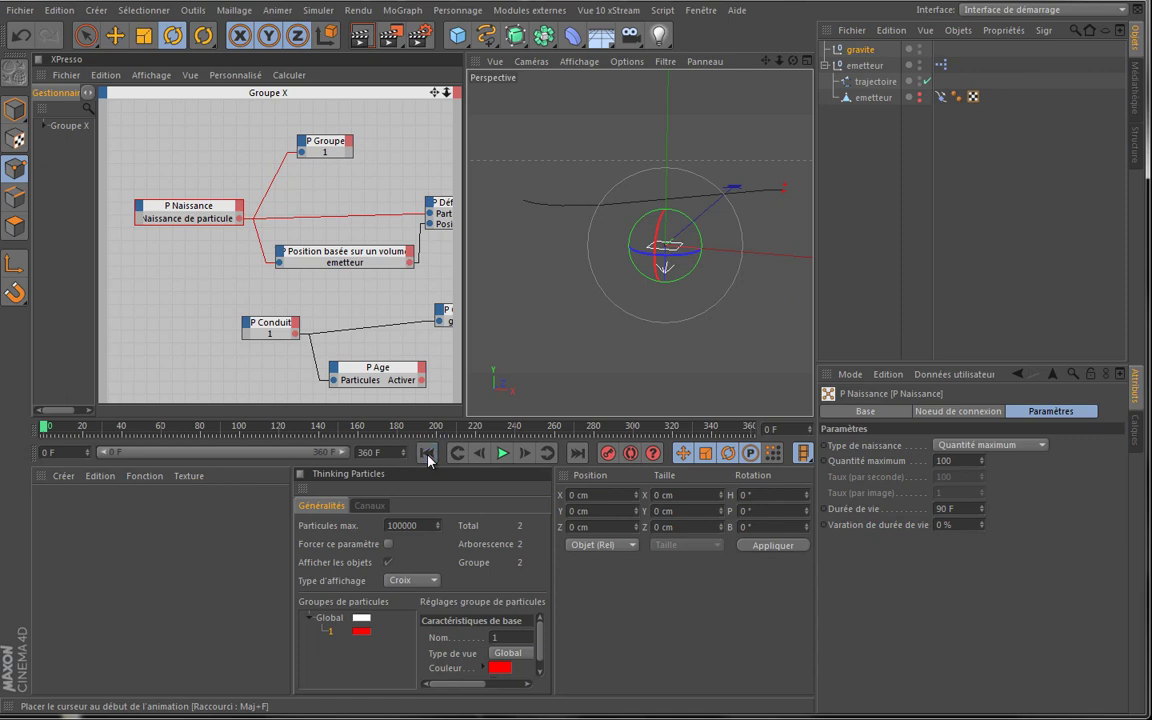
Set the particle lifetime (Durée de vie) of P Naissance to 150 F, play the animation briefly, and return to frame 0
{"action": "double_click", "coordinate": [969, 508]}
{"action": "type", "text": "150"}
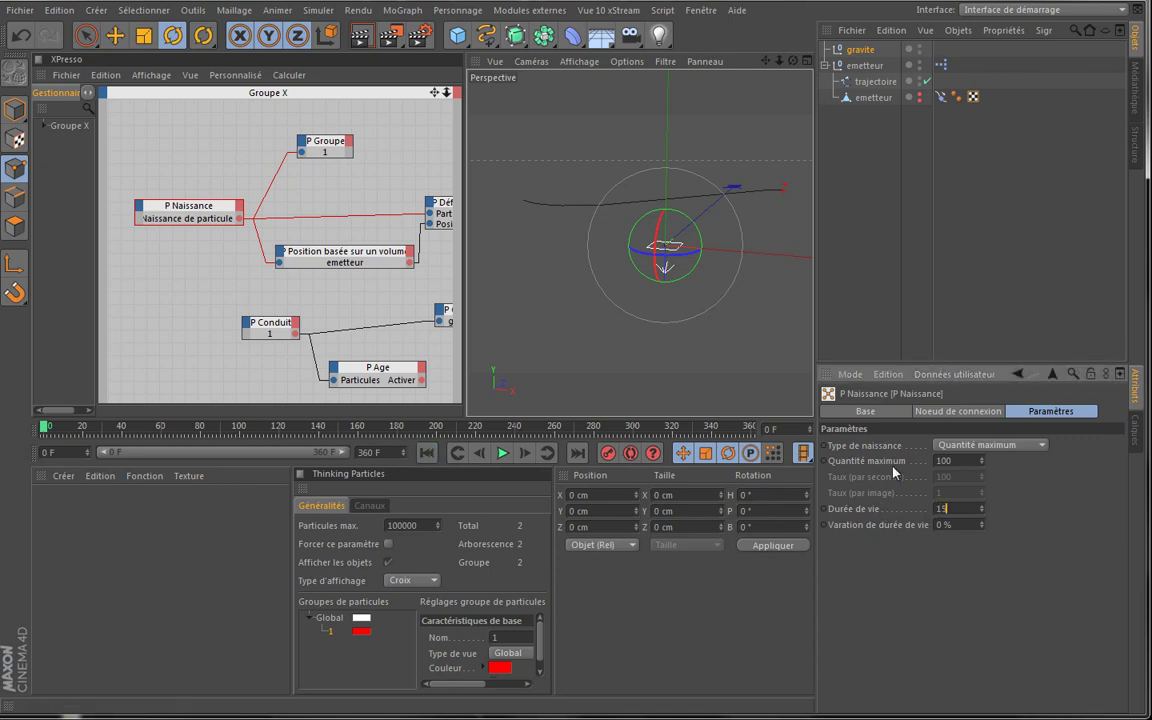
{"action": "key", "text": "Tab"}
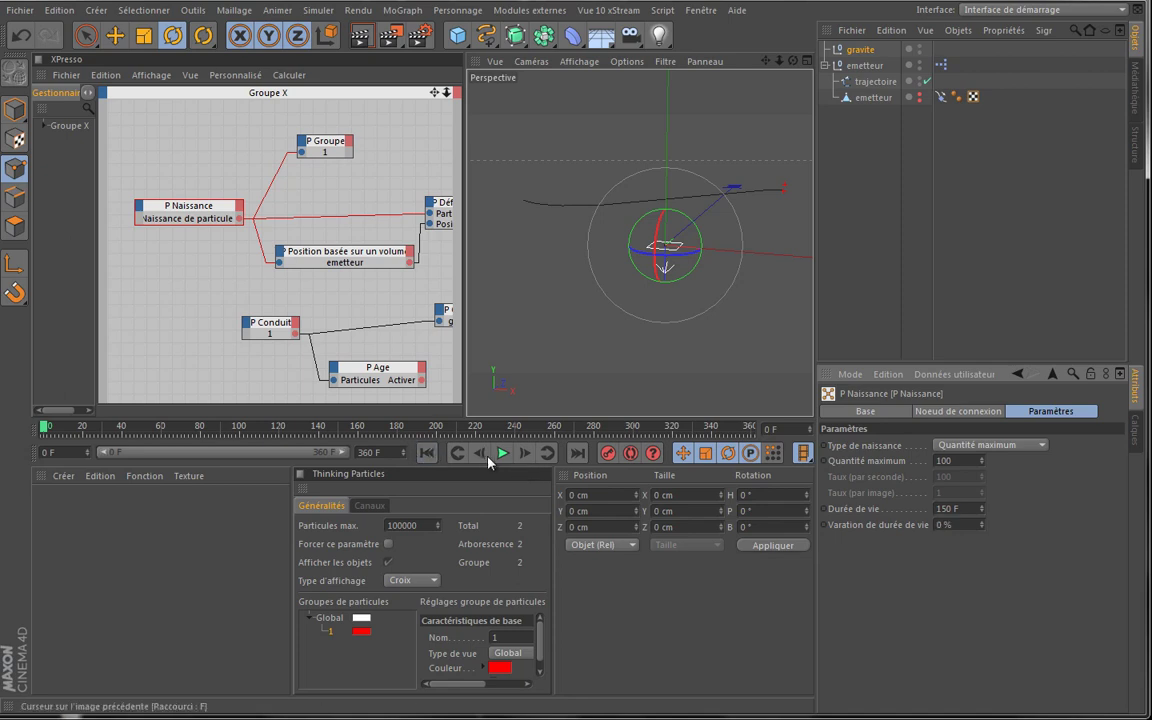
{"action": "left_click", "coordinate": [503, 454]}
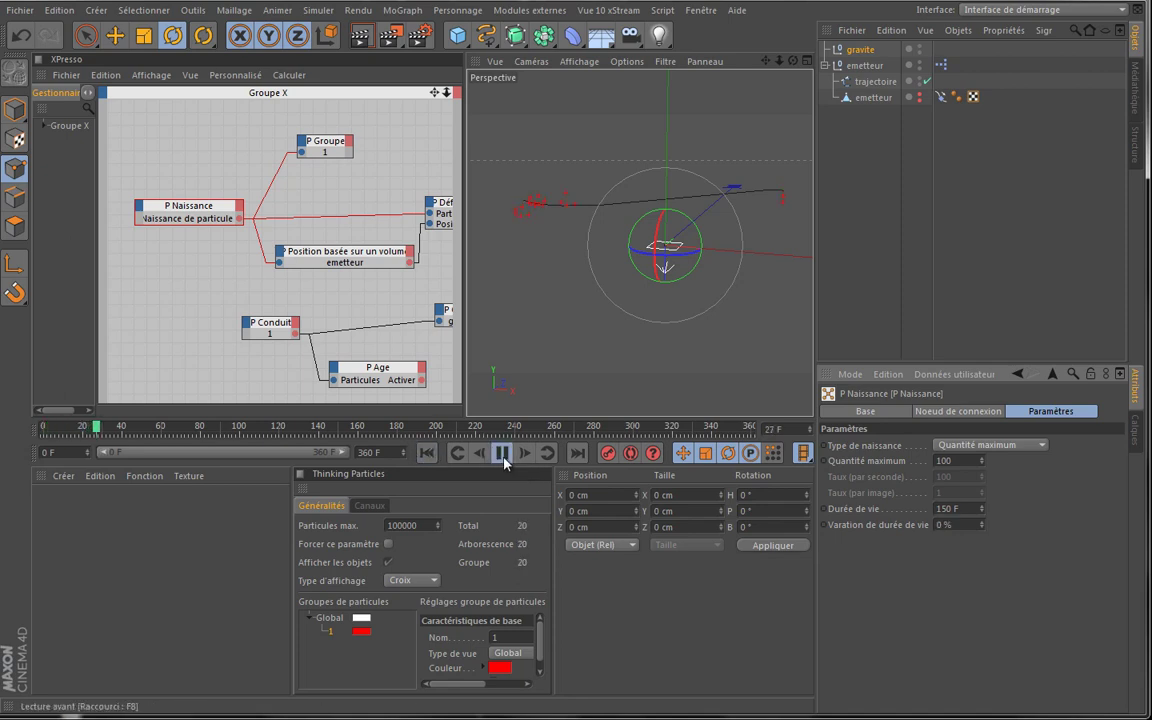
{"action": "left_click", "coordinate": [503, 454]}
{"action": "left_click", "coordinate": [427, 453]}
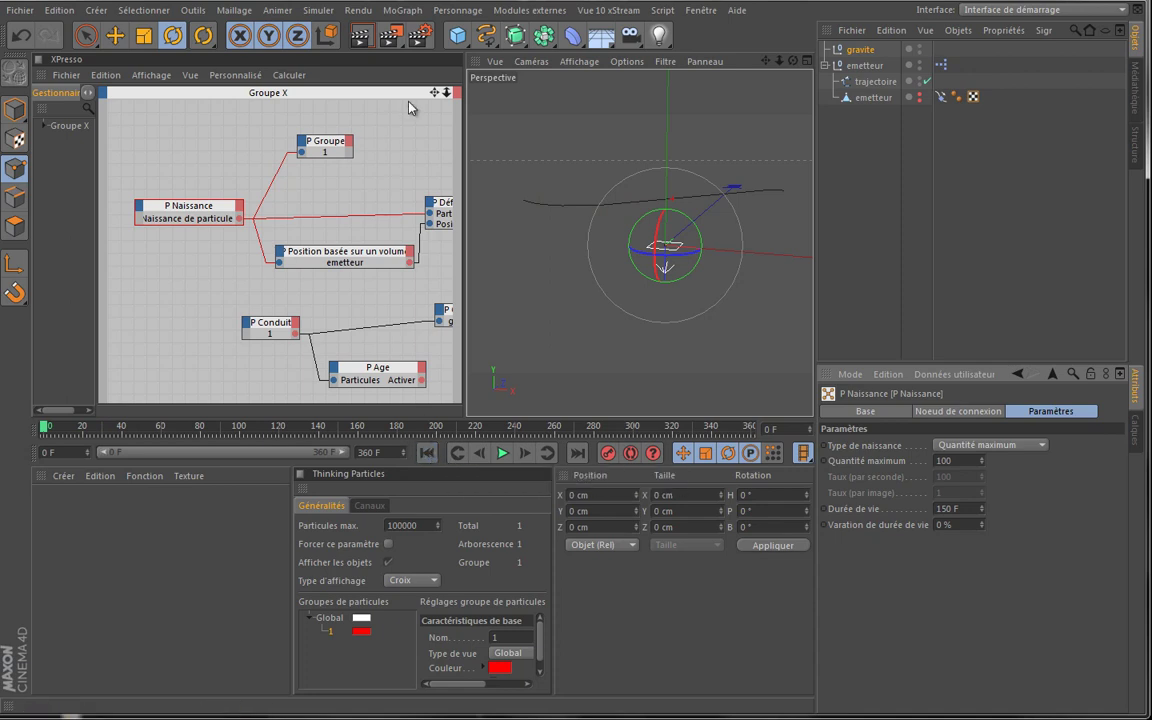
Align P Gravité with P Conduit and set the absolute values of P Age to T1 20 F and T2 150 F
{"action": "middle_click_drag", "start_coordinate": [463, 325], "coordinate": [378, 285], "text": "alt"}
{"action": "left_click_drag", "start_coordinate": [378, 285], "coordinate": [381, 289]}
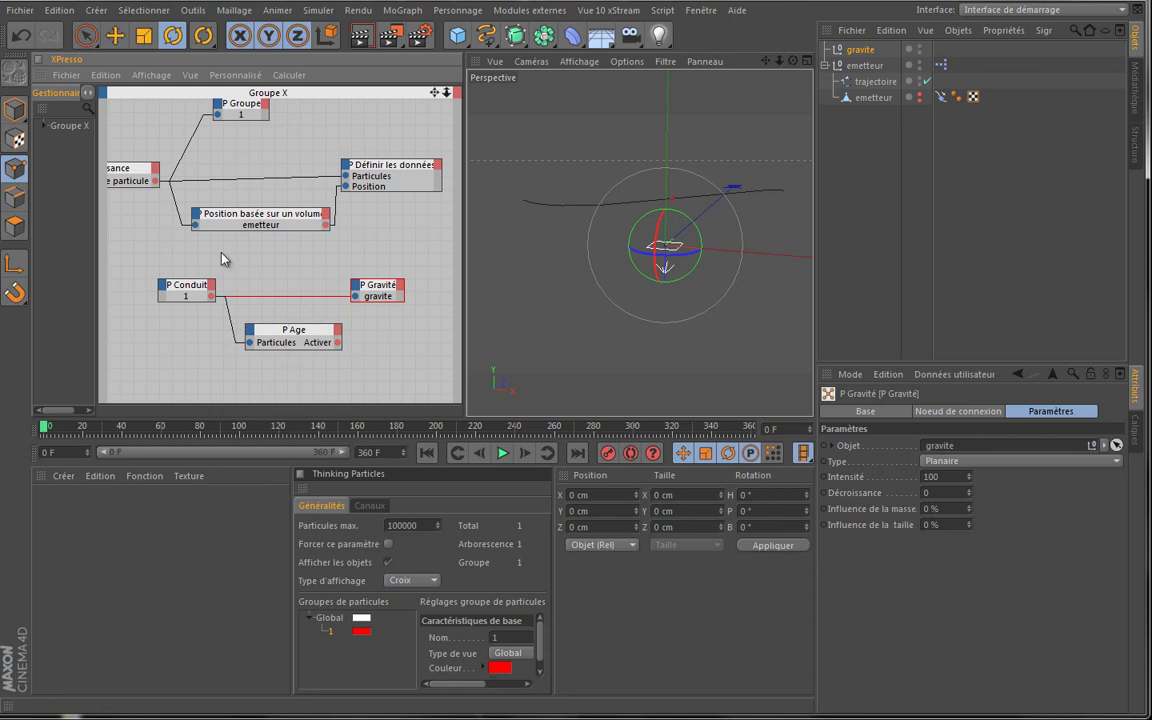
{"action": "left_click", "coordinate": [124, 168]}
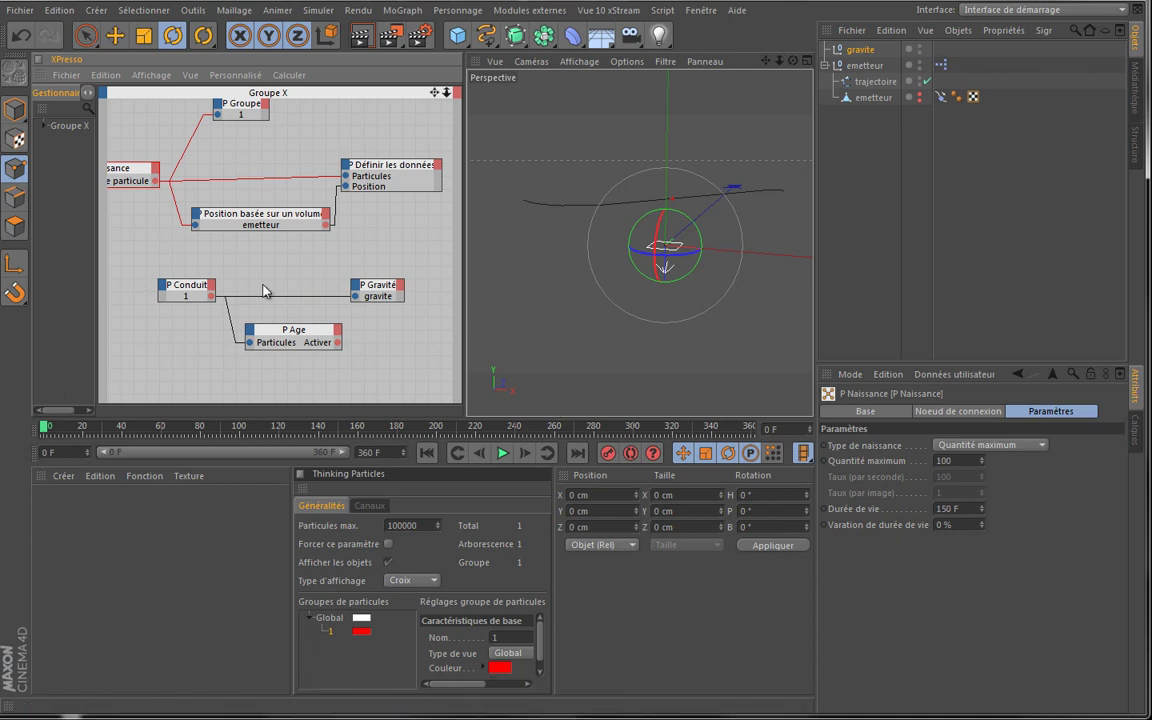
{"action": "left_click", "coordinate": [304, 338]}
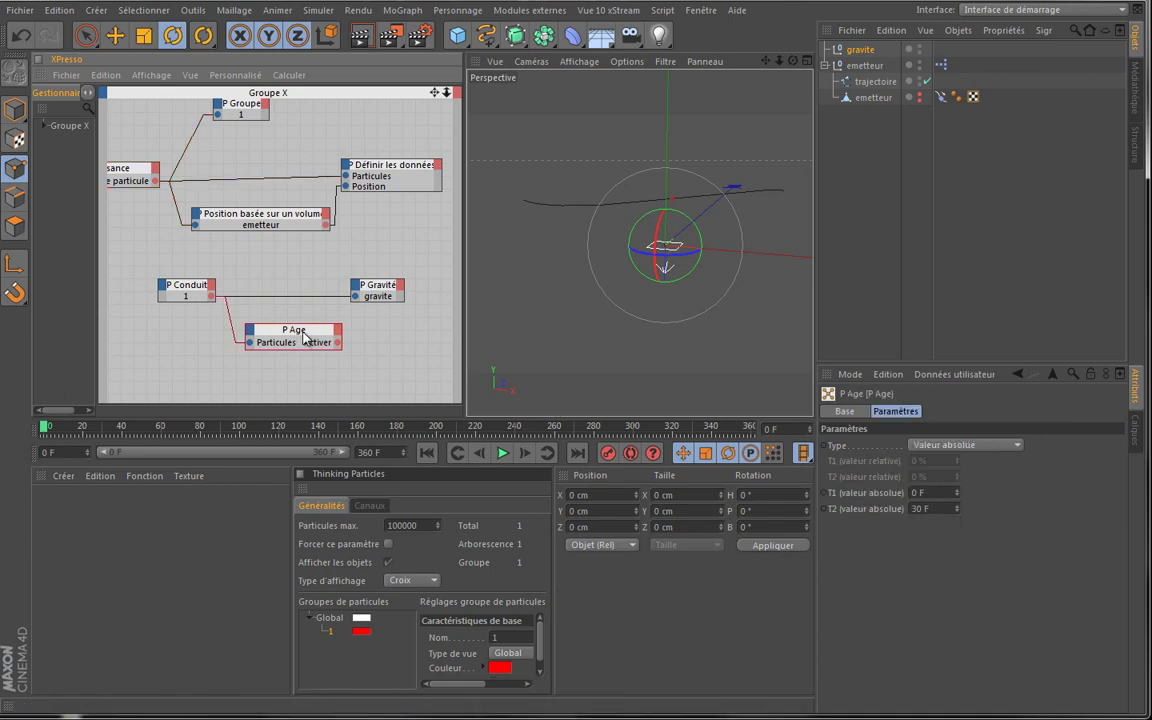
{"action": "left_click", "coordinate": [934, 491]}
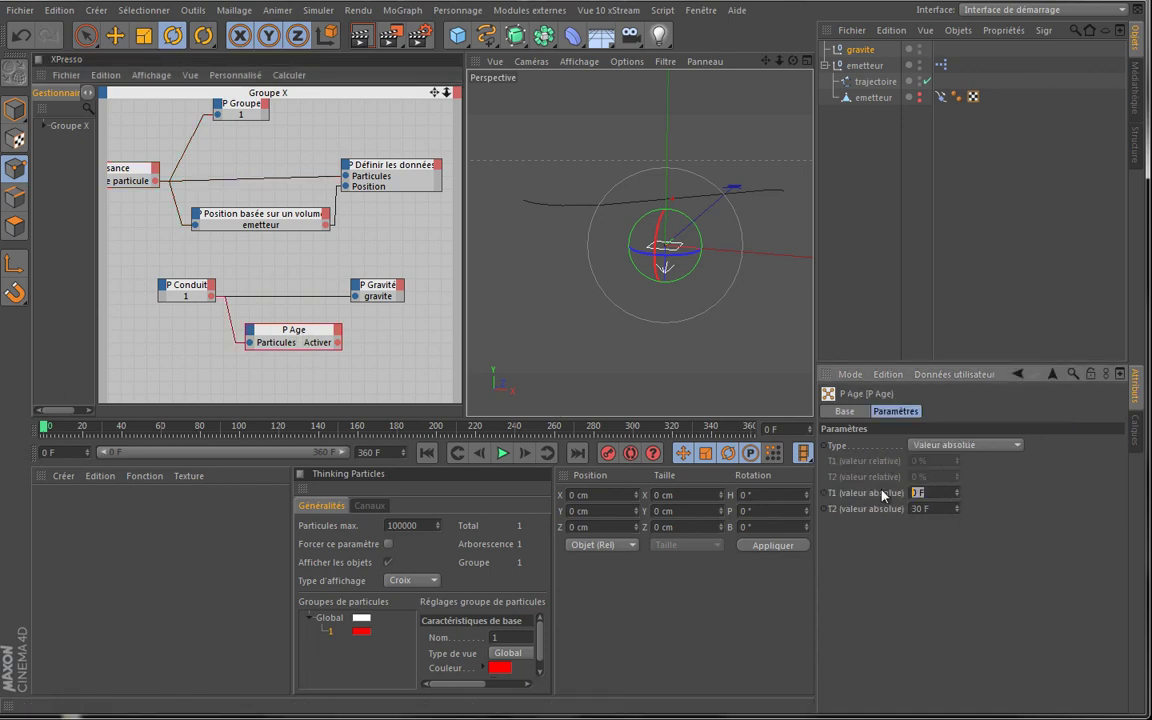
{"action": "type", "text": "20"}
{"action": "key", "text": "Tab"}
{"action": "type", "text": "150"}
{"action": "key", "text": "Return"}
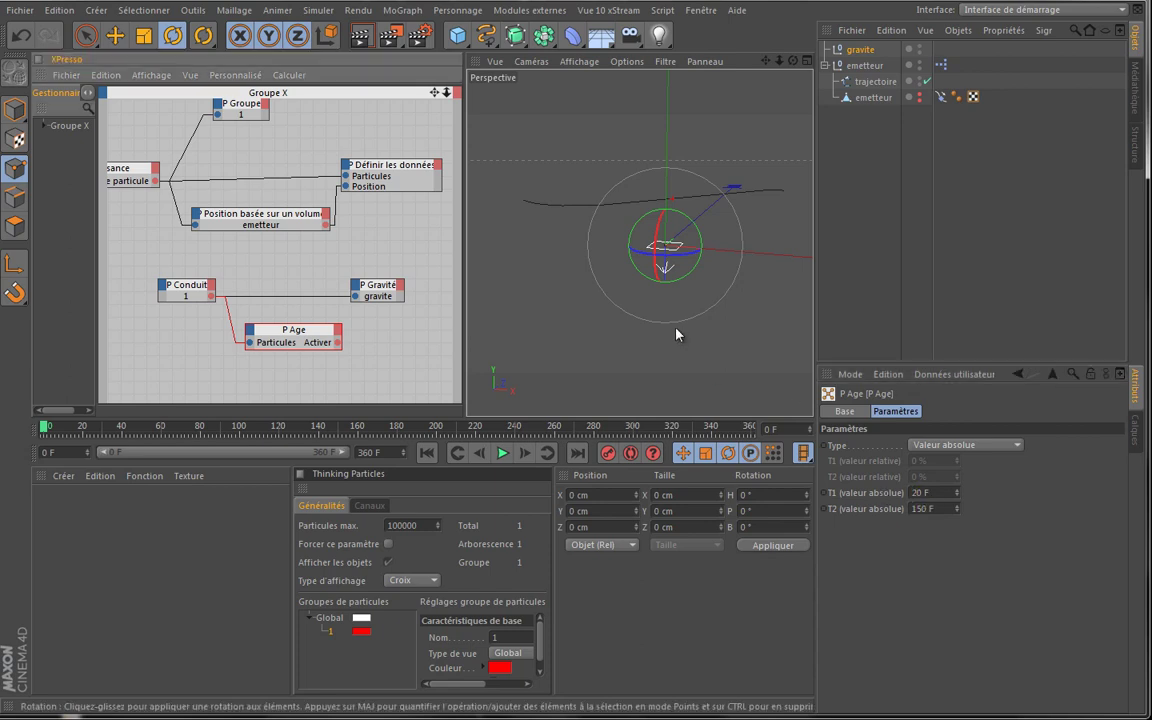
Shift the P Gravité node slightly, connect the Activer output of P Age to it, and enlarge the node to separate its inputs
{"action": "left_click_drag", "start_coordinate": [212, 296], "coordinate": [403, 288]}
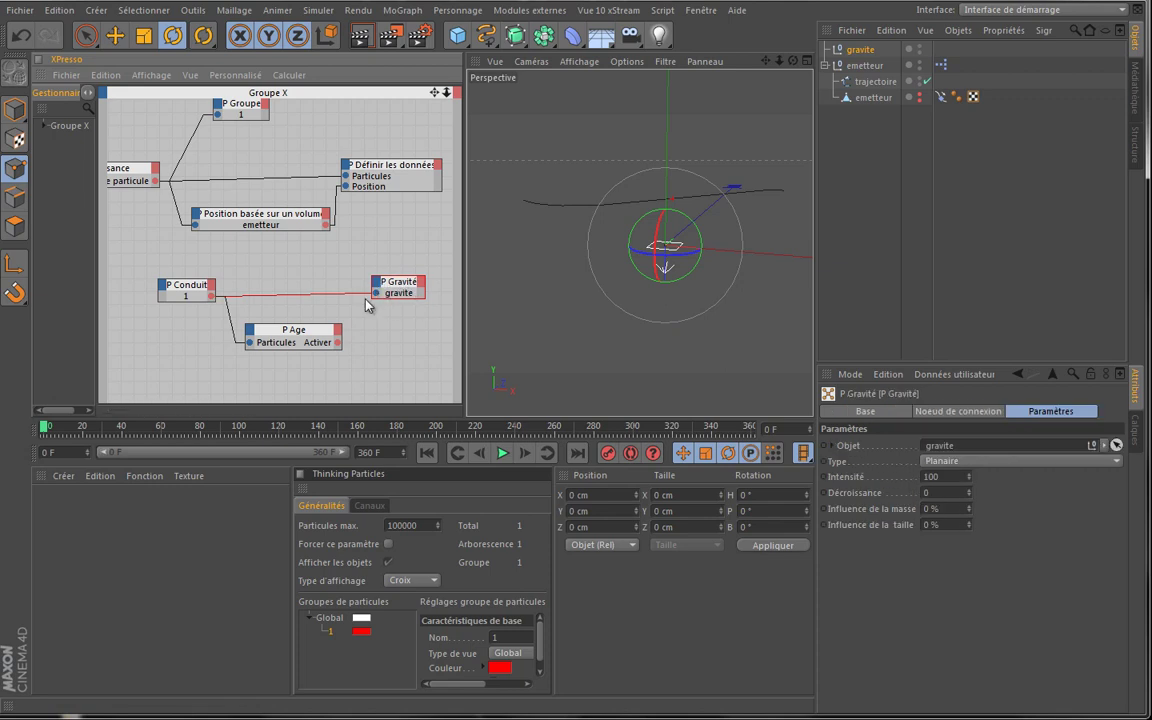
{"action": "left_click_drag", "start_coordinate": [339, 343], "coordinate": [378, 288]}
{"action": "left_click", "coordinate": [392, 292]}
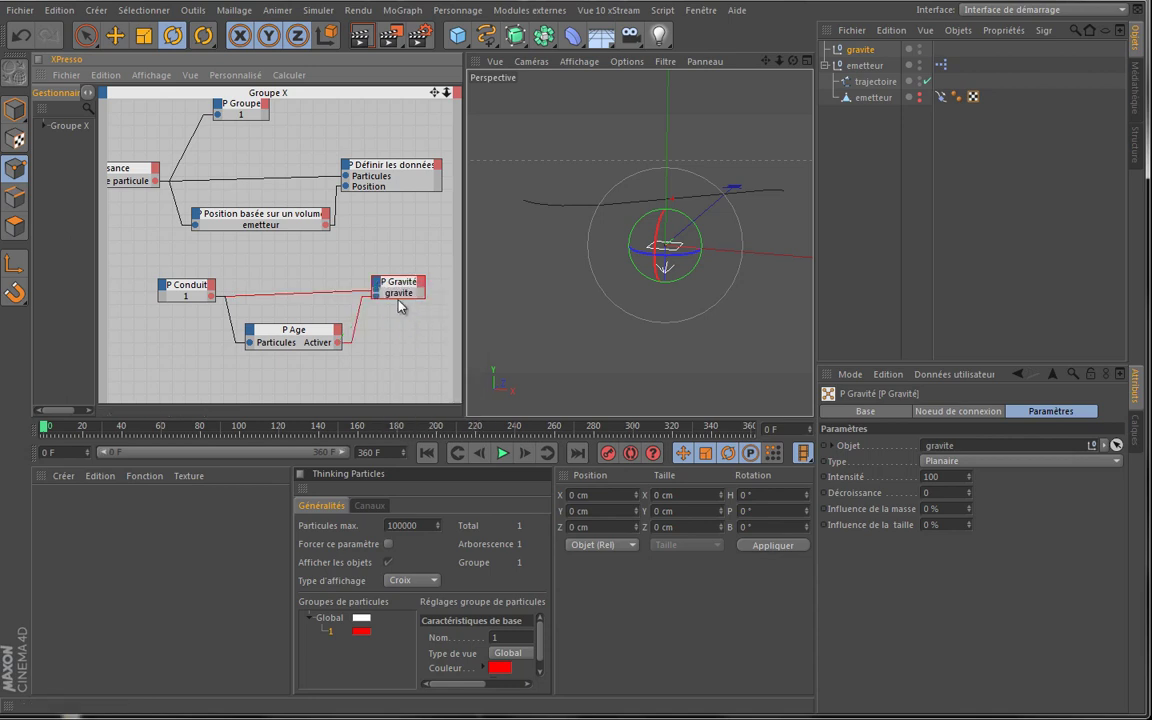
{"action": "left_click", "coordinate": [405, 287]}
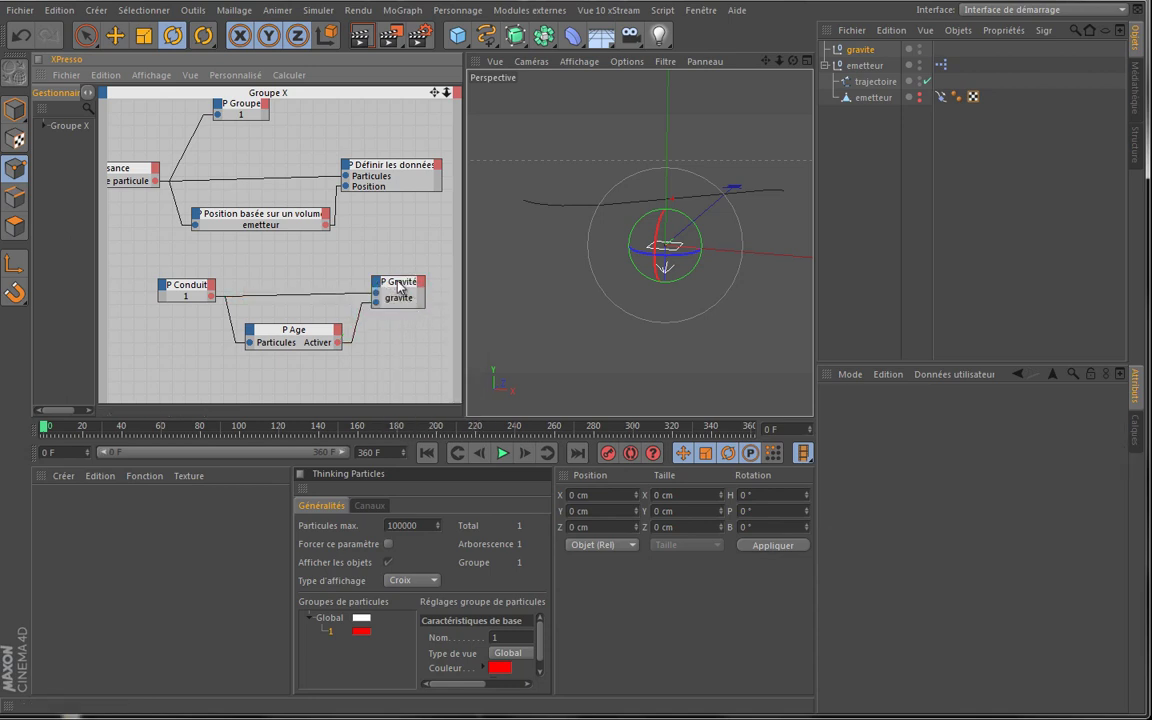
Shift the P Gravité node slightly down and right, then play the animation twice to check the age-dependent gravity, returning to frame 0 each time
{"action": "left_click_drag", "start_coordinate": [403, 289], "coordinate": [408, 300]}
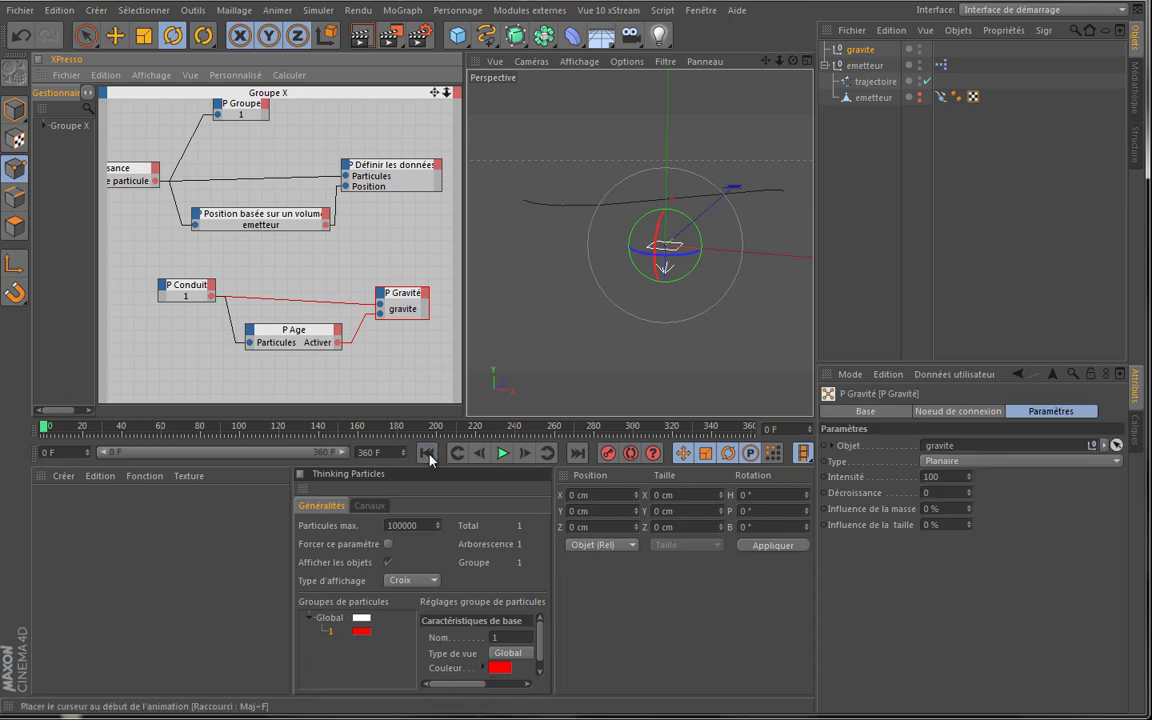
{"action": "left_click", "coordinate": [501, 455]}
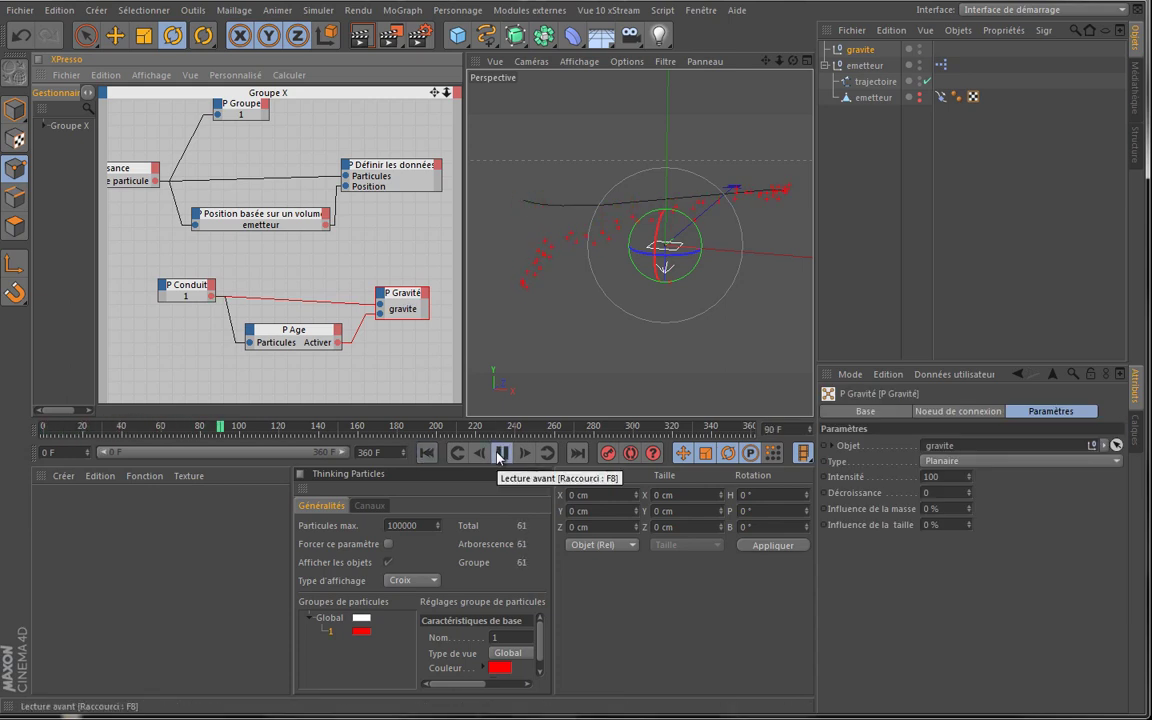
{"action": "left_click", "coordinate": [501, 455]}
{"action": "left_click", "coordinate": [426, 455]}
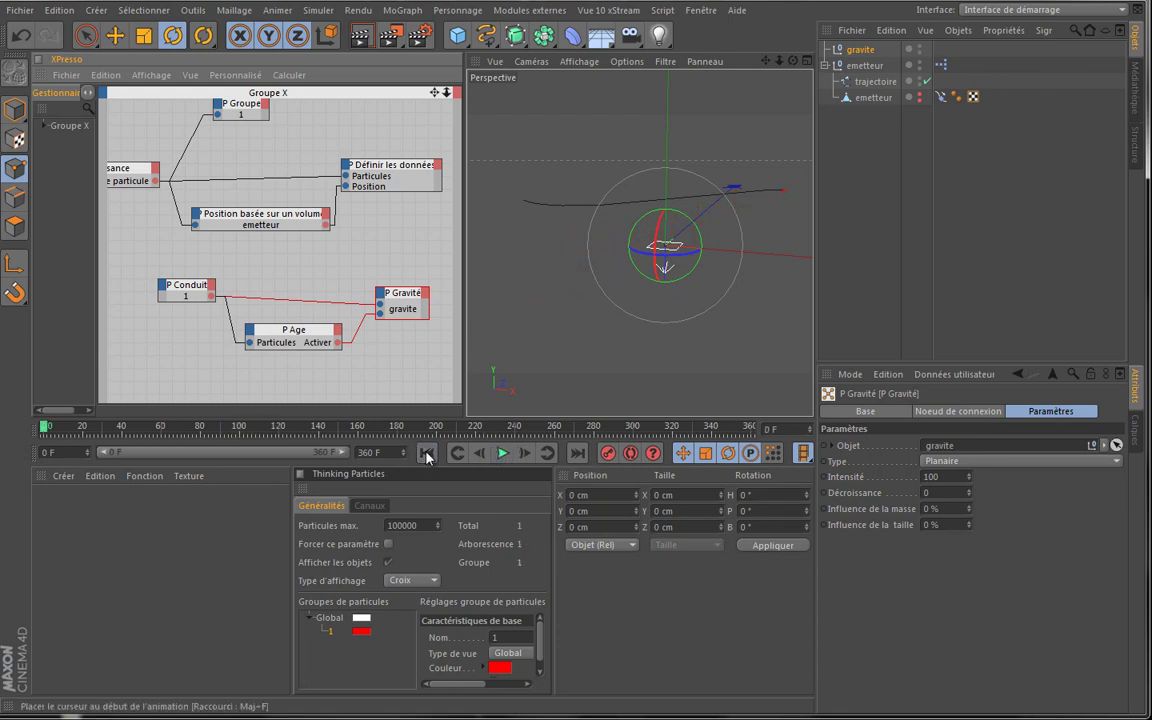
{"action": "left_click", "coordinate": [501, 455]}
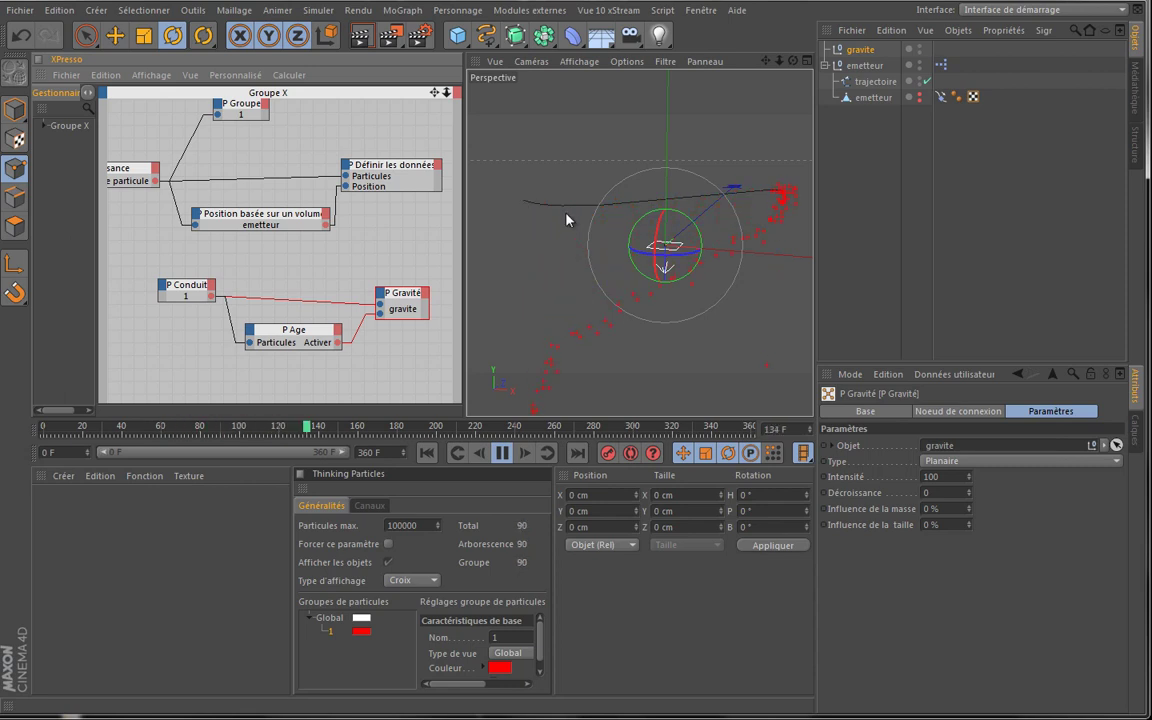
{"action": "left_click", "coordinate": [501, 453]}
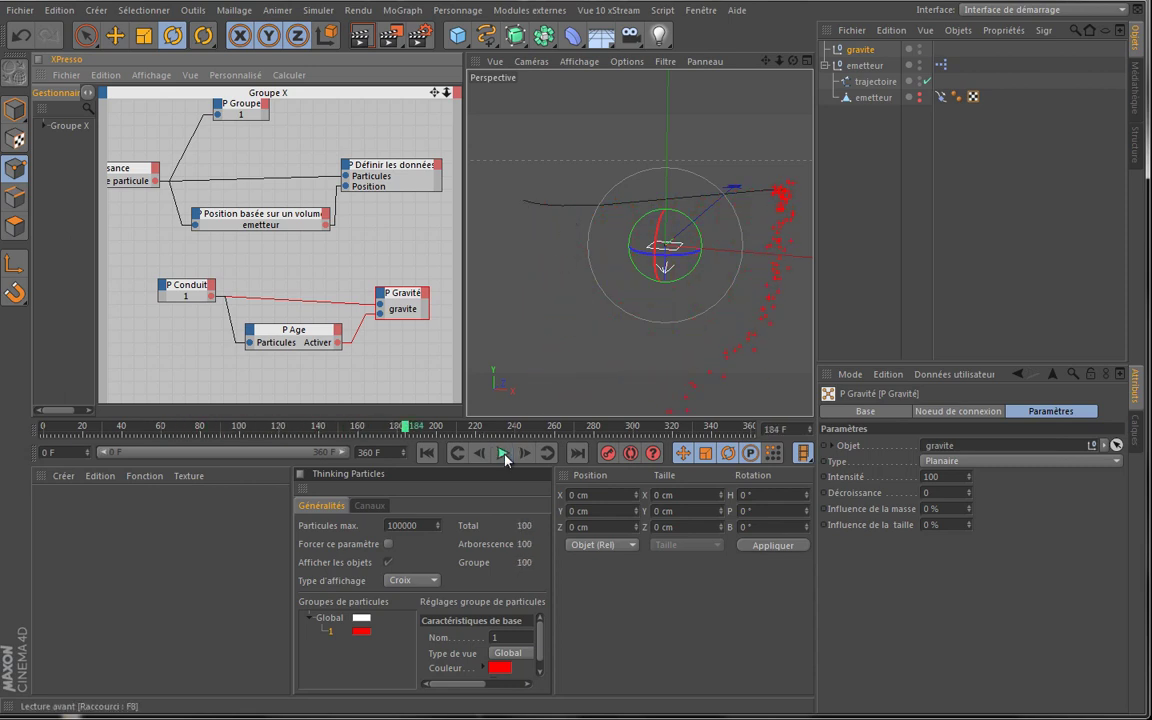
{"action": "left_click", "coordinate": [426, 453]}
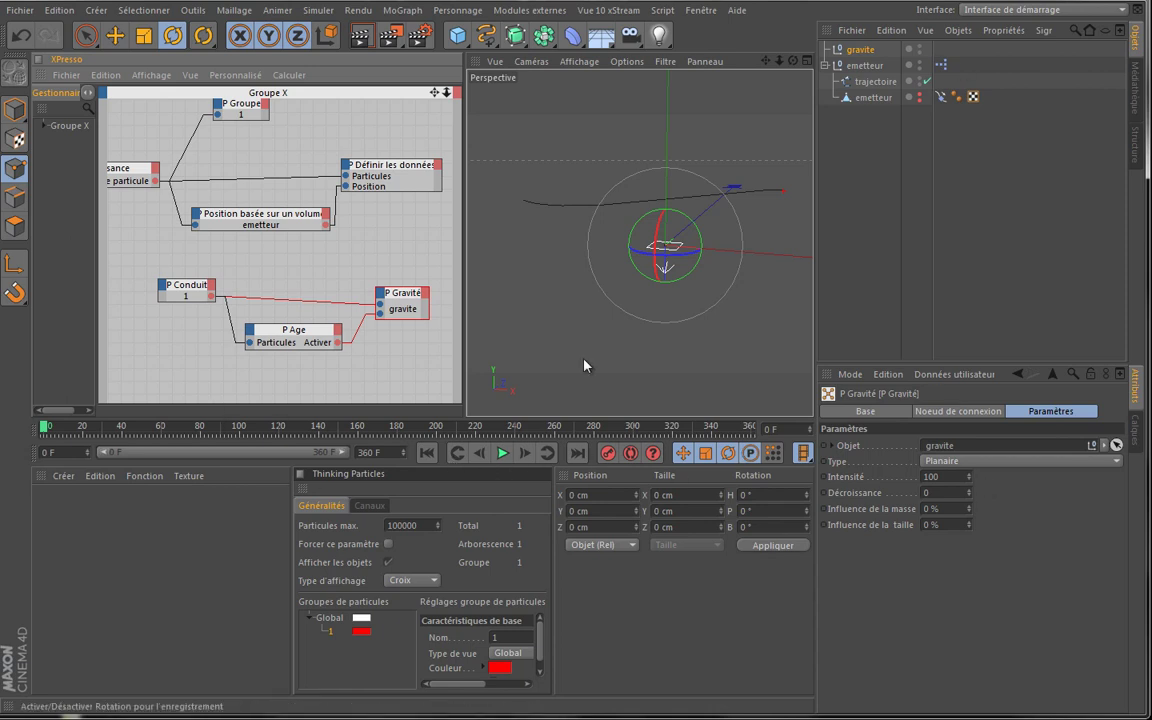
Set the P Age node's T1 absolute value to 30 F
{"action": "left_click", "coordinate": [290, 330]}
{"action": "left_click", "coordinate": [918, 492]}
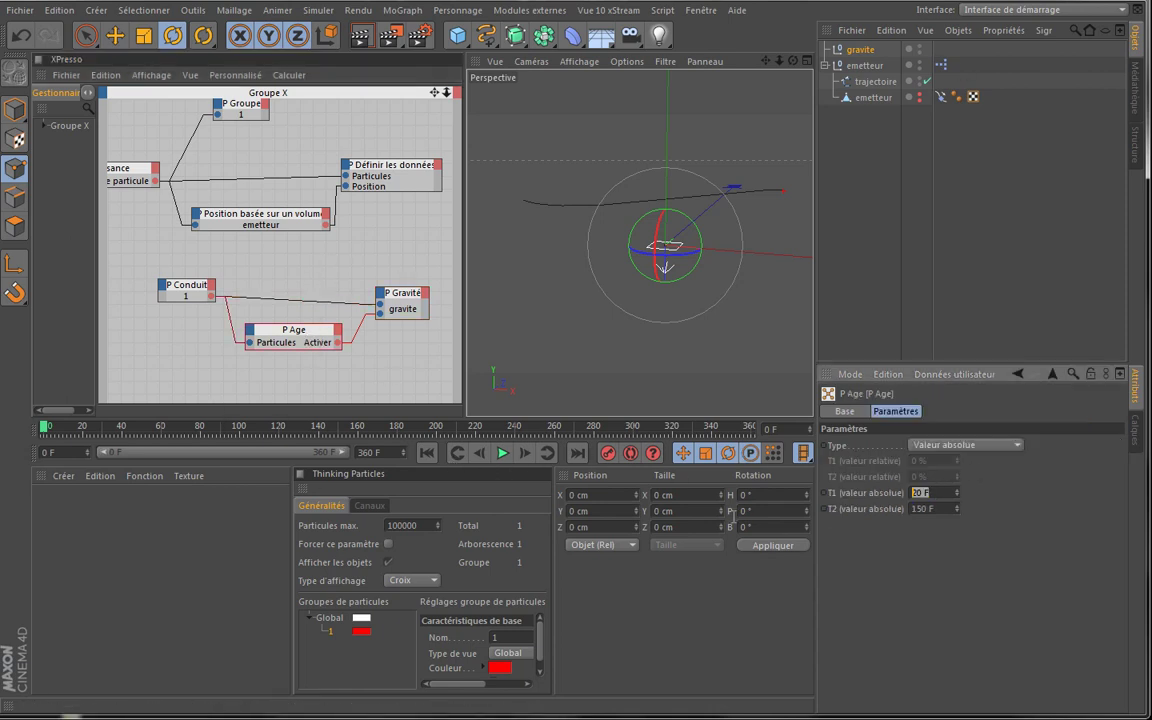
{"action": "type", "text": "30"}
{"action": "key", "text": "Tab"}
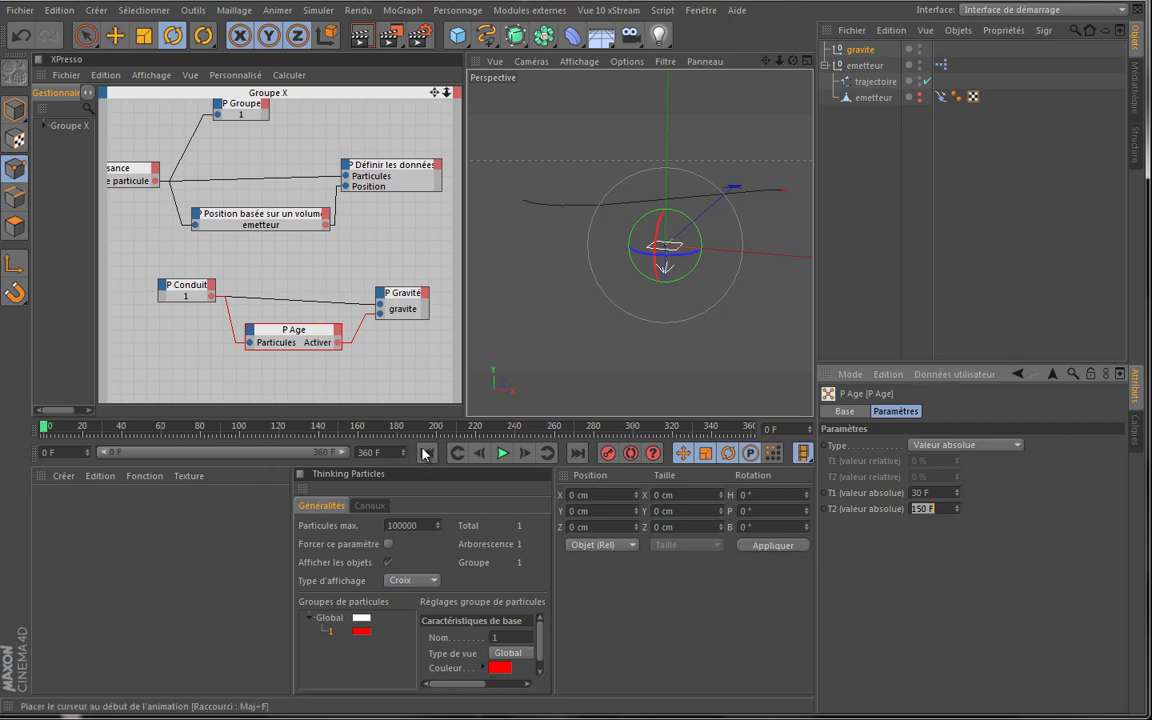
Play the animation twice from the start to check when gravity affects the particles, and rewind to frame 0
{"action": "left_click", "coordinate": [502, 454]}
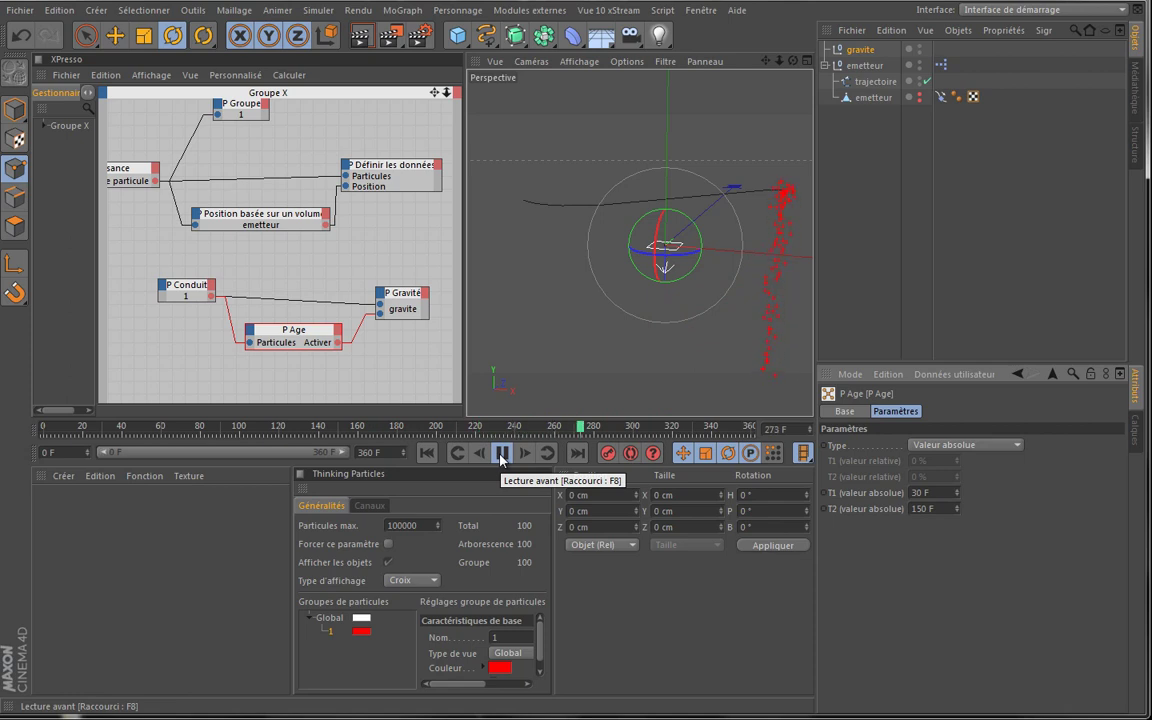
{"action": "left_click", "coordinate": [501, 455]}
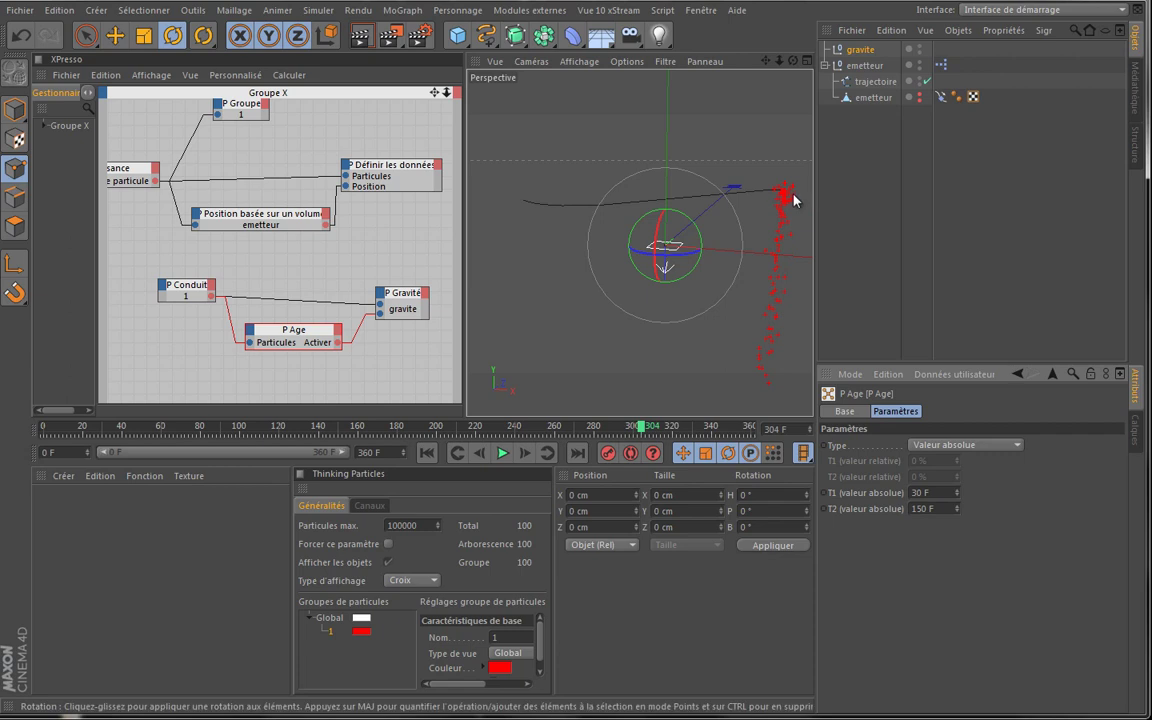
{"action": "left_click", "coordinate": [436, 456]}
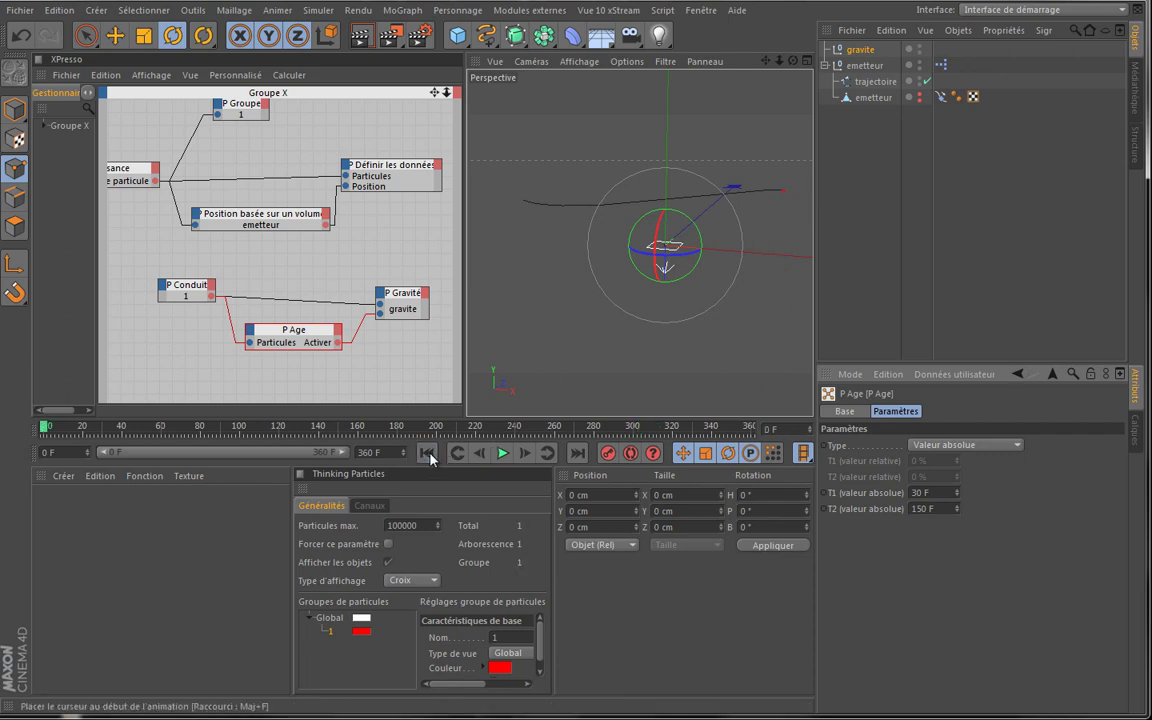
{"action": "left_click", "coordinate": [502, 453]}
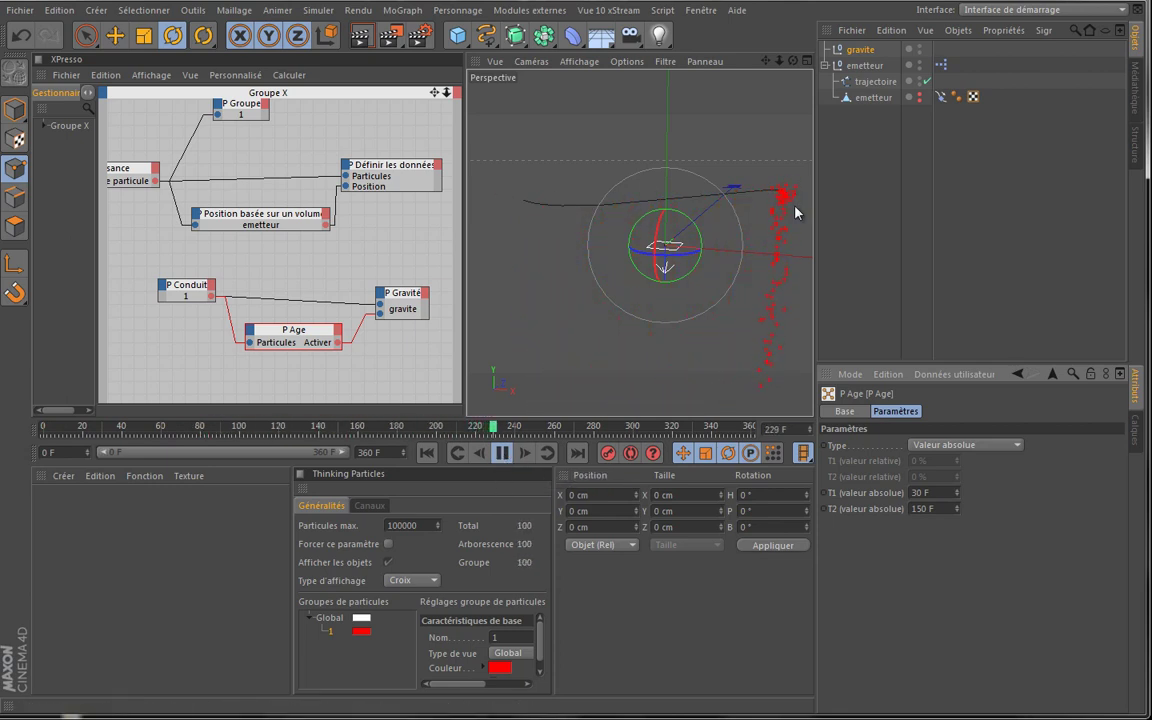
{"action": "left_click", "coordinate": [502, 453]}
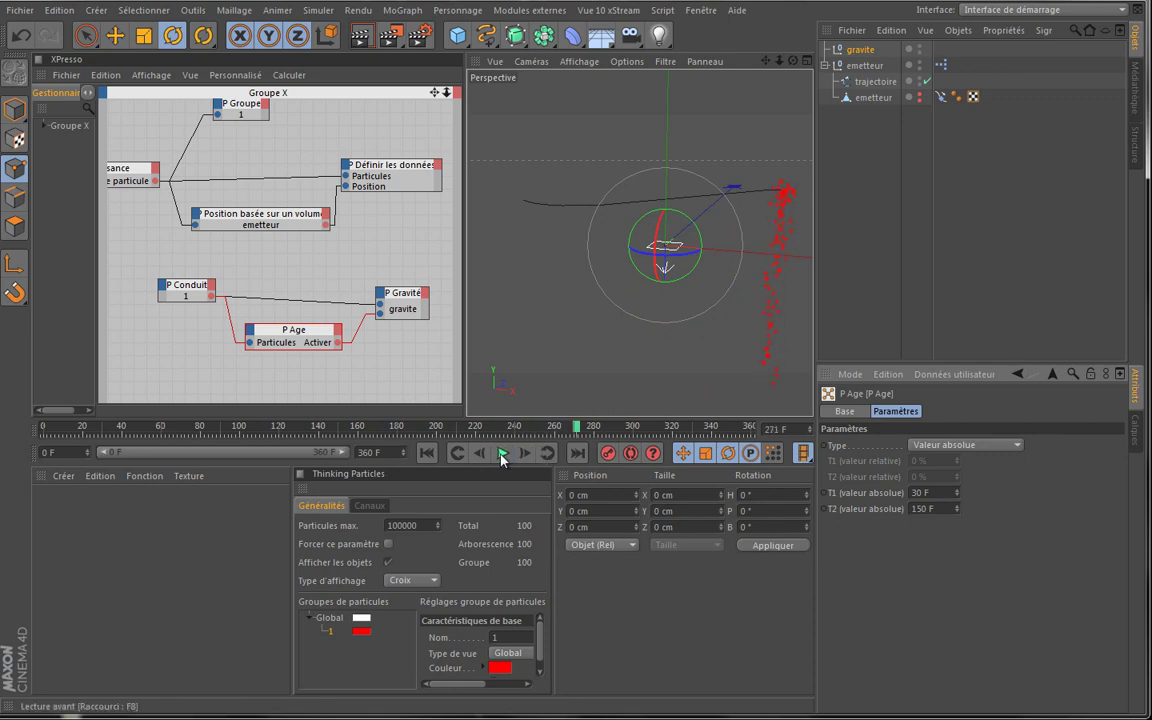
{"action": "left_click", "coordinate": [426, 453]}
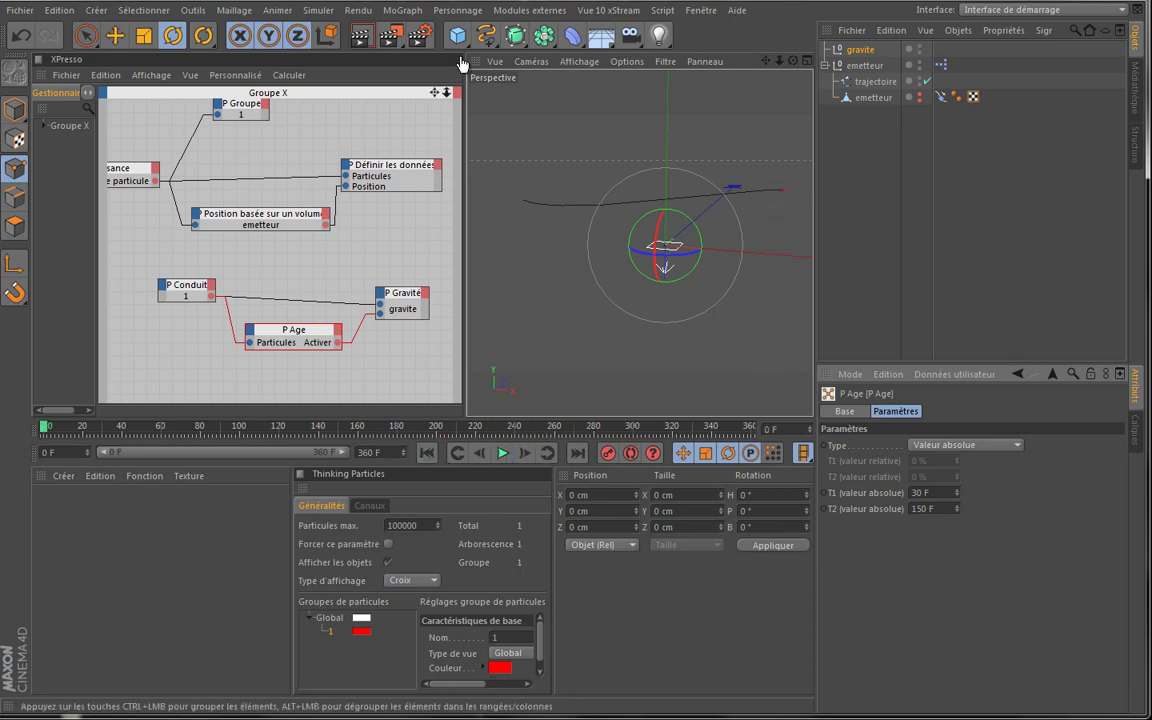
Keyframe the P Naissance node's maximum quantity at 100 on frame 90, where the emitter reaches the spline's end
{"action": "middle_click_drag", "start_coordinate": [396, 272], "coordinate": [456, 328]}
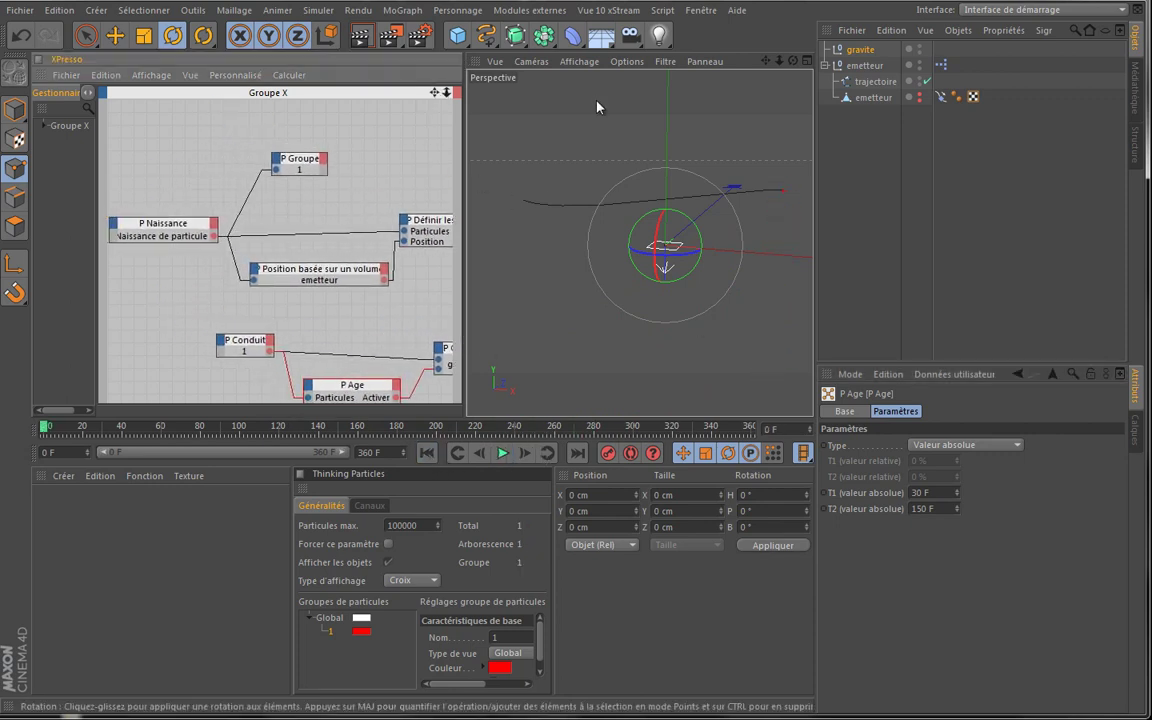
{"action": "left_click", "coordinate": [165, 224]}
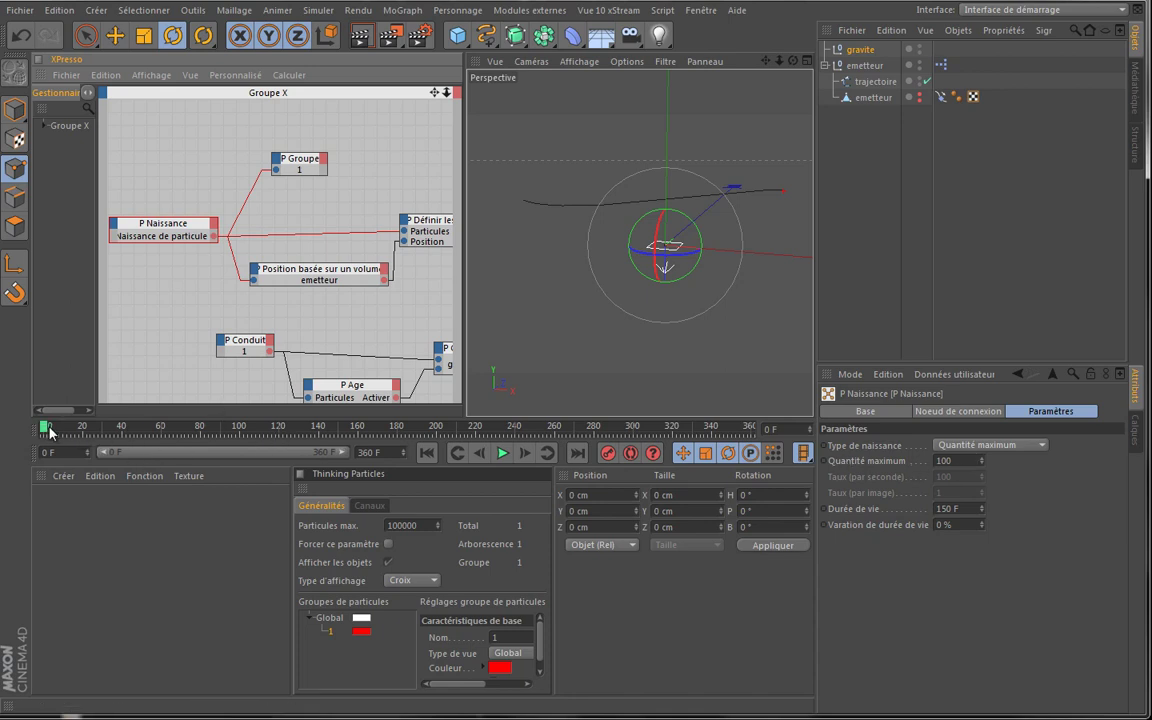
{"action": "left_click", "coordinate": [940, 96]}
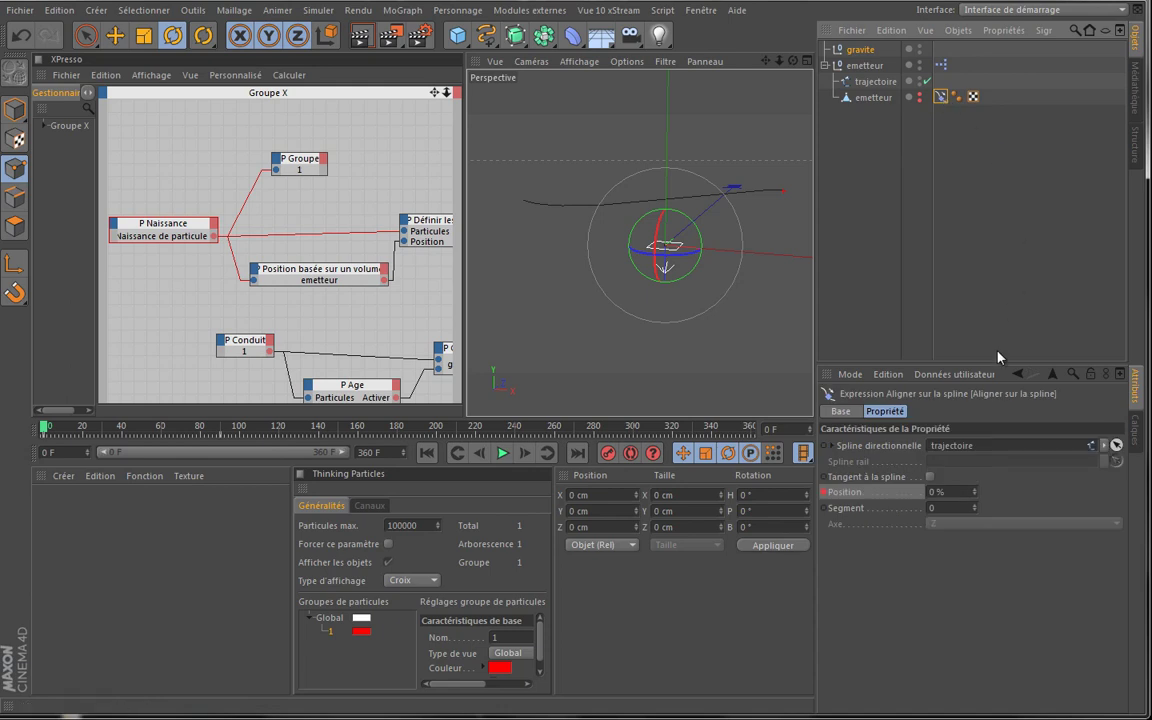
{"action": "left_click_drag", "start_coordinate": [45, 430], "coordinate": [222, 431]}
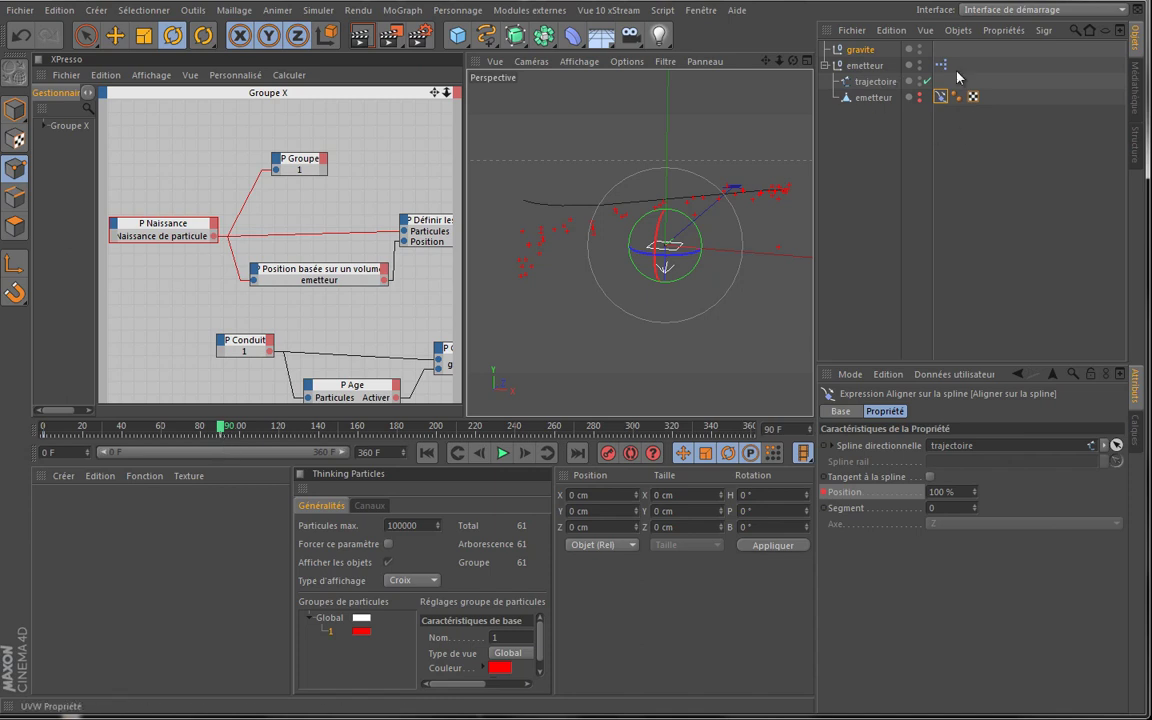
{"action": "left_click", "coordinate": [168, 232]}
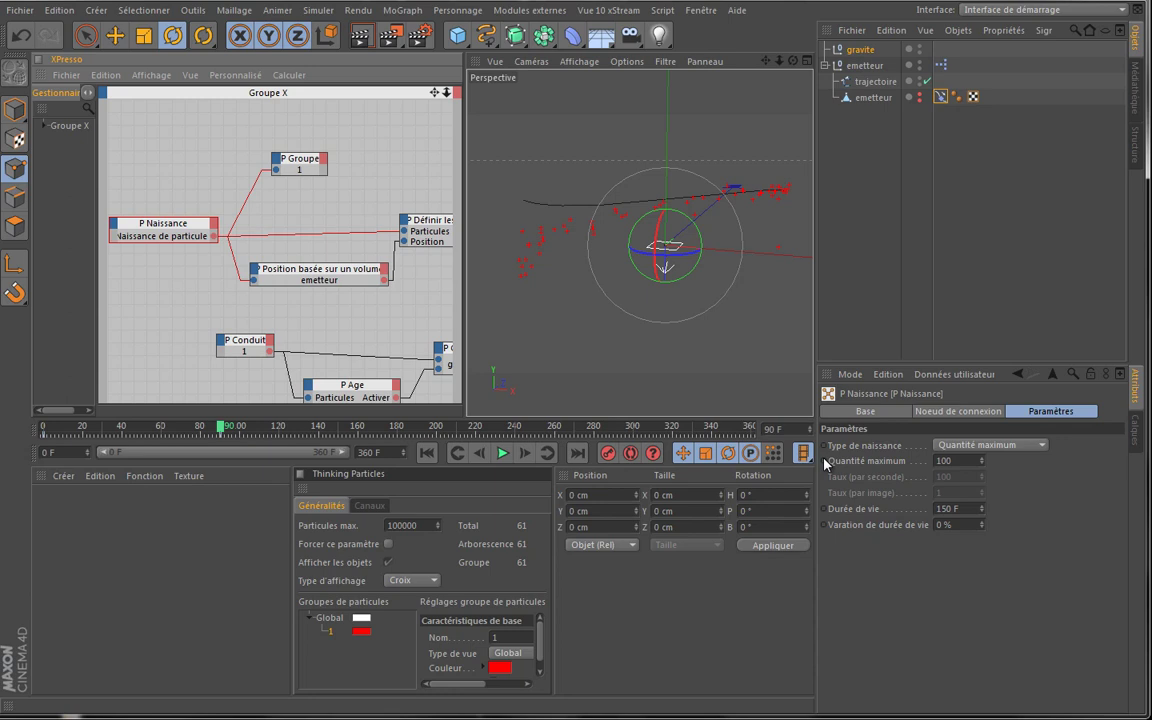
{"action": "left_click", "coordinate": [826, 461]}
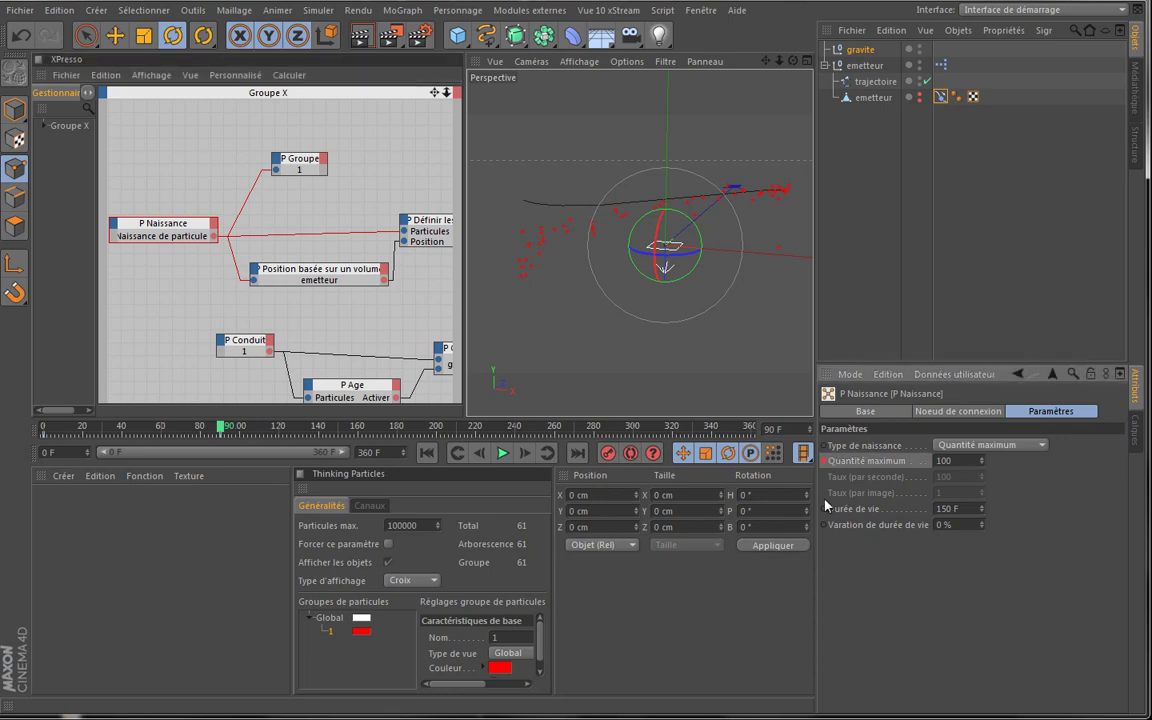
Keyframe the P Naissance node's maximum quantity at 0 on frame 91
{"action": "key", "text": "g"}
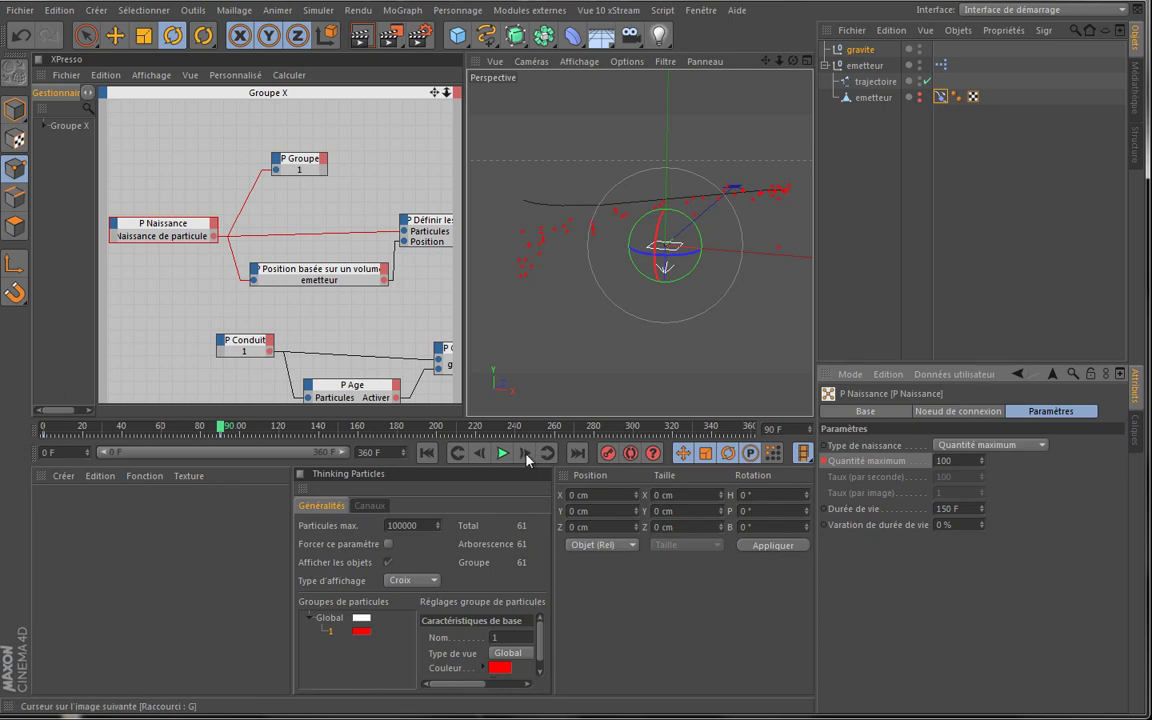
{"action": "left_click", "coordinate": [945, 460]}
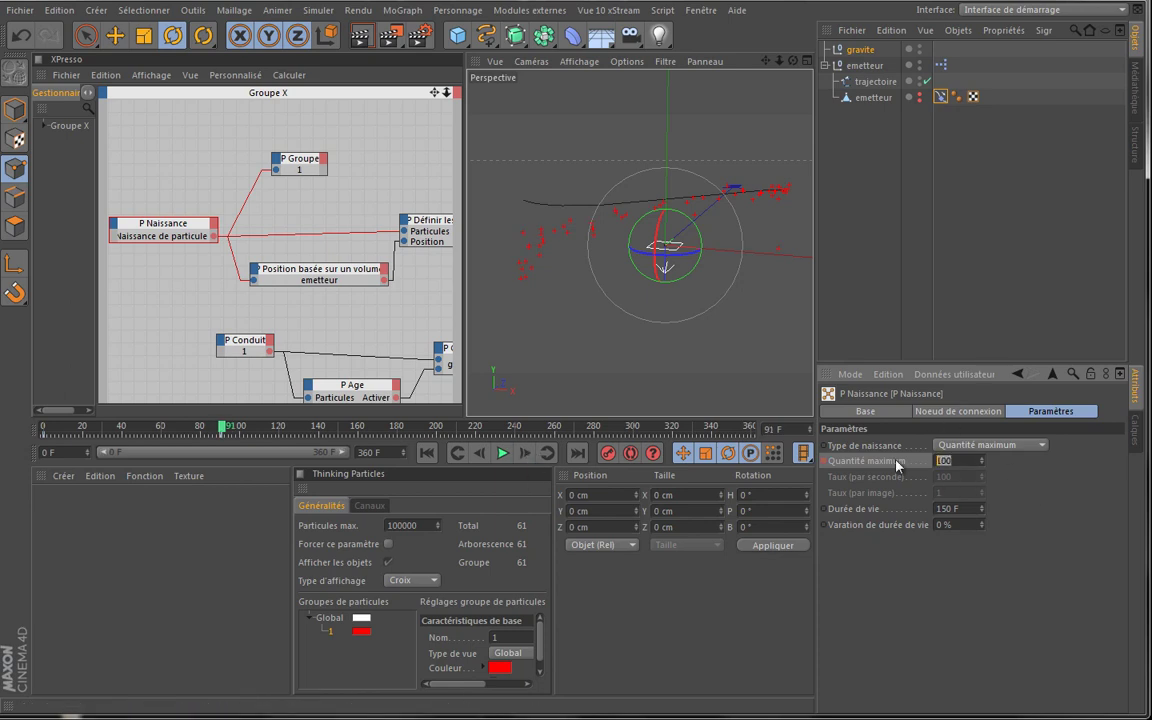
{"action": "type", "text": "0"}
{"action": "key", "text": "Return"}
{"action": "key", "text": "ctrl+z"}
Play the animation from the start to check that particle emission stops, and rewind to frame 0
{"action": "left_click", "coordinate": [426, 452]}
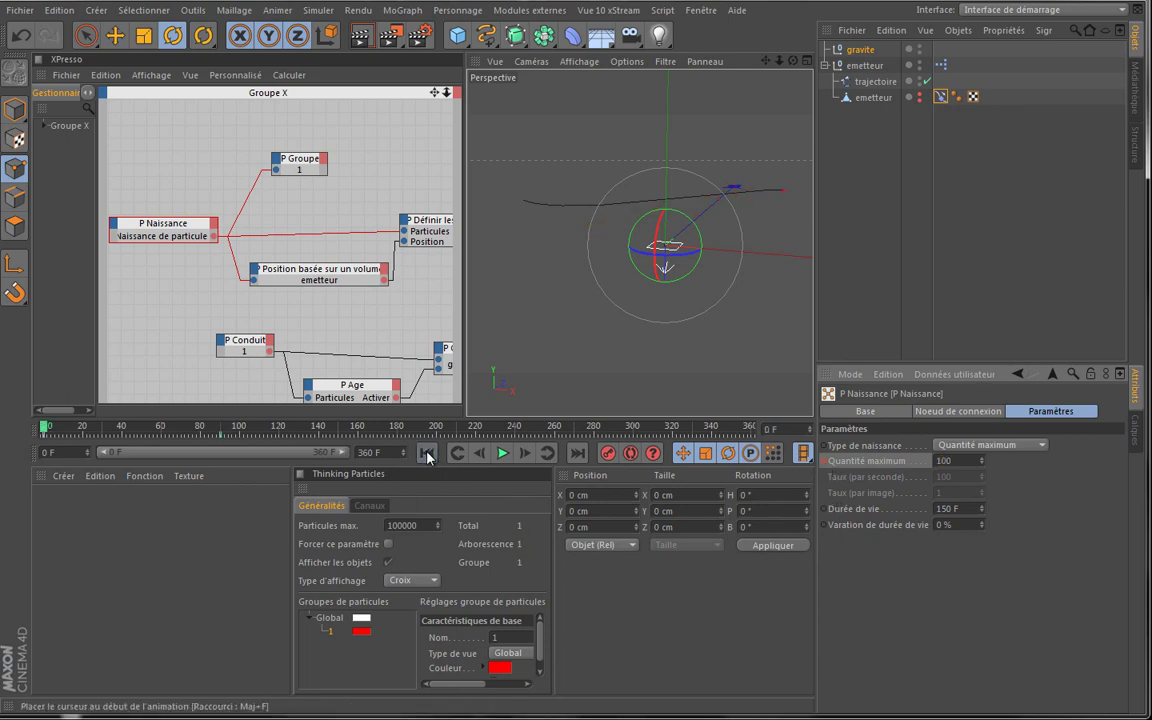
{"action": "left_click", "coordinate": [503, 454]}
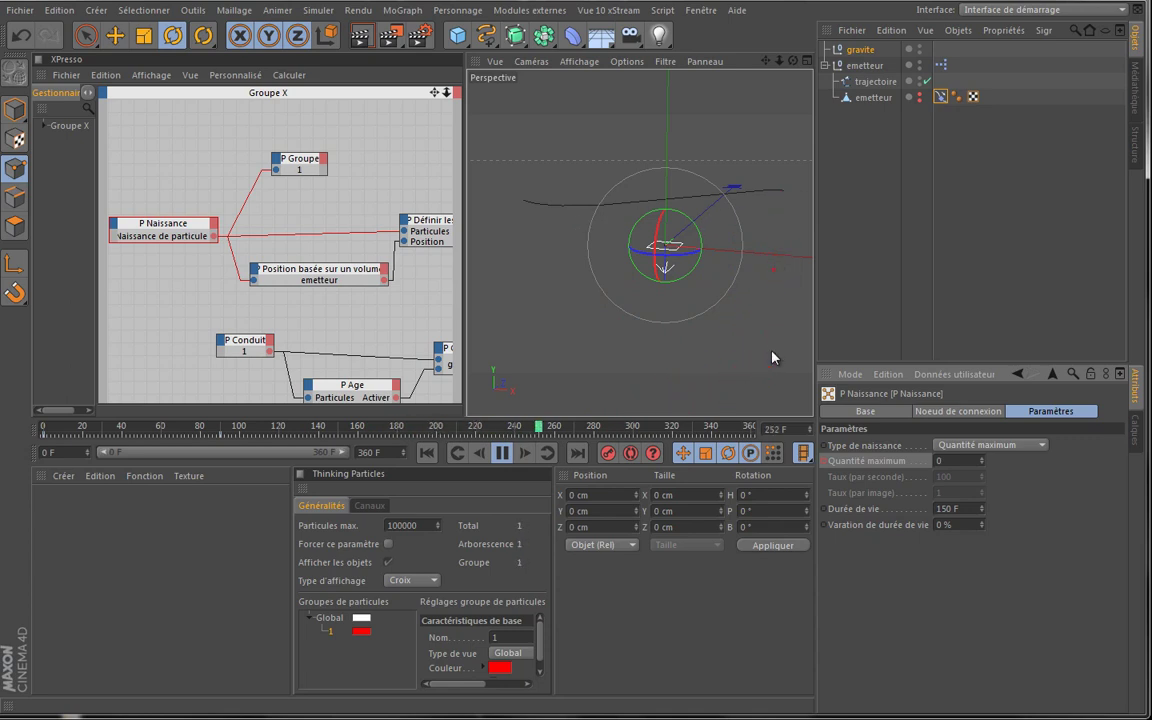
{"action": "left_click", "coordinate": [500, 453]}
{"action": "left_click", "coordinate": [426, 452]}
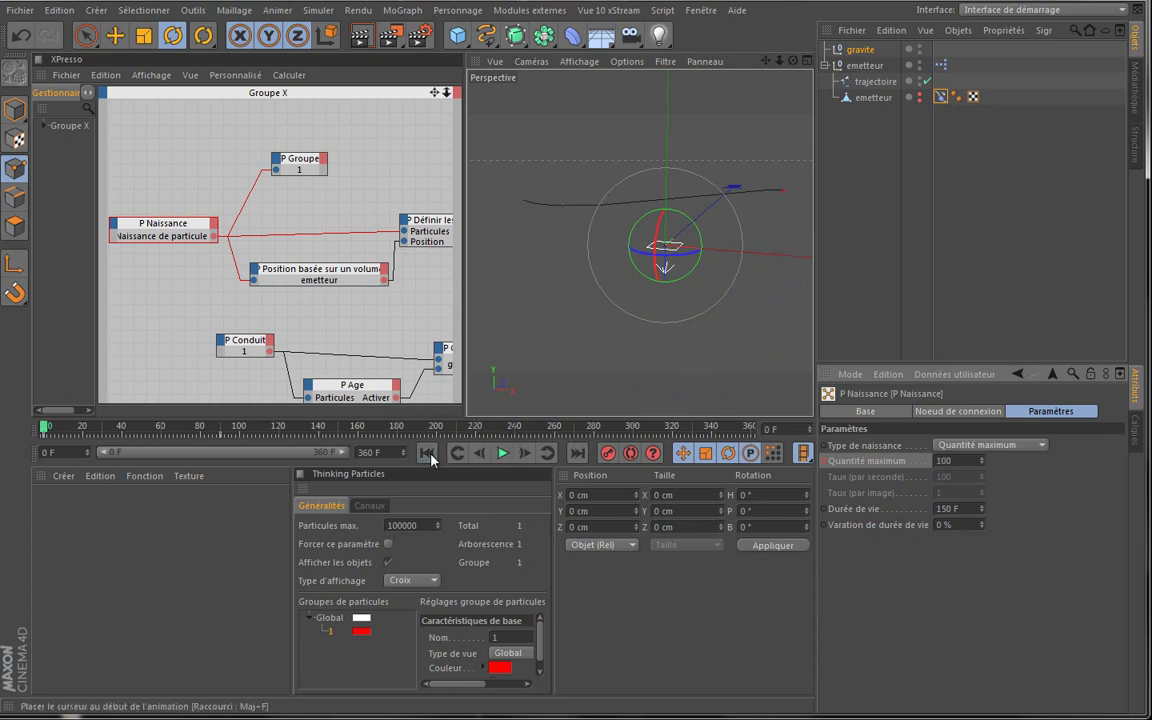
Space out the P Age and P Gravité nodes and narrow the XPresso editor to enlarge the perspective view
{"action": "left_click_drag", "start_coordinate": [435, 93], "coordinate": [463, 337]}
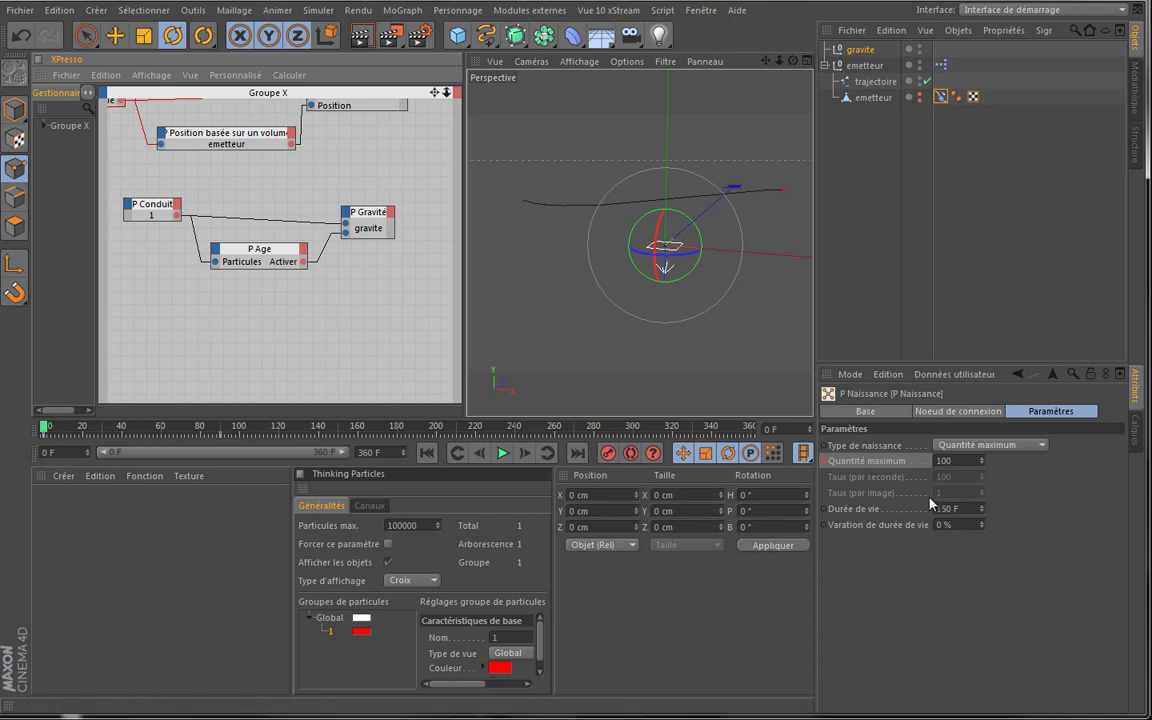
{"action": "left_click", "coordinate": [260, 251]}
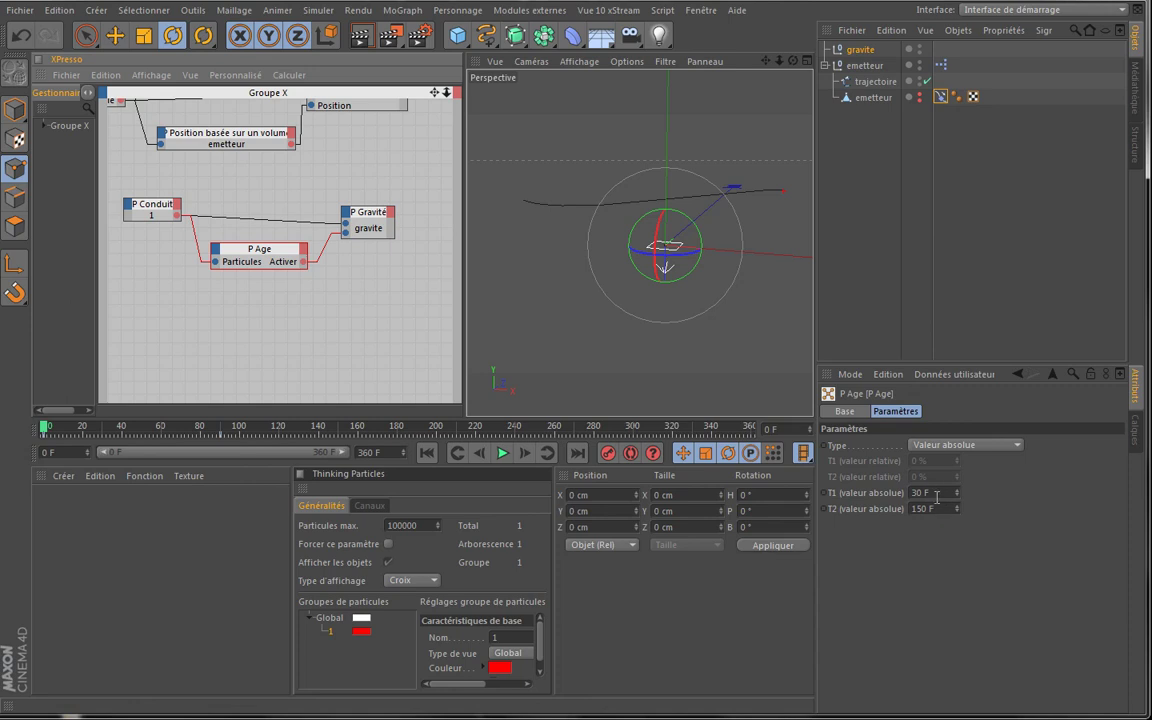
{"action": "left_click_drag", "start_coordinate": [258, 248], "coordinate": [263, 257]}
{"action": "left_click_drag", "start_coordinate": [368, 218], "coordinate": [365, 210]}
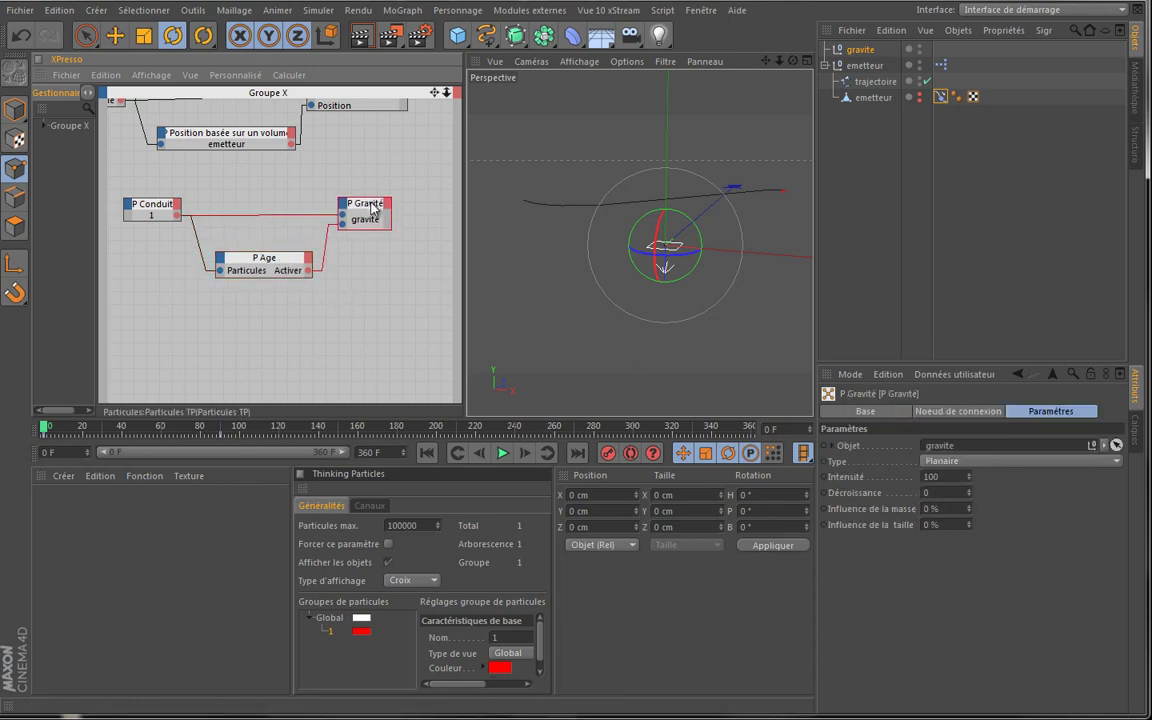
{"action": "left_click", "coordinate": [287, 273]}
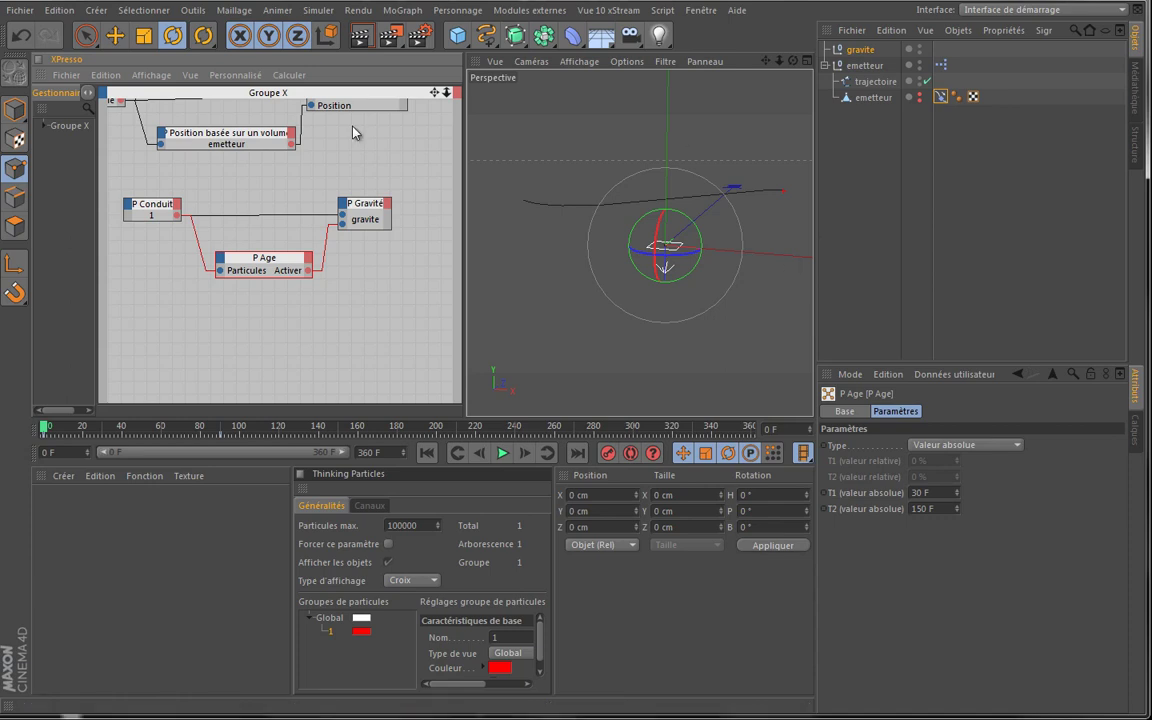
{"action": "left_click_drag", "start_coordinate": [466, 201], "coordinate": [393, 201]}
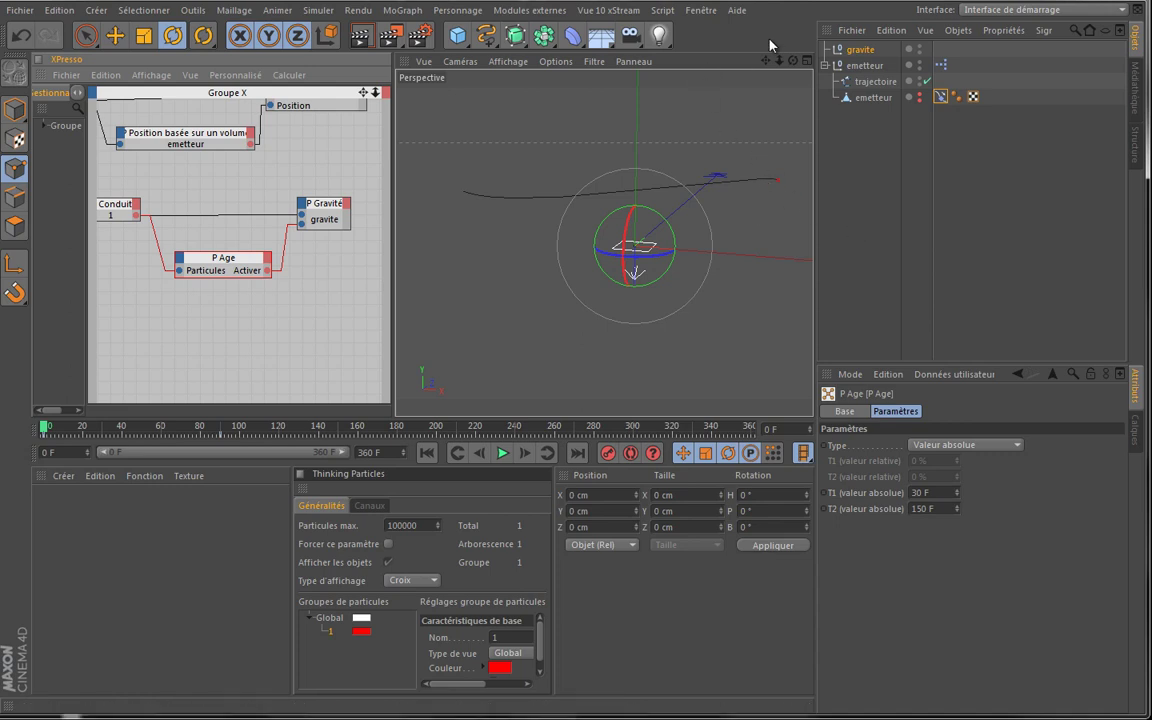
View the finished scene in the open TP.c4d project and return to the Sans titre 3 project
{"action": "left_click", "coordinate": [705, 12]}
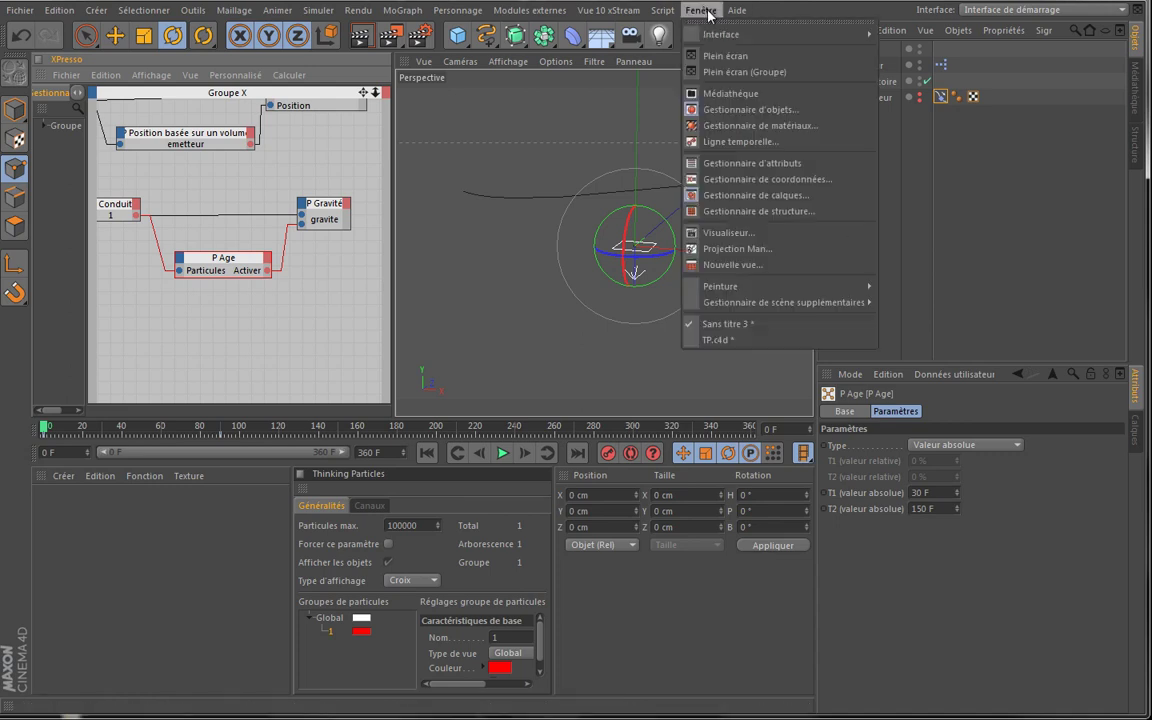
{"action": "left_click", "coordinate": [748, 339]}
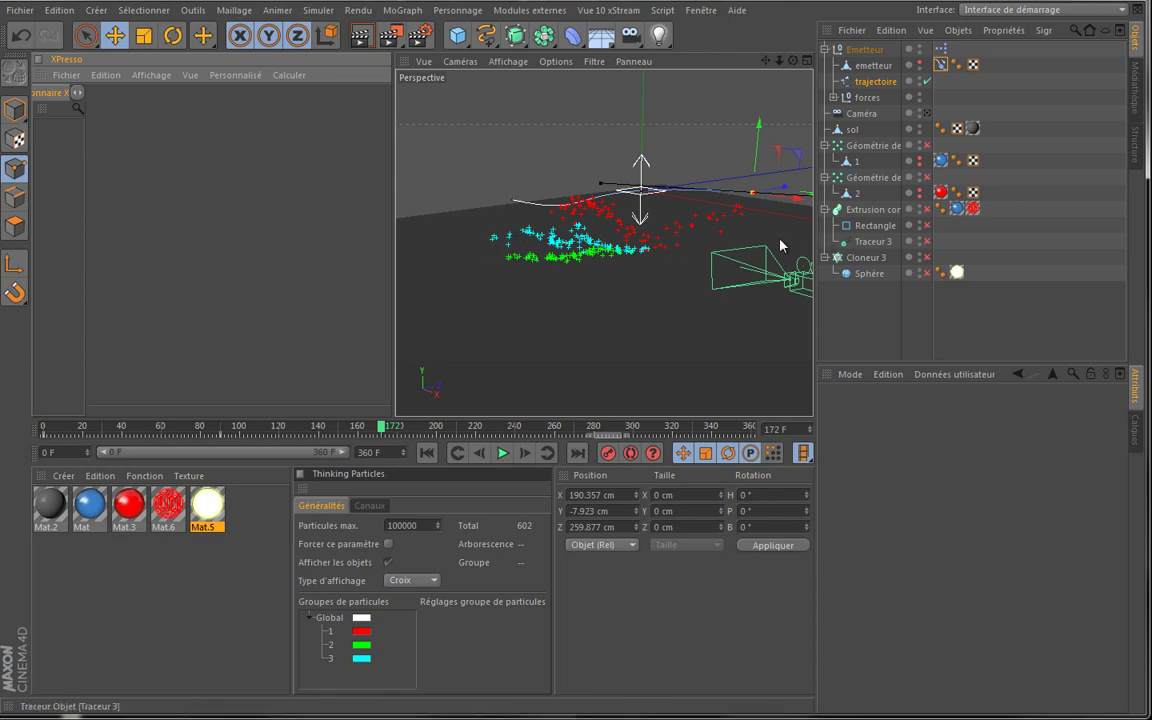
{"action": "left_click", "coordinate": [700, 10]}
{"action": "left_click", "coordinate": [775, 331]}
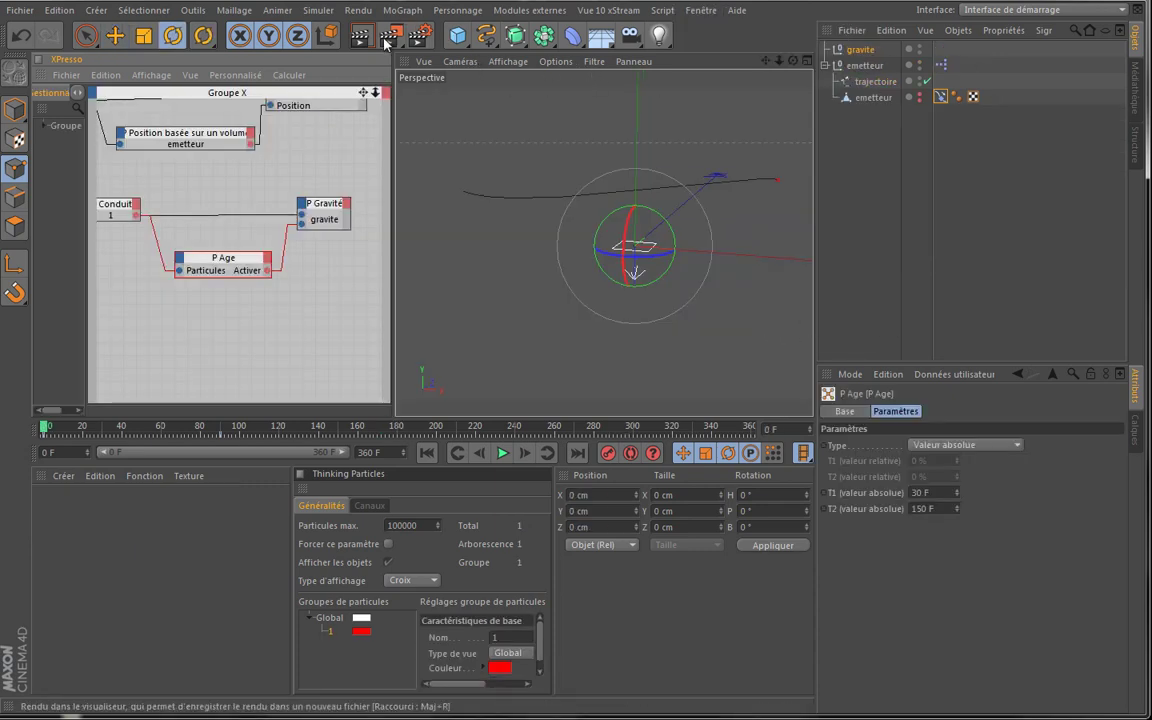
{"action": "left_click", "coordinate": [628, 37]}
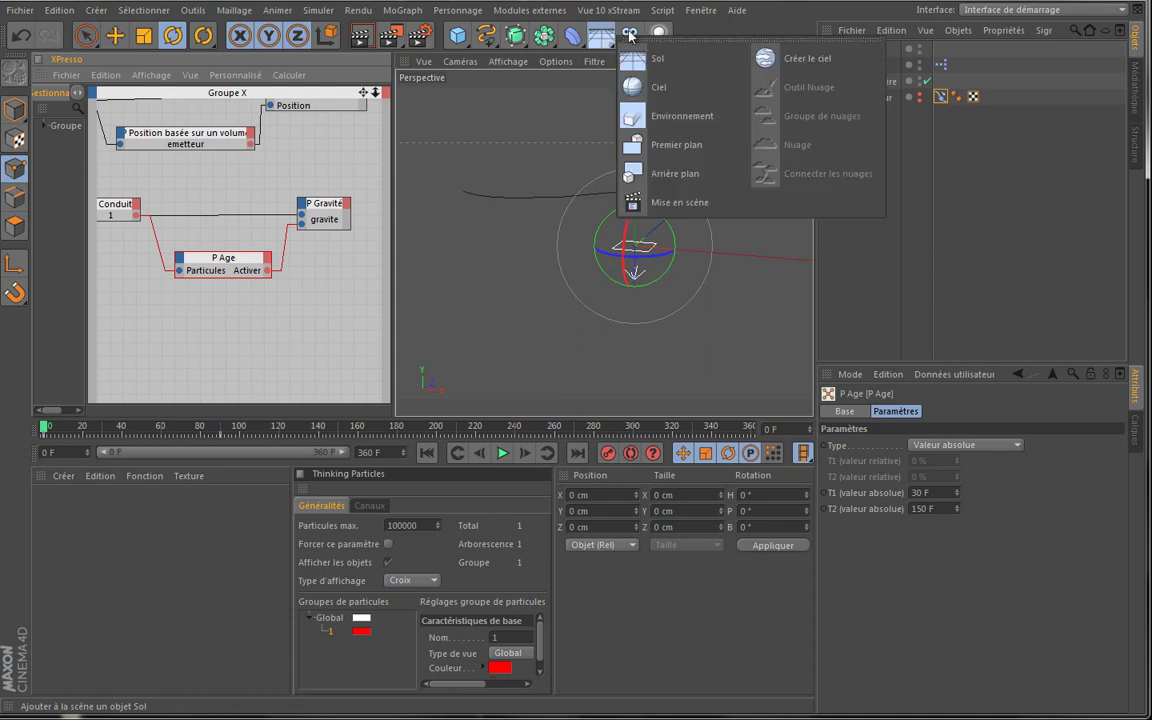
{"action": "left_click", "coordinate": [790, 20]}
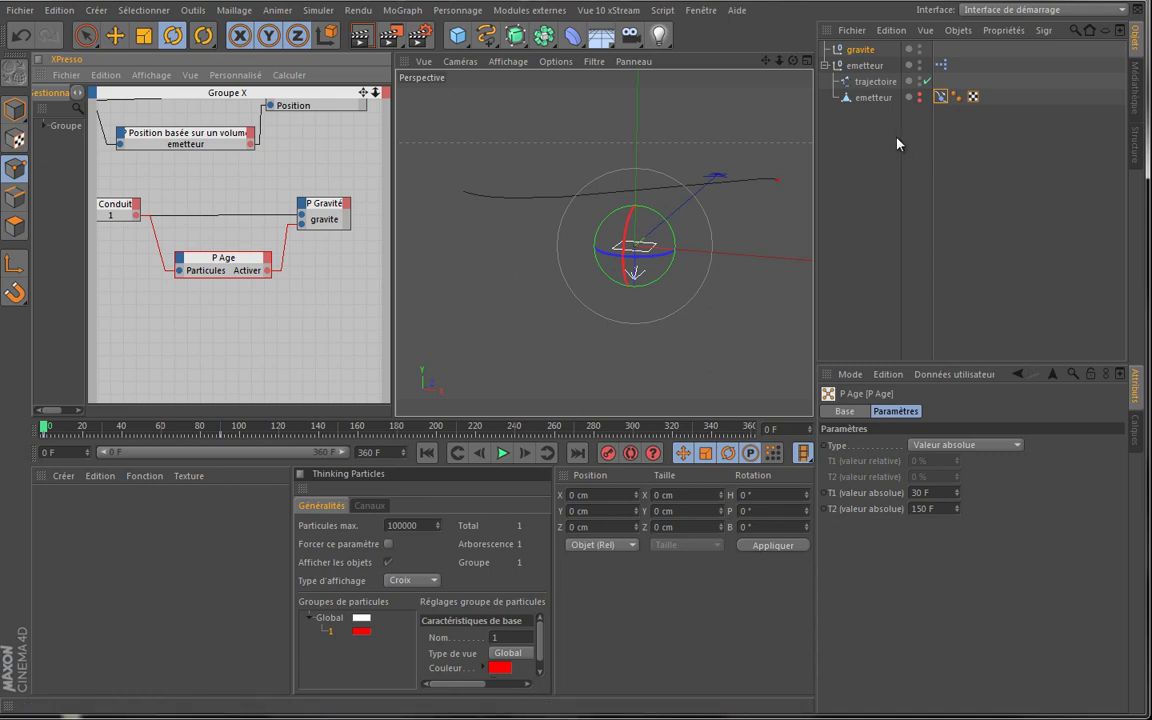
{"action": "left_click", "coordinate": [600, 36]}
{"action": "left_click", "coordinate": [687, 67]}
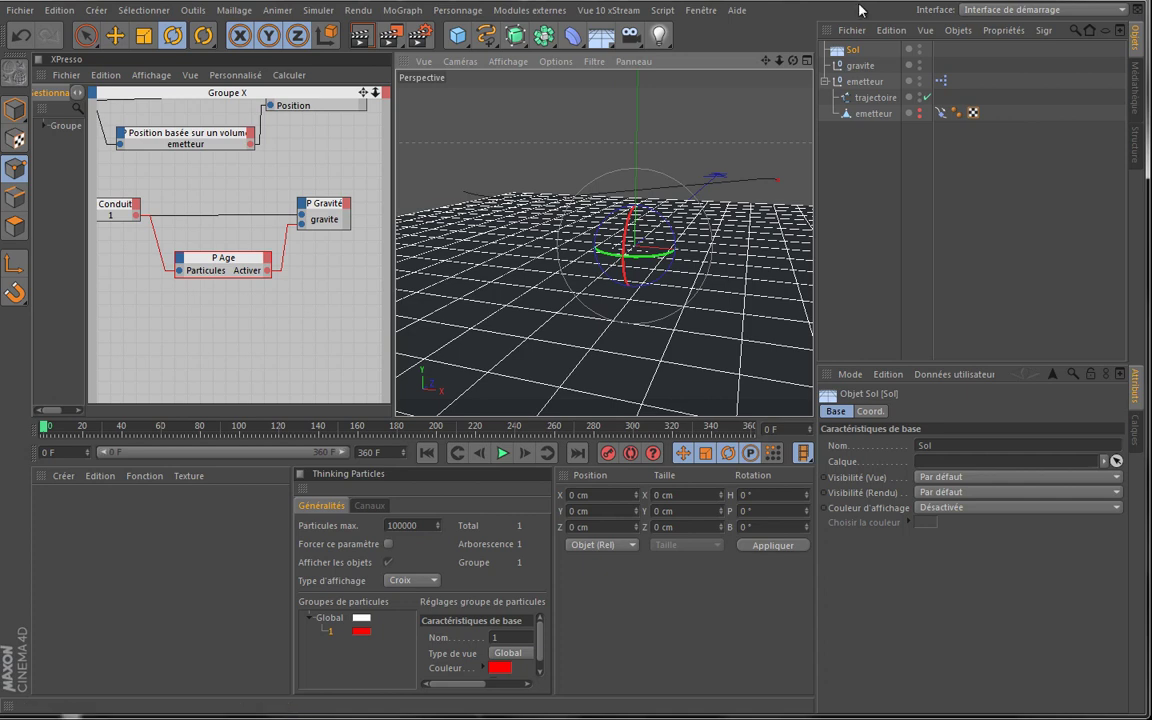
{"action": "key", "text": "Delete"}
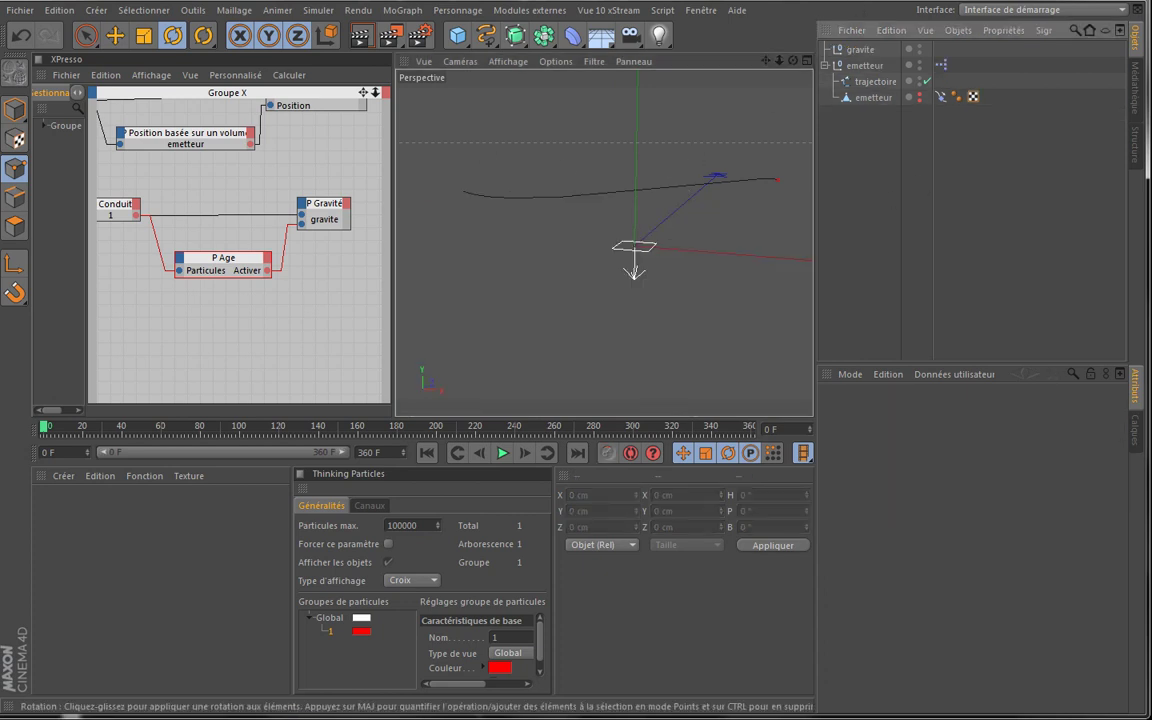
Add a Plan object to the scene and set its width and height segments to 1 each
{"action": "left_click", "coordinate": [460, 36]}
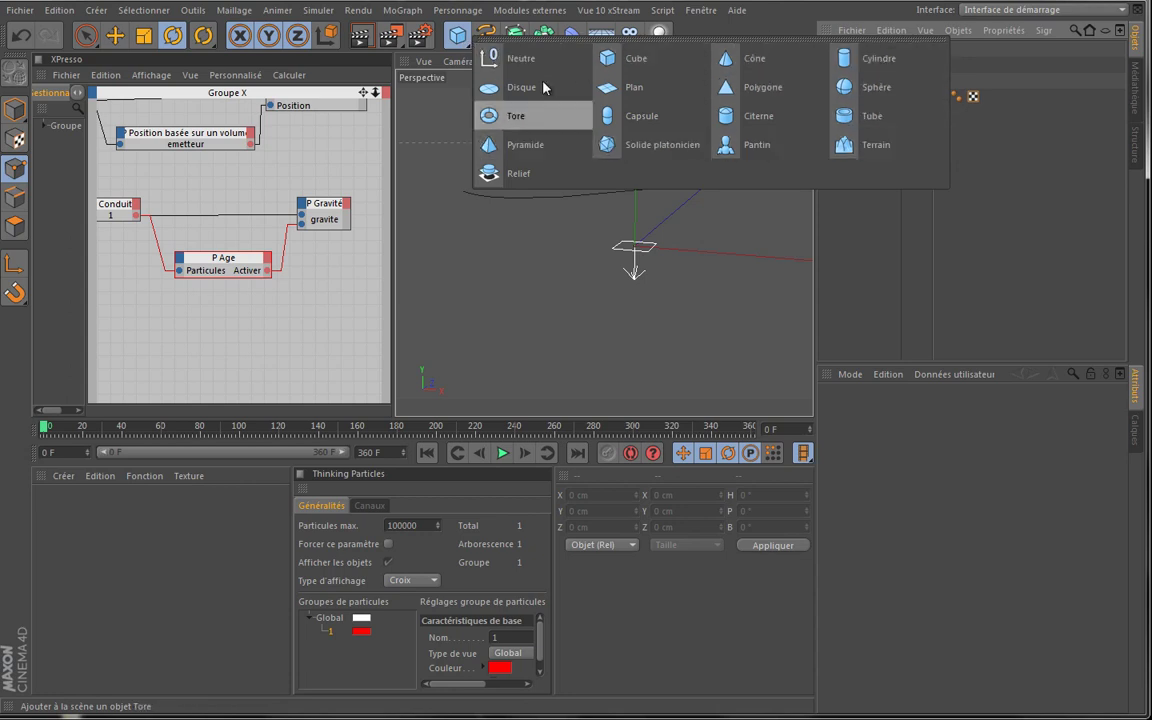
{"action": "left_click", "coordinate": [640, 87]}
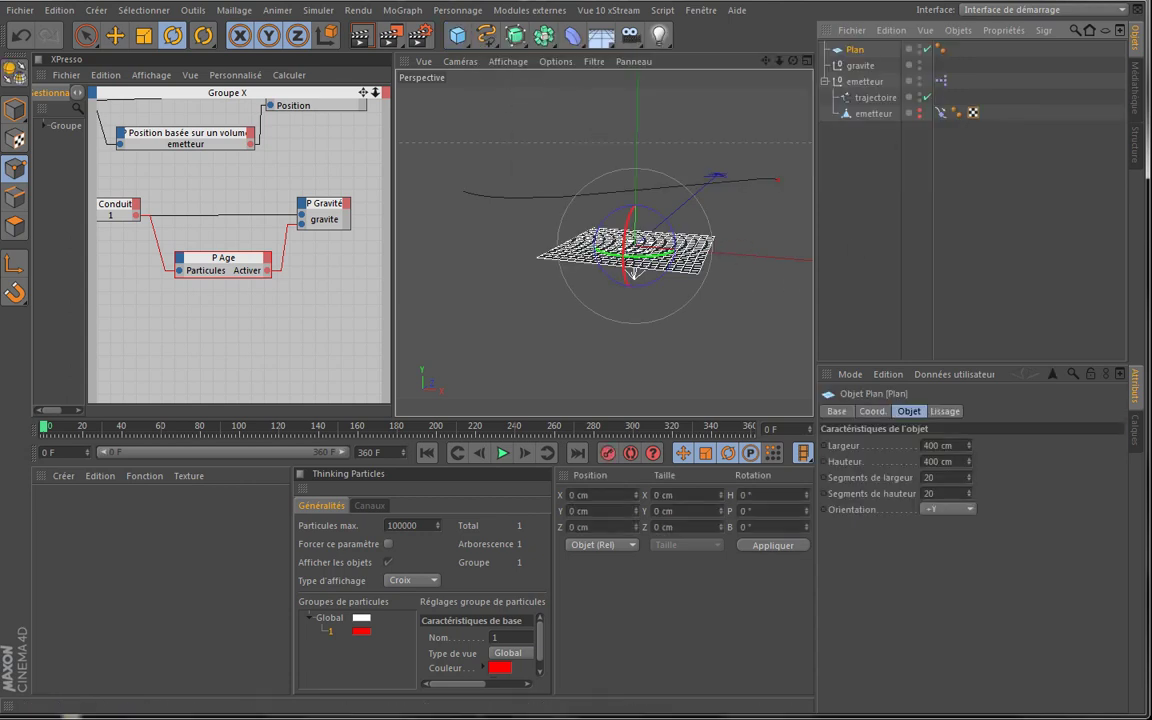
{"action": "left_click_drag", "start_coordinate": [545, 337], "coordinate": [548, 337], "text": "alt"}
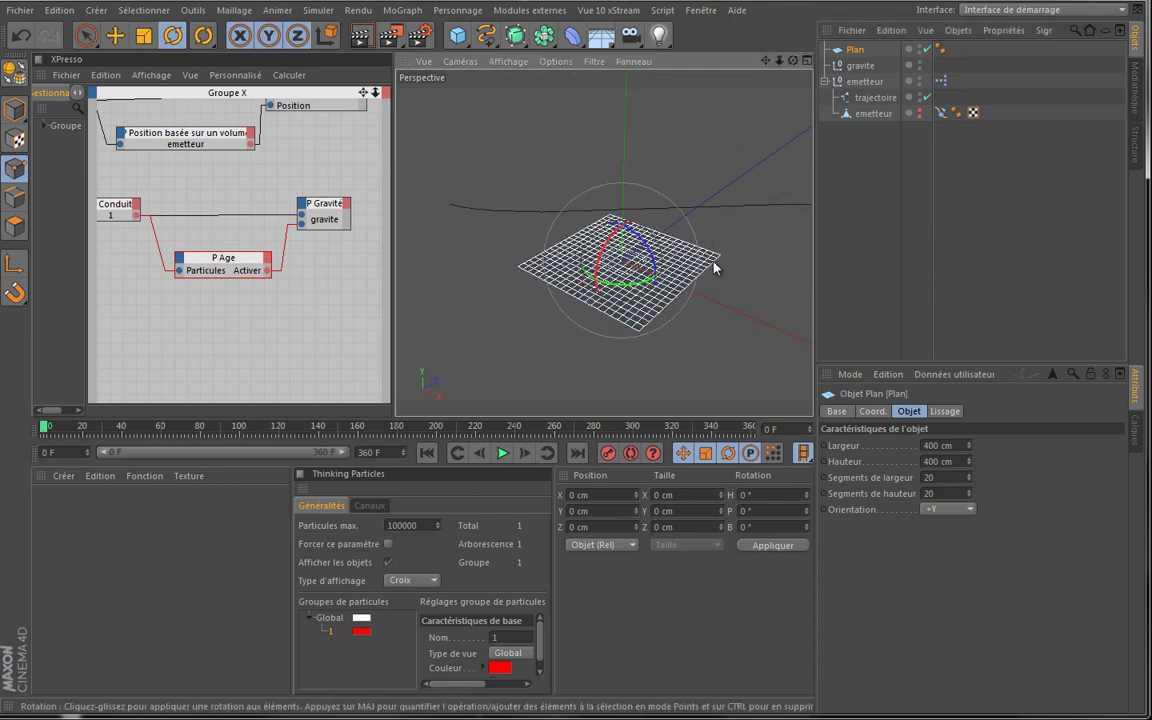
{"action": "double_click", "coordinate": [935, 478]}
{"action": "type", "text": "1"}
{"action": "key", "text": "Tab"}
{"action": "type", "text": "1"}
{"action": "key", "text": "Return"}
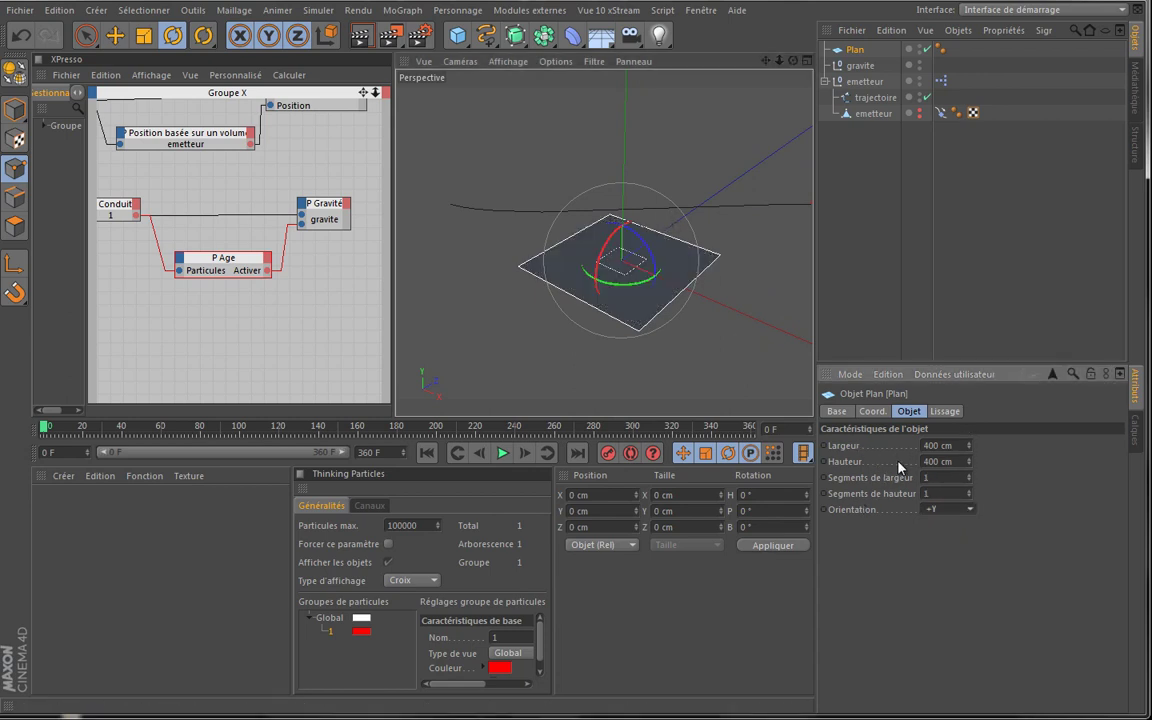
Set the Plan object's width and height to 5000 cm each
{"action": "double_click", "coordinate": [954, 446]}
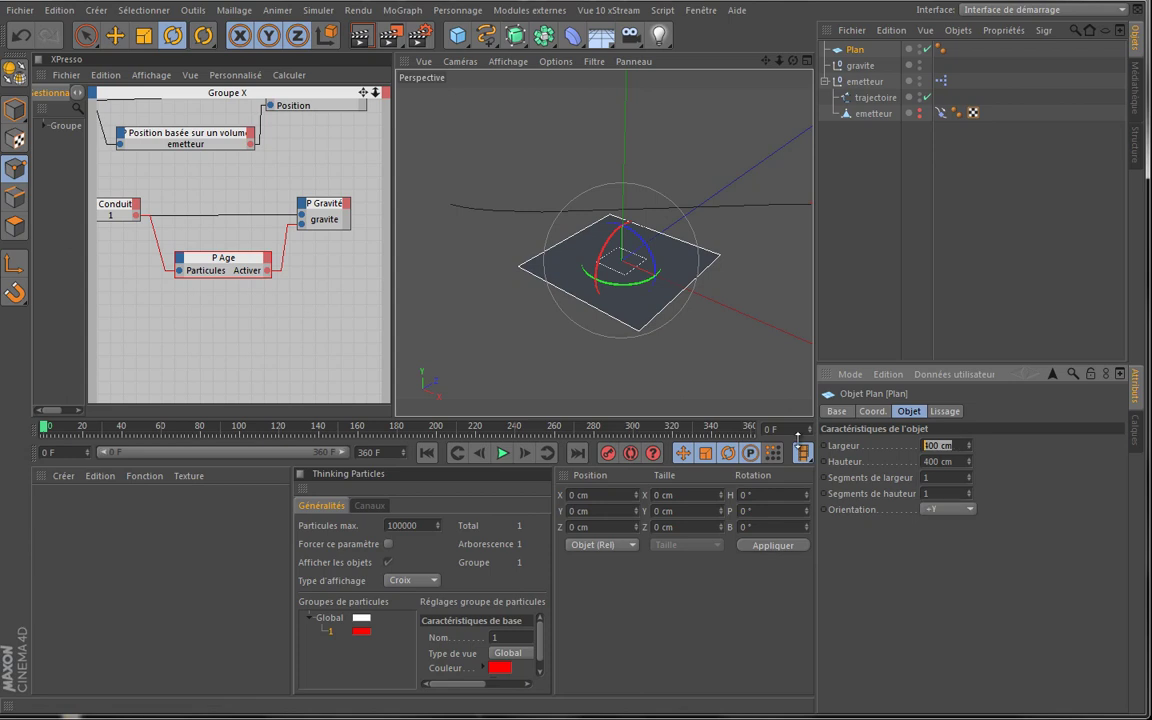
{"action": "type", "text": "5000"}
{"action": "key", "text": "Tab"}
{"action": "type", "text": "500"}
{"action": "key", "text": "Tab"}
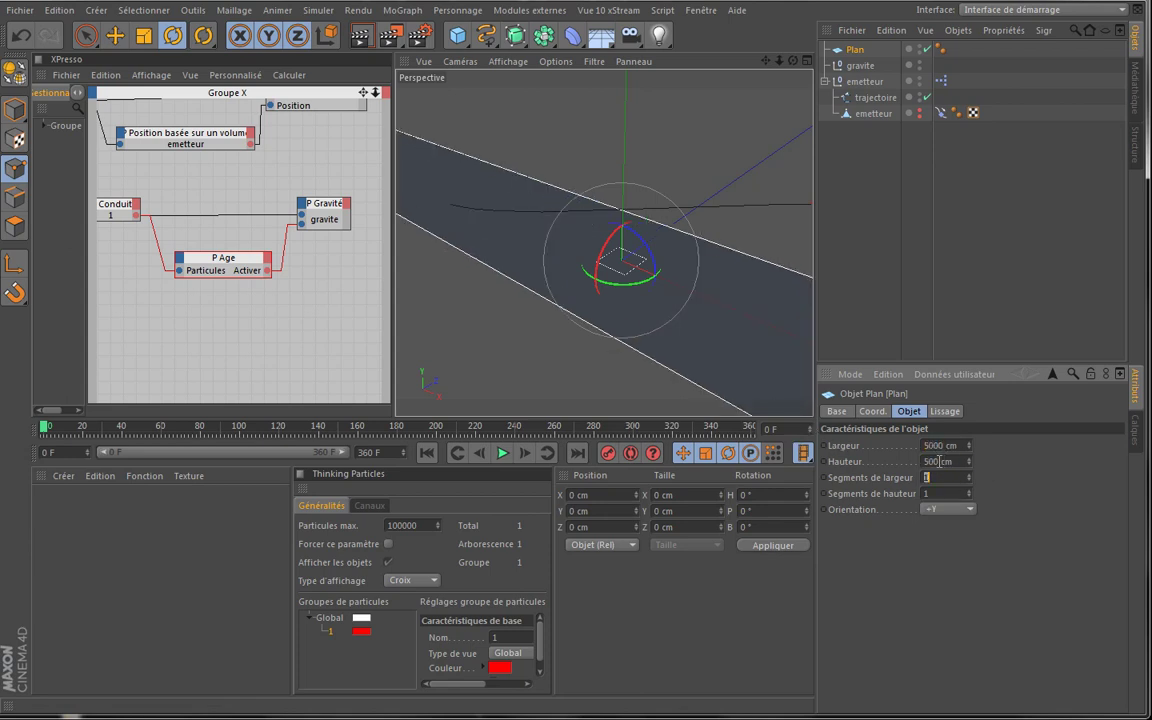
{"action": "type", "text": "0"}
{"action": "key", "text": "Tab"}
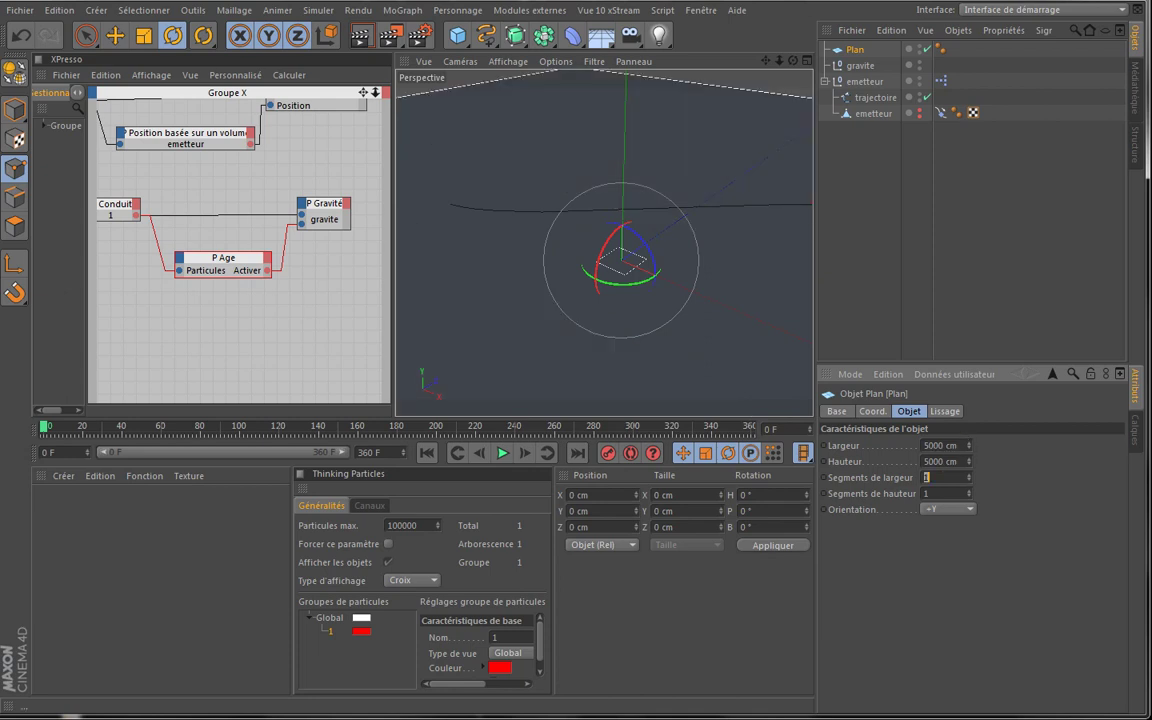
Play the particle animation and examine from above and below how the particles fall relative to the Plan
{"action": "left_click_drag", "start_coordinate": [793, 61], "coordinate": [545, 338]}
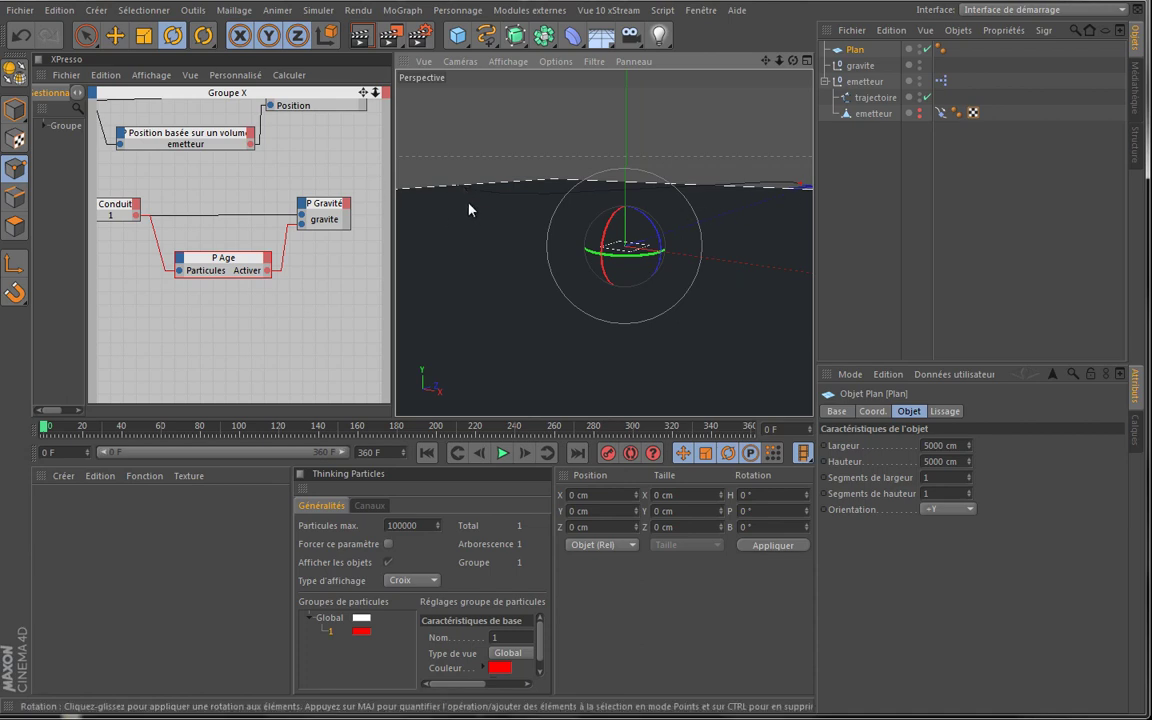
{"action": "left_click", "coordinate": [503, 454]}
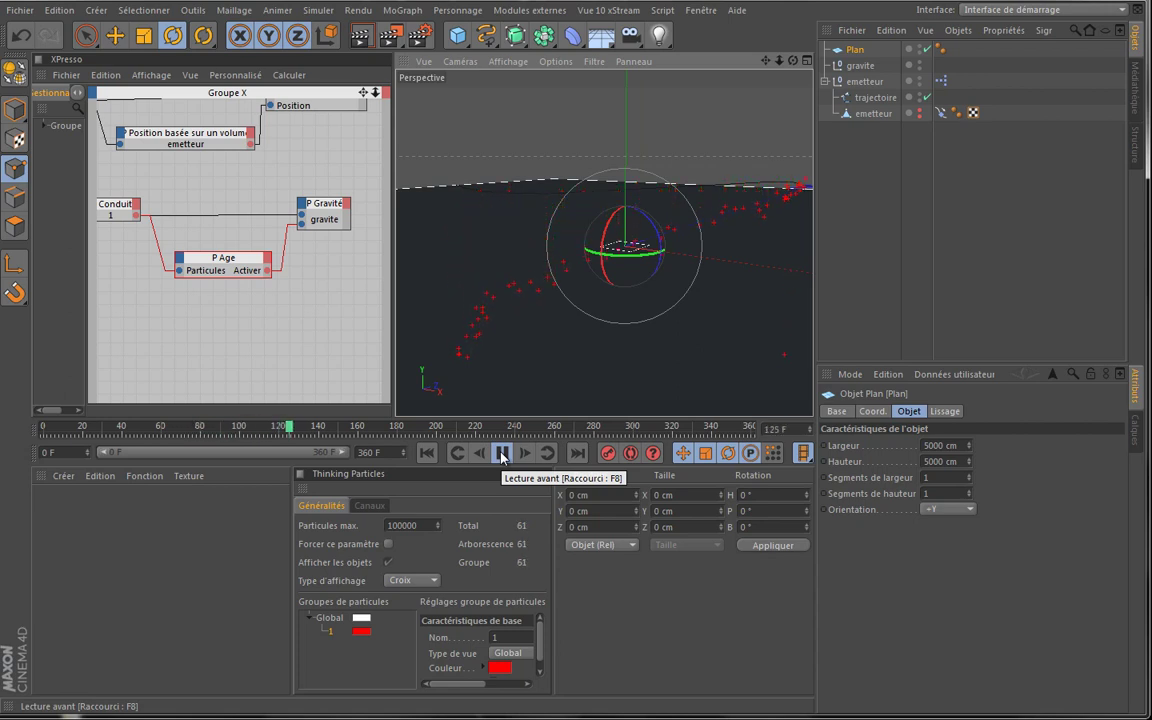
{"action": "left_click", "coordinate": [503, 454]}
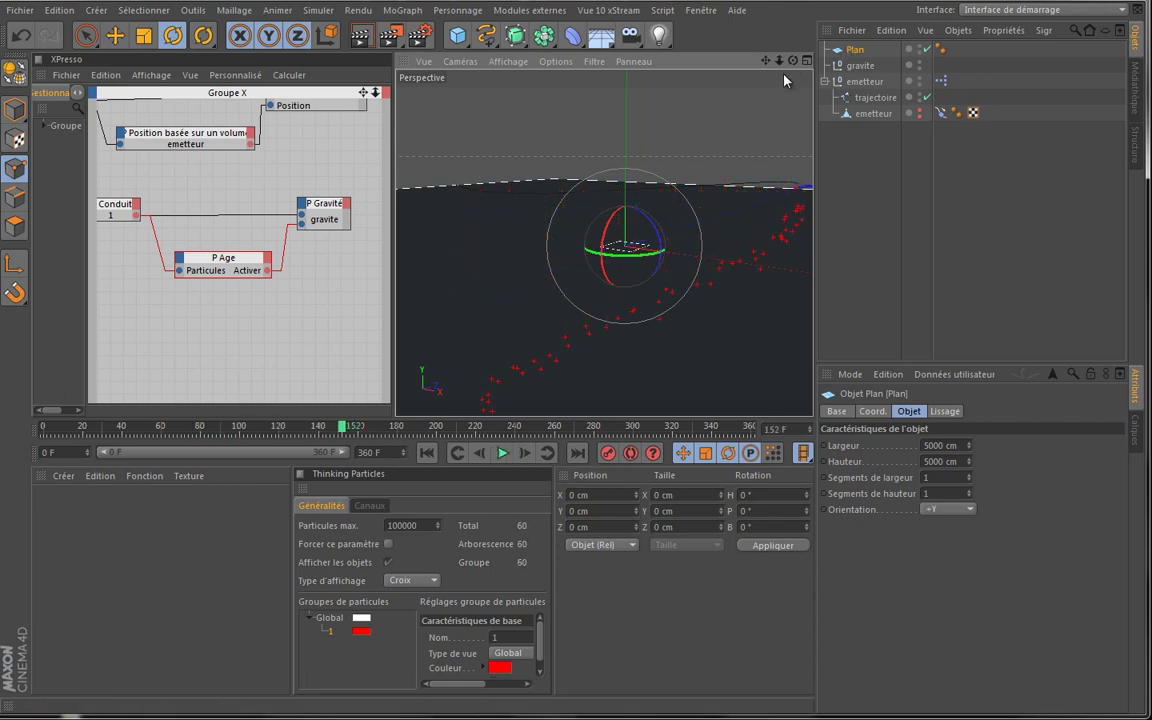
{"action": "left_click_drag", "start_coordinate": [792, 62], "coordinate": [548, 338]}
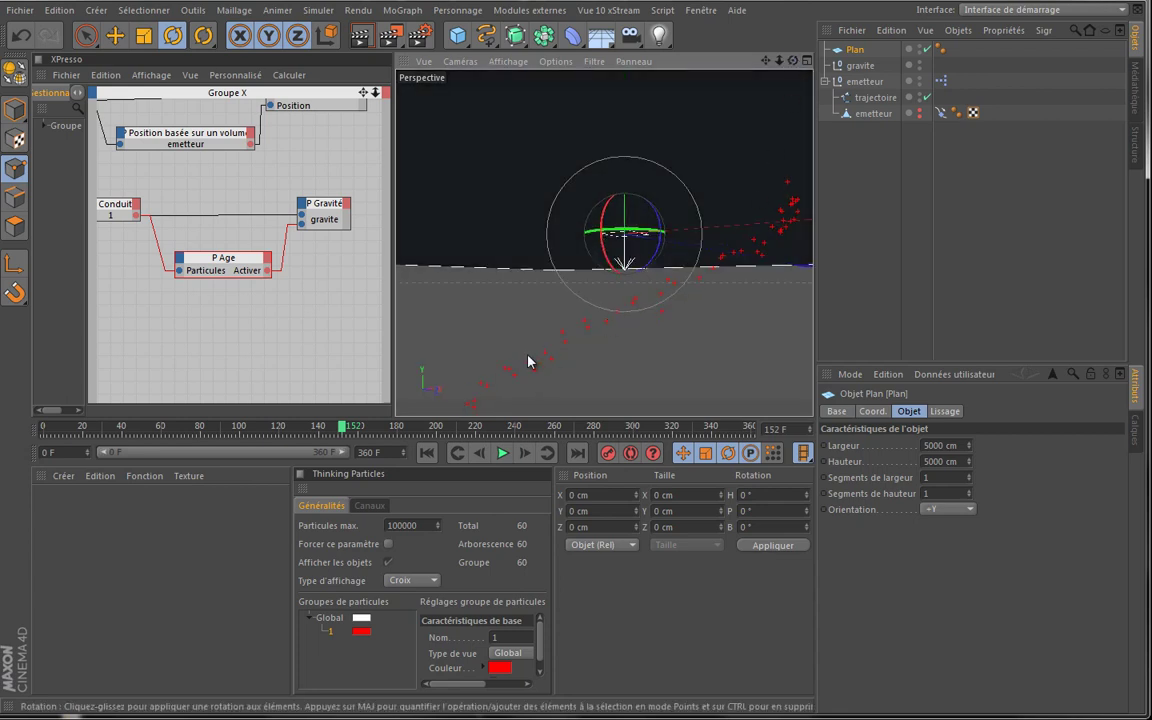
{"action": "left_click_drag", "start_coordinate": [792, 62], "coordinate": [546, 341]}
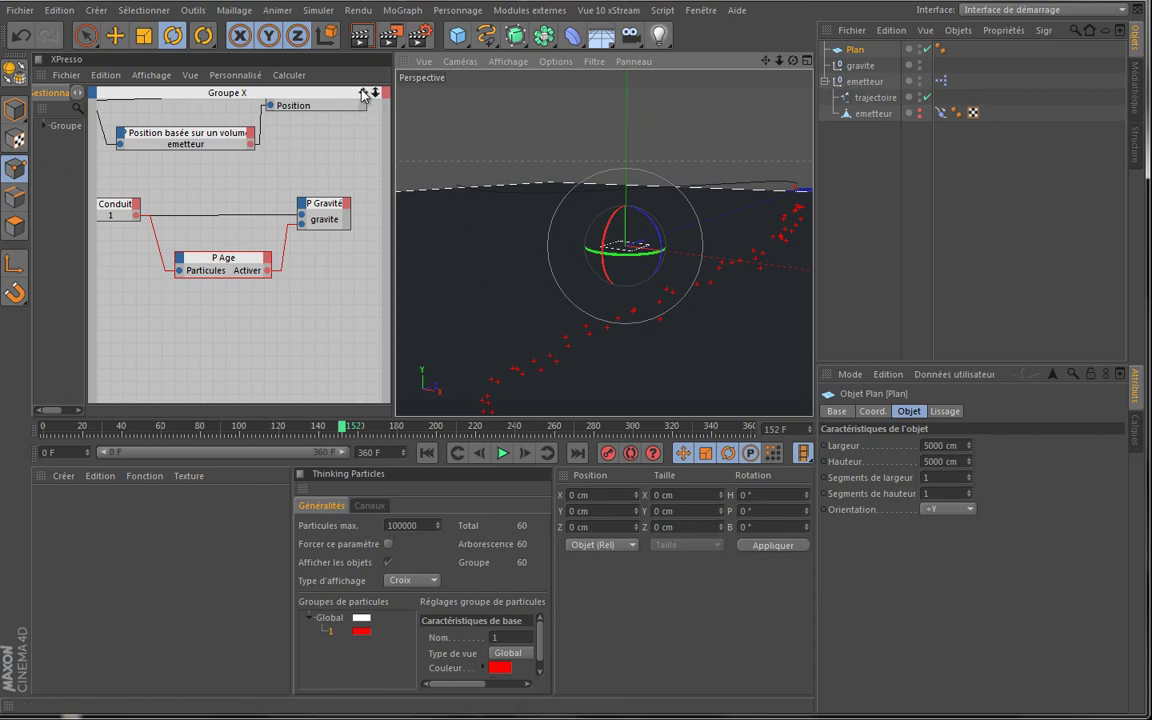
Add a Thinking Particles P Déviation node below P Age and connect the particle output of P Conduit to it
{"action": "left_click_drag", "start_coordinate": [363, 92], "coordinate": [392, 340]}
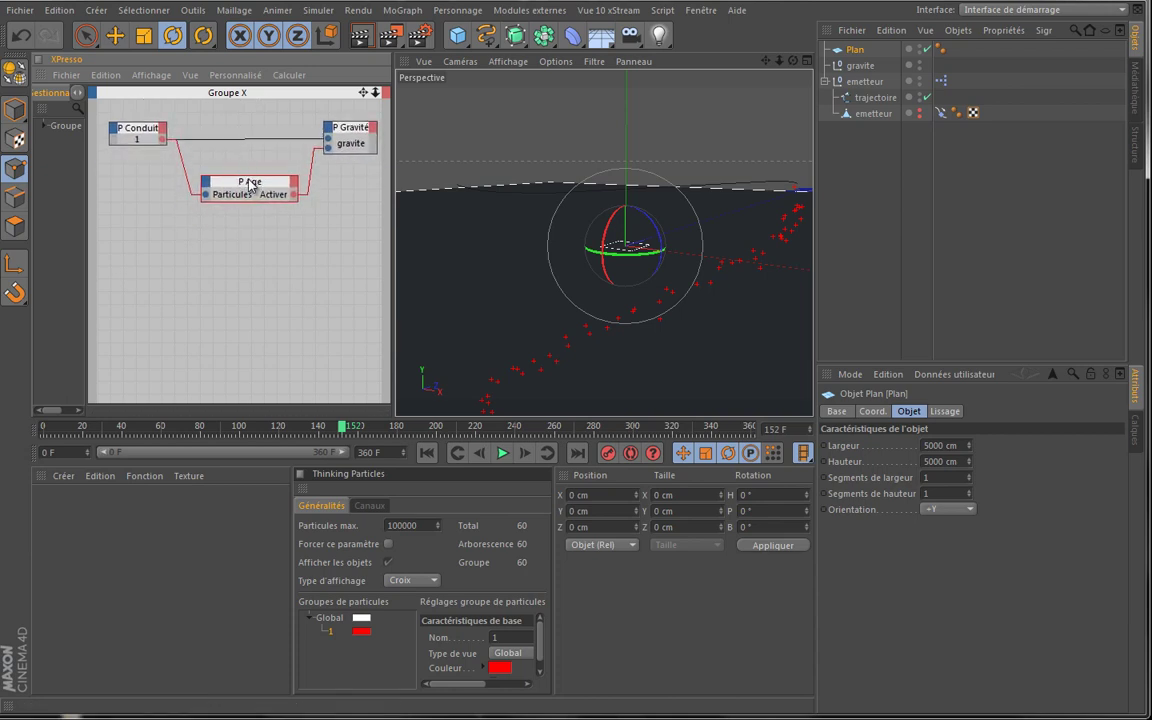
{"action": "left_click_drag", "start_coordinate": [250, 184], "coordinate": [257, 178]}
{"action": "right_click", "coordinate": [165, 230]}
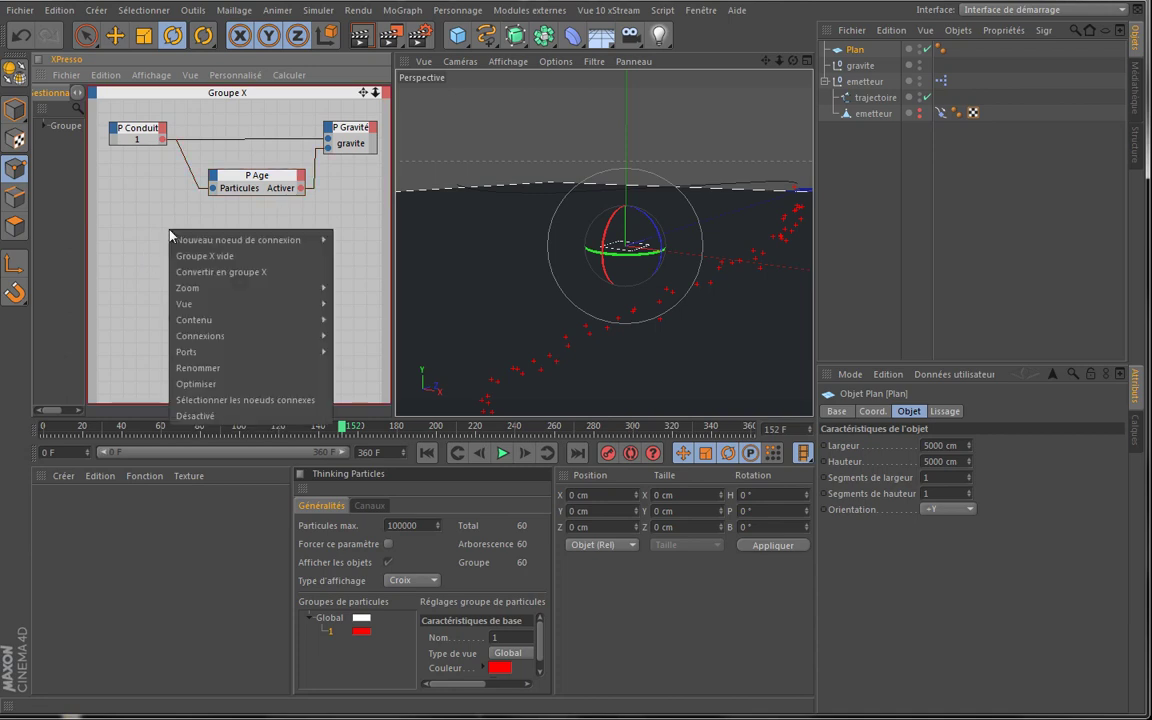
{"action": "mouse_move", "coordinate": [250, 240]}
{"action": "mouse_move", "coordinate": [385, 295]}
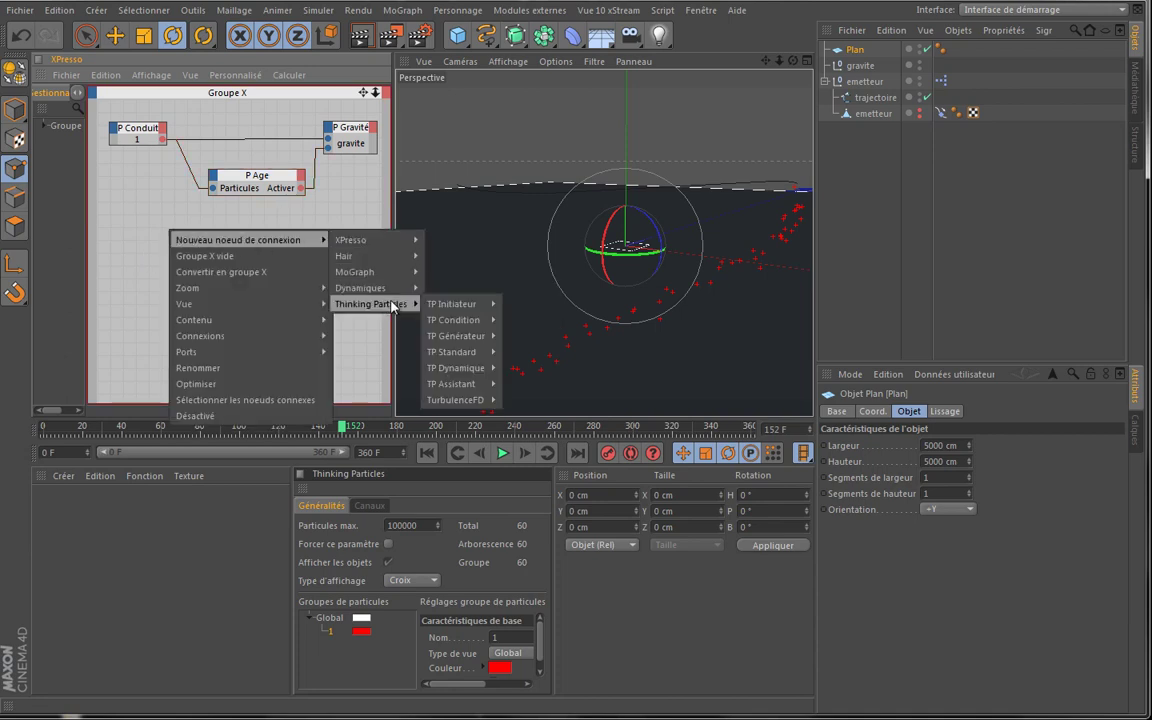
{"action": "mouse_move", "coordinate": [470, 368]}
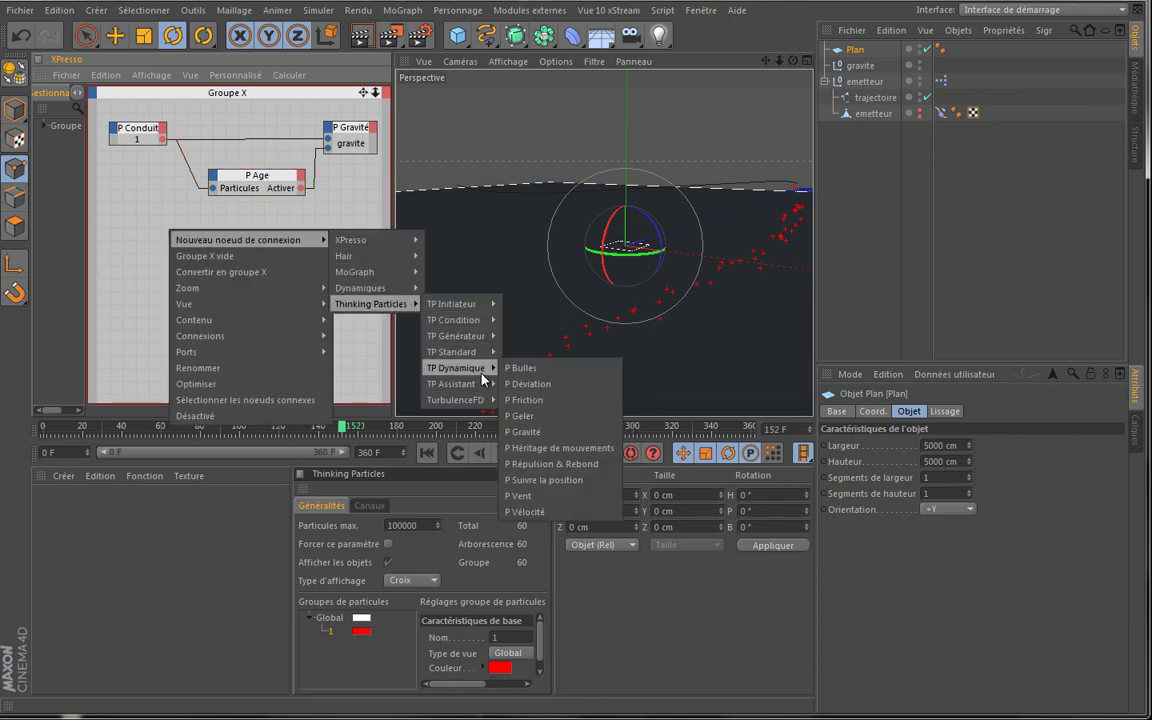
{"action": "left_click", "coordinate": [528, 384]}
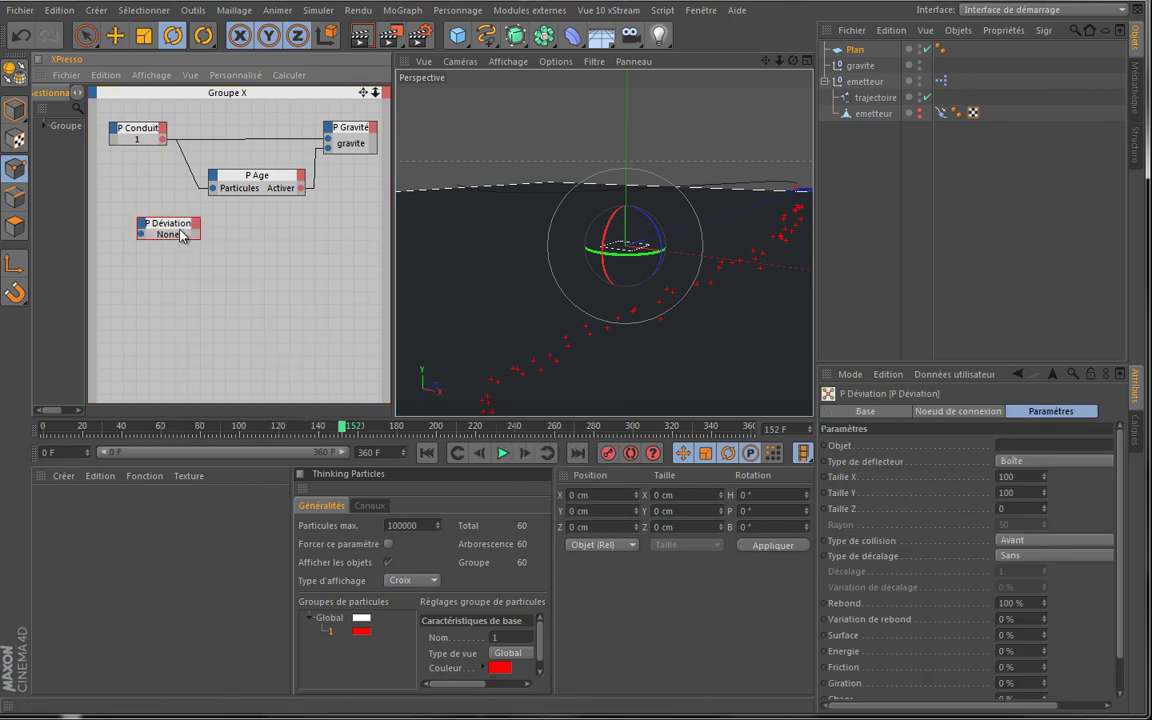
{"action": "left_click_drag", "start_coordinate": [174, 230], "coordinate": [241, 264]}
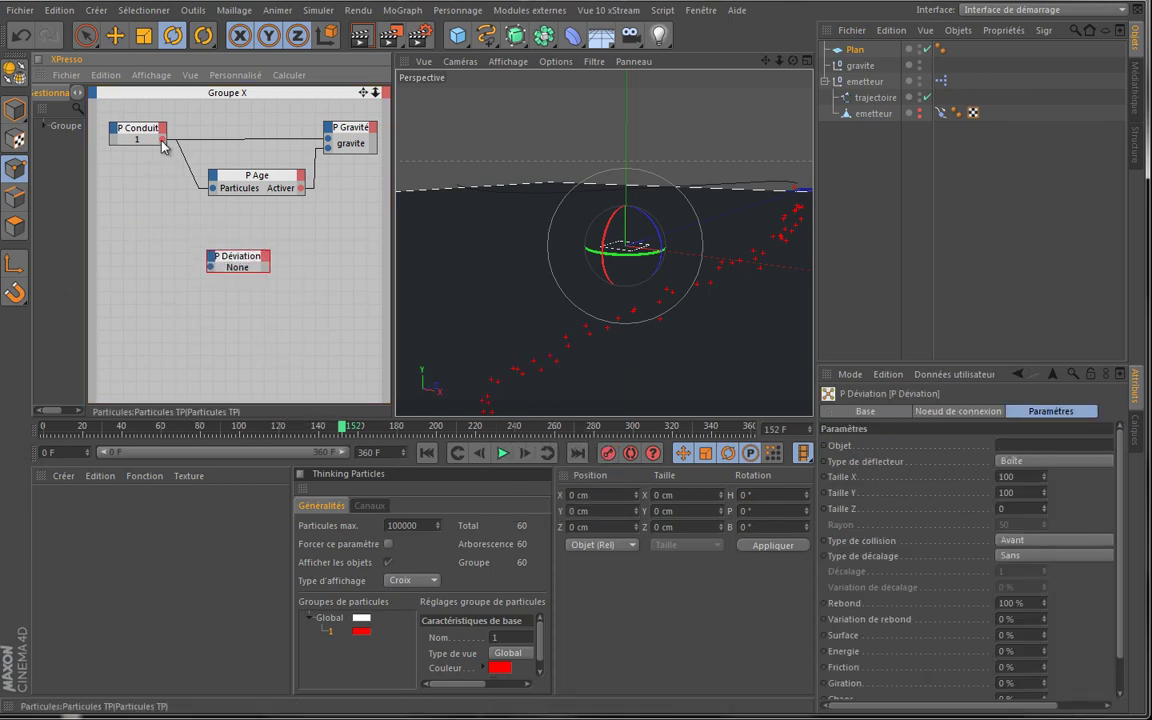
{"action": "left_click_drag", "start_coordinate": [162, 139], "coordinate": [289, 273]}
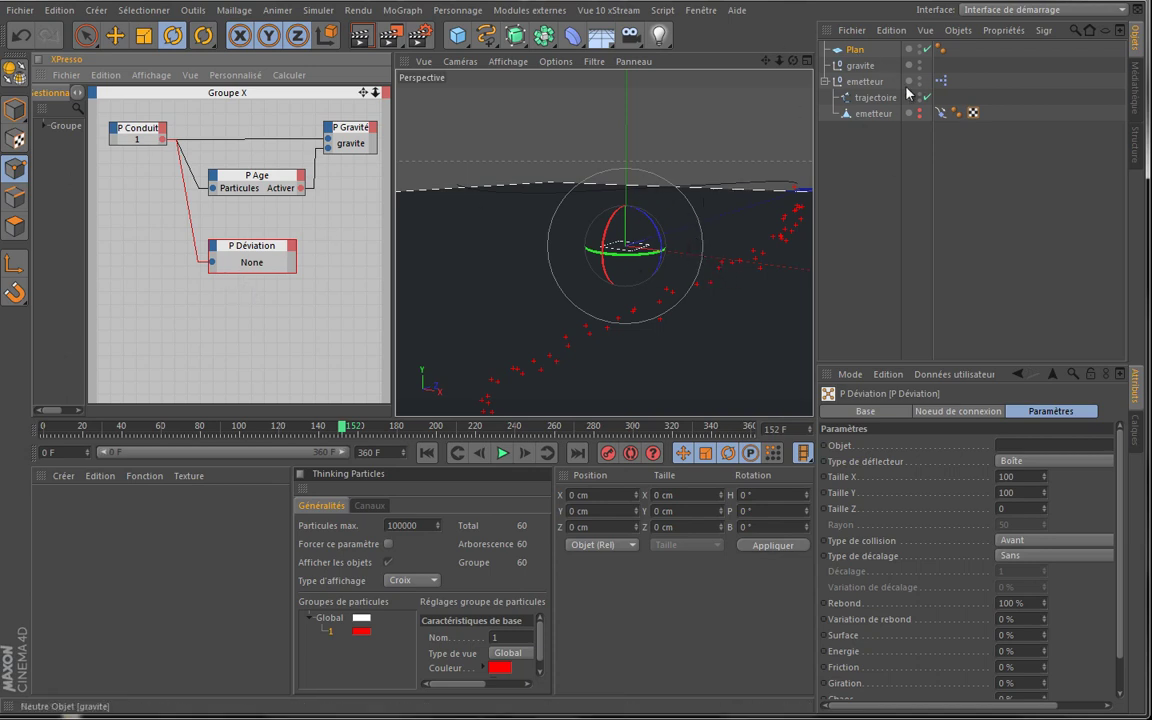
Convert the Plan to an editable polygon object and assign it to the P Déviation node
{"action": "left_click", "coordinate": [856, 49]}
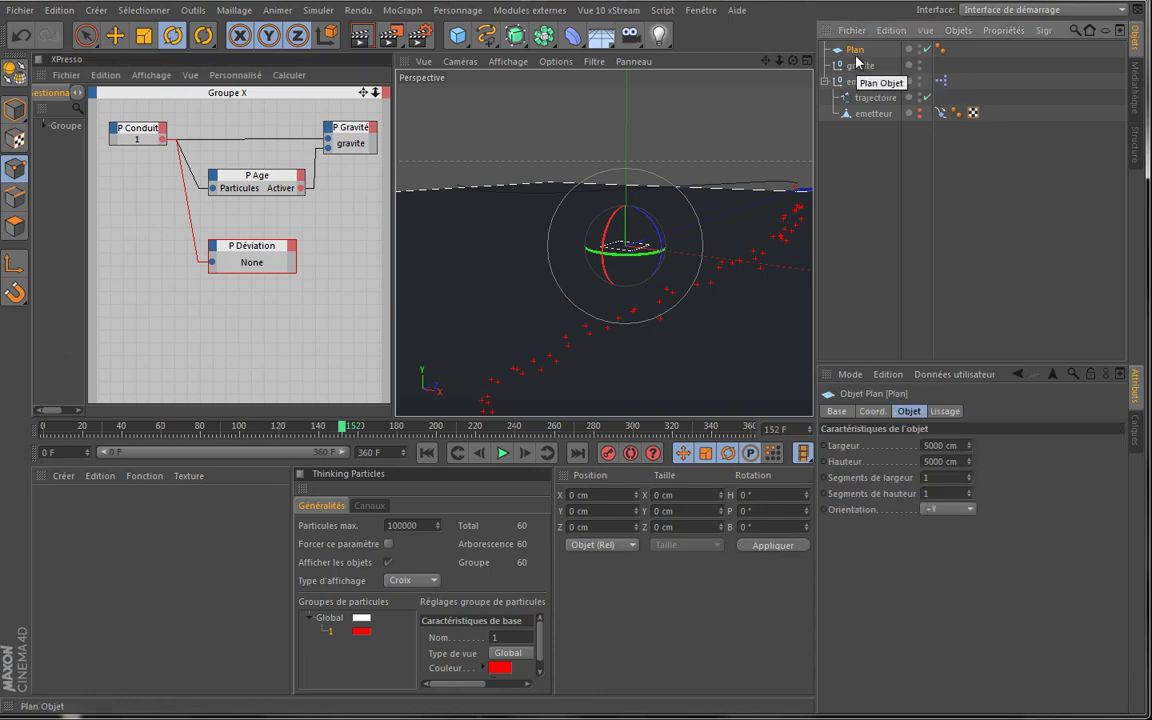
{"action": "key", "text": "c"}
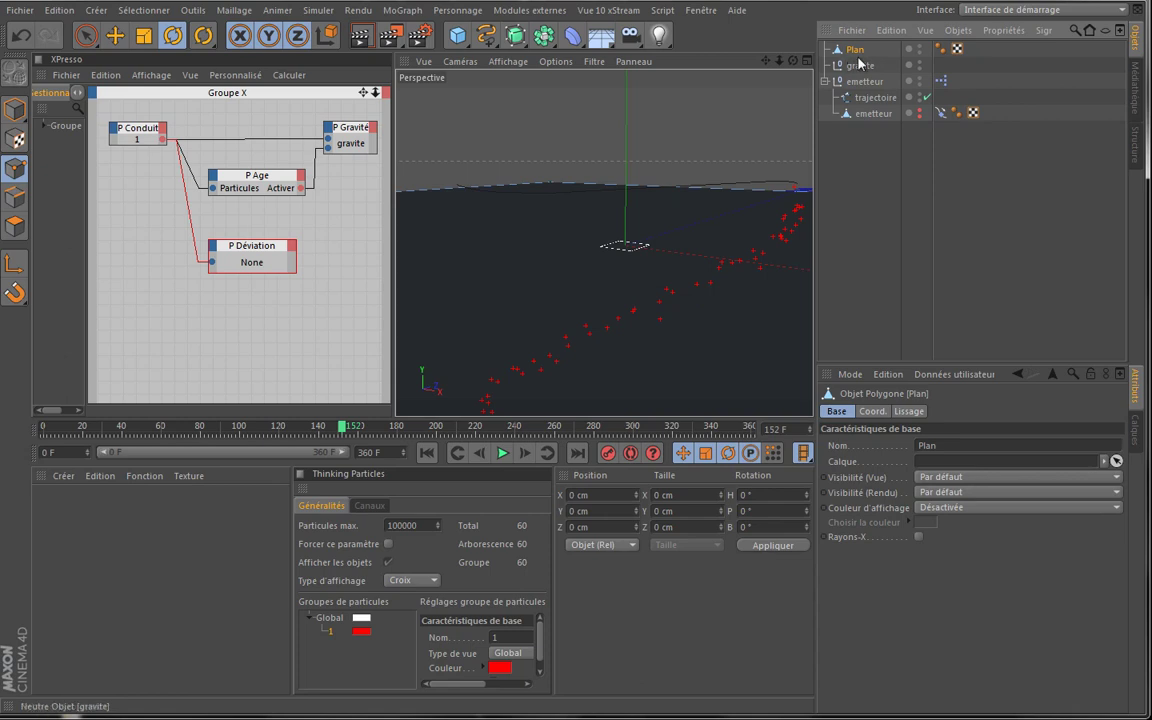
{"action": "left_click_drag", "start_coordinate": [855, 49], "coordinate": [240, 258]}
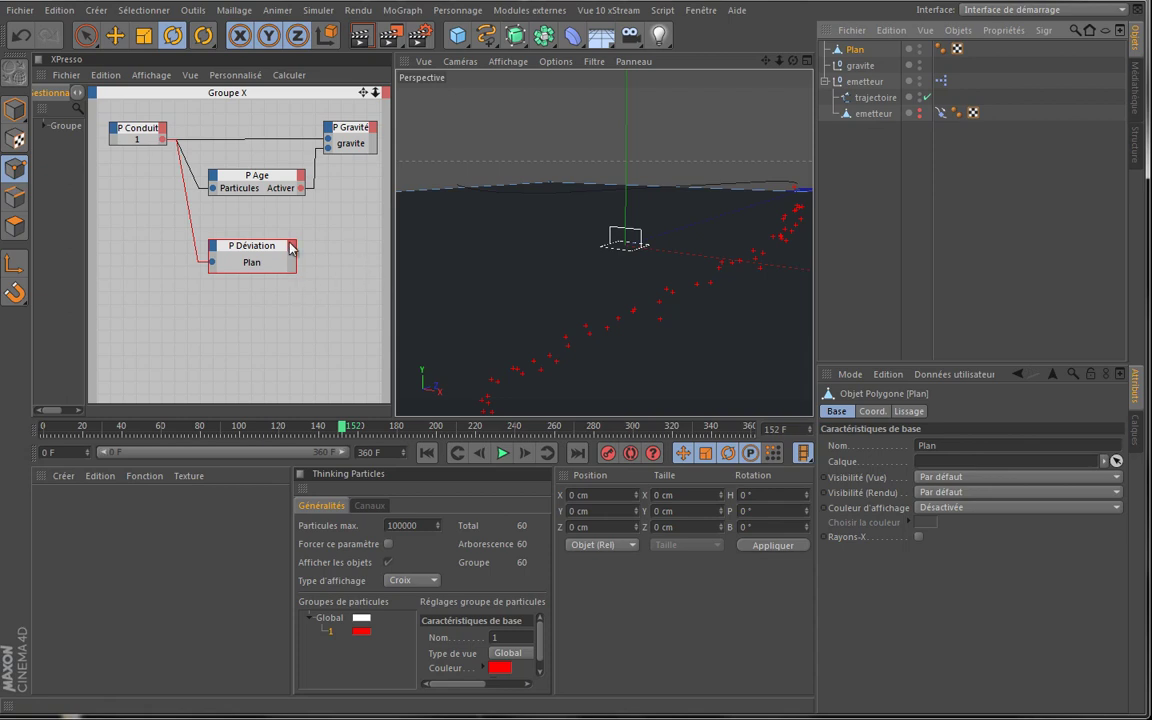
{"action": "left_click", "coordinate": [247, 250]}
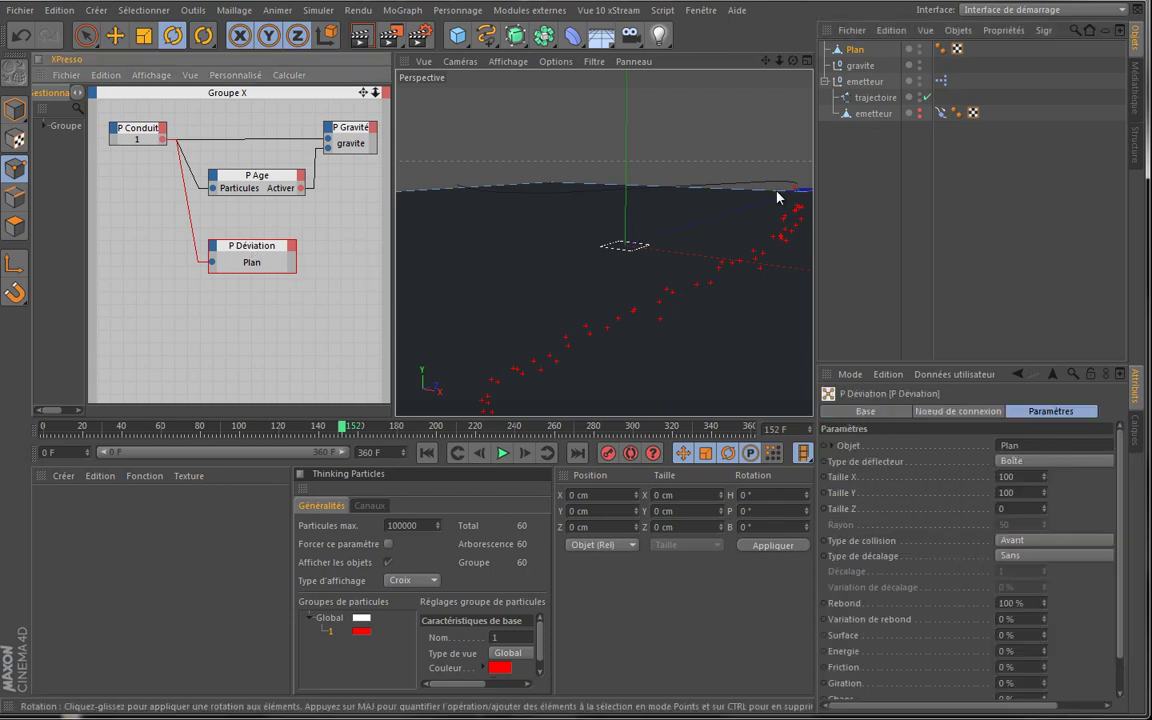
Play the animation from the start to check the particles against the Boîte deflector
{"action": "left_click", "coordinate": [427, 453]}
{"action": "left_click", "coordinate": [503, 453]}
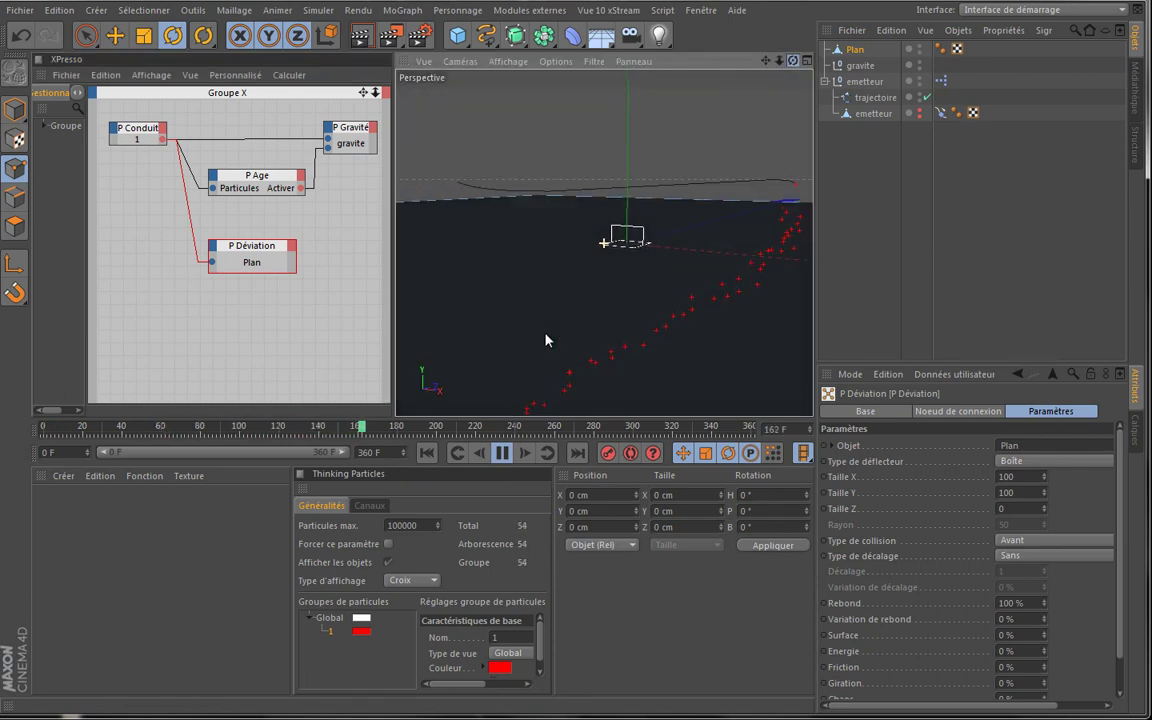
{"action": "left_click", "coordinate": [502, 453]}
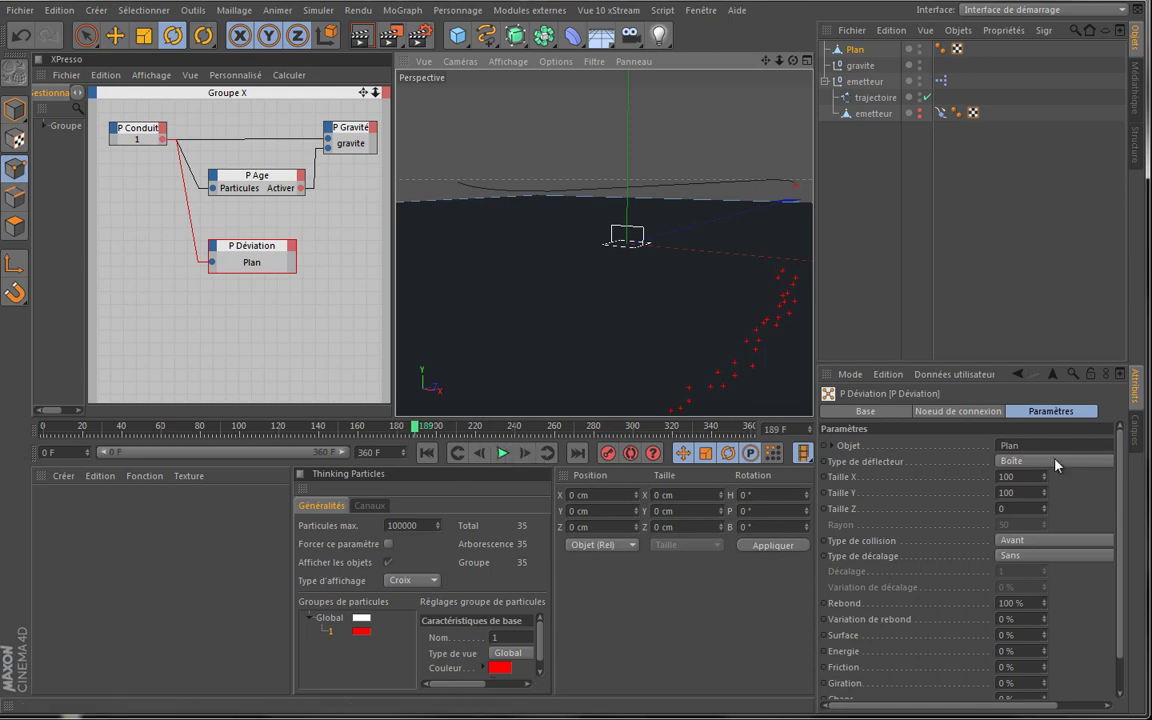
Set the P Déviation deflector type to Objet and play the animation from frame 0 to check the bounce
{"action": "left_click", "coordinate": [1010, 461]}
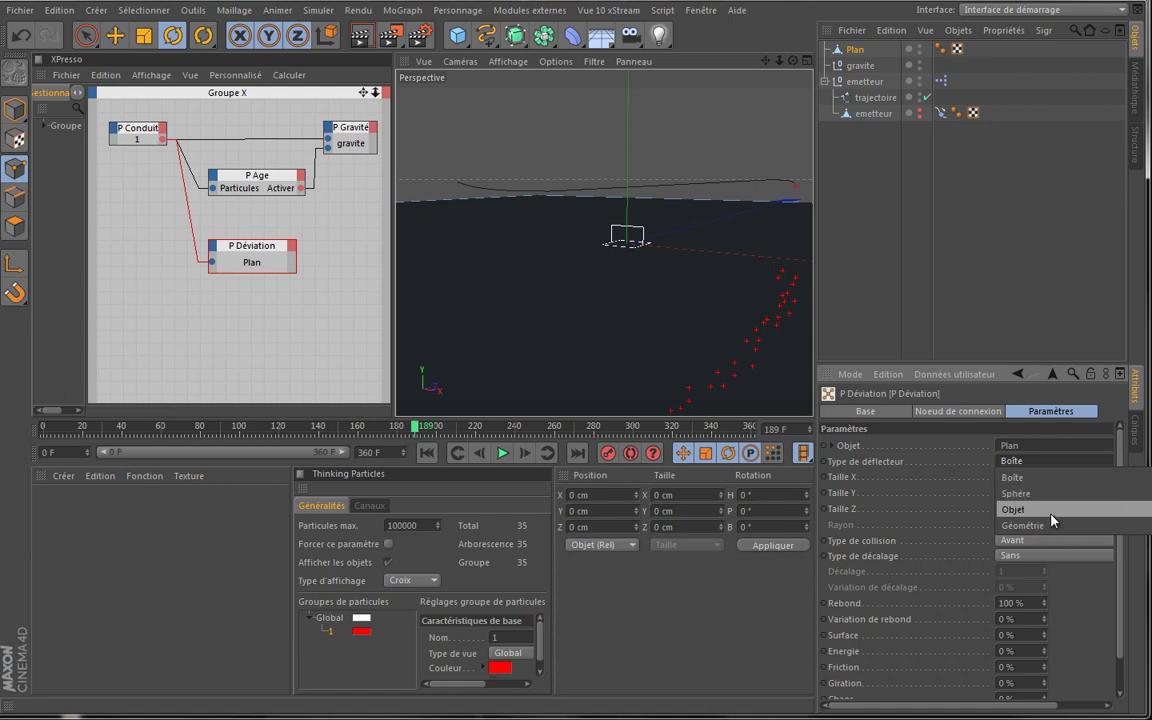
{"action": "left_click", "coordinate": [1013, 510]}
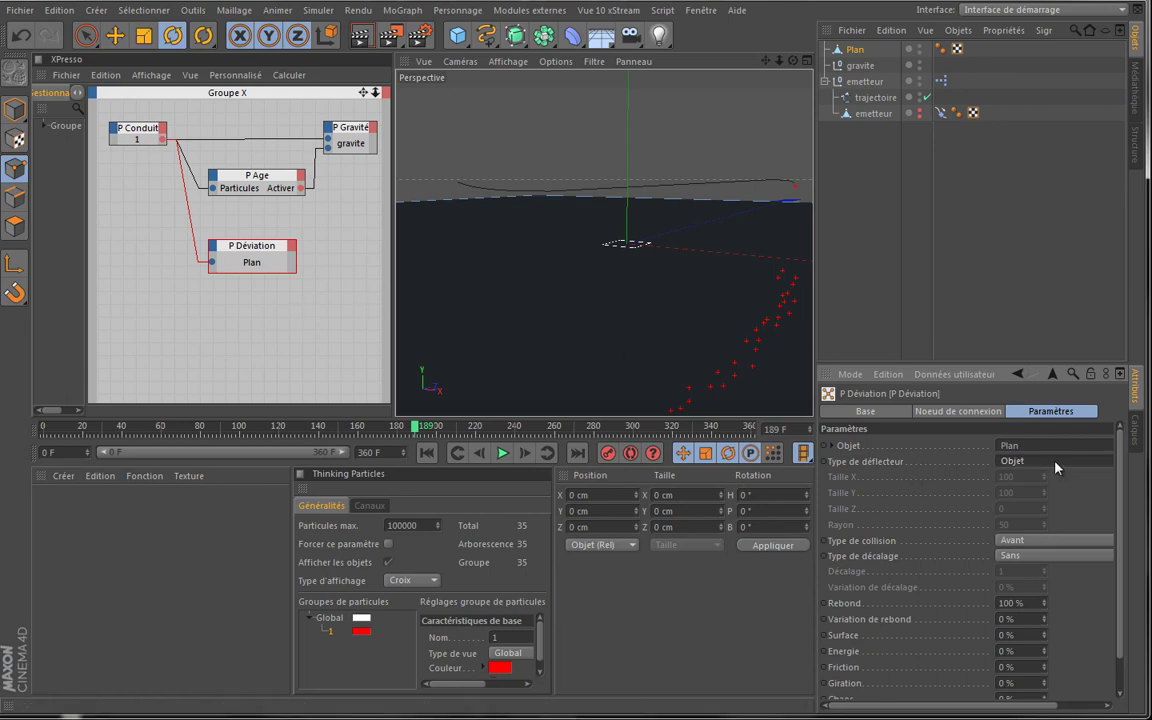
{"action": "left_click", "coordinate": [426, 453]}
{"action": "left_click", "coordinate": [507, 459]}
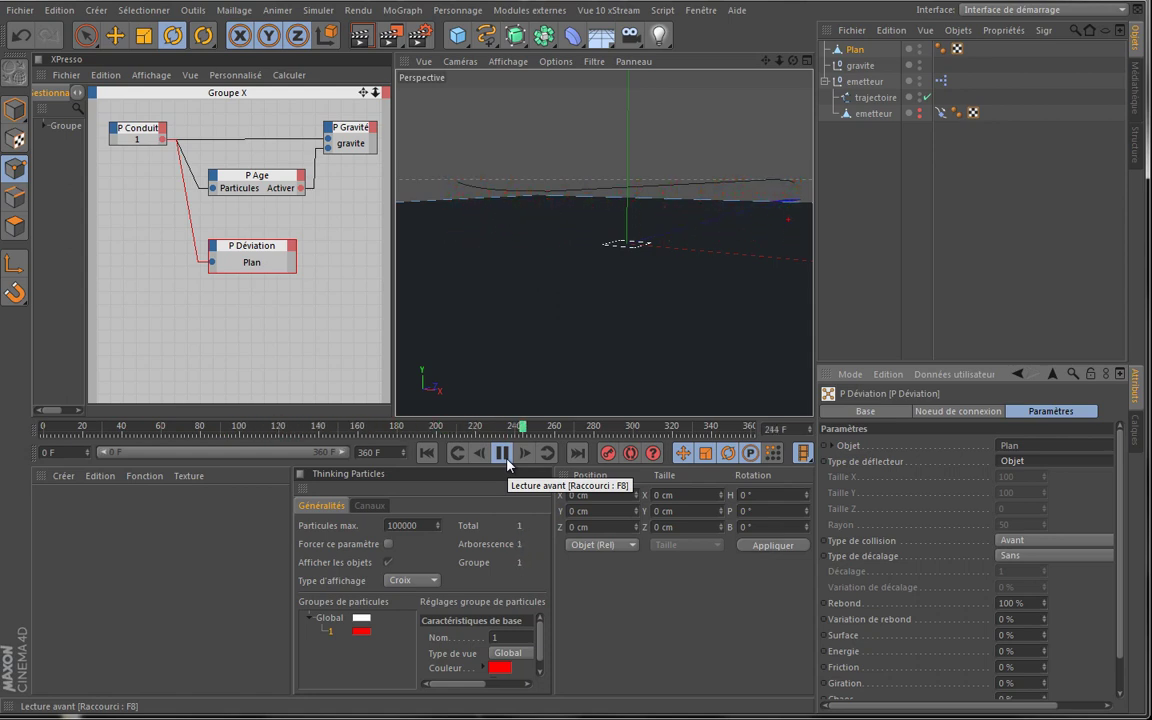
{"action": "left_click", "coordinate": [503, 455]}
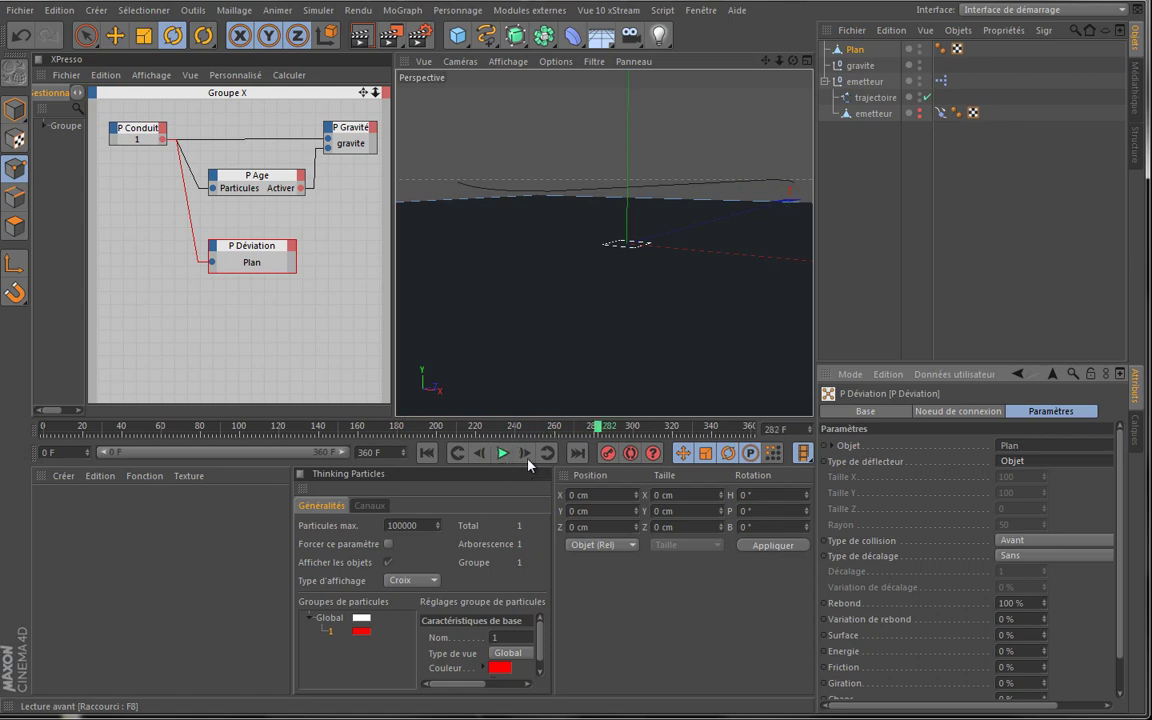
{"action": "left_click", "coordinate": [425, 454]}
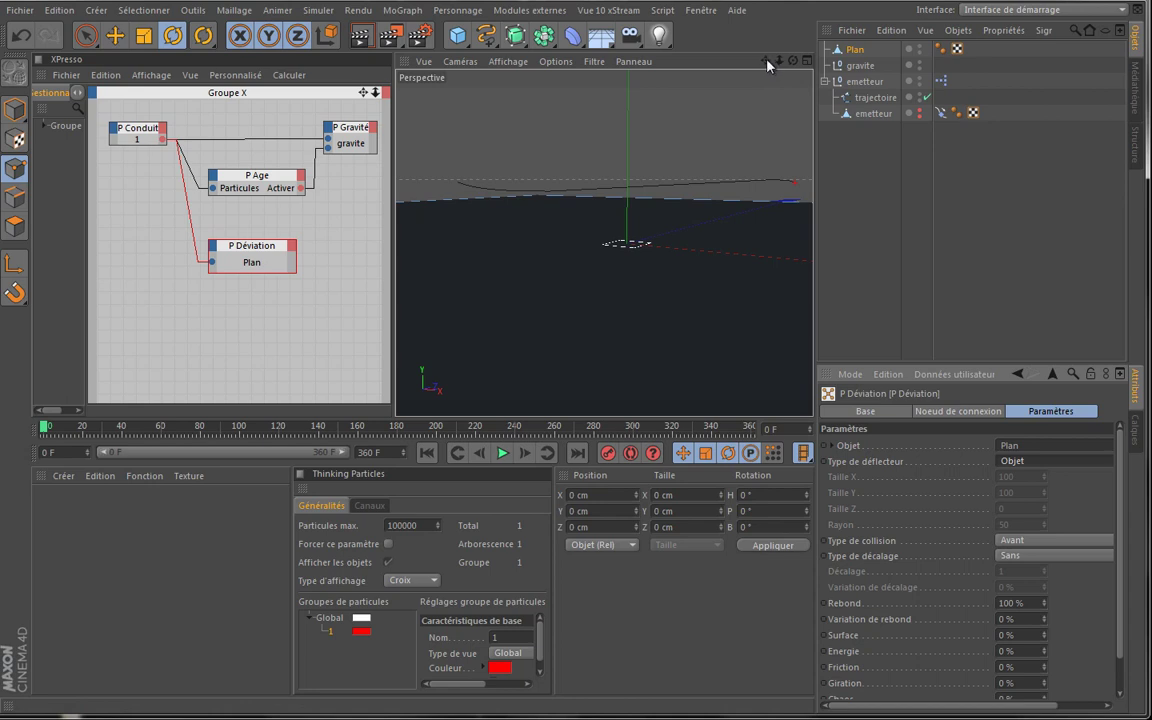
{"action": "left_click", "coordinate": [503, 453]}
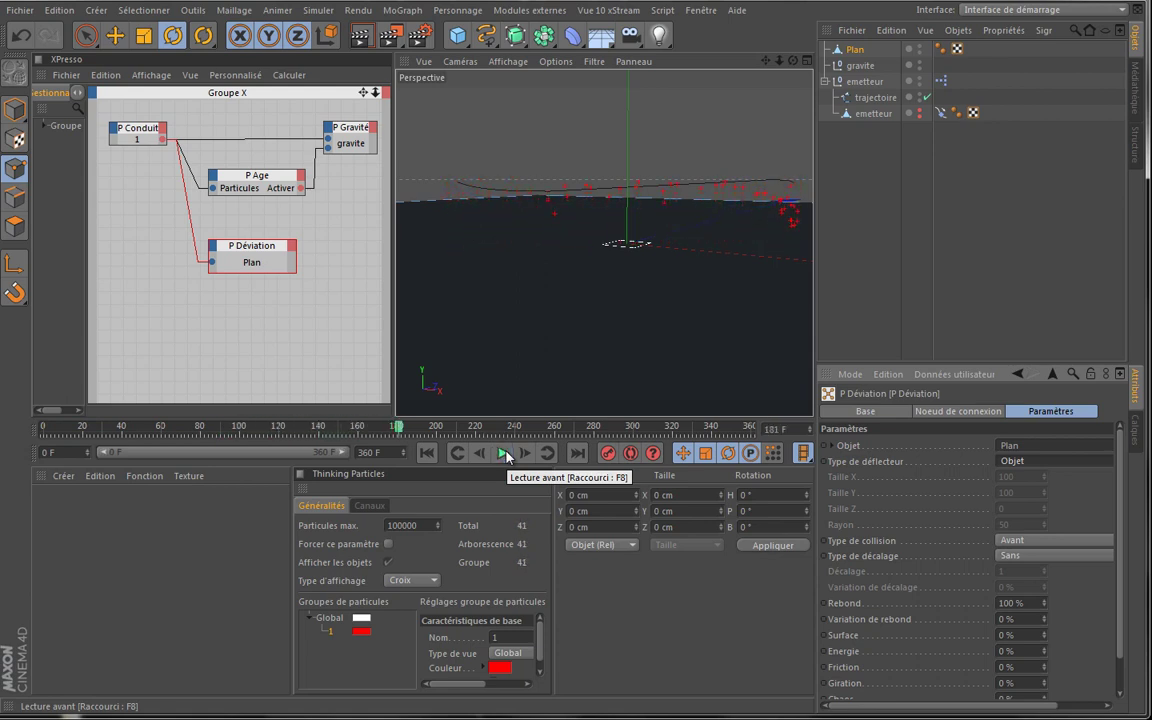
{"action": "left_click", "coordinate": [506, 456]}
Move the Plan down along Y to about -39.5 cm in model mode
{"action": "left_click", "coordinate": [878, 115]}
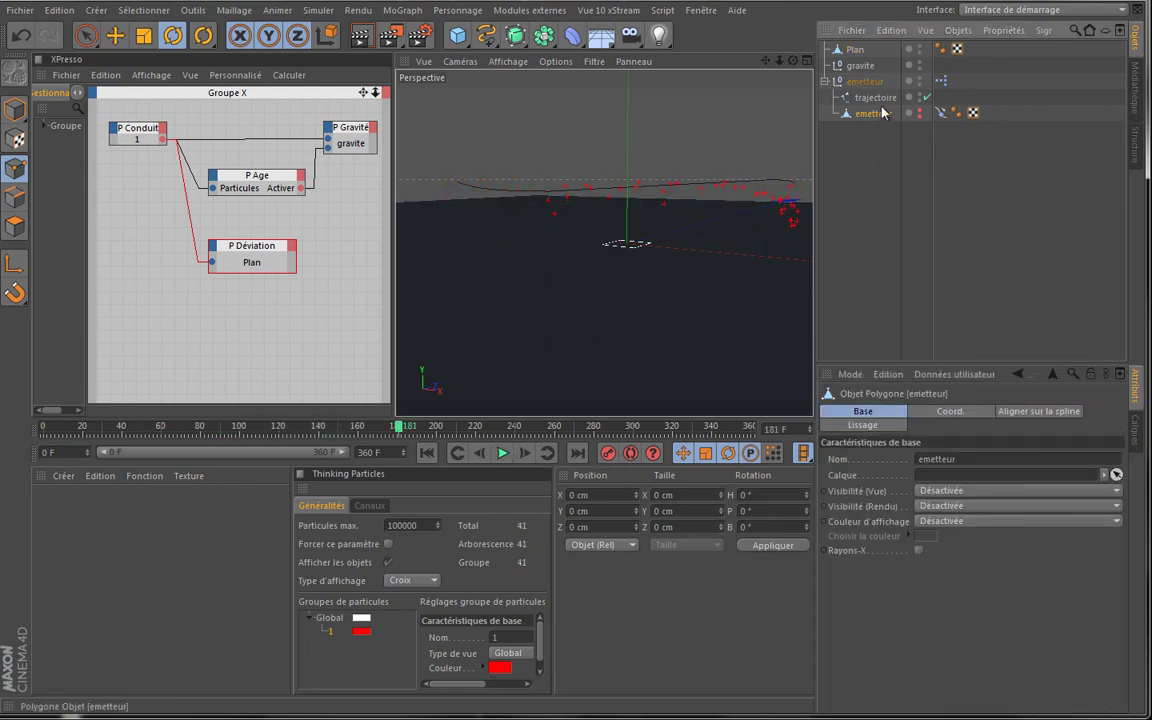
{"action": "left_click", "coordinate": [855, 49]}
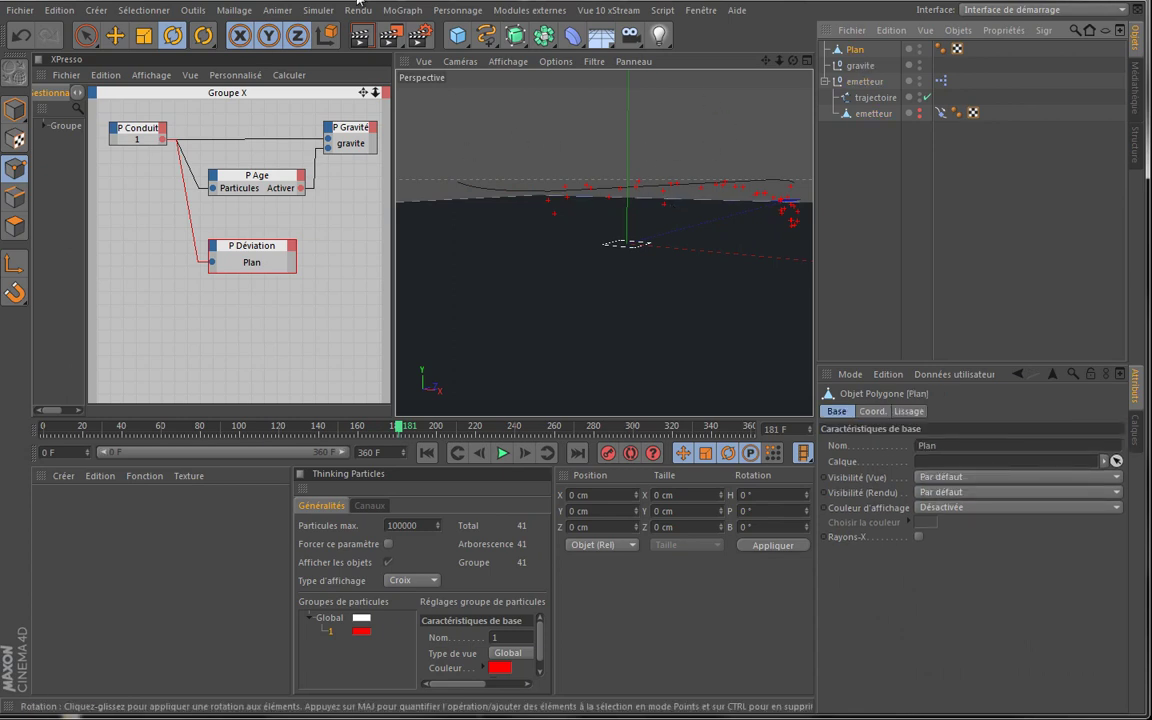
{"action": "key", "text": "e"}
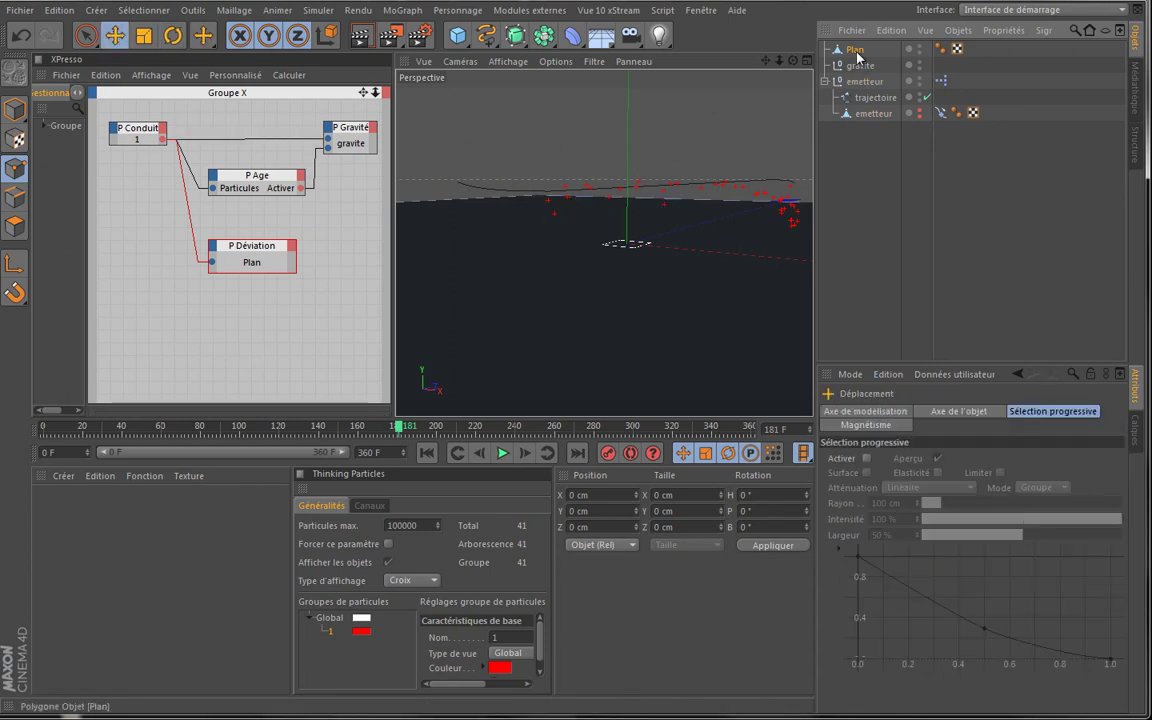
{"action": "left_click", "coordinate": [672, 122]}
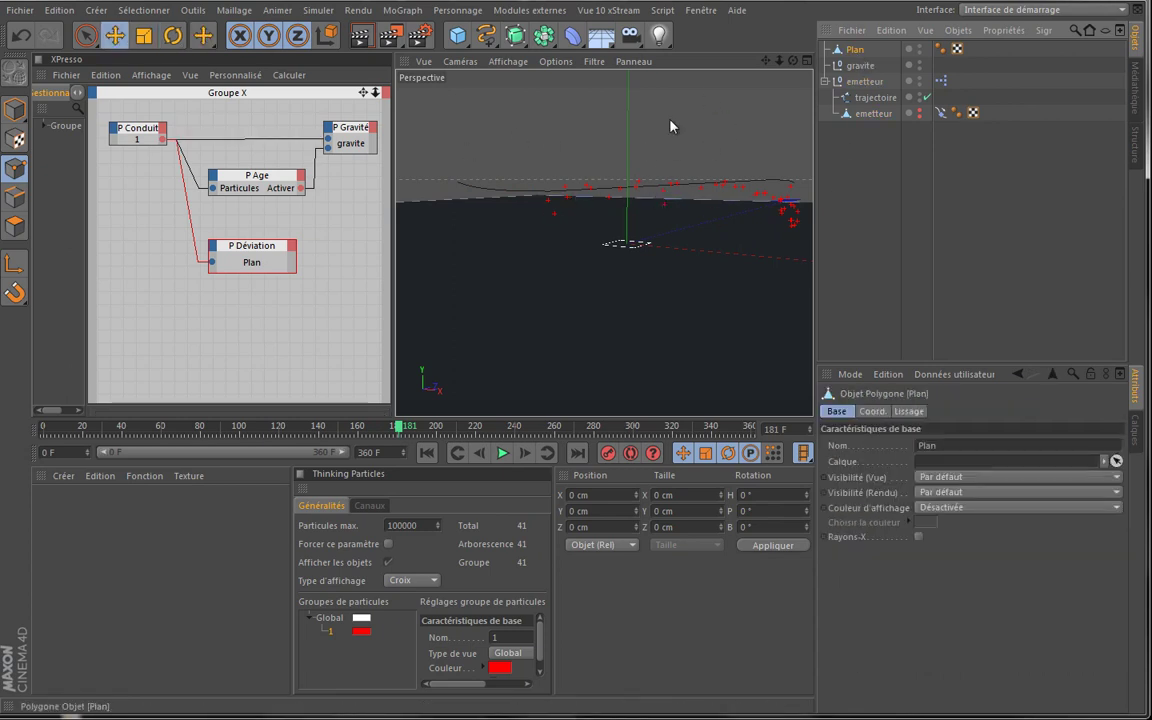
{"action": "left_click", "coordinate": [115, 36]}
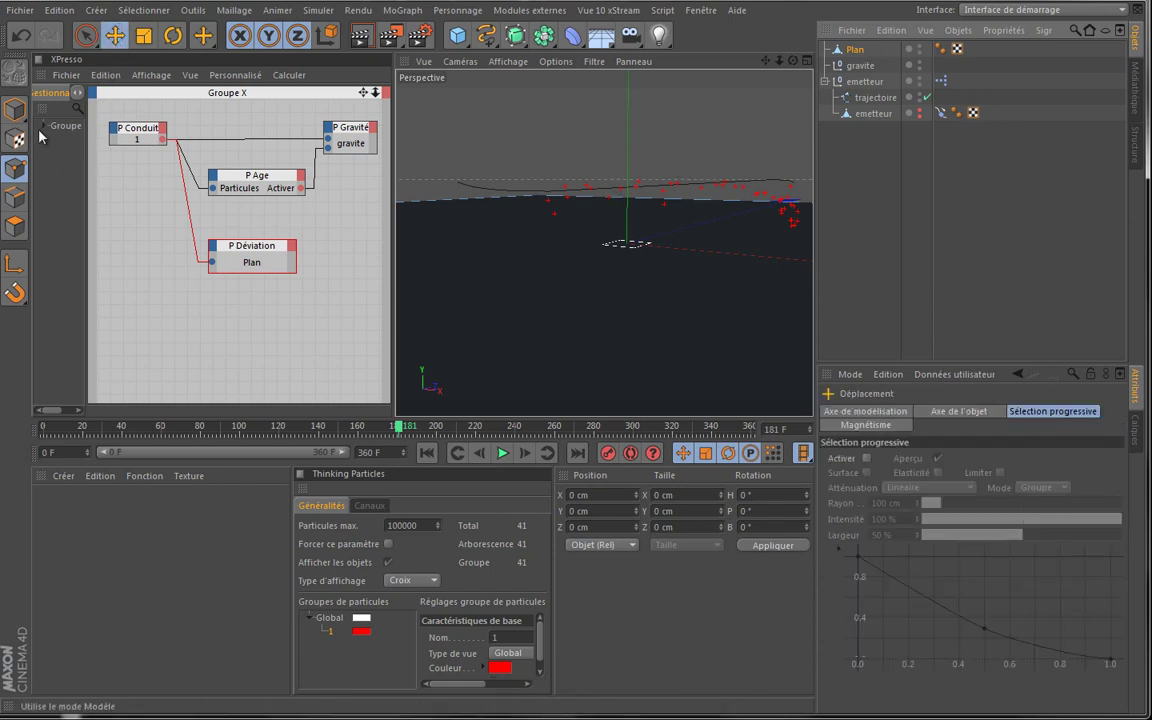
{"action": "left_click", "coordinate": [14, 106]}
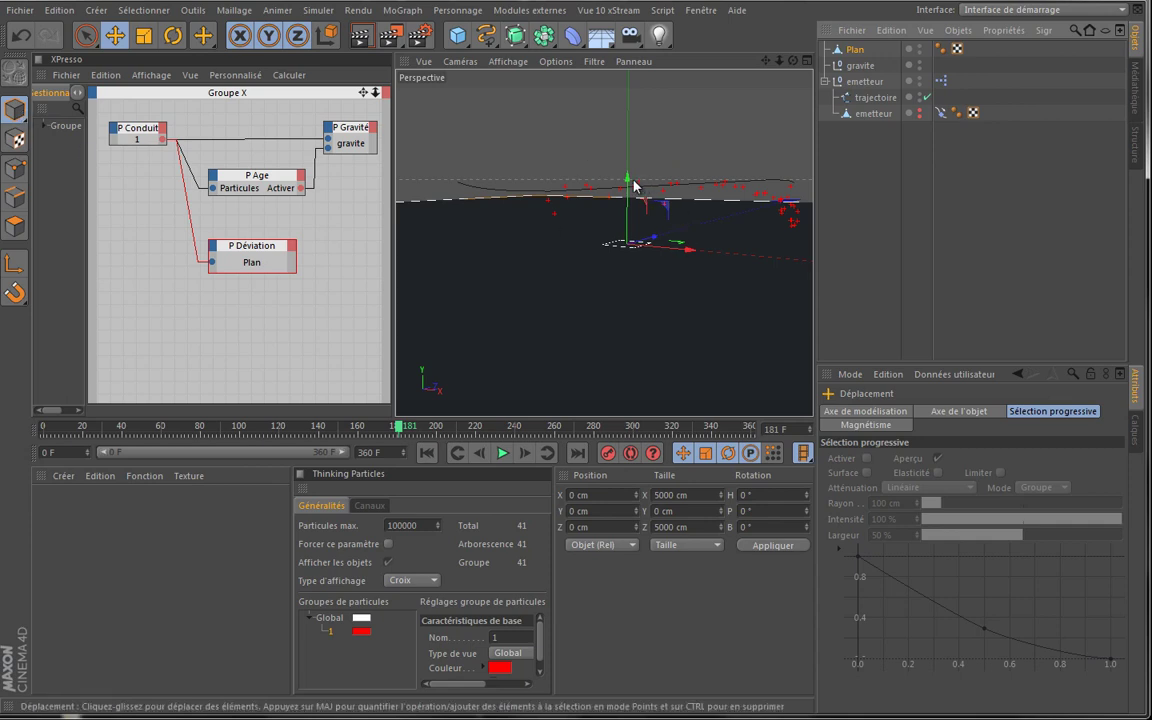
{"action": "left_click_drag", "start_coordinate": [630, 185], "coordinate": [627, 192]}
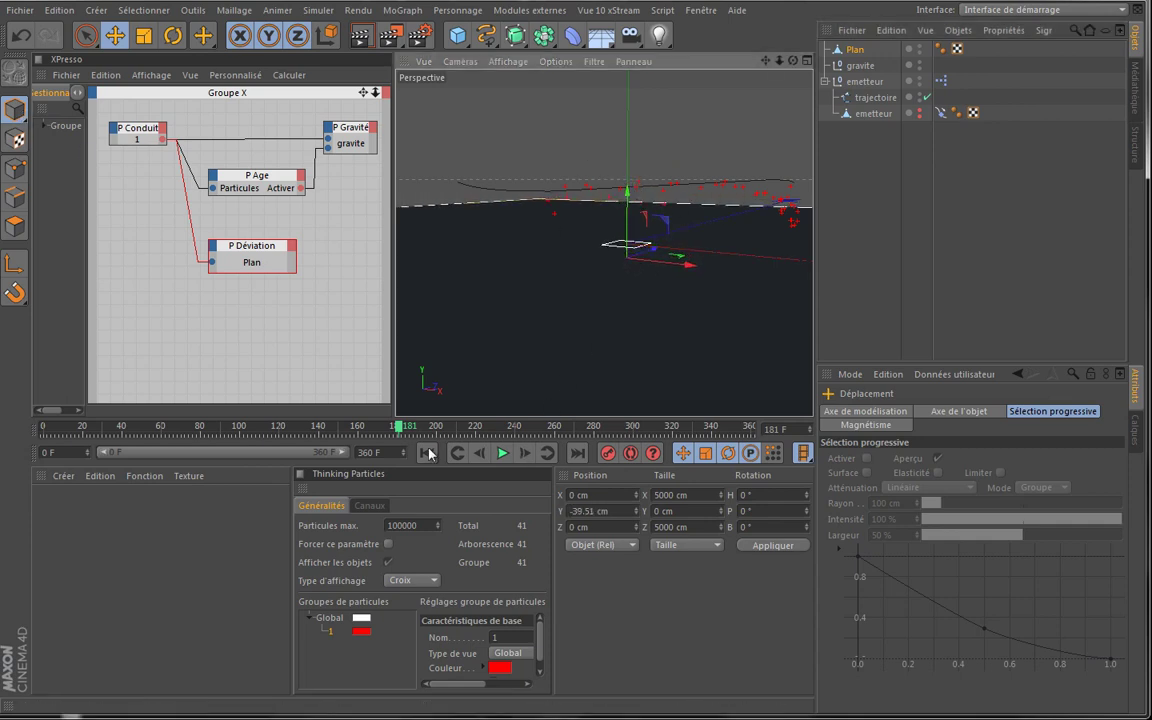
Play the animation from frame 0 to check how the particles bounce on the lowered Plan
{"action": "left_click", "coordinate": [427, 452]}
{"action": "left_click", "coordinate": [502, 453]}
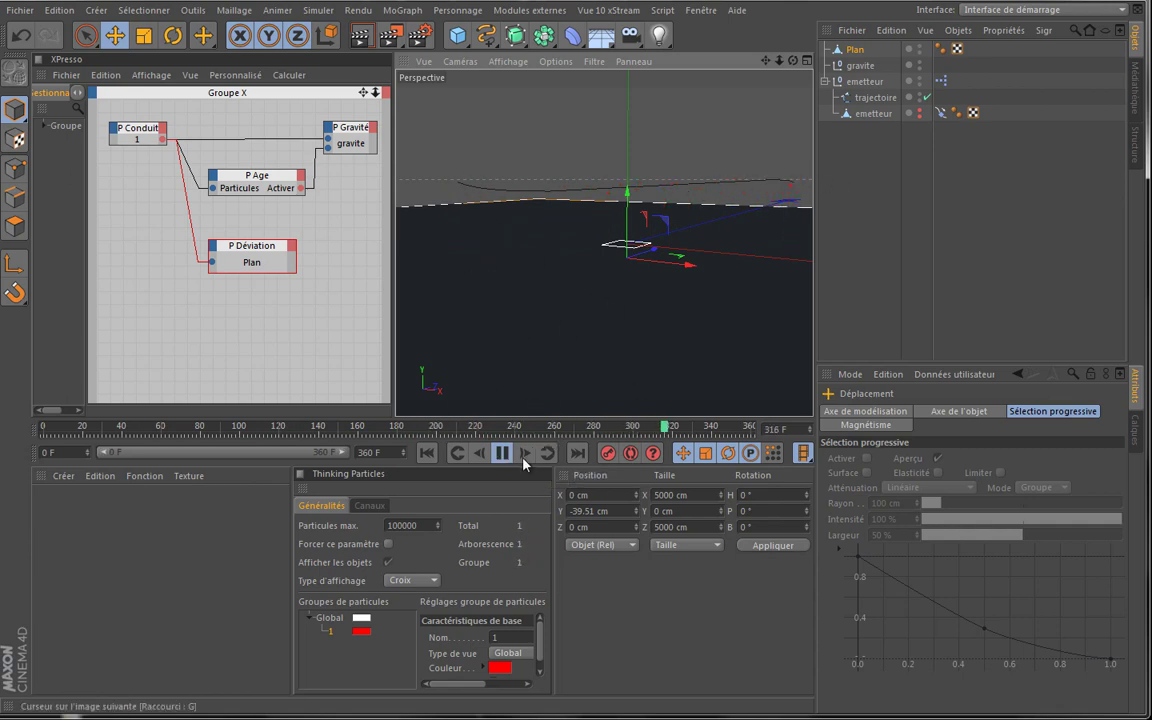
{"action": "left_click", "coordinate": [425, 454]}
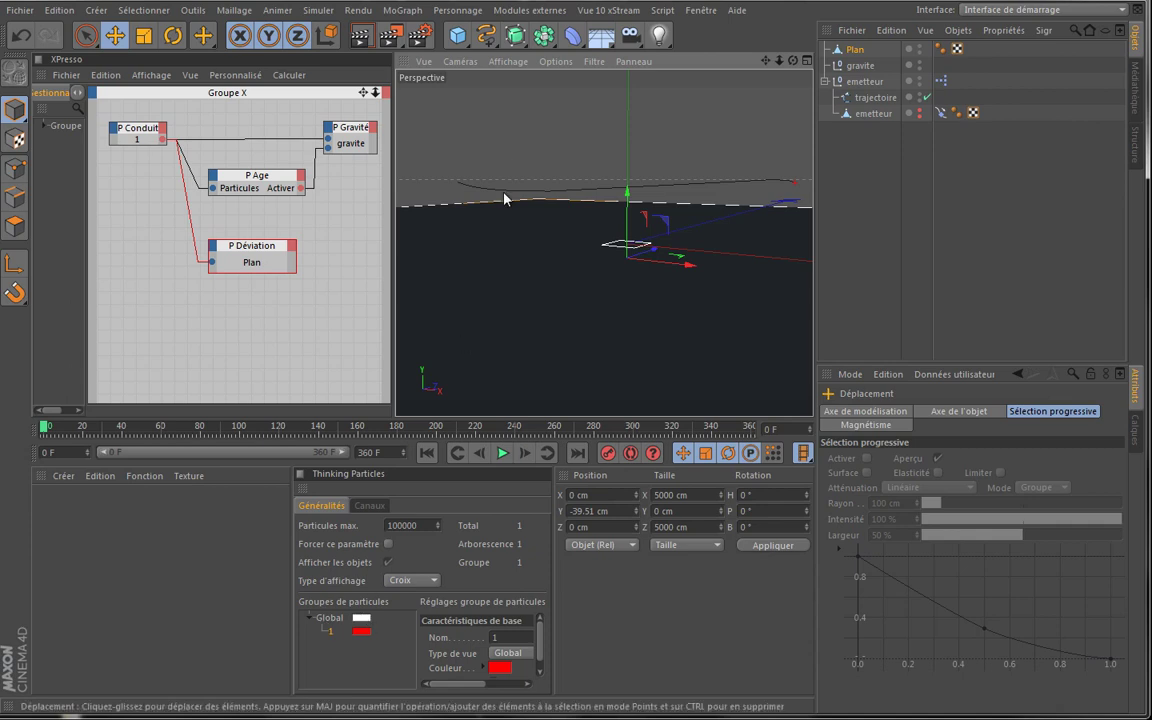
{"action": "left_click", "coordinate": [503, 453]}
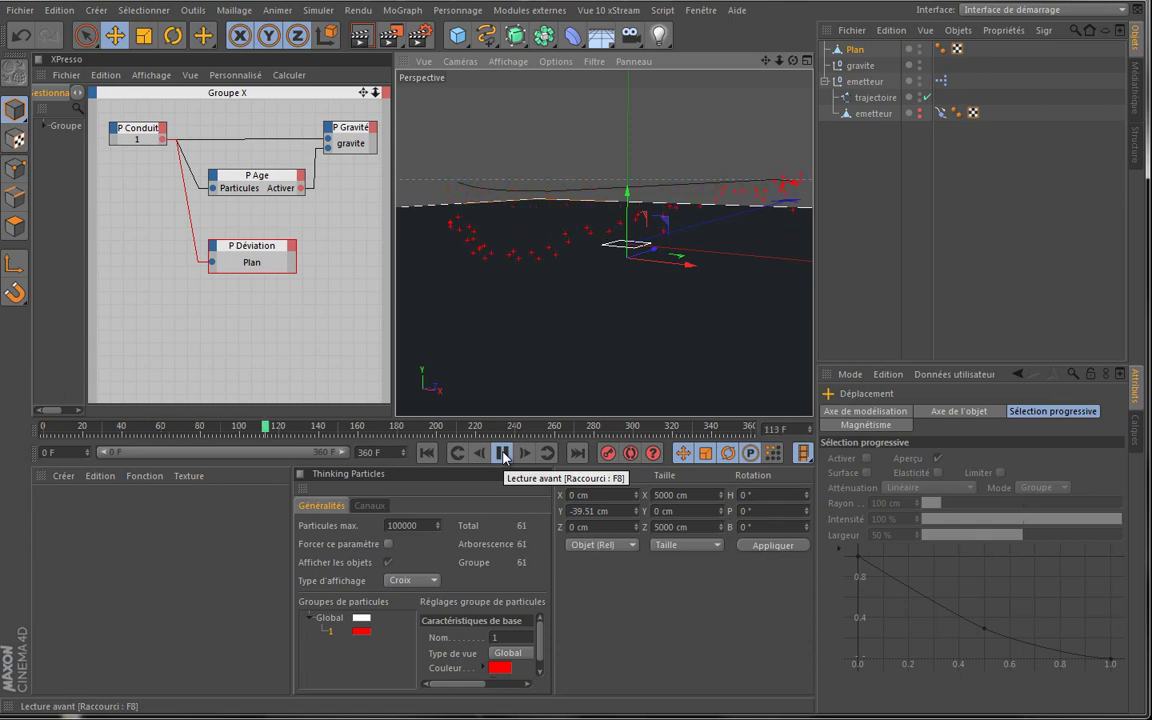
{"action": "left_click", "coordinate": [504, 453]}
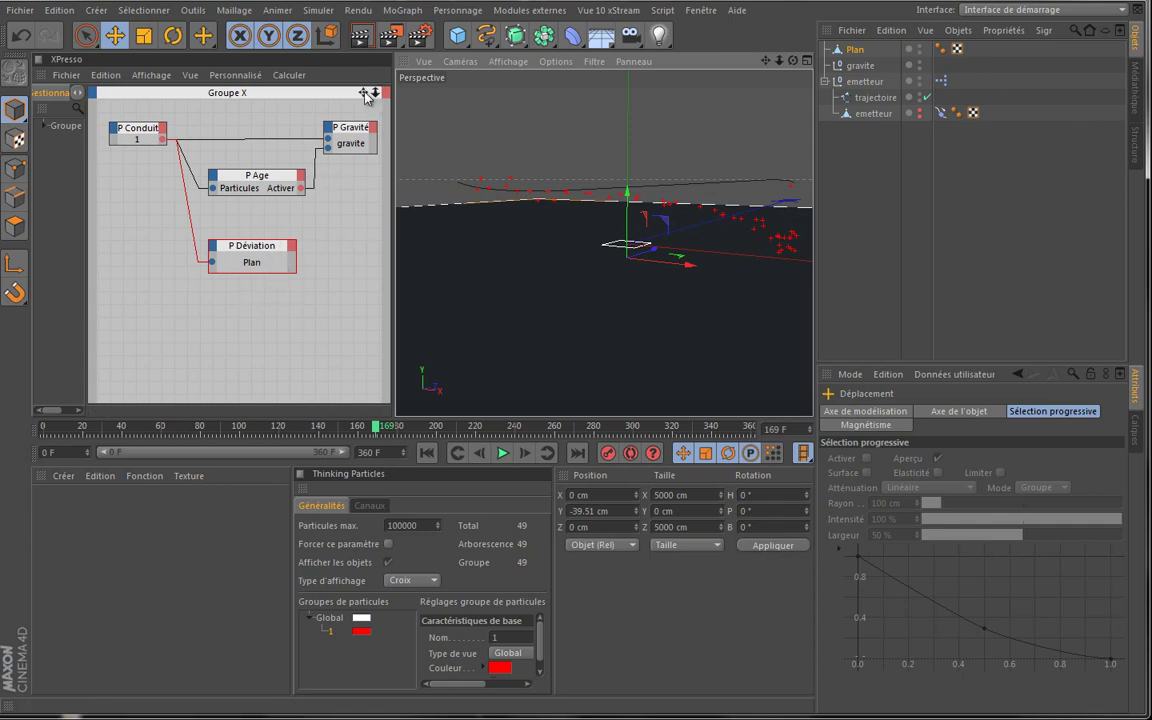
Enlarge the P Déviation node and give it Evénement and Position de l'événement output ports
{"action": "middle_click_drag", "start_coordinate": [334, 88], "coordinate": [392, 340]}
{"action": "left_click", "coordinate": [250, 245]}
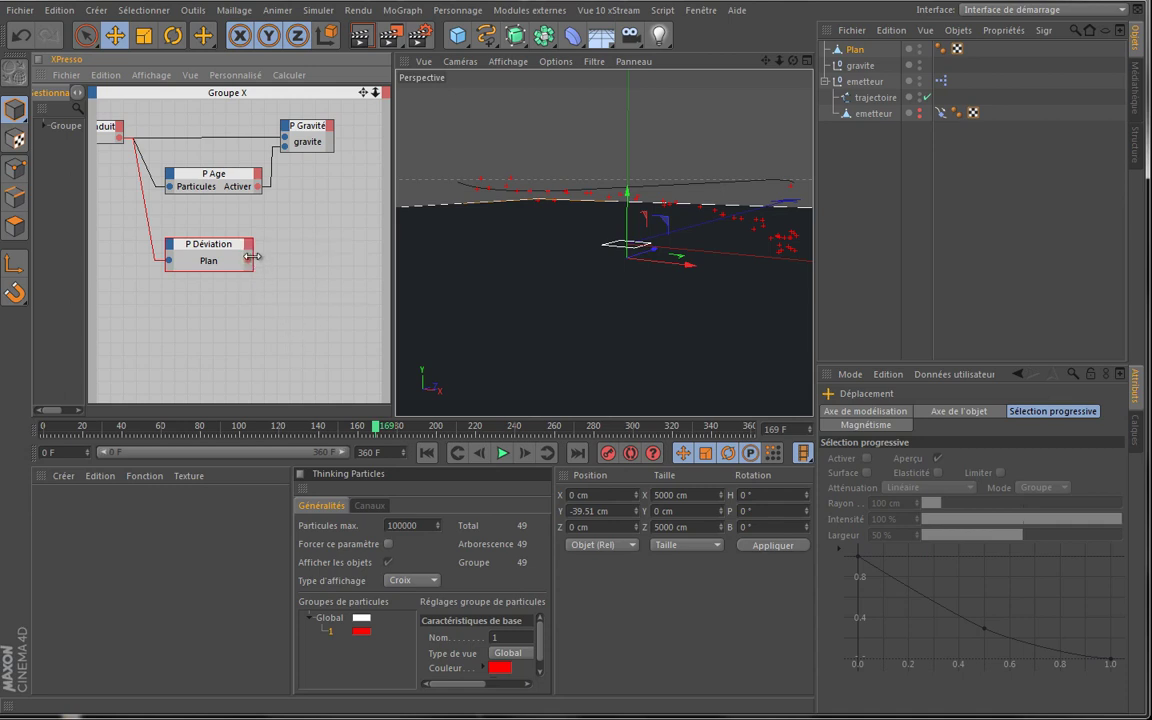
{"action": "left_click_drag", "start_coordinate": [253, 257], "coordinate": [247, 283]}
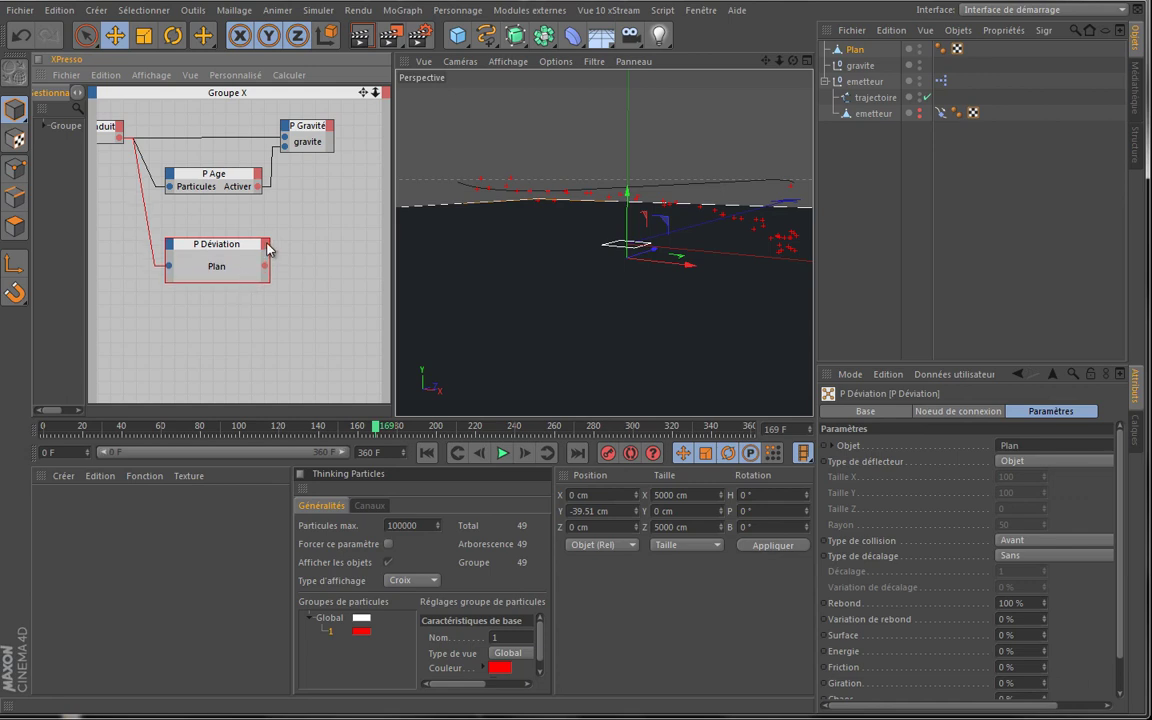
{"action": "left_click", "coordinate": [266, 245]}
{"action": "left_click", "coordinate": [295, 245]}
{"action": "mouse_move", "coordinate": [267, 265]}
{"action": "left_mouse_down"}
{"action": "mouse_move", "coordinate": [322, 273]}
{"action": "mouse_move", "coordinate": [260, 268]}
{"action": "left_mouse_up"}
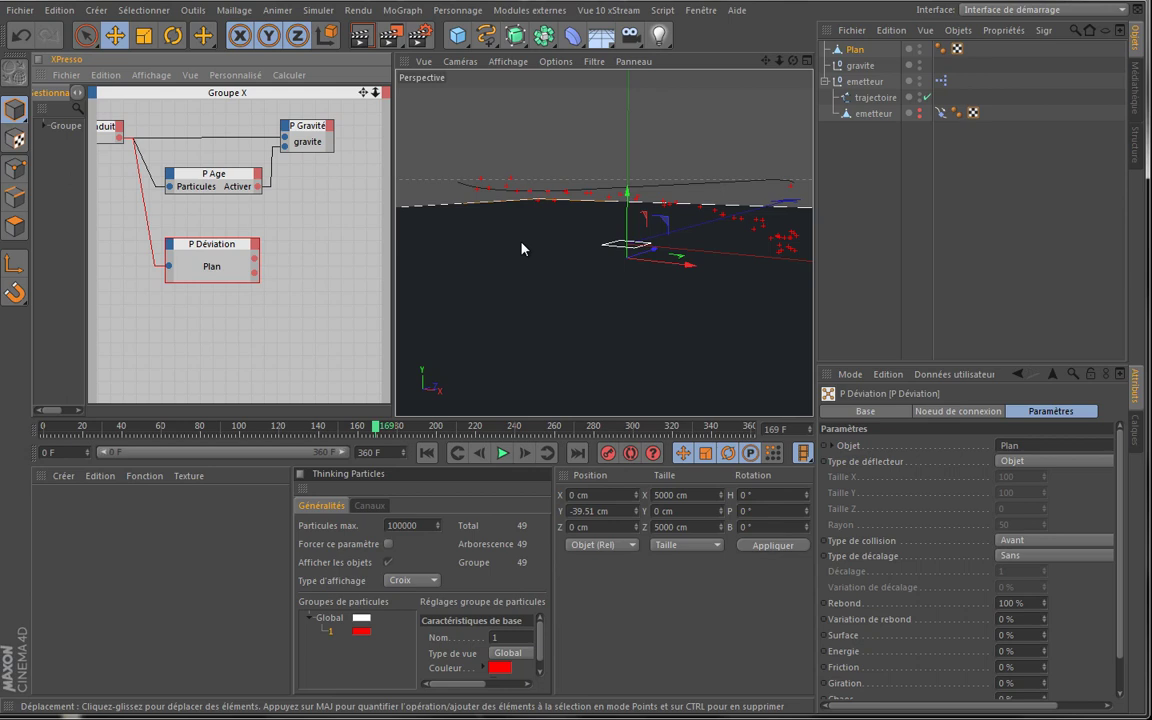
Create a P Naissance node from the Thinking Particles generators and place it beside P Déviation
{"action": "left_click_drag", "start_coordinate": [363, 92], "coordinate": [392, 340]}
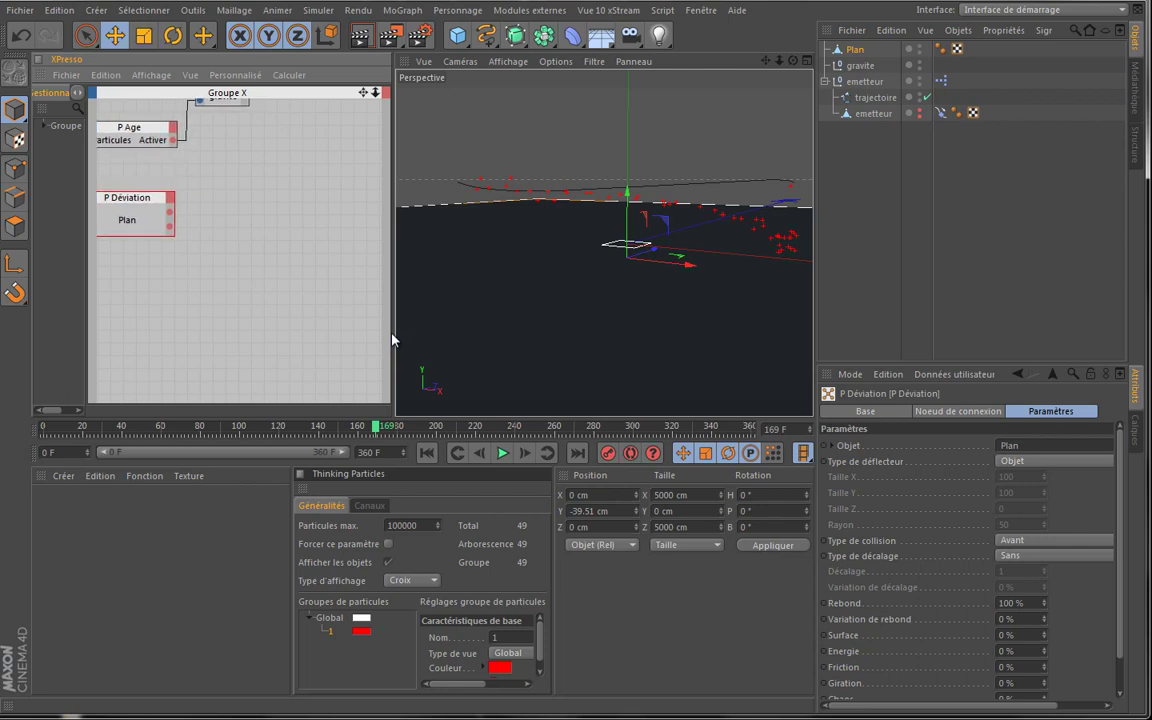
{"action": "right_click", "coordinate": [202, 267]}
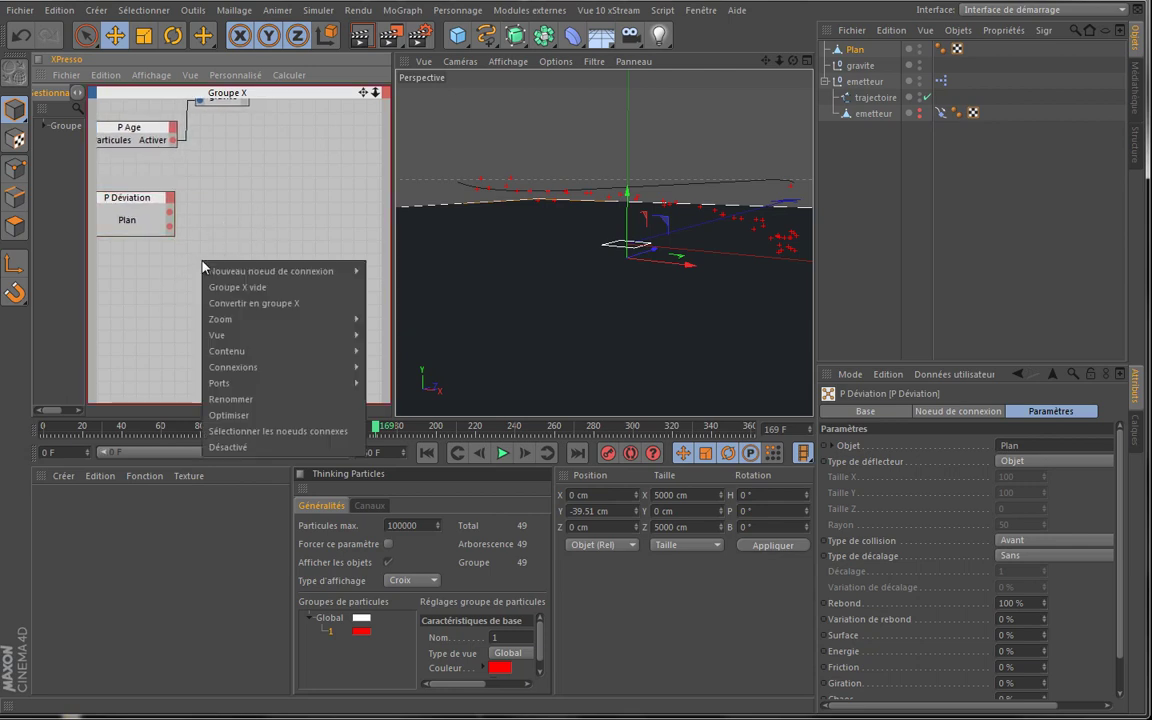
{"action": "mouse_move", "coordinate": [341, 280]}
{"action": "mouse_move", "coordinate": [410, 335]}
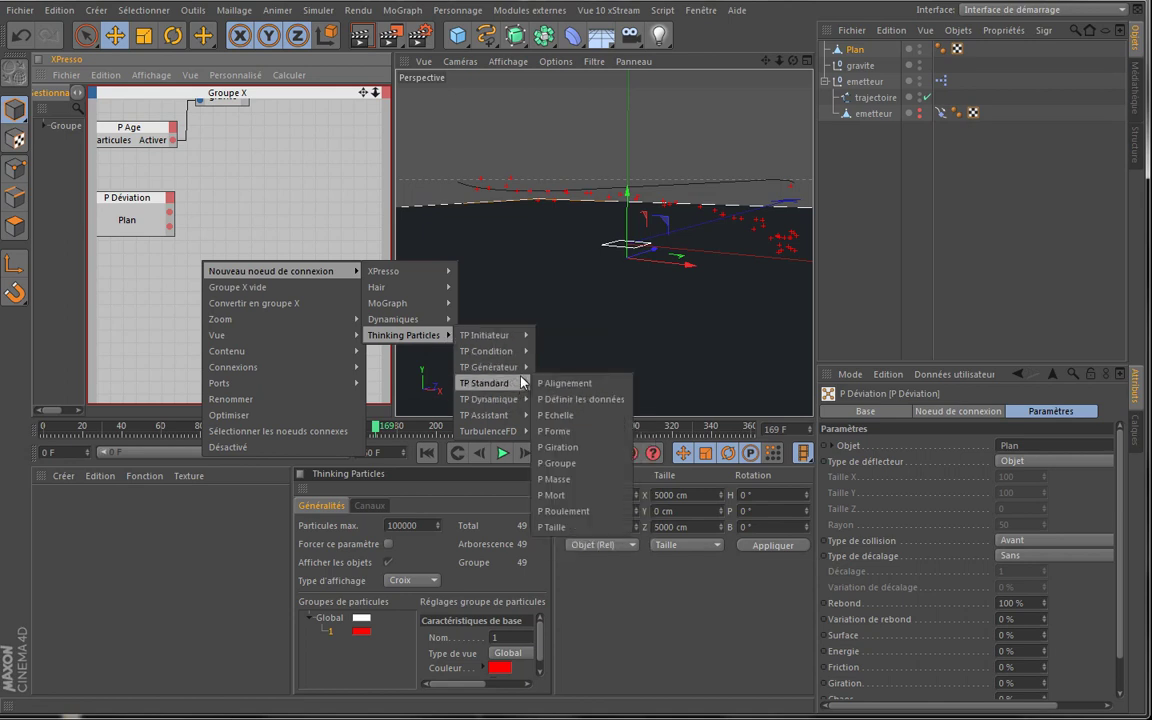
{"action": "mouse_move", "coordinate": [510, 367]}
{"action": "left_click", "coordinate": [562, 415]}
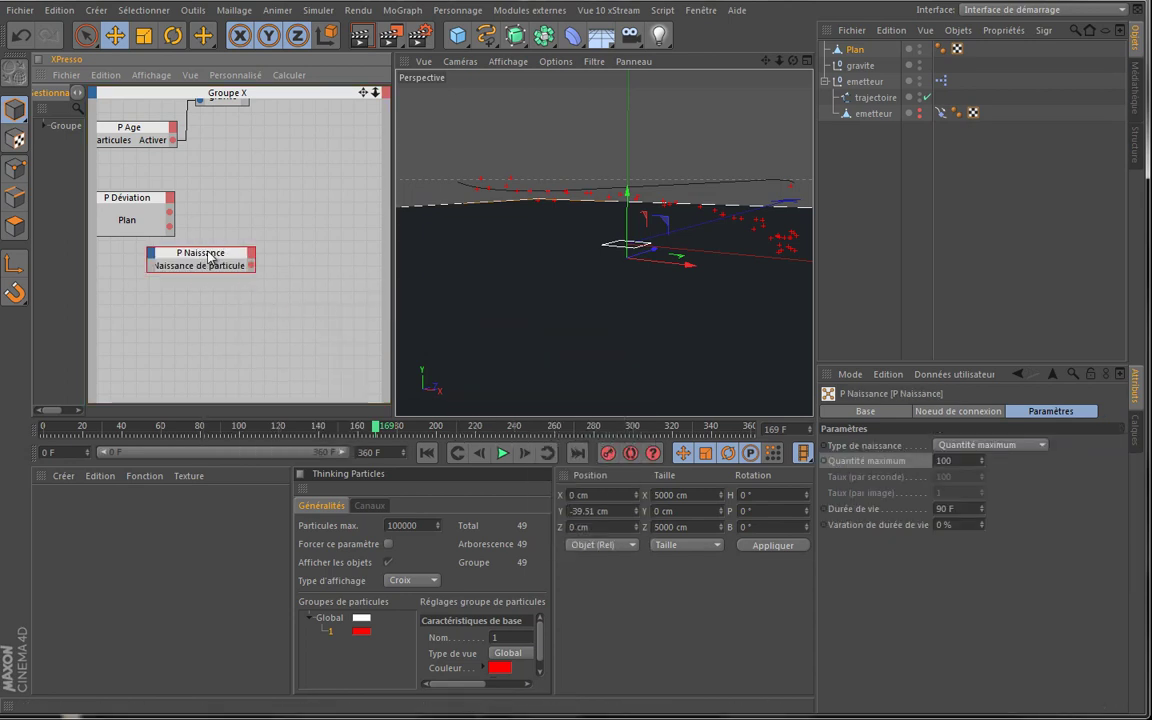
{"action": "left_click_drag", "start_coordinate": [215, 258], "coordinate": [291, 263]}
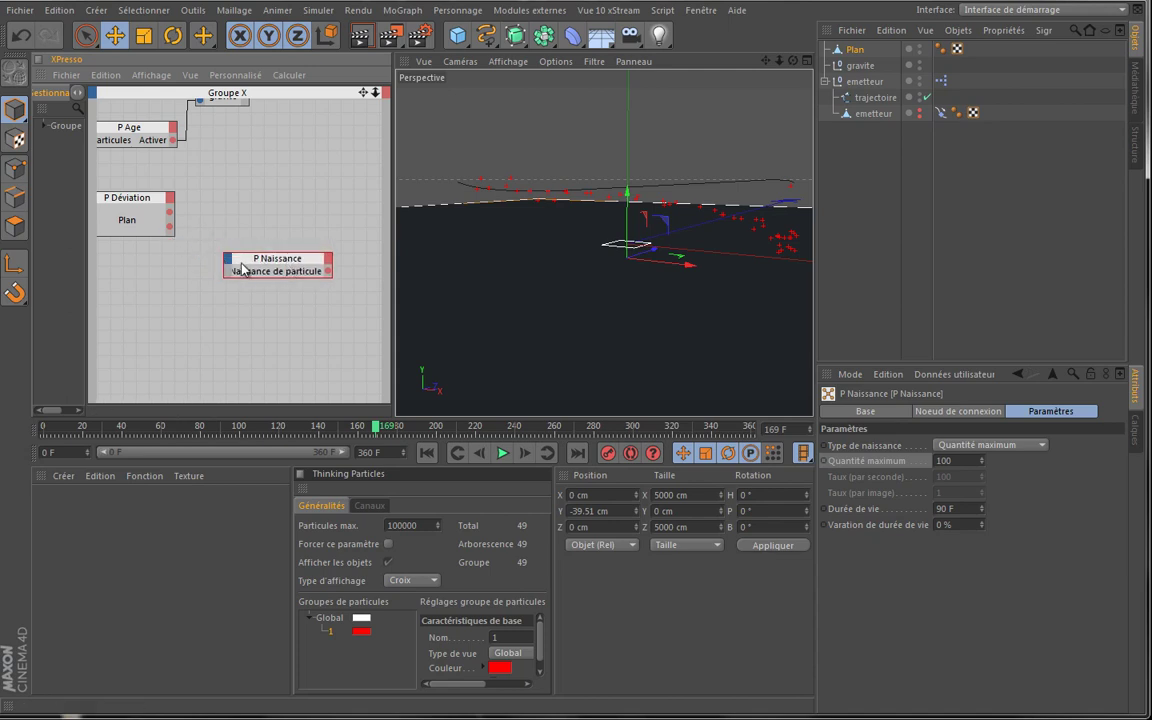
Delete the Evénement and Position de l'événement output ports from the P Déviation node
{"action": "mouse_move", "coordinate": [170, 232]}
{"action": "left_mouse_down"}
{"action": "mouse_move", "coordinate": [212, 254]}
{"action": "mouse_move", "coordinate": [170, 228]}
{"action": "left_mouse_up"}
{"action": "right_click", "coordinate": [170, 228]}
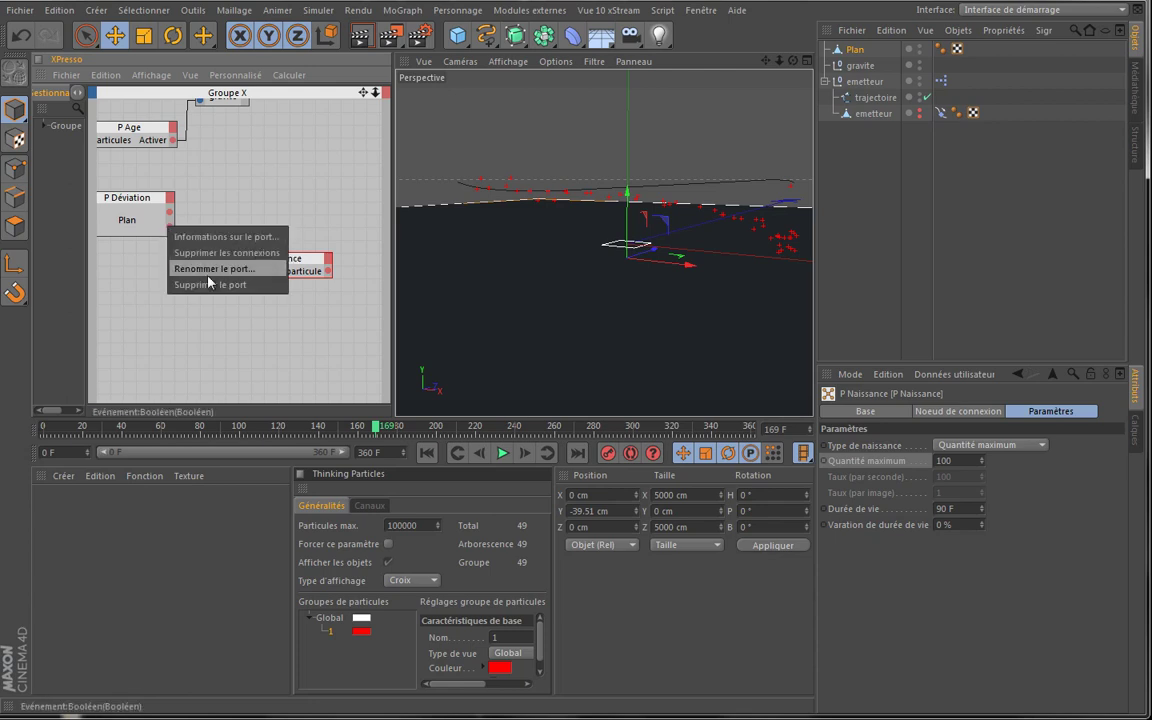
{"action": "left_click", "coordinate": [200, 282]}
{"action": "right_click", "coordinate": [170, 219]}
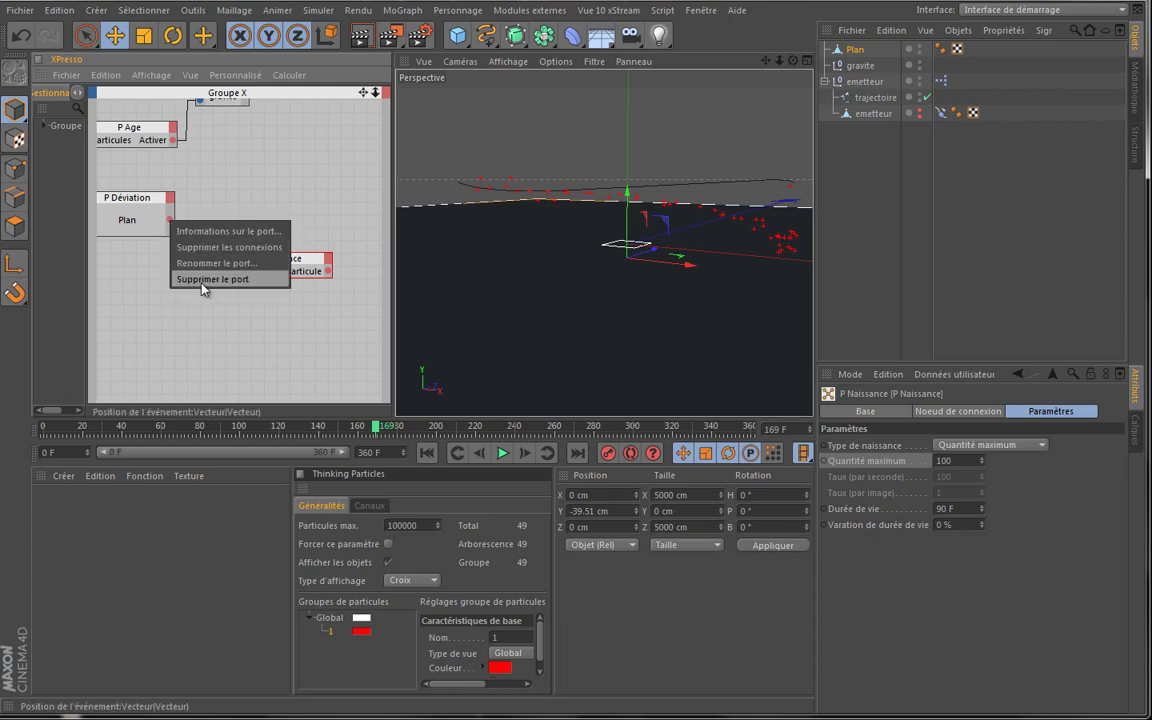
{"action": "left_click", "coordinate": [182, 256]}
Add an Evénement output to P Déviation and connect it to the Activer input of P Naissance
{"action": "left_click", "coordinate": [170, 199]}
{"action": "left_click", "coordinate": [232, 220]}
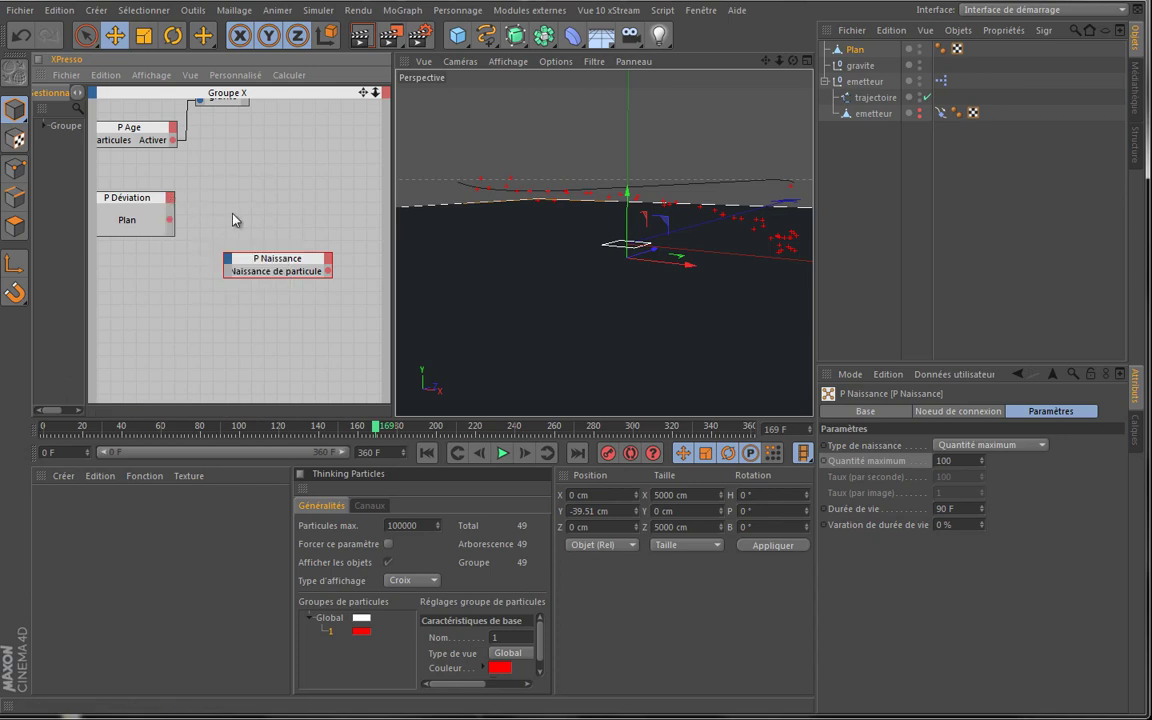
{"action": "left_click_drag", "start_coordinate": [186, 248], "coordinate": [285, 278]}
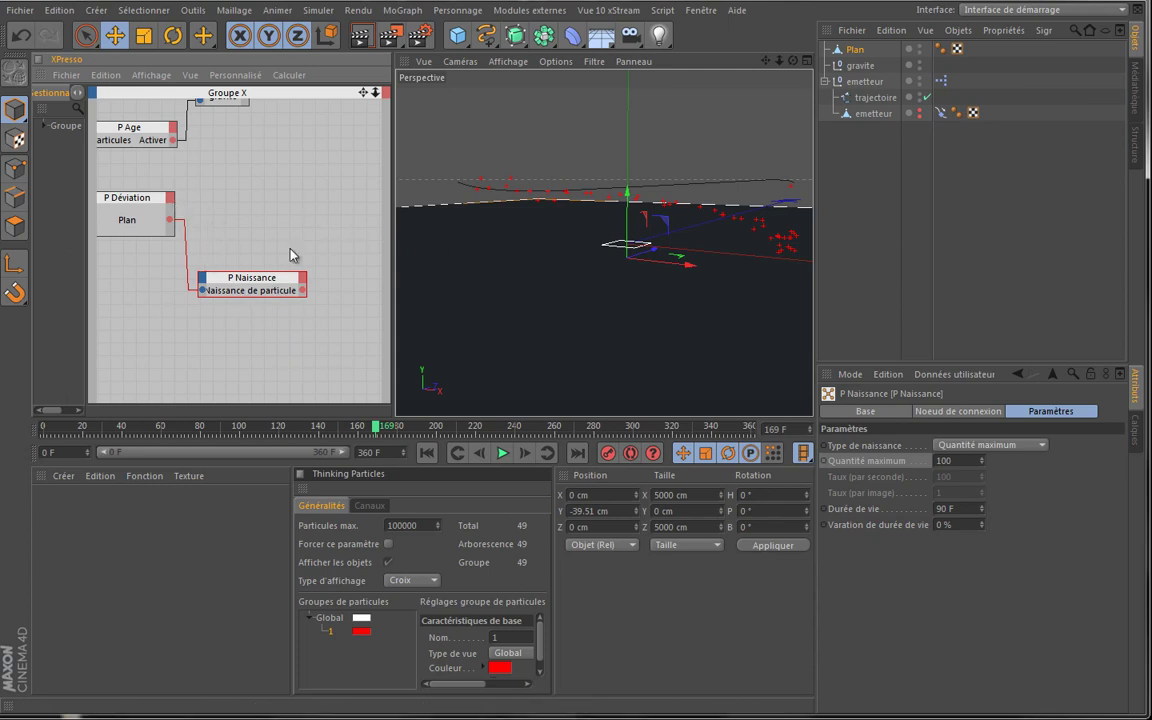
Create a P Définir les données node and connect P Naissance's particle output to its Particules input
{"action": "right_click", "coordinate": [270, 198]}
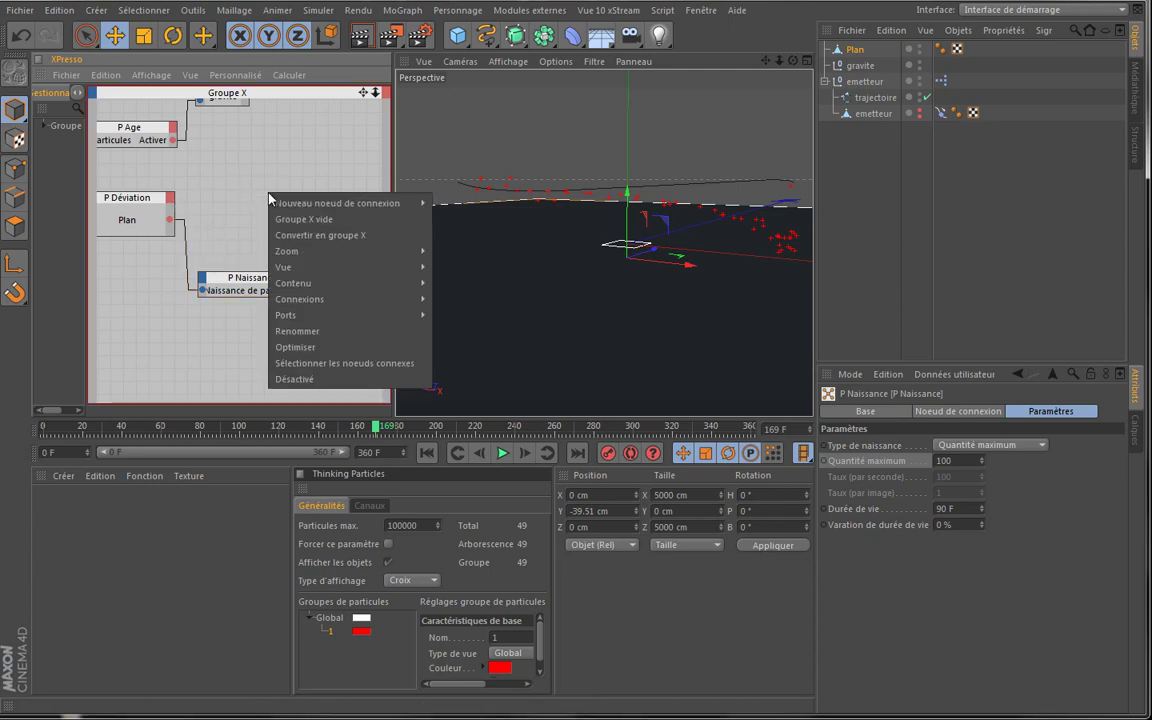
{"action": "mouse_move", "coordinate": [349, 203]}
{"action": "mouse_move", "coordinate": [470, 267]}
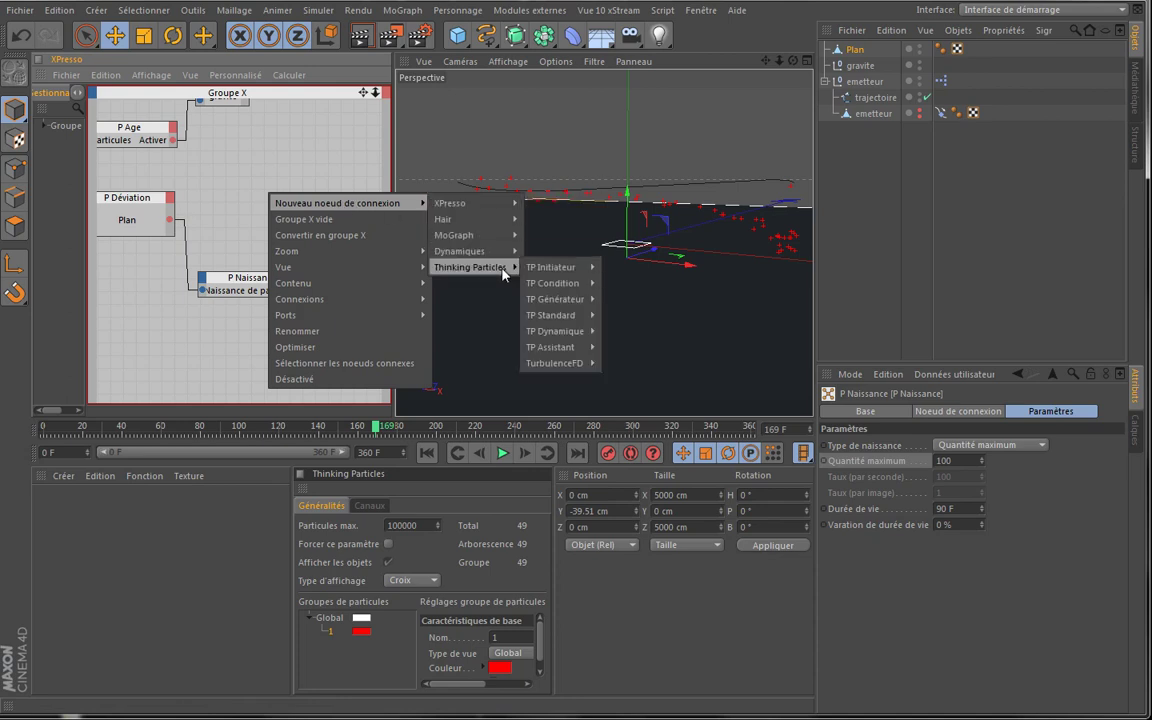
{"action": "mouse_move", "coordinate": [540, 270]}
{"action": "mouse_move", "coordinate": [578, 352]}
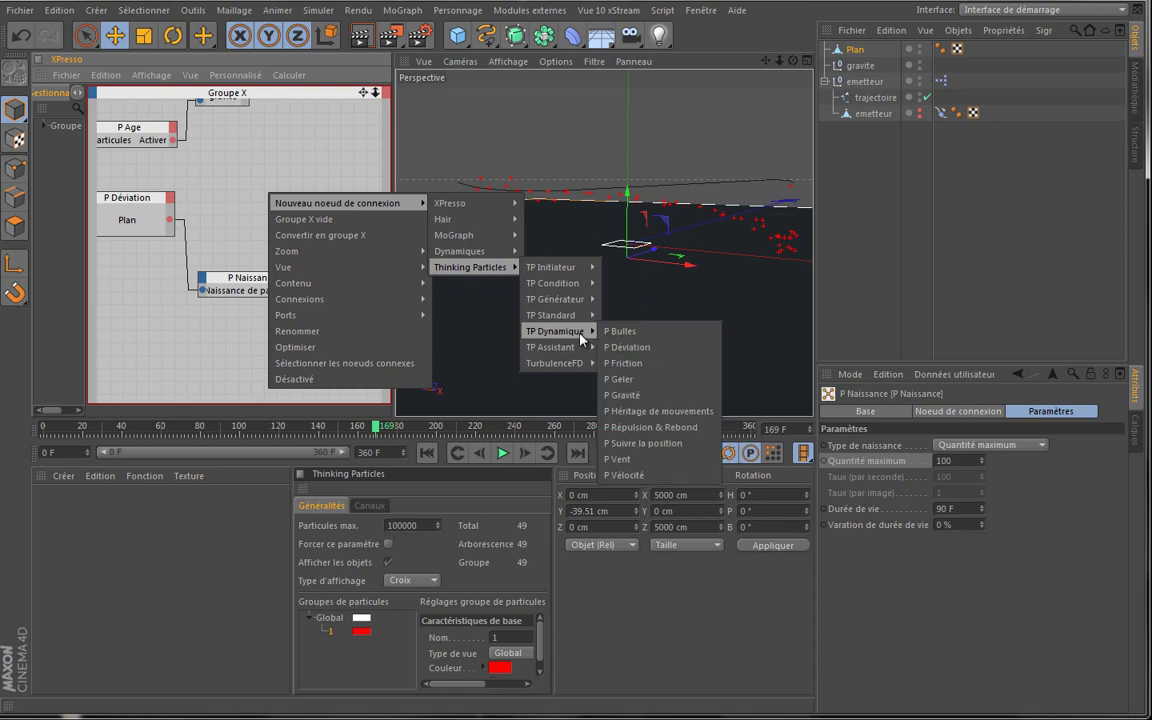
{"action": "mouse_move", "coordinate": [580, 318]}
{"action": "left_click", "coordinate": [640, 331]}
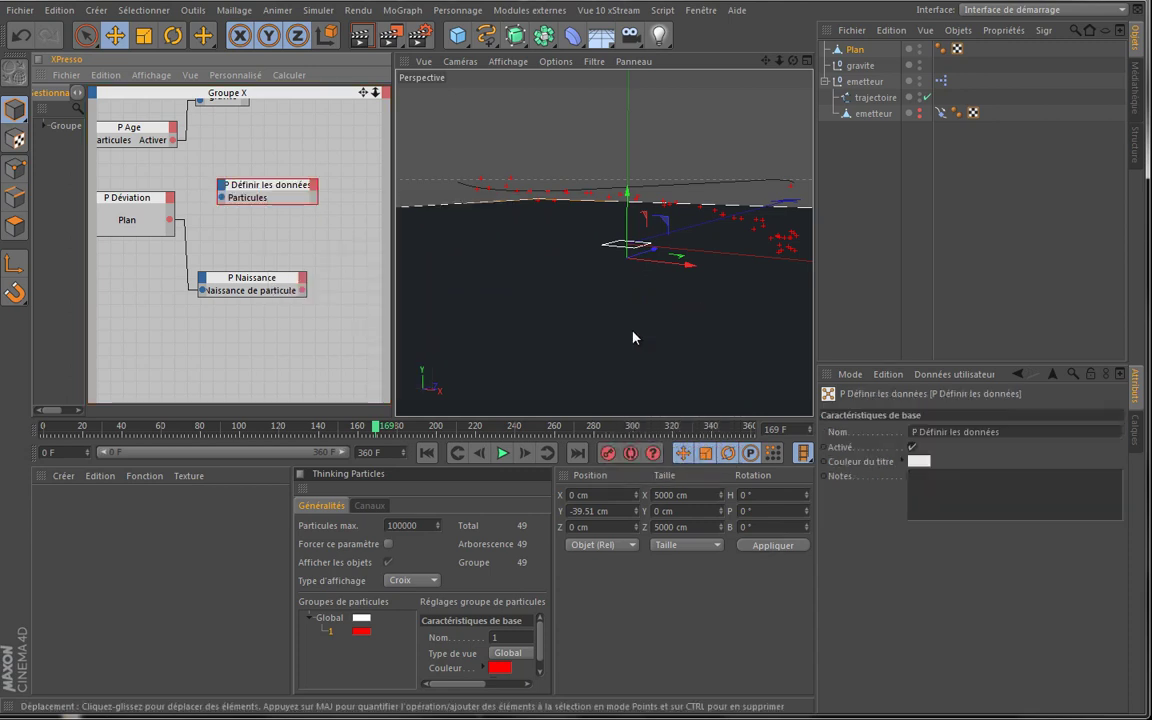
{"action": "left_click_drag", "start_coordinate": [276, 195], "coordinate": [362, 236]}
{"action": "left_click_drag", "start_coordinate": [366, 88], "coordinate": [333, 95]}
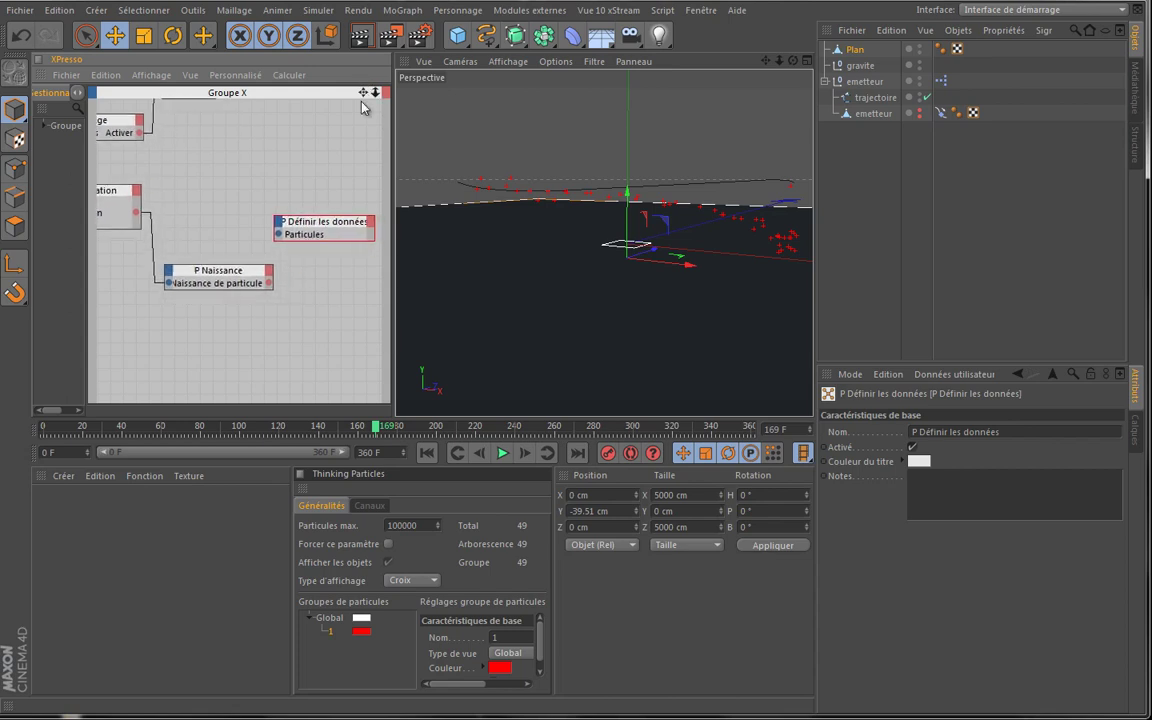
{"action": "left_click_drag", "start_coordinate": [331, 224], "coordinate": [349, 196]}
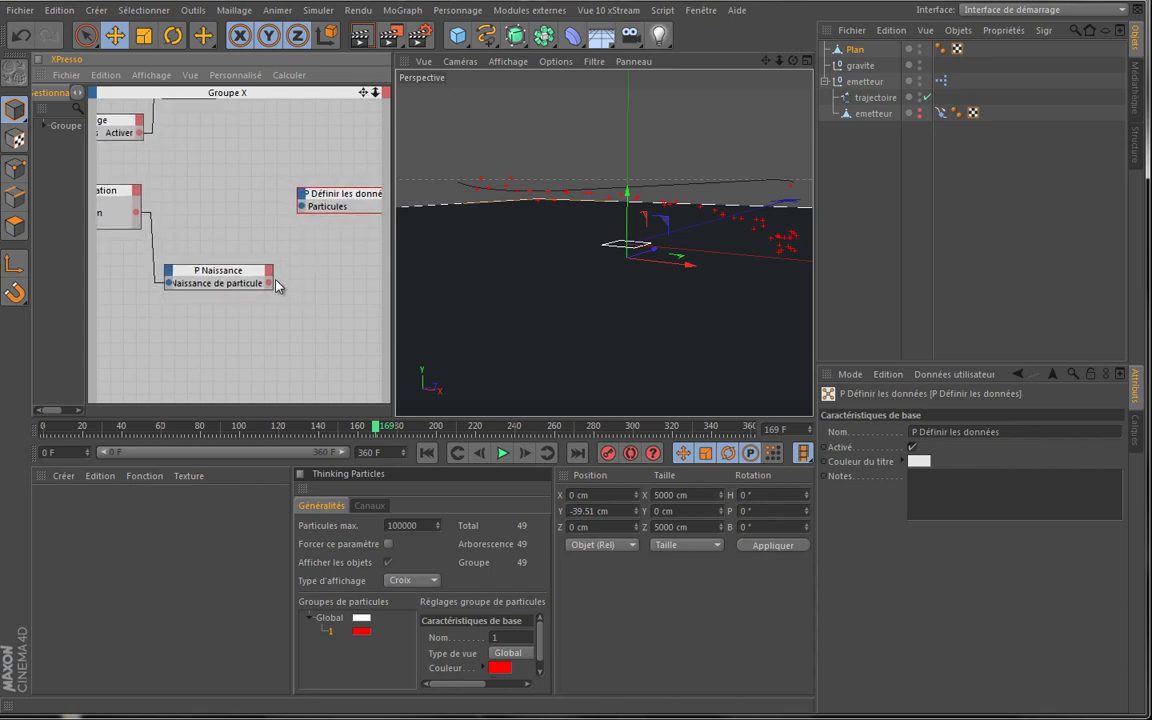
{"action": "left_click_drag", "start_coordinate": [300, 252], "coordinate": [358, 217]}
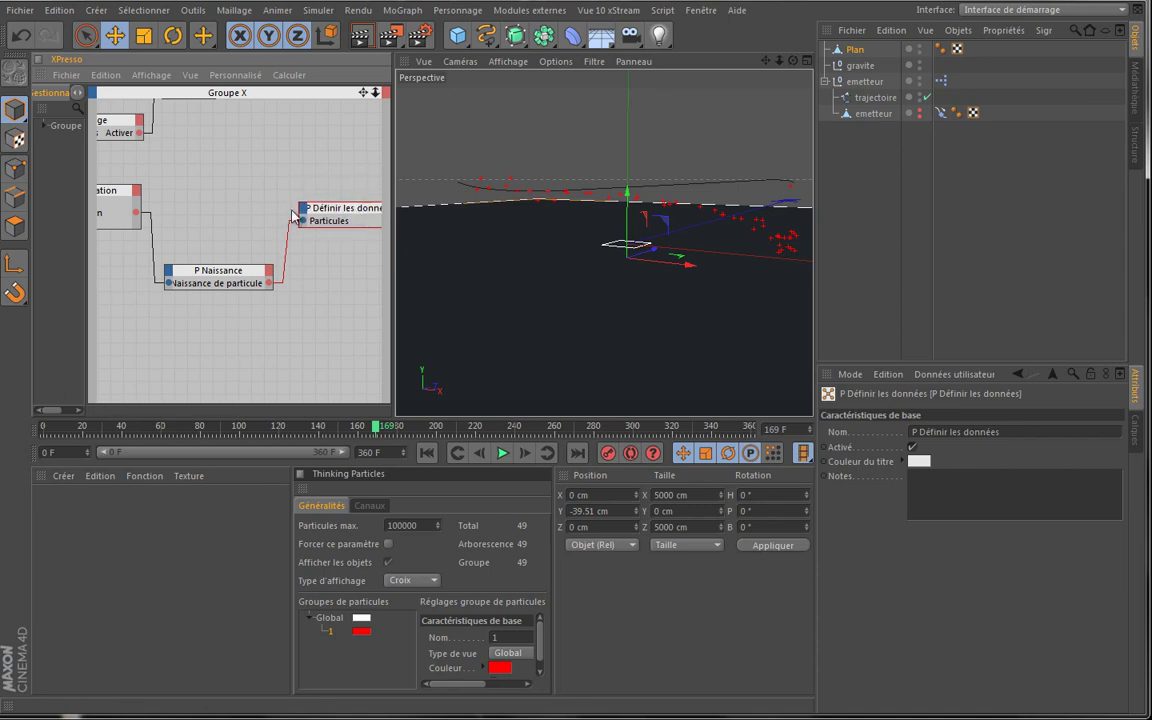
Add a Position de l'événement output to P Déviation and connect it to a new Position input on P Définir les données
{"action": "left_click", "coordinate": [138, 192]}
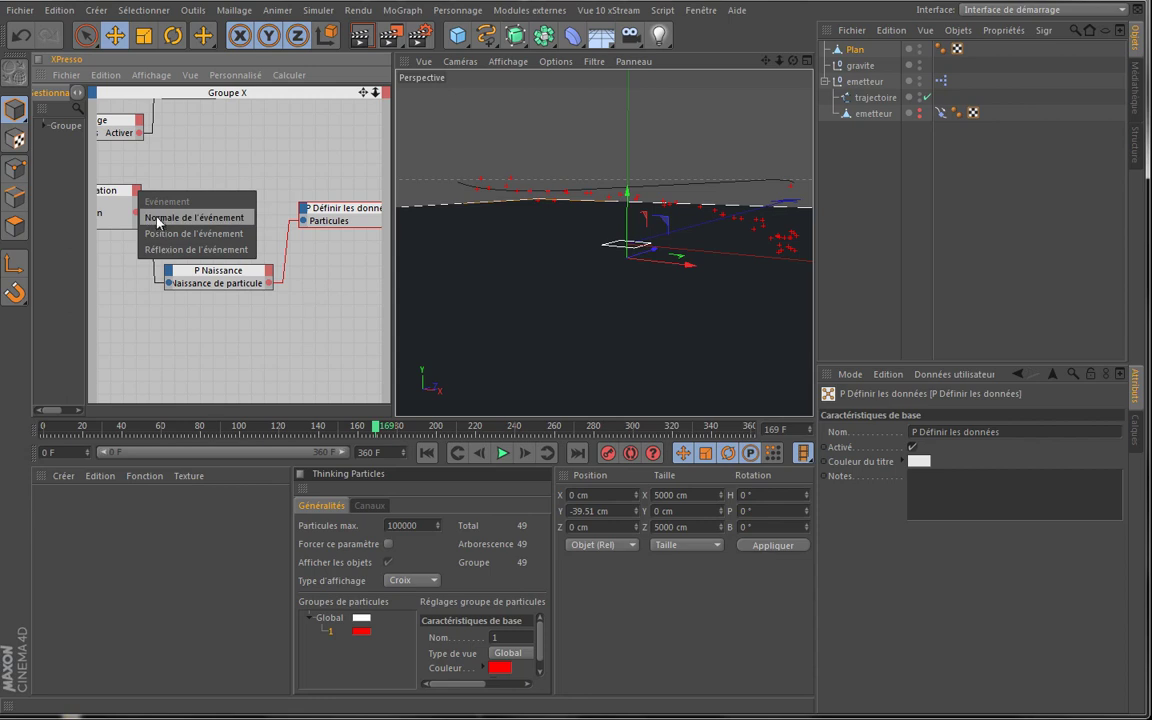
{"action": "left_click", "coordinate": [190, 234]}
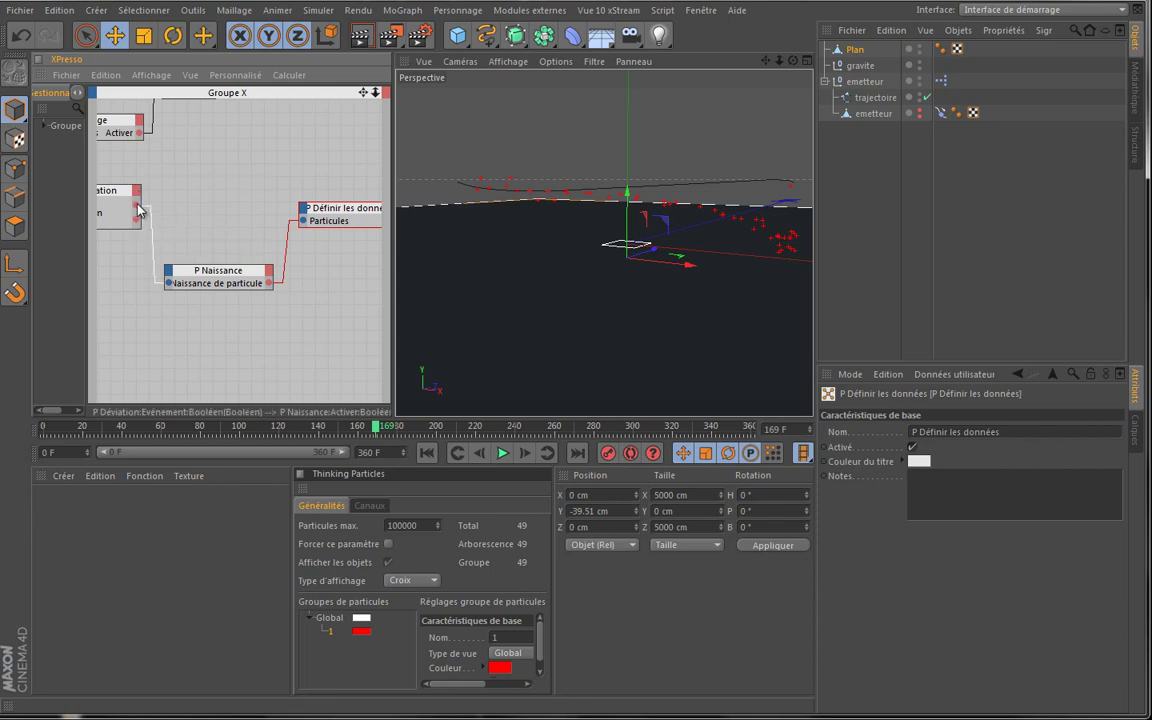
{"action": "left_click_drag", "start_coordinate": [231, 288], "coordinate": [233, 211]}
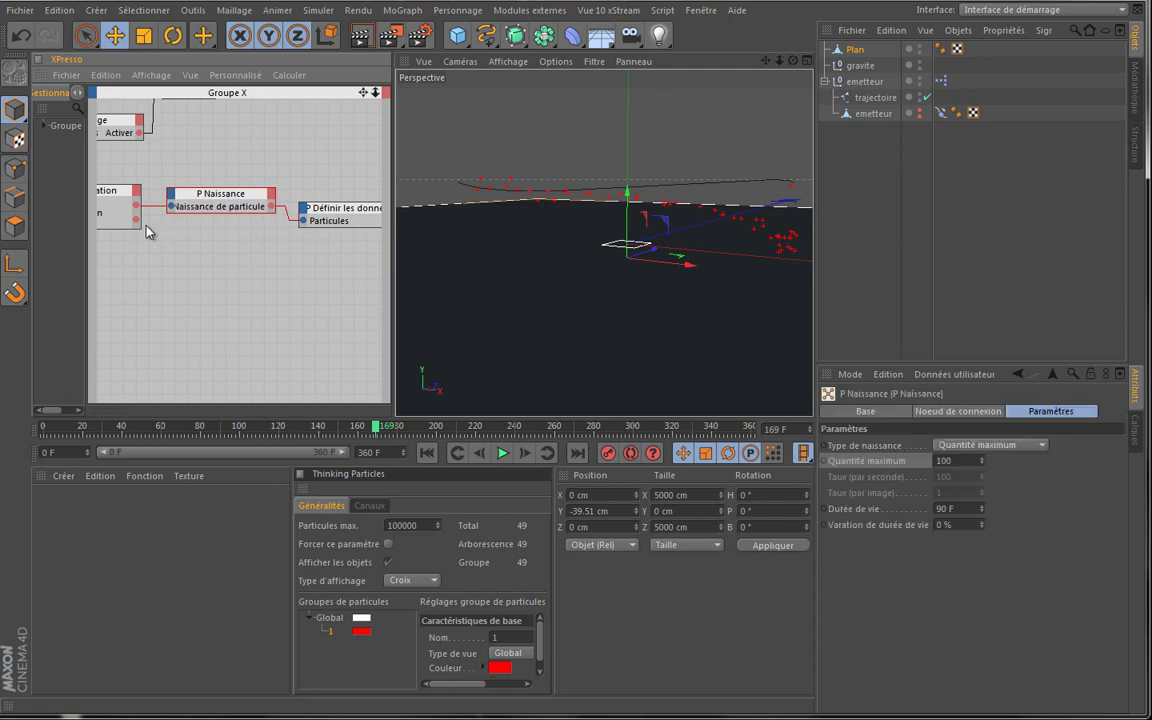
{"action": "left_click_drag", "start_coordinate": [170, 240], "coordinate": [306, 214]}
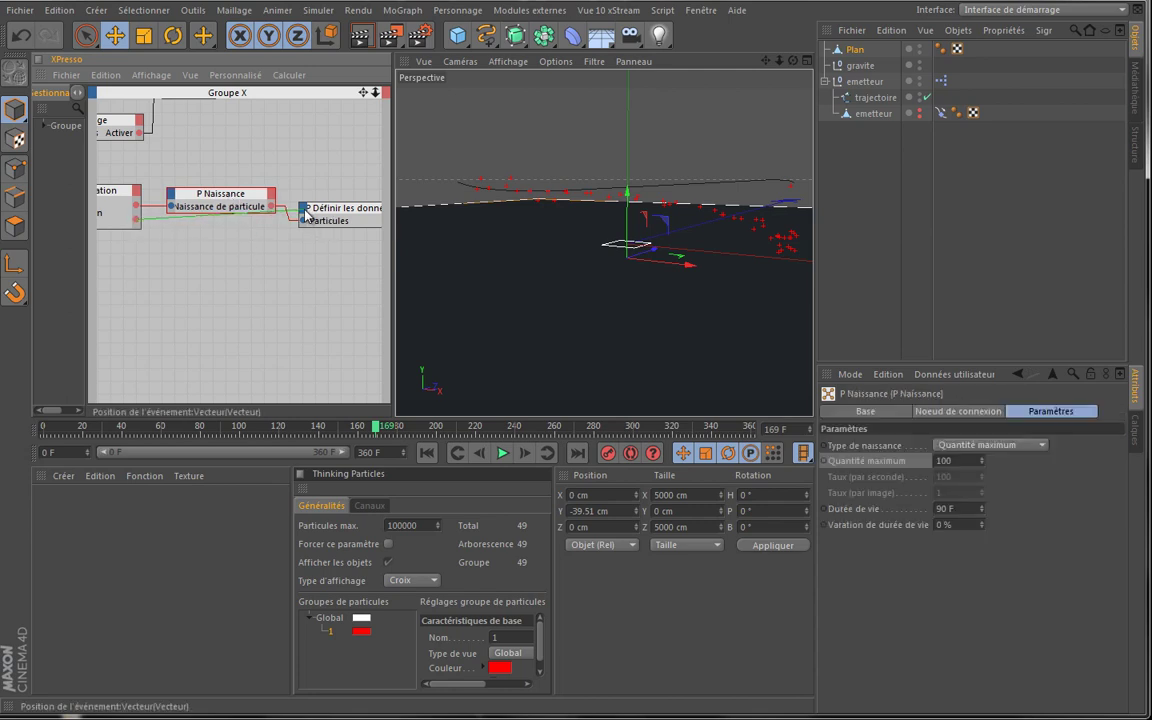
{"action": "left_click", "coordinate": [305, 212]}
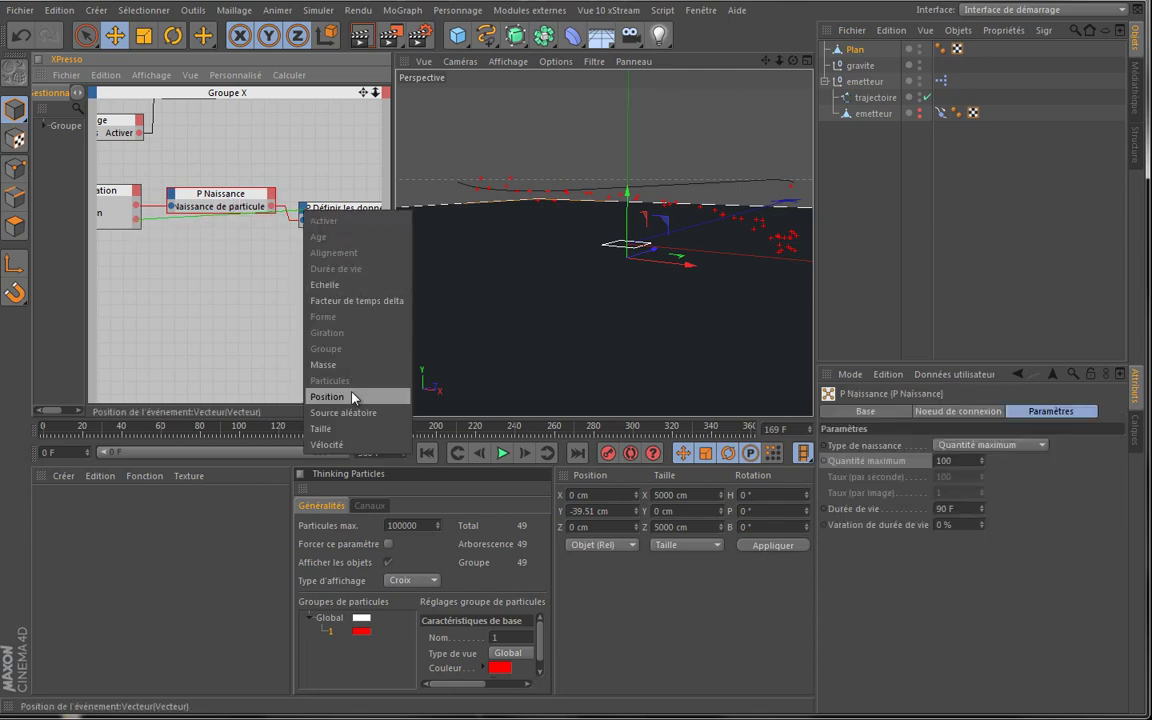
{"action": "left_click", "coordinate": [322, 396]}
{"action": "left_click", "coordinate": [355, 210]}
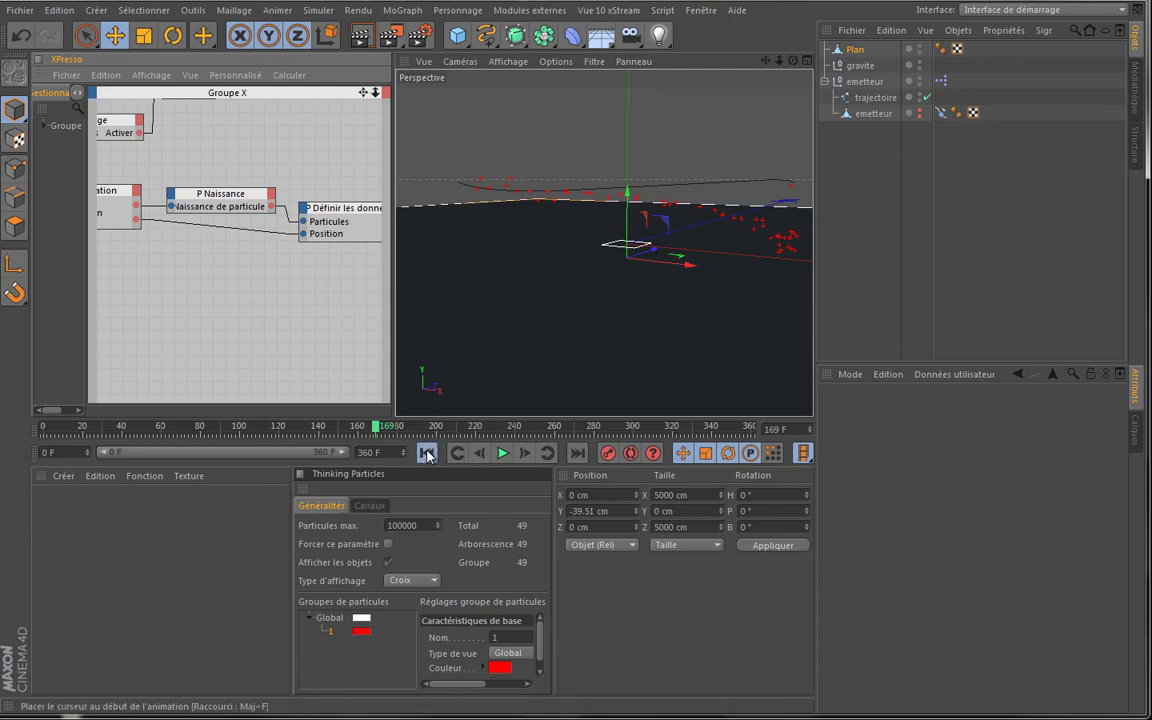
Play the animation from frame 0 and examine the particles born where the falling ones hit the Plan
{"action": "left_click", "coordinate": [427, 453]}
{"action": "left_click", "coordinate": [503, 453]}
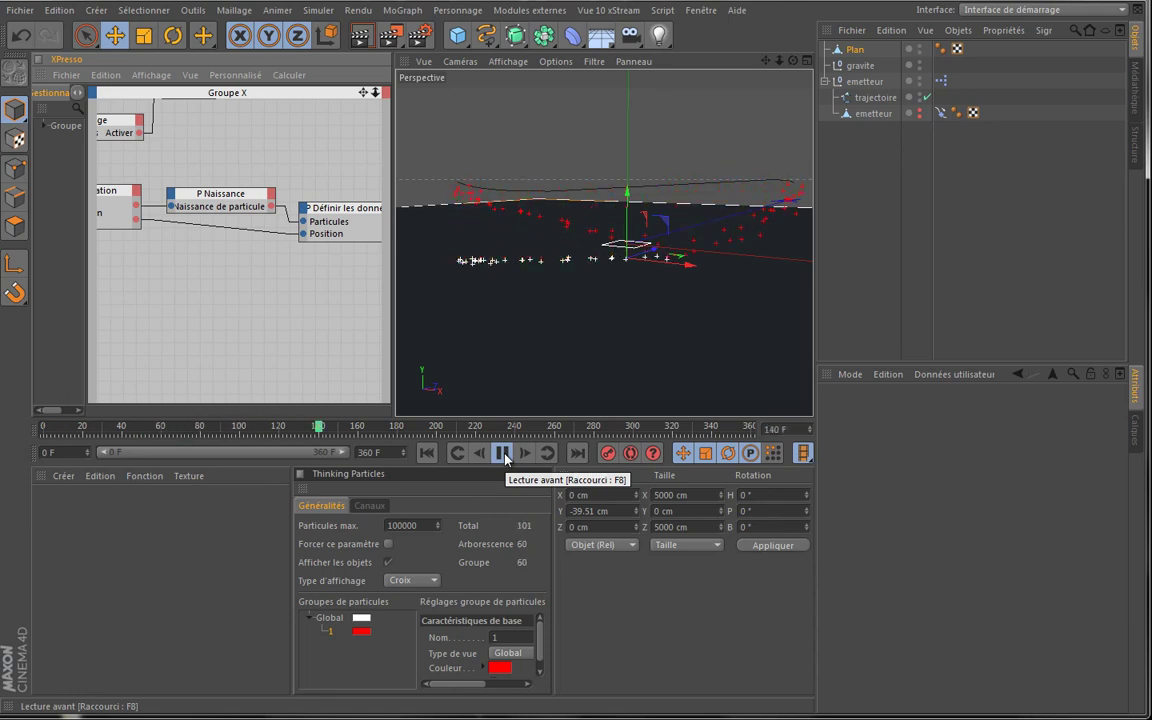
{"action": "left_click", "coordinate": [504, 455]}
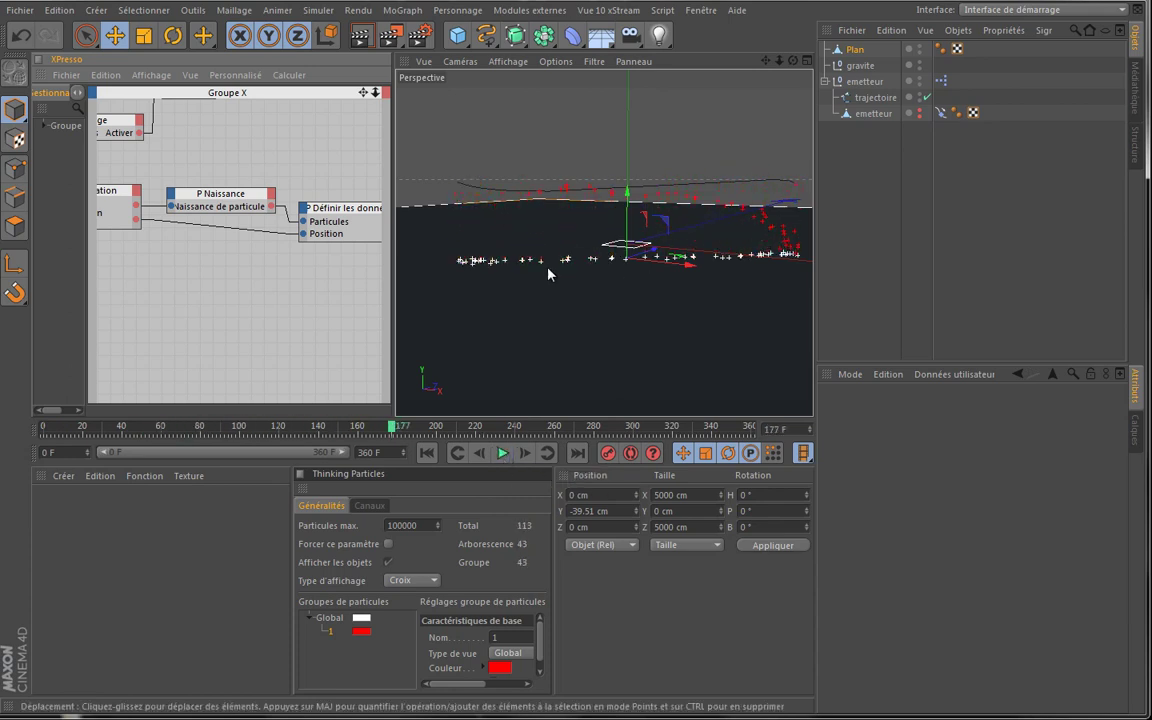
{"action": "left_click_drag", "start_coordinate": [779, 61], "coordinate": [748, 72]}
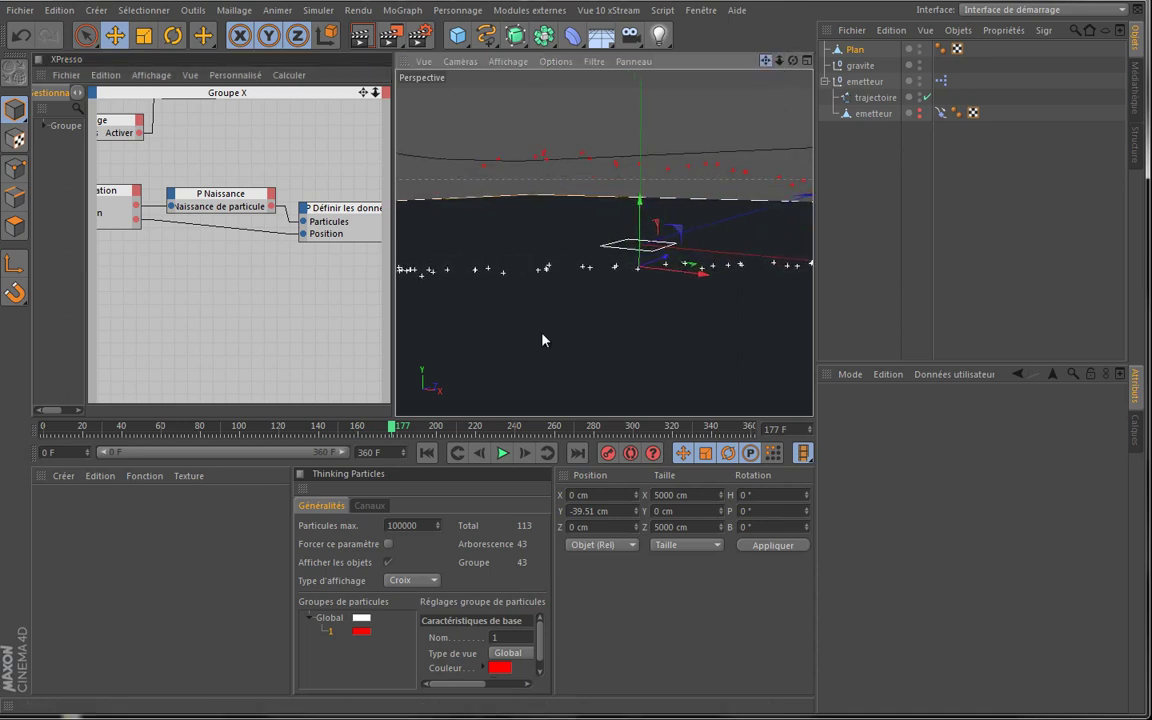
{"action": "left_click_drag", "start_coordinate": [545, 337], "coordinate": [545, 337], "text": "alt"}
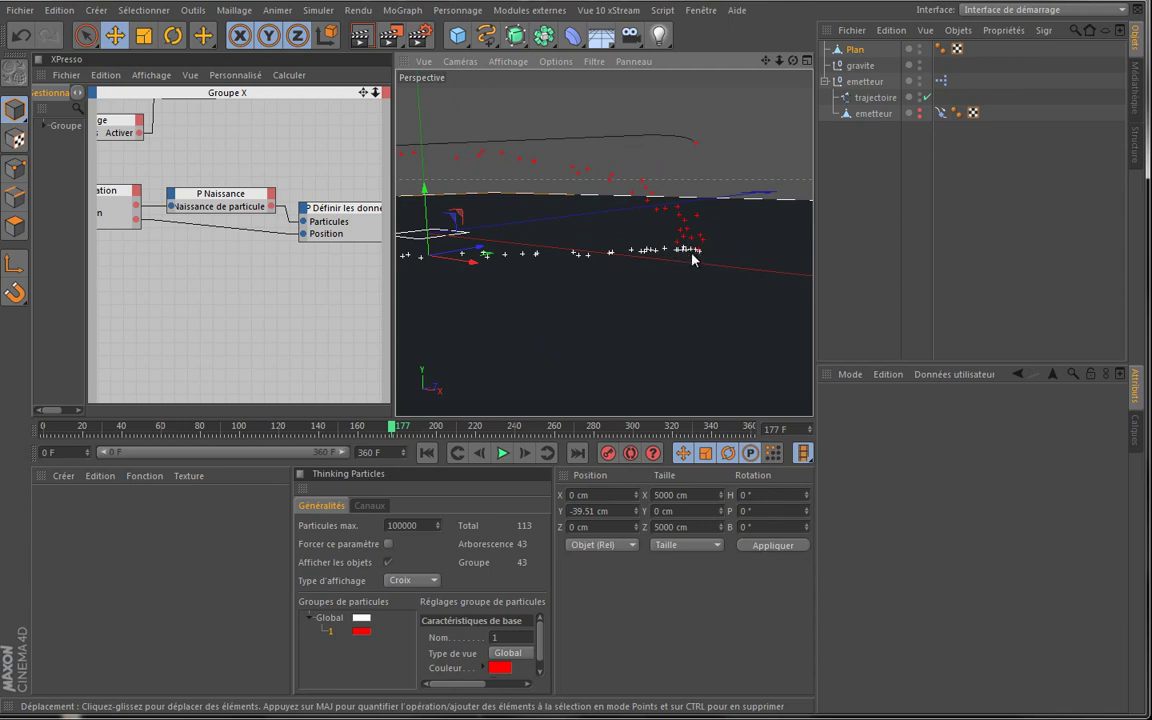
{"action": "left_click_drag", "start_coordinate": [765, 61], "coordinate": [545, 340]}
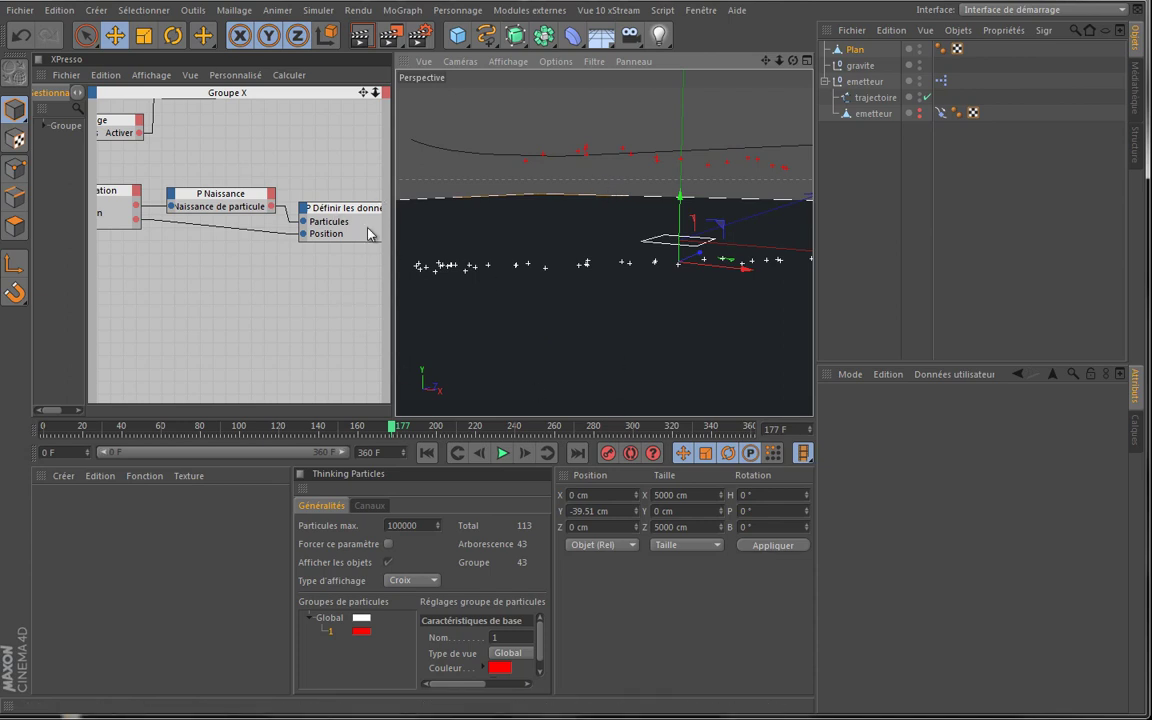
{"action": "left_click_drag", "start_coordinate": [336, 91], "coordinate": [392, 340]}
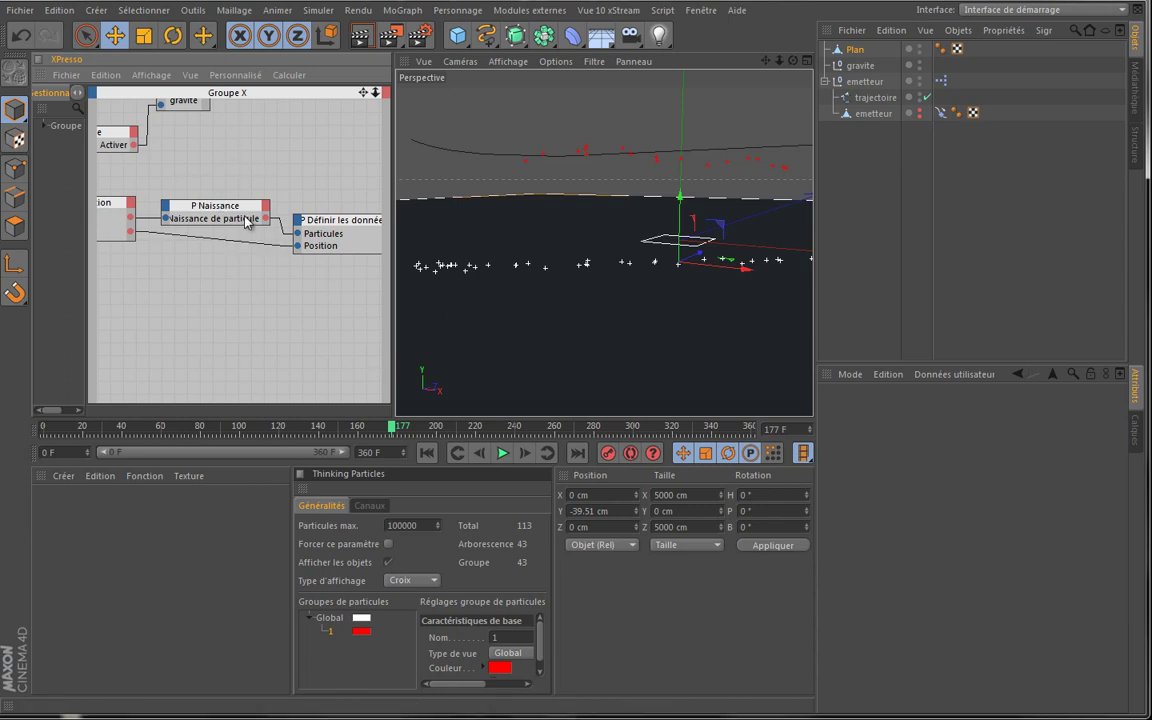
Create a P Groupe node above P Définir les données and connect P Naissance's particle output to it
{"action": "left_click_drag", "start_coordinate": [235, 210], "coordinate": [248, 196]}
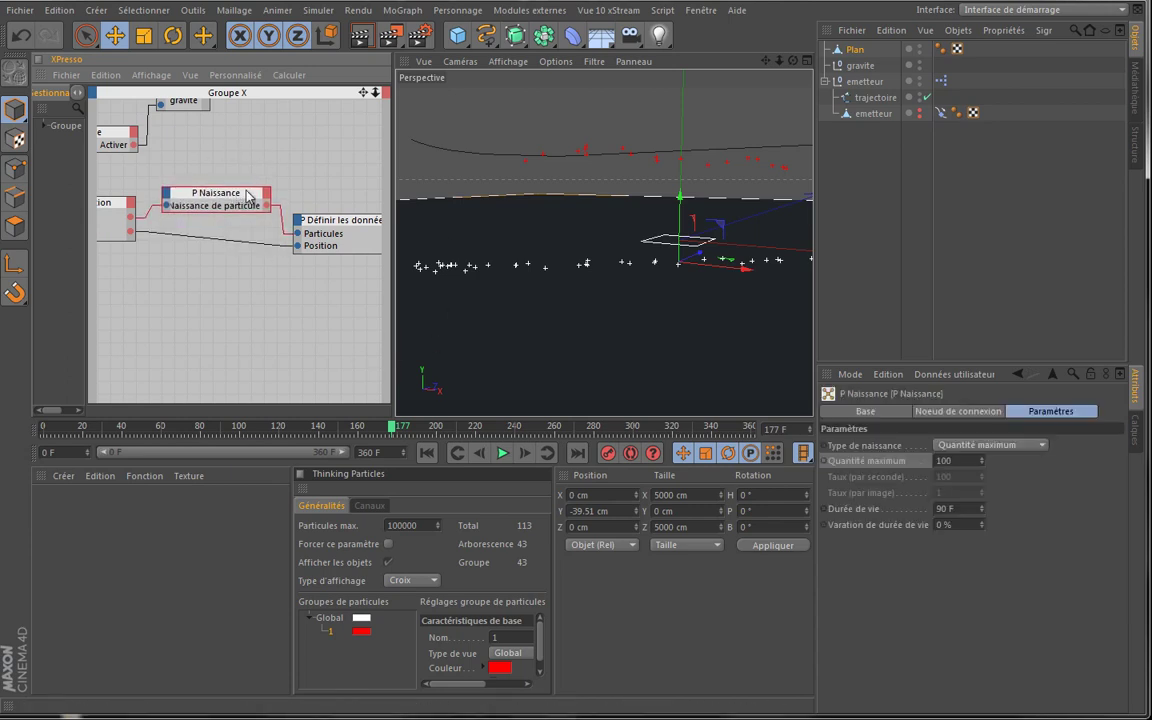
{"action": "right_click", "coordinate": [297, 152]}
{"action": "mouse_move", "coordinate": [350, 156]}
{"action": "mouse_move", "coordinate": [505, 220]}
{"action": "mouse_move", "coordinate": [577, 228]}
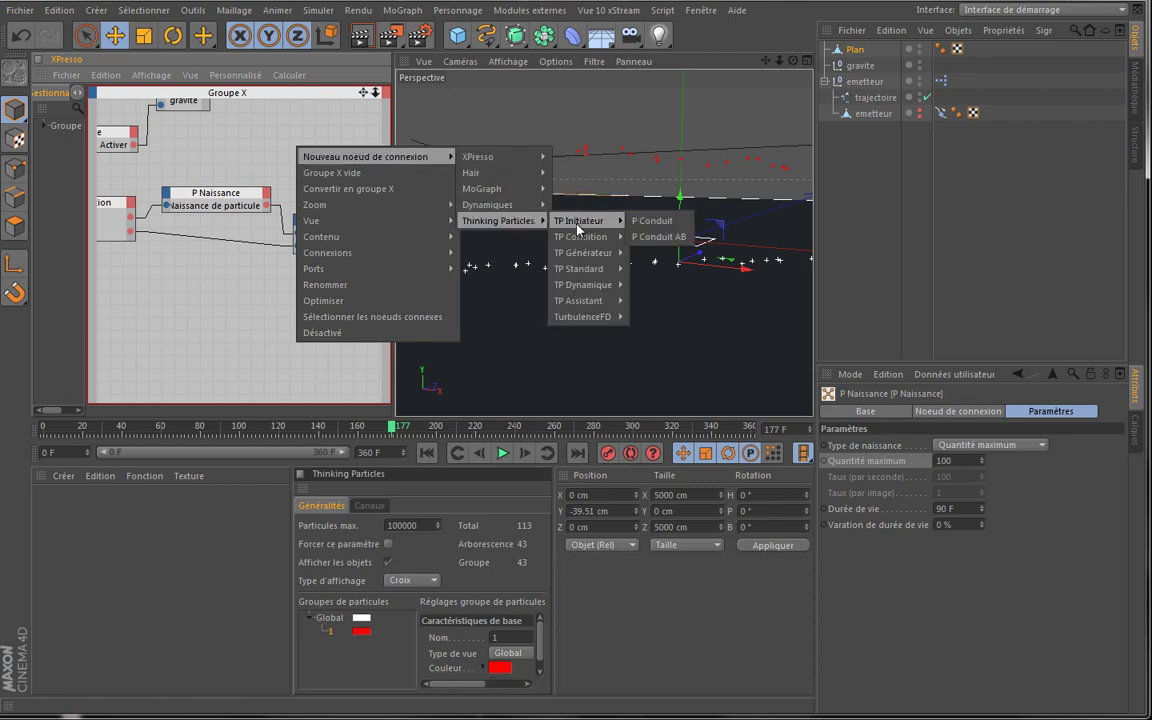
{"action": "mouse_move", "coordinate": [585, 268]}
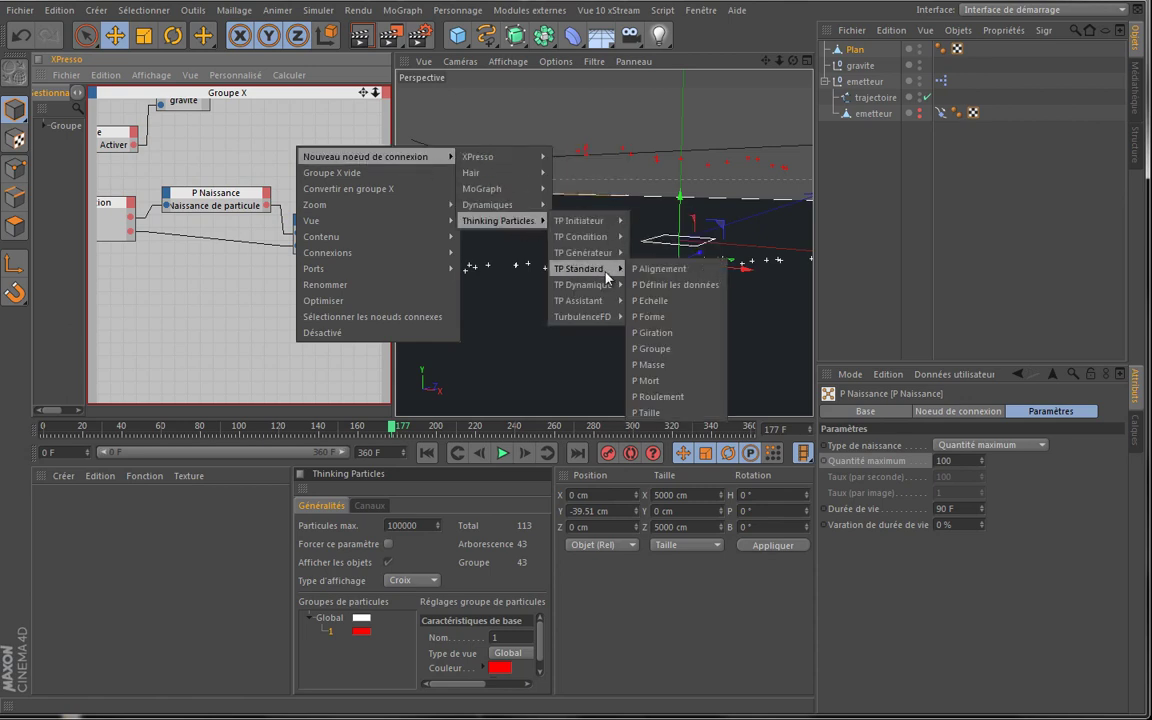
{"action": "left_click", "coordinate": [676, 349]}
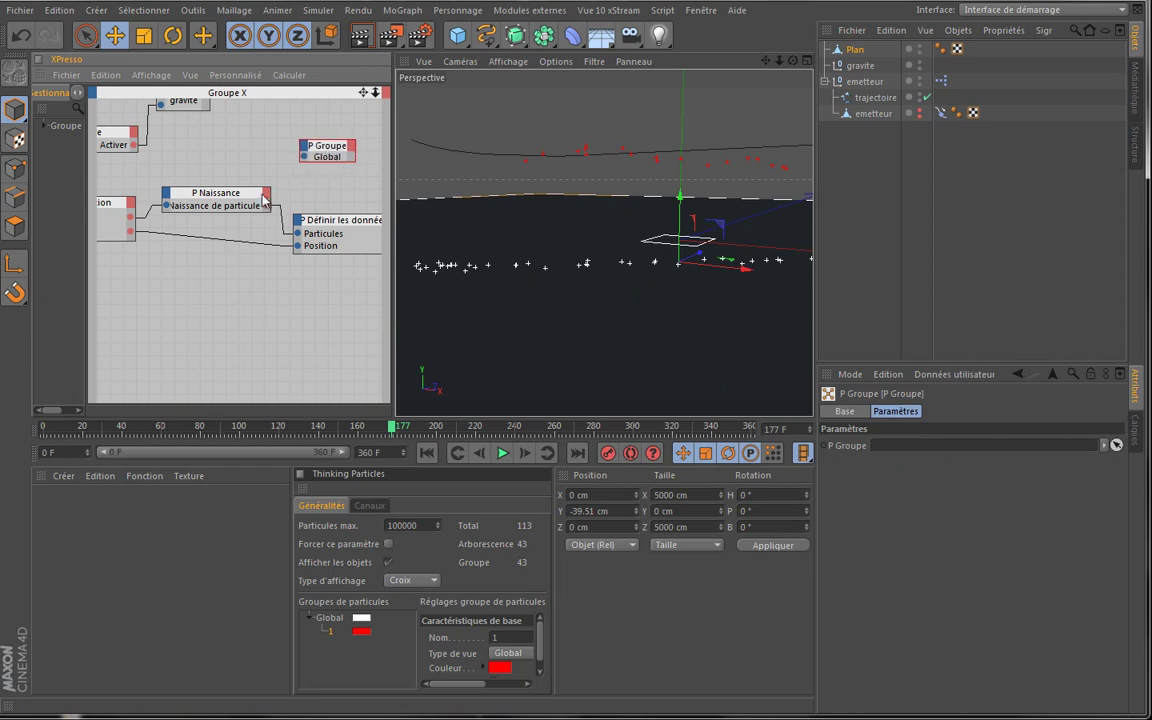
{"action": "left_click_drag", "start_coordinate": [266, 203], "coordinate": [303, 156]}
Add a new particle group under Global in the Thinking Particles settings and name it 2
{"action": "left_click", "coordinate": [328, 617]}
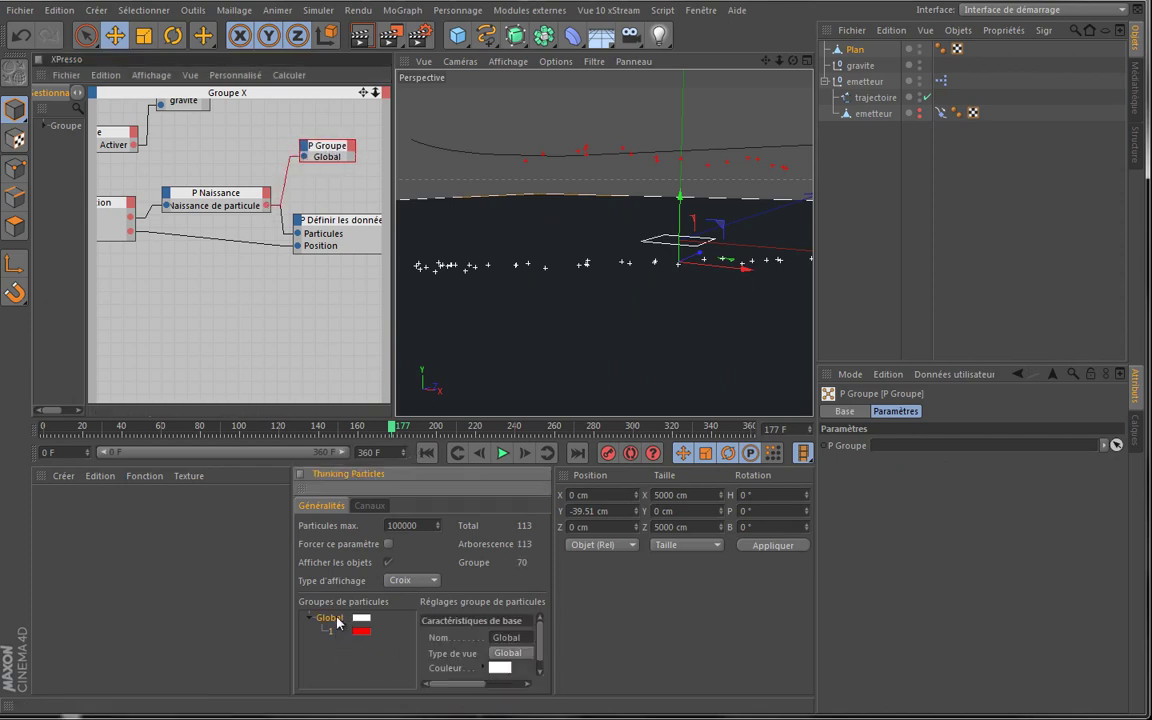
{"action": "right_click", "coordinate": [330, 618]}
{"action": "left_click", "coordinate": [362, 628]}
{"action": "double_click", "coordinate": [352, 644]}
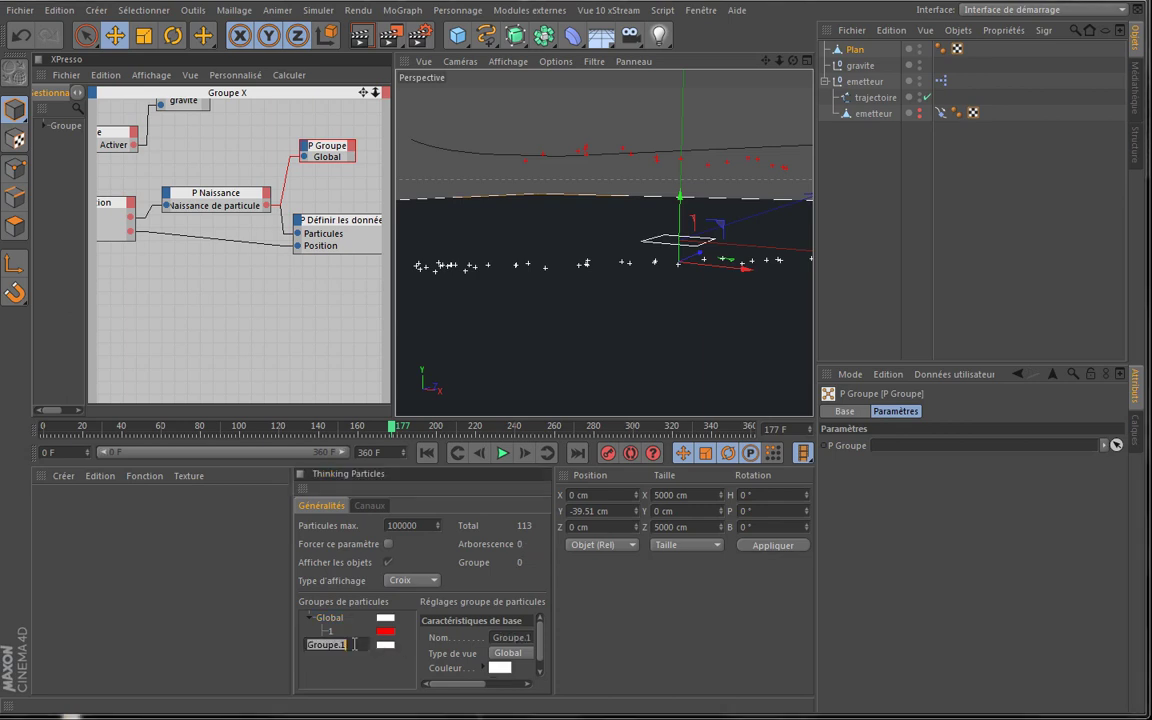
{"action": "type", "text": "2"}
{"action": "key", "text": "Return"}
Set particle group 2's colour to bright green and assign the group to the new P Groupe node
{"action": "left_click", "coordinate": [361, 644]}
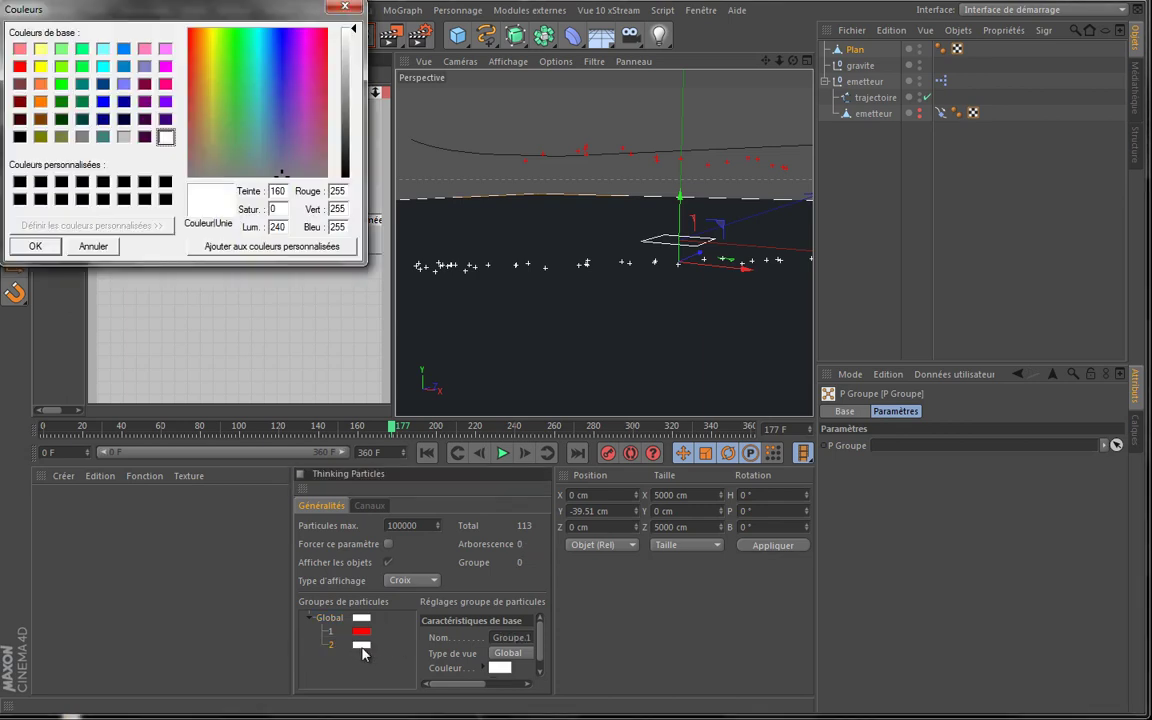
{"action": "left_click", "coordinate": [61, 83]}
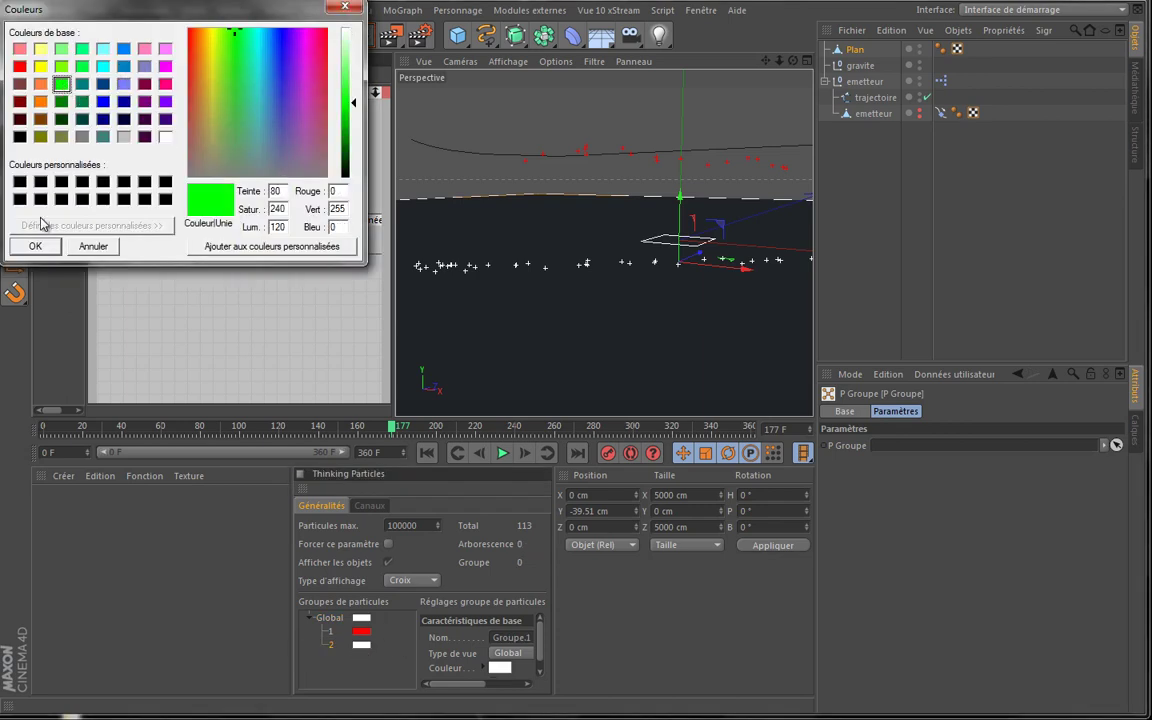
{"action": "left_click", "coordinate": [35, 246]}
{"action": "left_click_drag", "start_coordinate": [333, 651], "coordinate": [326, 153]}
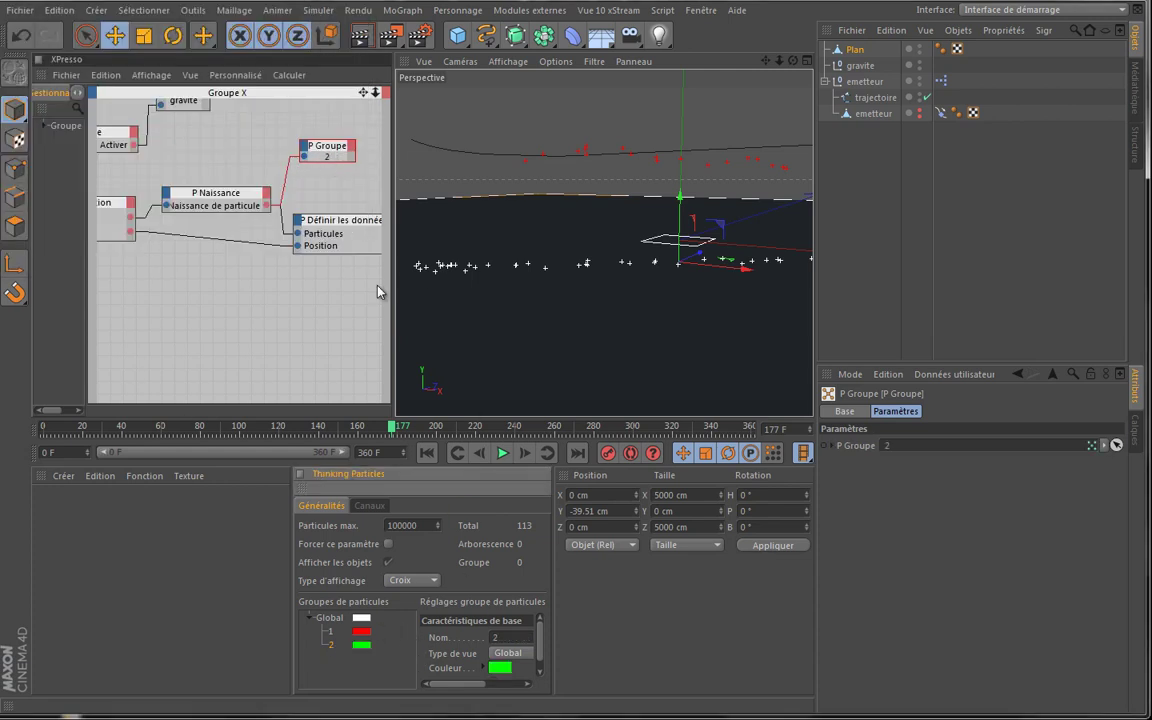
Play the animation from frame 0 and examine where the green group 2 particles are born and how long they last
{"action": "left_click", "coordinate": [427, 452]}
{"action": "left_click", "coordinate": [504, 452]}
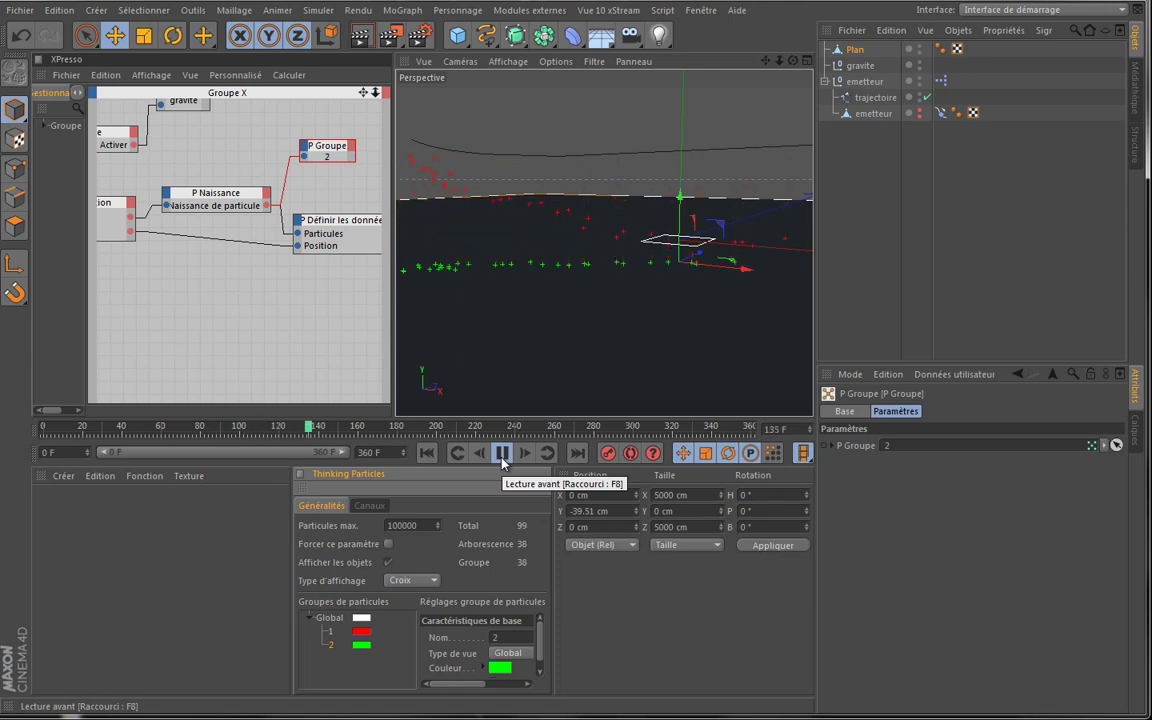
{"action": "left_click", "coordinate": [503, 454]}
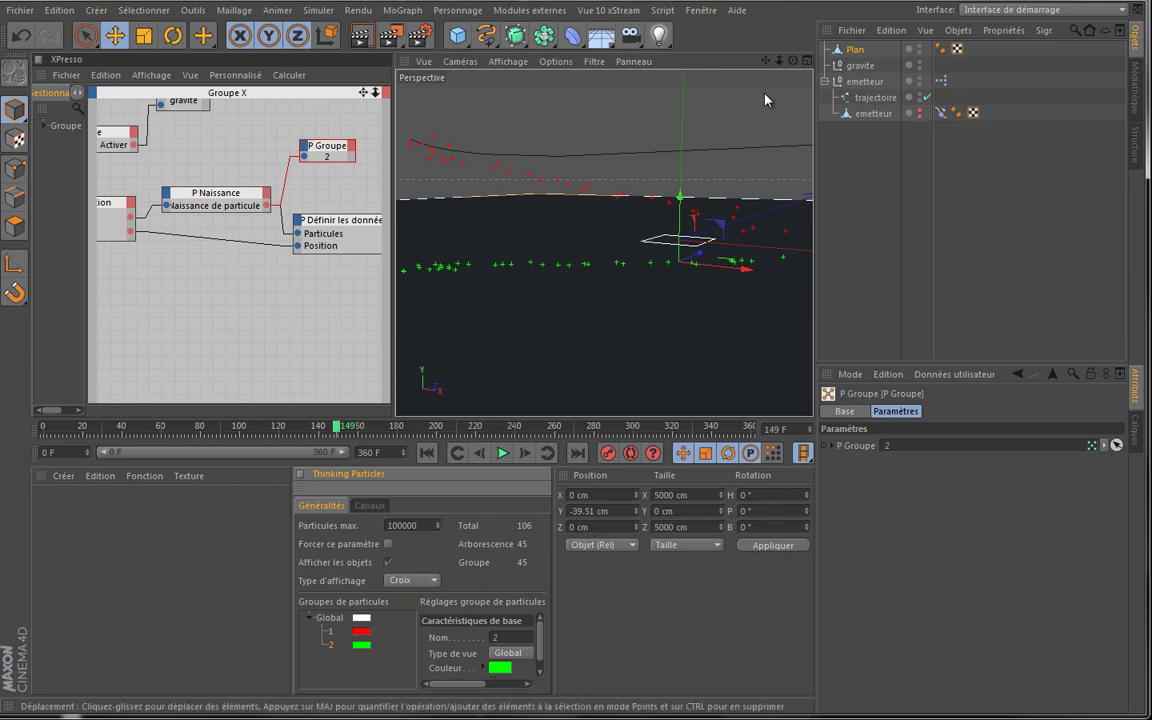
{"action": "left_click_drag", "start_coordinate": [766, 60], "coordinate": [545, 337]}
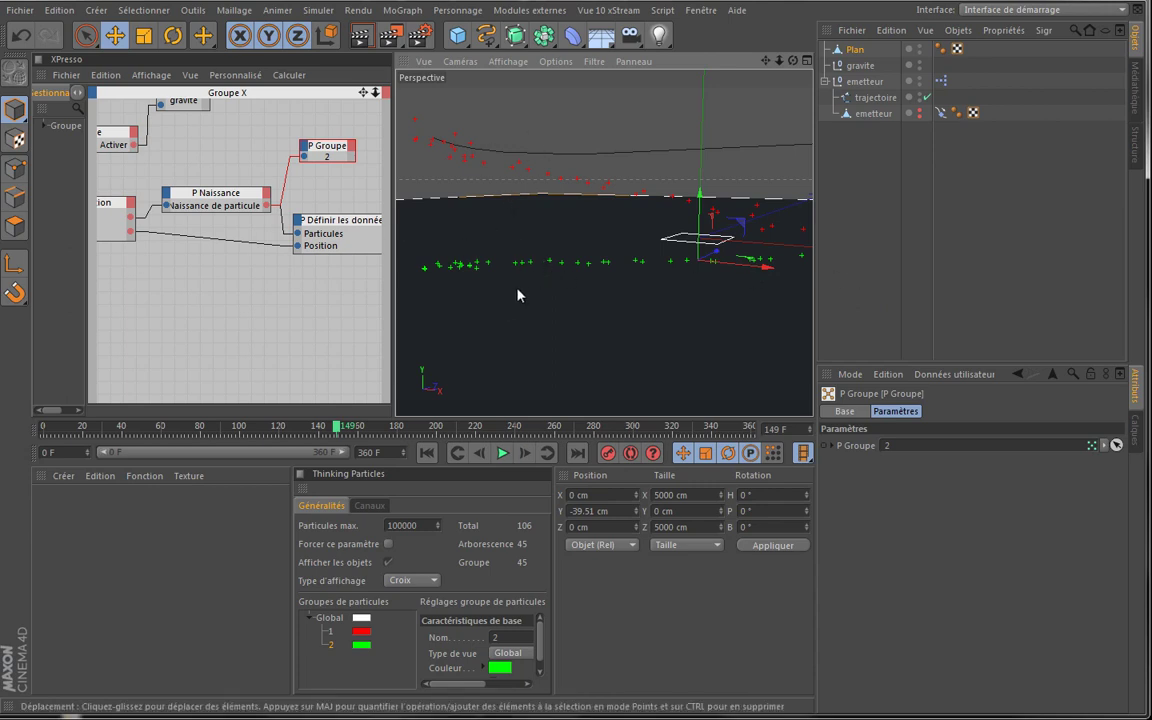
{"action": "left_click_drag", "start_coordinate": [766, 61], "coordinate": [545, 337]}
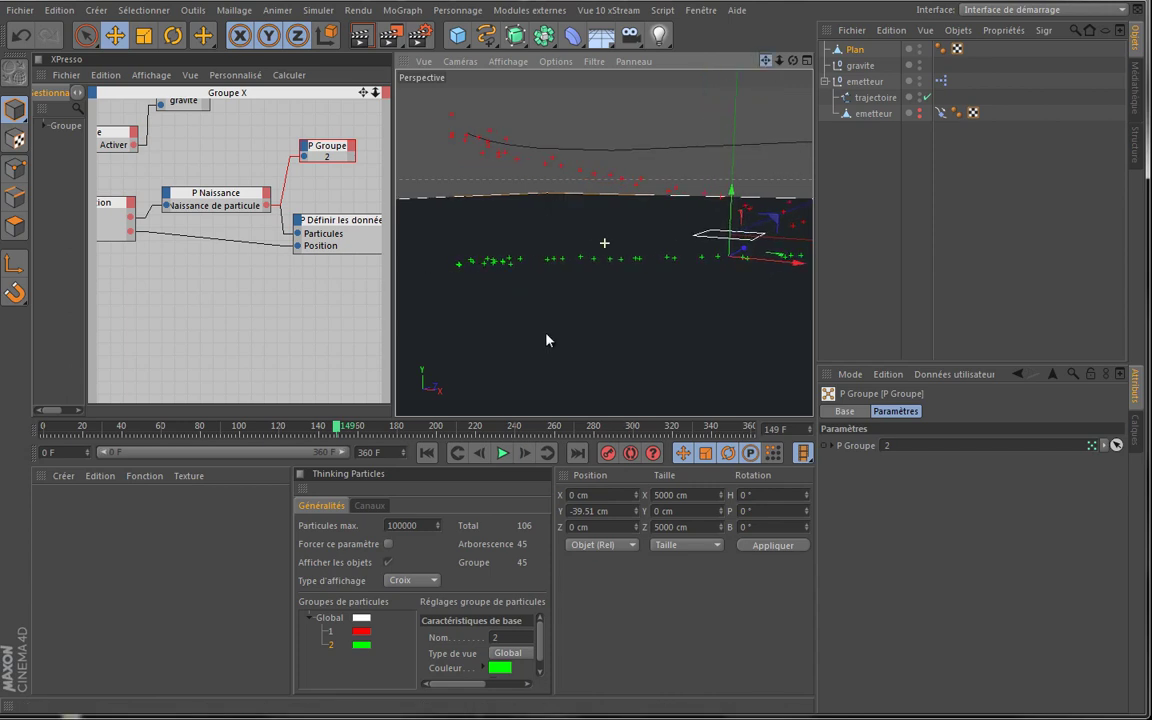
{"action": "left_click", "coordinate": [424, 454]}
{"action": "left_click", "coordinate": [503, 453]}
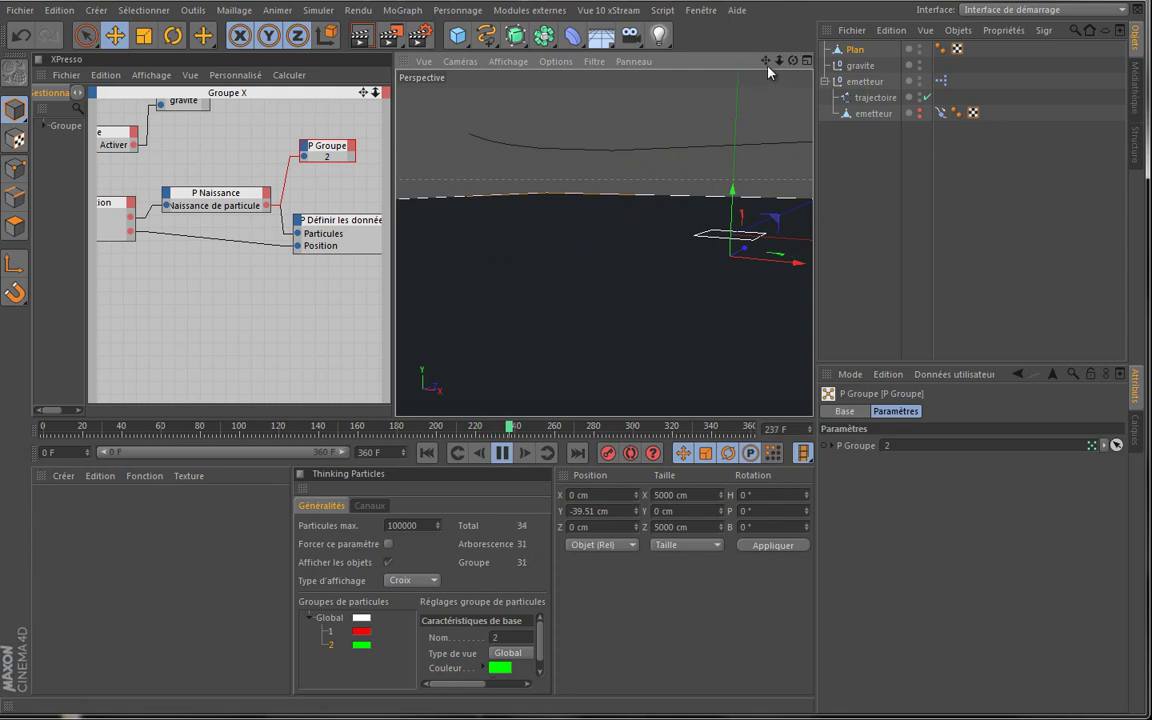
{"action": "left_click_drag", "start_coordinate": [766, 61], "coordinate": [550, 336]}
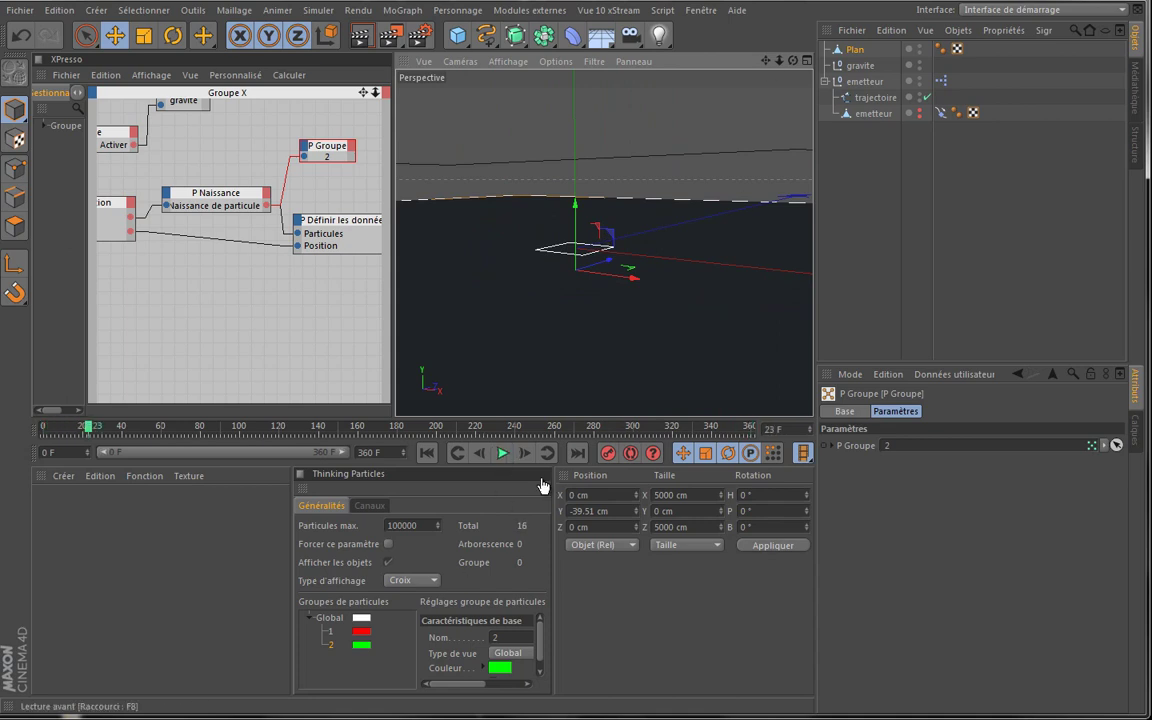
{"action": "left_click", "coordinate": [502, 453]}
{"action": "left_click", "coordinate": [426, 455]}
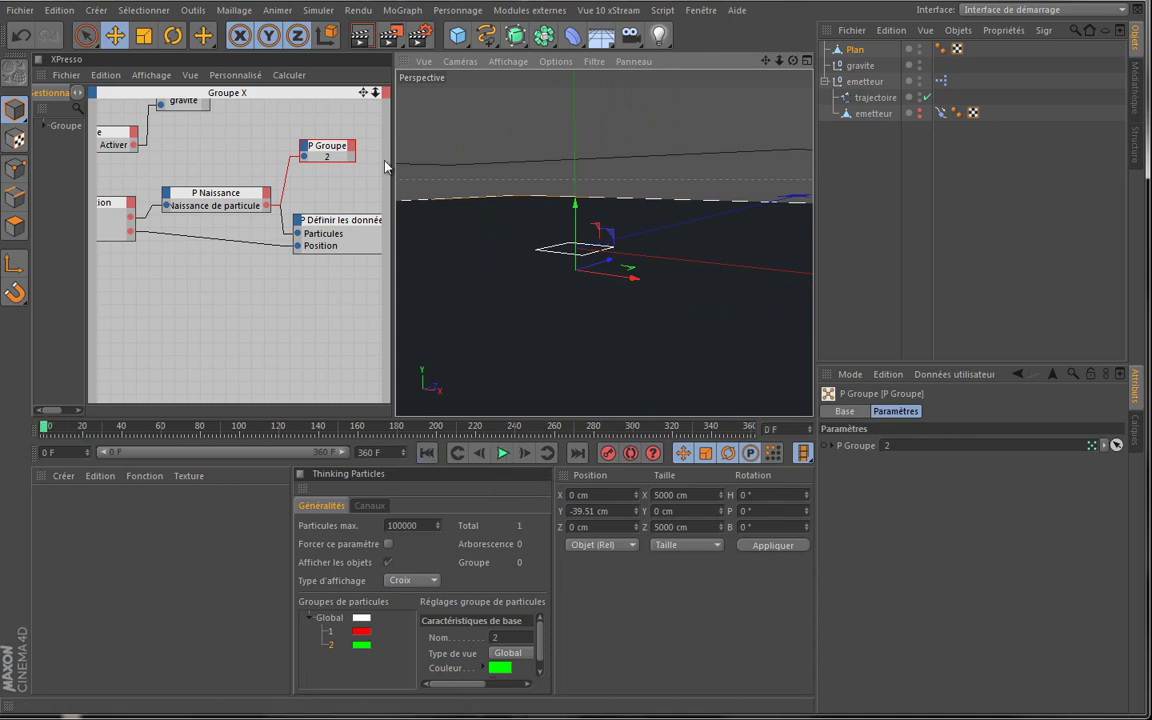
Set the Durée de vie of the impact P Naissance node to 300 F
{"action": "left_click", "coordinate": [212, 192]}
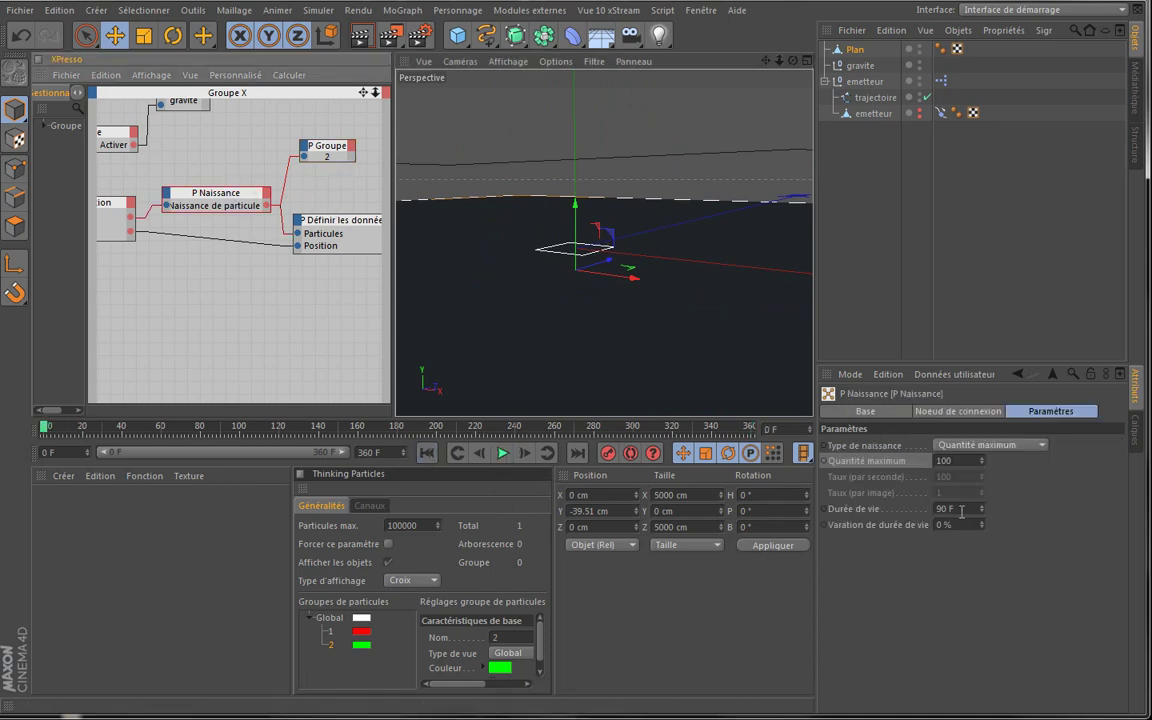
{"action": "left_click_drag", "start_coordinate": [45, 430], "coordinate": [179, 432]}
{"action": "left_click_drag", "start_coordinate": [773, 77], "coordinate": [99, 416], "text": "alt"}
{"action": "left_click_drag", "start_coordinate": [176, 430], "coordinate": [217, 432]}
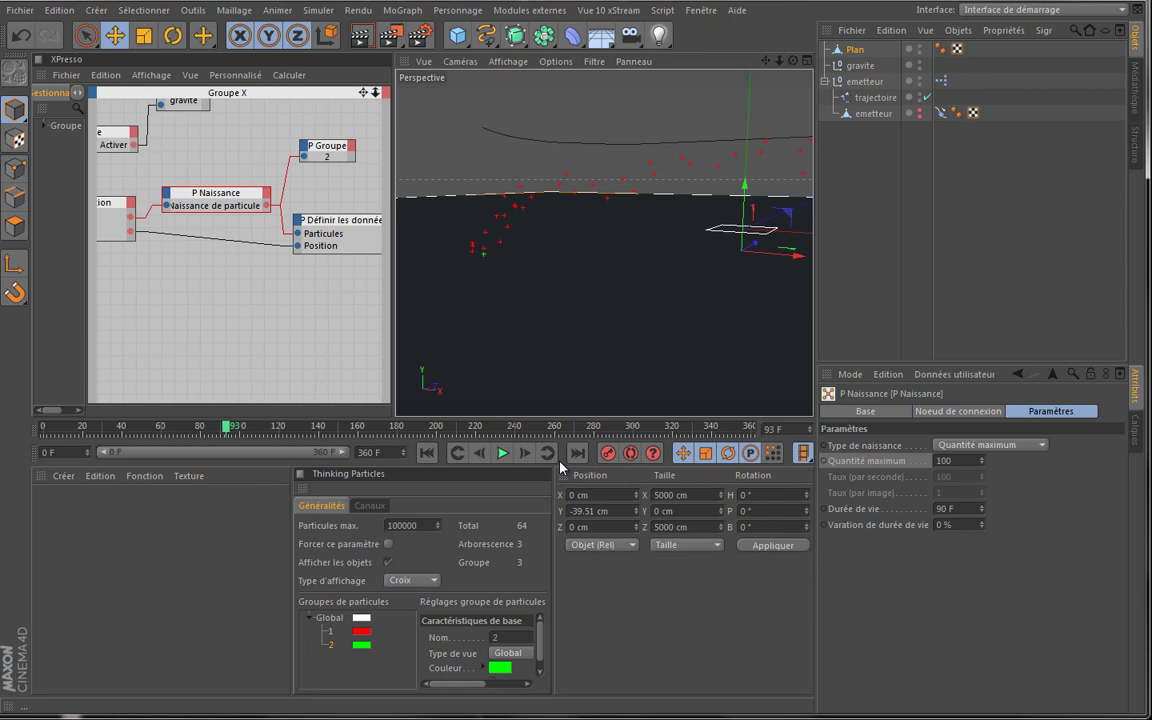
{"action": "left_click", "coordinate": [970, 506]}
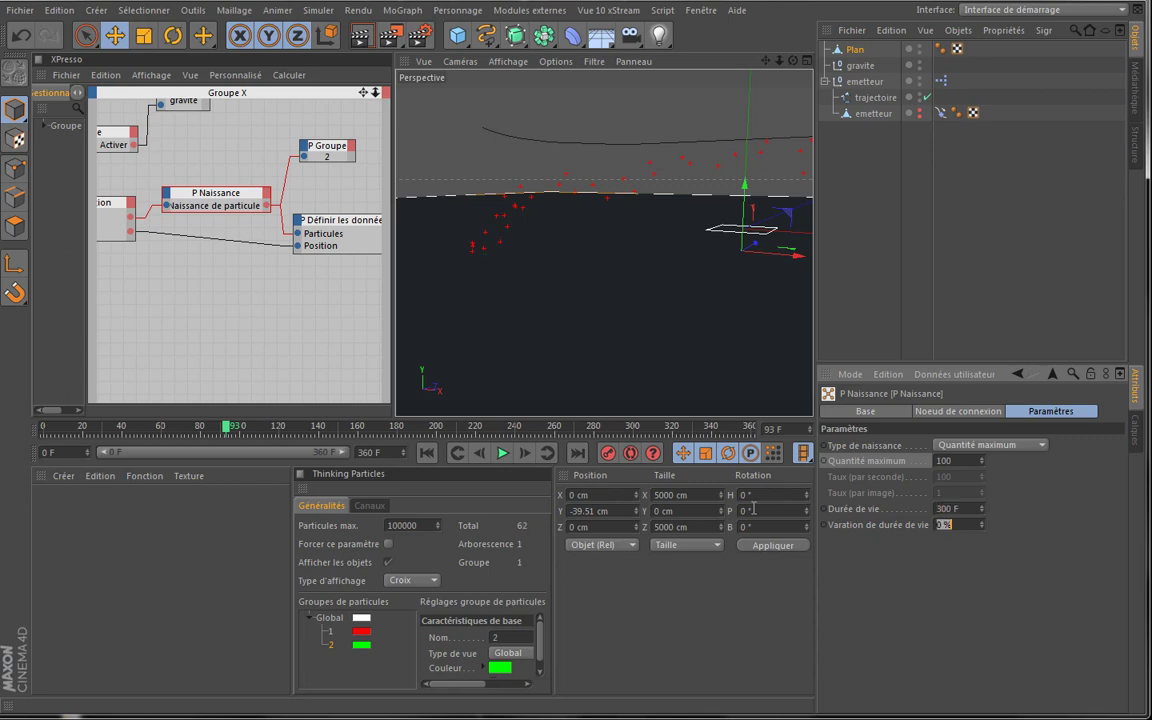
Replay the animation from frame 0 and examine the spread and lifetime of the green impact particles
{"action": "left_click", "coordinate": [427, 453]}
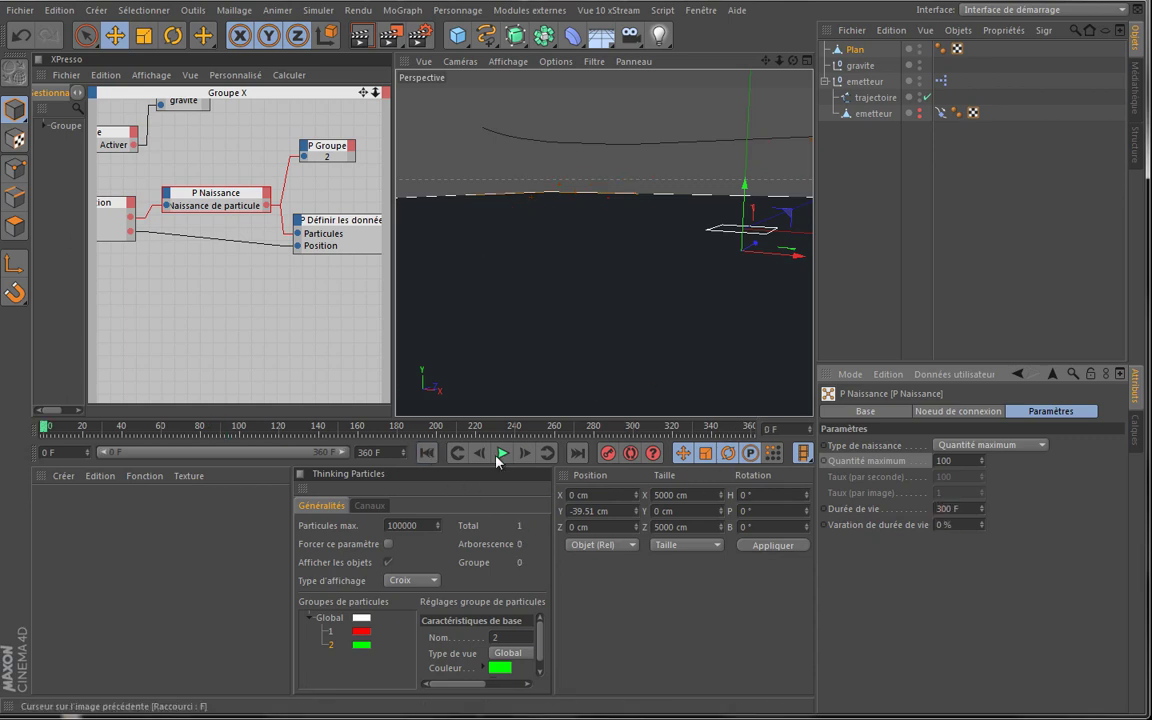
{"action": "left_click", "coordinate": [501, 453]}
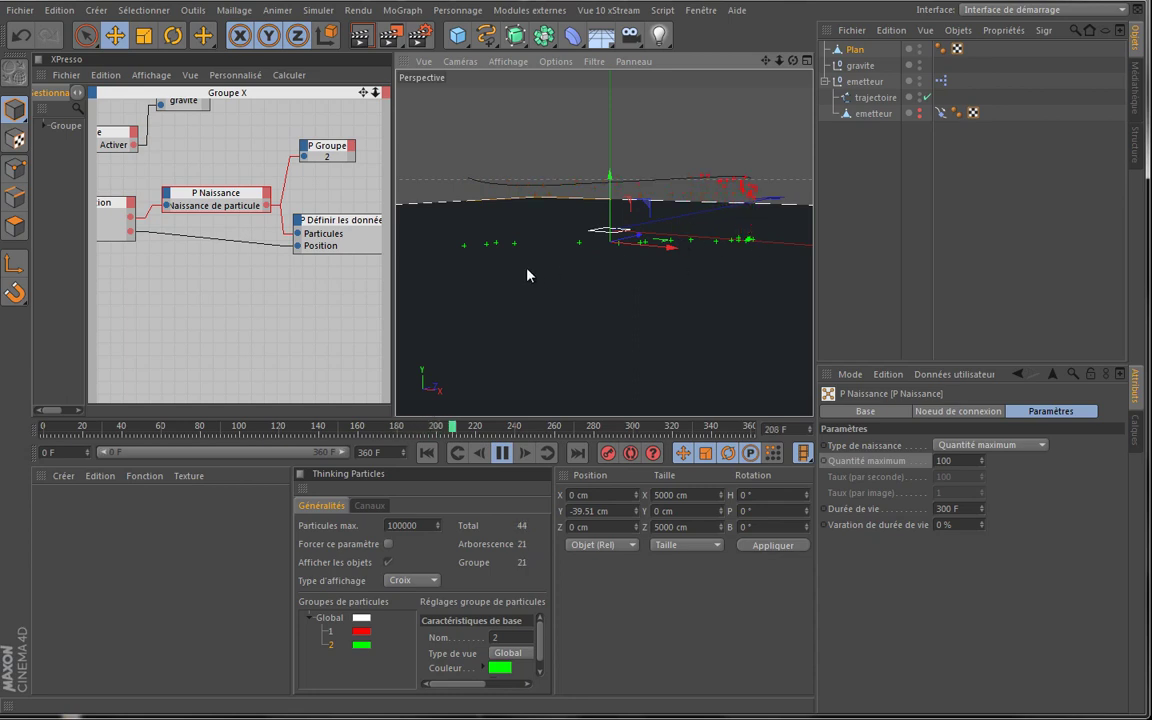
{"action": "key", "text": "F8"}
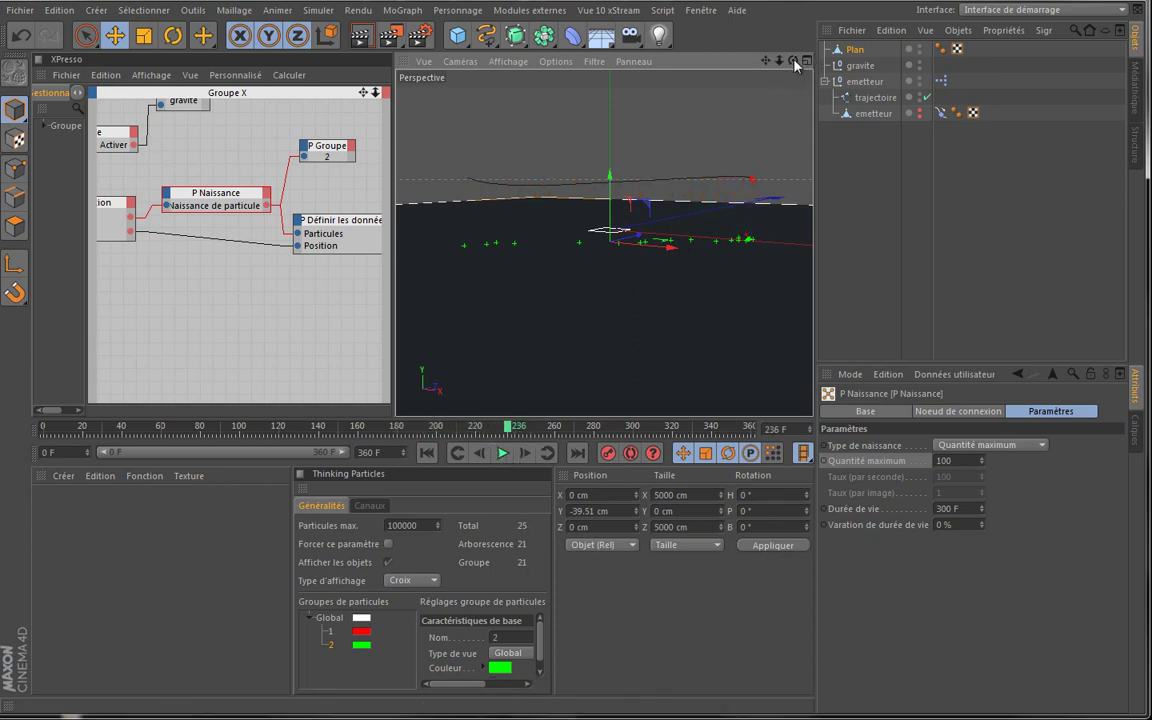
{"action": "left_click_drag", "start_coordinate": [785, 65], "coordinate": [757, 68]}
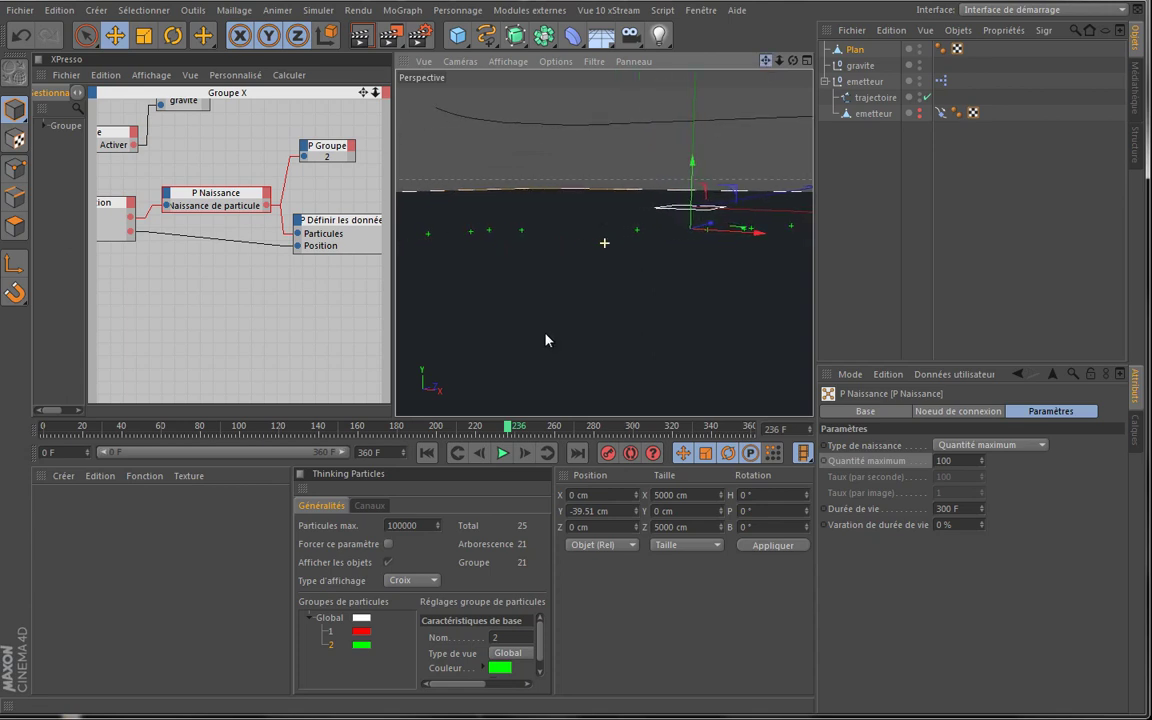
{"action": "left_click", "coordinate": [426, 452]}
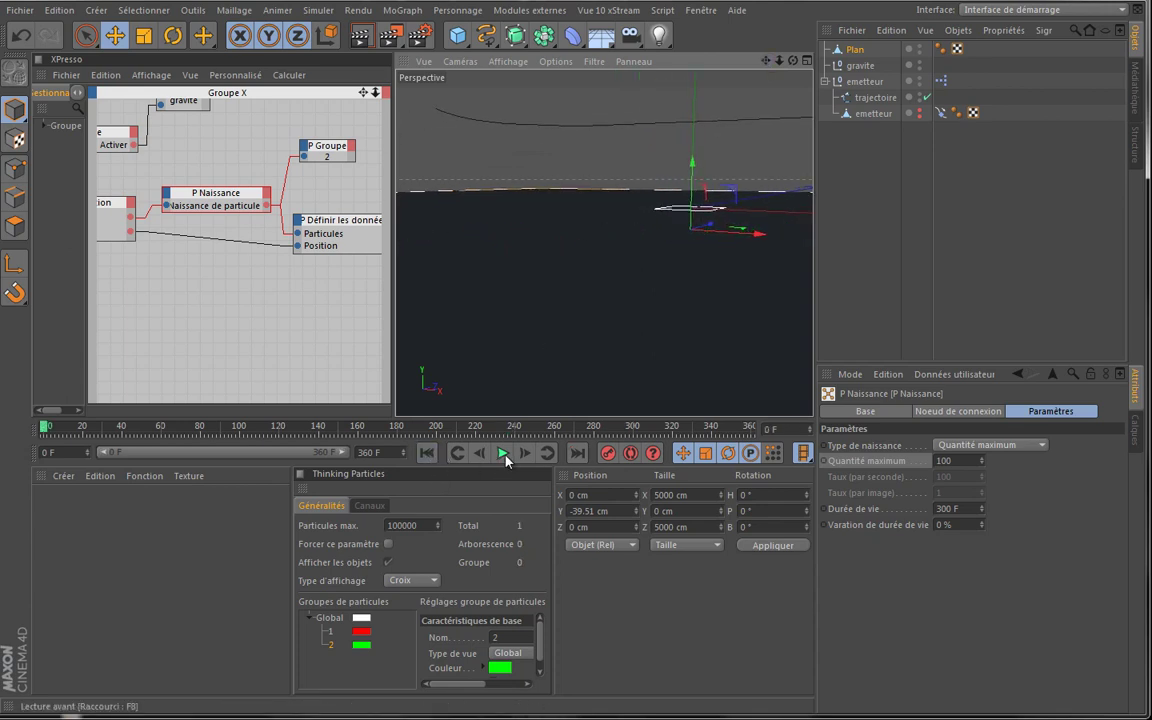
{"action": "left_click", "coordinate": [502, 452]}
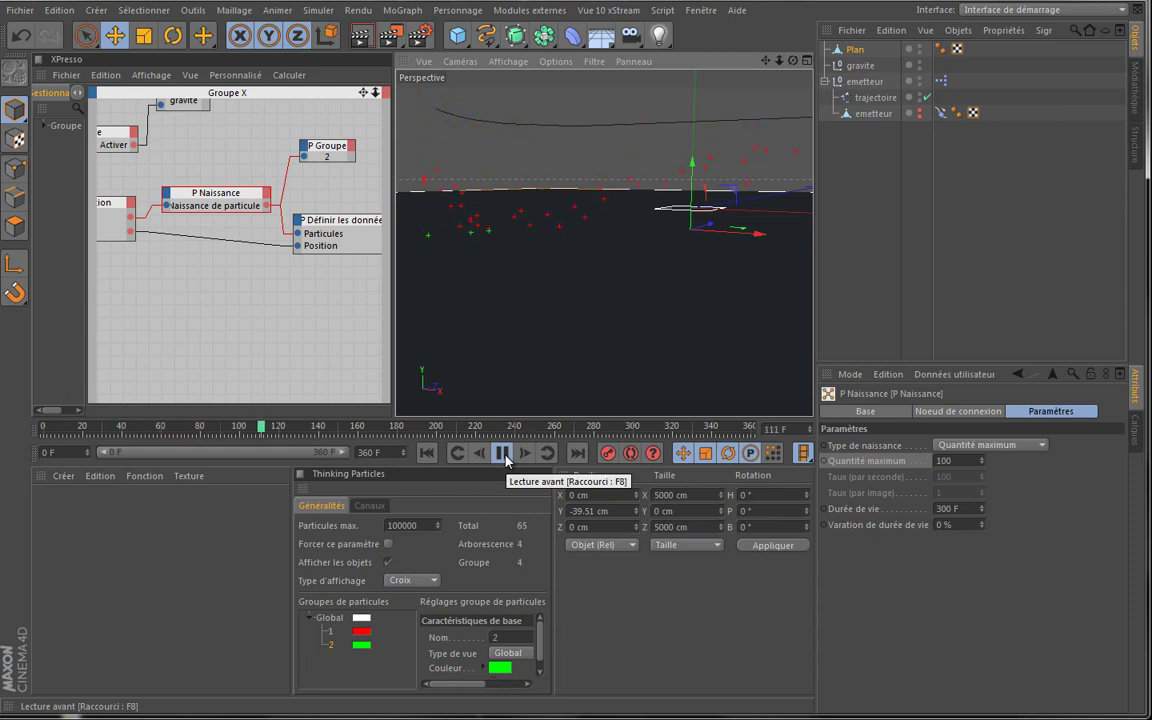
{"action": "left_click", "coordinate": [503, 454]}
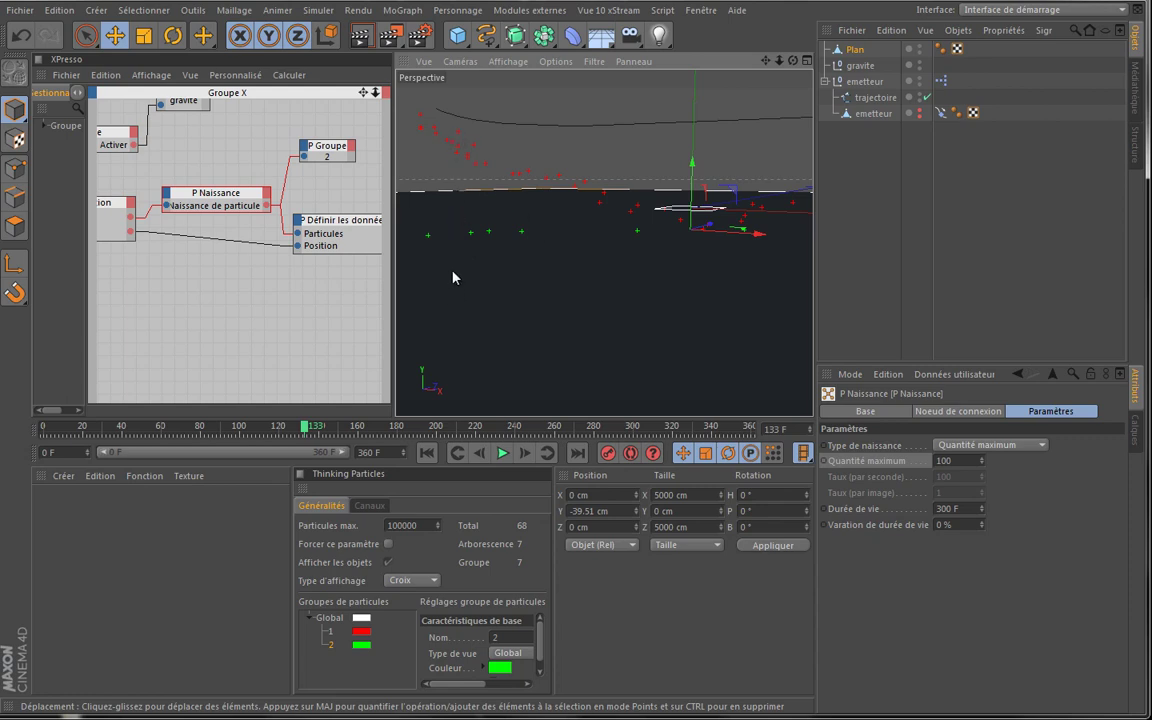
Set the Quantité maximum of the impact P Naissance node to 1000
{"action": "left_click", "coordinate": [965, 460]}
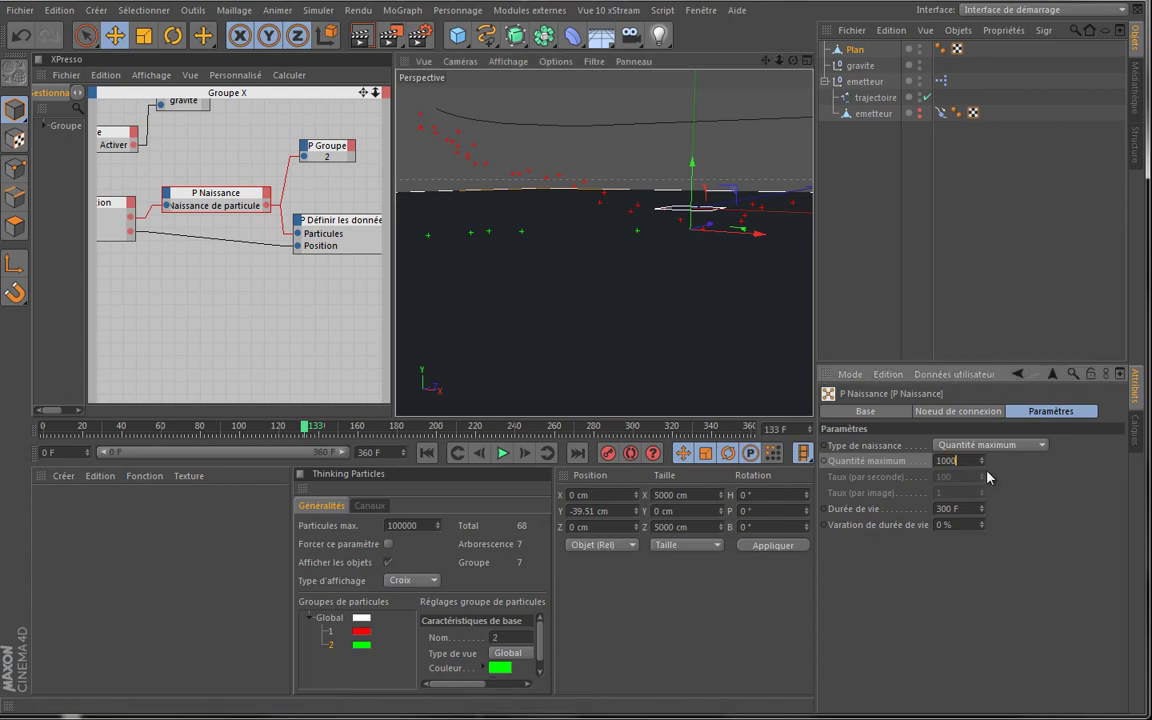
{"action": "type", "text": "0"}
{"action": "key", "text": "Tab"}
Play the animation from frame 0 and examine the green particles at the impact points from a higher viewpoint
{"action": "left_click", "coordinate": [426, 454]}
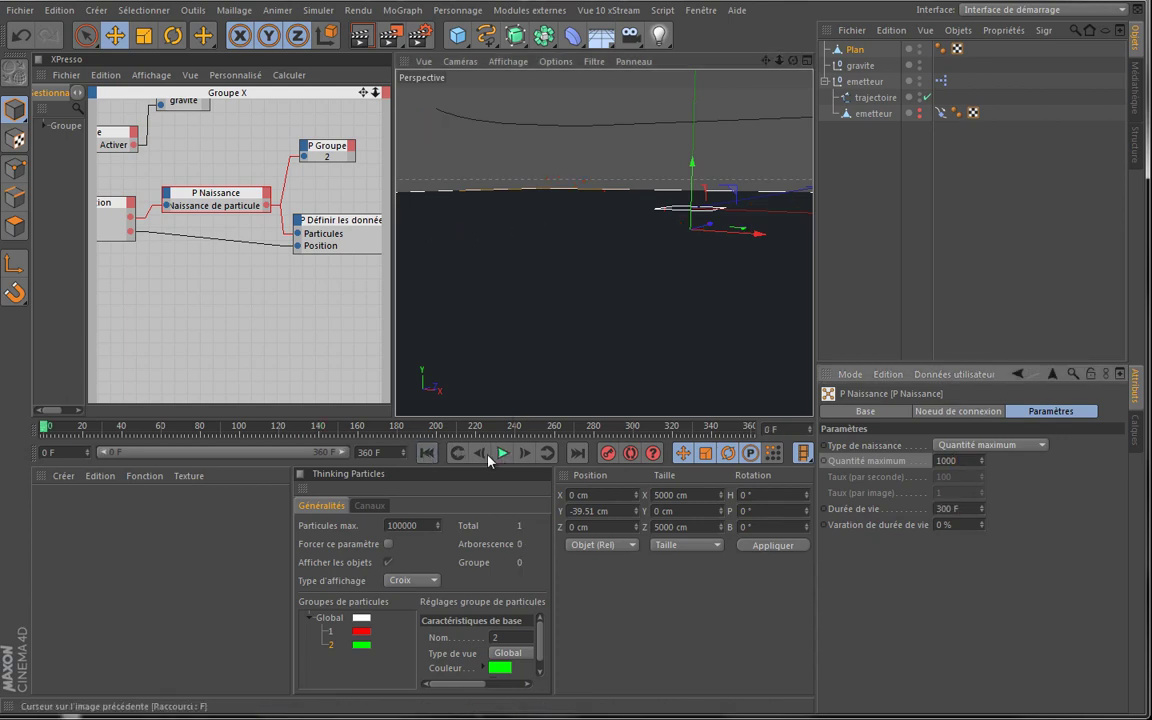
{"action": "left_click", "coordinate": [502, 454]}
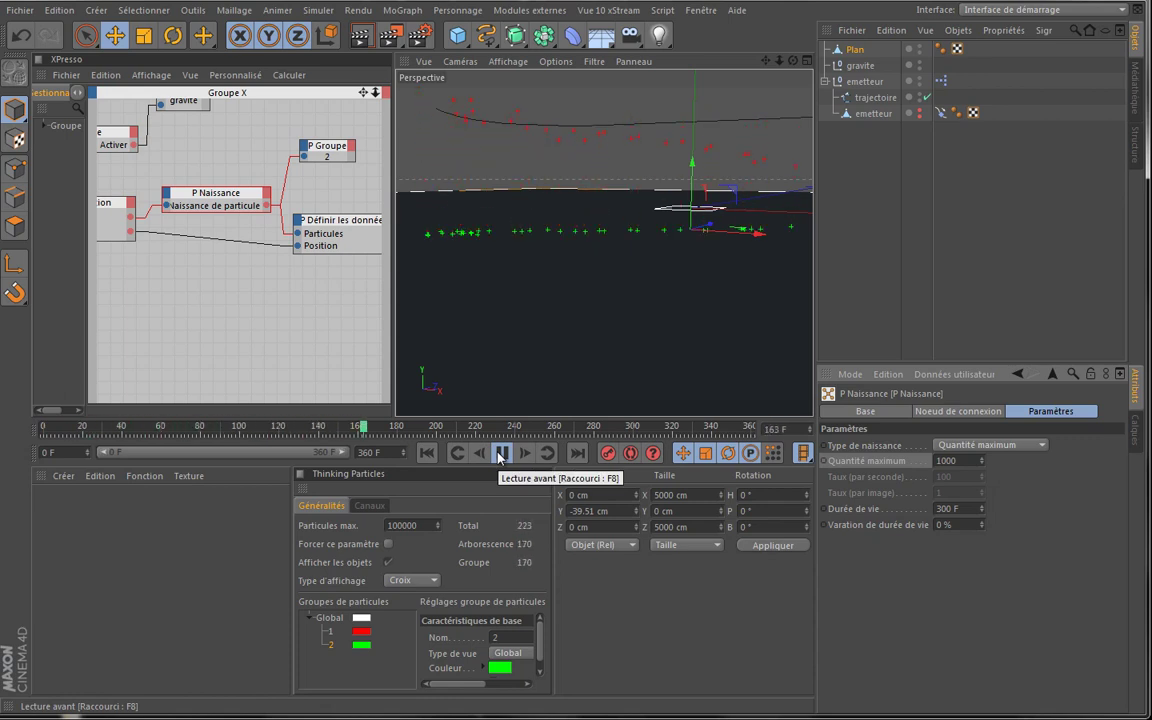
{"action": "left_click", "coordinate": [501, 455]}
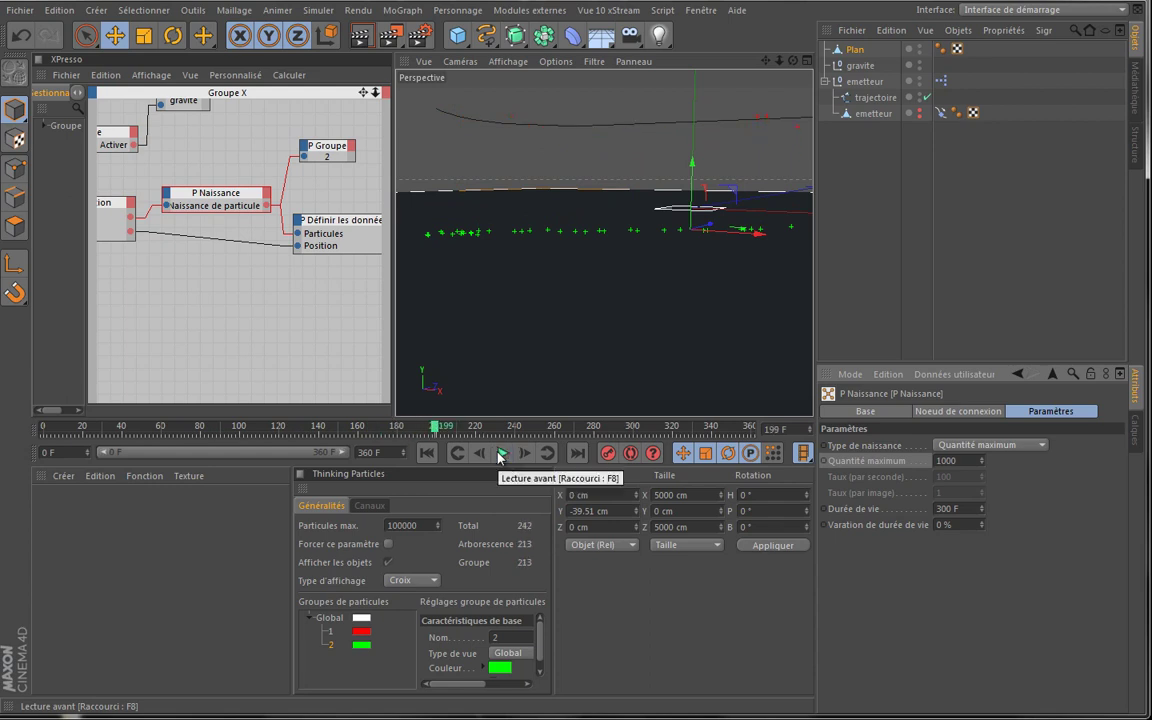
{"action": "left_click_drag", "start_coordinate": [793, 61], "coordinate": [437, 424]}
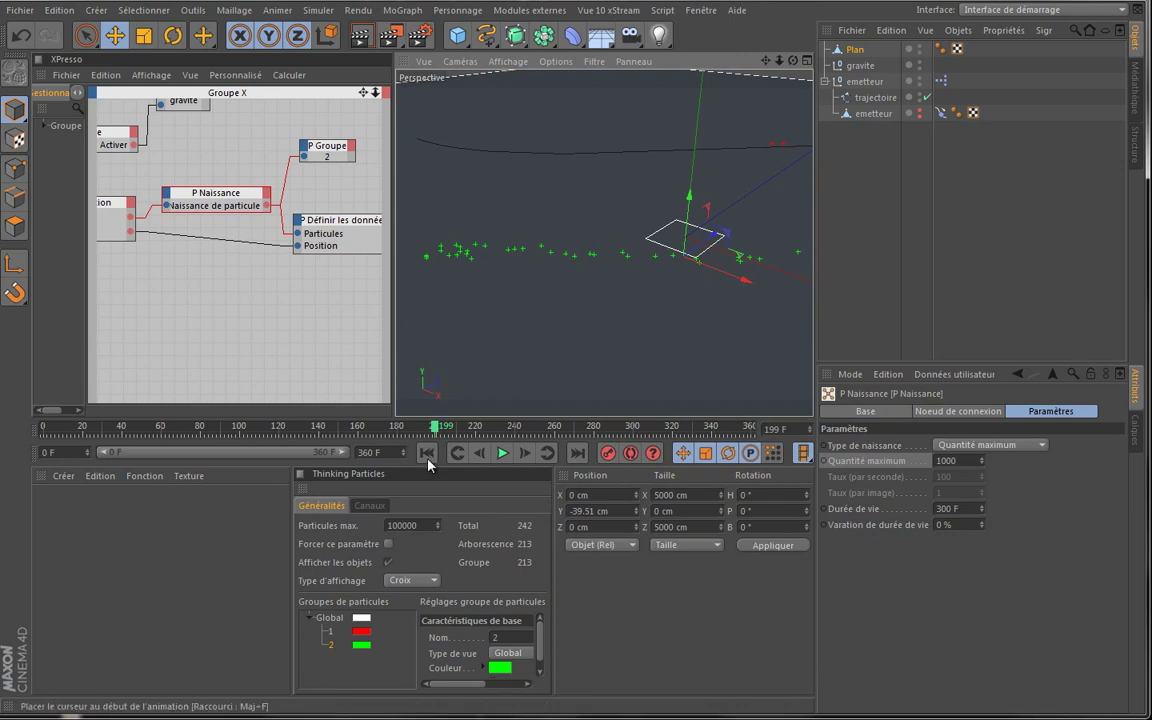
{"action": "left_click", "coordinate": [427, 456]}
{"action": "left_click", "coordinate": [503, 454]}
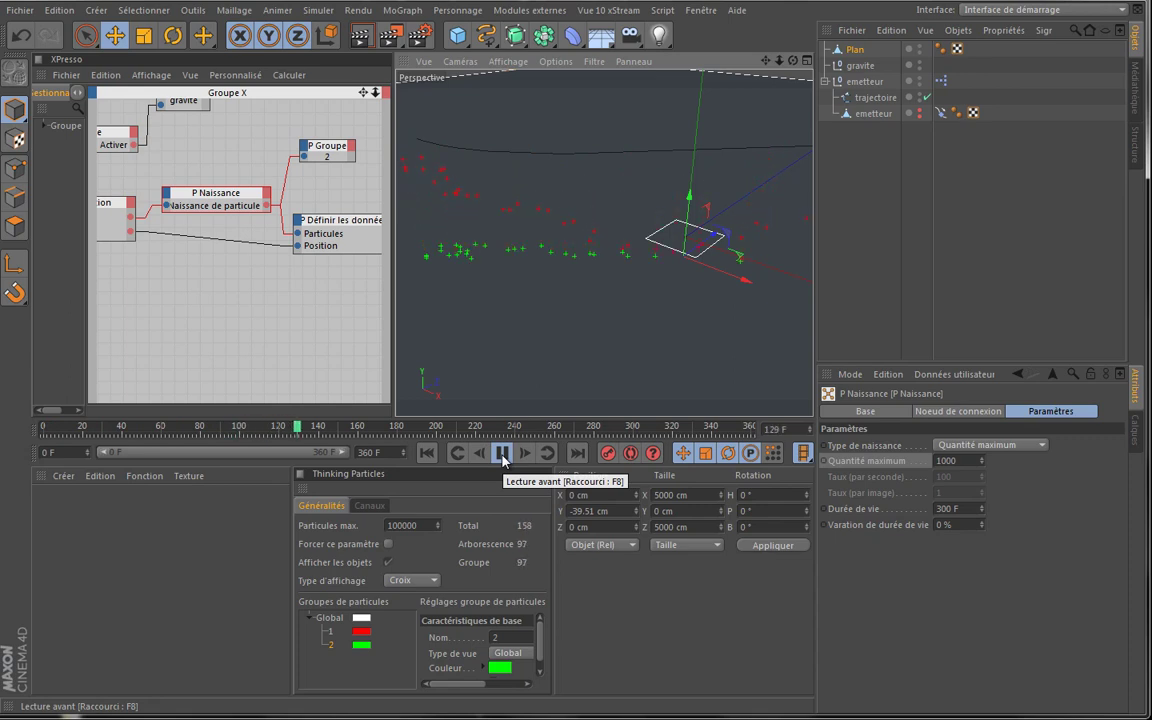
{"action": "left_click", "coordinate": [503, 454]}
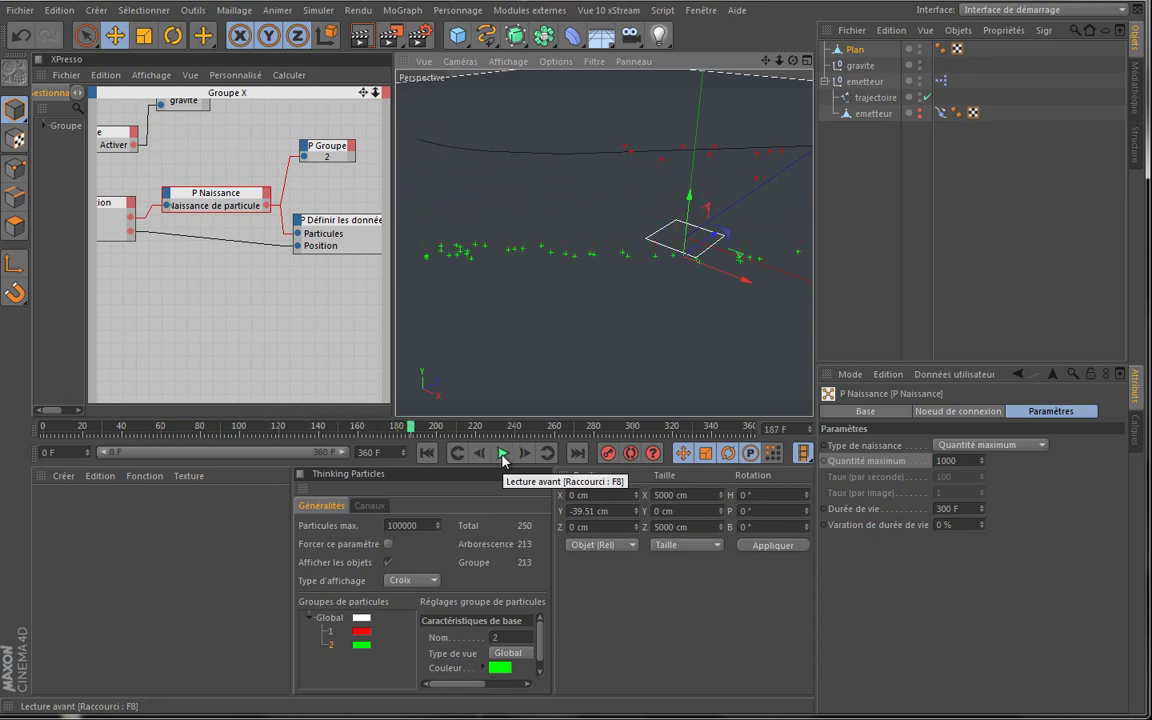
Keyframe the Quantité maximum of the emitter's P Naissance node at 200 on frame 90
{"action": "middle_click_drag", "start_coordinate": [330, 100], "coordinate": [393, 341]}
{"action": "left_click", "coordinate": [145, 185]}
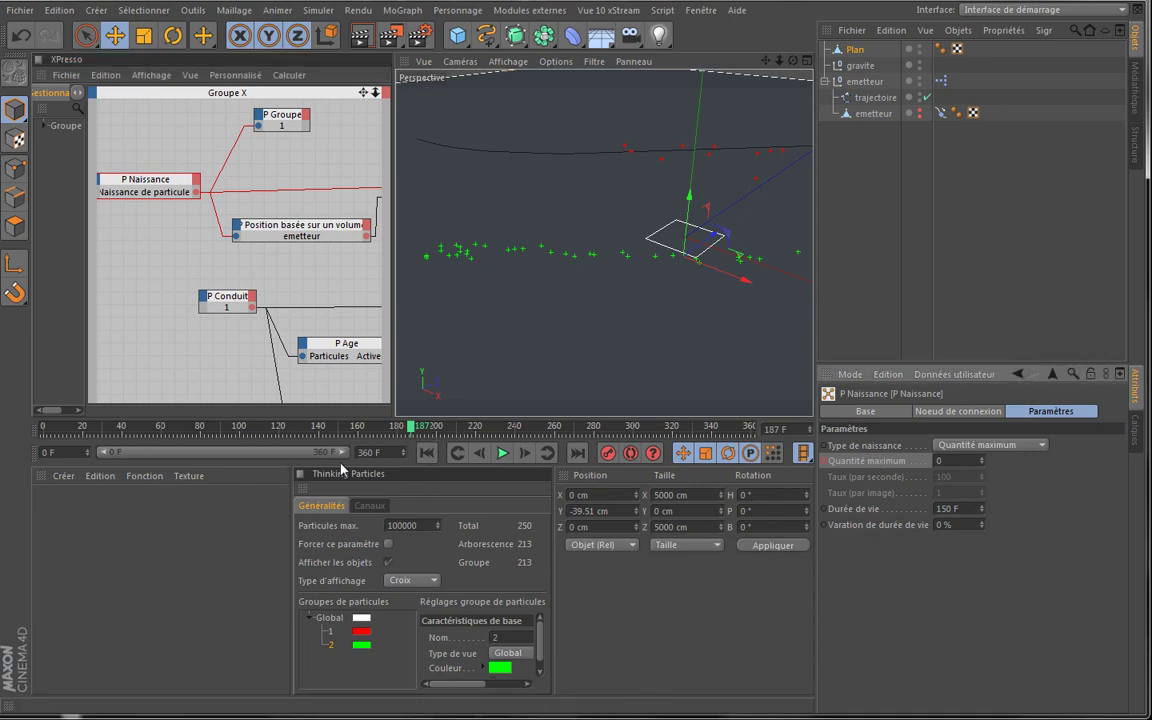
{"action": "left_click_drag", "start_coordinate": [412, 429], "coordinate": [222, 430]}
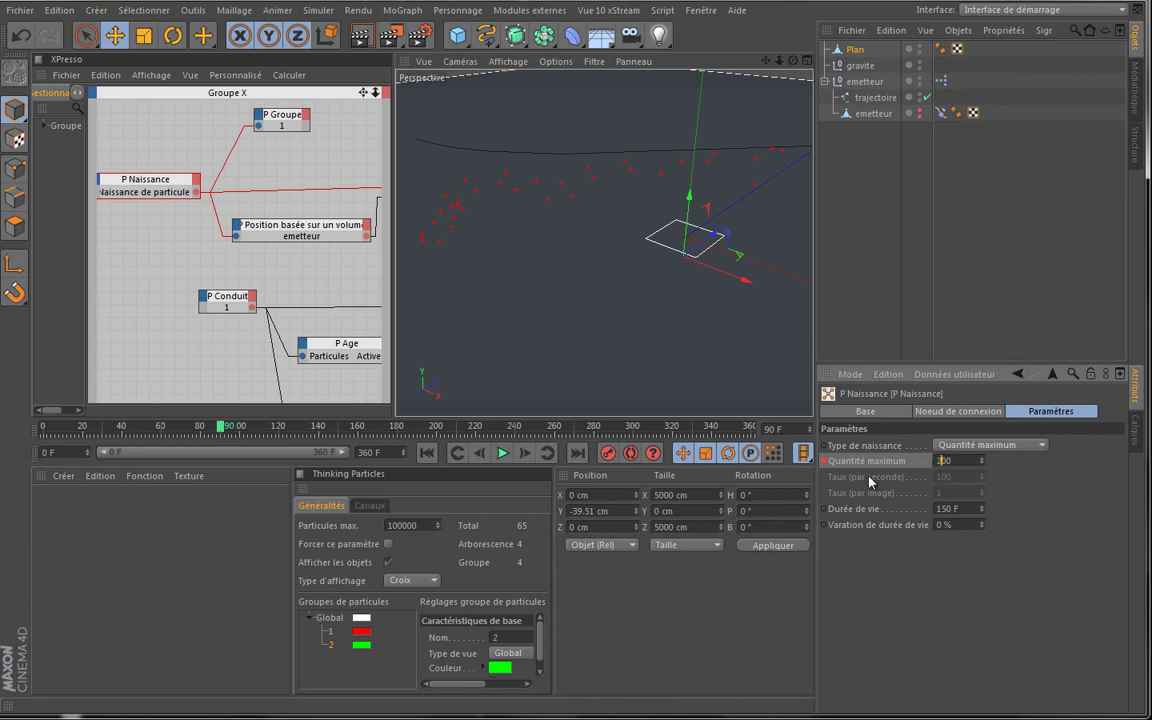
{"action": "left_click", "coordinate": [825, 461], "text": "ctrl"}
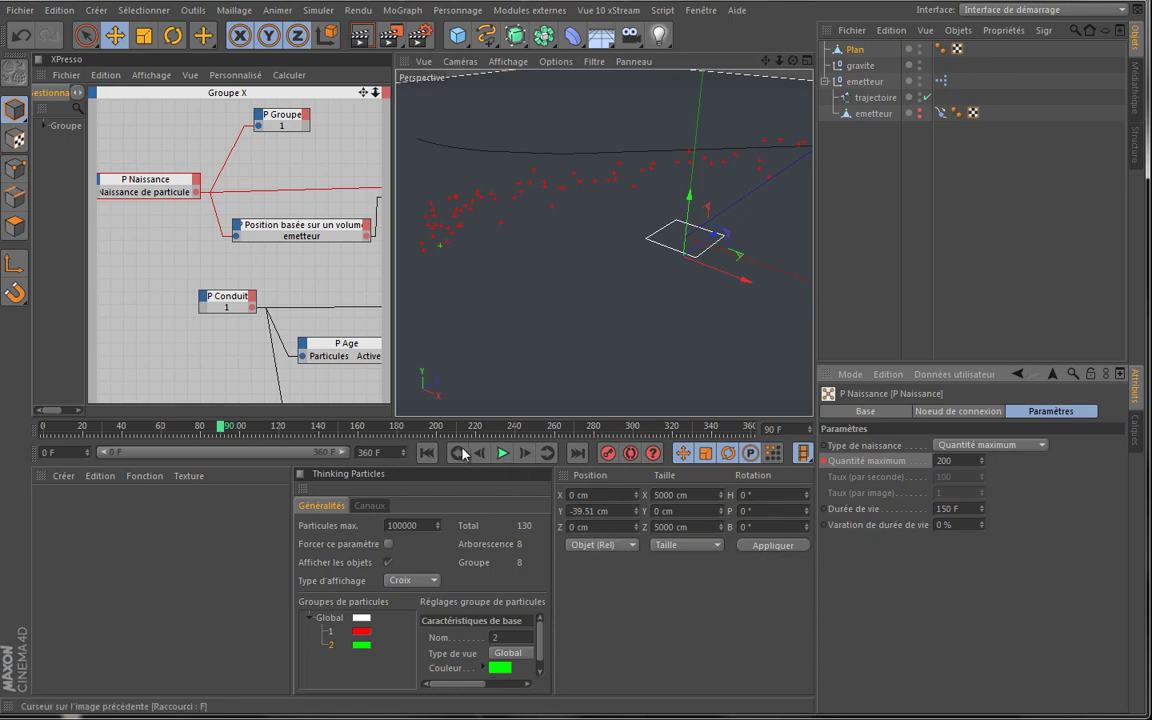
Replay the animation from frame 0 and examine the red emission and the green impact particles from another angle
{"action": "left_click", "coordinate": [427, 453]}
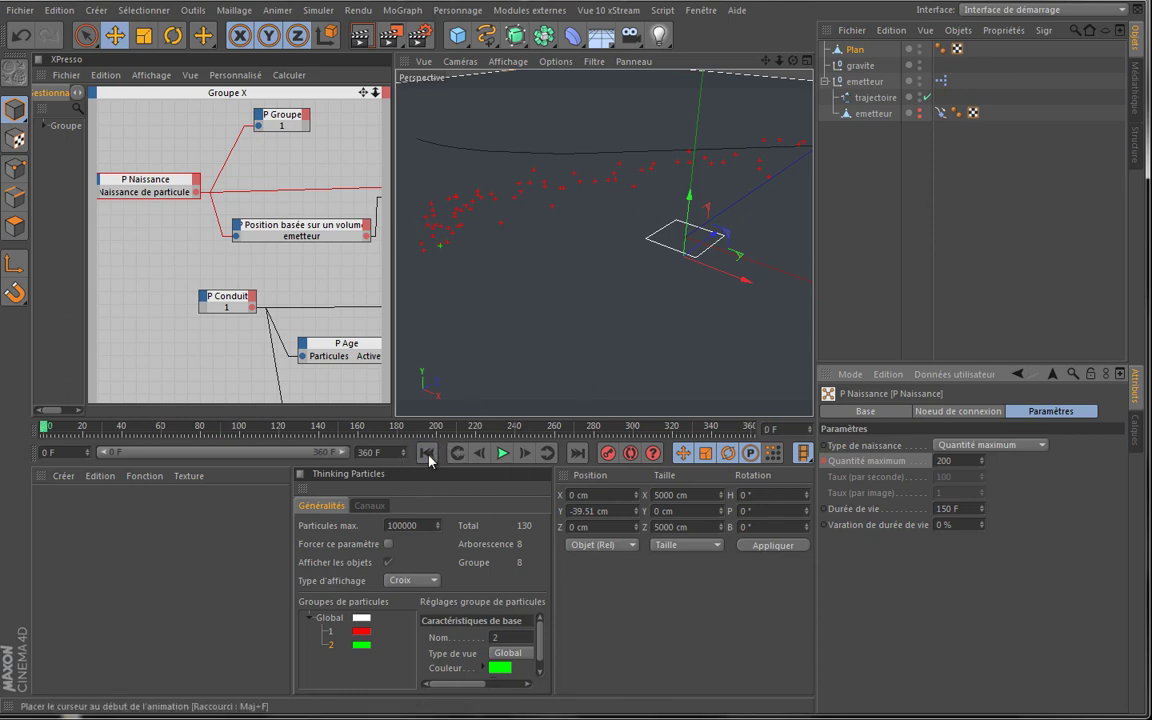
{"action": "left_click", "coordinate": [502, 453]}
{"action": "left_click_drag", "start_coordinate": [745, 195], "coordinate": [688, 228], "text": "alt"}
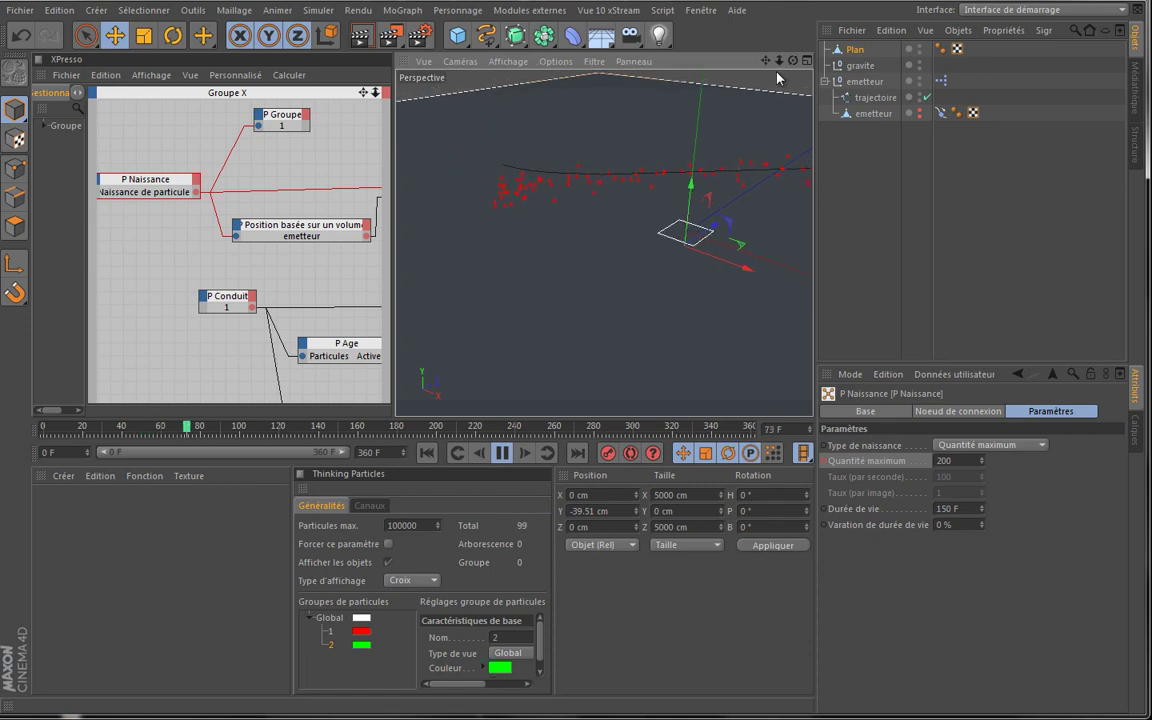
{"action": "left_click_drag", "start_coordinate": [545, 334], "coordinate": [546, 340], "text": "alt"}
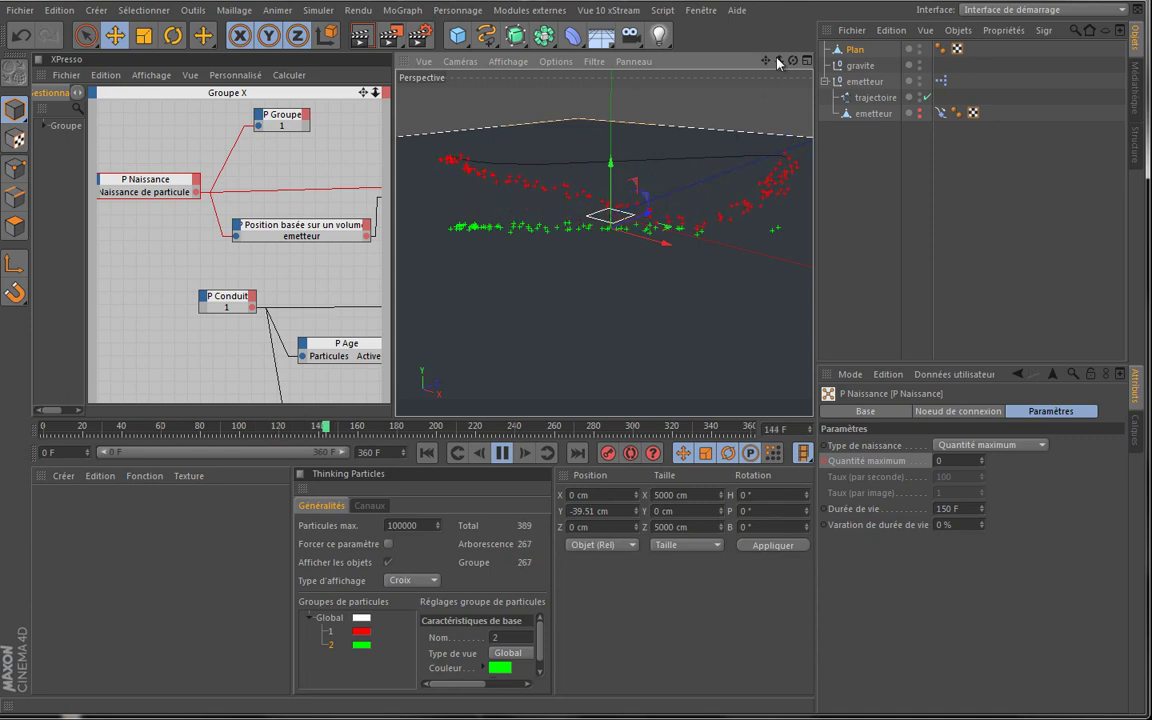
{"action": "left_click_drag", "start_coordinate": [765, 61], "coordinate": [545, 337]}
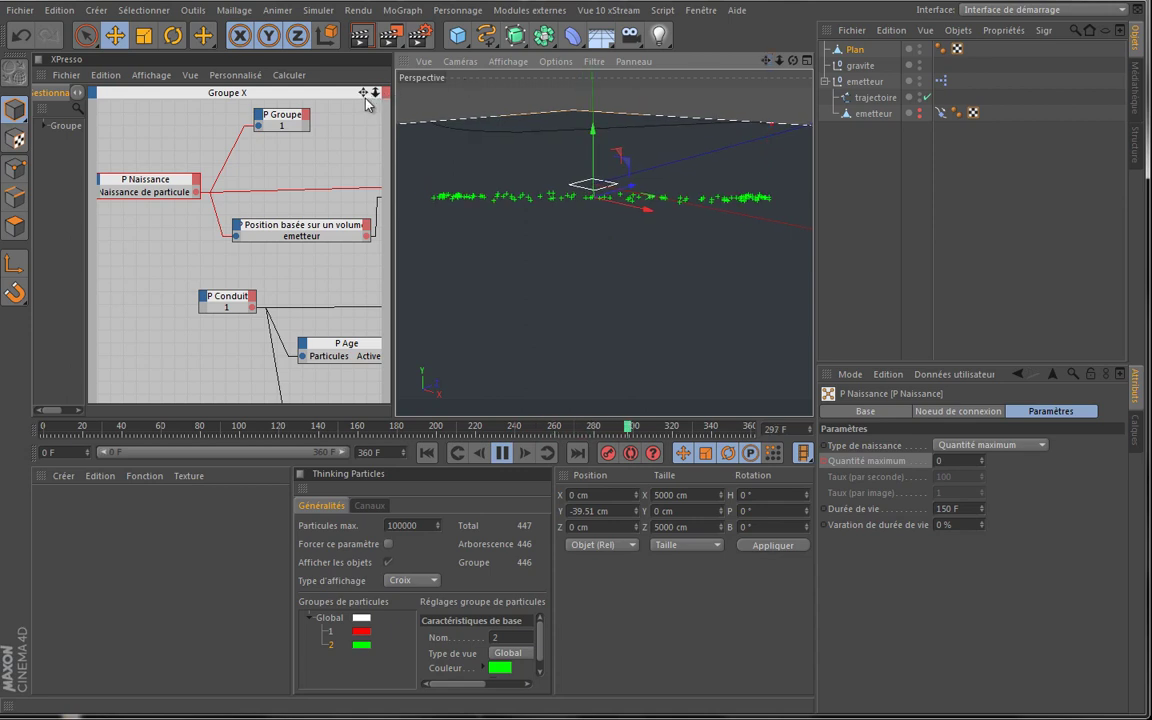
Duplicate the impact P Naissance, P Groupe and P Définir les données nodes below the originals and connect the Evénement output to the copied P Naissance
{"action": "left_click_drag", "start_coordinate": [366, 99], "coordinate": [391, 337]}
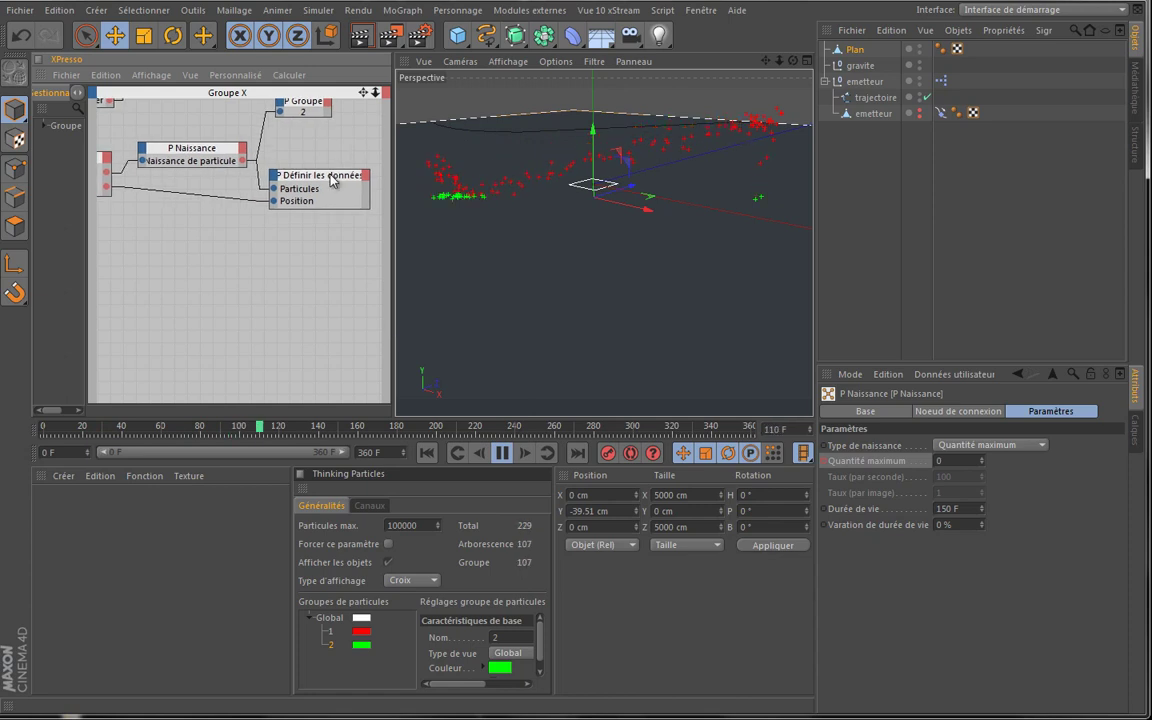
{"action": "scroll", "coordinate": [352, 300], "scroll_direction": "up", "scroll_amount": 1}
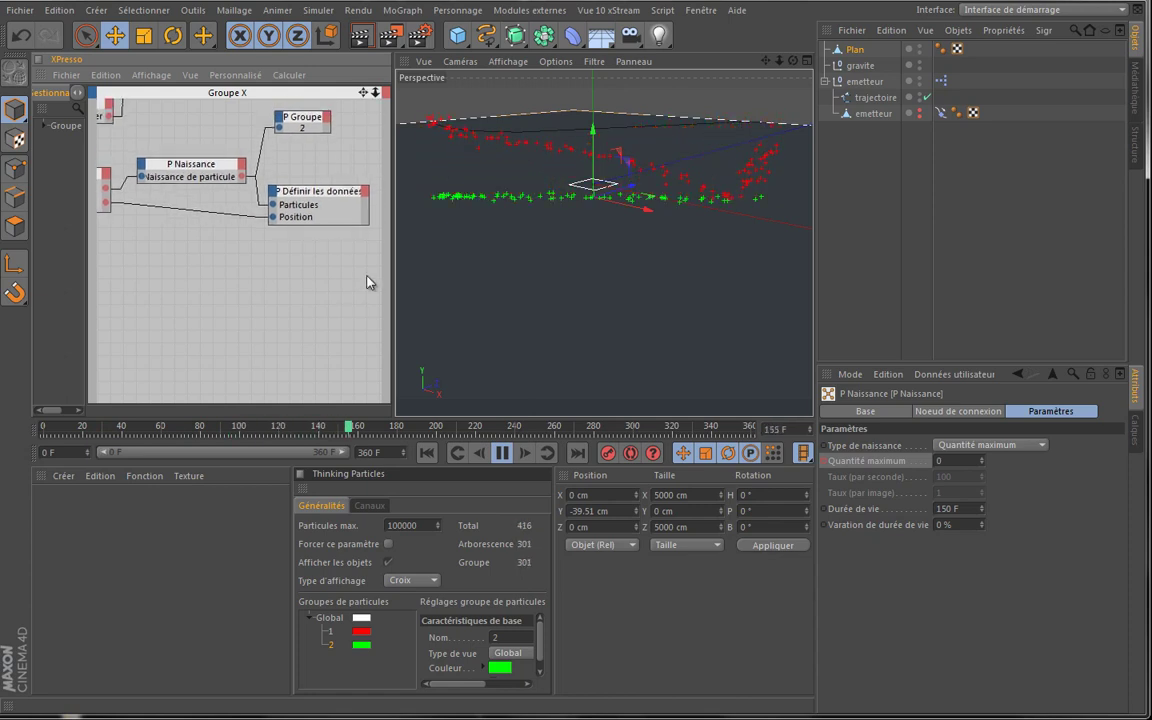
{"action": "left_click_drag", "start_coordinate": [355, 275], "coordinate": [160, 96]}
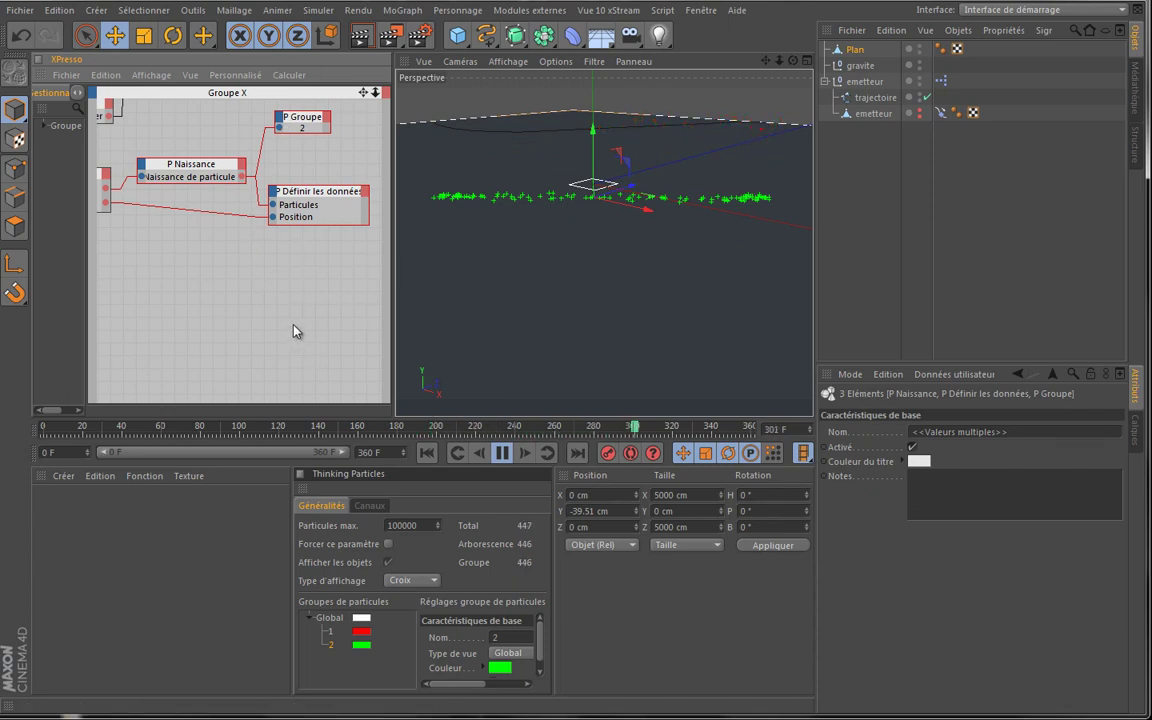
{"action": "left_click_drag", "start_coordinate": [210, 170], "coordinate": [213, 328]}
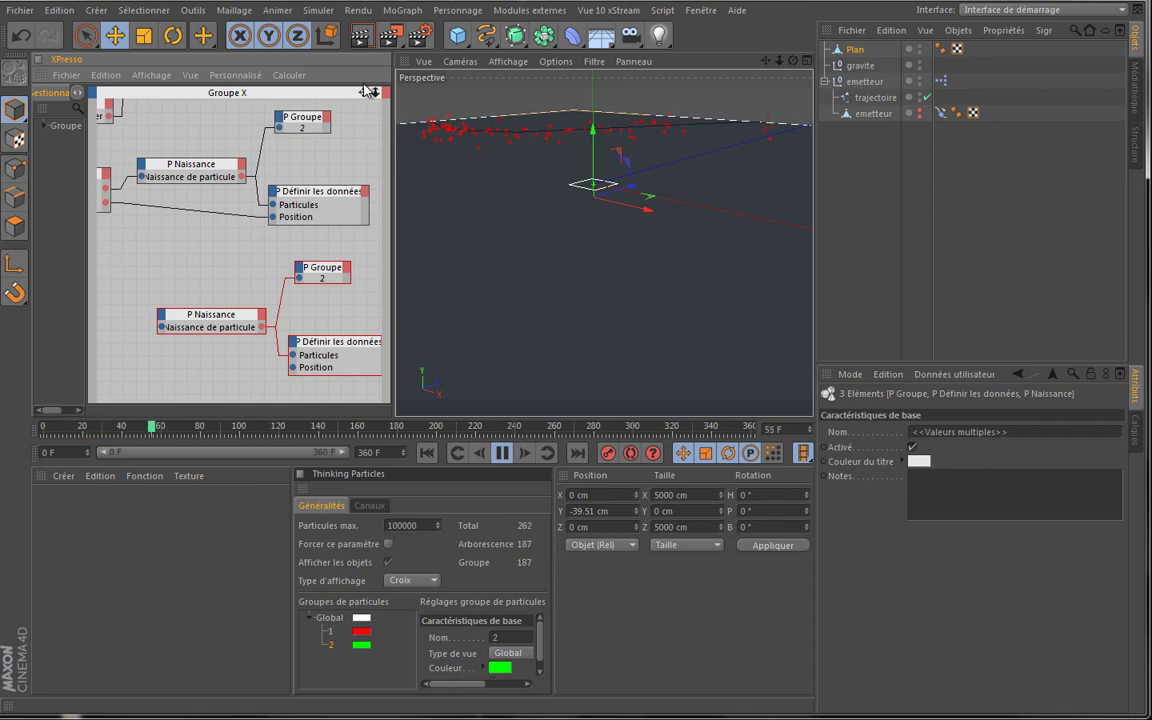
{"action": "scroll", "coordinate": [120, 178], "scroll_direction": "down", "scroll_amount": 2}
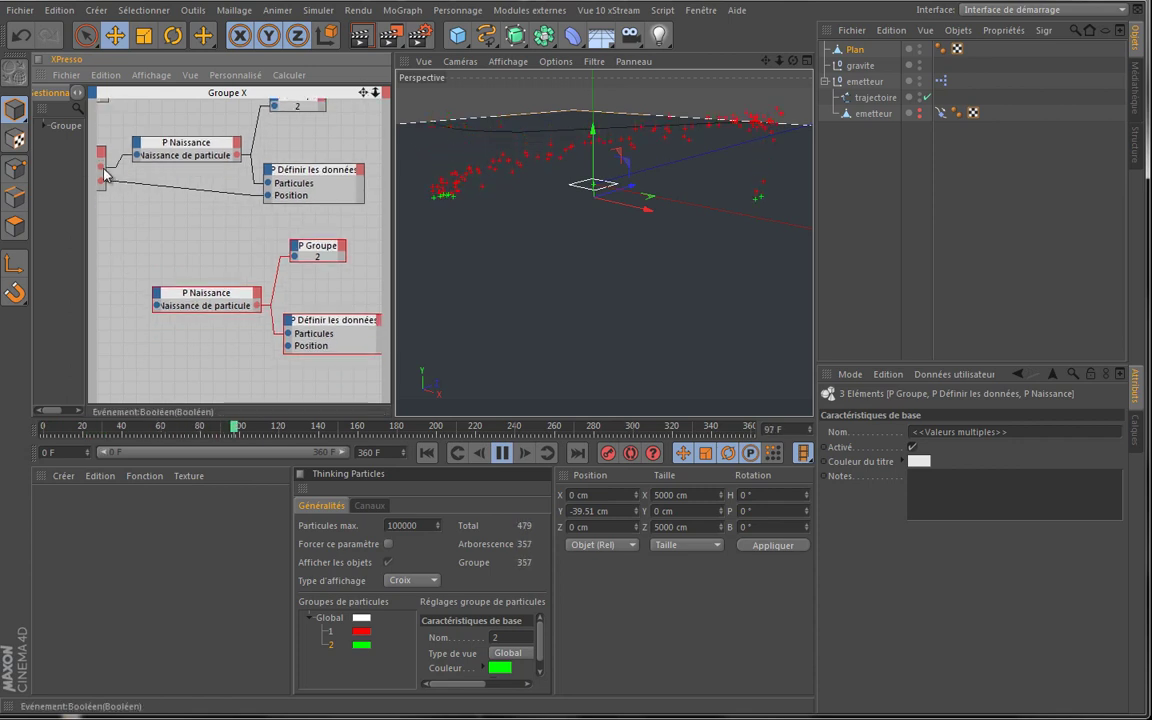
{"action": "left_click_drag", "start_coordinate": [106, 182], "coordinate": [199, 297]}
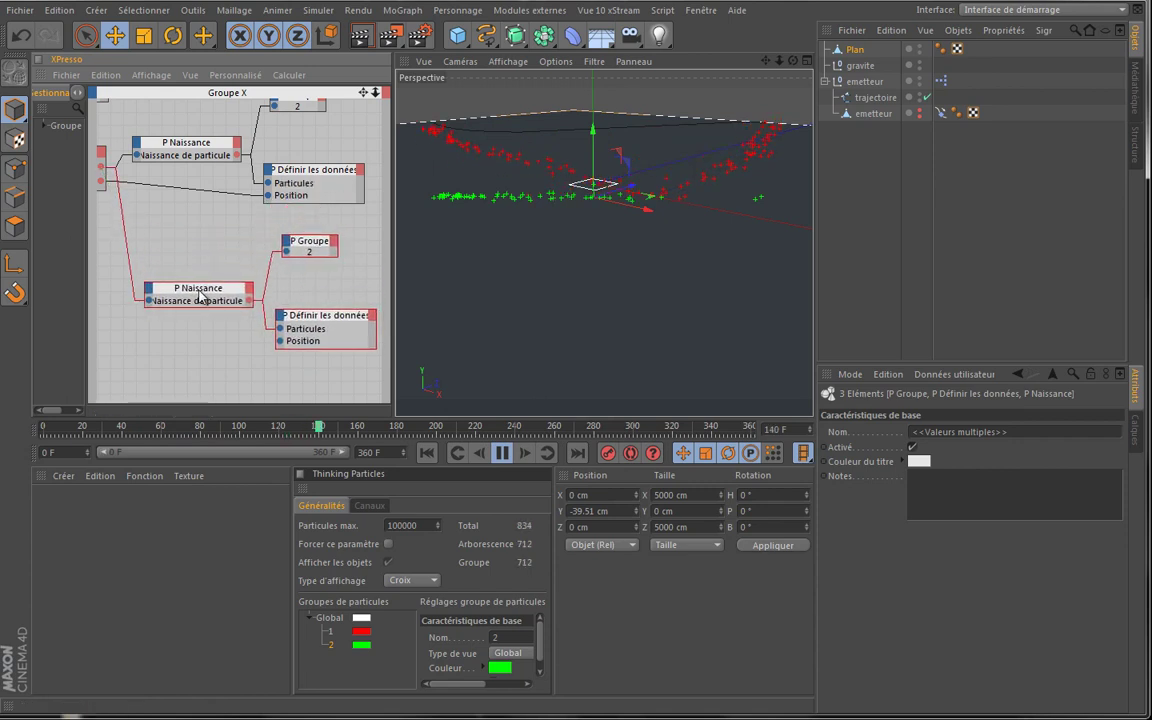
Place the copied P Définir les données above its P Groupe, swap its ports and connect Position de l'événement to its Position input
{"action": "left_click", "coordinate": [293, 229]}
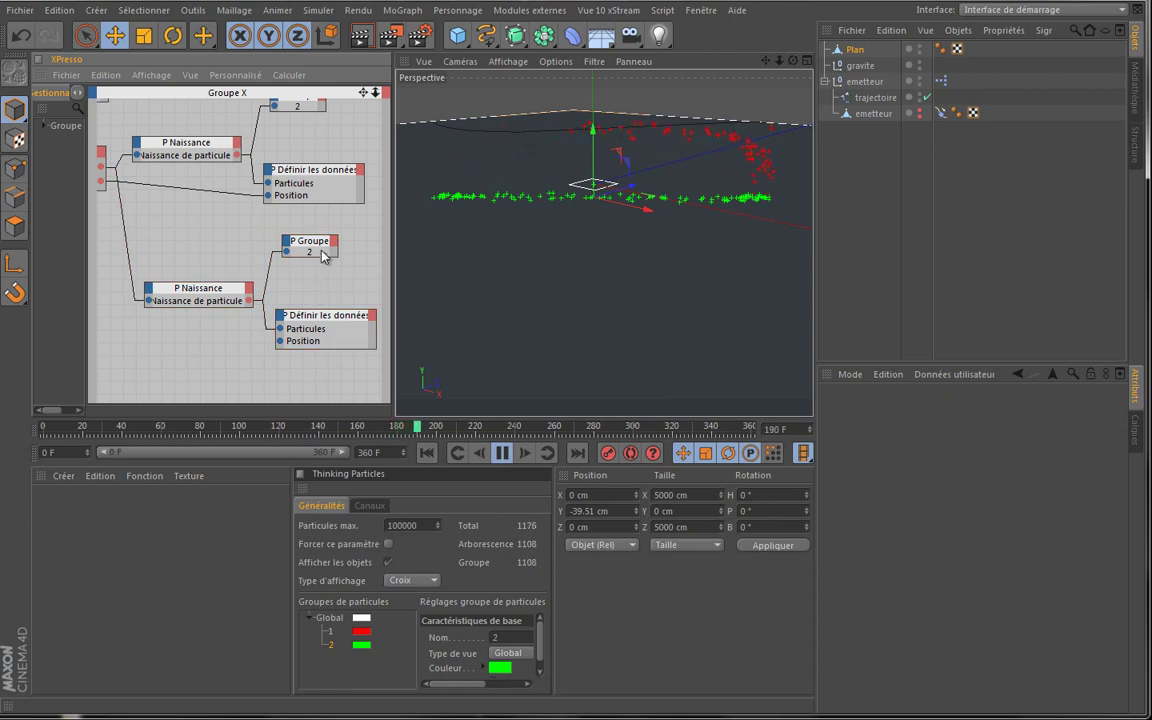
{"action": "left_click_drag", "start_coordinate": [322, 256], "coordinate": [263, 389]}
{"action": "left_click_drag", "start_coordinate": [331, 317], "coordinate": [325, 244]}
{"action": "left_click_drag", "start_coordinate": [266, 375], "coordinate": [335, 322]}
{"action": "left_click_drag", "start_coordinate": [295, 266], "coordinate": [318, 254]}
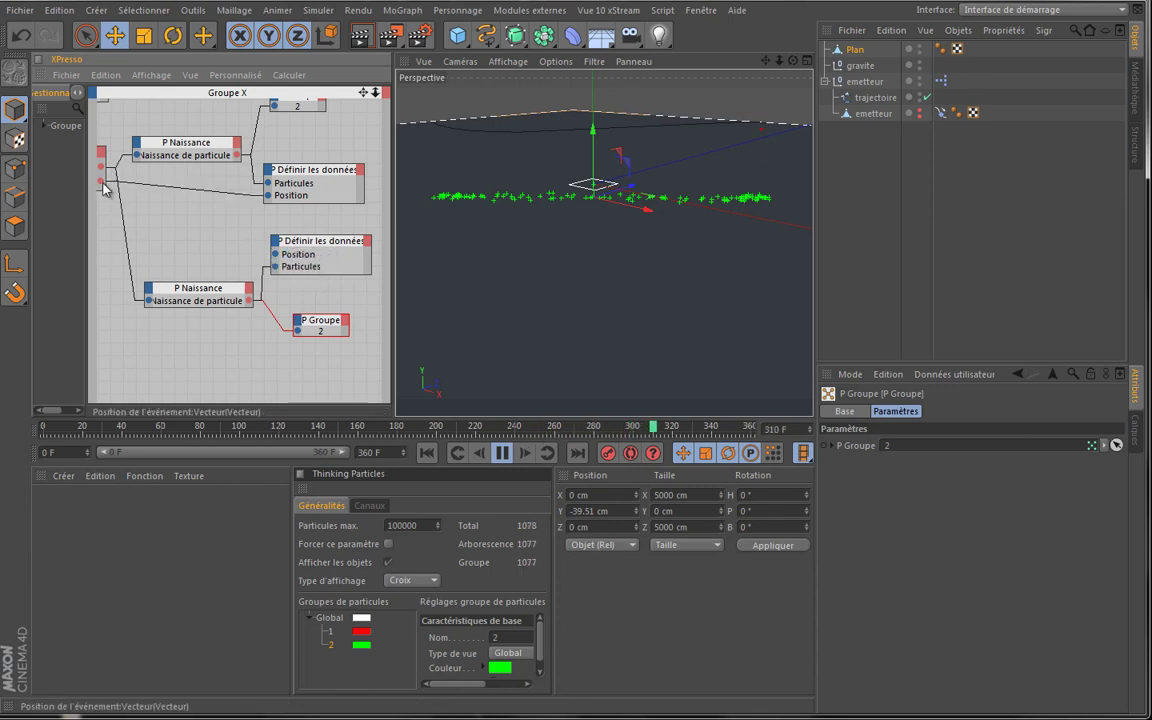
{"action": "left_click_drag", "start_coordinate": [102, 184], "coordinate": [275, 254]}
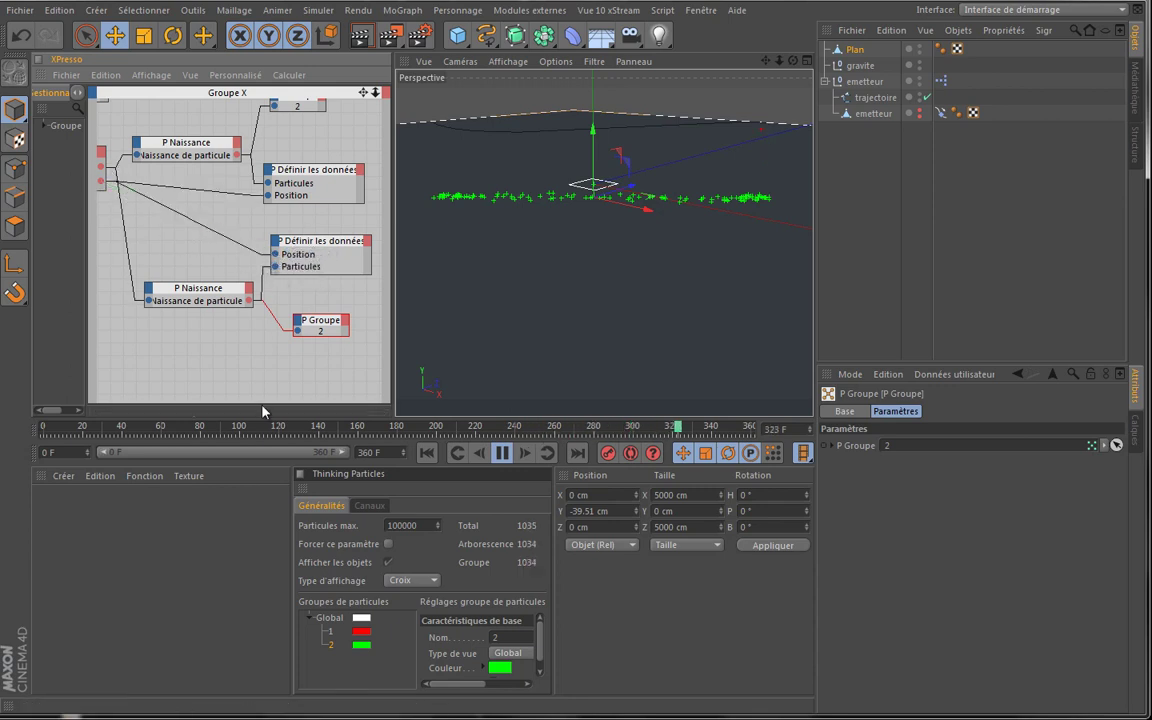
Add a particle group named 3 under Global and set its colour to cyan
{"action": "left_click", "coordinate": [329, 617]}
{"action": "right_click", "coordinate": [331, 618]}
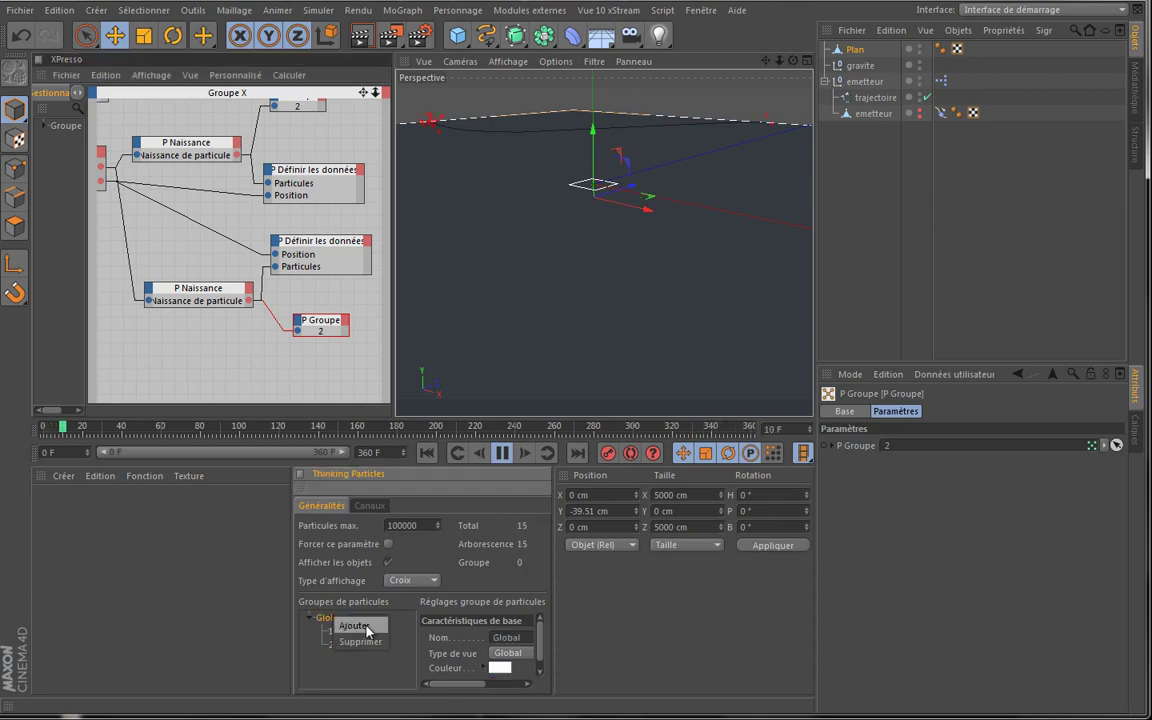
{"action": "double_click", "coordinate": [350, 659]}
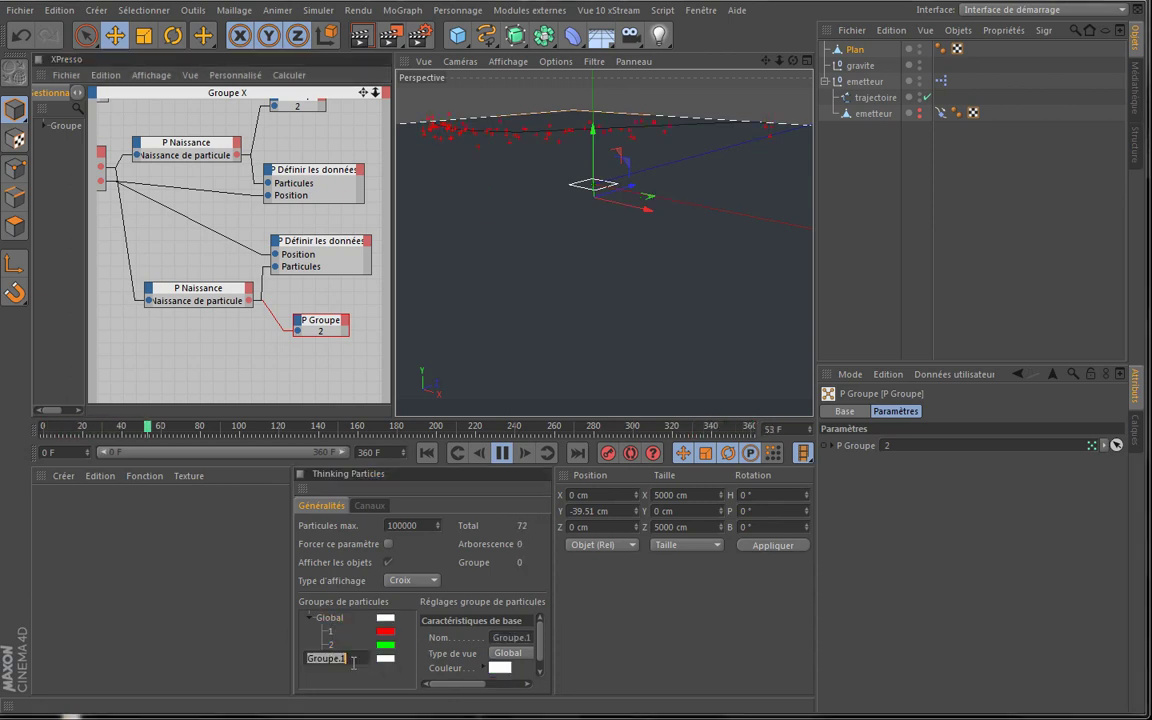
{"action": "type", "text": "3"}
{"action": "key", "text": "Return"}
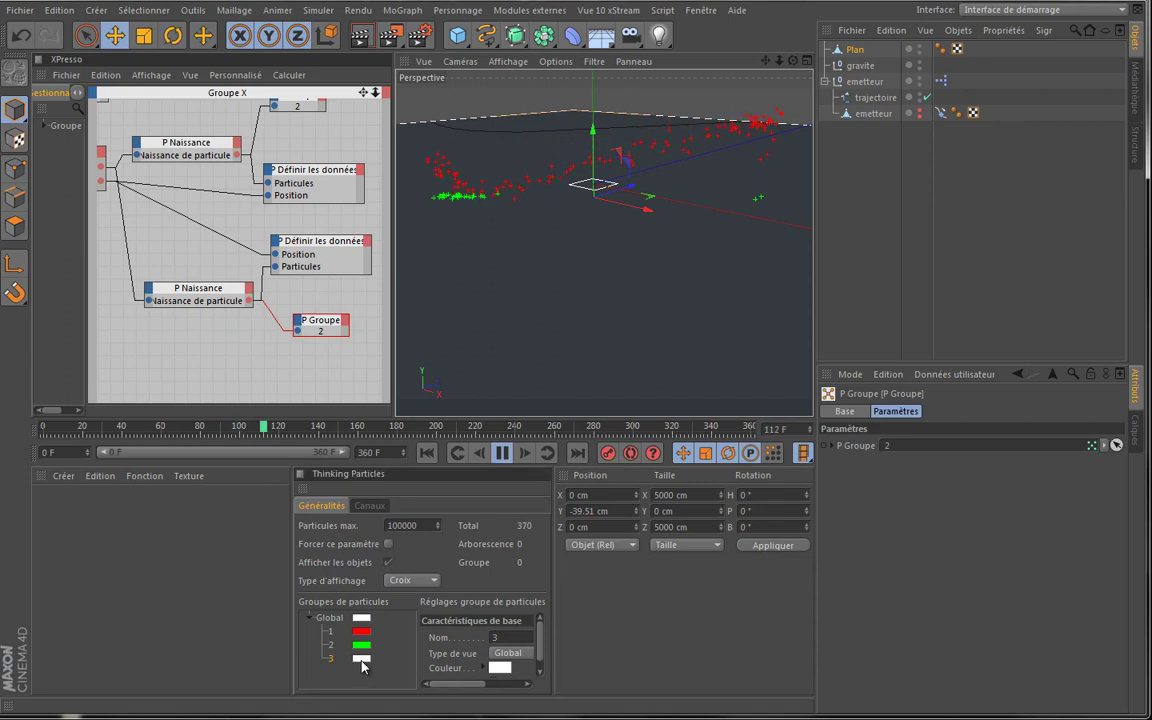
{"action": "left_click", "coordinate": [361, 658]}
{"action": "left_click", "coordinate": [102, 67]}
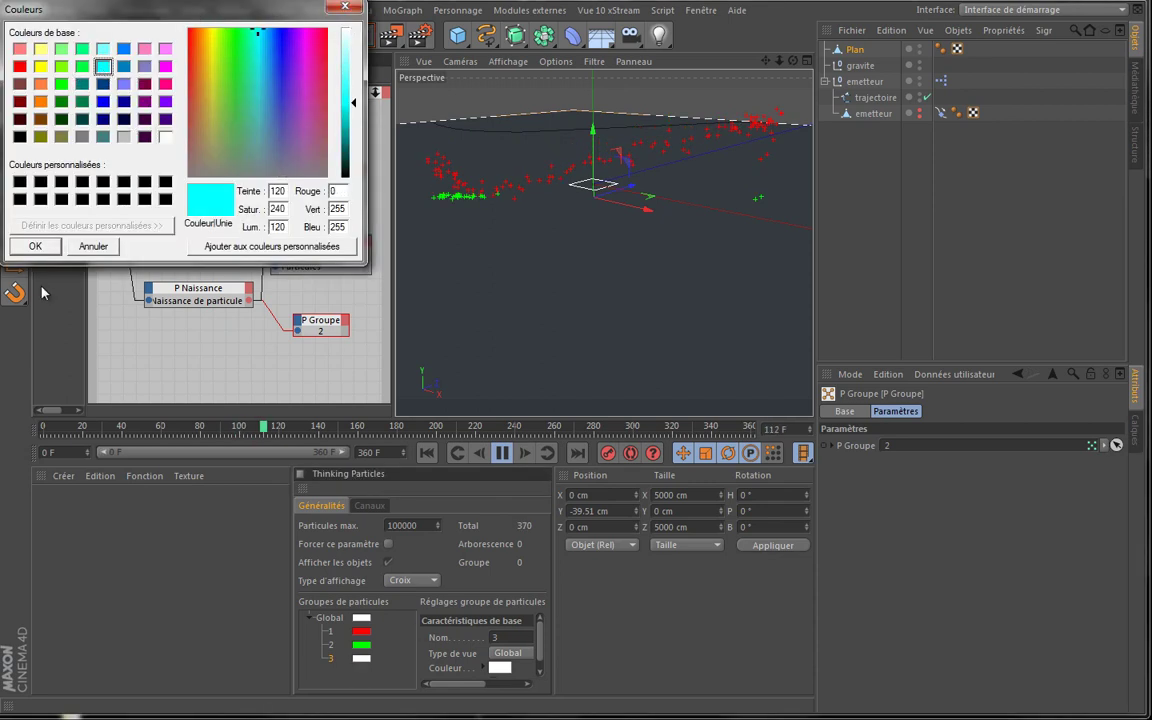
{"action": "left_click", "coordinate": [35, 247]}
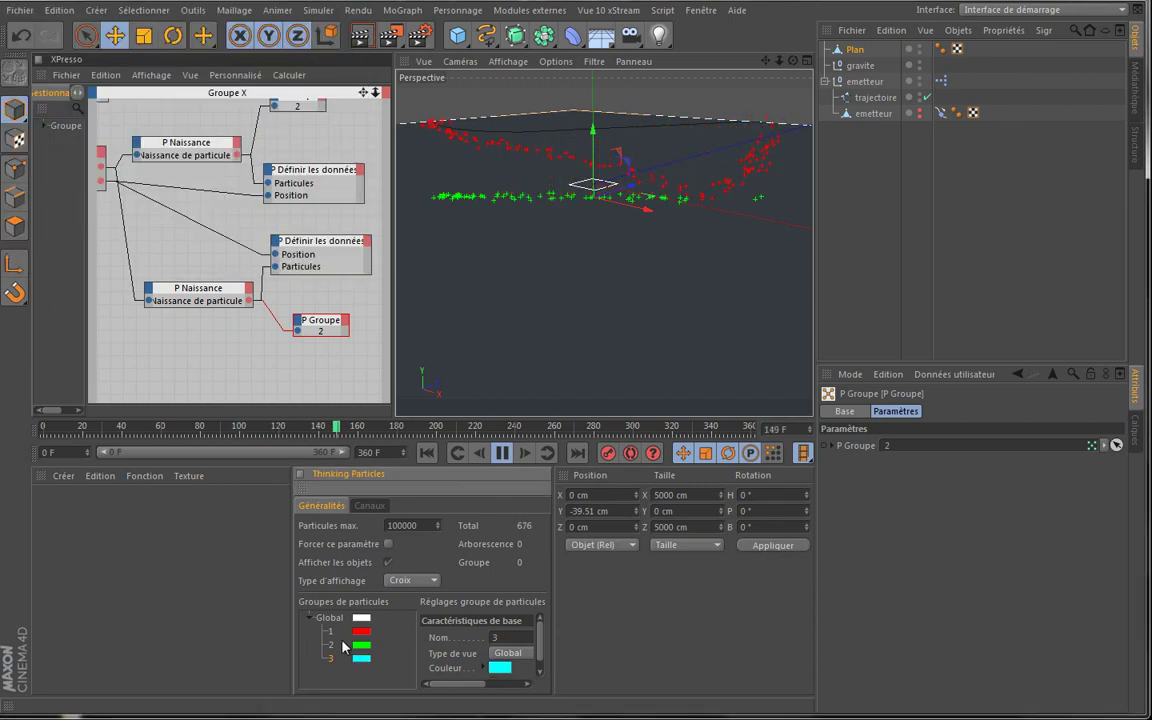
Assign particle group 3 to the copied P Groupe node and replay the animation from frame 0 to check the impacts
{"action": "left_click_drag", "start_coordinate": [330, 657], "coordinate": [322, 330]}
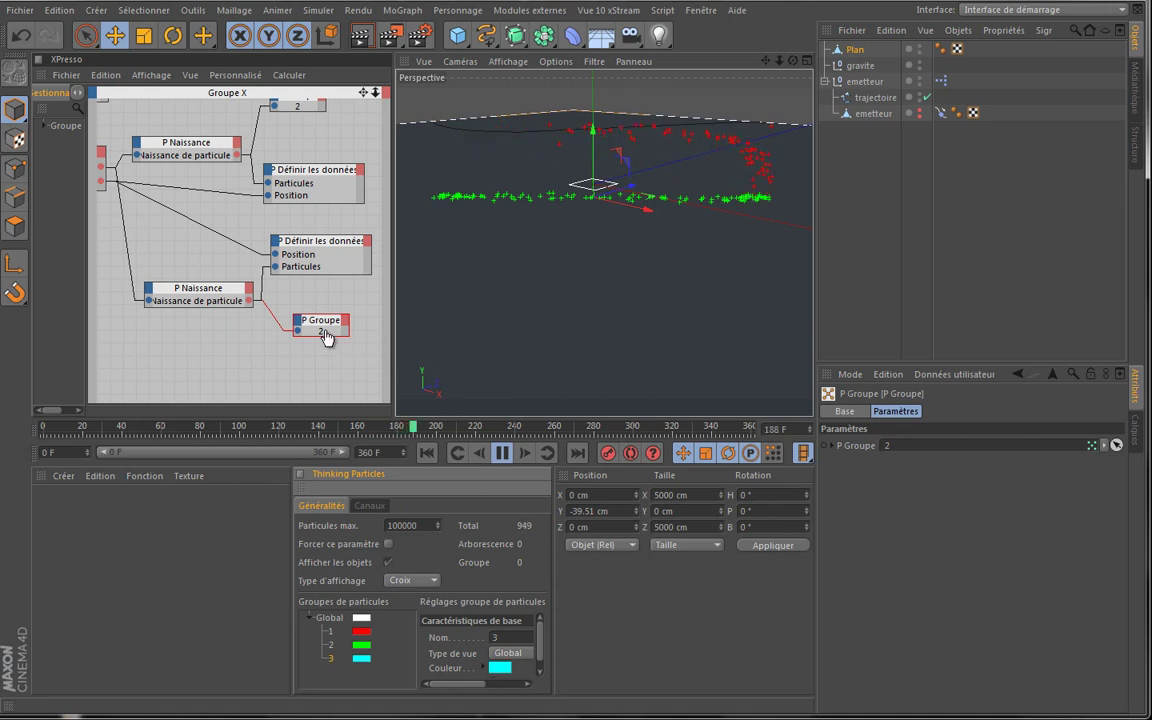
{"action": "left_click", "coordinate": [427, 453]}
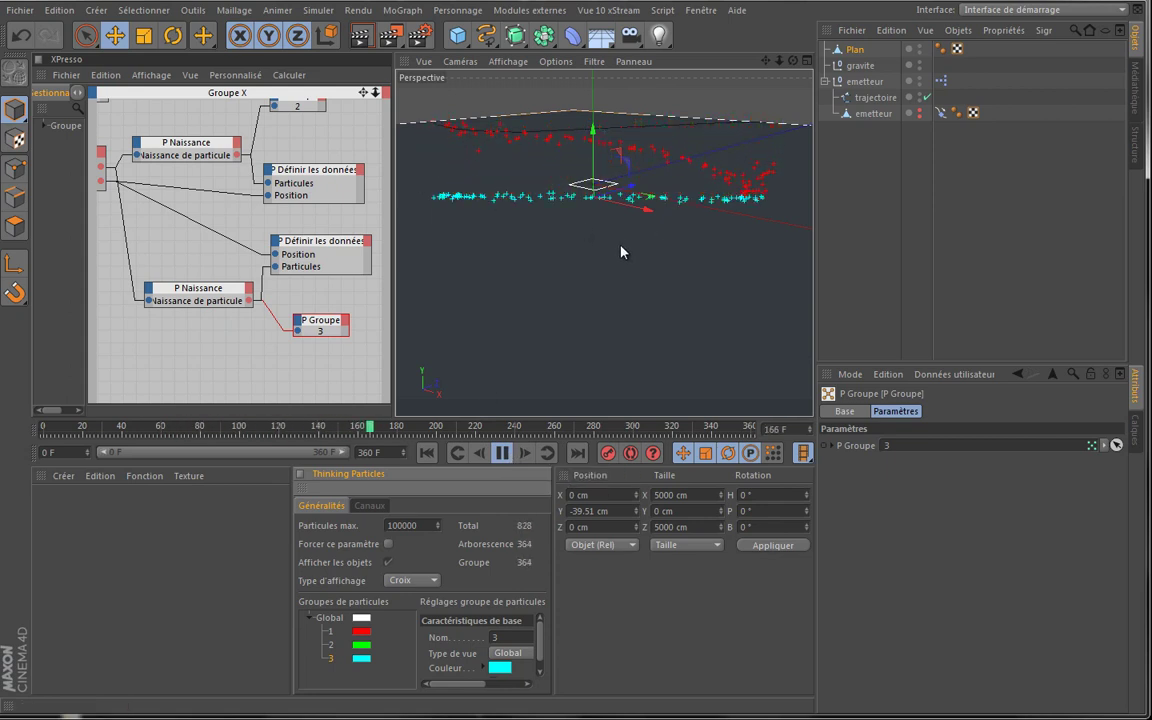
{"action": "key", "text": "F8"}
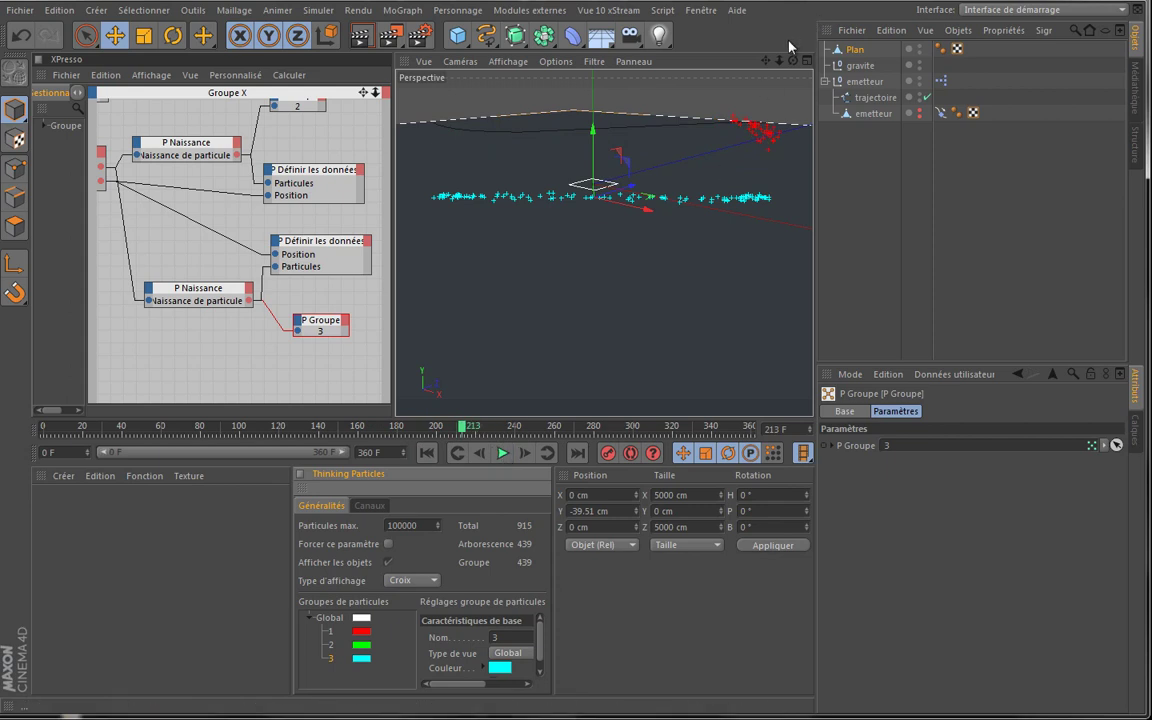
{"action": "left_click_drag", "start_coordinate": [782, 64], "coordinate": [545, 337]}
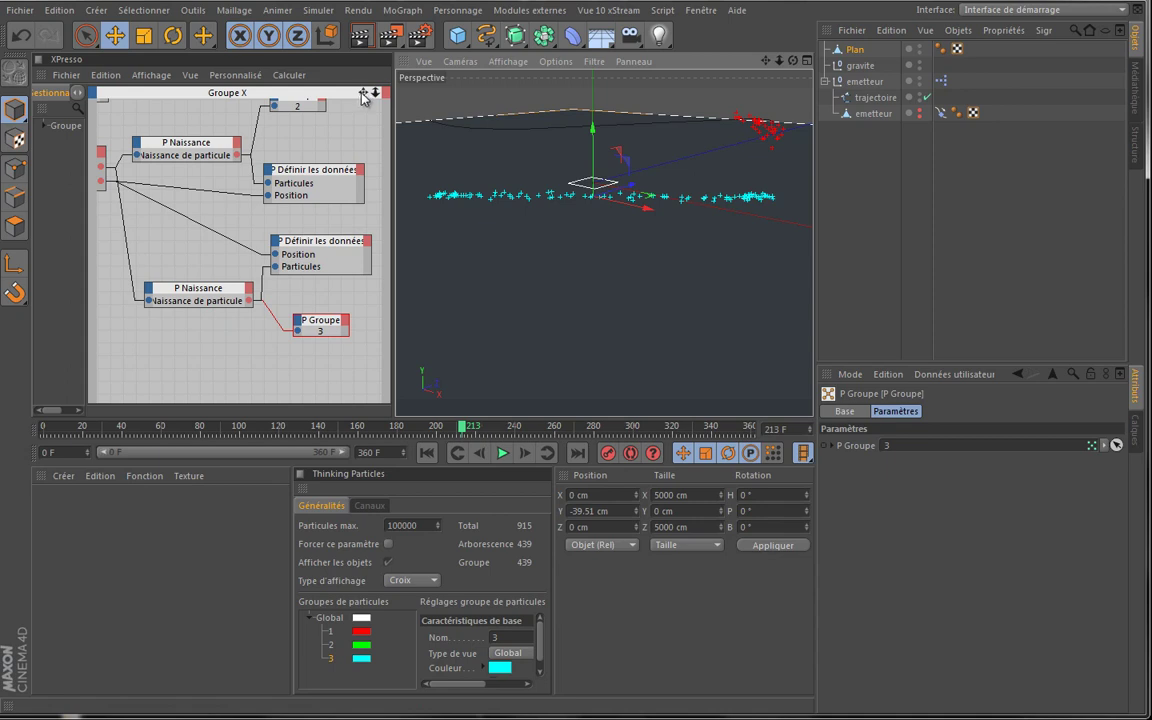
Add a Thinking Particles P Conduit node in the empty area below the copied P Naissance node
{"action": "left_click_drag", "start_coordinate": [363, 93], "coordinate": [391, 337]}
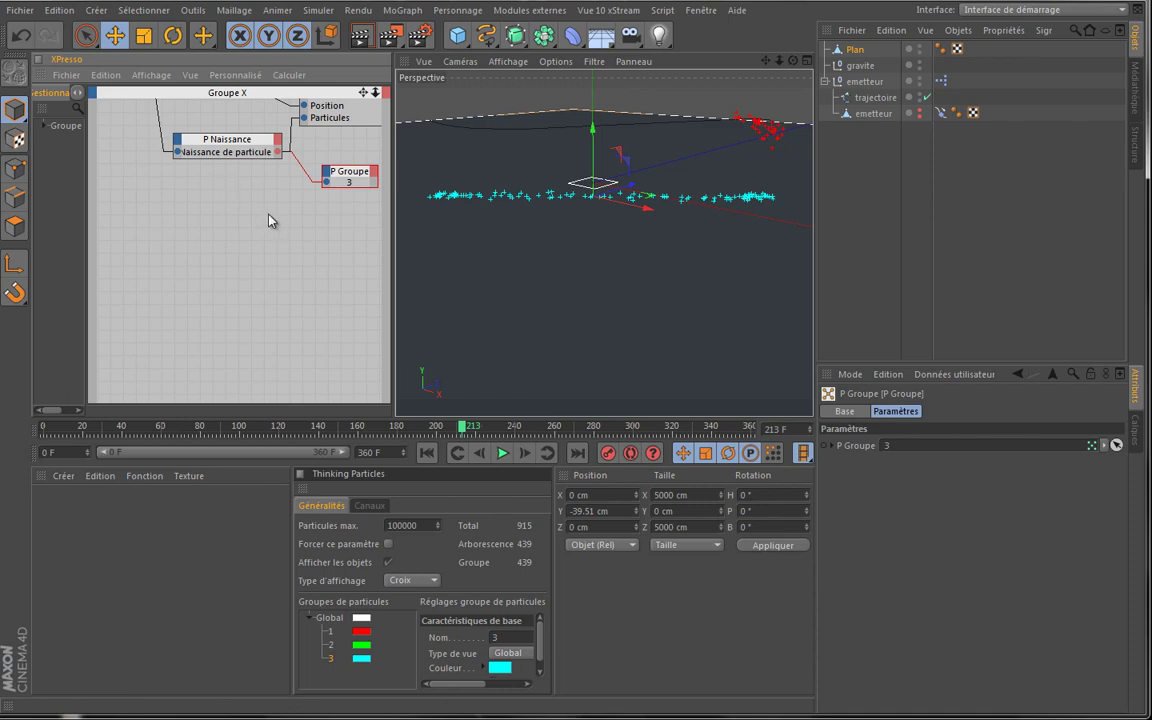
{"action": "right_click", "coordinate": [136, 231]}
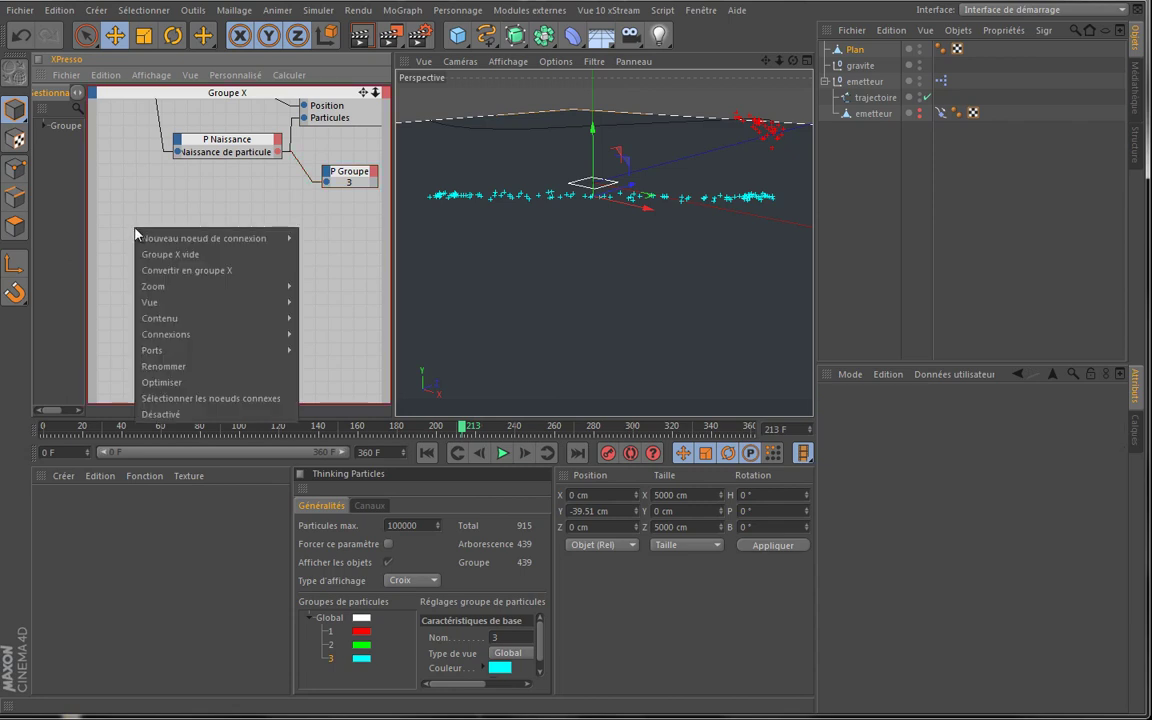
{"action": "mouse_move", "coordinate": [219, 238]}
{"action": "mouse_move", "coordinate": [340, 302]}
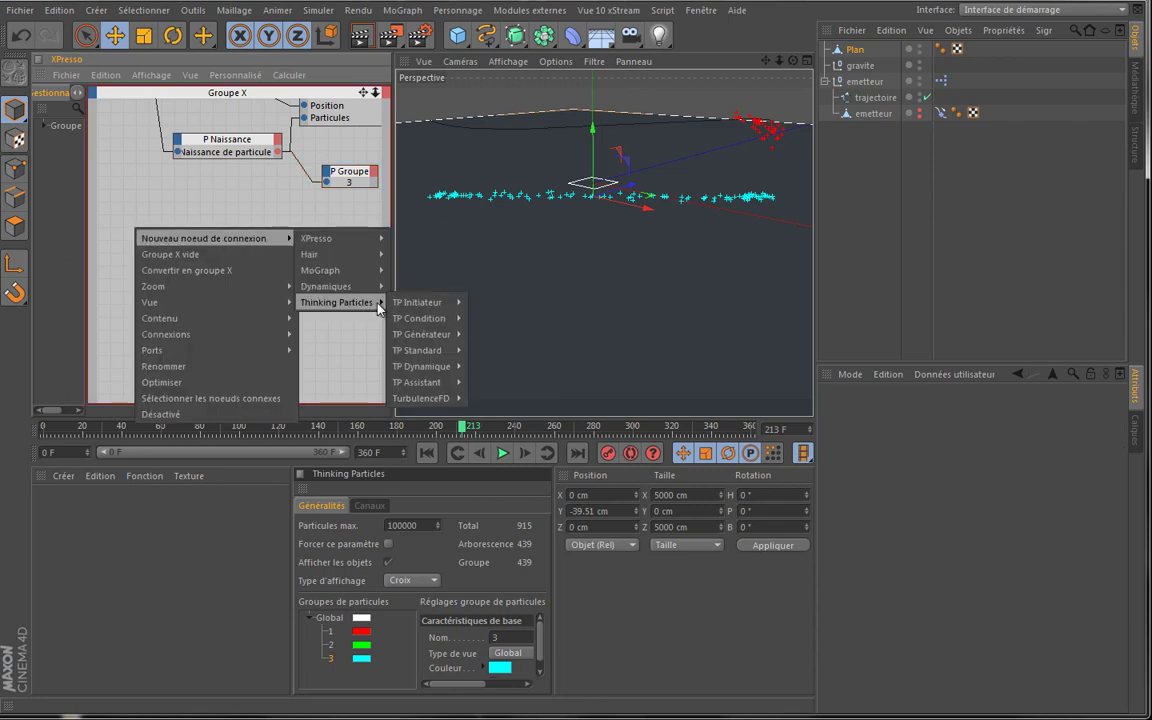
{"action": "mouse_move", "coordinate": [443, 384]}
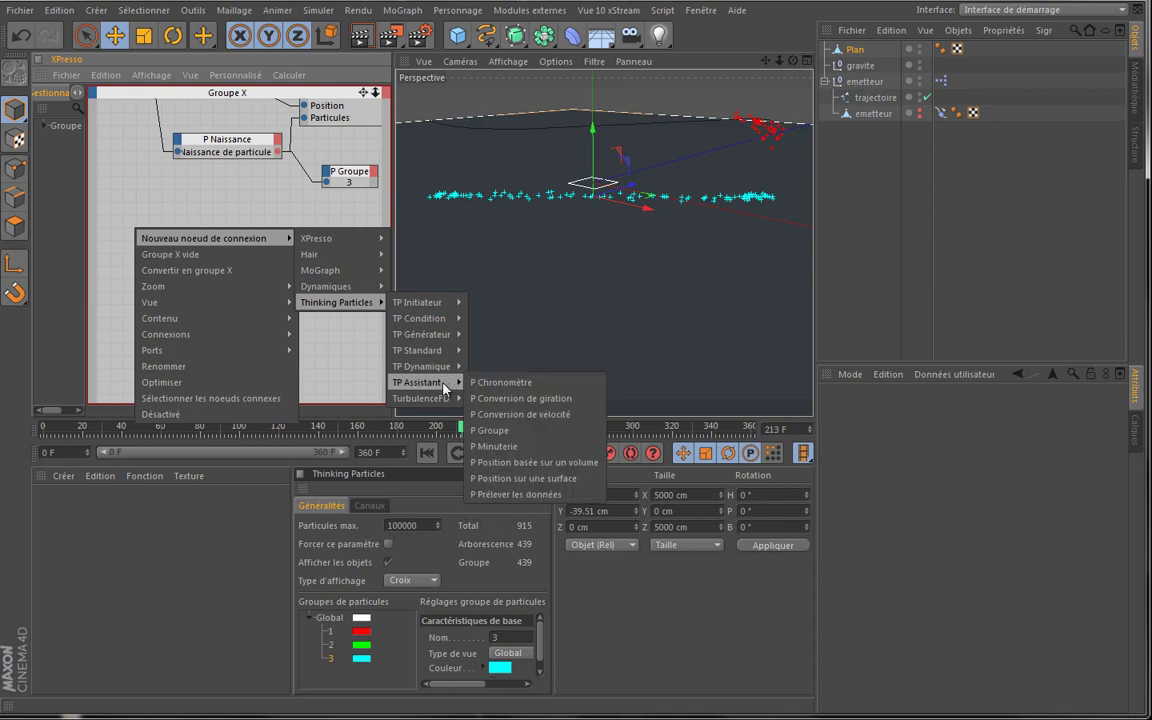
{"action": "mouse_move", "coordinate": [455, 338]}
{"action": "mouse_move", "coordinate": [455, 302]}
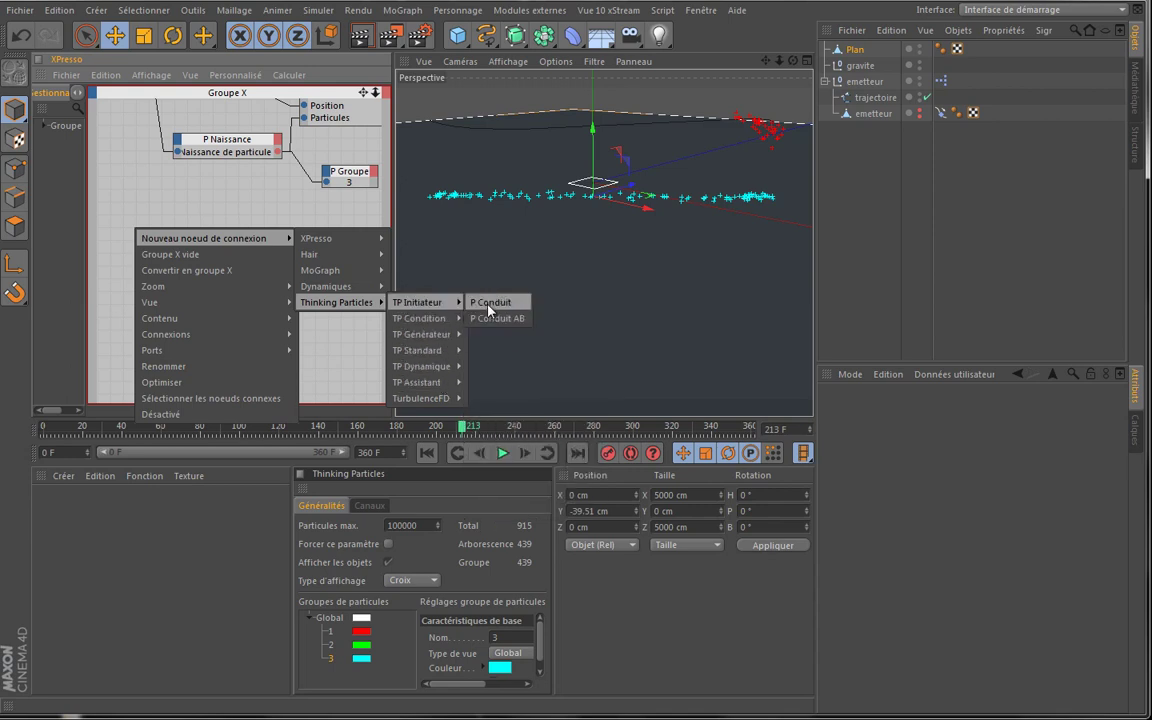
{"action": "left_click", "coordinate": [495, 302]}
{"action": "left_click_drag", "start_coordinate": [143, 229], "coordinate": [153, 250]}
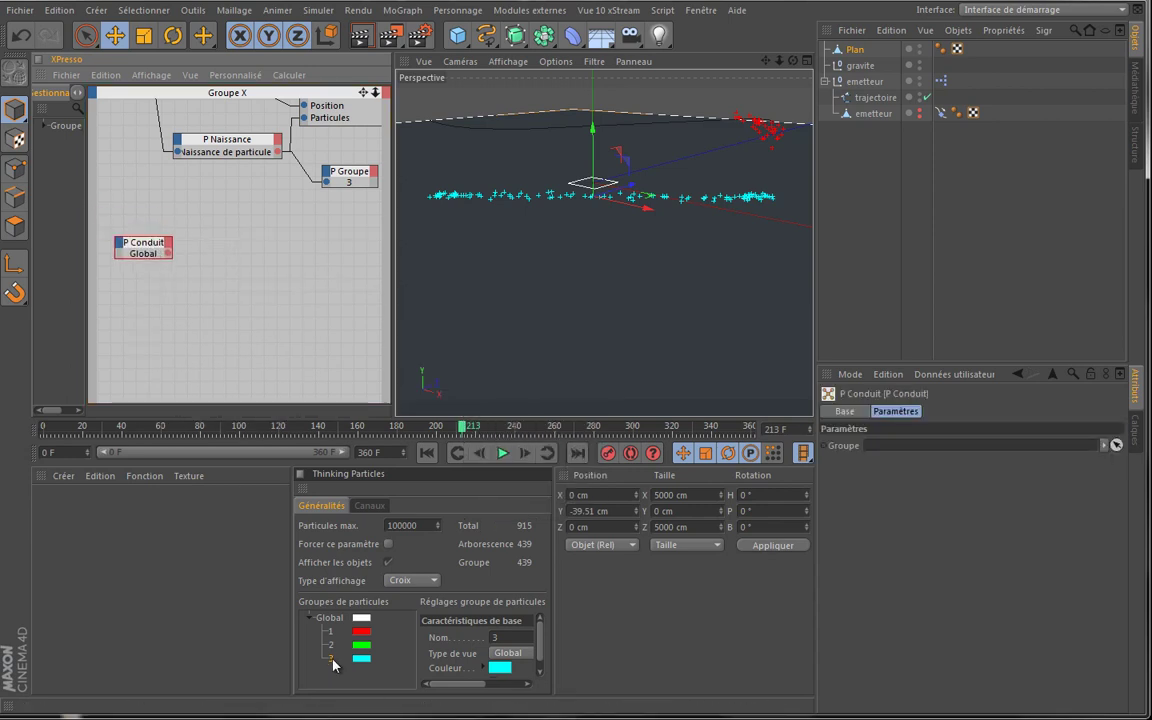
Assign particle group 3 to the new P Conduit node and enlarge the node
{"action": "left_click_drag", "start_coordinate": [335, 665], "coordinate": [140, 250]}
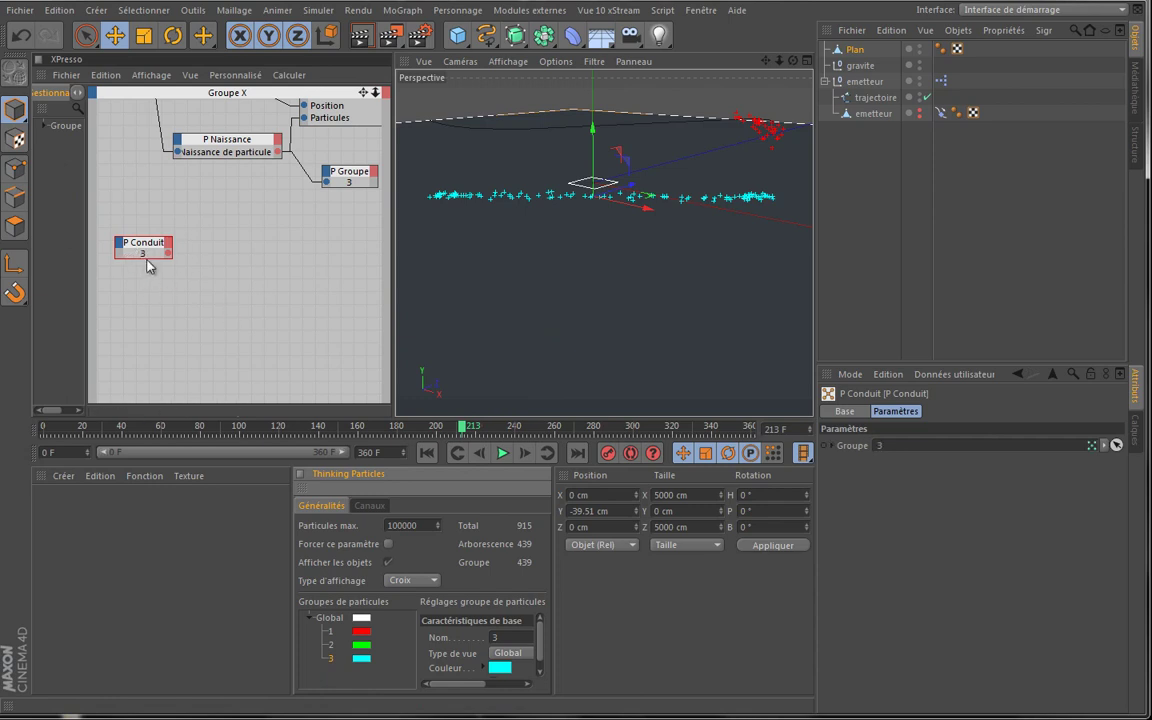
{"action": "left_click", "coordinate": [155, 271]}
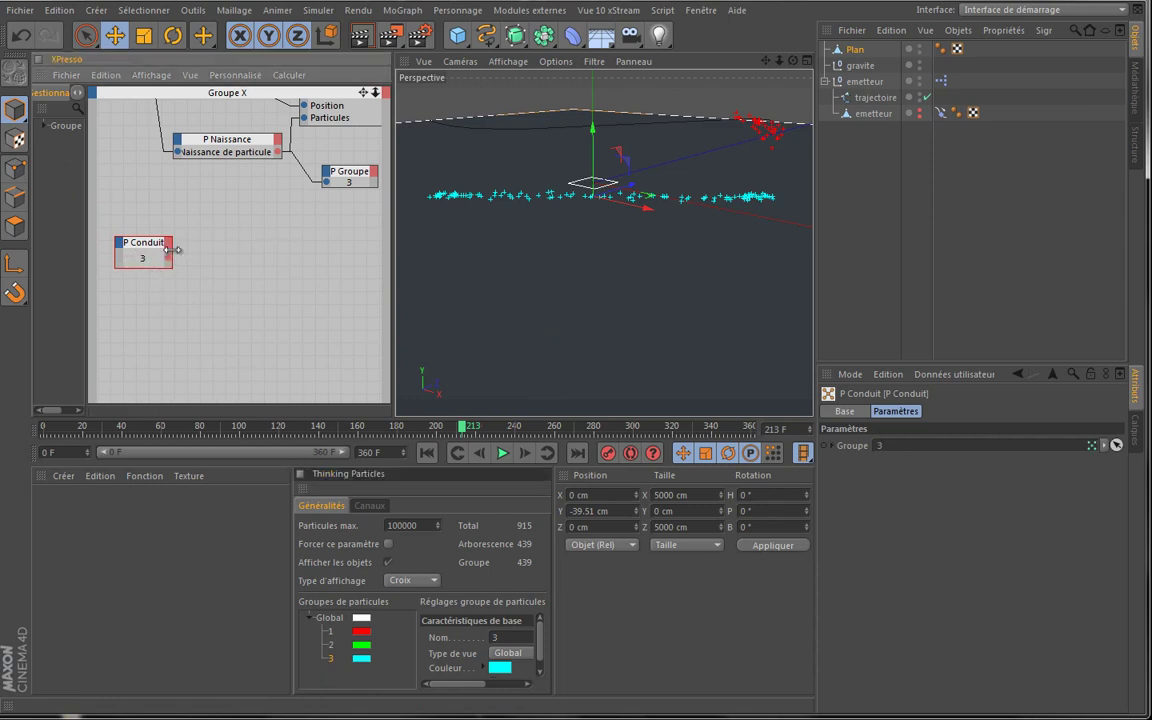
{"action": "left_click_drag", "start_coordinate": [176, 250], "coordinate": [196, 265]}
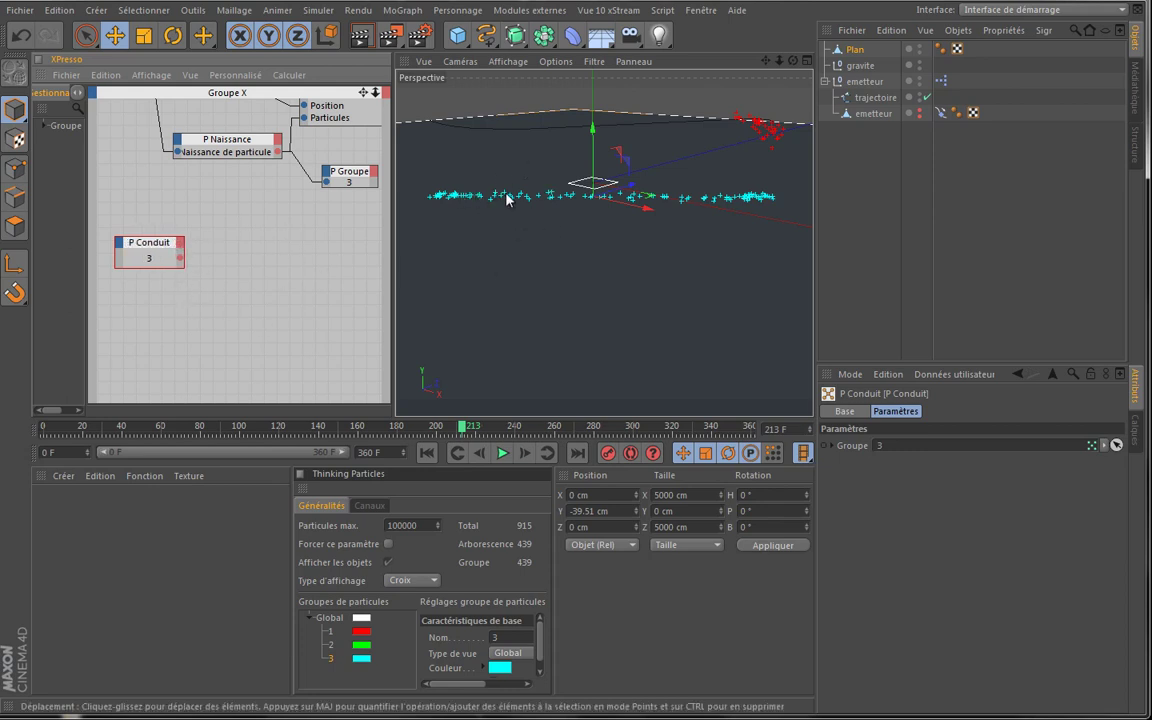
Add a Thinking Particles P Vent node from the TP Dynamique category beside the P Conduit node
{"action": "right_click", "coordinate": [220, 234]}
{"action": "mouse_move", "coordinate": [300, 238]}
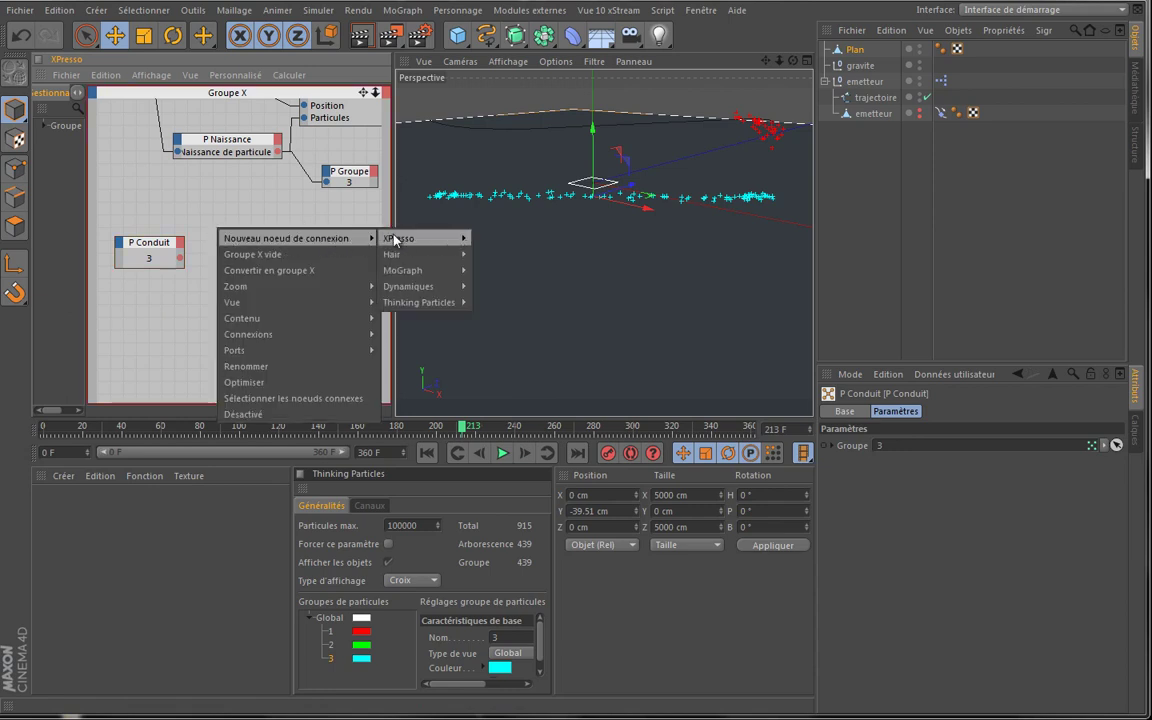
{"action": "mouse_move", "coordinate": [410, 240]}
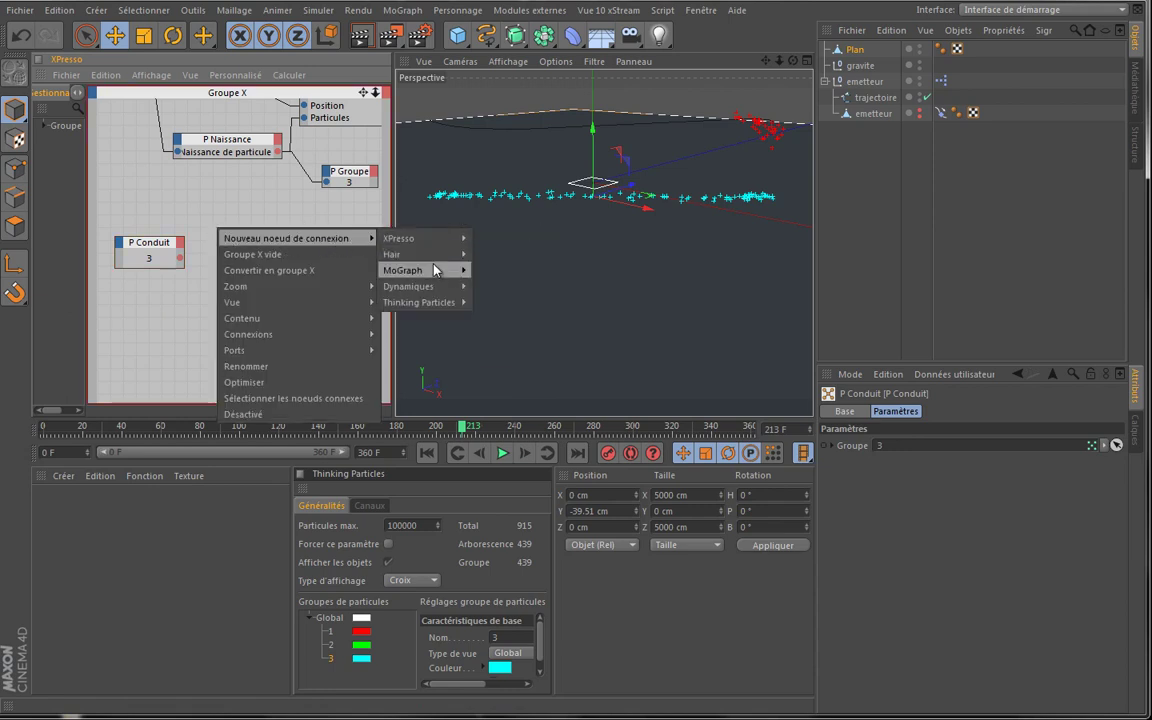
{"action": "mouse_move", "coordinate": [437, 287]}
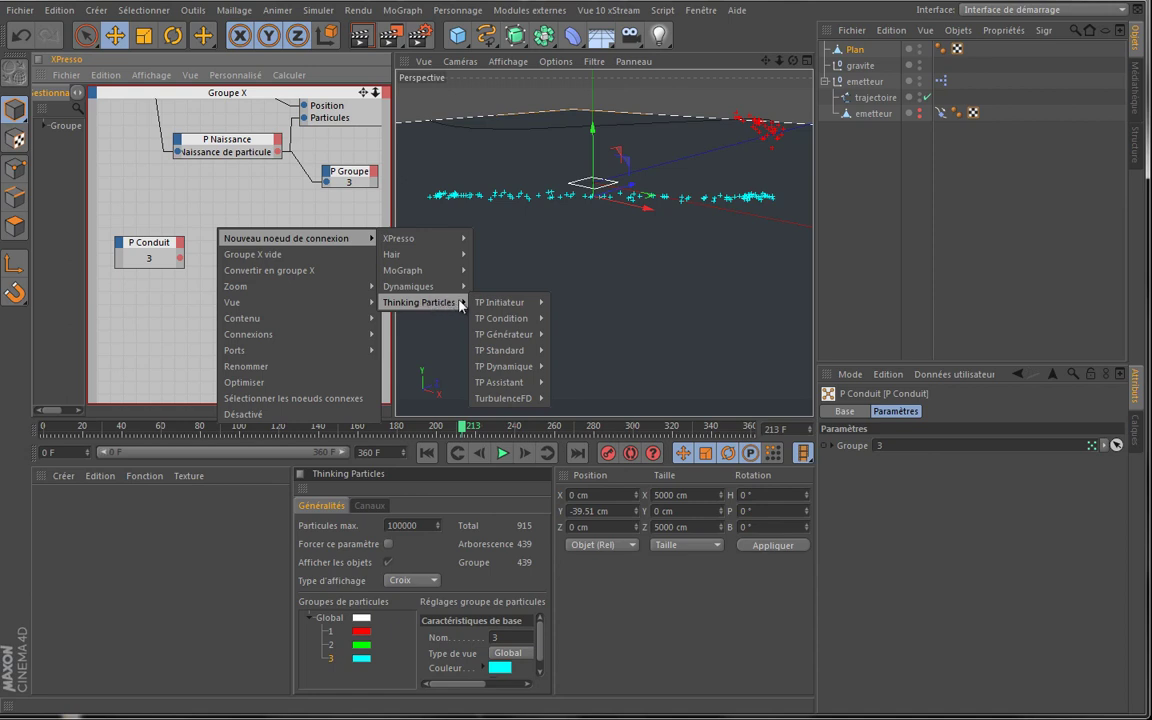
{"action": "mouse_move", "coordinate": [505, 366]}
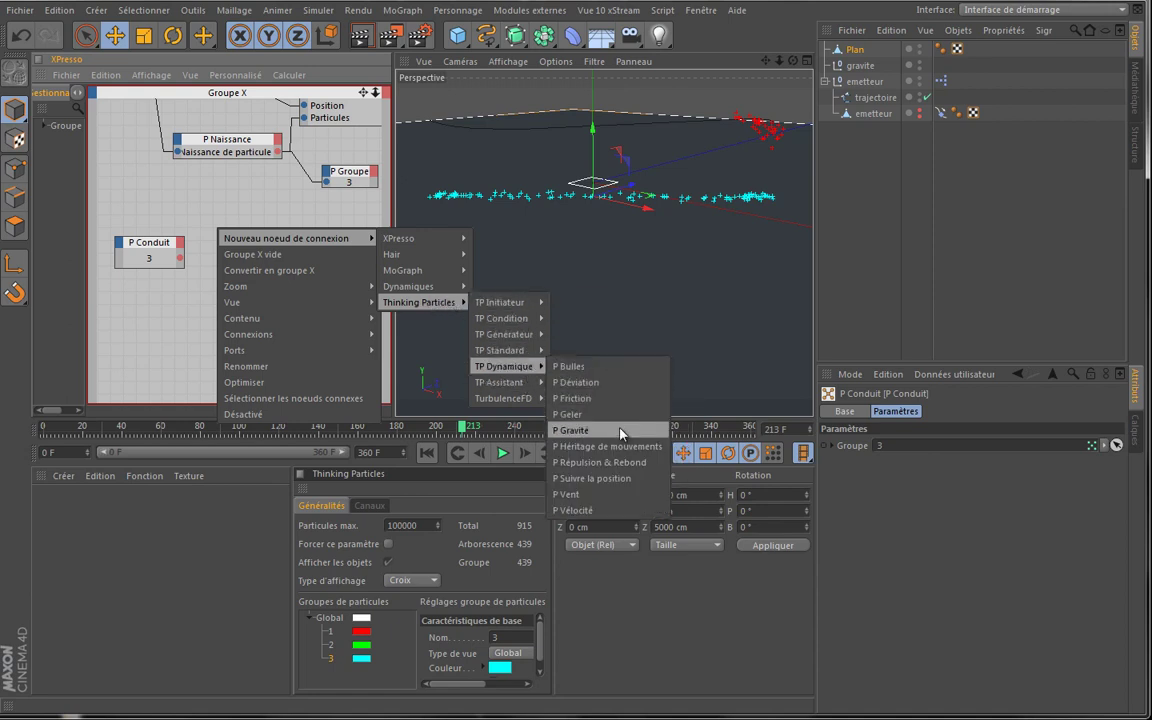
{"action": "left_click", "coordinate": [568, 494]}
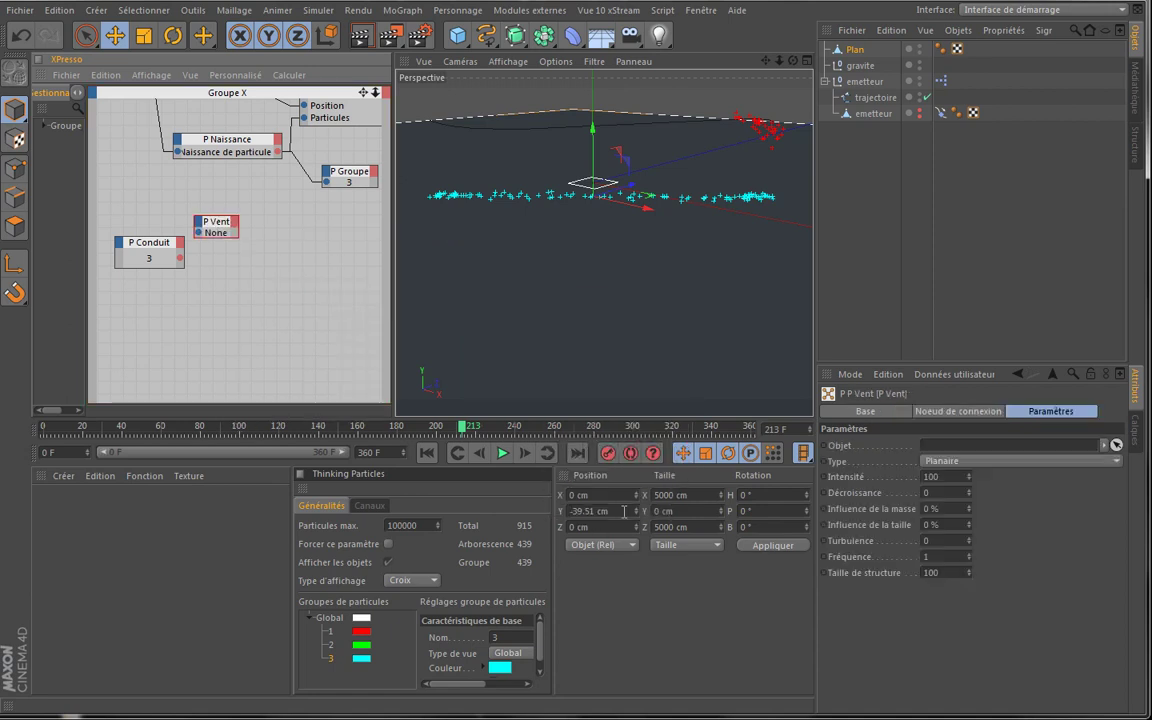
Reposition and enlarge the P Vent node and connect the P Conduit output to its particle input
{"action": "left_click_drag", "start_coordinate": [213, 221], "coordinate": [261, 261]}
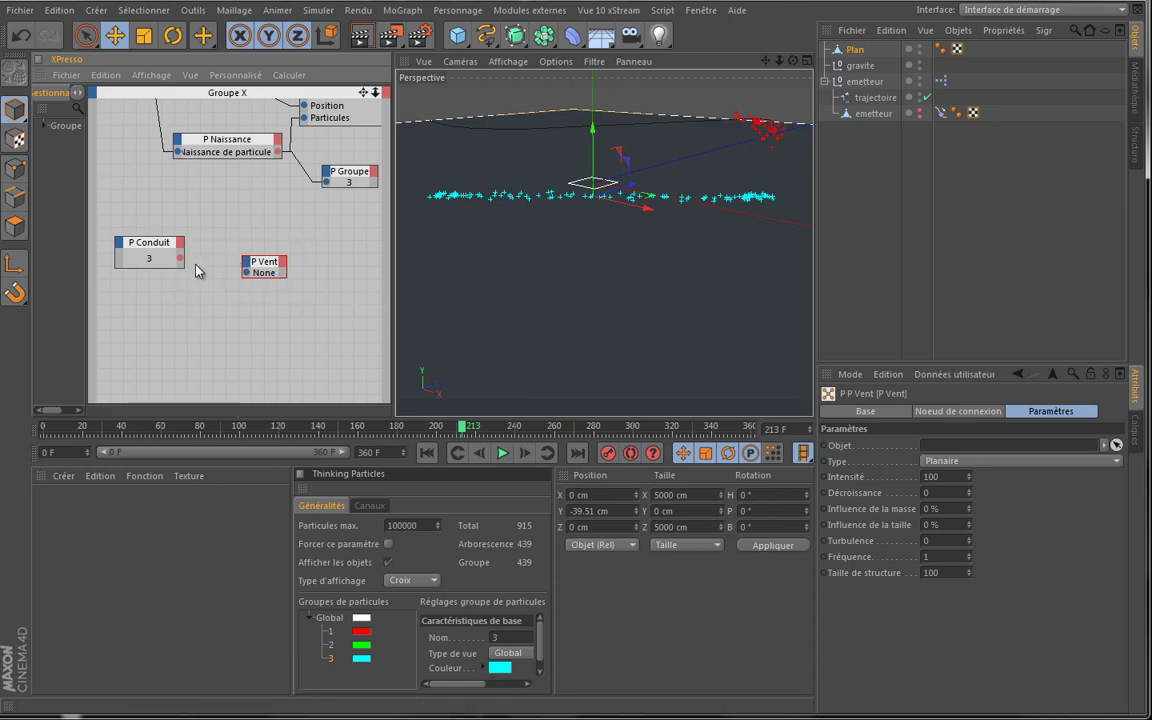
{"action": "left_click_drag", "start_coordinate": [180, 258], "coordinate": [246, 273]}
{"action": "left_click_drag", "start_coordinate": [267, 255], "coordinate": [250, 233]}
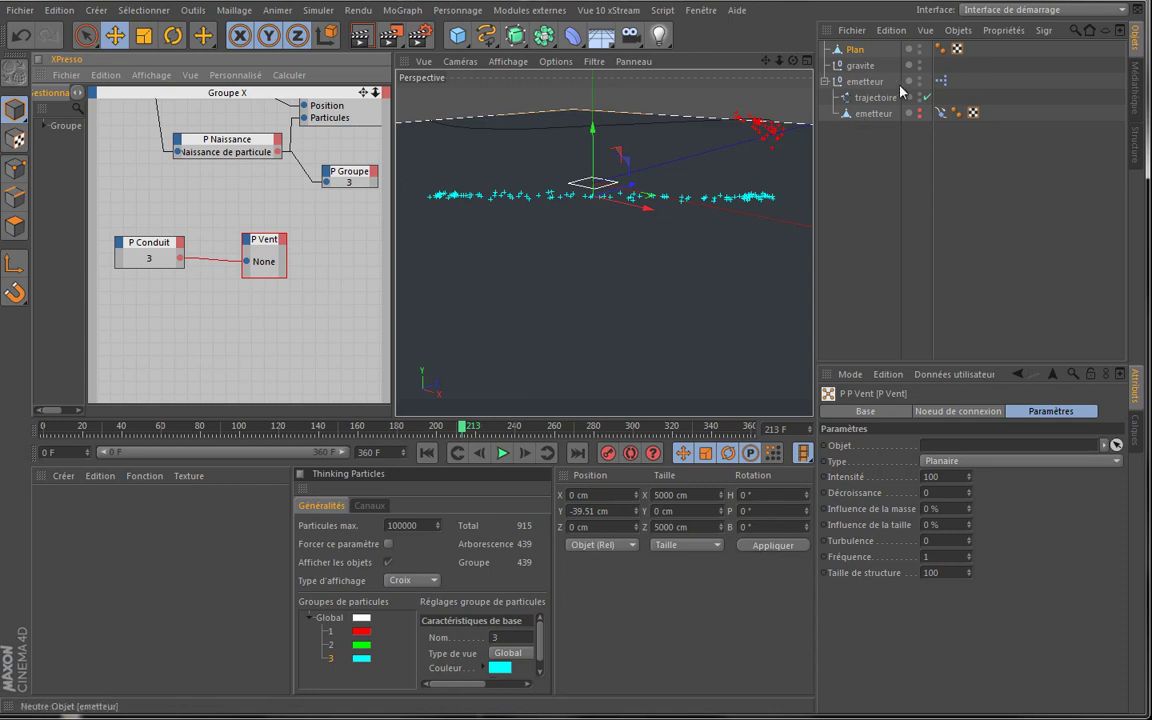
Duplicate the gravite null, rename the copy vent, and assign it as the object of the P Vent node
{"action": "left_click", "coordinate": [862, 67]}
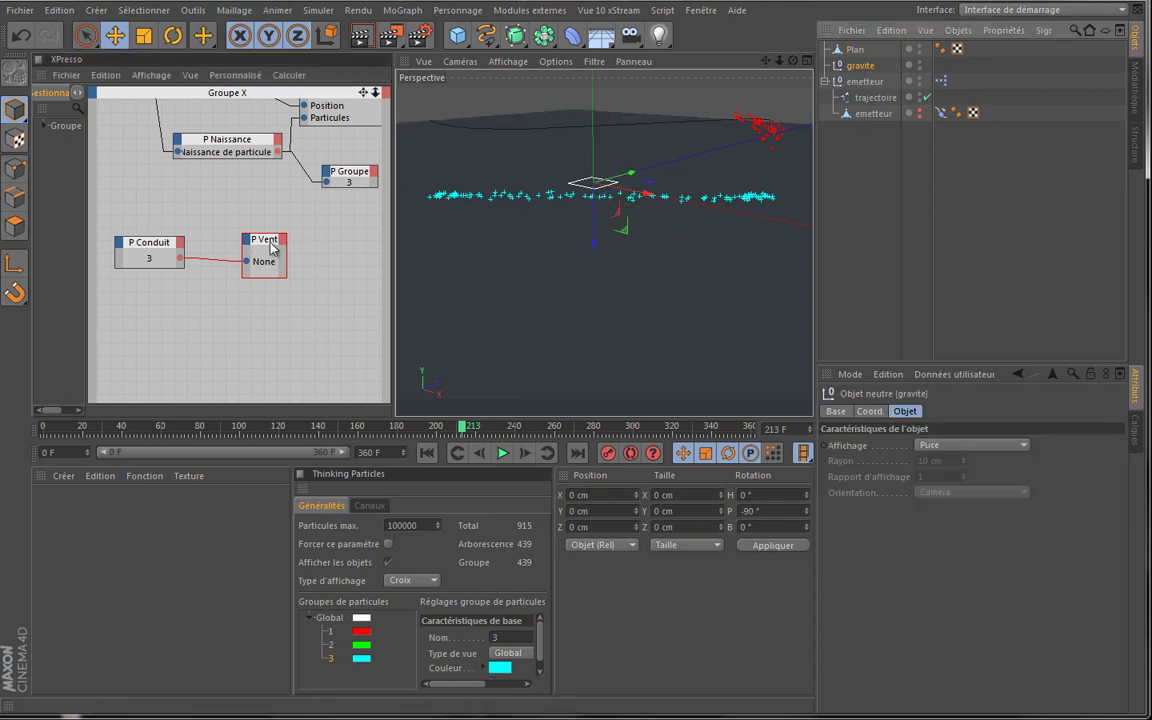
{"action": "left_click_drag", "start_coordinate": [864, 67], "coordinate": [866, 76], "text": "ctrl"}
{"action": "double_click", "coordinate": [866, 81]}
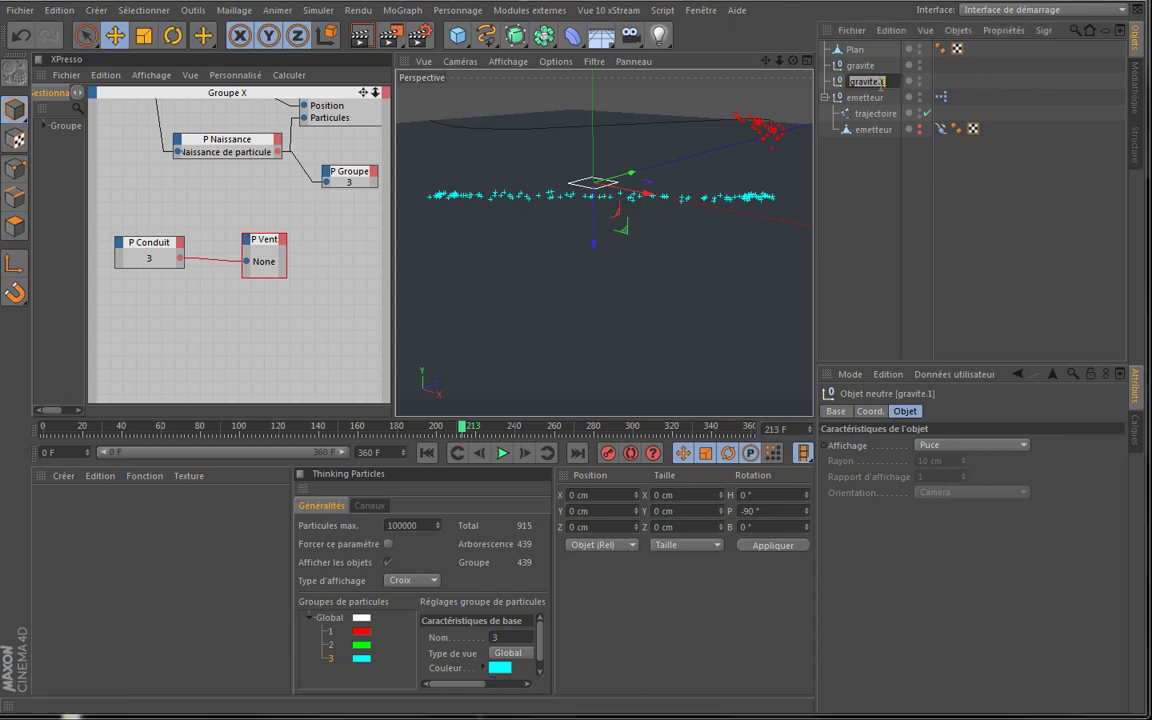
{"action": "type", "text": "vent"}
{"action": "key", "text": "Return"}
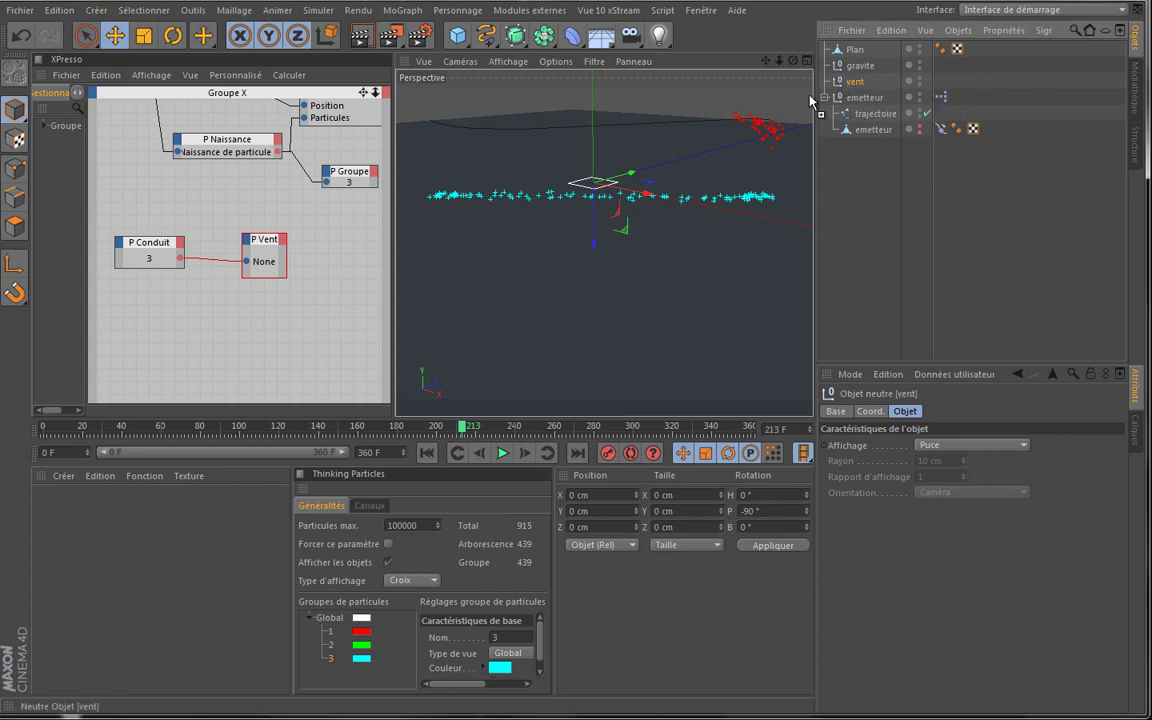
{"action": "left_click_drag", "start_coordinate": [810, 100], "coordinate": [256, 247]}
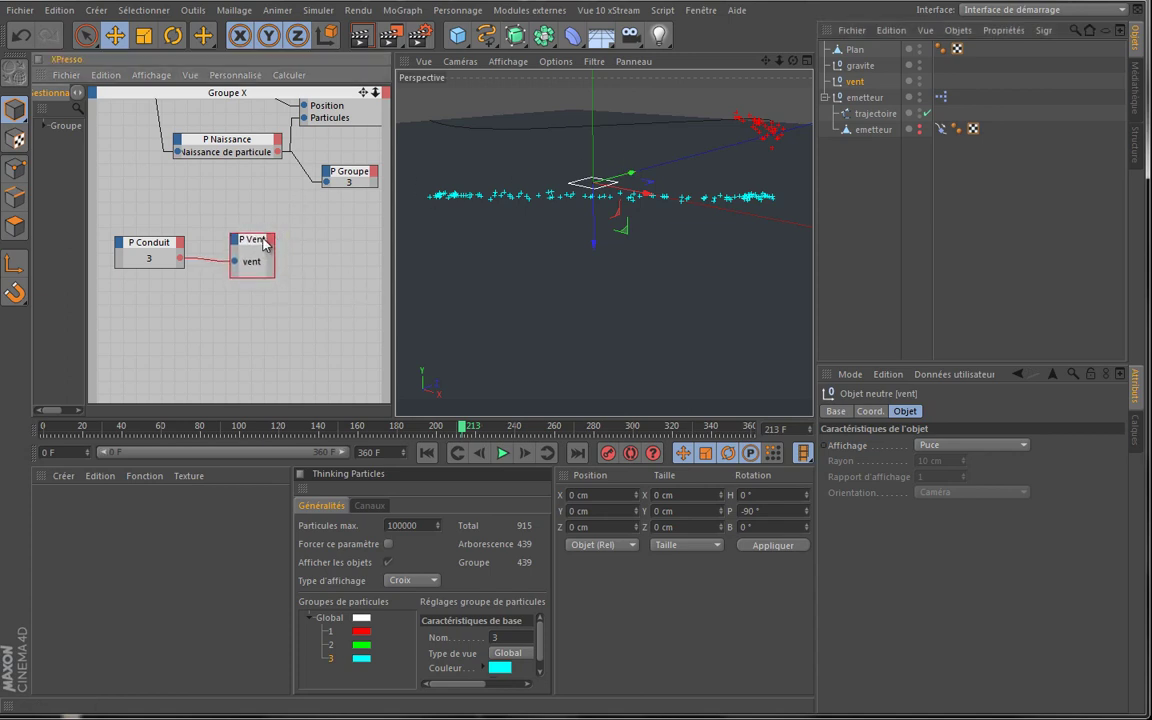
{"action": "left_click", "coordinate": [265, 245]}
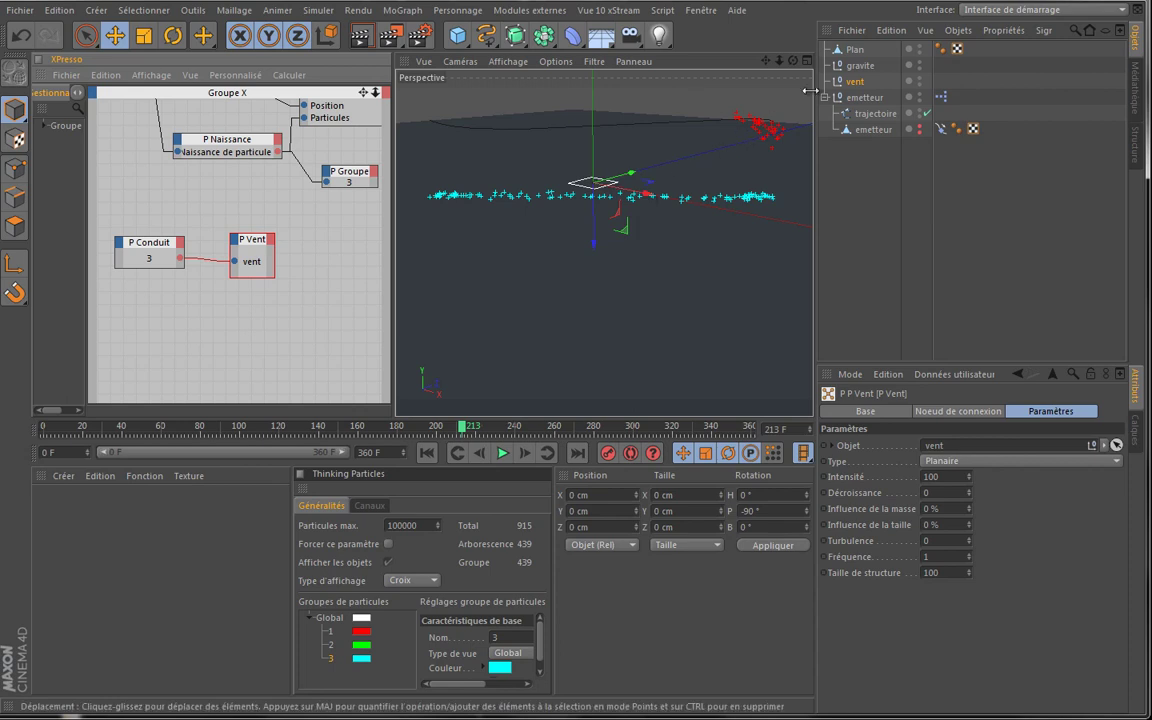
Raise the vent null vertically to a Y position of about 138 cm
{"action": "left_click", "coordinate": [775, 52]}
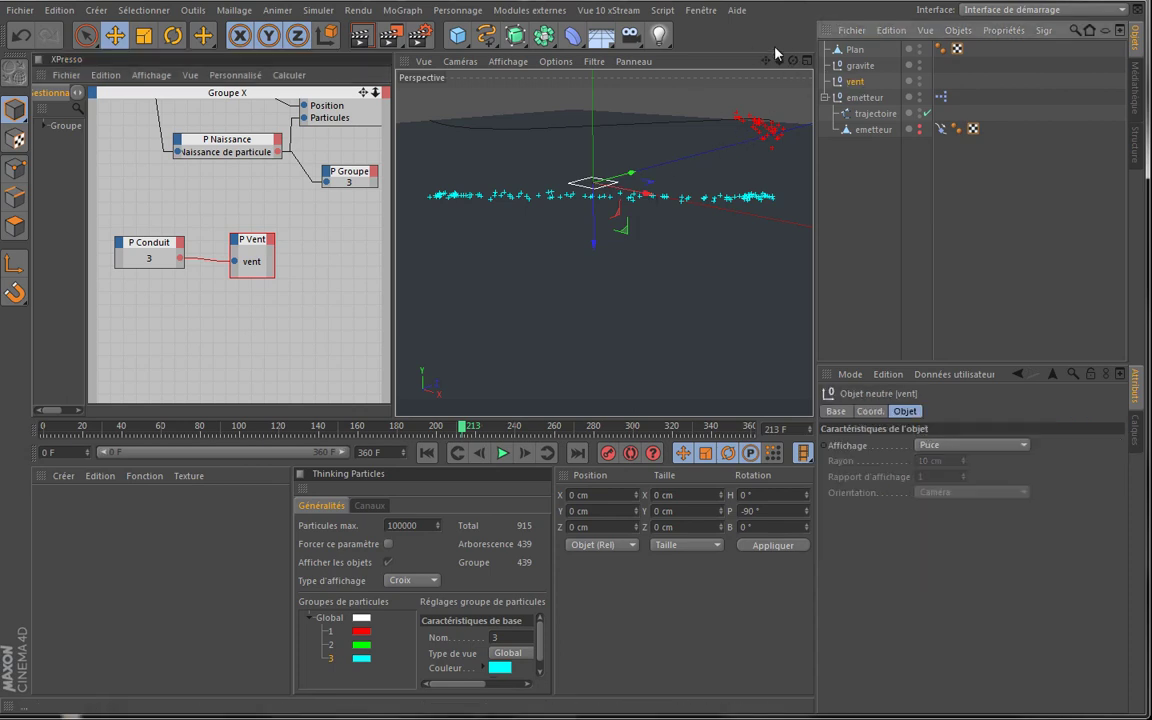
{"action": "left_click_drag", "start_coordinate": [545, 334], "coordinate": [546, 341], "text": "alt"}
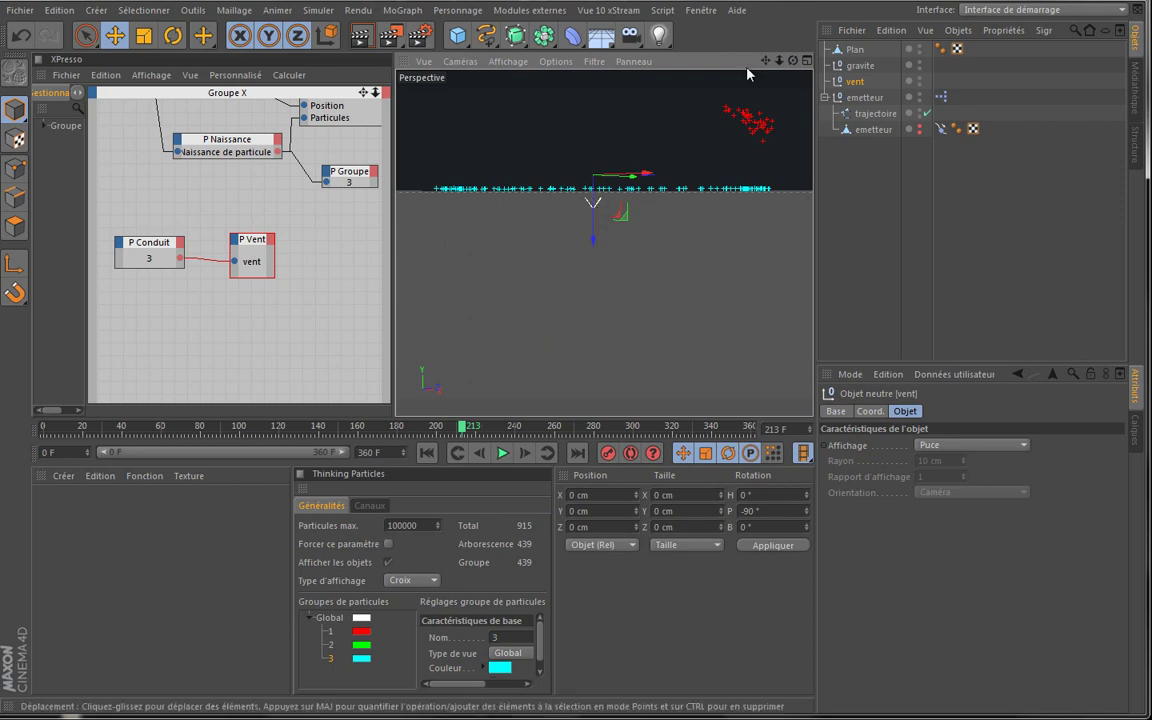
{"action": "left_click_drag", "start_coordinate": [795, 64], "coordinate": [545, 339]}
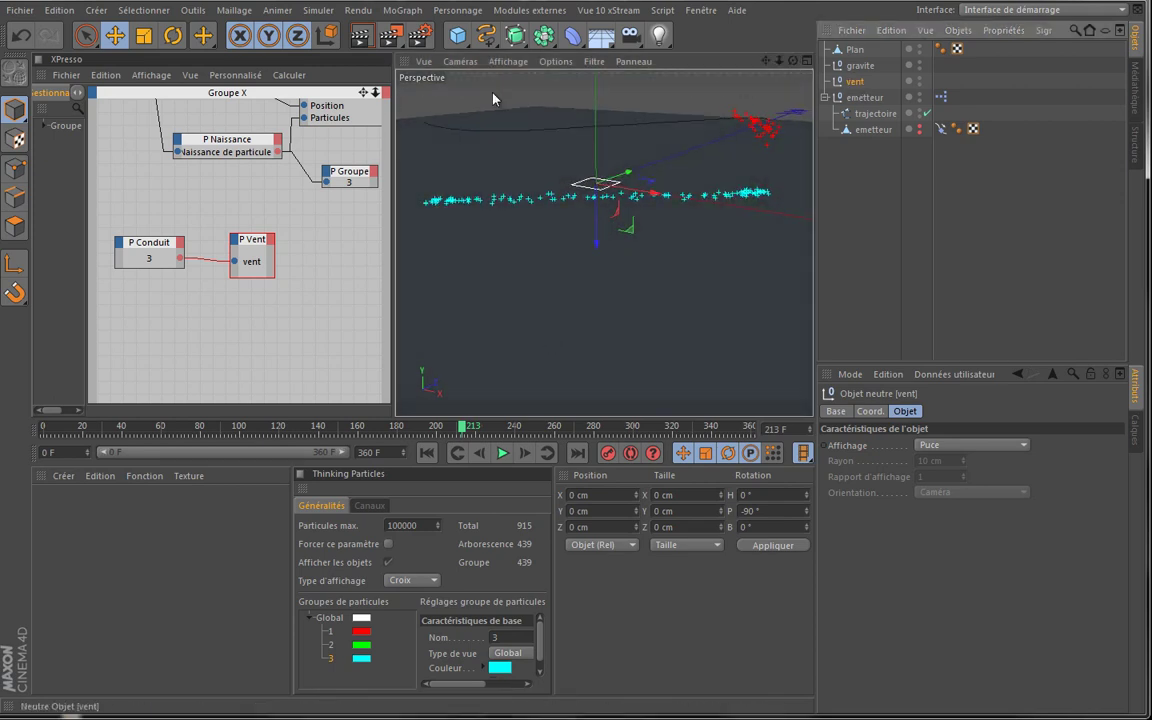
{"action": "left_click", "coordinate": [115, 35]}
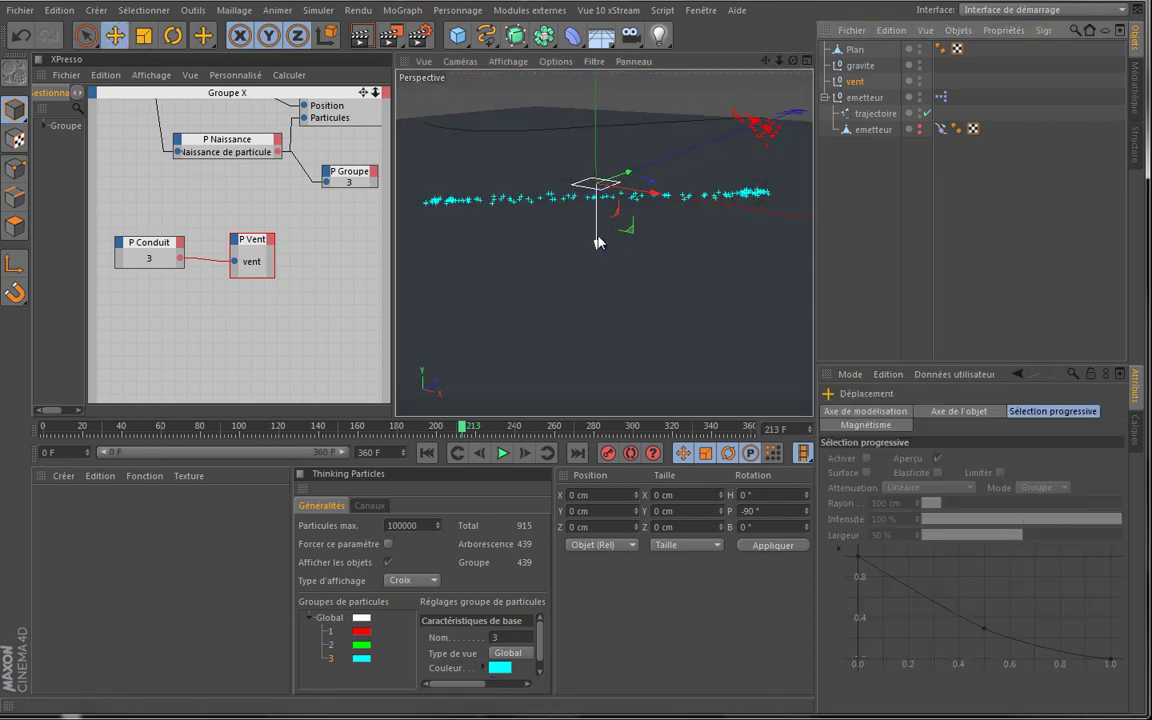
{"action": "left_click_drag", "start_coordinate": [596, 240], "coordinate": [598, 163]}
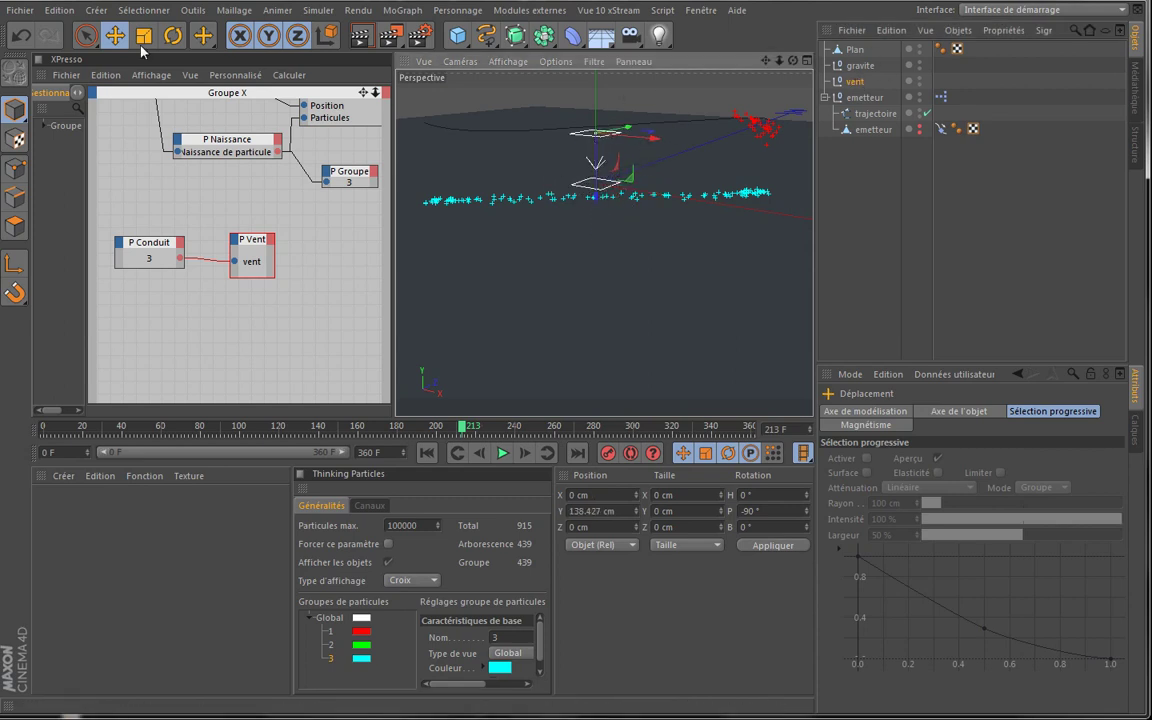
Rotate the vent null freehand about its pitch axis to about -269°
{"action": "left_click", "coordinate": [173, 35]}
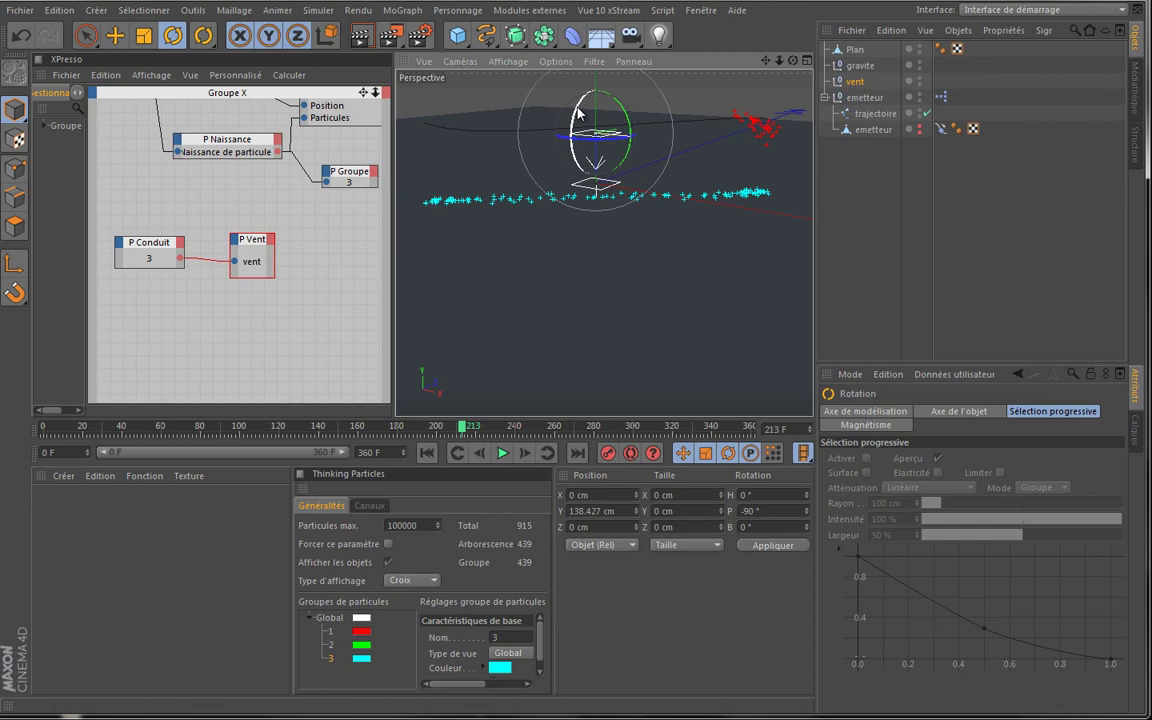
{"action": "left_click_drag", "start_coordinate": [574, 116], "coordinate": [603, 213]}
{"action": "left_click_drag", "start_coordinate": [545, 170], "coordinate": [620, 104]}
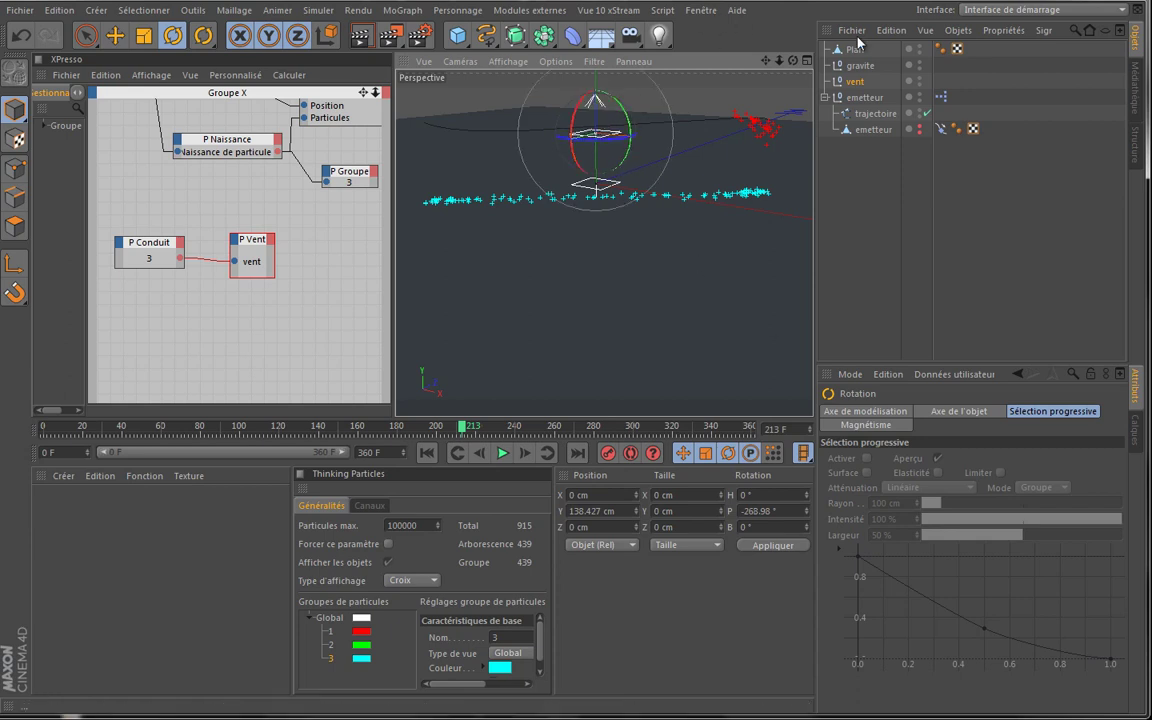
Reset the vent null's pitch rotation to 0°, and rotate it to 90° so its arrow points upward
{"action": "left_click", "coordinate": [855, 81]}
{"action": "left_click", "coordinate": [870, 411]}
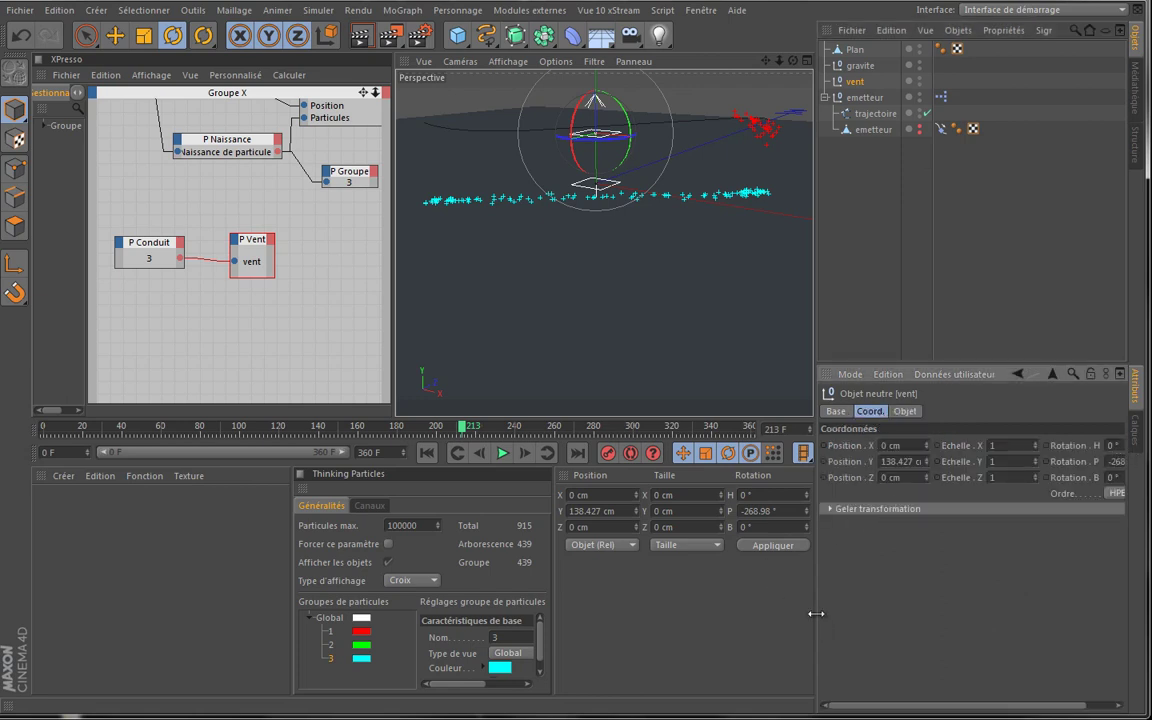
{"action": "left_click_drag", "start_coordinate": [816, 613], "coordinate": [742, 613]}
{"action": "double_click", "coordinate": [1056, 462]}
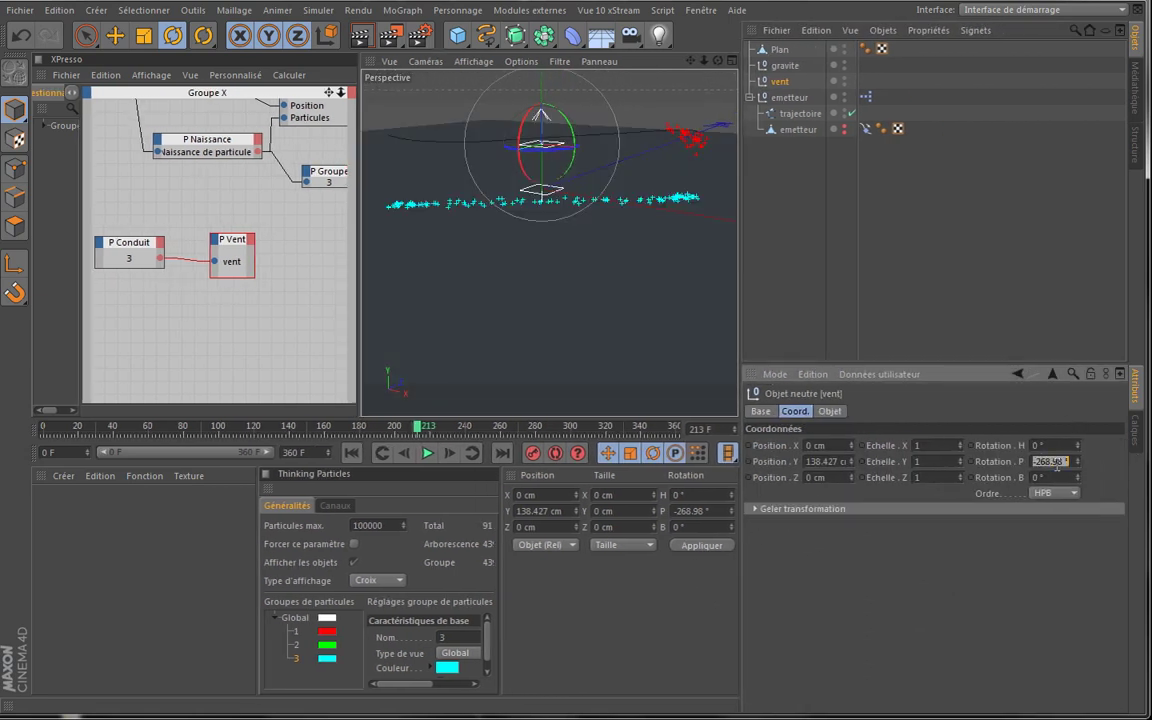
{"action": "type", "text": "0"}
{"action": "key", "text": "Return"}
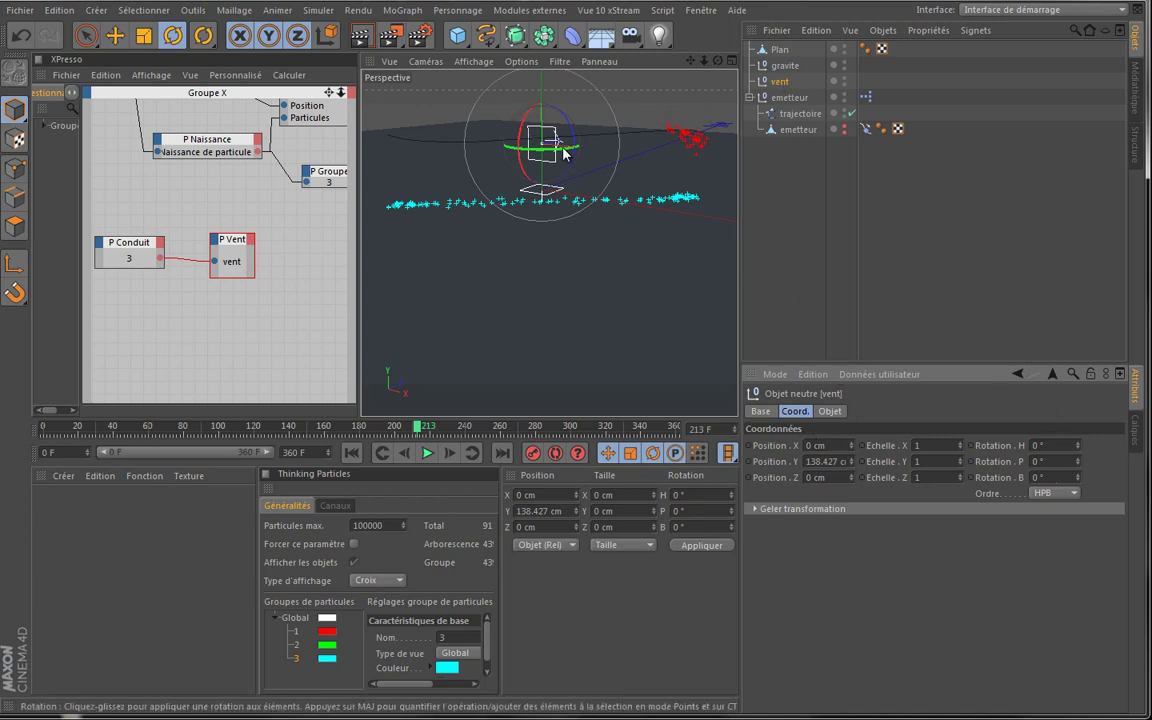
{"action": "left_click_drag", "start_coordinate": [525, 115], "coordinate": [524, 188]}
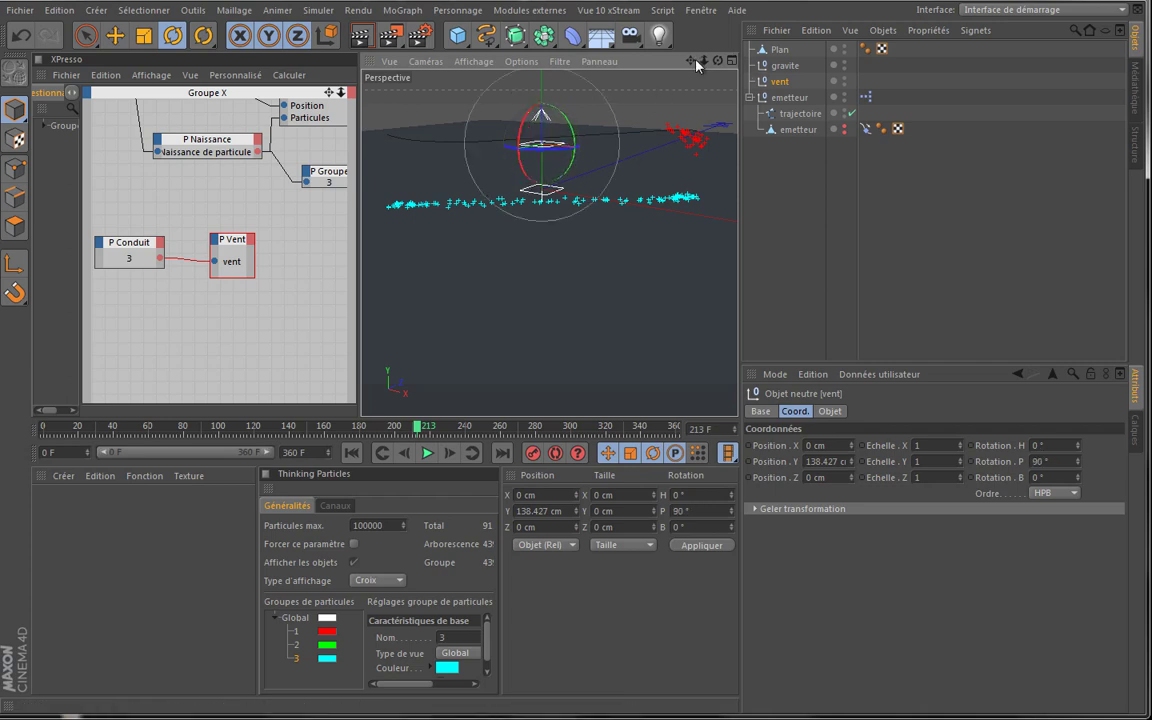
Replay the animation from frame 0 to check the wind on the cyan particles, shifting the P Conduit and P Vent nodes slightly
{"action": "left_click_drag", "start_coordinate": [704, 60], "coordinate": [545, 337]}
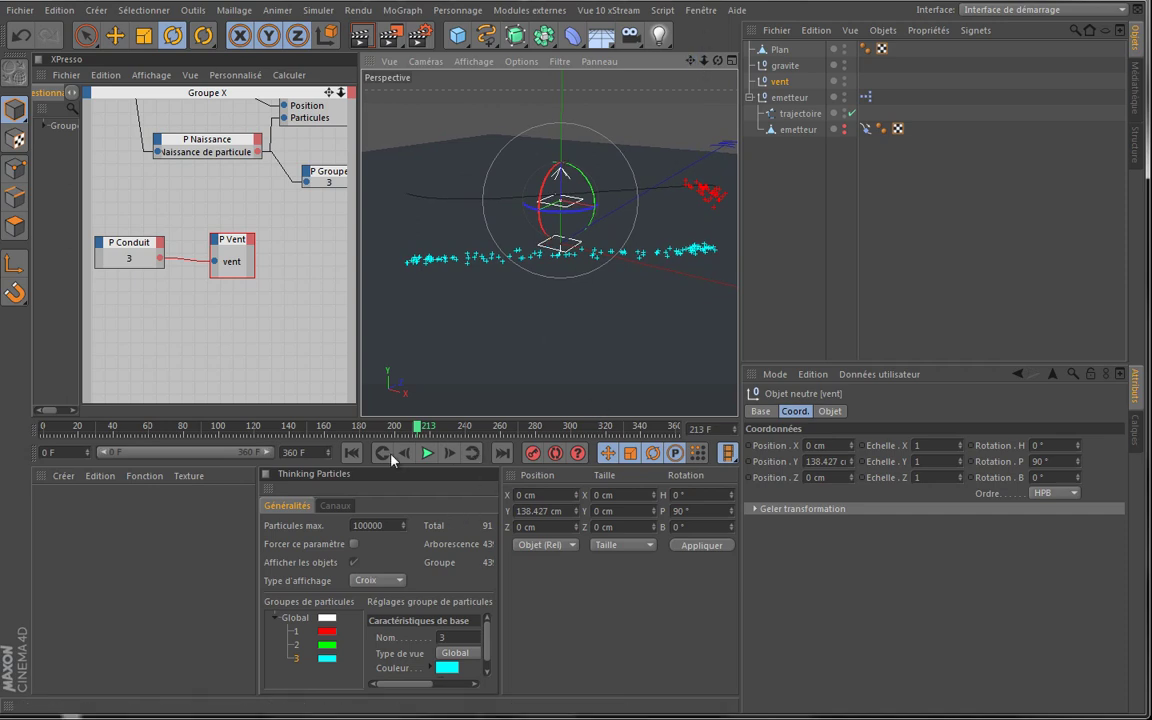
{"action": "left_click", "coordinate": [352, 453]}
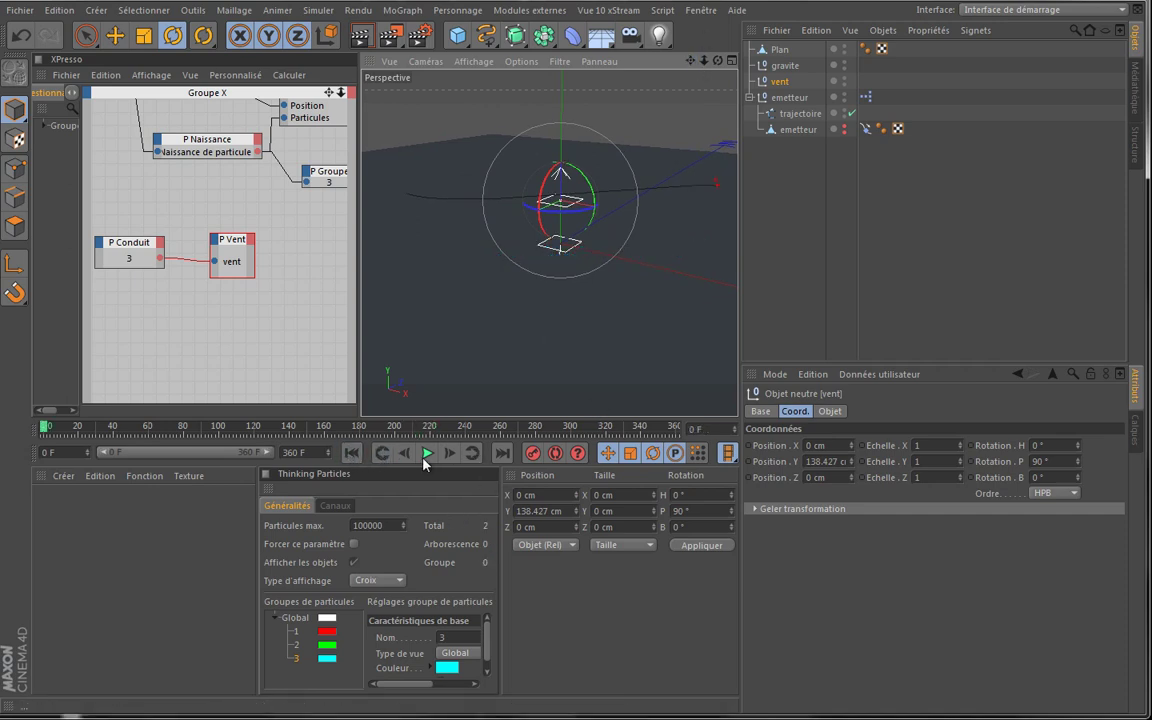
{"action": "left_click", "coordinate": [427, 453]}
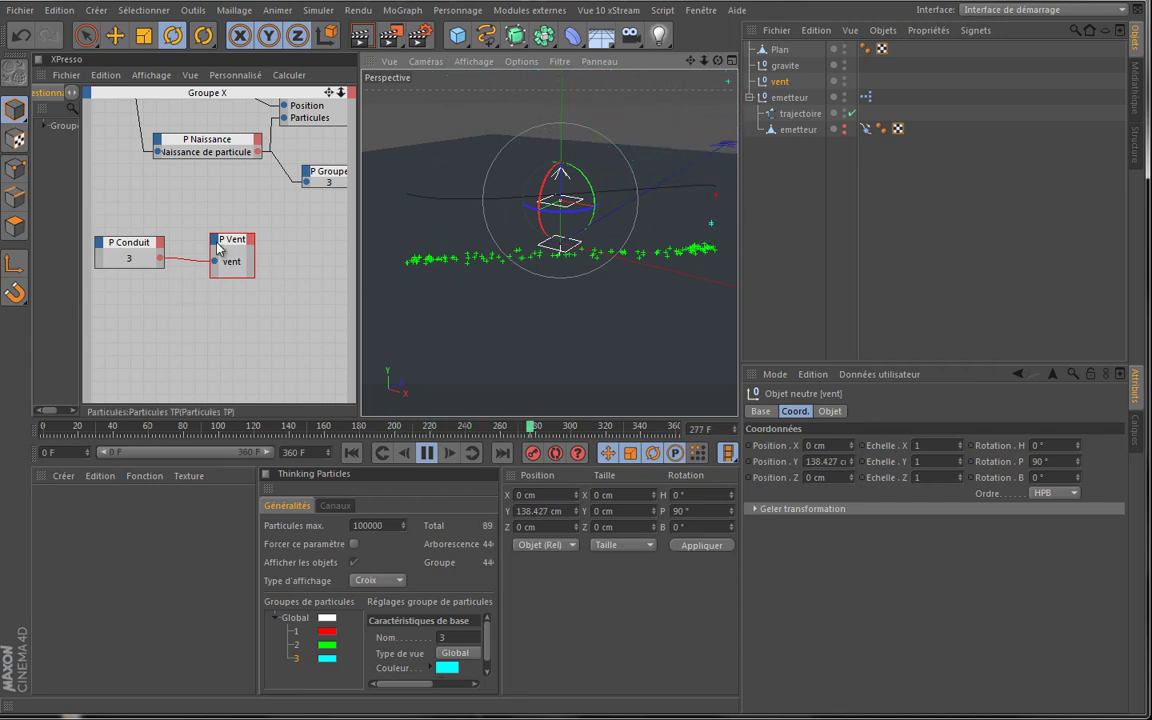
{"action": "left_click_drag", "start_coordinate": [130, 242], "coordinate": [132, 256]}
{"action": "left_click_drag", "start_coordinate": [238, 249], "coordinate": [238, 255]}
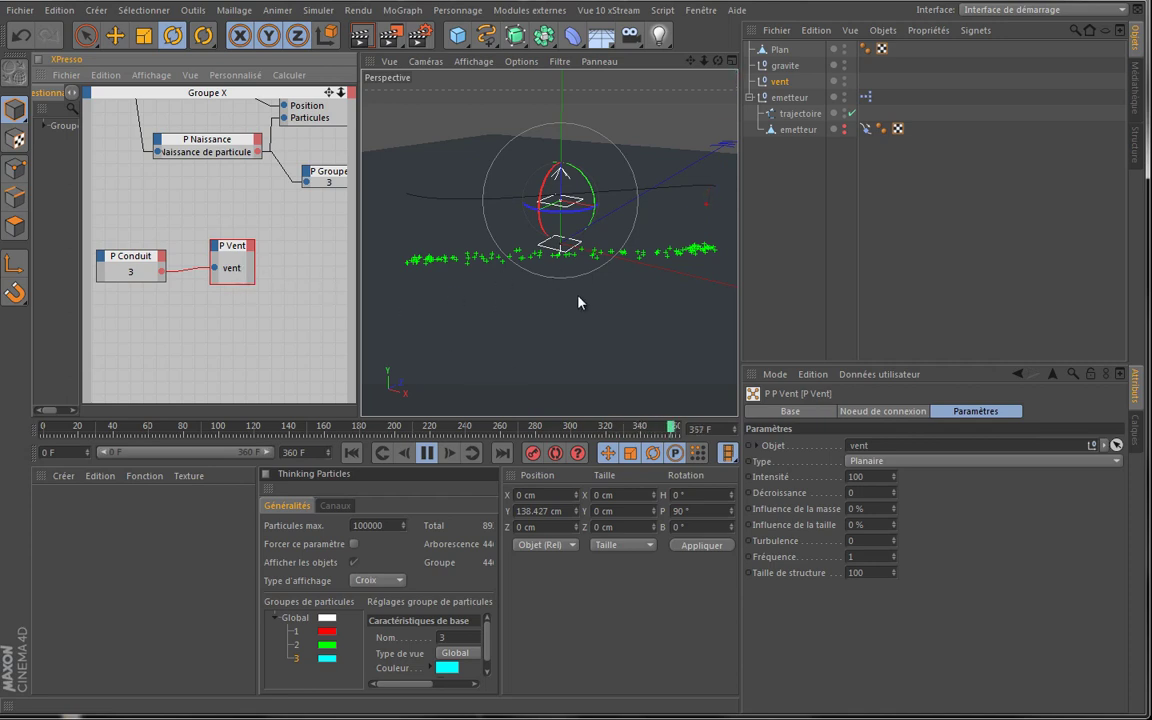
{"action": "left_click", "coordinate": [427, 455]}
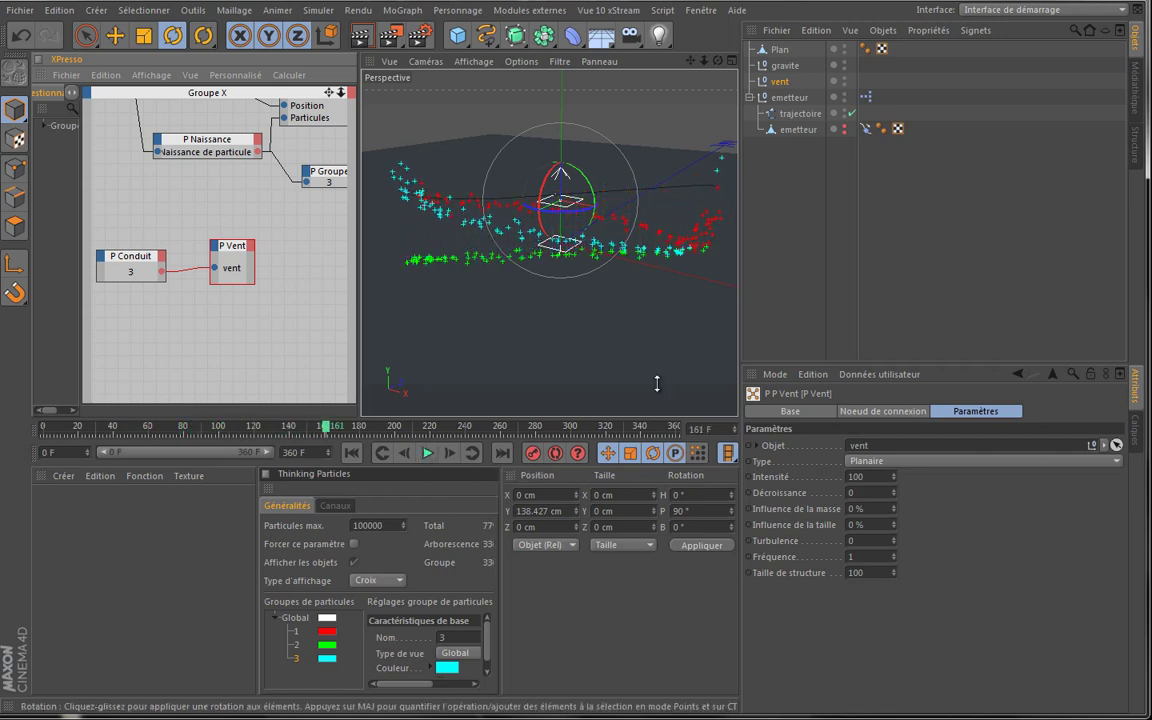
Set the P Vent node's Intensité to 30 and replay the animation from frame 0
{"action": "left_click", "coordinate": [857, 476]}
{"action": "type", "text": "30"}
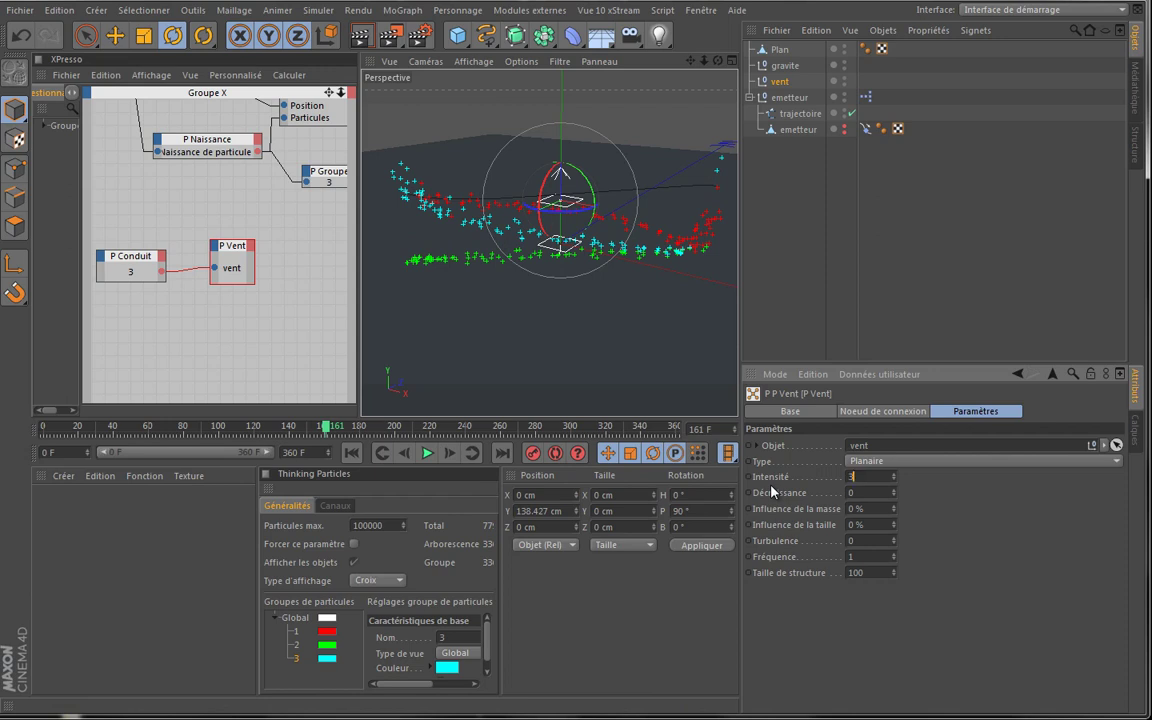
{"action": "key", "text": "Tab"}
{"action": "left_click", "coordinate": [351, 453]}
{"action": "left_click", "coordinate": [426, 453]}
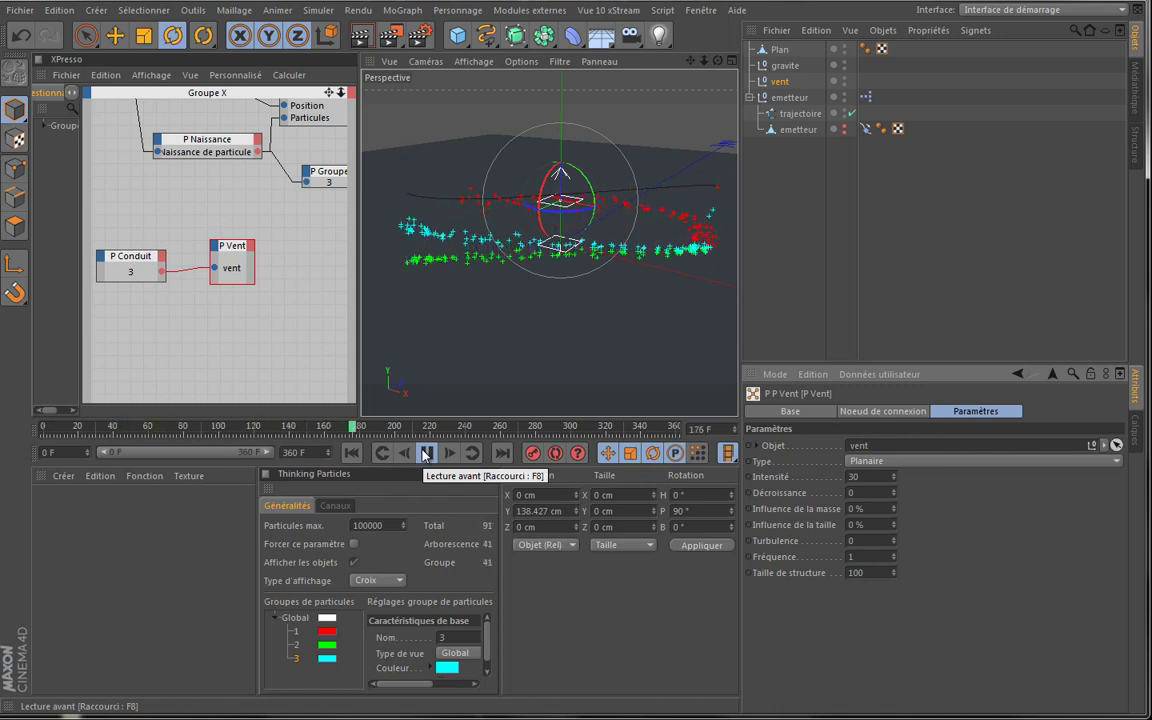
{"action": "left_click", "coordinate": [427, 454]}
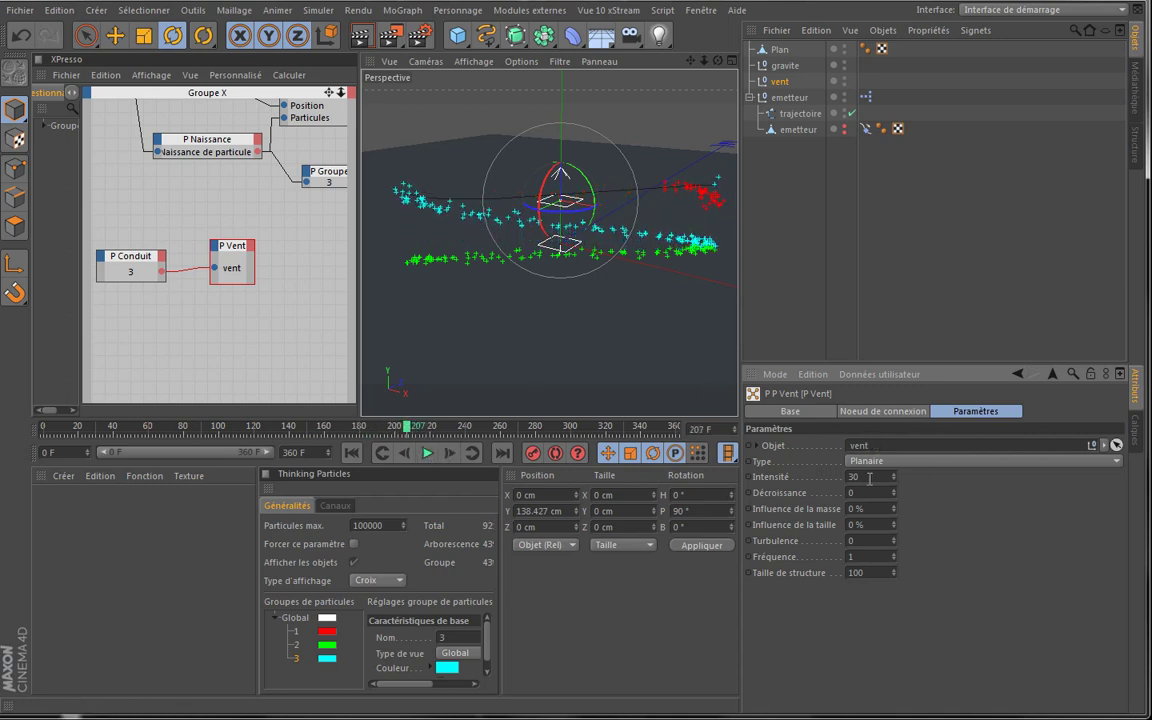
Set the P Vent node's Intensité to 20 and replay the animation from frame 0
{"action": "type", "text": "20"}
{"action": "key", "text": "Tab"}
{"action": "left_click", "coordinate": [352, 453]}
{"action": "left_click", "coordinate": [427, 454]}
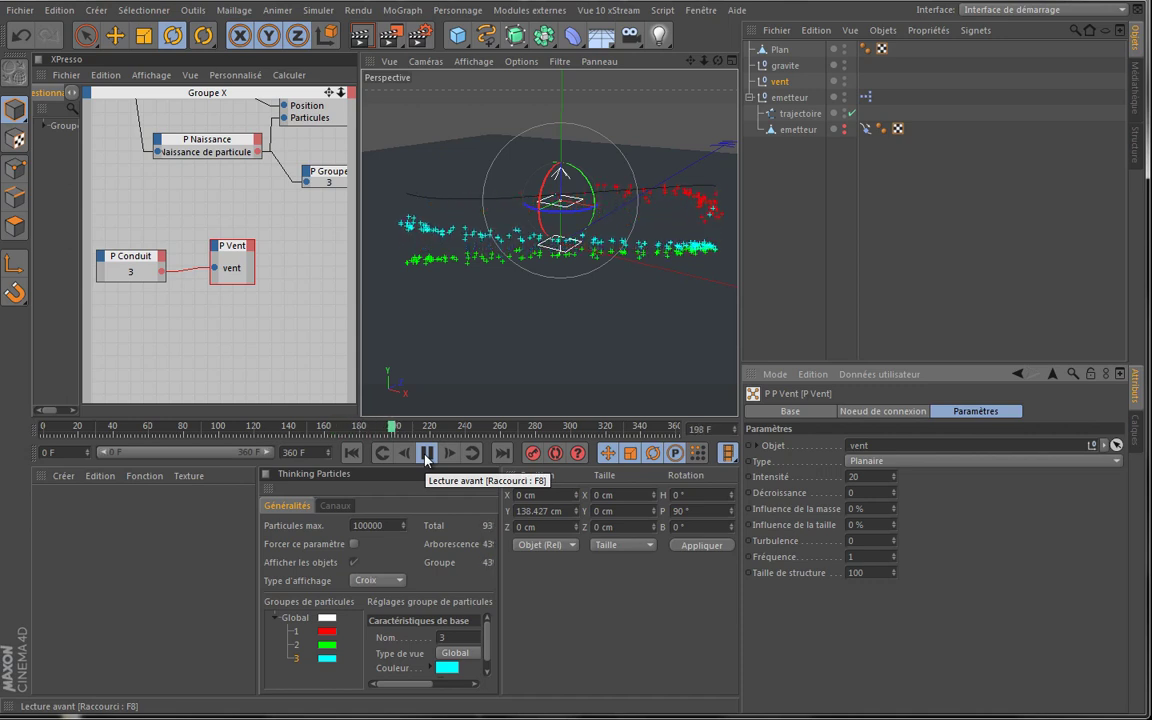
{"action": "left_click", "coordinate": [427, 454]}
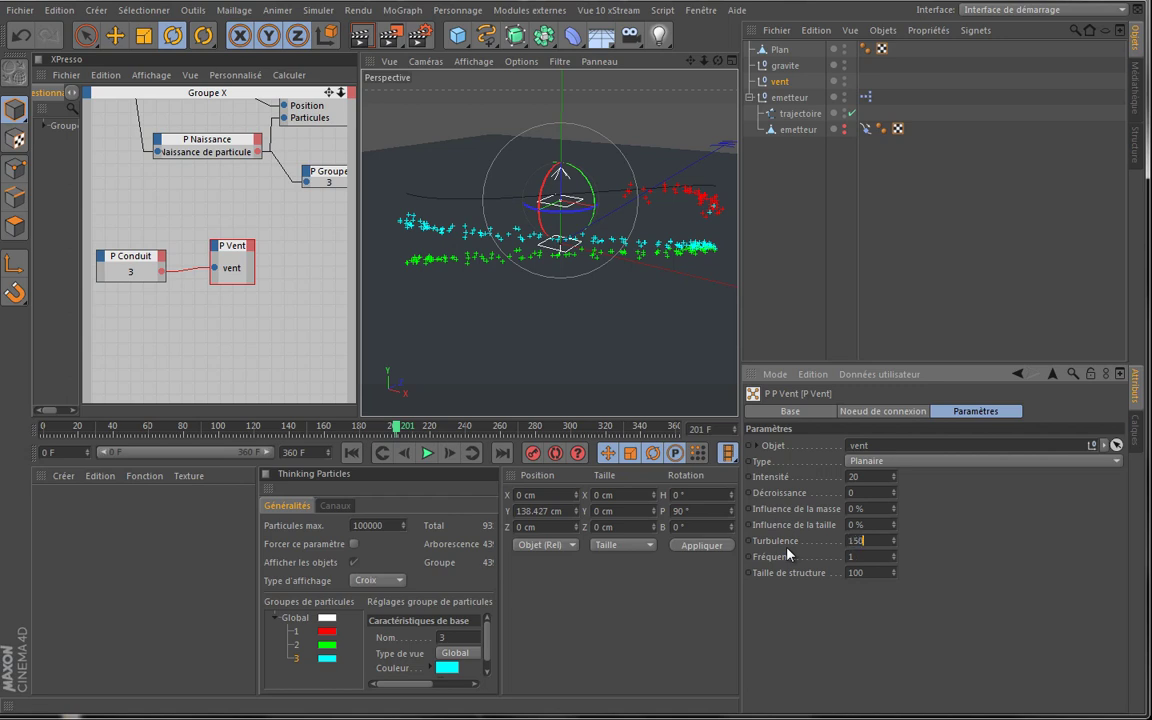
Set the P Vent node's Turbulence to 150 and replay the animation from frame 0 to check the scattering
{"action": "left_click", "coordinate": [351, 453]}
{"action": "left_click", "coordinate": [427, 454]}
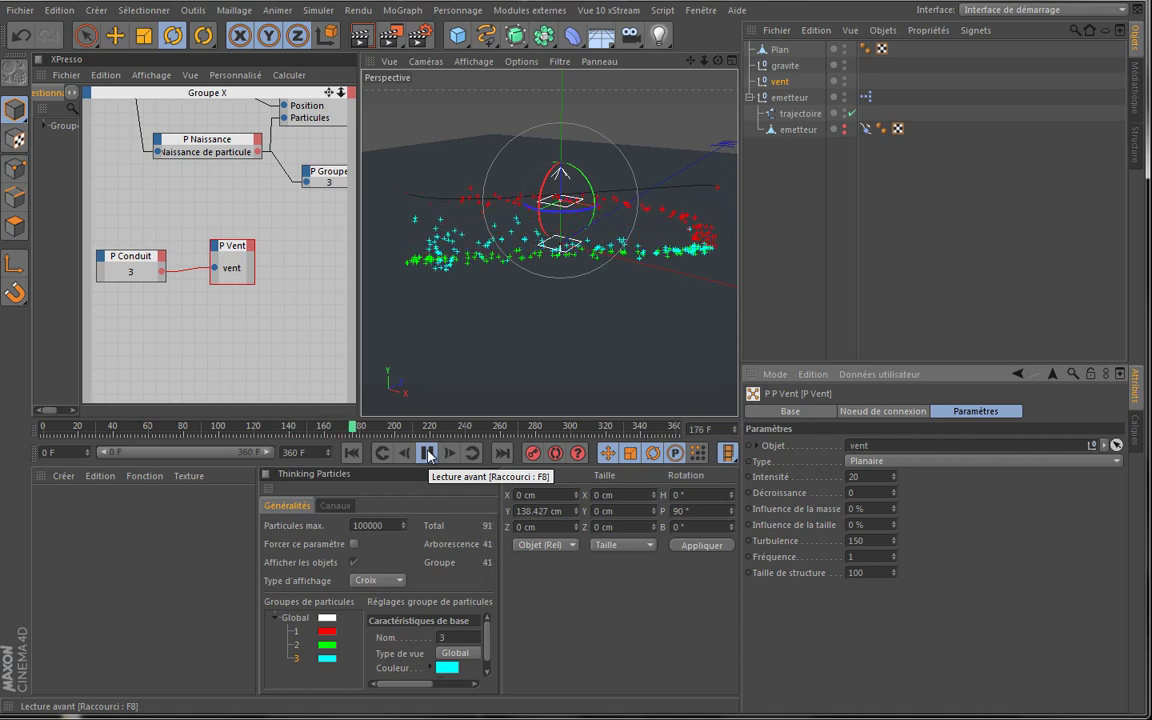
{"action": "left_click", "coordinate": [428, 453]}
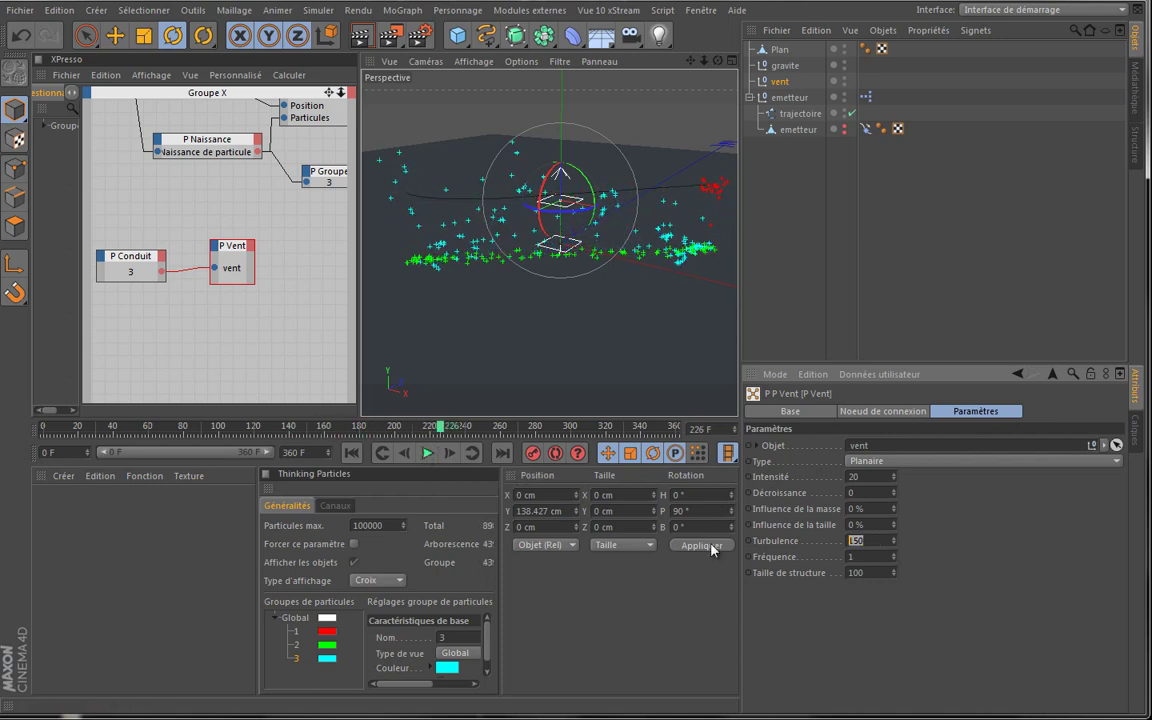
Set the P Vent node's Turbulence to 100 and replay the animation from frame 0
{"action": "type", "text": "100"}
{"action": "key", "text": "Tab"}
{"action": "left_click", "coordinate": [382, 453]}
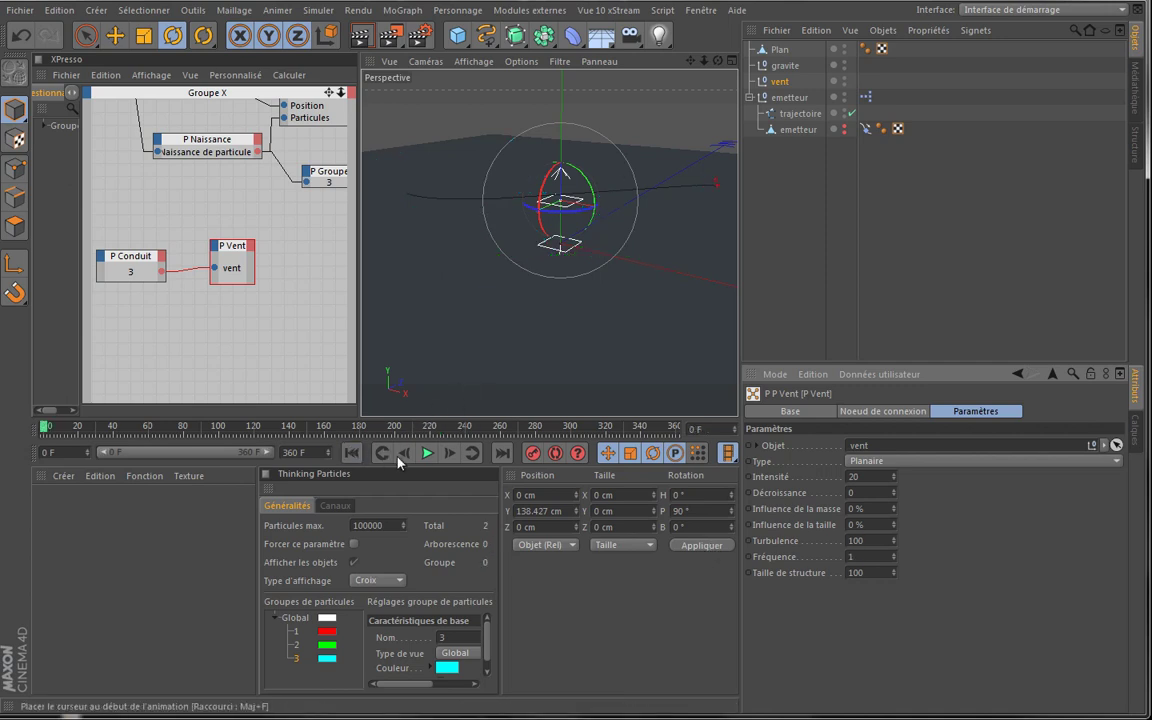
{"action": "left_click", "coordinate": [427, 453]}
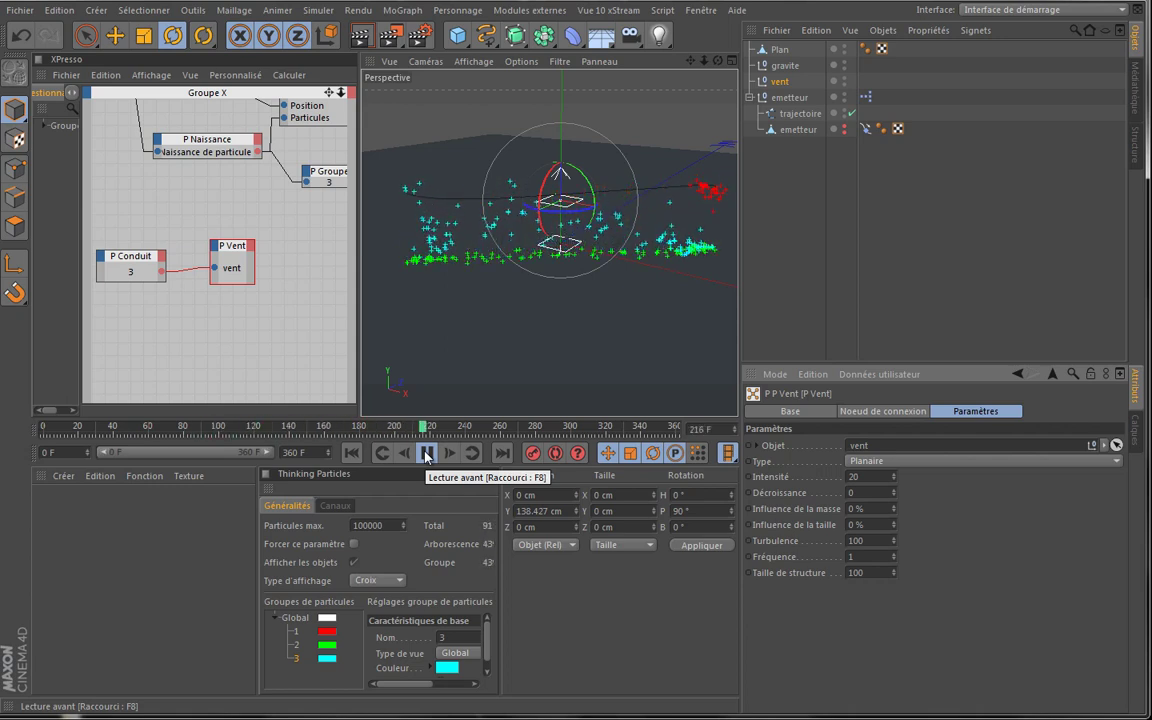
{"action": "left_click", "coordinate": [426, 455]}
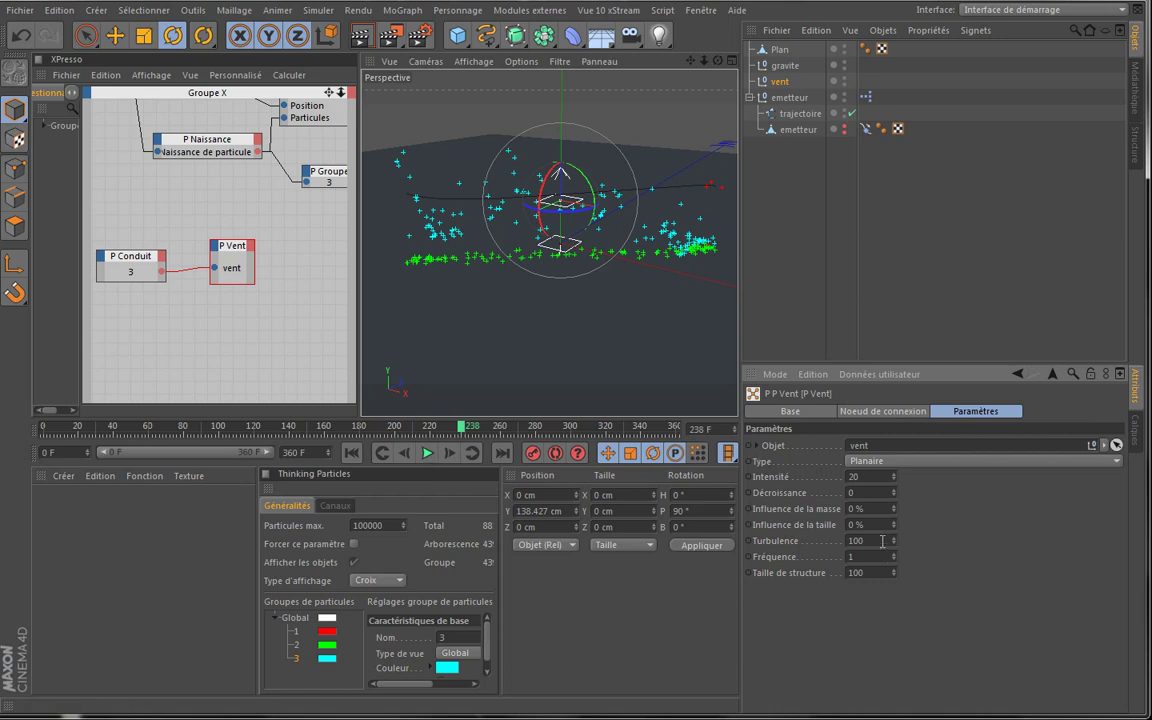
Set the P Vent node's Turbulence to 80 and replay the animation twice from frame 0 to check the cyan particles
{"action": "type", "text": "80"}
{"action": "key", "text": "Tab"}
{"action": "left_click", "coordinate": [352, 453]}
{"action": "left_click", "coordinate": [427, 453]}
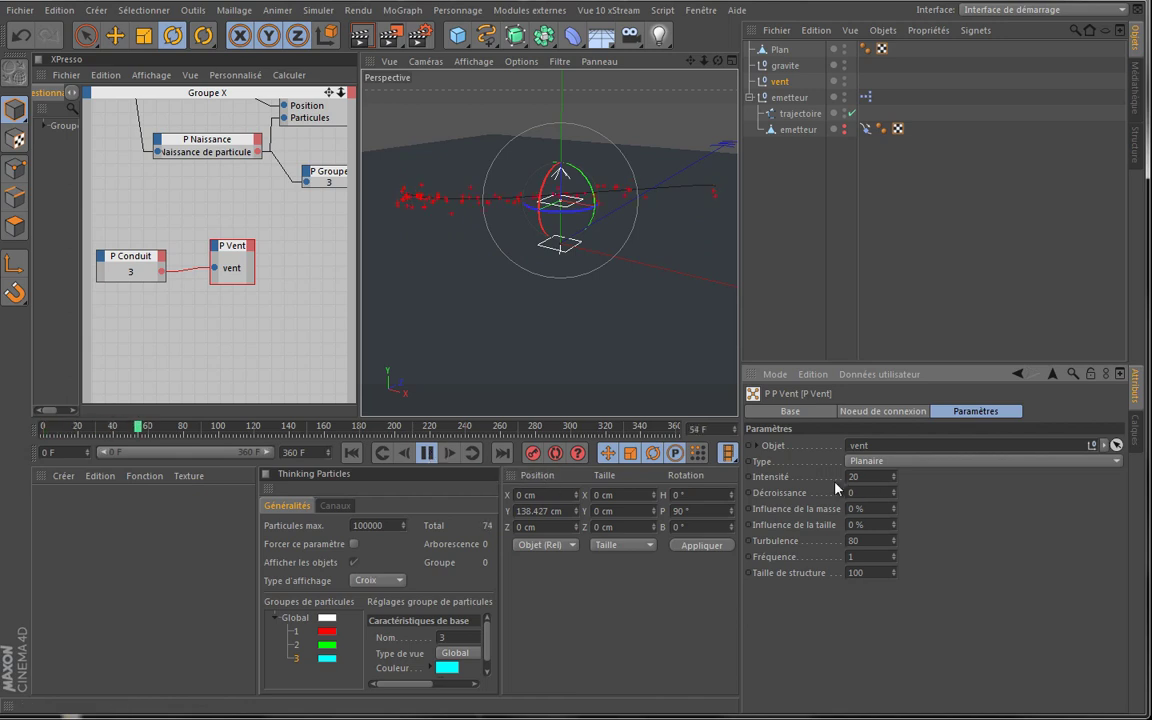
{"action": "left_click", "coordinate": [428, 455]}
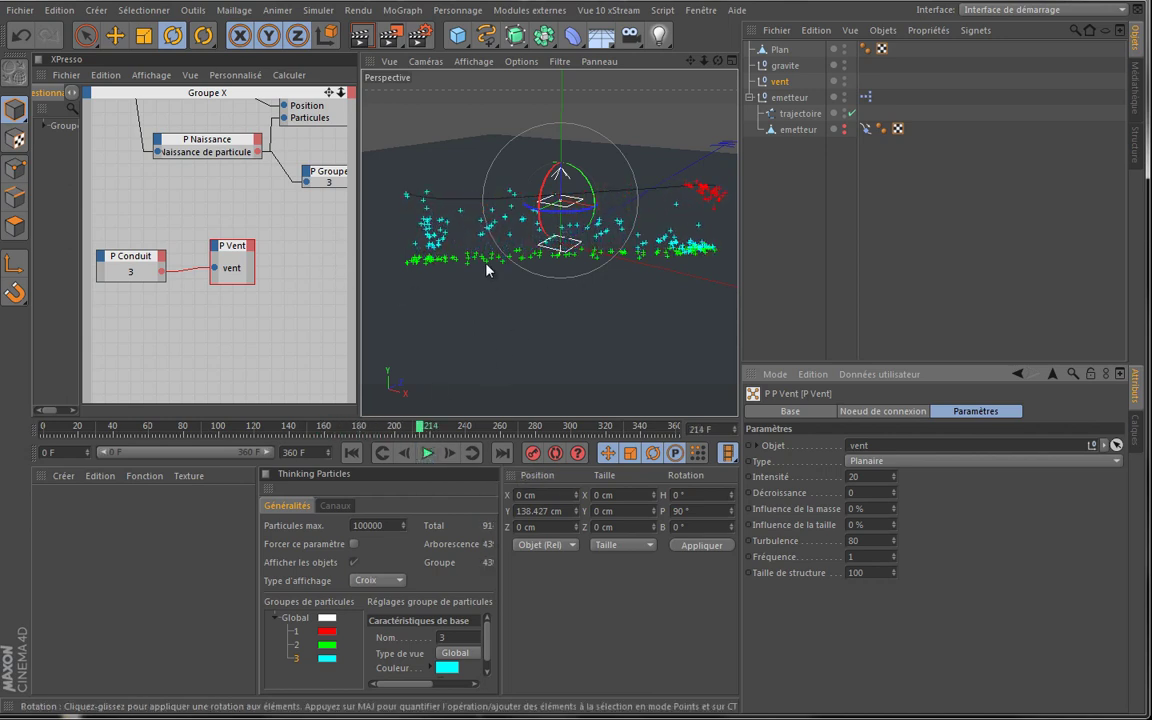
{"action": "left_click", "coordinate": [352, 453]}
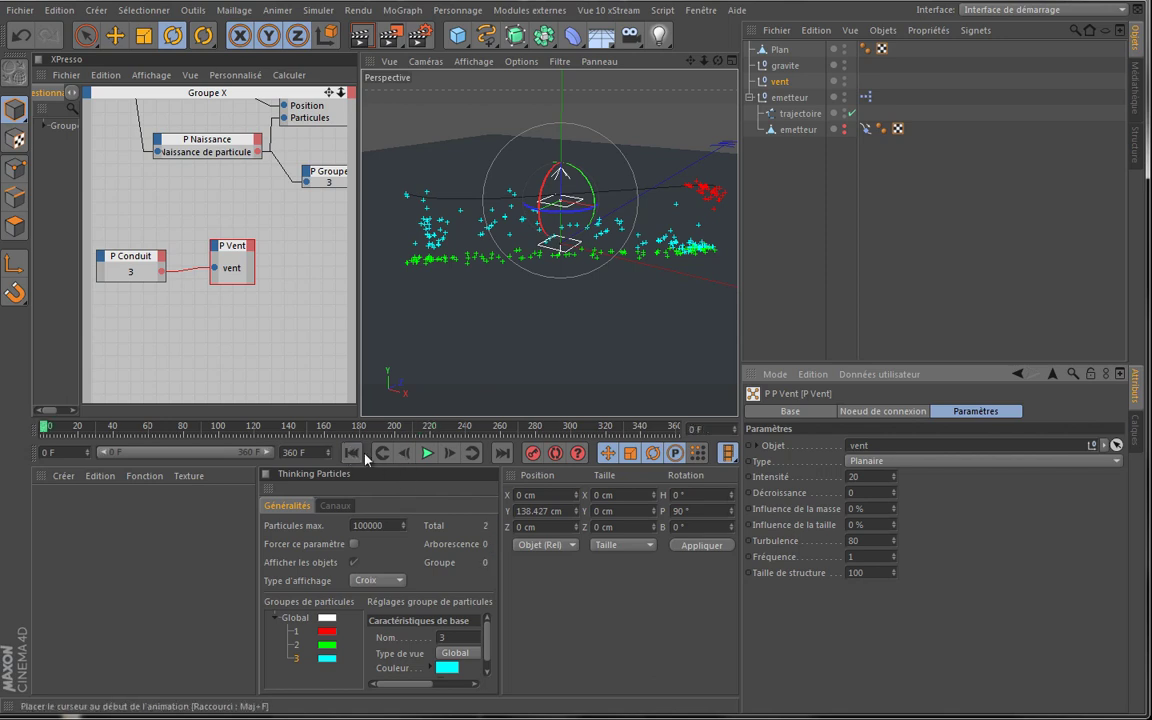
{"action": "left_click", "coordinate": [428, 455]}
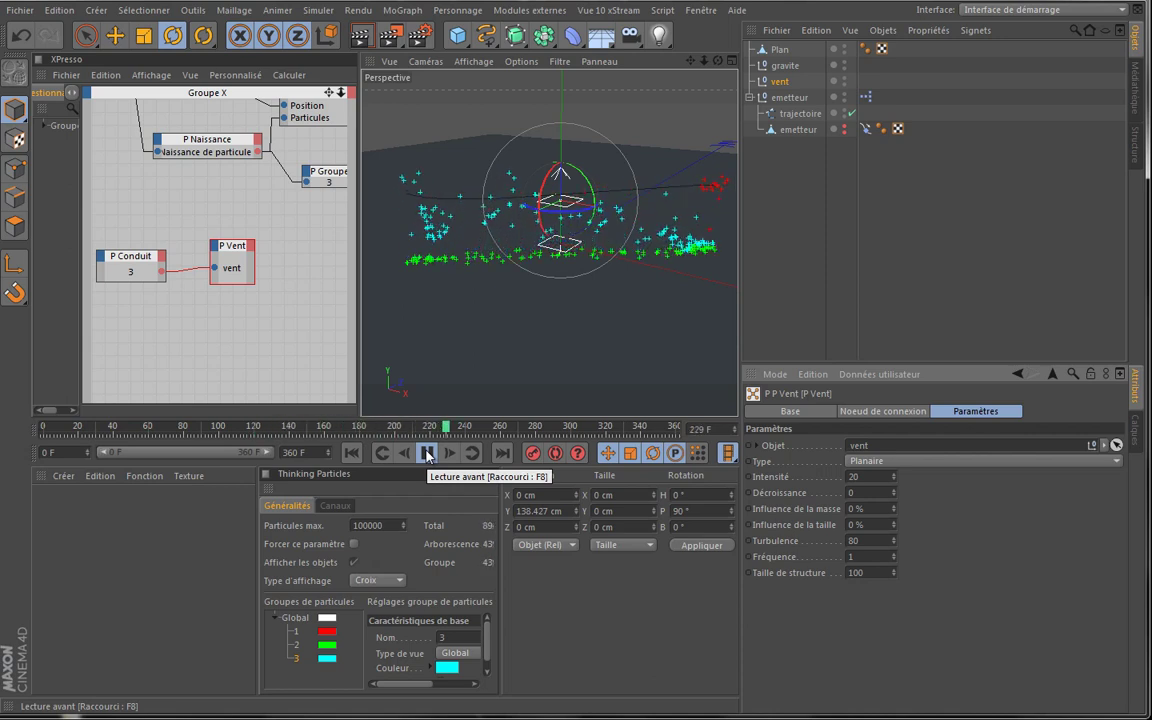
{"action": "left_click", "coordinate": [427, 455]}
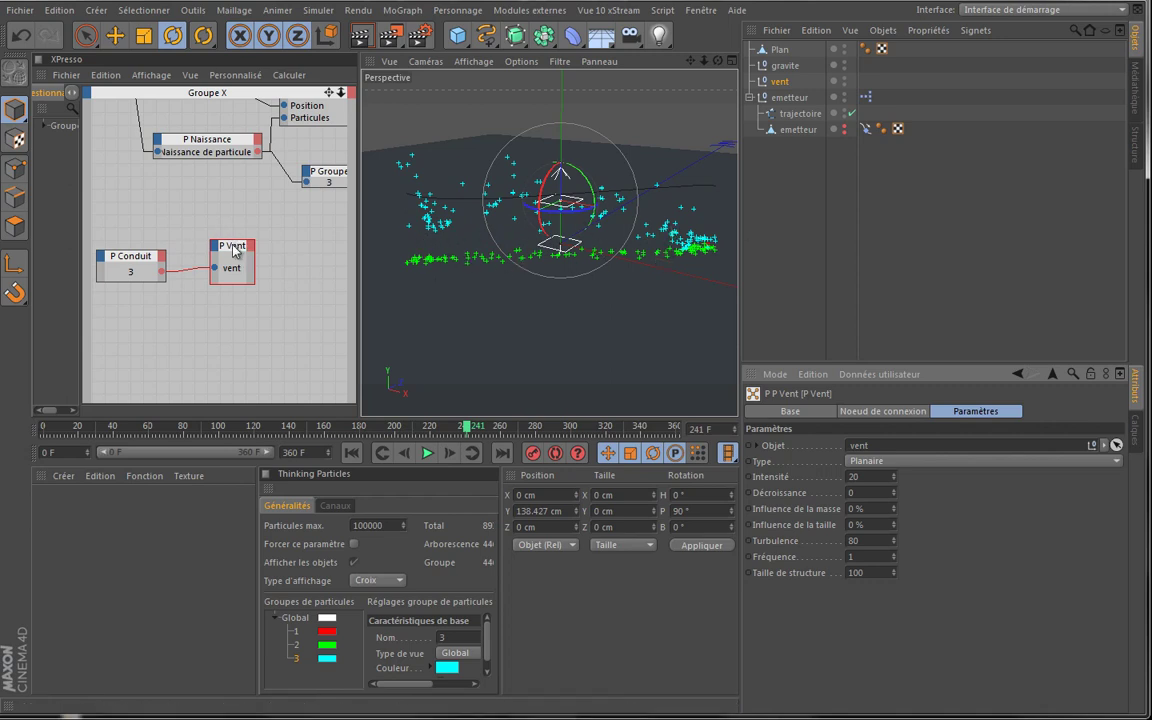
Move the P Vent node up, add a P Age node below it, and connect the P Conduit output to its Particules input
{"action": "left_click_drag", "start_coordinate": [233, 250], "coordinate": [236, 225]}
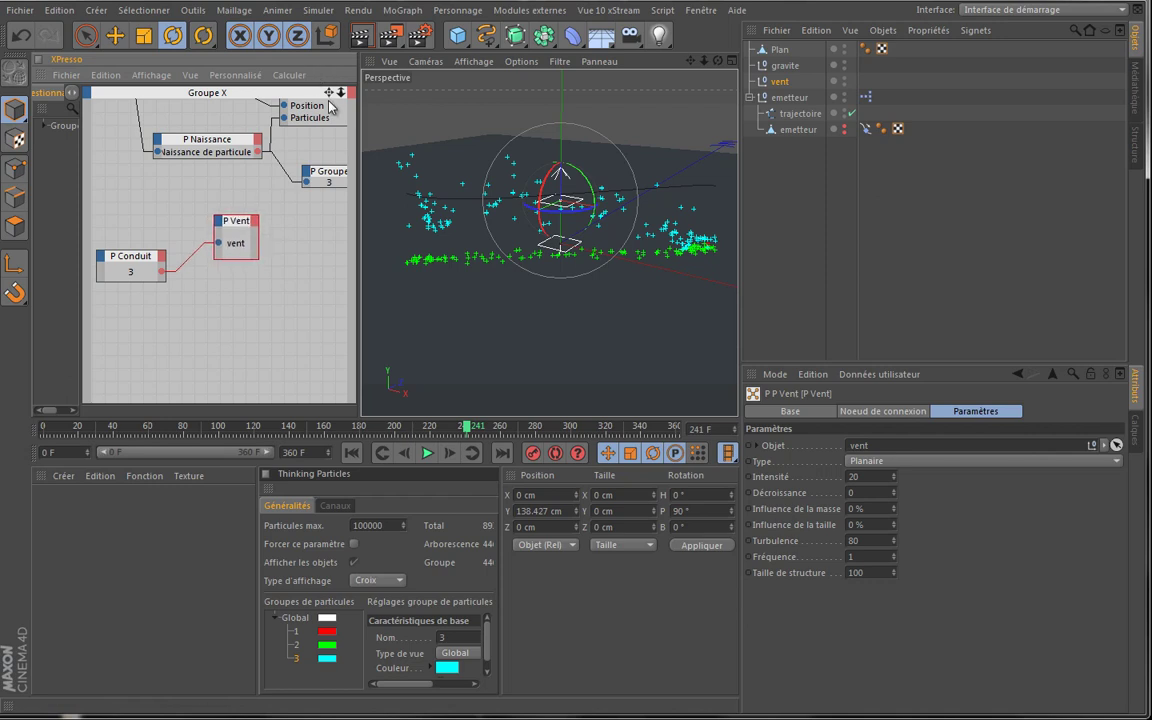
{"action": "left_click_drag", "start_coordinate": [328, 92], "coordinate": [348, 340]}
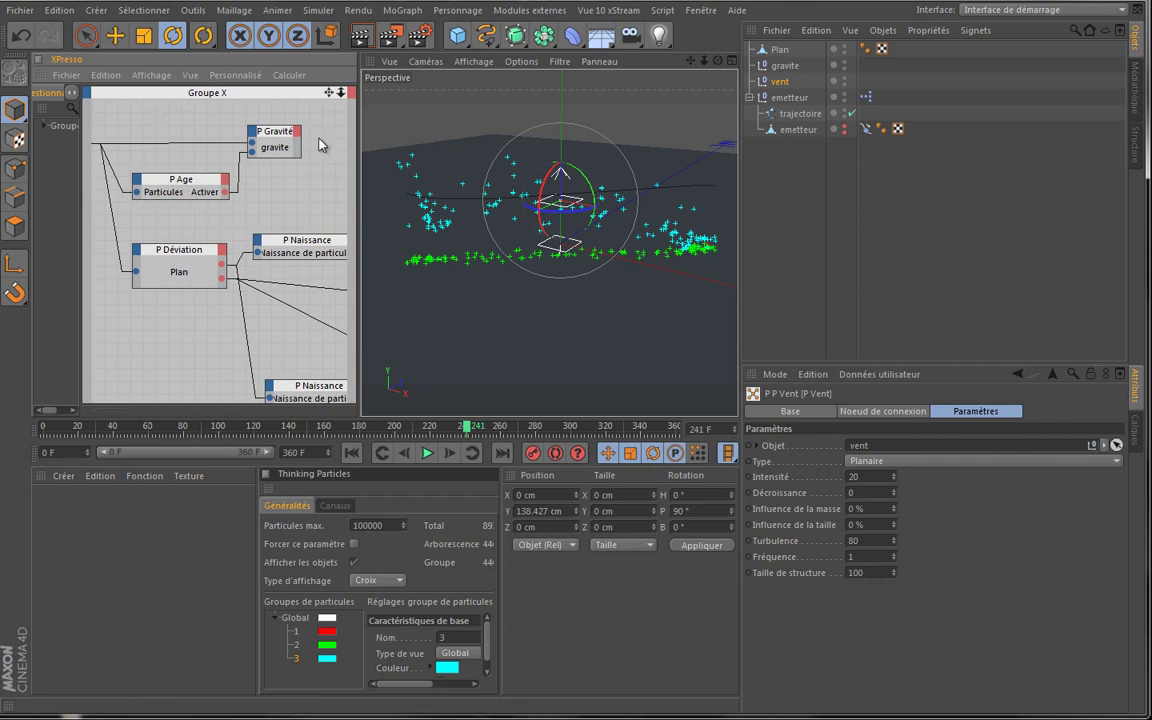
{"action": "left_click_drag", "start_coordinate": [328, 92], "coordinate": [358, 340]}
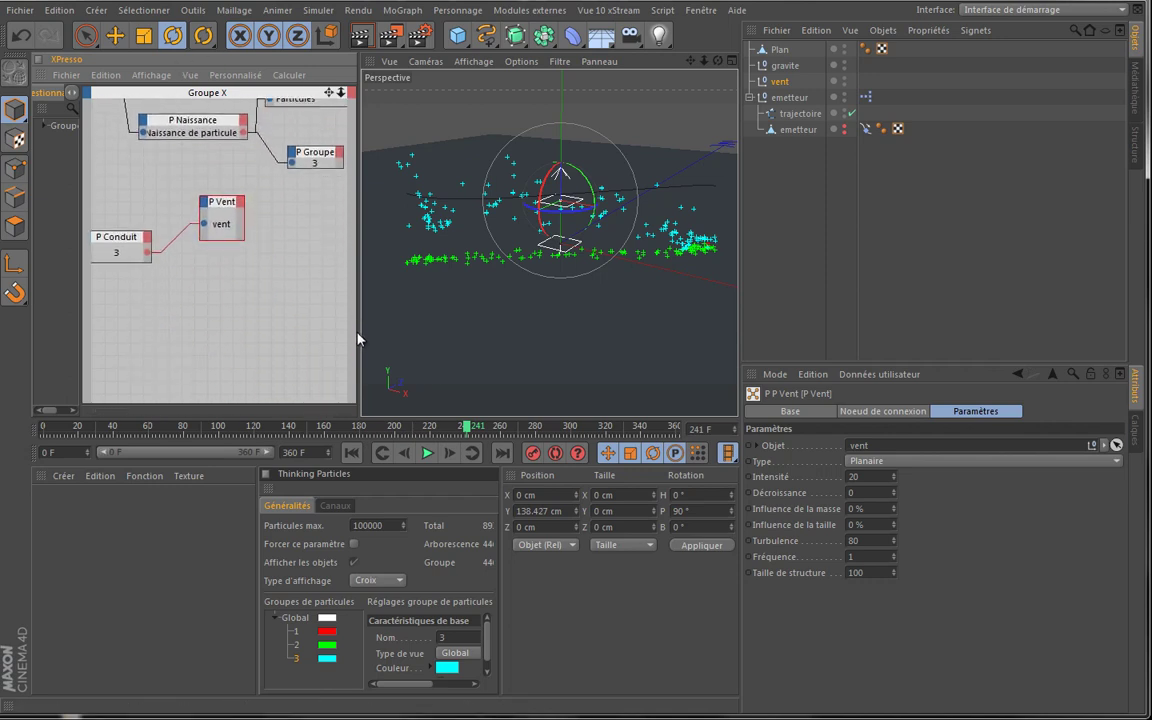
{"action": "left_click", "coordinate": [151, 288]}
{"action": "right_click", "coordinate": [158, 283]}
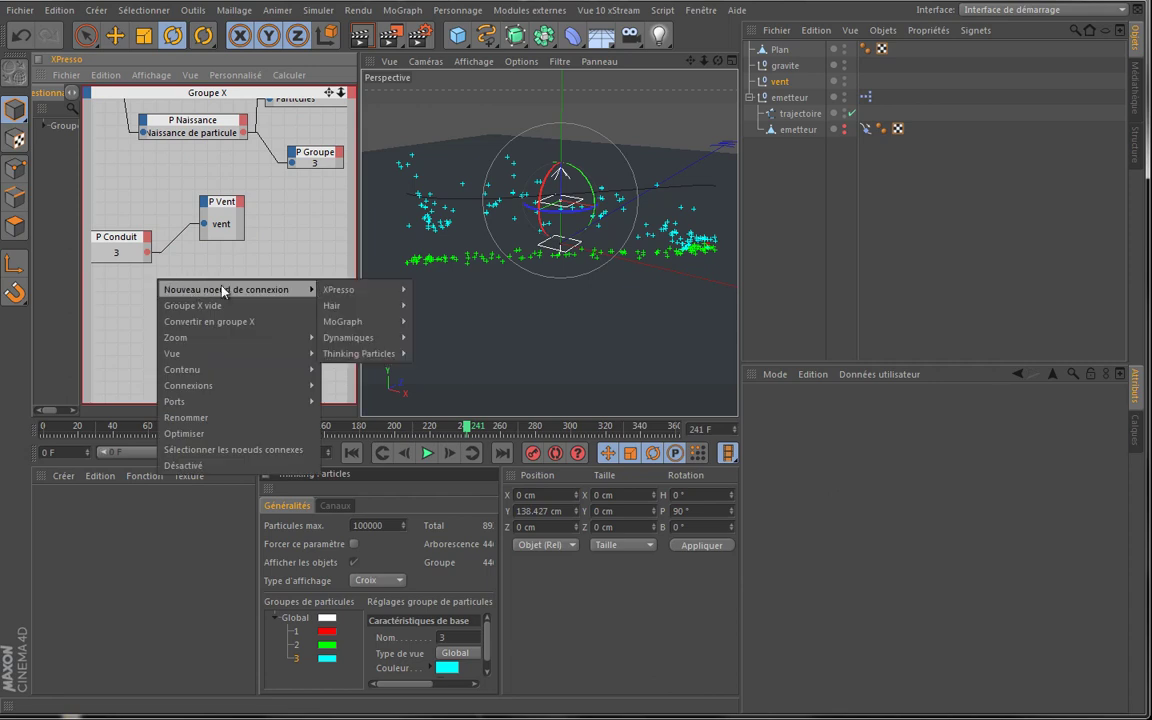
{"action": "mouse_move", "coordinate": [240, 289]}
{"action": "mouse_move", "coordinate": [385, 353]}
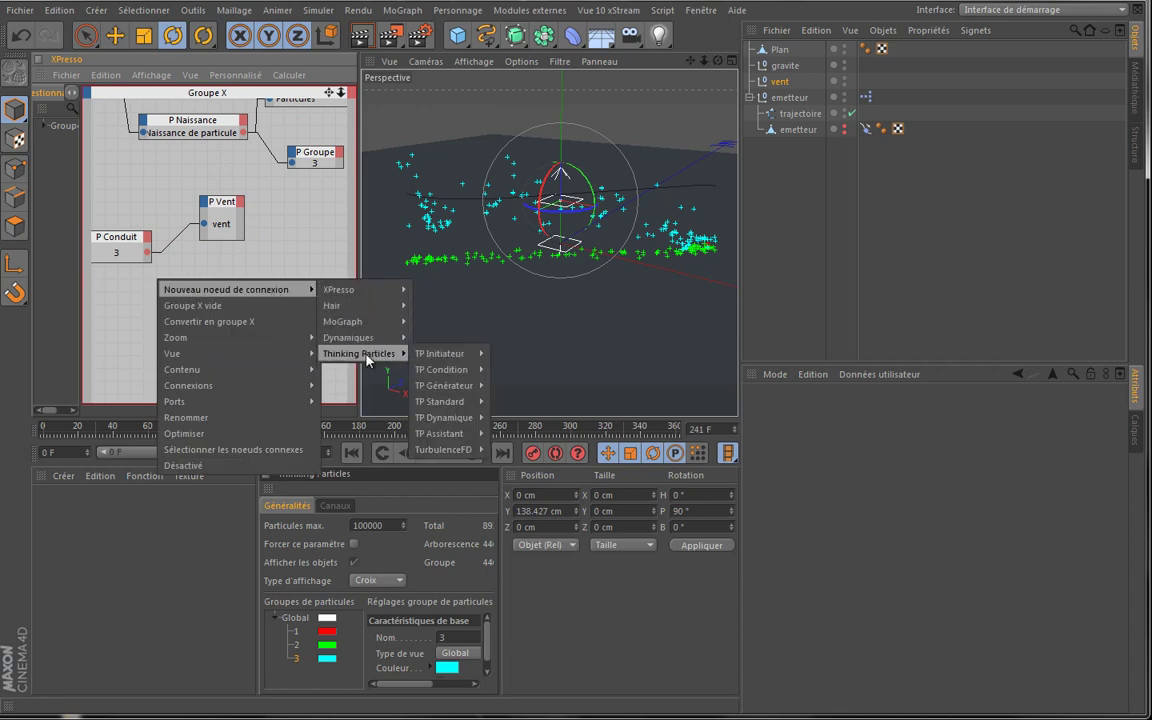
{"action": "mouse_move", "coordinate": [440, 369]}
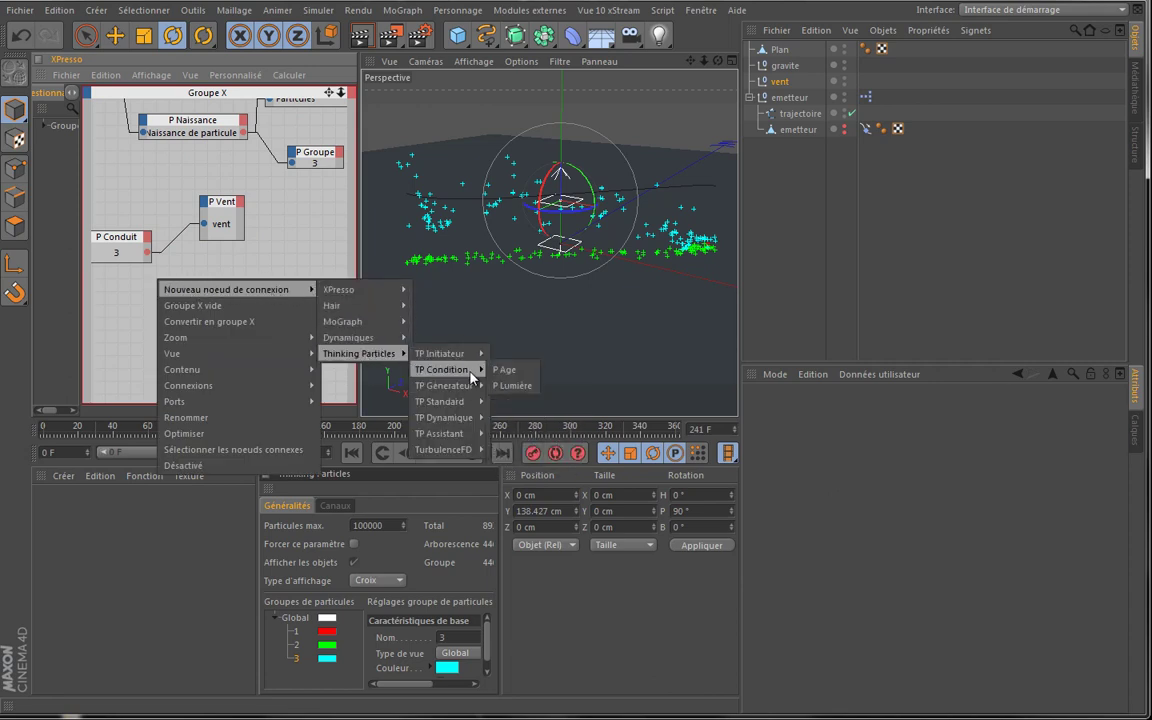
{"action": "left_click", "coordinate": [505, 370]}
{"action": "left_click_drag", "start_coordinate": [150, 268], "coordinate": [225, 279]}
{"action": "left_click_drag", "start_coordinate": [147, 251], "coordinate": [221, 287]}
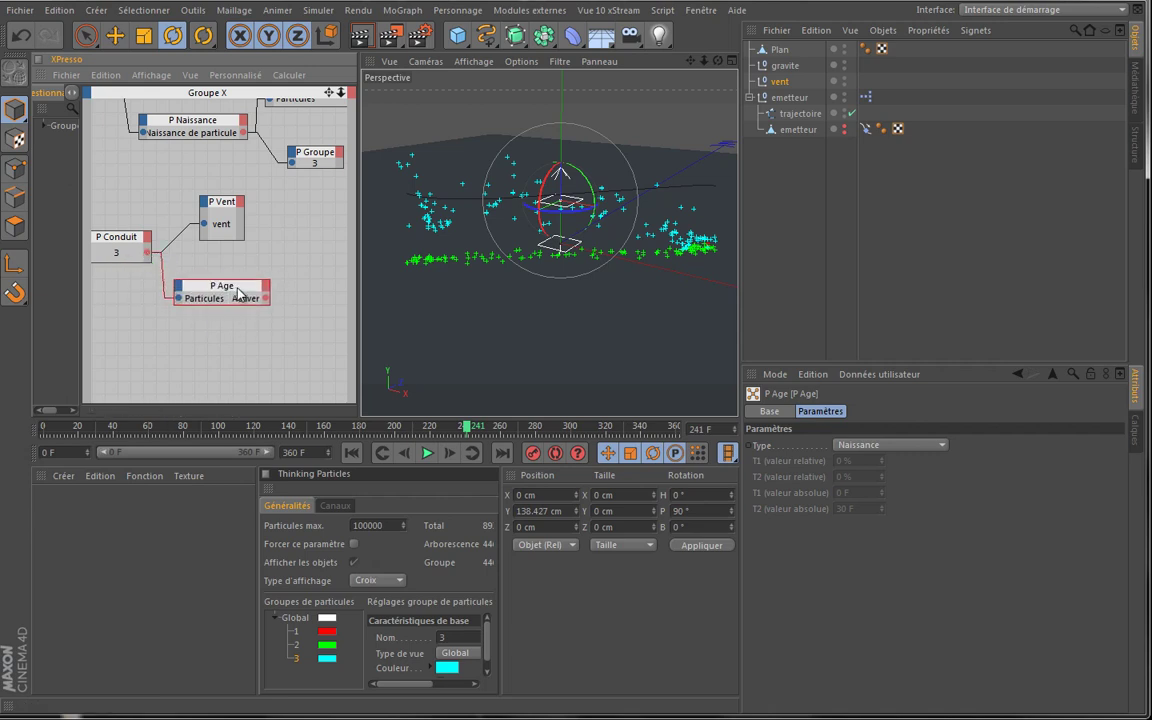
{"action": "left_click_drag", "start_coordinate": [165, 243], "coordinate": [149, 251]}
Set the P Age node's Type to Valeur absolue and shift the node slightly
{"action": "left_click", "coordinate": [873, 444]}
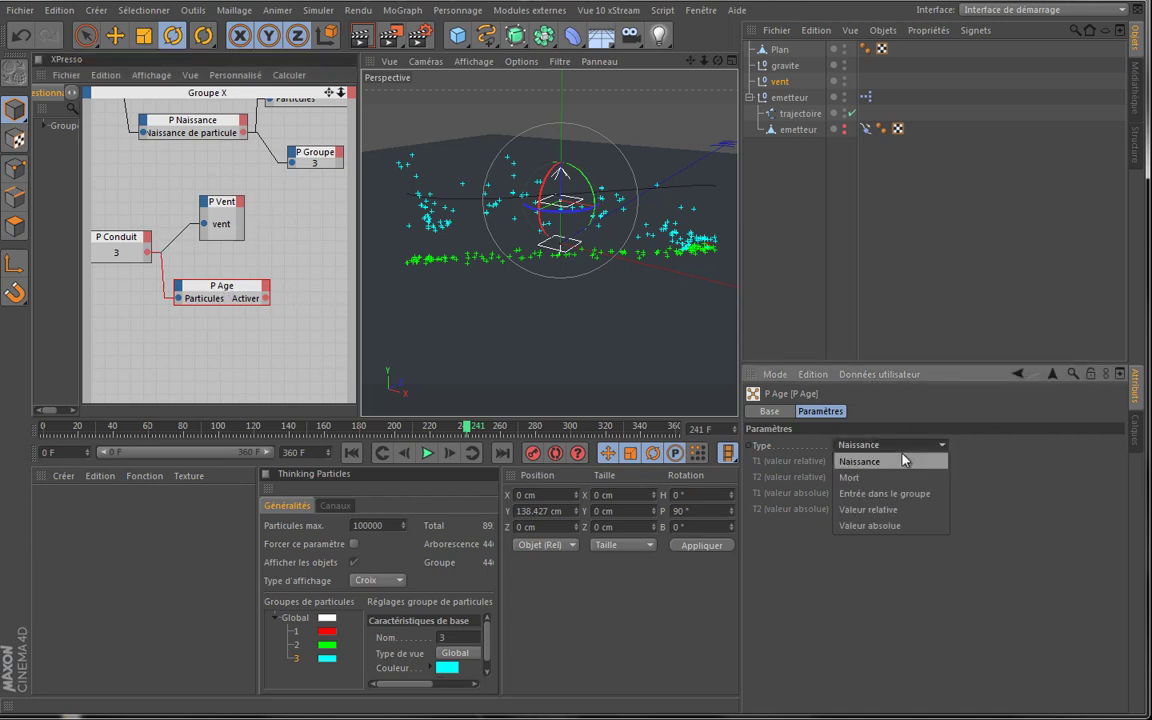
{"action": "left_click", "coordinate": [914, 526]}
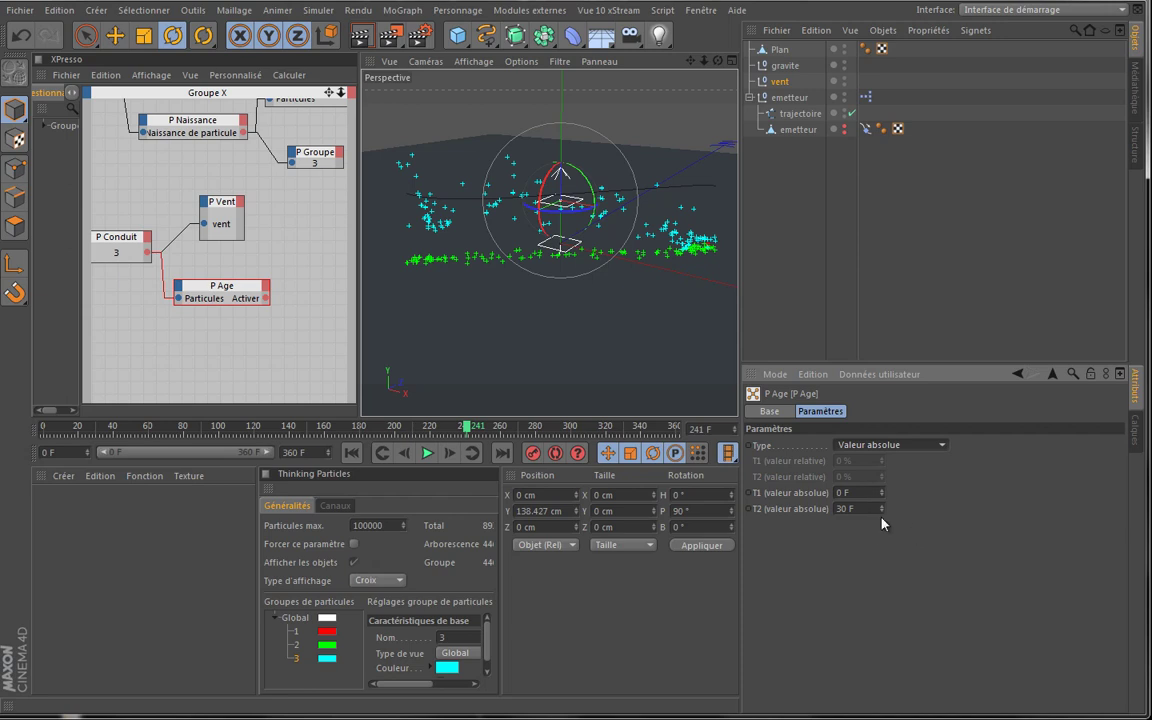
{"action": "left_click_drag", "start_coordinate": [237, 286], "coordinate": [244, 289]}
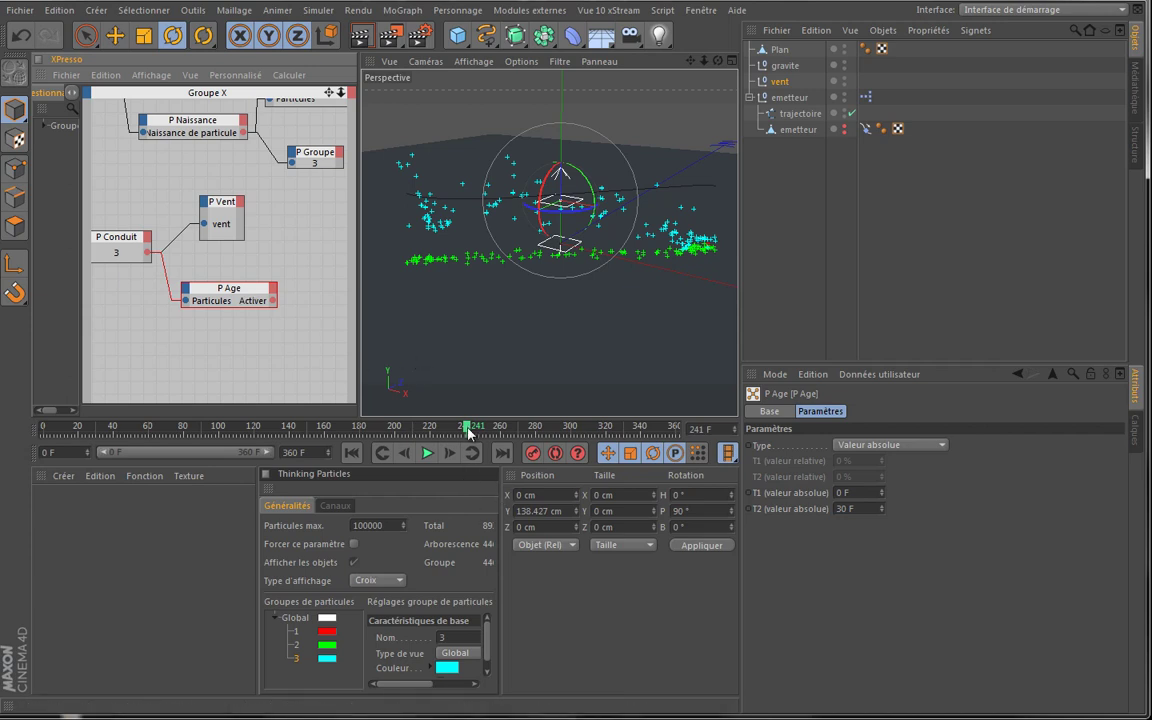
Replay the animation from frame 0 and pause it once the first cyan particles are born
{"action": "left_click_drag", "start_coordinate": [466, 427], "coordinate": [291, 428]}
{"action": "left_click", "coordinate": [352, 453]}
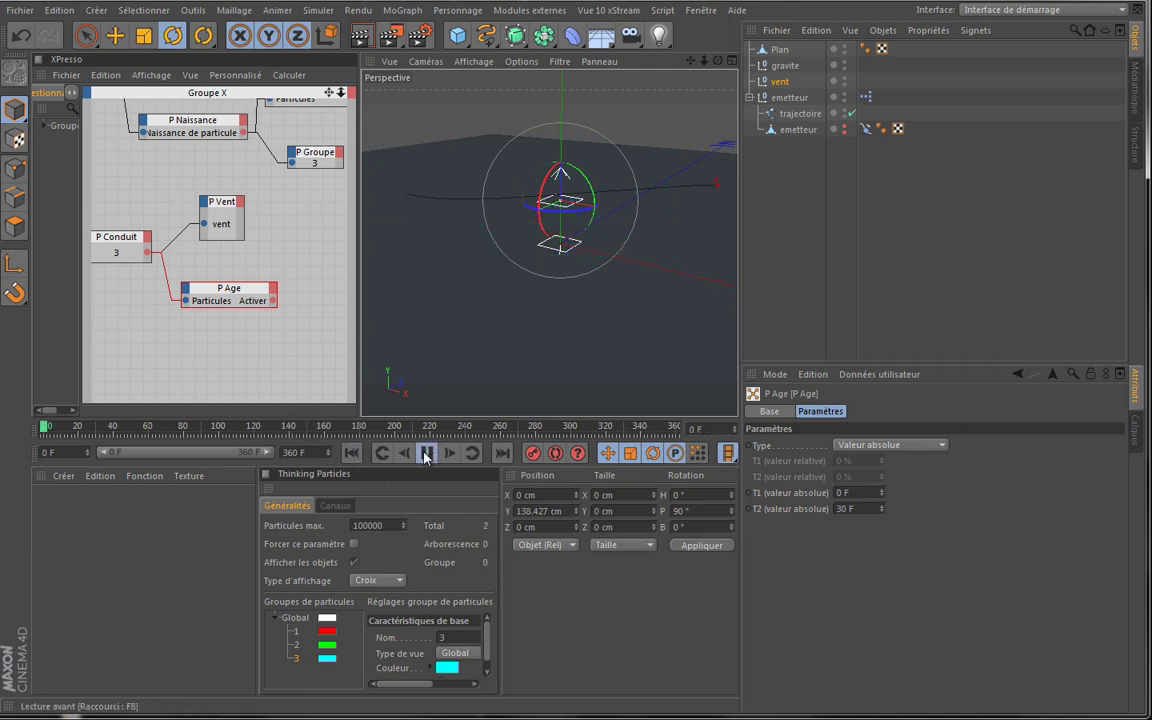
{"action": "left_click", "coordinate": [426, 453]}
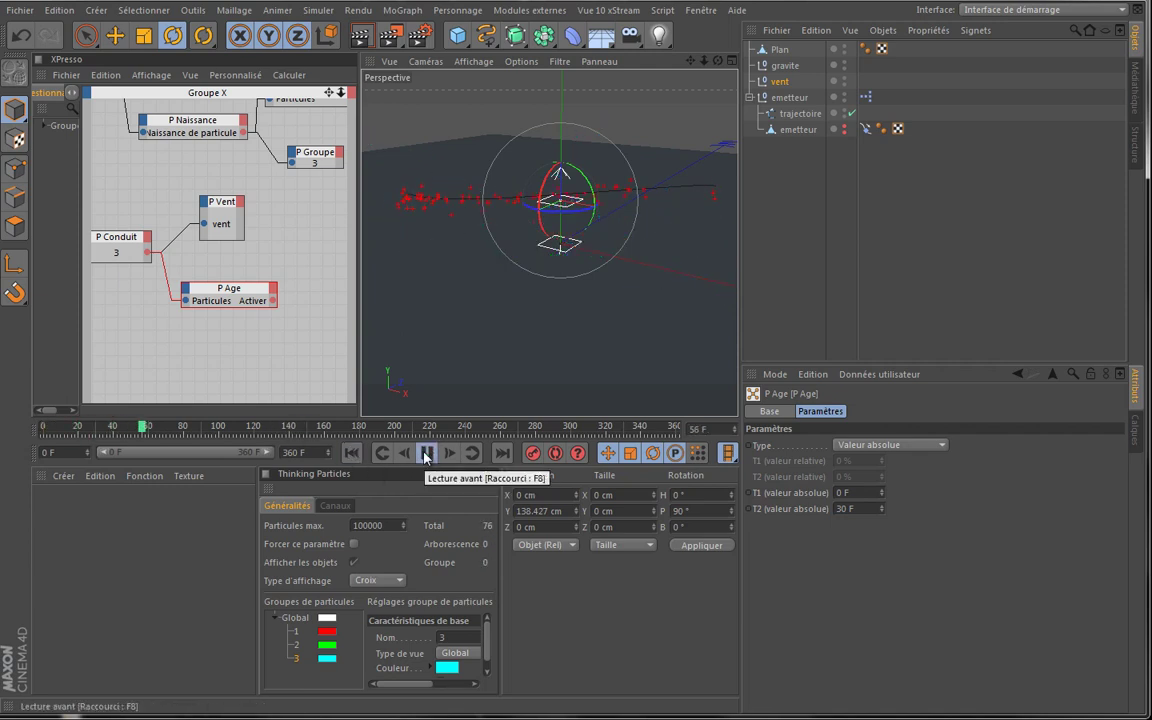
{"action": "left_click", "coordinate": [426, 453]}
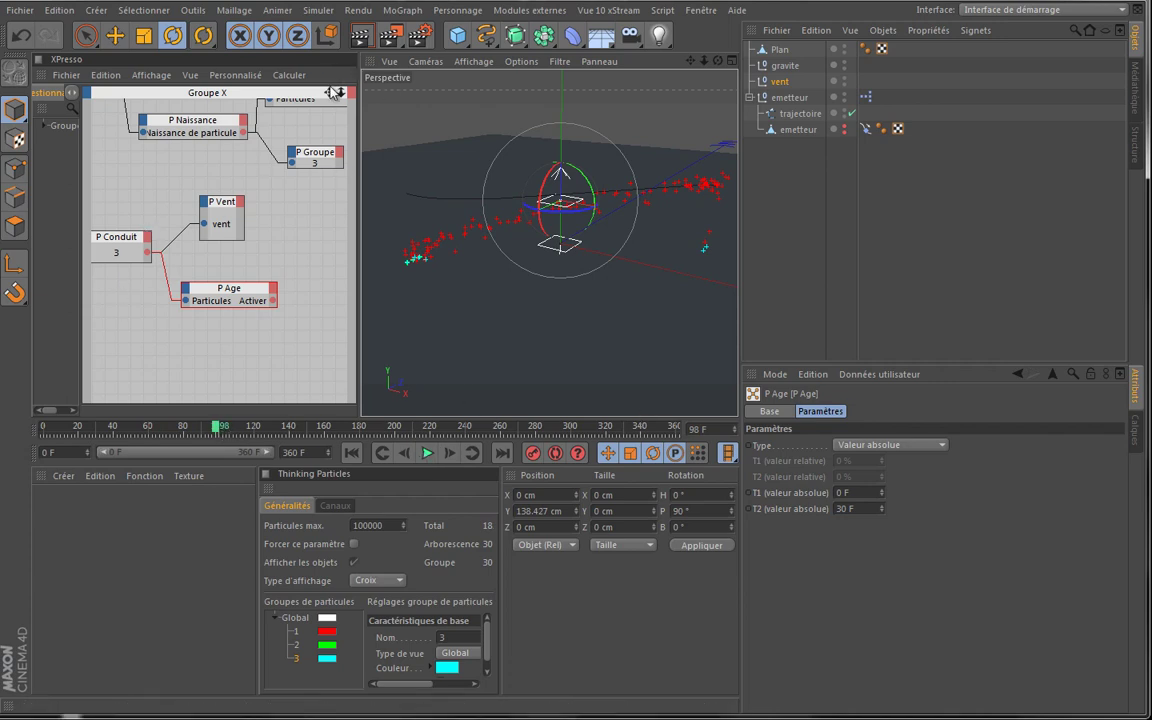
Check the Durée de vie of the group 3 P Naissance node, then resume playback to follow the rise of the cyan particles
{"action": "left_click_drag", "start_coordinate": [328, 92], "coordinate": [360, 342]}
{"action": "left_click", "coordinate": [228, 236]}
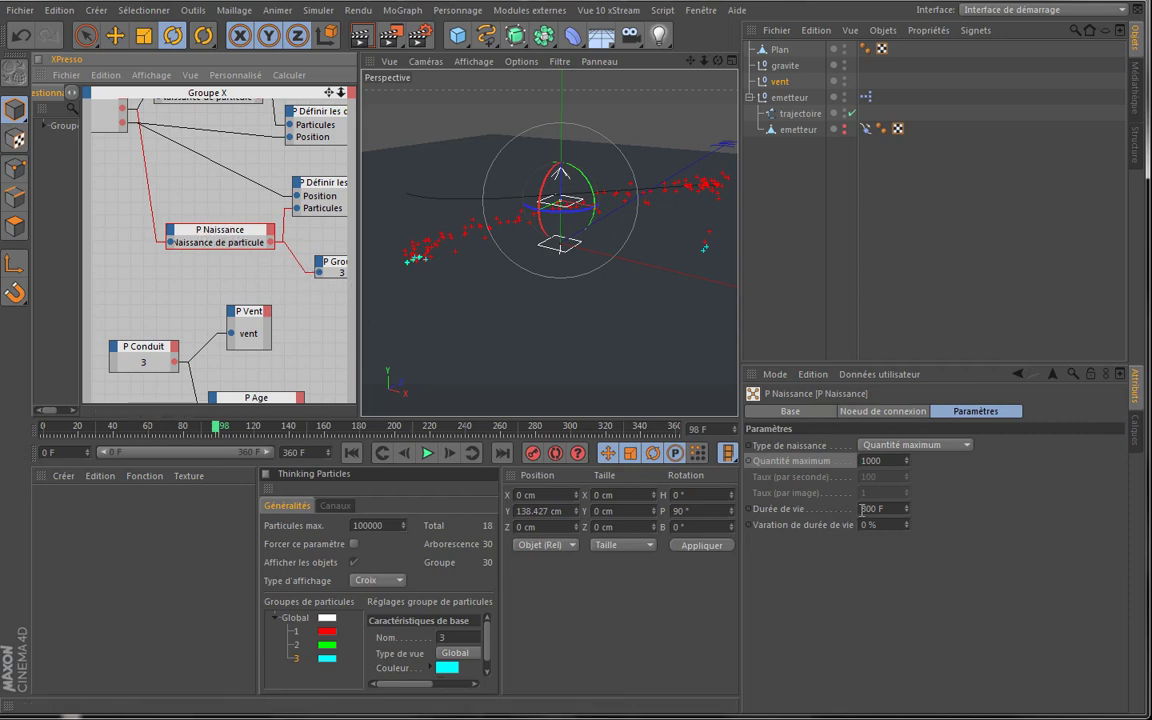
{"action": "left_click_drag", "start_coordinate": [690, 61], "coordinate": [545, 334]}
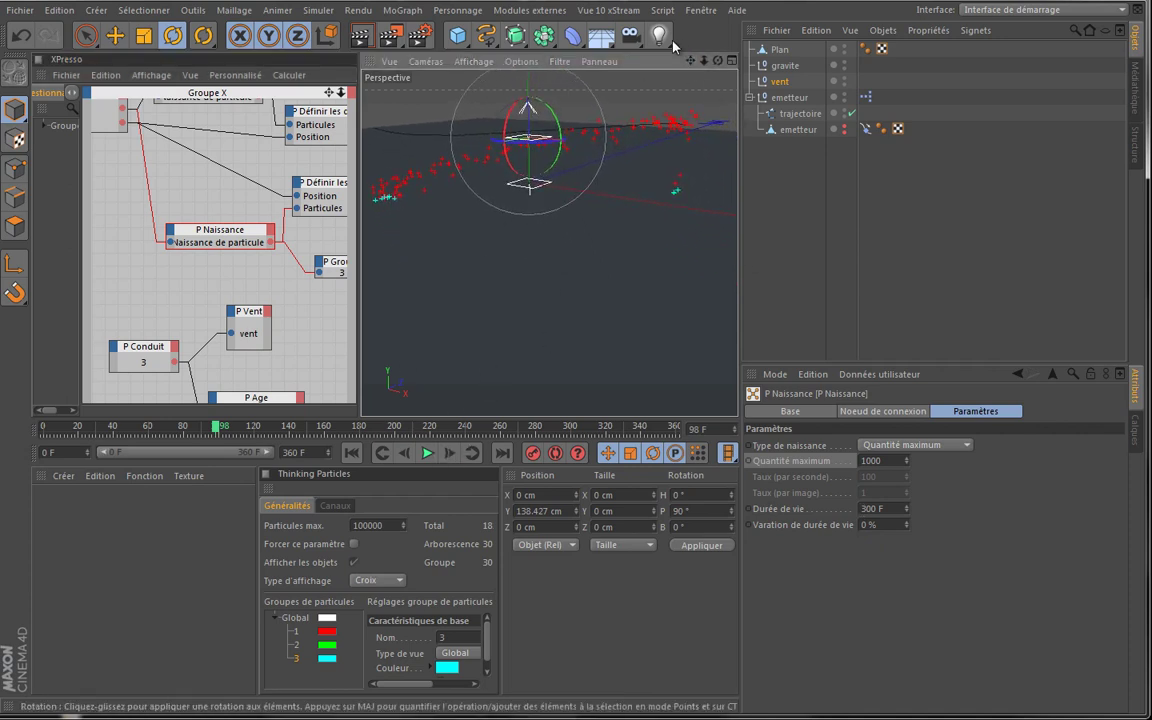
{"action": "left_click_drag", "start_coordinate": [690, 61], "coordinate": [546, 340]}
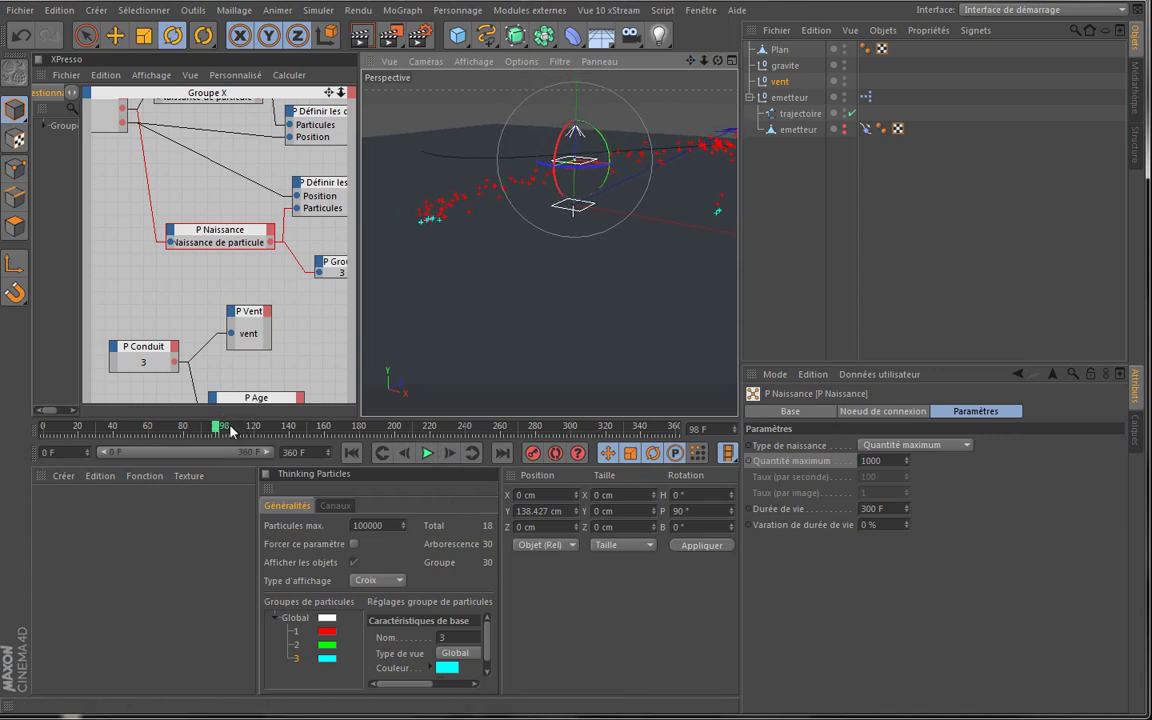
{"action": "left_click", "coordinate": [427, 453]}
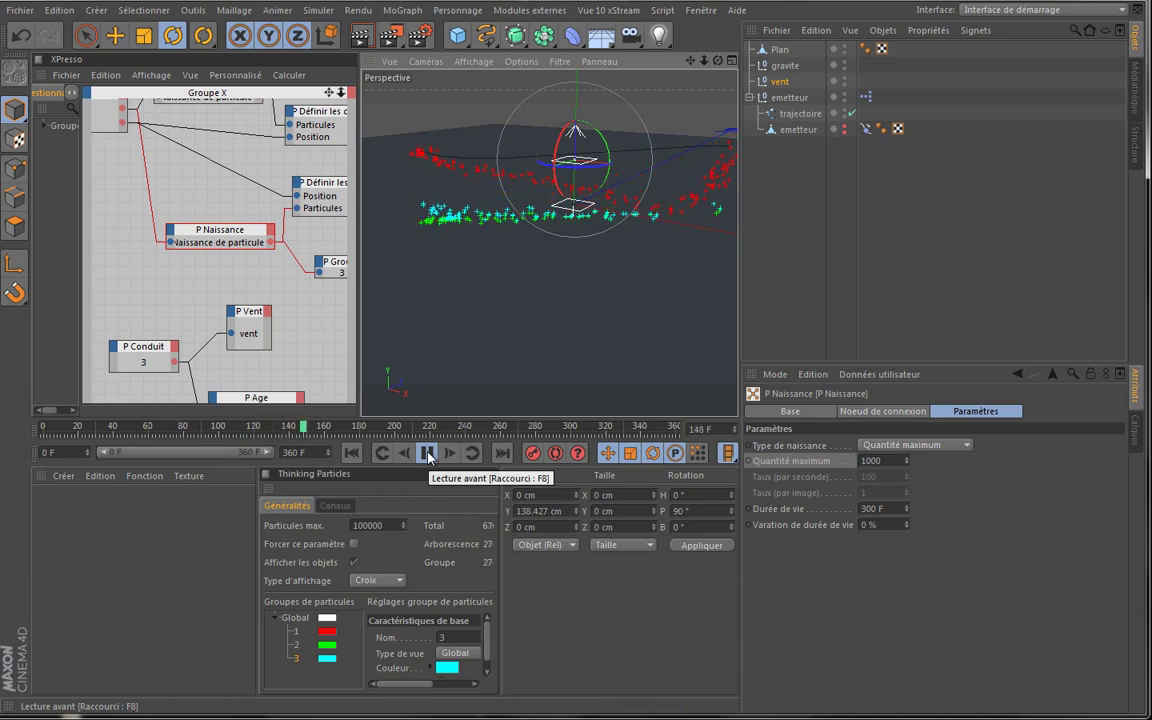
{"action": "left_click", "coordinate": [427, 453]}
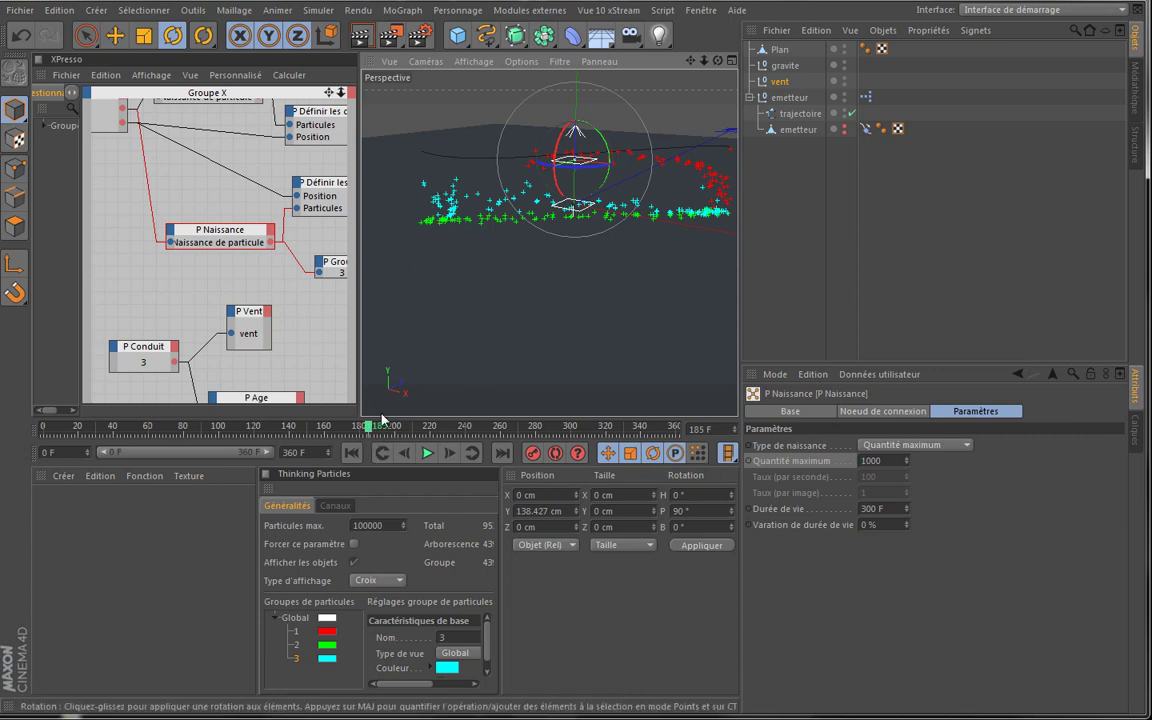
Set the P Age node's absolute values to 80 F for T1 and 300 F for T2
{"action": "left_click", "coordinate": [250, 397]}
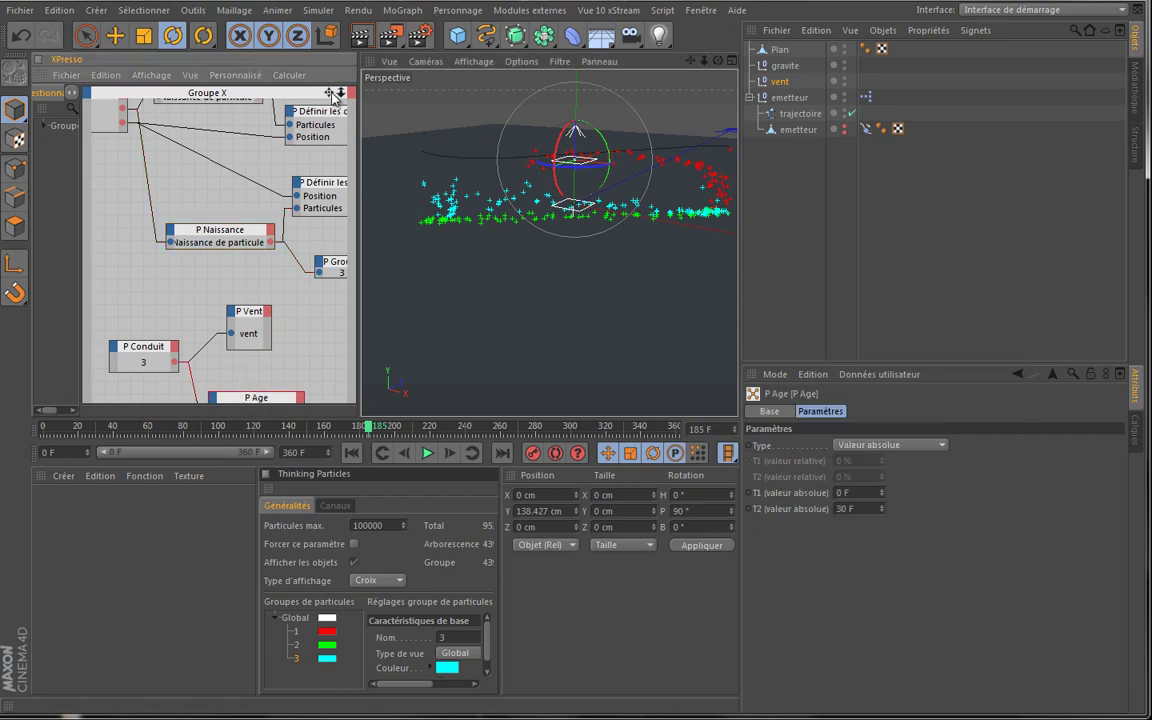
{"action": "left_click_drag", "start_coordinate": [322, 90], "coordinate": [330, 340]}
{"action": "left_click", "coordinate": [850, 492]}
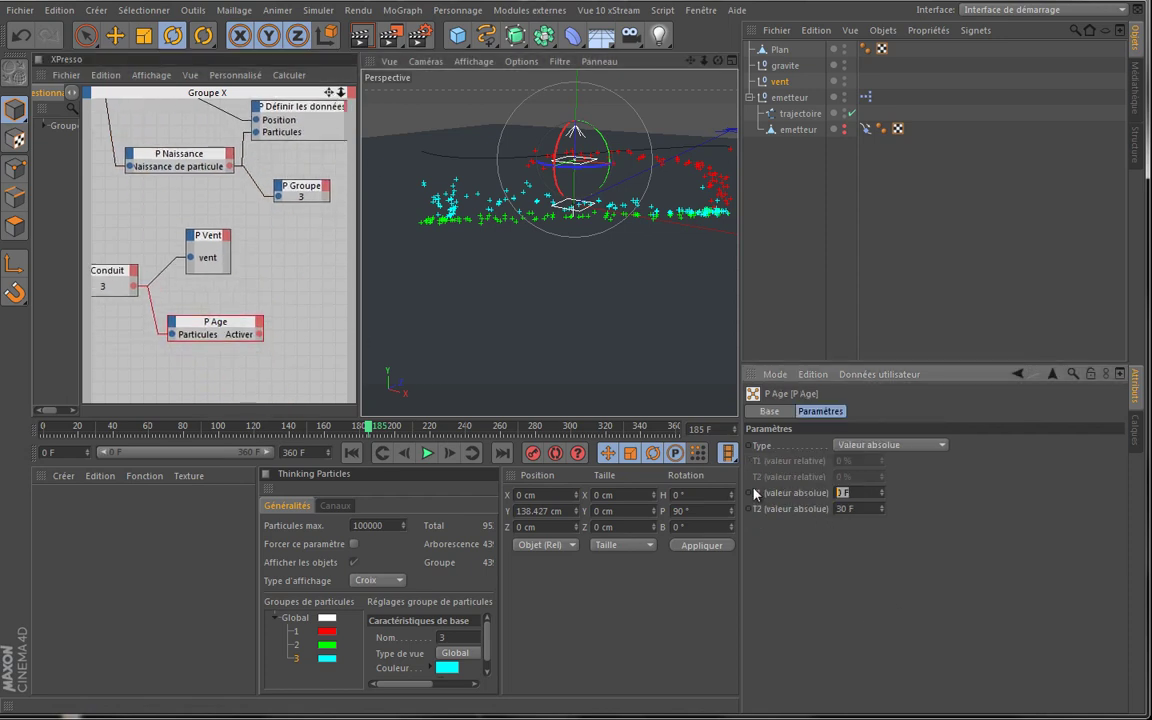
{"action": "type", "text": "80"}
{"action": "key", "text": "Tab"}
{"action": "type", "text": "300"}
{"action": "key", "text": "Return"}
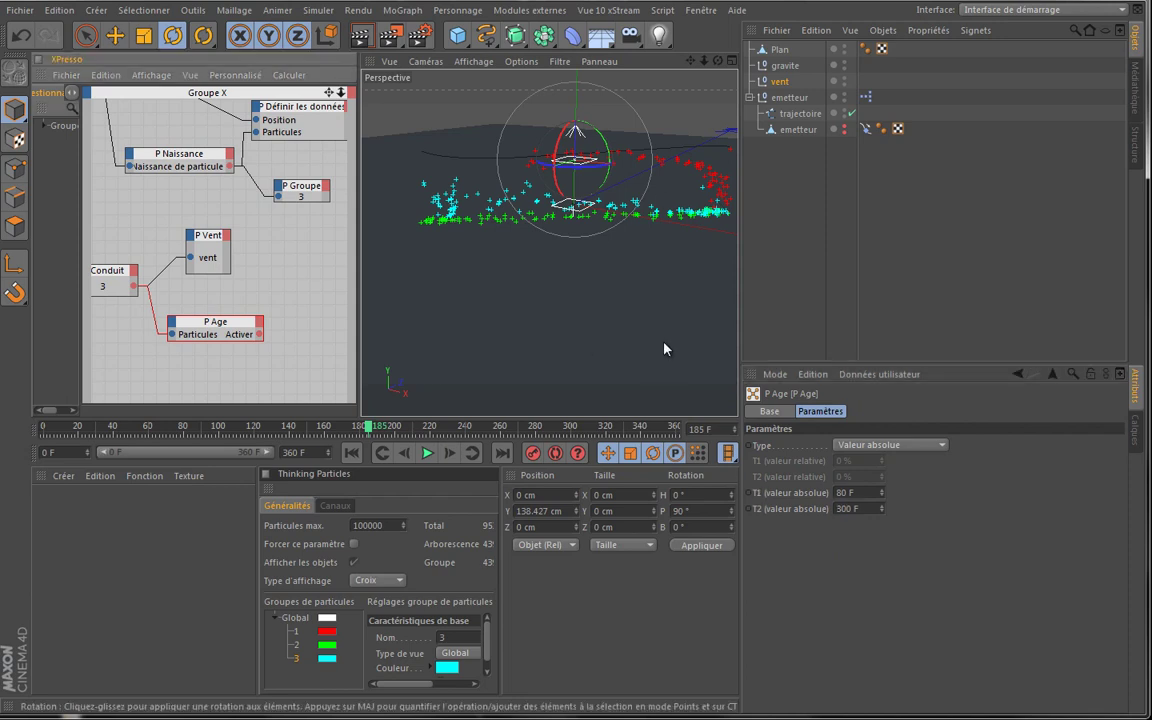
Space the P Age and P Vent nodes apart and add a Thinking Particles P Geler node between them
{"action": "left_click_drag", "start_coordinate": [215, 321], "coordinate": [205, 327]}
{"action": "left_click_drag", "start_coordinate": [208, 234], "coordinate": [230, 236]}
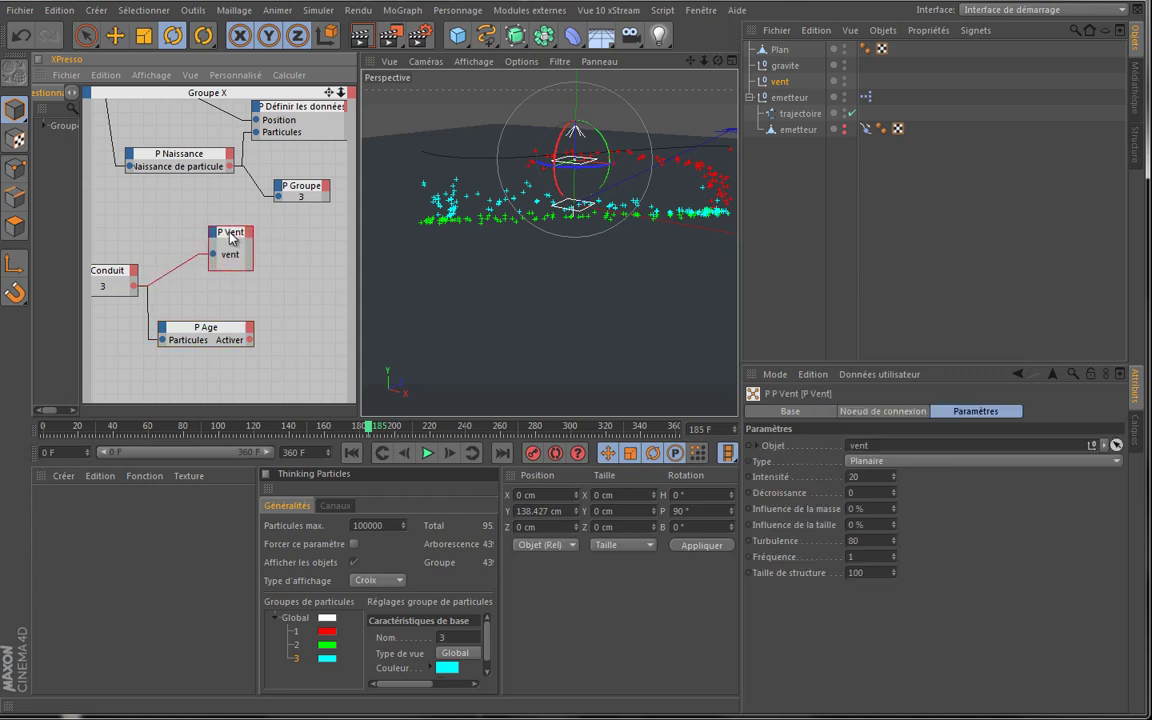
{"action": "left_click", "coordinate": [235, 337]}
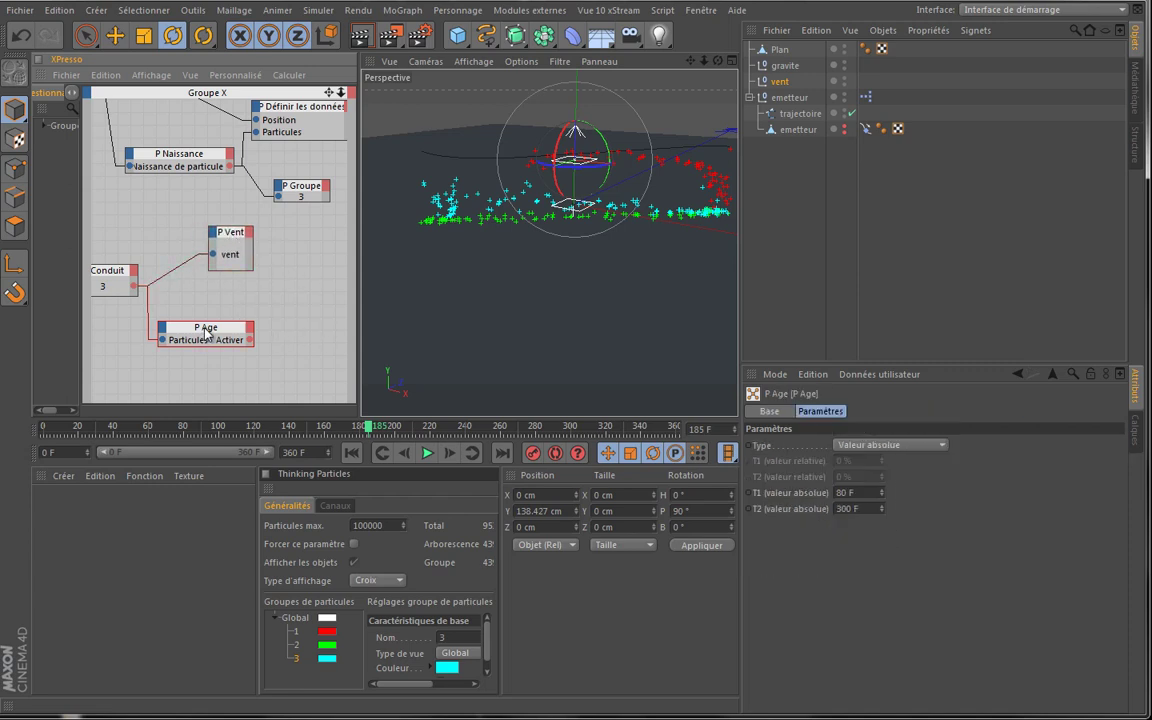
{"action": "left_click_drag", "start_coordinate": [240, 241], "coordinate": [236, 231]}
{"action": "right_click", "coordinate": [236, 281]}
{"action": "mouse_move", "coordinate": [300, 288]}
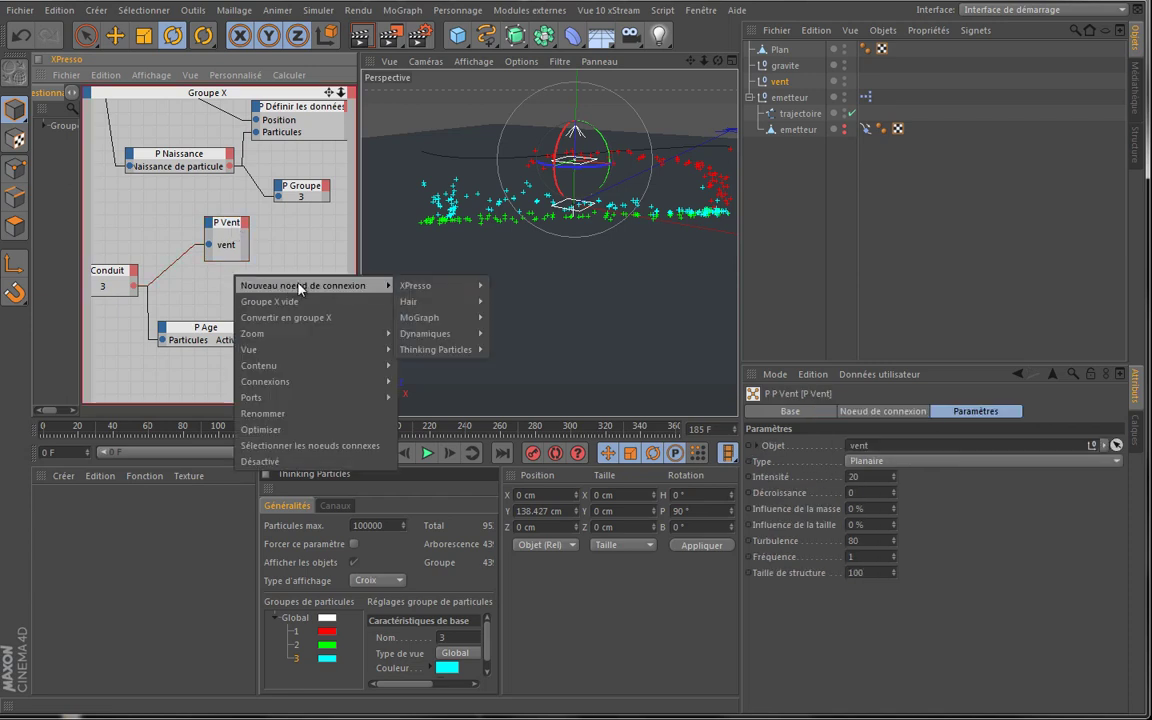
{"action": "mouse_move", "coordinate": [463, 349]}
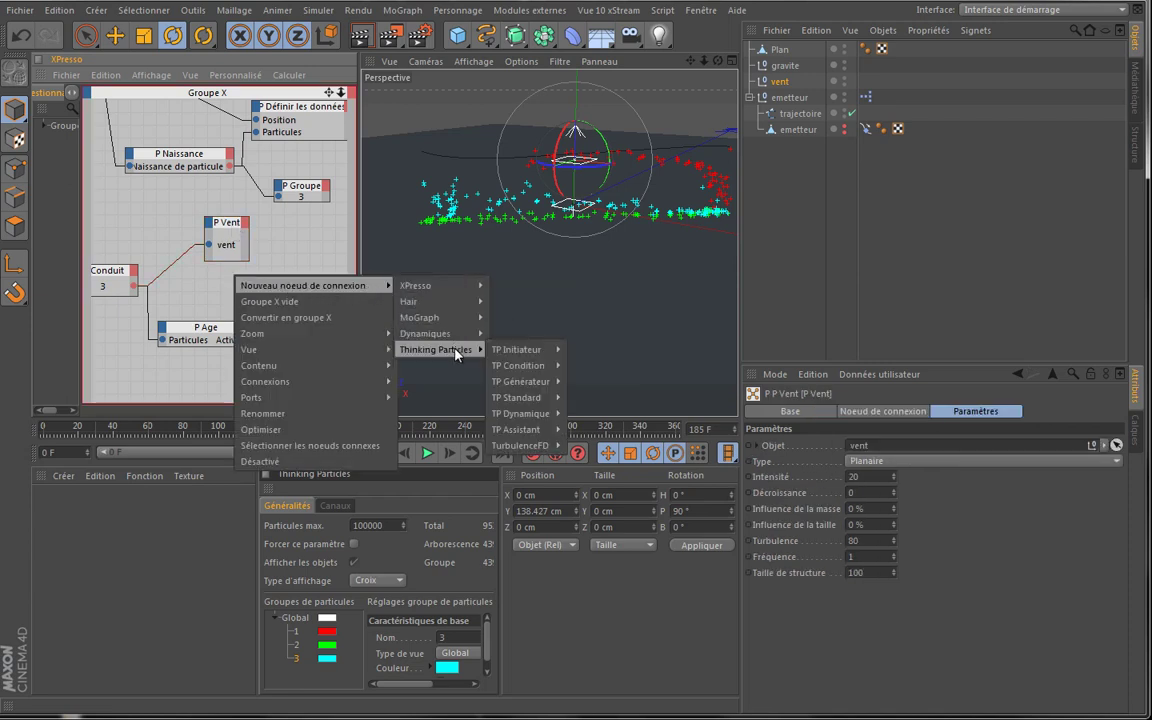
{"action": "mouse_move", "coordinate": [549, 405]}
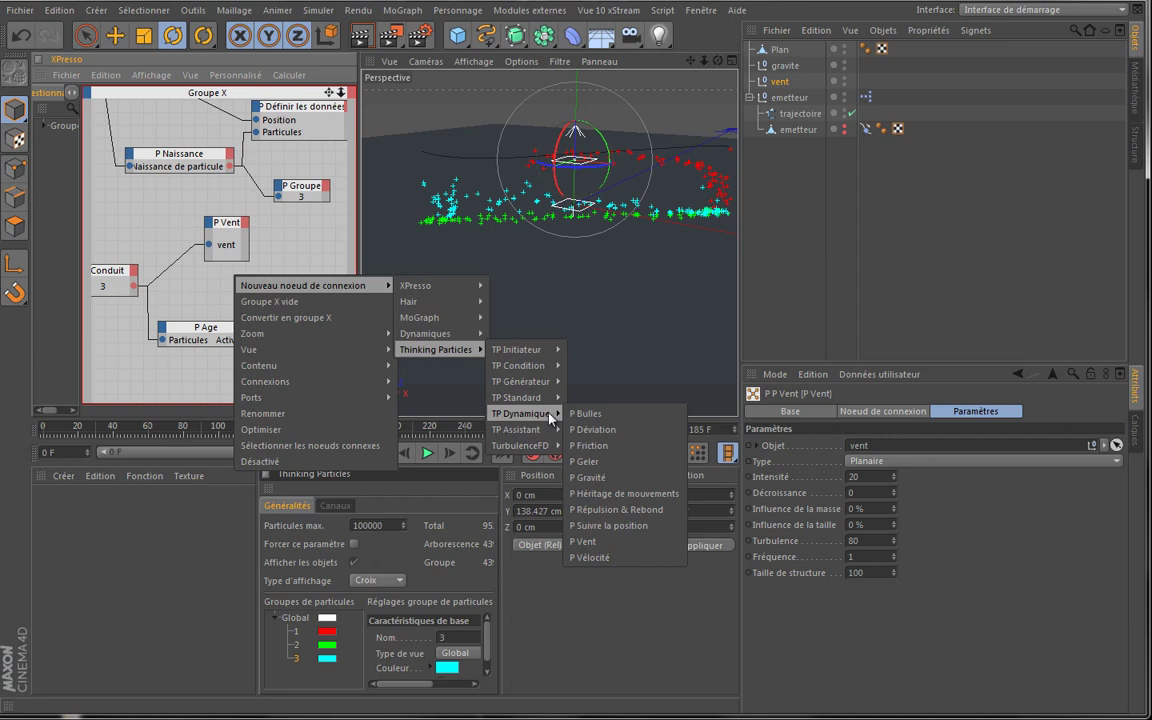
{"action": "left_click", "coordinate": [605, 462]}
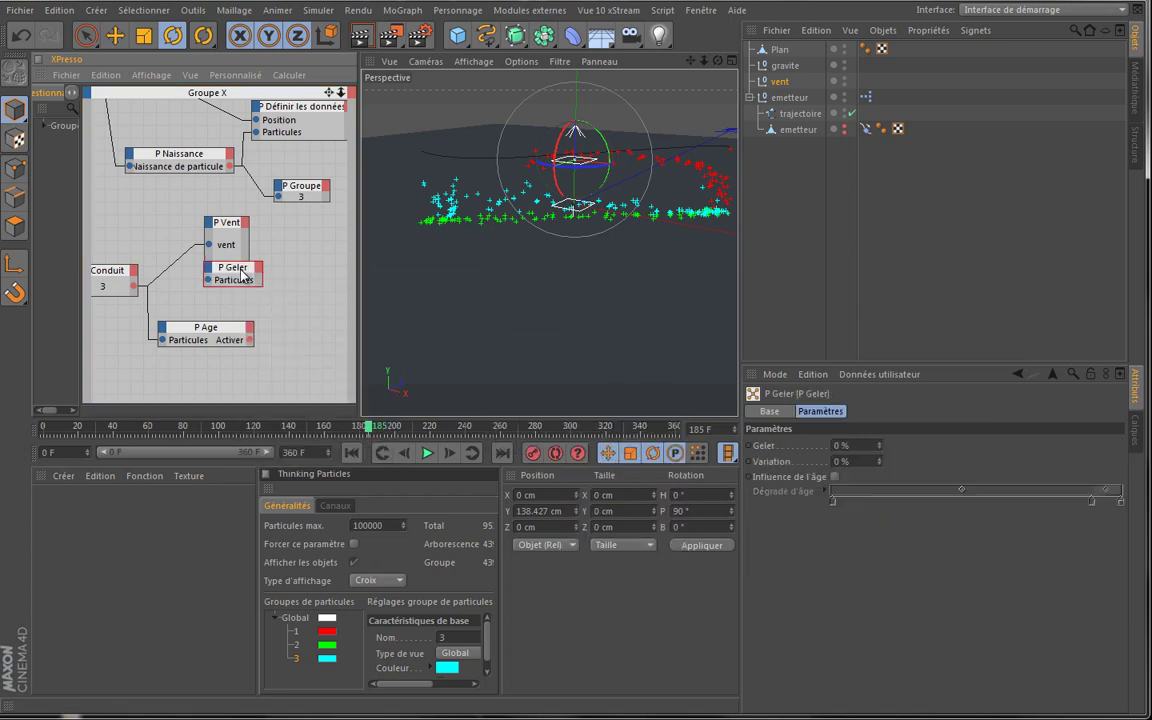
Move the P Geler node clear of P Vent into the empty space above P Age
{"action": "left_click_drag", "start_coordinate": [238, 276], "coordinate": [288, 290]}
{"action": "right_click", "coordinate": [288, 290]}
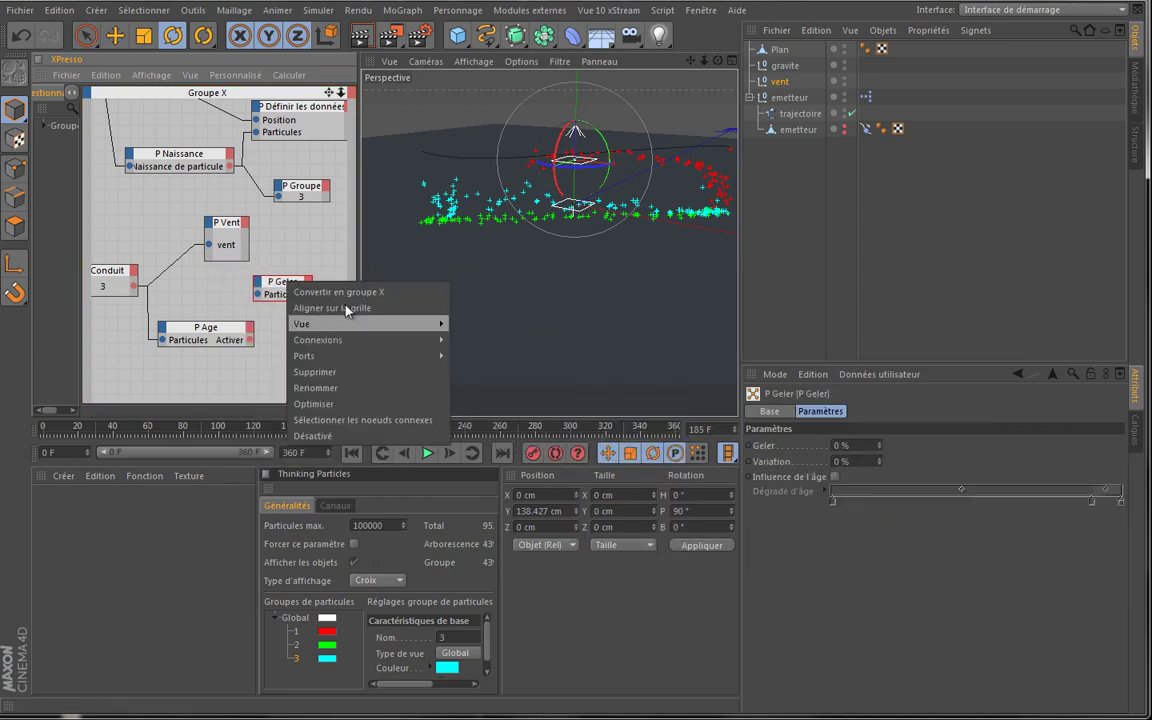
{"action": "left_click", "coordinate": [301, 262]}
{"action": "right_click", "coordinate": [301, 262]}
{"action": "mouse_move", "coordinate": [420, 265]}
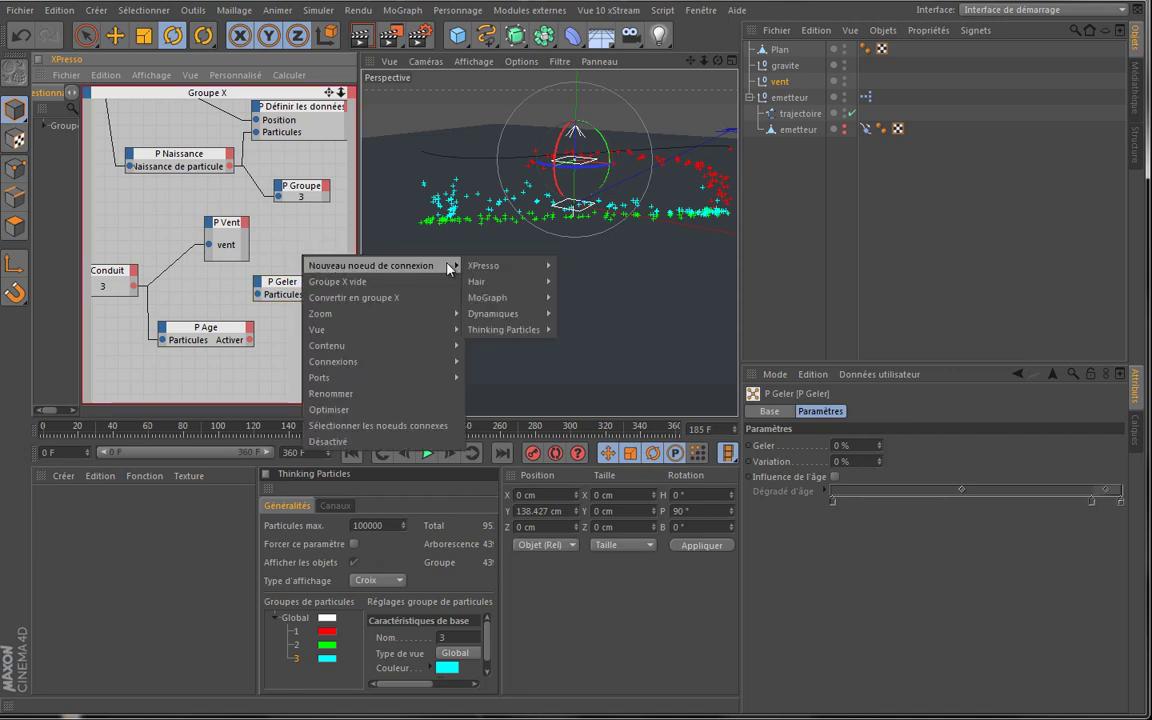
{"action": "mouse_move", "coordinate": [537, 332]}
{"action": "mouse_move", "coordinate": [590, 393]}
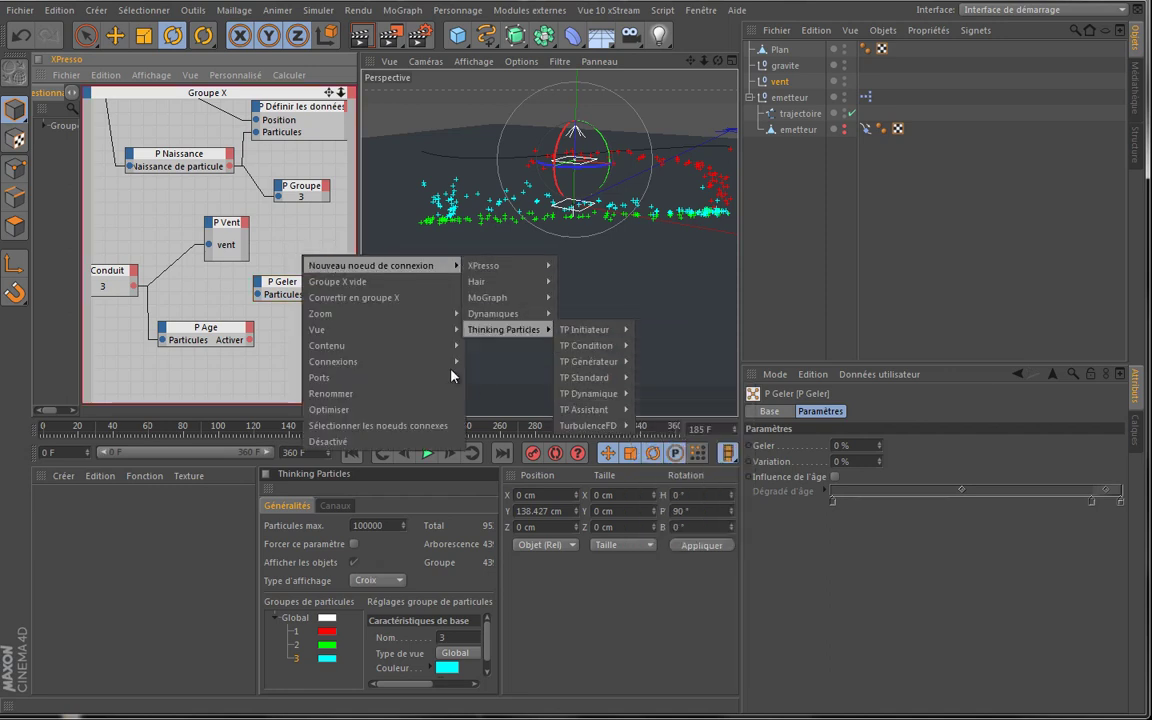
{"action": "left_click", "coordinate": [155, 285]}
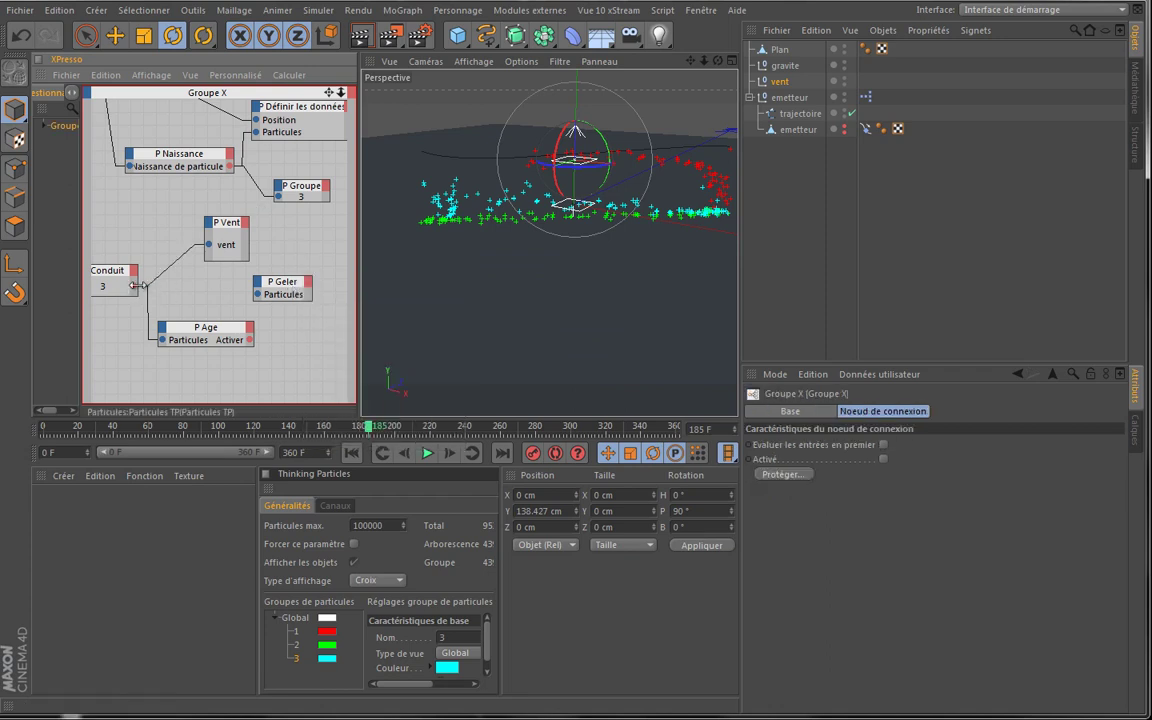
Connect the group 3 P Conduit and P Age's Activer output to P Geler, and set its Geler value to 100 %
{"action": "left_click_drag", "start_coordinate": [133, 285], "coordinate": [302, 287]}
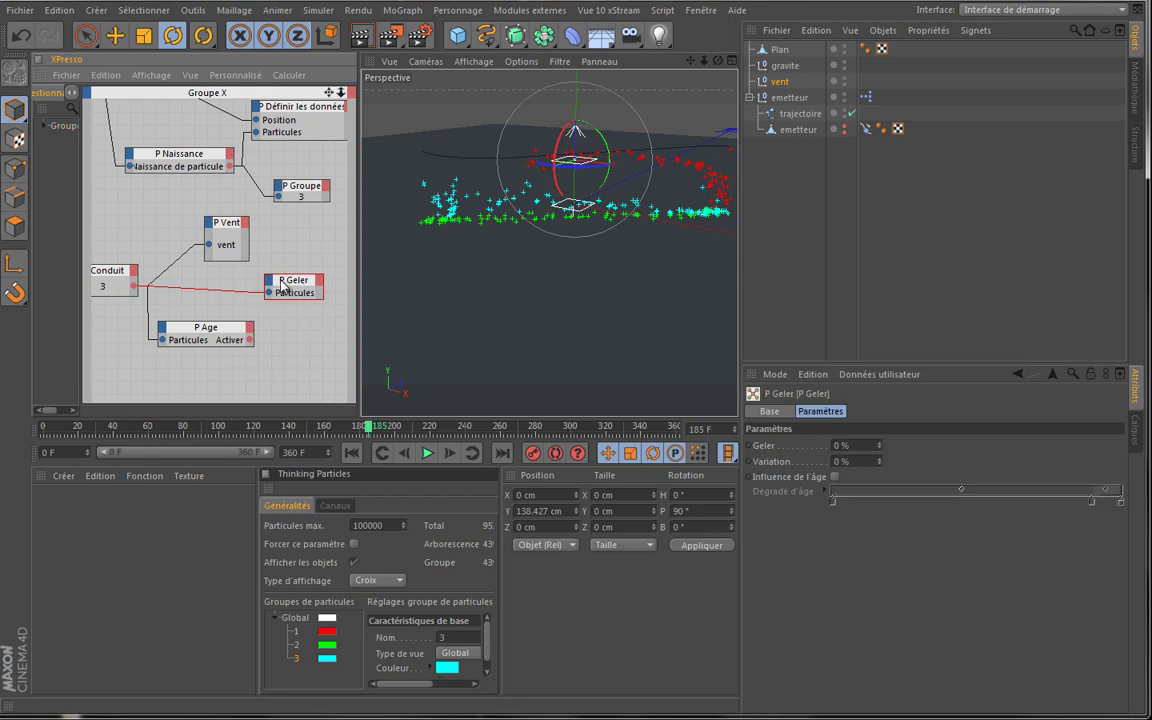
{"action": "left_click_drag", "start_coordinate": [250, 340], "coordinate": [307, 281]}
{"action": "left_click", "coordinate": [775, 446]}
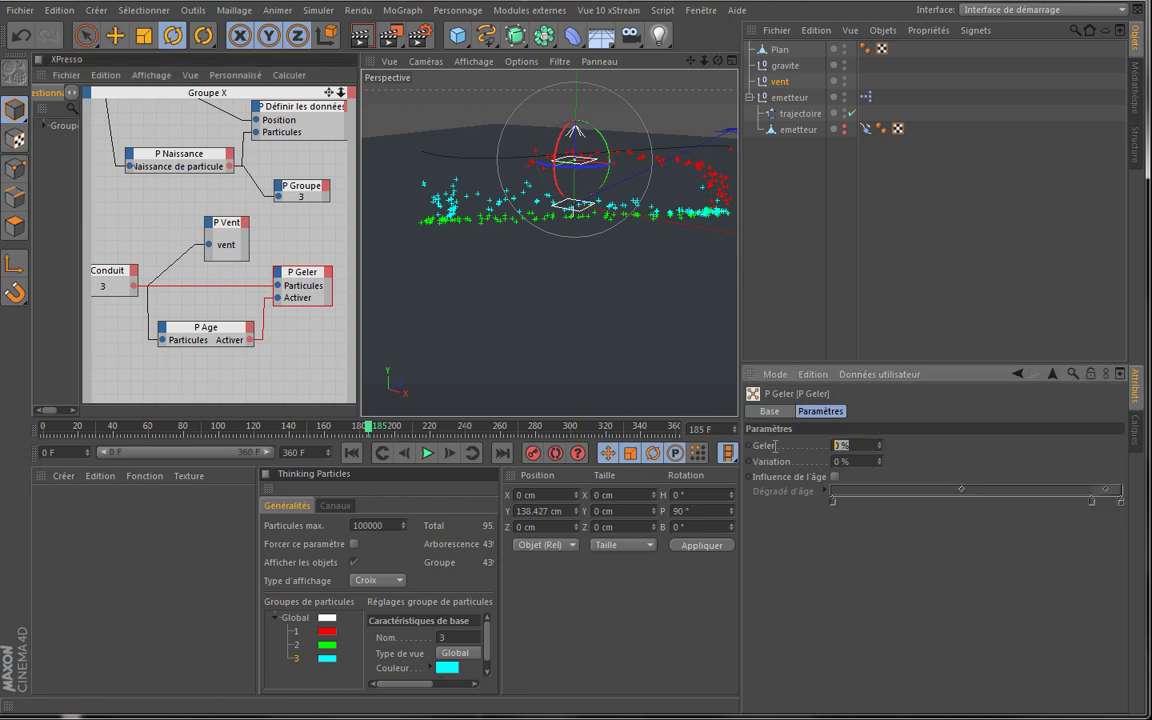
{"action": "type", "text": "100"}
{"action": "key", "text": "Tab"}
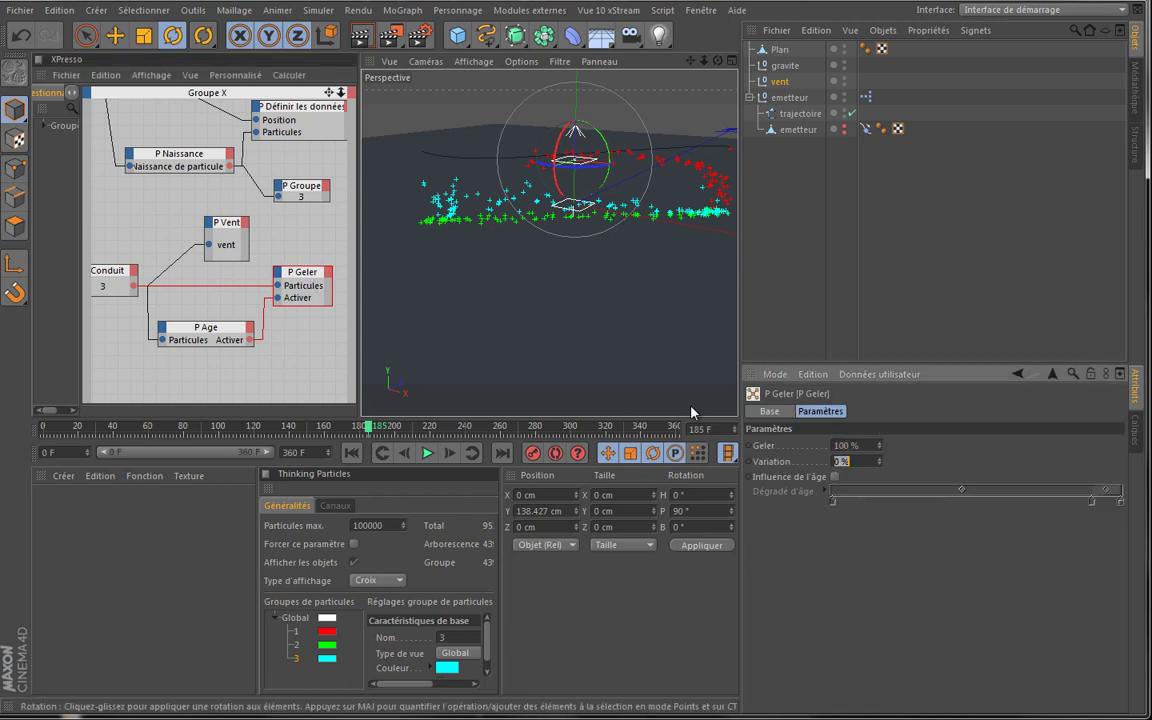
Replay the animation from frame 0, pause it near the end and examine the frozen cyan particles from another viewing angle
{"action": "left_click", "coordinate": [352, 453]}
{"action": "left_click", "coordinate": [424, 453]}
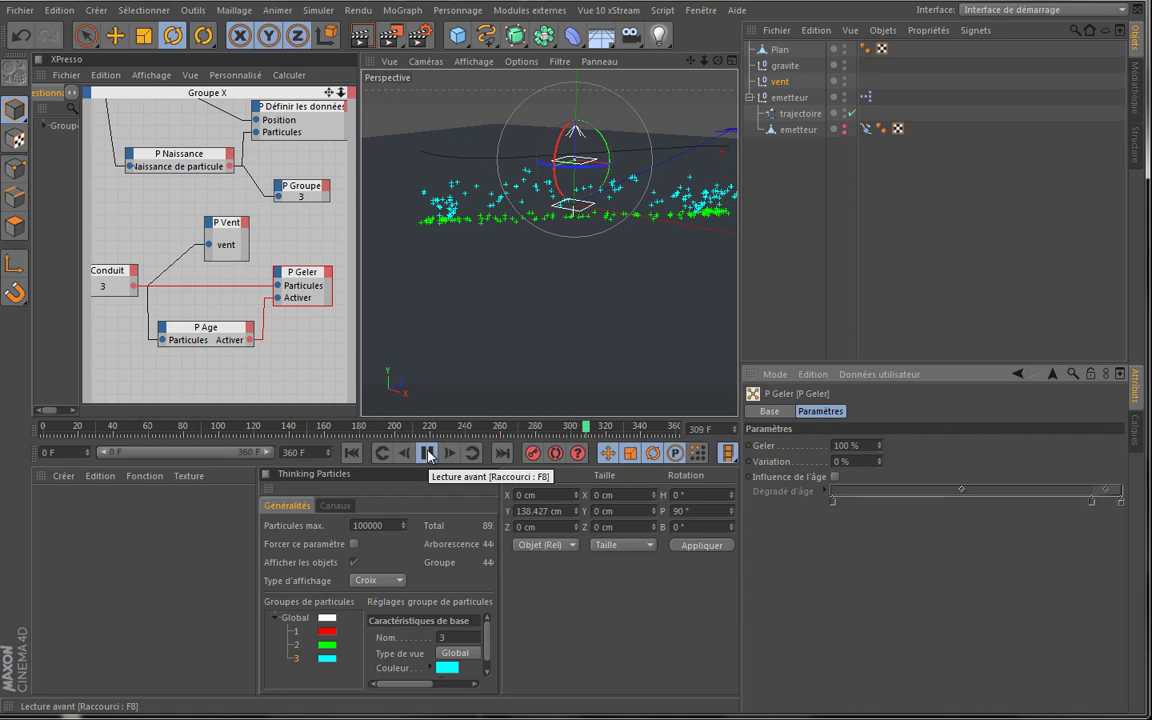
{"action": "left_click", "coordinate": [428, 455]}
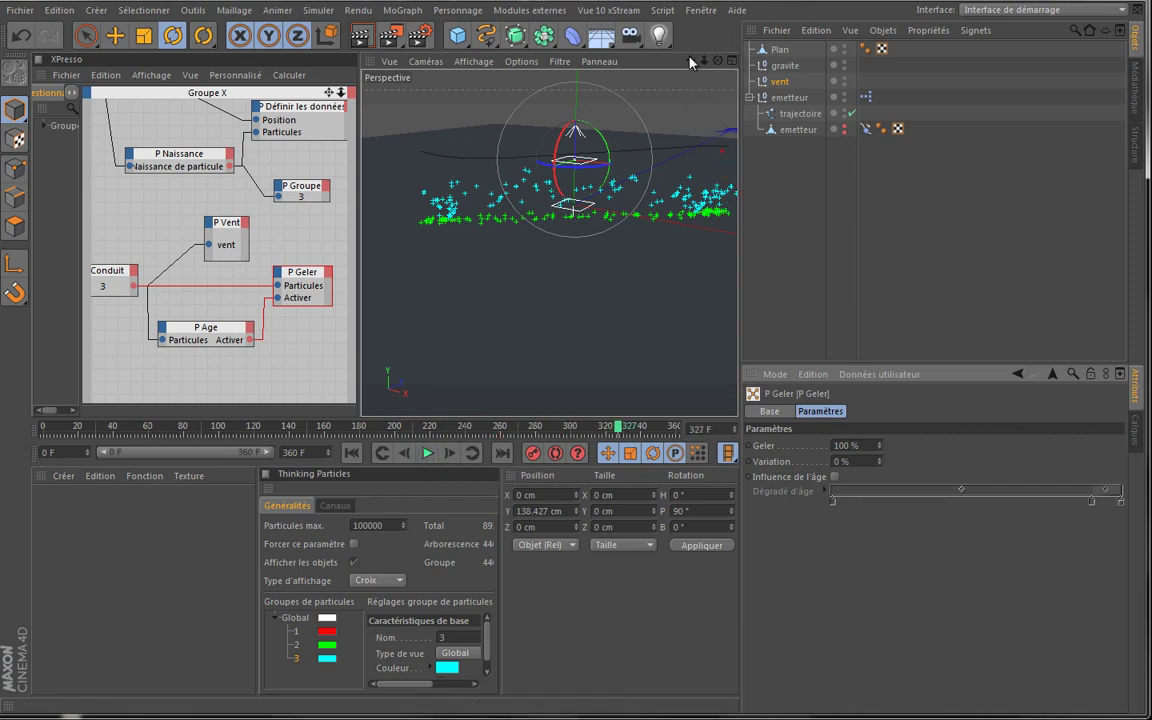
{"action": "left_click_drag", "start_coordinate": [690, 61], "coordinate": [545, 337]}
{"action": "left_click_drag", "start_coordinate": [718, 62], "coordinate": [545, 340]}
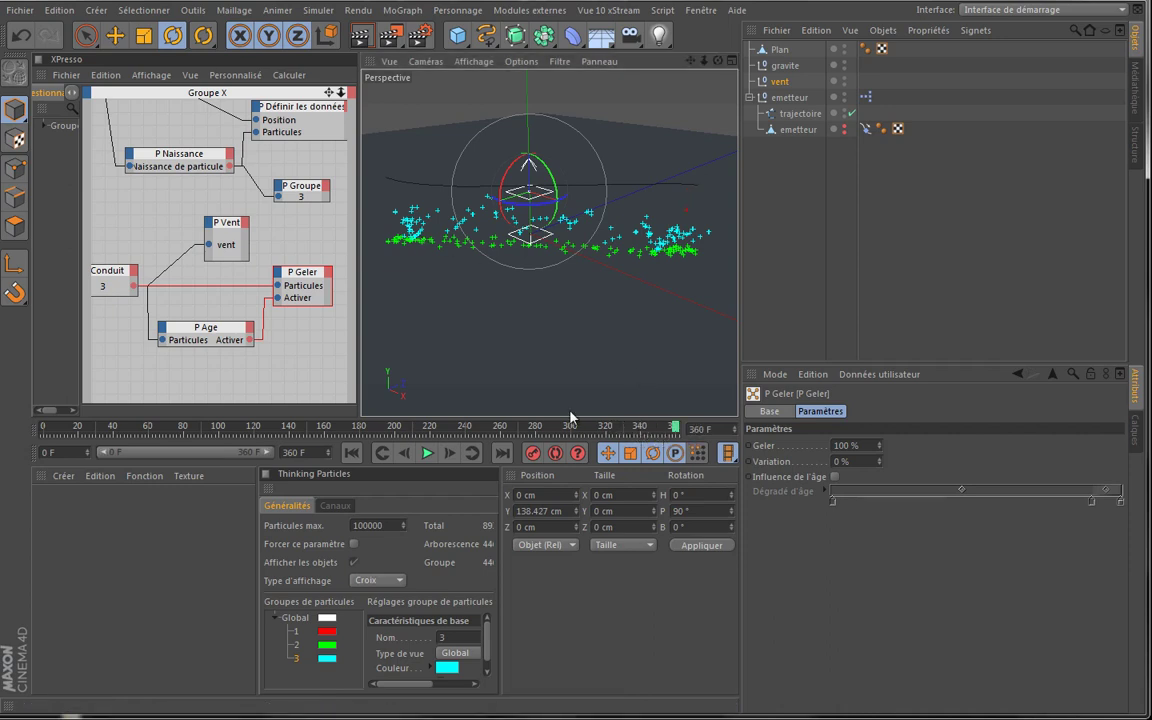
Widen the Perspective viewport and render the view at frame 360
{"action": "left_click", "coordinate": [691, 428]}
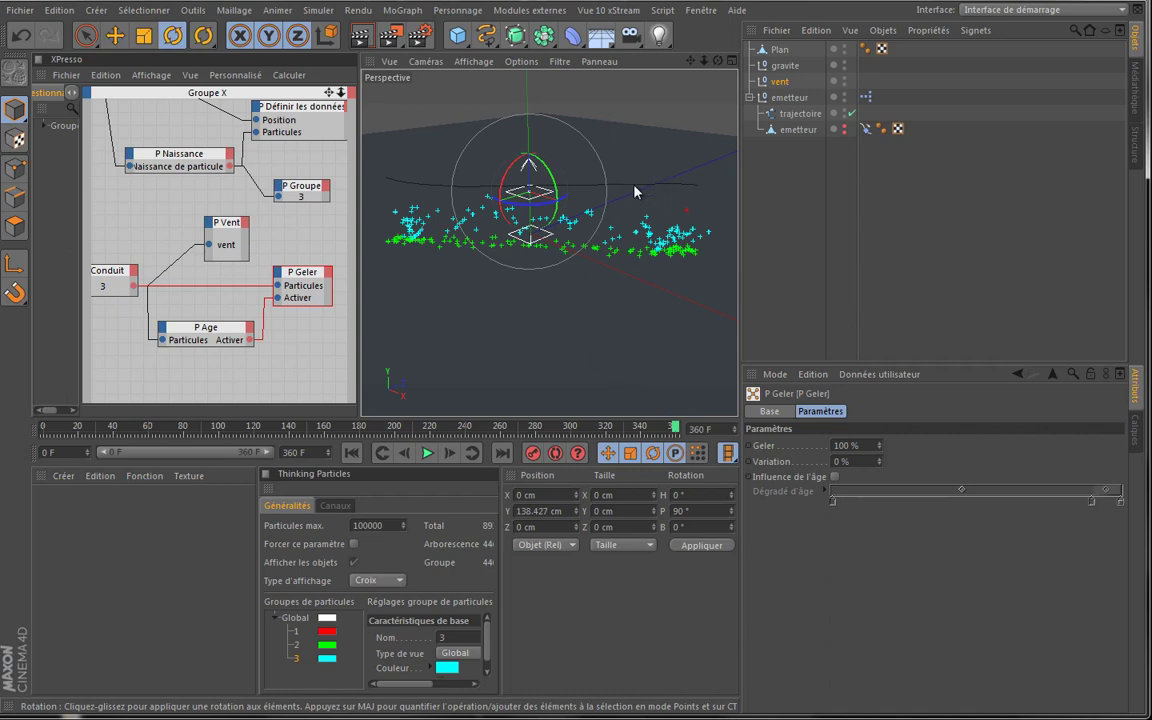
{"action": "left_click_drag", "start_coordinate": [356, 178], "coordinate": [289, 175]}
{"action": "left_click", "coordinate": [360, 37]}
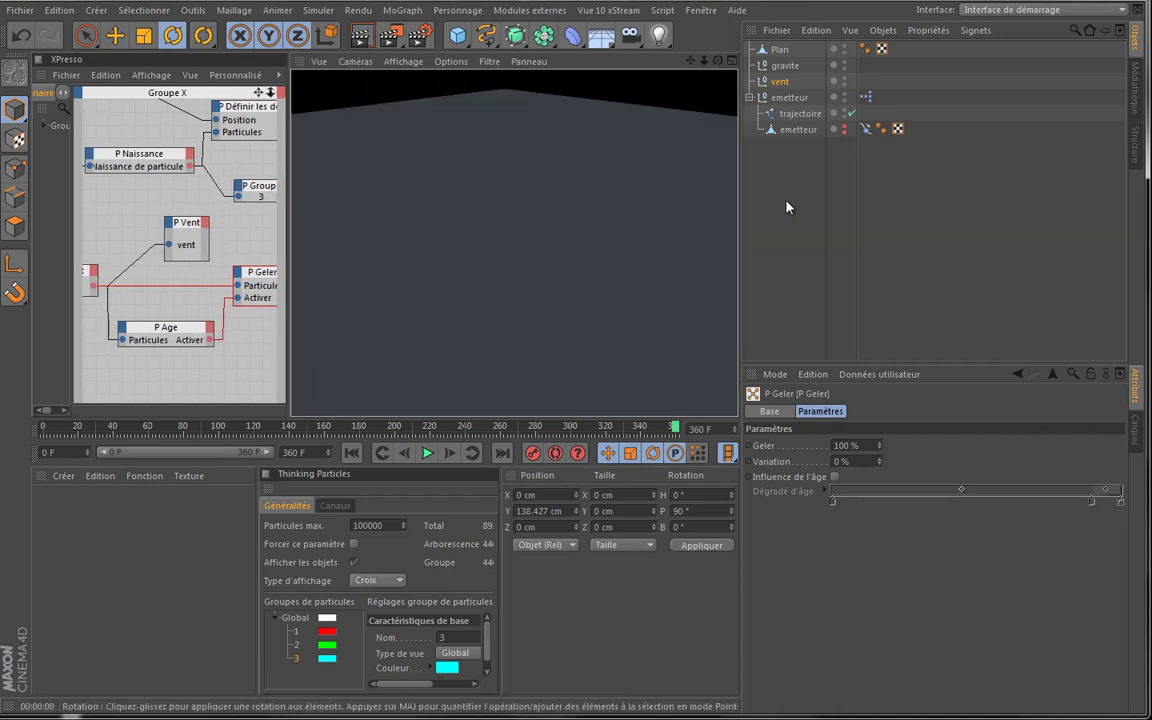
Clear the object selection, then add a null object at the top of the hierarchy and name it forces
{"action": "left_click", "coordinate": [786, 66]}
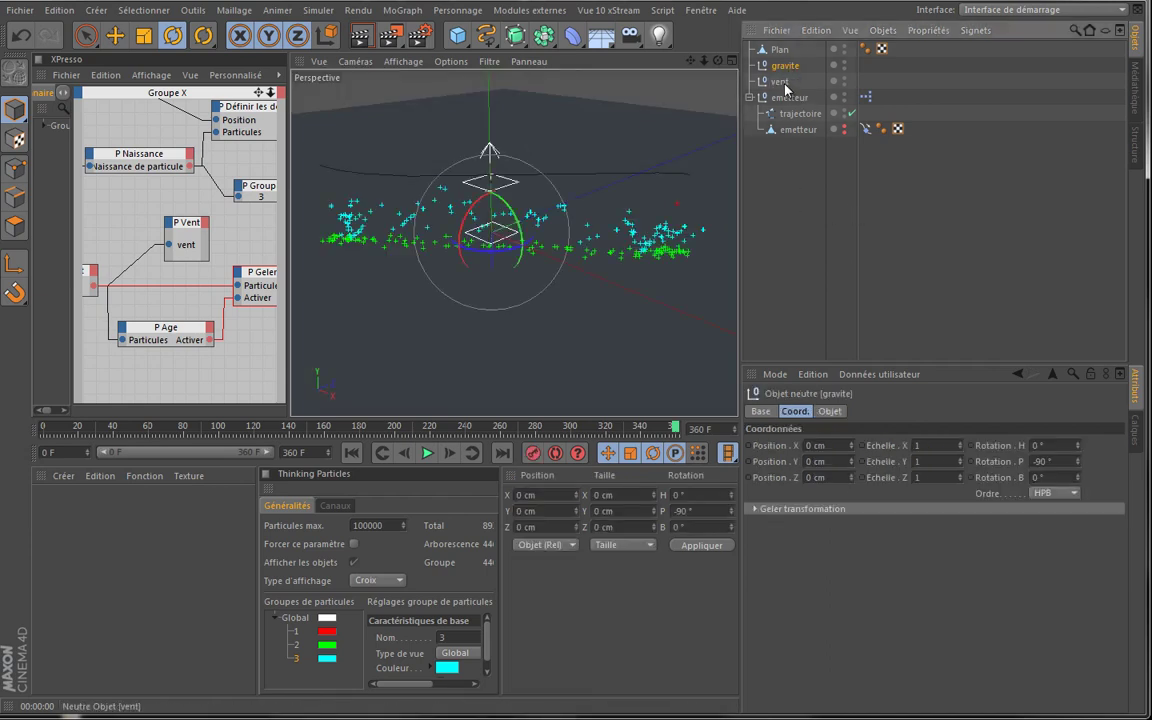
{"action": "left_click", "coordinate": [798, 130]}
{"action": "key", "text": "ctrl+z"}
{"action": "left_click", "coordinate": [799, 153]}
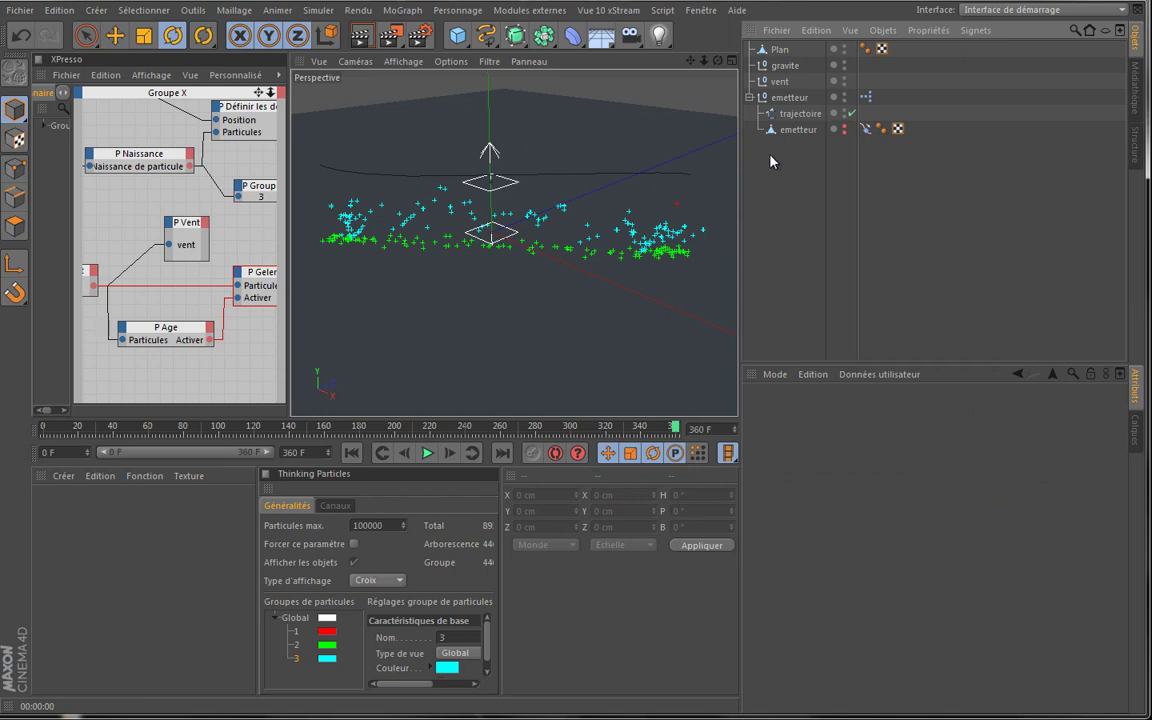
{"action": "left_click_drag", "start_coordinate": [458, 36], "coordinate": [513, 55]}
{"action": "double_click", "coordinate": [788, 49]}
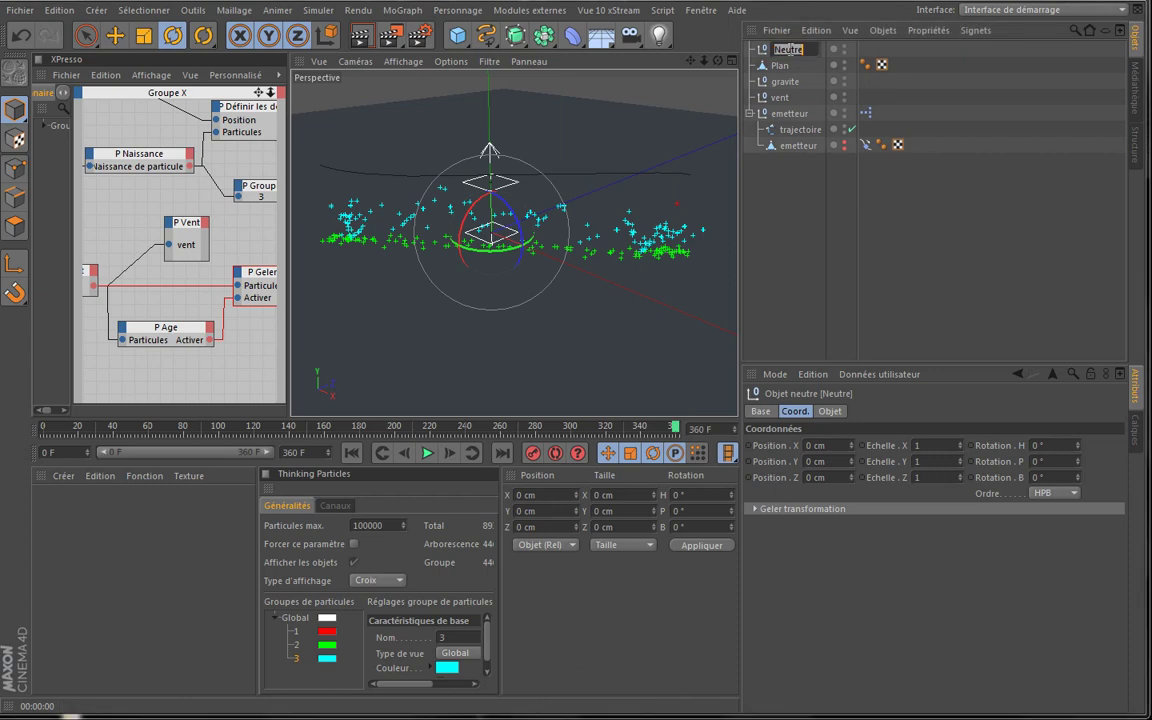
{"action": "type", "text": "forces"}
{"action": "key", "text": "Return"}
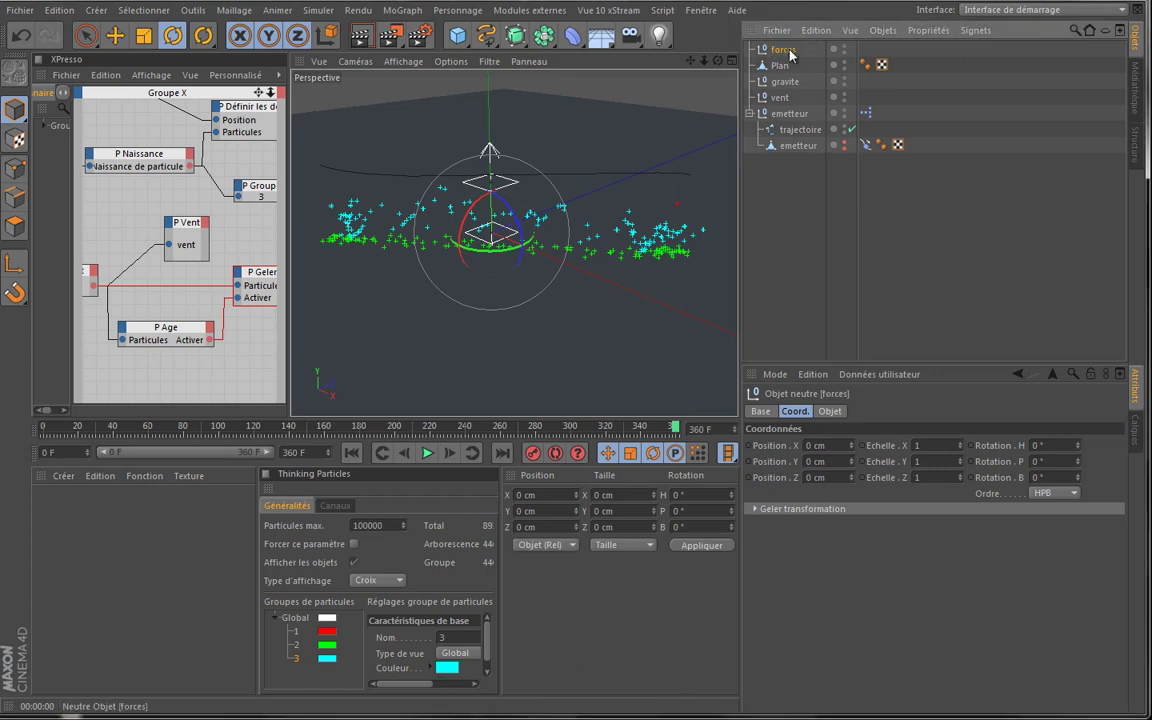
Group gravite and vent under the forces null and nest forces inside the emetteur null
{"action": "left_click", "coordinate": [785, 81]}
{"action": "left_click", "coordinate": [779, 97], "text": "ctrl"}
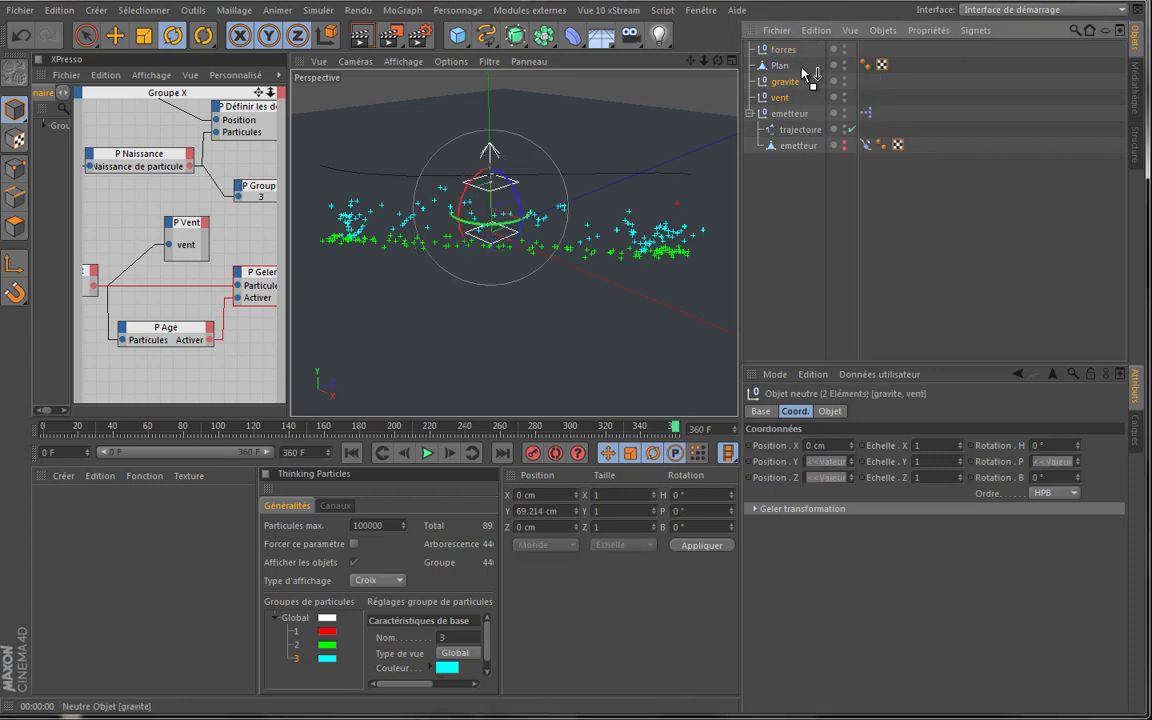
{"action": "left_click_drag", "start_coordinate": [790, 52], "coordinate": [800, 118]}
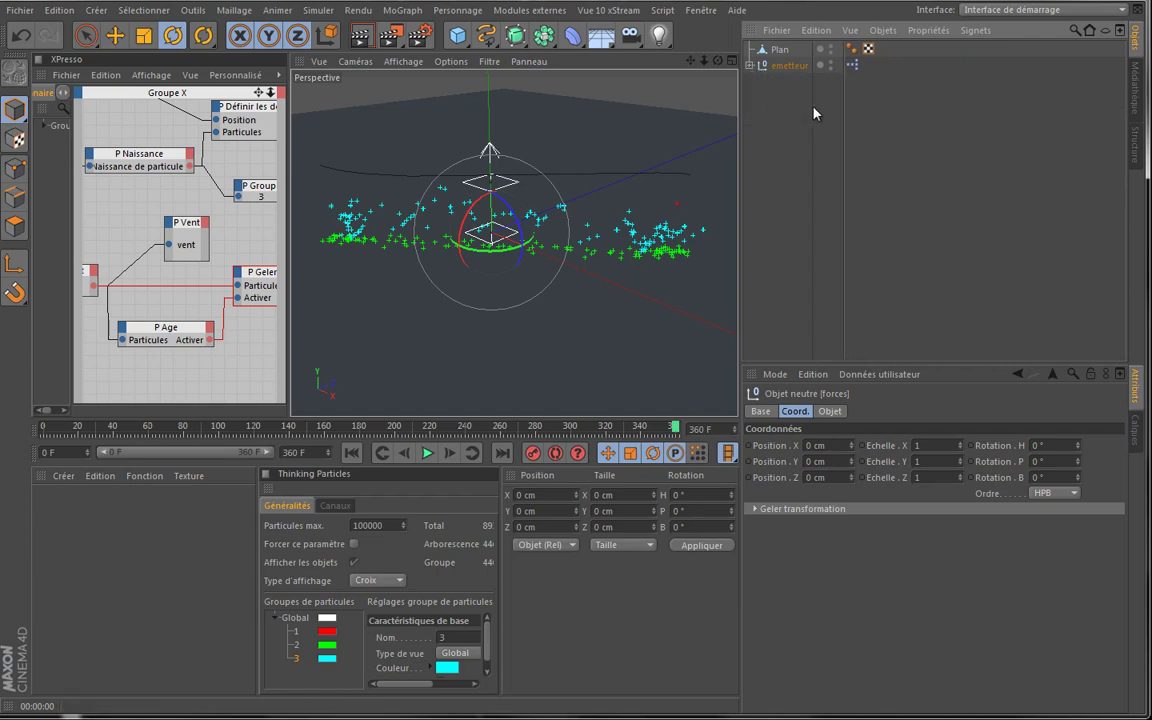
Widen the viewport and replay the animation from frame 0, pausing to examine the red, green and cyan particles, then return to frame 0
{"action": "left_click", "coordinate": [779, 49]}
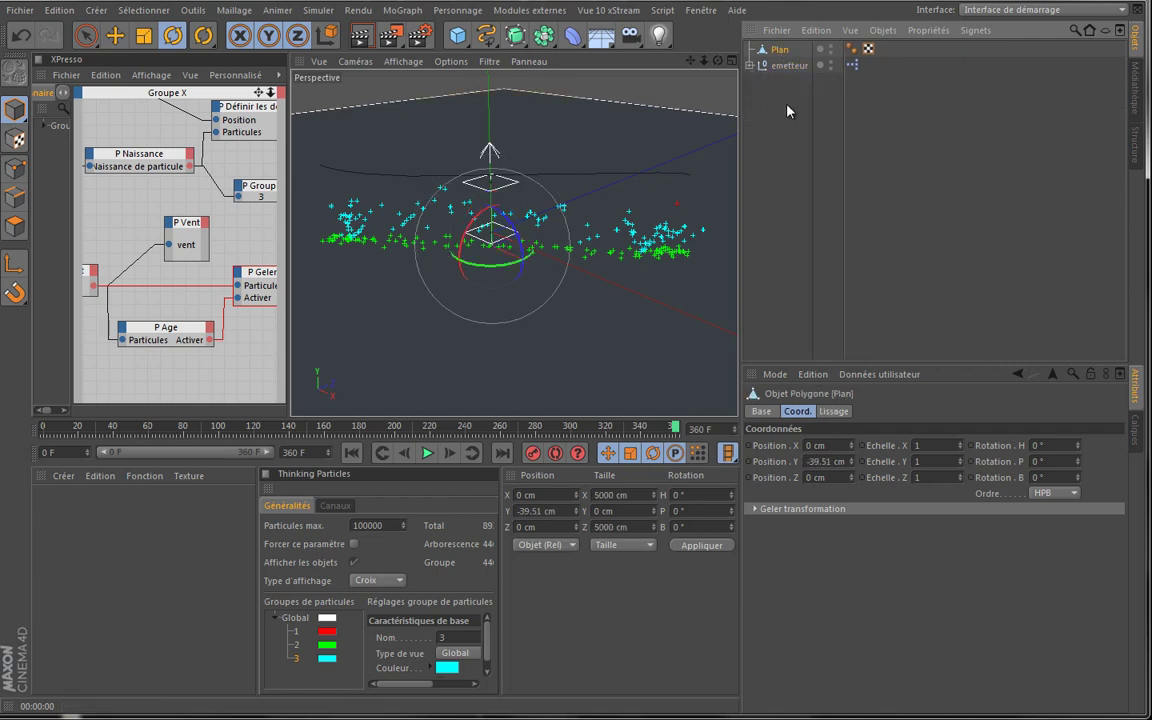
{"action": "left_click_drag", "start_coordinate": [740, 187], "coordinate": [848, 198]}
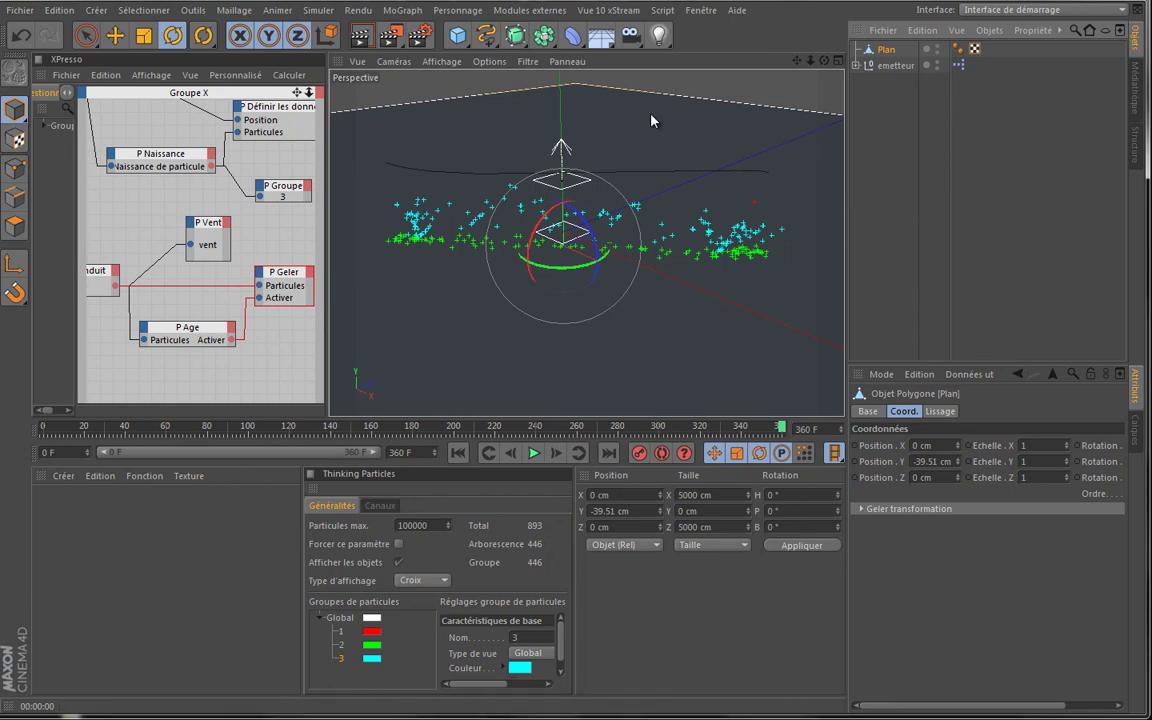
{"action": "left_click", "coordinate": [458, 453]}
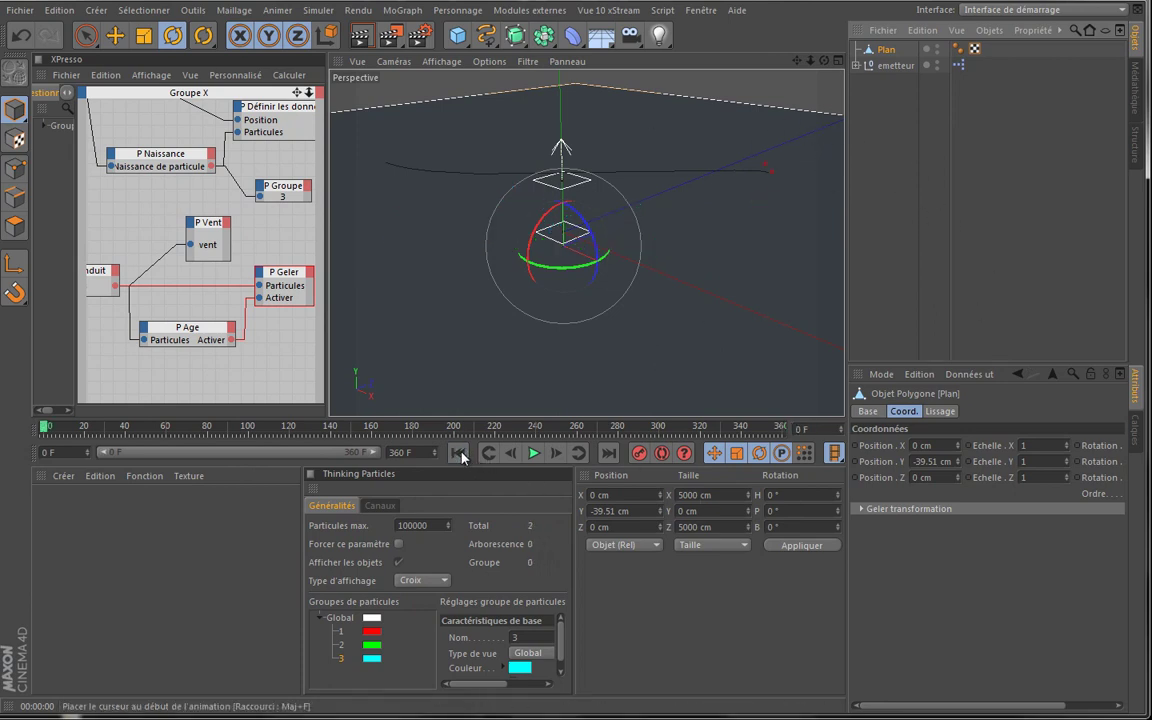
{"action": "left_click", "coordinate": [533, 455]}
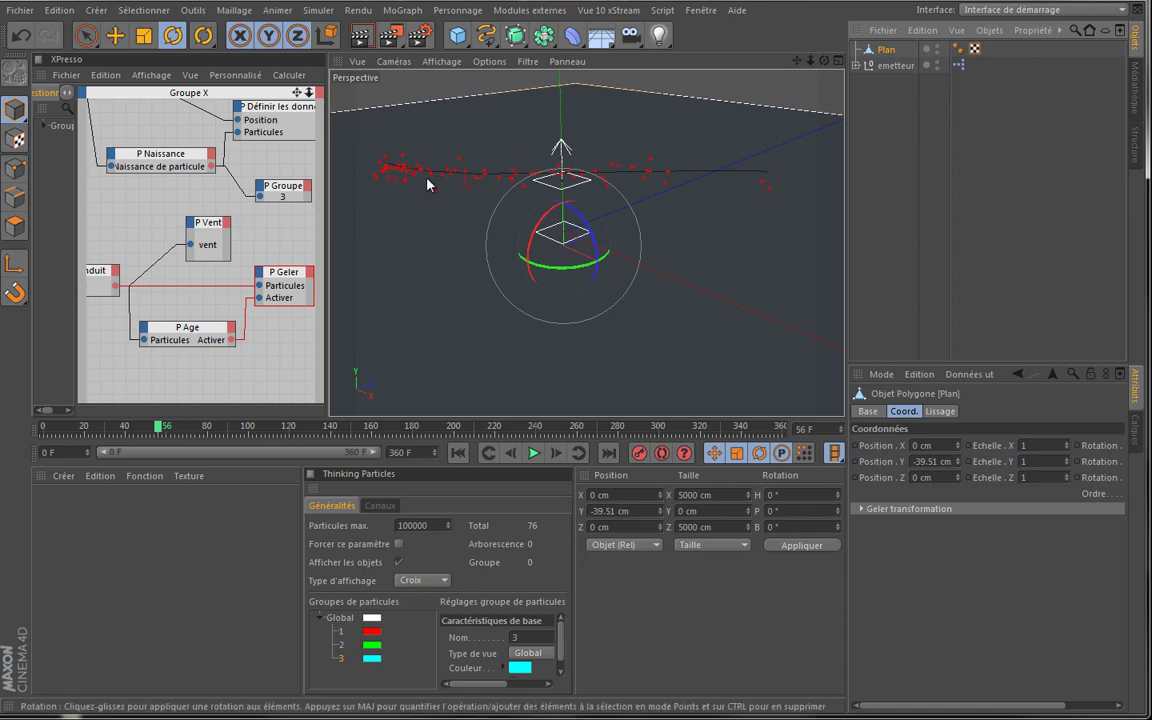
{"action": "left_click", "coordinate": [534, 454]}
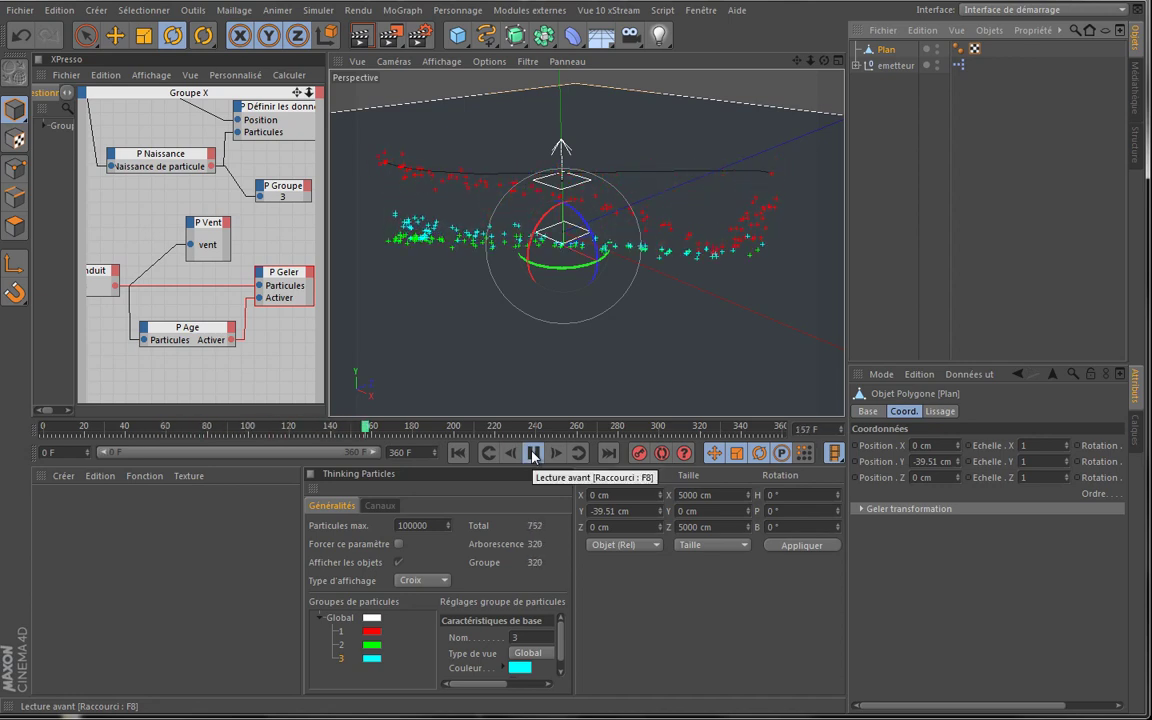
{"action": "left_click", "coordinate": [534, 454]}
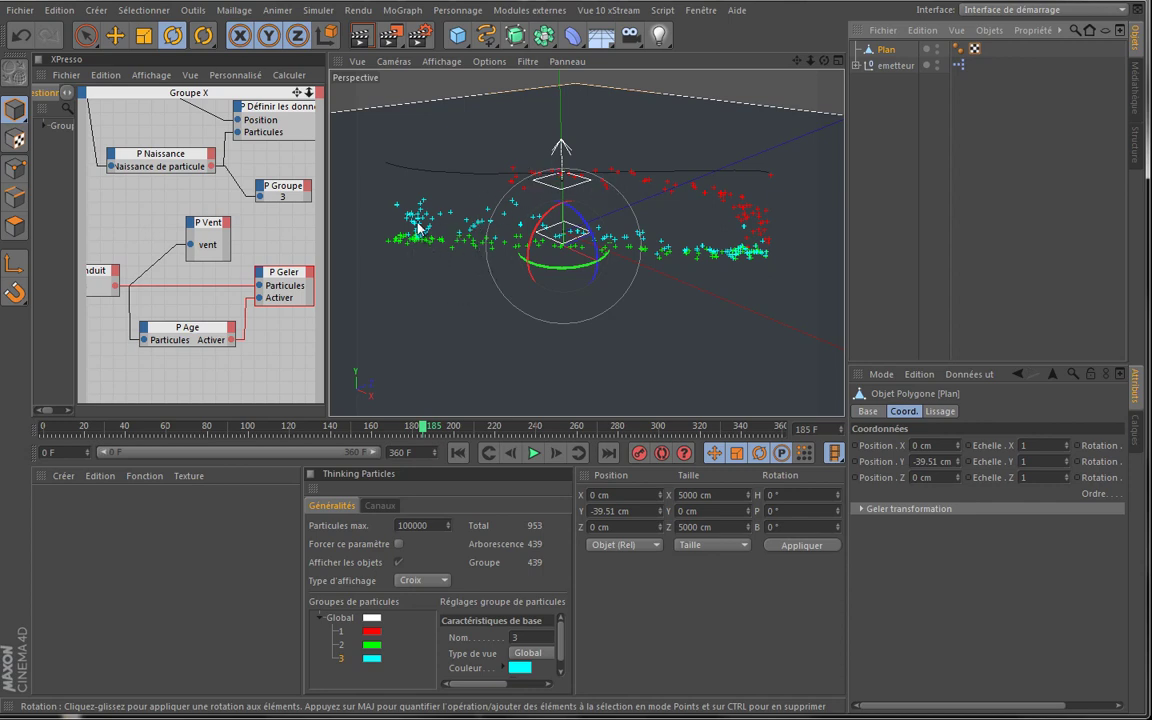
{"action": "left_click", "coordinate": [458, 453]}
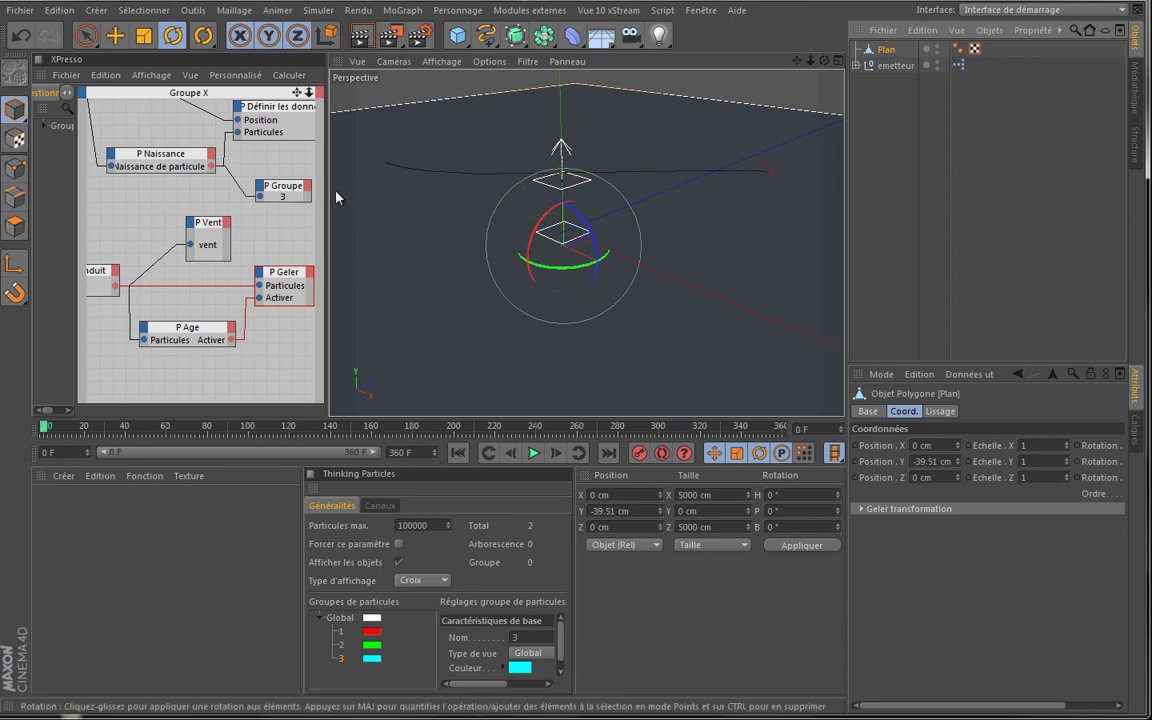
Widen the XPresso editor and check the group assigned to the P Conduit feeding P Gravité and P Déviation
{"action": "middle_click_drag", "start_coordinate": [276, 86], "coordinate": [296, 72]}
{"action": "middle_click_drag", "start_coordinate": [328, 338], "coordinate": [327, 336]}
{"action": "left_click_drag", "start_coordinate": [330, 187], "coordinate": [451, 190]}
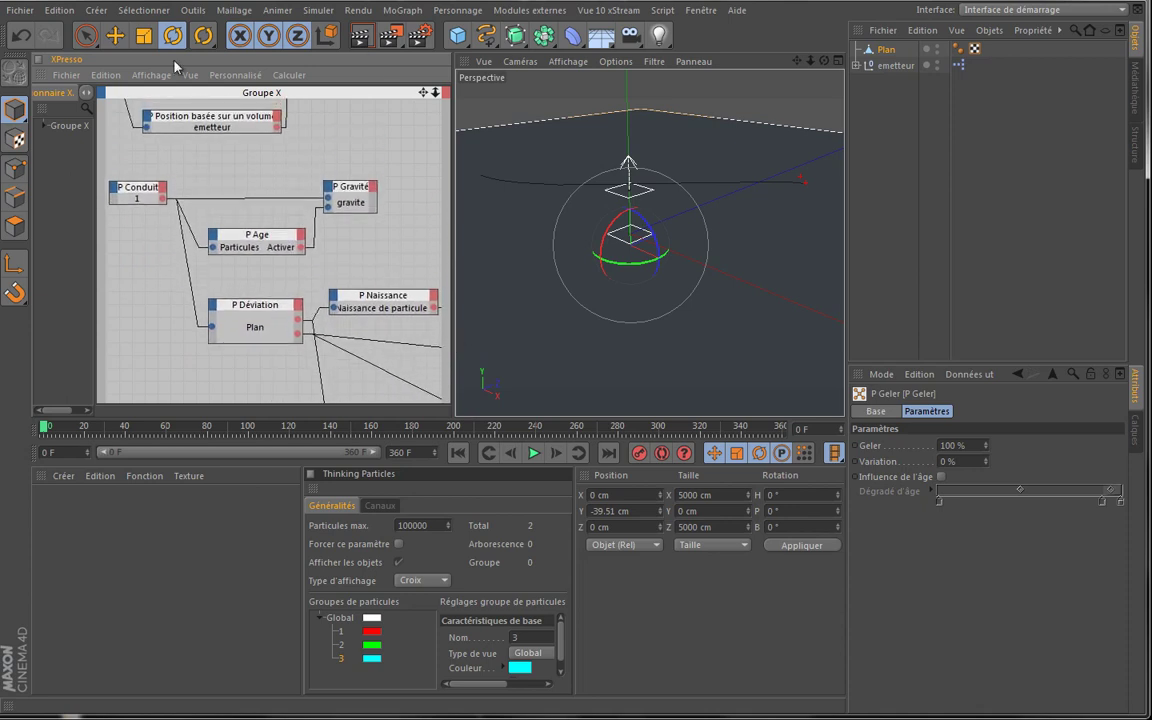
{"action": "left_click", "coordinate": [128, 186]}
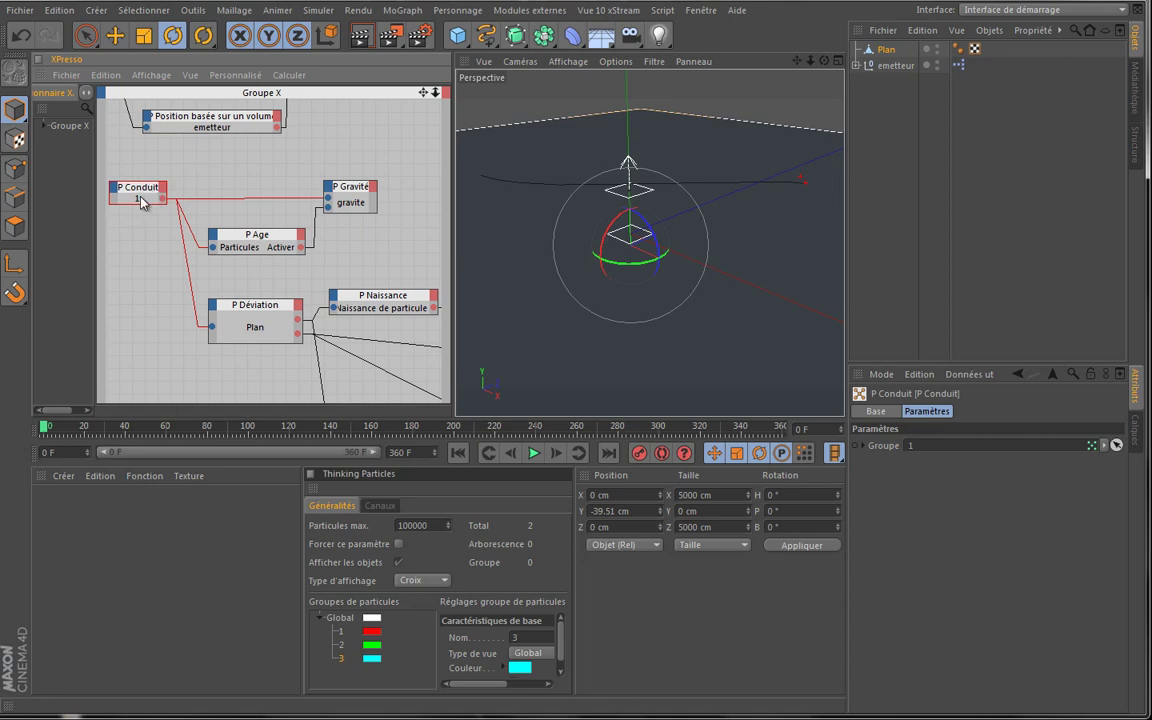
{"action": "left_click_drag", "start_coordinate": [430, 100], "coordinate": [452, 337]}
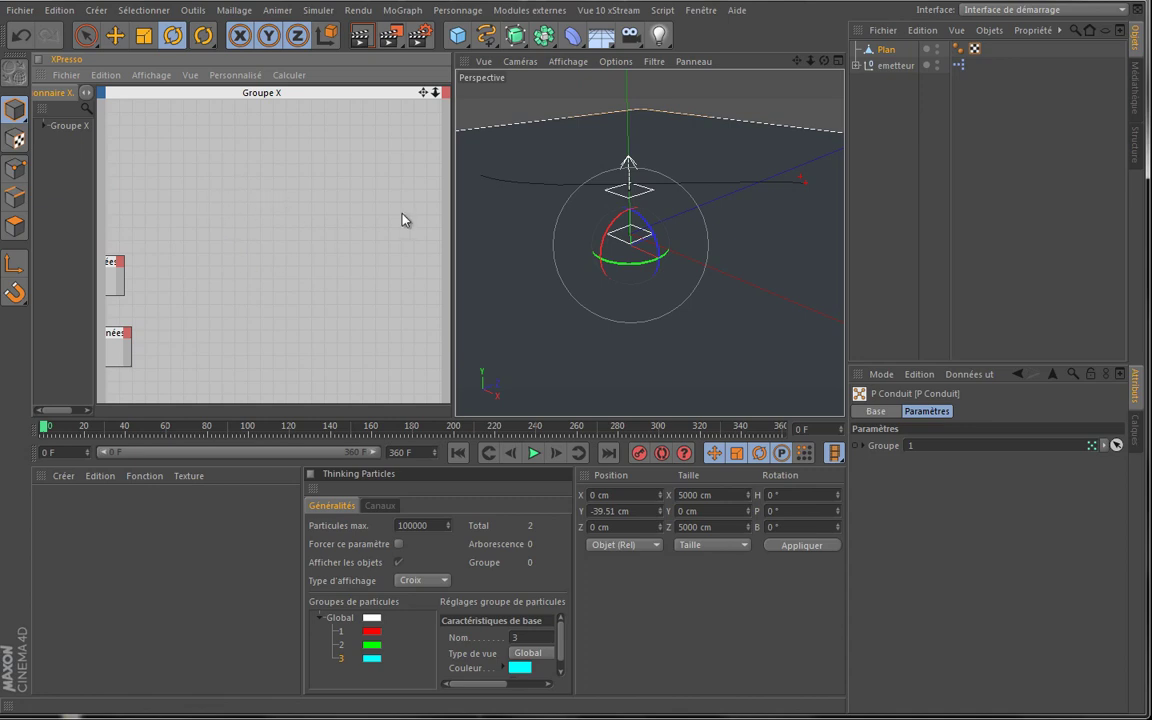
Add a new P Conduit node in an empty area of the graph and assign particle group 1 to it
{"action": "right_click", "coordinate": [200, 171]}
{"action": "mouse_move", "coordinate": [271, 179]}
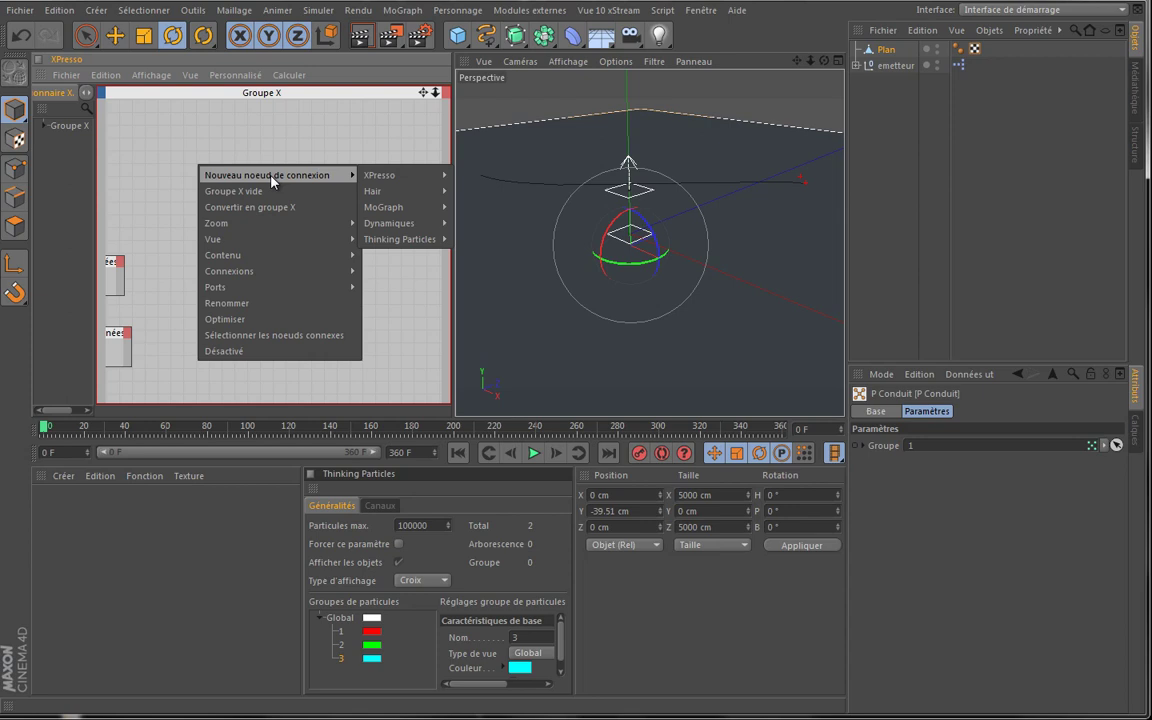
{"action": "mouse_move", "coordinate": [422, 242]}
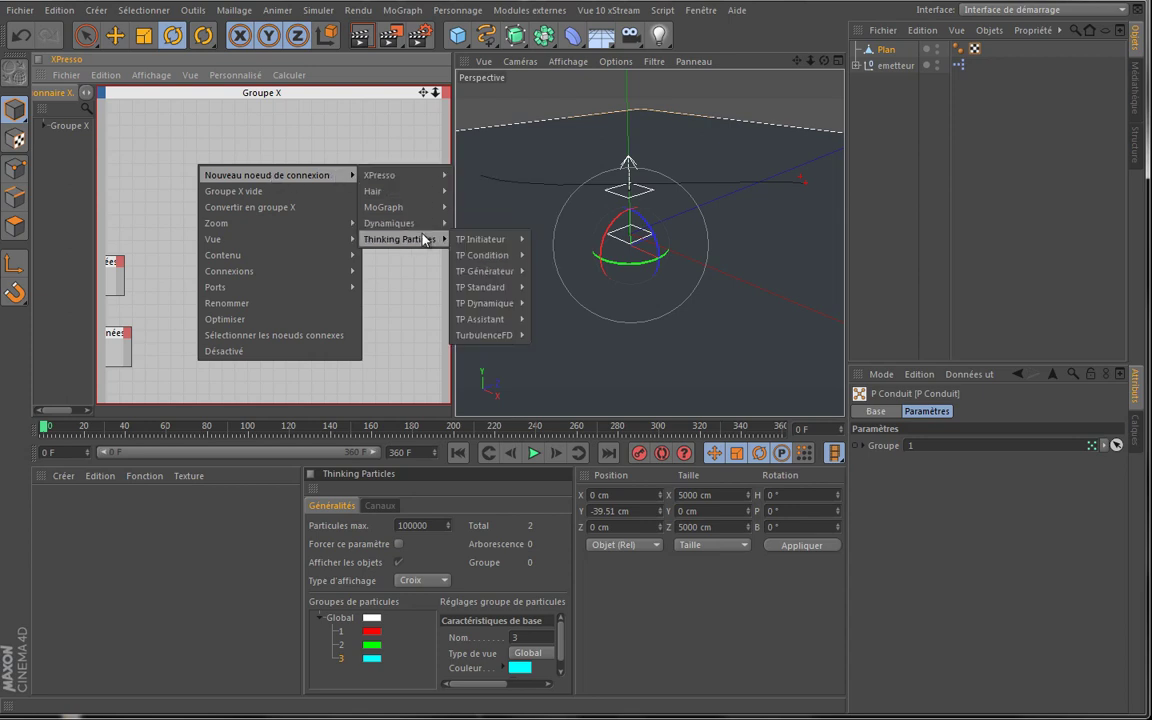
{"action": "mouse_move", "coordinate": [496, 239]}
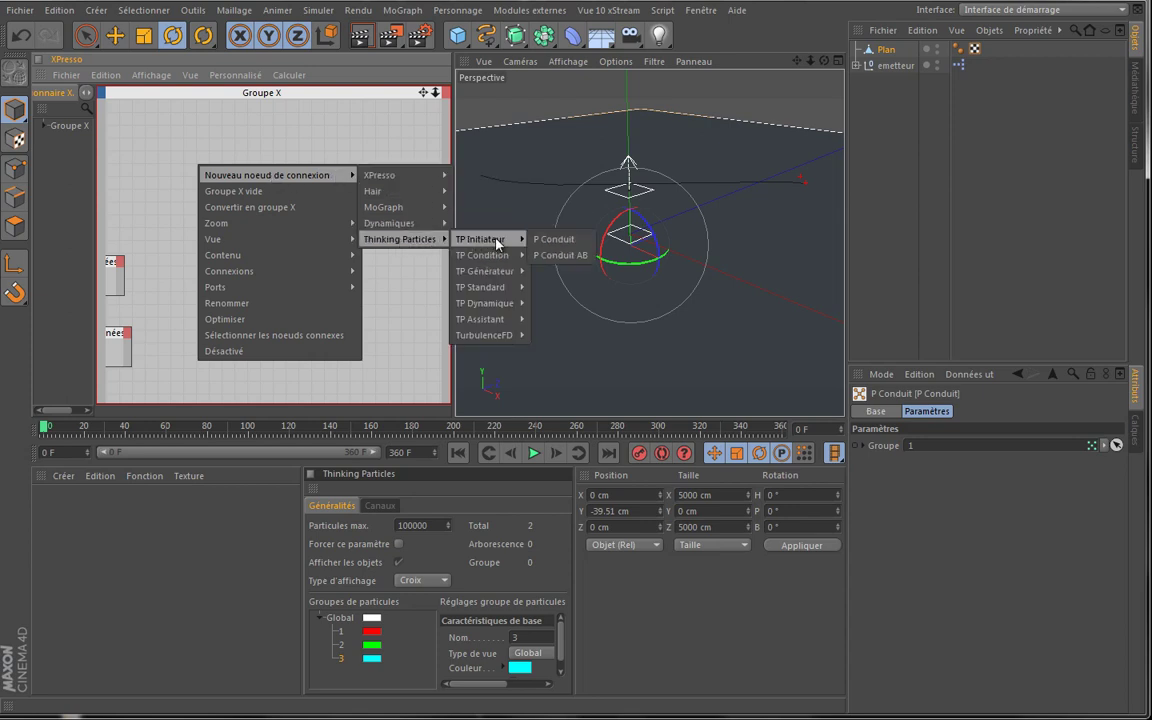
{"action": "left_click", "coordinate": [556, 245]}
{"action": "left_click_drag", "start_coordinate": [188, 150], "coordinate": [219, 186]}
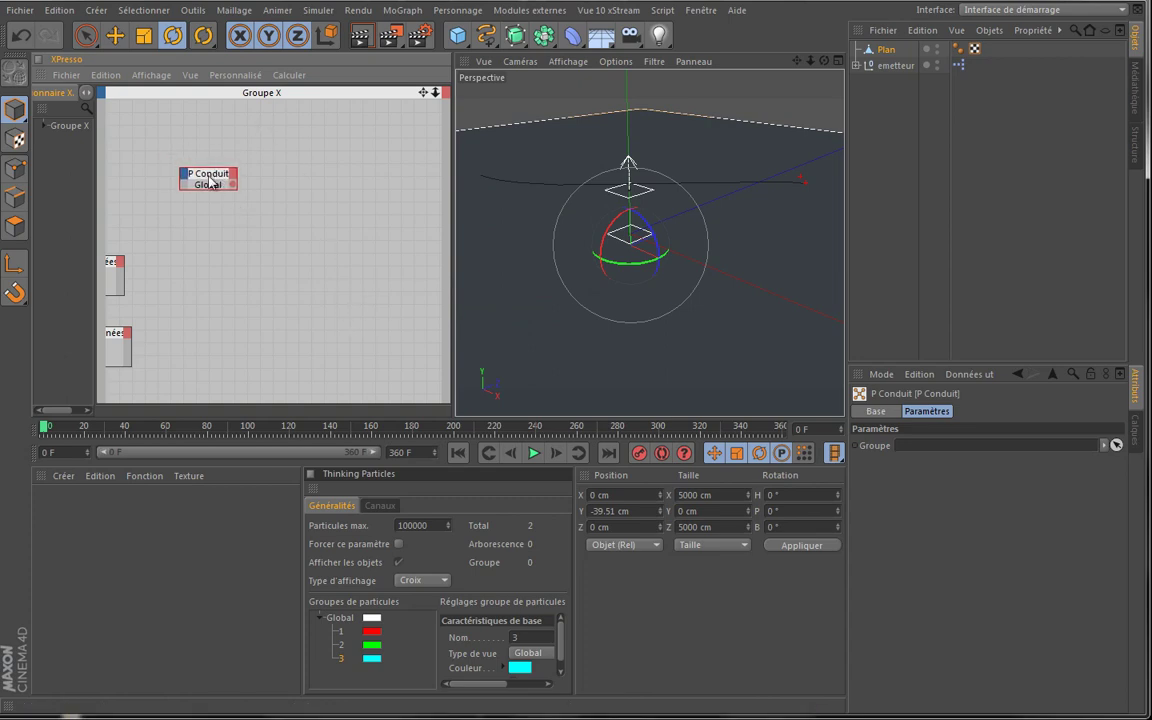
{"action": "left_click_drag", "start_coordinate": [339, 636], "coordinate": [251, 192]}
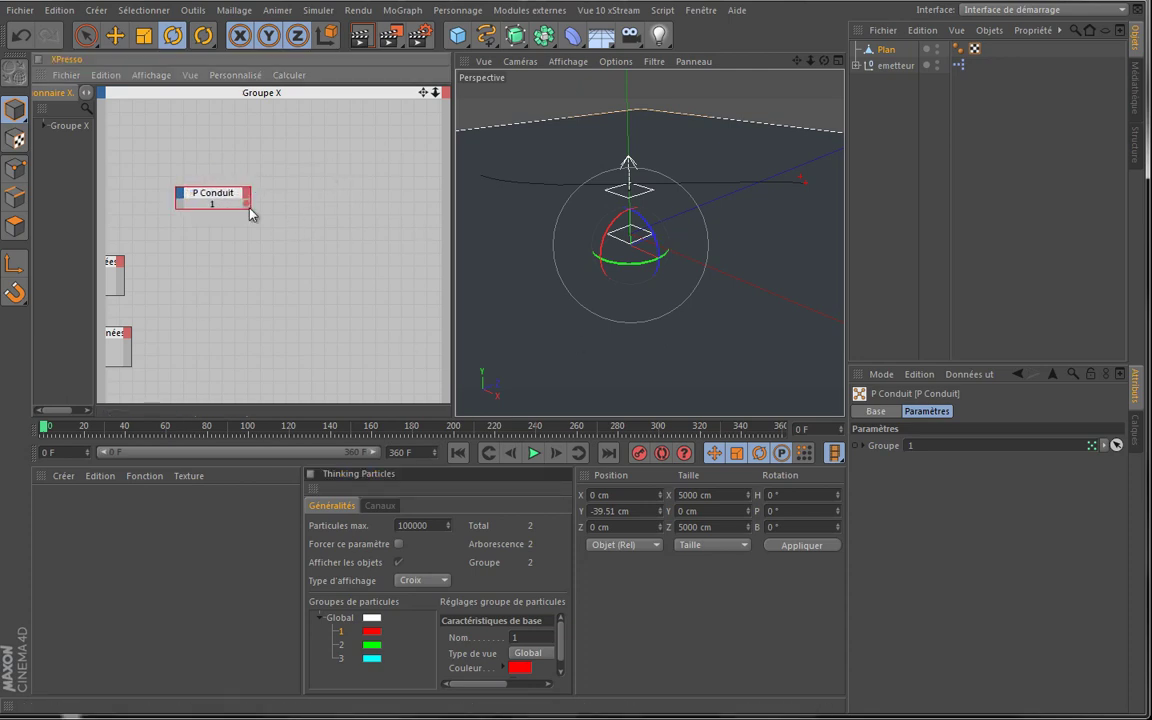
Add a P Forme node beside the group 1 P Conduit, feed it from that node, and briefly play the animation
{"action": "right_click", "coordinate": [290, 162]}
{"action": "mouse_move", "coordinate": [400, 169]}
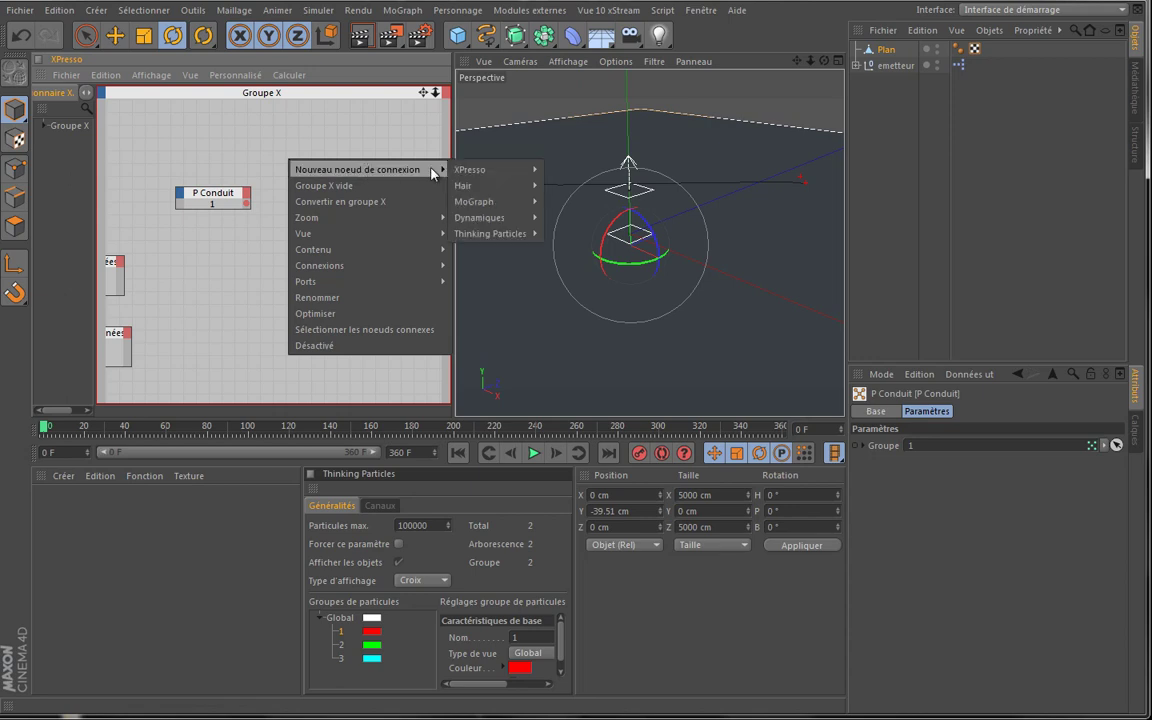
{"action": "mouse_move", "coordinate": [455, 170]}
{"action": "mouse_move", "coordinate": [514, 232]}
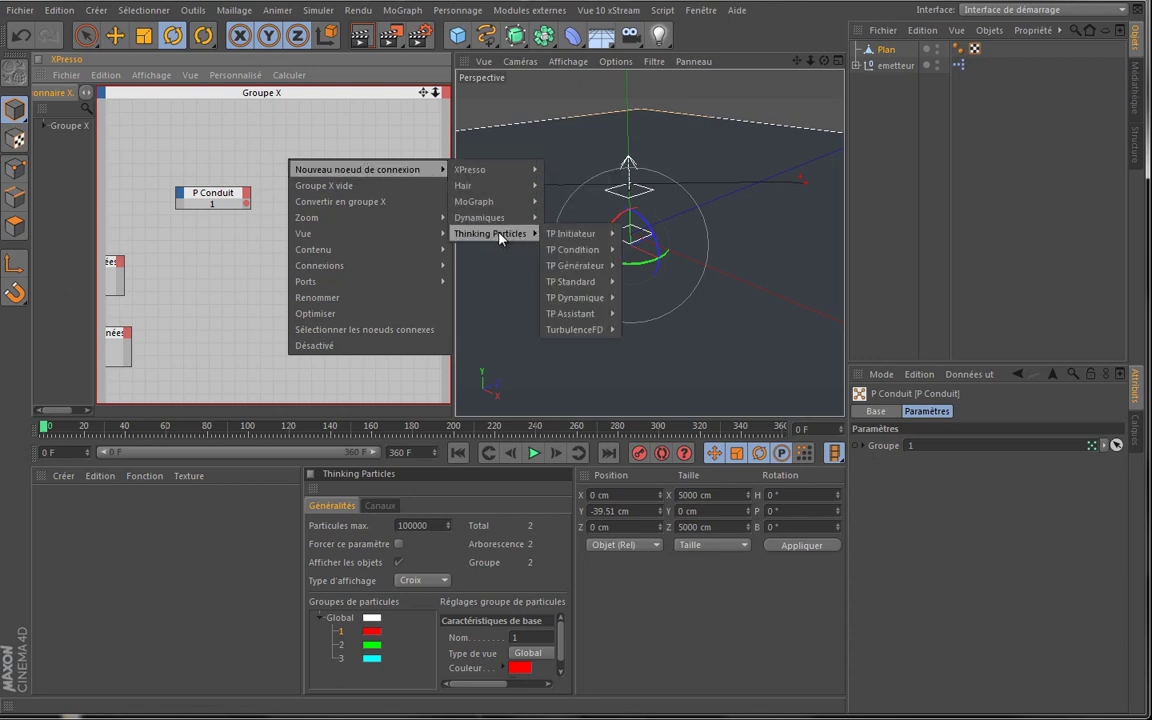
{"action": "mouse_move", "coordinate": [579, 240]}
{"action": "mouse_move", "coordinate": [590, 281]}
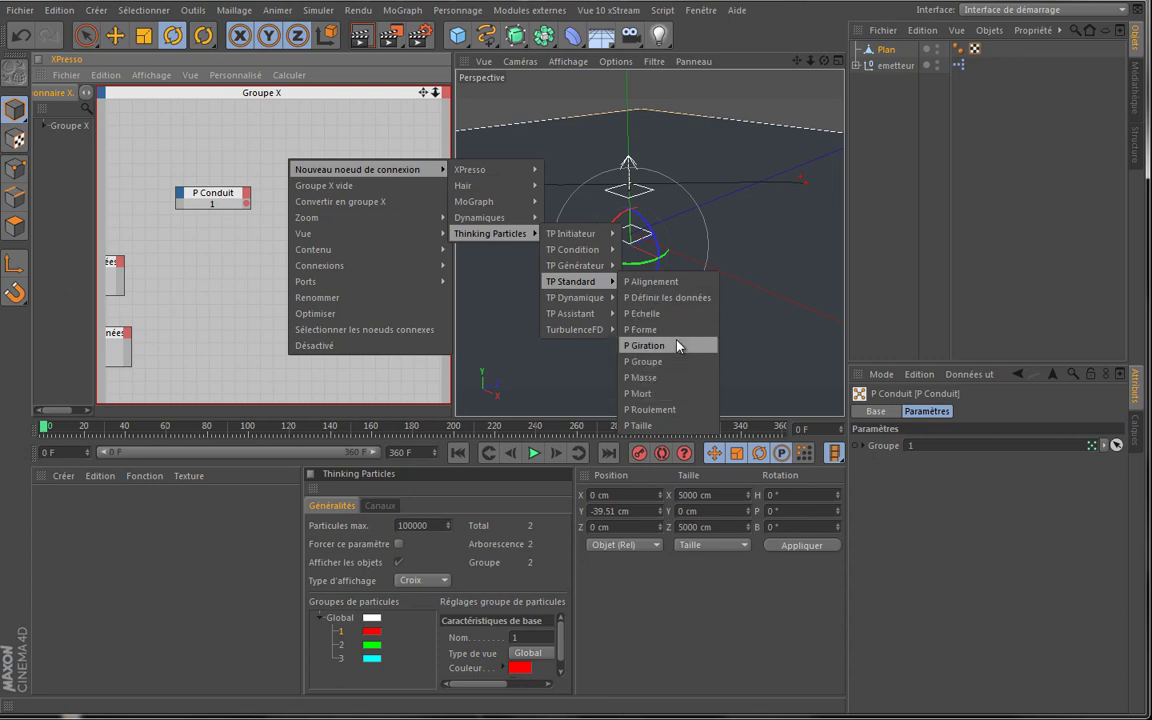
{"action": "left_click", "coordinate": [645, 329]}
{"action": "left_click_drag", "start_coordinate": [307, 160], "coordinate": [345, 192]}
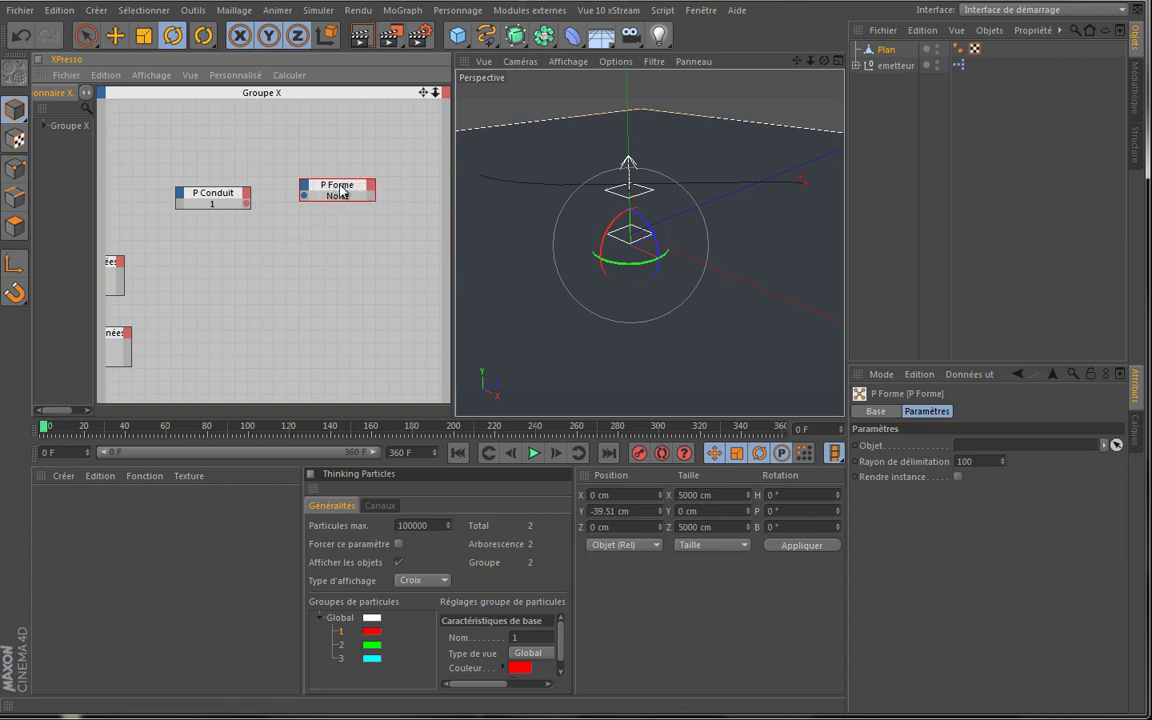
{"action": "left_click_drag", "start_coordinate": [305, 172], "coordinate": [330, 197]}
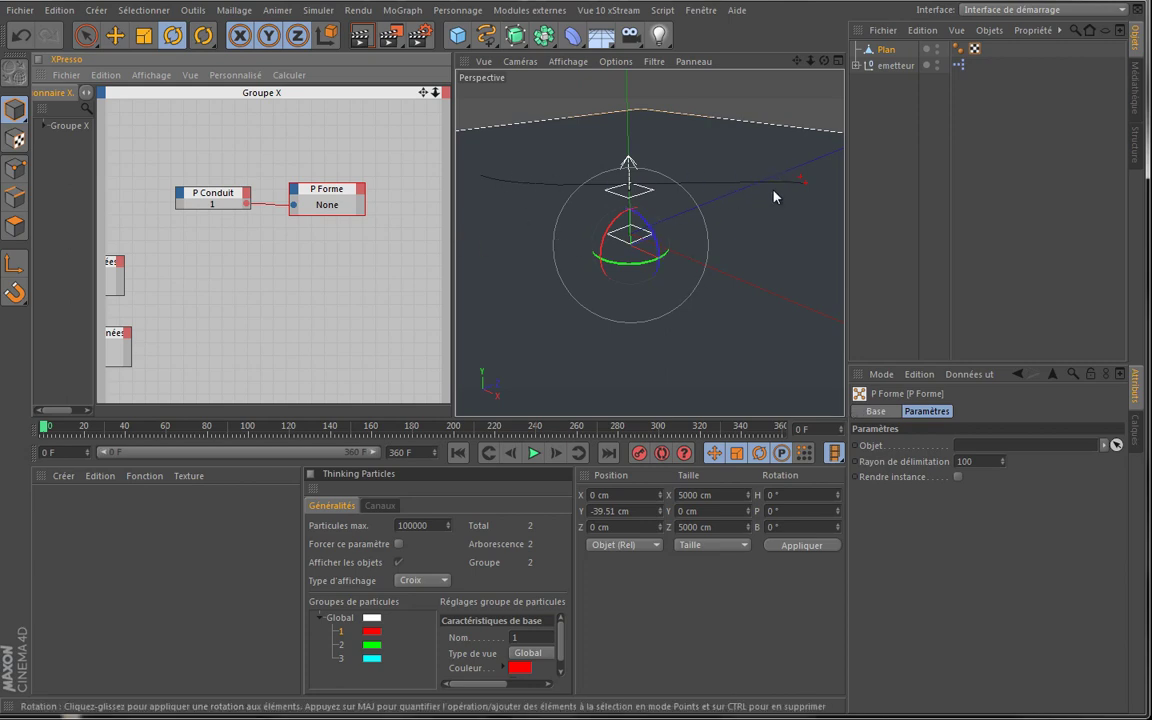
{"action": "left_click", "coordinate": [534, 453]}
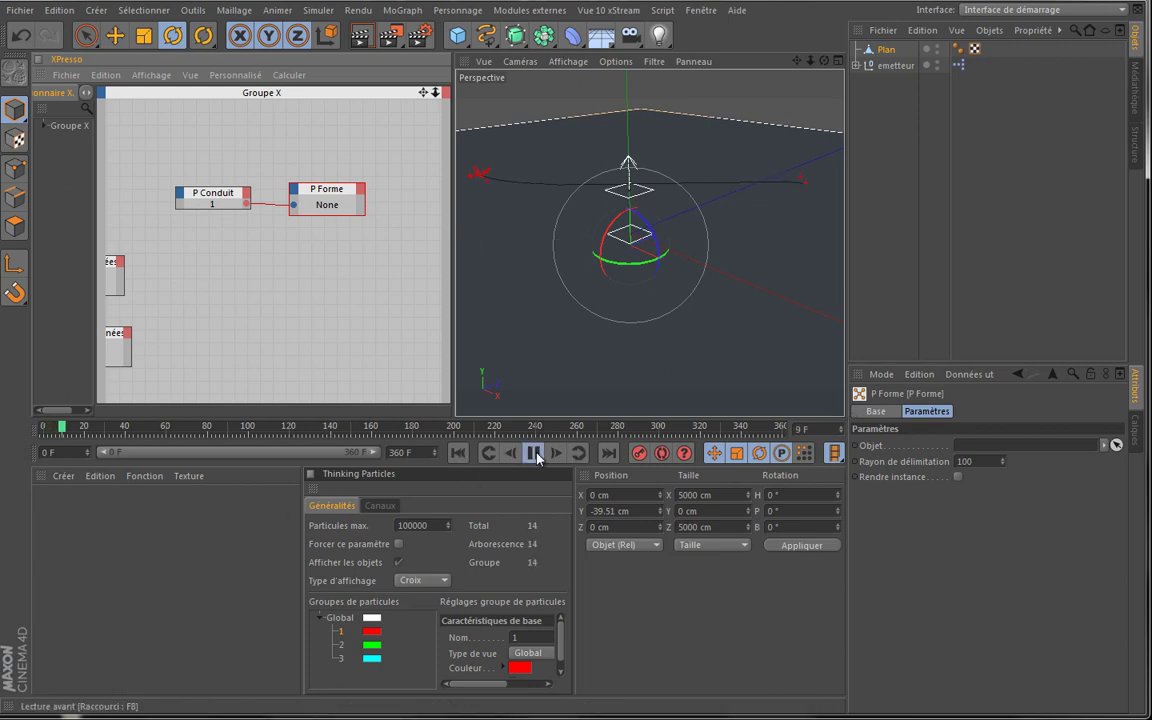
{"action": "left_click", "coordinate": [534, 453]}
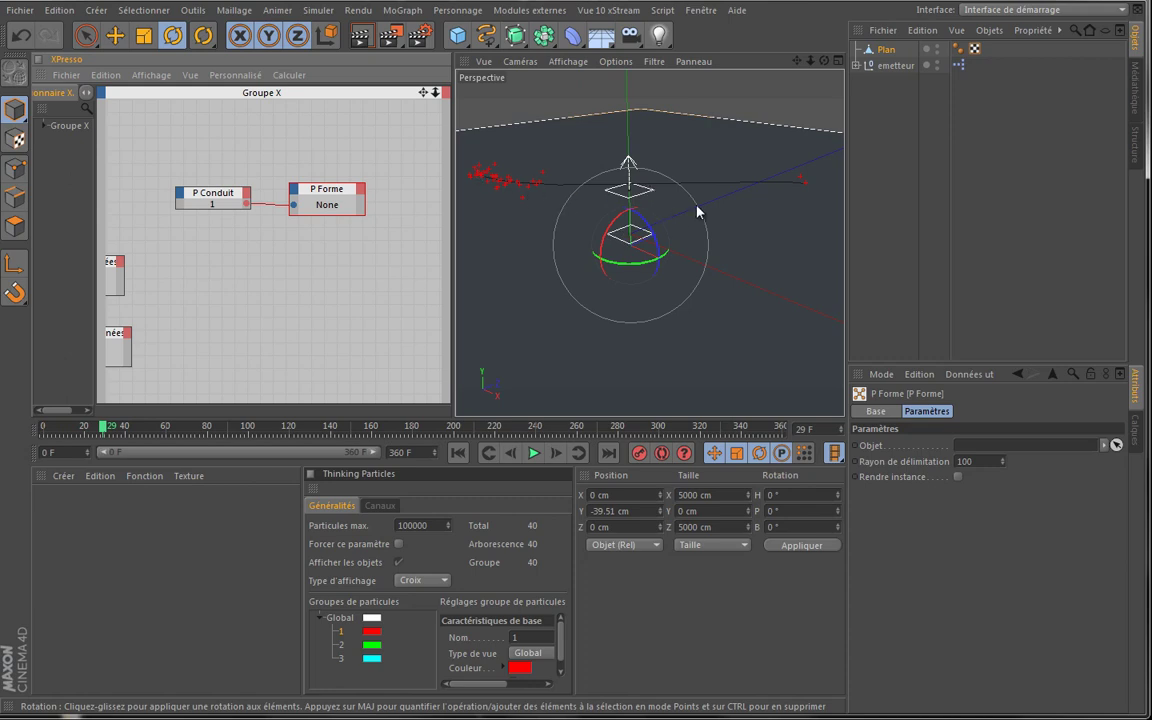
Create a sphere with a 30 cm radius and convert it to an editable polygon object
{"action": "left_click", "coordinate": [457, 35]}
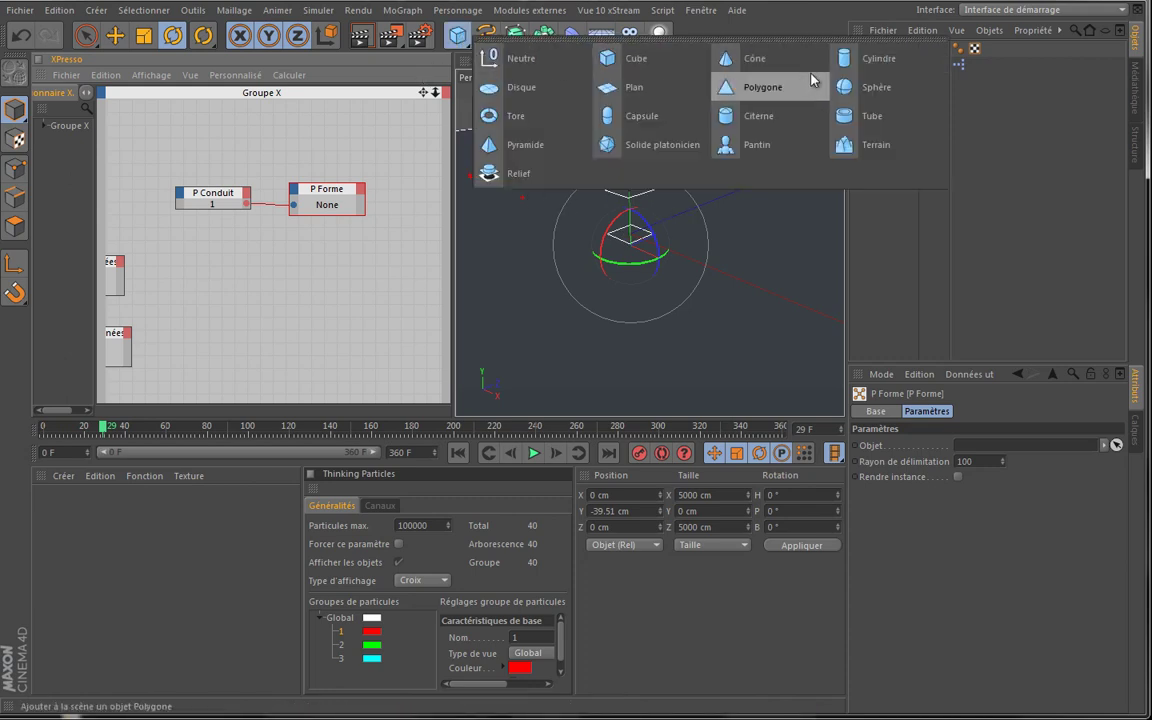
{"action": "left_click", "coordinate": [868, 87]}
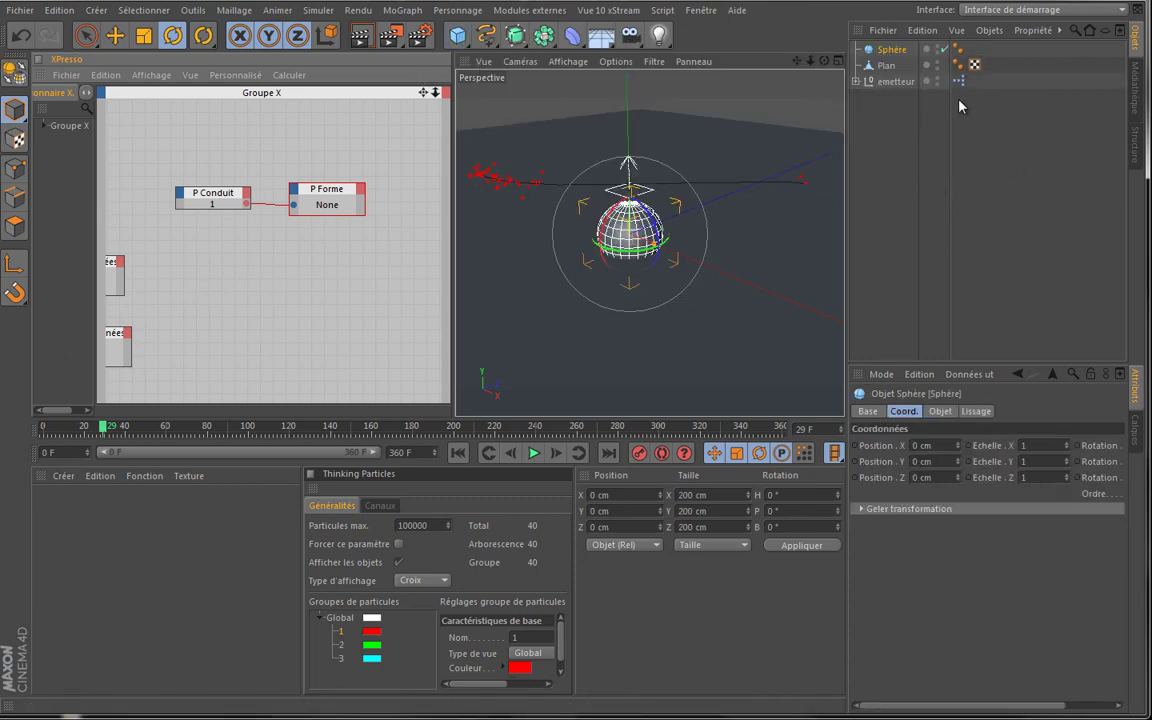
{"action": "left_click", "coordinate": [940, 412]}
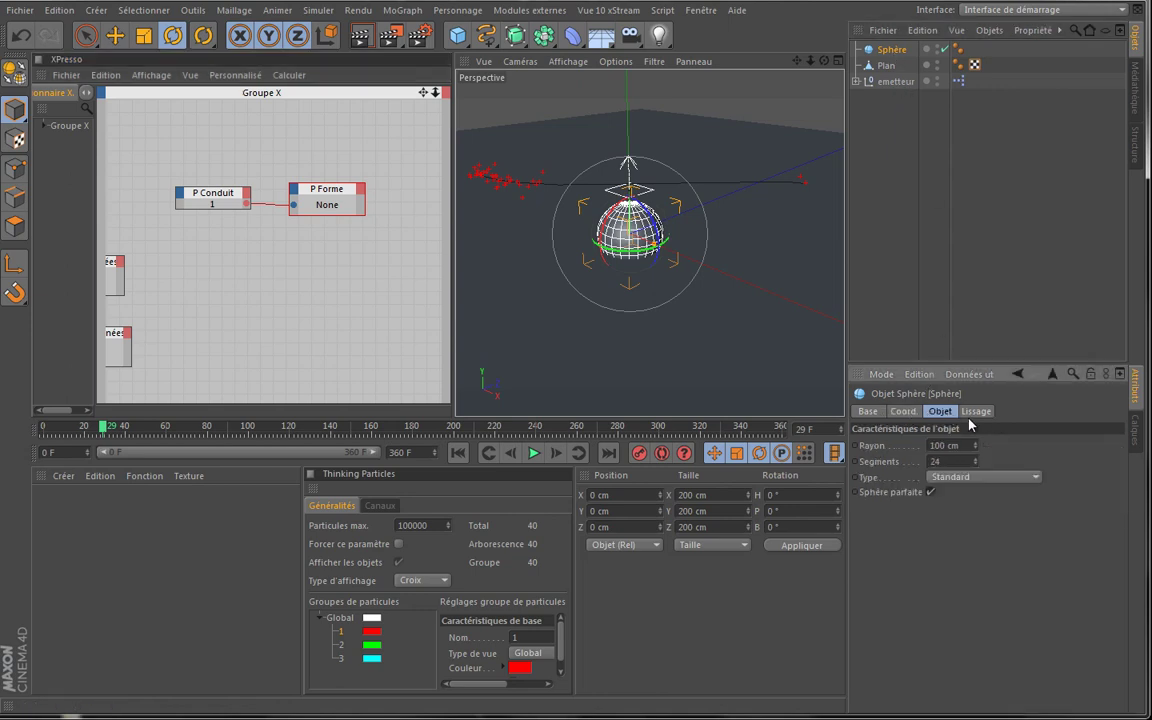
{"action": "left_click", "coordinate": [965, 446]}
{"action": "type", "text": "30"}
{"action": "key", "text": "Tab"}
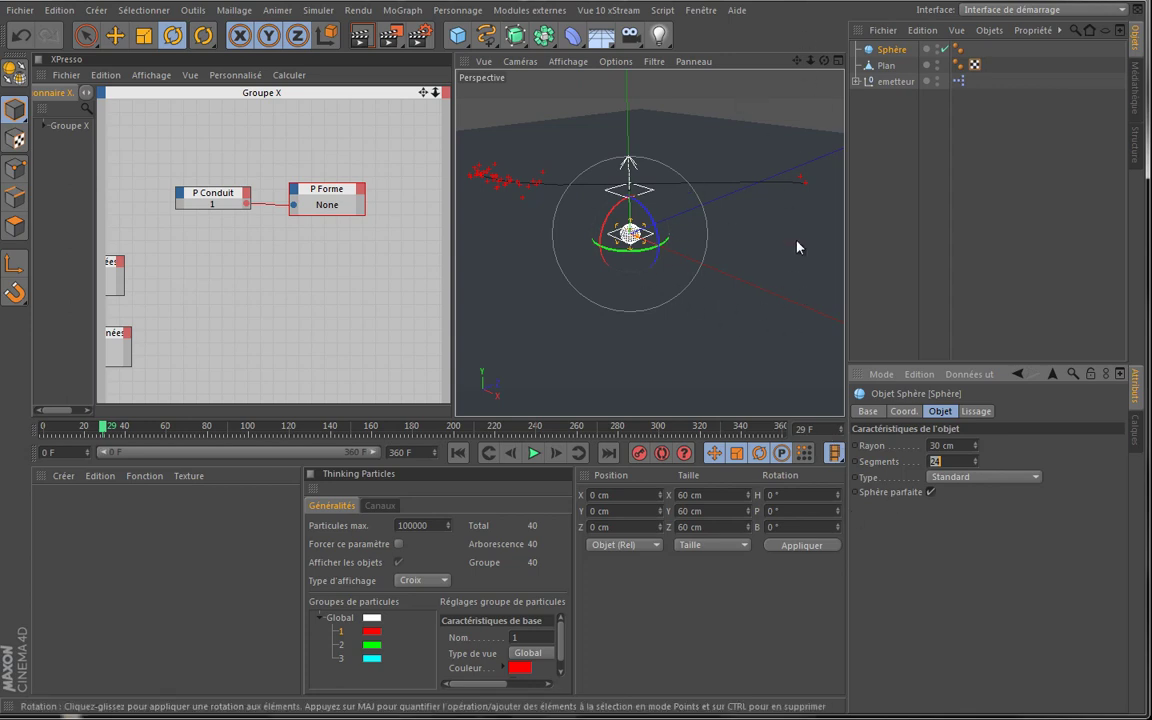
{"action": "left_click_drag", "start_coordinate": [824, 61], "coordinate": [545, 340]}
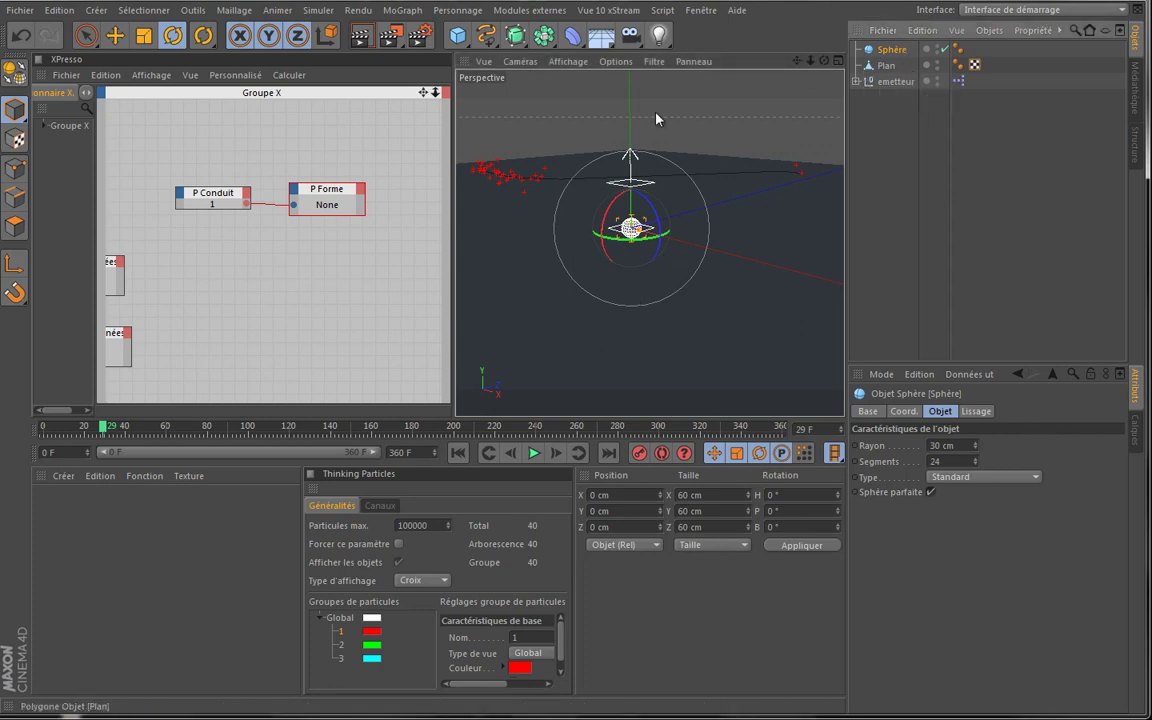
{"action": "key", "text": "c"}
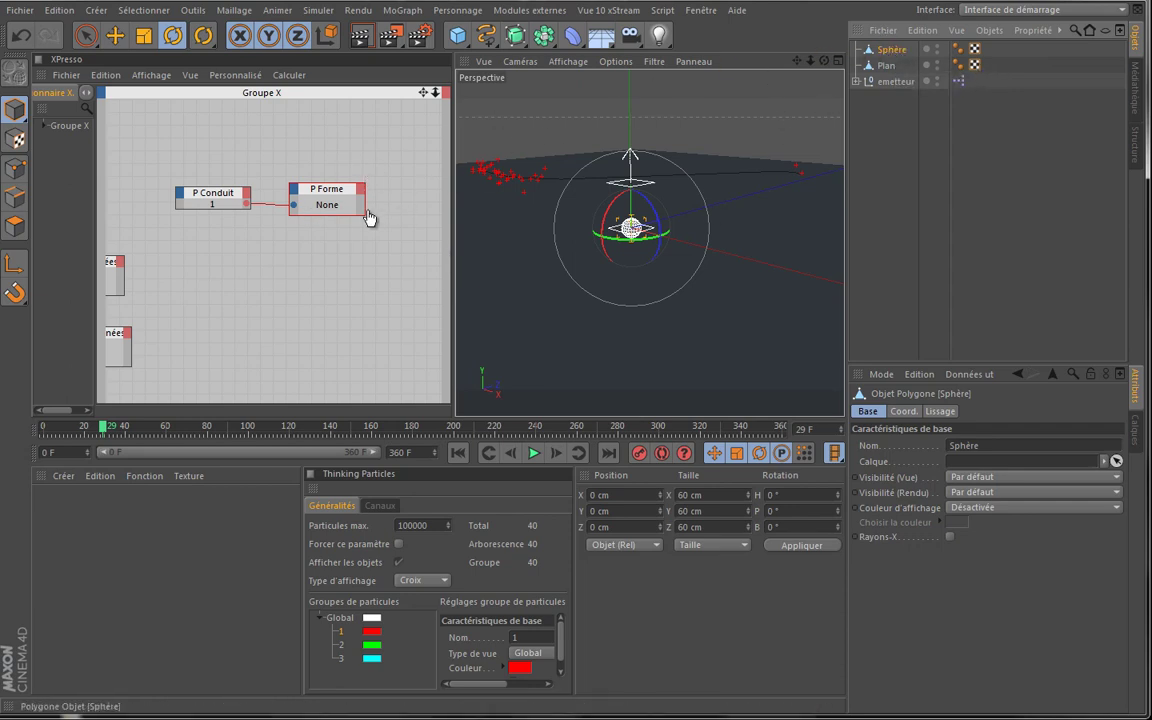
Assign the sphere as the P Forme node's object, replay from frame 0, and align the two connected nodes
{"action": "left_click_drag", "start_coordinate": [368, 218], "coordinate": [326, 199]}
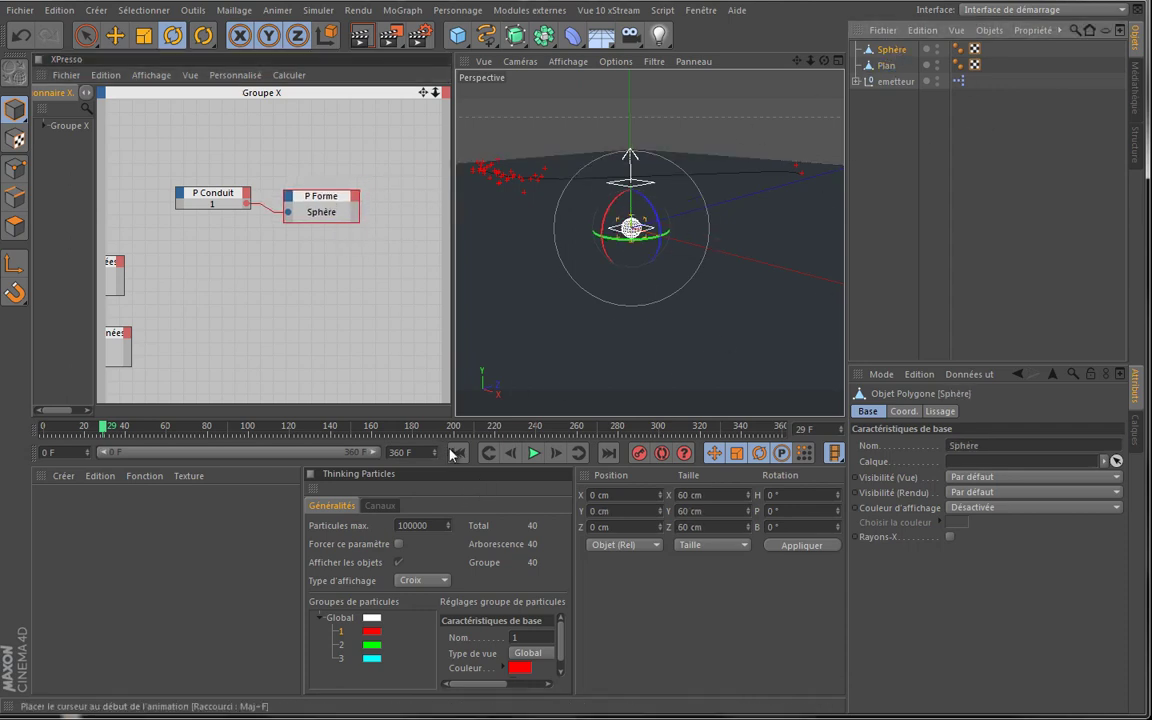
{"action": "left_click", "coordinate": [457, 453]}
{"action": "left_click", "coordinate": [533, 456]}
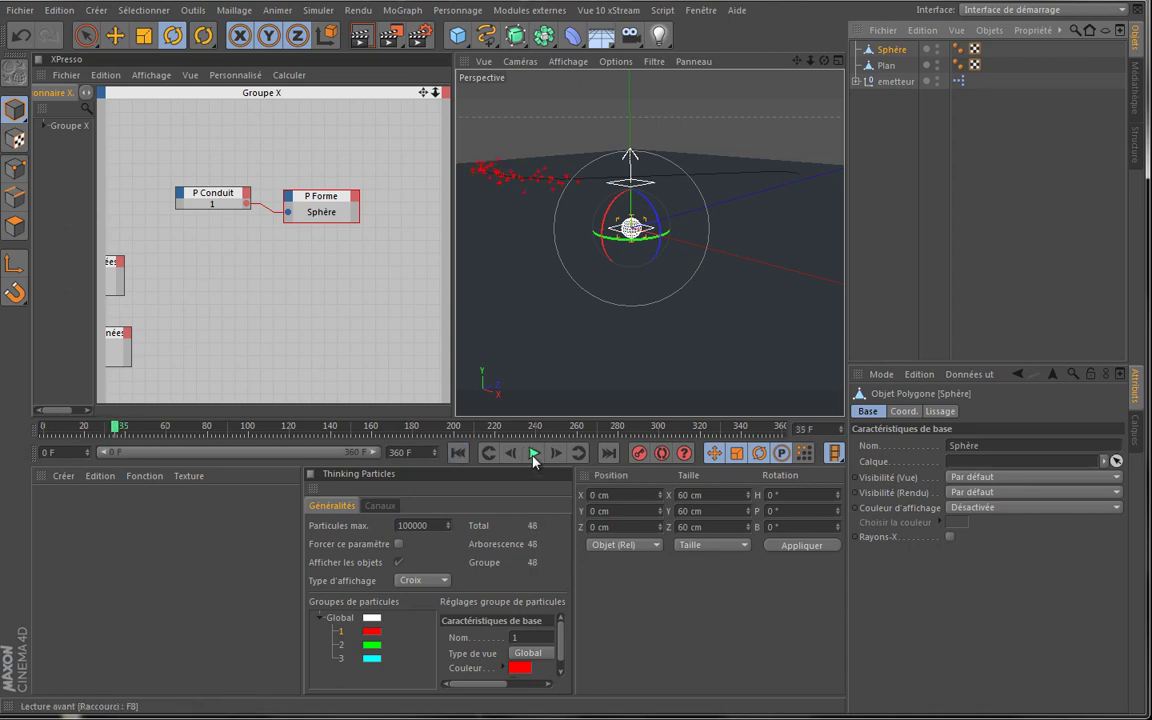
{"action": "left_click", "coordinate": [329, 222]}
{"action": "left_click", "coordinate": [326, 208]}
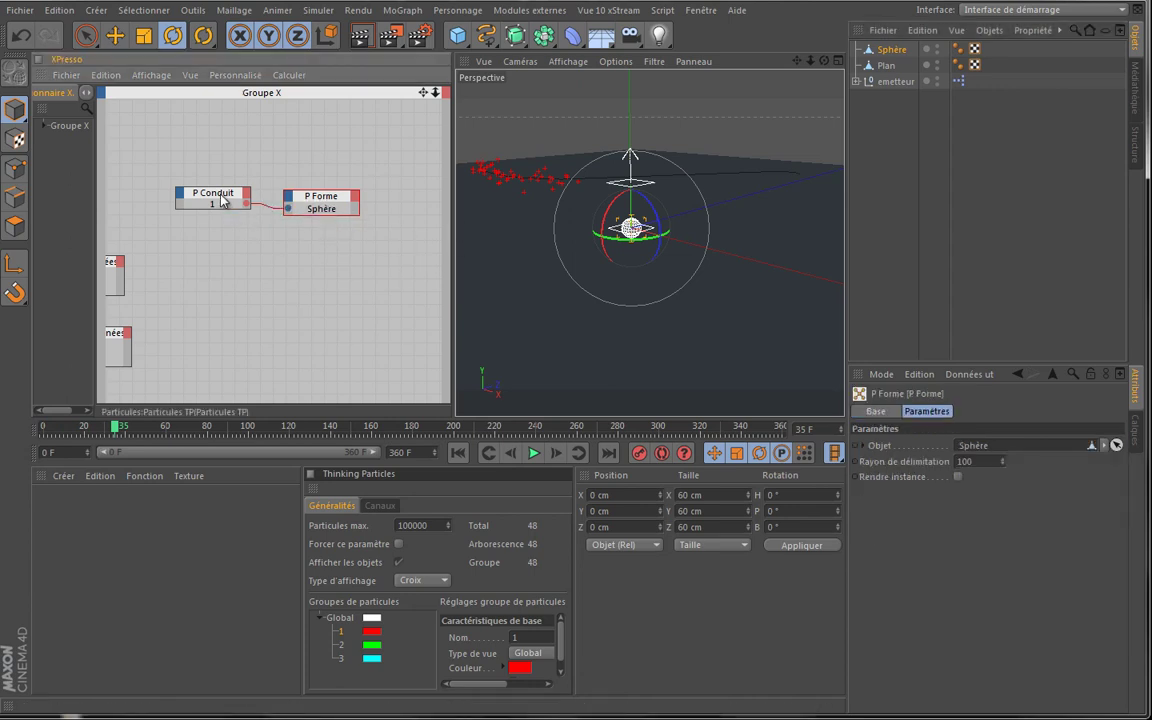
{"action": "left_click_drag", "start_coordinate": [223, 201], "coordinate": [231, 204]}
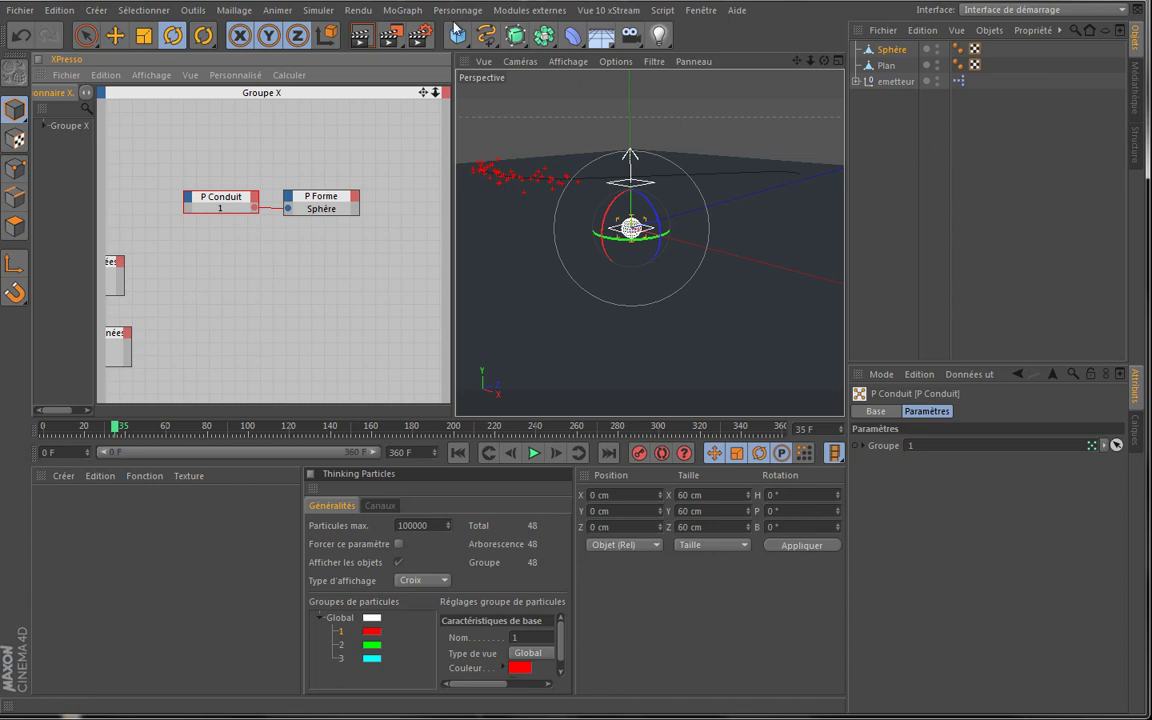
Add a Thinking Particles Géométrie de particules object and render the perspective view close to the particles
{"action": "left_click", "coordinate": [318, 10]}
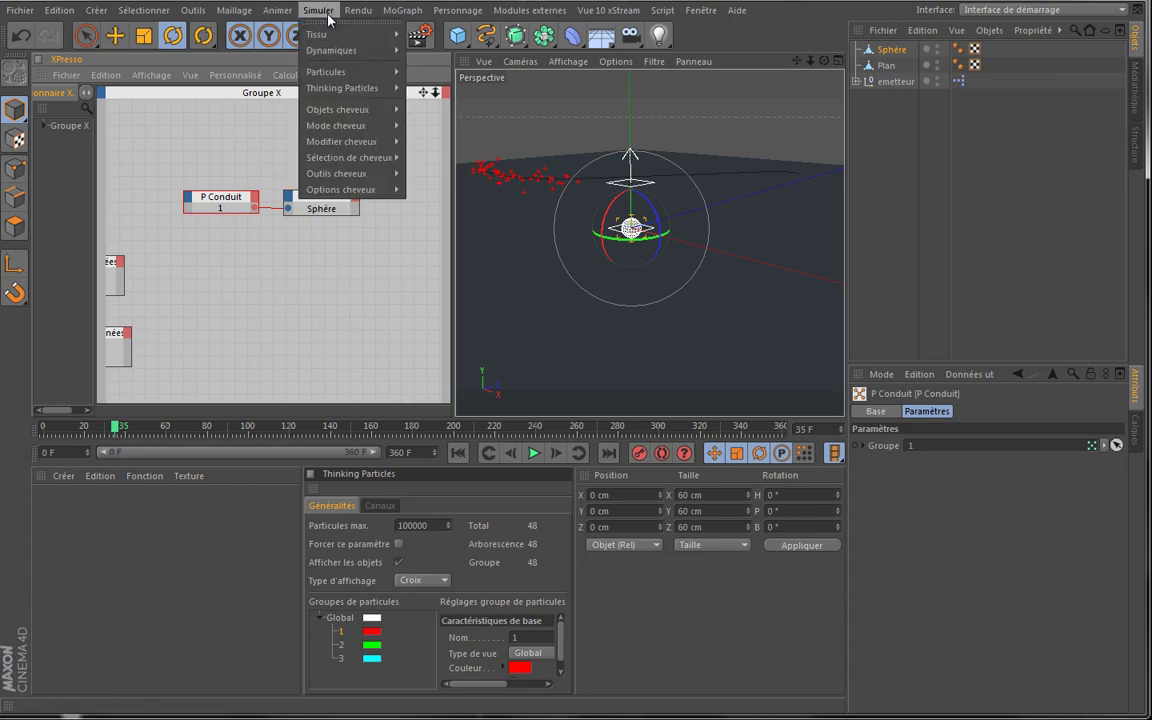
{"action": "mouse_move", "coordinate": [342, 88]}
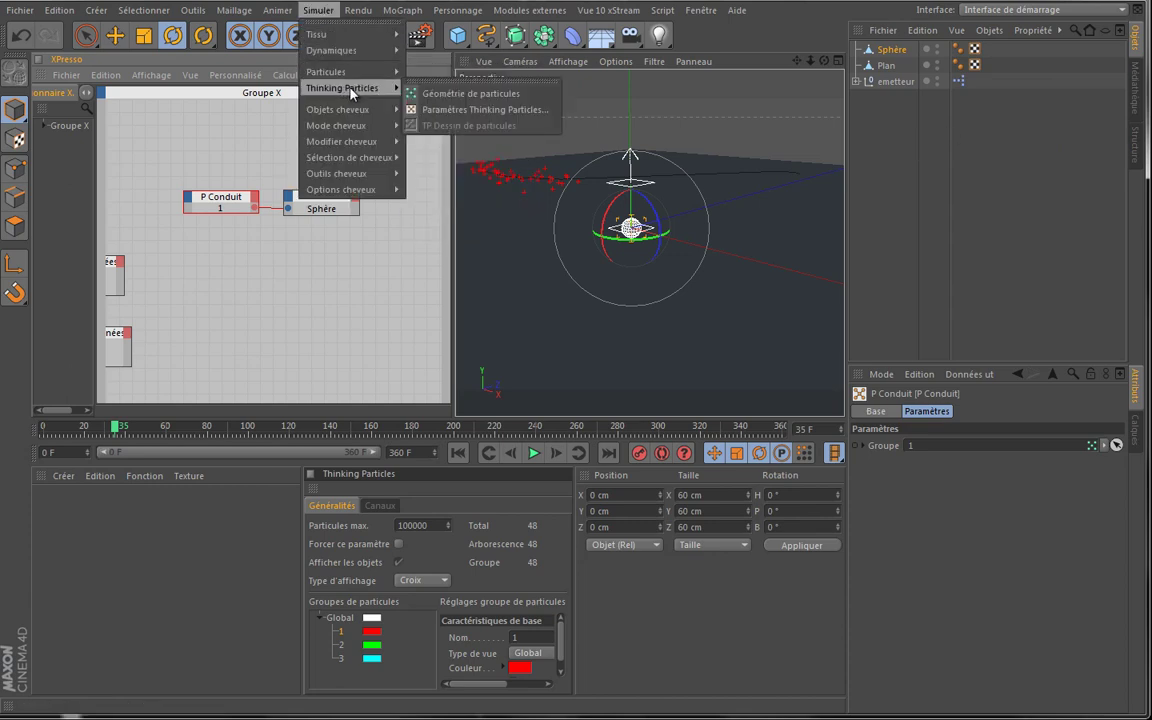
{"action": "left_click", "coordinate": [459, 95]}
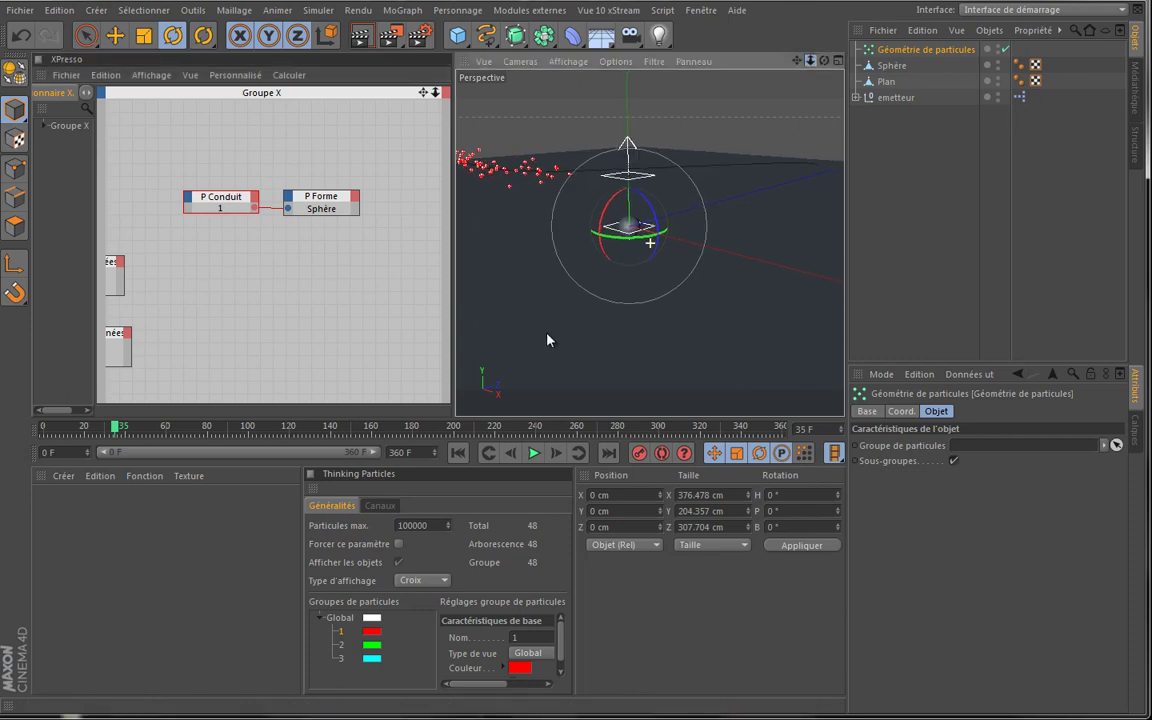
{"action": "key", "text": "o"}
{"action": "left_click_drag", "start_coordinate": [792, 62], "coordinate": [548, 337]}
{"action": "key", "text": "ctrl+r"}
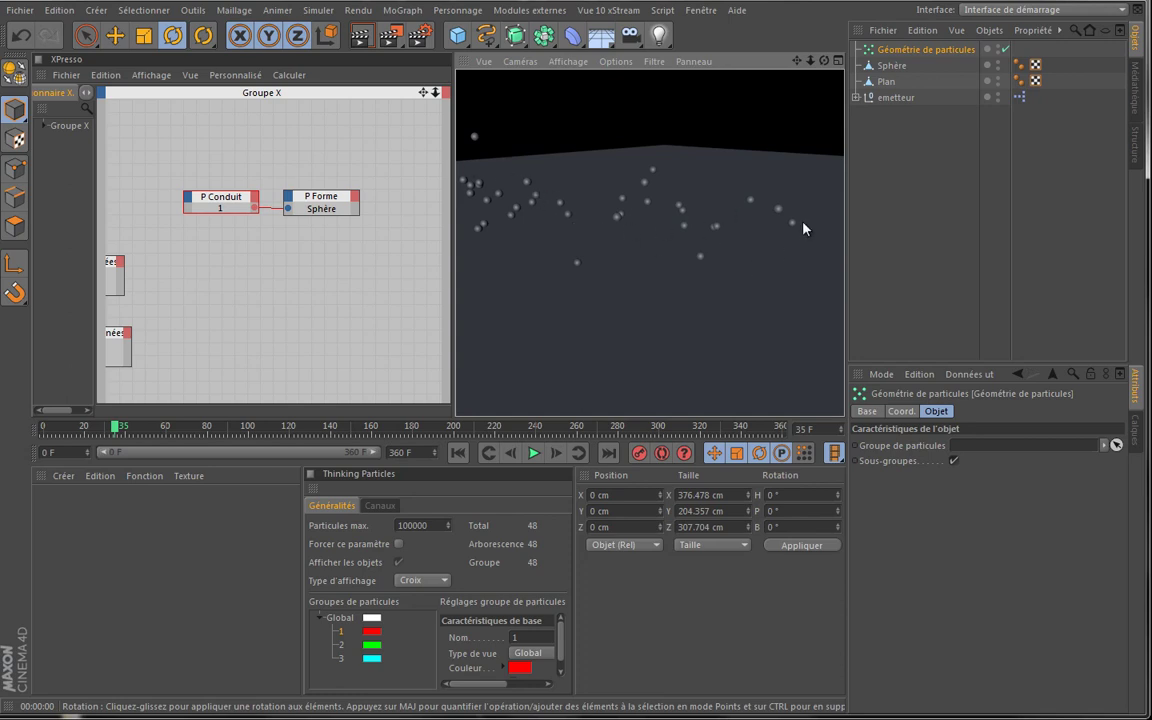
Replay the animation from frame 0 to frame 40, examine the particle spheres, and check the P Forme node's settings
{"action": "left_click", "coordinate": [457, 453]}
{"action": "left_click", "coordinate": [533, 453]}
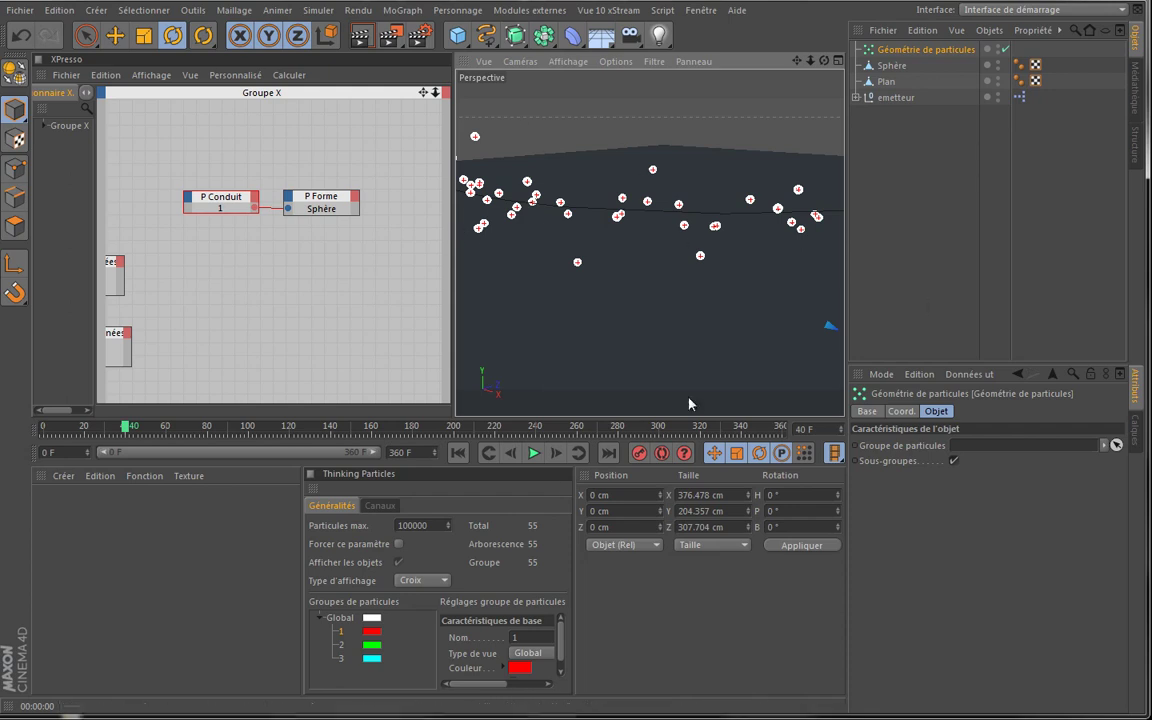
{"action": "left_click_drag", "start_coordinate": [600, 300], "coordinate": [545, 337], "text": "alt"}
{"action": "left_click", "coordinate": [297, 204]}
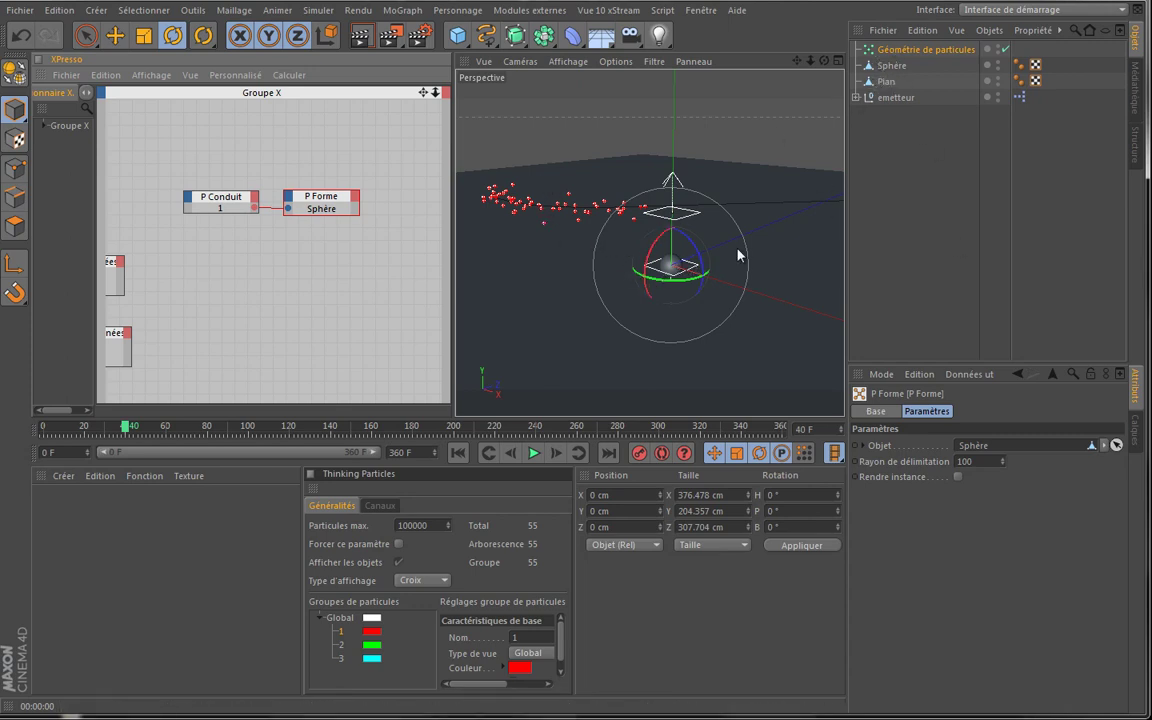
Nest the sphere under the Géométrie de particules object and hide it in both the editor and the render
{"action": "left_click", "coordinate": [673, 268]}
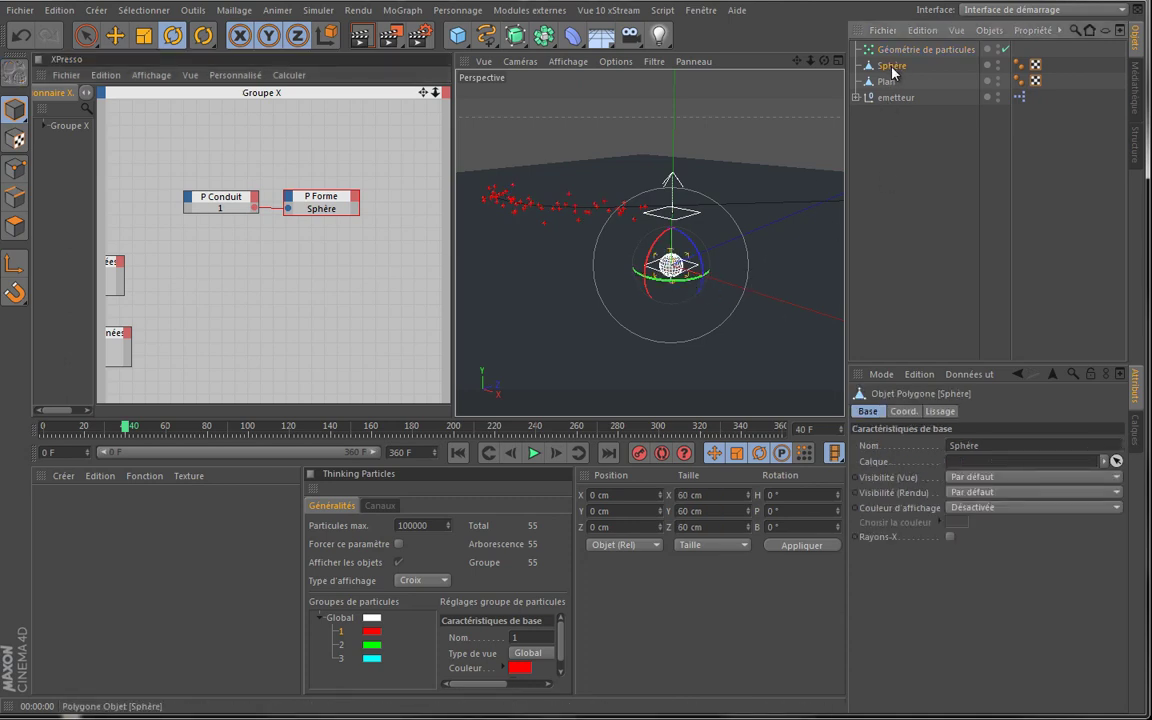
{"action": "left_click_drag", "start_coordinate": [924, 62], "coordinate": [924, 50]}
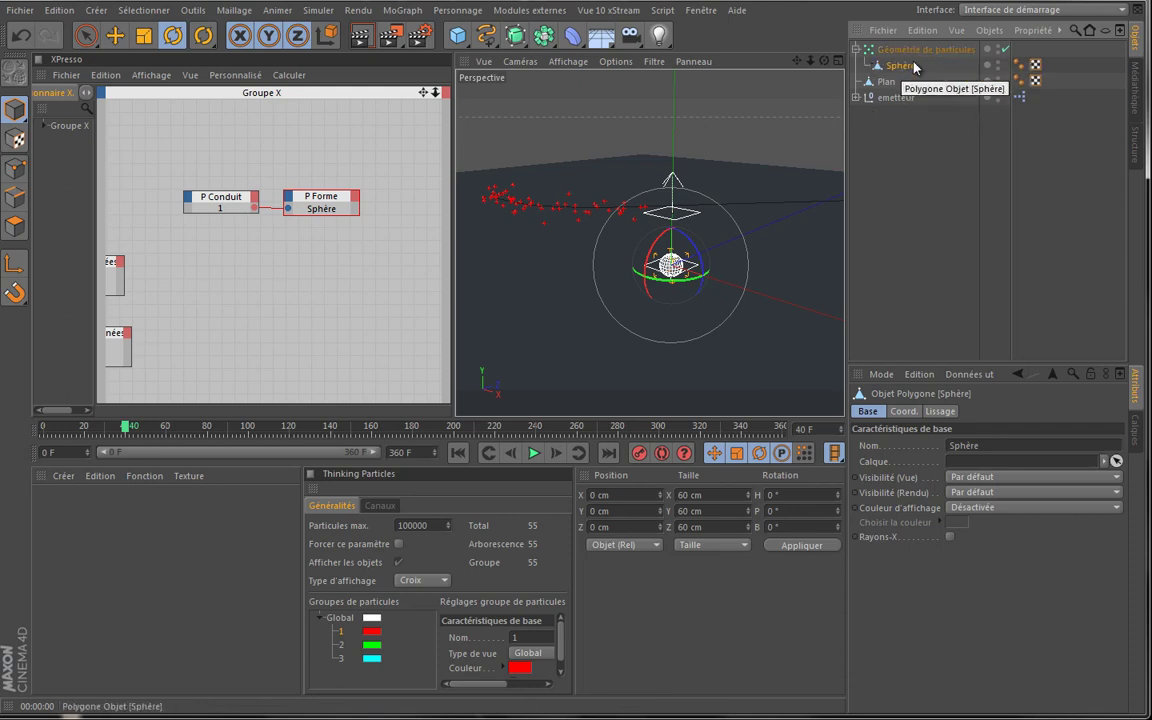
{"action": "left_click", "coordinate": [999, 66]}
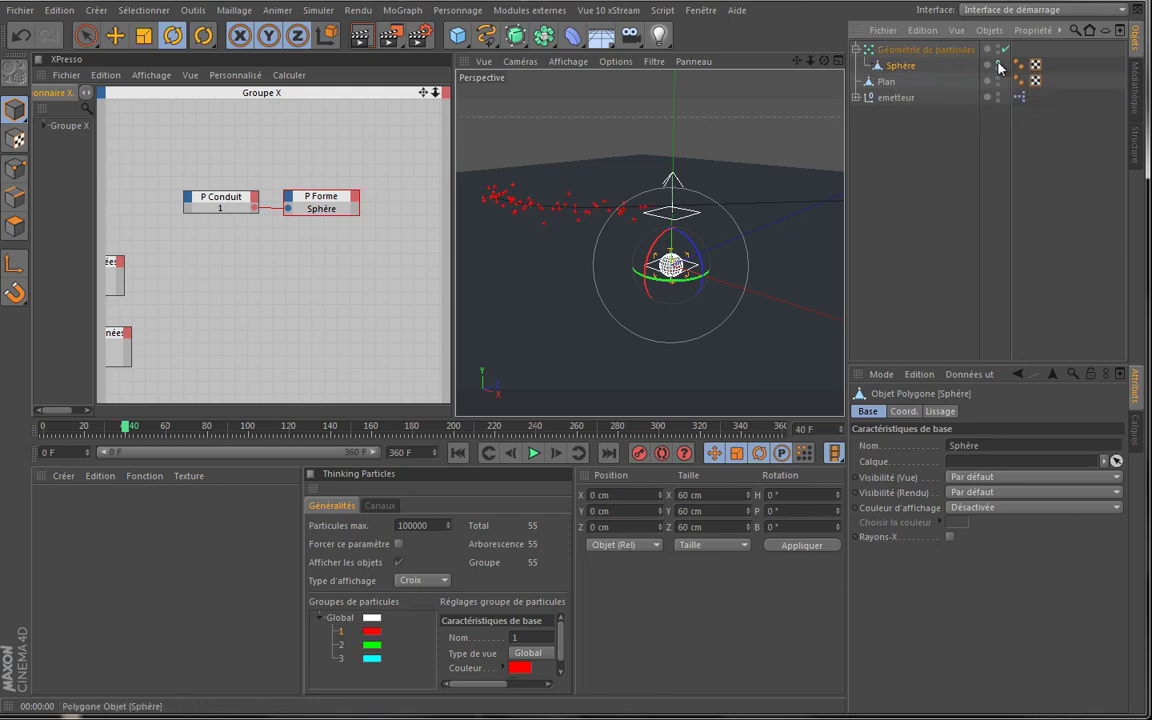
{"action": "left_click", "coordinate": [969, 244]}
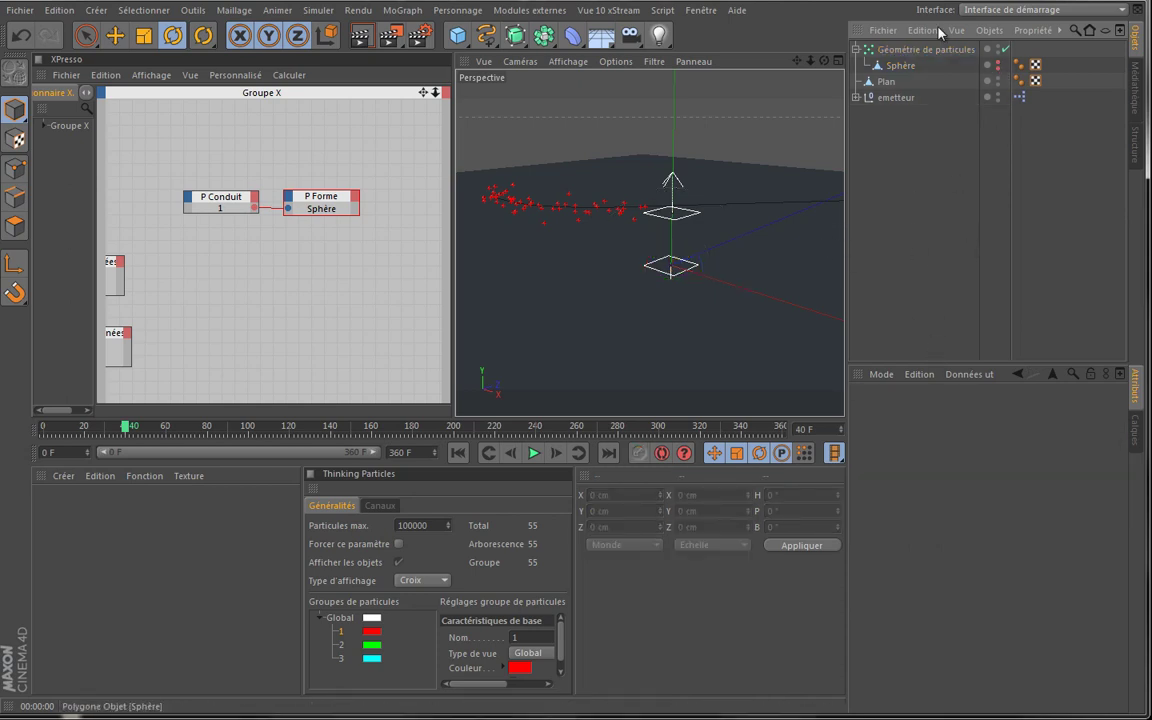
Select the Géométrie de particules object and play the animation to frame 161 to compare the red, green and cyan particles
{"action": "left_click", "coordinate": [910, 53]}
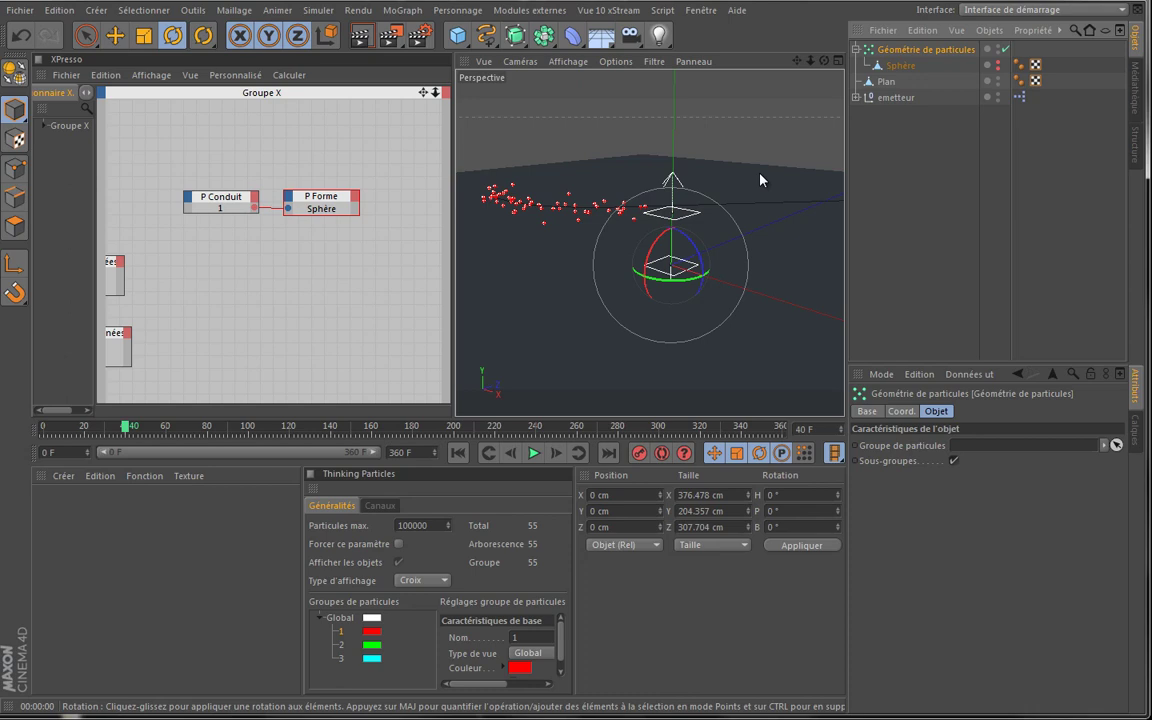
{"action": "left_click", "coordinate": [534, 453]}
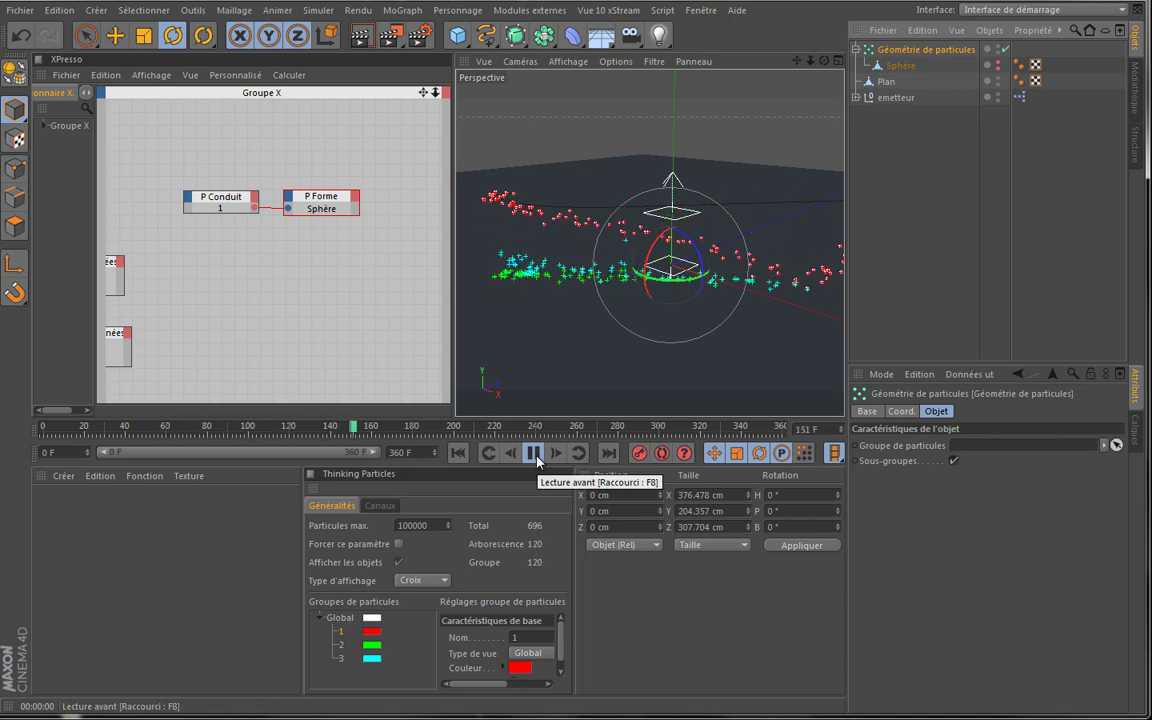
{"action": "left_click", "coordinate": [534, 453]}
{"action": "left_click_drag", "start_coordinate": [540, 275], "coordinate": [400, 200], "text": "alt"}
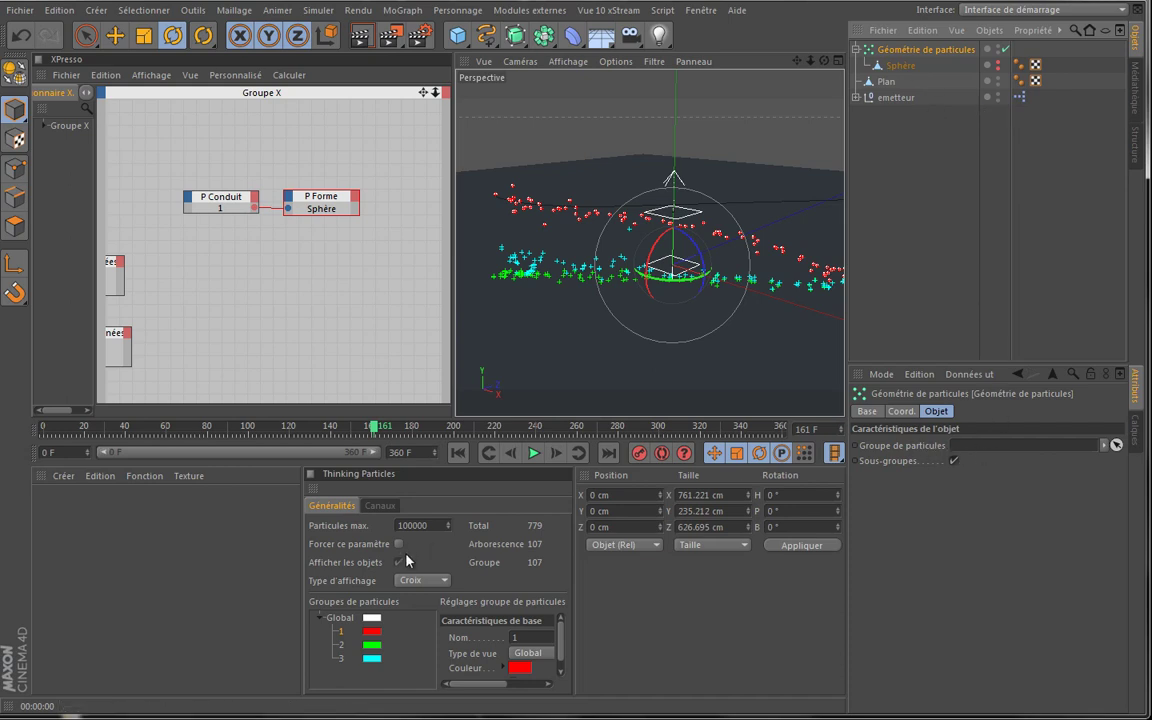
Assign particle group 1 to the Géométrie de particules object and rename it Géométrie de particules 1
{"action": "left_click_drag", "start_coordinate": [341, 636], "coordinate": [885, 447]}
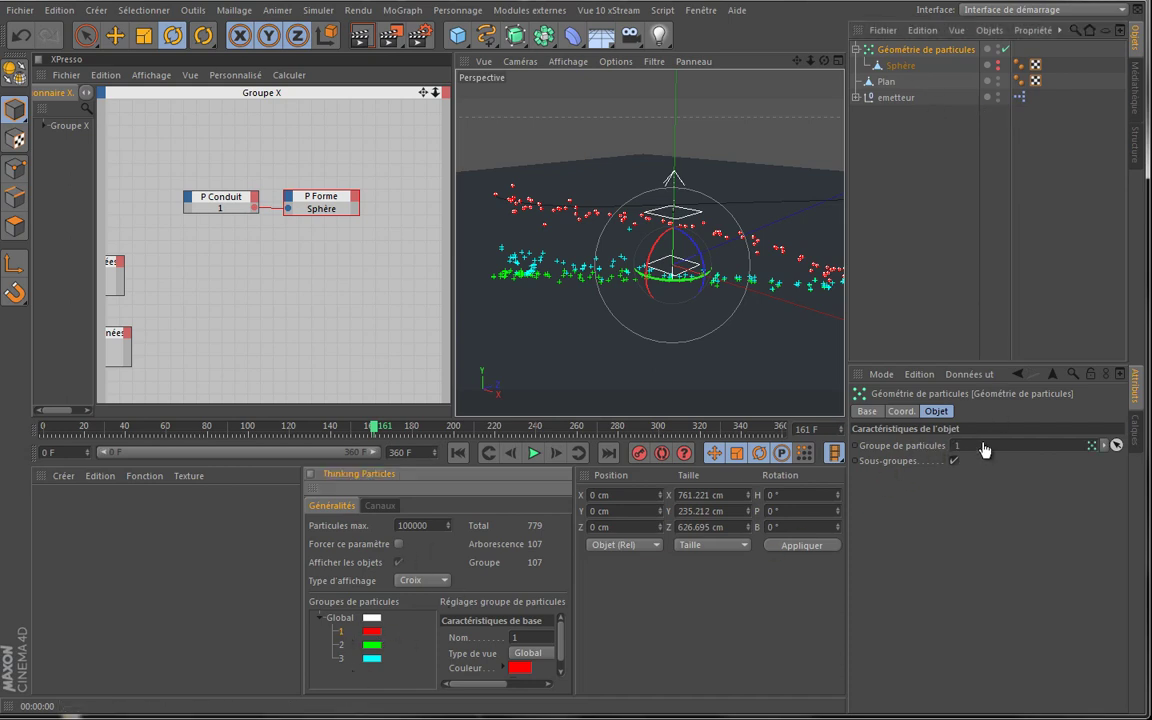
{"action": "double_click", "coordinate": [987, 50]}
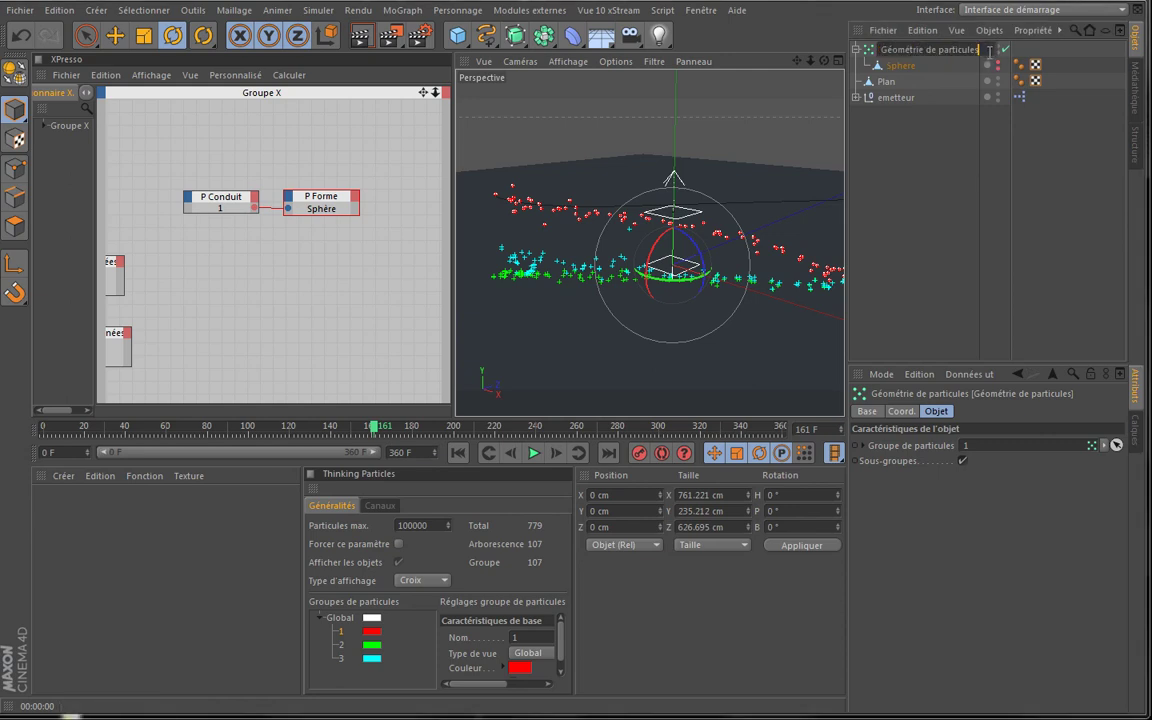
{"action": "key", "text": "Return"}
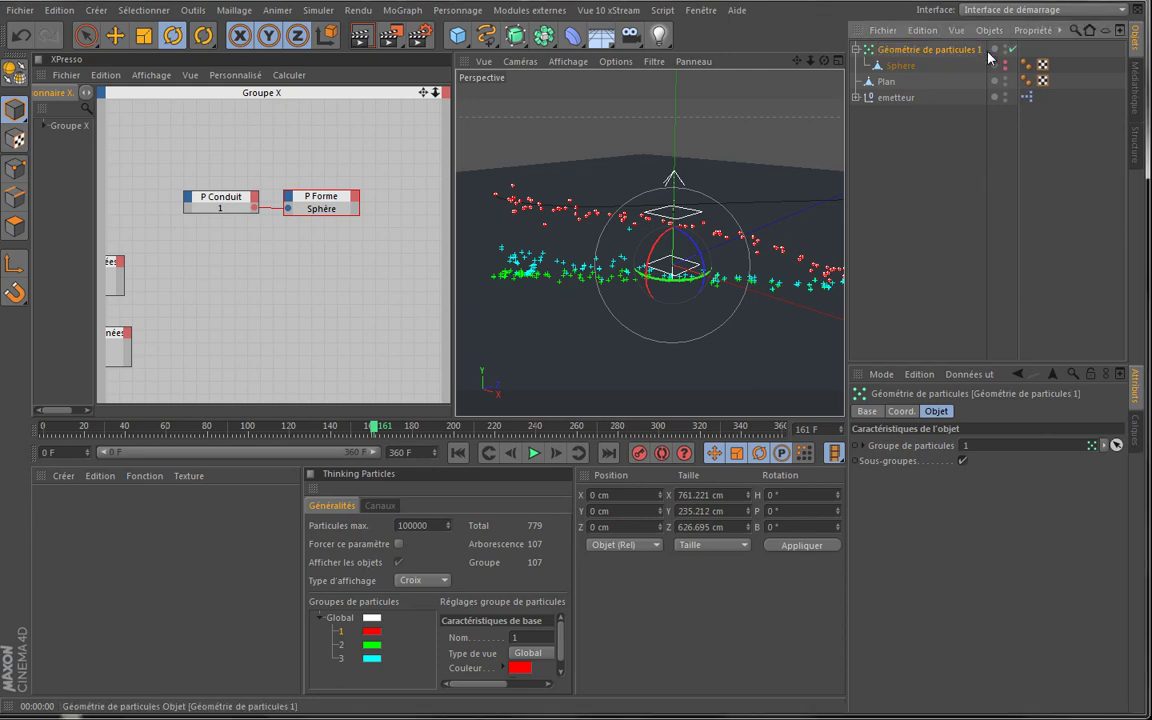
{"action": "left_click", "coordinate": [857, 50]}
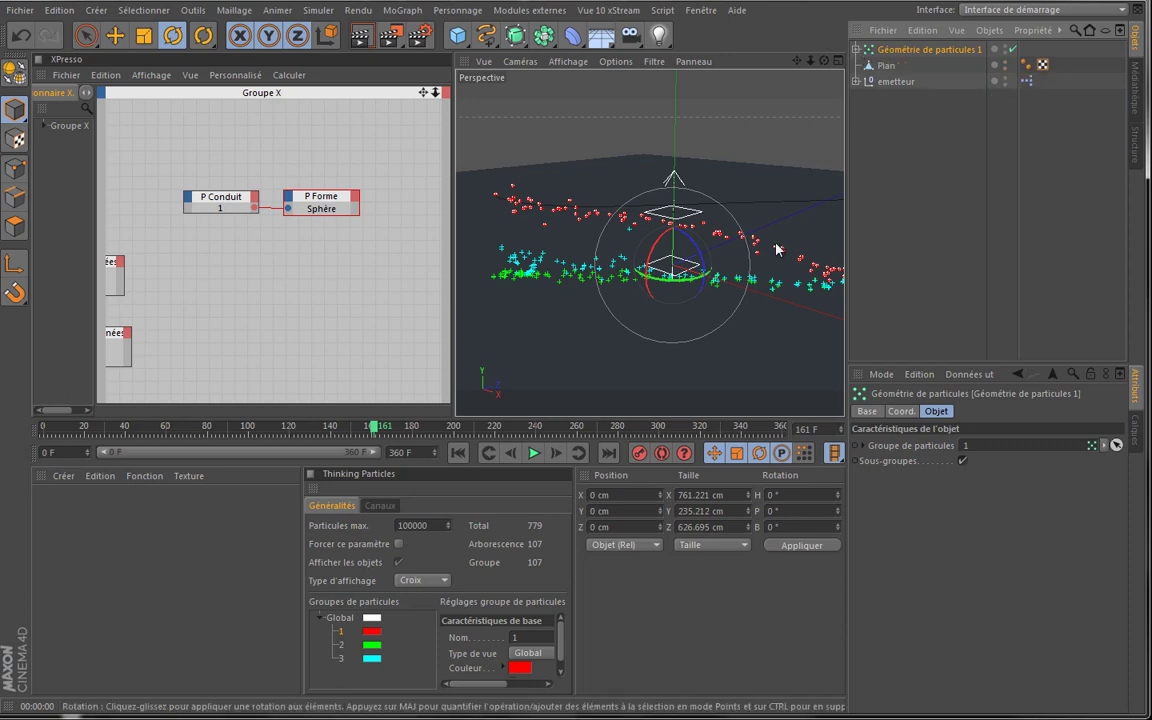
Move the P Conduit node slightly lower in the XPresso graph and replay the animation from frame 0 to frame 35
{"action": "left_click_drag", "start_coordinate": [223, 203], "coordinate": [220, 228]}
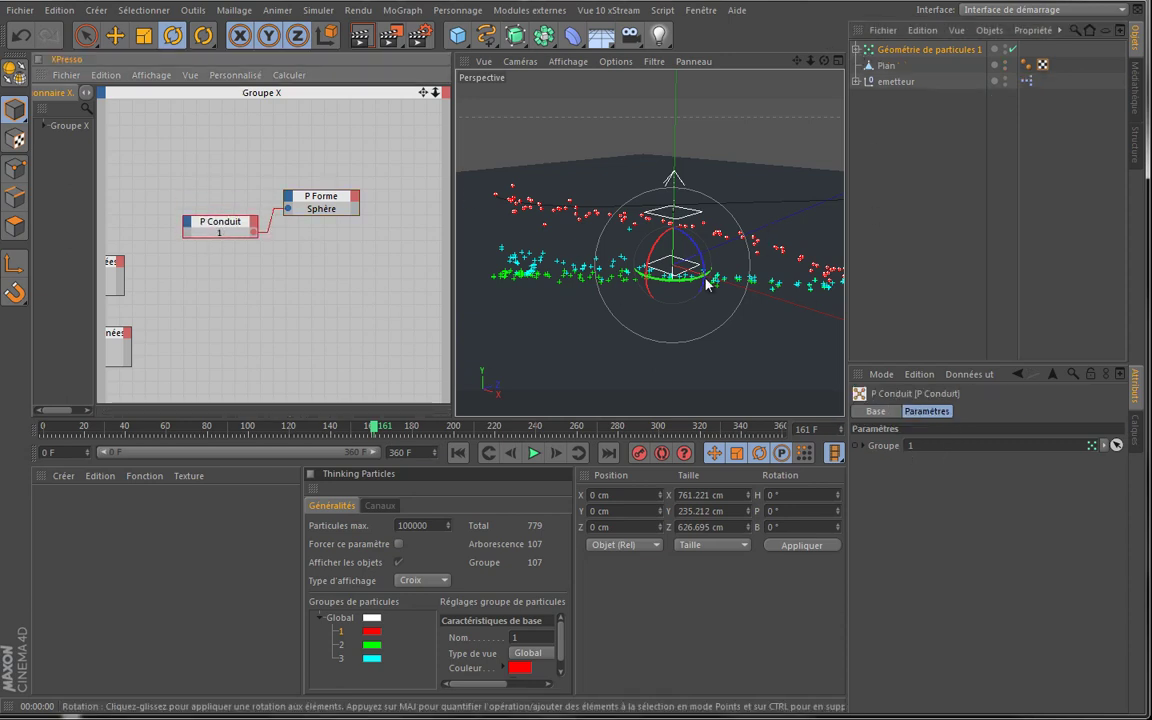
{"action": "left_click", "coordinate": [458, 453]}
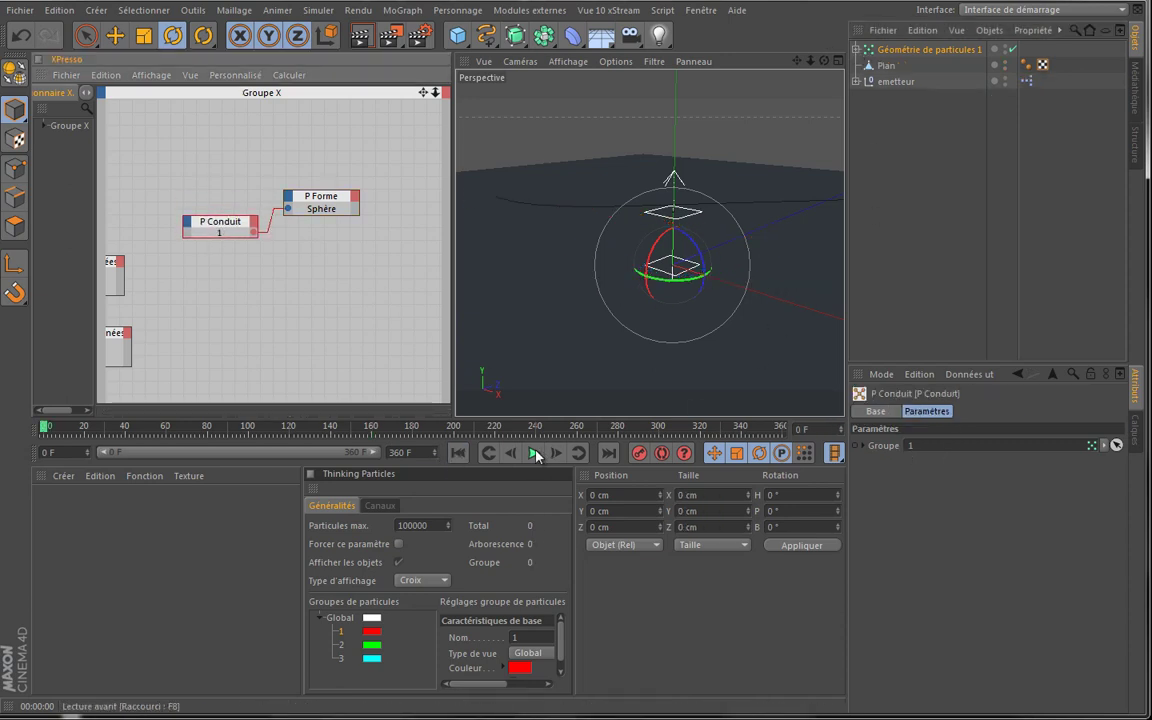
{"action": "left_click", "coordinate": [533, 453]}
{"action": "left_click", "coordinate": [533, 453]}
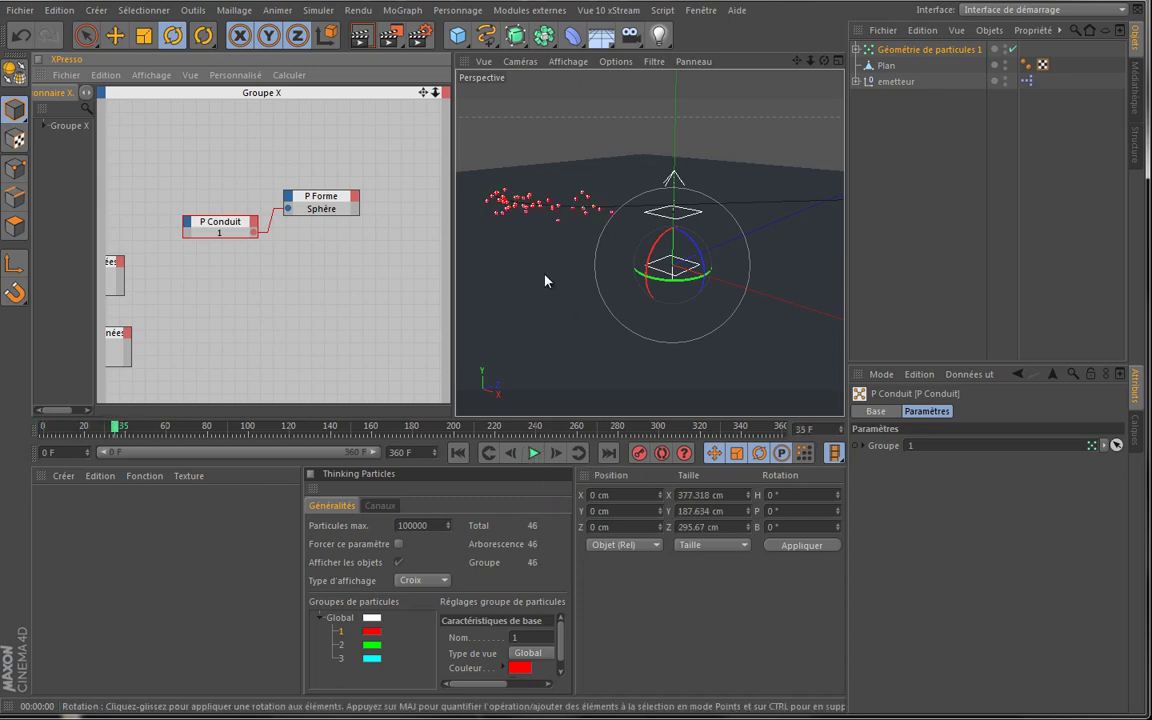
Add a Thinking Particles P Taille node below the P Forme node and connect the P Conduit output to its particle input
{"action": "right_click", "coordinate": [288, 244]}
{"action": "mouse_move", "coordinate": [408, 253]}
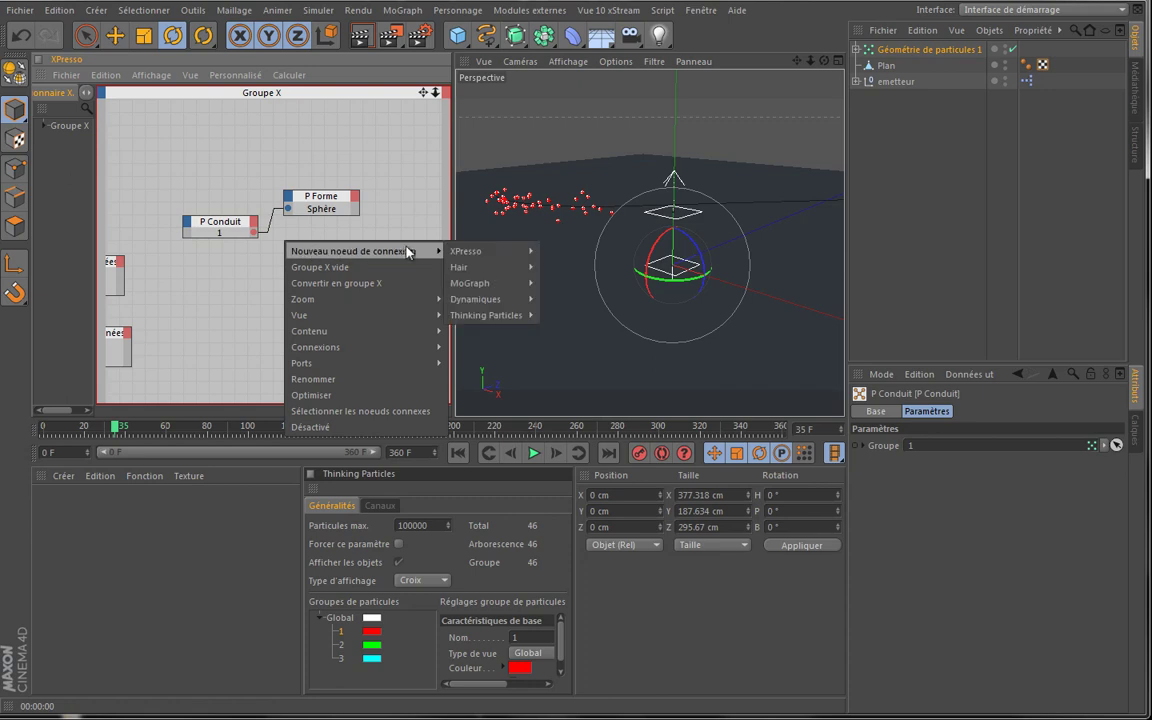
{"action": "mouse_move", "coordinate": [496, 316]}
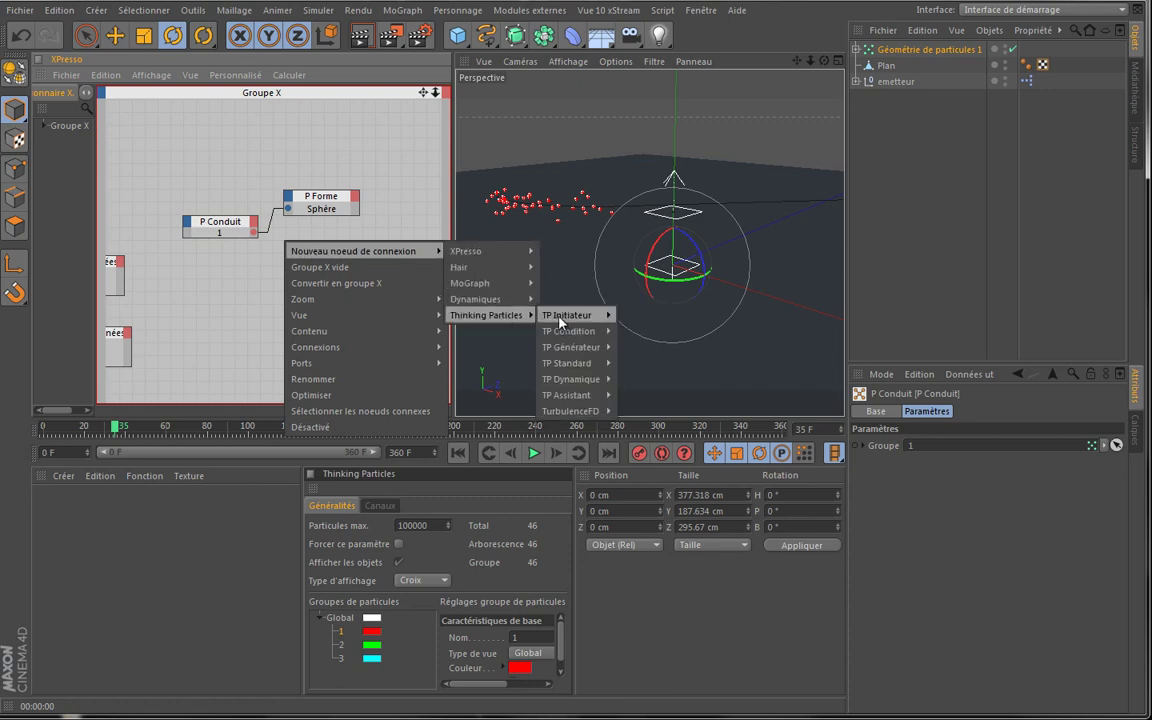
{"action": "mouse_move", "coordinate": [600, 382]}
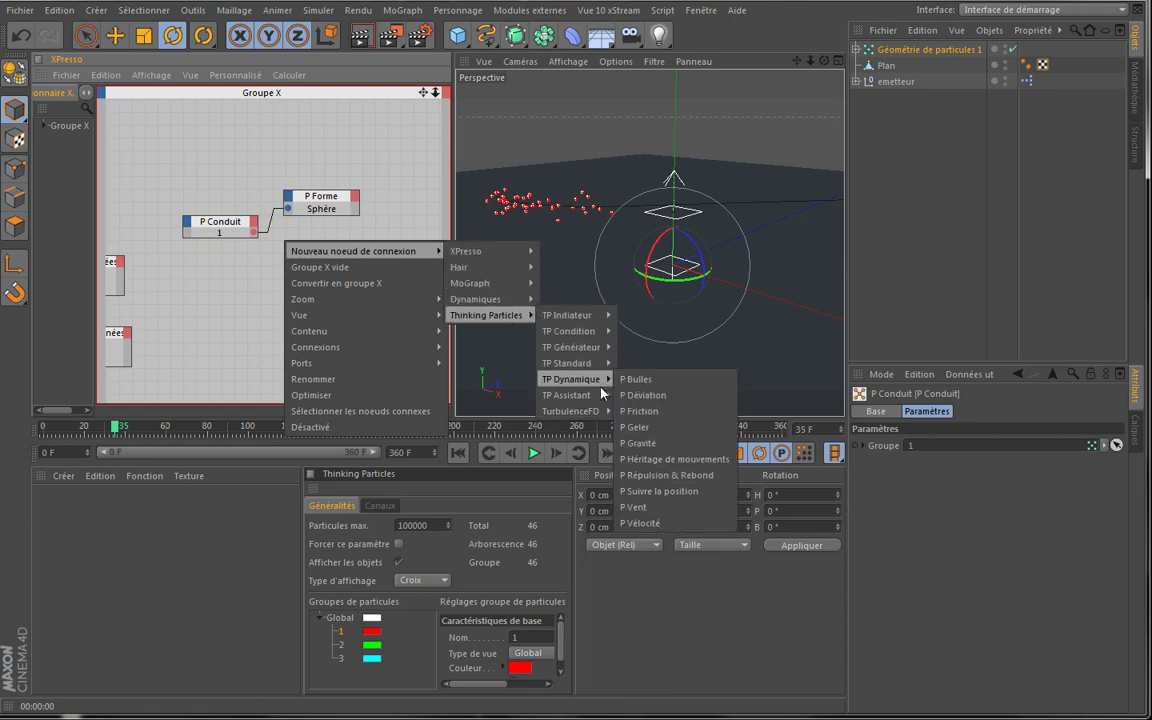
{"action": "mouse_move", "coordinate": [601, 350]}
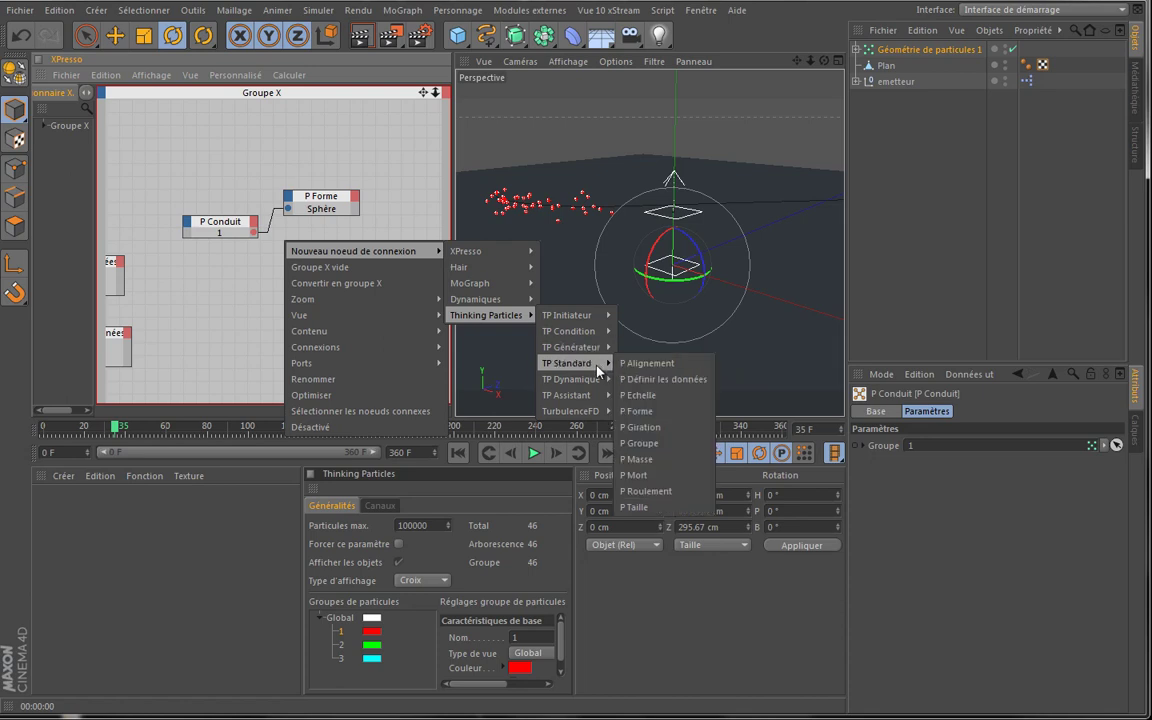
{"action": "left_click", "coordinate": [652, 508]}
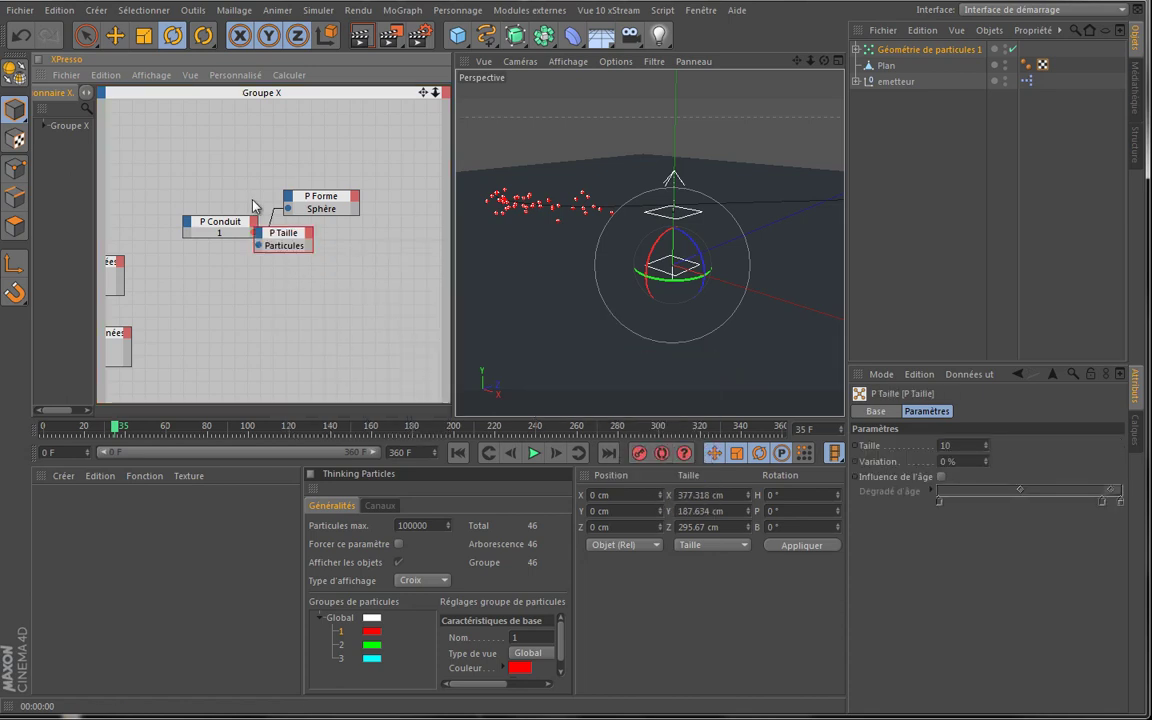
{"action": "left_click_drag", "start_coordinate": [290, 235], "coordinate": [335, 259]}
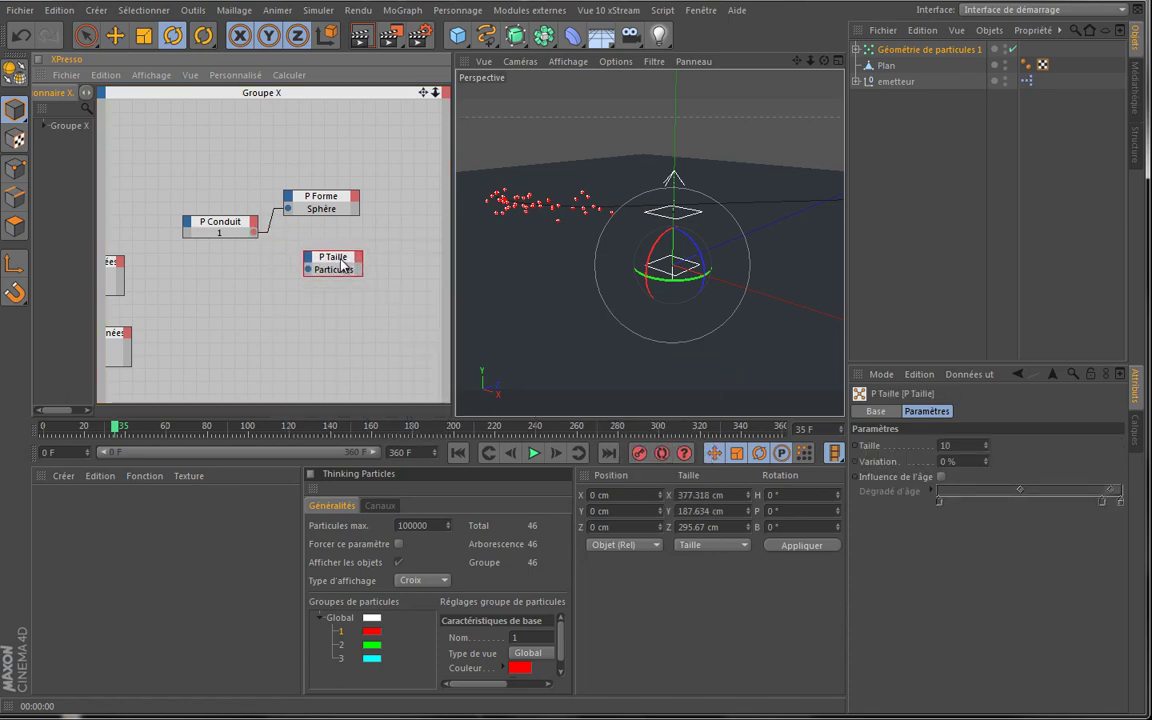
{"action": "left_click_drag", "start_coordinate": [253, 235], "coordinate": [318, 261]}
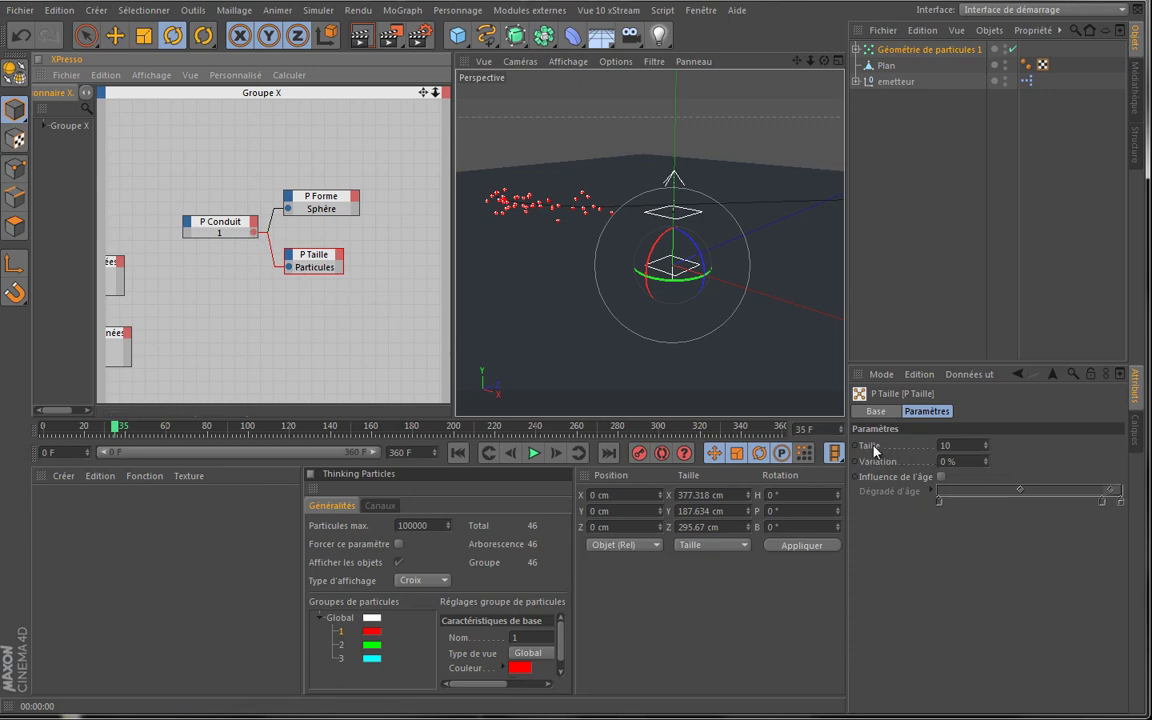
Set the P Taille node's Taille to 100 and rewind the animation to frame 0
{"action": "left_click", "coordinate": [985, 445]}
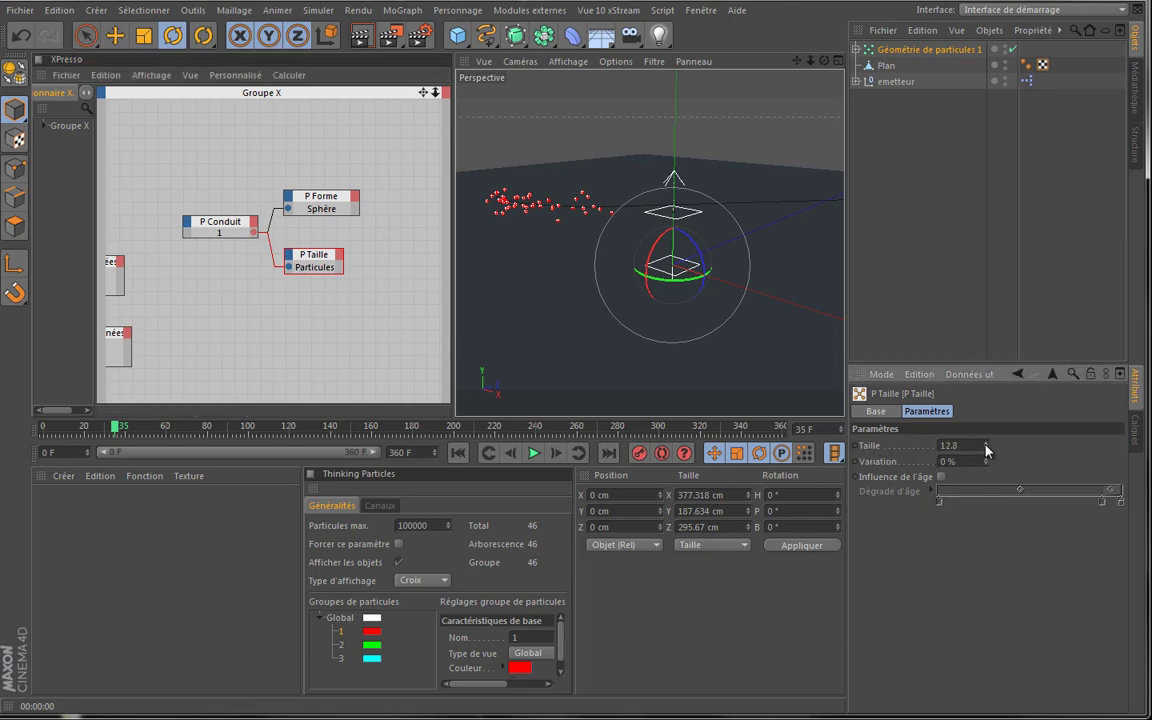
{"action": "left_click", "coordinate": [970, 444]}
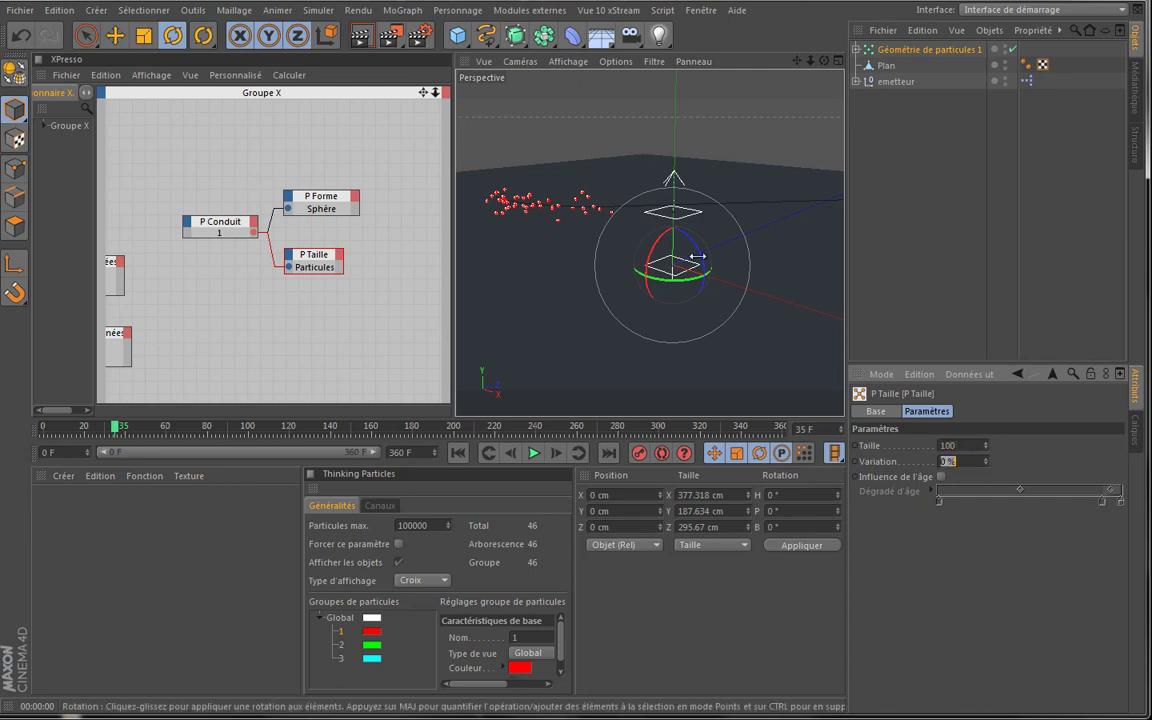
{"action": "left_click", "coordinate": [459, 453]}
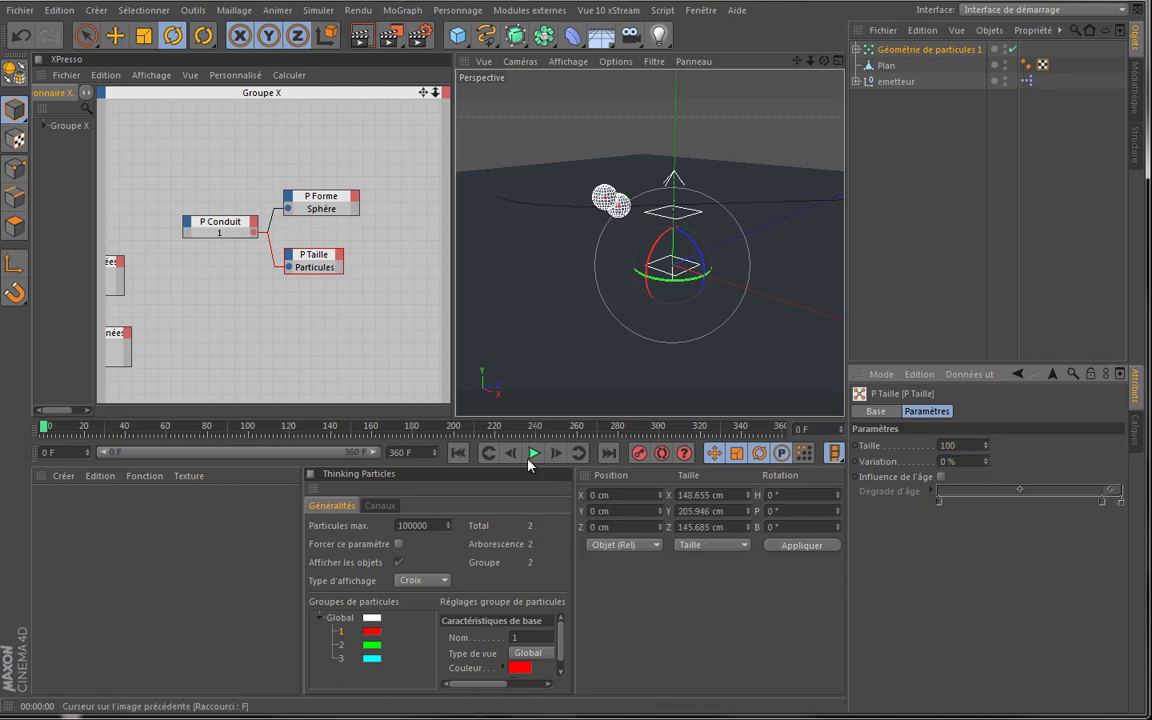
Play the particle animation, orbit to a lower view, and replay it from the start to check the spheres' size
{"action": "left_click", "coordinate": [533, 453]}
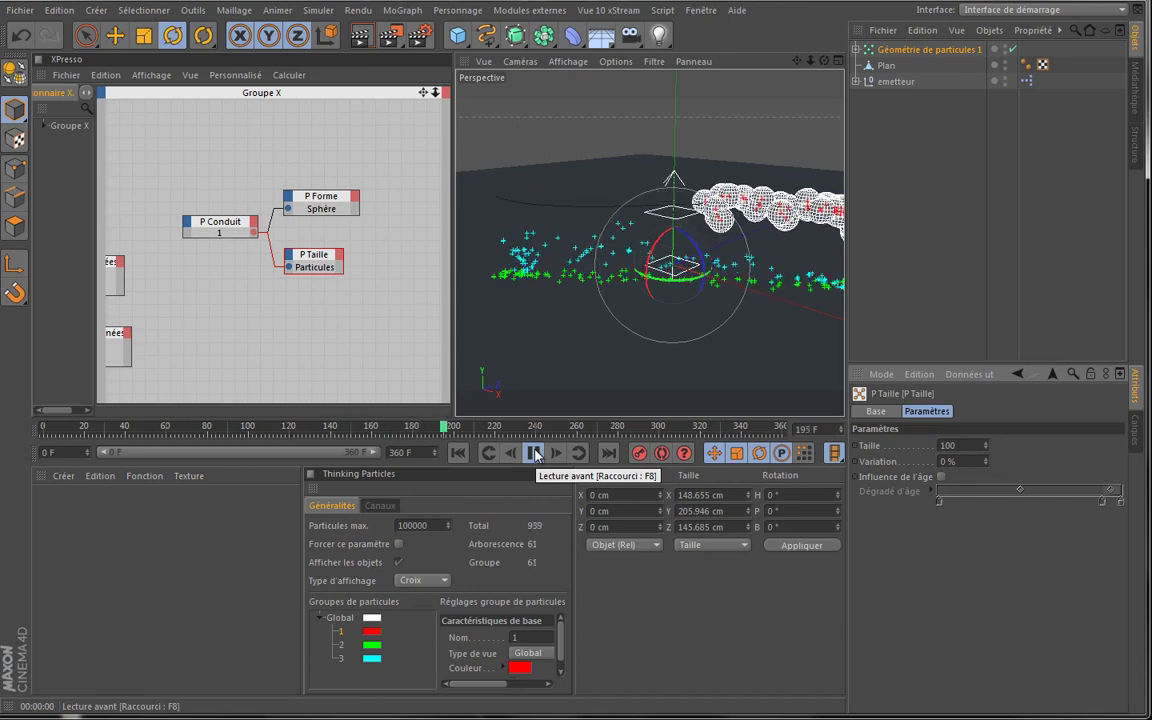
{"action": "left_click", "coordinate": [535, 455]}
{"action": "left_click_drag", "start_coordinate": [820, 62], "coordinate": [712, 255]}
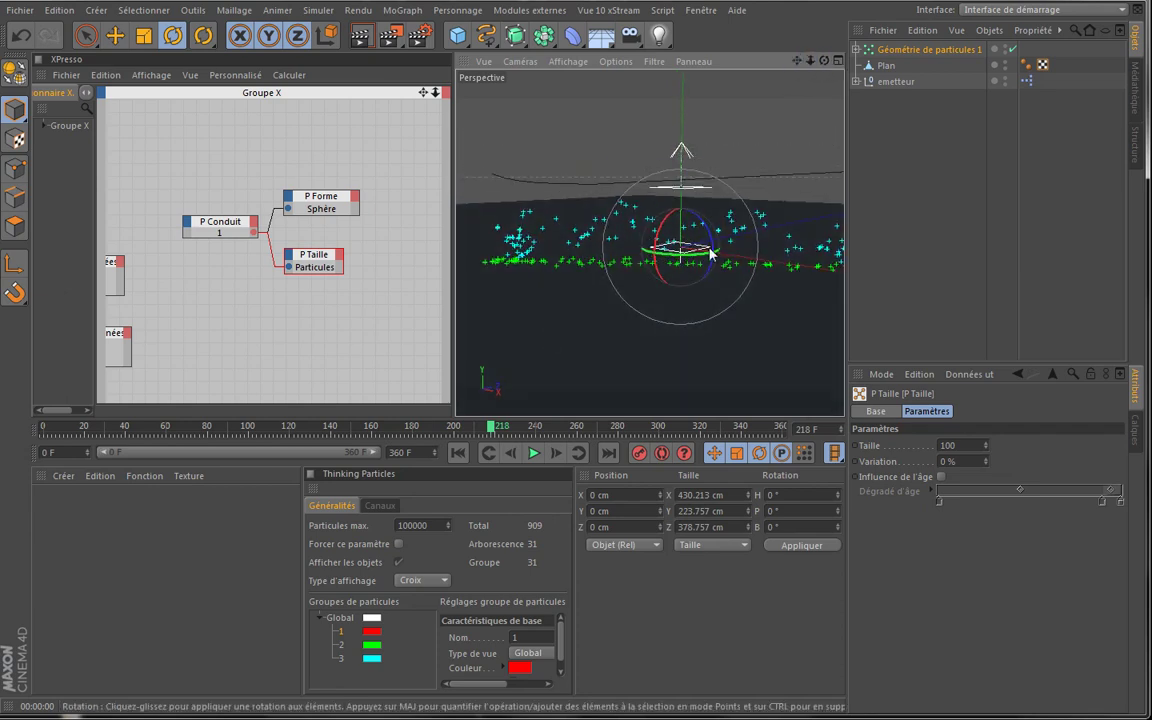
{"action": "left_click", "coordinate": [458, 453]}
{"action": "left_click", "coordinate": [535, 454]}
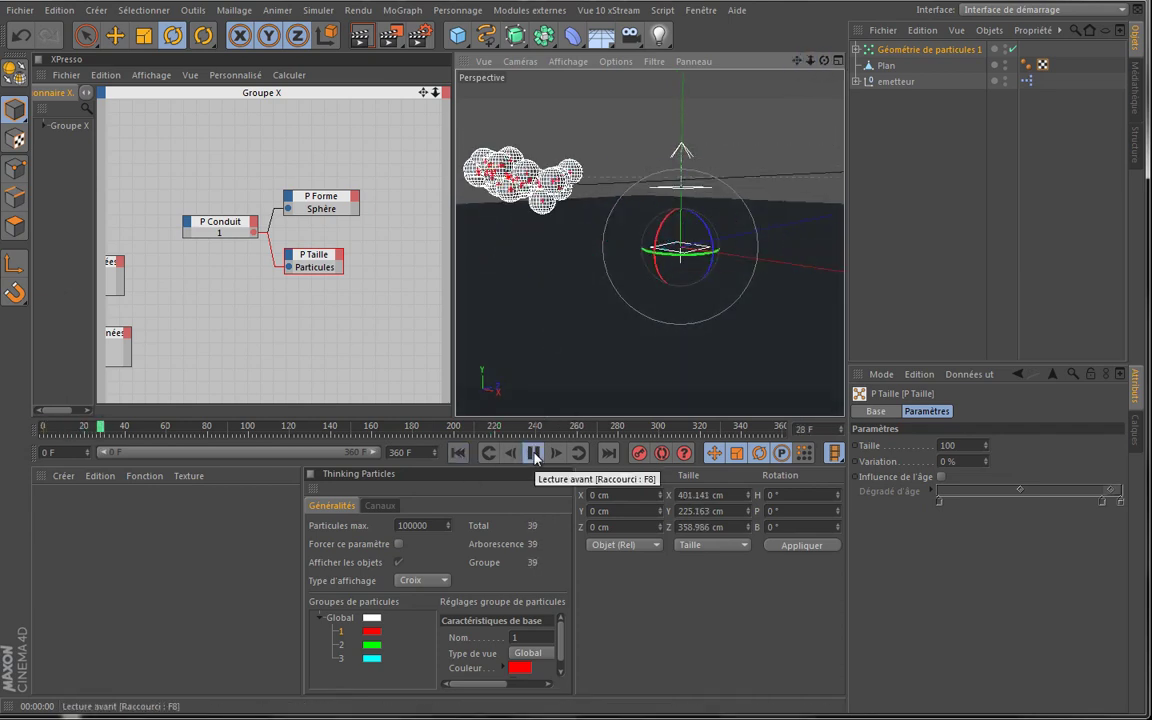
{"action": "left_click", "coordinate": [535, 454]}
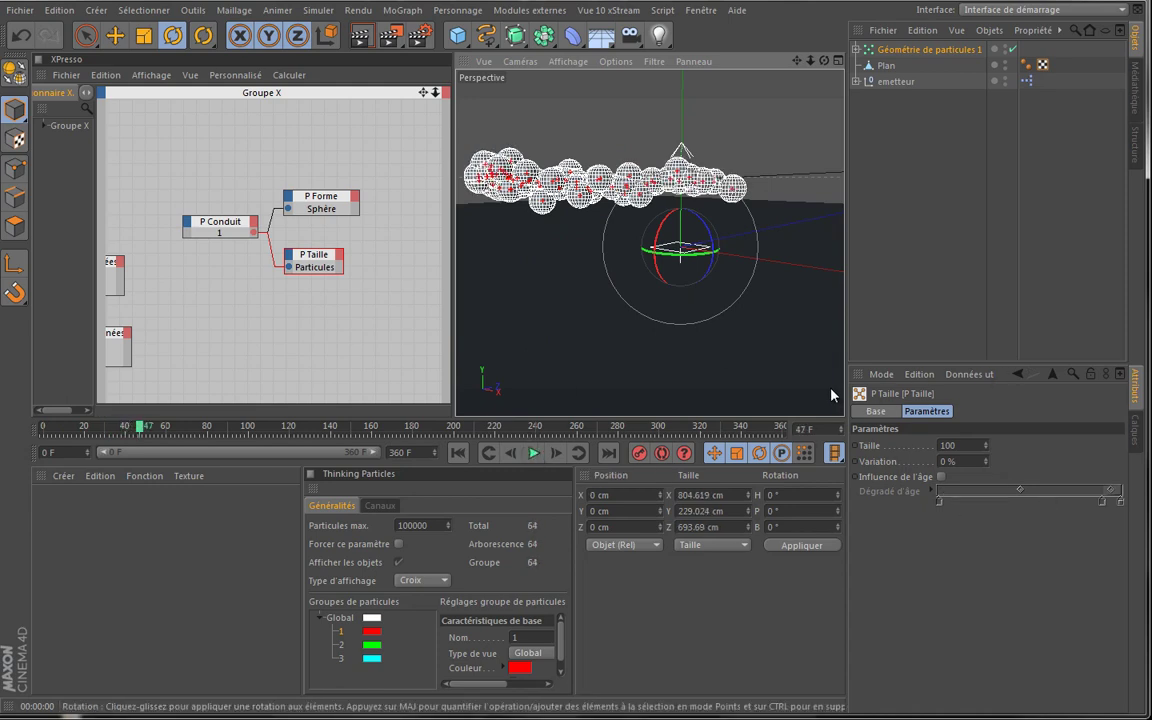
Set the size (Taille) of the P Taille node to 80
{"action": "left_click", "coordinate": [962, 445]}
{"action": "type", "text": "80"}
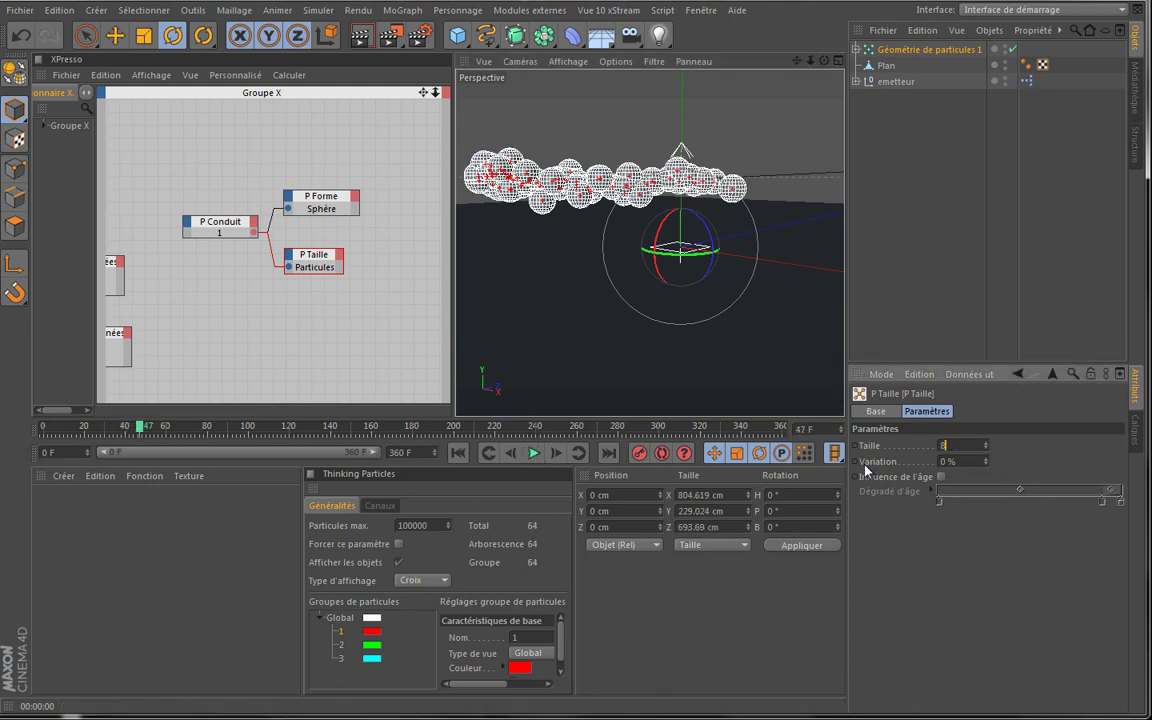
{"action": "key", "text": "Tab"}
Replay and scrub the animation to check the resized spheres along their path, and return to frame 0
{"action": "left_click", "coordinate": [459, 454]}
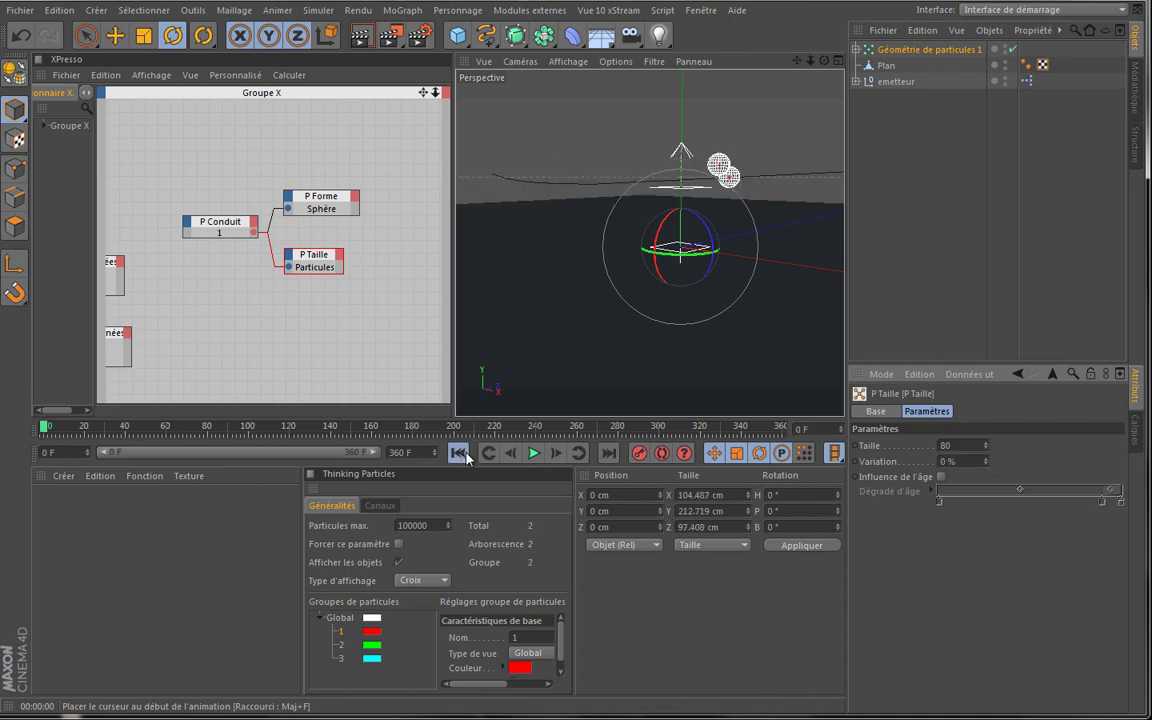
{"action": "left_click", "coordinate": [535, 454]}
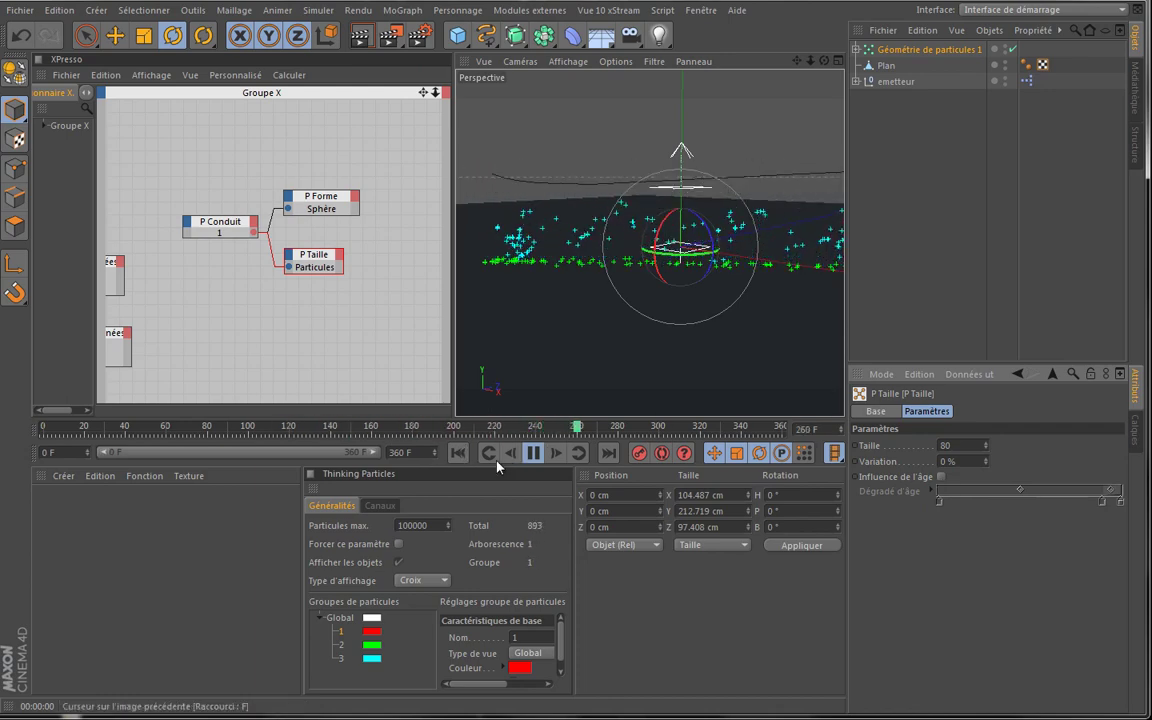
{"action": "left_click", "coordinate": [244, 428]}
{"action": "left_click_drag", "start_coordinate": [242, 428], "coordinate": [150, 428]}
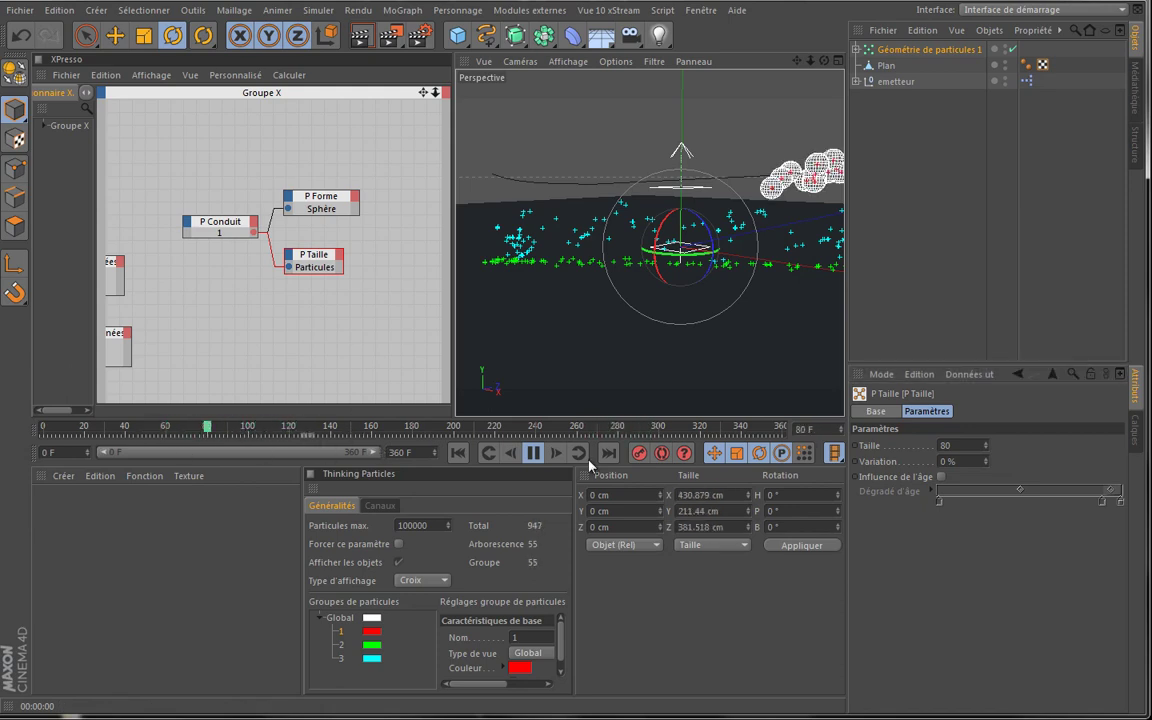
{"action": "left_click", "coordinate": [458, 452]}
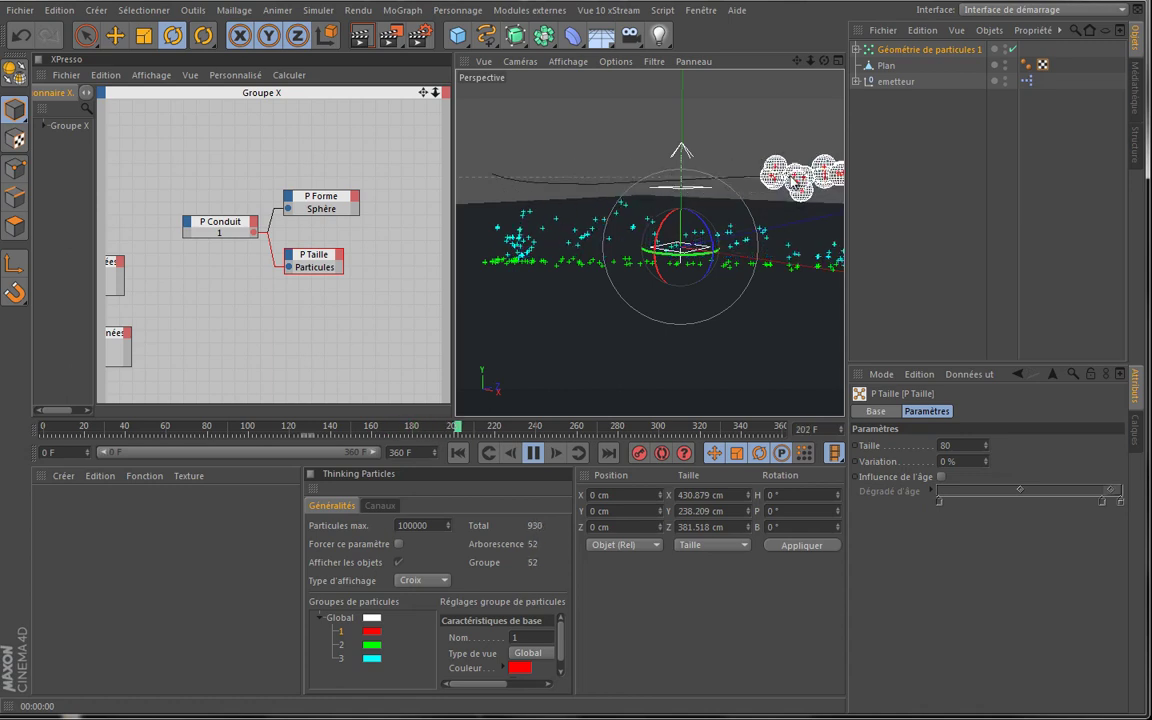
{"action": "left_click", "coordinate": [536, 454]}
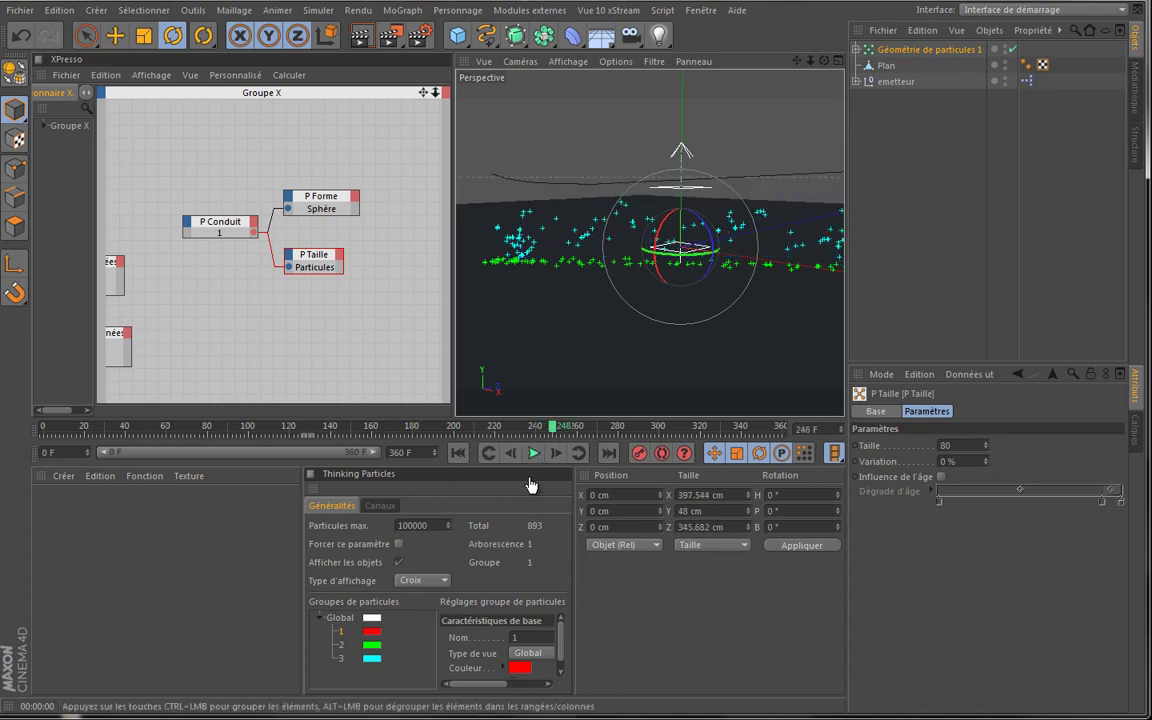
{"action": "left_click", "coordinate": [459, 454]}
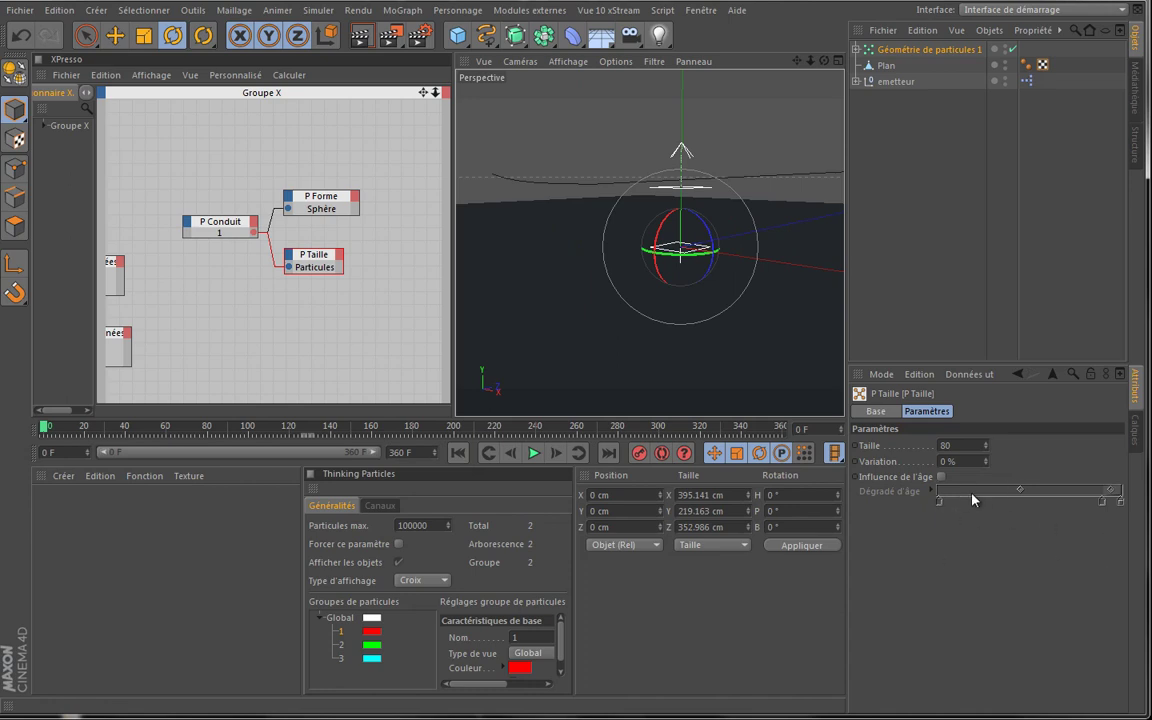
Enable age influence on P Taille, remove the intermediate white knot from the age gradient, and play the animation
{"action": "left_click", "coordinate": [941, 478]}
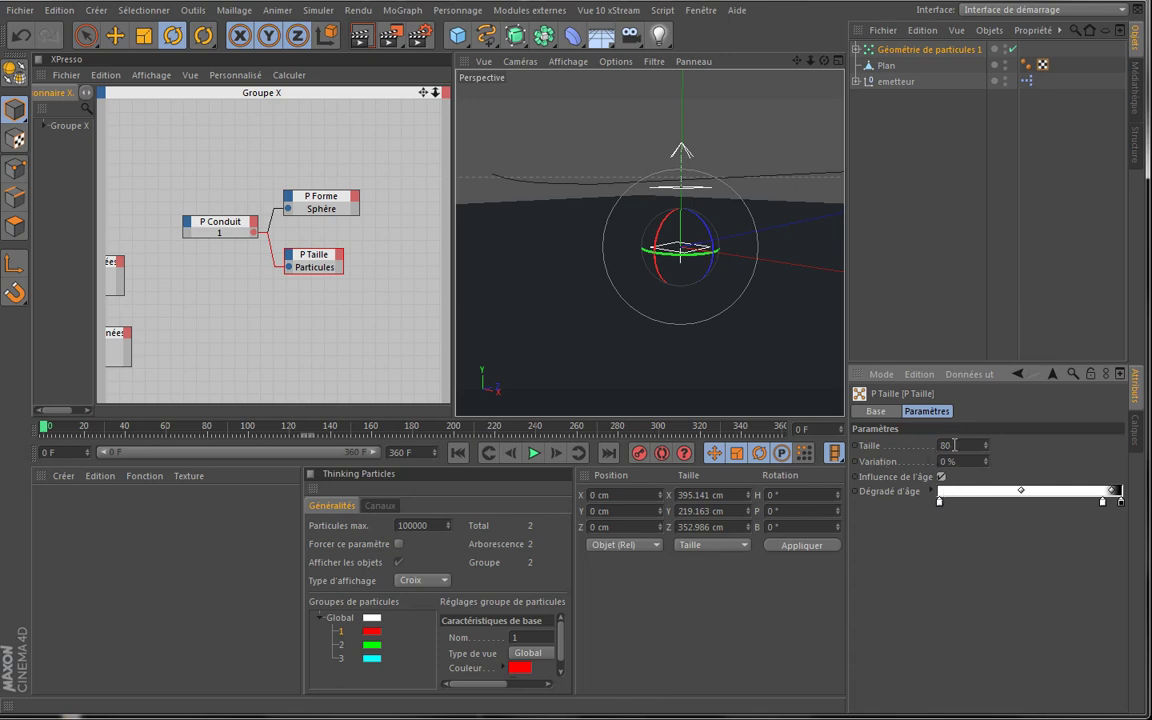
{"action": "left_click", "coordinate": [1101, 501]}
{"action": "key", "text": "ctrl+z"}
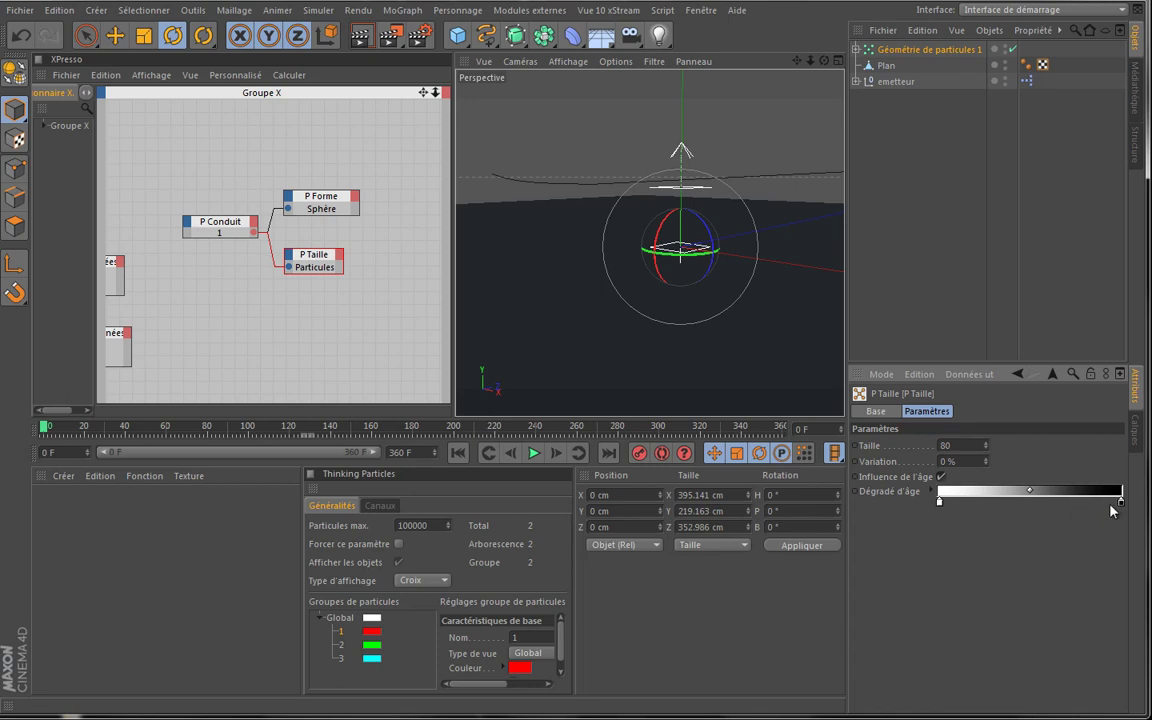
{"action": "left_click", "coordinate": [939, 502]}
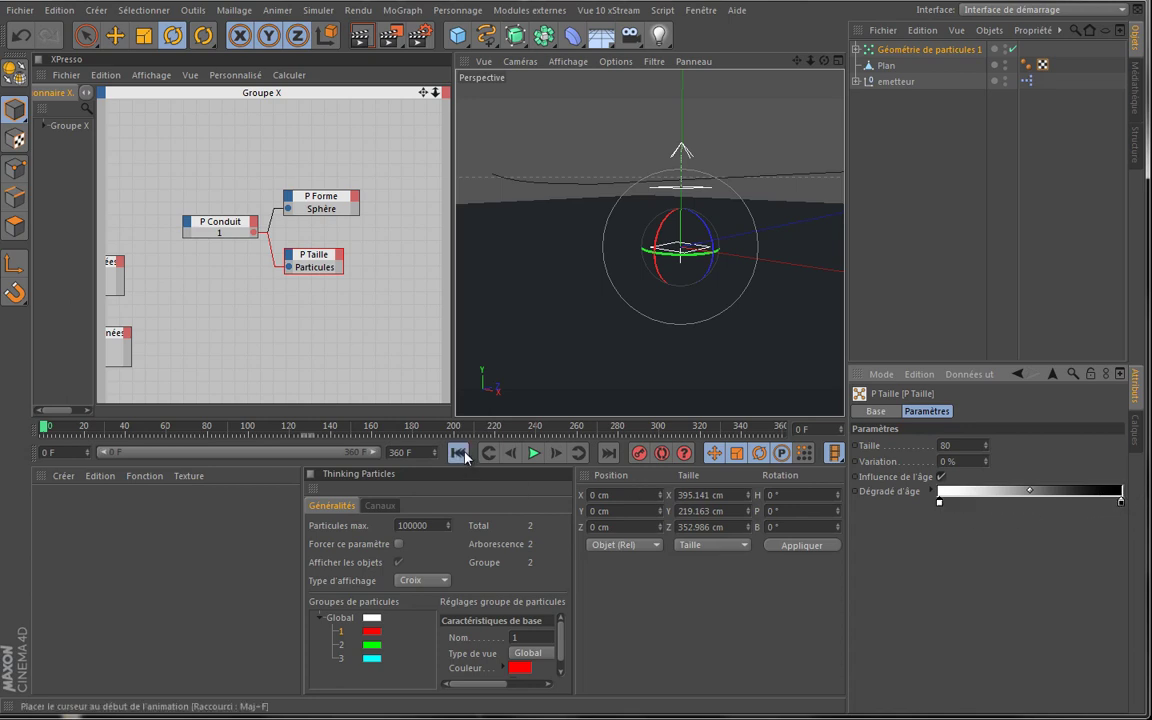
{"action": "left_click", "coordinate": [534, 453]}
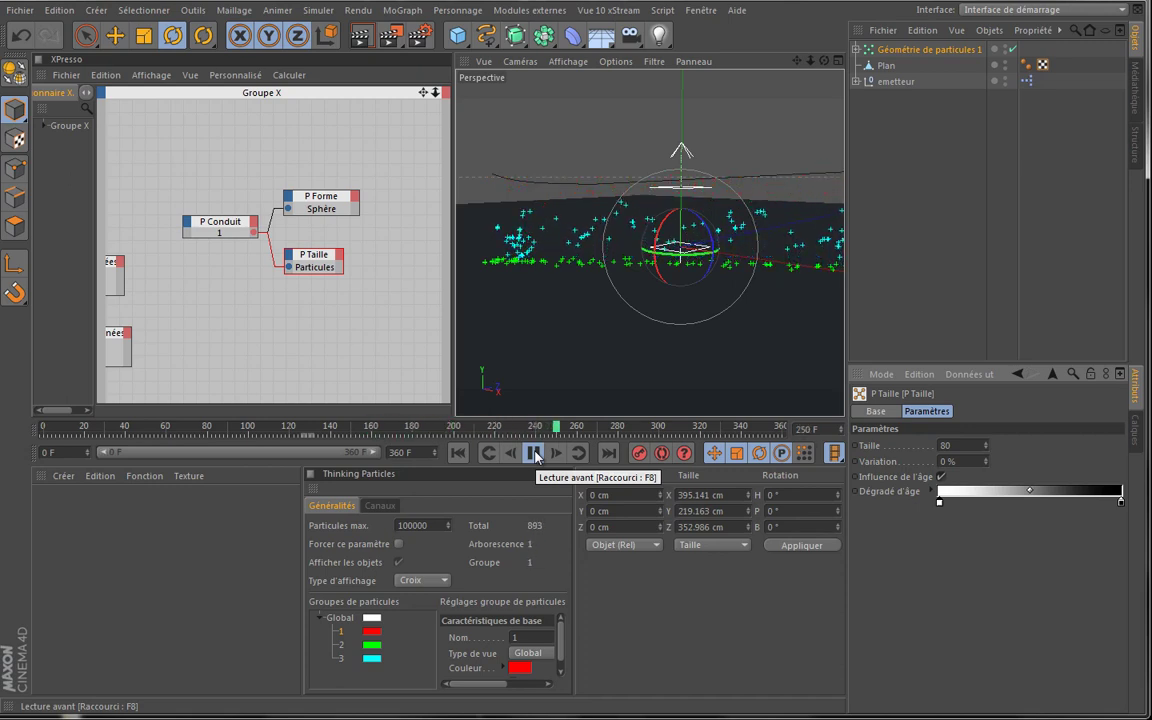
{"action": "left_click", "coordinate": [535, 455]}
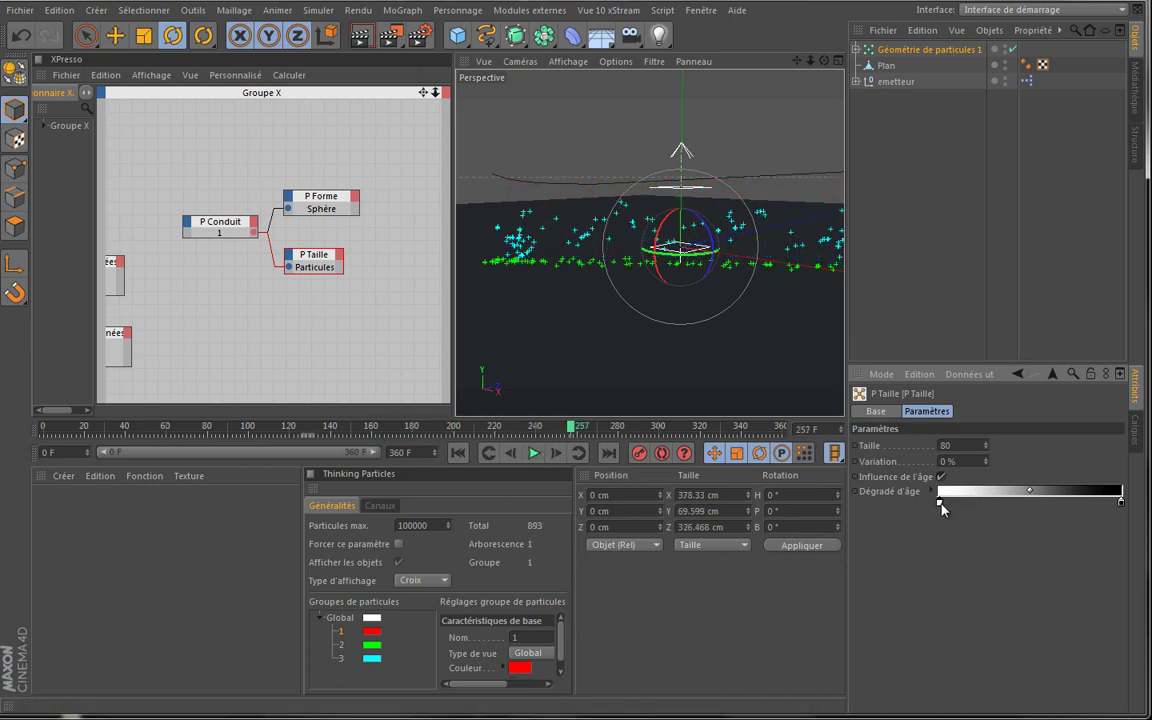
Move the age gradient's starting white knot close to the black end and replay the animation from the start
{"action": "left_click_drag", "start_coordinate": [940, 508], "coordinate": [1096, 505]}
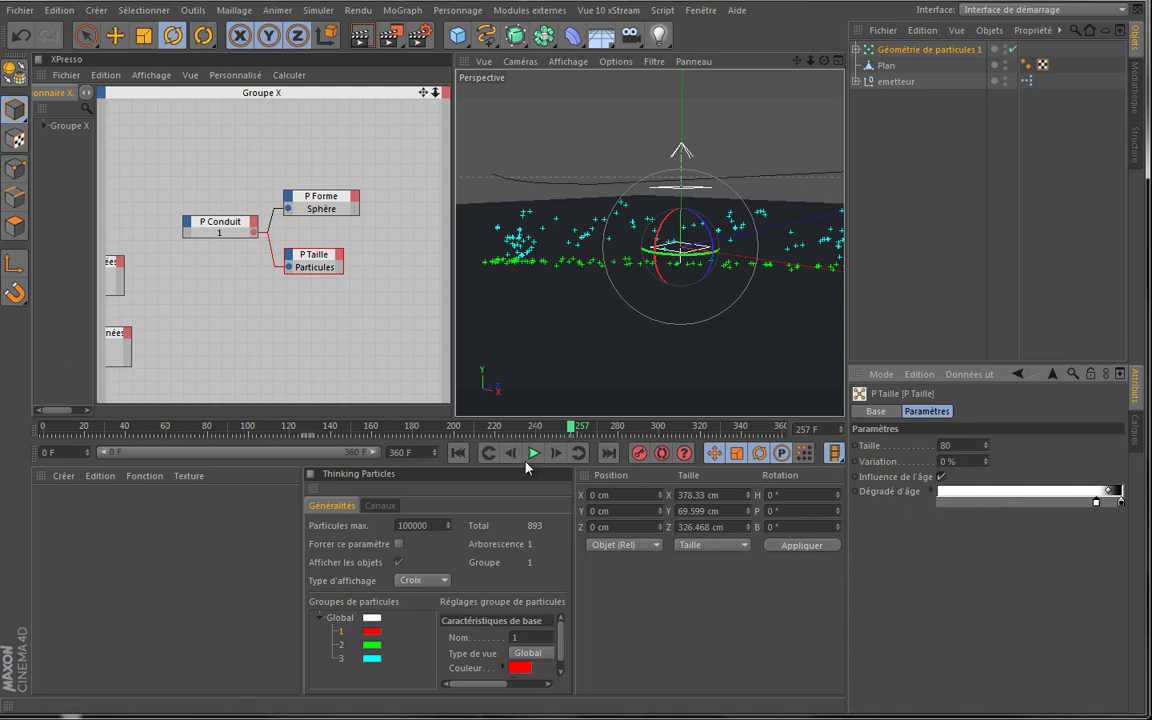
{"action": "left_click", "coordinate": [458, 453]}
{"action": "left_click", "coordinate": [533, 455]}
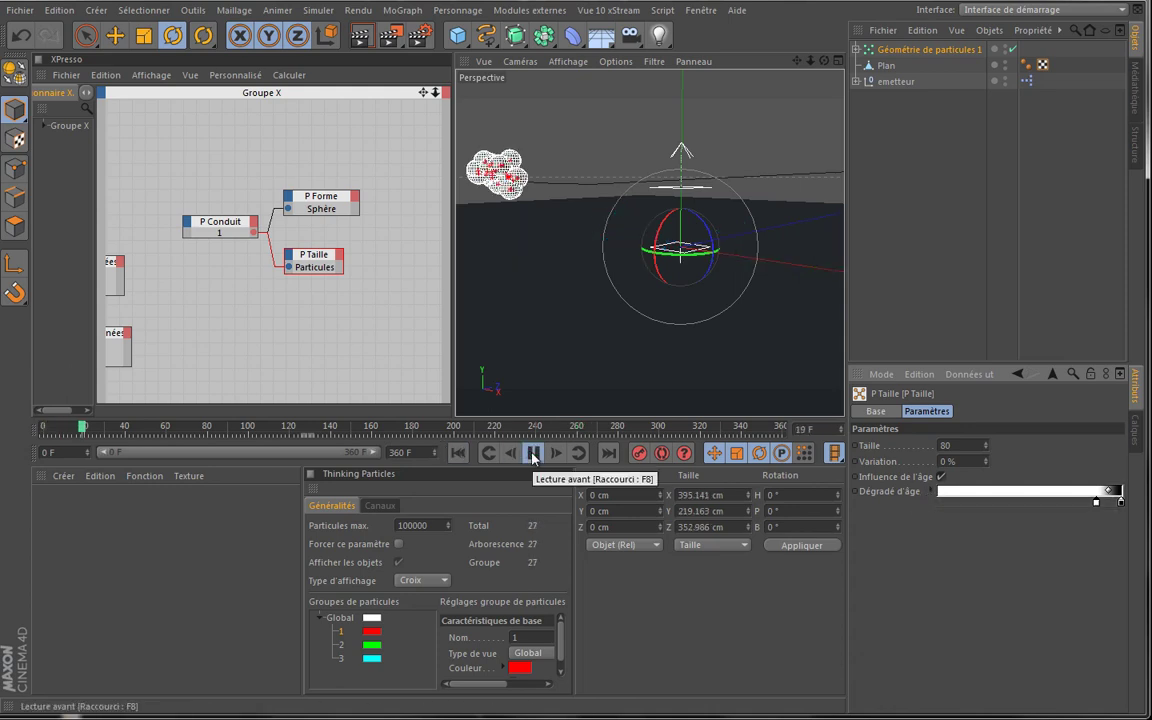
Add a white knot slightly after the start of the age gradient and a black knot at its very beginning
{"action": "left_click", "coordinate": [941, 504]}
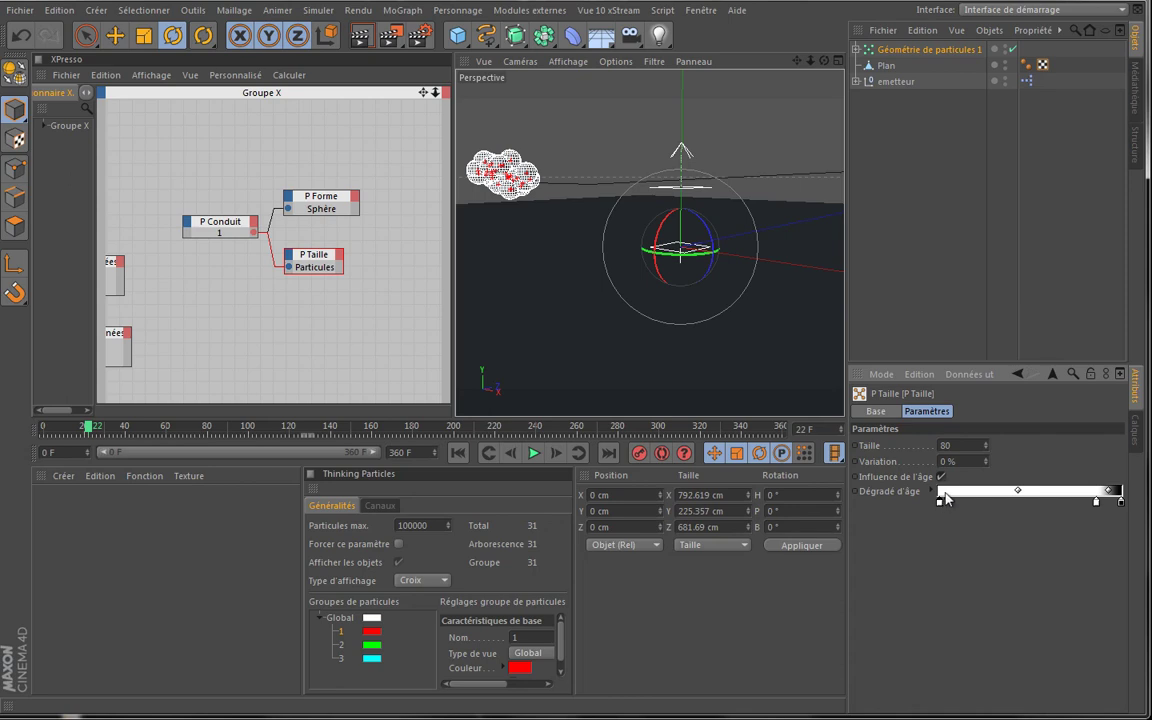
{"action": "left_click_drag", "start_coordinate": [944, 496], "coordinate": [956, 507]}
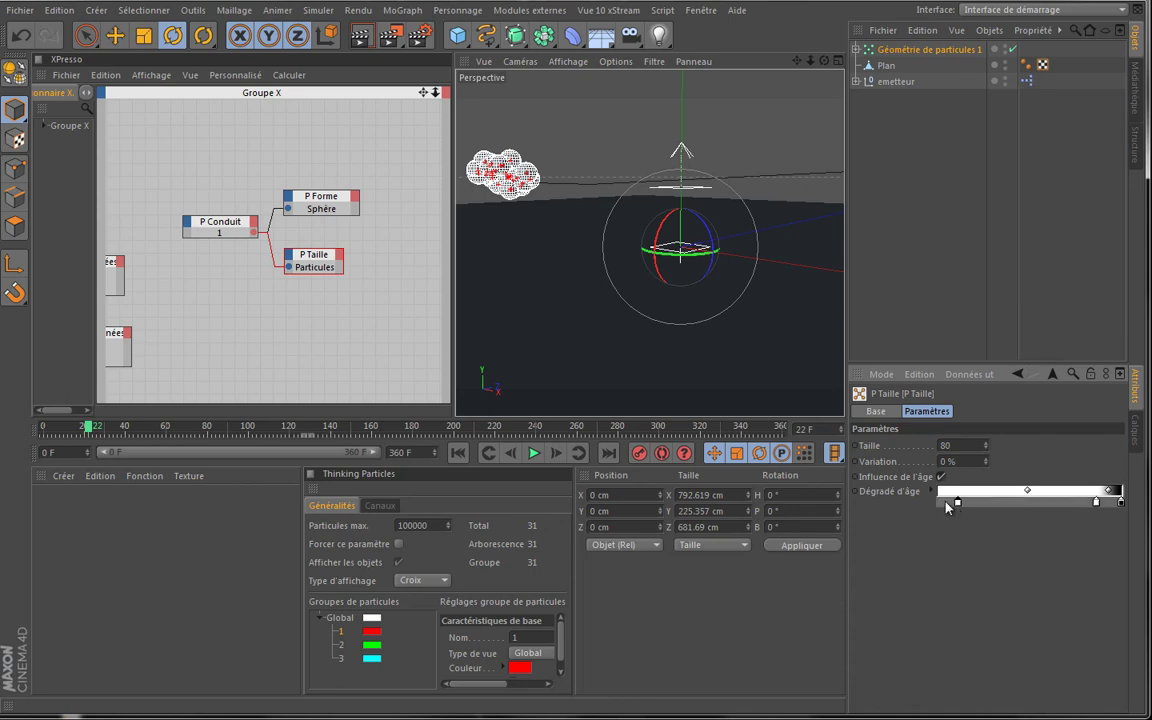
{"action": "left_click", "coordinate": [939, 504]}
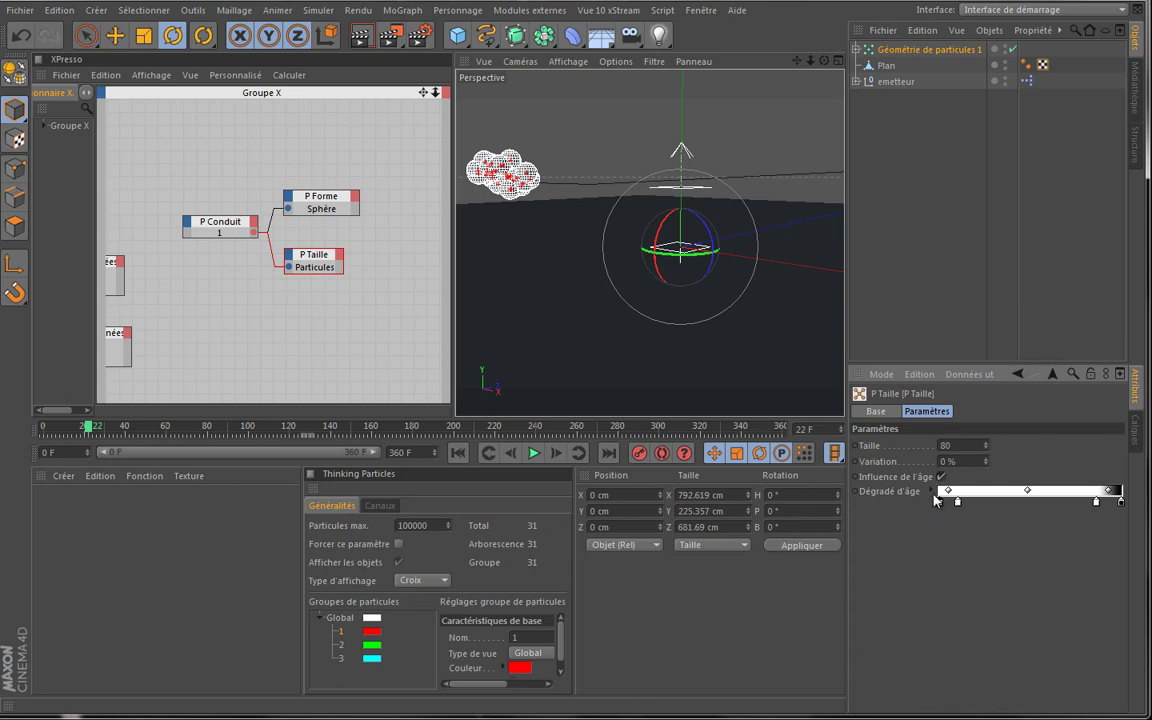
{"action": "double_click", "coordinate": [939, 502]}
{"action": "left_click_drag", "start_coordinate": [264, 14], "coordinate": [419, 154]}
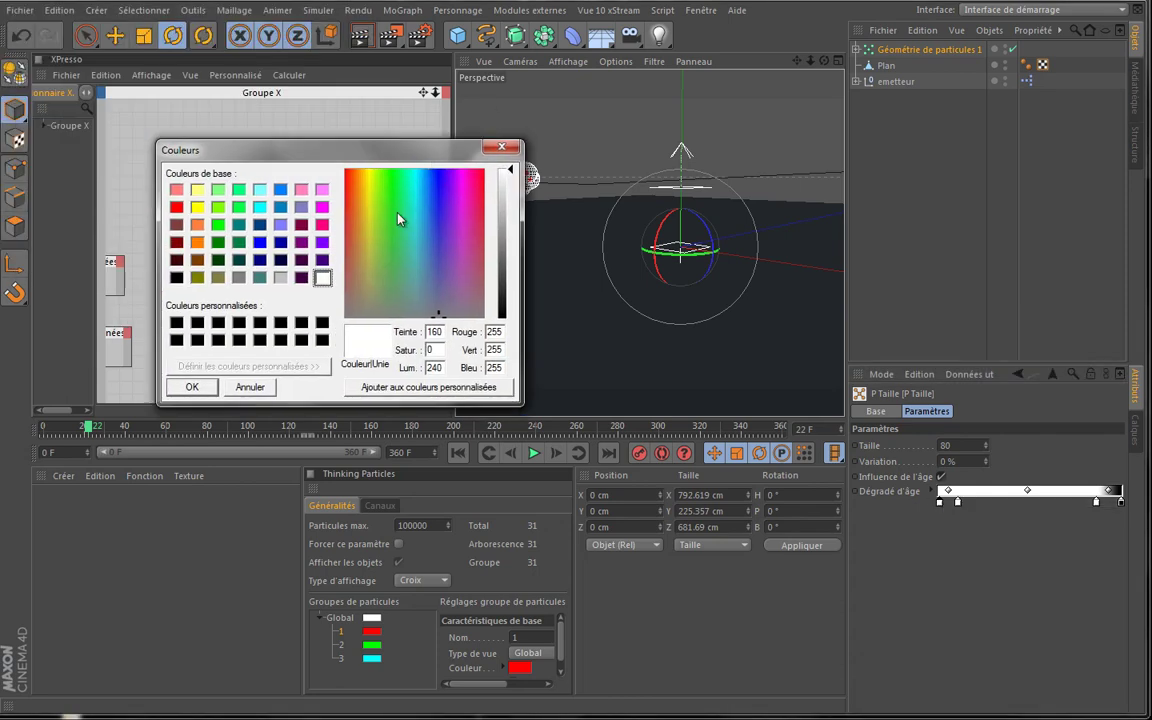
{"action": "left_click", "coordinate": [176, 277]}
{"action": "left_click", "coordinate": [193, 389]}
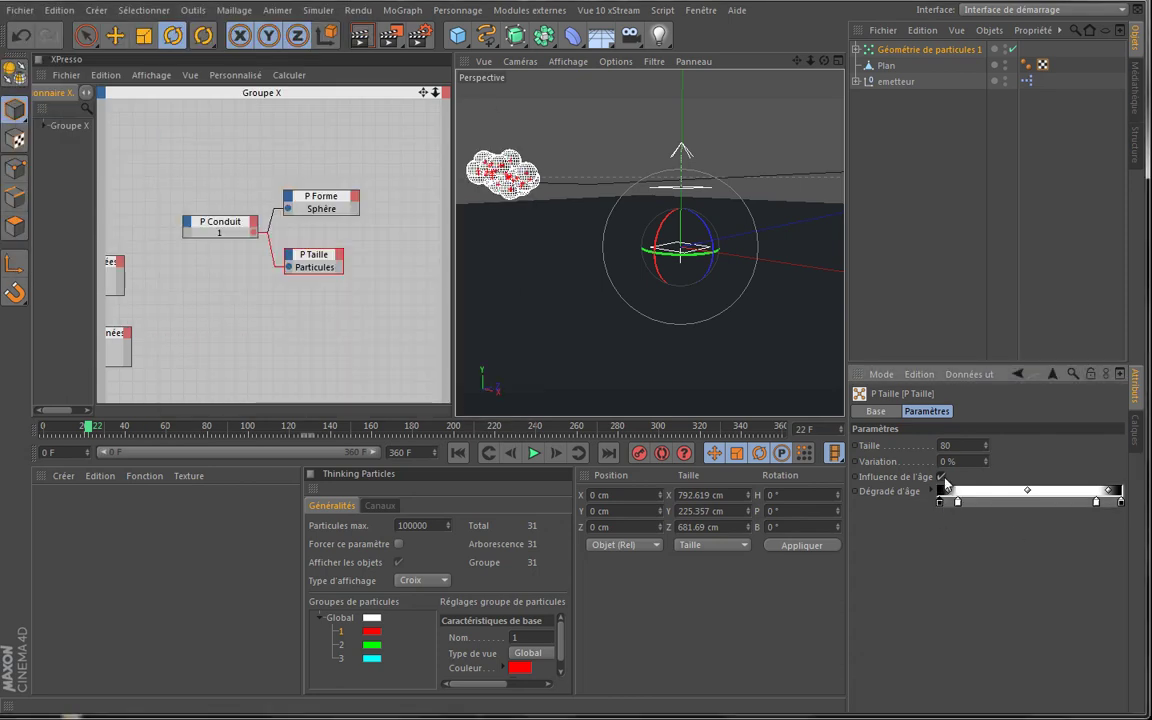
Replay the animation from frame 0 to check how the spheres grow and shrink with particle age
{"action": "left_click", "coordinate": [459, 453]}
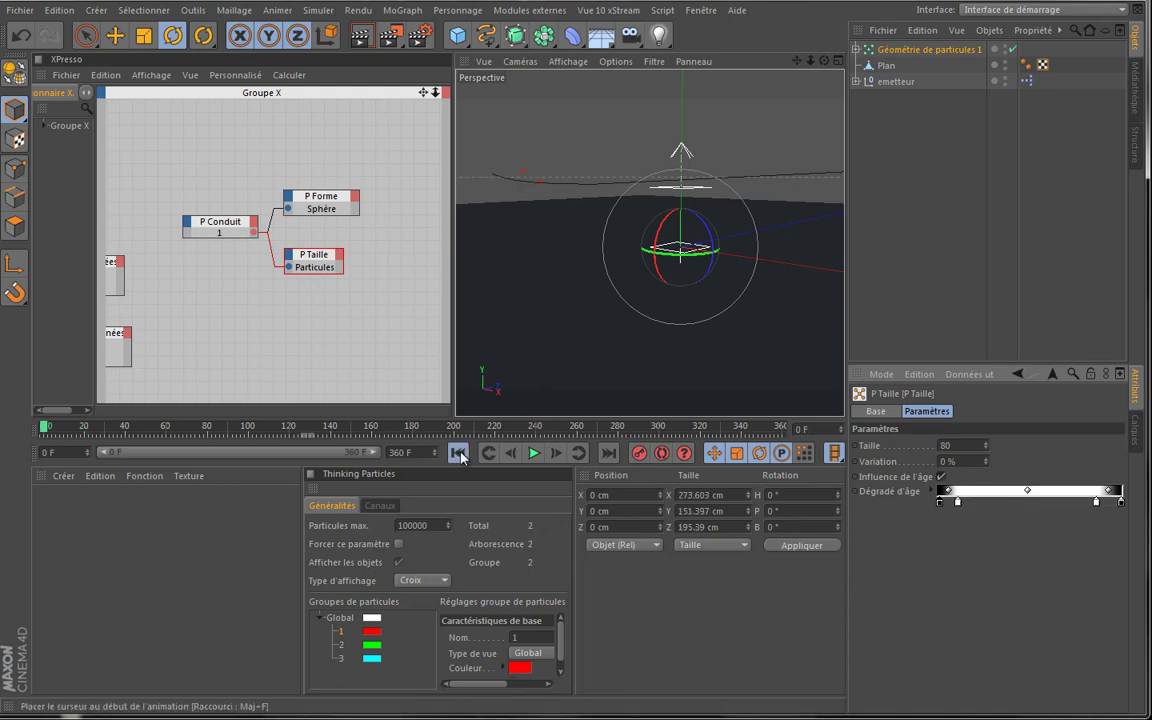
{"action": "left_click", "coordinate": [533, 453]}
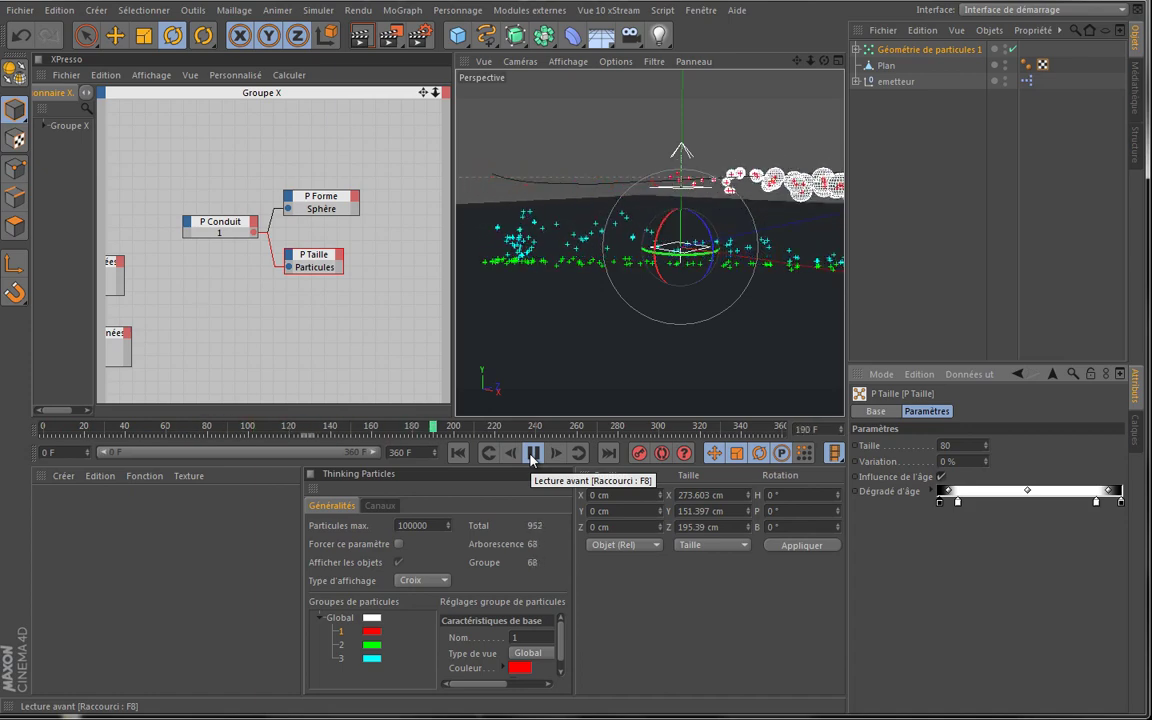
{"action": "left_click", "coordinate": [533, 455]}
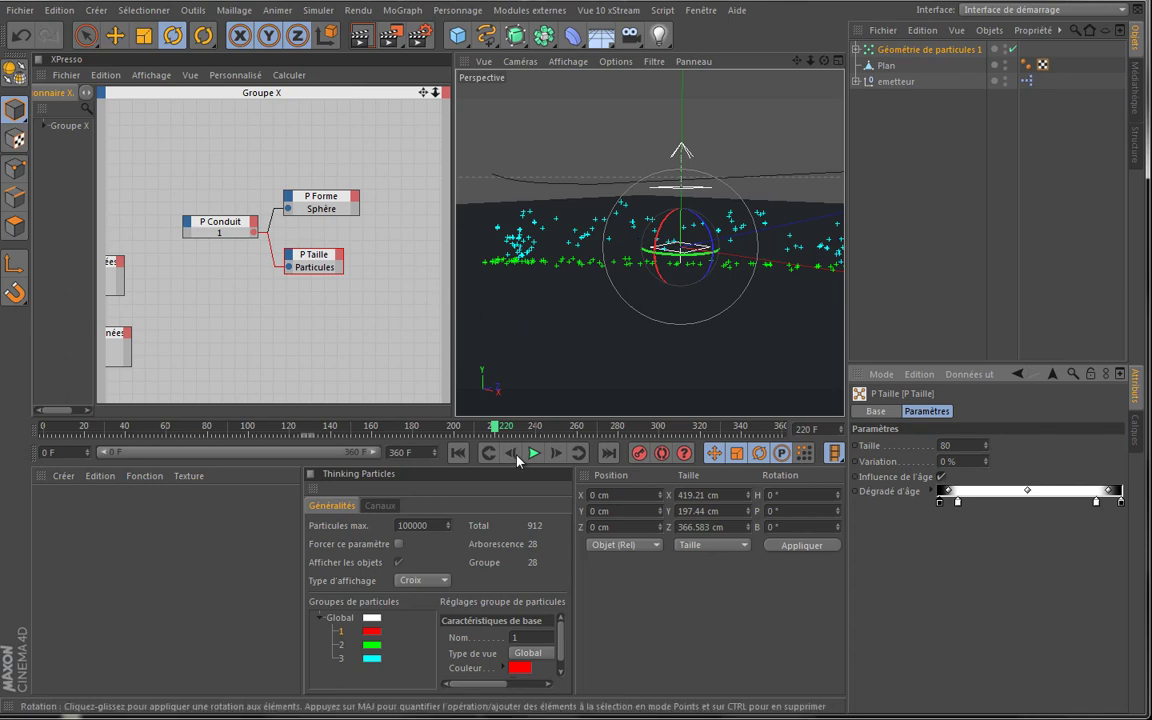
{"action": "left_click", "coordinate": [457, 454]}
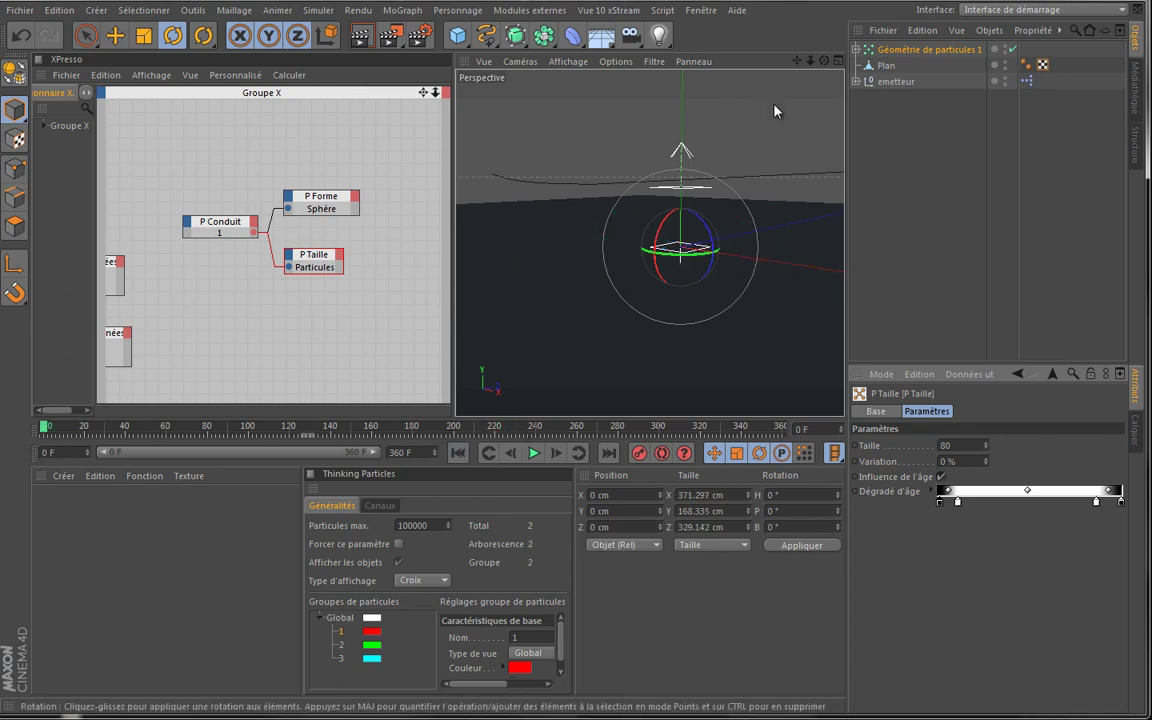
{"action": "left_click", "coordinate": [534, 454]}
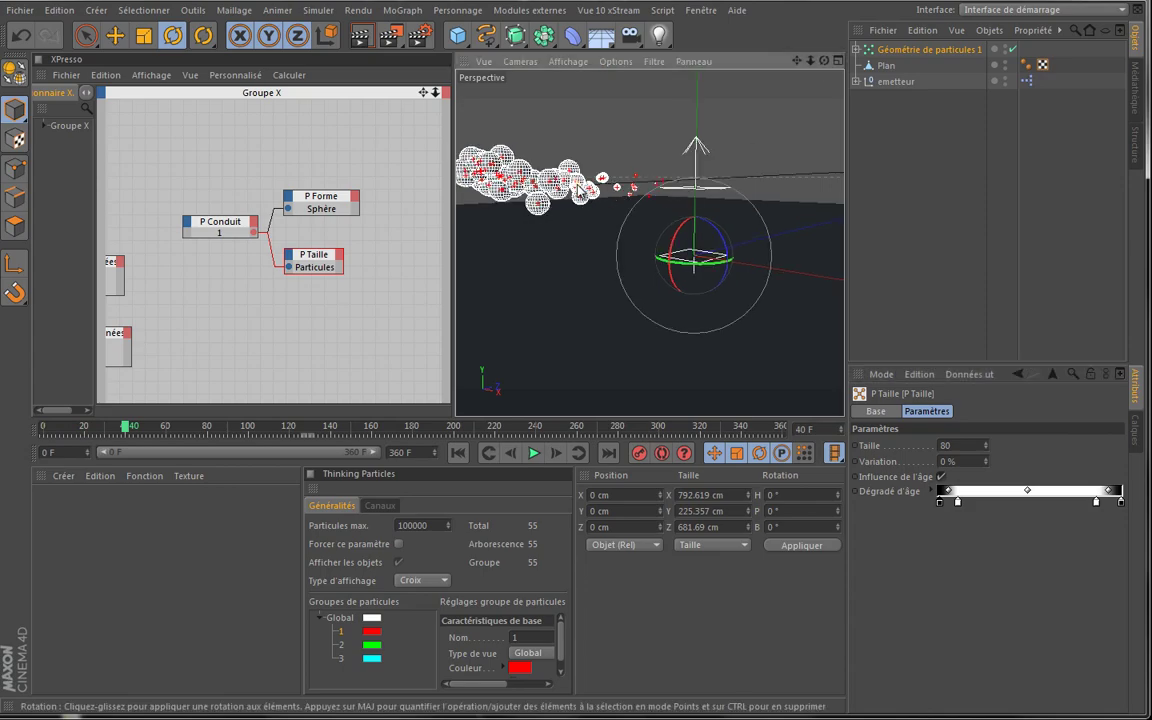
Examine the sphere particles up close at frames 40 and 94 to compare their sizes by age
{"action": "scroll", "coordinate": [580, 193], "scroll_direction": "up", "scroll_amount": 5}
{"action": "scroll", "coordinate": [584, 225], "scroll_direction": "up", "scroll_amount": 3}
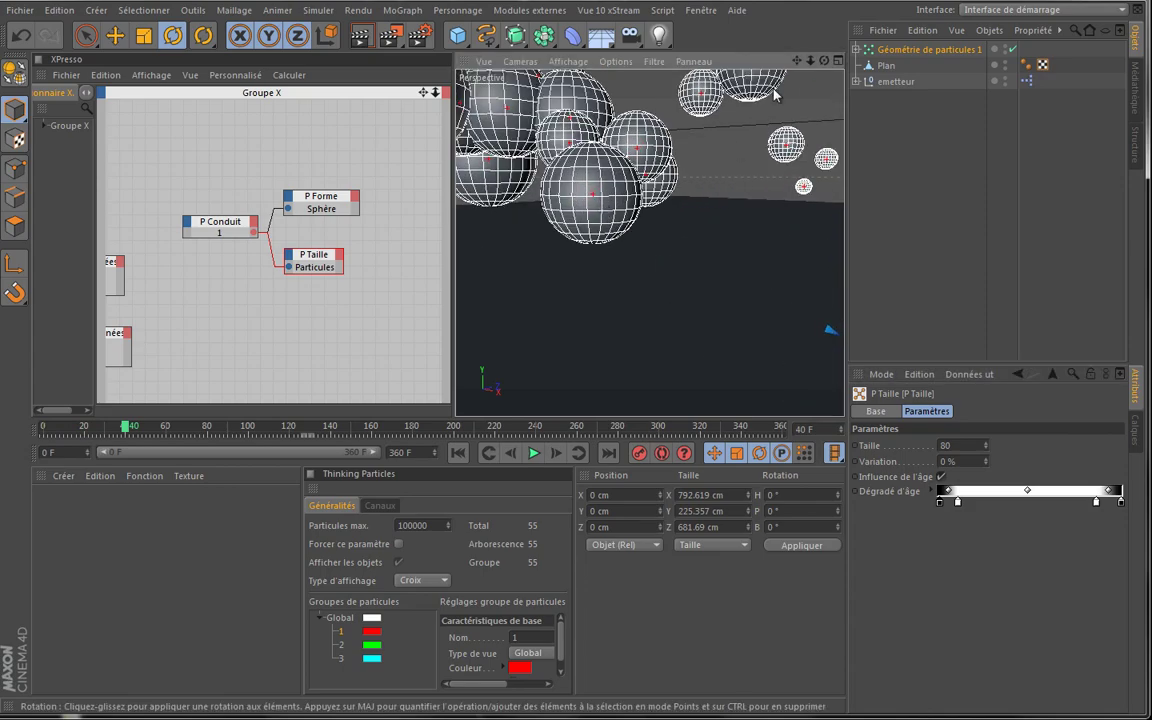
{"action": "scroll", "coordinate": [546, 340], "scroll_direction": "down", "scroll_amount": 2}
{"action": "scroll", "coordinate": [546, 340], "scroll_direction": "up", "scroll_amount": 2}
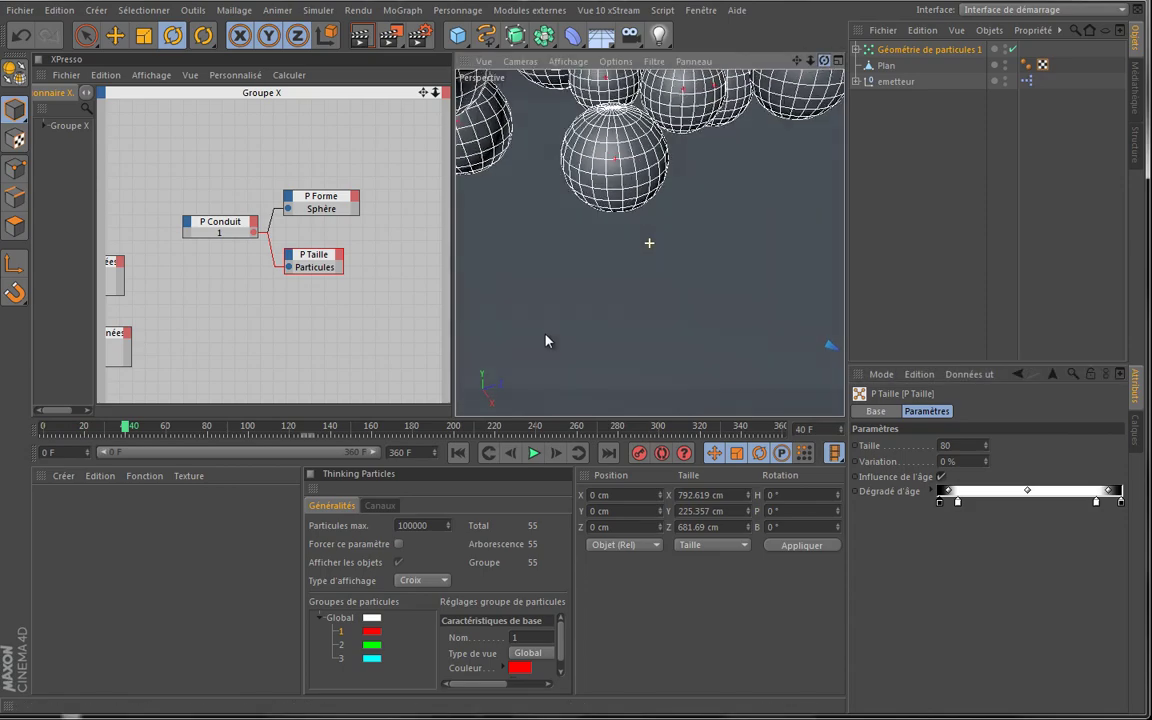
{"action": "left_click_drag", "start_coordinate": [546, 339], "coordinate": [545, 337], "text": "alt"}
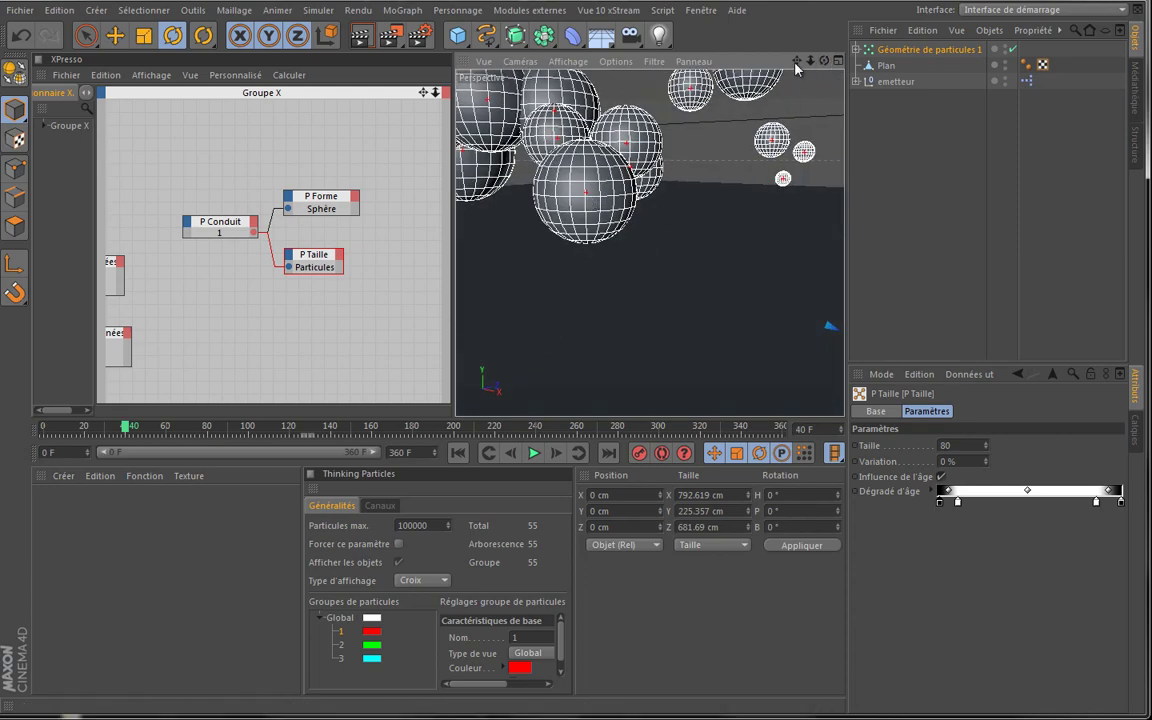
{"action": "left_click_drag", "start_coordinate": [797, 60], "coordinate": [545, 334]}
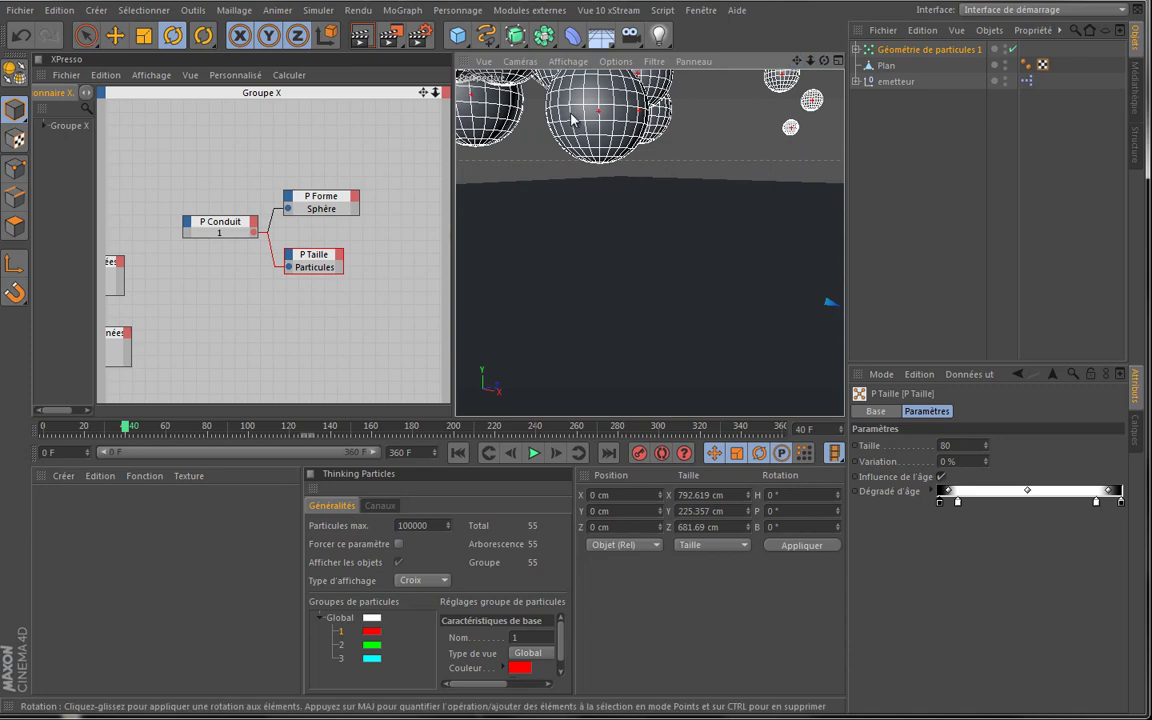
{"action": "left_click", "coordinate": [533, 453]}
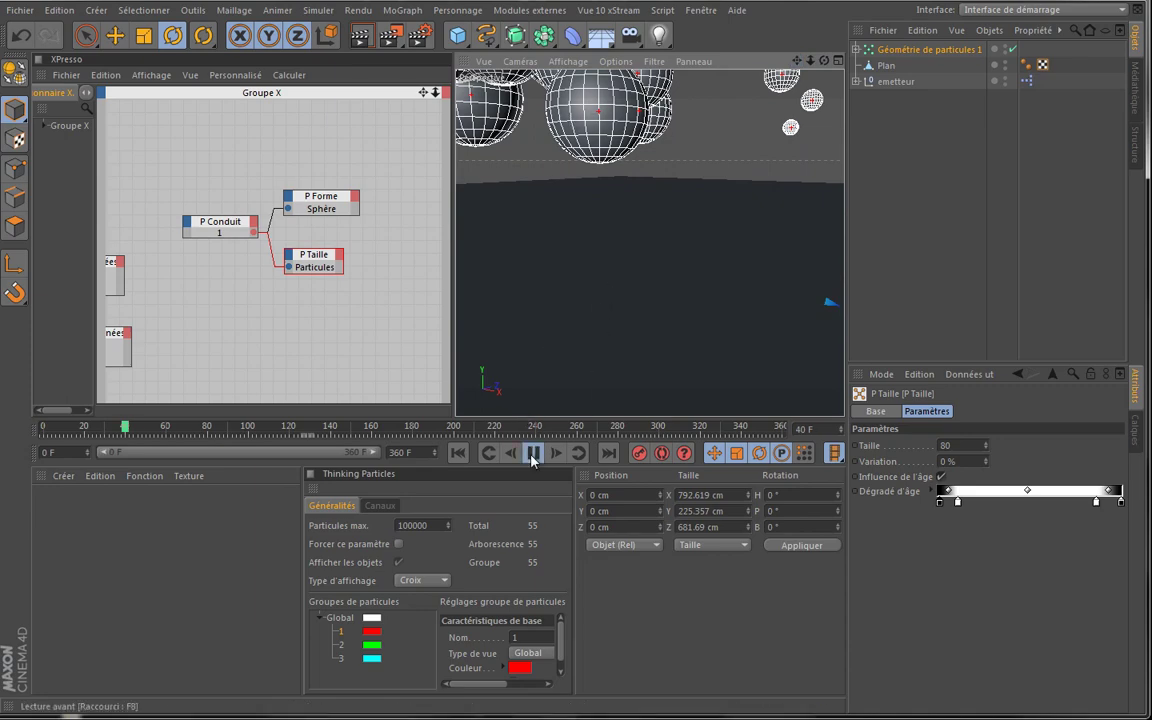
{"action": "left_click", "coordinate": [533, 453]}
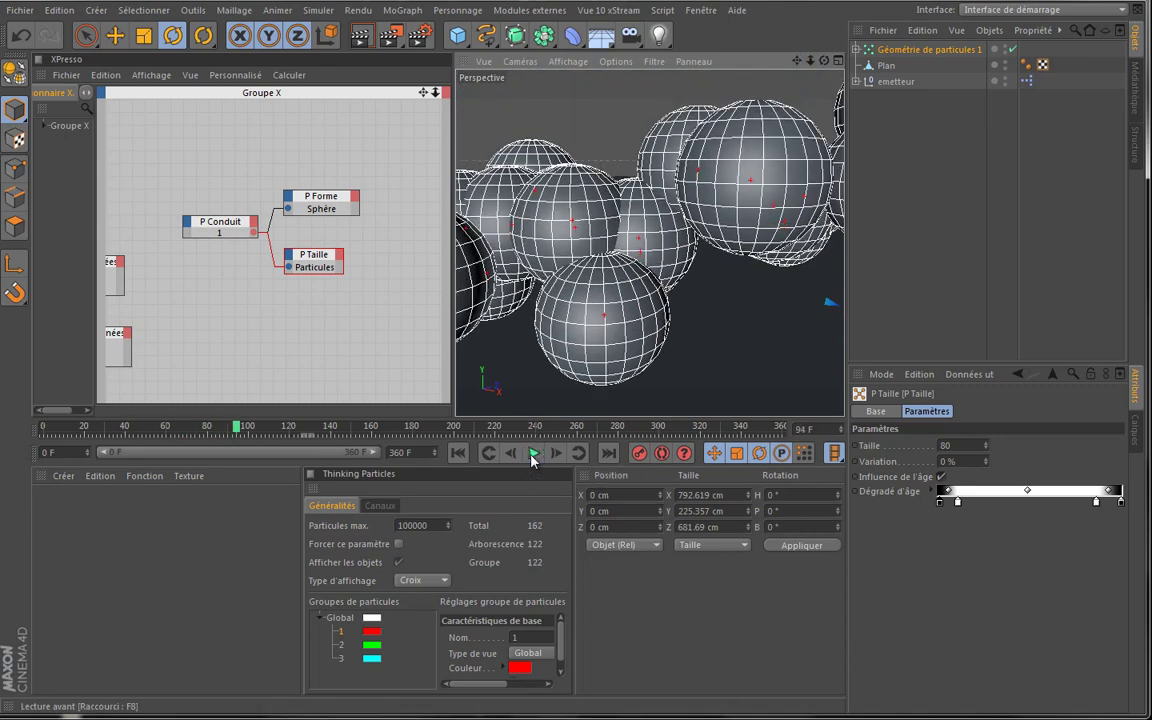
{"action": "left_click_drag", "start_coordinate": [797, 60], "coordinate": [545, 337]}
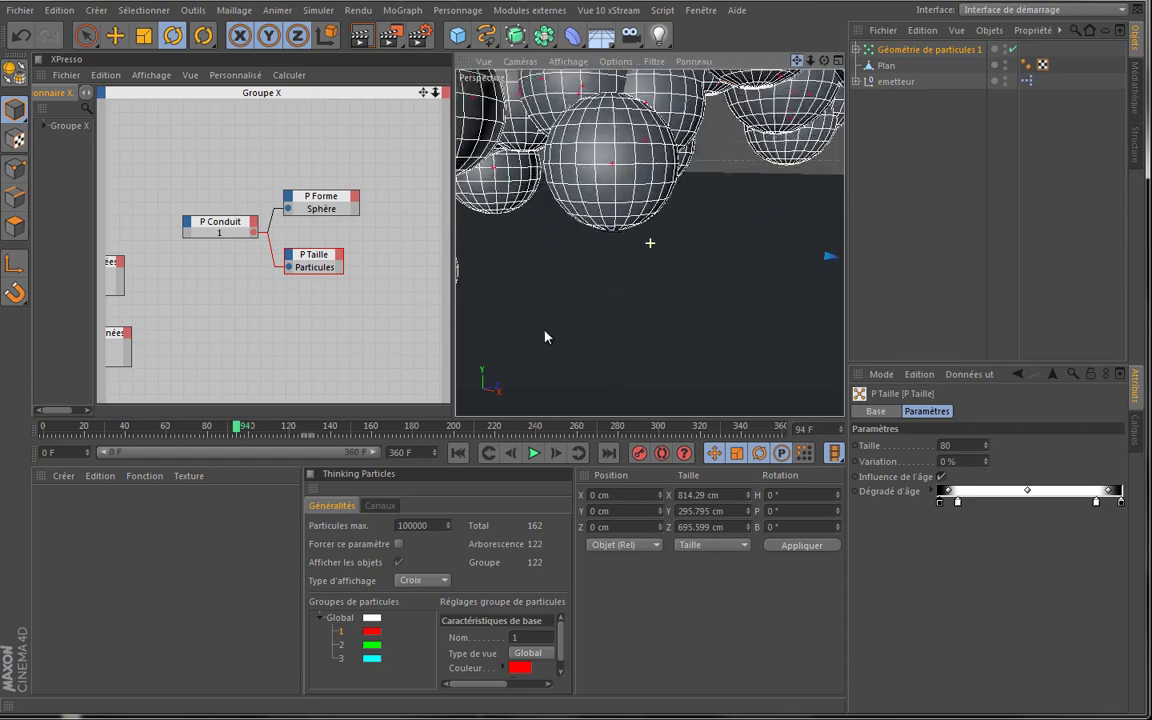
Play the animation on to frame 115 and examine how the spheres meet the plane
{"action": "left_click", "coordinate": [535, 454]}
{"action": "left_click", "coordinate": [526, 455]}
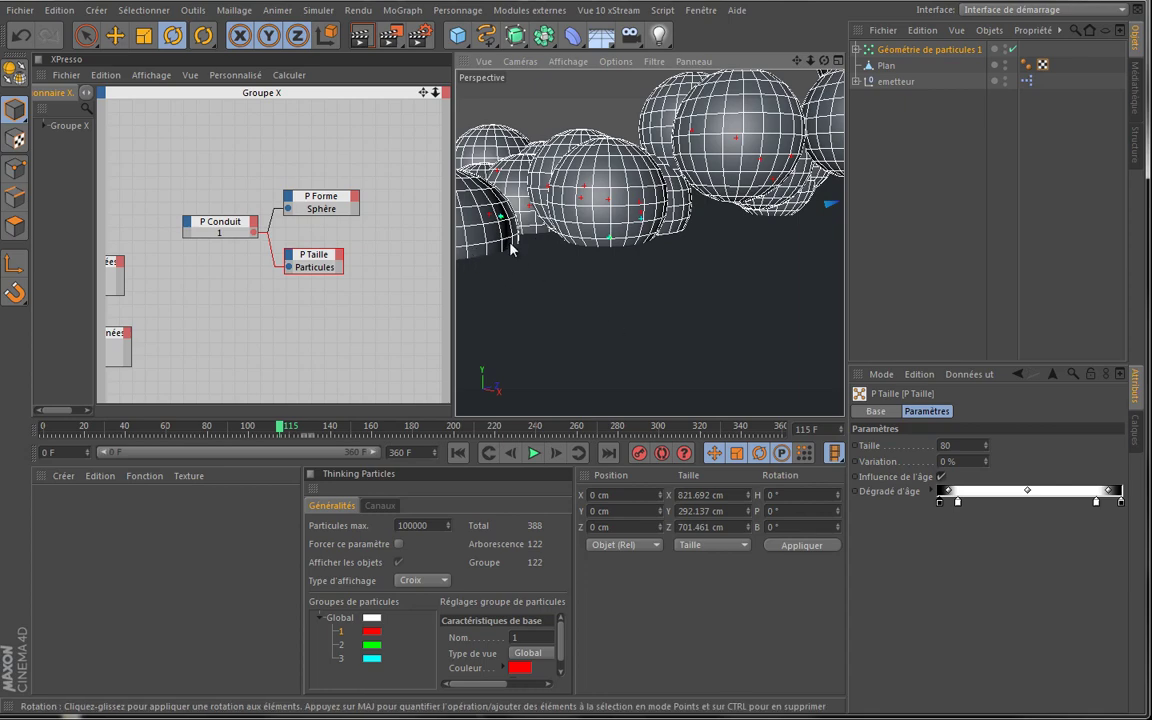
{"action": "left_click_drag", "start_coordinate": [546, 340], "coordinate": [545, 335], "text": "alt"}
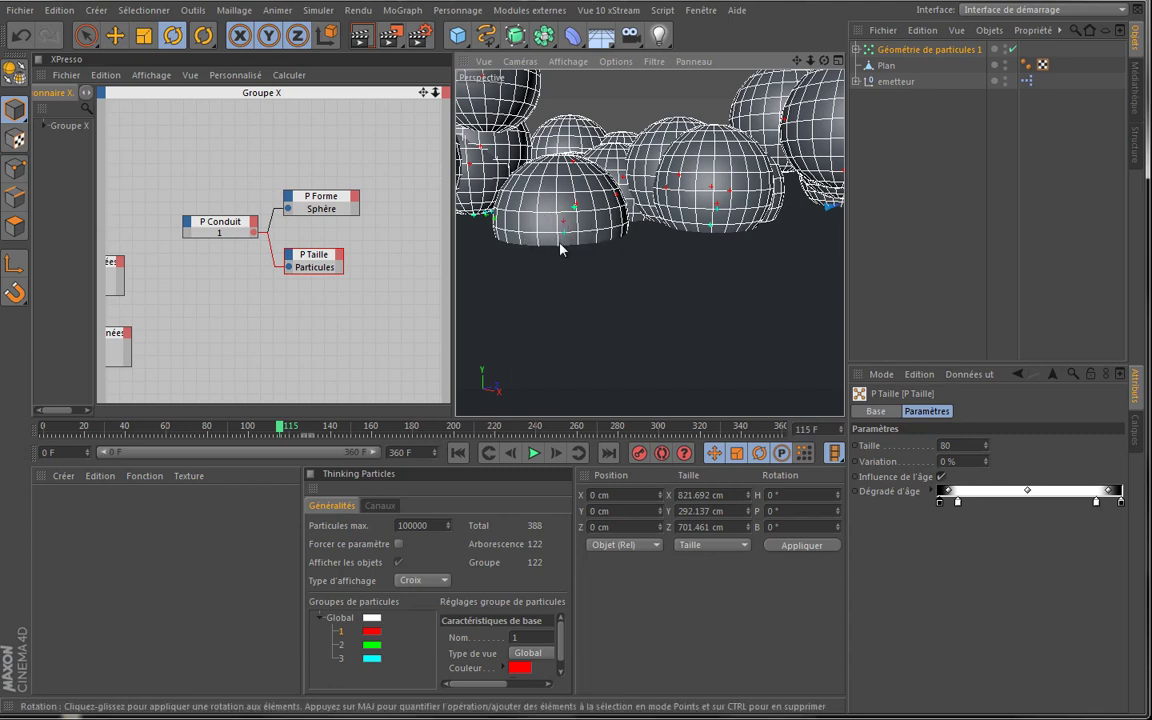
Return to frame 0 and set the P Déviation node's offset type (Type de décalage) to Flux personnalisé
{"action": "left_click", "coordinate": [458, 453]}
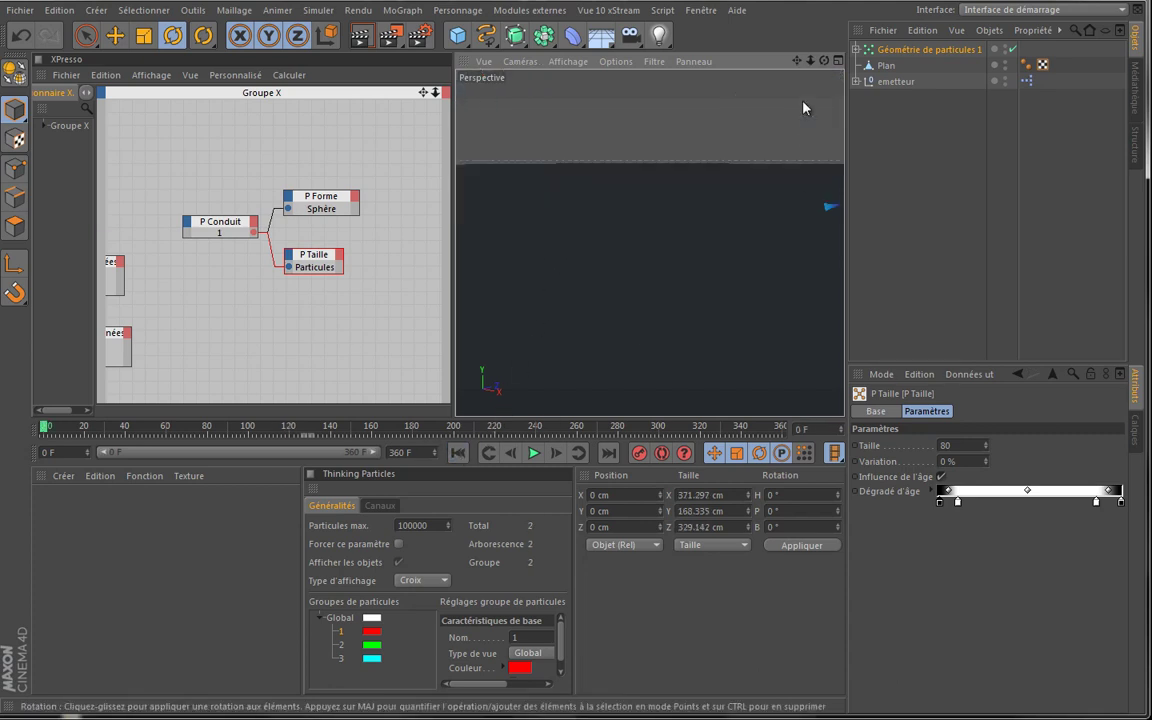
{"action": "scroll", "coordinate": [543, 340], "scroll_direction": "down", "scroll_amount": 3}
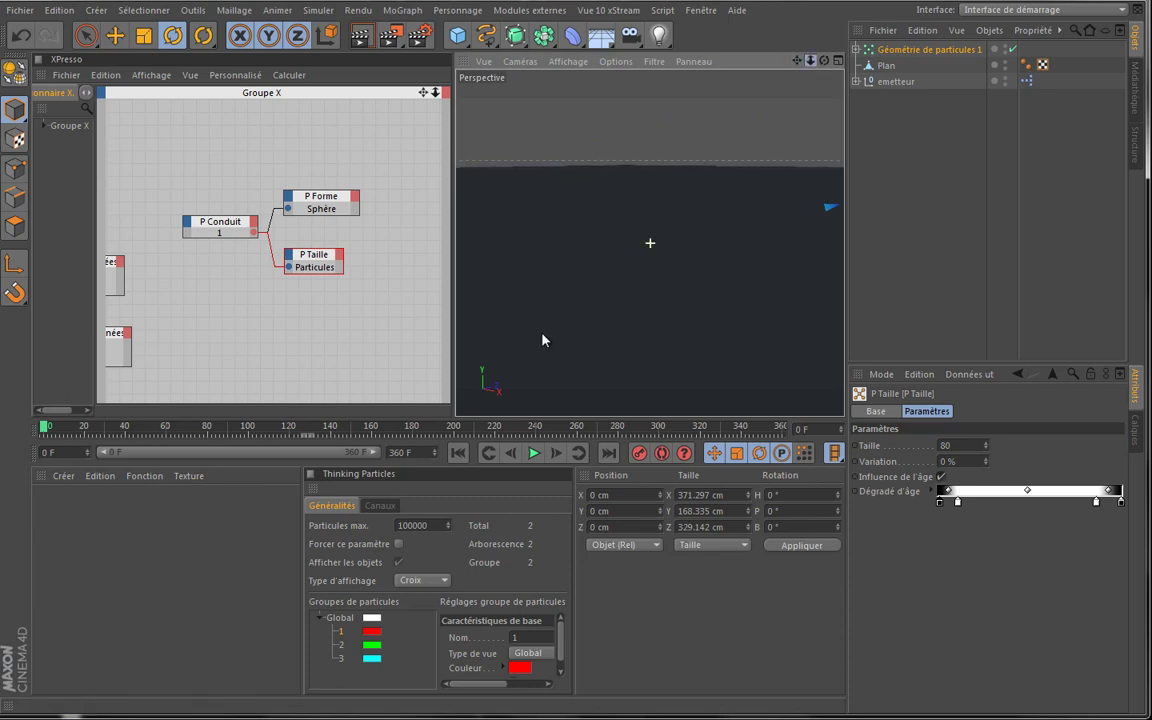
{"action": "scroll", "coordinate": [543, 341], "scroll_direction": "down", "scroll_amount": 4}
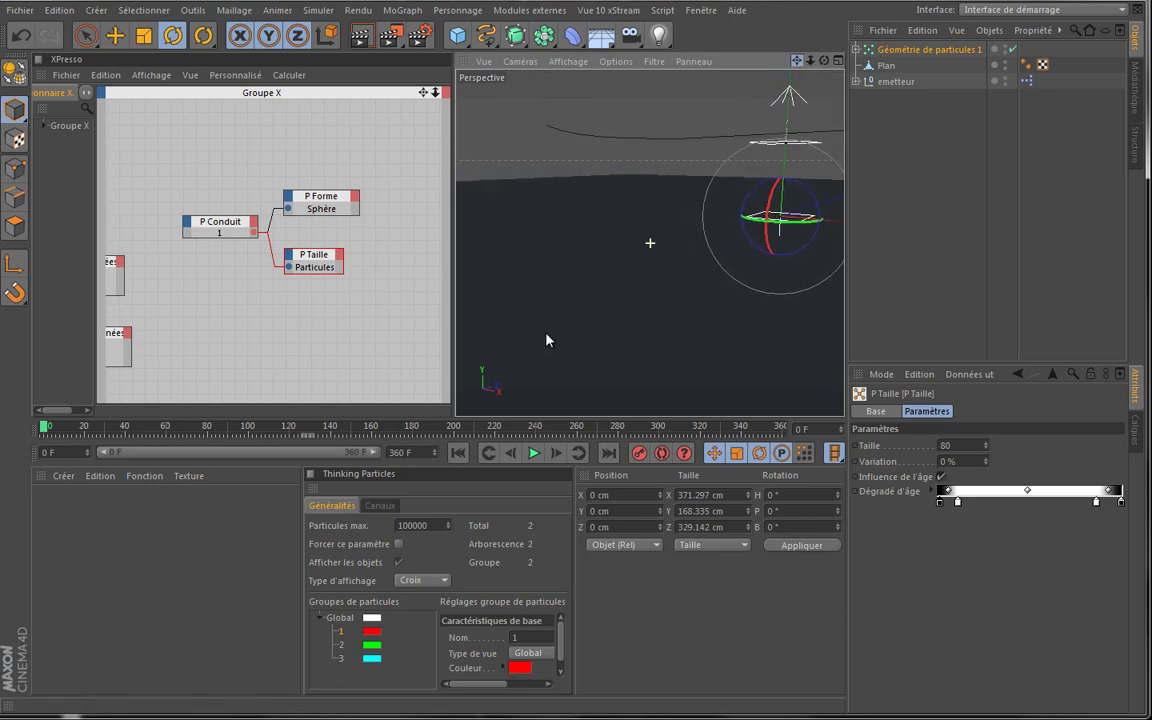
{"action": "left_click_drag", "start_coordinate": [423, 93], "coordinate": [452, 341]}
{"action": "left_click", "coordinate": [250, 279]}
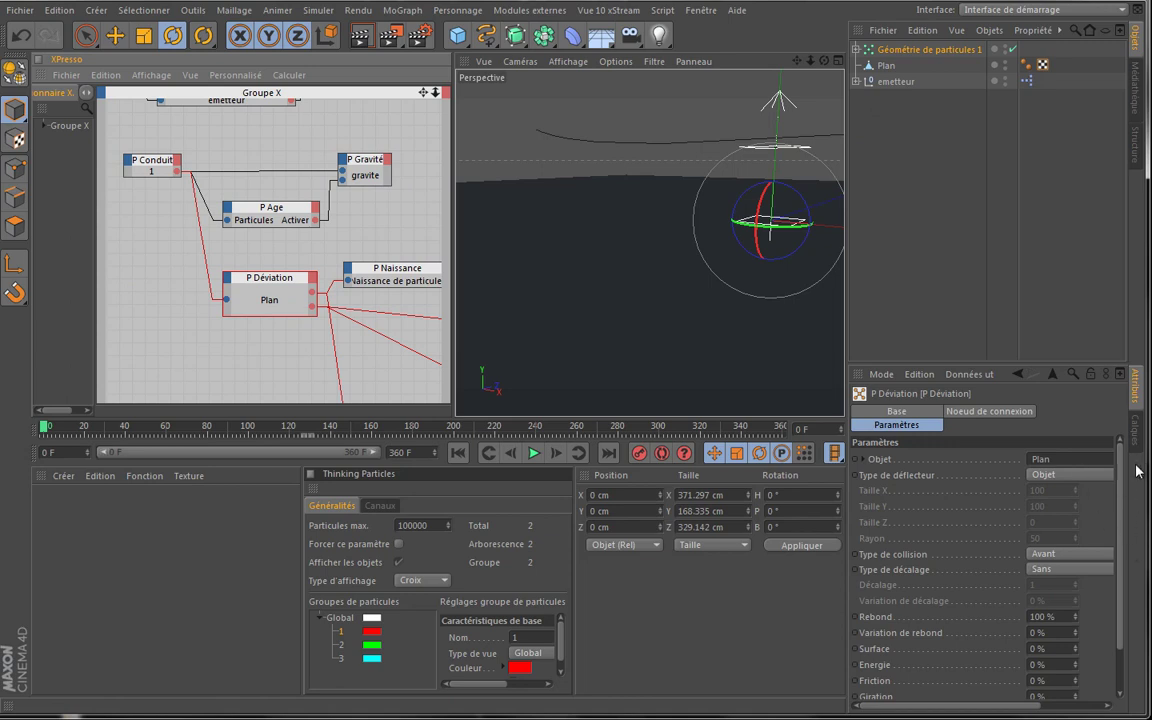
{"action": "left_click_drag", "start_coordinate": [1122, 458], "coordinate": [1131, 499]}
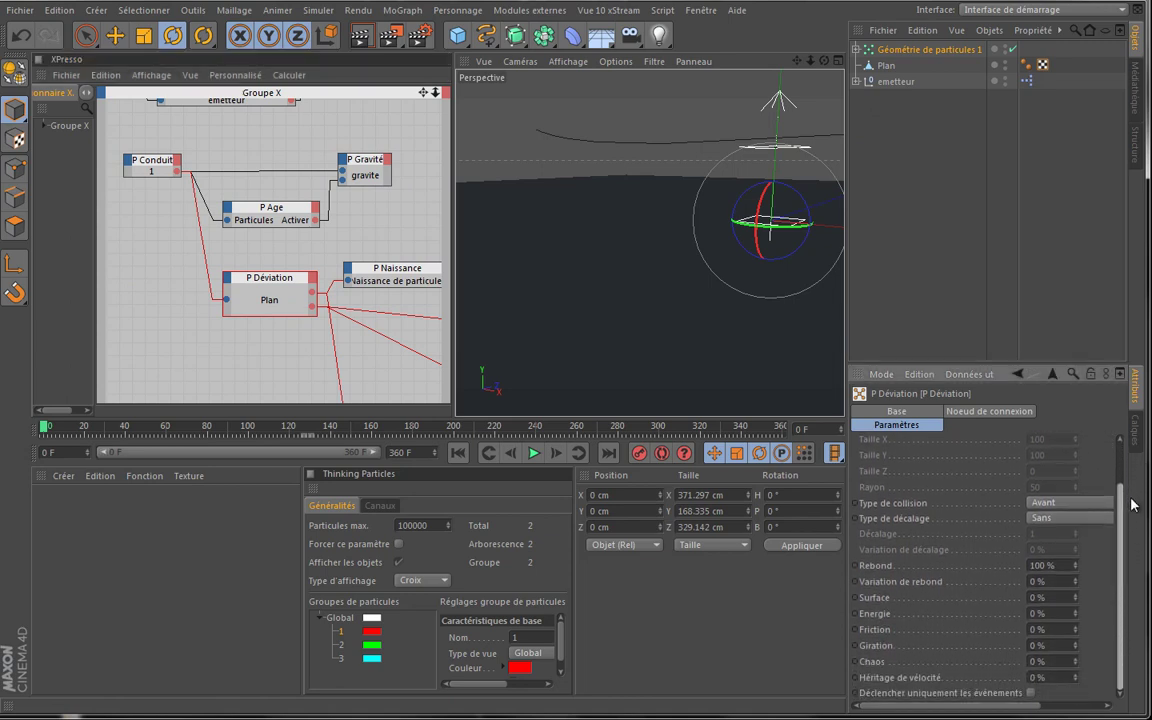
{"action": "left_click", "coordinate": [1066, 519]}
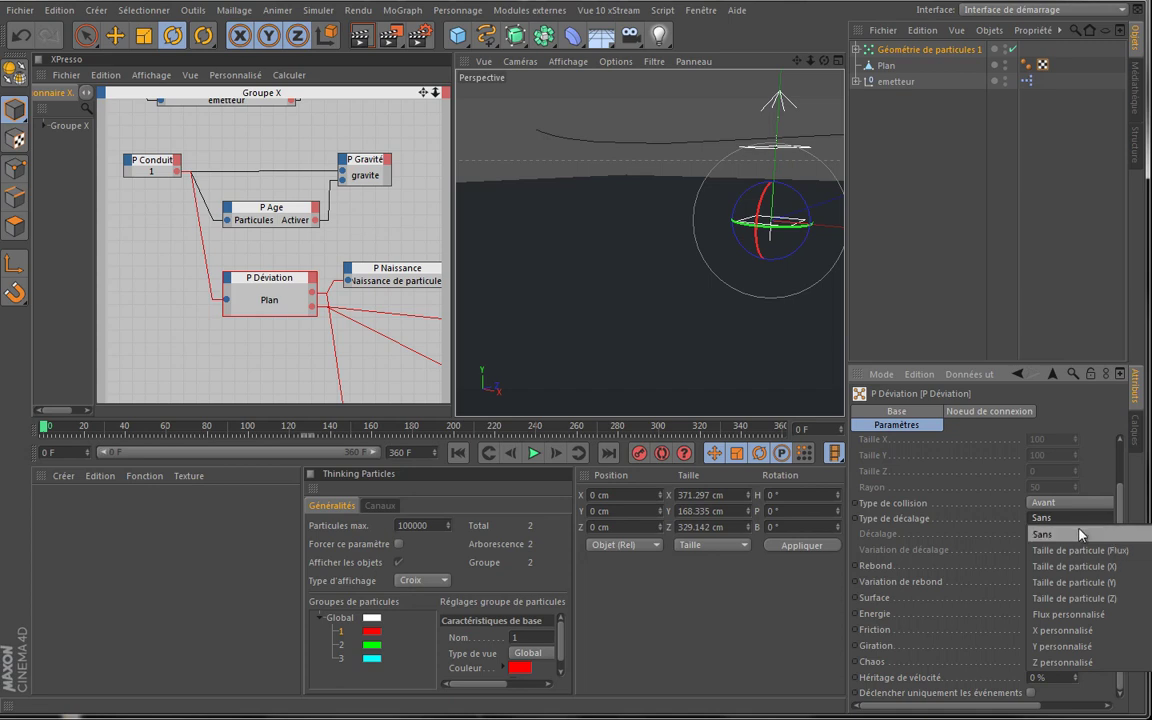
{"action": "left_click", "coordinate": [1072, 614]}
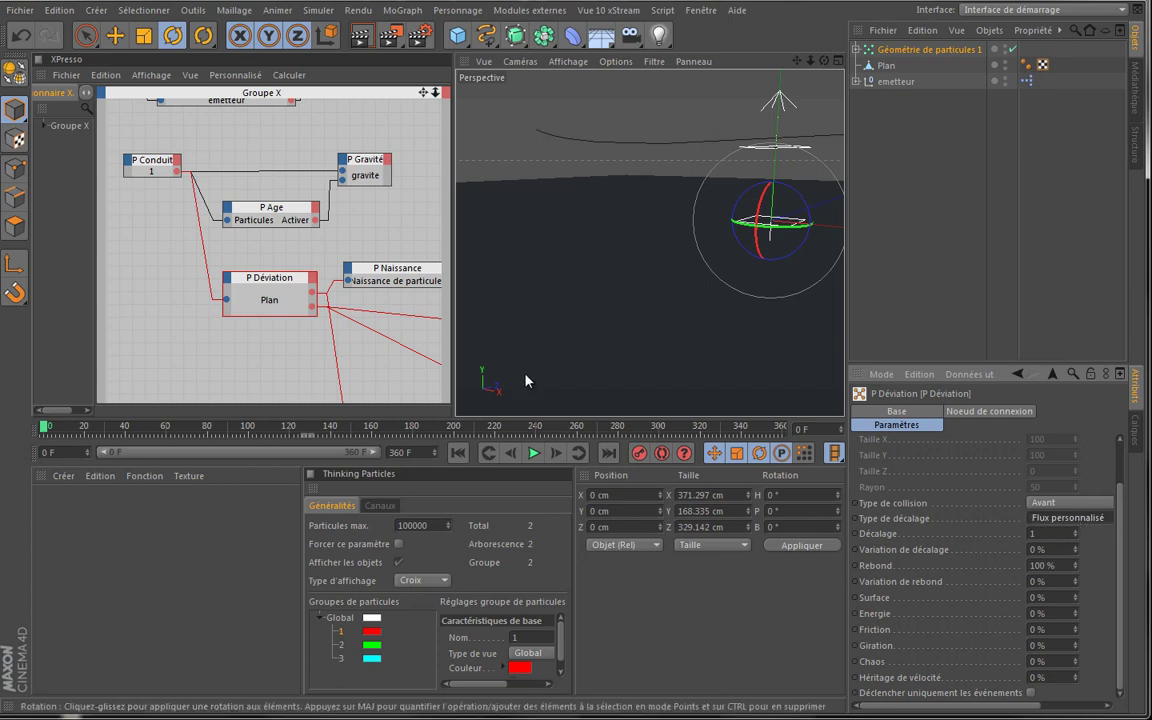
Play the animation to frame 98 and inspect the spheres' contact with the plane from the side
{"action": "left_click", "coordinate": [534, 453]}
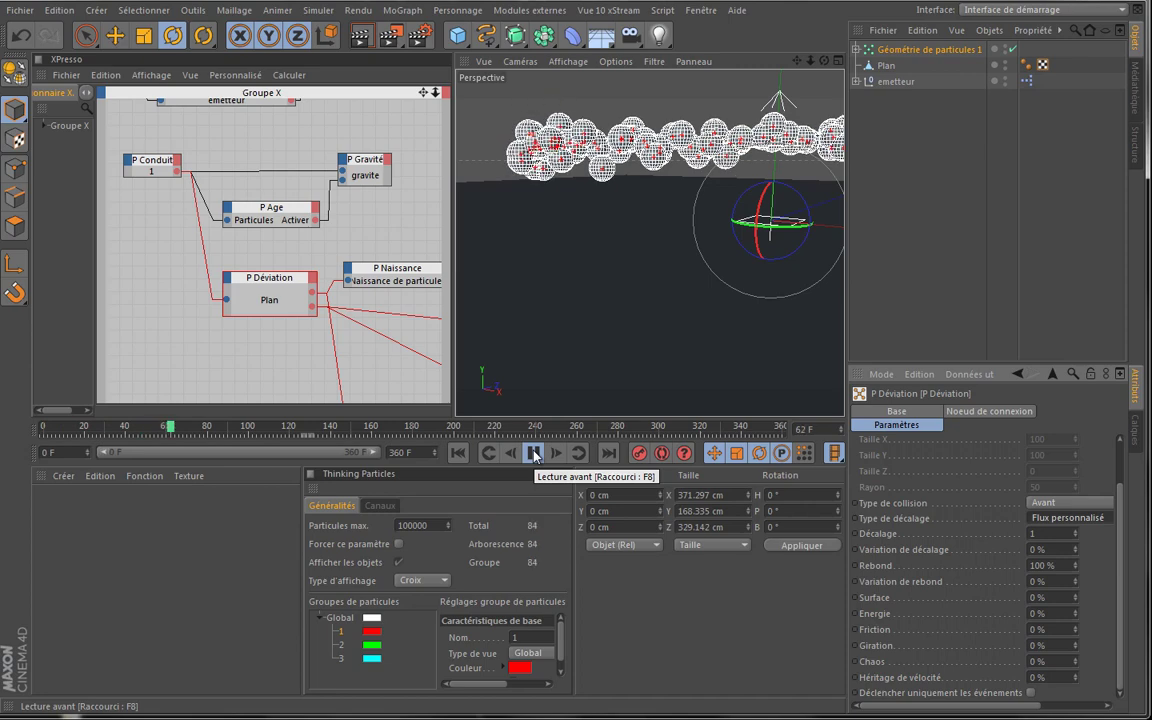
{"action": "left_click", "coordinate": [534, 453]}
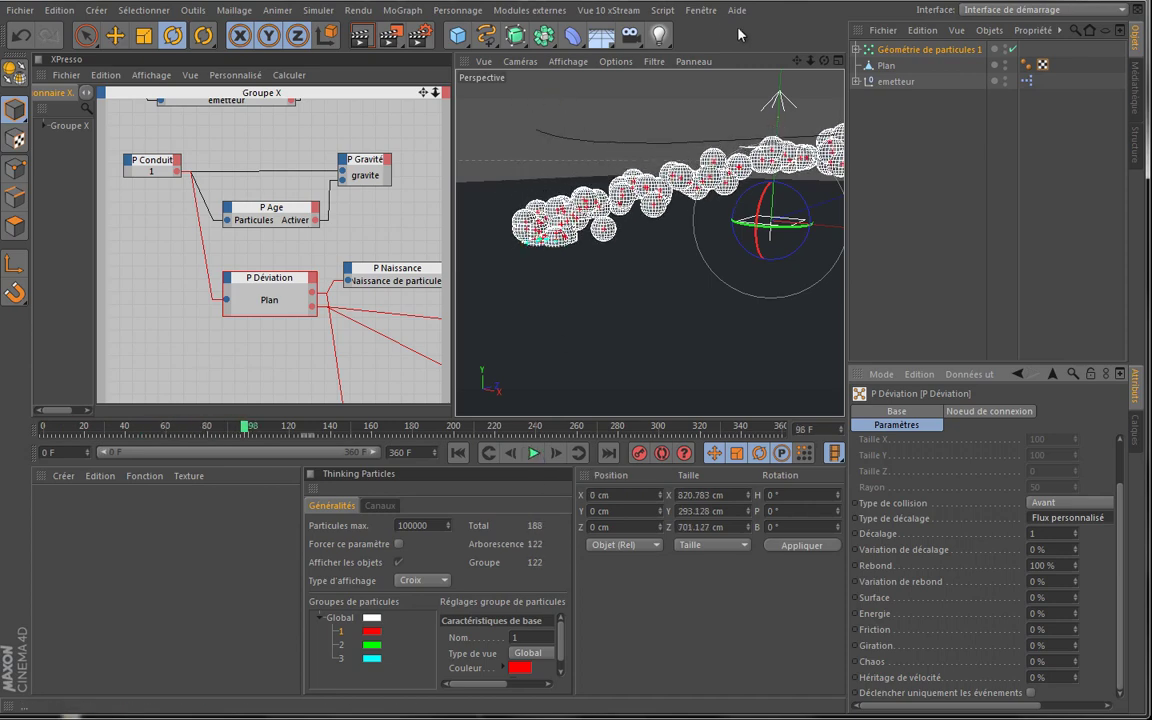
{"action": "left_click_drag", "start_coordinate": [822, 62], "coordinate": [548, 334]}
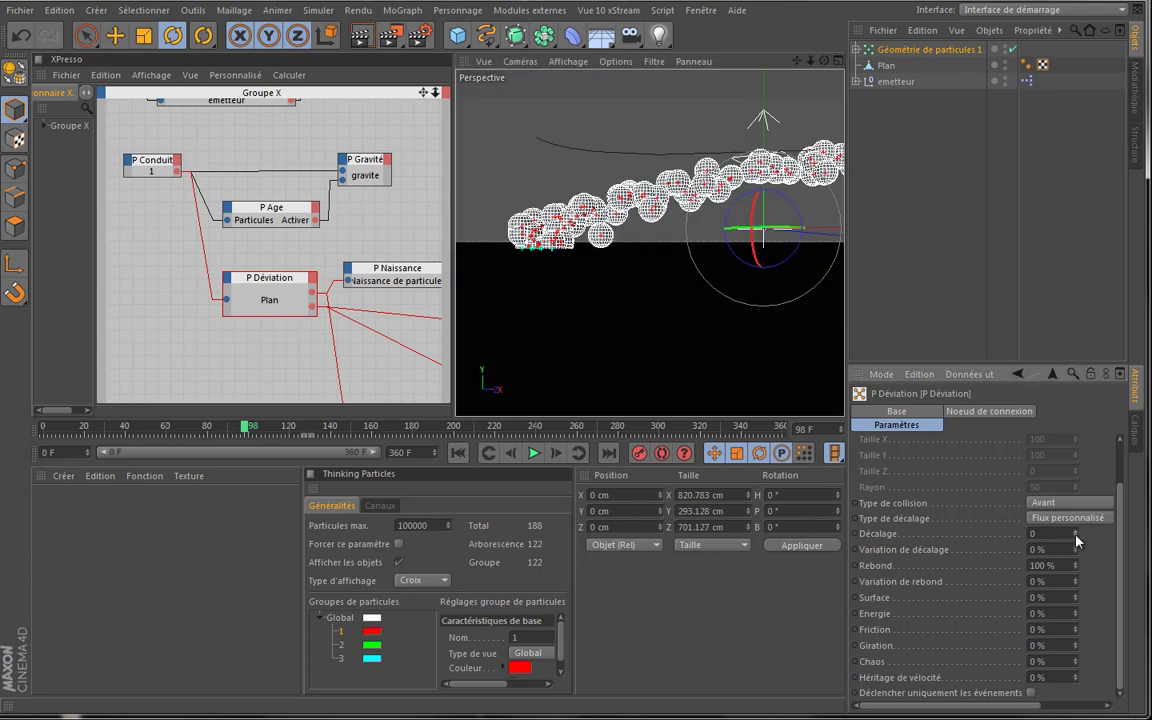
Set the P Déviation node's offset (Décalage) to 10
{"action": "left_click", "coordinate": [1042, 535]}
{"action": "type", "text": "1"}
{"action": "key", "text": "BackSpace"}
{"action": "type", "text": "0"}
{"action": "key", "text": "Return"}
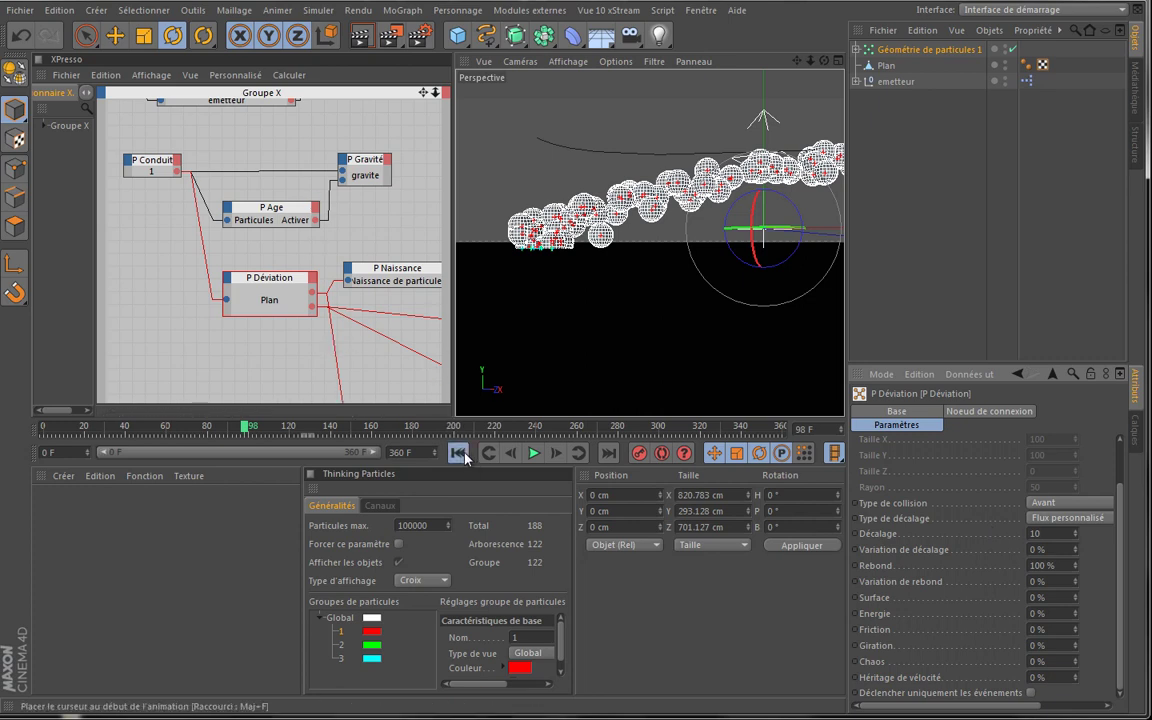
Replay the animation from the start to frame 112 and inspect the spheres around the plane's surface
{"action": "left_click", "coordinate": [458, 453]}
{"action": "left_click", "coordinate": [534, 453]}
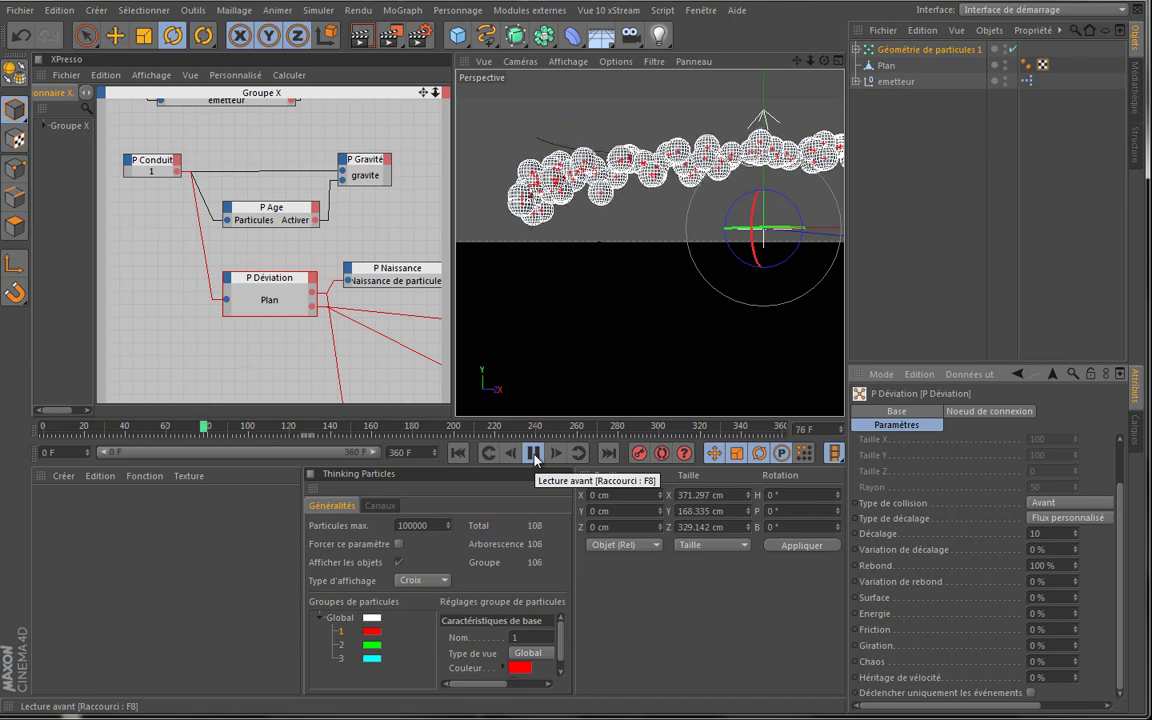
{"action": "left_click", "coordinate": [534, 453]}
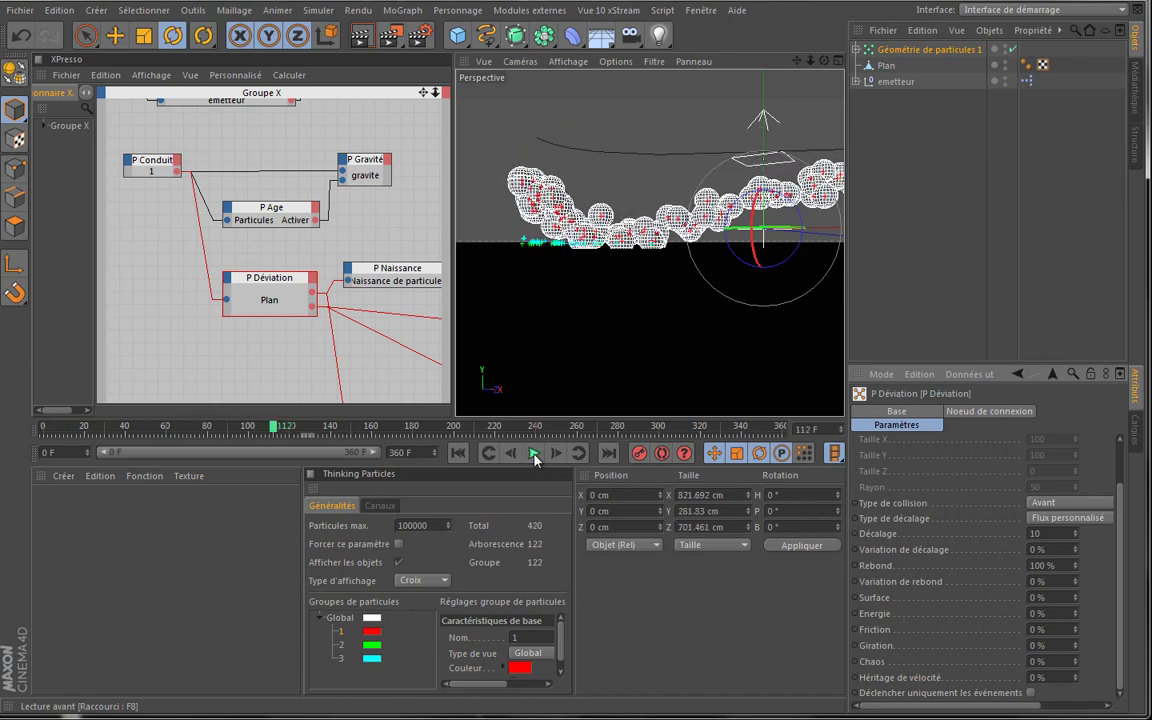
{"action": "left_click", "coordinate": [545, 339]}
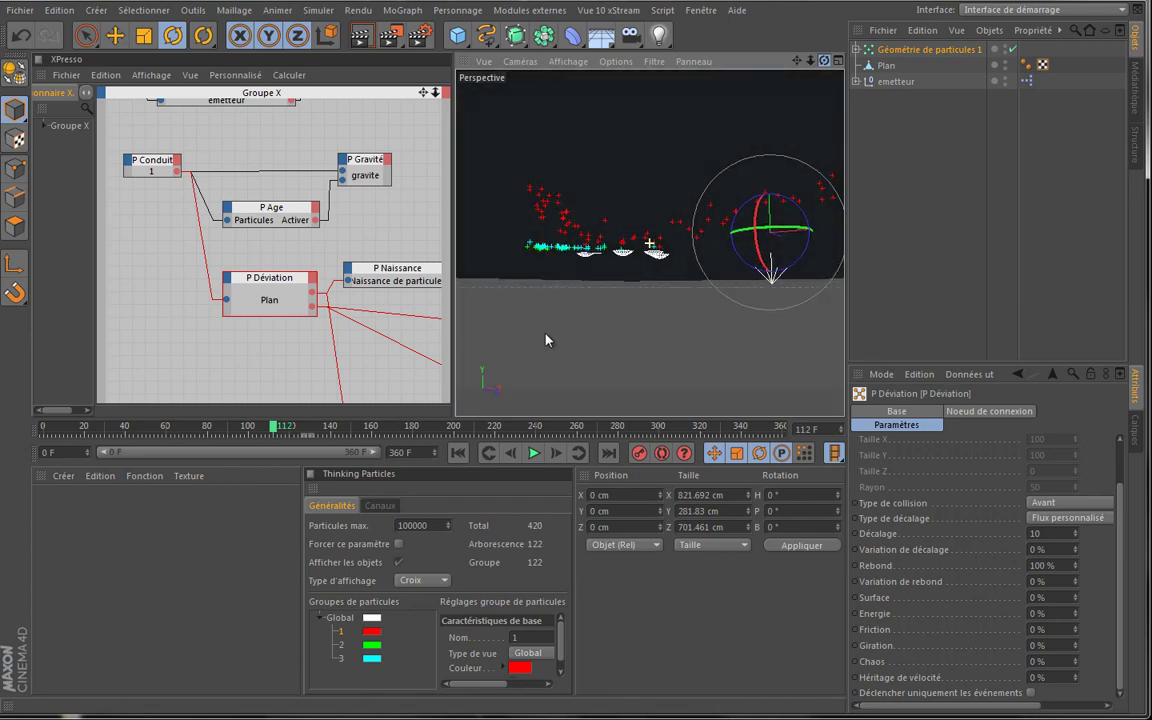
Set the P Déviation offset (Décalage) to 20 and replay the animation from the start
{"action": "double_click", "coordinate": [1055, 533]}
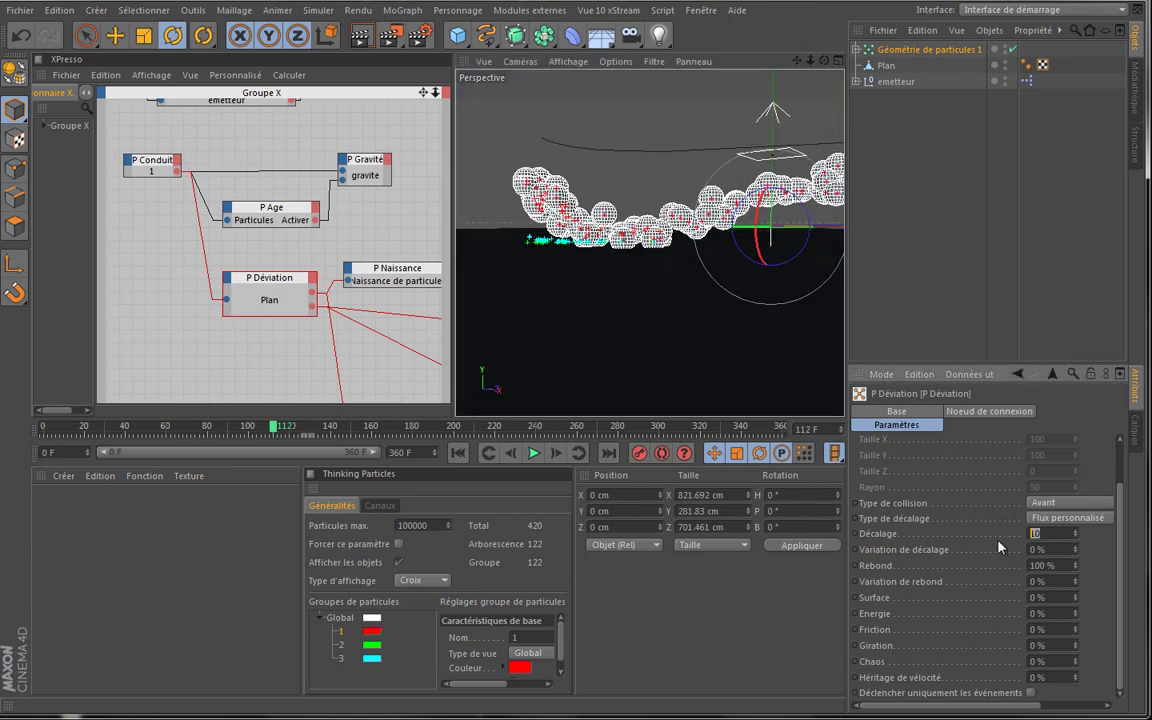
{"action": "type", "text": "20"}
{"action": "key", "text": "Tab"}
{"action": "left_click", "coordinate": [457, 453]}
{"action": "left_click", "coordinate": [534, 453]}
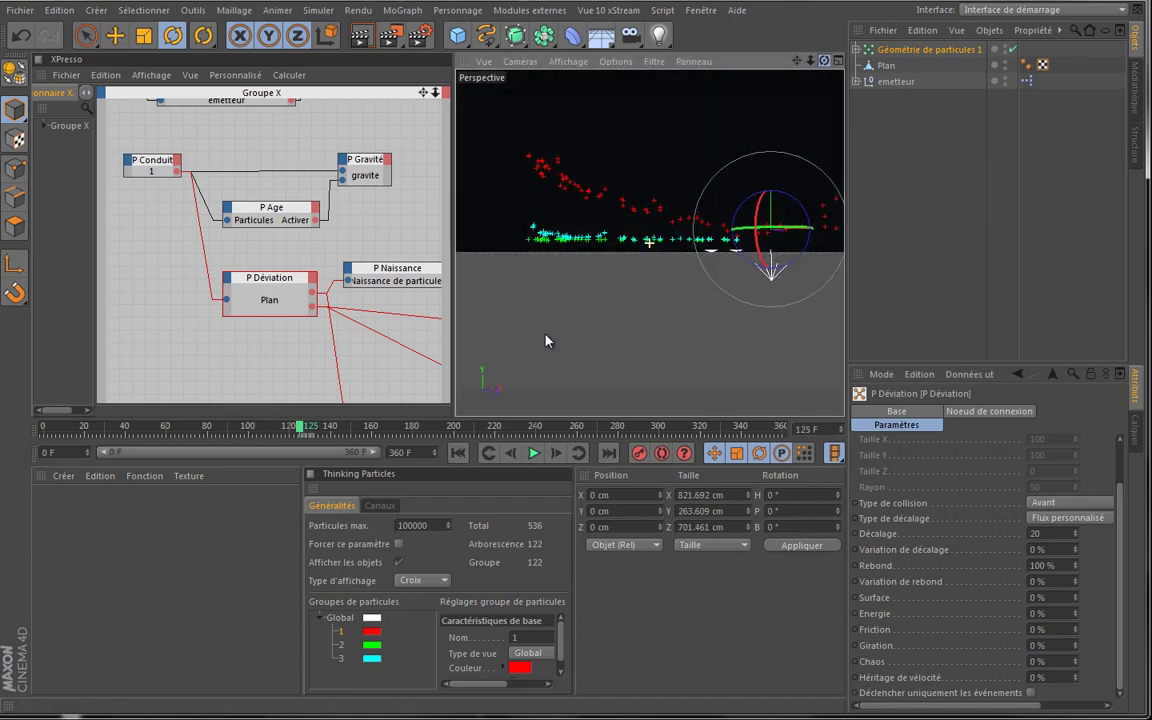
Set the P Déviation offset (Décalage) to 25 and replay the animation from the start to frame 121
{"action": "key", "text": "ctrl+z"}
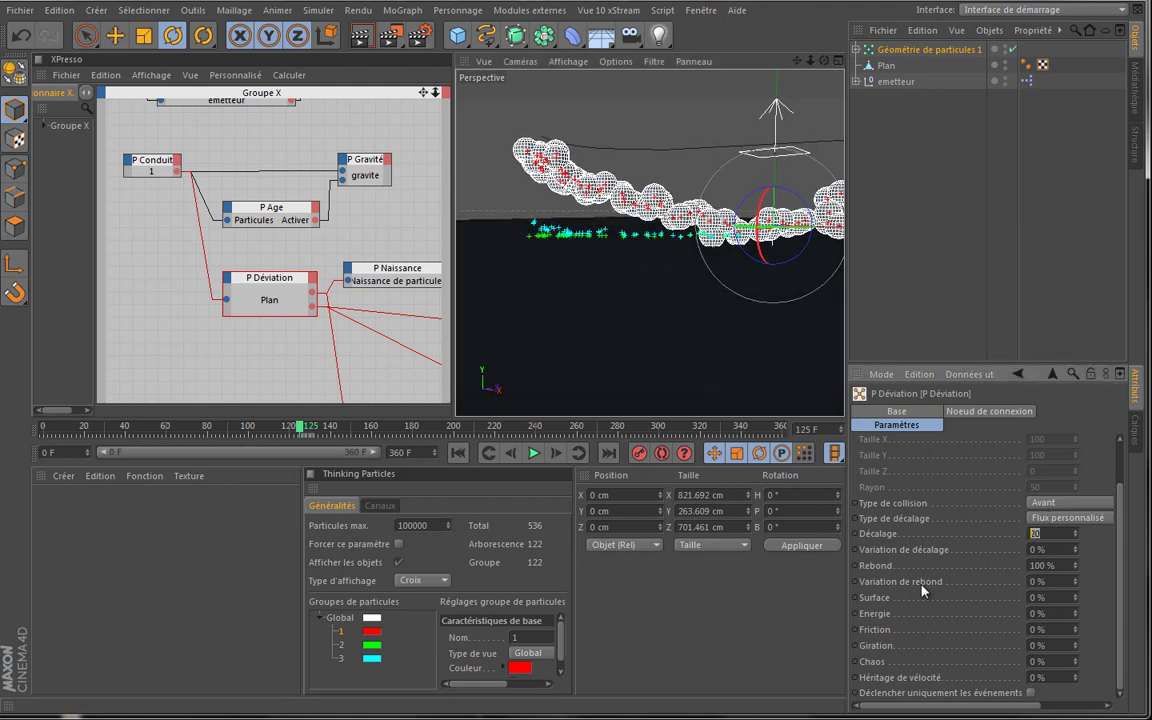
{"action": "type", "text": "25"}
{"action": "key", "text": "Tab"}
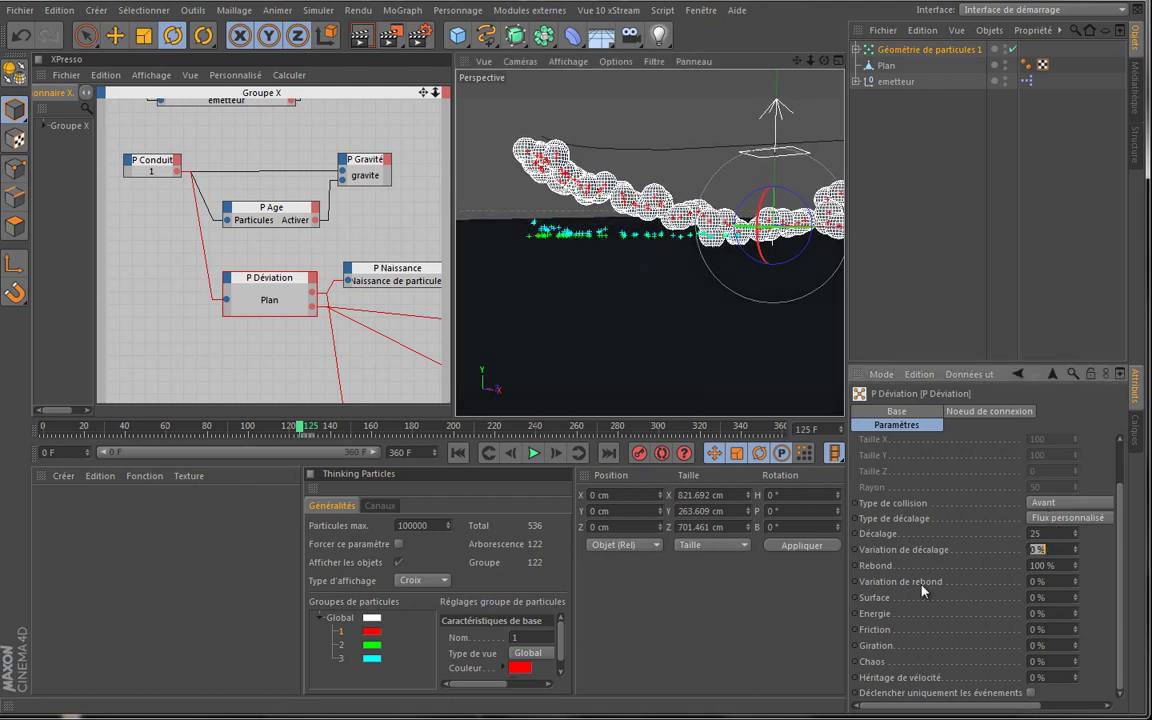
{"action": "left_click", "coordinate": [457, 453]}
{"action": "left_click", "coordinate": [534, 453]}
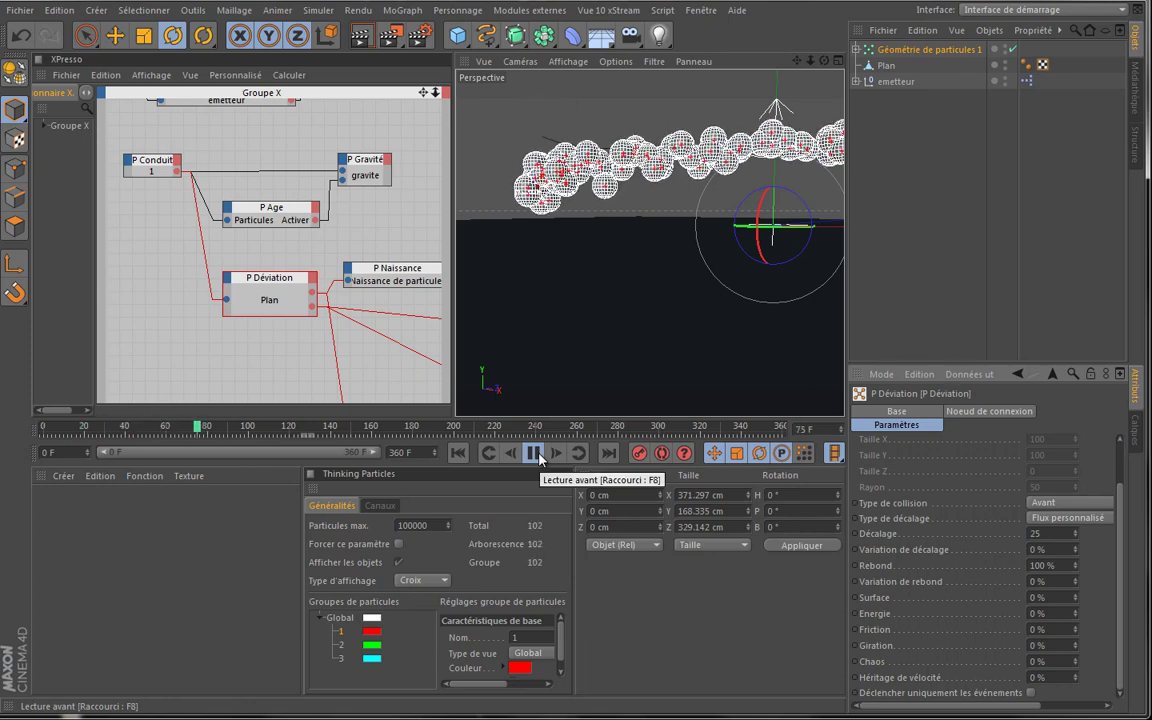
{"action": "left_click", "coordinate": [535, 453]}
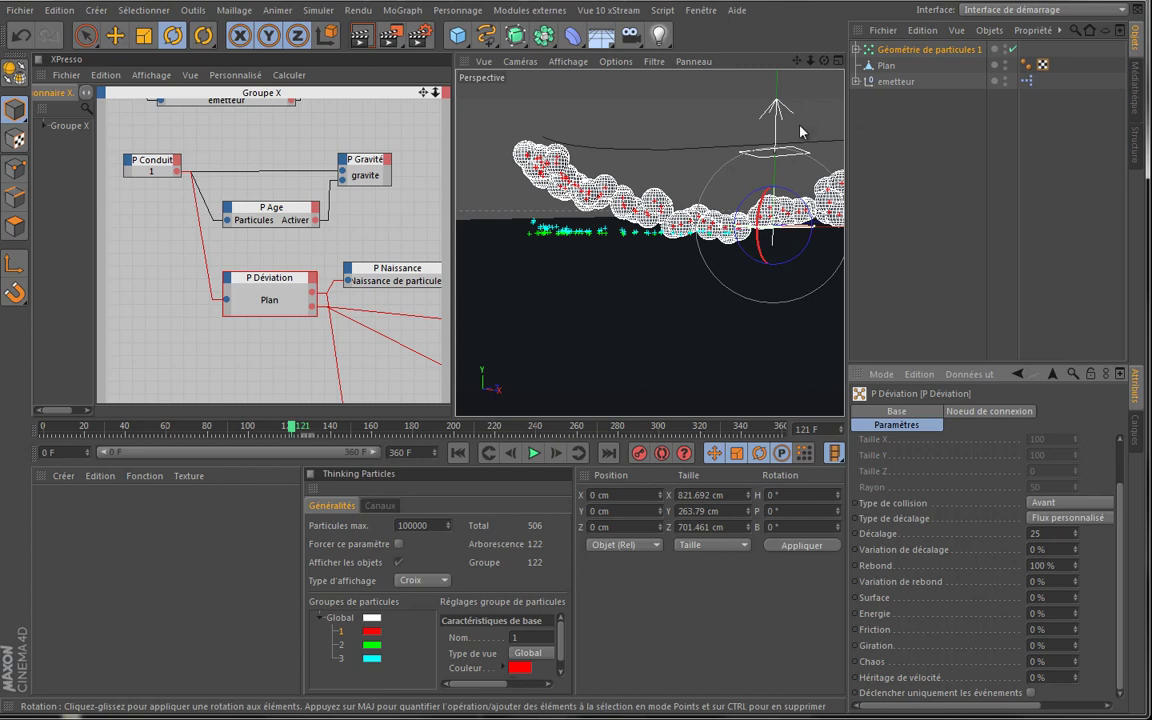
Render a close-up of the perspective view at frame 121 to check how the spheres sit on the plane
{"action": "mouse_move", "coordinate": [824, 60]}
{"action": "left_mouse_down"}
{"action": "mouse_move", "coordinate": [545, 339]}
{"action": "mouse_move", "coordinate": [740, 236]}
{"action": "mouse_move", "coordinate": [677, 250]}
{"action": "left_mouse_up"}
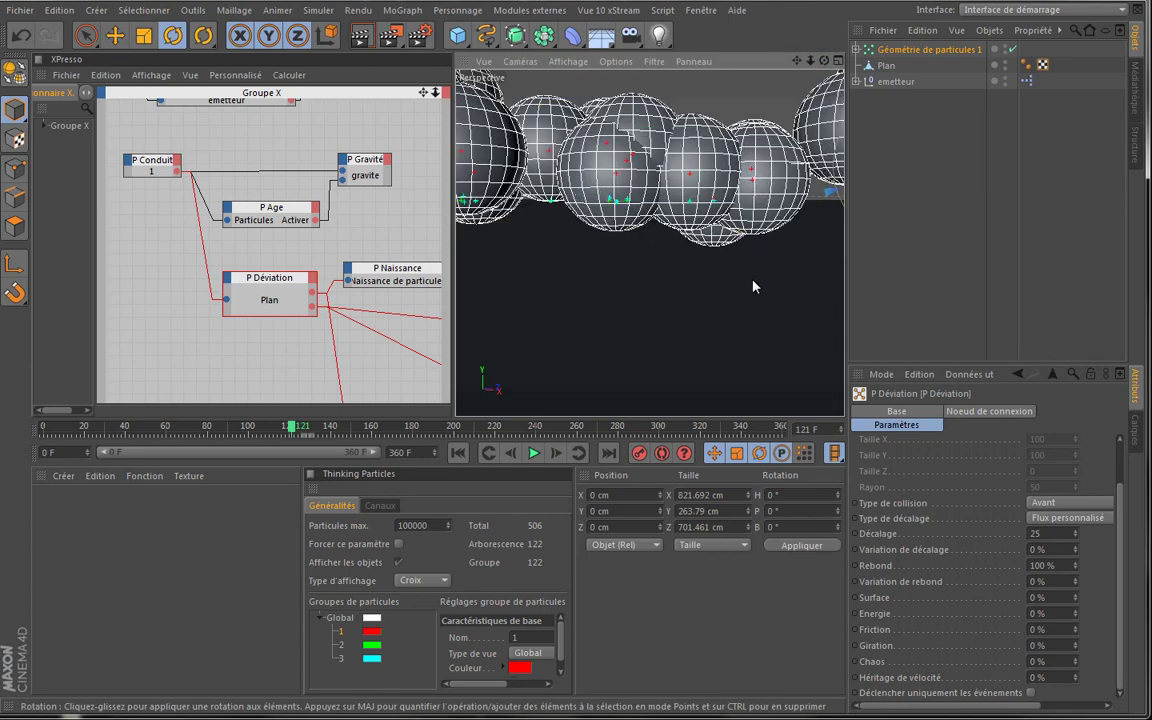
{"action": "left_click", "coordinate": [361, 40]}
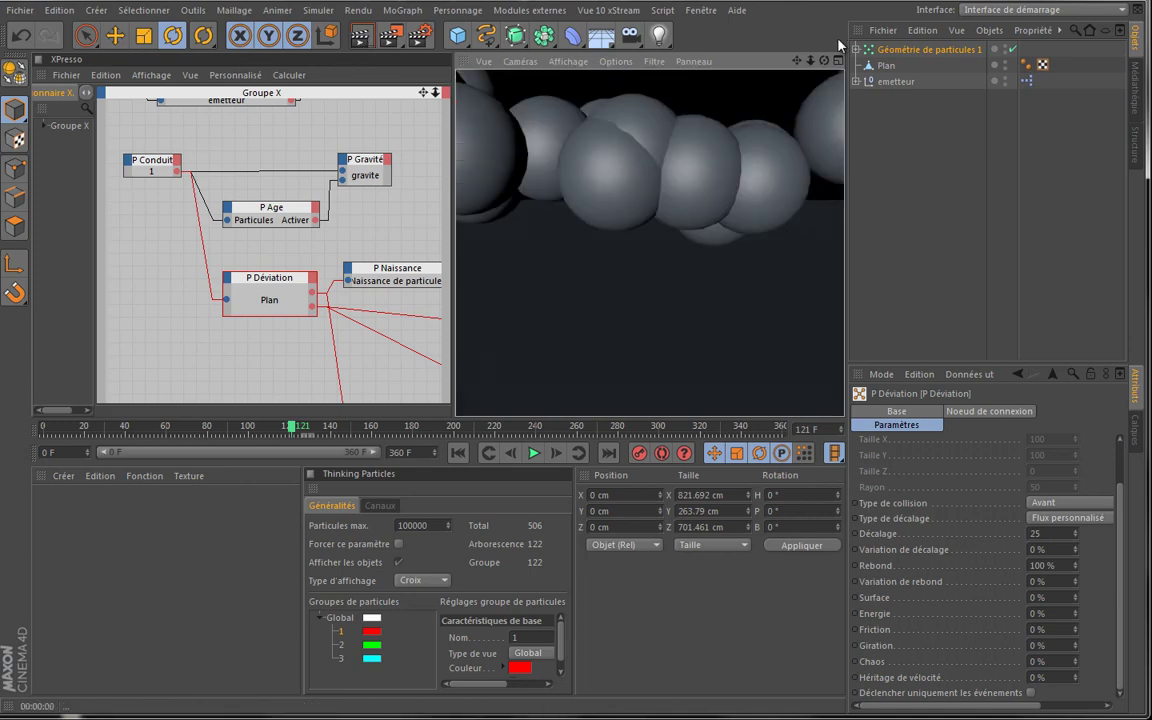
{"action": "mouse_move", "coordinate": [826, 67]}
{"action": "left_mouse_down"}
{"action": "mouse_move", "coordinate": [548, 337]}
{"action": "mouse_move", "coordinate": [850, 70]}
{"action": "left_mouse_up"}
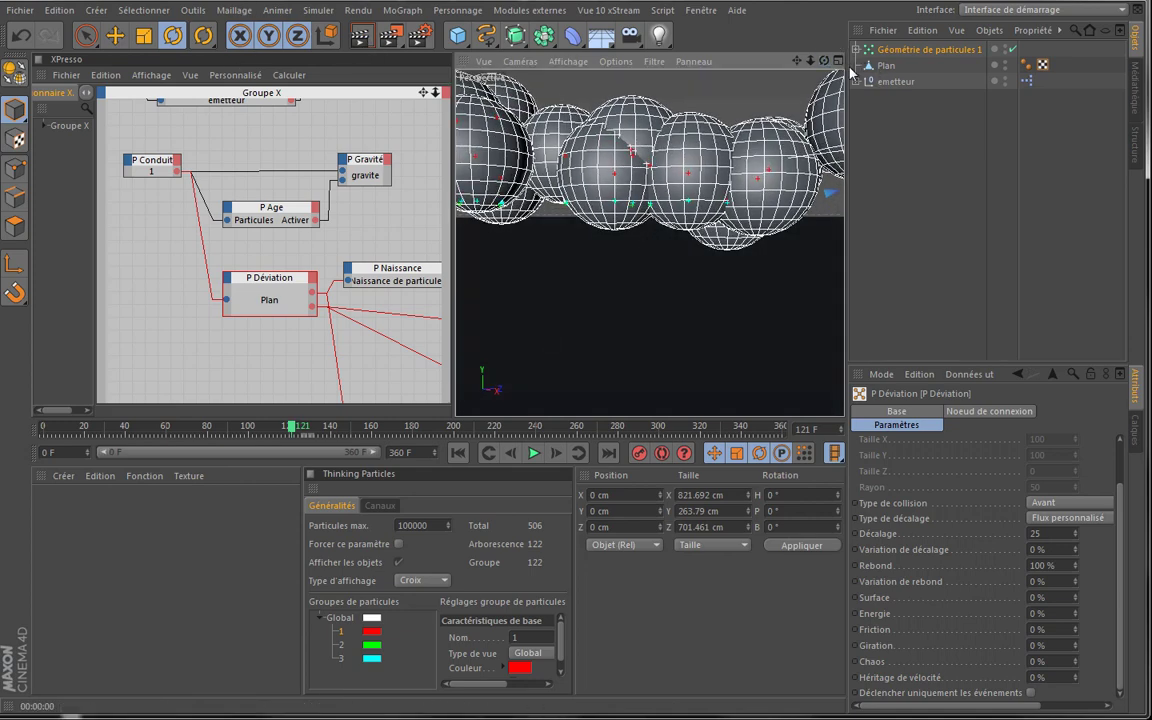
Show the Droite view at full size and examine the gap between the lowest spheres and the plane
{"action": "left_click", "coordinate": [838, 62]}
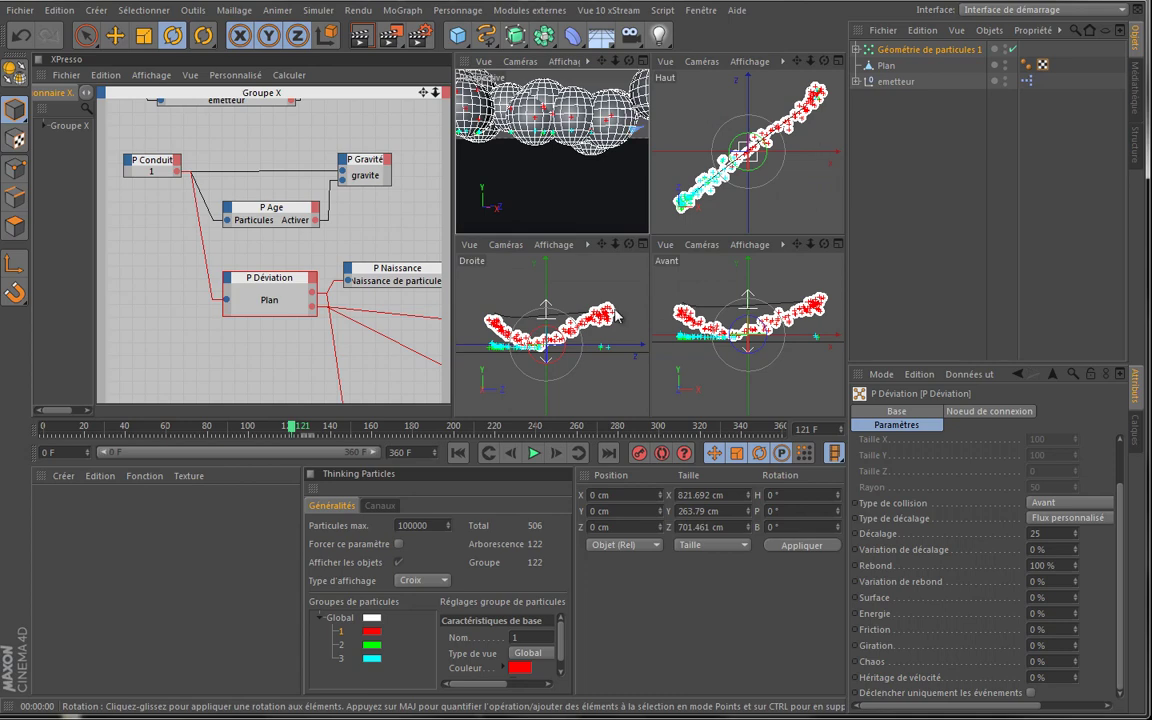
{"action": "left_click", "coordinate": [641, 244]}
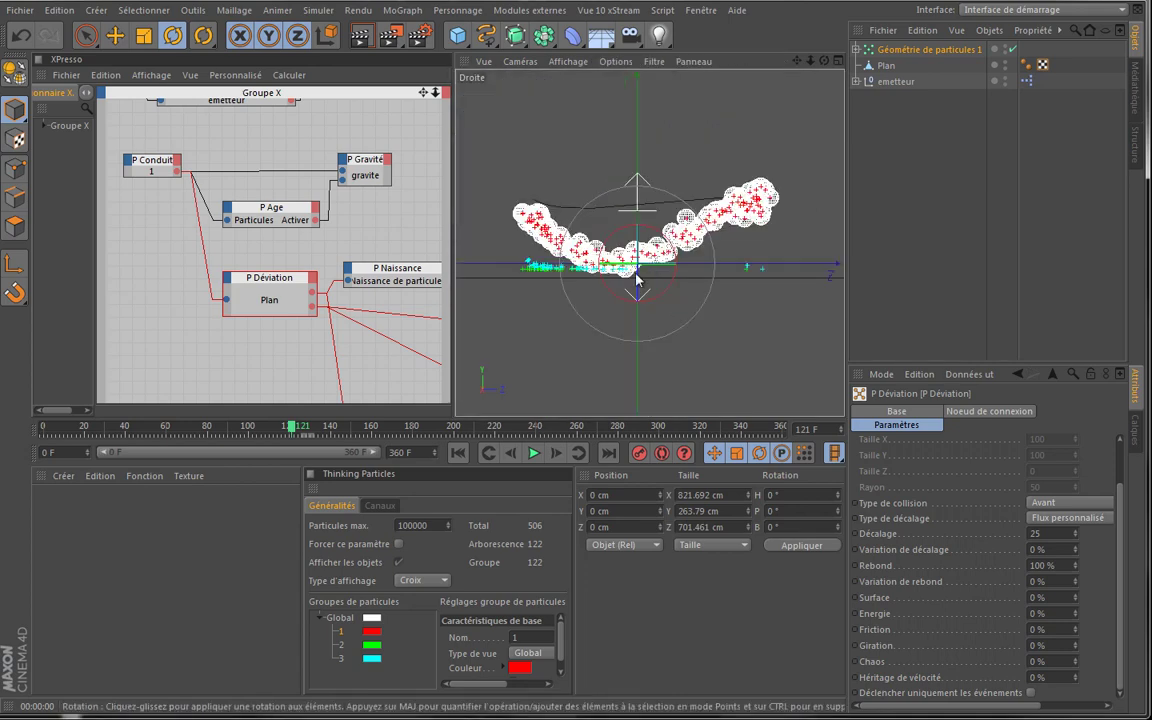
{"action": "scroll", "coordinate": [630, 300], "scroll_direction": "up", "scroll_amount": 3}
{"action": "scroll", "coordinate": [626, 294], "scroll_direction": "up", "scroll_amount": 4}
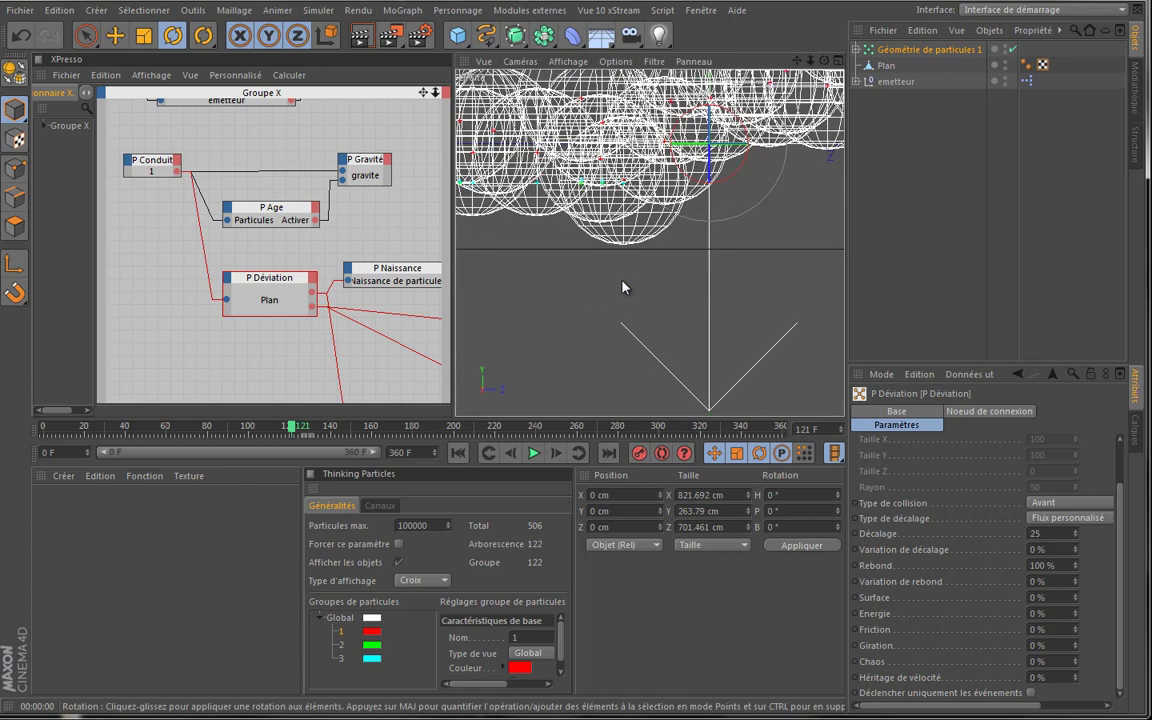
{"action": "scroll", "coordinate": [624, 285], "scroll_direction": "down", "scroll_amount": 4}
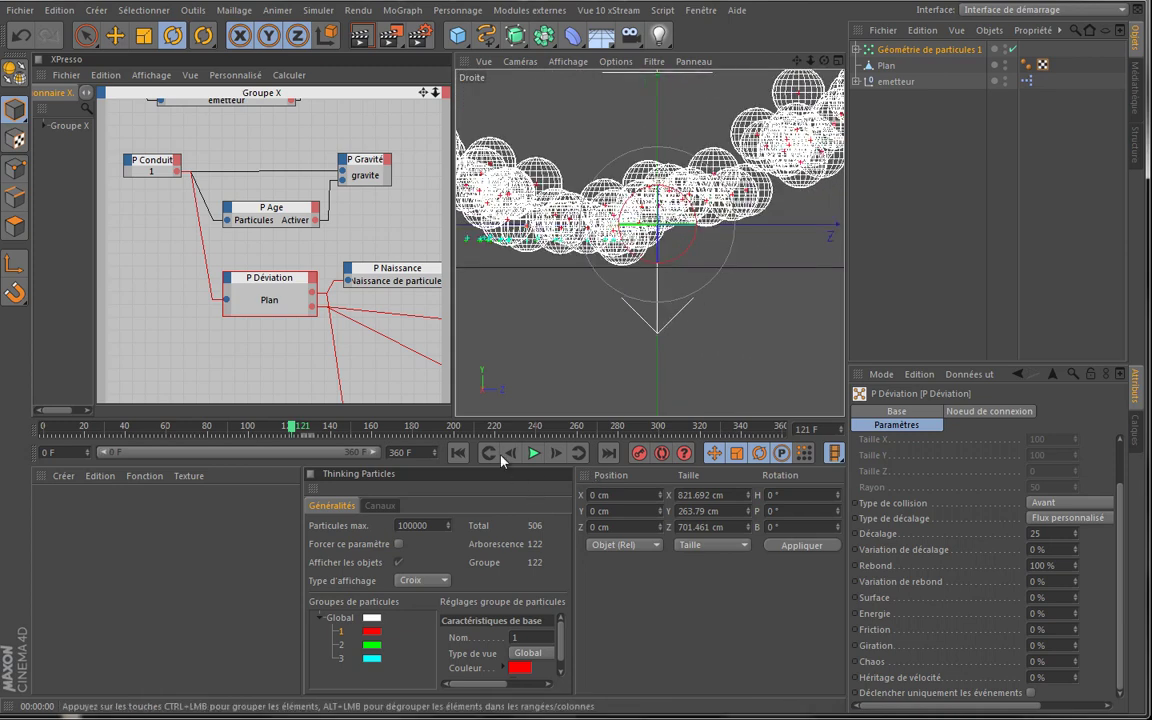
Replay the animation from the start in the Droite view, advancing frame by frame from 102 to 126 to examine the spheres' rebound
{"action": "left_click", "coordinate": [510, 453]}
{"action": "left_click", "coordinate": [534, 453]}
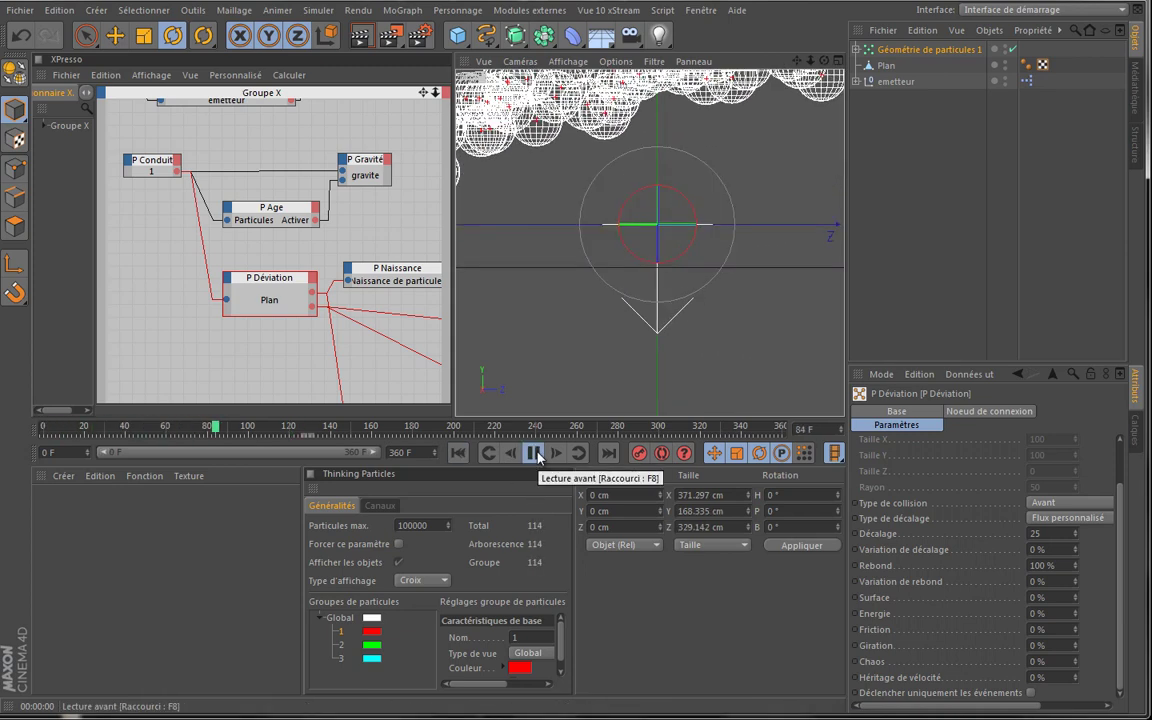
{"action": "left_click", "coordinate": [535, 453]}
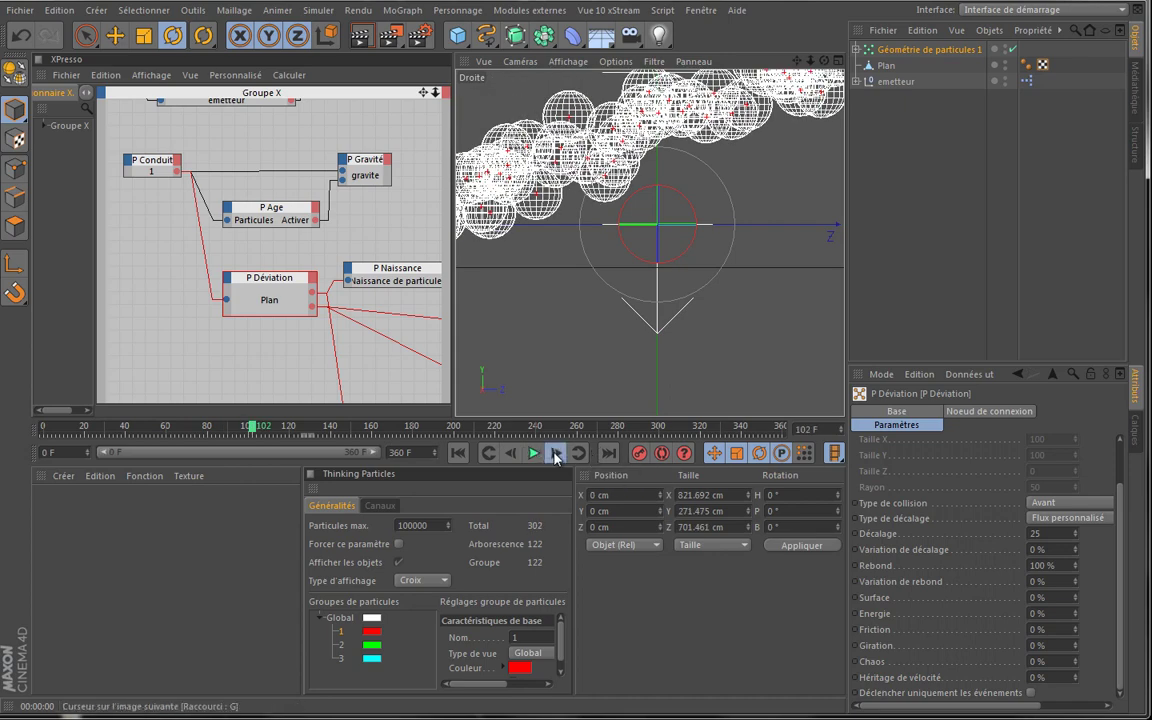
{"action": "left_click", "coordinate": [556, 453]}
{"action": "left_click", "coordinate": [556, 453]}
{"action": "left_click", "coordinate": [556, 453]}
{"action": "left_click", "coordinate": [556, 453]}
{"action": "left_click", "coordinate": [556, 453]}
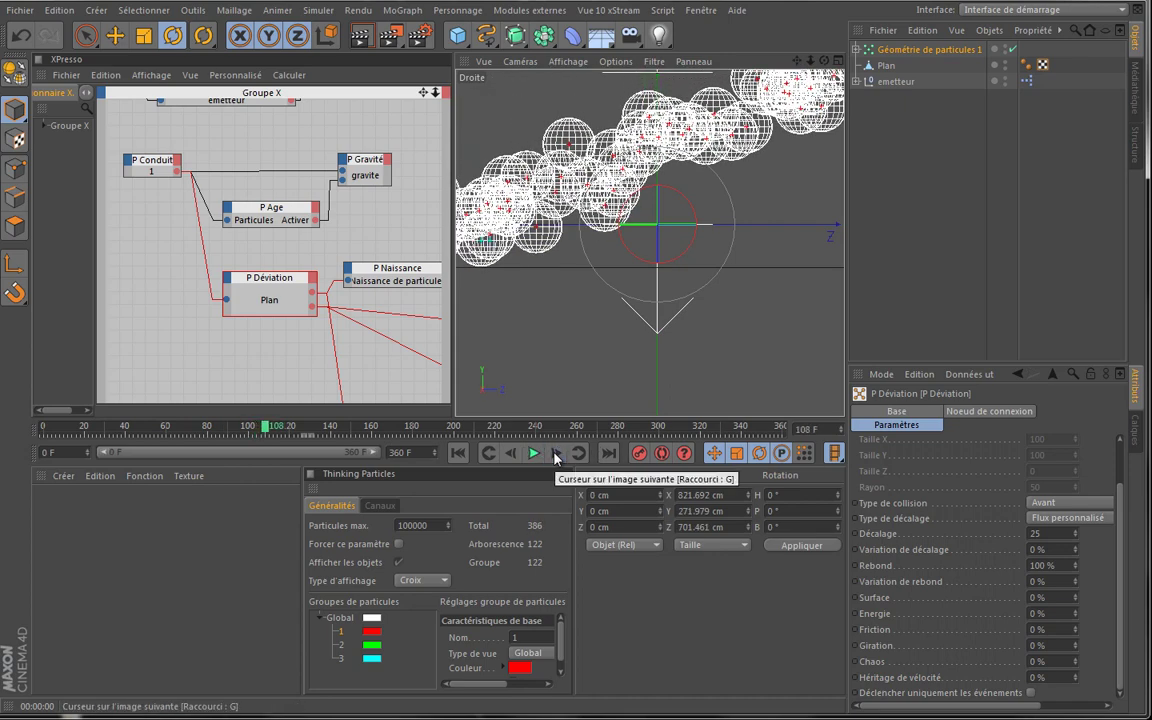
{"action": "left_click", "coordinate": [556, 453]}
{"action": "left_click", "coordinate": [556, 453]}
{"action": "left_click", "coordinate": [556, 453]}
{"action": "left_click", "coordinate": [556, 453]}
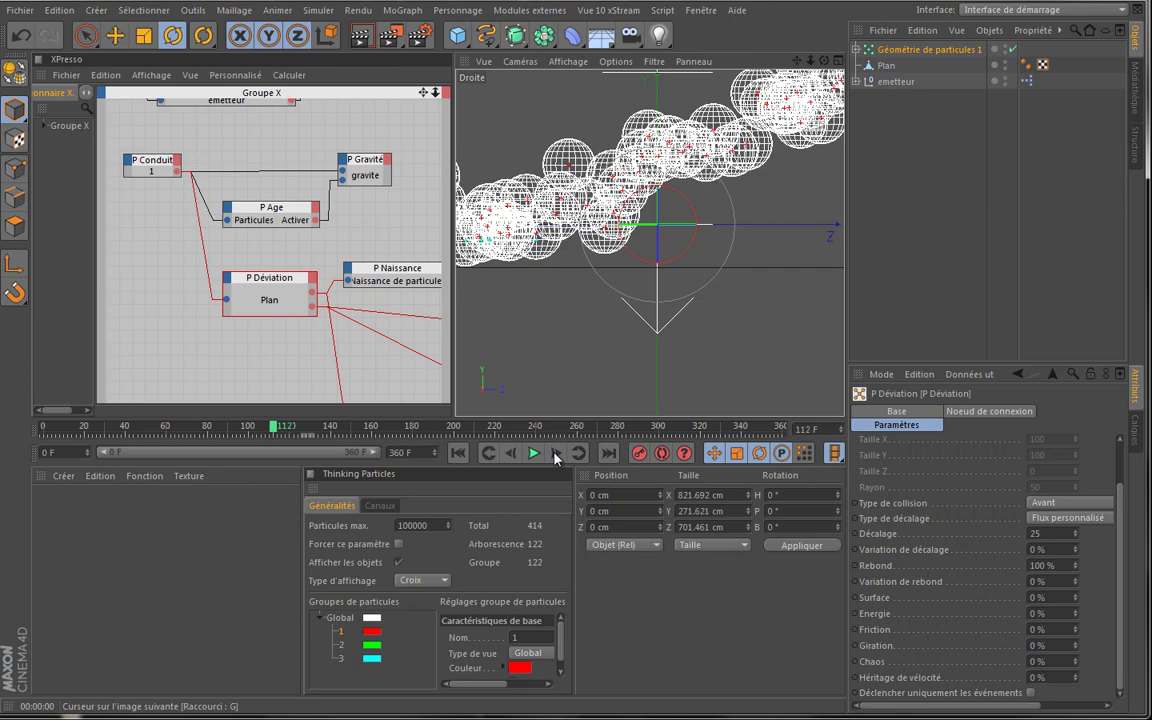
{"action": "left_click", "coordinate": [556, 453]}
{"action": "left_click", "coordinate": [556, 453]}
{"action": "left_click", "coordinate": [556, 453]}
{"action": "left_click", "coordinate": [556, 453]}
{"action": "left_click", "coordinate": [556, 453]}
{"action": "left_click", "coordinate": [556, 453]}
{"action": "left_click", "coordinate": [556, 453]}
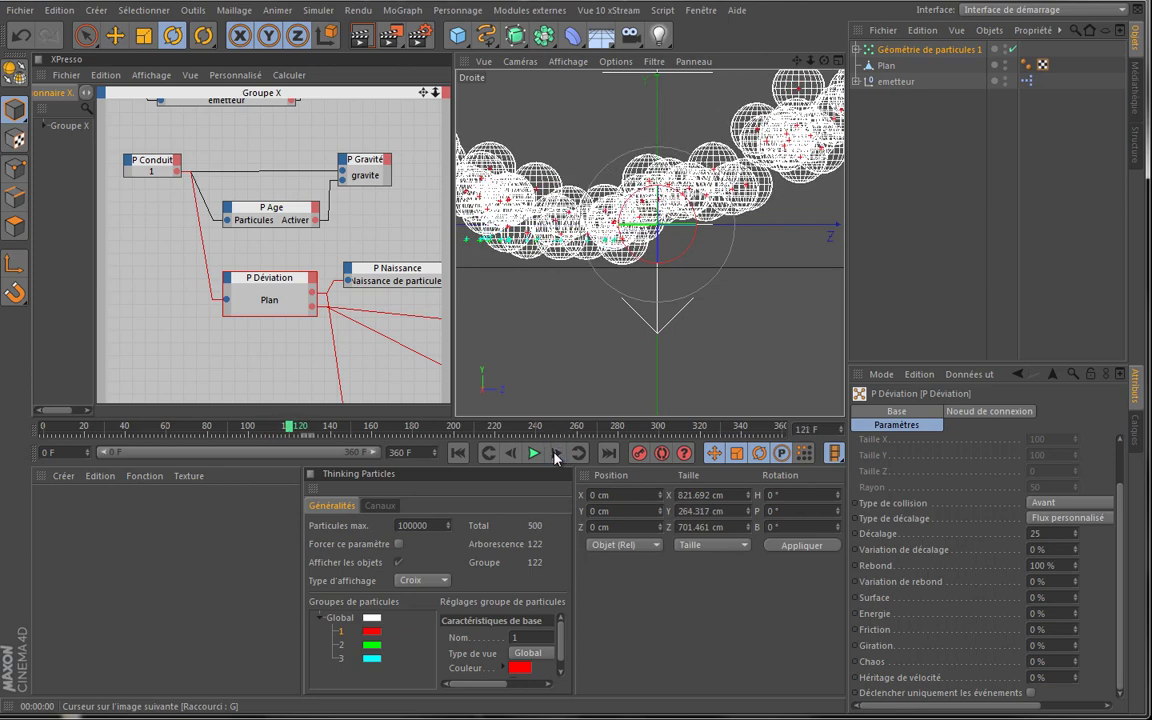
{"action": "left_click", "coordinate": [556, 453]}
{"action": "left_click", "coordinate": [556, 453]}
{"action": "left_click", "coordinate": [556, 453]}
{"action": "left_click", "coordinate": [556, 453]}
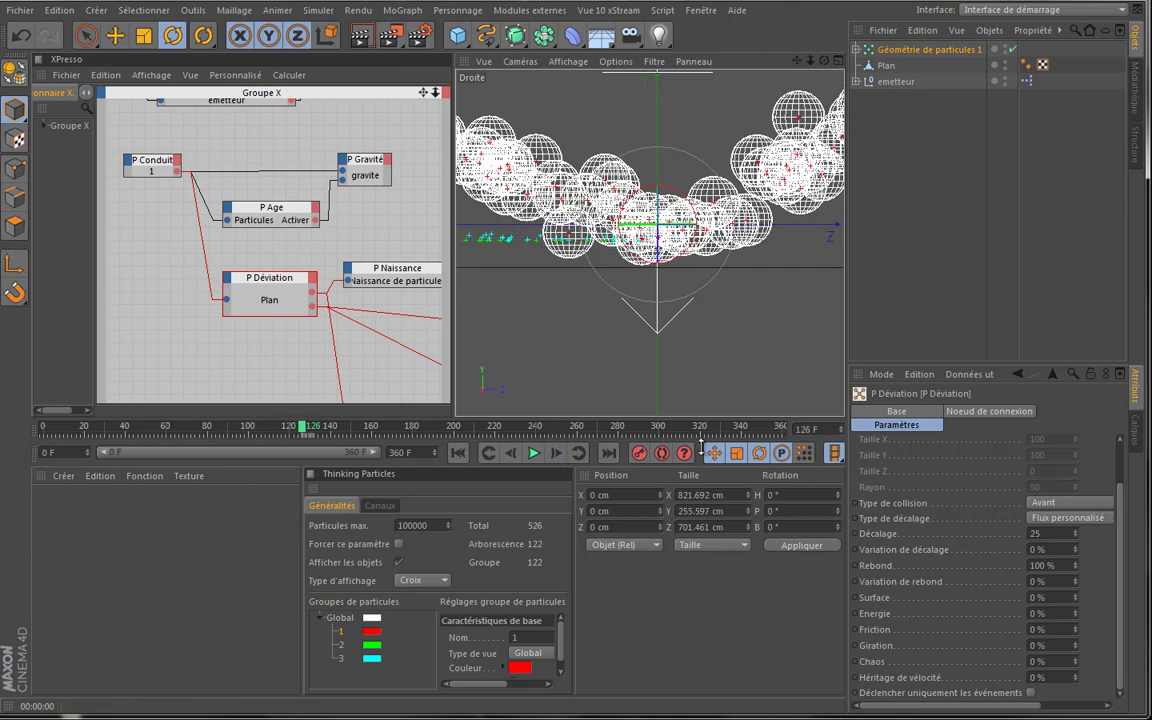
Return to the start frame and show the perspective view at full size, framed on the particle geometry
{"action": "left_click", "coordinate": [458, 453]}
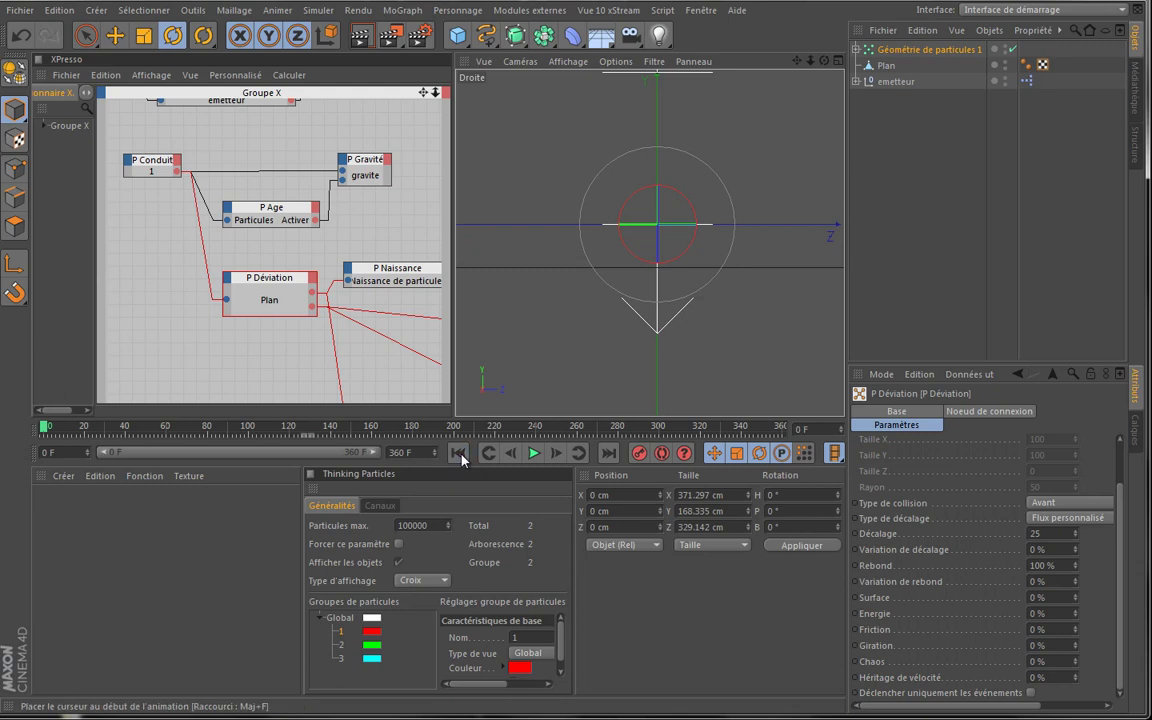
{"action": "left_click", "coordinate": [839, 62]}
{"action": "left_click", "coordinate": [645, 62]}
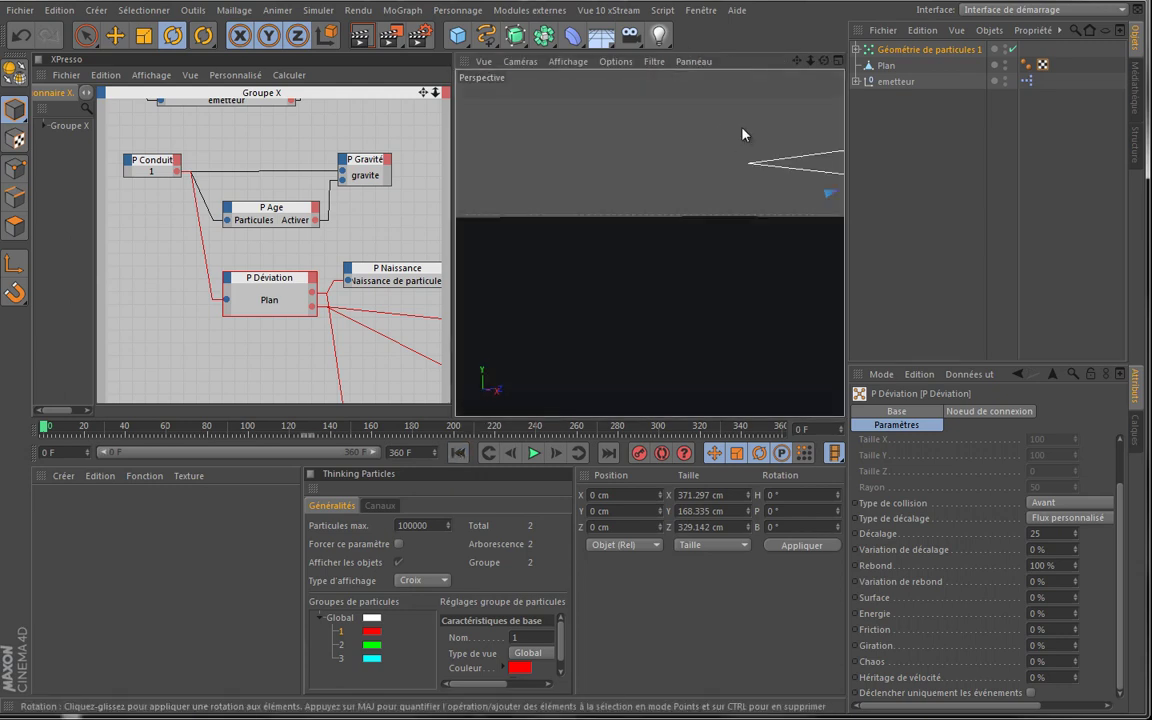
{"action": "left_click_drag", "start_coordinate": [826, 62], "coordinate": [684, 243]}
{"action": "key", "text": "o"}
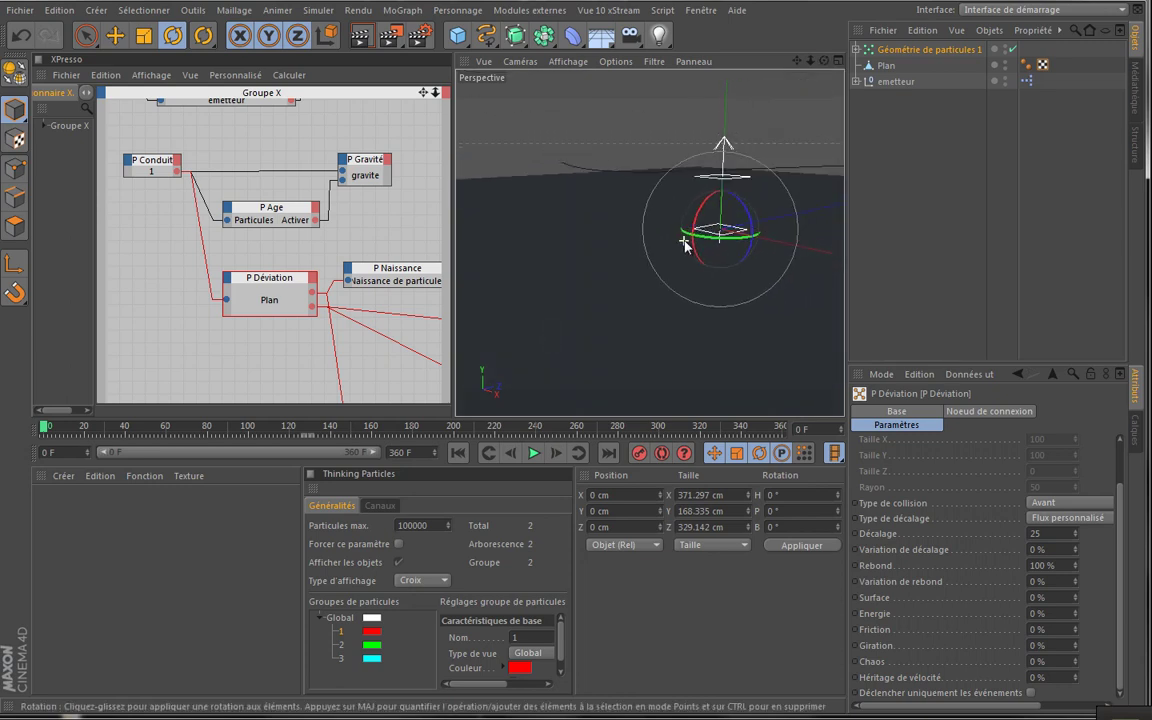
{"action": "left_click_drag", "start_coordinate": [812, 62], "coordinate": [545, 337]}
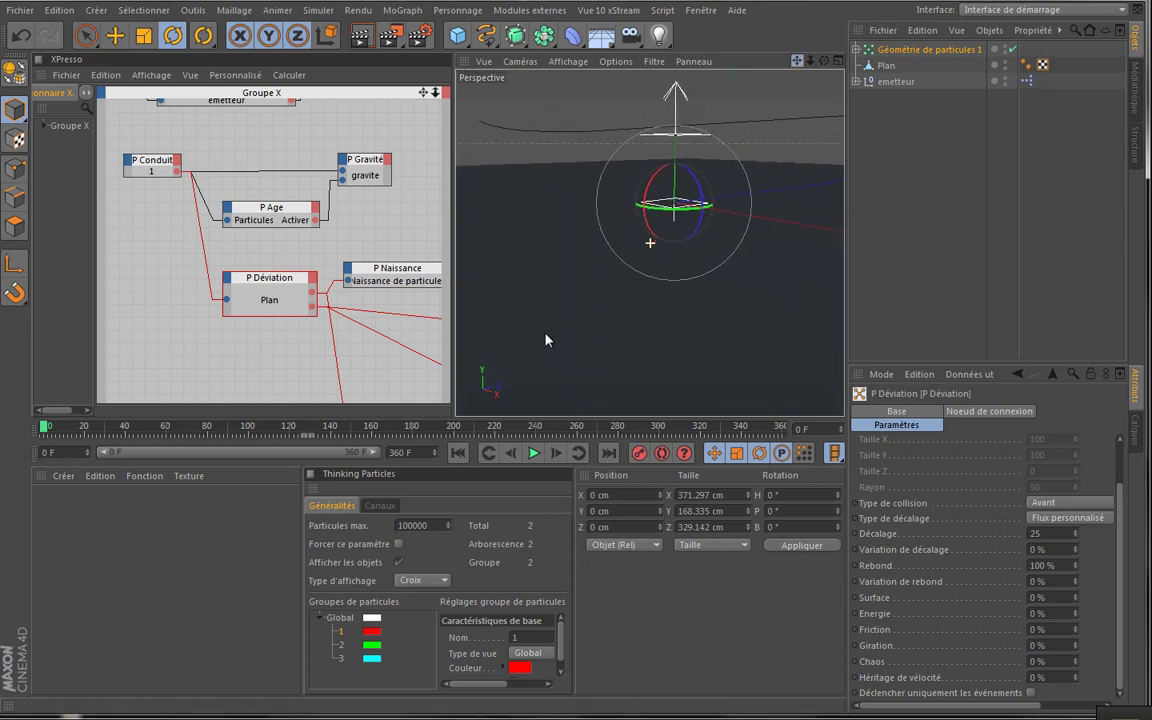
Set the P Déviation offset (Décalage) to 100 and play the animation to frame 234
{"action": "type", "text": "100"}
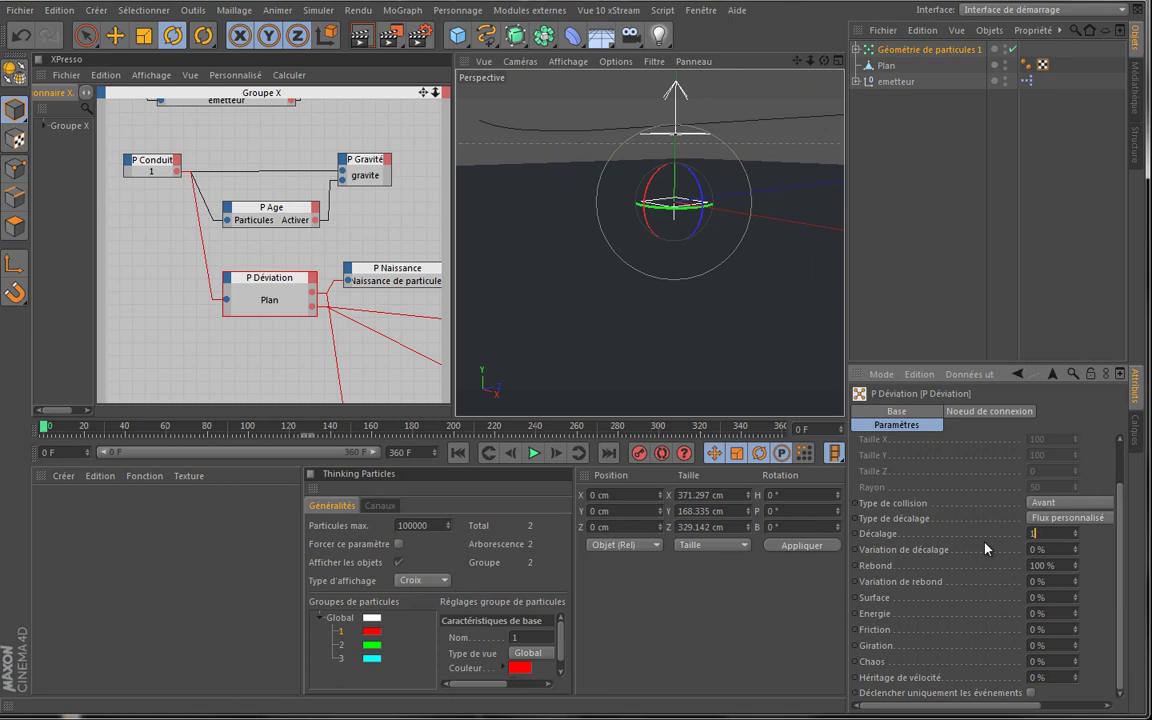
{"action": "key", "text": "Tab"}
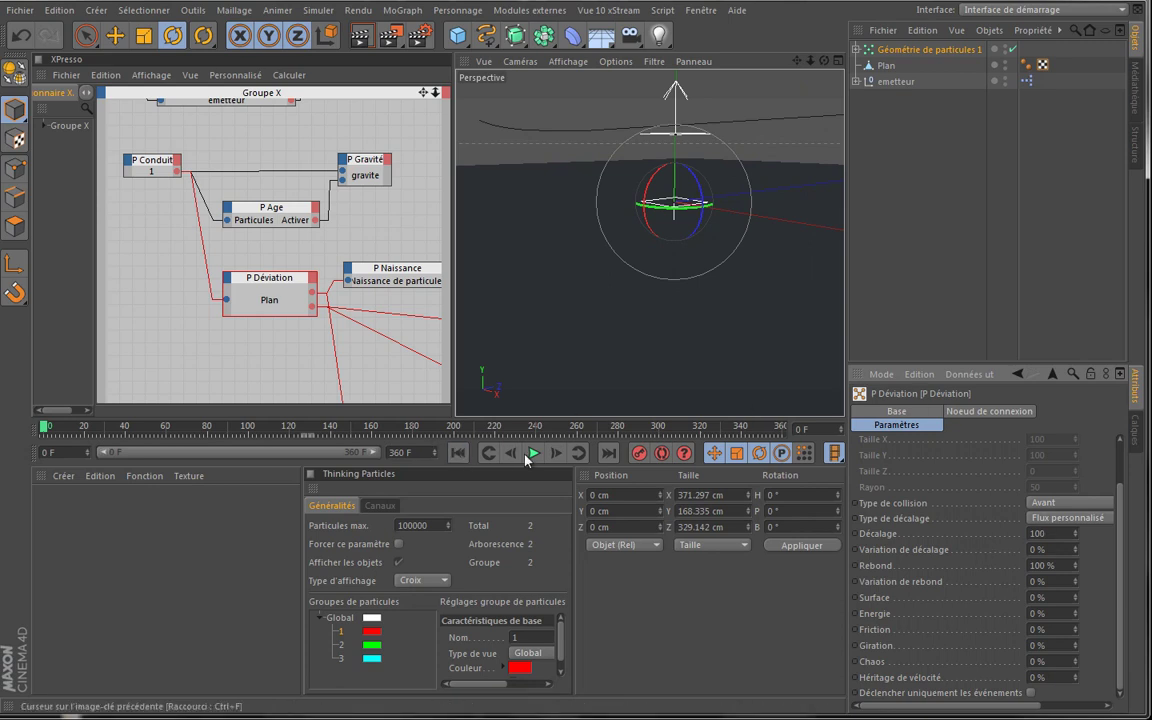
{"action": "left_click", "coordinate": [534, 453]}
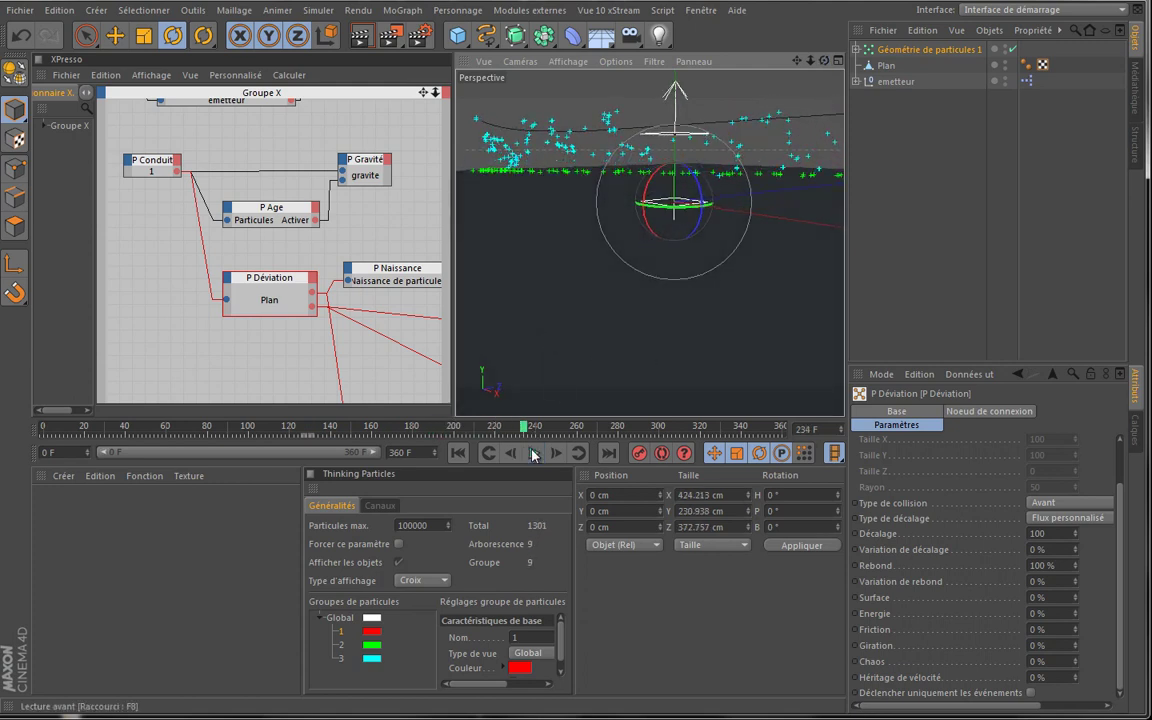
Return to the start frame and set the P Déviation offset (Décalage) to 25
{"action": "left_click", "coordinate": [458, 453]}
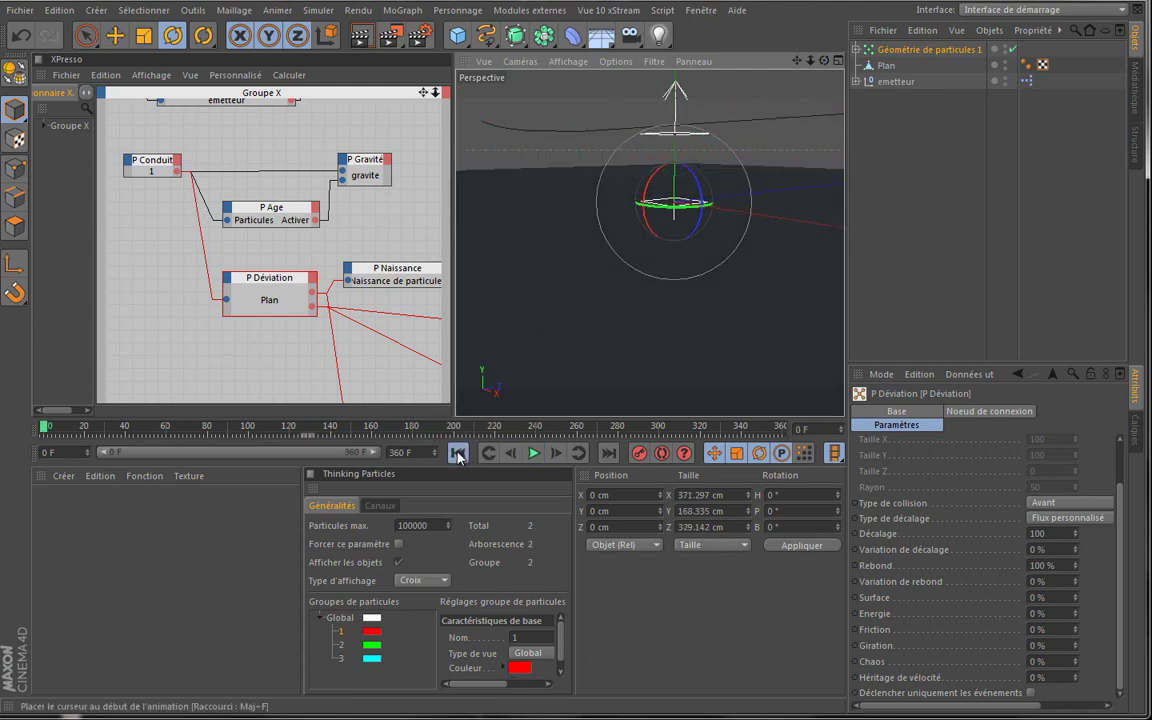
{"action": "double_click", "coordinate": [1063, 533]}
{"action": "type", "text": "25"}
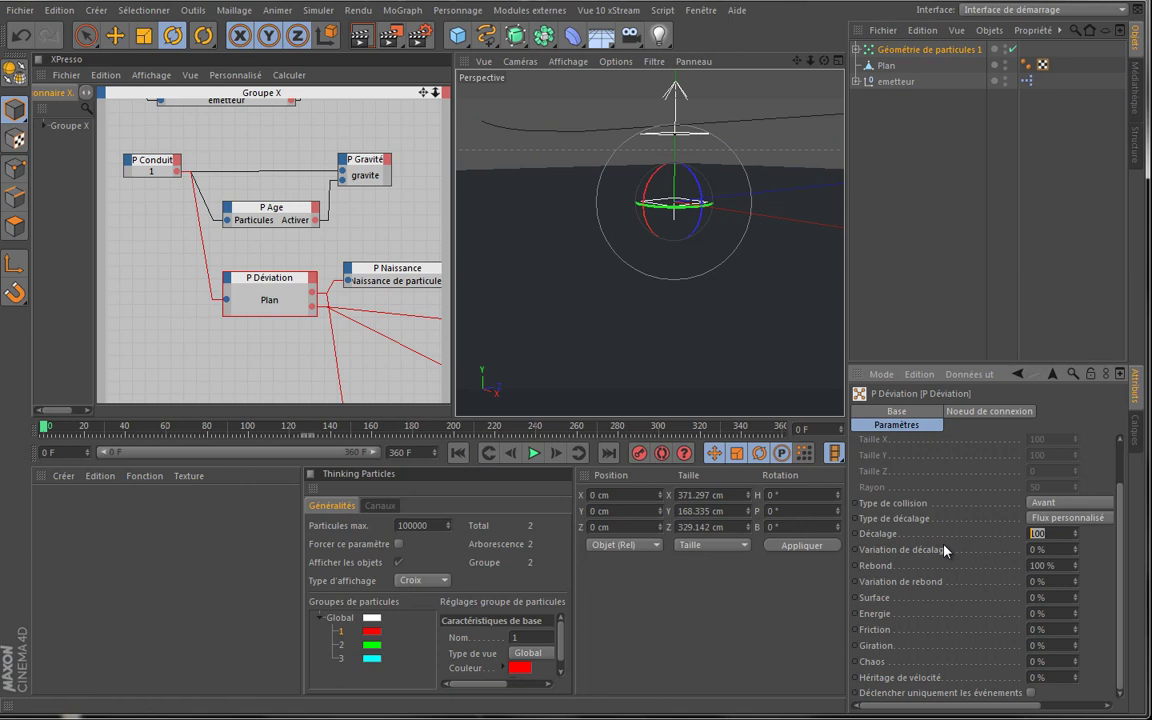
{"action": "key", "text": "Tab"}
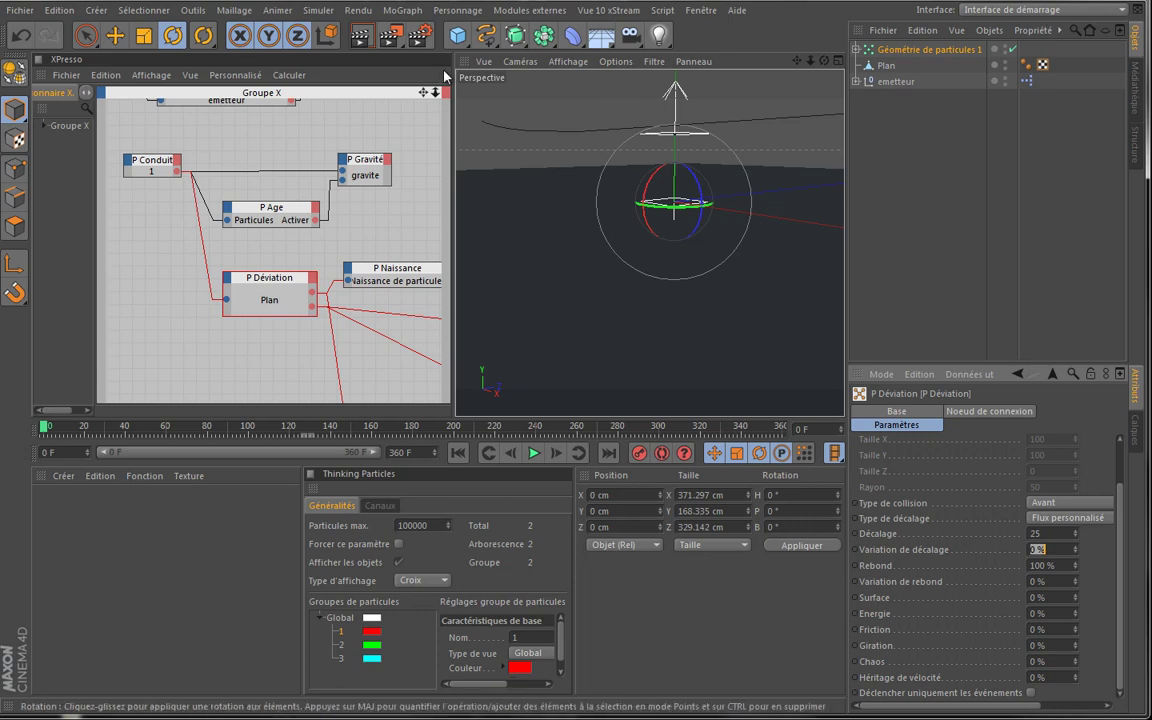
Widen the perspective view beside the XPresso editor and replay the animation to examine the particle groups rebounding off the plane
{"action": "mouse_move", "coordinate": [440, 343]}
{"action": "middle_mouse_down"}
{"action": "mouse_move", "coordinate": [390, 340]}
{"action": "mouse_move", "coordinate": [450, 337]}
{"action": "middle_mouse_up"}
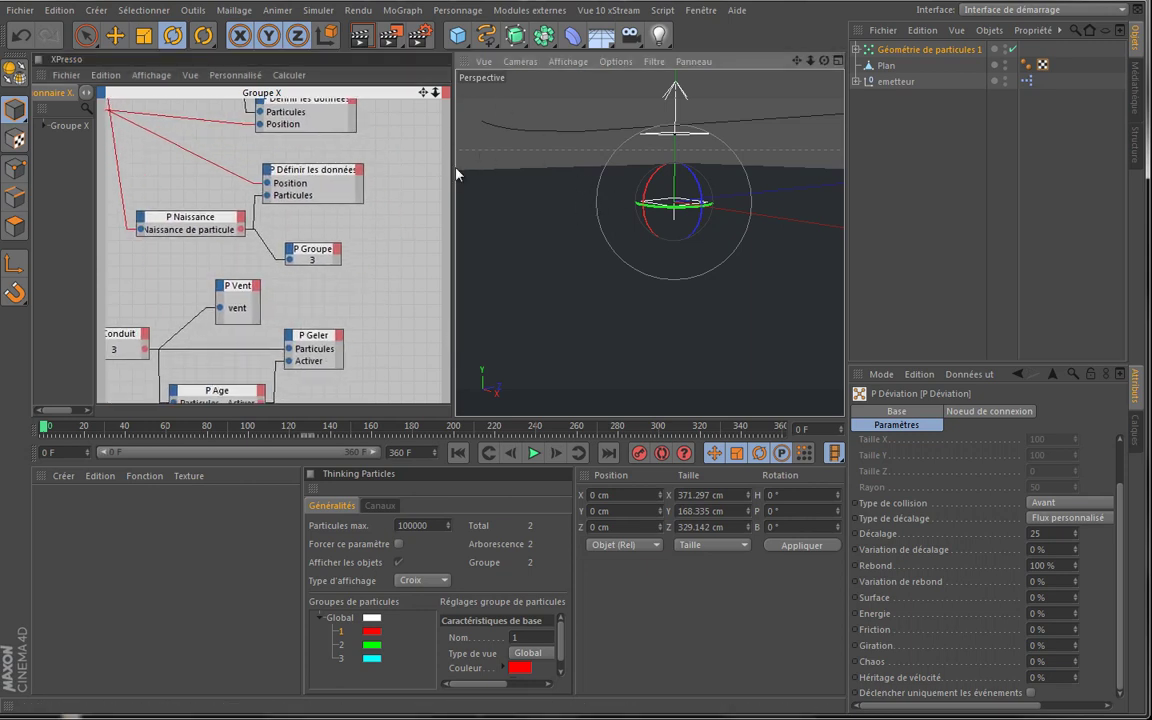
{"action": "left_click_drag", "start_coordinate": [454, 173], "coordinate": [383, 171]}
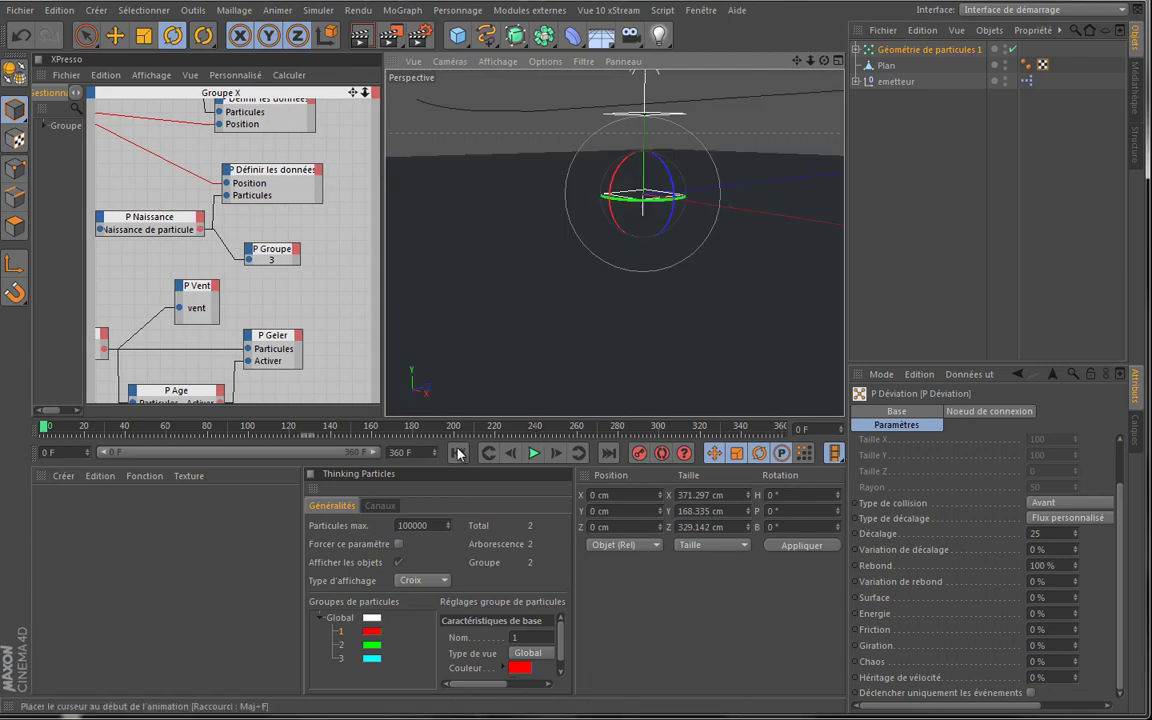
{"action": "left_click", "coordinate": [535, 453]}
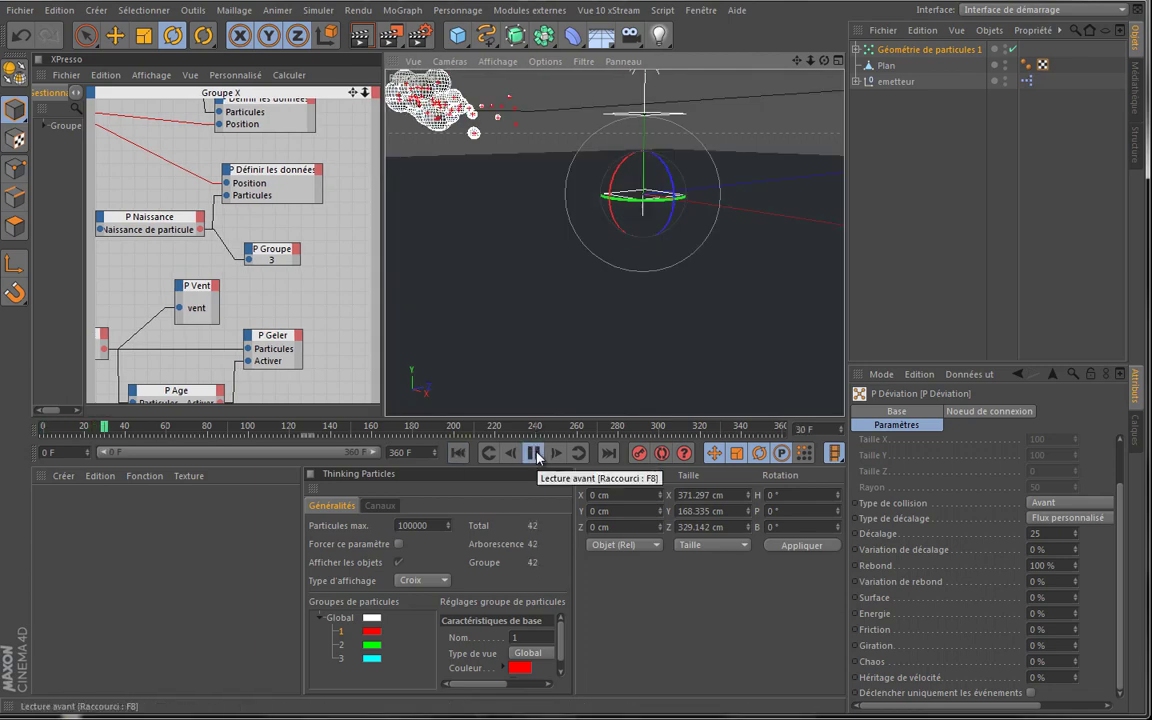
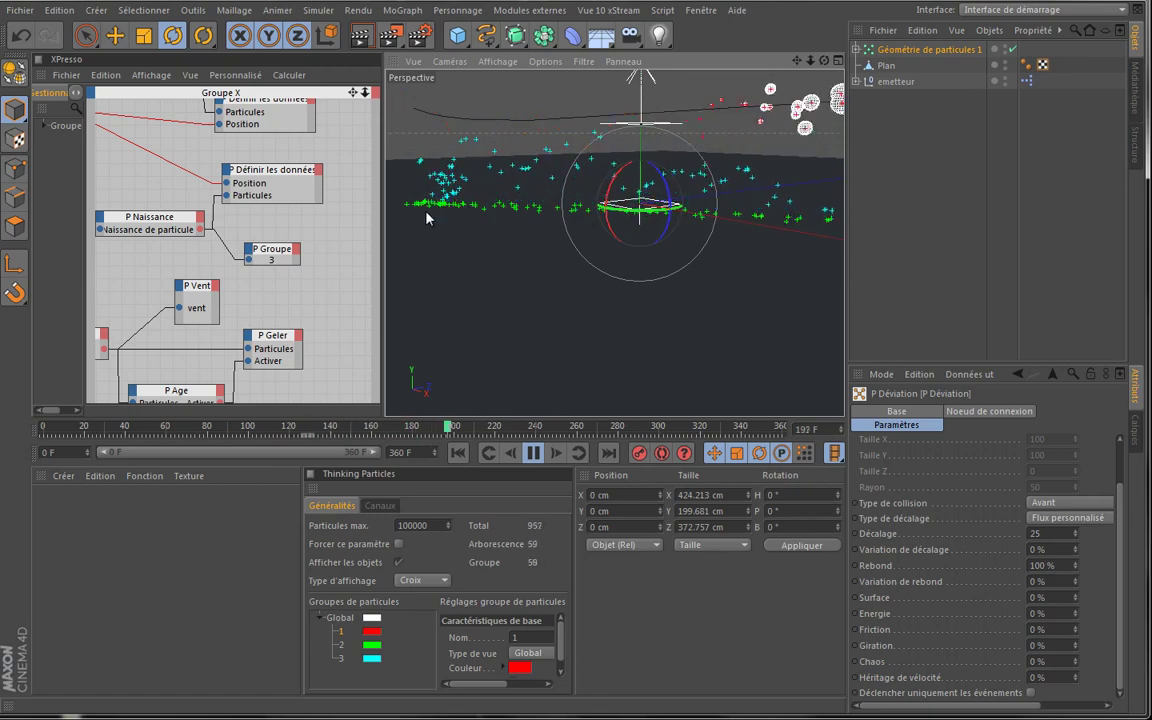
{"action": "left_click", "coordinate": [458, 452]}
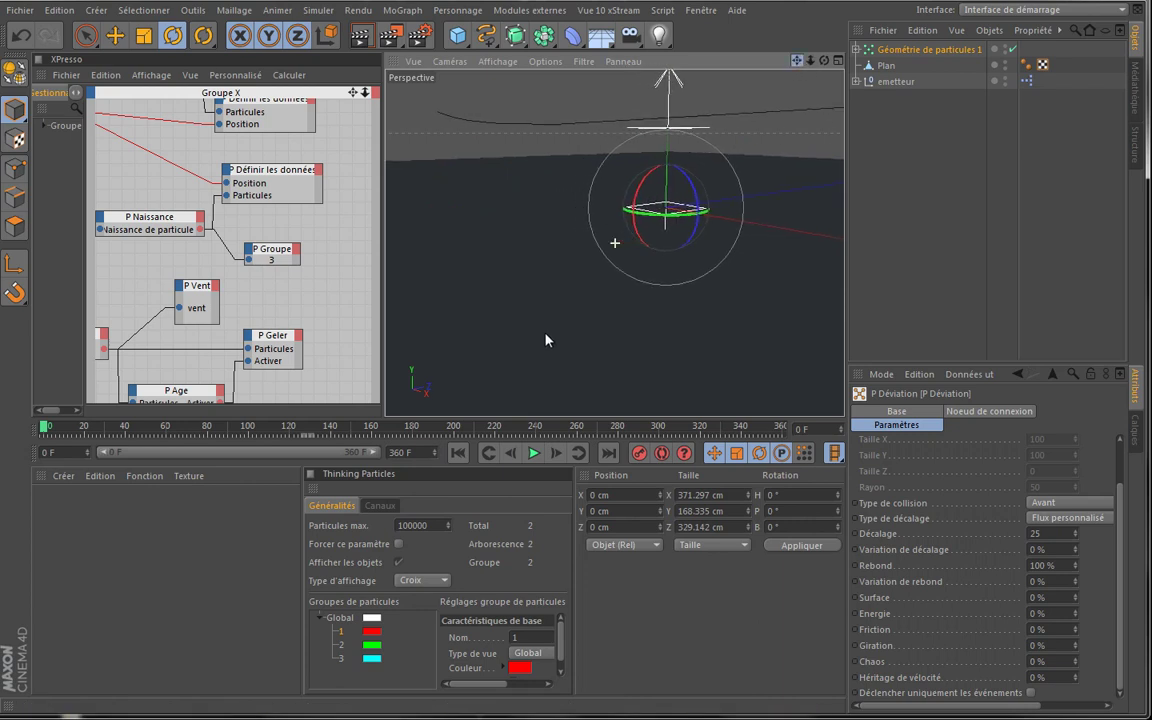
{"action": "left_click_drag", "start_coordinate": [545, 340], "coordinate": [550, 330], "text": "alt"}
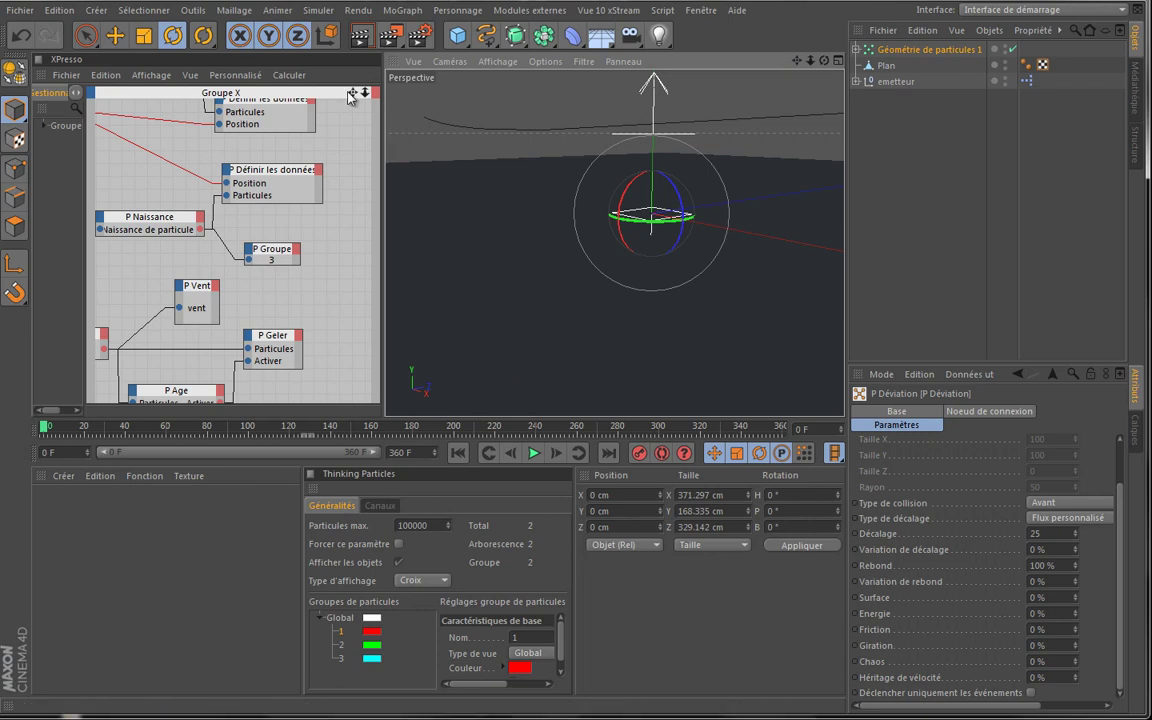
Duplicate the P Conduit 1, P Forme and P Taille nodes together just below the originals in the XPresso graph
{"action": "middle_click_drag", "start_coordinate": [342, 300], "coordinate": [381, 334], "text": "alt"}
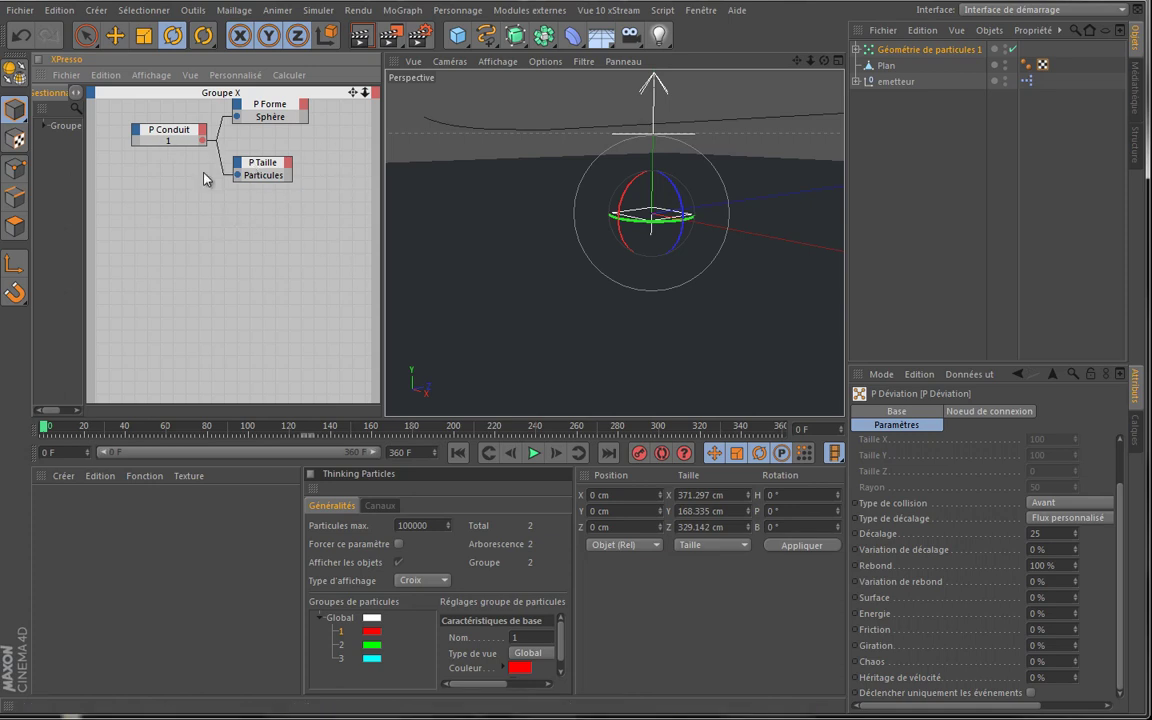
{"action": "scroll", "coordinate": [382, 340], "scroll_direction": "up", "scroll_amount": 1}
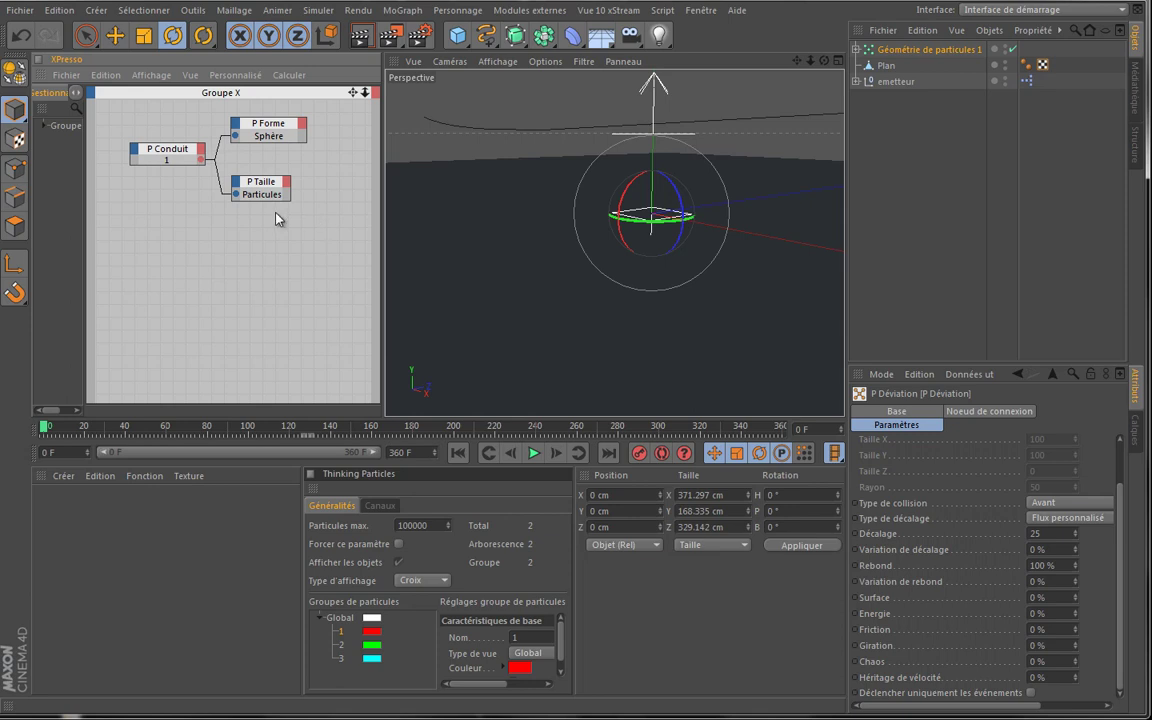
{"action": "left_click_drag", "start_coordinate": [292, 214], "coordinate": [131, 98]}
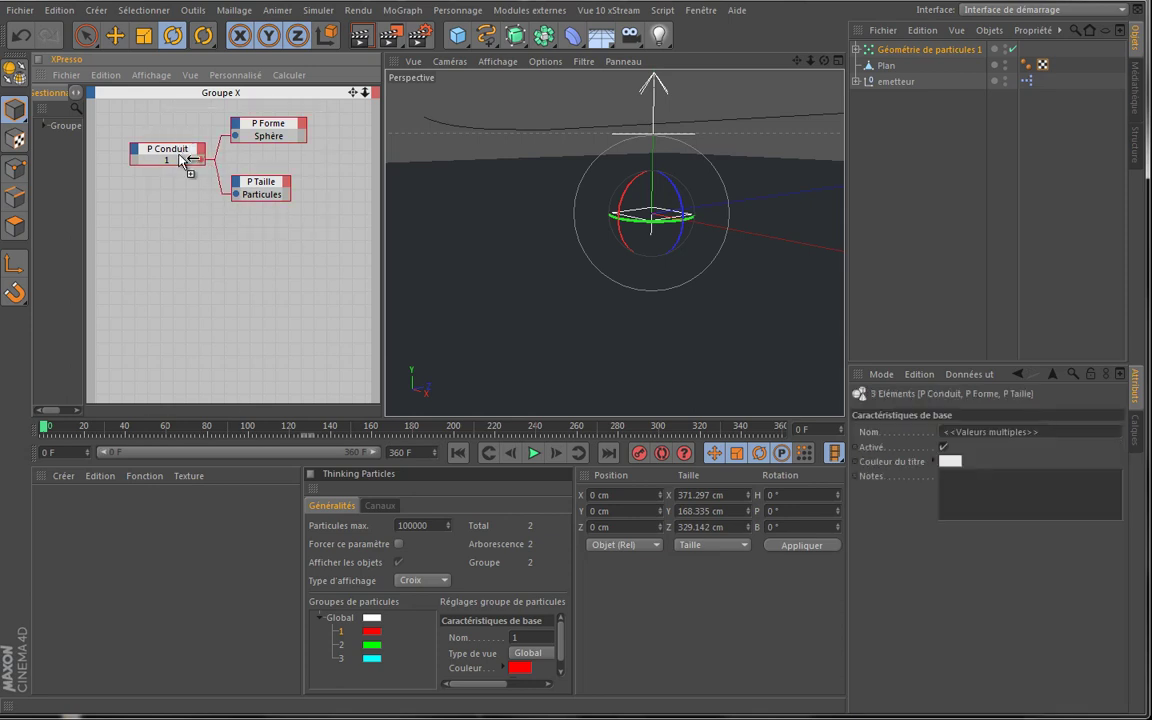
{"action": "left_click_drag", "start_coordinate": [180, 160], "coordinate": [178, 296], "text": "ctrl"}
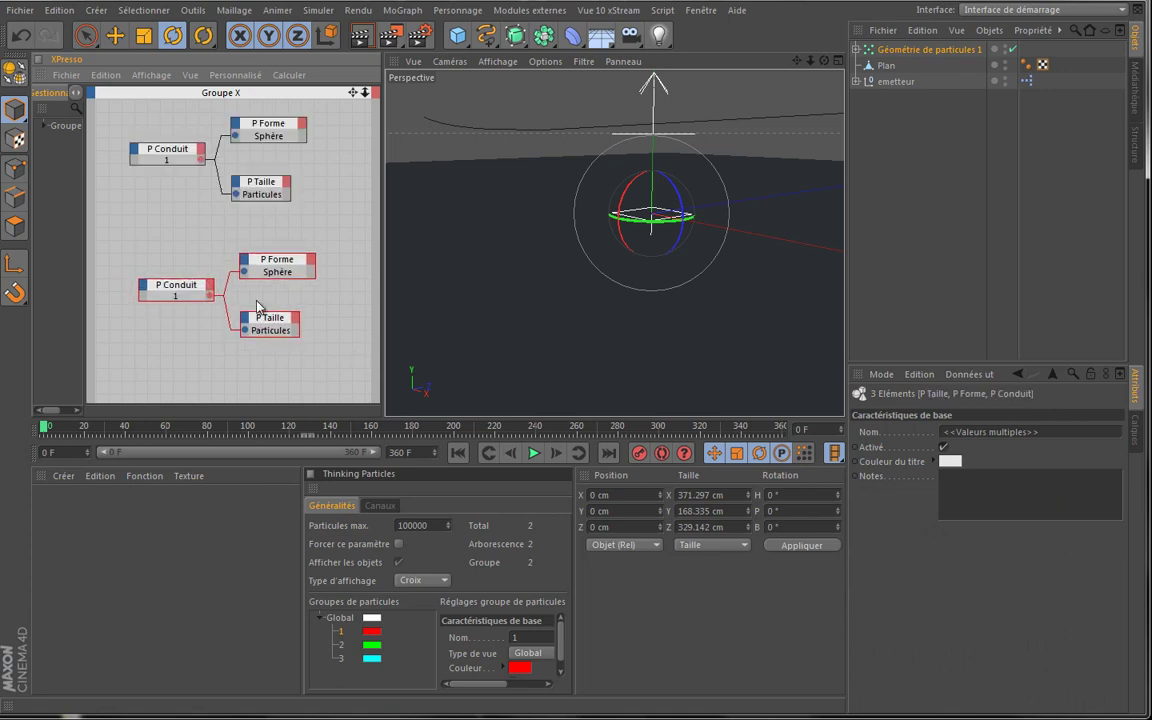
Assign particle group 2 to the duplicated P Conduit node
{"action": "left_click", "coordinate": [172, 290]}
{"action": "left_click", "coordinate": [340, 645]}
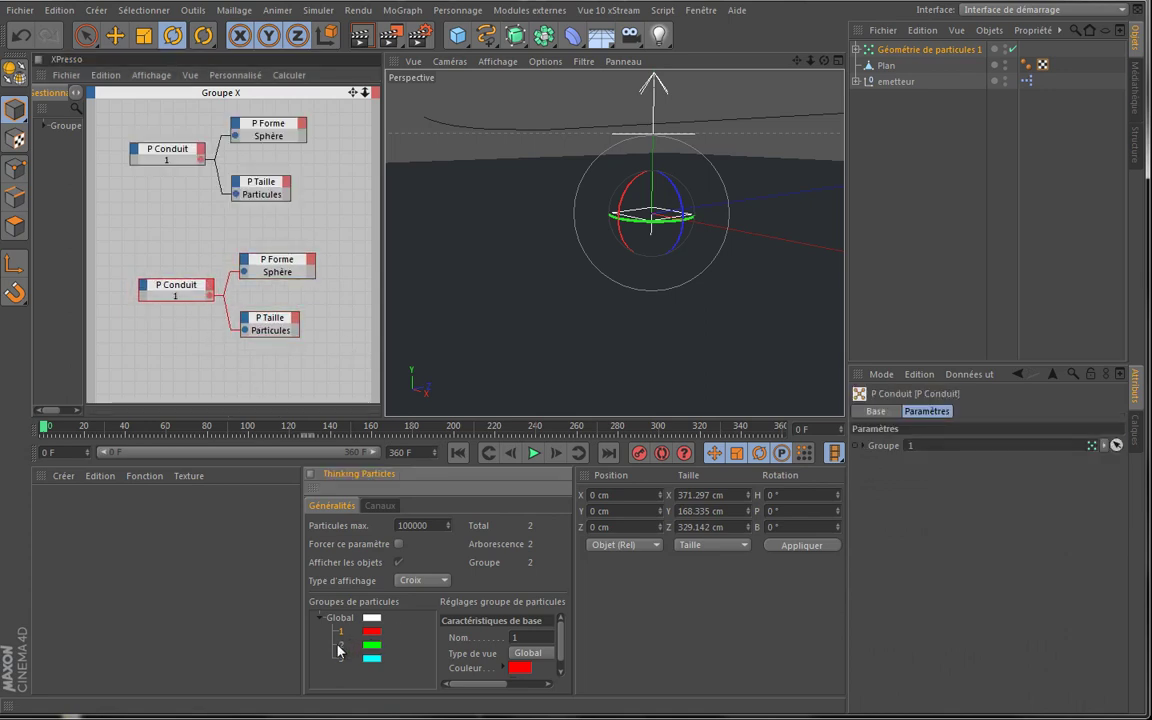
{"action": "left_click_drag", "start_coordinate": [342, 652], "coordinate": [172, 288]}
Duplicate the Géométrie de particules 1 object with its child sphere and rename the copy Géométrie de particules 2
{"action": "left_click", "coordinate": [283, 263]}
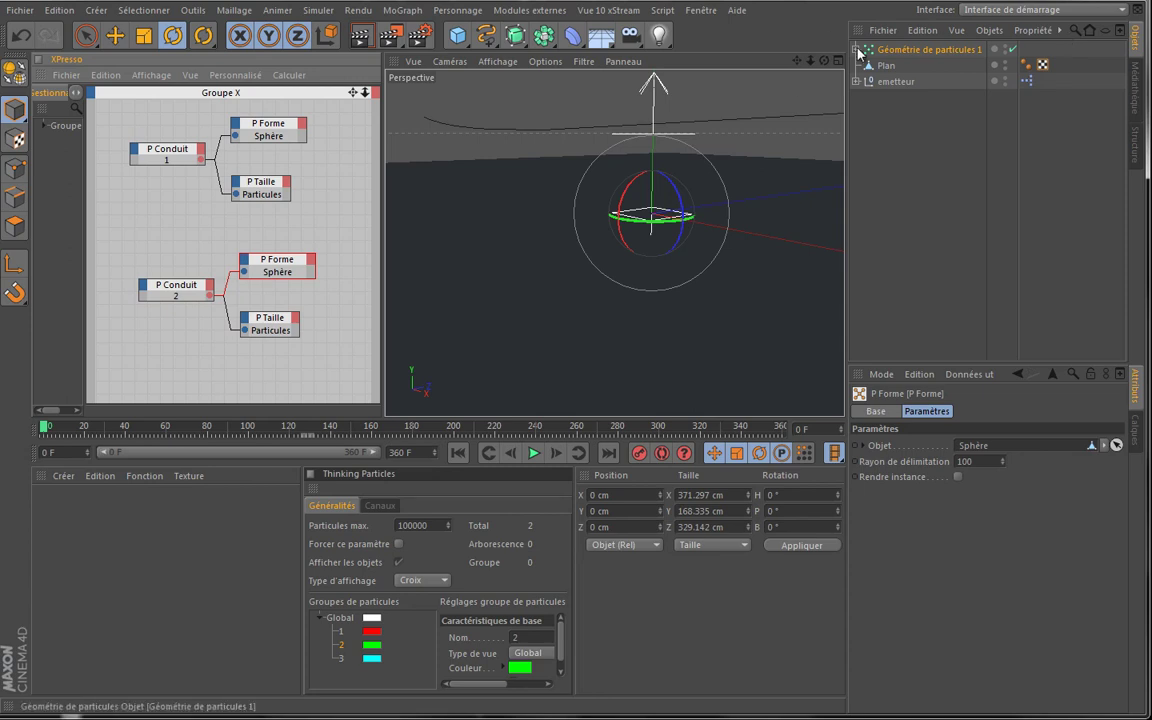
{"action": "left_click_drag", "start_coordinate": [777, 52], "coordinate": [888, 68]}
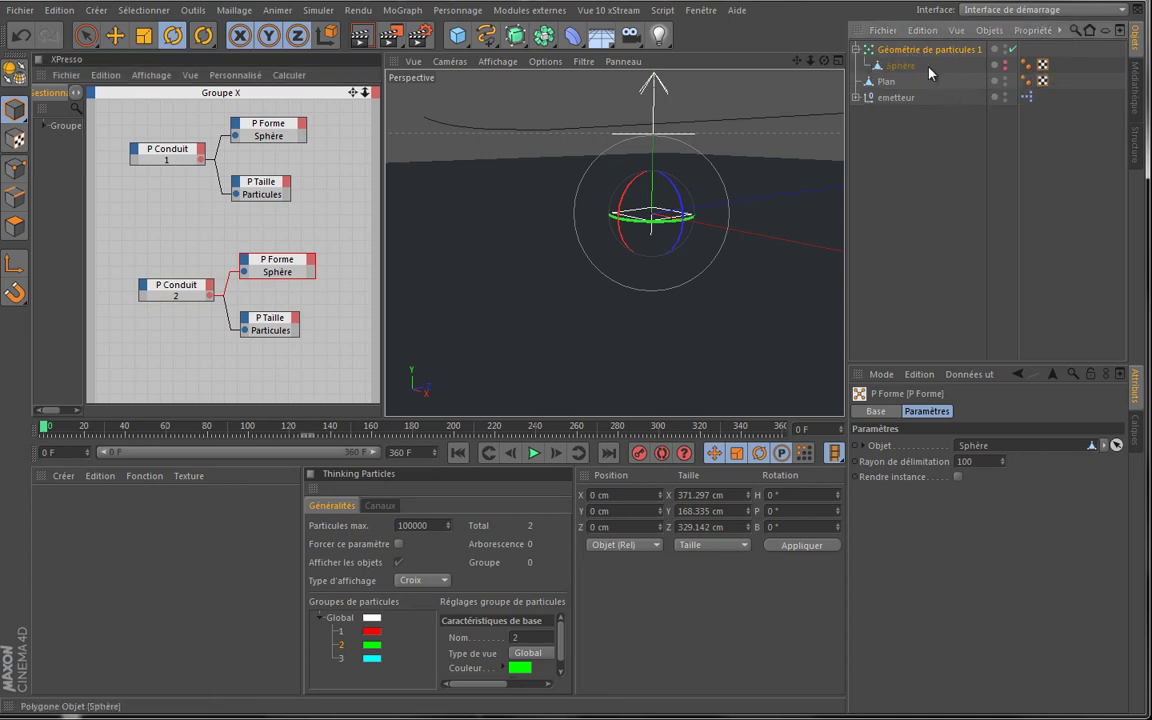
{"action": "left_click", "coordinate": [856, 50]}
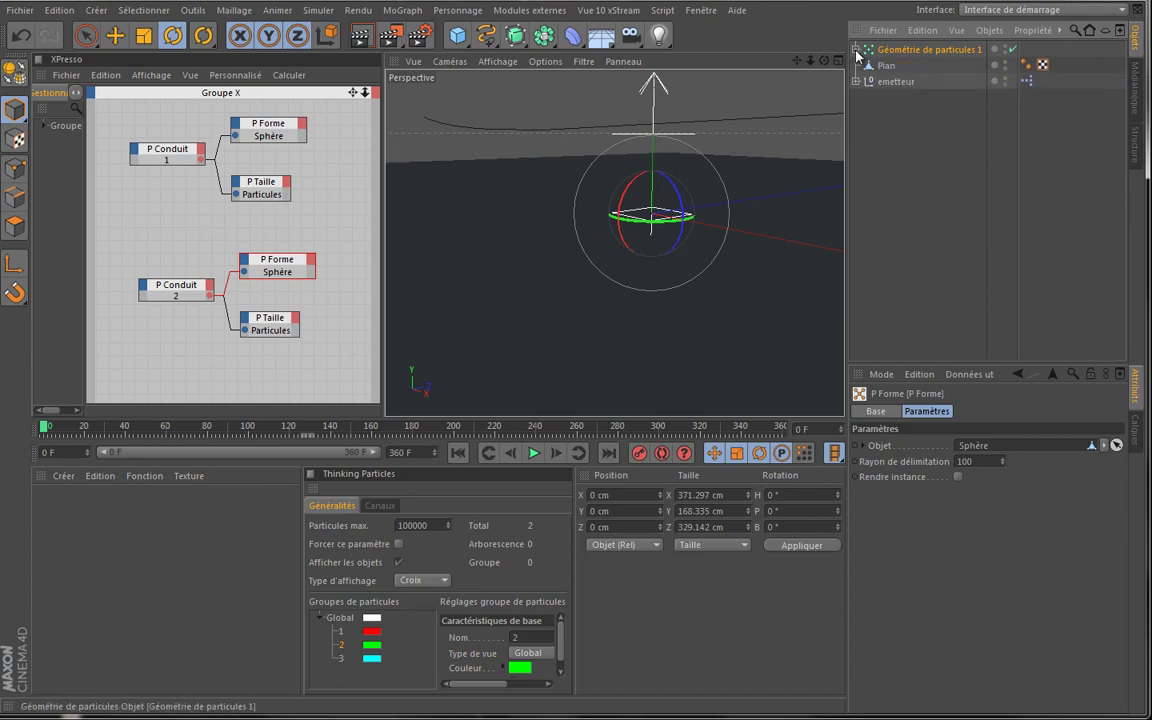
{"action": "key", "text": "ctrl+c"}
{"action": "key", "text": "ctrl+v"}
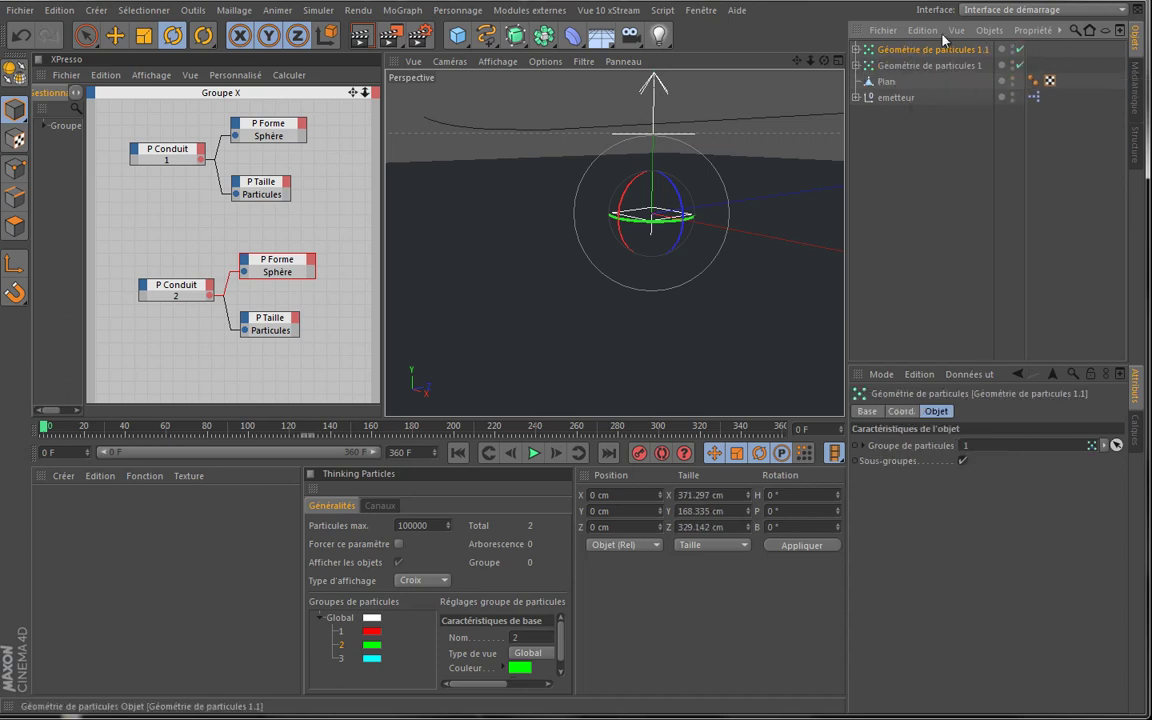
{"action": "double_click", "coordinate": [995, 50]}
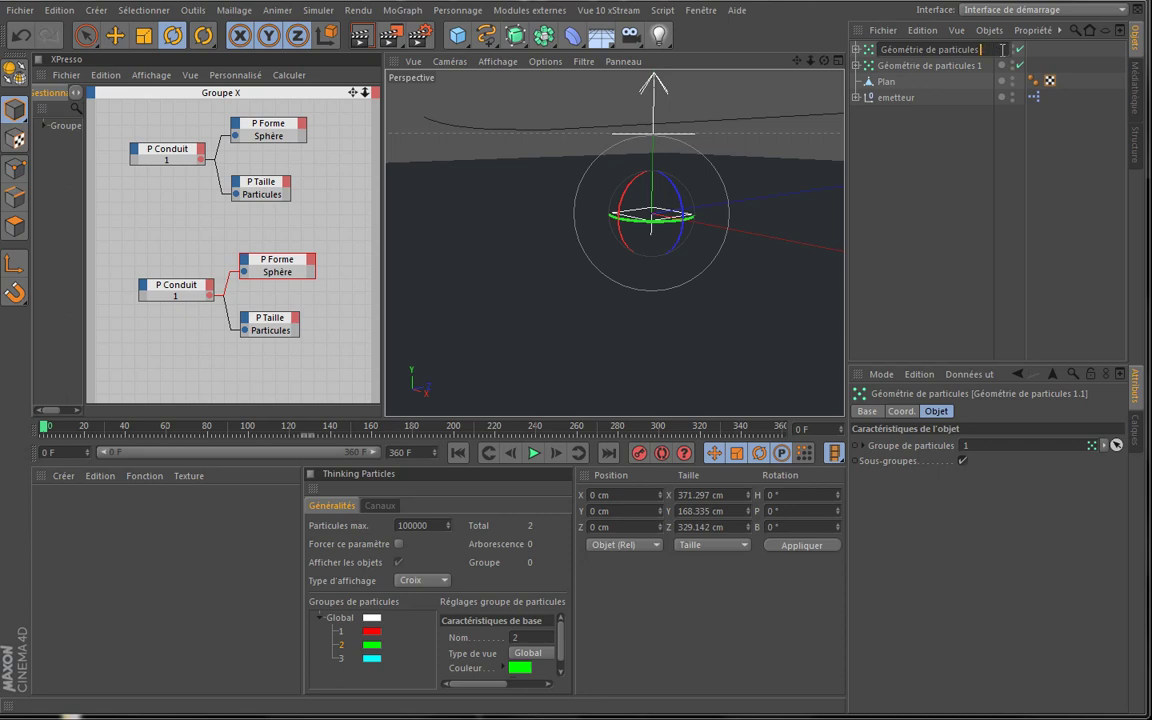
{"action": "type", "text": "2"}
{"action": "key", "text": "Return"}
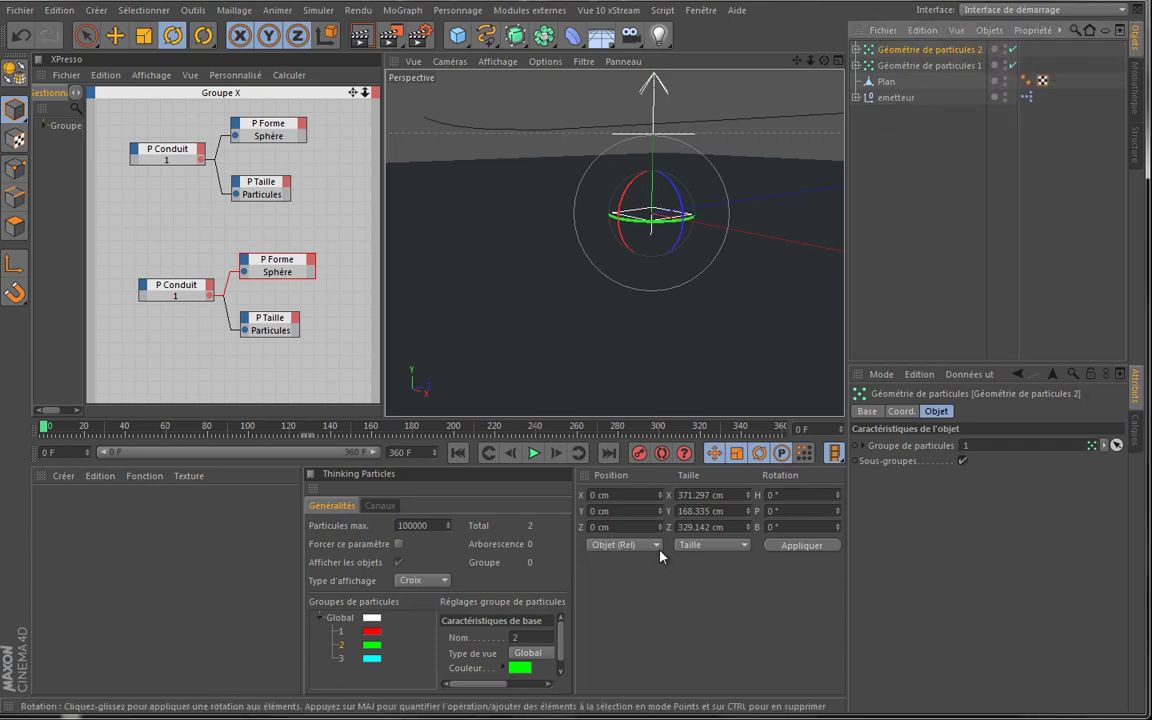
Assign particle group 2 to the Géométrie de particules 2 object and check its child sphere
{"action": "left_click", "coordinate": [347, 648]}
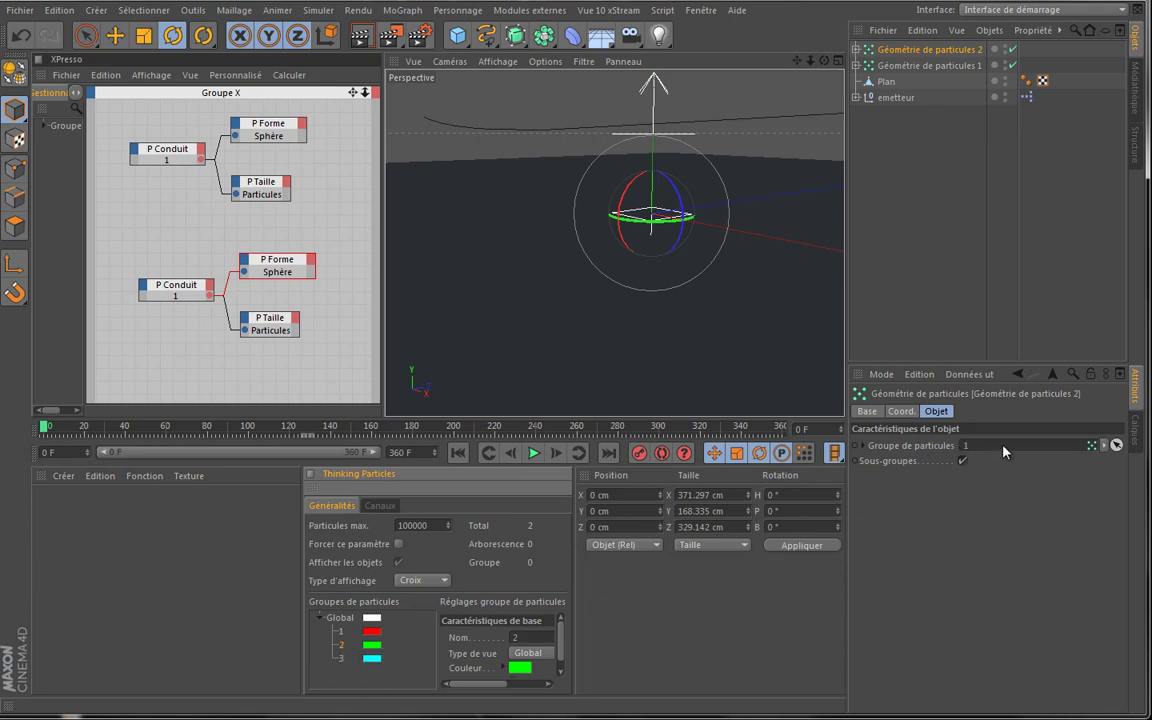
{"action": "left_click", "coordinate": [996, 587]}
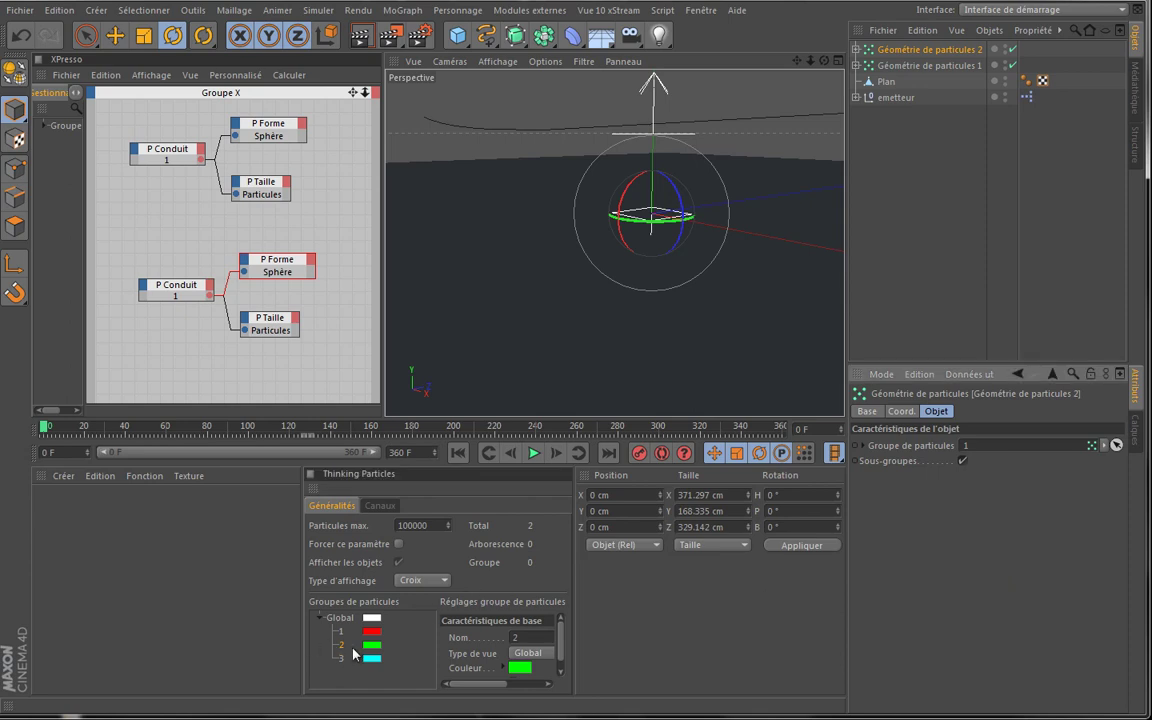
{"action": "left_click_drag", "start_coordinate": [343, 650], "coordinate": [966, 446]}
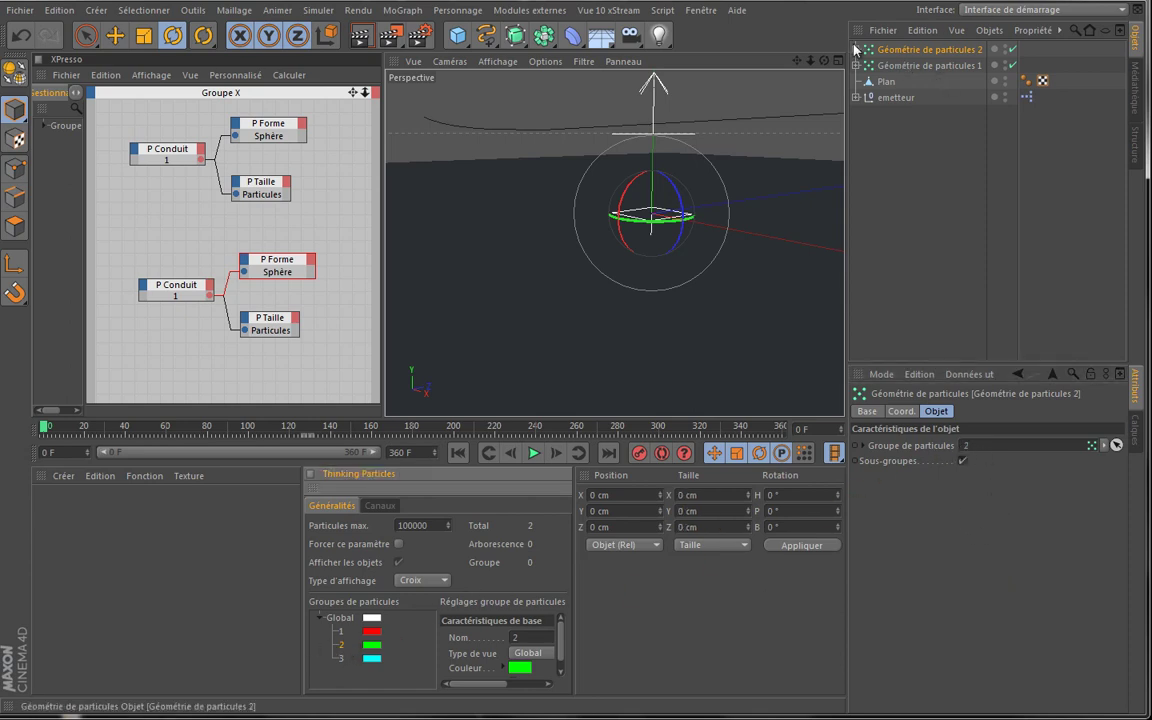
{"action": "left_click", "coordinate": [900, 65]}
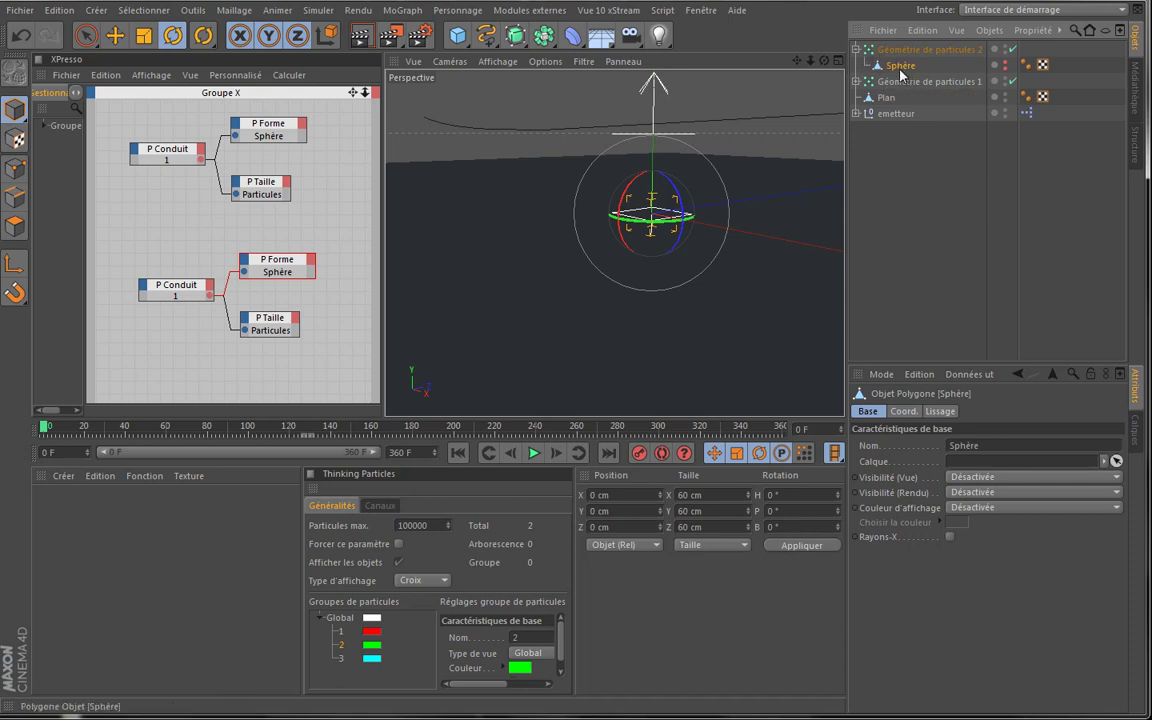
{"action": "left_click", "coordinate": [856, 49]}
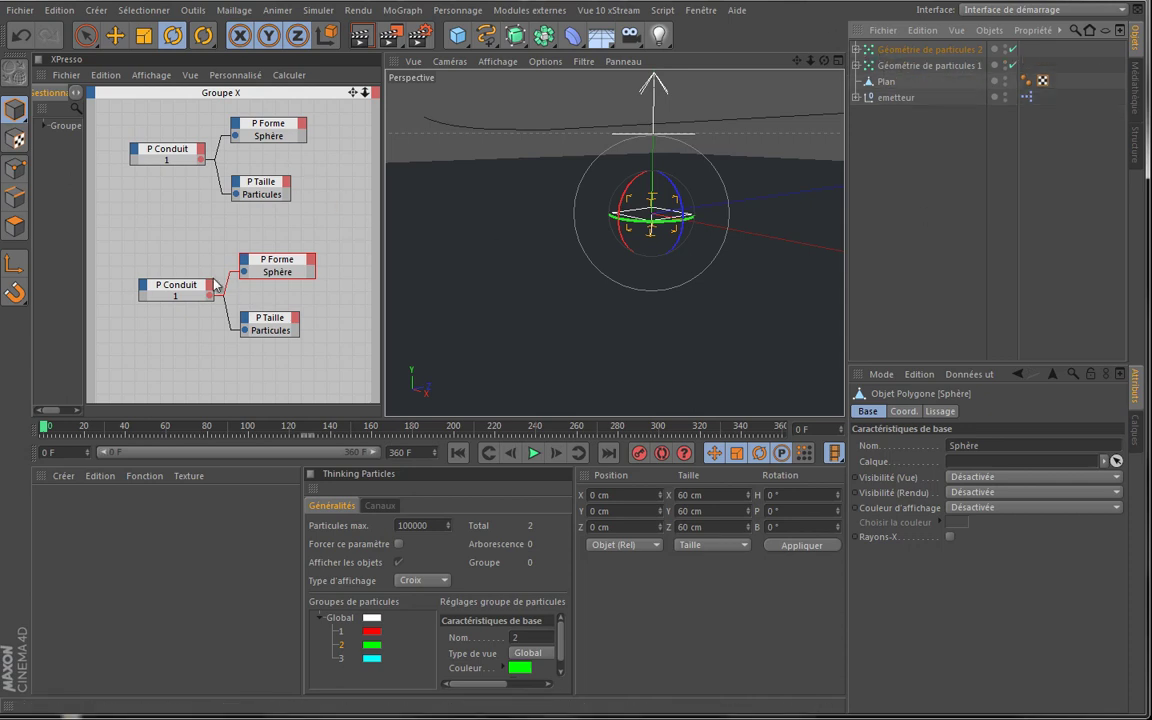
Set the duplicated P Taille node's Taille to 100 and remove the last two knots from its Dégradé d'âge gradient
{"action": "left_click", "coordinate": [285, 328]}
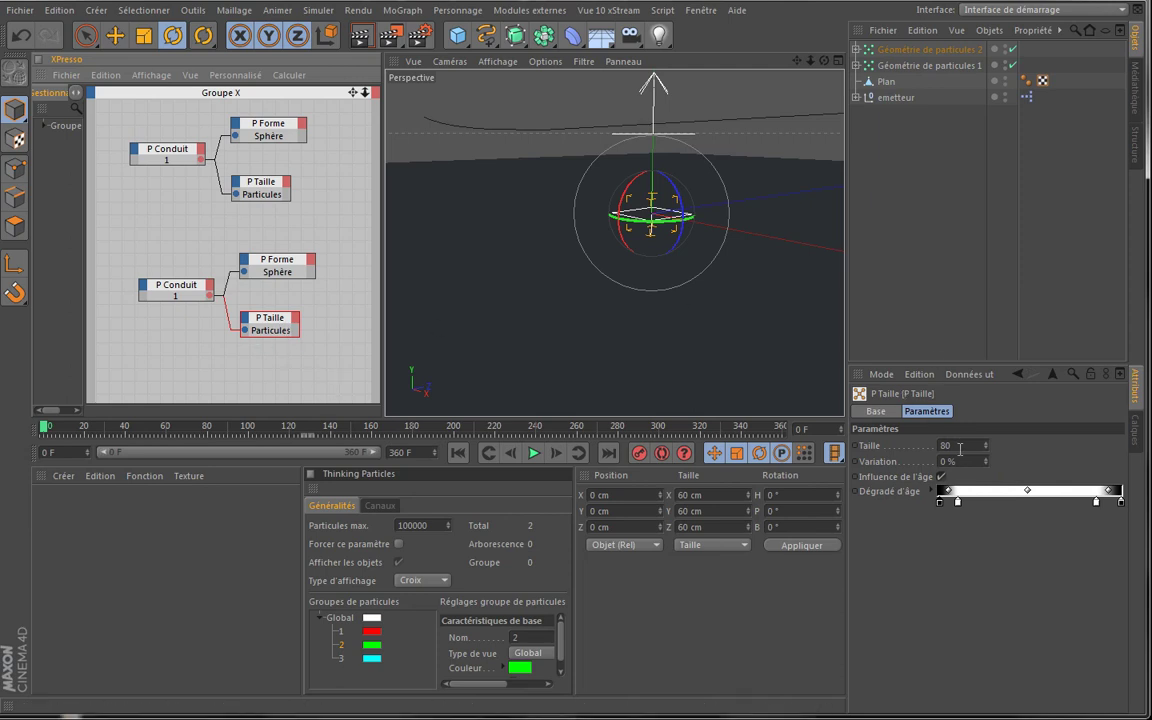
{"action": "type", "text": "100"}
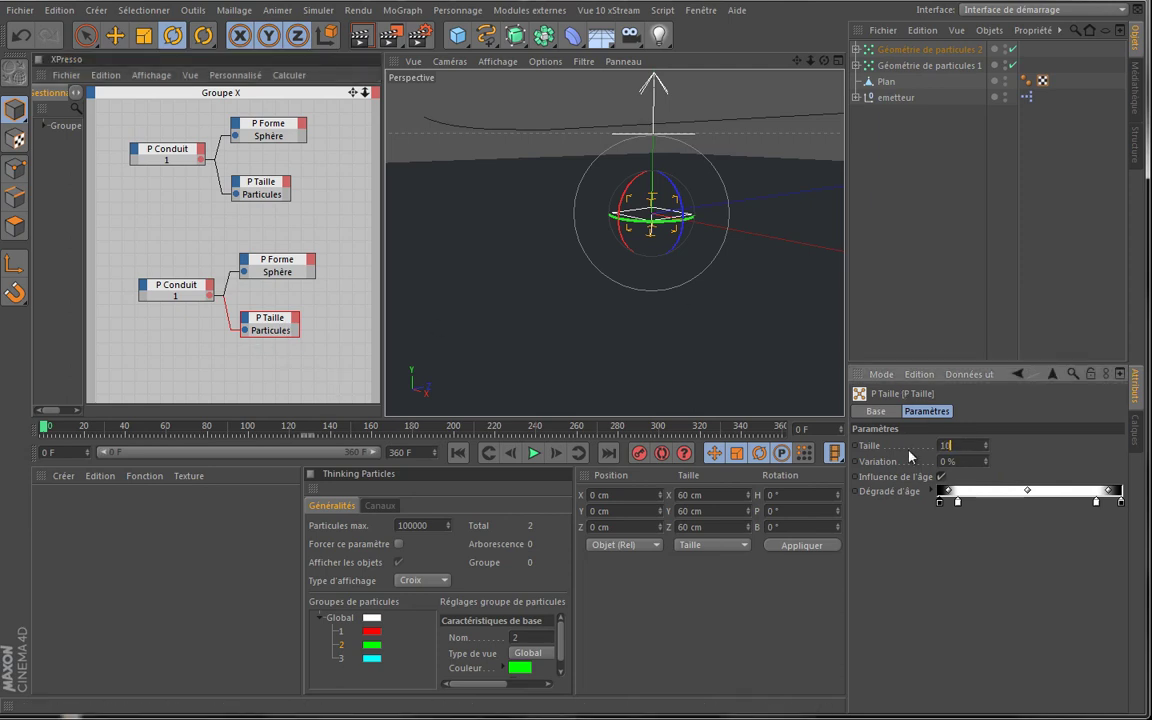
{"action": "key", "text": "Tab"}
{"action": "left_click_drag", "start_coordinate": [1124, 504], "coordinate": [1048, 530]}
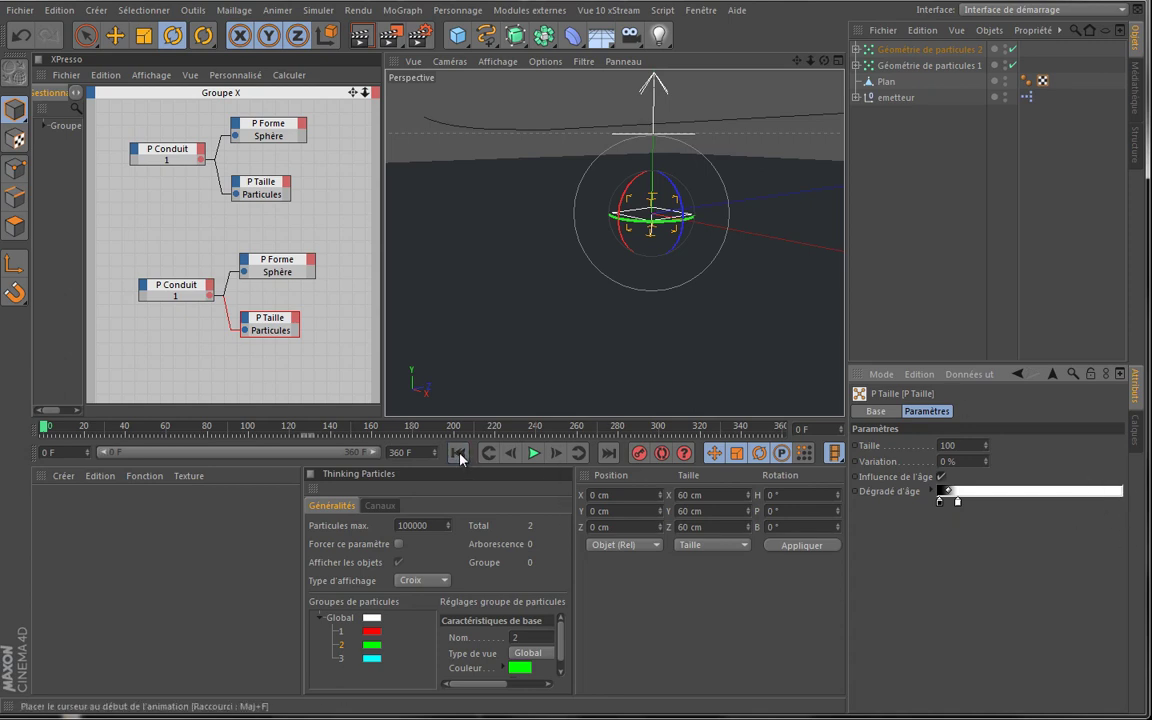
Assign particle group 2 to the lower P Conduit node and play the animation to check the second group's spheres
{"action": "left_click", "coordinate": [534, 454]}
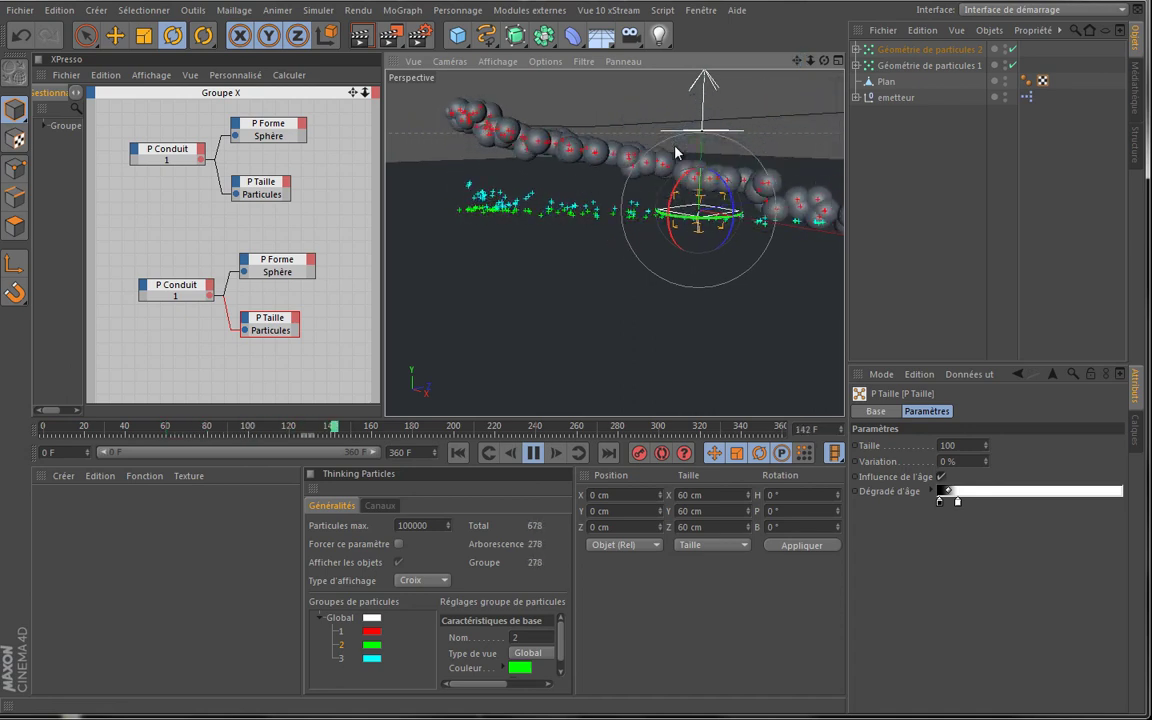
{"action": "left_click", "coordinate": [533, 453]}
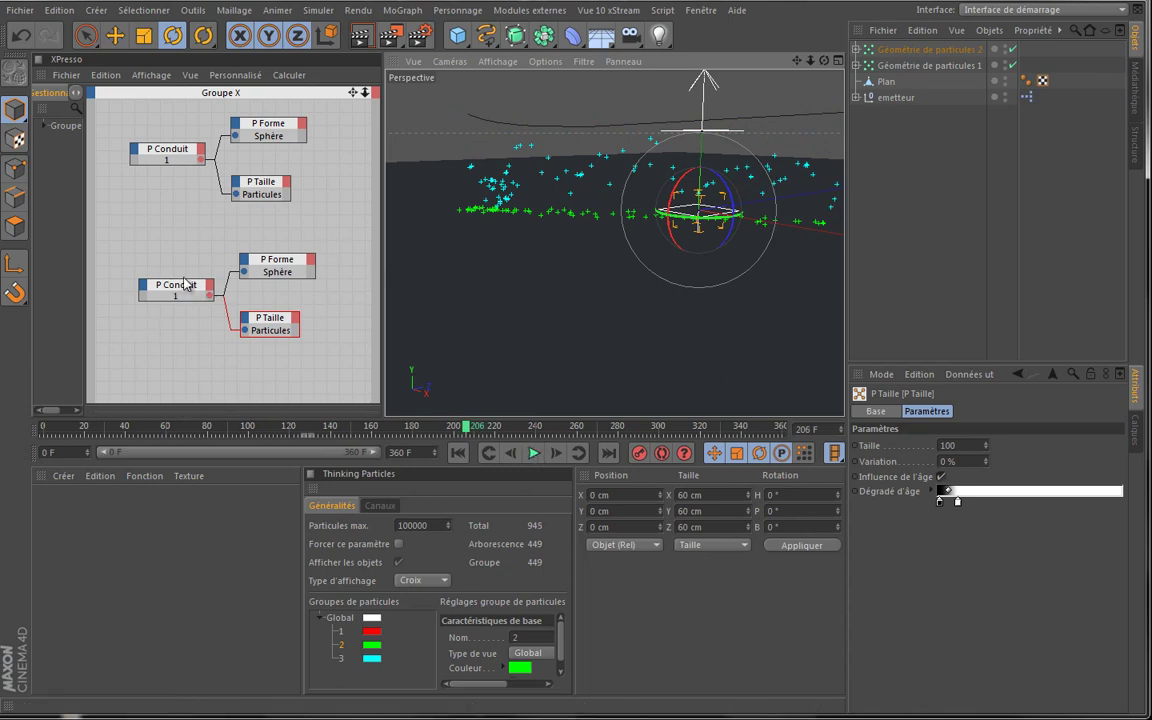
{"action": "left_click_drag", "start_coordinate": [343, 652], "coordinate": [180, 306]}
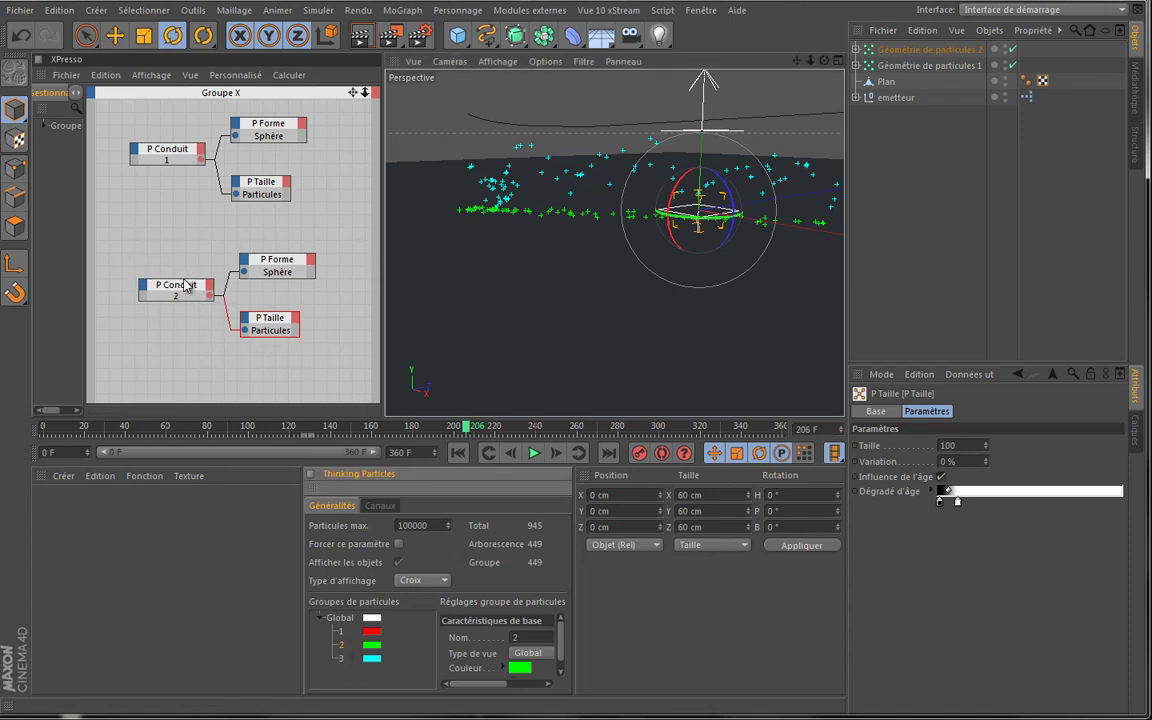
{"action": "left_click", "coordinate": [533, 454]}
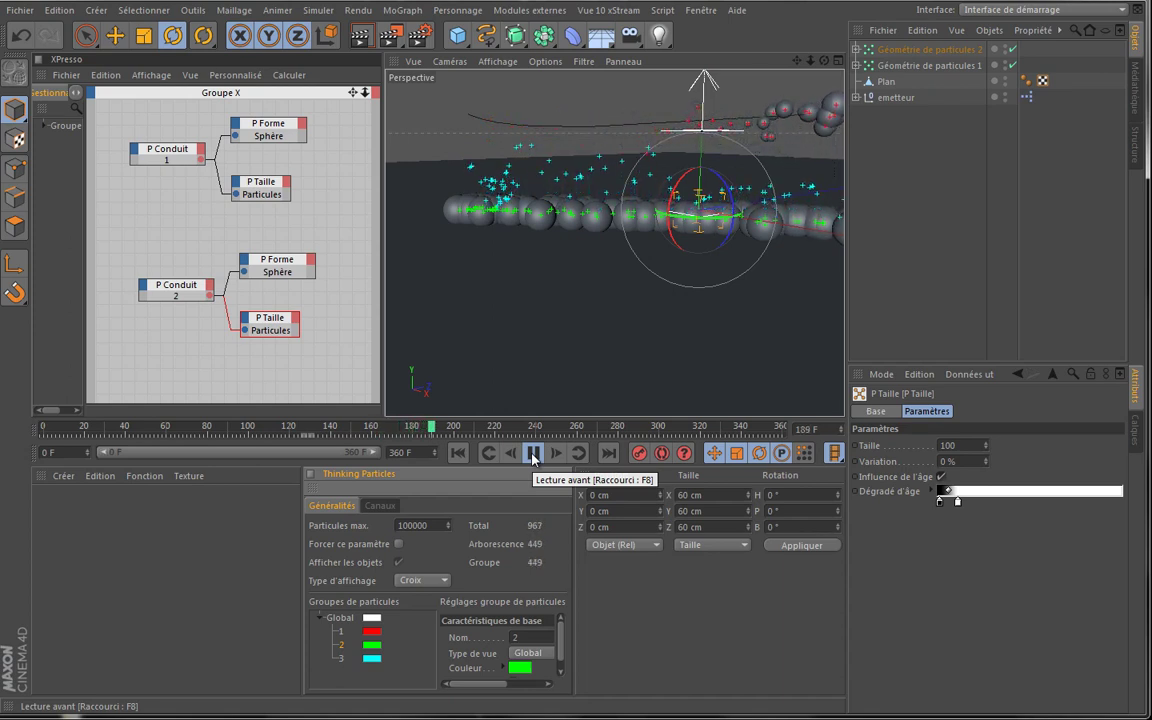
{"action": "left_click", "coordinate": [533, 454]}
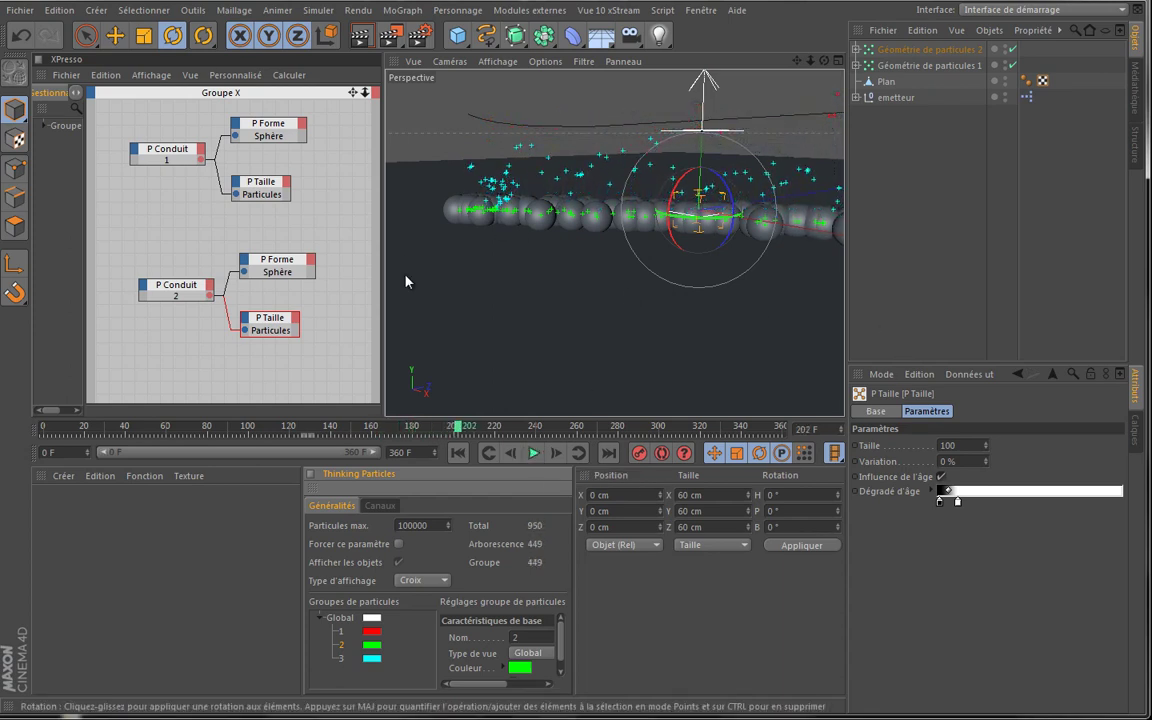
Set the second group's P Taille node to a Taille of 80 and replay the animation from the start
{"action": "double_click", "coordinate": [967, 445]}
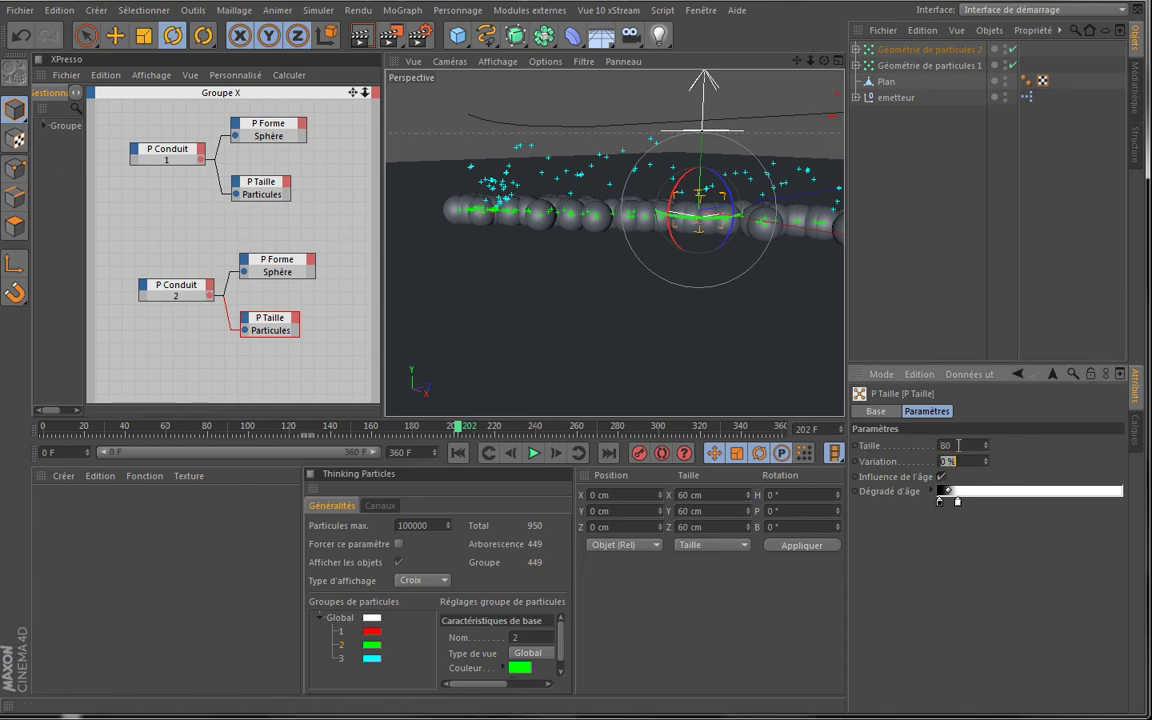
{"action": "left_click", "coordinate": [458, 453]}
{"action": "left_click", "coordinate": [531, 453]}
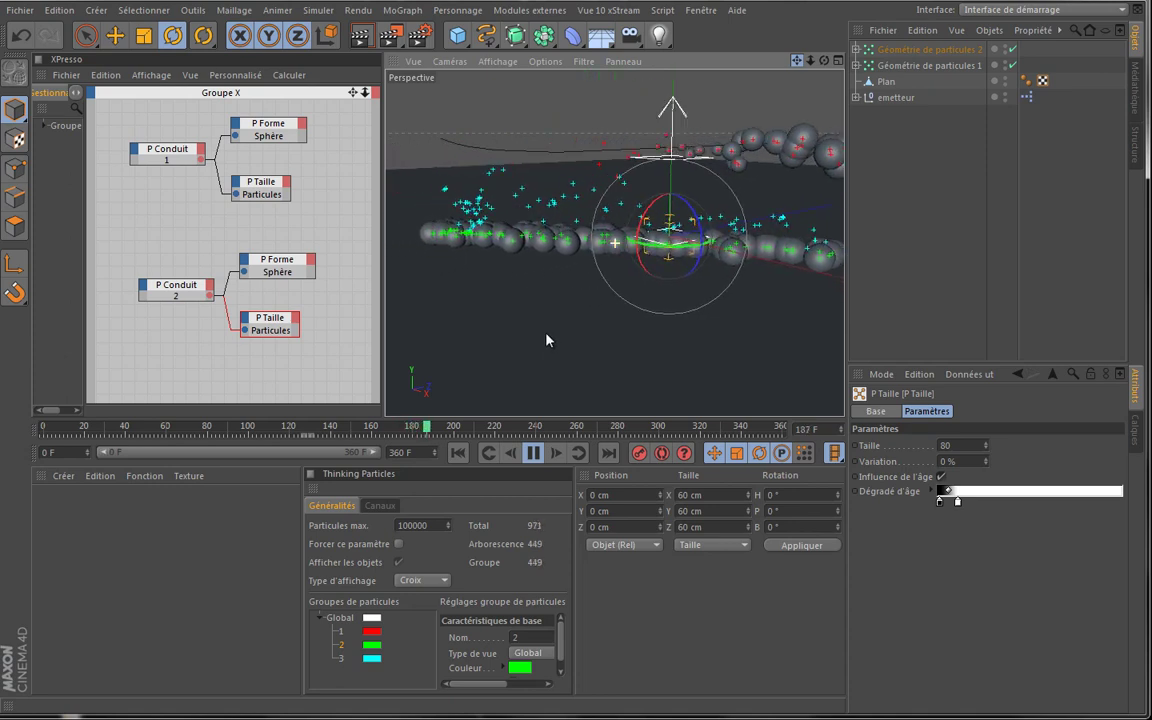
{"action": "left_click", "coordinate": [535, 454]}
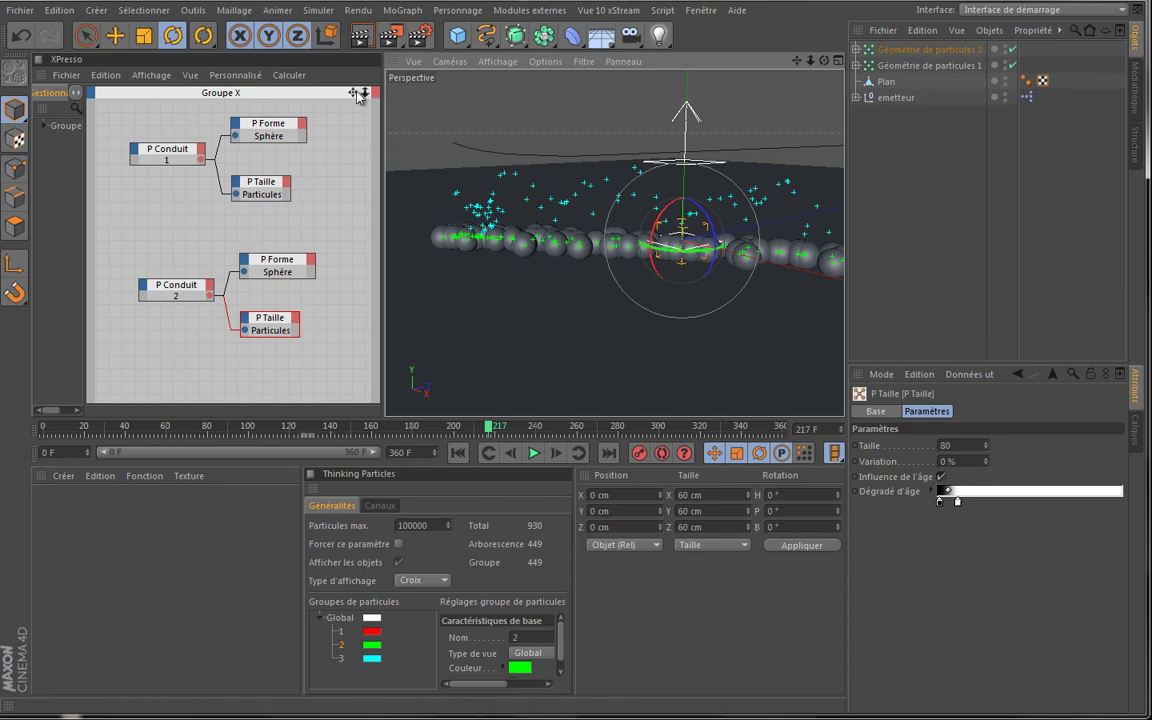
Add a MoGraph Cloneur and nest a new sphere with a 10 cm radius under it
{"action": "left_click_drag", "start_coordinate": [357, 96], "coordinate": [381, 340]}
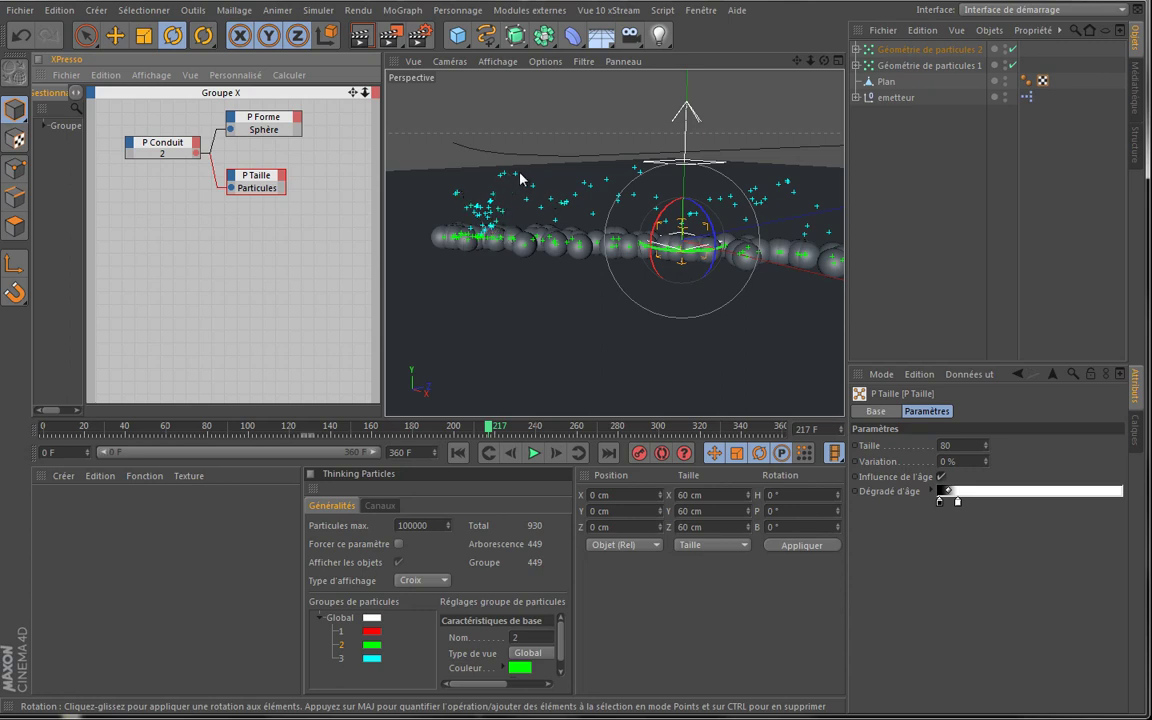
{"action": "scroll", "coordinate": [497, 211], "scroll_direction": "up", "scroll_amount": 5}
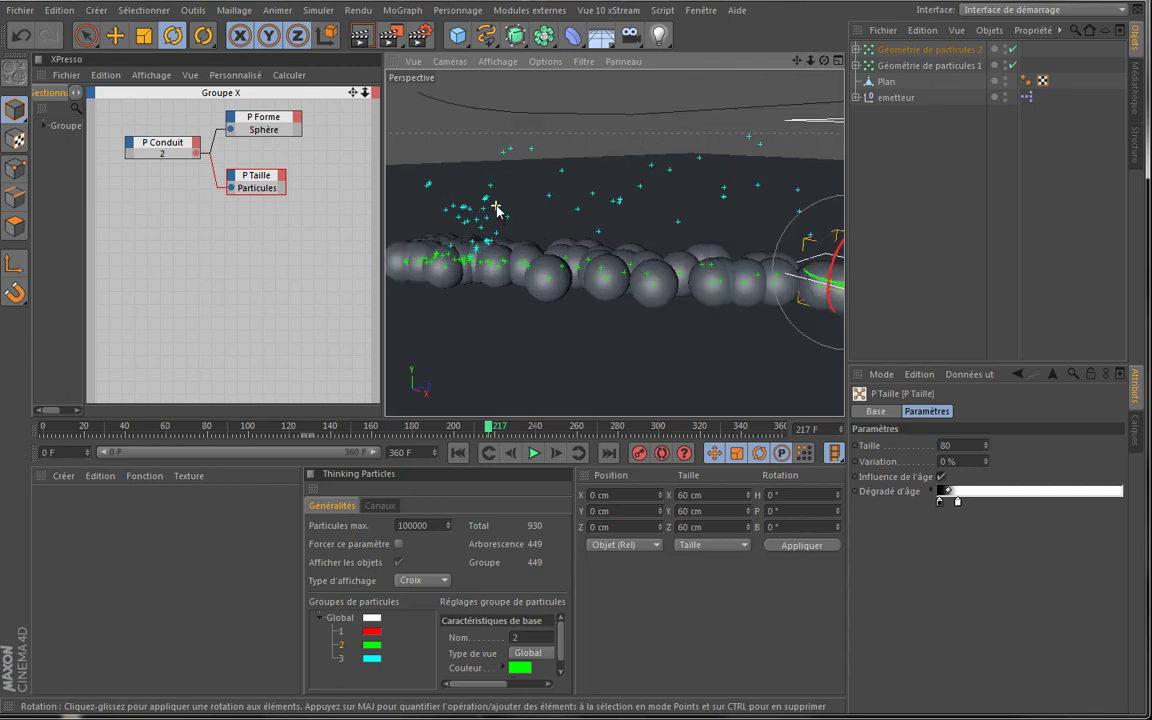
{"action": "scroll", "coordinate": [497, 211], "scroll_direction": "down", "scroll_amount": 3}
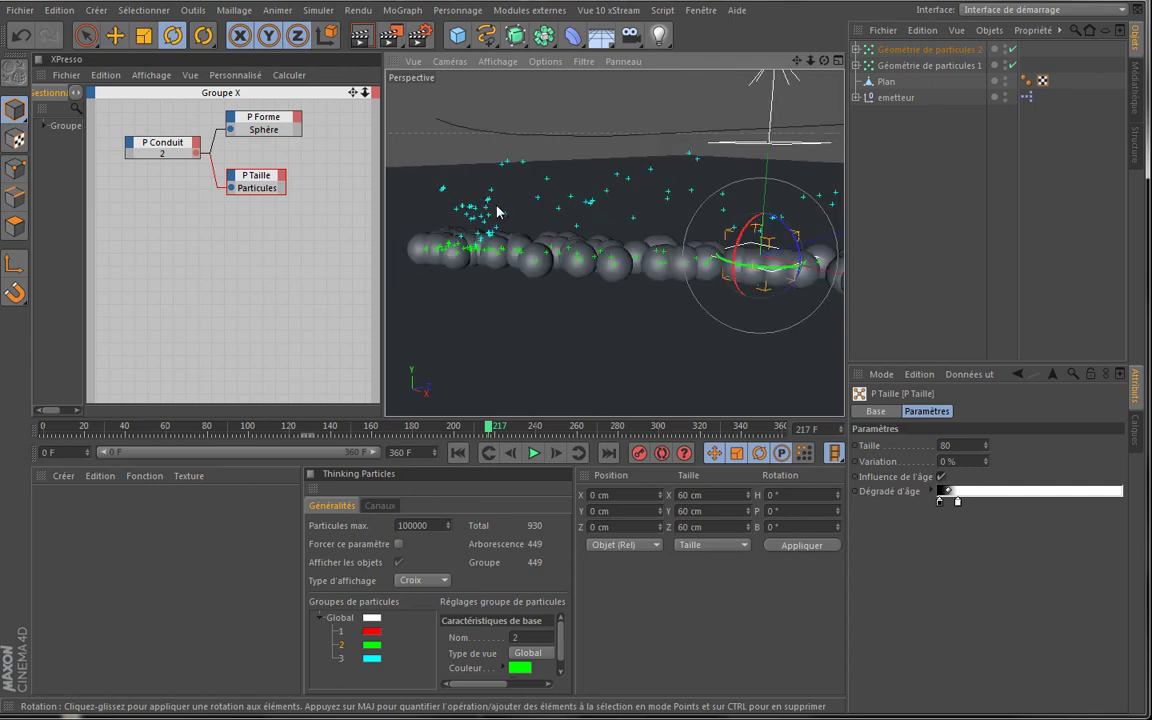
{"action": "left_click", "coordinate": [412, 10]}
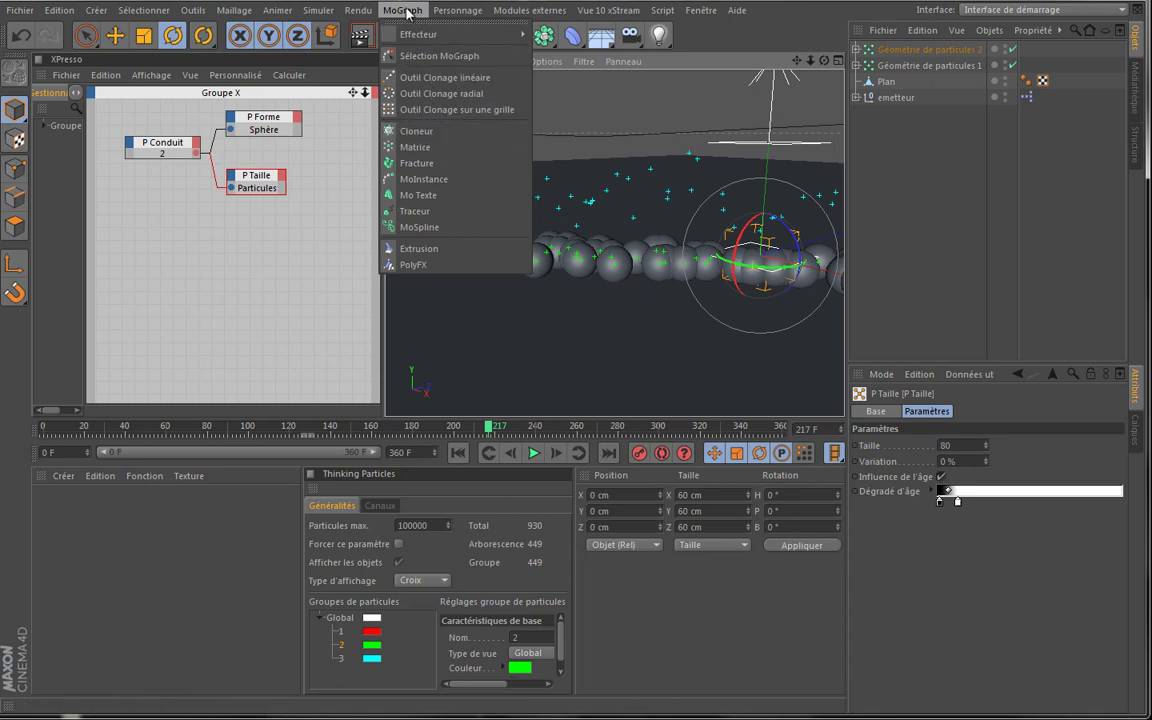
{"action": "left_click", "coordinate": [416, 131]}
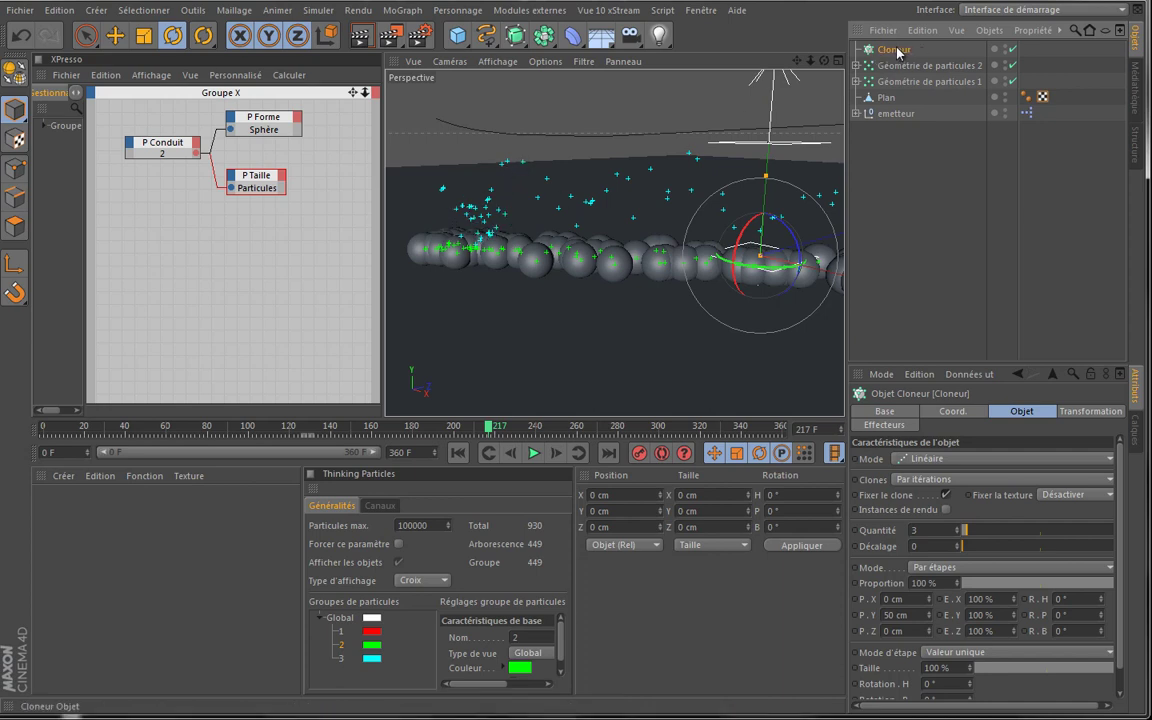
{"action": "left_click", "coordinate": [457, 35]}
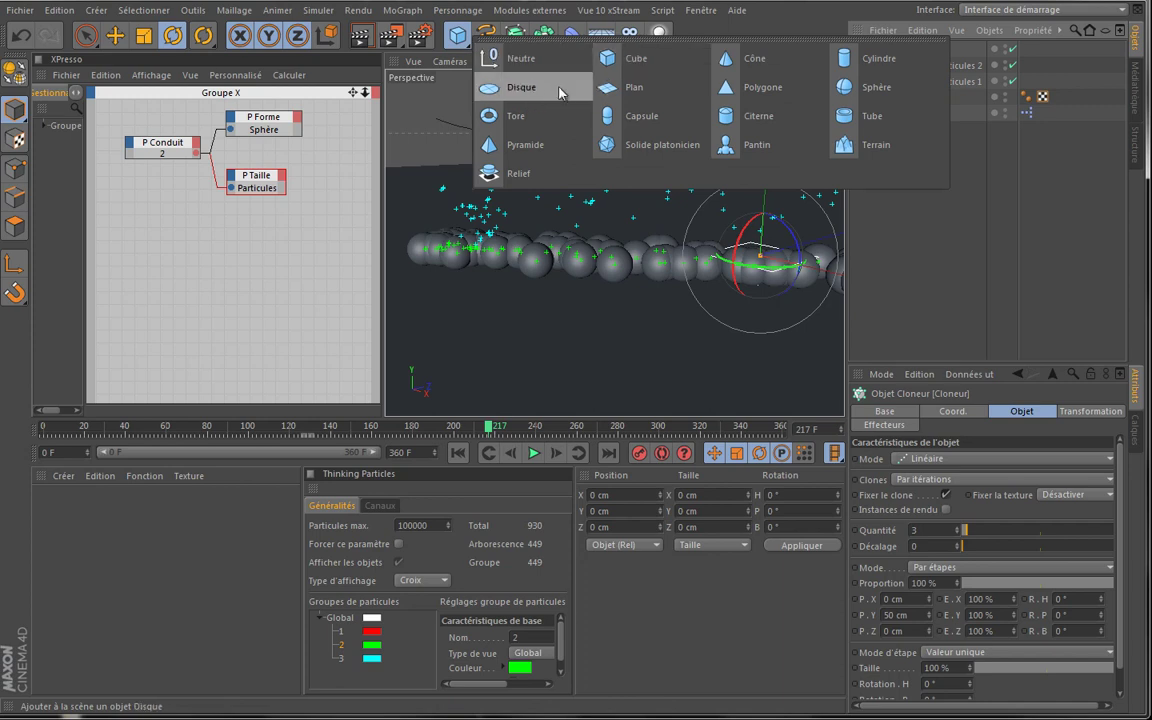
{"action": "left_click", "coordinate": [869, 87]}
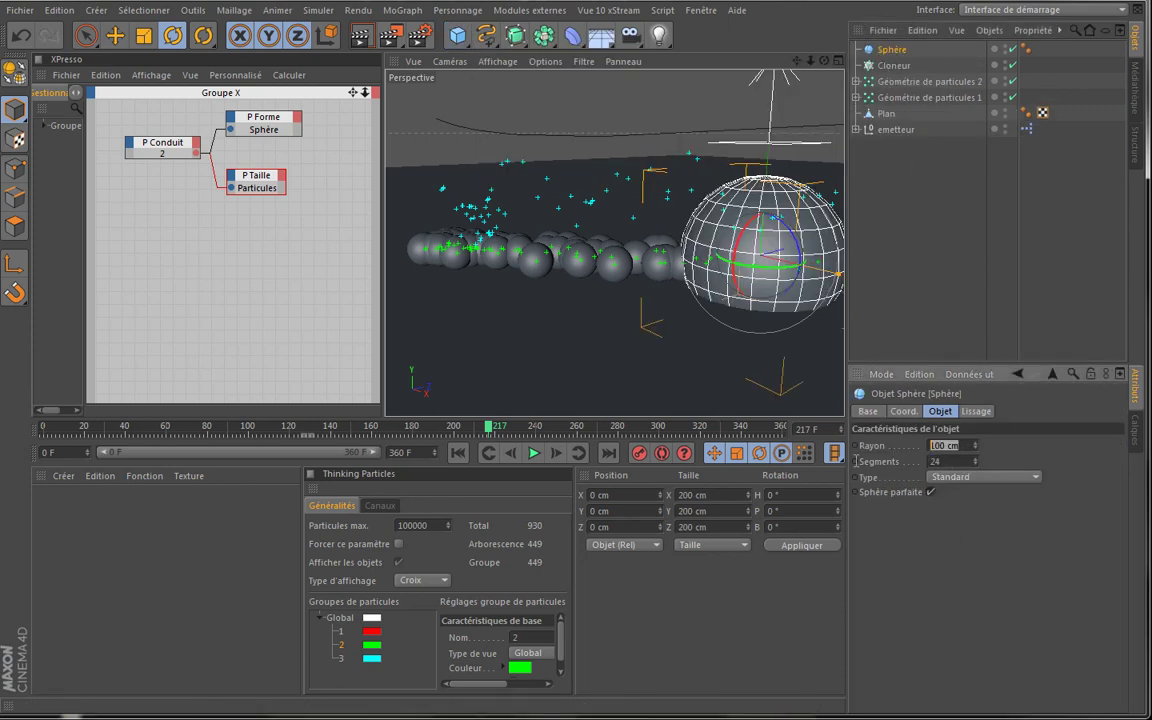
{"action": "type", "text": "10"}
{"action": "key", "text": "Tab"}
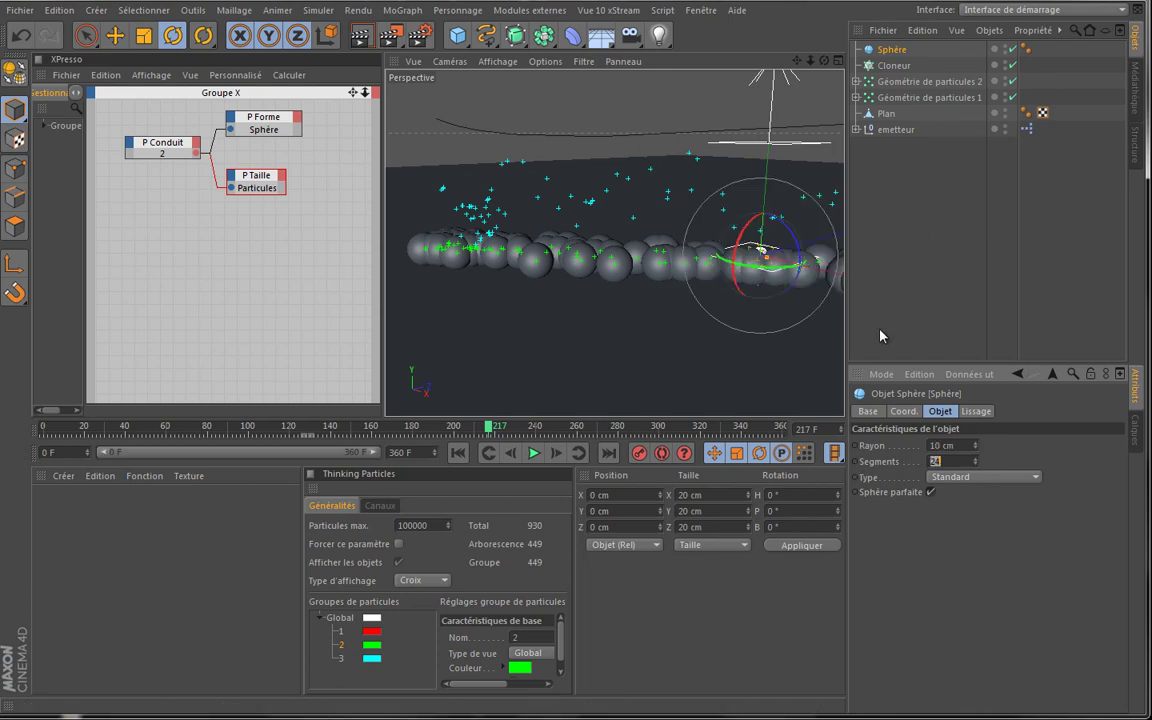
{"action": "left_click_drag", "start_coordinate": [890, 55], "coordinate": [890, 66]}
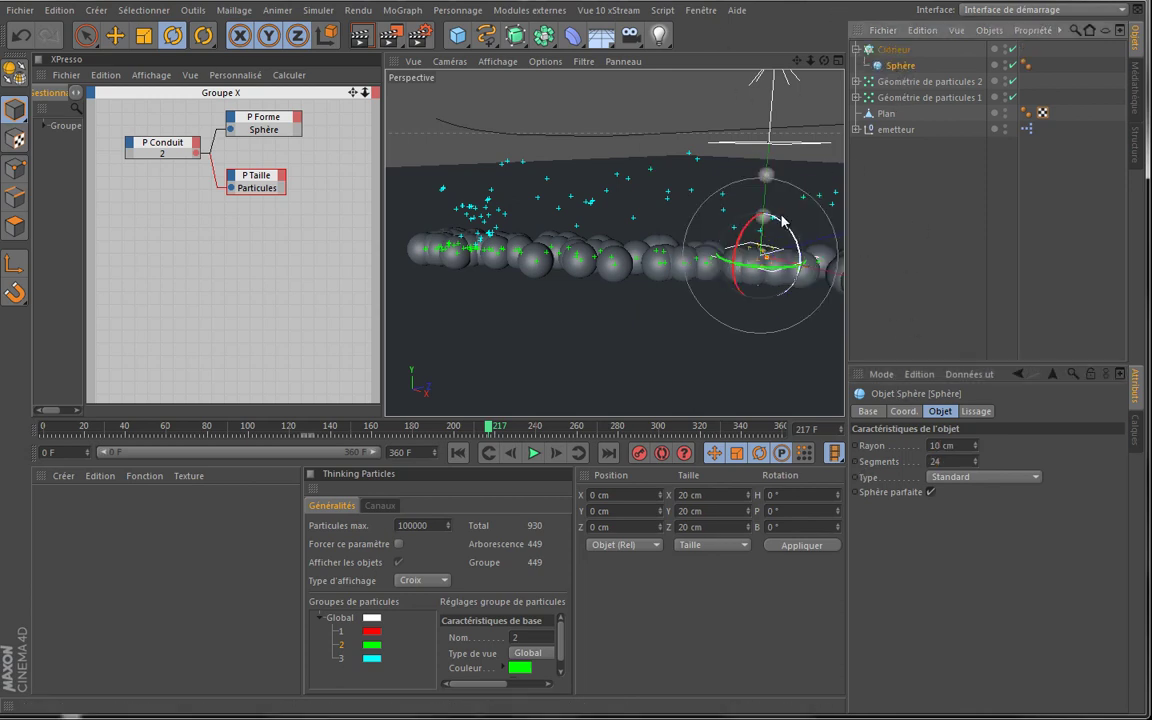
Set the linear Cloneur's Quantité to 14 and its P.Y spacing to 18 cm, with the animation at frame 0
{"action": "left_click_drag", "start_coordinate": [800, 62], "coordinate": [594, 203]}
{"action": "key", "text": "shift+f"}
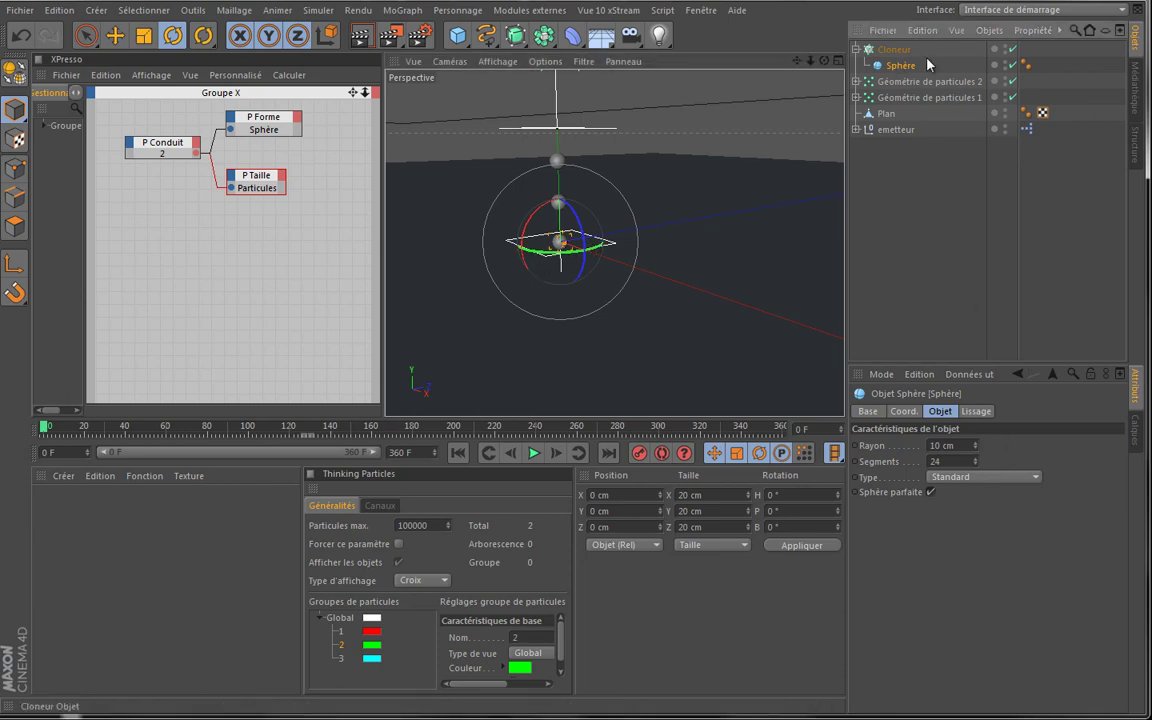
{"action": "left_click", "coordinate": [895, 50]}
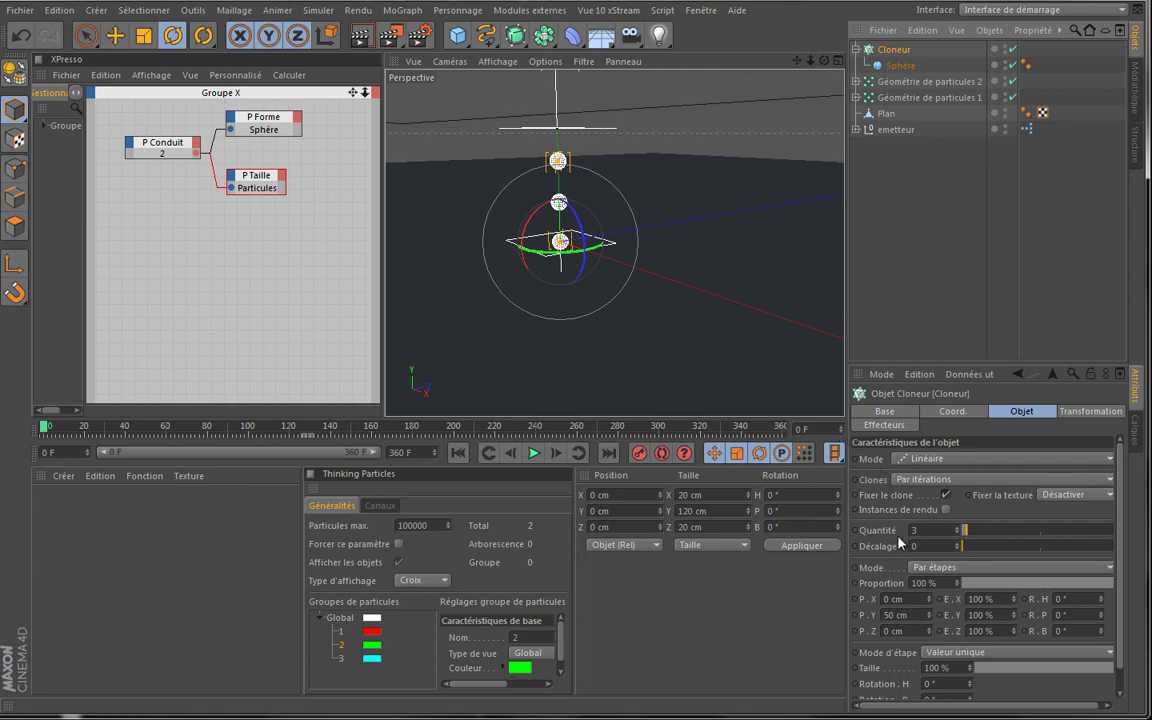
{"action": "mouse_move", "coordinate": [974, 535]}
{"action": "left_mouse_down"}
{"action": "mouse_move", "coordinate": [999, 536]}
{"action": "mouse_move", "coordinate": [972, 540]}
{"action": "left_mouse_up"}
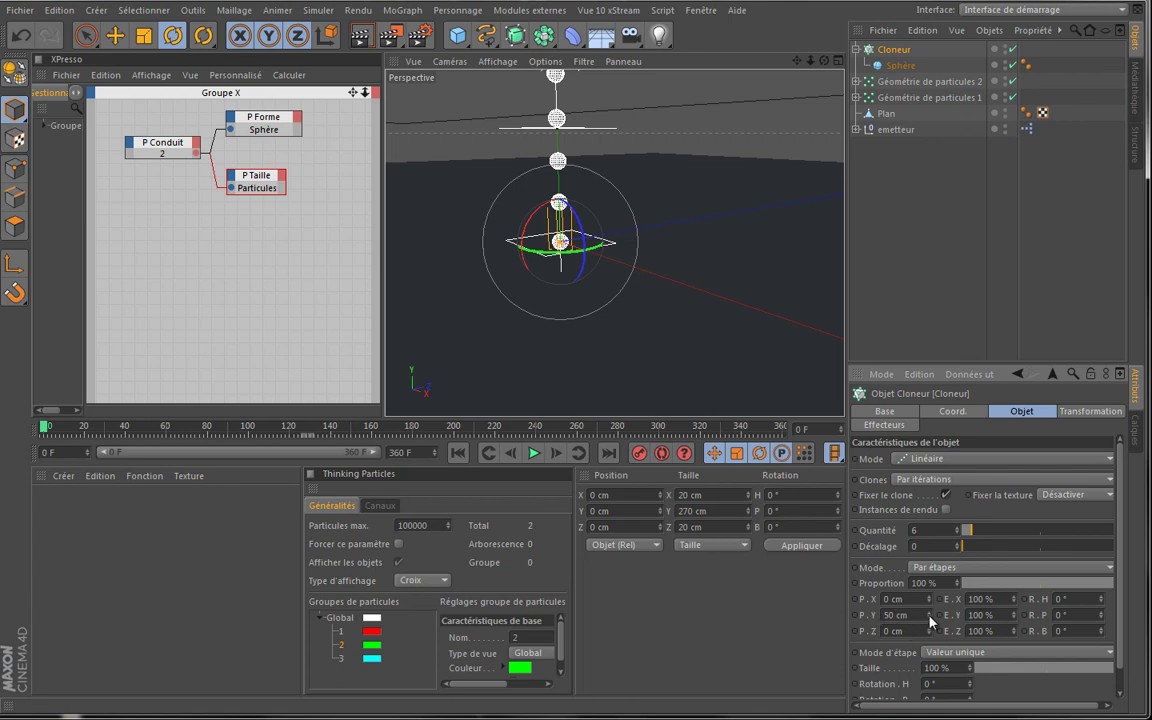
{"action": "left_click_drag", "start_coordinate": [930, 621], "coordinate": [930, 621]}
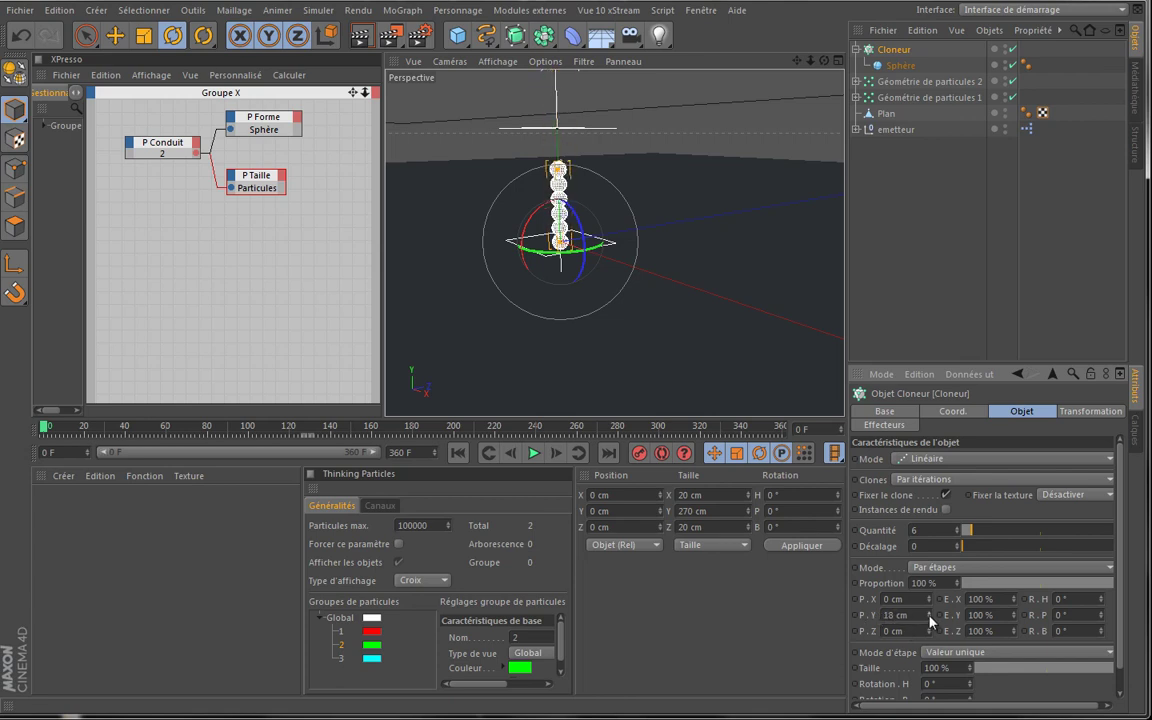
{"action": "mouse_move", "coordinate": [966, 531]}
{"action": "left_mouse_down"}
{"action": "mouse_move", "coordinate": [995, 533]}
{"action": "mouse_move", "coordinate": [967, 543]}
{"action": "mouse_move", "coordinate": [985, 538]}
{"action": "left_mouse_up"}
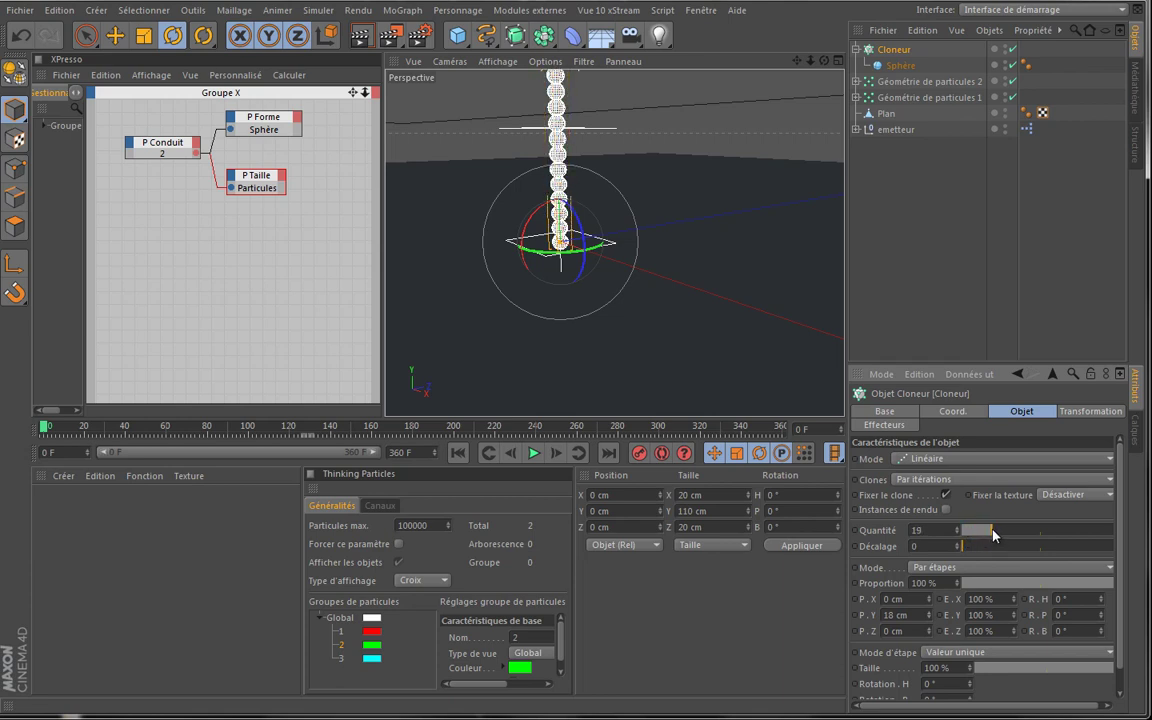
{"action": "left_click_drag", "start_coordinate": [981, 537], "coordinate": [985, 540]}
{"action": "left_click", "coordinate": [418, 12]}
{"action": "mouse_move", "coordinate": [426, 45]}
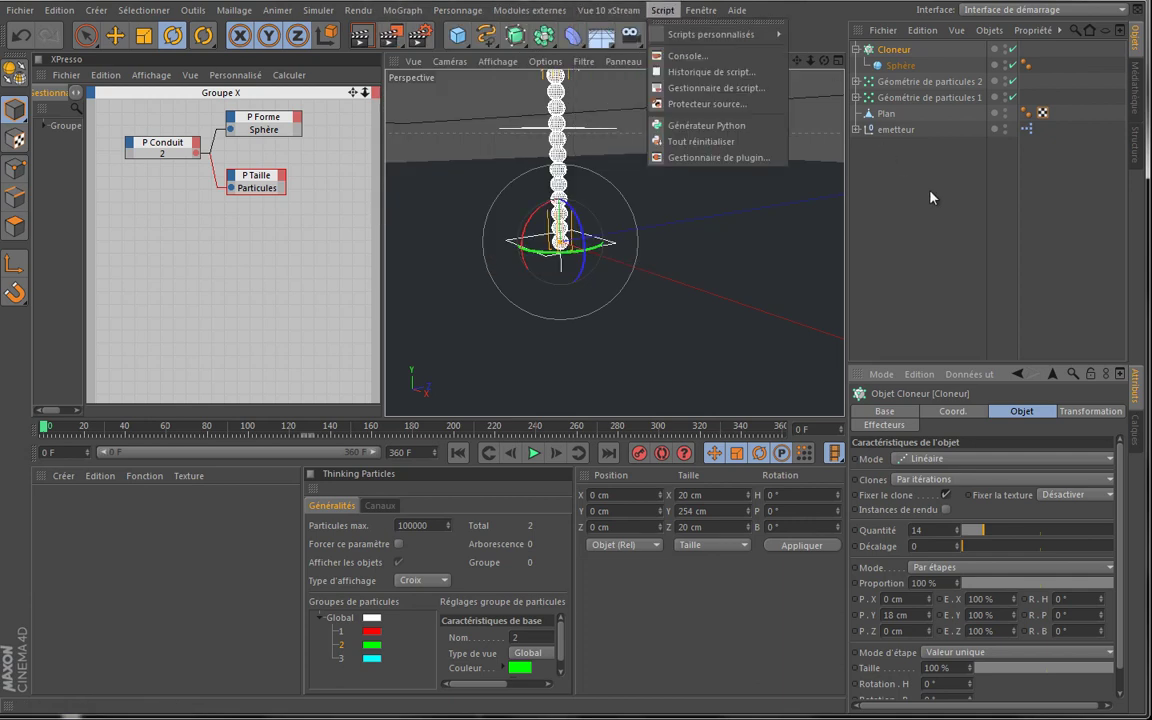
{"action": "left_click", "coordinate": [940, 211]}
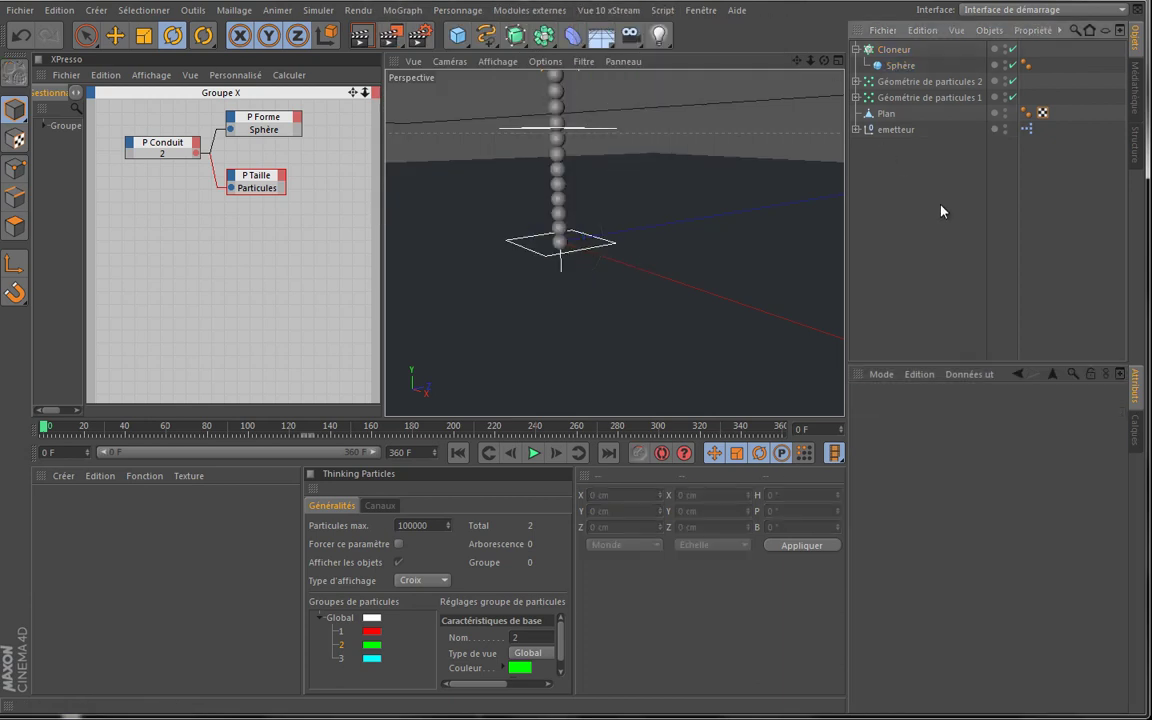
{"action": "left_click", "coordinate": [890, 49]}
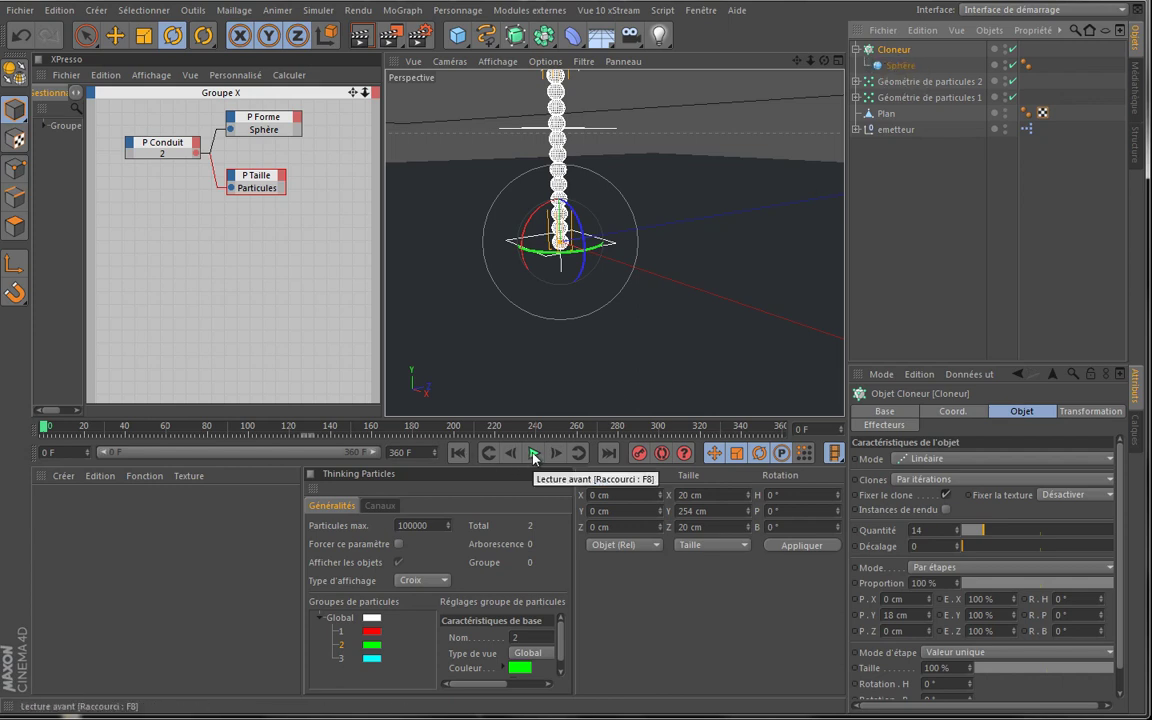
Play the animation to about frame 154, then switch the Cloneur to Objet mode with particle group 3 as its object
{"action": "left_click", "coordinate": [533, 454]}
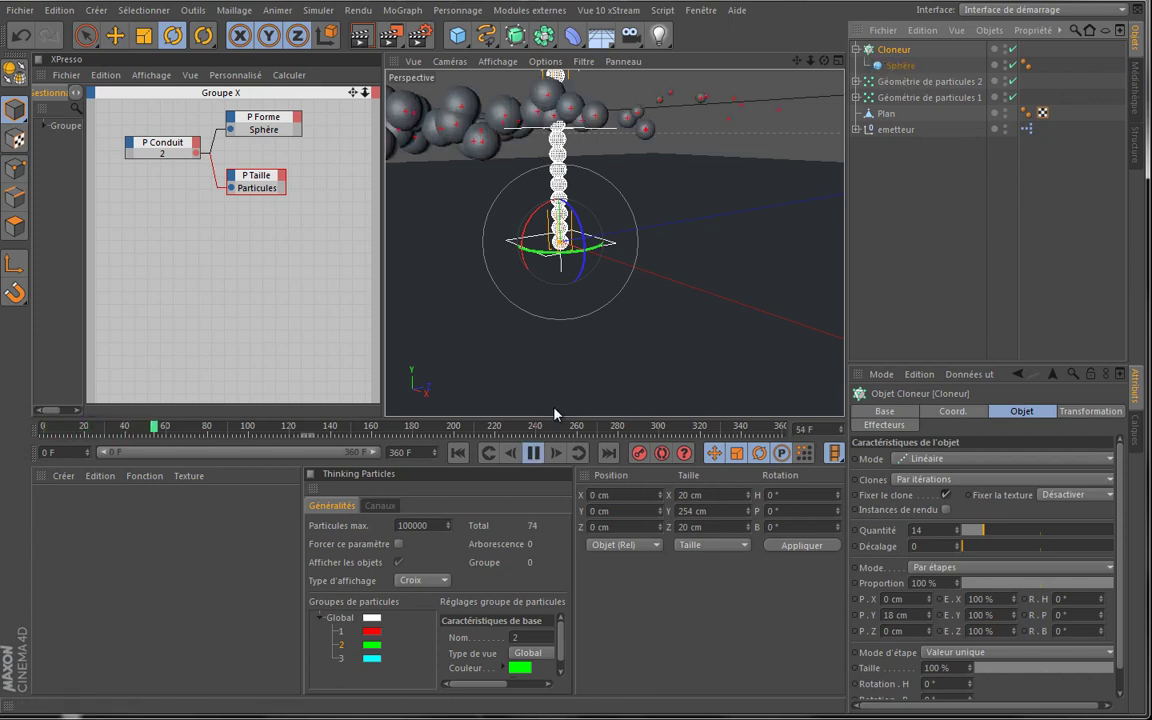
{"action": "left_click", "coordinate": [535, 454]}
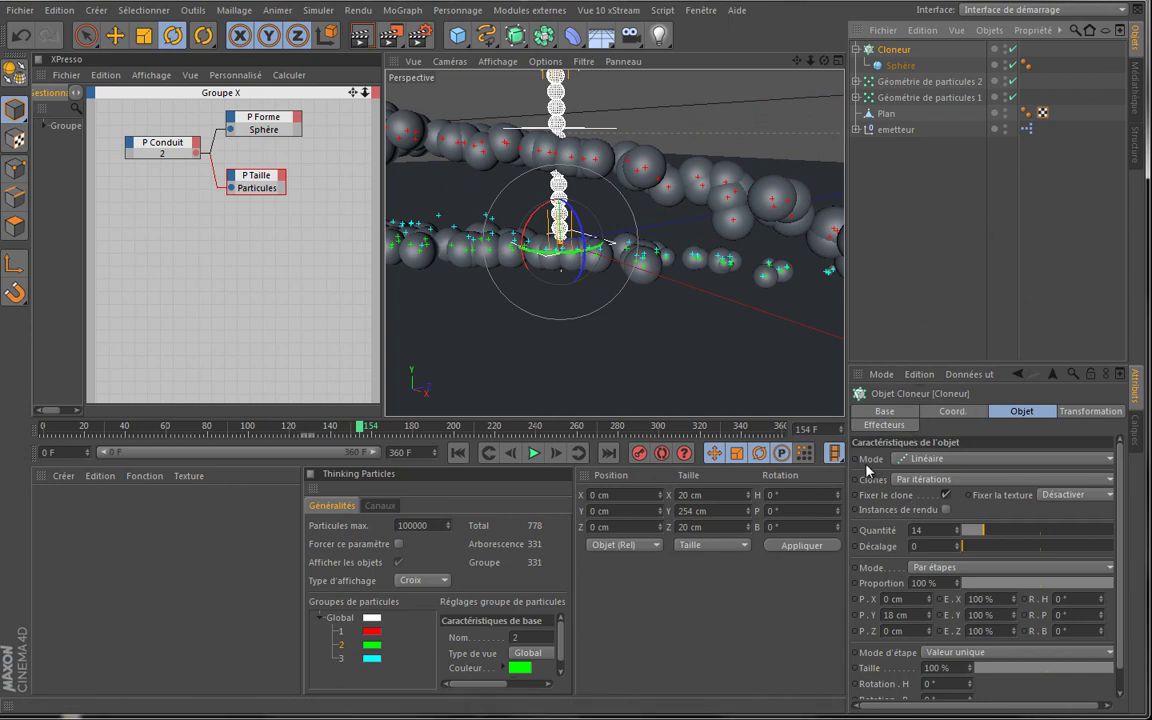
{"action": "left_click", "coordinate": [930, 458]}
{"action": "left_click", "coordinate": [940, 476]}
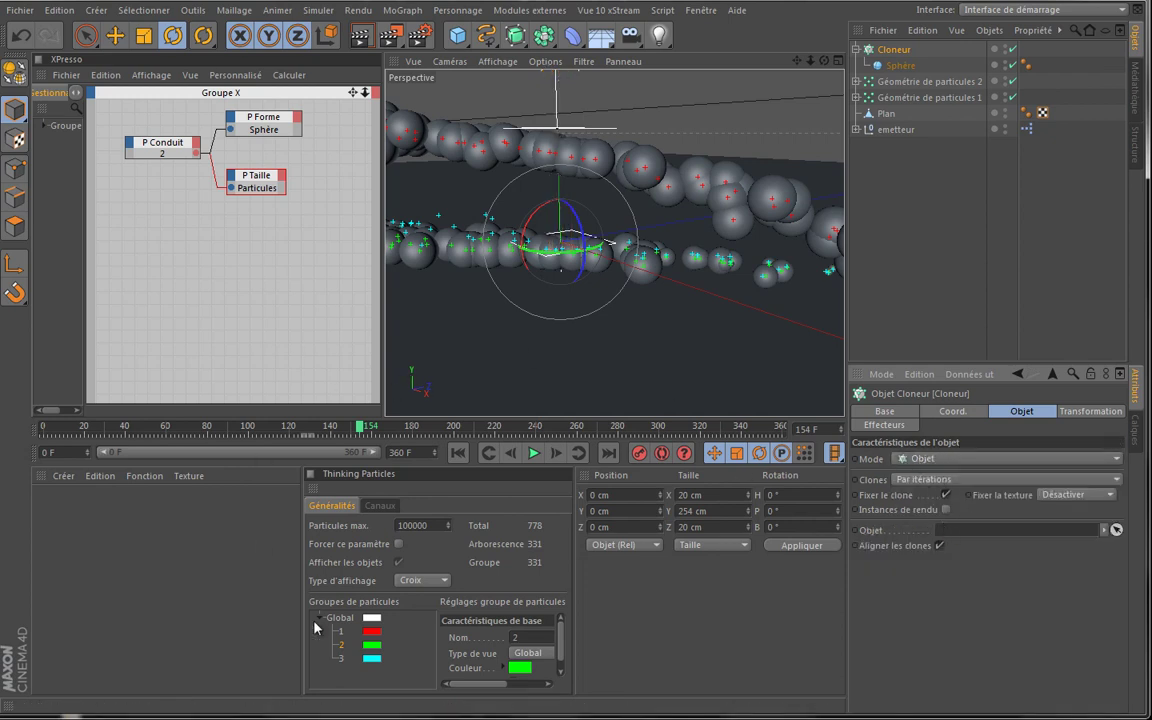
{"action": "left_click", "coordinate": [341, 659]}
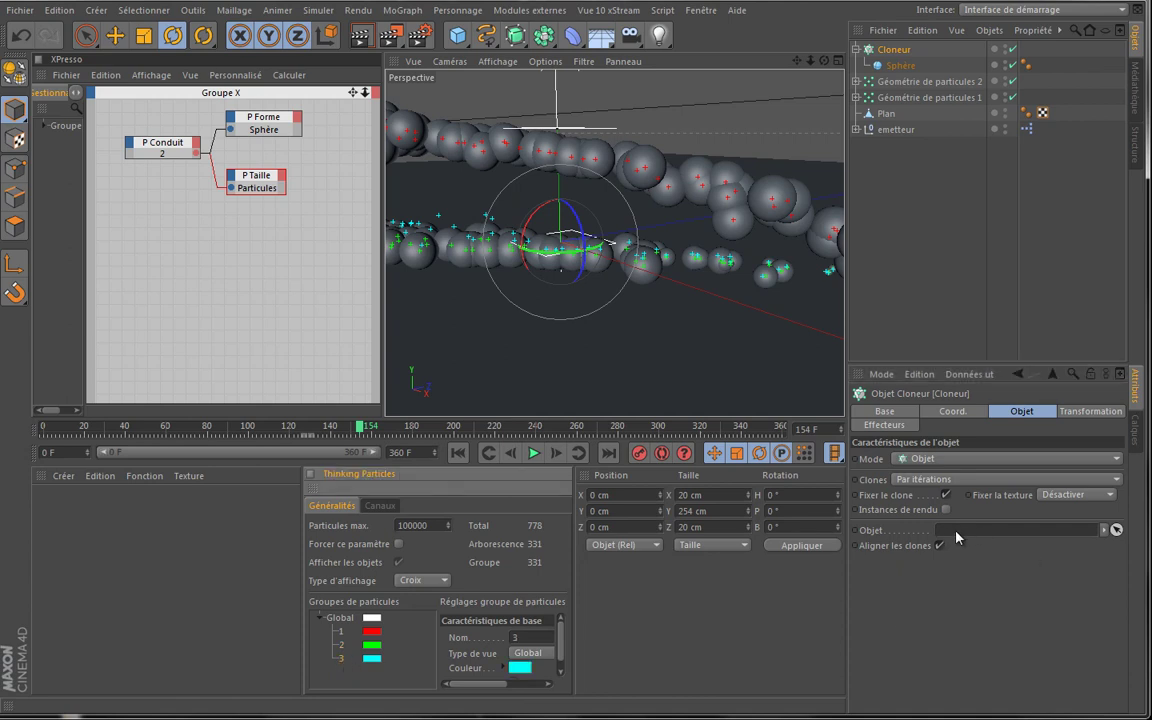
{"action": "left_click_drag", "start_coordinate": [341, 662], "coordinate": [960, 530]}
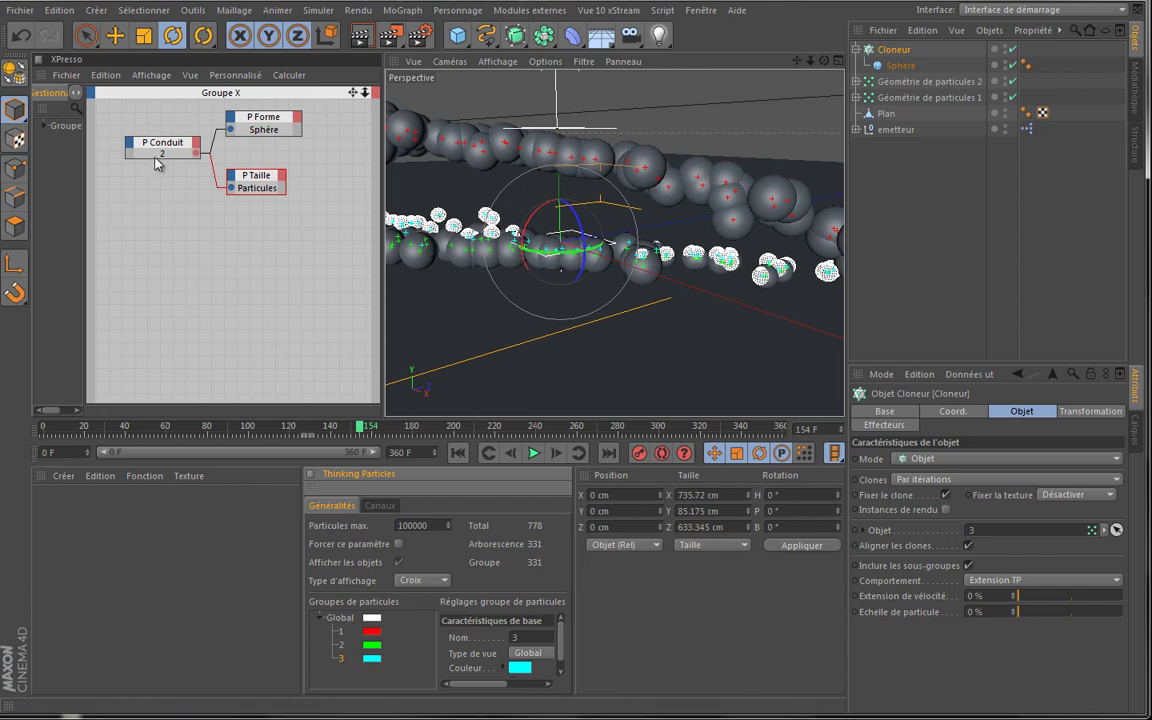
Try a 12 cm radius on the Cloneur's child sphere and set it back to 10 cm
{"action": "left_click", "coordinate": [265, 190]}
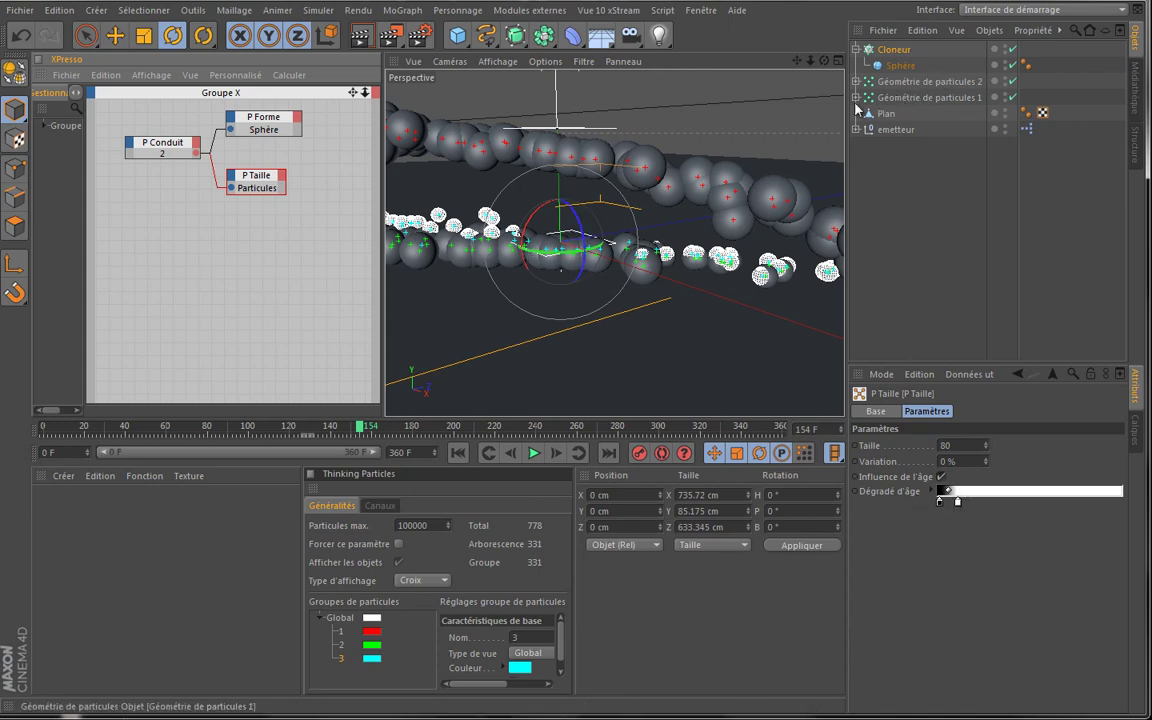
{"action": "left_click", "coordinate": [900, 66]}
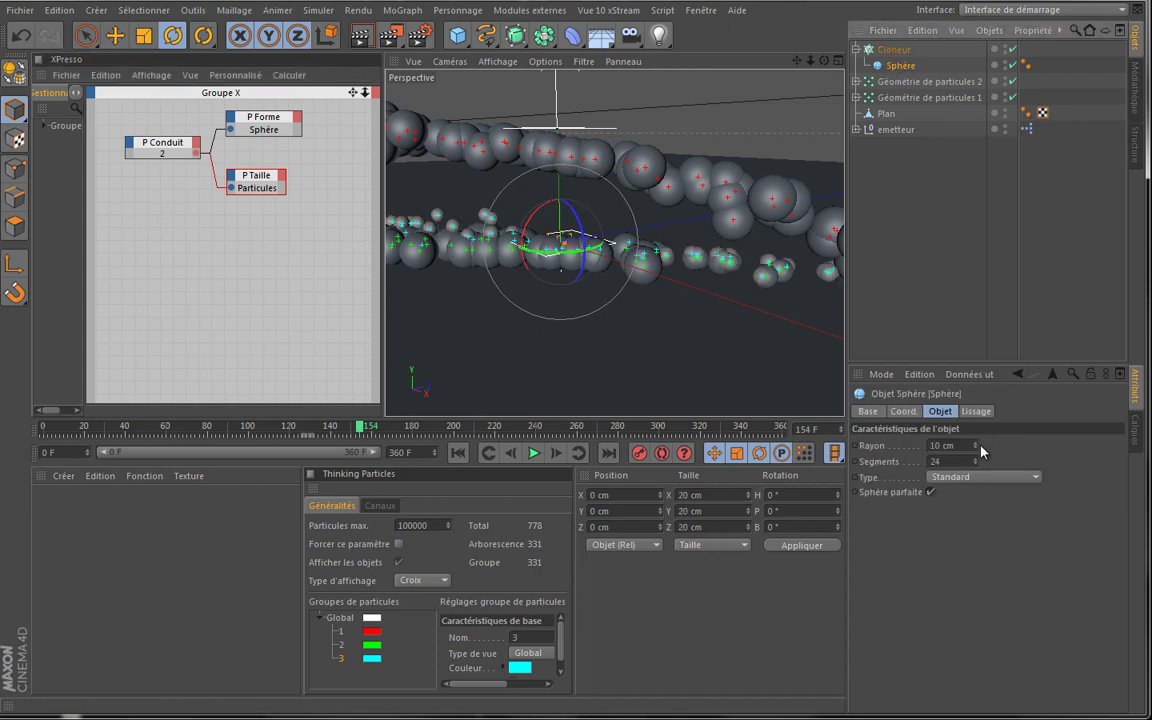
{"action": "mouse_move", "coordinate": [976, 446]}
{"action": "left_mouse_down"}
{"action": "mouse_move", "coordinate": [972, 436]}
{"action": "mouse_move", "coordinate": [987, 581]}
{"action": "mouse_move", "coordinate": [977, 454]}
{"action": "left_mouse_up"}
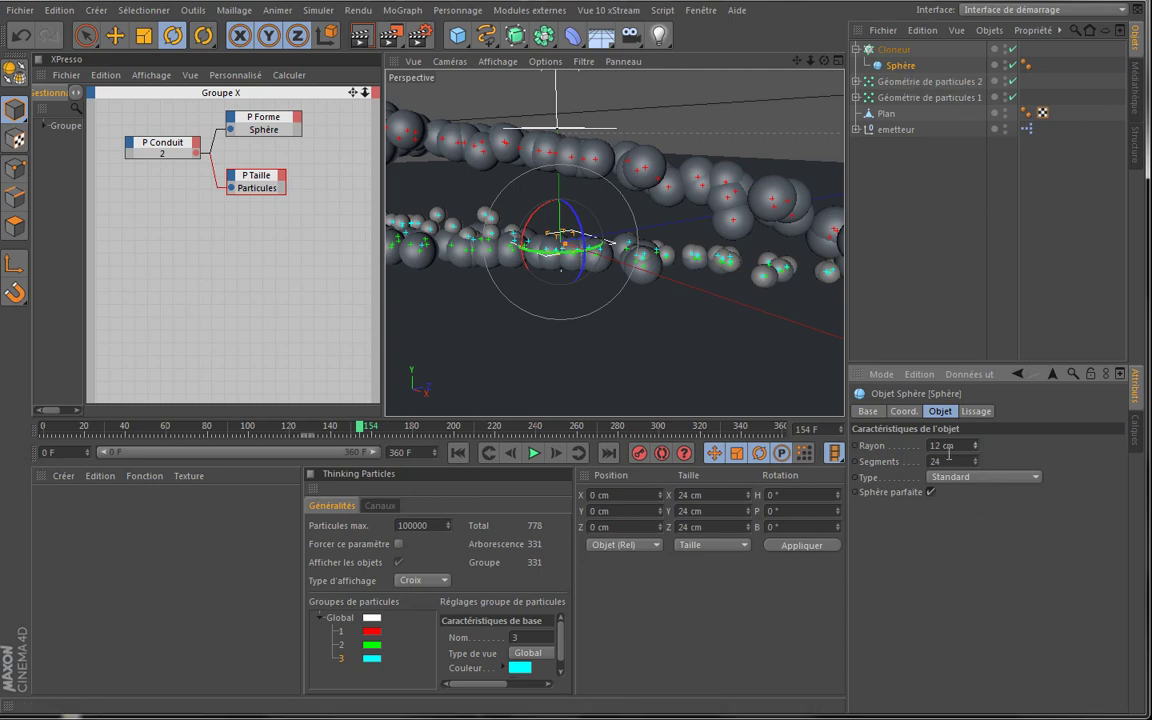
{"action": "key", "text": "ctrl+a"}
{"action": "type", "text": "10"}
{"action": "key", "text": "Tab"}
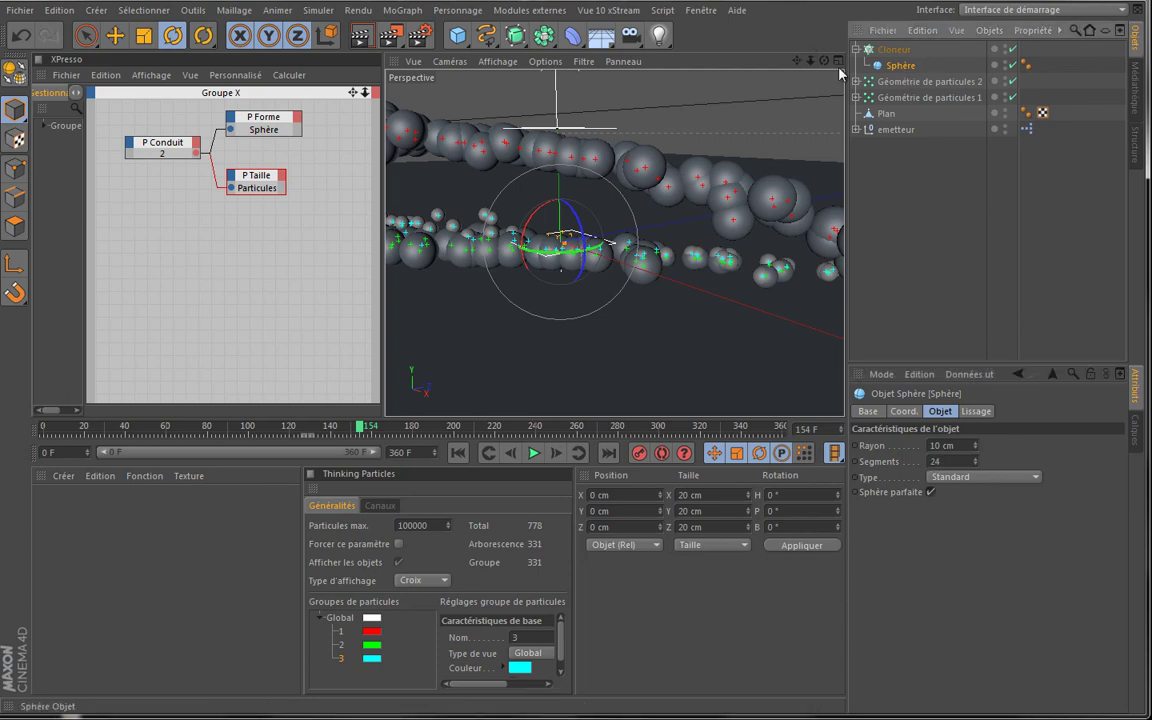
{"action": "left_click_drag", "start_coordinate": [797, 61], "coordinate": [546, 340]}
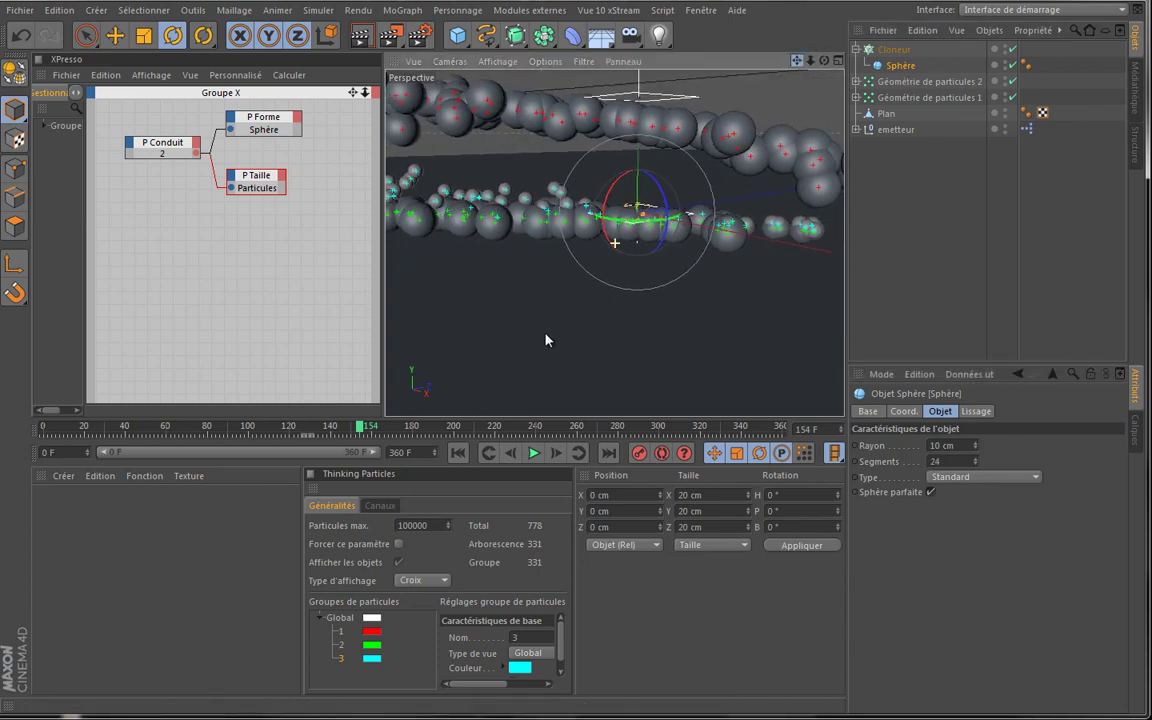
Replay the animation from frame 0 to about frame 231 to check the cloned spheres on particle group 3
{"action": "left_click", "coordinate": [457, 452]}
{"action": "left_click", "coordinate": [534, 453]}
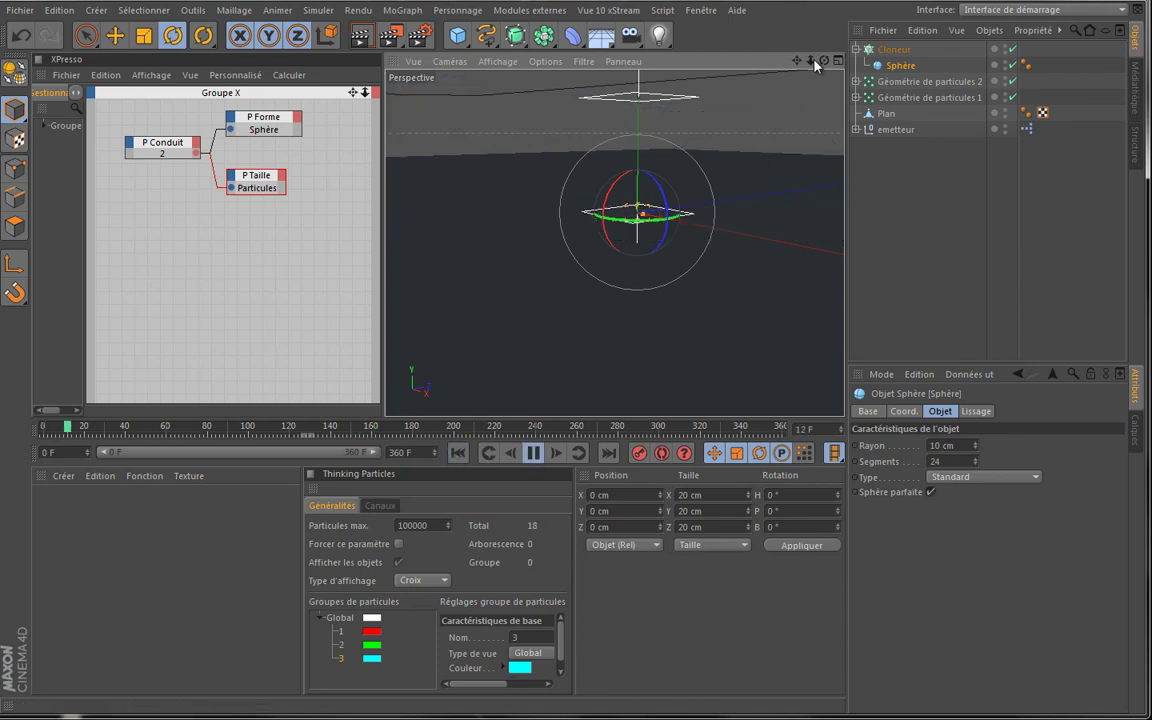
{"action": "mouse_move", "coordinate": [797, 61]}
{"action": "left_mouse_down"}
{"action": "mouse_move", "coordinate": [854, 98]}
{"action": "mouse_move", "coordinate": [808, 63]}
{"action": "left_mouse_up"}
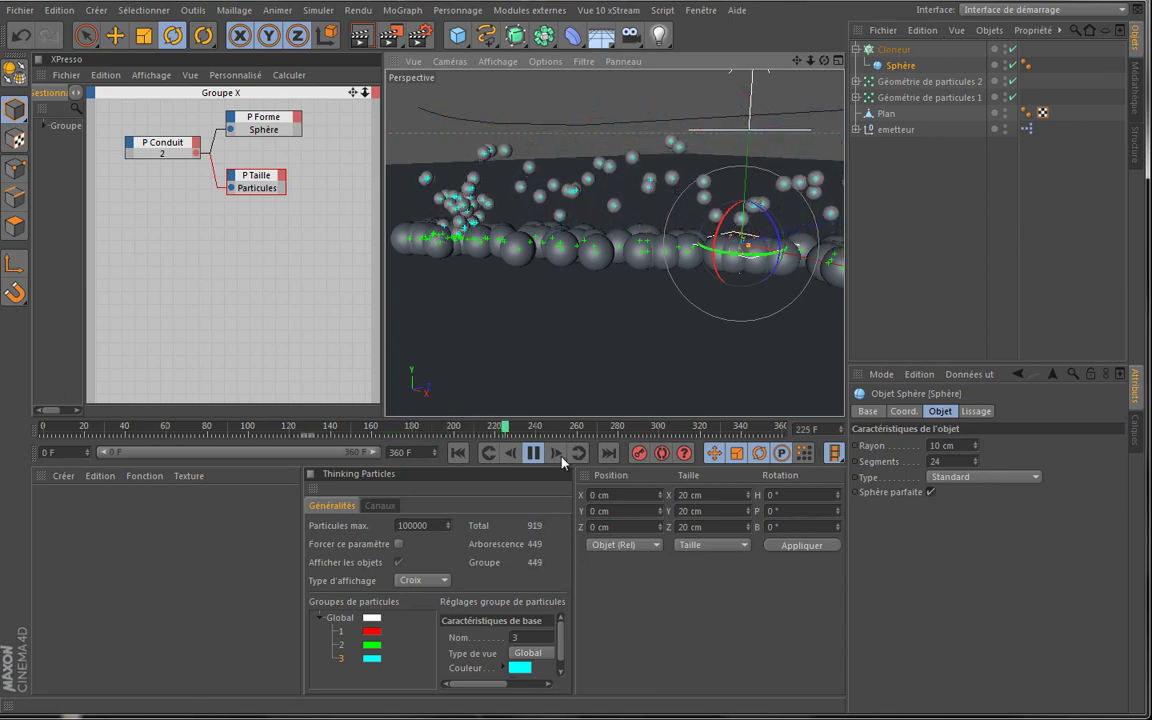
{"action": "left_click", "coordinate": [533, 452]}
{"action": "left_click_drag", "start_coordinate": [539, 341], "coordinate": [545, 336], "text": "alt"}
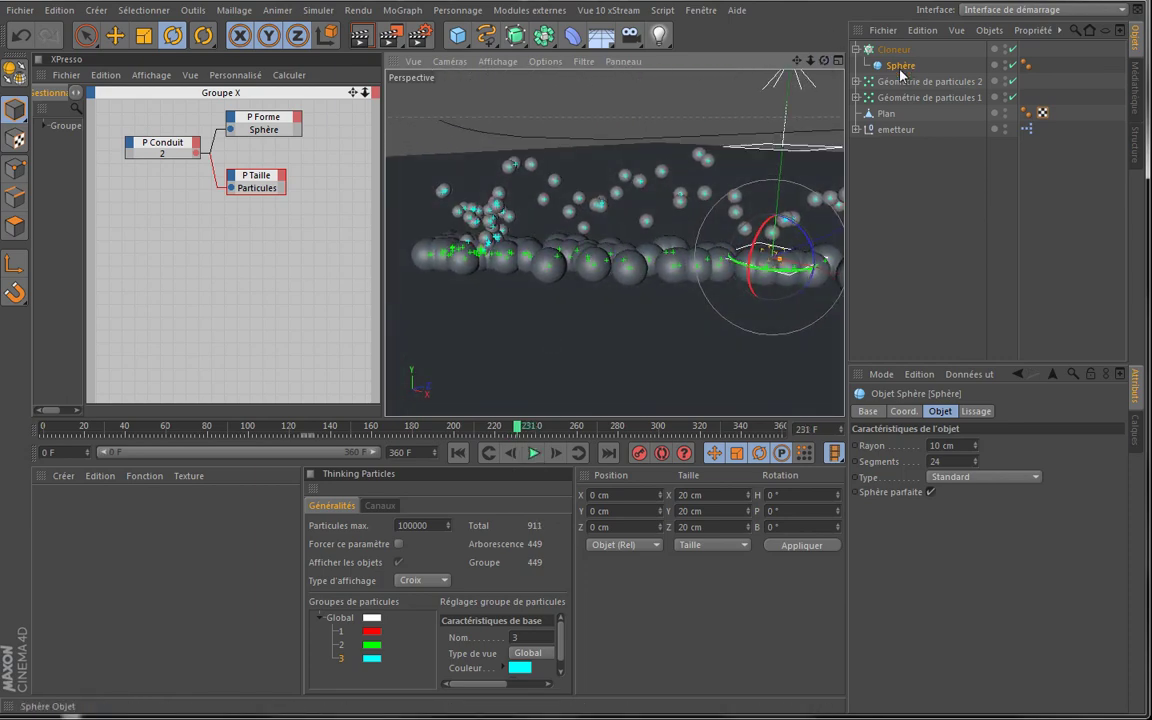
Try an 8 cm radius on the Cloneur's child sphere and settle on 6 cm
{"action": "double_click", "coordinate": [958, 445]}
{"action": "type", "text": "8"}
{"action": "key", "text": "Tab"}
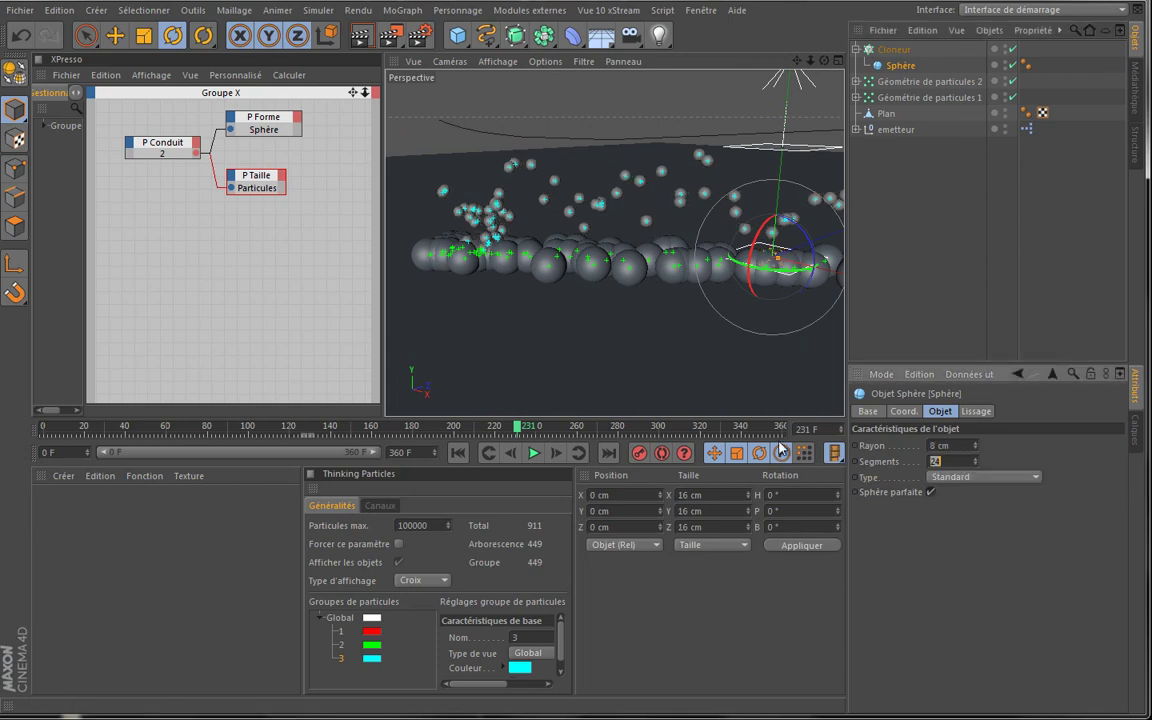
{"action": "key", "text": "shift+Tab"}
{"action": "type", "text": "6"}
{"action": "key", "text": "Tab"}
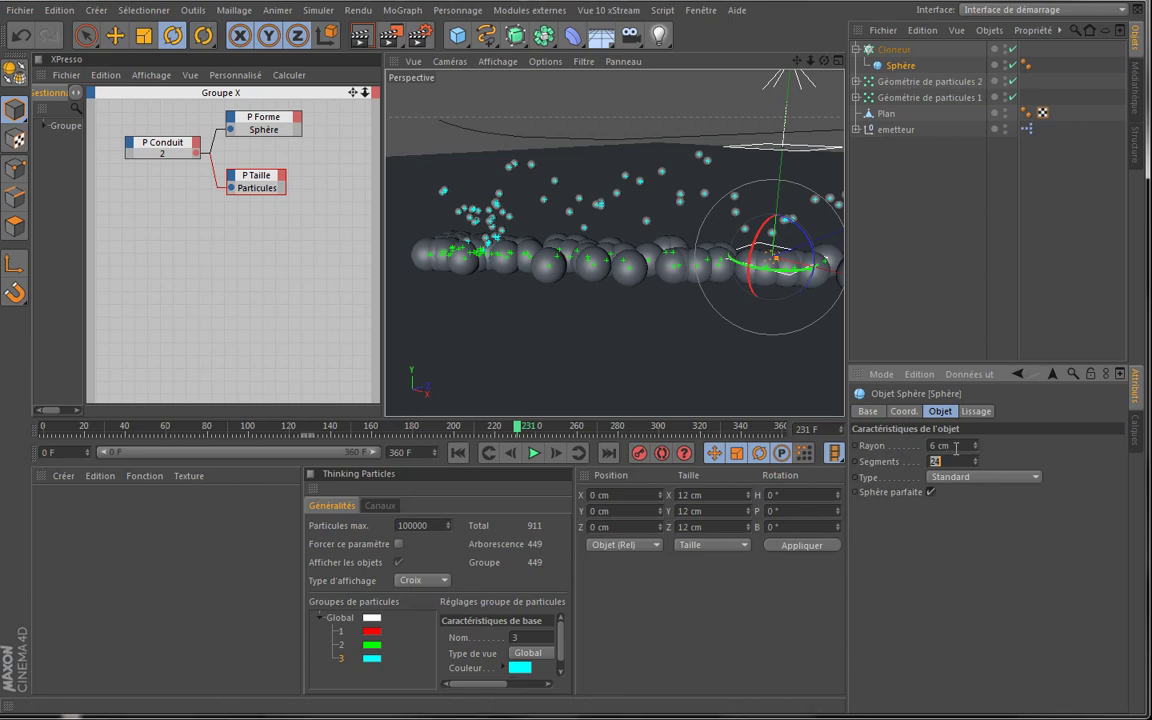
{"action": "key", "text": "shift+Tab"}
{"action": "left_click", "coordinate": [974, 267]}
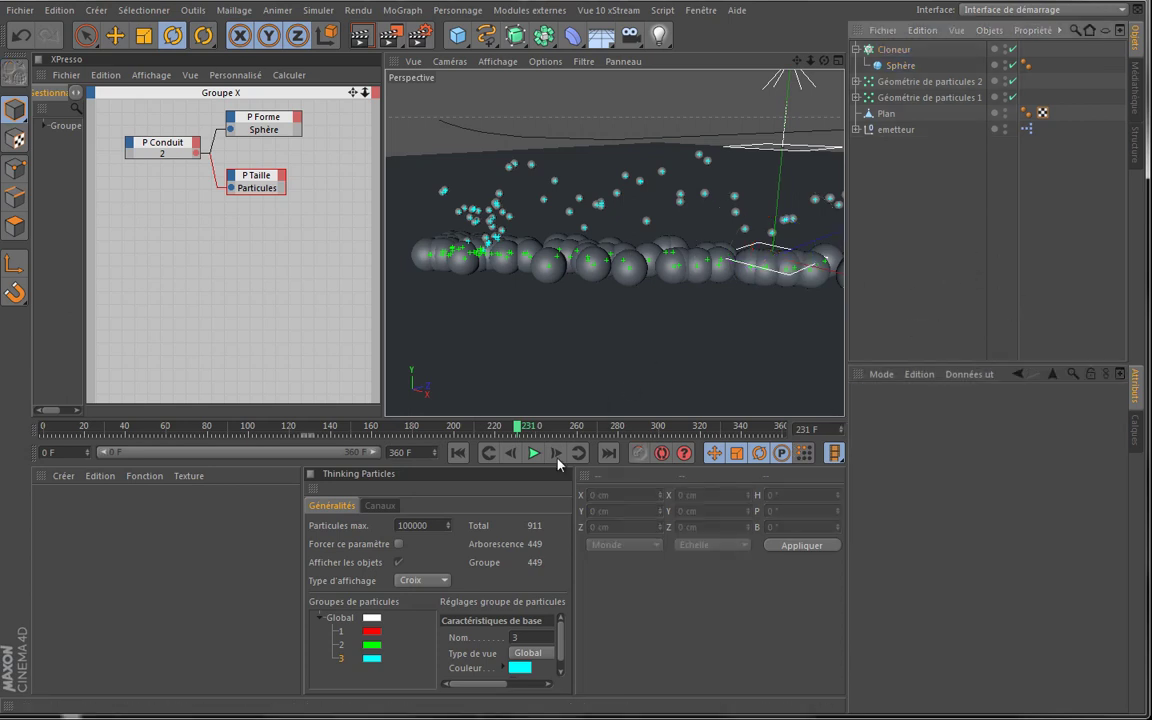
Replay the animation from frame 0 to about frame 151 to check the smaller cloned spheres
{"action": "left_click", "coordinate": [459, 453]}
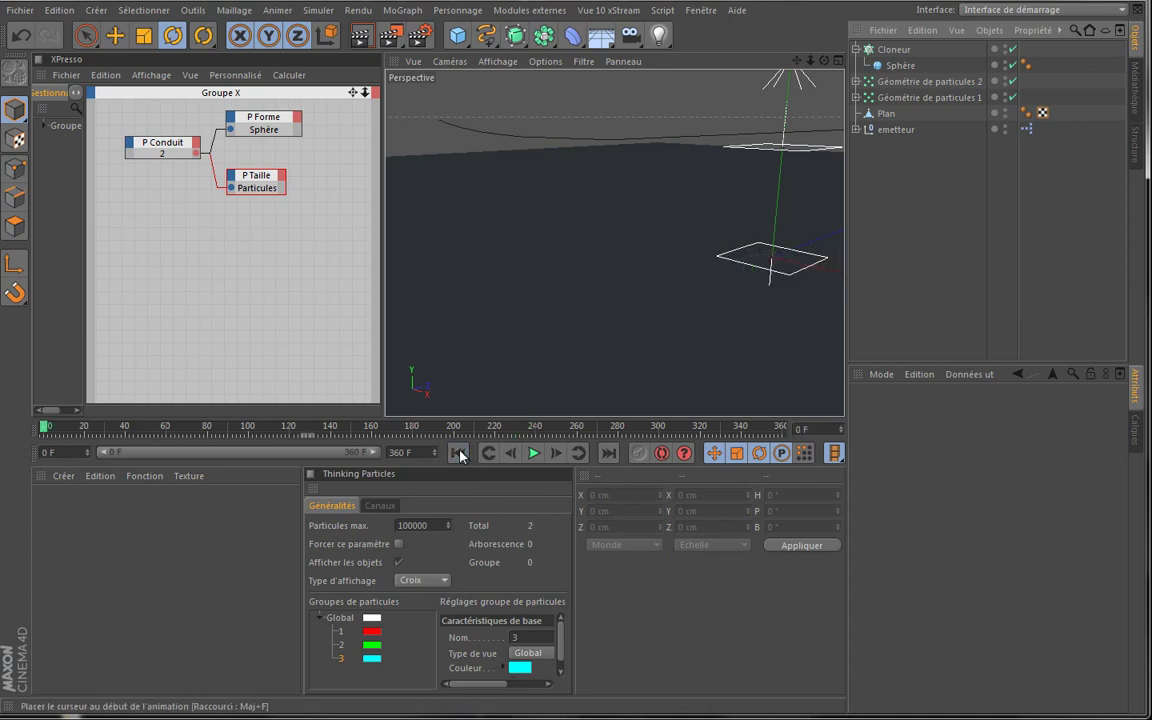
{"action": "left_click", "coordinate": [533, 453]}
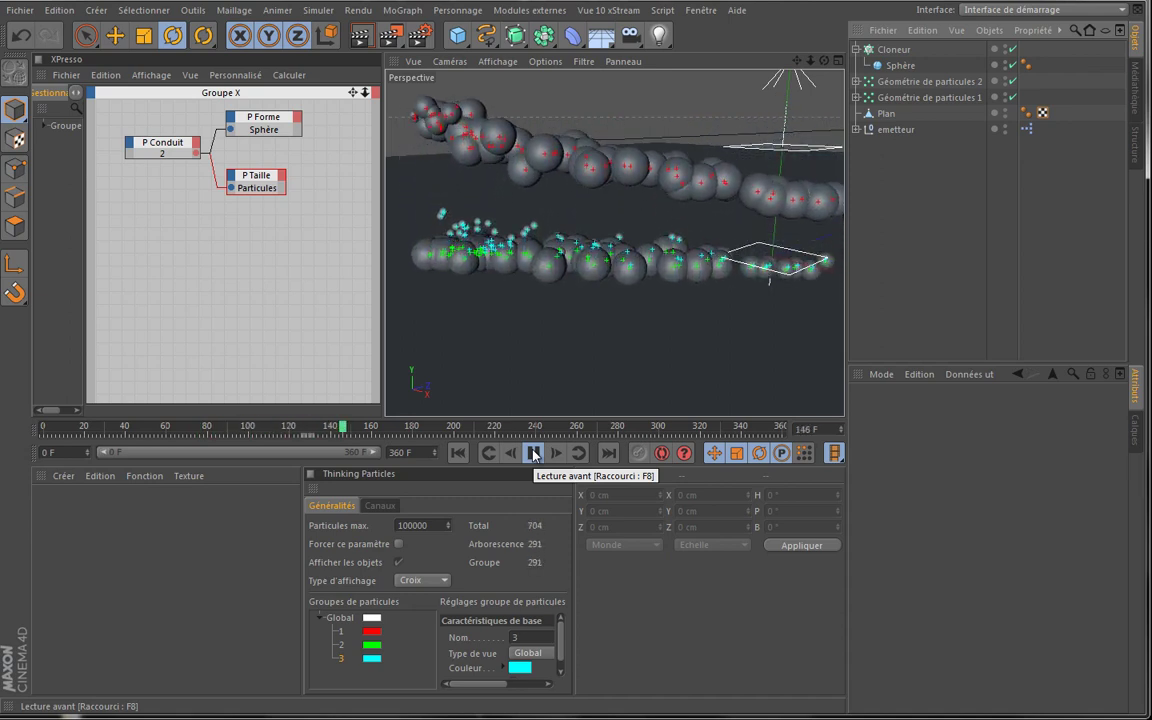
{"action": "left_click", "coordinate": [533, 453]}
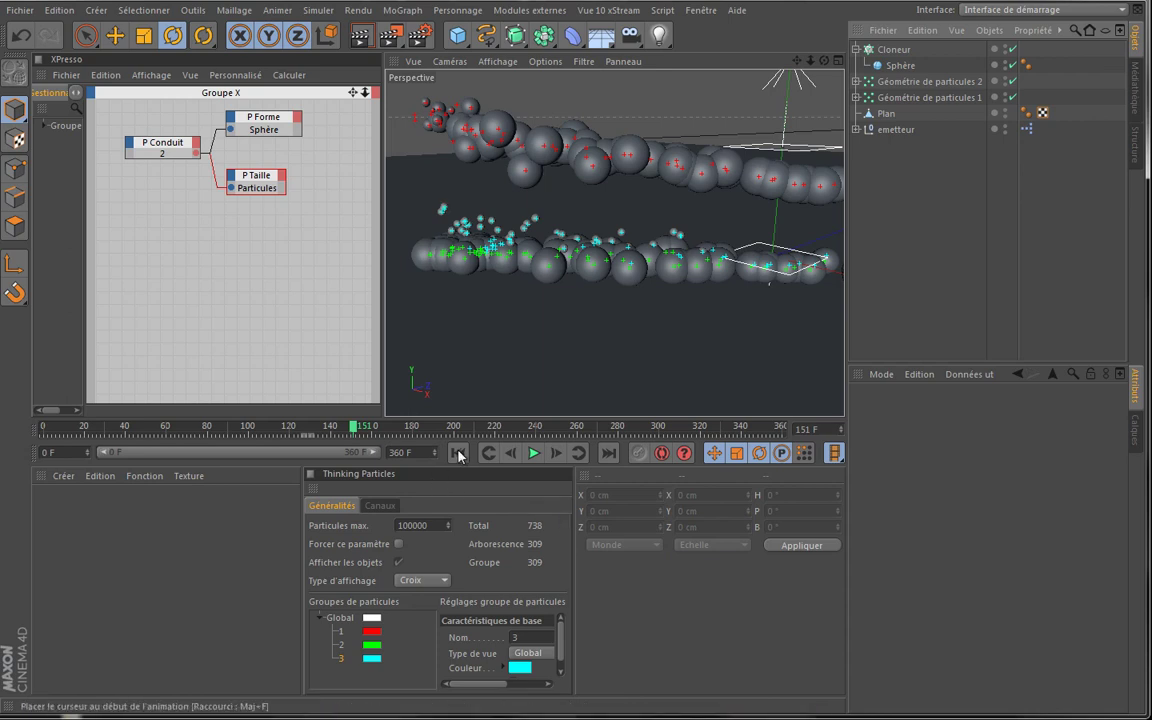
Add a MoGraph Traceur and assign Thinking Particles group 3 as its Référence
{"action": "left_click", "coordinate": [407, 11]}
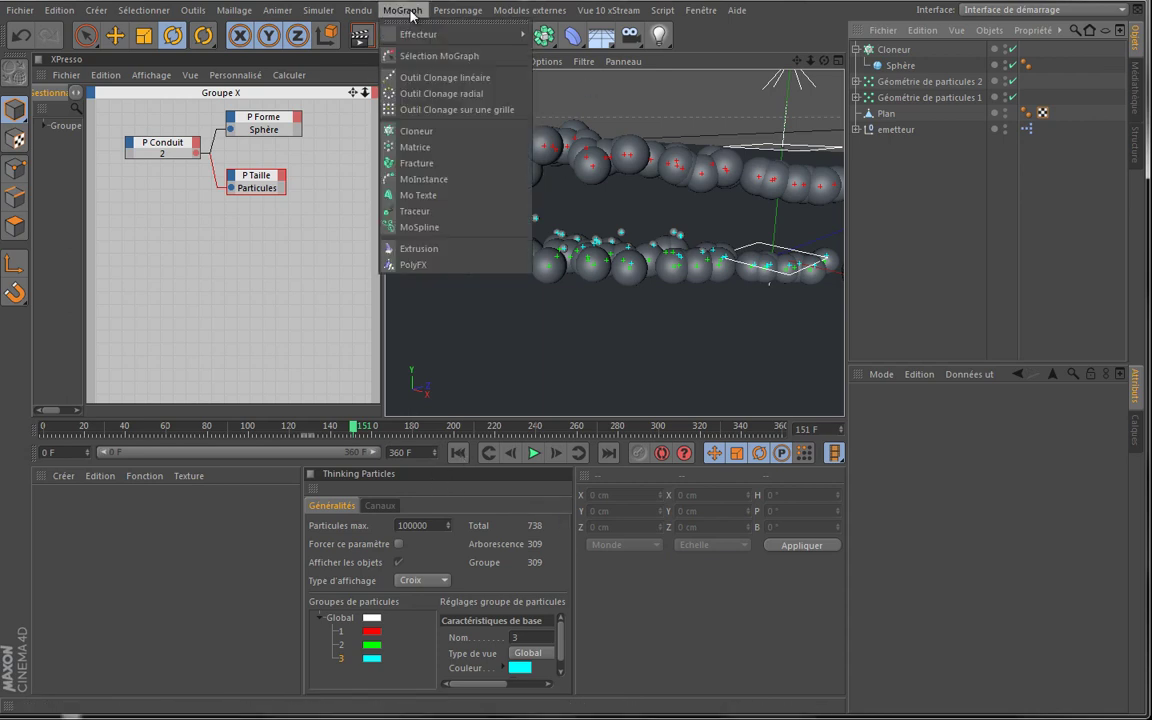
{"action": "left_click", "coordinate": [432, 212]}
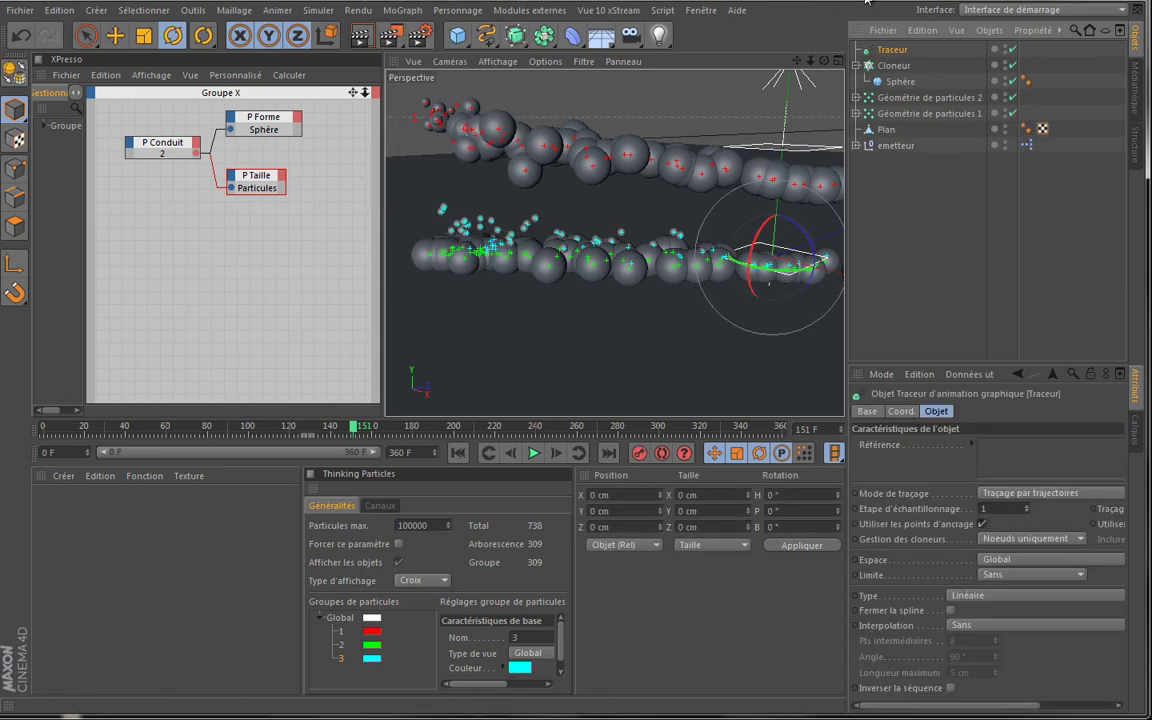
{"action": "left_click", "coordinate": [856, 65]}
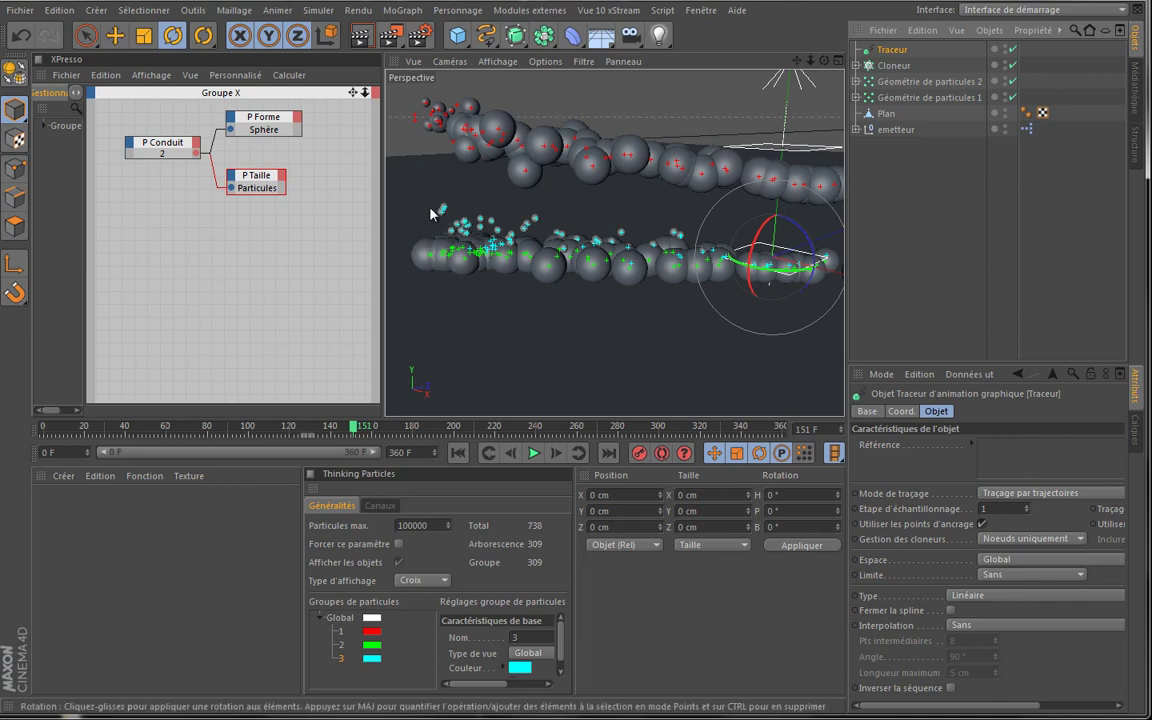
{"action": "left_click", "coordinate": [340, 661]}
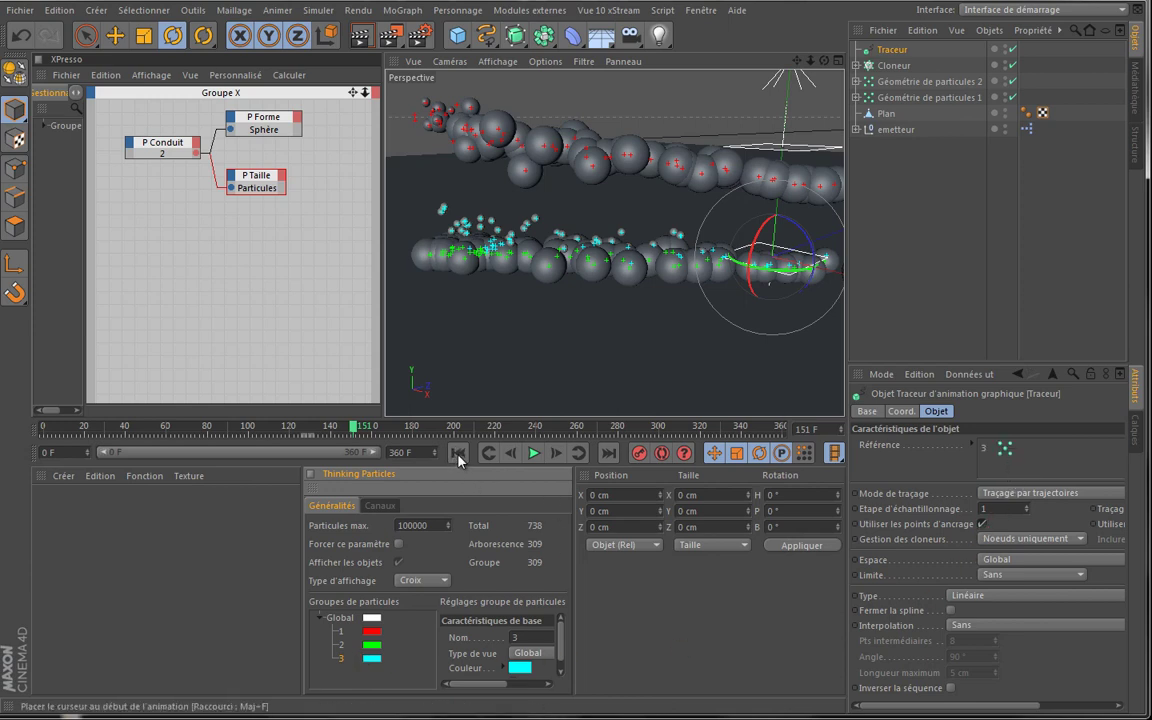
Replay the animation to about frame 201 and render the perspective view to inspect the traced particle paths
{"action": "left_click", "coordinate": [533, 453]}
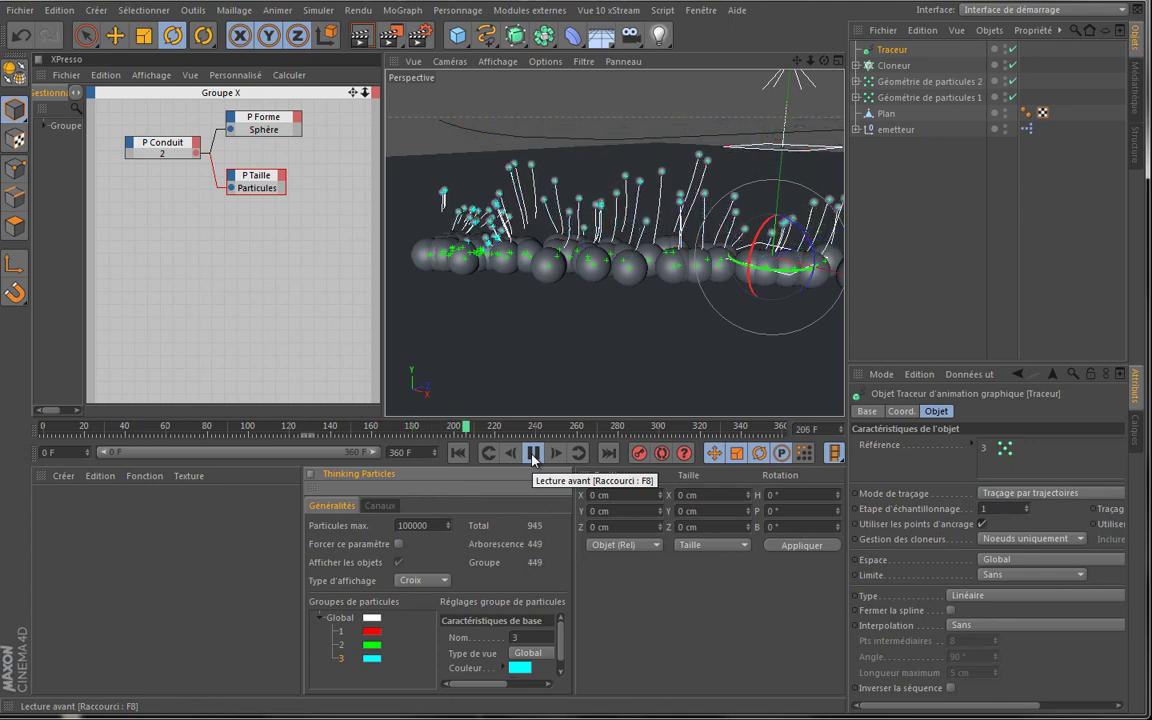
{"action": "left_click", "coordinate": [533, 454]}
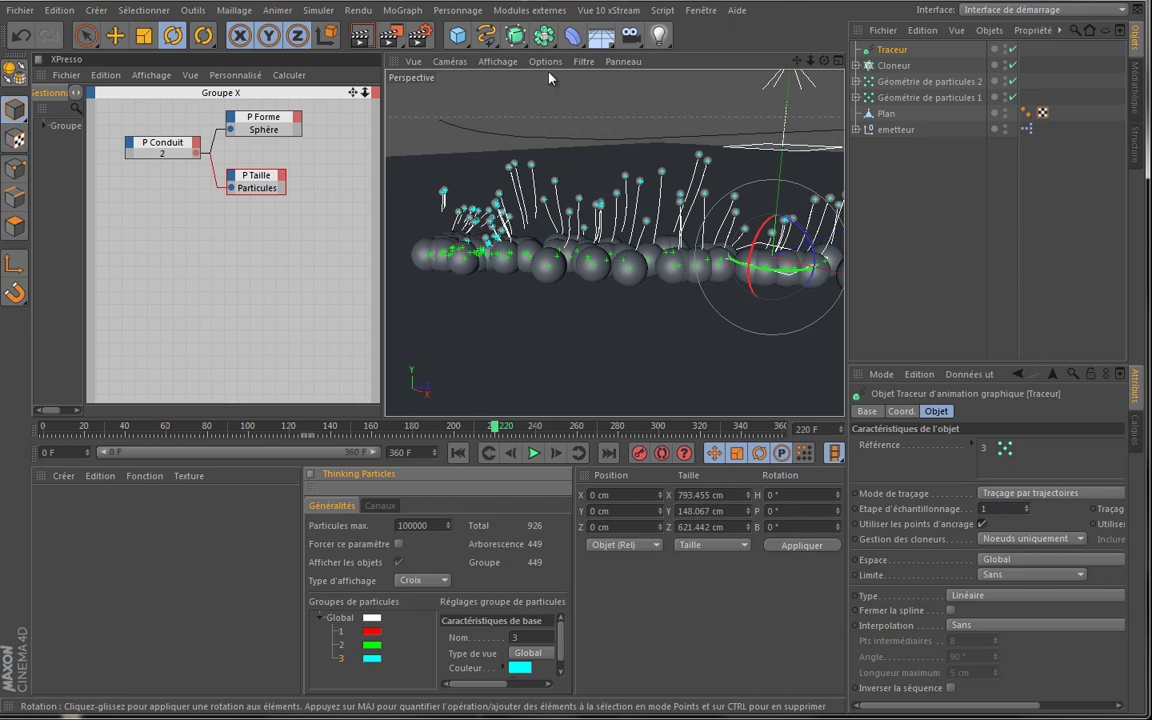
{"action": "left_click", "coordinate": [458, 453]}
{"action": "left_click", "coordinate": [533, 453]}
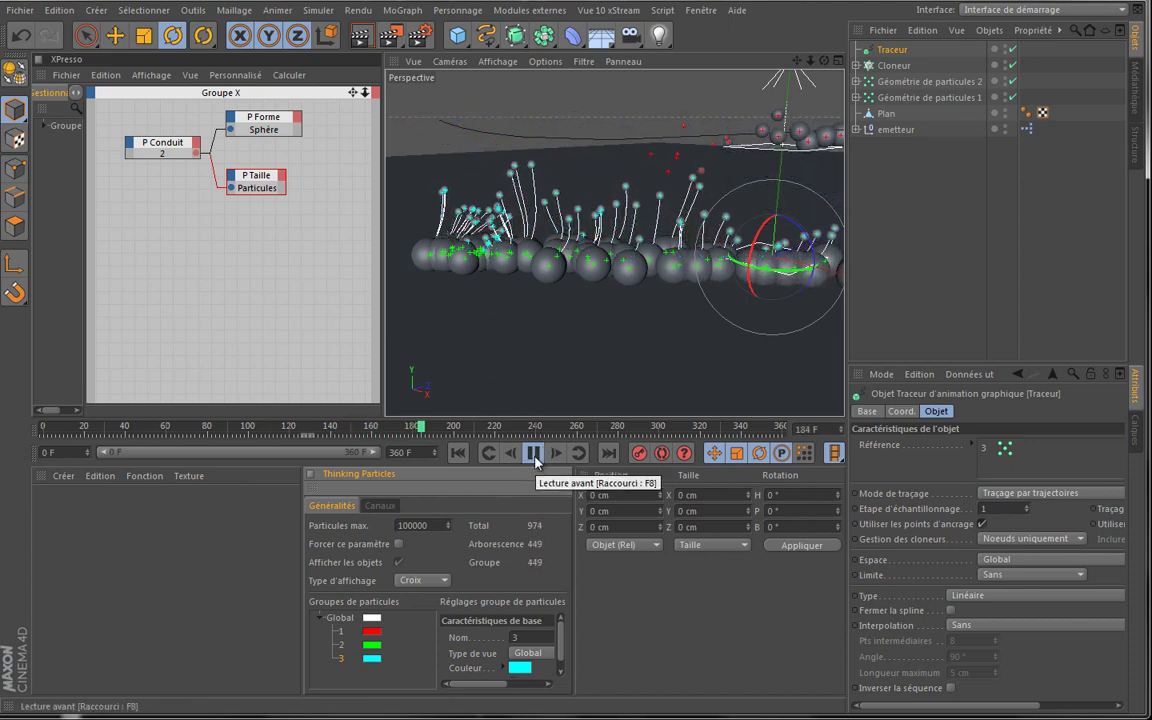
{"action": "left_click", "coordinate": [535, 454]}
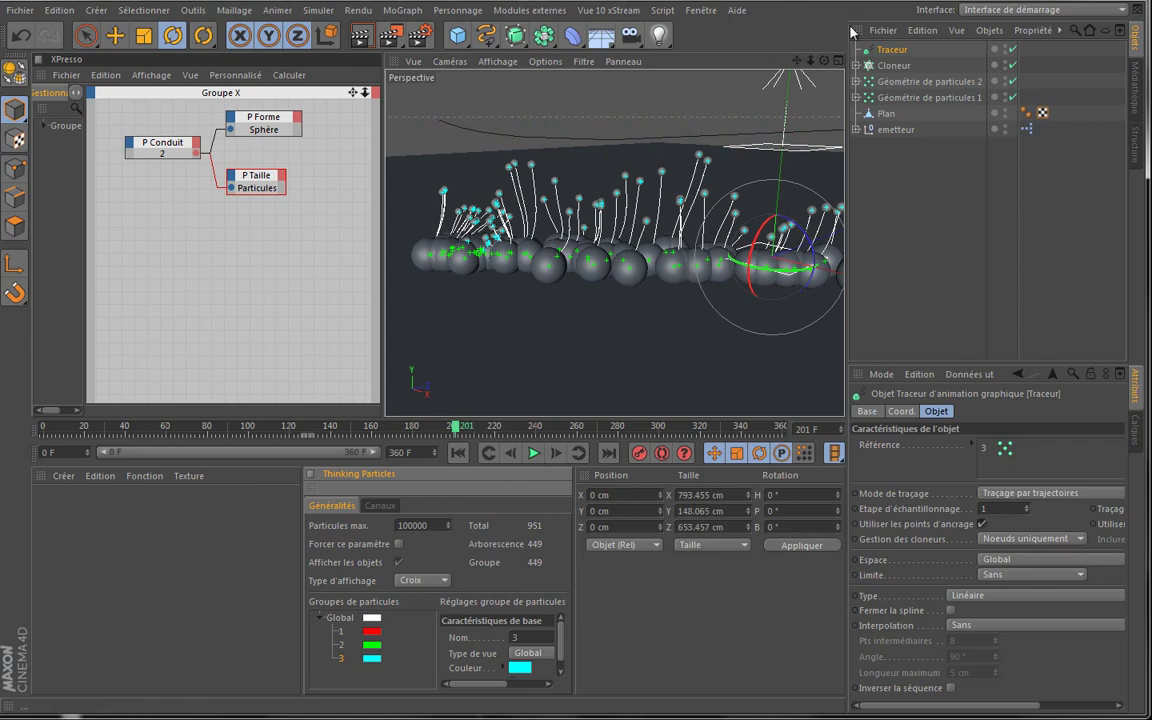
{"action": "left_click_drag", "start_coordinate": [560, 320], "coordinate": [550, 336], "text": "alt"}
{"action": "left_click", "coordinate": [361, 38]}
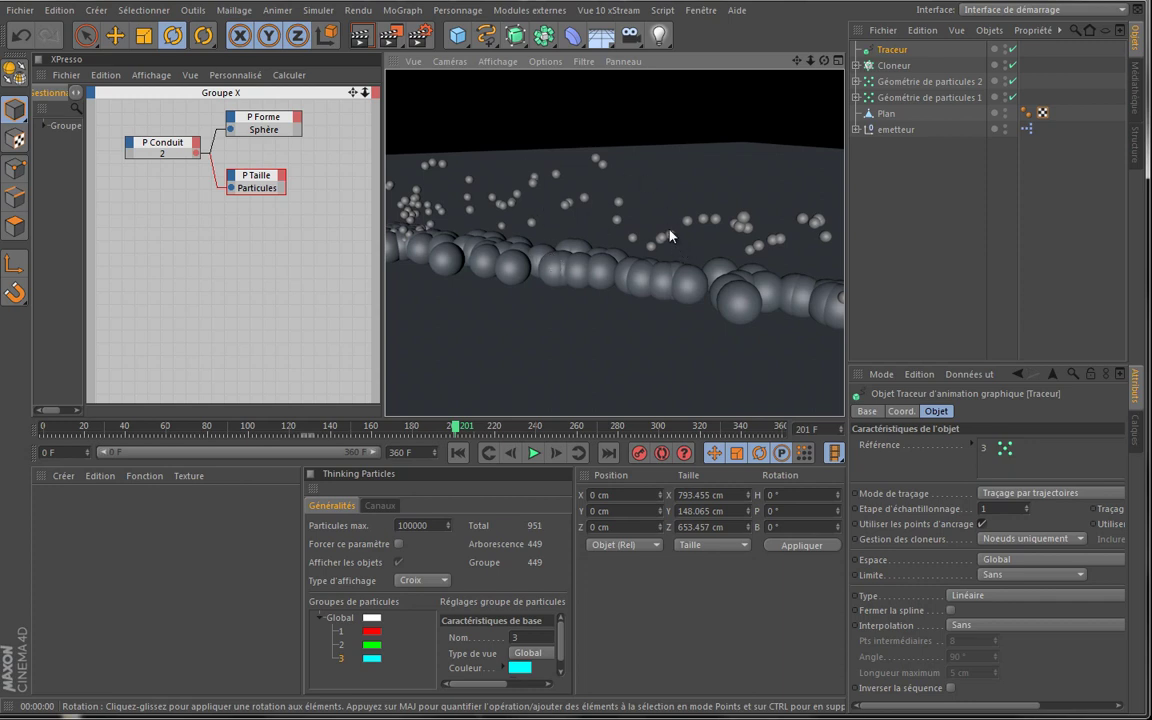
Return the animation to frame 0 and add an Extrusion contrôlée NURBS object
{"action": "left_click", "coordinate": [458, 452]}
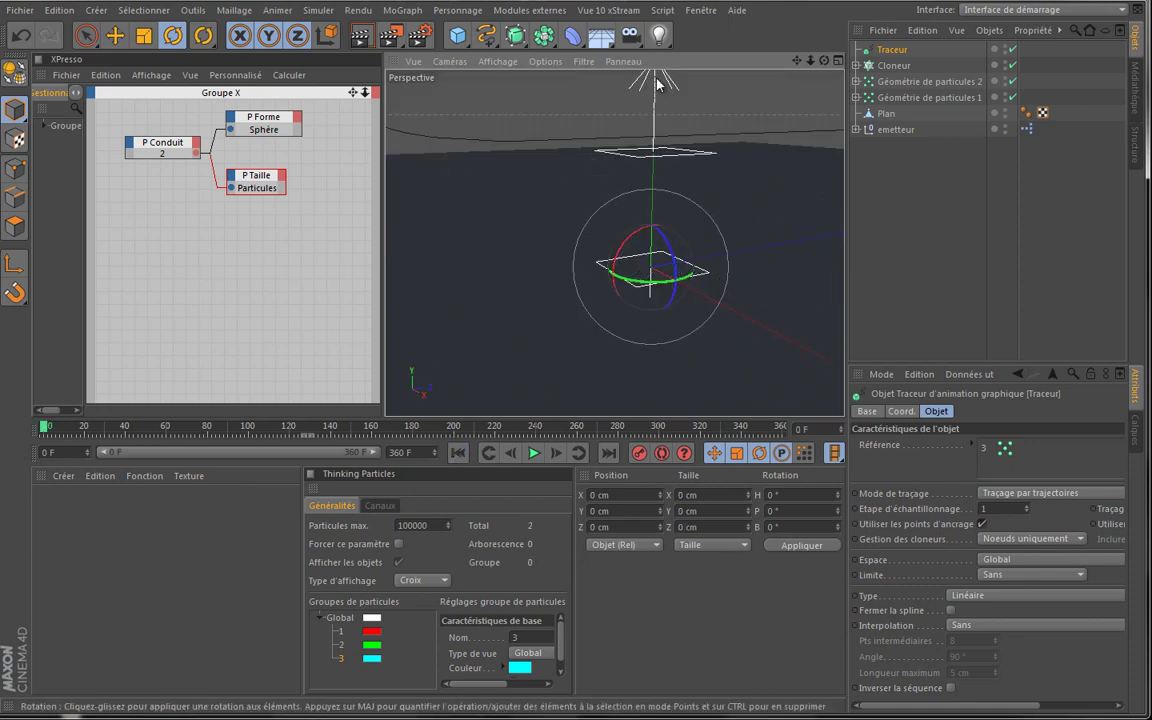
{"action": "left_click", "coordinate": [520, 40]}
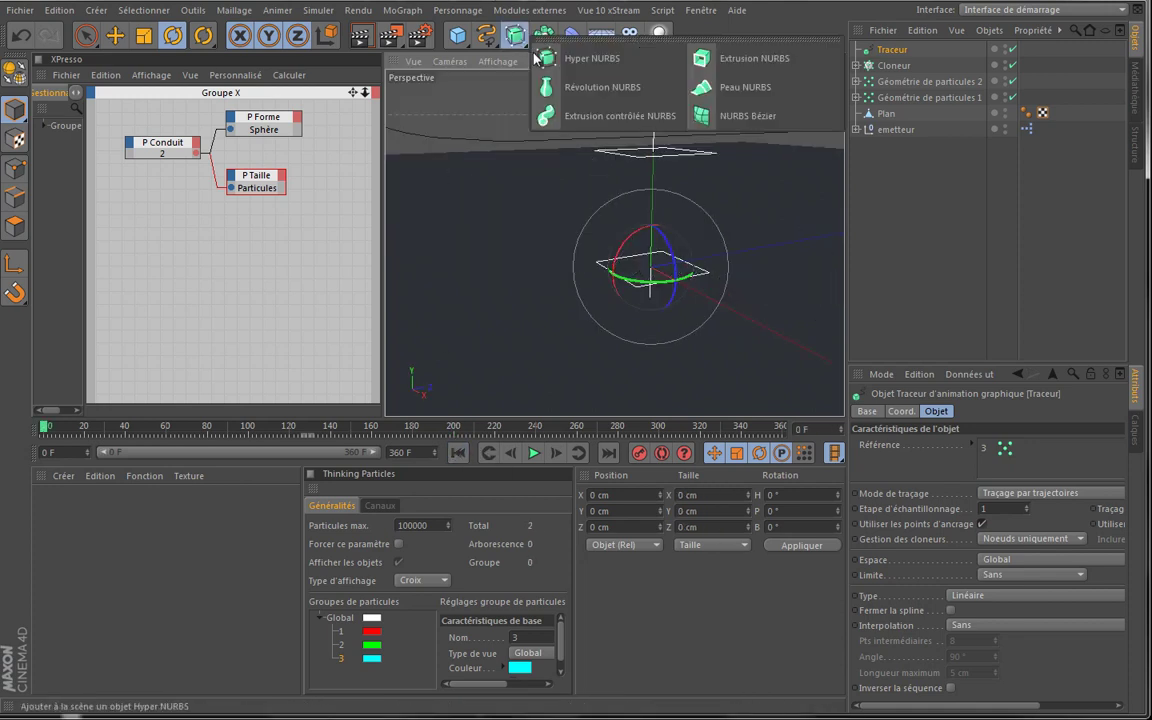
{"action": "left_click", "coordinate": [620, 116]}
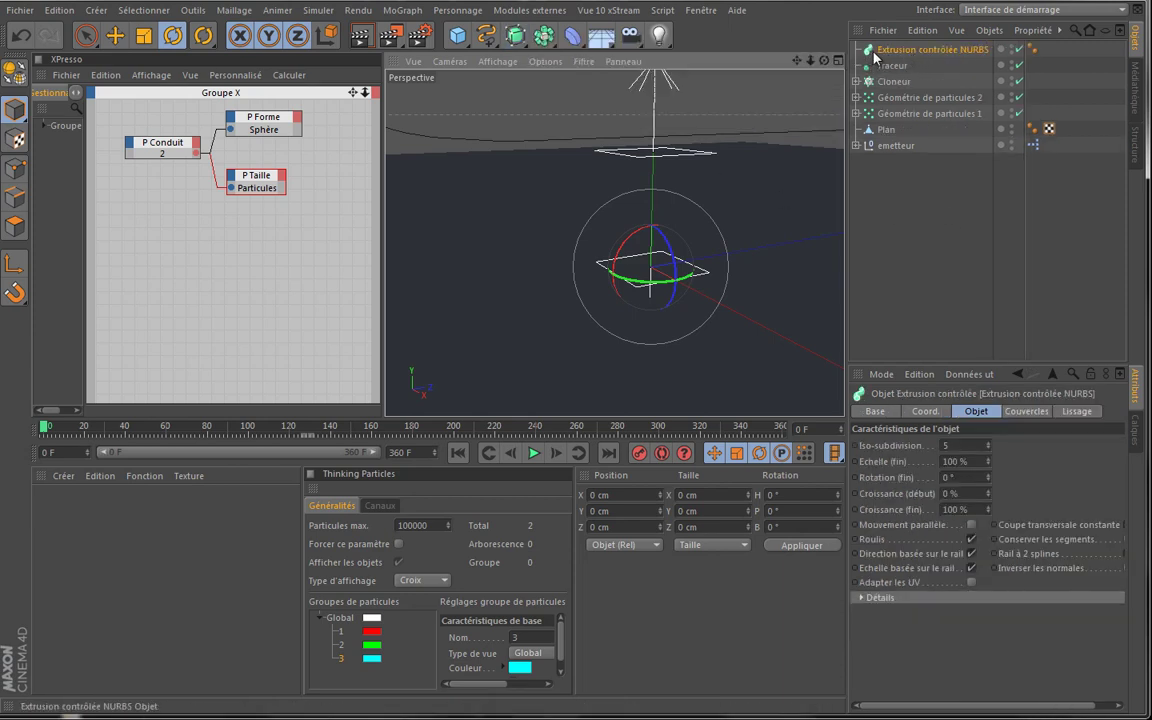
Add a Rectangle spline with Largeur and Hauteur both set to 2 cm
{"action": "left_click", "coordinate": [487, 37]}
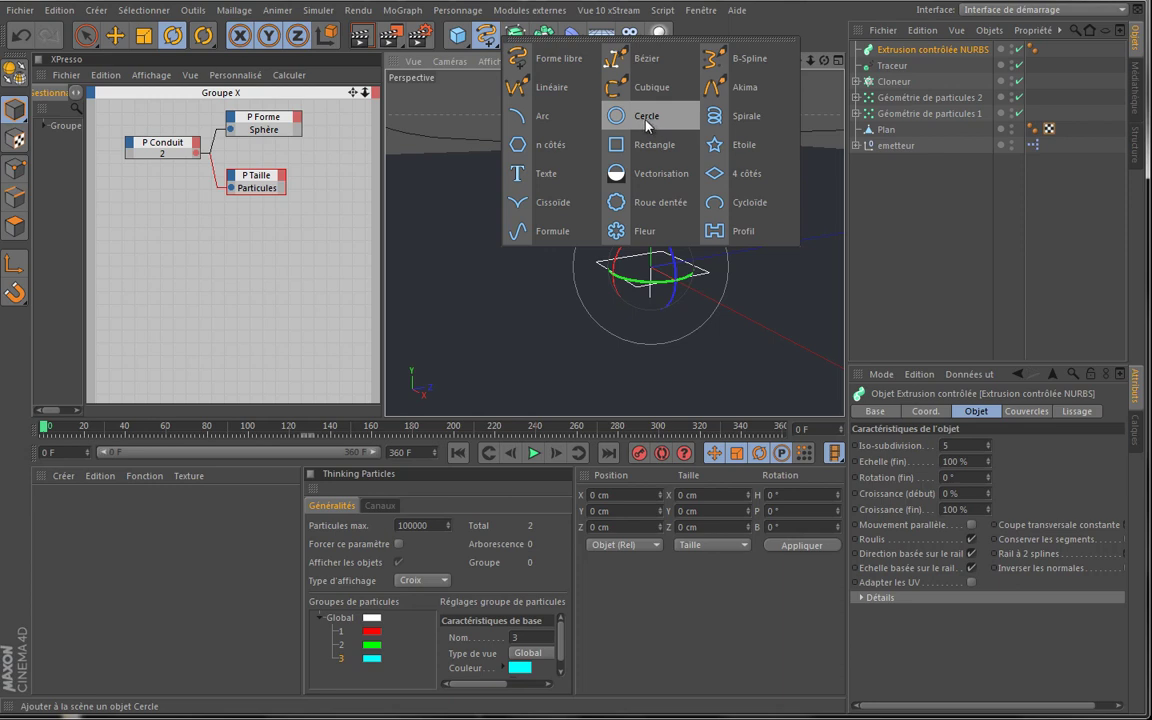
{"action": "left_click", "coordinate": [648, 146]}
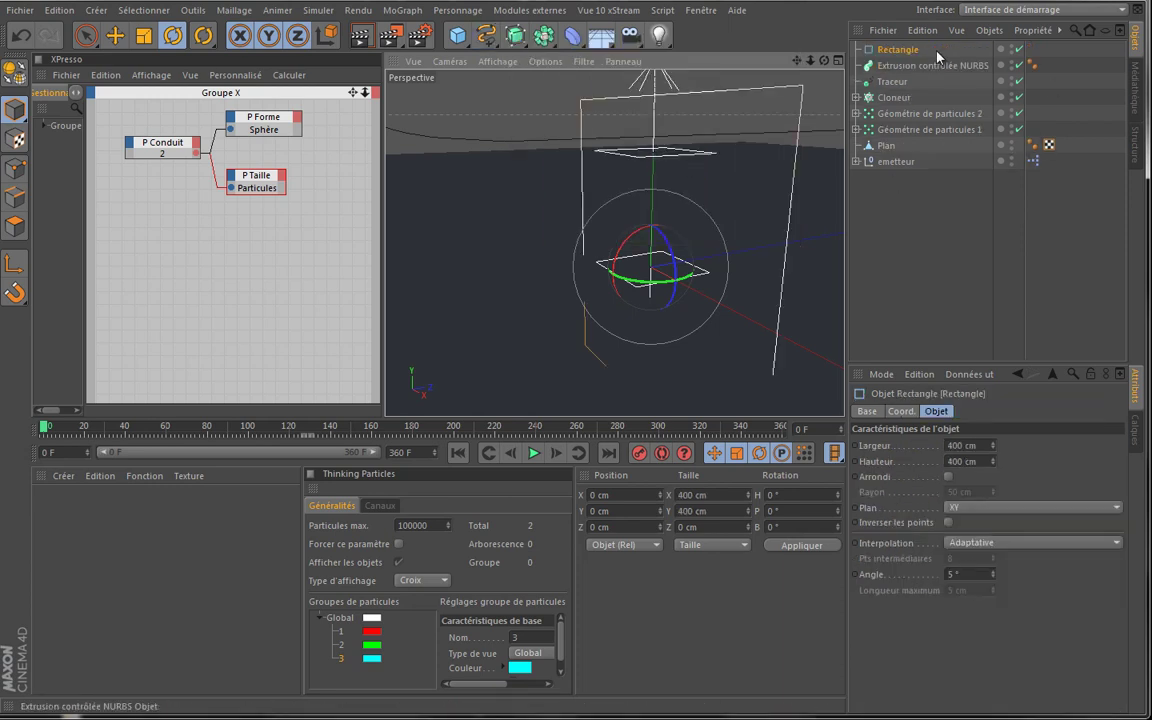
{"action": "left_click", "coordinate": [962, 445]}
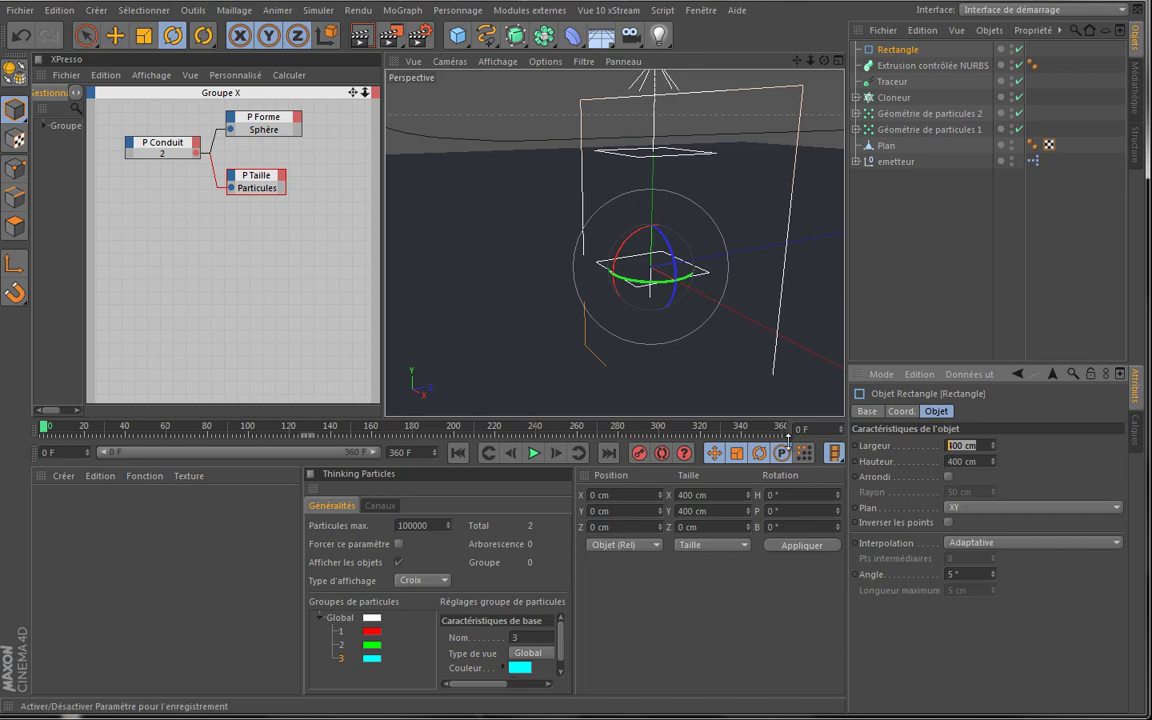
{"action": "type", "text": "2"}
{"action": "key", "text": "Tab"}
{"action": "type", "text": "2"}
{"action": "key", "text": "Return"}
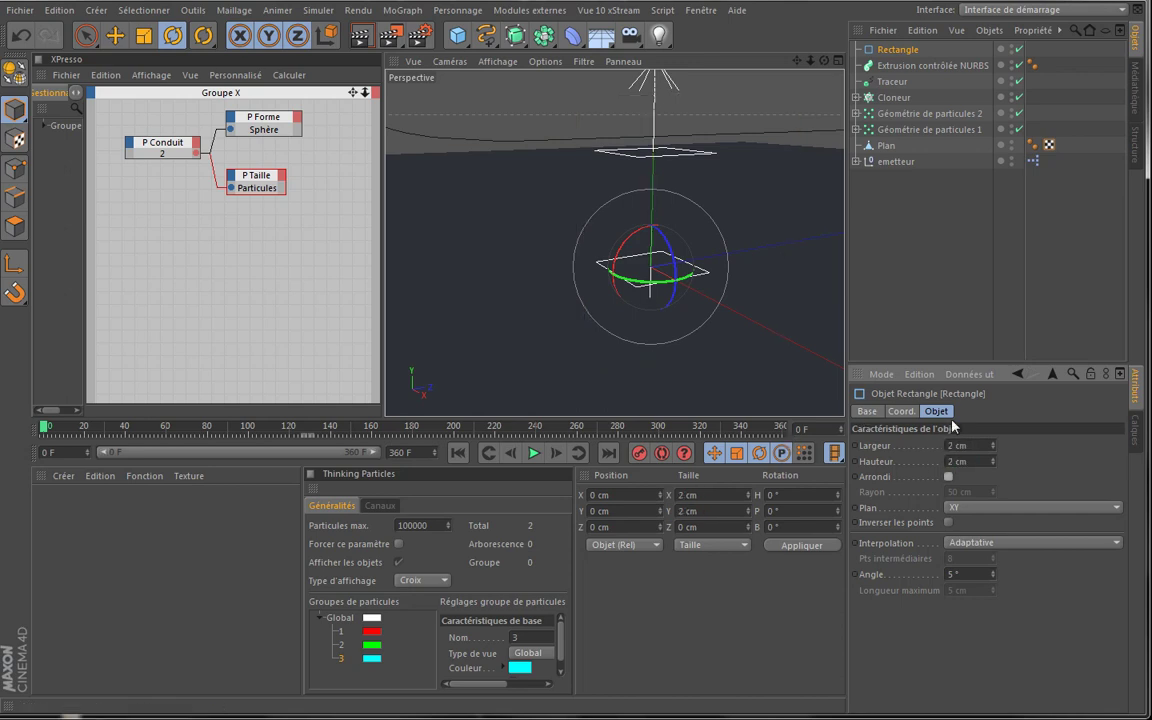
Nest the Rectangle and the Traceur under the Extrusion contrôlée NURBS, with the Rectangle above the Traceur
{"action": "left_click", "coordinate": [903, 65]}
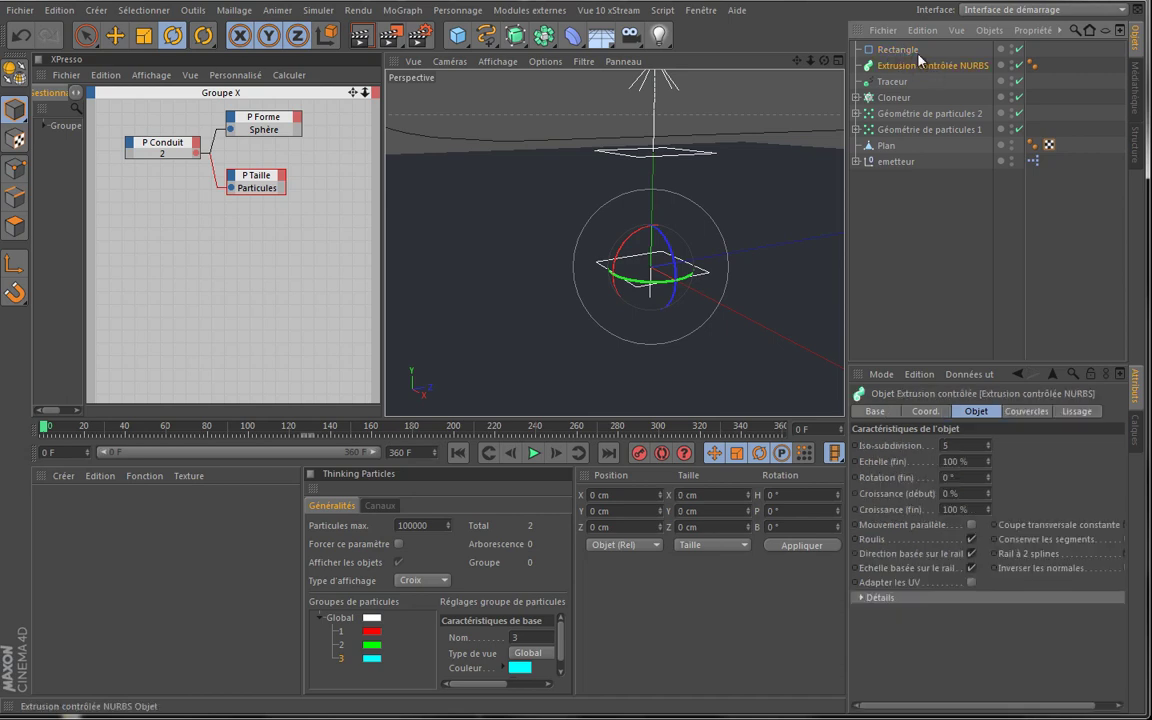
{"action": "left_click_drag", "start_coordinate": [914, 66], "coordinate": [914, 66]}
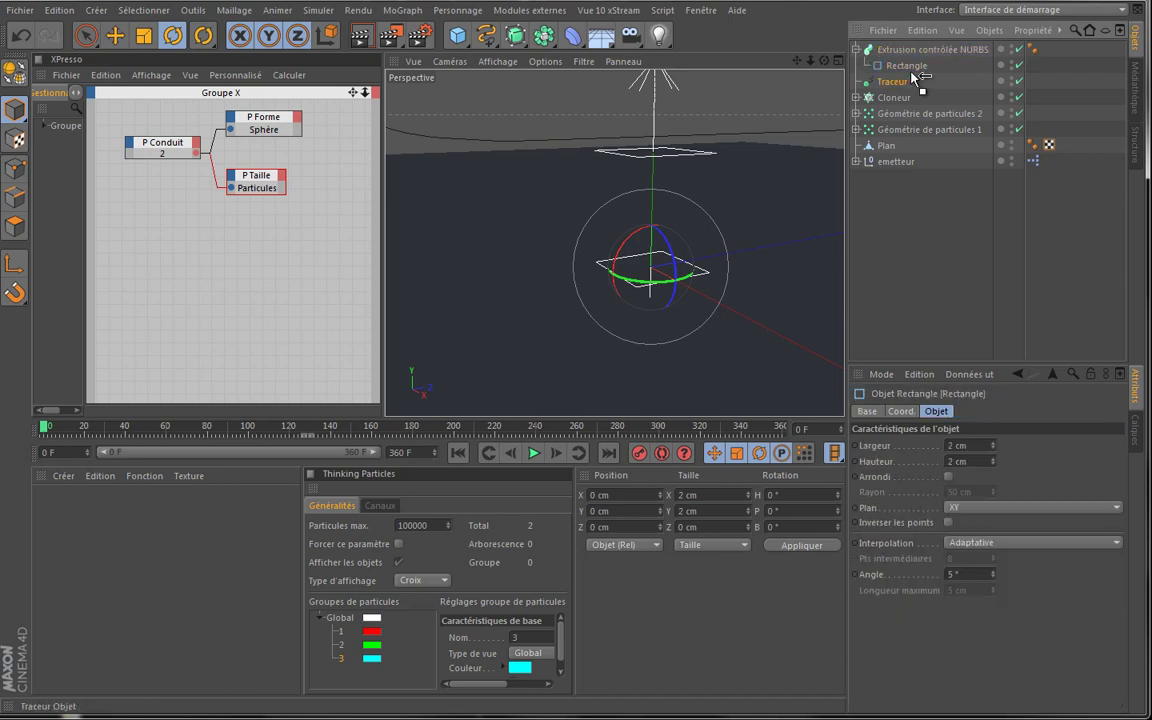
{"action": "left_click", "coordinate": [898, 81]}
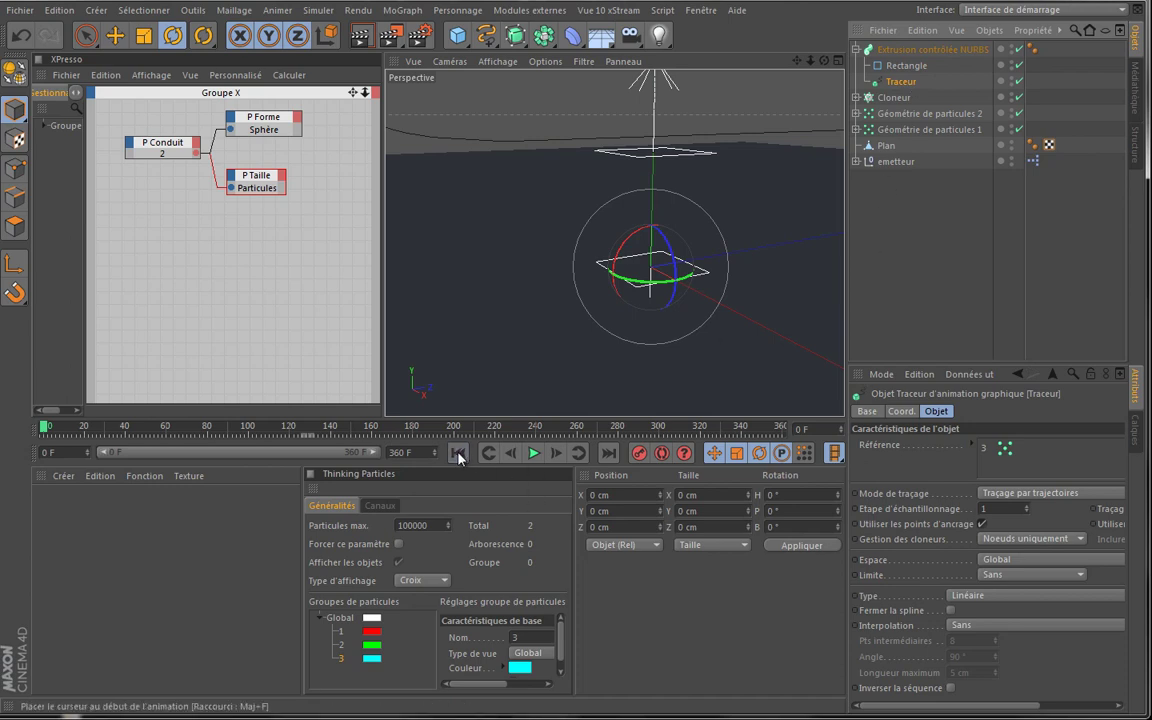
Play the animation to about frame 191, examine the swept stems close up, and select the Extrusion contrôlée NURBS
{"action": "left_click", "coordinate": [532, 453]}
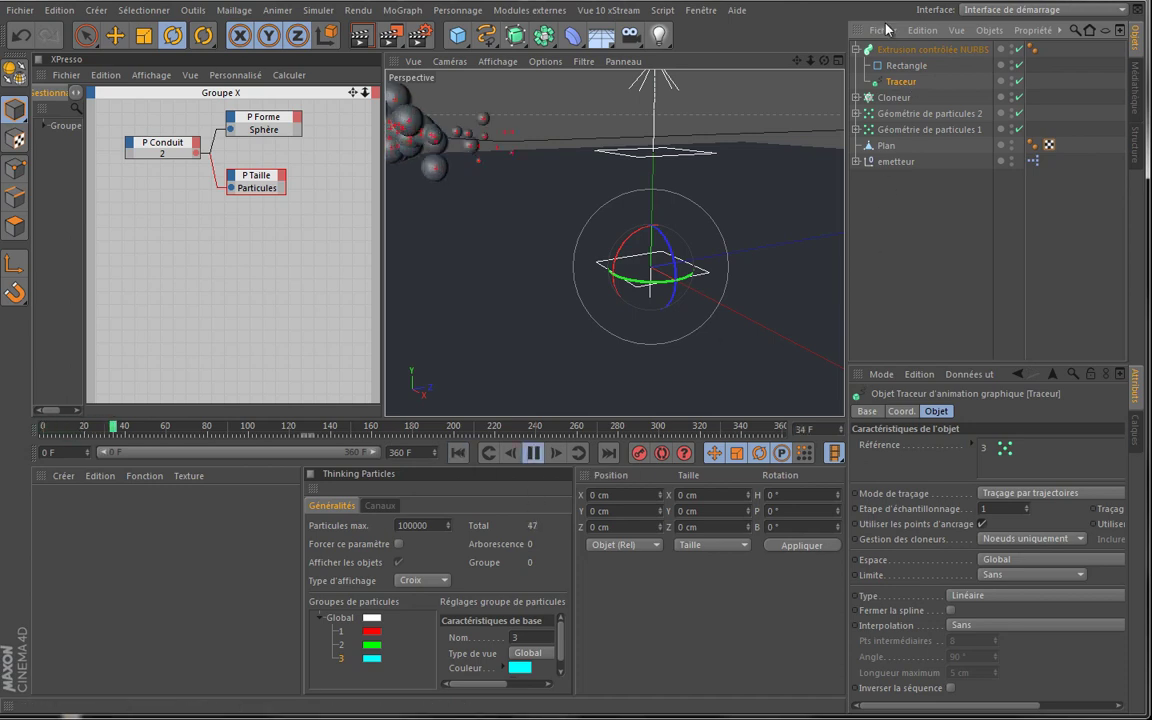
{"action": "middle_click_drag", "start_coordinate": [503, 334], "coordinate": [546, 339], "text": "alt"}
{"action": "left_click_drag", "start_coordinate": [546, 339], "coordinate": [510, 207], "text": "alt"}
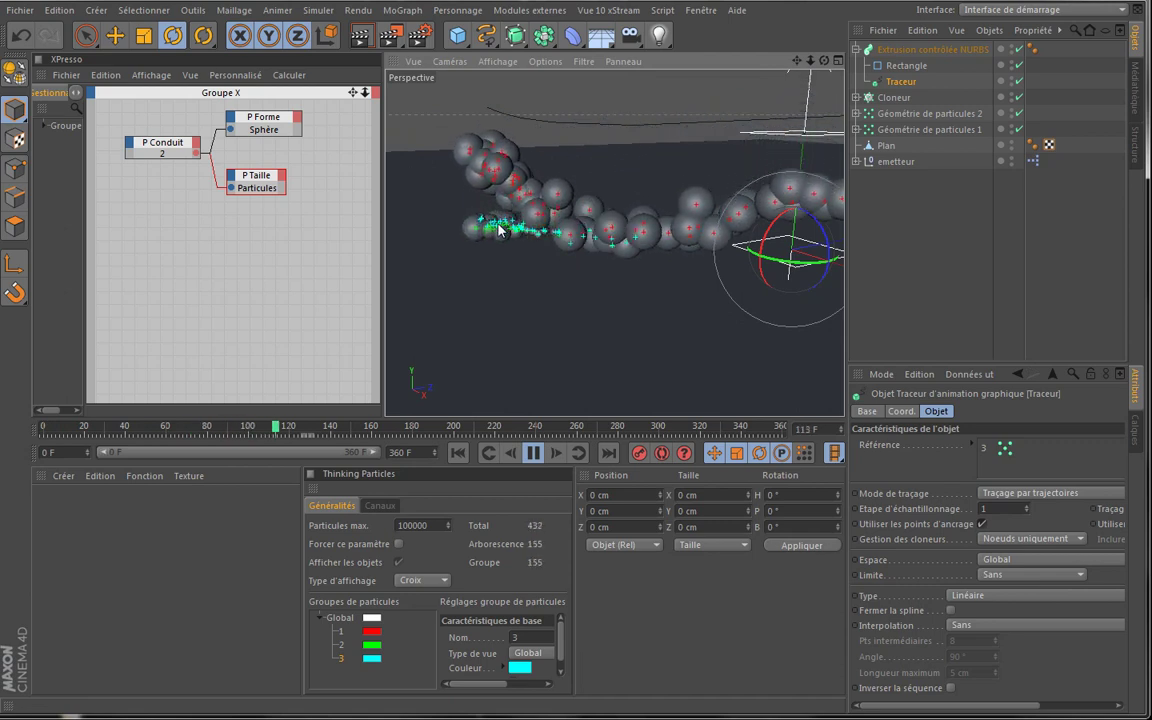
{"action": "scroll", "coordinate": [505, 218], "scroll_direction": "up", "scroll_amount": 3}
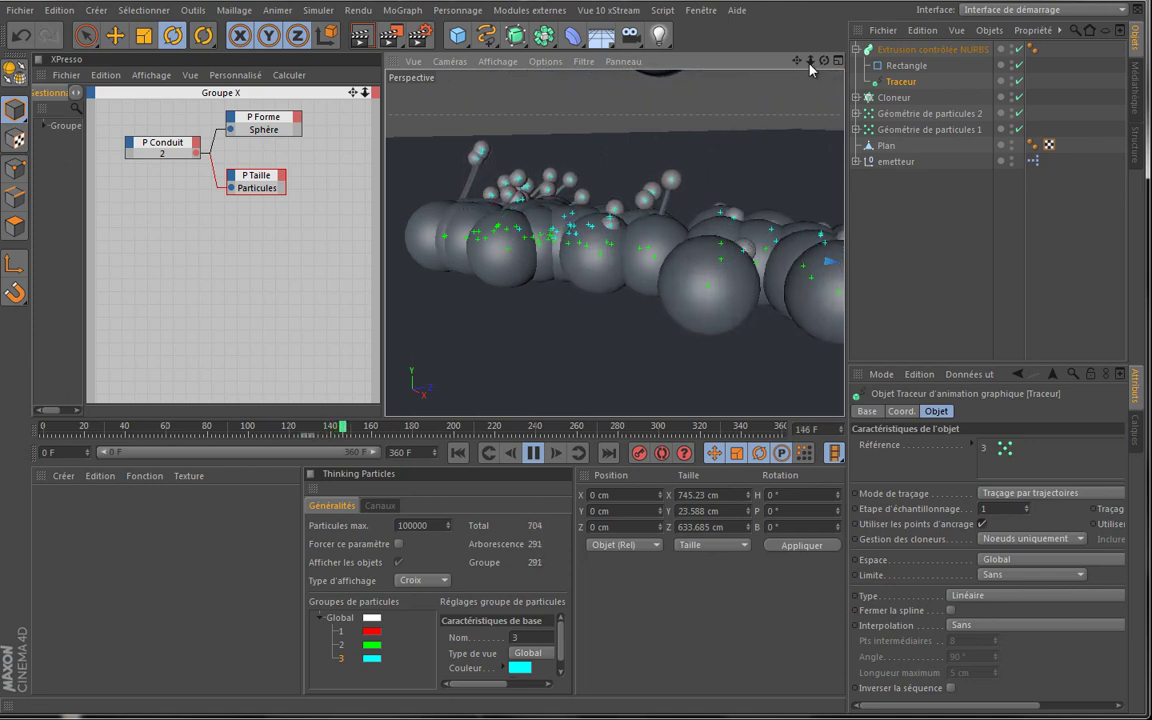
{"action": "left_click_drag", "start_coordinate": [823, 60], "coordinate": [552, 342]}
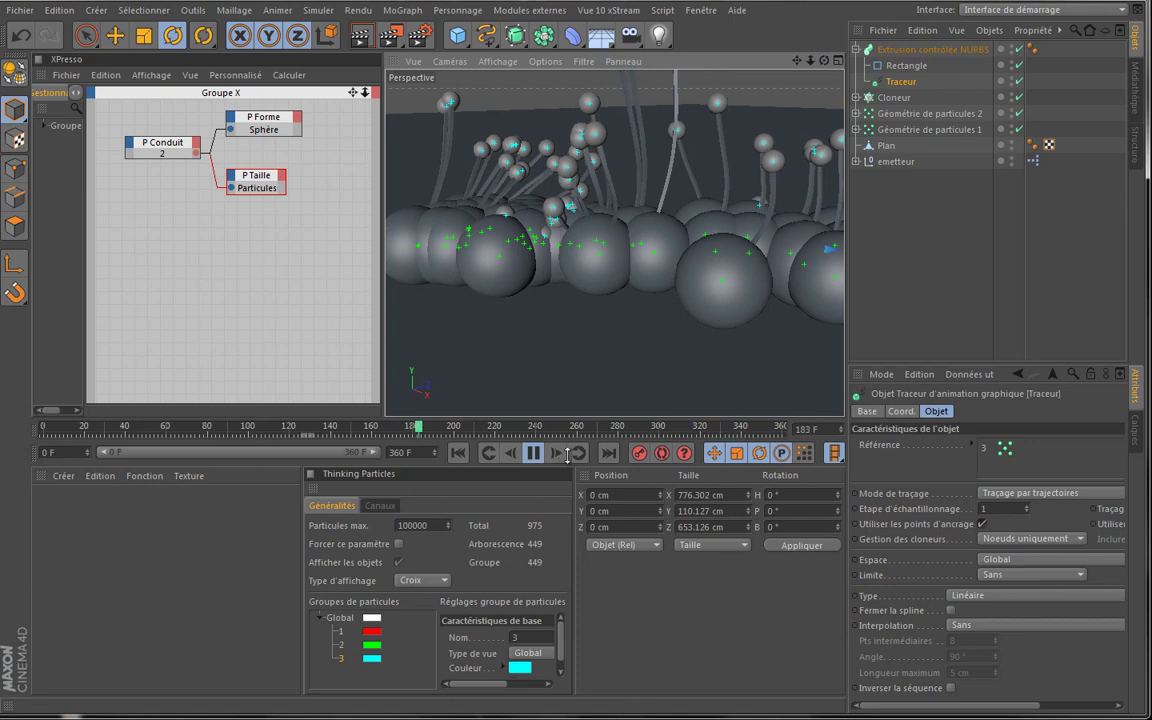
{"action": "left_click", "coordinate": [535, 456]}
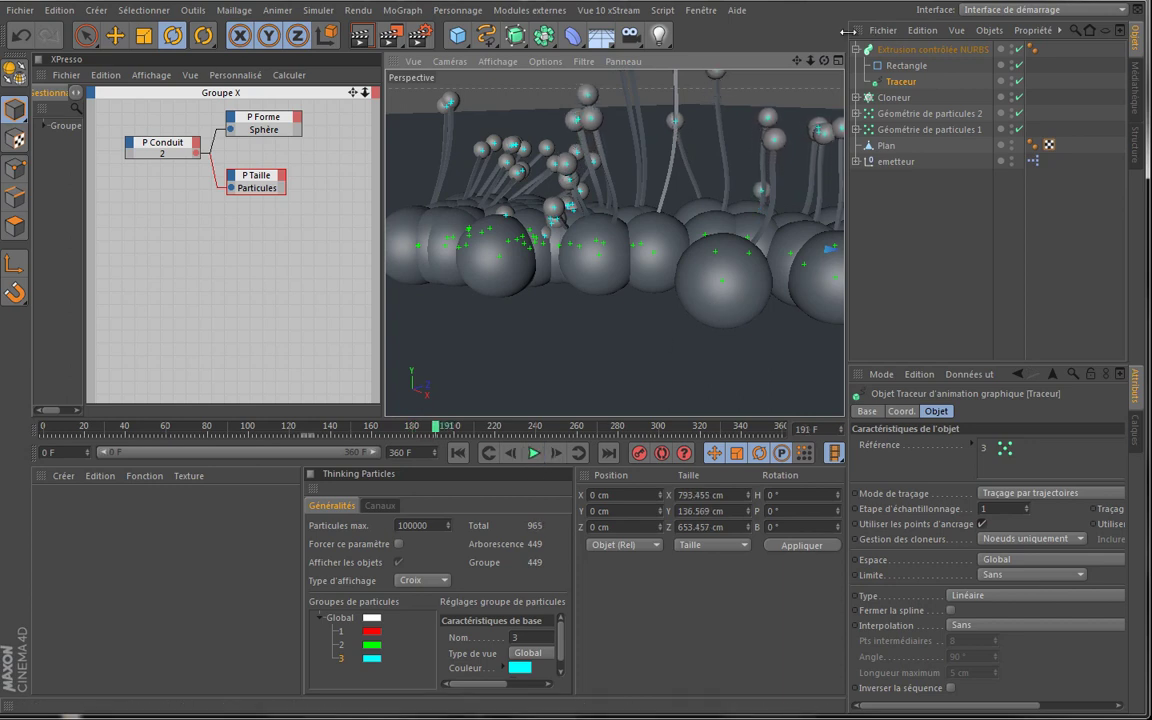
{"action": "left_click_drag", "start_coordinate": [797, 63], "coordinate": [545, 334]}
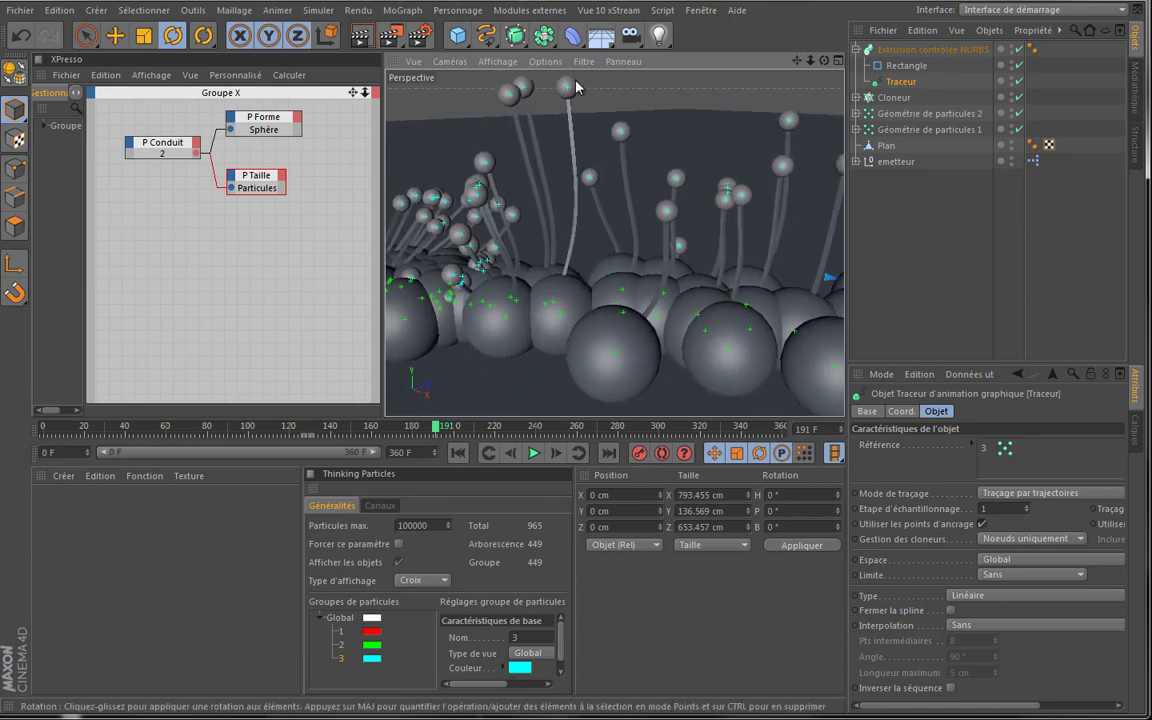
{"action": "left_click", "coordinate": [920, 50]}
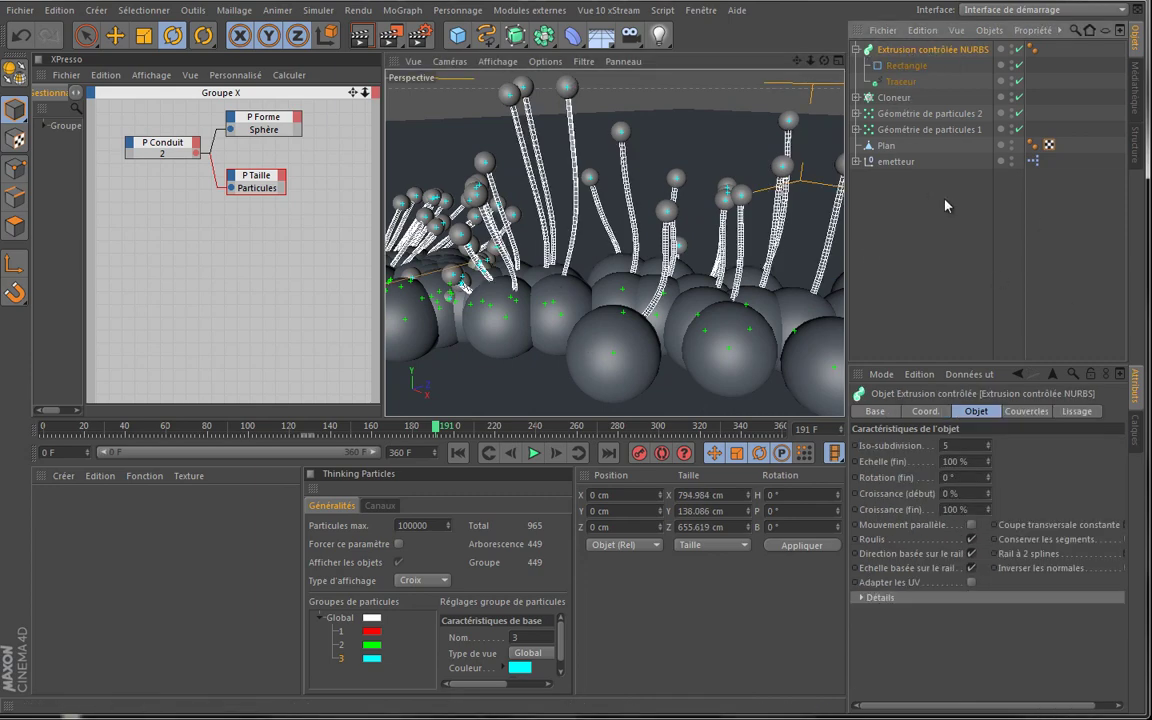
Taper the Extrusion contrôlée NURBS by lowering the end point of its Mise à l'échelle curve in Détails nearly to 0
{"action": "left_click", "coordinate": [864, 598]}
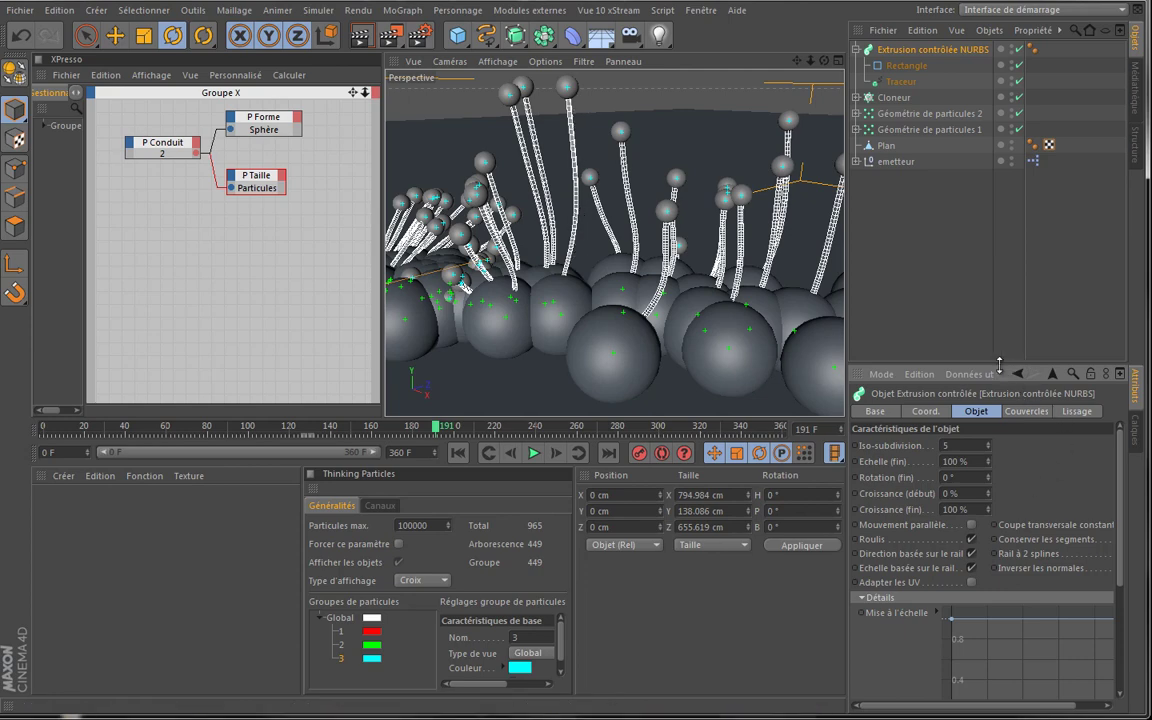
{"action": "left_click_drag", "start_coordinate": [999, 366], "coordinate": [988, 274]}
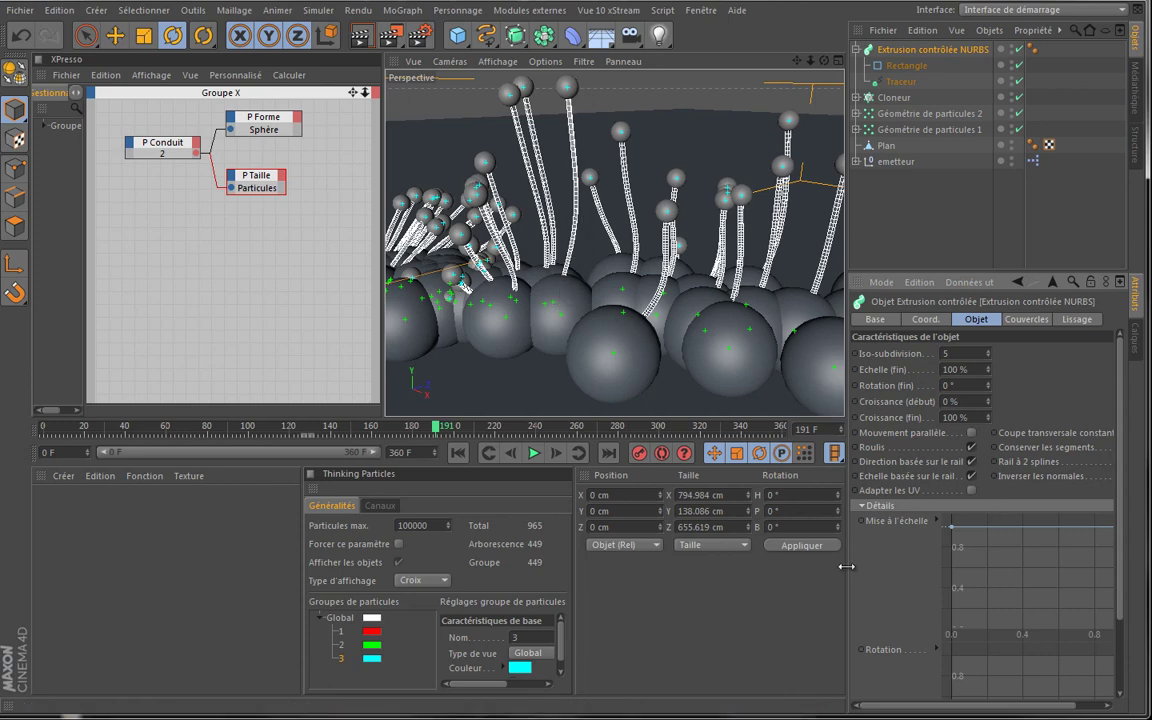
{"action": "left_click_drag", "start_coordinate": [847, 566], "coordinate": [810, 568]}
{"action": "left_click", "coordinate": [823, 506]}
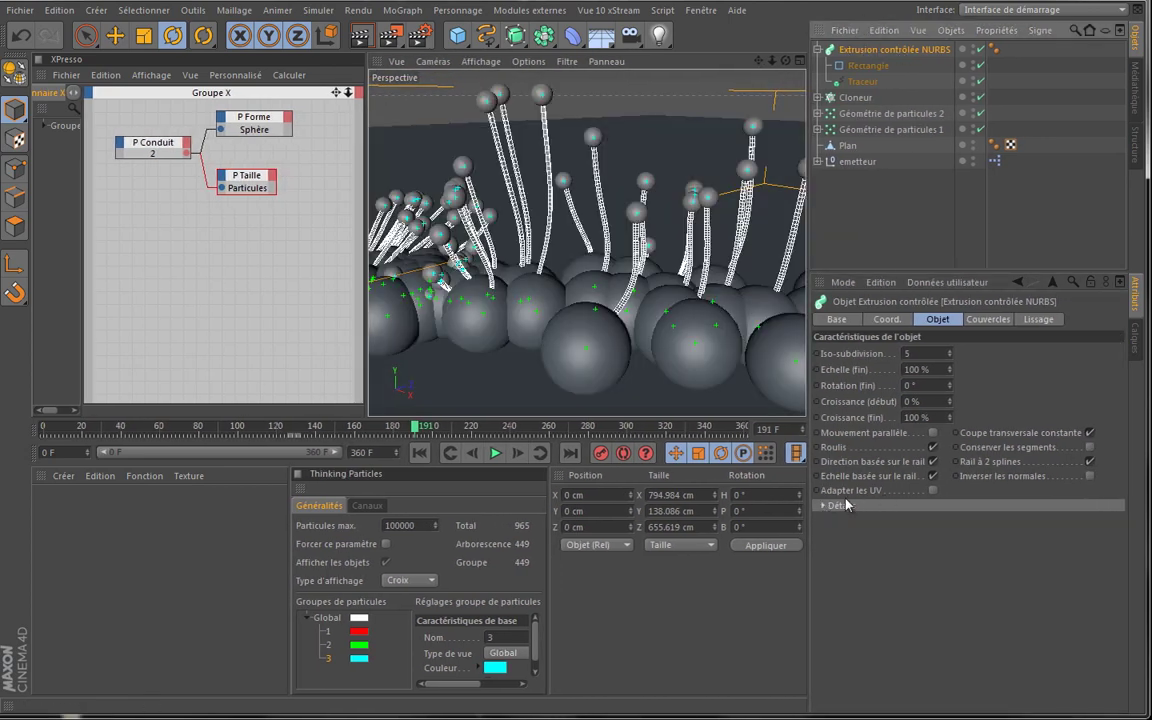
{"action": "left_click", "coordinate": [823, 506]}
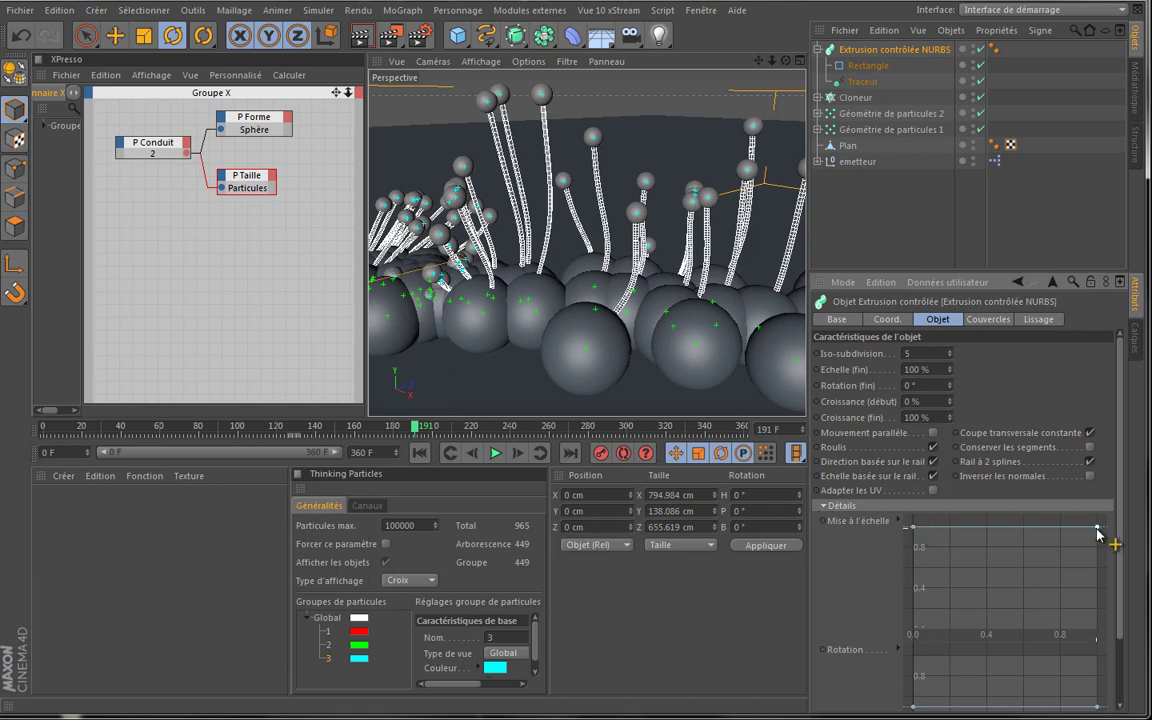
{"action": "left_click", "coordinate": [877, 67]}
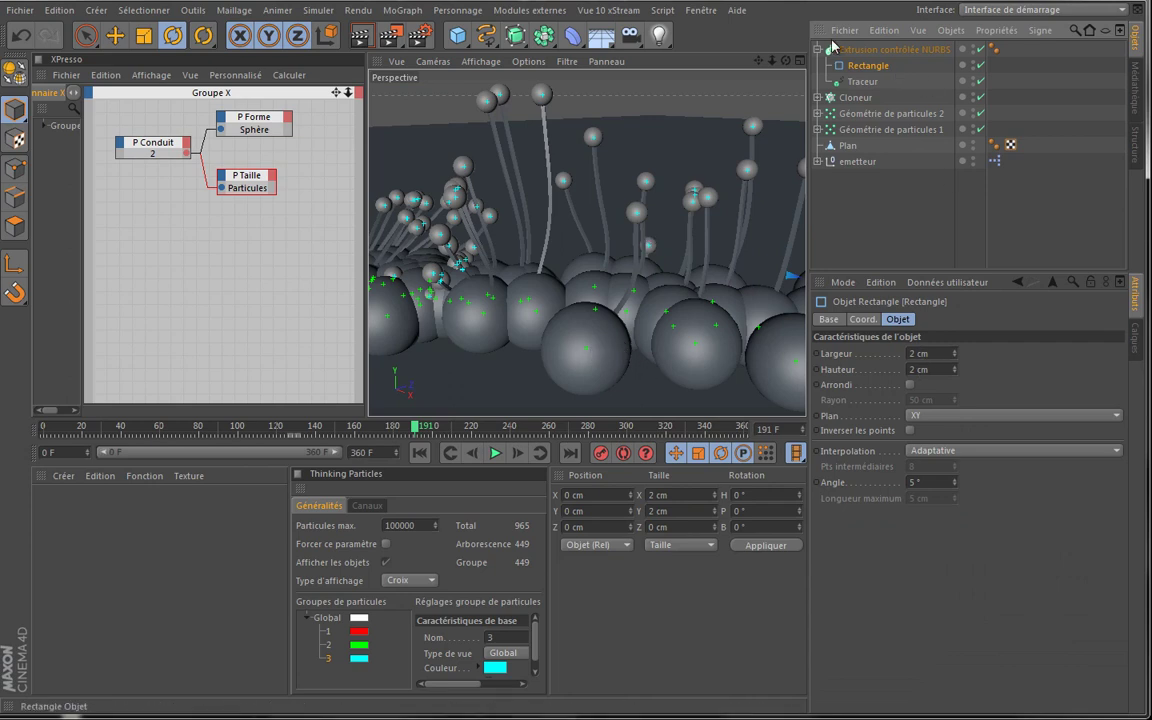
{"action": "left_click", "coordinate": [900, 49]}
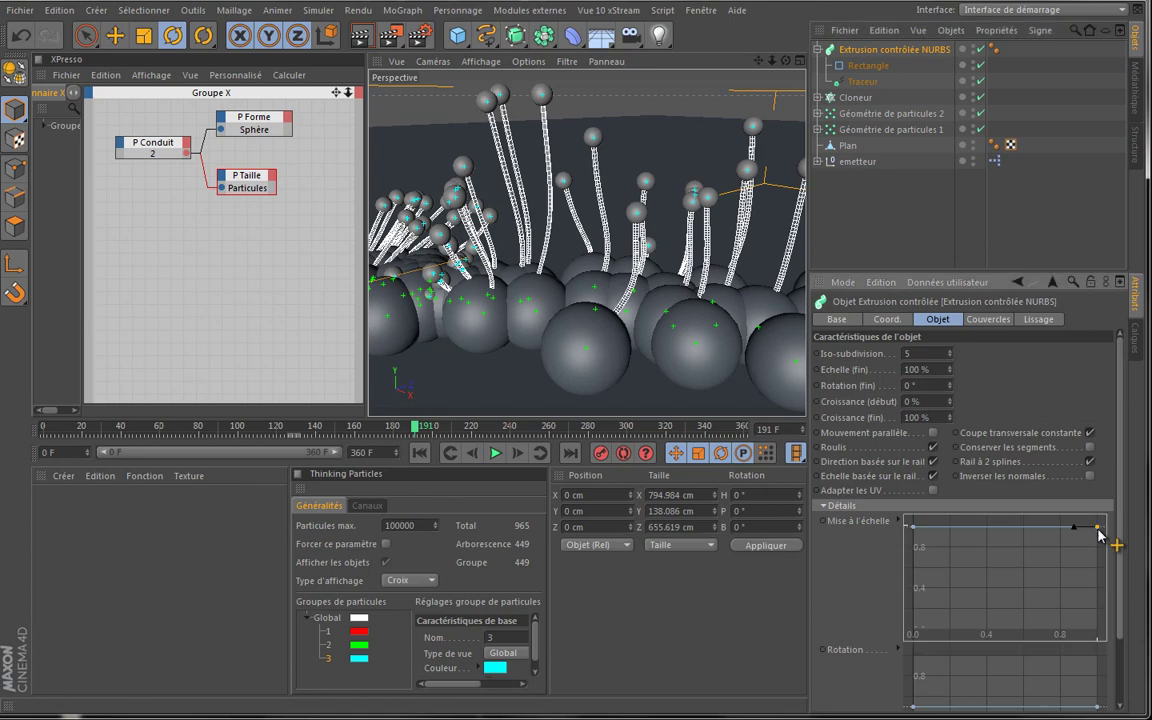
{"action": "left_click_drag", "start_coordinate": [1098, 528], "coordinate": [1095, 624]}
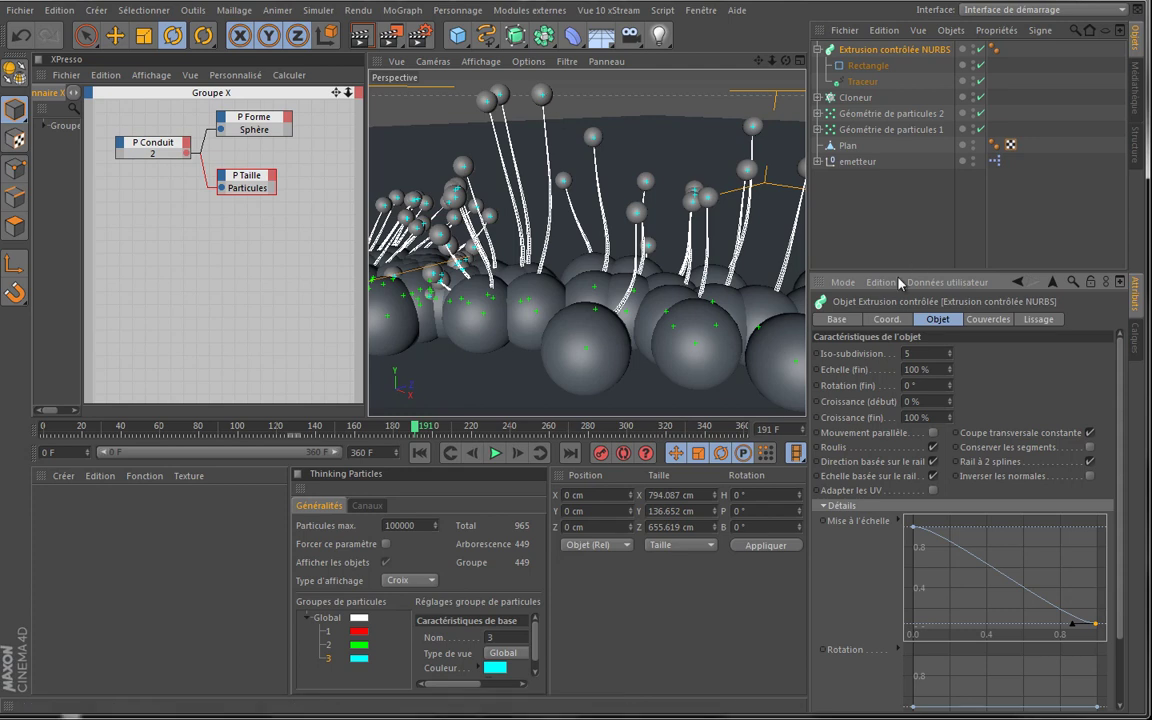
Set the Rectangle's Largeur and Hauteur to 3 cm, and finally both to 4 cm to thicken the stems
{"action": "left_click", "coordinate": [868, 65]}
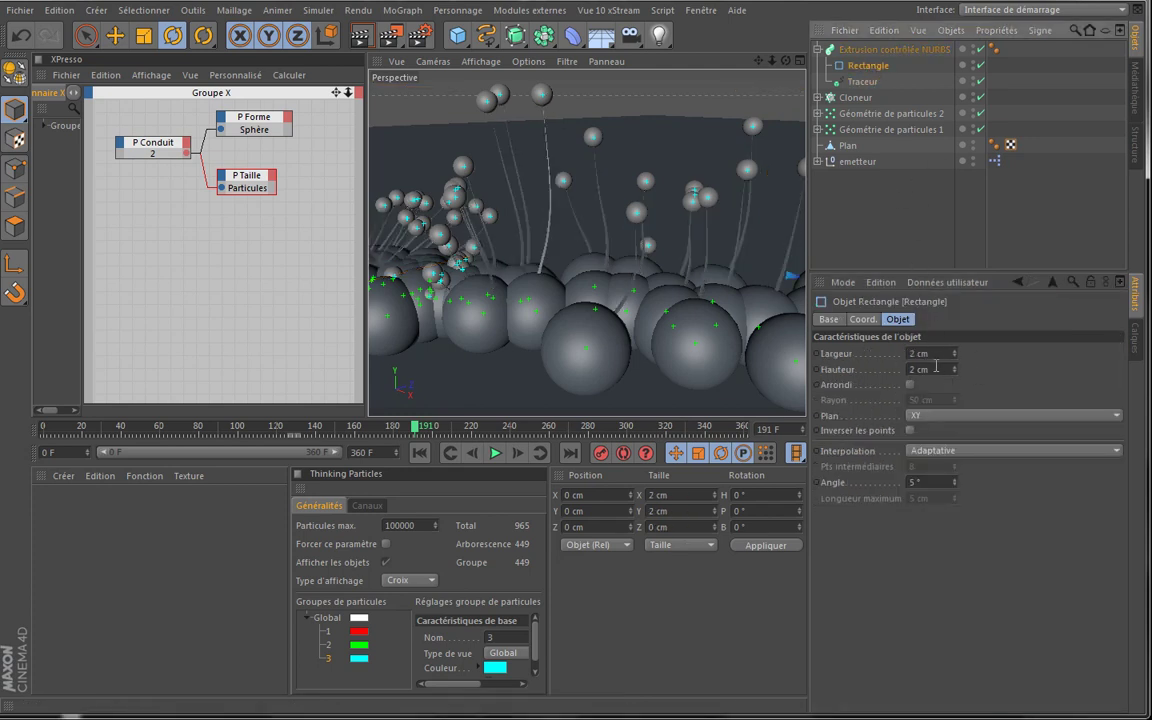
{"action": "double_click", "coordinate": [921, 353]}
{"action": "type", "text": "3"}
{"action": "key", "text": "Tab"}
{"action": "type", "text": "3"}
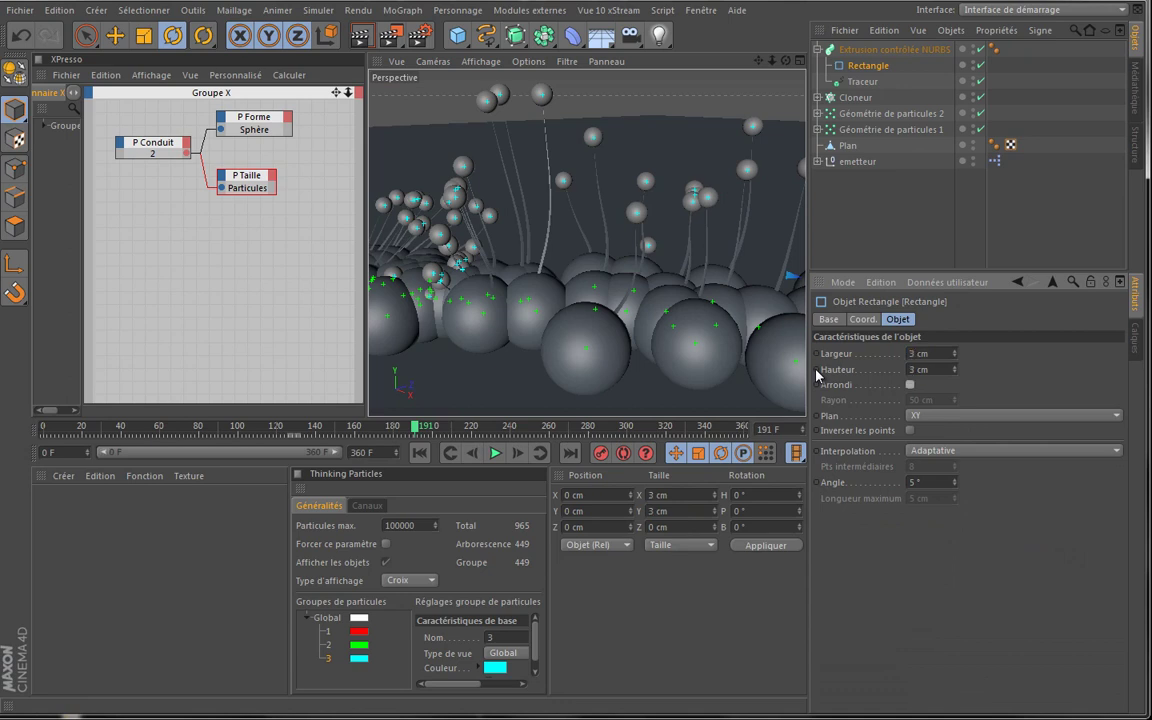
{"action": "key", "text": "Return"}
{"action": "key", "text": "shift+Tab"}
{"action": "type", "text": "4"}
{"action": "key", "text": "Tab"}
{"action": "type", "text": "4"}
{"action": "key", "text": "Return"}
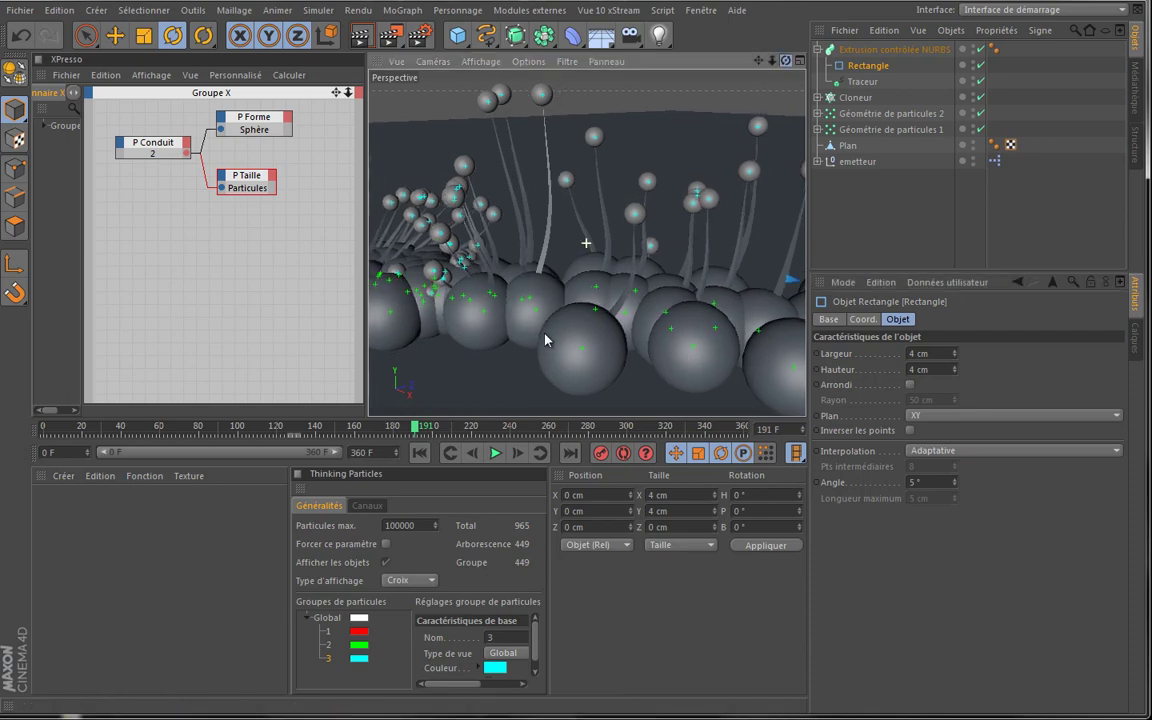
Examine the thickened stems and the whole particle scene from farther back, and identify the spheres of Géométrie de particules 1
{"action": "left_click_drag", "start_coordinate": [545, 334], "coordinate": [552, 330], "text": "alt"}
{"action": "left_click_drag", "start_coordinate": [771, 61], "coordinate": [545, 341]}
{"action": "left_click_drag", "start_coordinate": [757, 63], "coordinate": [545, 340]}
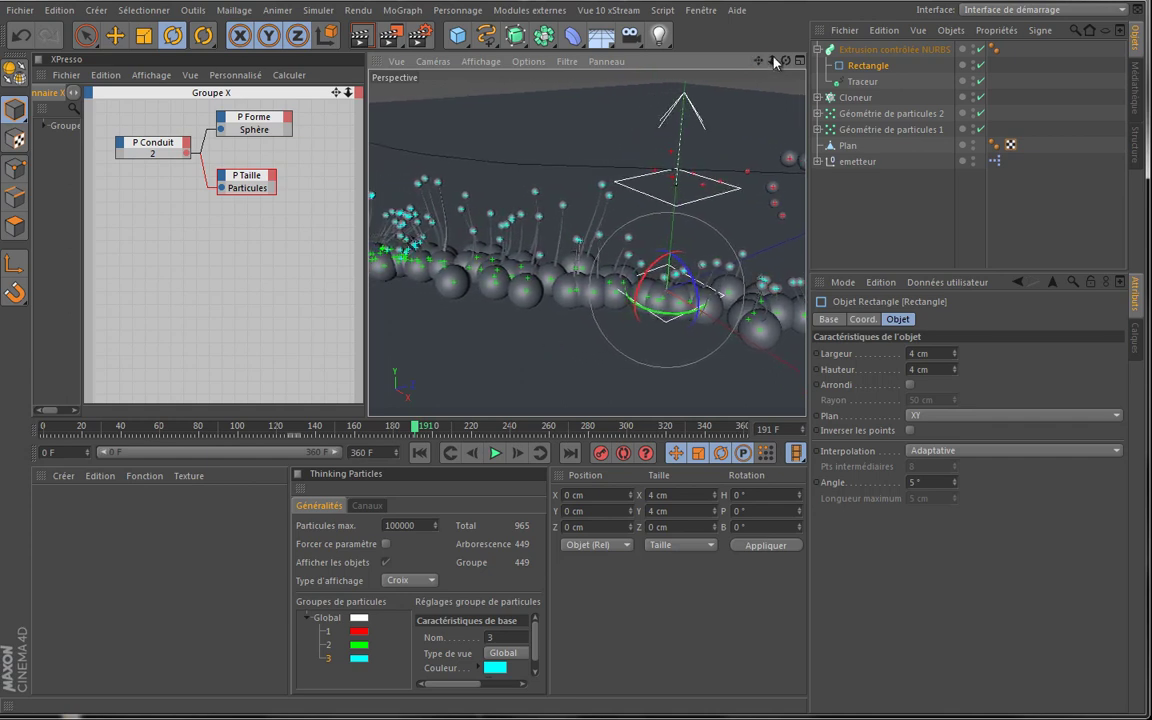
{"action": "left_click_drag", "start_coordinate": [771, 61], "coordinate": [545, 341]}
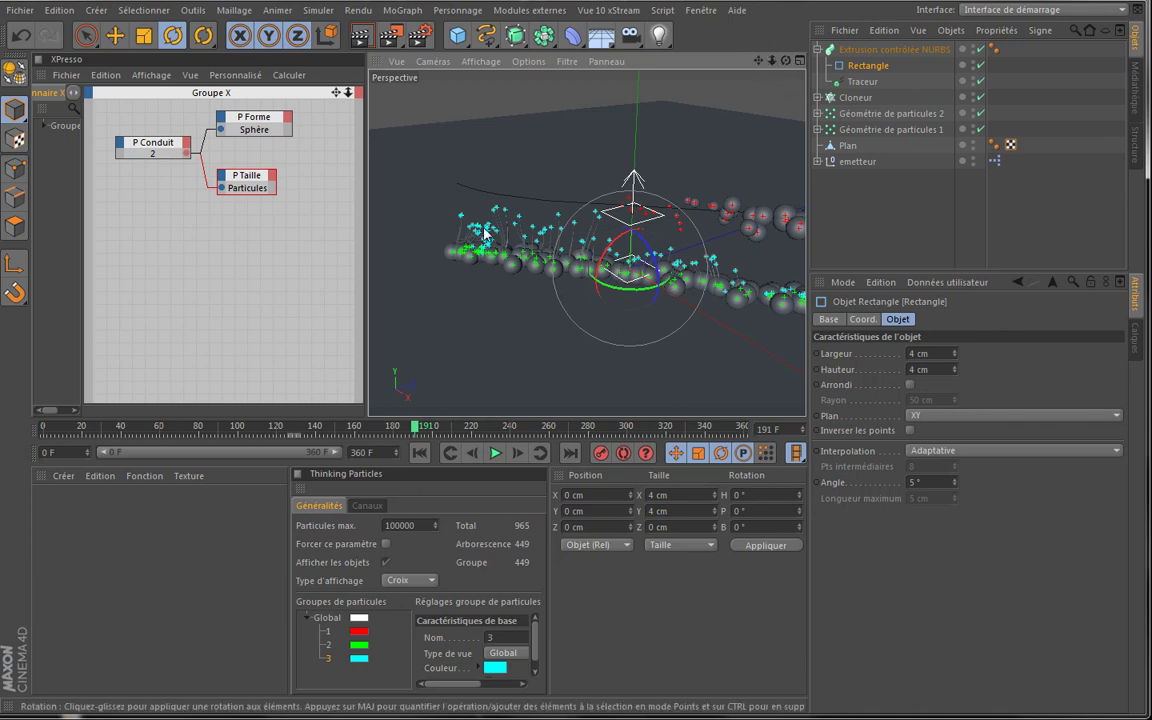
{"action": "left_click_drag", "start_coordinate": [788, 61], "coordinate": [545, 340]}
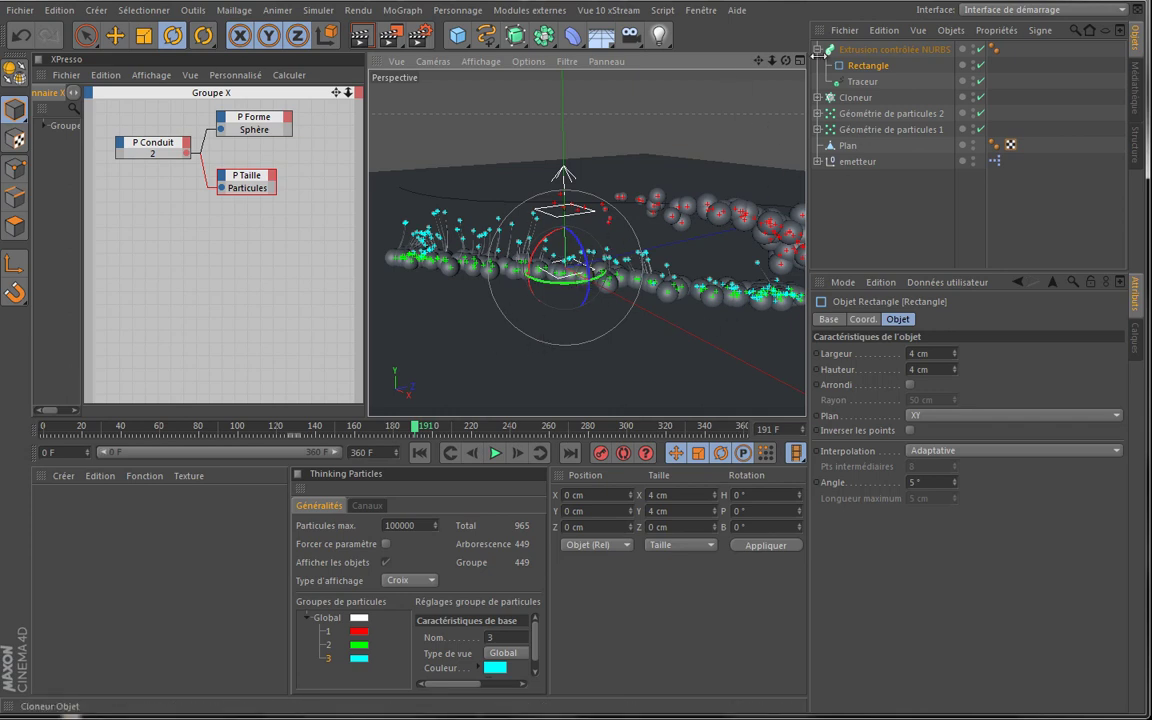
{"action": "left_click", "coordinate": [905, 131]}
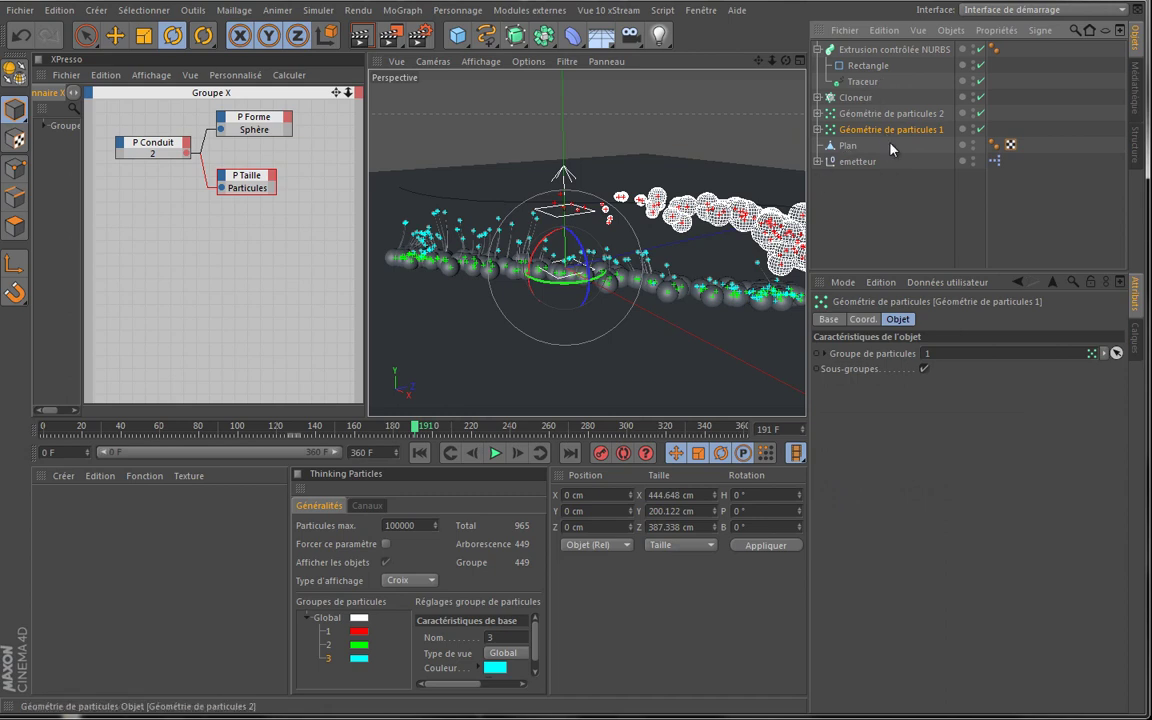
Rename the Cloneur as Cloneur 3 and the Extrusion contrôlée NURBS as Extrusion contrôlée 3
{"action": "left_click", "coordinate": [860, 98]}
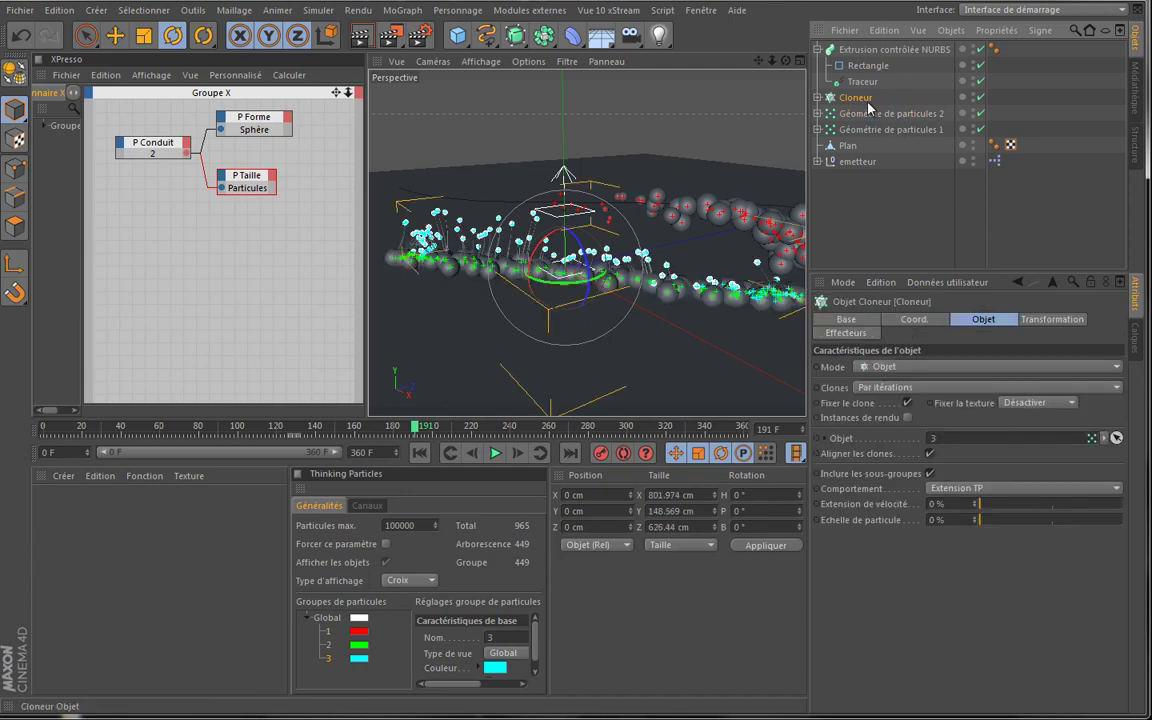
{"action": "double_click", "coordinate": [866, 97]}
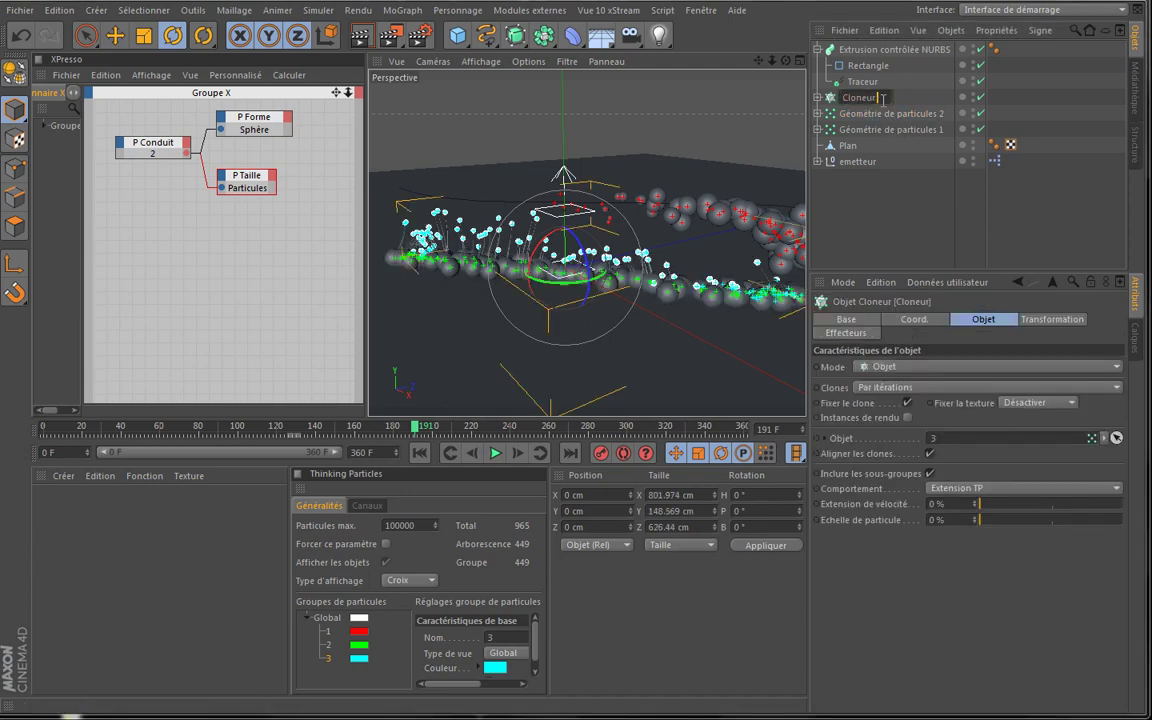
{"action": "type", "text": "3"}
{"action": "key", "text": "Return"}
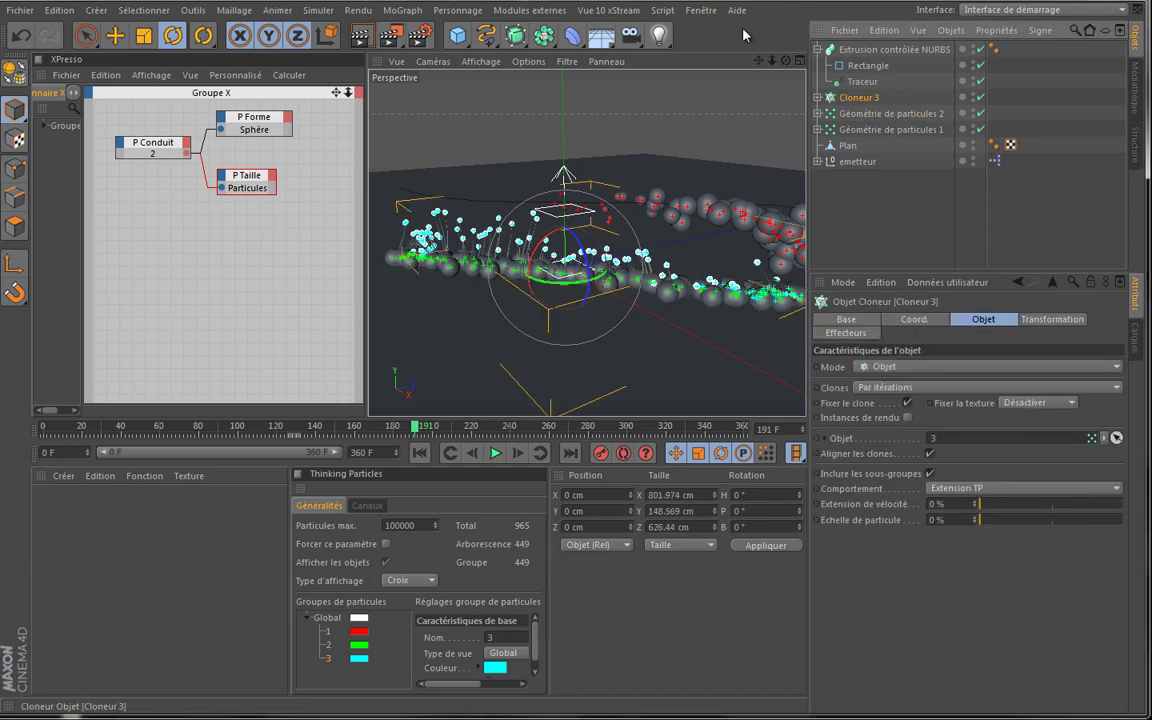
{"action": "left_click", "coordinate": [818, 49]}
{"action": "double_click", "coordinate": [860, 52]}
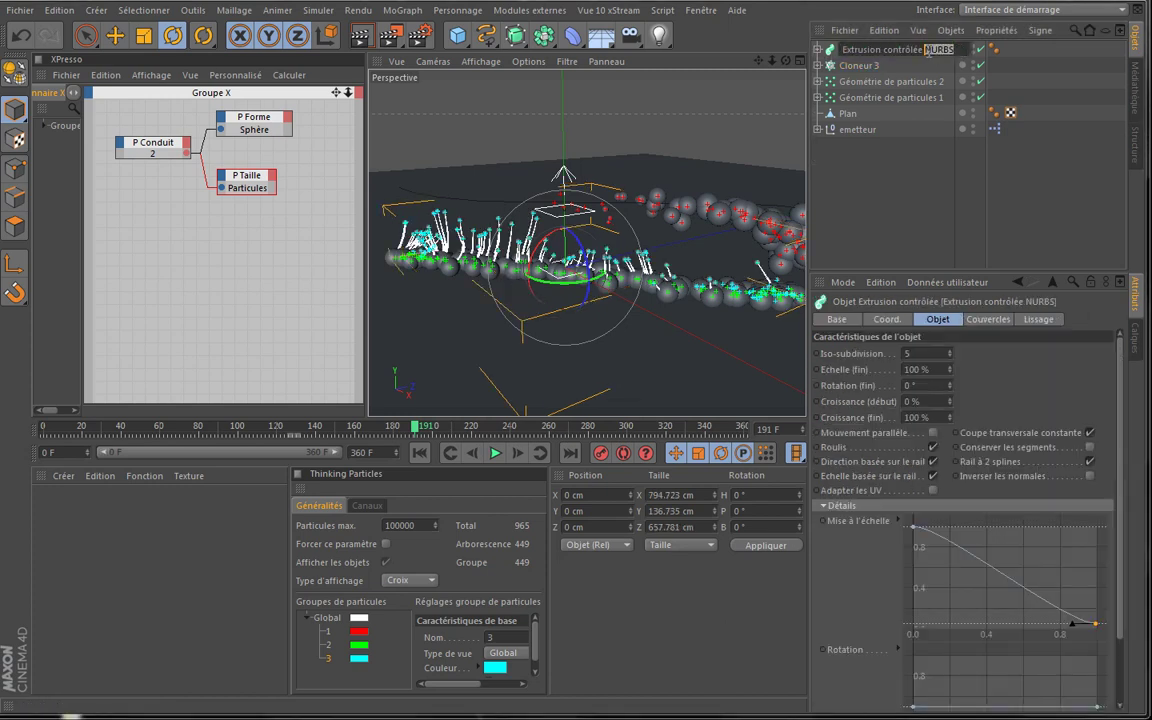
{"action": "type", "text": "3"}
{"action": "key", "text": "Return"}
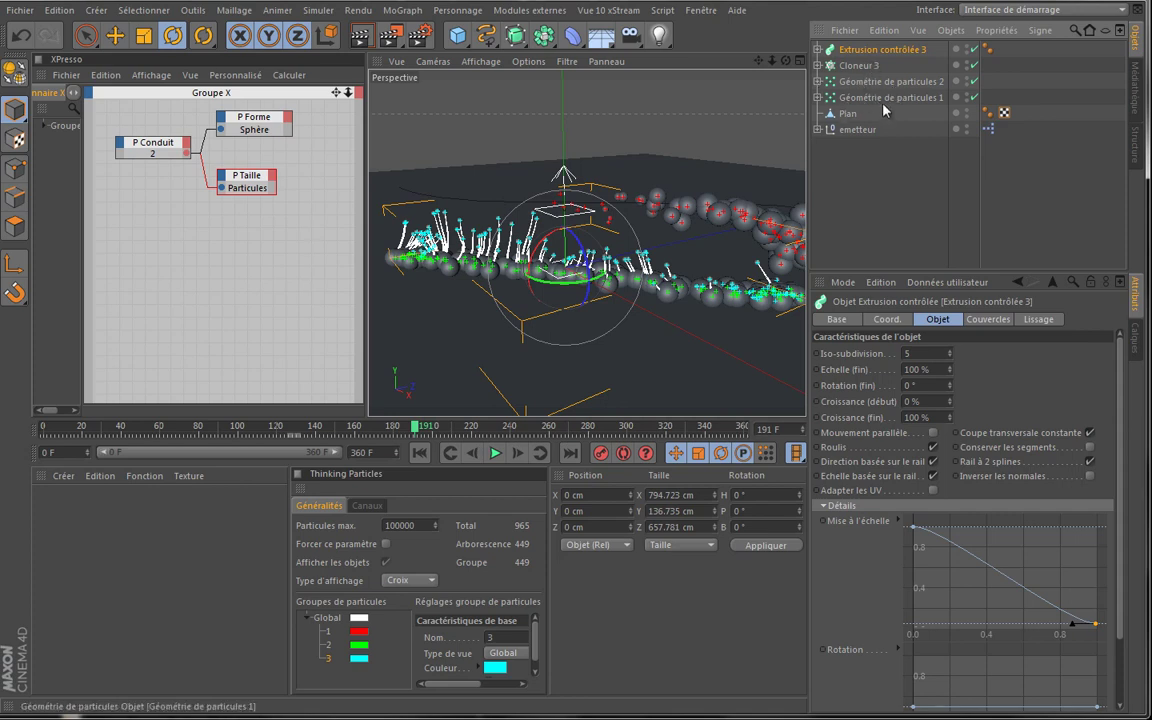
Reorder the objects as Plan, emetteur, Géométrie de particules 1 and 2, Cloneur 3, Extrusion contrôlée 3, and add a Neutre named groupe 3
{"action": "mouse_move", "coordinate": [876, 149]}
{"action": "left_mouse_down"}
{"action": "mouse_move", "coordinate": [914, 166]}
{"action": "mouse_move", "coordinate": [894, 152]}
{"action": "left_mouse_up"}
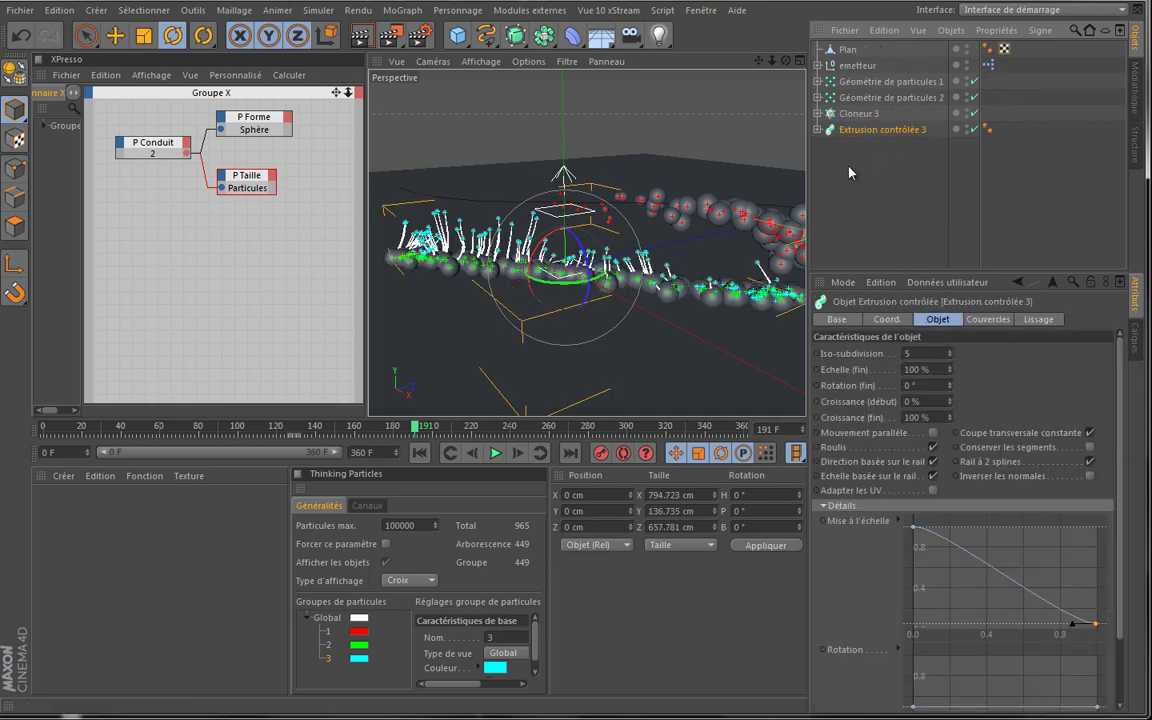
{"action": "left_click", "coordinate": [869, 159]}
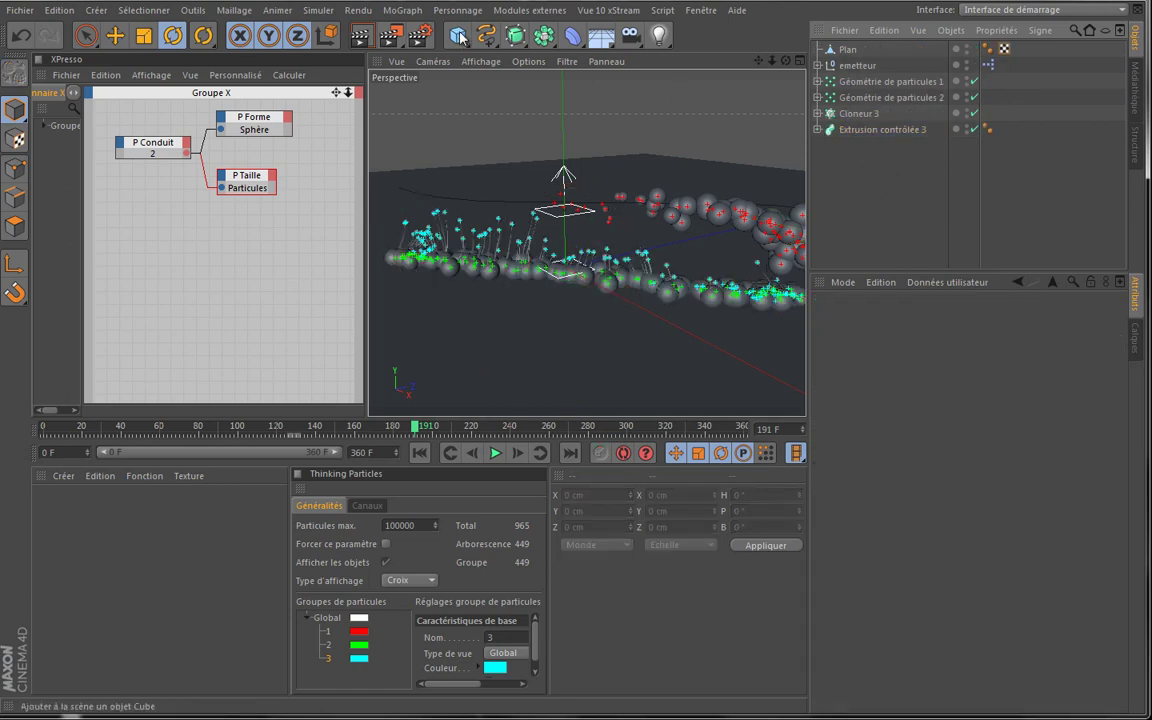
{"action": "left_click_drag", "start_coordinate": [458, 36], "coordinate": [502, 52]}
{"action": "double_click", "coordinate": [850, 52]}
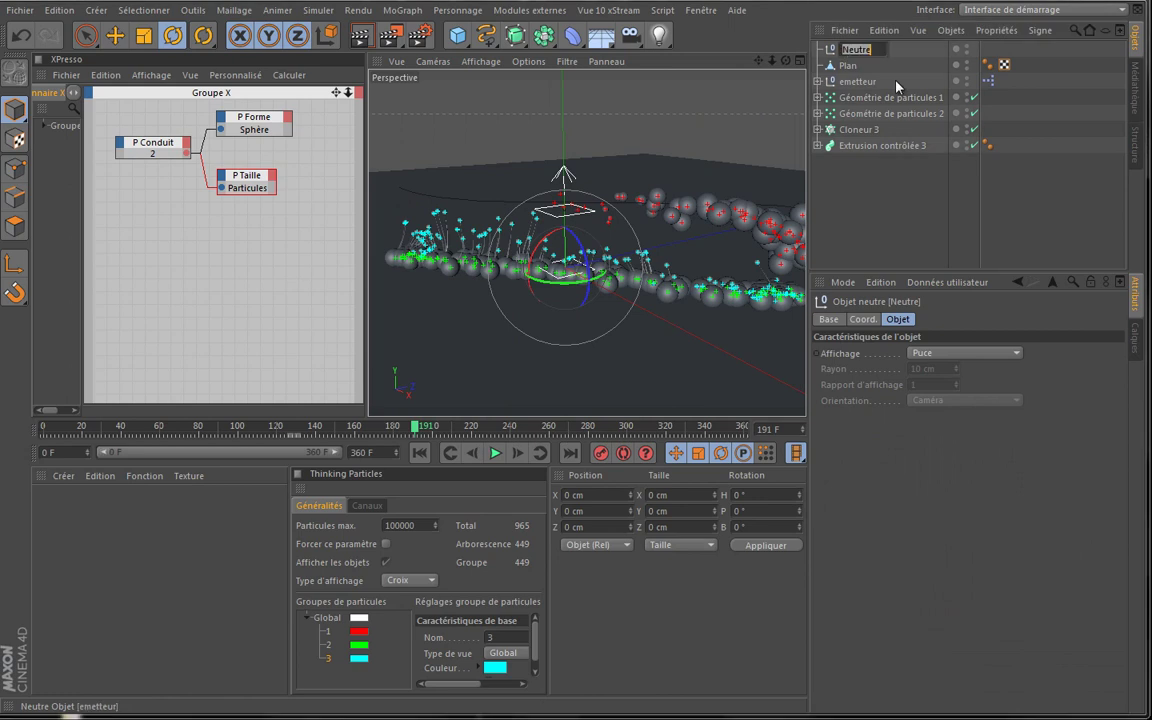
{"action": "type", "text": "groupe 3"}
{"action": "key", "text": "Return"}
Nest Cloneur 3 and Extrusion contrôlée 3 under groupe 3 and place the collapsed group last in the object list
{"action": "left_click", "coordinate": [856, 131]}
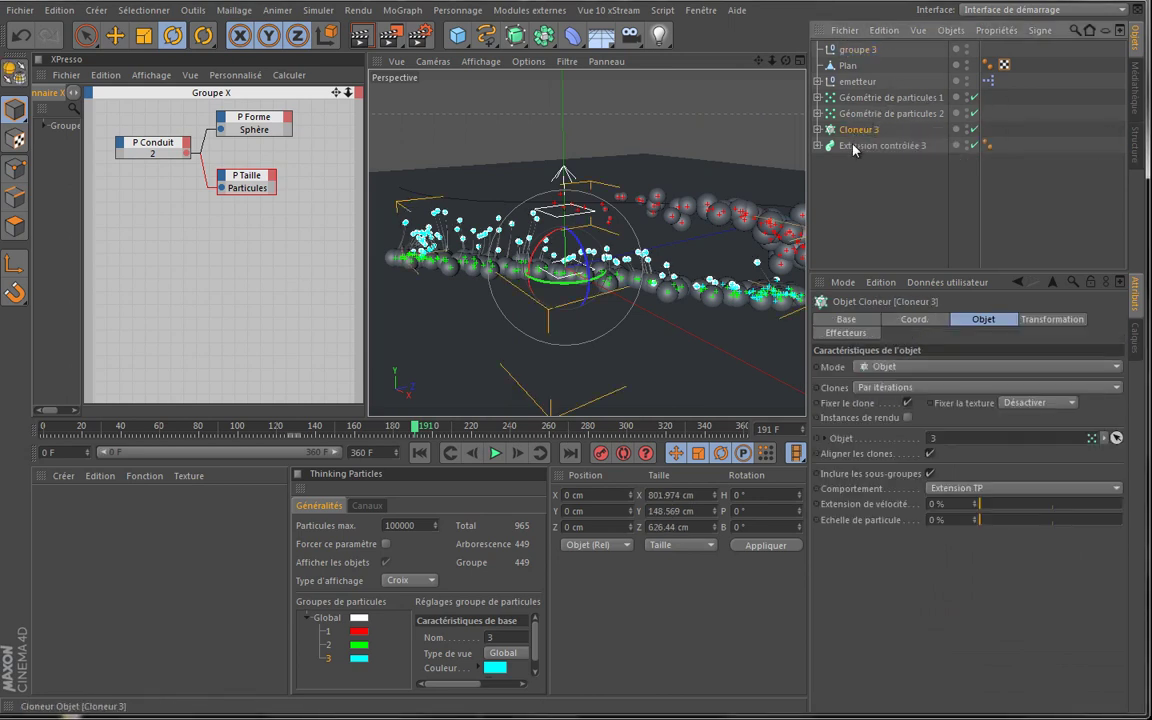
{"action": "left_click", "coordinate": [855, 147], "text": "shift"}
{"action": "left_click_drag", "start_coordinate": [868, 131], "coordinate": [860, 50]}
{"action": "left_click", "coordinate": [818, 49]}
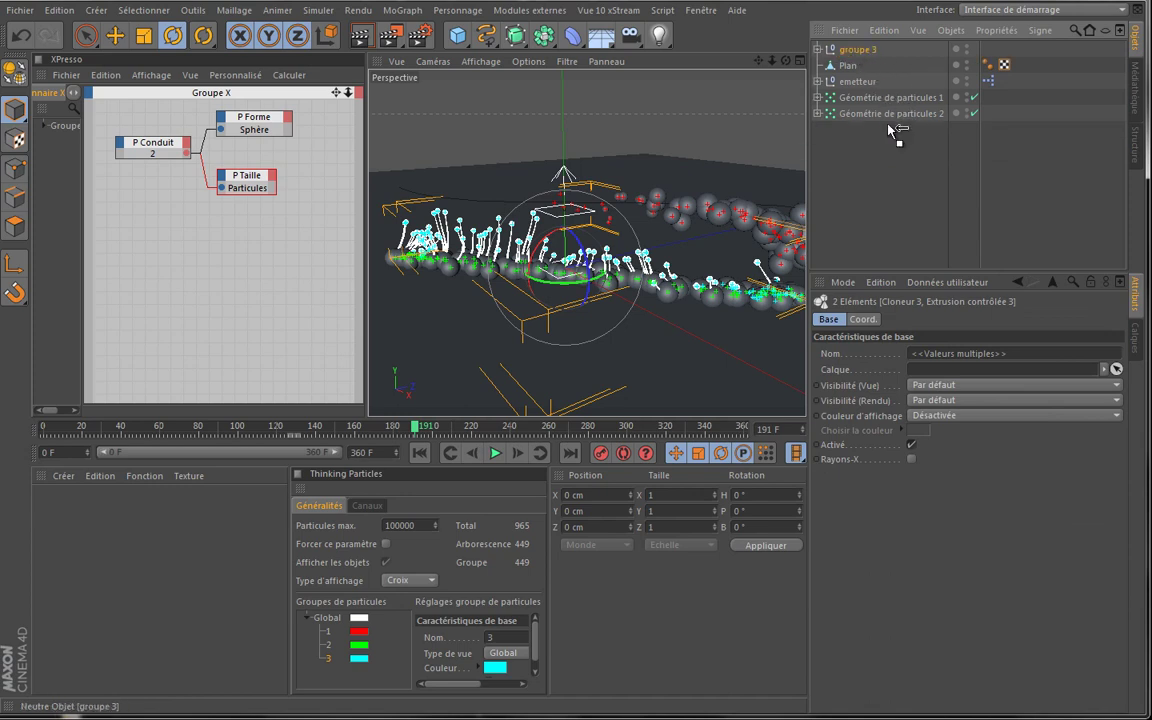
{"action": "left_click_drag", "start_coordinate": [888, 123], "coordinate": [886, 124]}
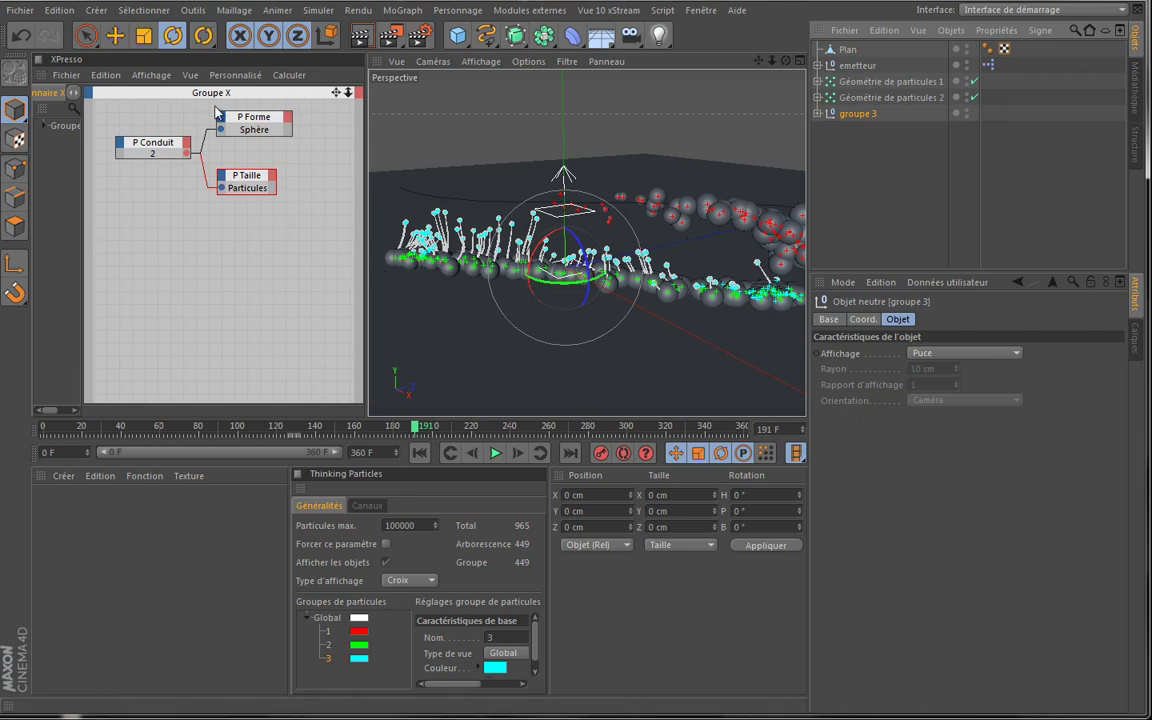
Enlarge the perspective viewport over the XPresso area and add a Caméra from the current view
{"action": "left_click_drag", "start_coordinate": [366, 178], "coordinate": [147, 178]}
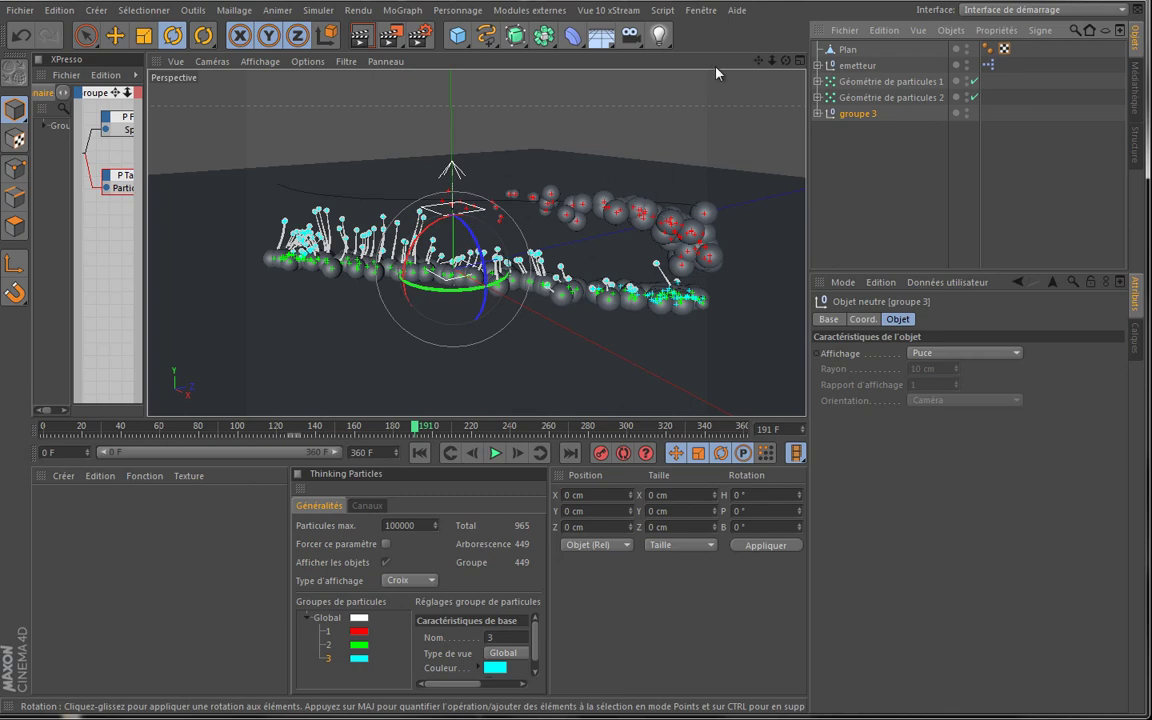
{"action": "left_click", "coordinate": [632, 42]}
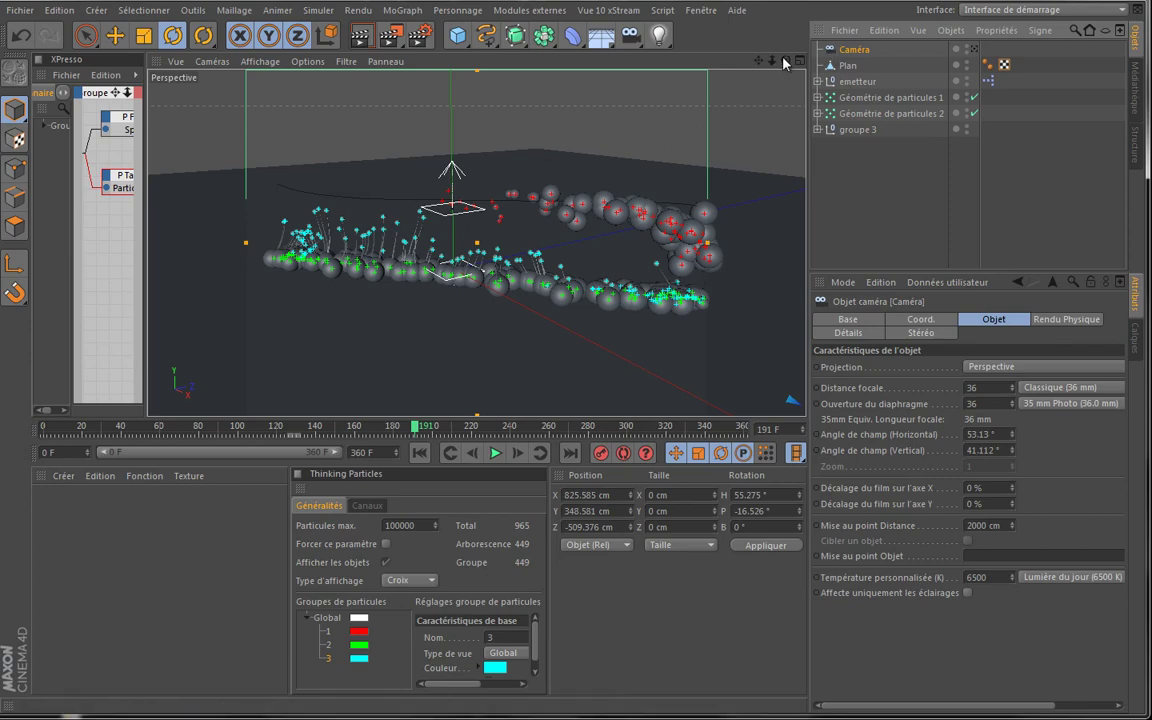
Compare an orbited editor view with the view through the Caméra, ending in the Caméra view
{"action": "left_click_drag", "start_coordinate": [786, 61], "coordinate": [548, 337]}
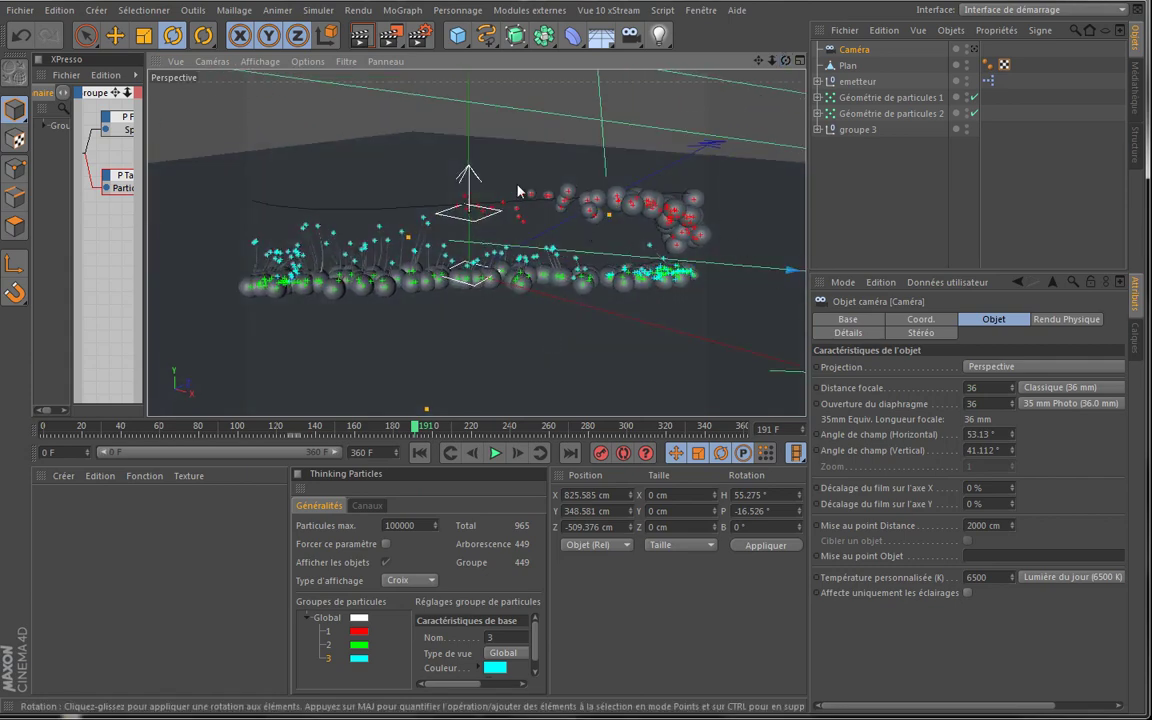
{"action": "left_click", "coordinate": [976, 51]}
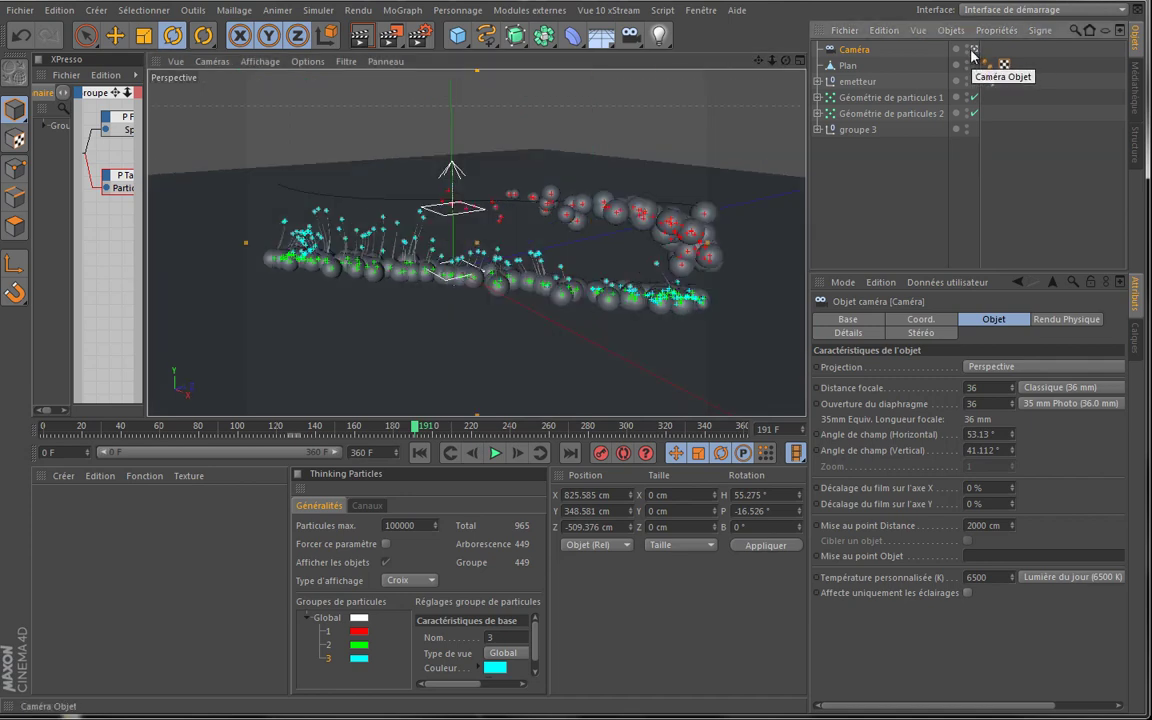
{"action": "left_click", "coordinate": [972, 50]}
{"action": "left_click", "coordinate": [972, 50]}
{"action": "left_click", "coordinate": [972, 50]}
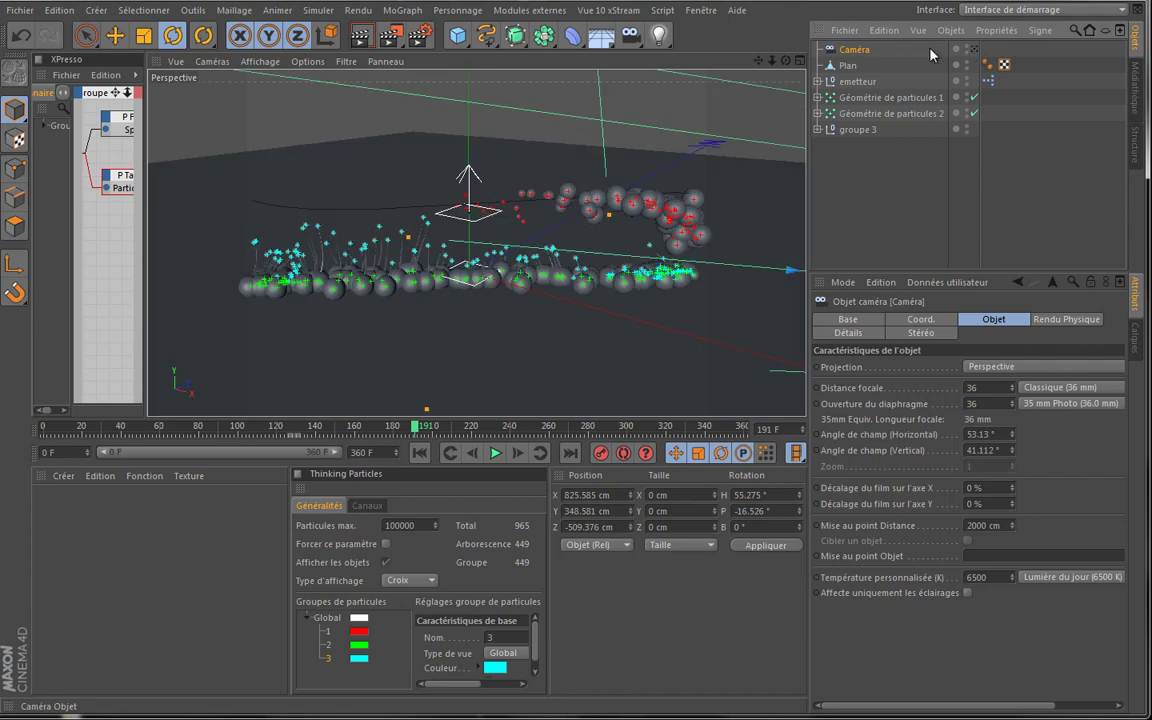
{"action": "left_click_drag", "start_coordinate": [548, 337], "coordinate": [548, 337], "text": "alt"}
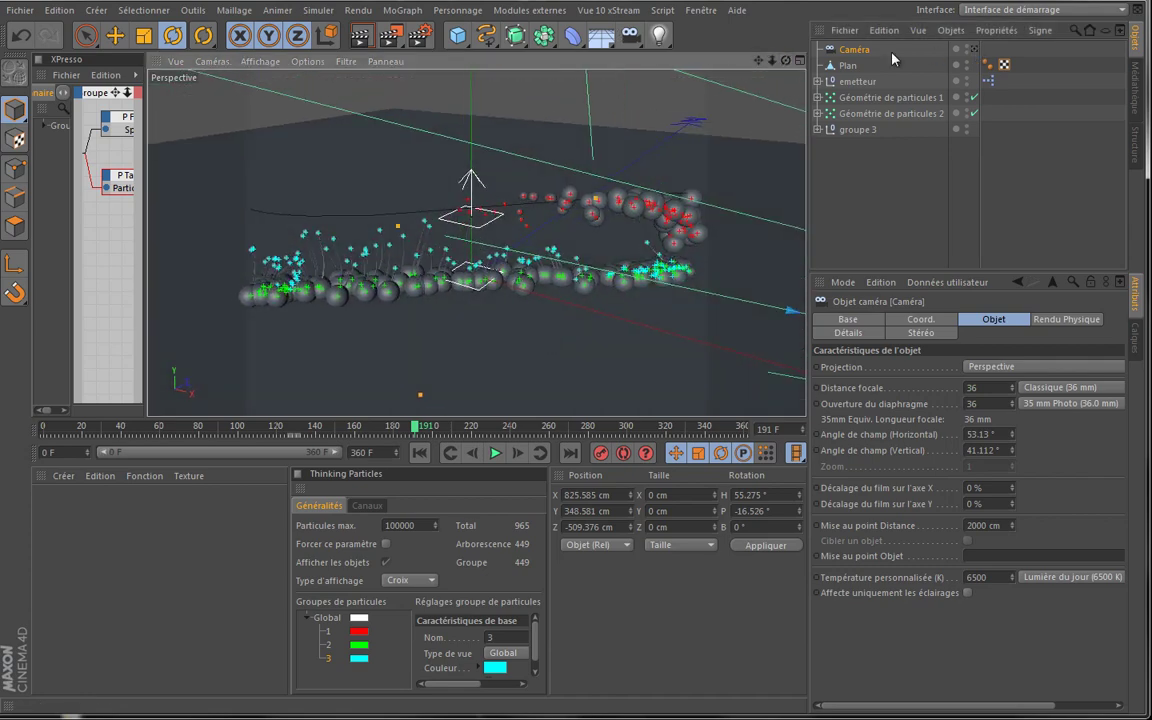
{"action": "left_click", "coordinate": [972, 50]}
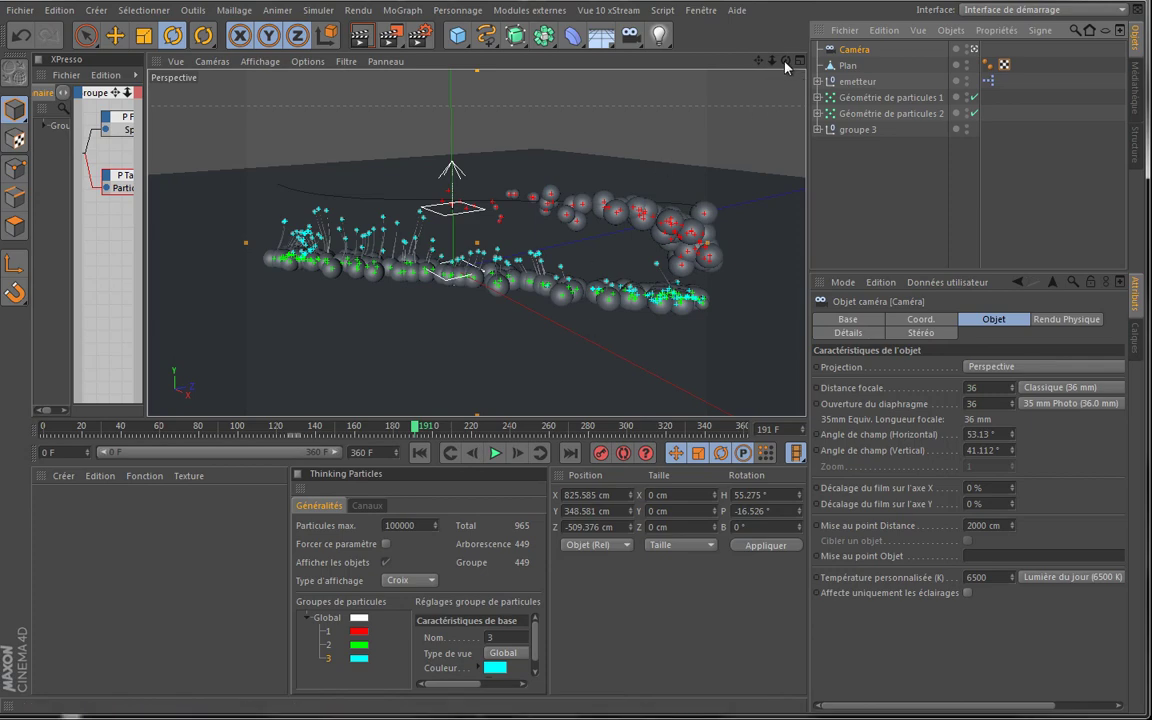
Try orbiting while looking through the Caméra, and undo each change of its orientation
{"action": "left_click_drag", "start_coordinate": [786, 60], "coordinate": [548, 337]}
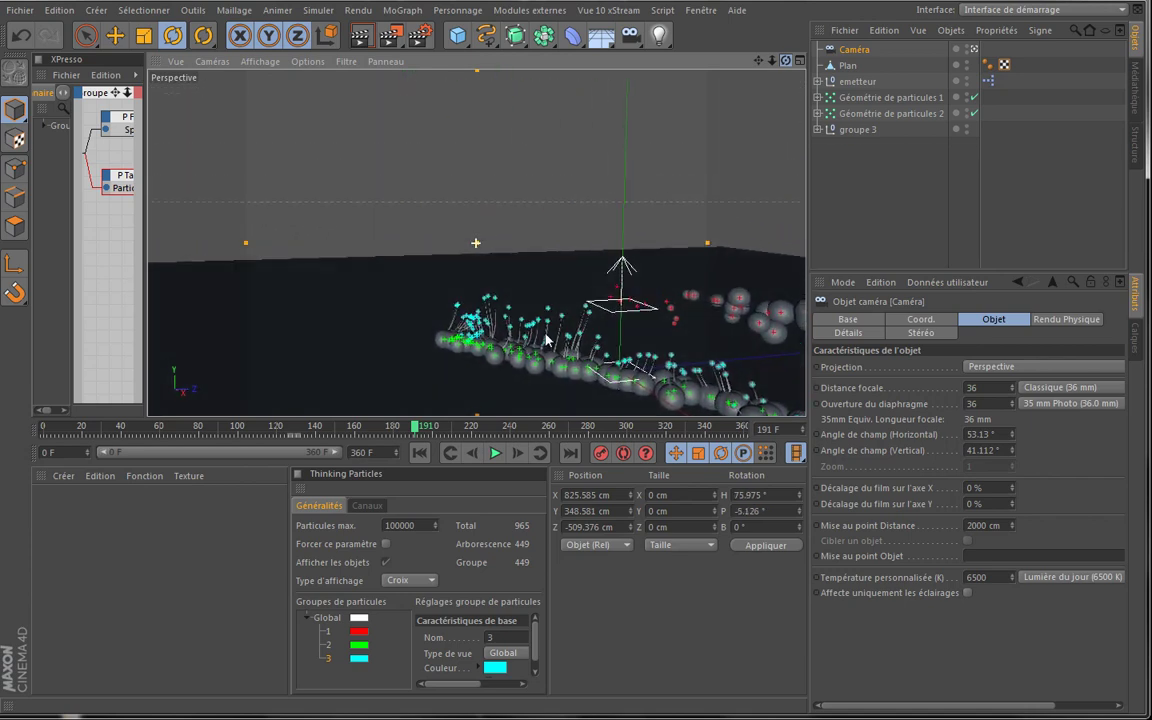
{"action": "key", "text": "ctrl+z"}
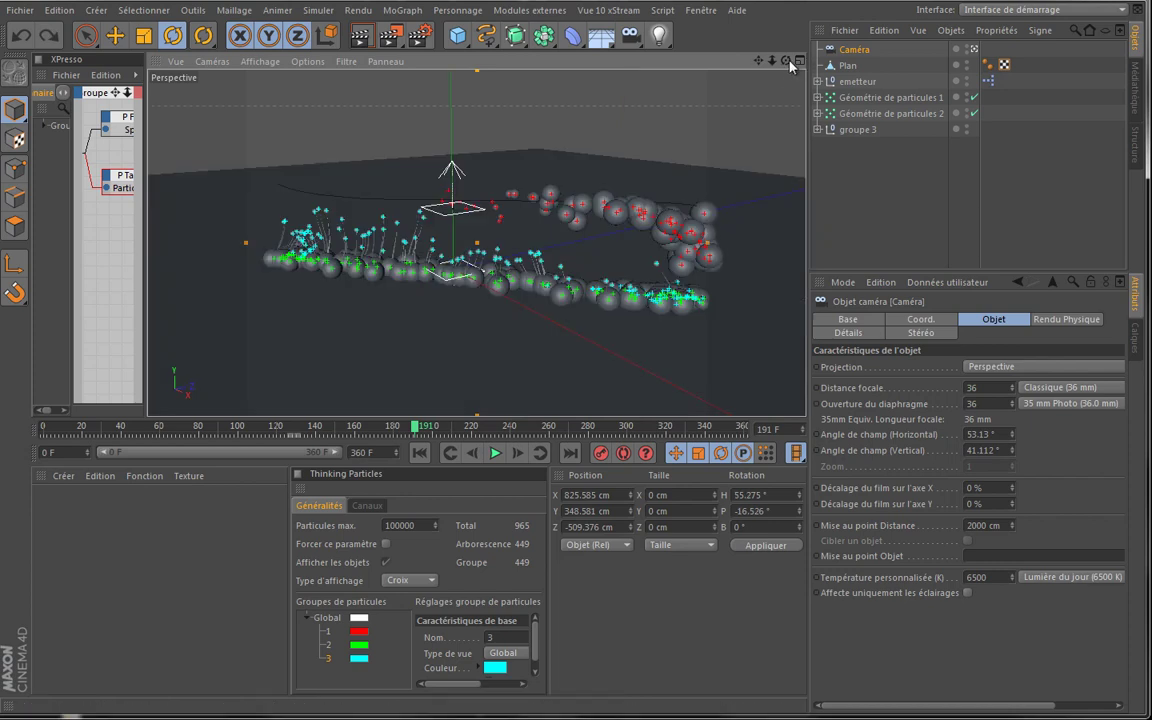
{"action": "left_click_drag", "start_coordinate": [545, 337], "coordinate": [545, 338], "text": "alt"}
{"action": "key", "text": "ctrl+z"}
Pull the Caméra back to about X 966, Y 399, Z -607 cm and return to the editor view
{"action": "left_click_drag", "start_coordinate": [777, 65], "coordinate": [545, 338]}
{"action": "left_click", "coordinate": [974, 51]}
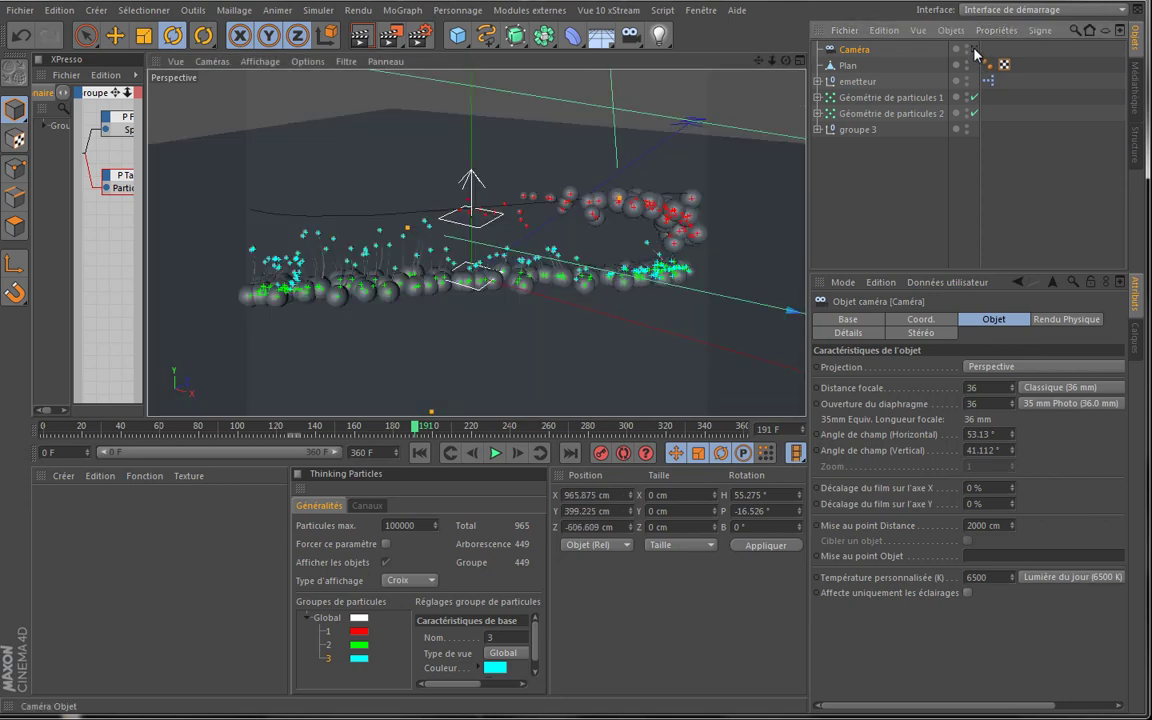
Look through the Caméra at frame 0 and move it to about X 48, Y 197, Z -619 cm, with H 48.075° and P -3.326°
{"action": "left_click", "coordinate": [974, 50]}
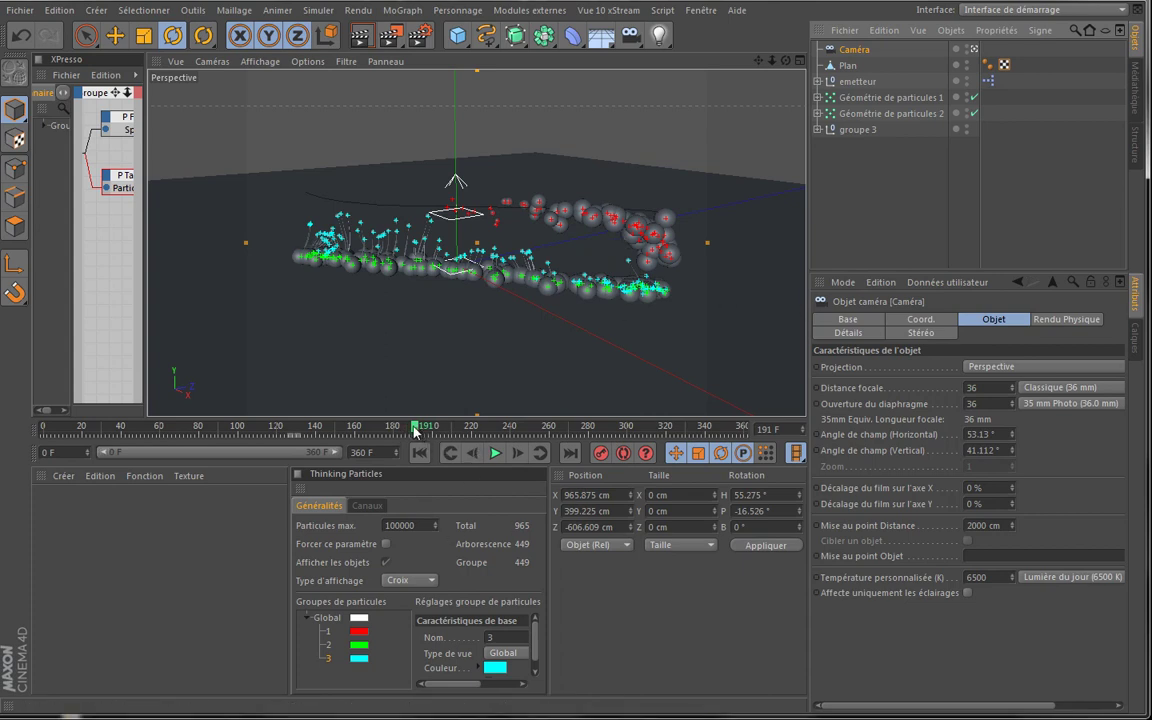
{"action": "left_click_drag", "start_coordinate": [415, 430], "coordinate": [36, 430]}
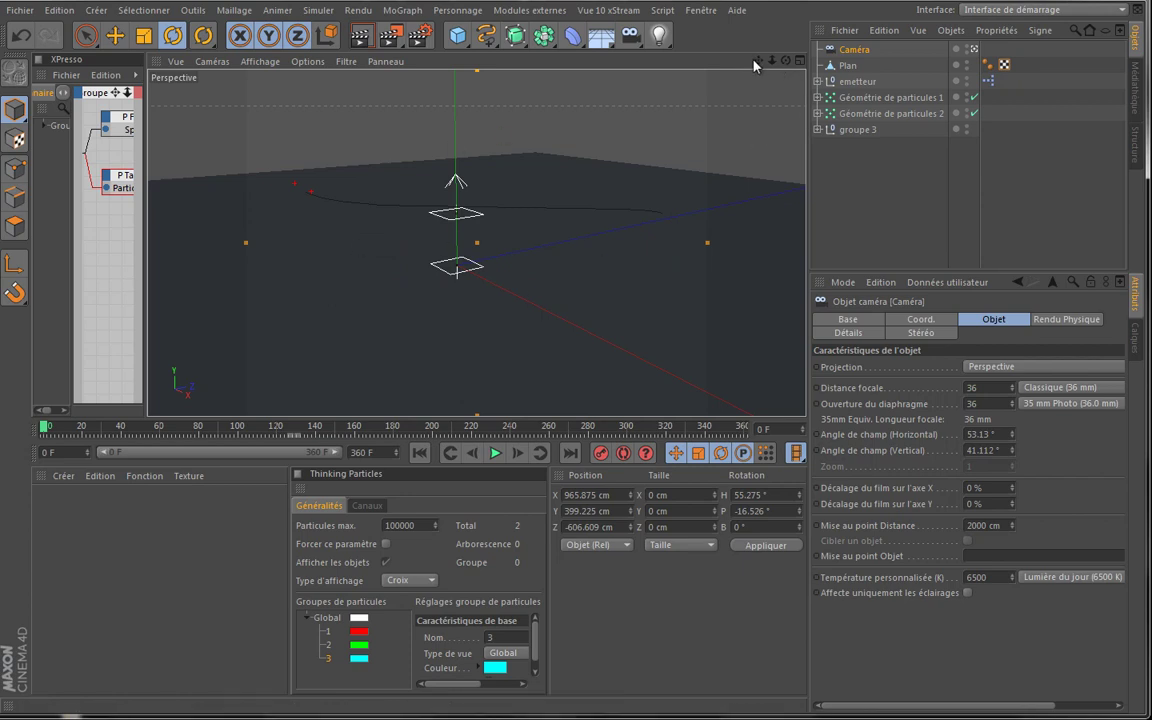
{"action": "scroll", "coordinate": [548, 337], "scroll_direction": "down", "scroll_amount": 6}
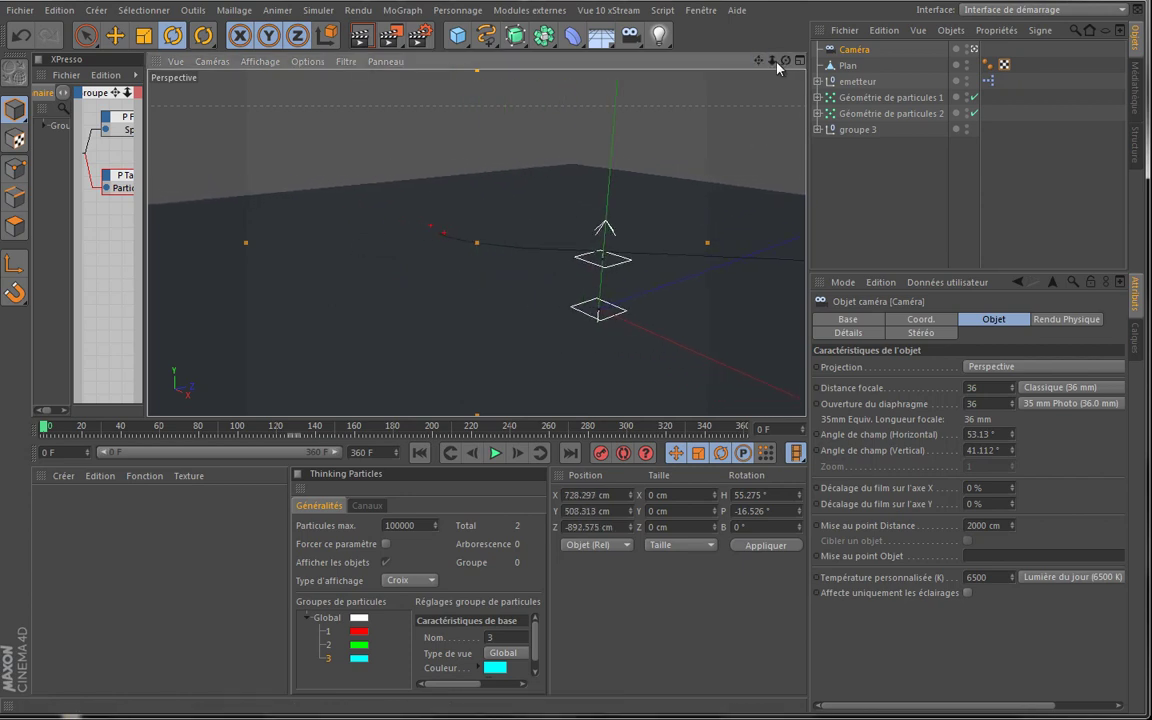
{"action": "scroll", "coordinate": [548, 340], "scroll_direction": "up", "scroll_amount": 5}
{"action": "left_click_drag", "start_coordinate": [546, 340], "coordinate": [546, 340], "text": "alt"}
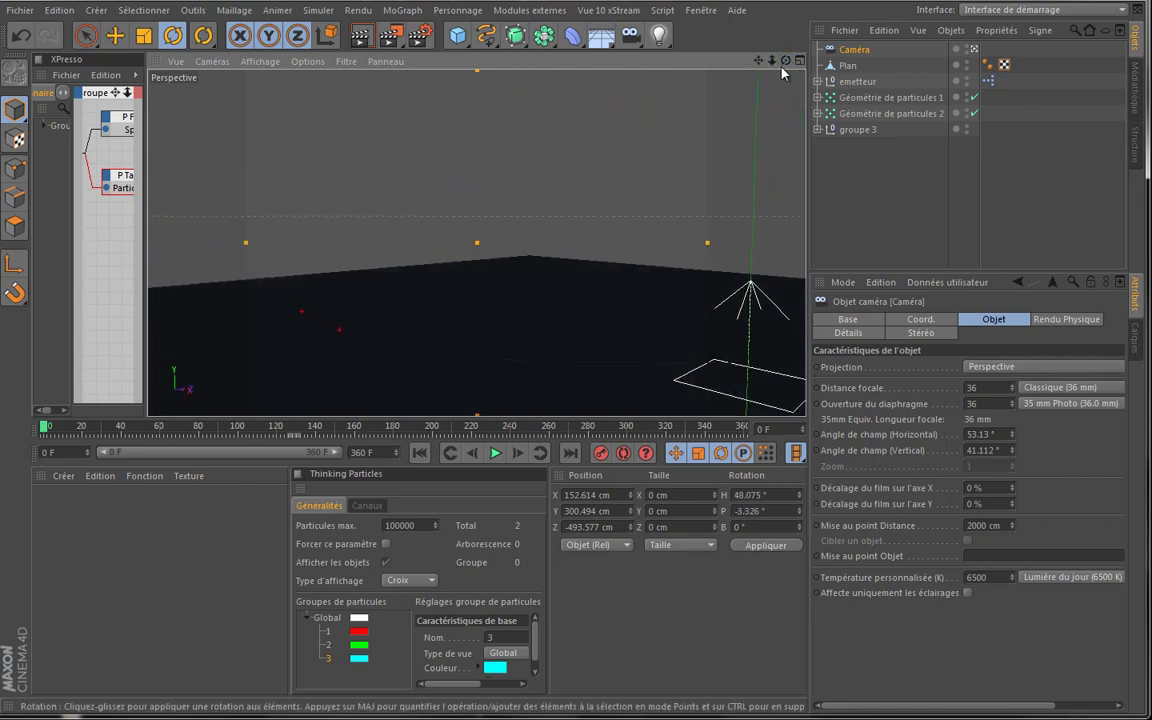
{"action": "mouse_move", "coordinate": [545, 340]}
{"action": "middle_mouse_down", "text": "alt"}
{"action": "mouse_move", "coordinate": [555, 337]}
{"action": "mouse_move", "coordinate": [545, 340]}
{"action": "middle_mouse_up", "text": "alt"}
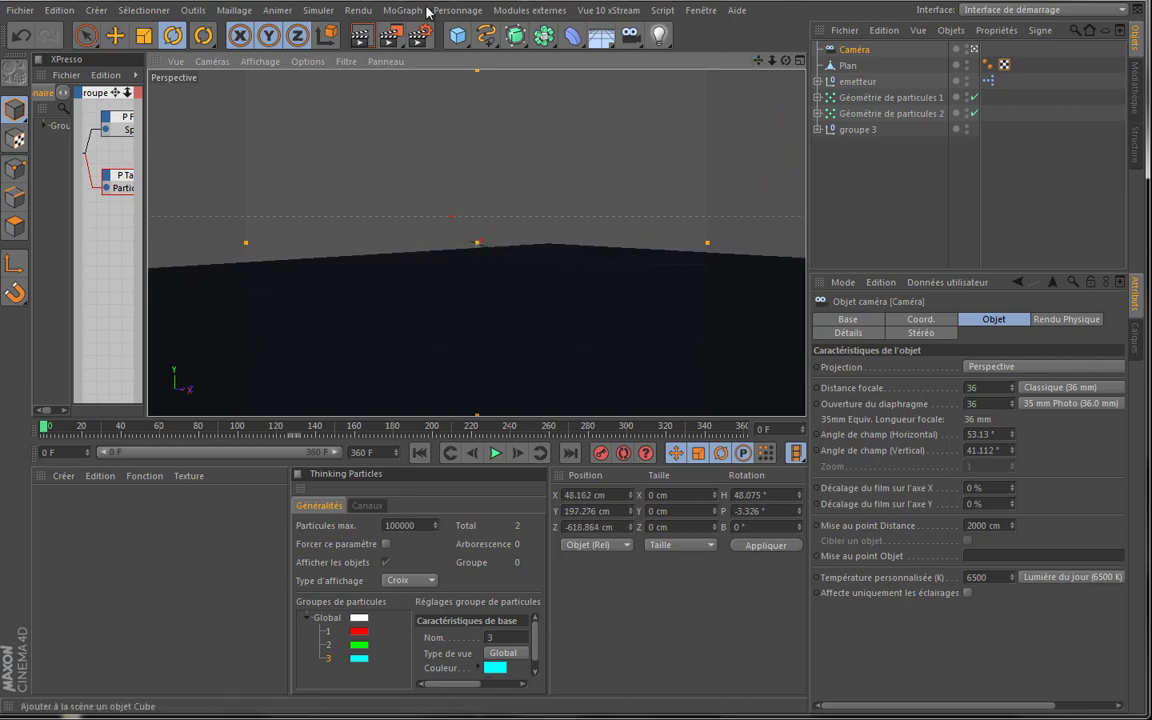
Set the render output size to 1440 x 900 pixels and dismiss the render settings
{"action": "left_click", "coordinate": [422, 38]}
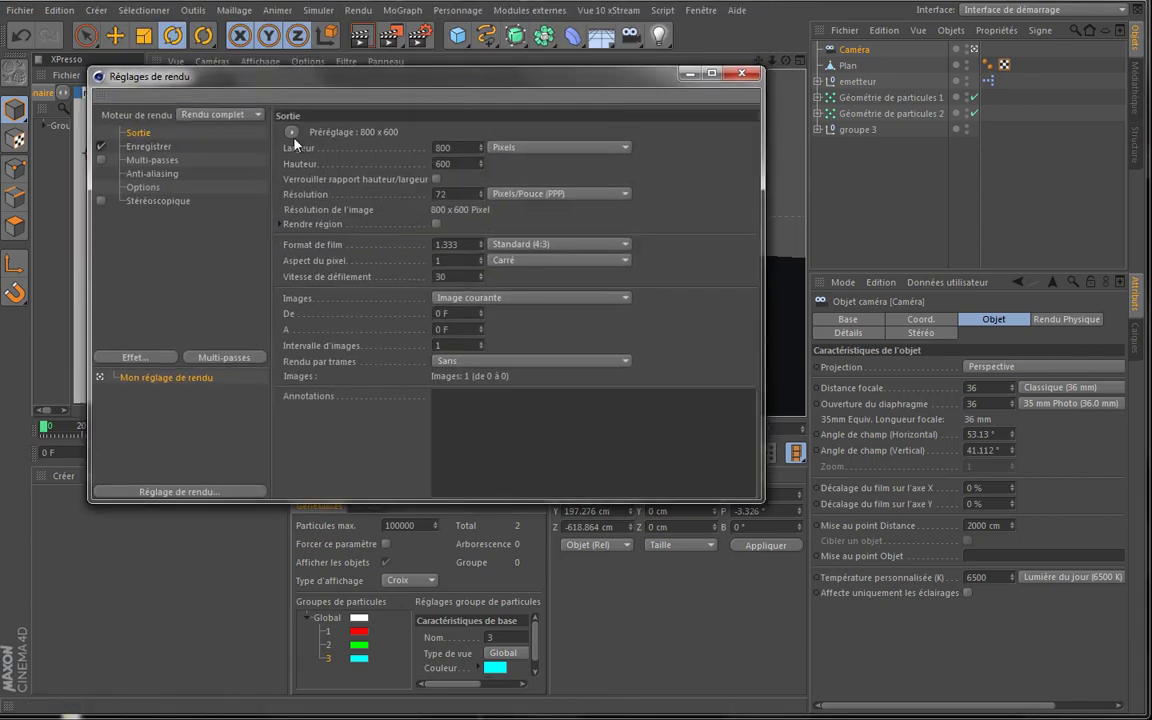
{"action": "left_click", "coordinate": [453, 113]}
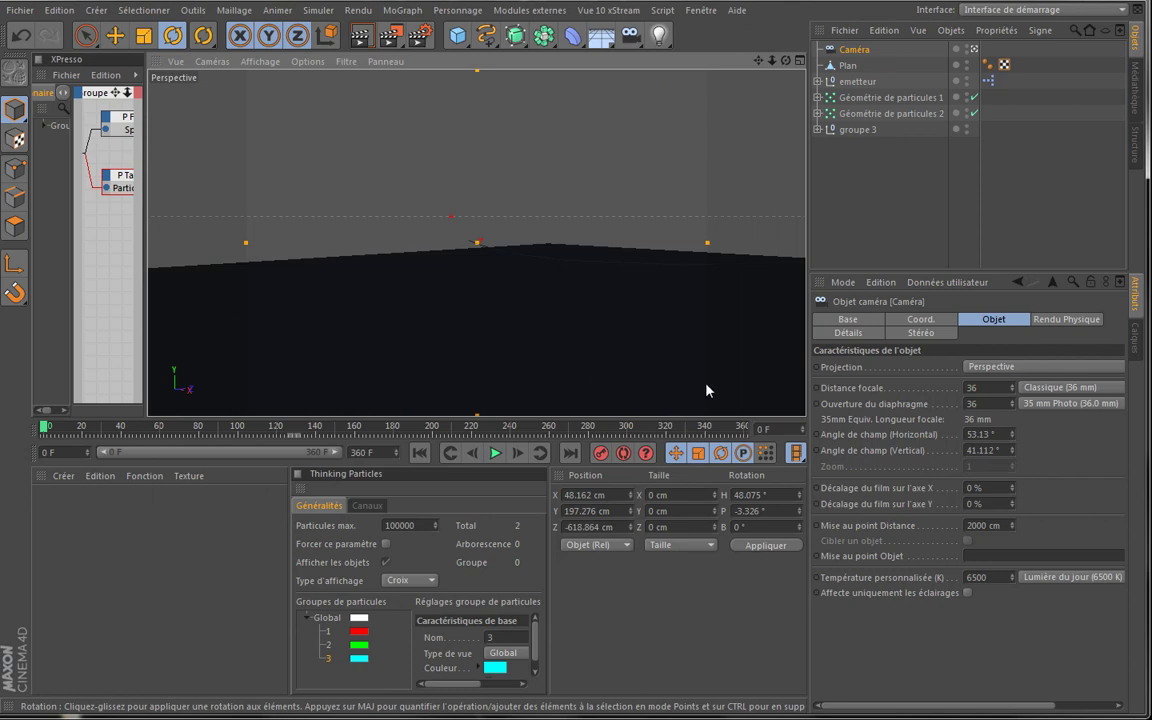
{"action": "left_click", "coordinate": [418, 38]}
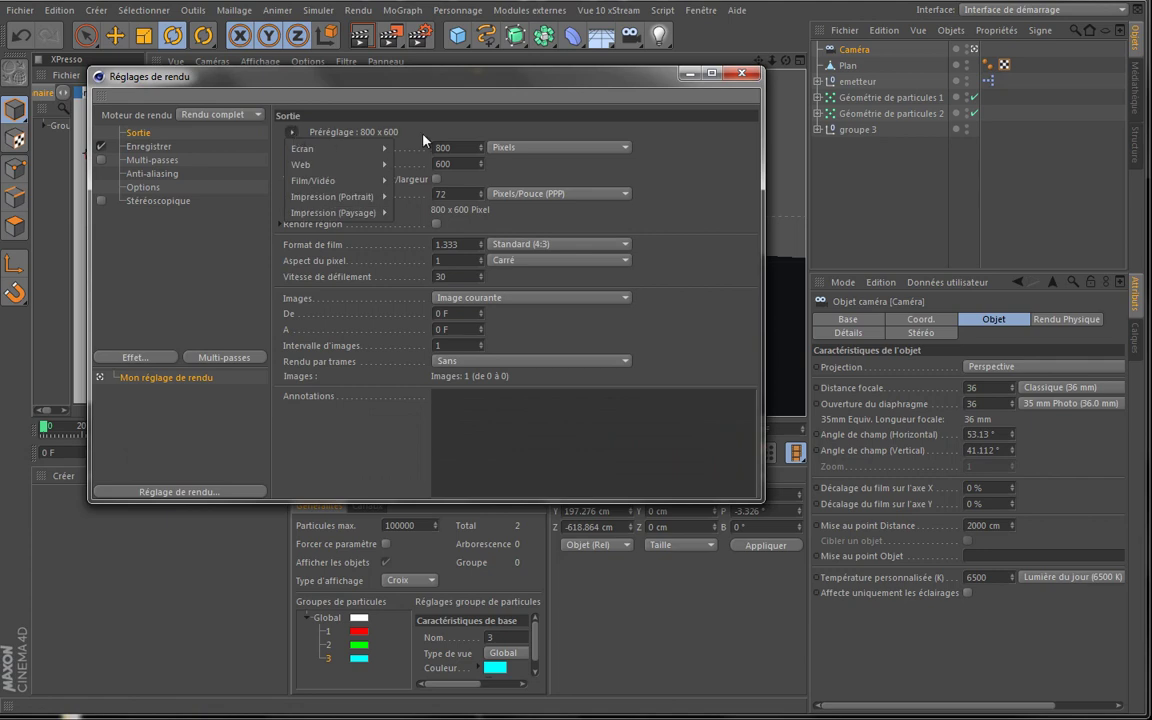
{"action": "type", "text": "1440"}
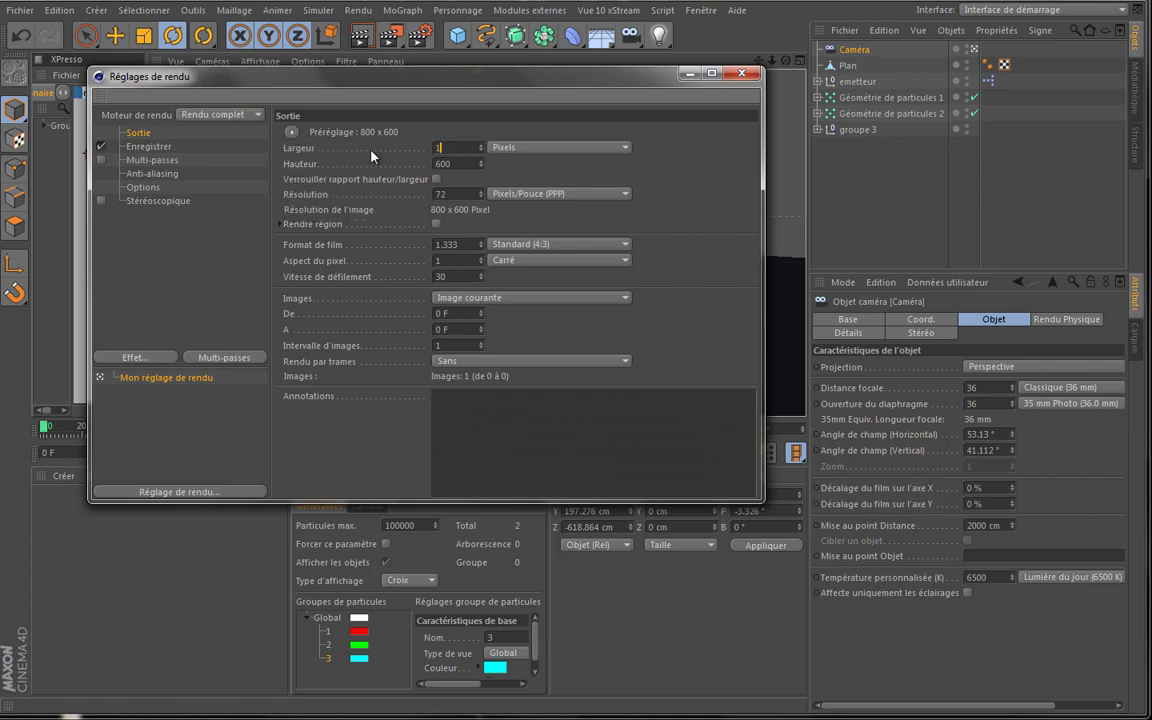
{"action": "key", "text": "Return"}
{"action": "key", "text": "Tab"}
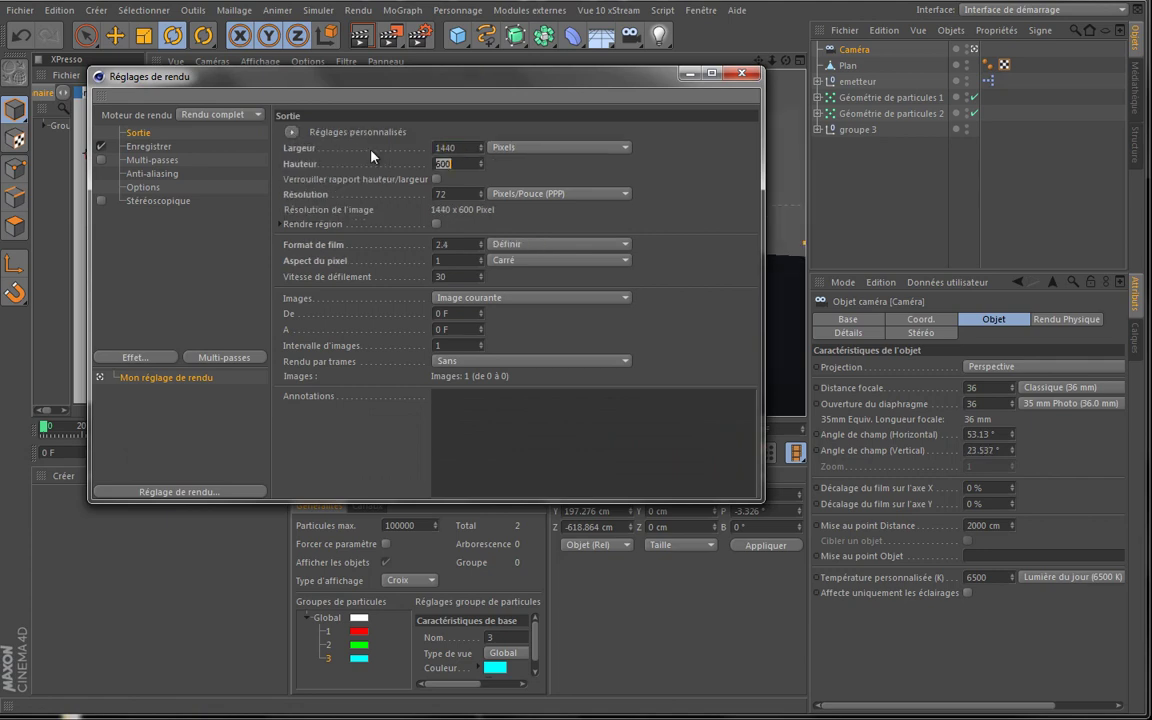
{"action": "type", "text": "900"}
{"action": "key", "text": "Return"}
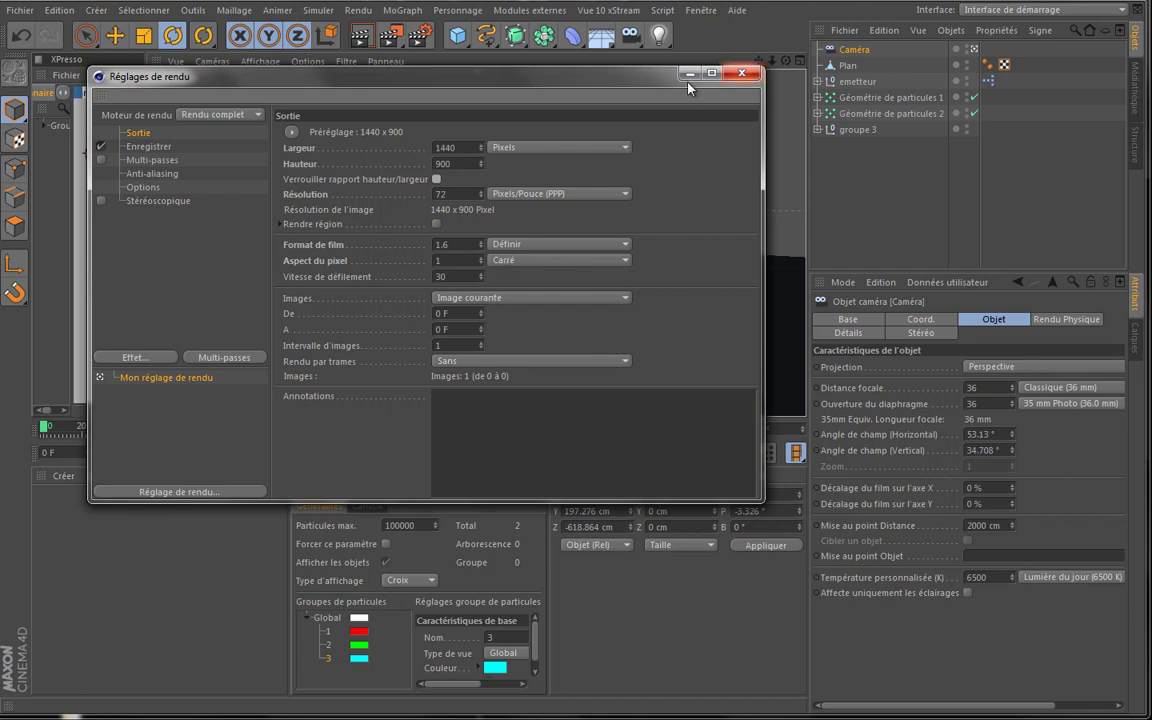
{"action": "left_click", "coordinate": [689, 76]}
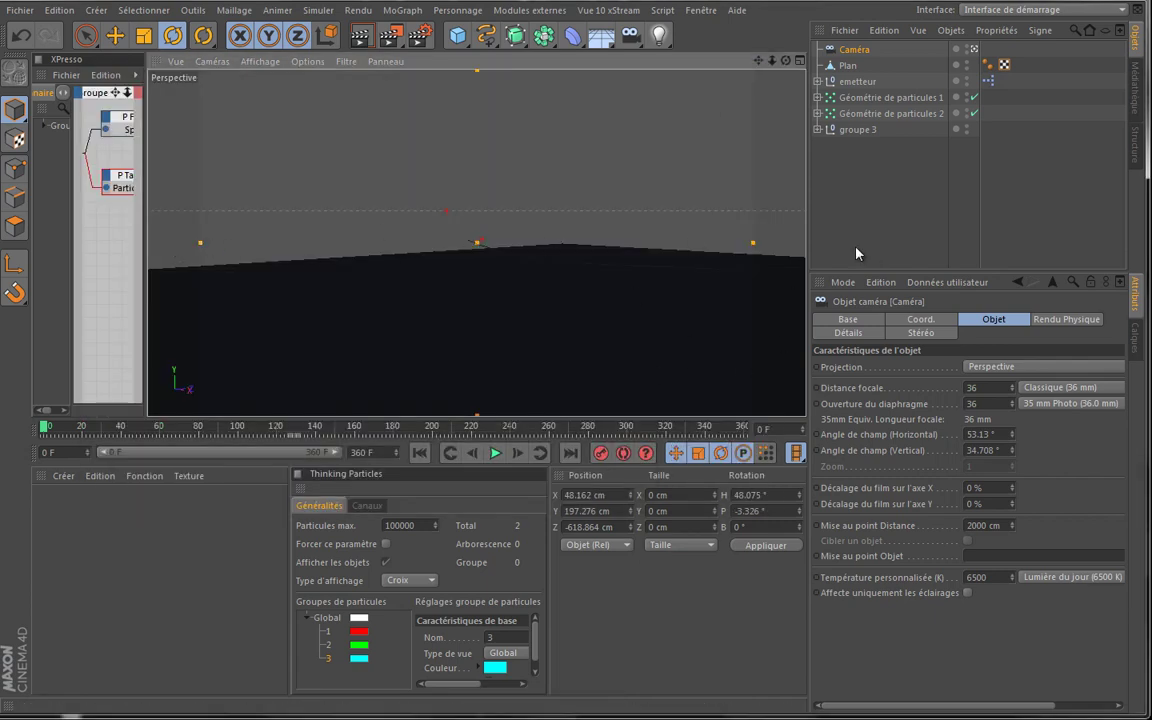
Preview the emission and reposition the Caméra to about X 127, Y 200, Z -687 cm
{"action": "middle_click_drag", "start_coordinate": [560, 320], "coordinate": [540, 335], "text": "alt"}
{"action": "left_click", "coordinate": [495, 453]}
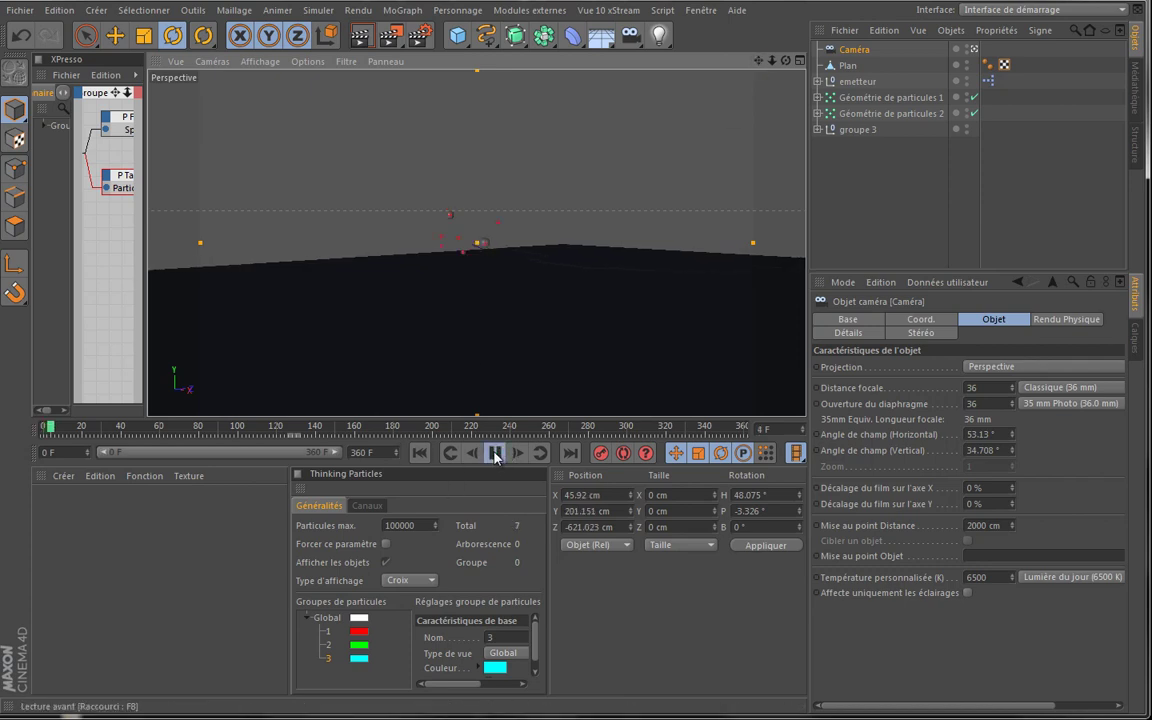
{"action": "left_click", "coordinate": [495, 453]}
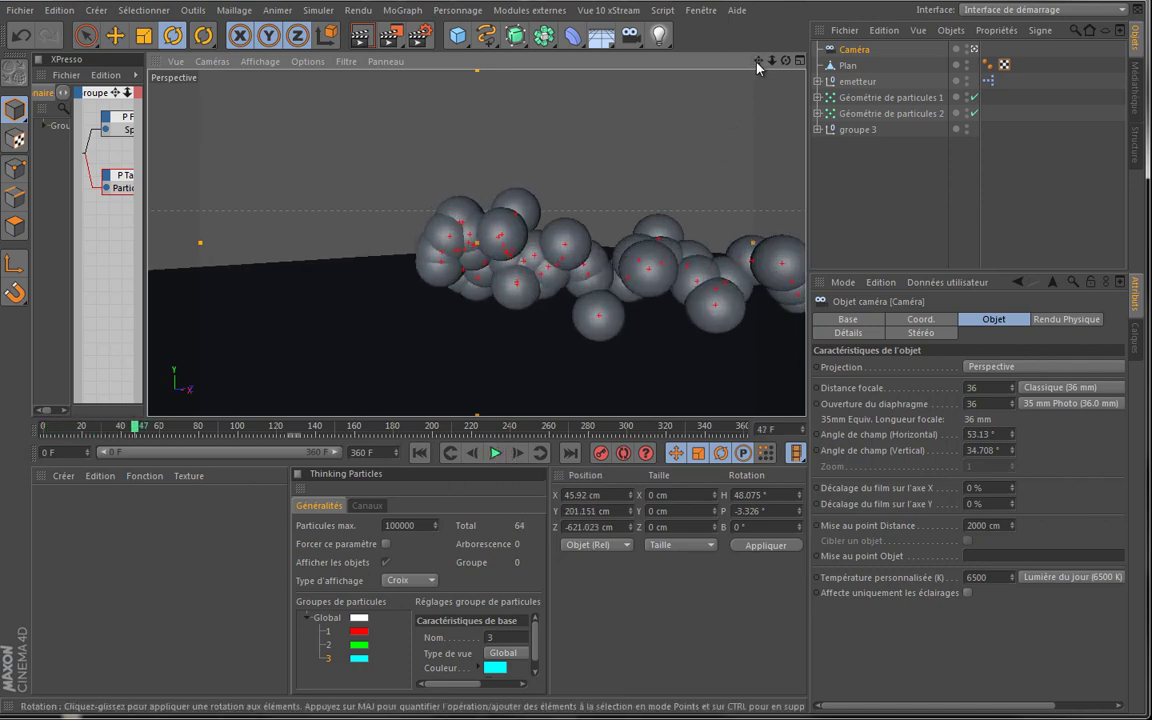
{"action": "middle_click_drag", "start_coordinate": [495, 306], "coordinate": [545, 340], "text": "alt"}
{"action": "left_click_drag", "start_coordinate": [760, 58], "coordinate": [725, 112]}
Play the animation from the start through the Caméra to check the framing, and return to frame 0
{"action": "left_click", "coordinate": [420, 453]}
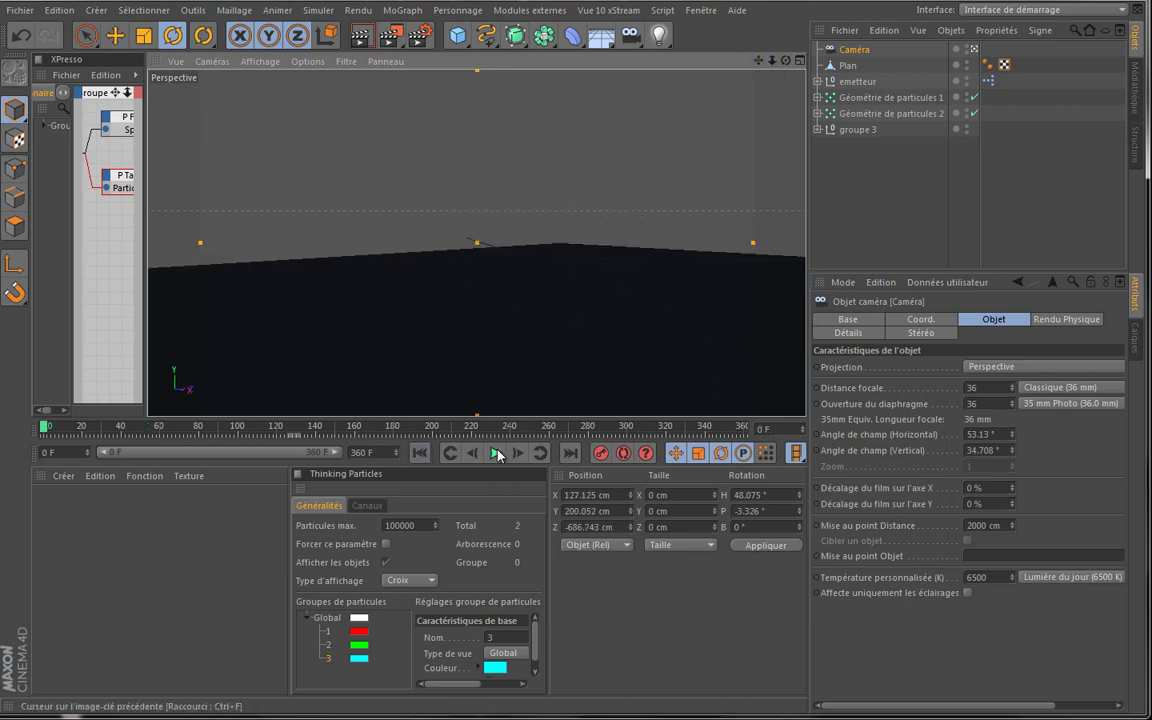
{"action": "left_click", "coordinate": [494, 453]}
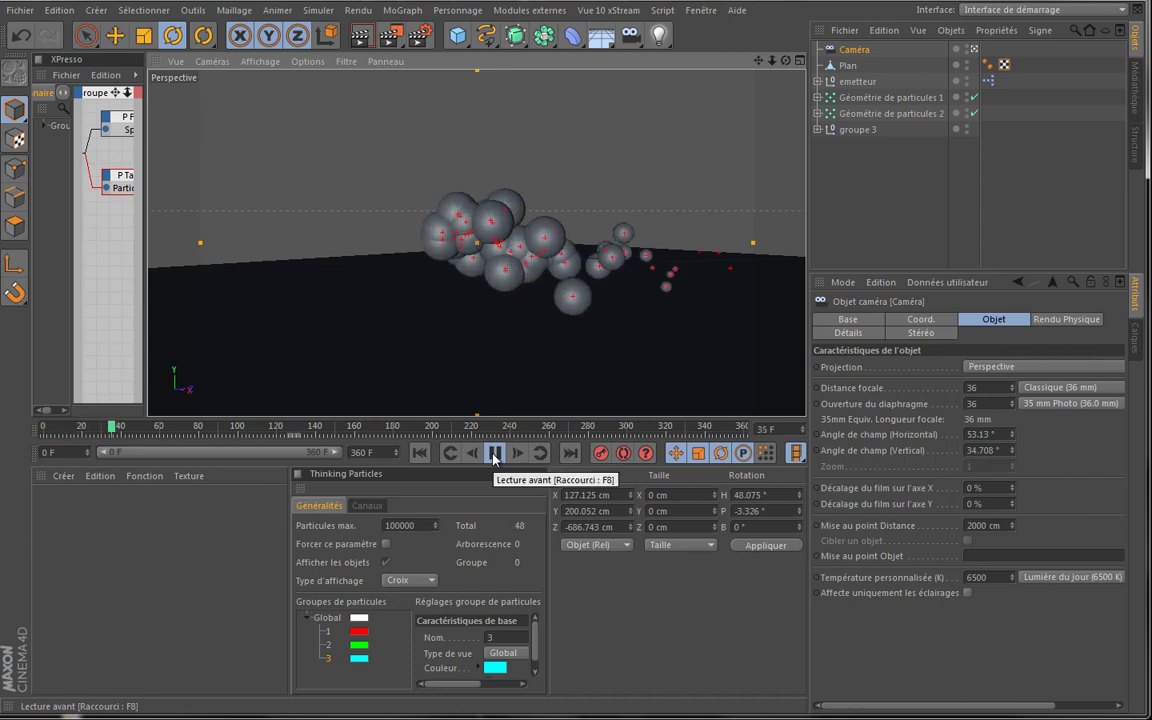
{"action": "left_click", "coordinate": [494, 453]}
{"action": "left_click", "coordinate": [420, 453]}
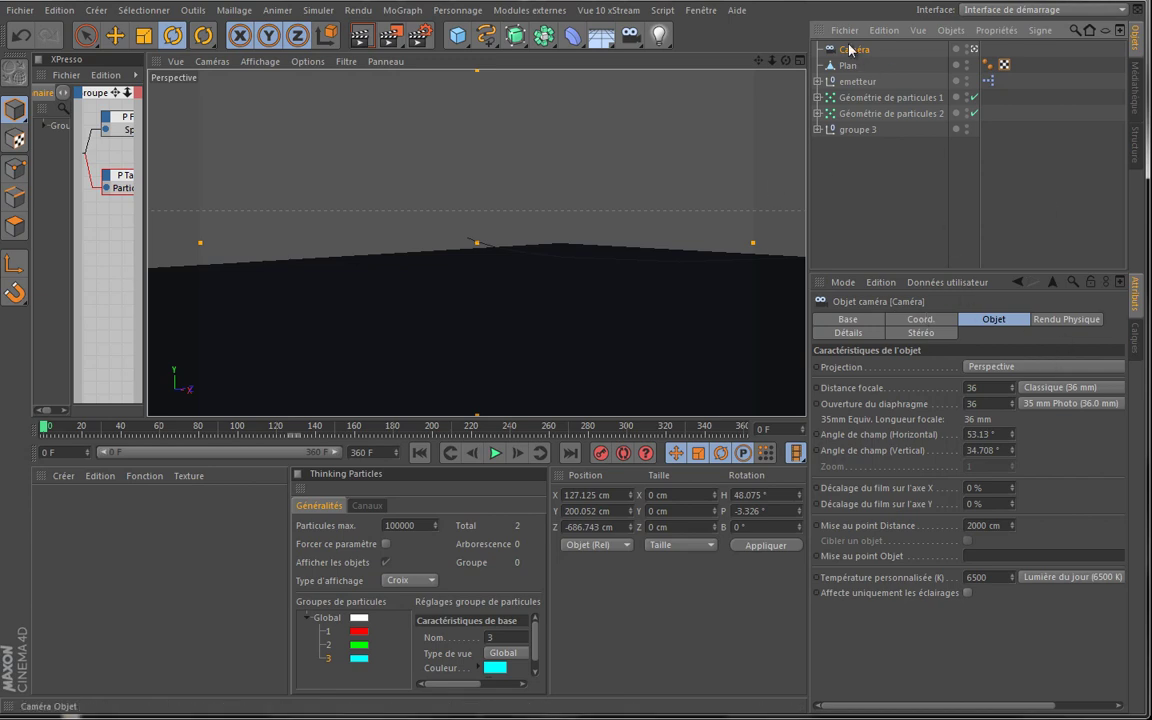
Set keyframes on the Caméra's X, Y, Z position and H, P, B rotation at frame 0
{"action": "left_click", "coordinate": [922, 320]}
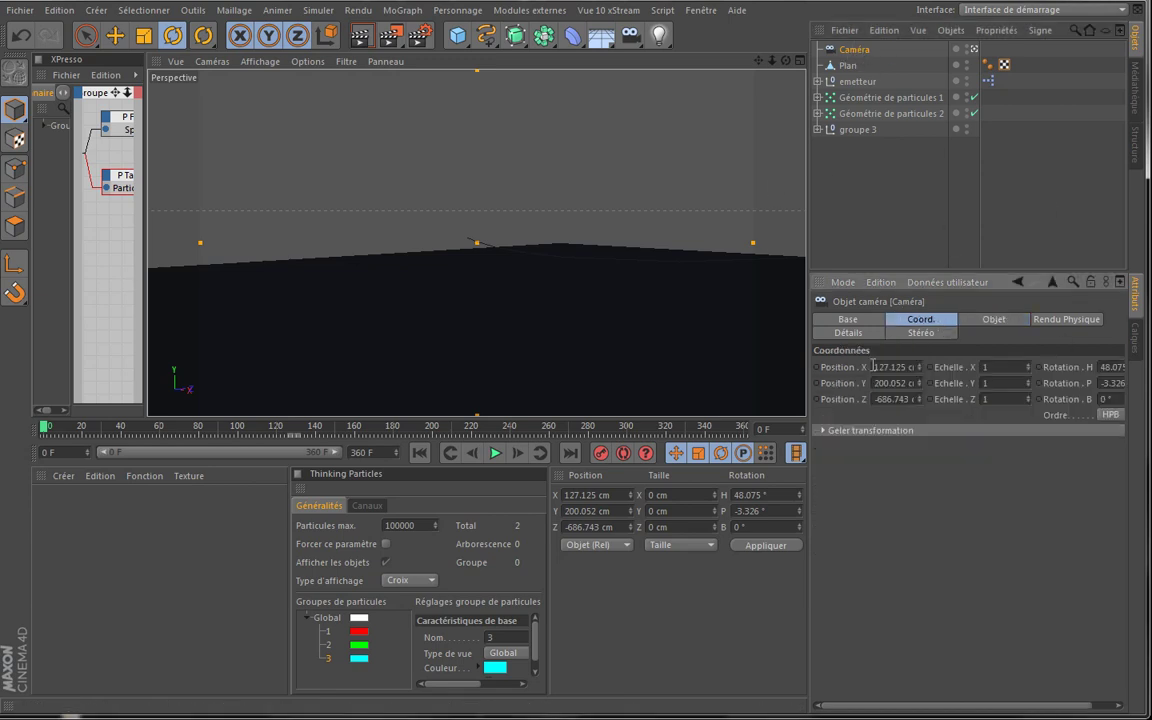
{"action": "left_click_drag", "start_coordinate": [805, 341], "coordinate": [769, 342]}
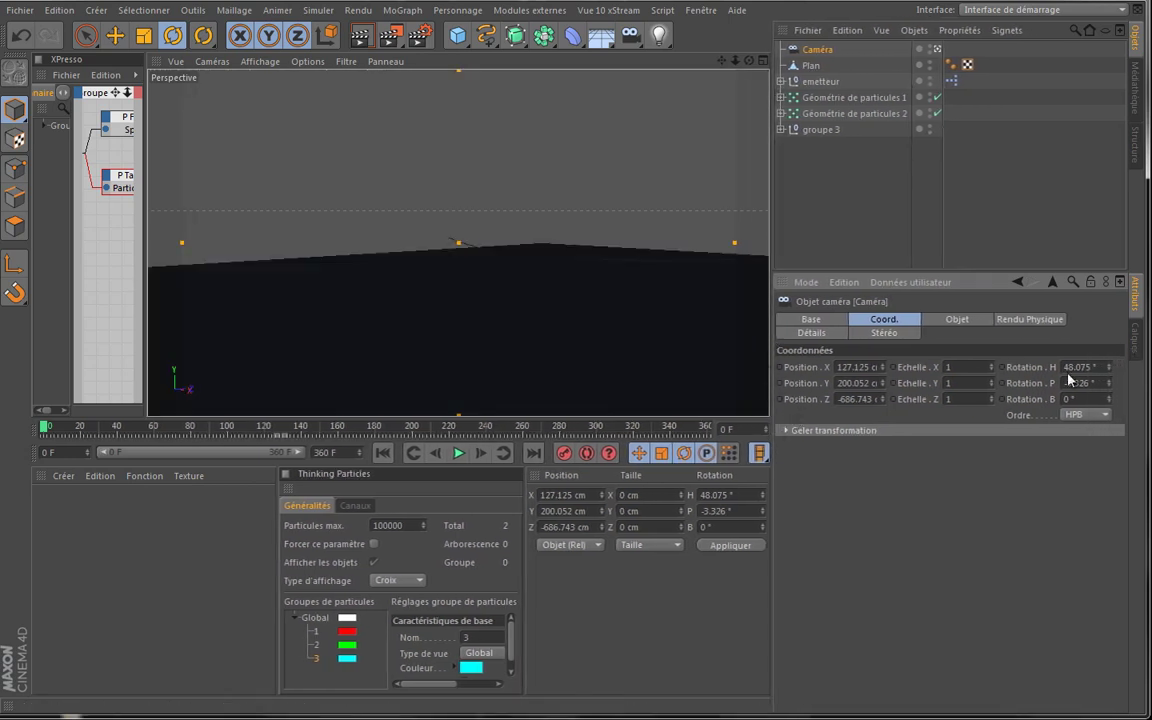
{"action": "left_click", "coordinate": [788, 372]}
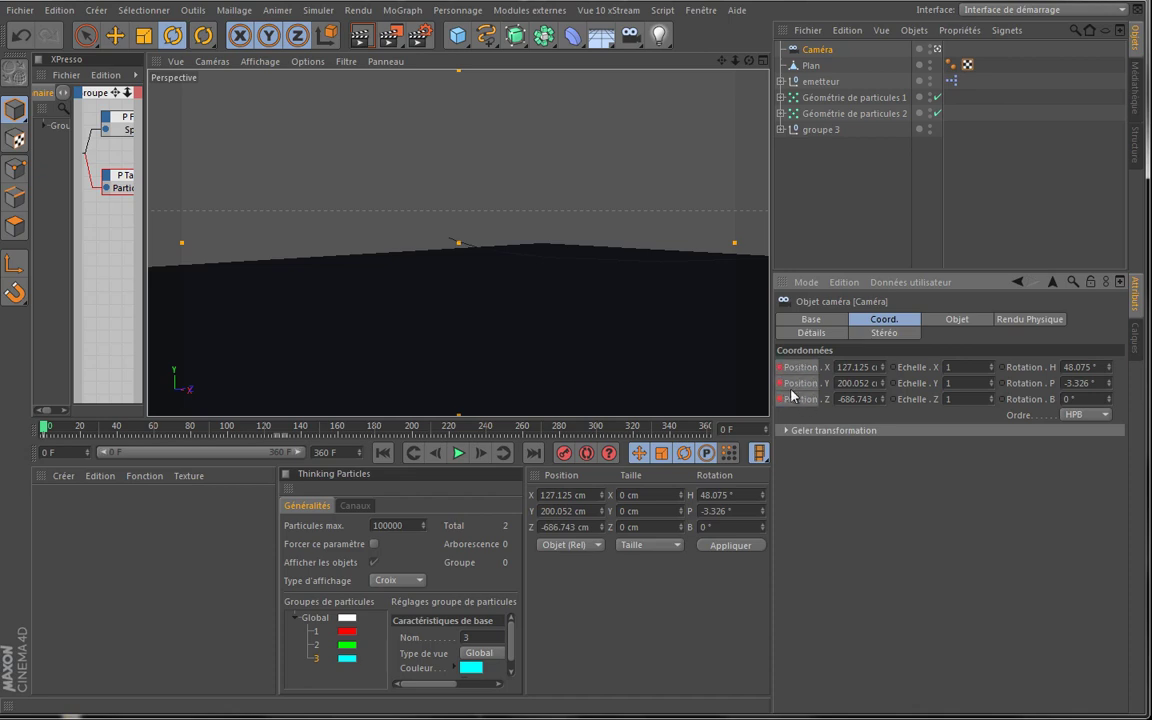
{"action": "left_click", "coordinate": [1002, 368], "text": "ctrl"}
{"action": "left_click", "coordinate": [1002, 384], "text": "ctrl"}
{"action": "left_click", "coordinate": [1002, 399], "text": "ctrl"}
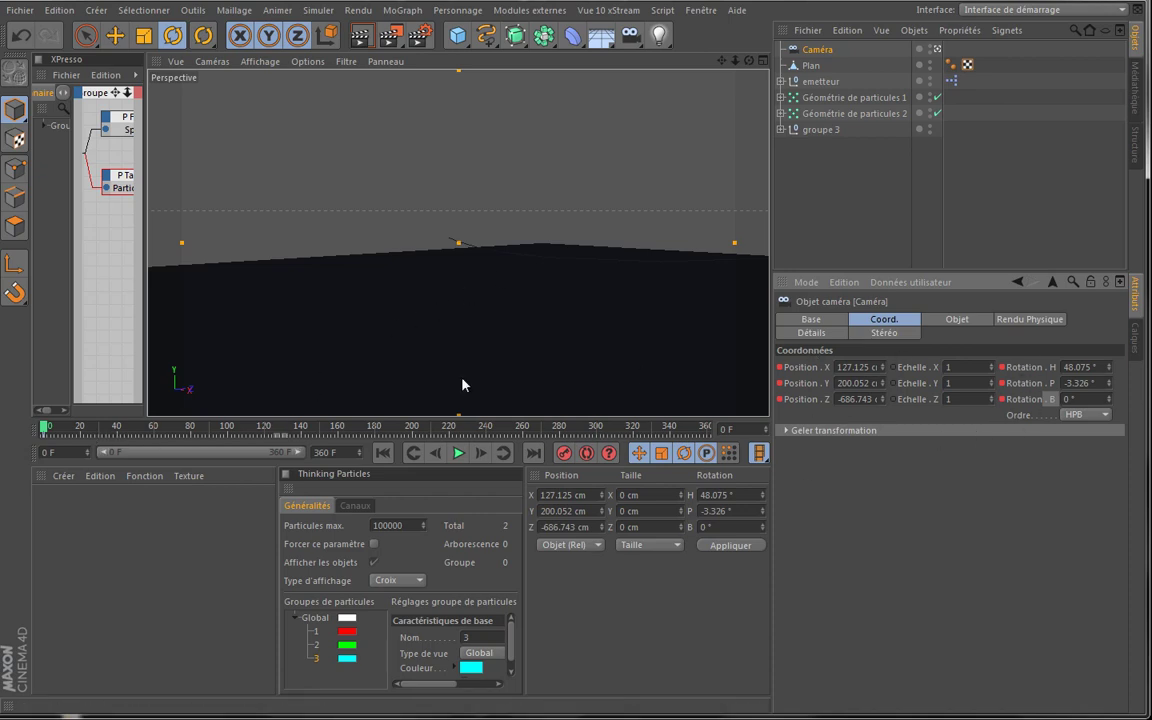
Play ahead, go to frame 60 and move the Caméra to about X 278, Y 170, Z -522 cm
{"action": "left_click", "coordinate": [459, 454]}
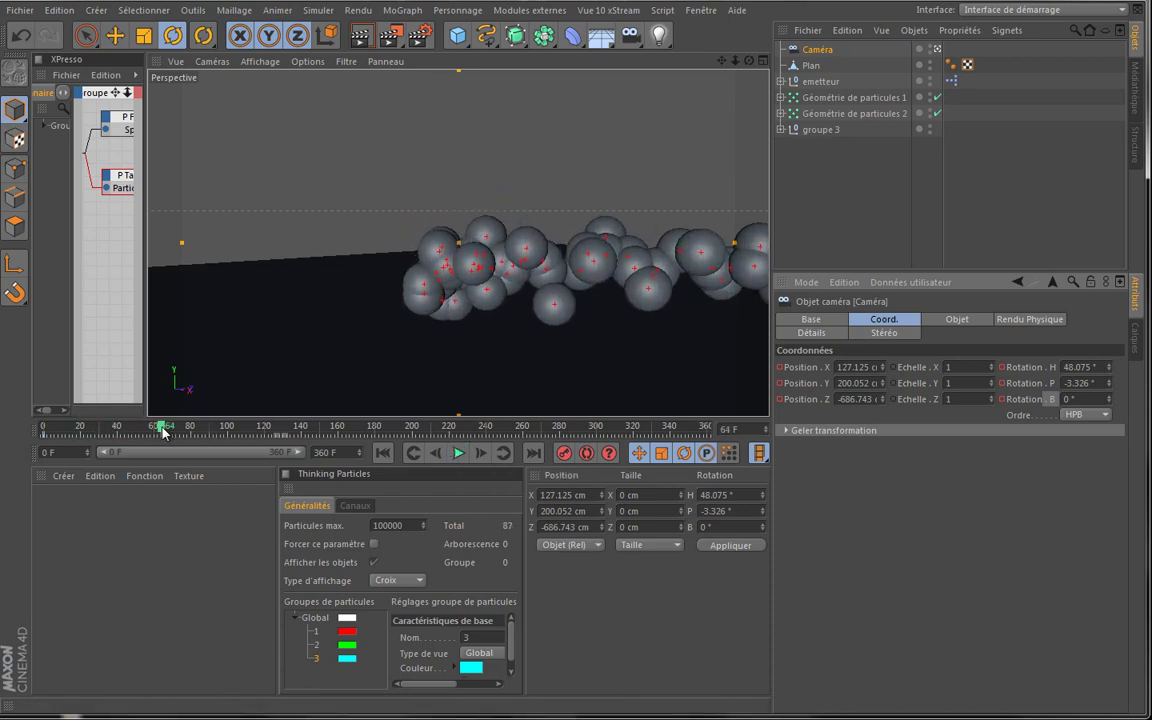
{"action": "left_click_drag", "start_coordinate": [163, 430], "coordinate": [155, 430]}
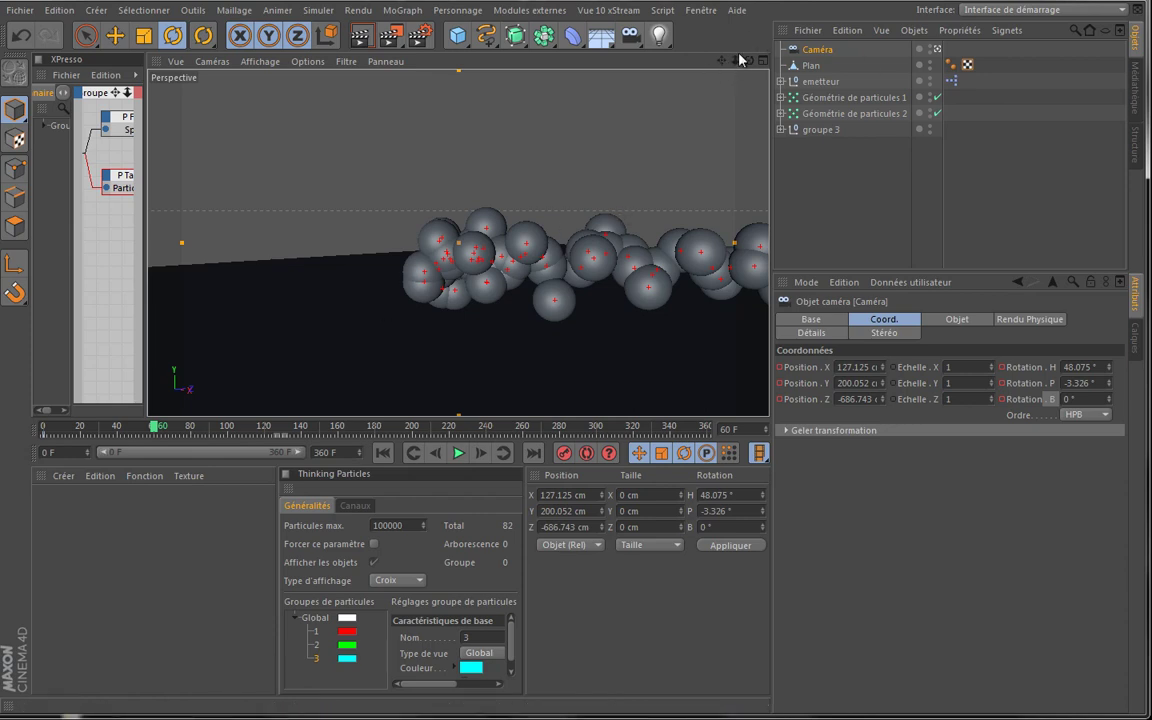
{"action": "scroll", "coordinate": [545, 301], "scroll_direction": "up", "scroll_amount": 5}
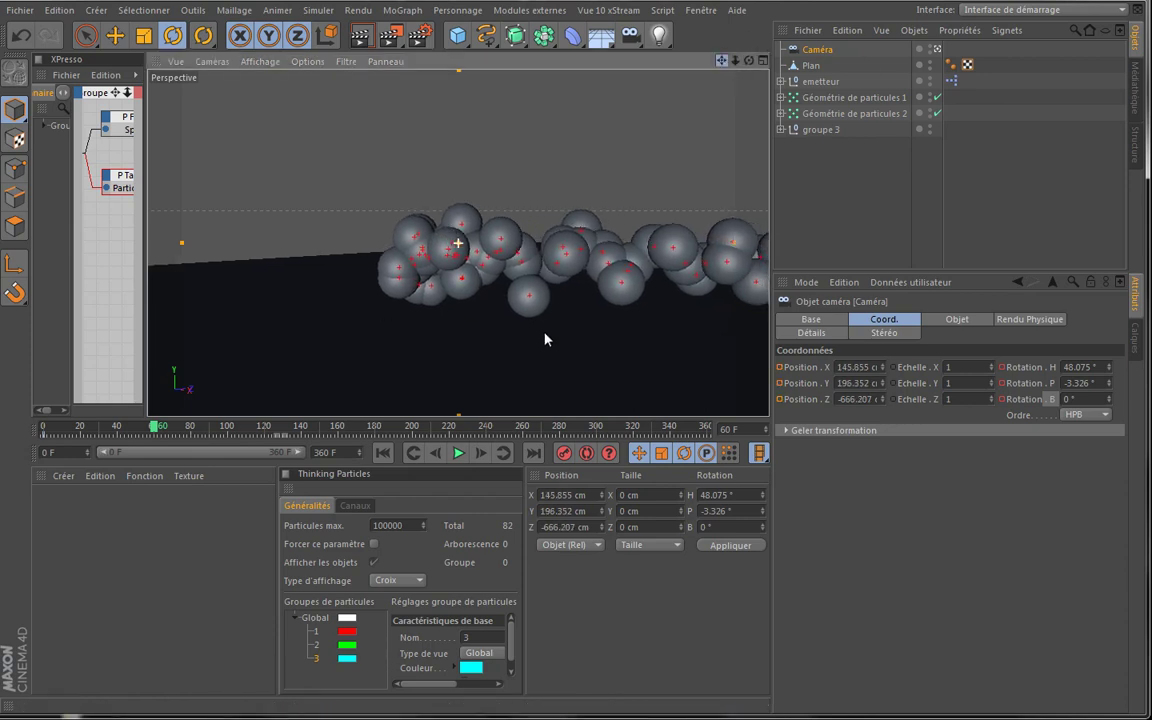
{"action": "scroll", "coordinate": [545, 340], "scroll_direction": "up", "scroll_amount": 5}
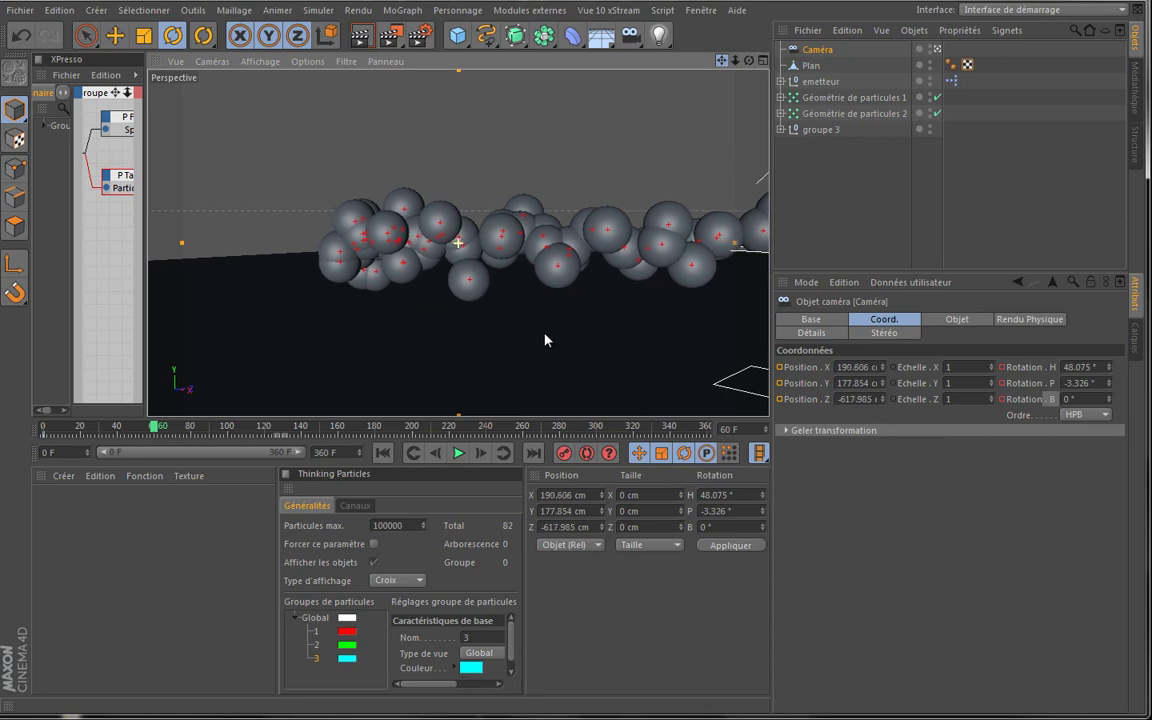
{"action": "scroll", "coordinate": [545, 340], "scroll_direction": "up", "scroll_amount": 5}
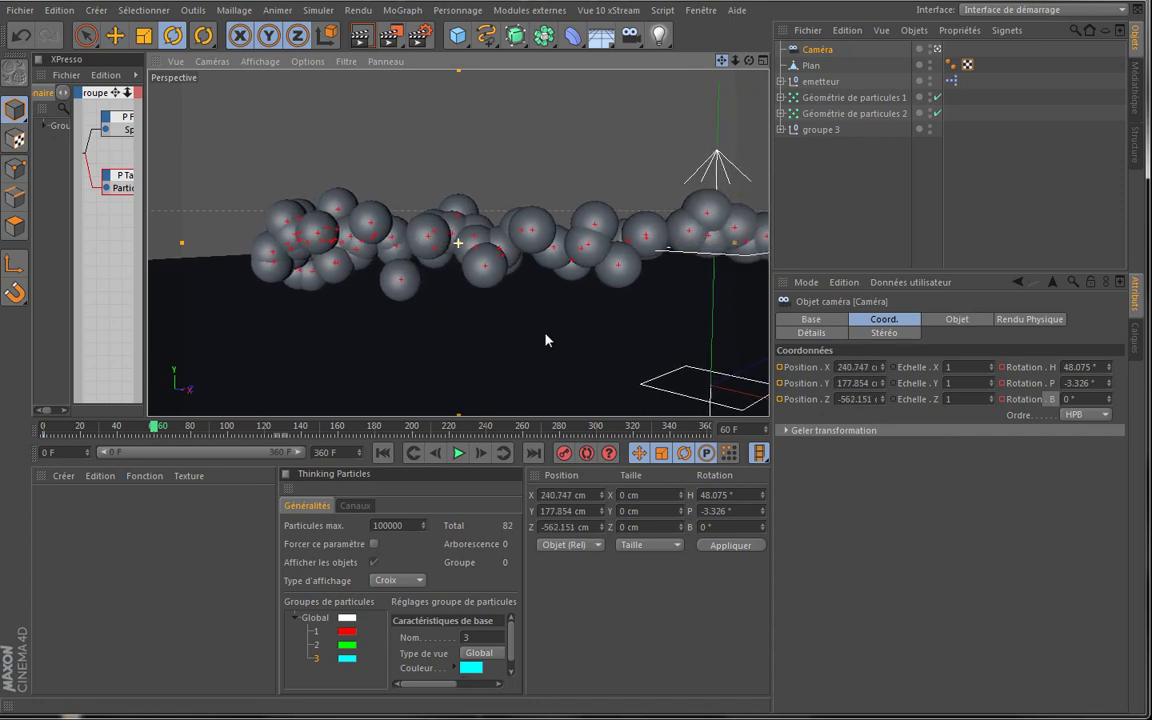
{"action": "scroll", "coordinate": [545, 340], "scroll_direction": "up", "scroll_amount": 3}
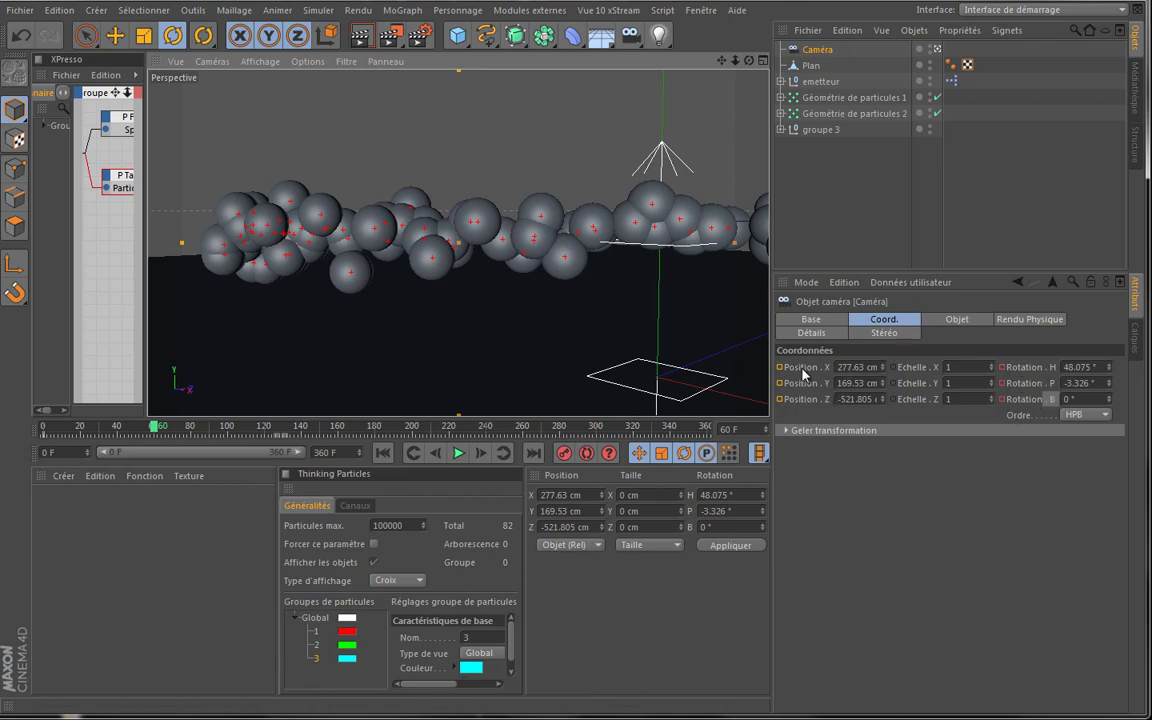
Set keyframes on the Caméra's rotation and its X, Y, Z position at frame 60
{"action": "left_click", "coordinate": [1002, 367], "text": "ctrl"}
{"action": "left_click", "coordinate": [1002, 383], "text": "ctrl"}
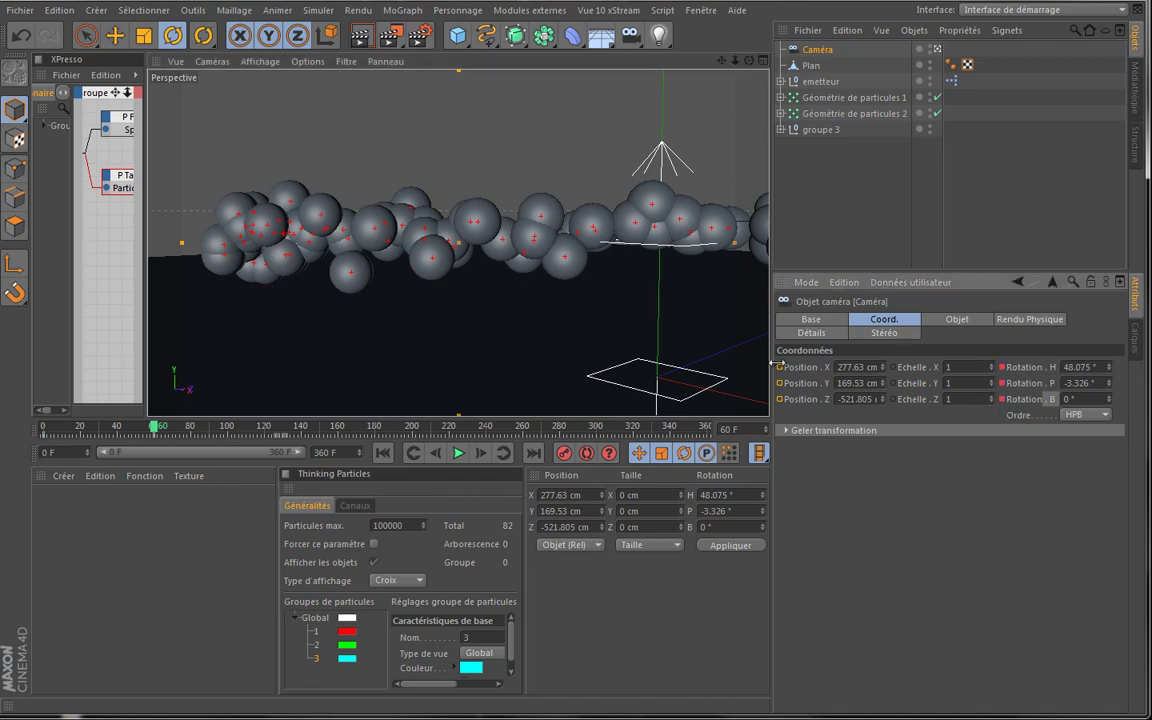
{"action": "left_click", "coordinate": [780, 367], "text": "ctrl"}
{"action": "left_click", "coordinate": [780, 383], "text": "ctrl"}
{"action": "left_click", "coordinate": [780, 399], "text": "ctrl"}
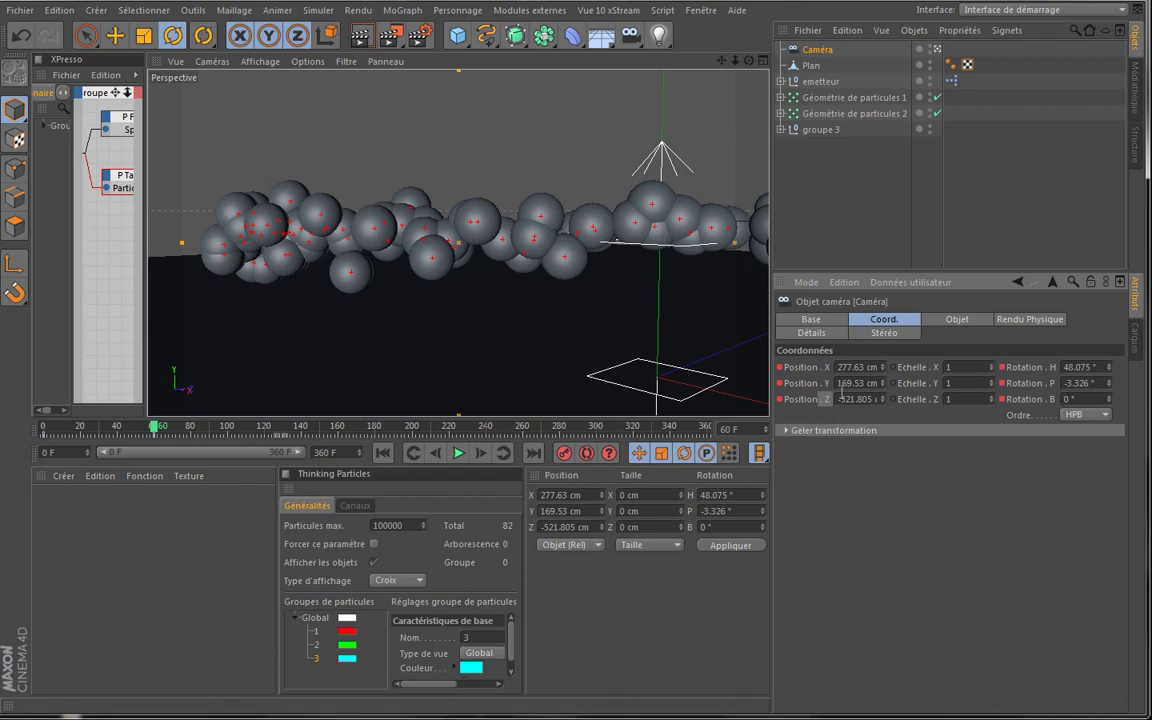
Play the animation from the start to check the timing of the Caméra's move
{"action": "left_click", "coordinate": [383, 453]}
{"action": "left_click", "coordinate": [458, 453]}
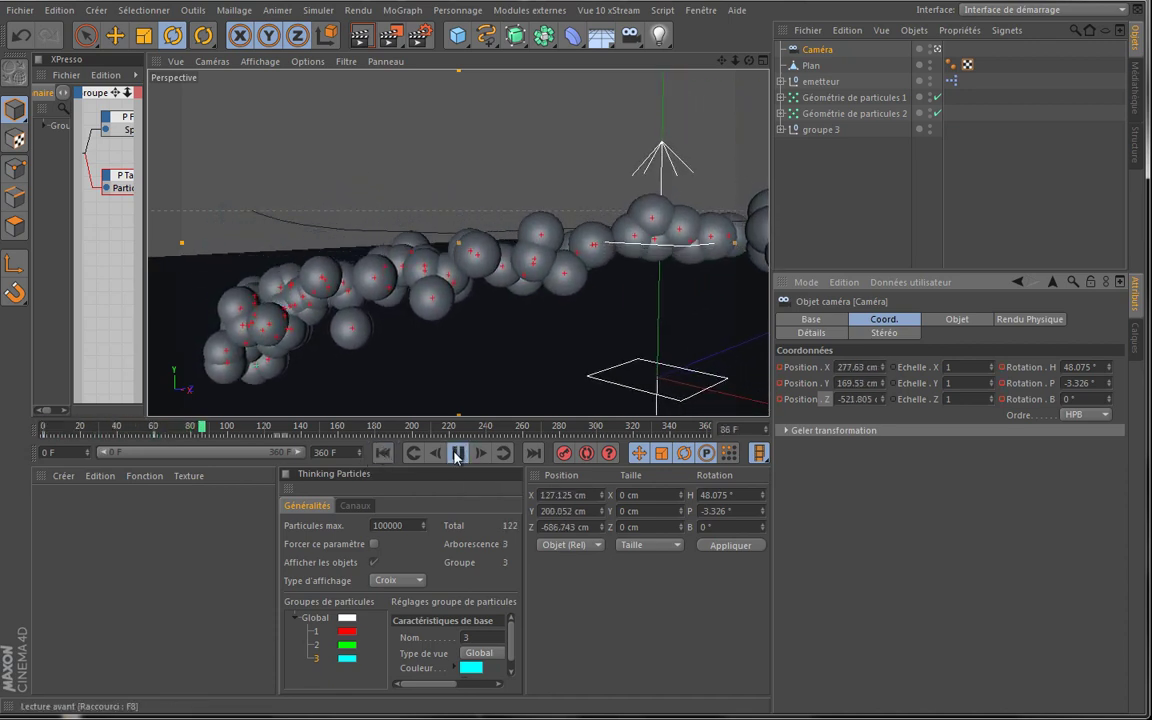
{"action": "left_click", "coordinate": [462, 452]}
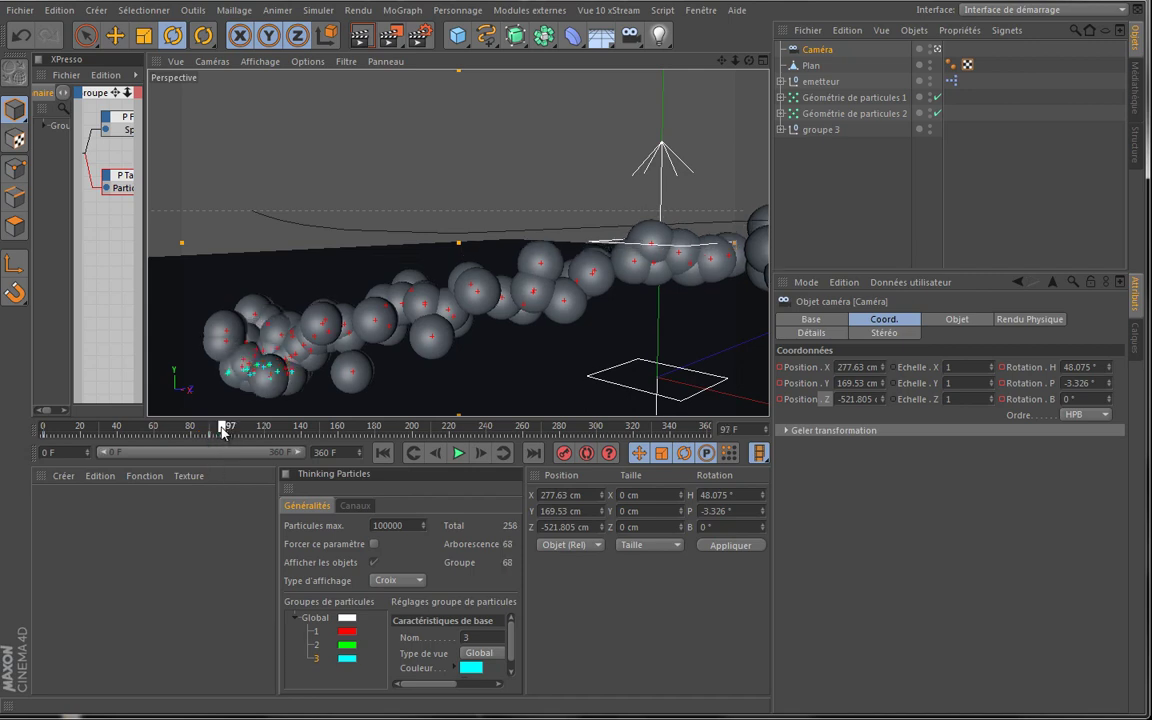
Move the Caméra's keyframe from frame 60 to frame 90 and replay the animation from the start
{"action": "left_click_drag", "start_coordinate": [226, 430], "coordinate": [44, 430]}
{"action": "left_click", "coordinate": [458, 455]}
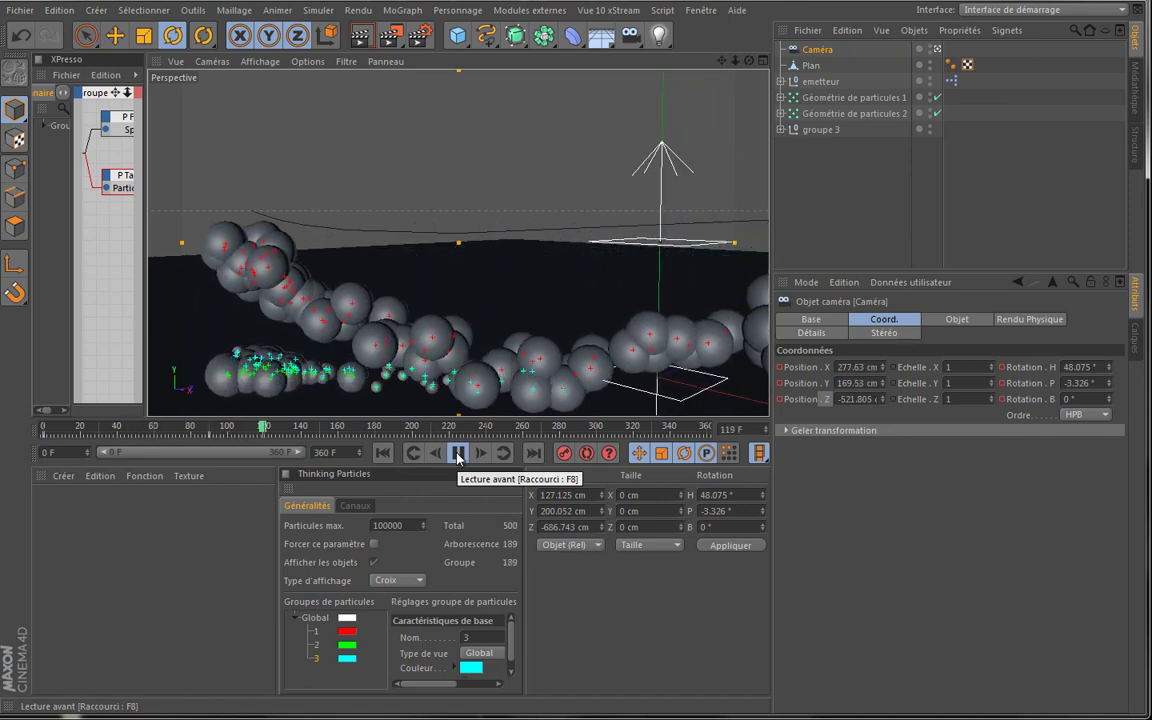
{"action": "left_click", "coordinate": [458, 455]}
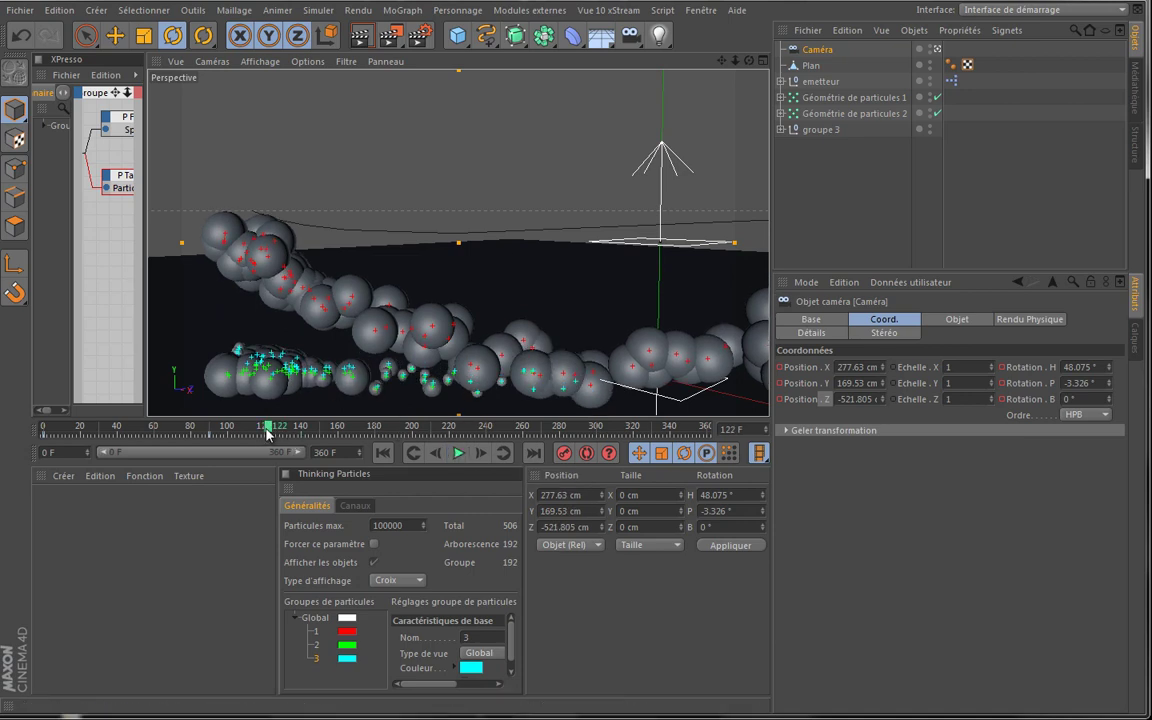
{"action": "left_click_drag", "start_coordinate": [267, 431], "coordinate": [210, 441]}
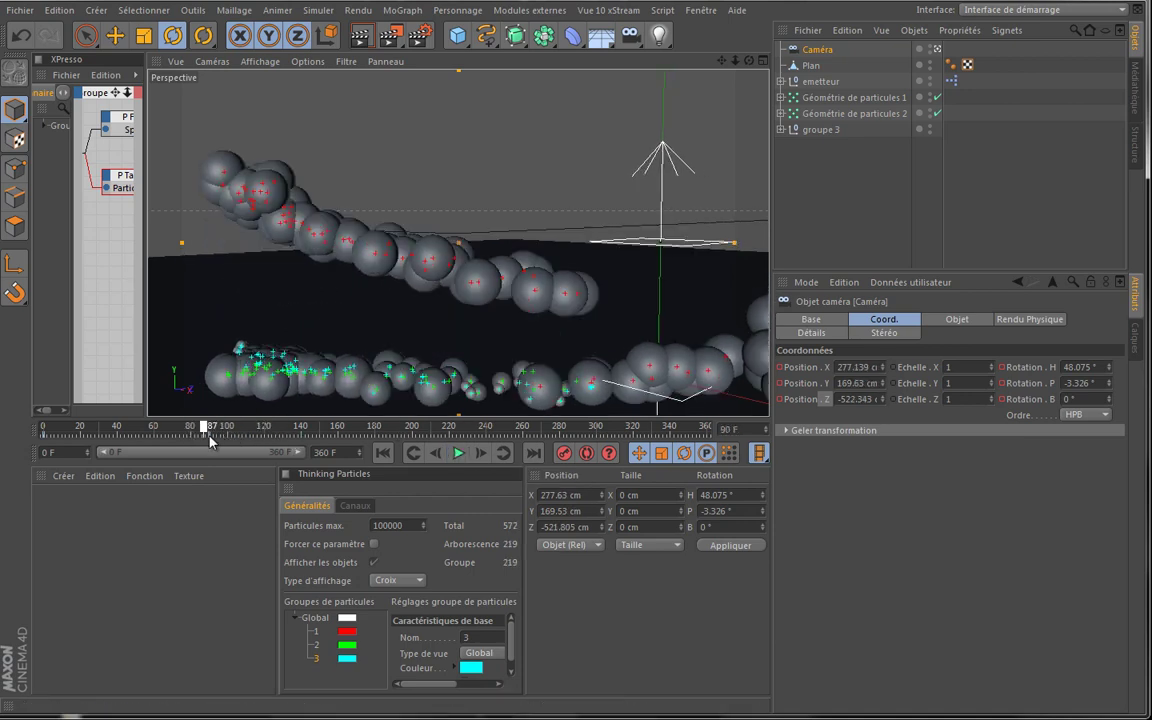
{"action": "left_click", "coordinate": [383, 453]}
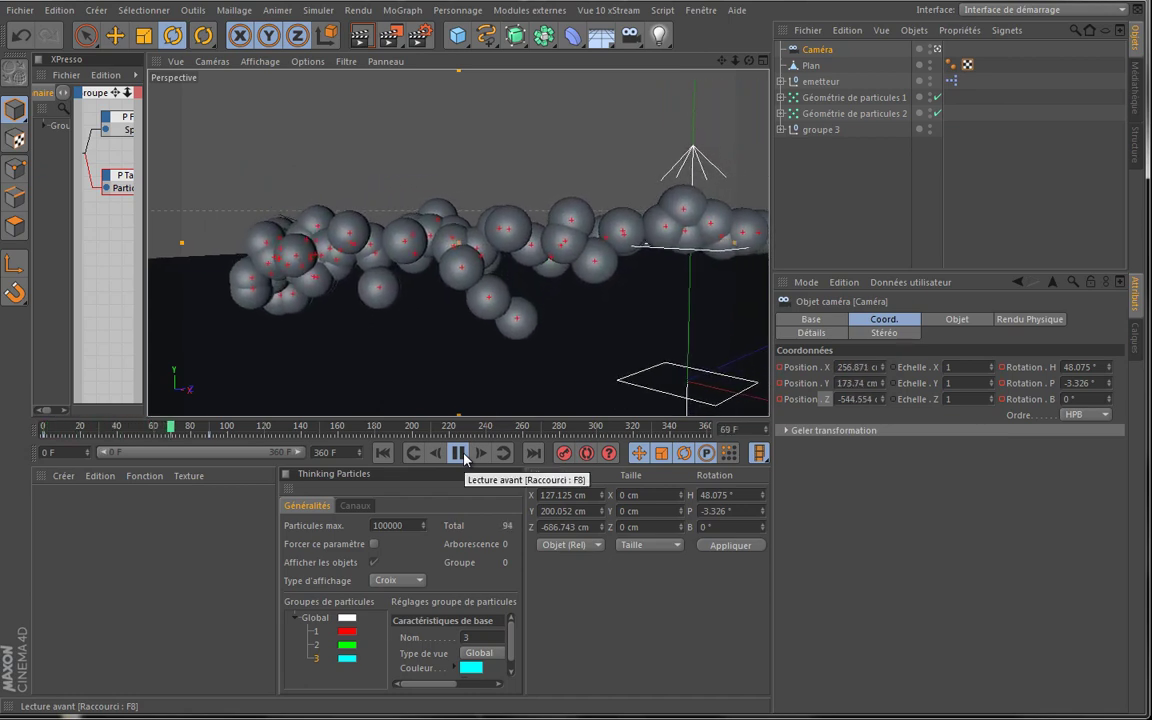
At frame 90, move the Caméra to about X 577, Y 191, Z -580 cm, keyframe its position and replay the animation from the start
{"action": "left_click", "coordinate": [459, 453]}
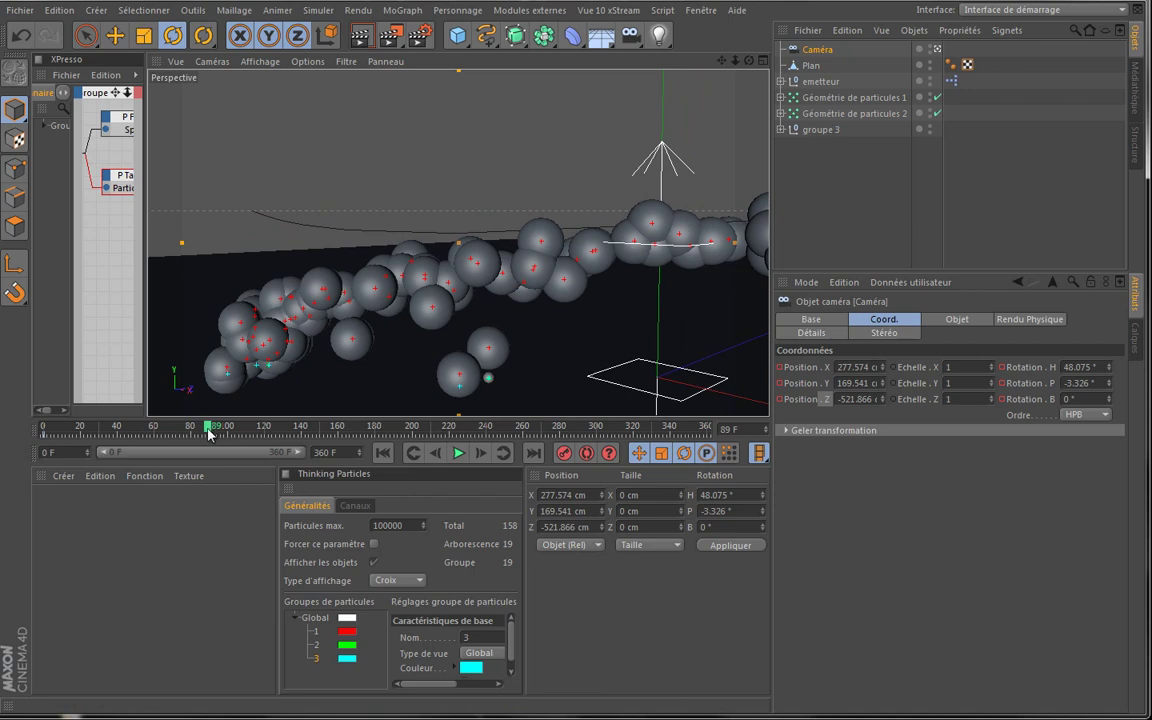
{"action": "mouse_move", "coordinate": [208, 428]}
{"action": "left_mouse_down"}
{"action": "mouse_move", "coordinate": [185, 426]}
{"action": "mouse_move", "coordinate": [218, 432]}
{"action": "mouse_move", "coordinate": [209, 428]}
{"action": "left_mouse_up"}
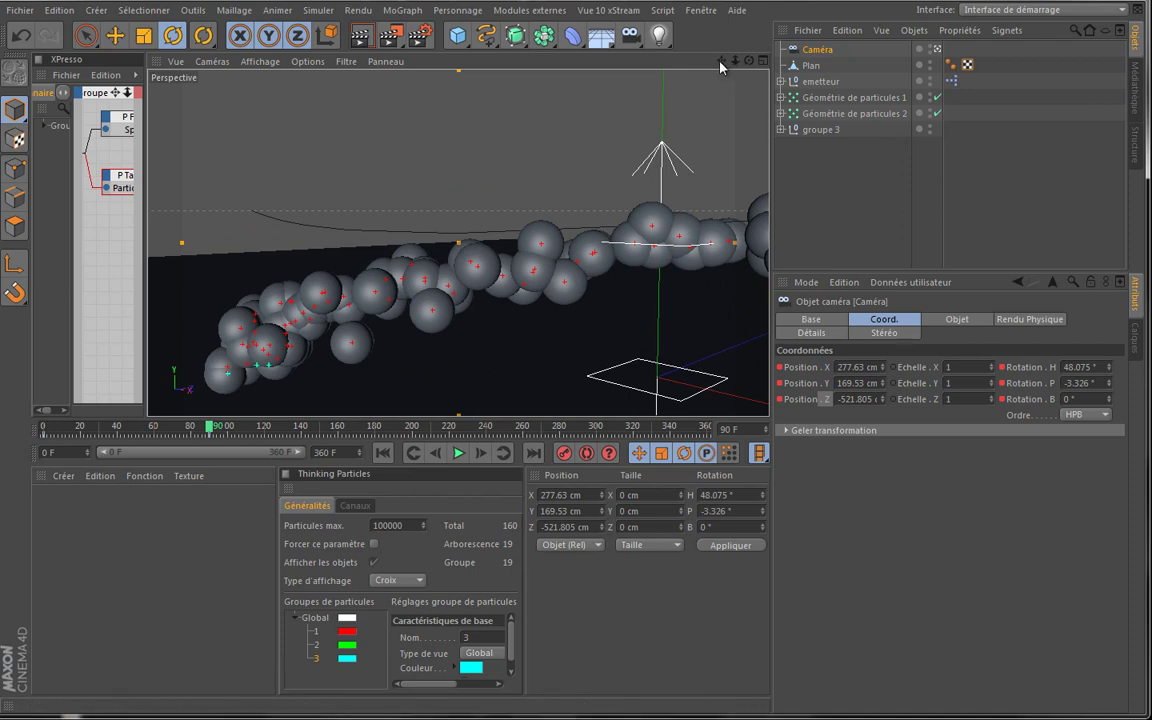
{"action": "left_click_drag", "start_coordinate": [735, 63], "coordinate": [545, 340]}
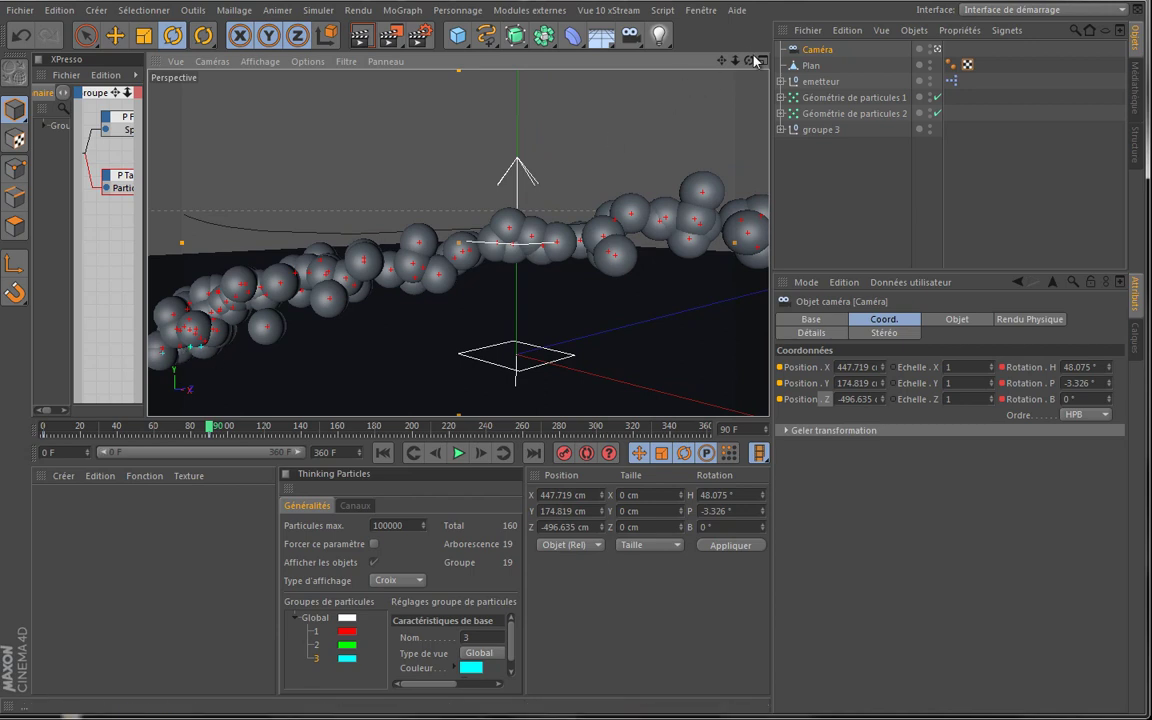
{"action": "left_click_drag", "start_coordinate": [735, 63], "coordinate": [547, 340]}
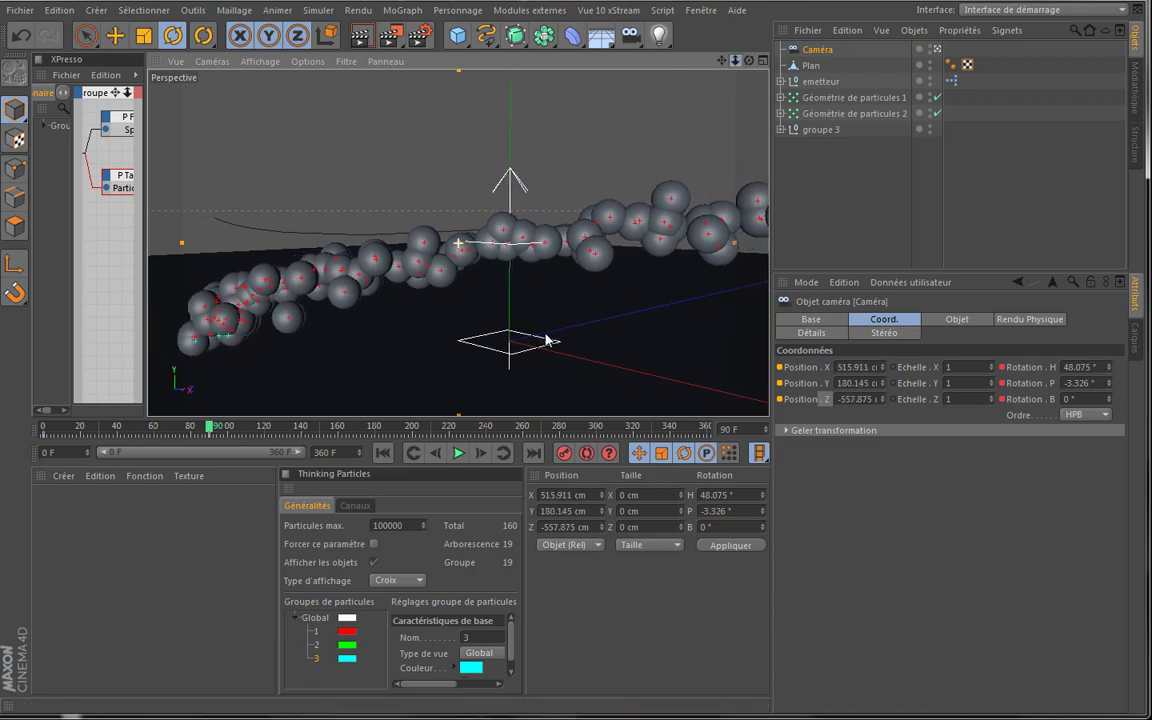
{"action": "left_click_drag", "start_coordinate": [720, 65], "coordinate": [546, 340]}
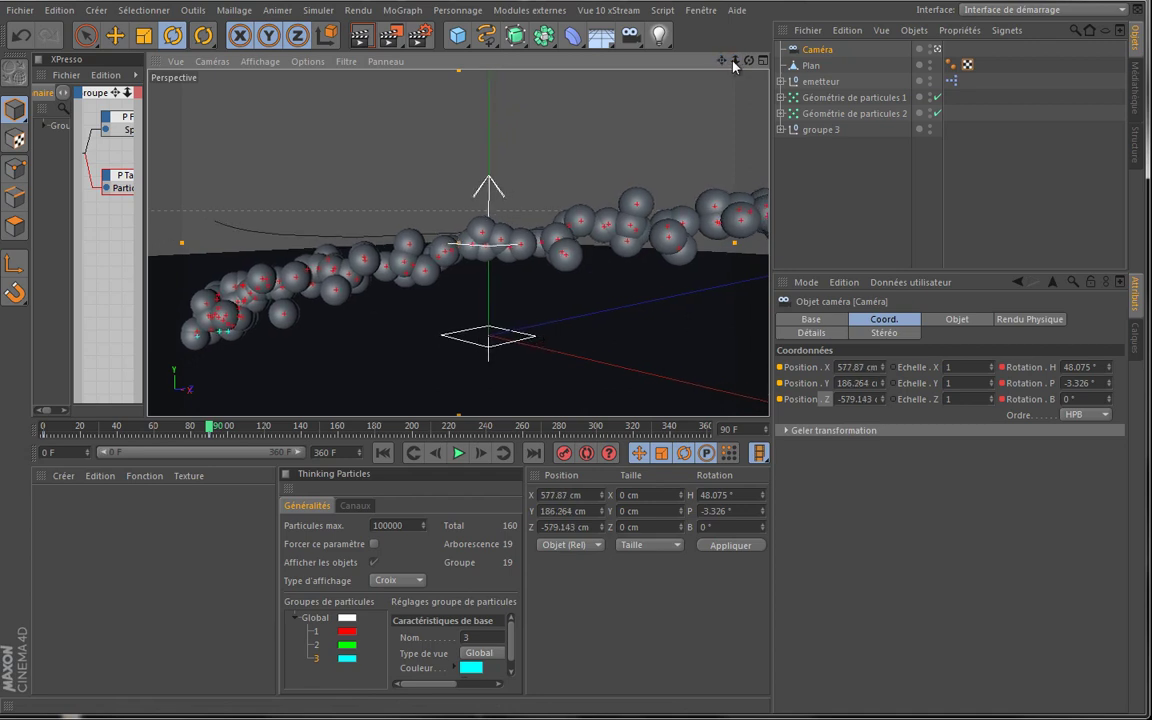
{"action": "left_click_drag", "start_coordinate": [728, 64], "coordinate": [545, 334]}
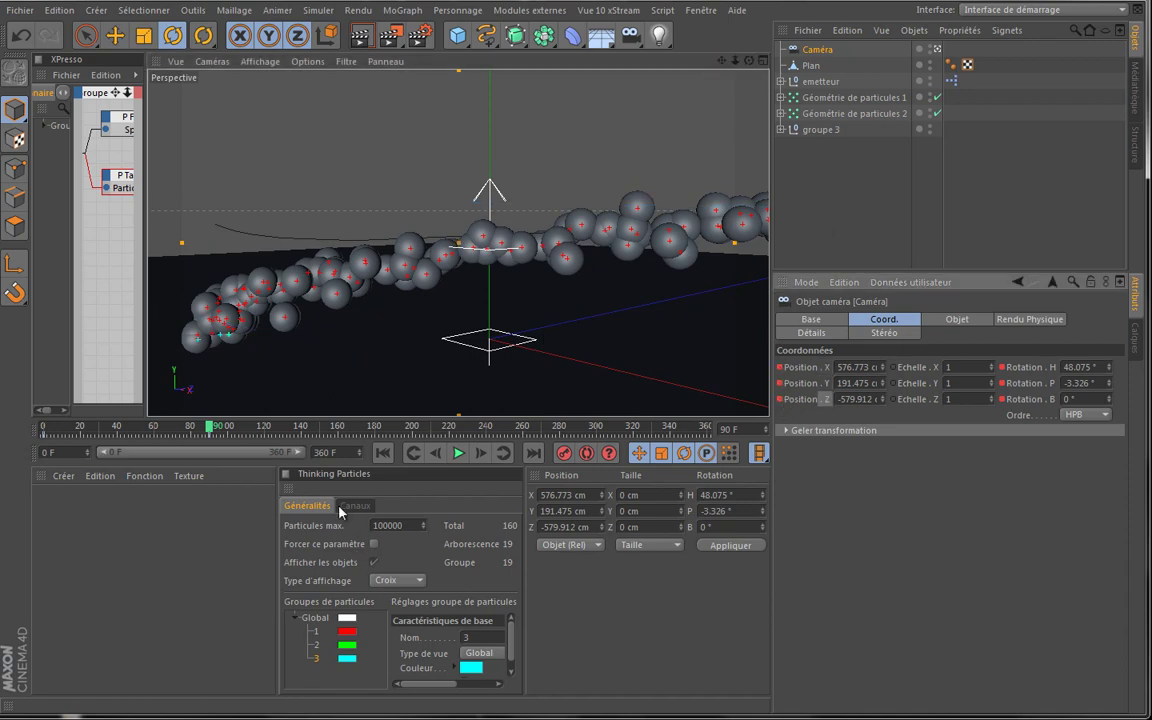
{"action": "left_click", "coordinate": [383, 453]}
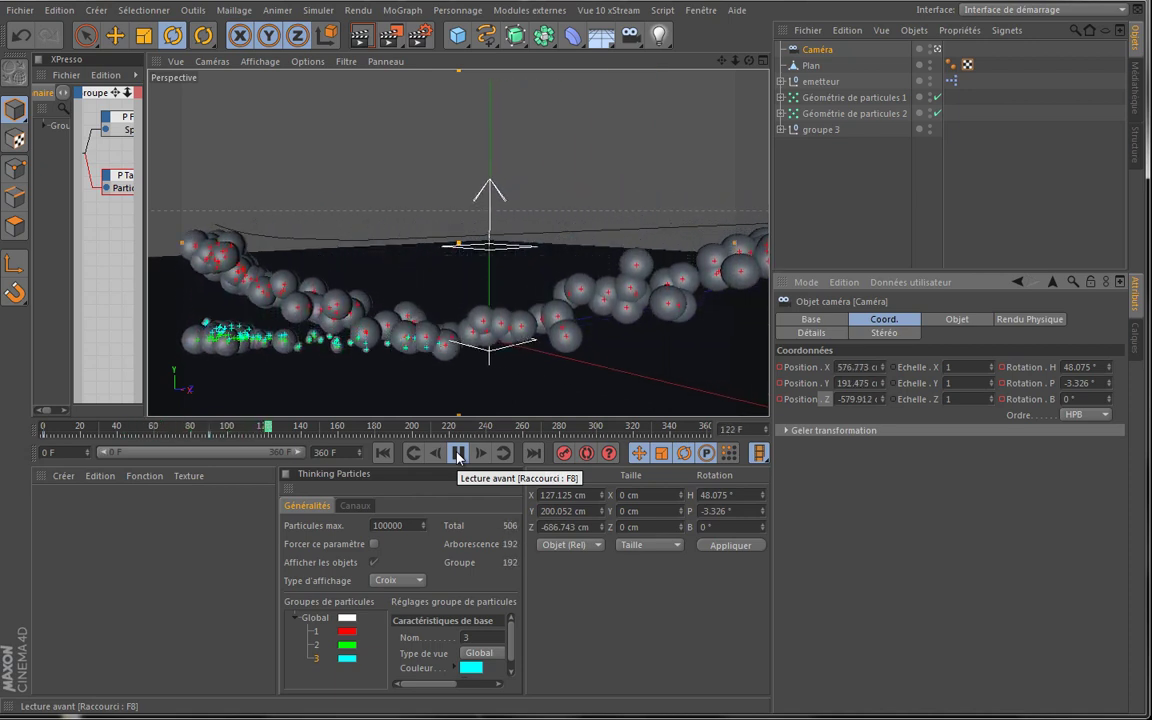
{"action": "left_click", "coordinate": [419, 458]}
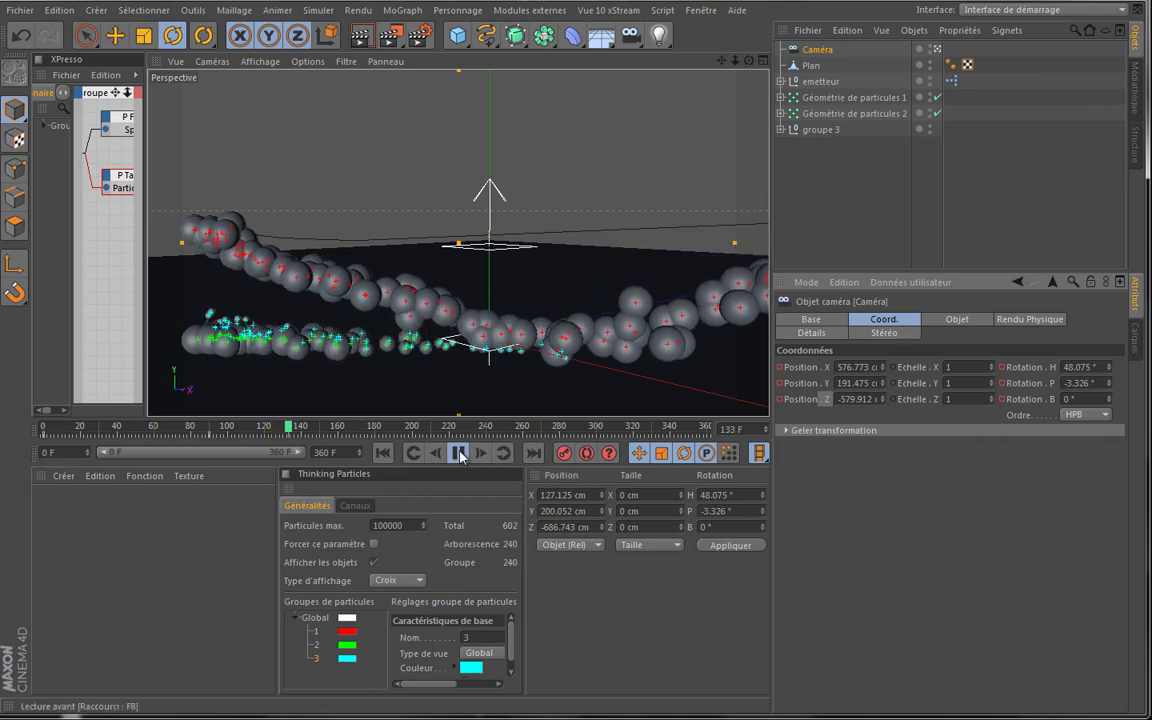
Go to frame 160, move the Caméra to about X 365, Y 127, Z -615 cm and keyframe its position and rotation
{"action": "left_click_drag", "start_coordinate": [200, 433], "coordinate": [340, 438]}
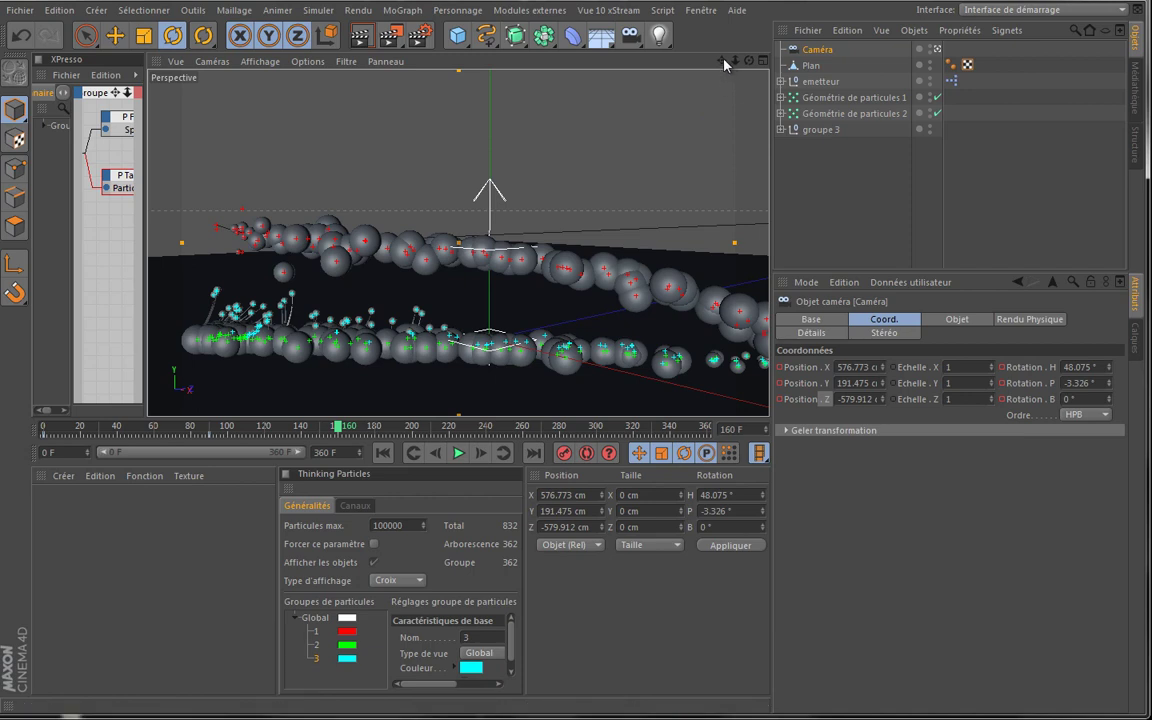
{"action": "left_click_drag", "start_coordinate": [720, 61], "coordinate": [548, 337]}
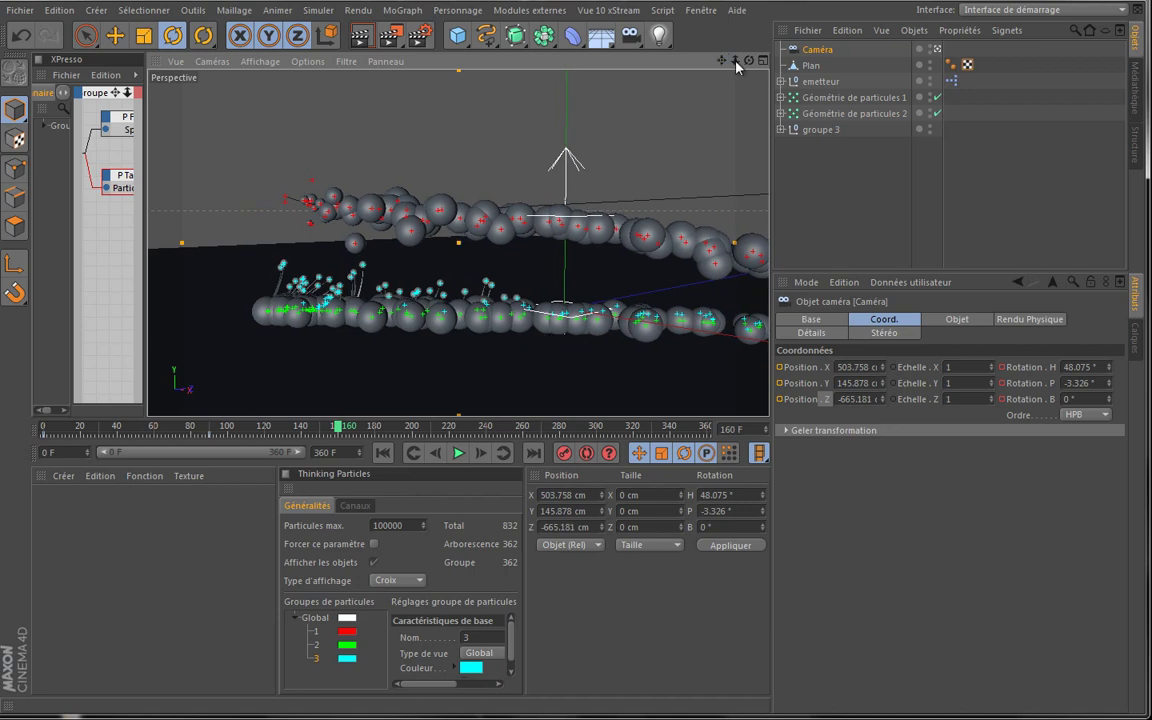
{"action": "left_click_drag", "start_coordinate": [737, 66], "coordinate": [548, 334]}
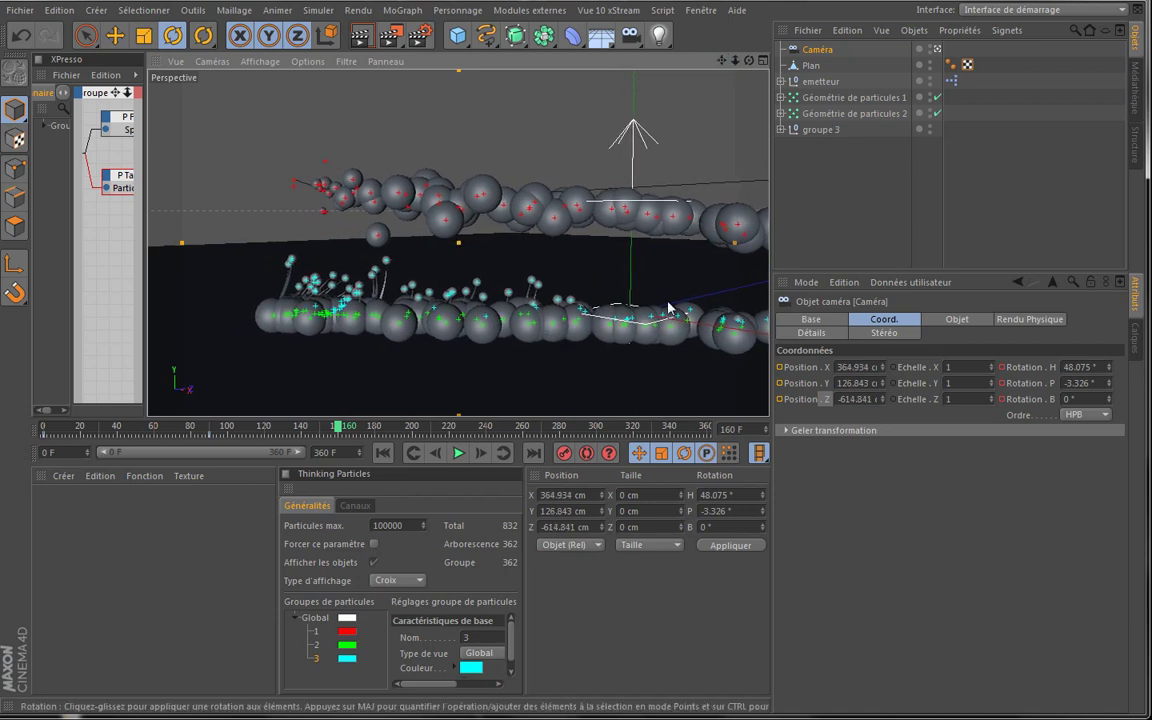
{"action": "left_click", "coordinate": [781, 368], "text": "ctrl"}
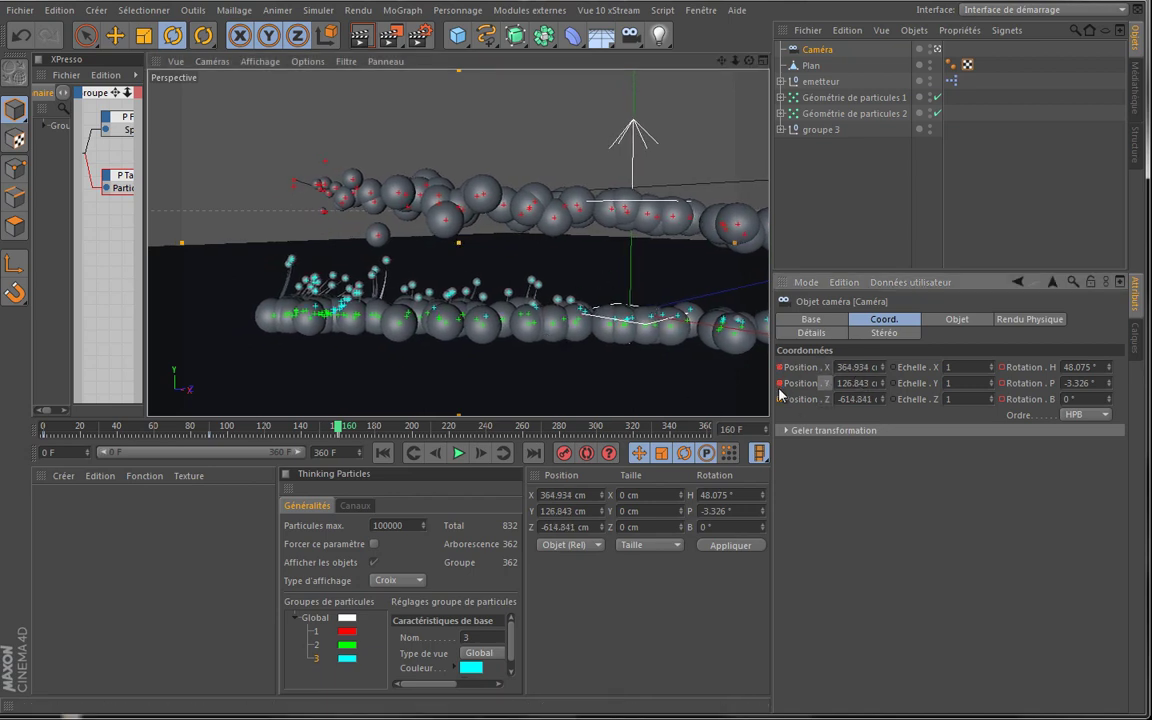
{"action": "left_click", "coordinate": [1002, 368], "text": "ctrl"}
At frame 240, keyframe the Caméra at about X 853, Y 177, Z -456 cm with rotation H 58.9°, P -6.6°
{"action": "left_click_drag", "start_coordinate": [338, 430], "coordinate": [483, 437]}
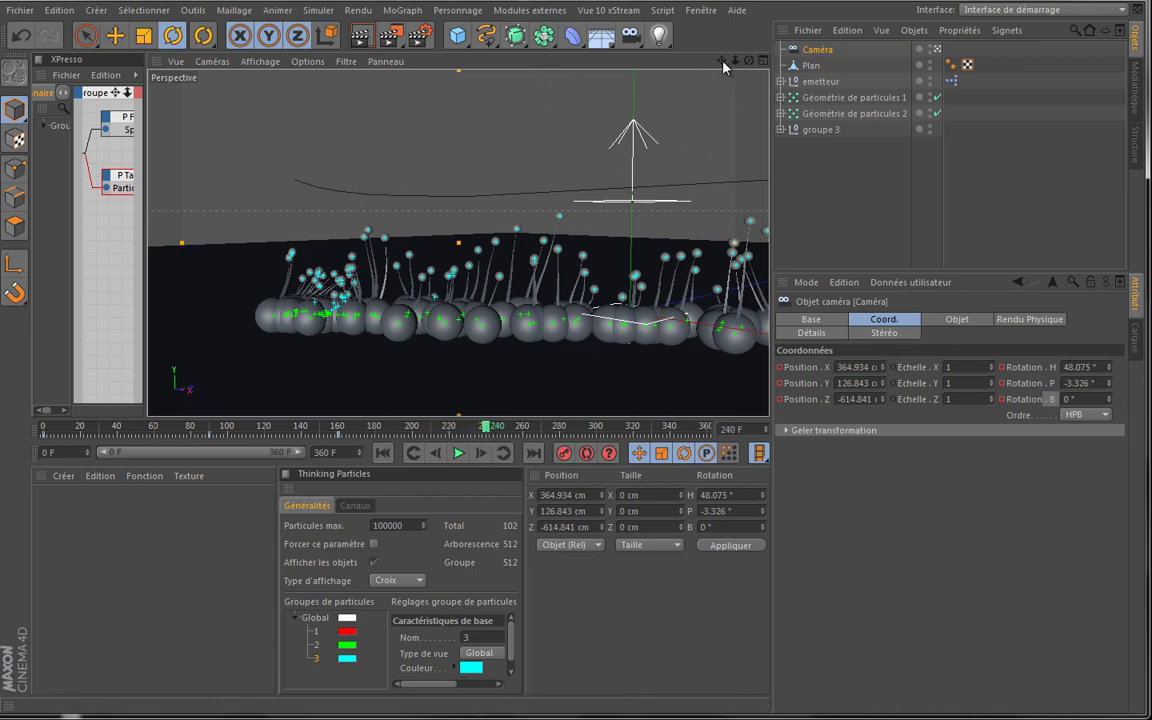
{"action": "left_click_drag", "start_coordinate": [722, 61], "coordinate": [545, 340]}
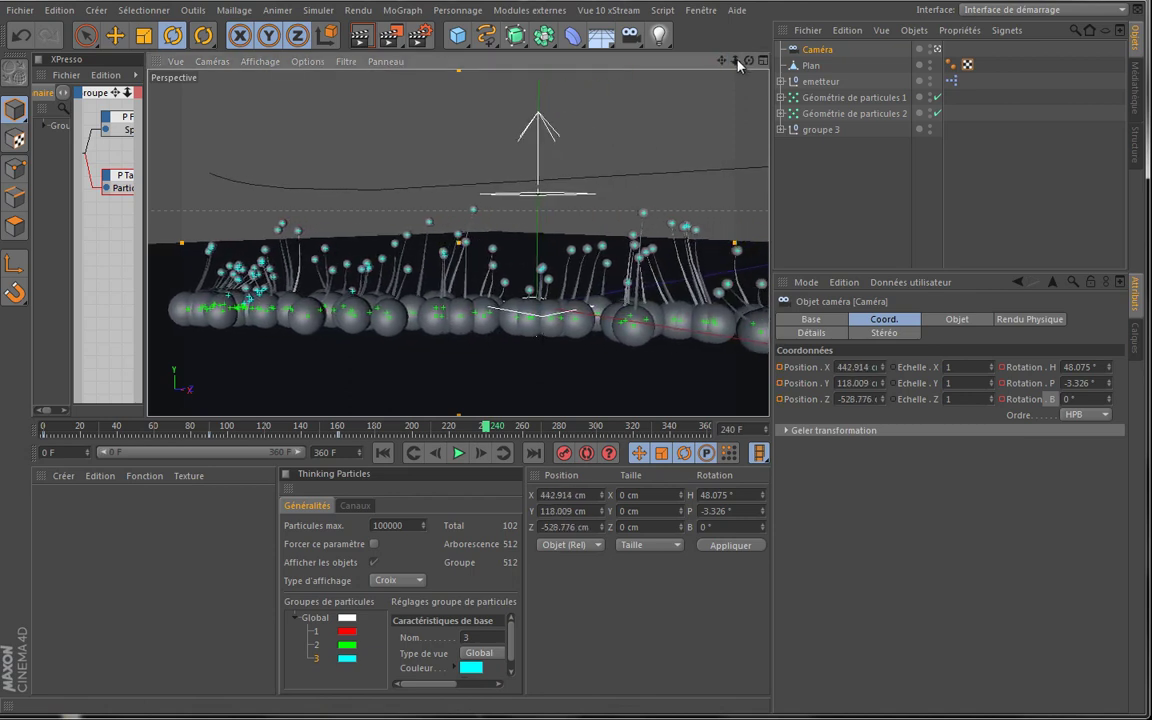
{"action": "left_click_drag", "start_coordinate": [737, 63], "coordinate": [545, 340]}
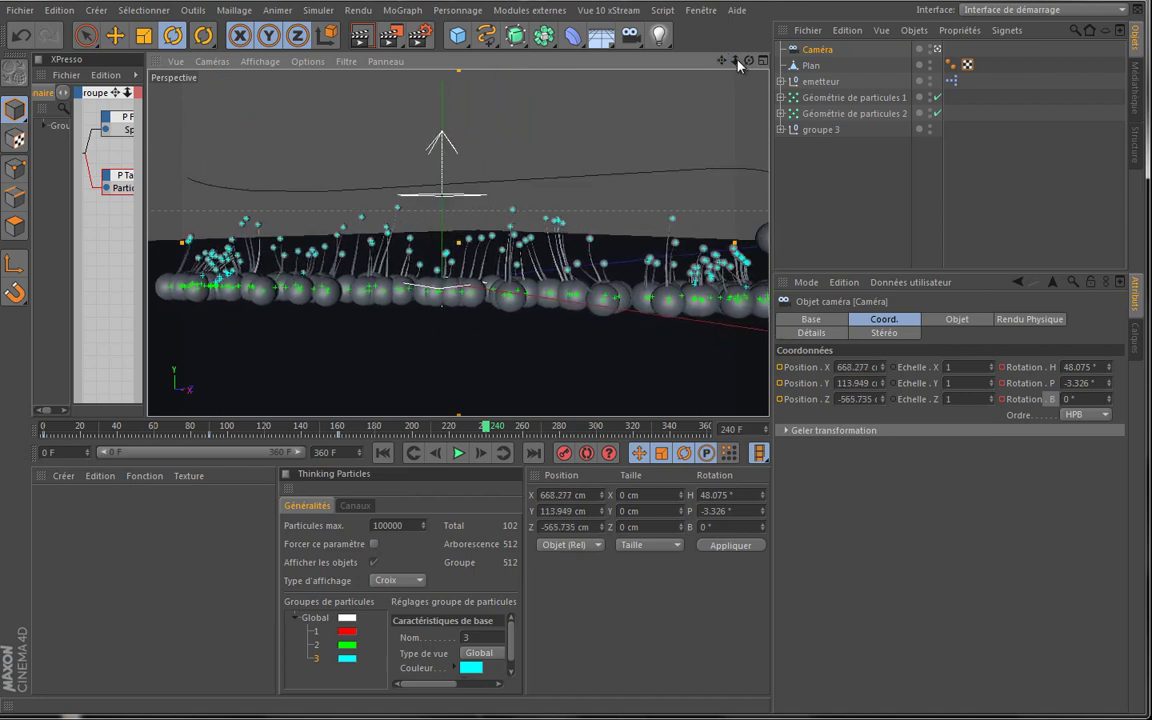
{"action": "left_click_drag", "start_coordinate": [735, 61], "coordinate": [490, 298]}
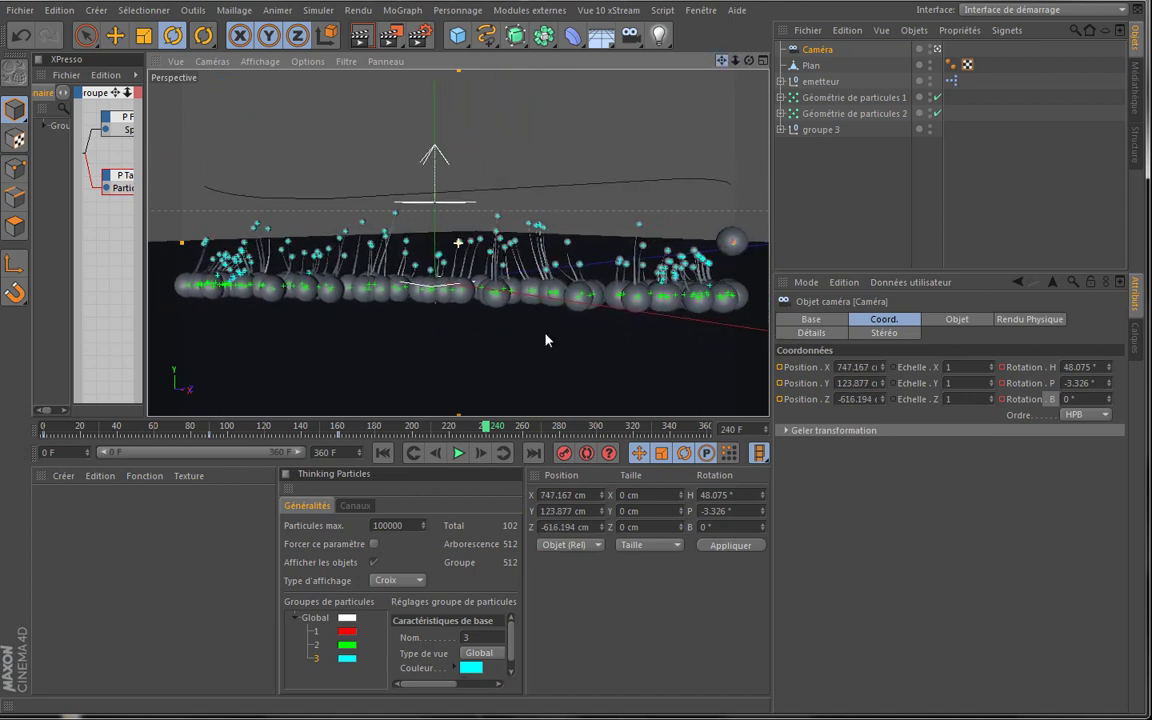
{"action": "mouse_move", "coordinate": [545, 341]}
{"action": "left_mouse_down"}
{"action": "mouse_move", "coordinate": [730, 67]}
{"action": "mouse_move", "coordinate": [545, 340]}
{"action": "left_mouse_up"}
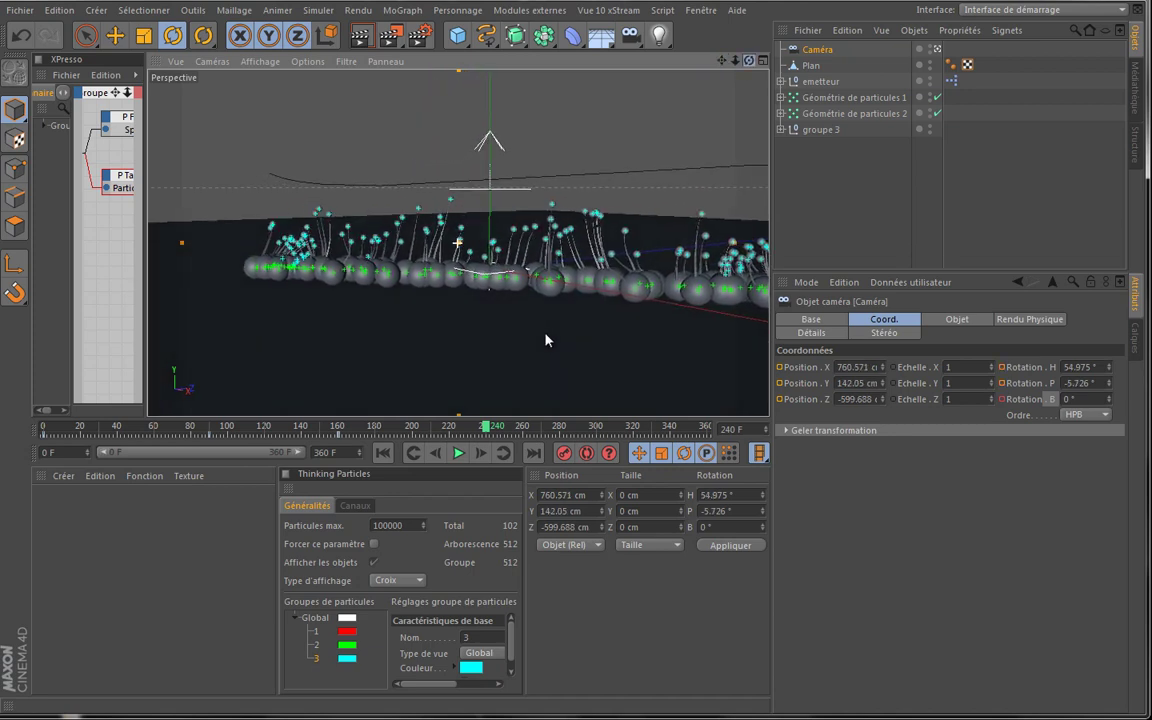
{"action": "left_click_drag", "start_coordinate": [720, 61], "coordinate": [545, 338]}
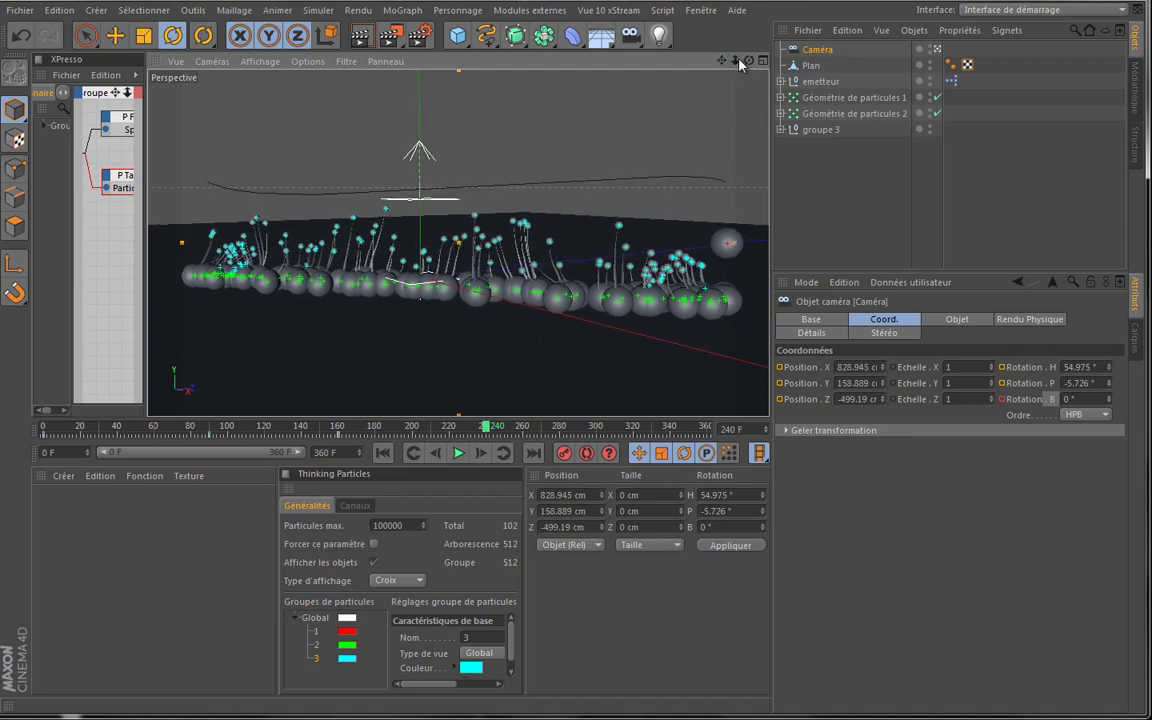
{"action": "left_click_drag", "start_coordinate": [749, 62], "coordinate": [545, 338]}
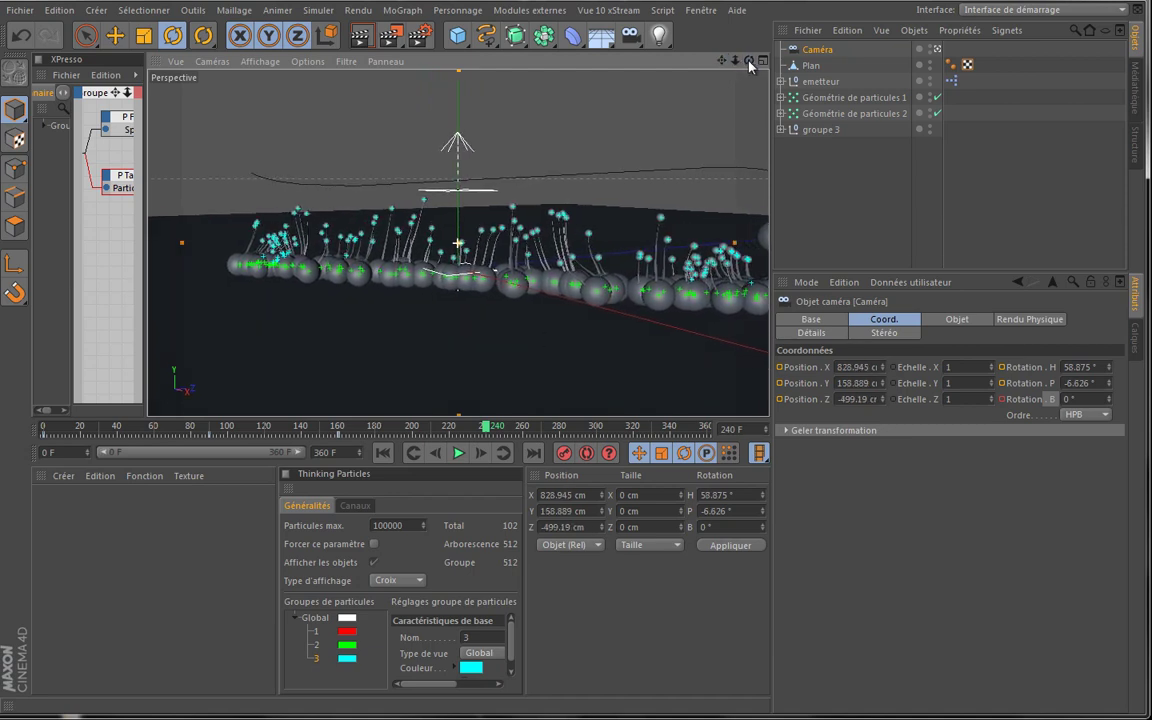
{"action": "left_click_drag", "start_coordinate": [733, 64], "coordinate": [545, 337]}
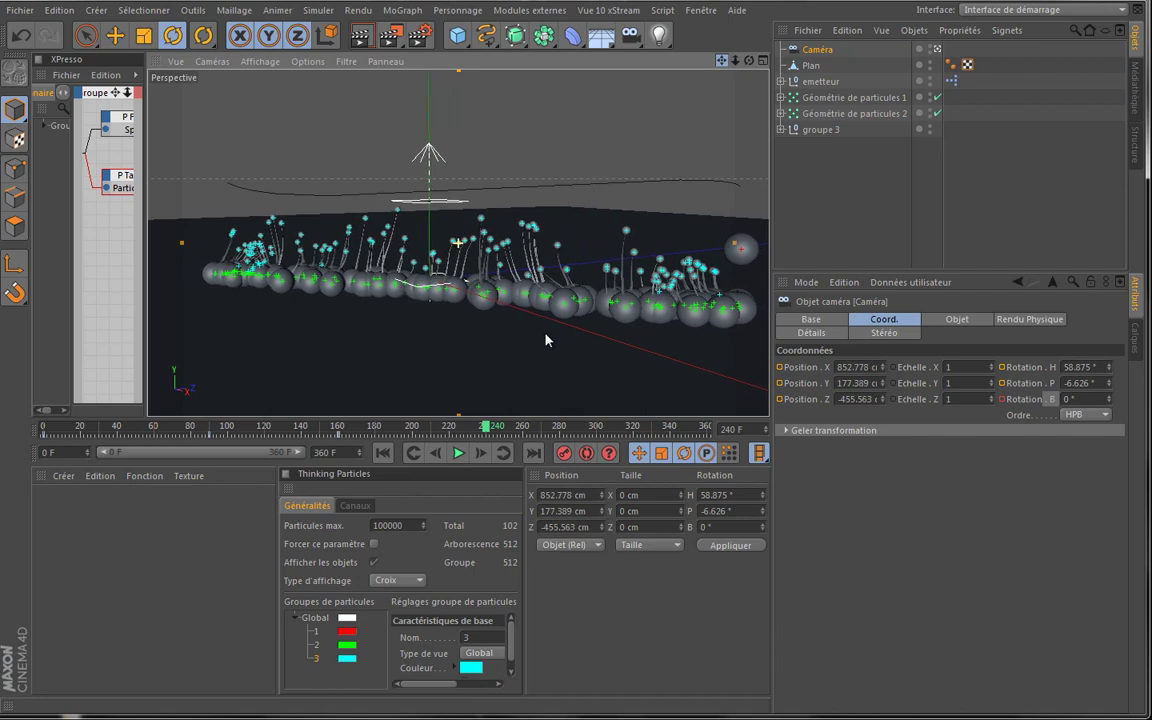
{"action": "left_click", "coordinate": [779, 367], "text": "ctrl"}
{"action": "left_click", "coordinate": [779, 383], "text": "ctrl"}
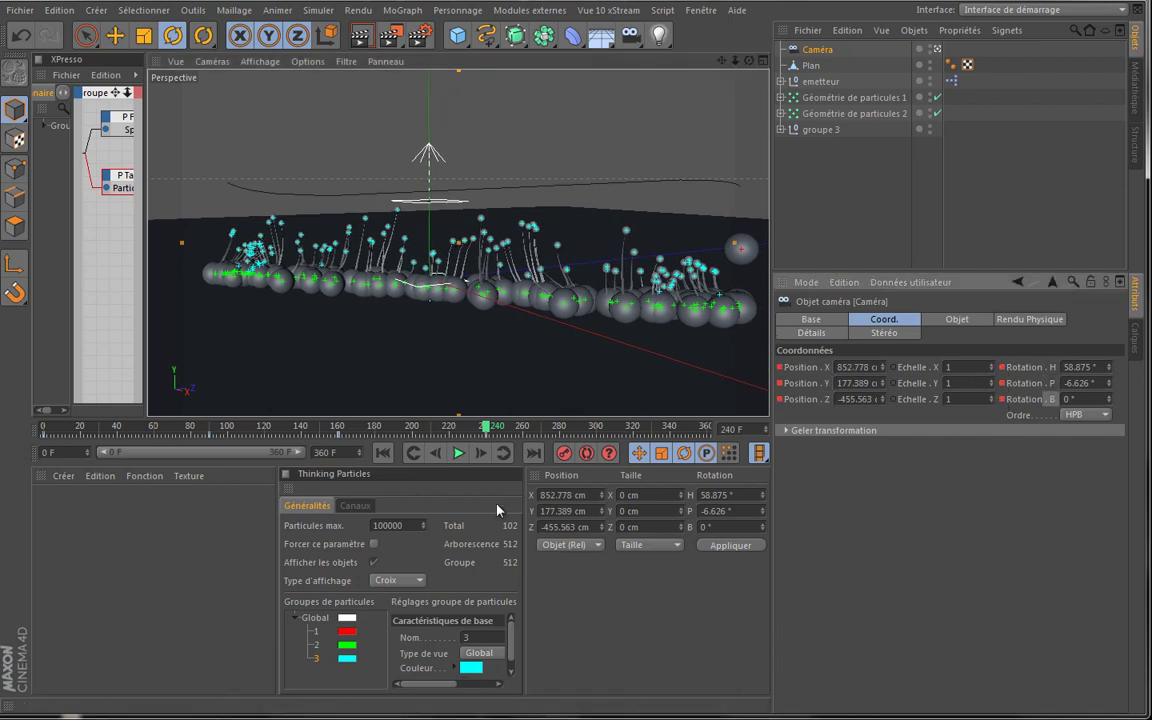
At frame 300, keyframe the Caméra at about X 849, Y 136, Z 118 cm with rotation H 85.3°, P -9.3°
{"action": "left_click_drag", "start_coordinate": [488, 430], "coordinate": [537, 431]}
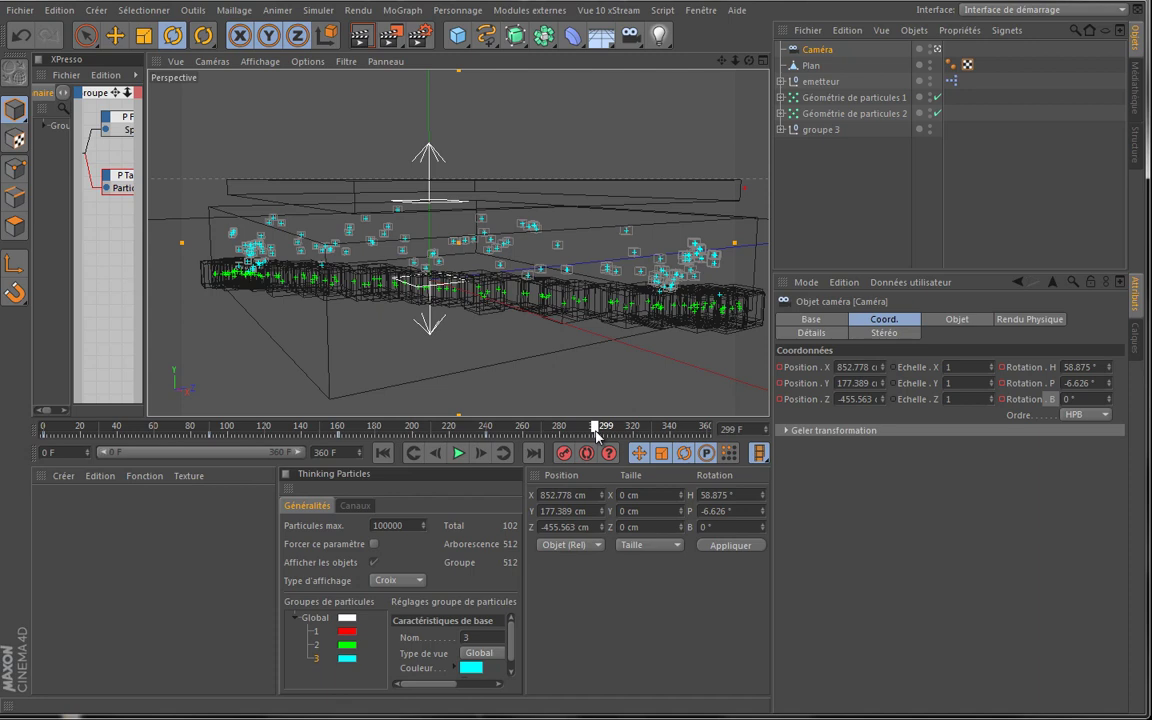
{"action": "key", "text": "n"}
{"action": "key", "text": "a"}
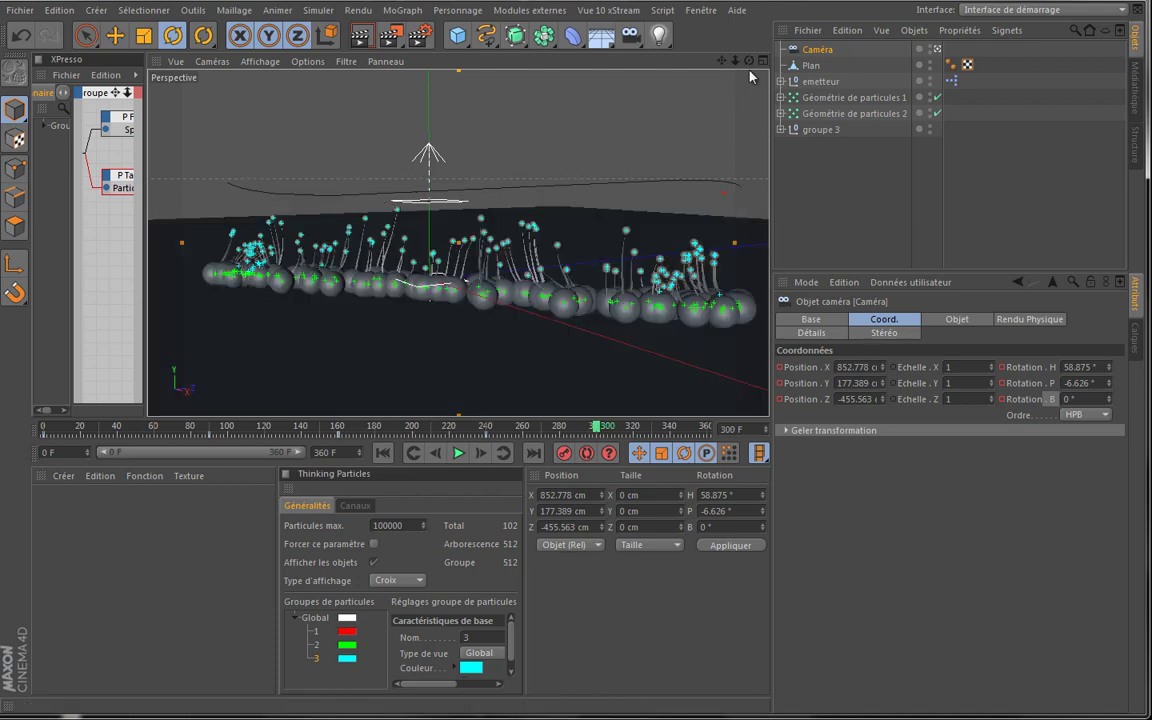
{"action": "left_click_drag", "start_coordinate": [720, 61], "coordinate": [546, 340]}
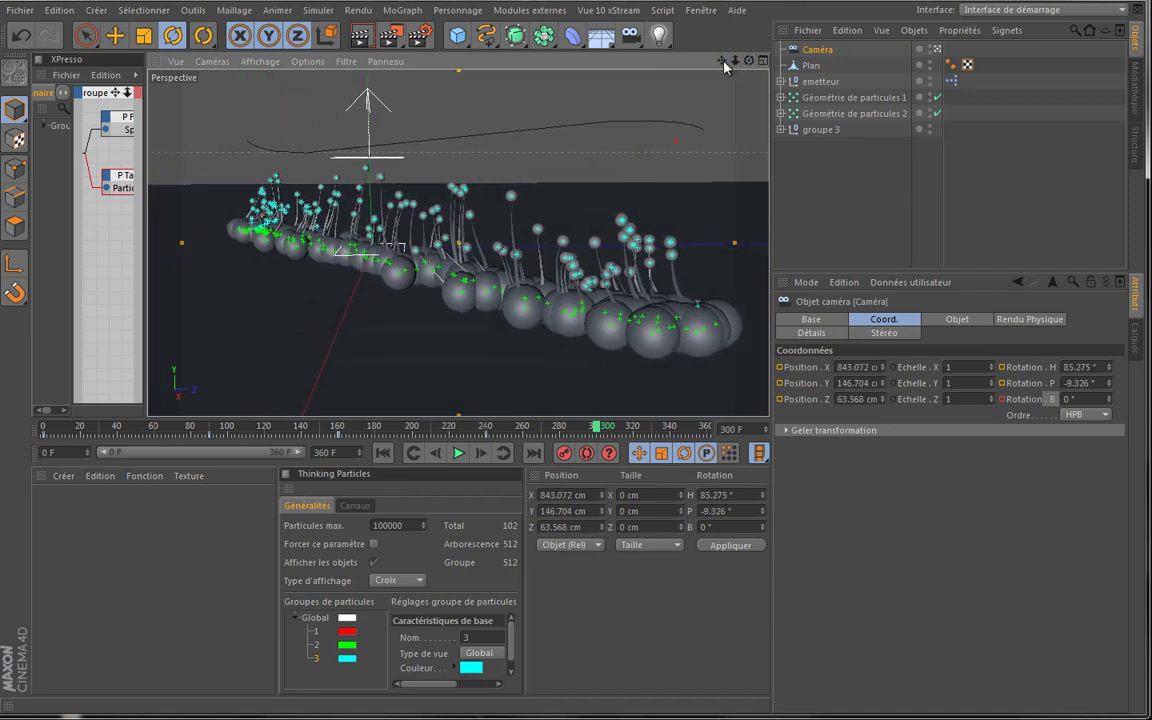
{"action": "left_click_drag", "start_coordinate": [721, 61], "coordinate": [545, 334]}
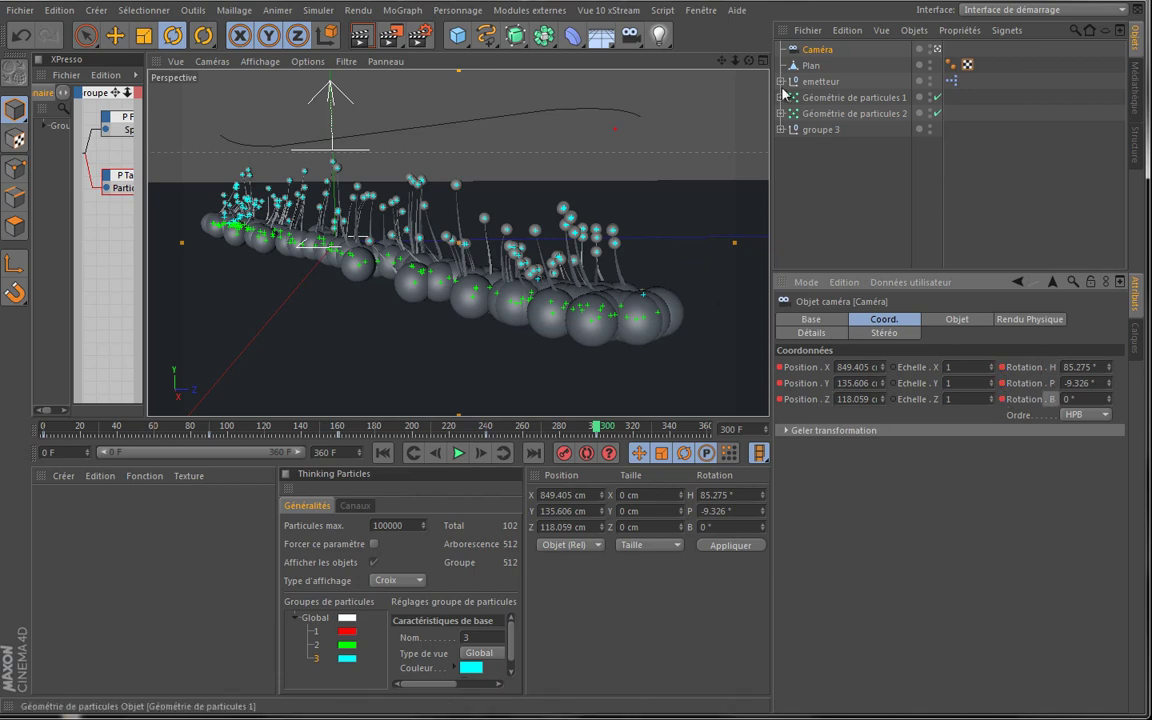
At frame 360, keyframe the Caméra at about X 811, Y 126, Z 289 cm with rotation H 103.3°, P -8.7°
{"action": "left_click_drag", "start_coordinate": [597, 428], "coordinate": [701, 435]}
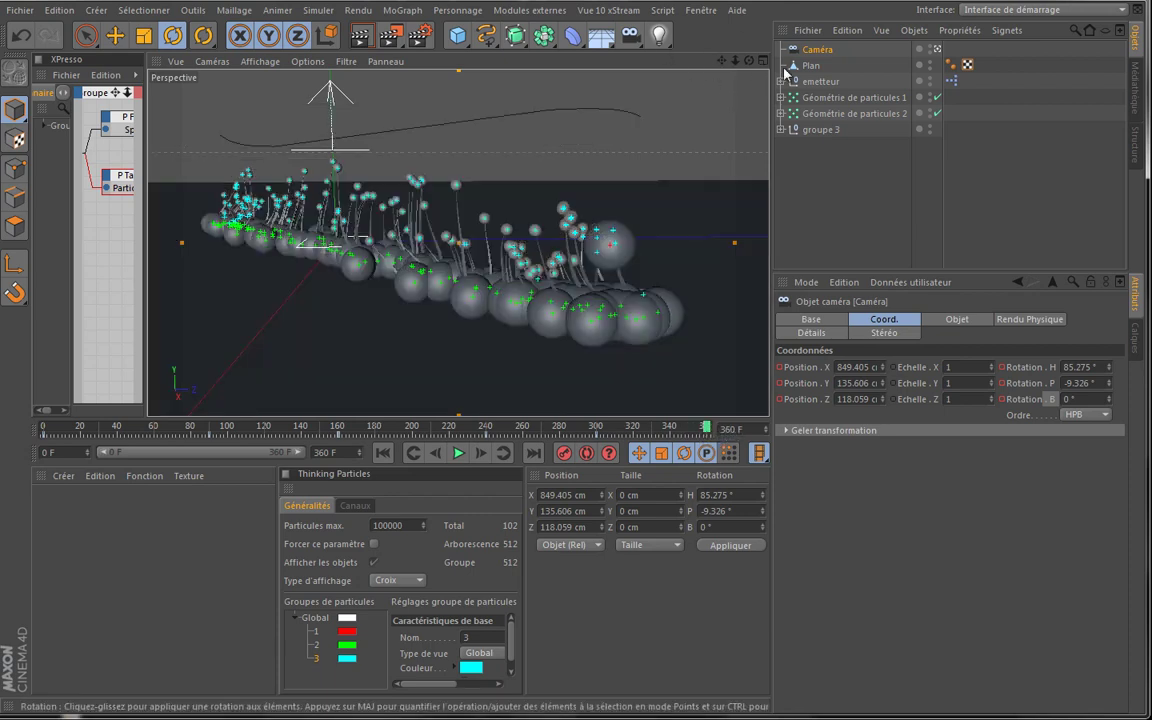
{"action": "left_click_drag", "start_coordinate": [753, 66], "coordinate": [543, 339]}
{"action": "scroll", "coordinate": [545, 340], "scroll_direction": "down", "scroll_amount": 6}
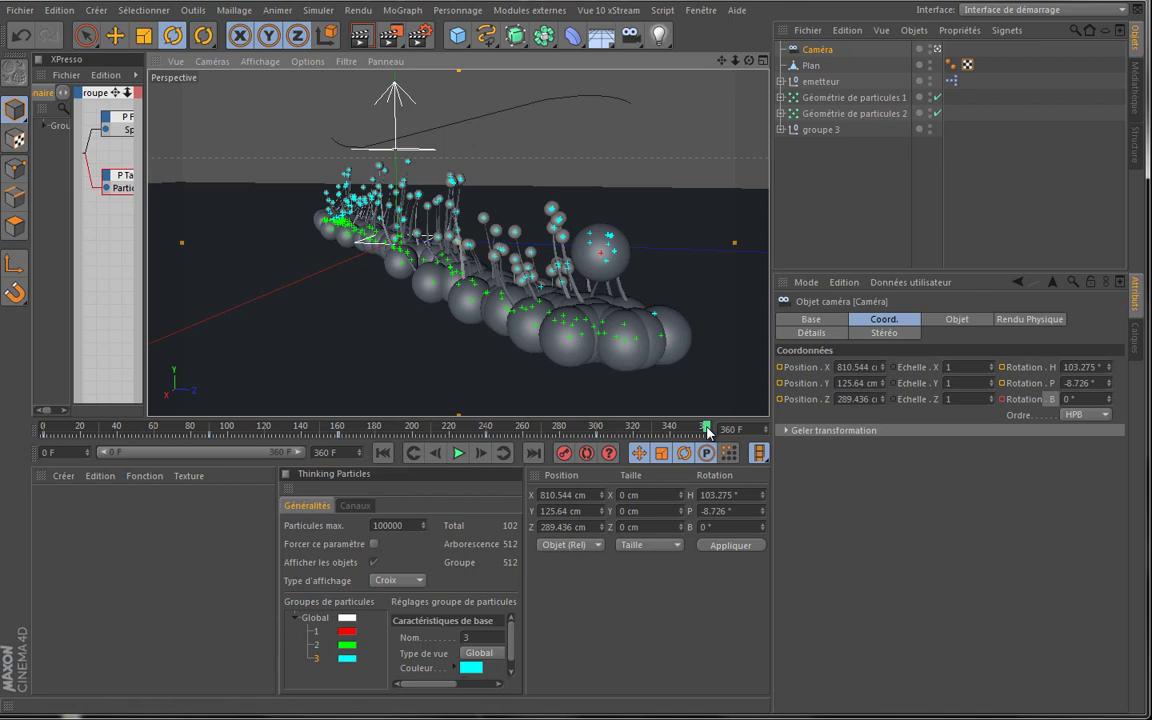
{"action": "left_click", "coordinate": [780, 367]}
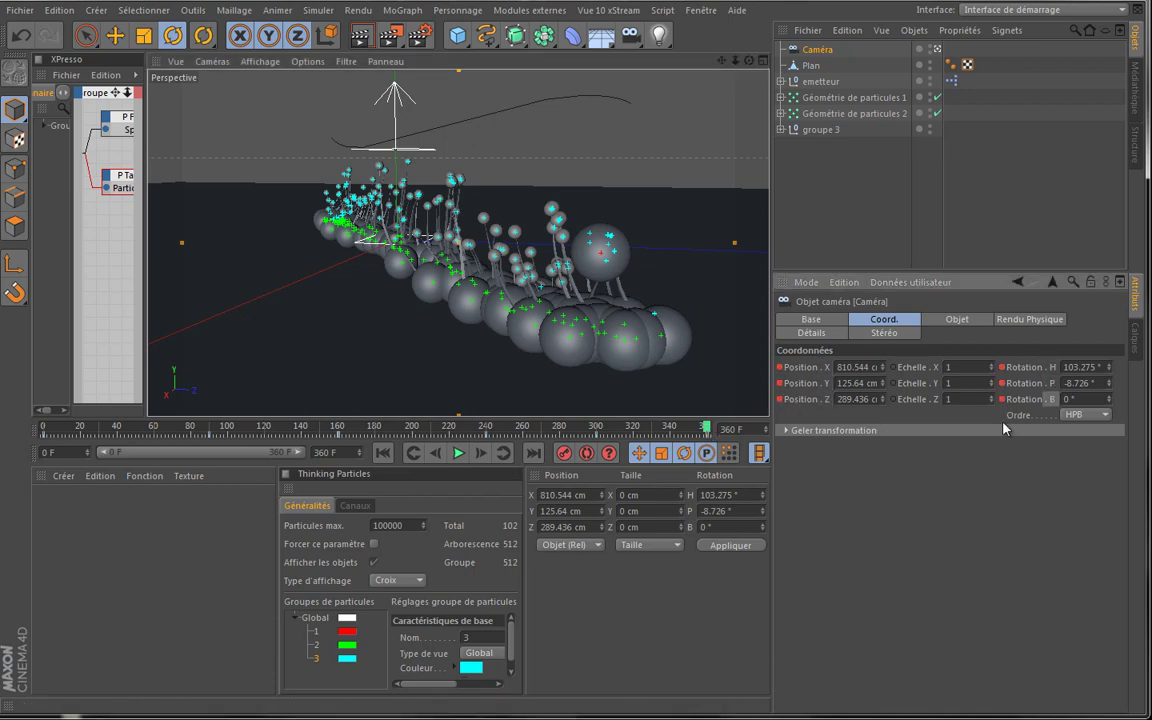
Play the whole camera move from the start, and disable Extrusion contrôlée 3 inside groupe 3
{"action": "left_click", "coordinate": [383, 453]}
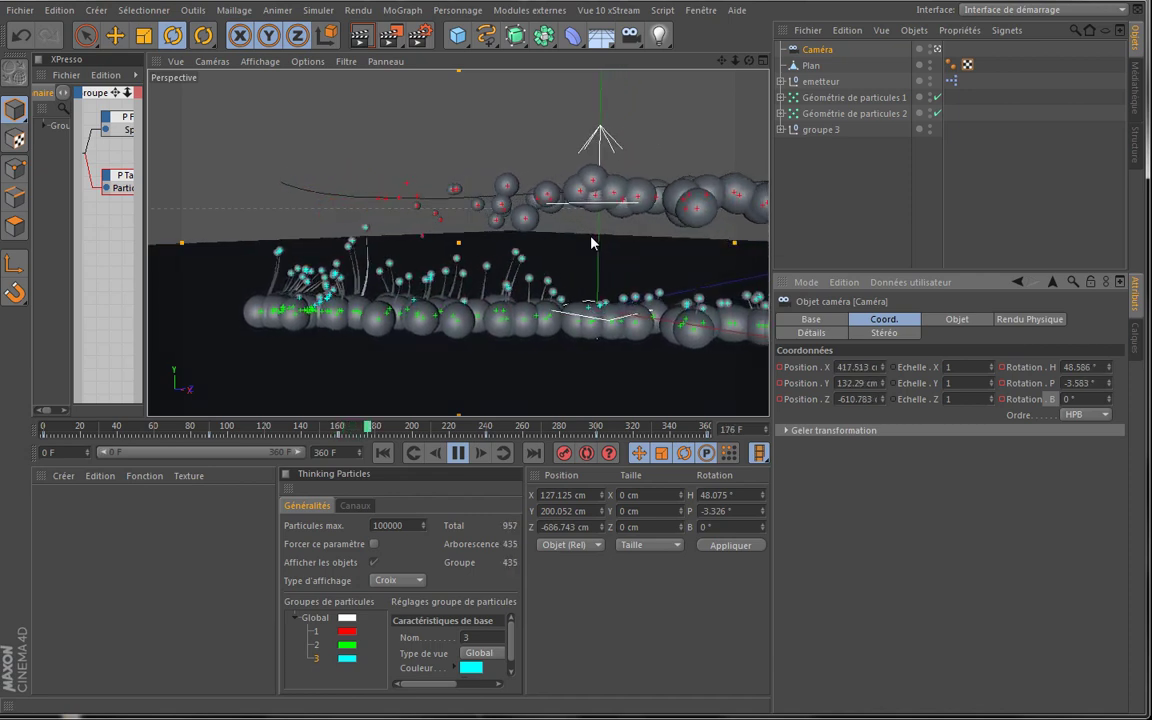
{"action": "left_click", "coordinate": [781, 129]}
{"action": "left_click", "coordinate": [937, 161]}
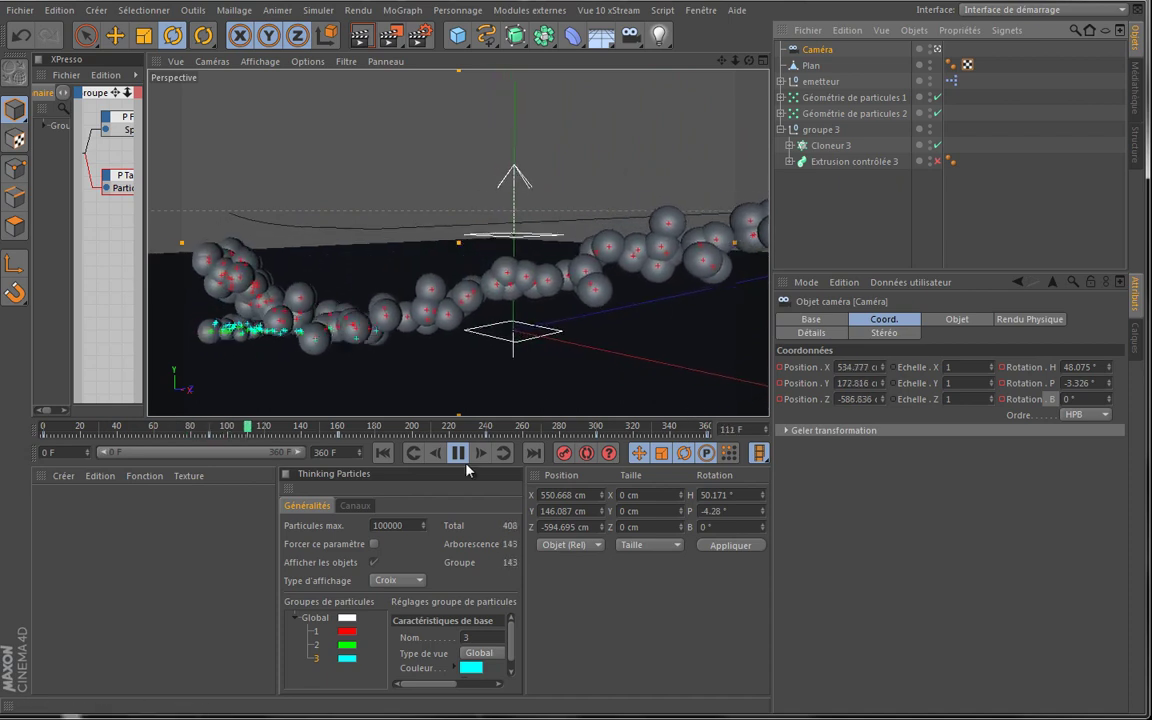
Stop the playback, check the scene at frame 360 and return to the first frame
{"action": "key", "text": "F8"}
{"action": "left_click_drag", "start_coordinate": [267, 432], "coordinate": [693, 436]}
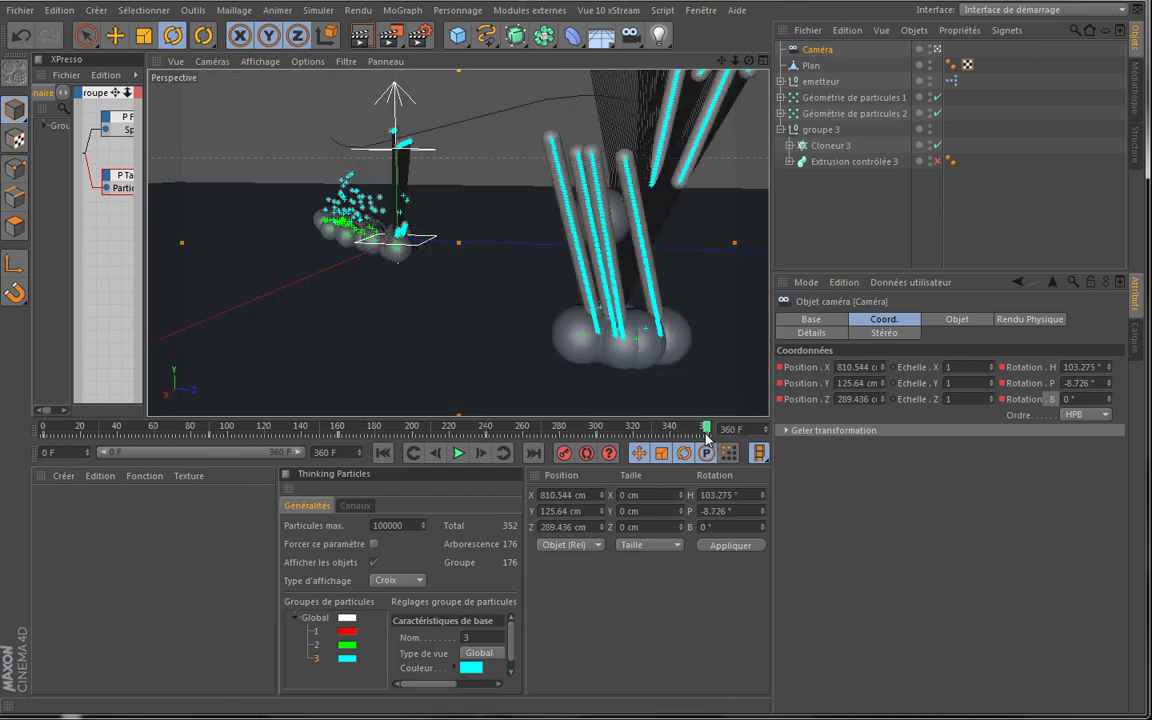
{"action": "left_click", "coordinate": [435, 455]}
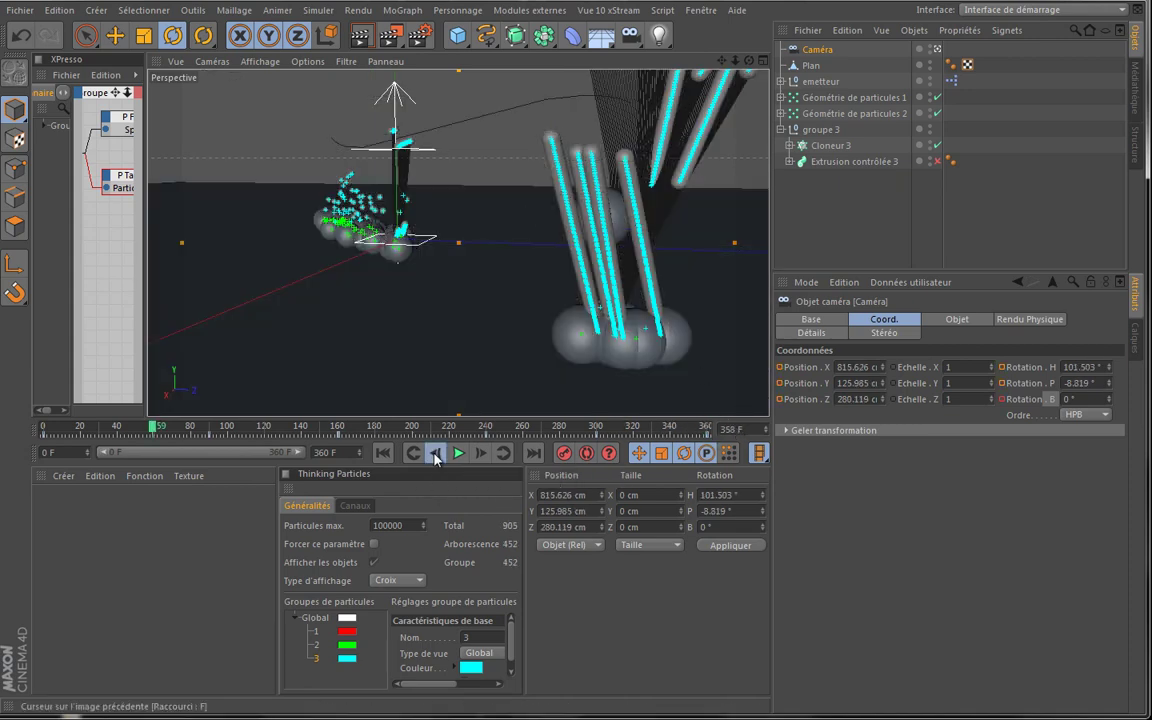
{"action": "left_click", "coordinate": [382, 454]}
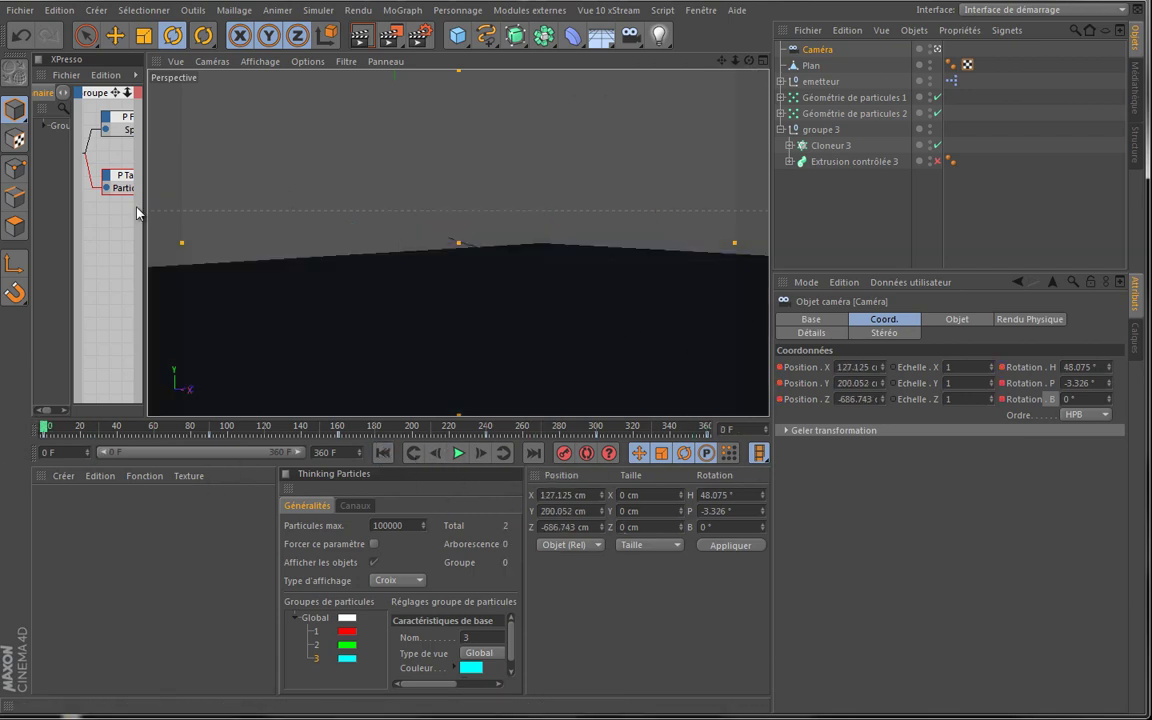
Review the Paramètres and Base settings of the P Naissance node in the XPresso graph
{"action": "left_click_drag", "start_coordinate": [146, 203], "coordinate": [497, 211]}
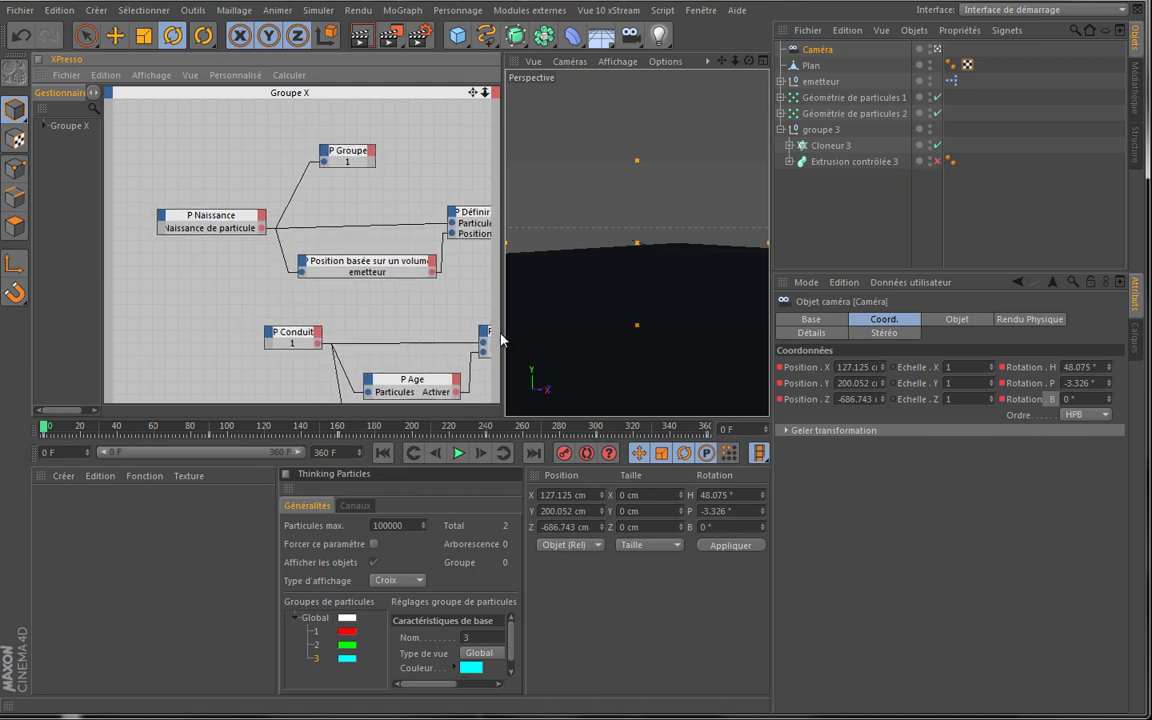
{"action": "left_click", "coordinate": [222, 225]}
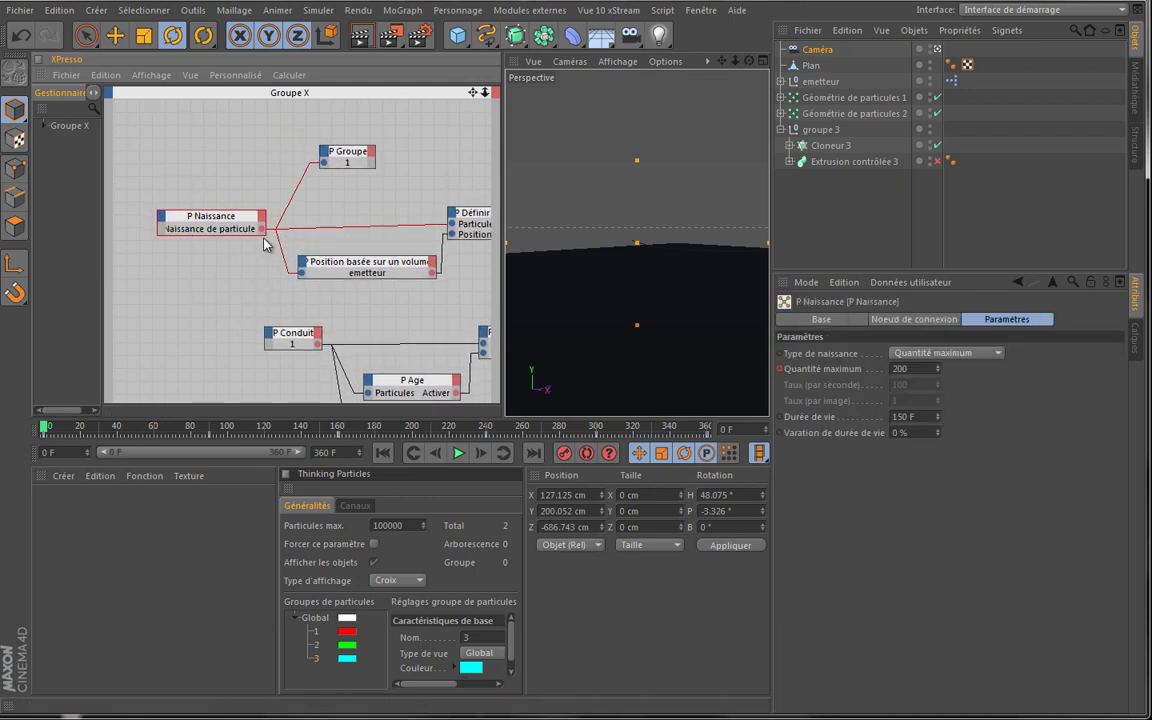
{"action": "left_click", "coordinate": [821, 319]}
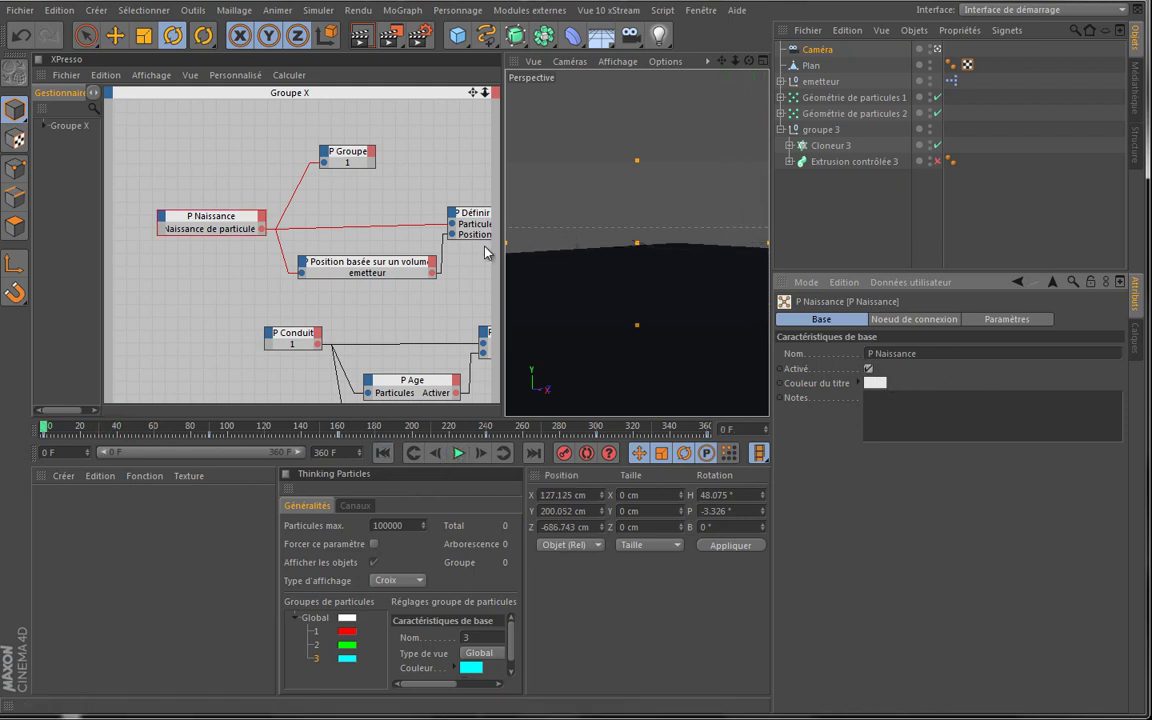
Play the particle animation through the camera to about frame 355, stop it and return to the first frame
{"action": "left_click_drag", "start_coordinate": [503, 216], "coordinate": [147, 216]}
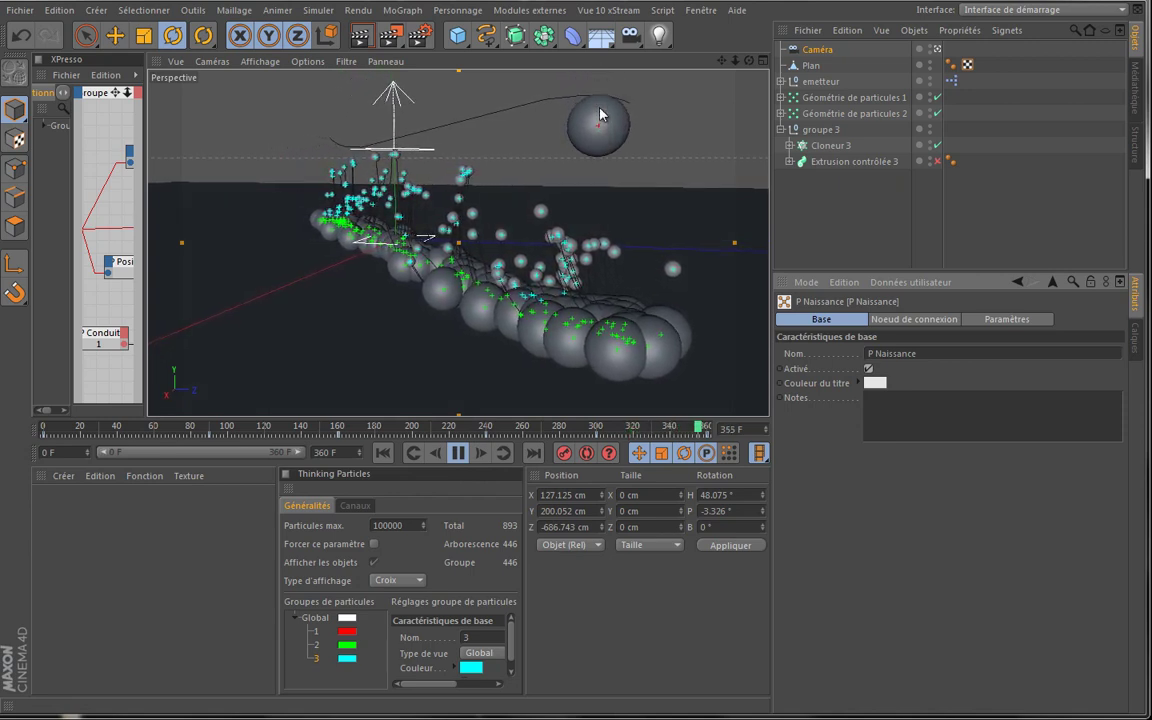
{"action": "left_click", "coordinate": [457, 453]}
{"action": "left_click", "coordinate": [383, 453]}
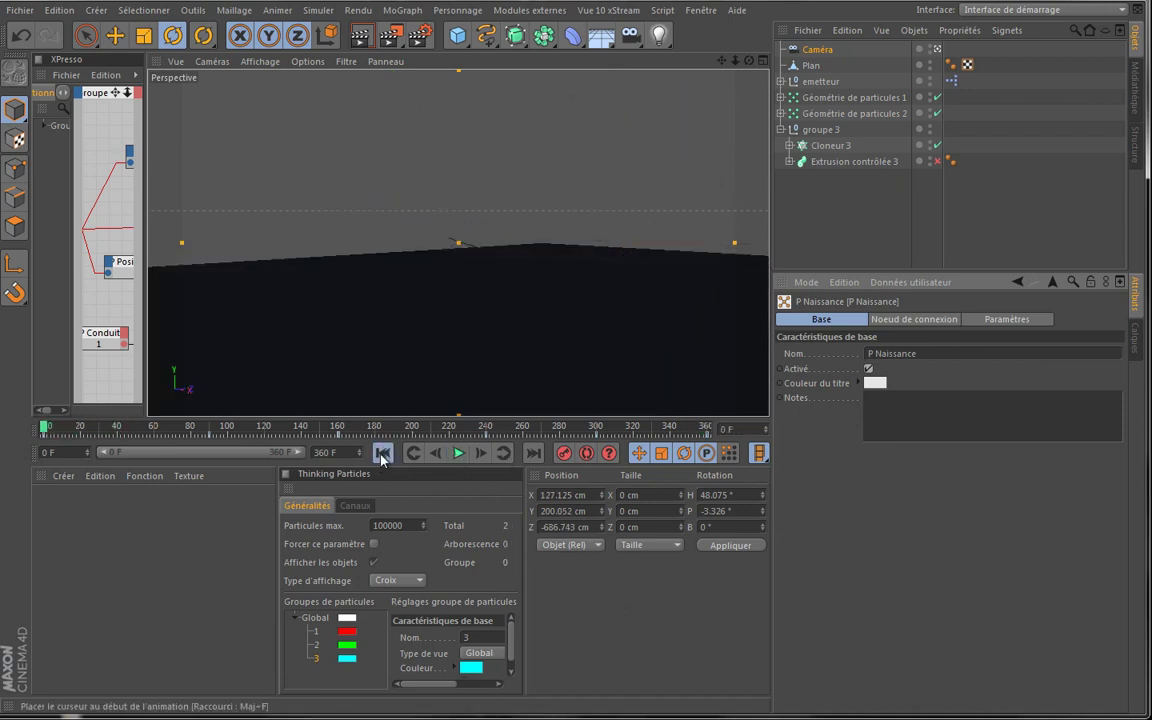
At frame 99, keyframe the P Naissance node's Activé option in its switched-on state
{"action": "left_click_drag", "start_coordinate": [146, 201], "coordinate": [602, 225]}
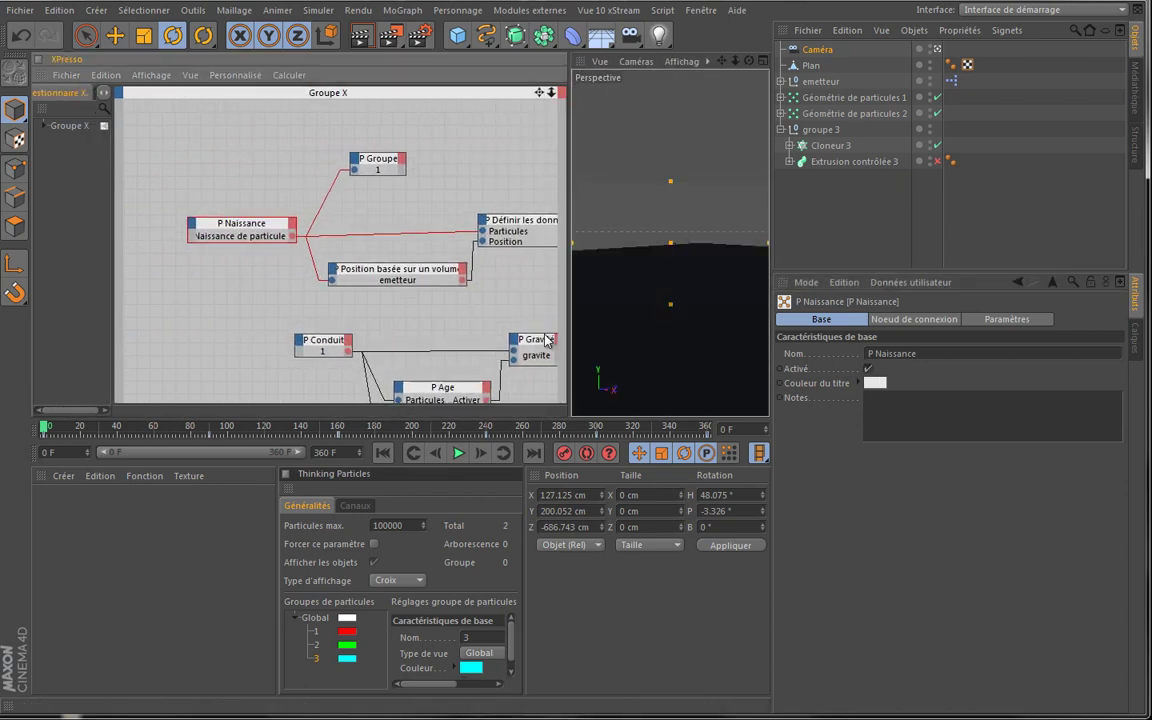
{"action": "scroll", "coordinate": [546, 340], "scroll_direction": "down", "scroll_amount": 3}
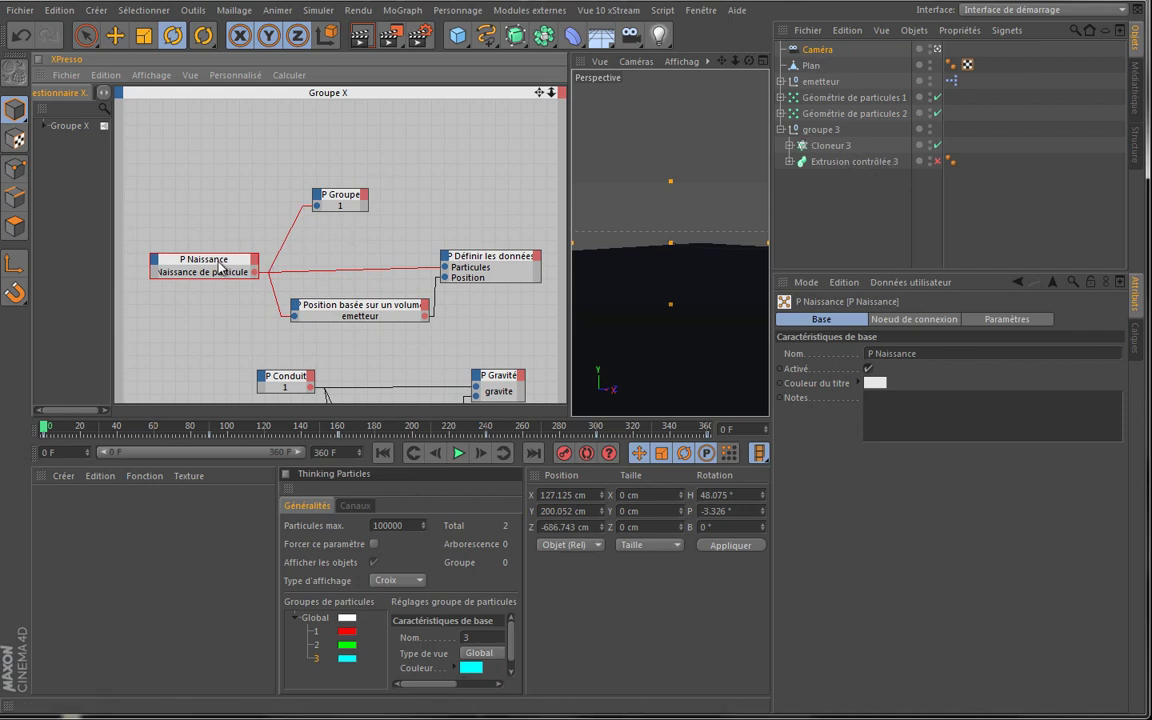
{"action": "left_click_drag", "start_coordinate": [48, 430], "coordinate": [228, 432]}
{"action": "left_click", "coordinate": [1007, 319]}
{"action": "left_click", "coordinate": [821, 319]}
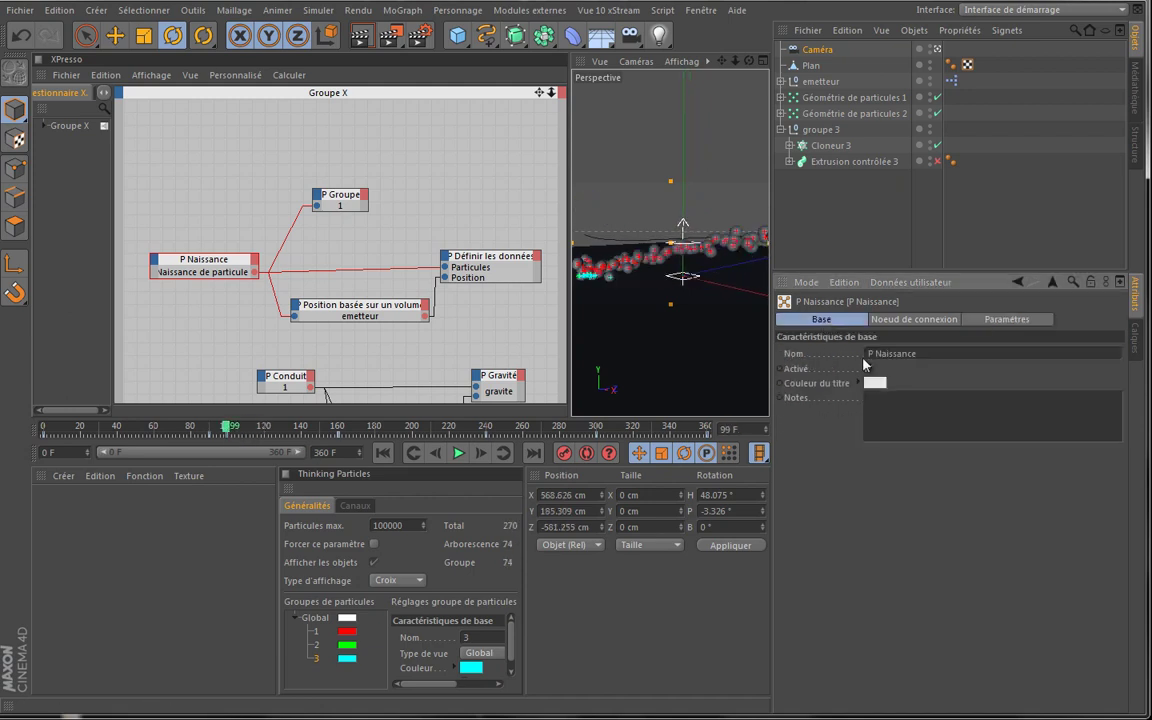
{"action": "left_click", "coordinate": [780, 369], "text": "ctrl"}
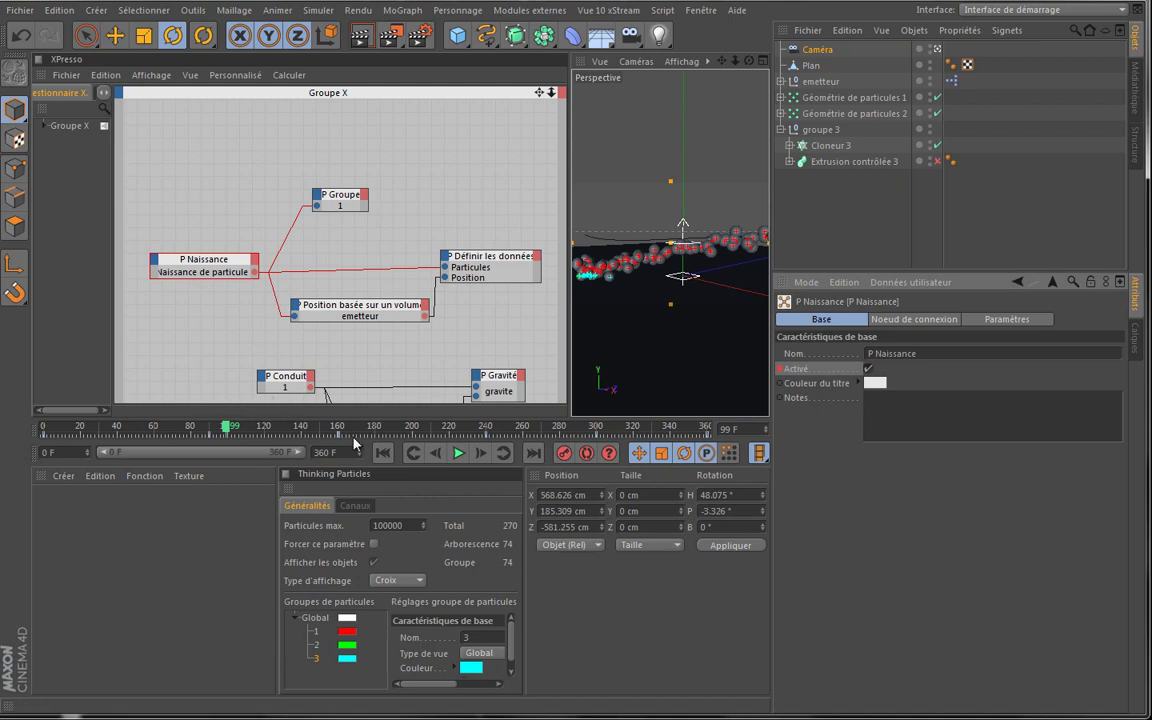
Try to switch off P Naissance's Activé option at frame 100, preview the particles and return to the first frame
{"action": "key", "text": "g"}
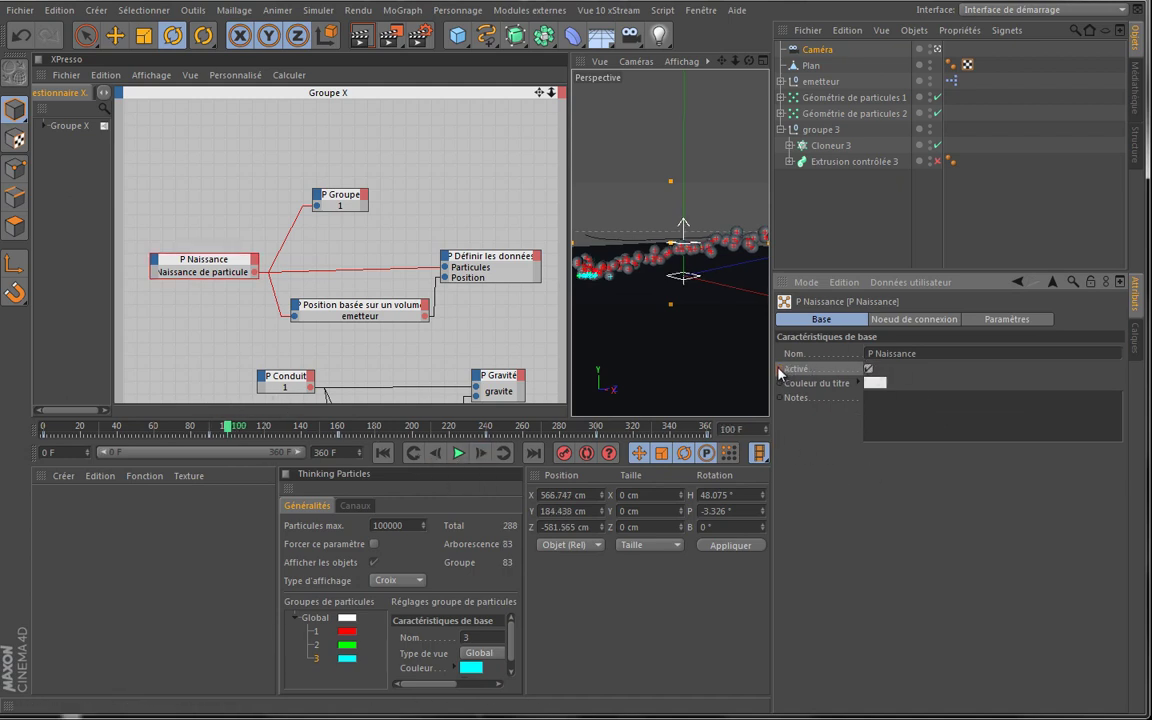
{"action": "left_click", "coordinate": [868, 370]}
{"action": "left_click", "coordinate": [868, 370]}
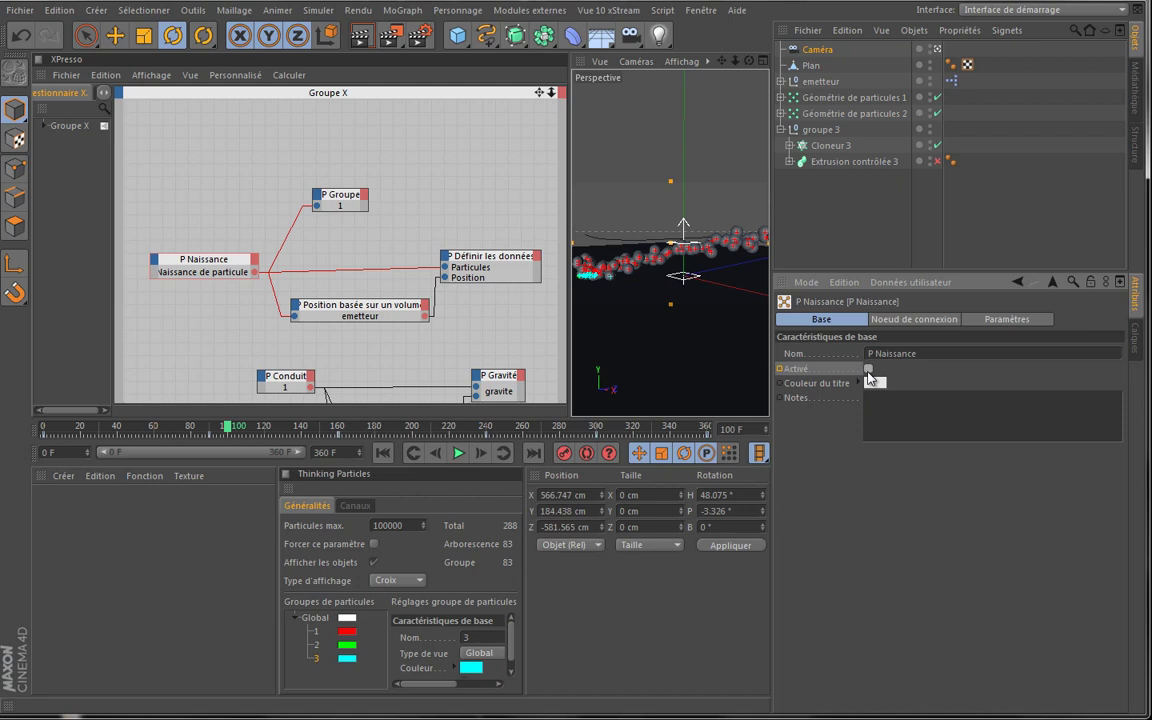
{"action": "left_click", "coordinate": [868, 370]}
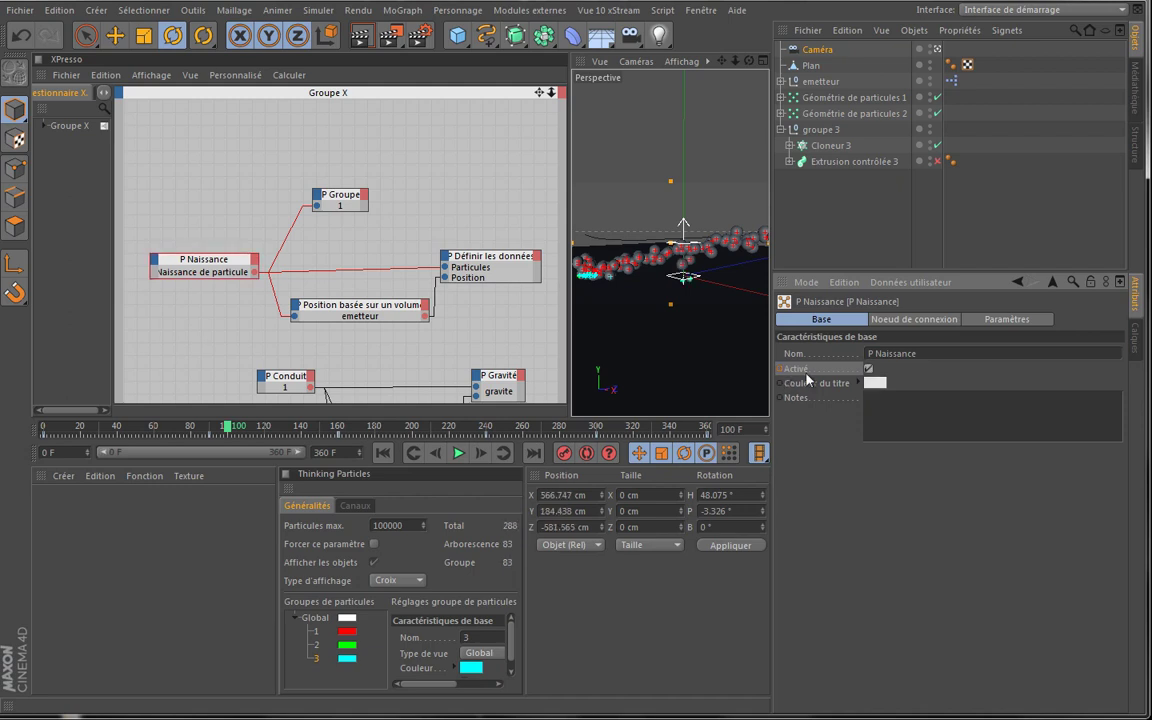
{"action": "left_click", "coordinate": [868, 370]}
{"action": "key", "text": "F8"}
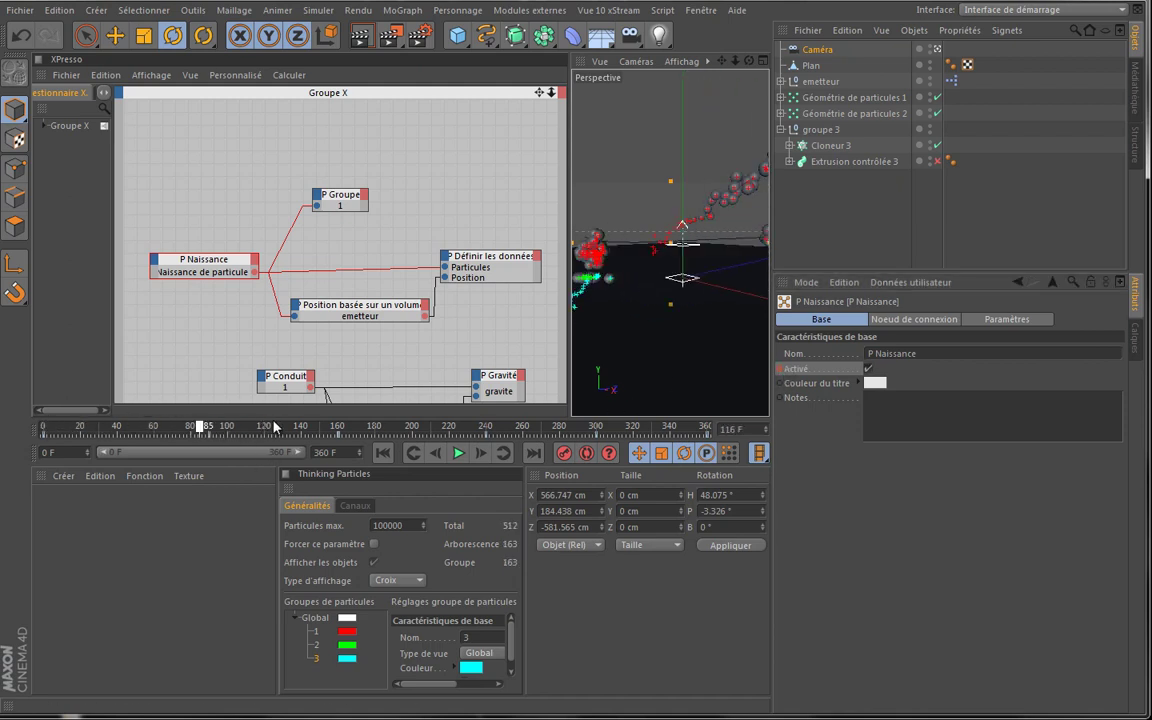
{"action": "key", "text": "shift+f"}
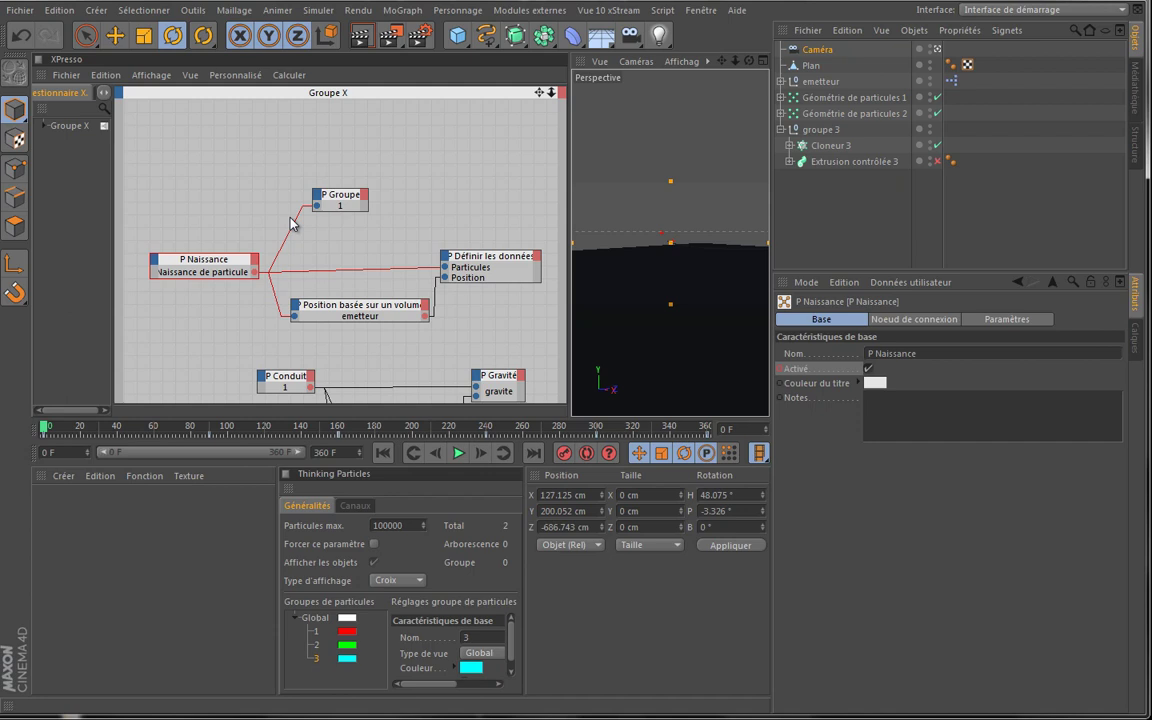
Add a Temps node to Groupe X and place it above the P Naissance node
{"action": "right_click", "coordinate": [156, 134]}
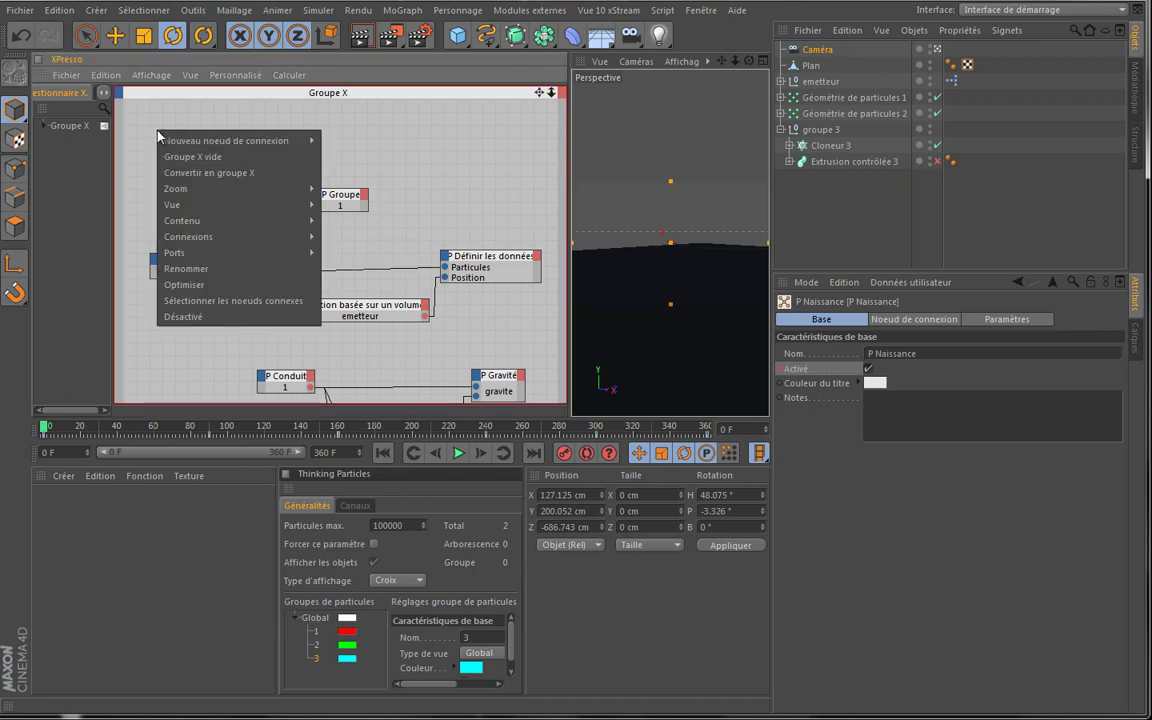
{"action": "mouse_move", "coordinate": [222, 140]}
{"action": "mouse_move", "coordinate": [358, 145]}
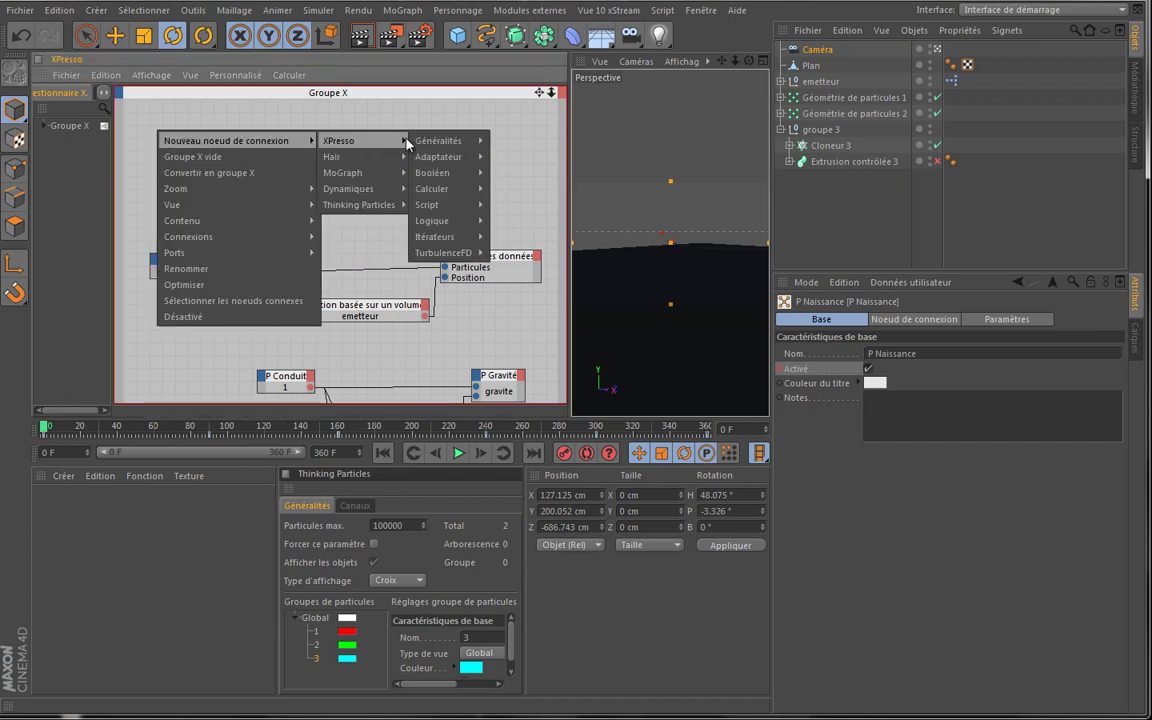
{"action": "mouse_move", "coordinate": [440, 141]}
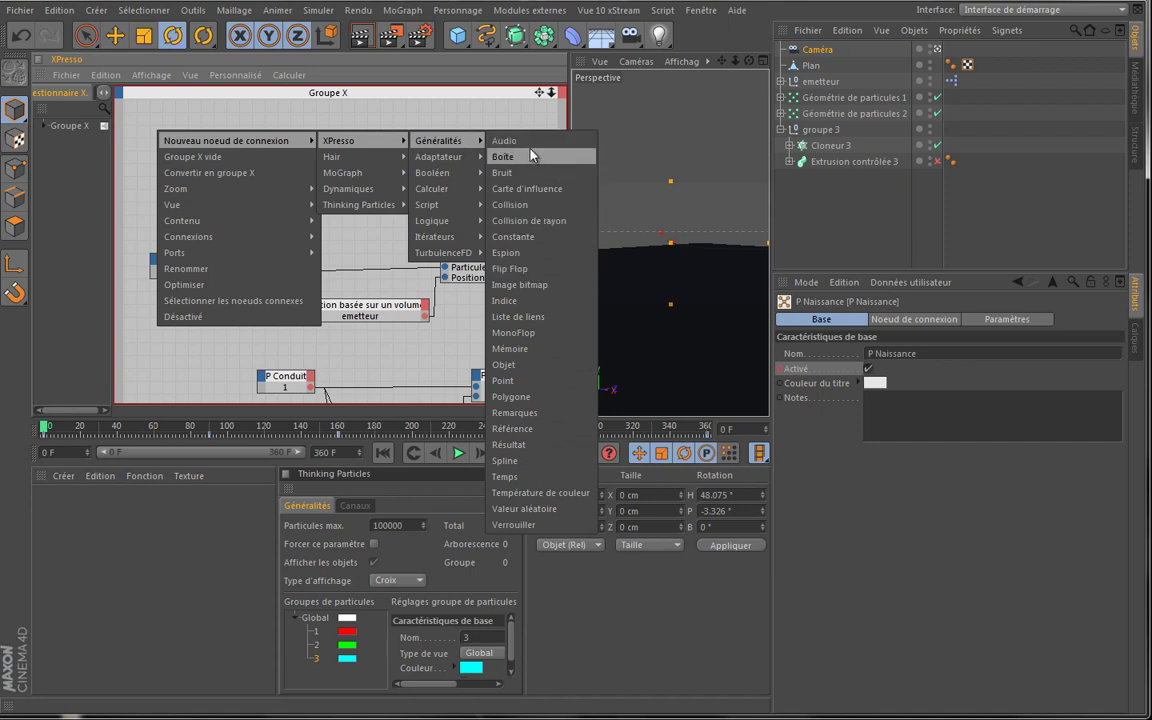
{"action": "left_click", "coordinate": [505, 476]}
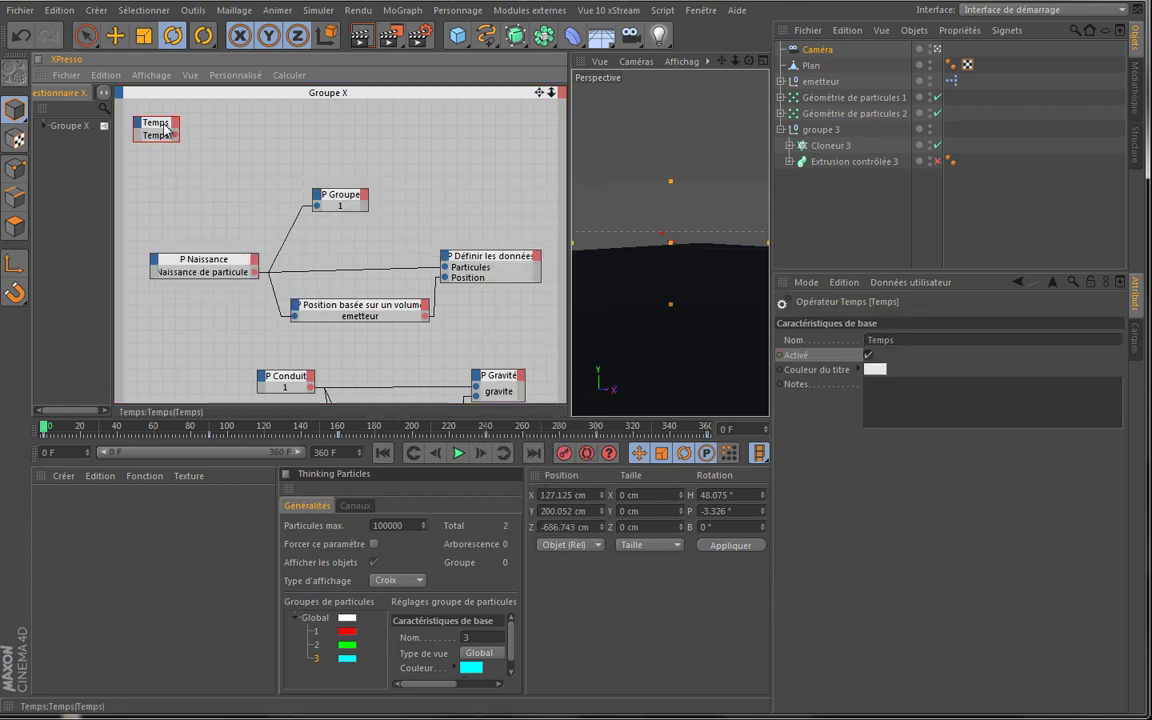
{"action": "left_click_drag", "start_coordinate": [163, 128], "coordinate": [181, 147]}
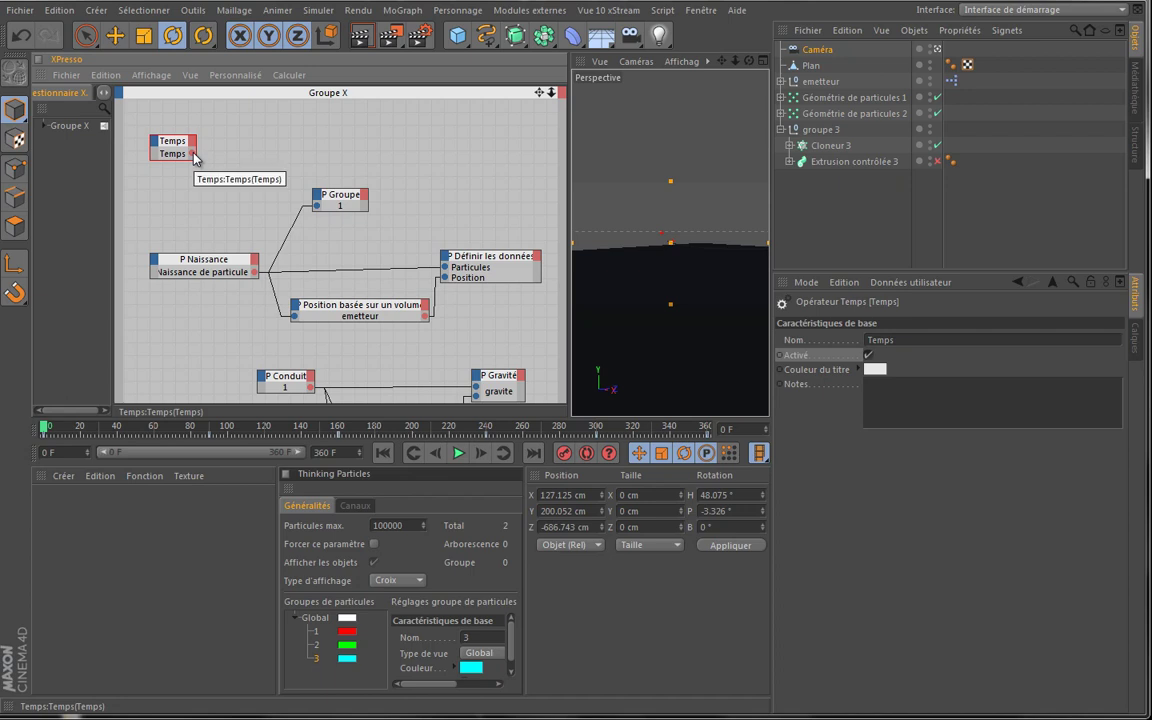
Reposition the P Naissance node and add an Activer input port to it
{"action": "left_click_drag", "start_coordinate": [218, 264], "coordinate": [246, 248]}
{"action": "left_click", "coordinate": [183, 244]}
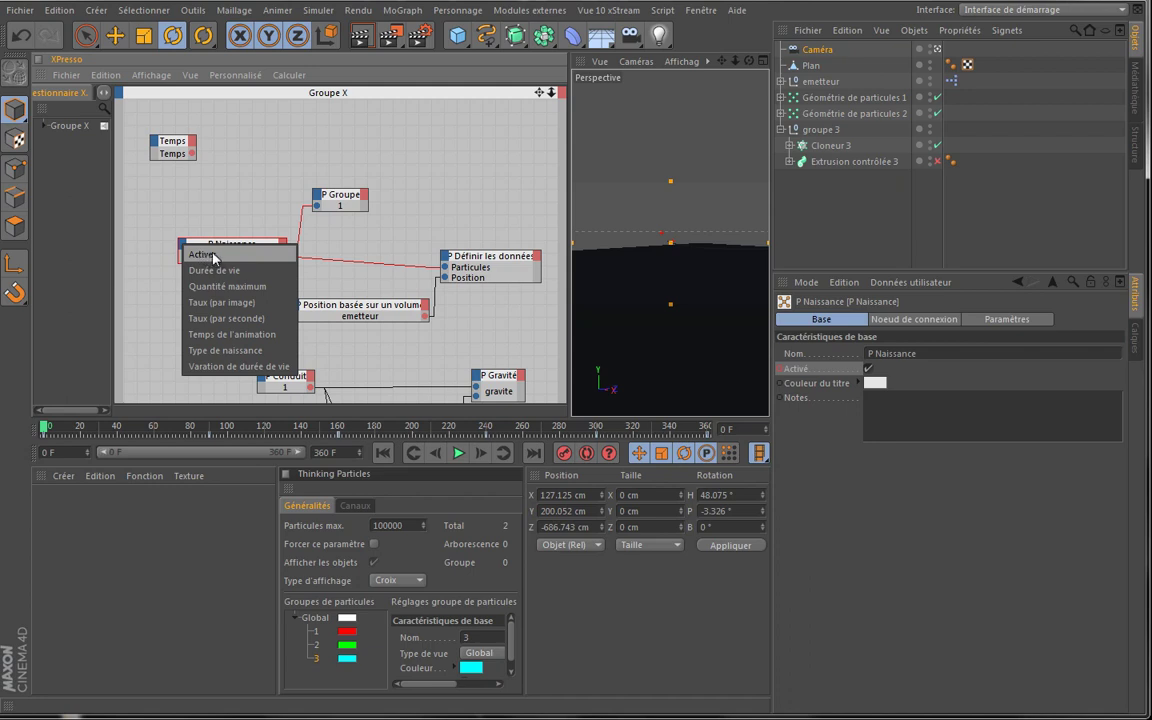
{"action": "left_click", "coordinate": [212, 258]}
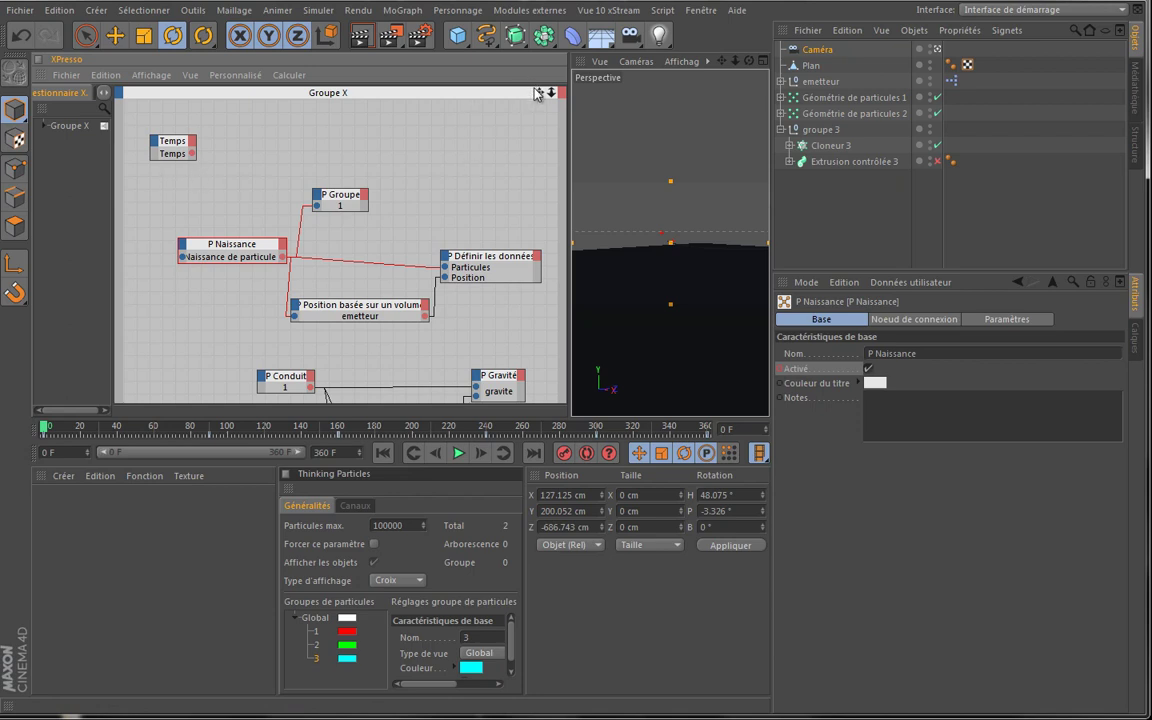
Shift the Temps node clear of P Naissance and remove it from the graph
{"action": "left_click_drag", "start_coordinate": [540, 93], "coordinate": [646, 86]}
{"action": "left_click_drag", "start_coordinate": [545, 340], "coordinate": [183, 179]}
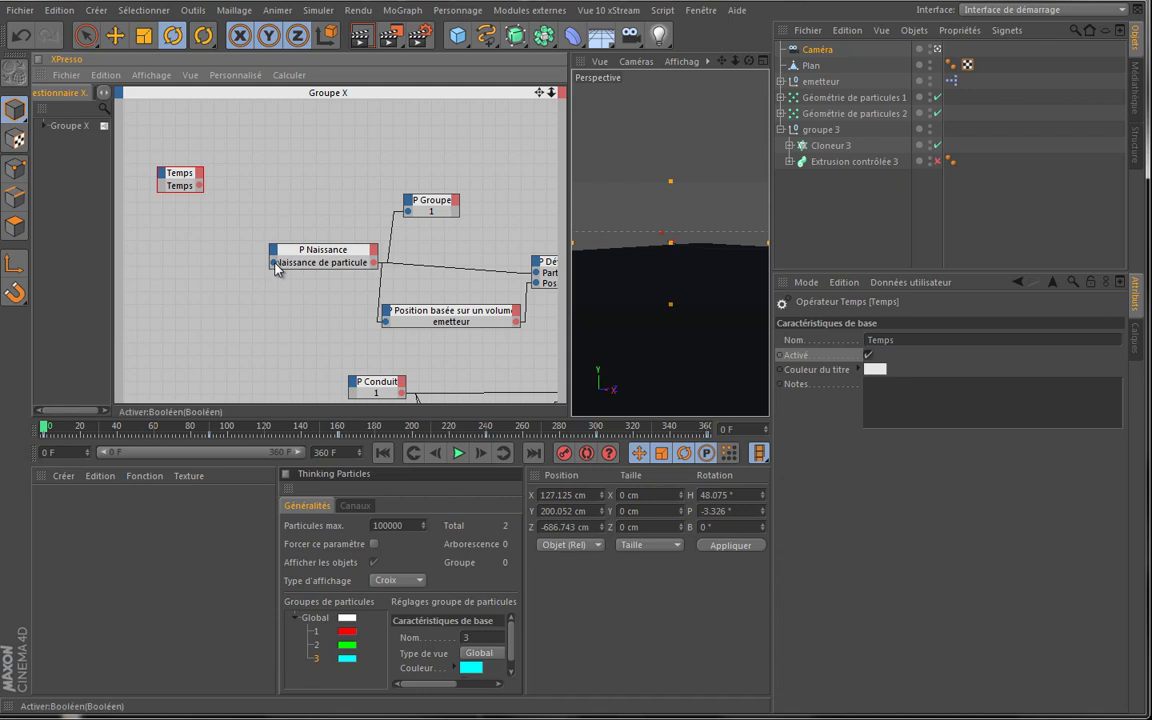
{"action": "left_click", "coordinate": [206, 211]}
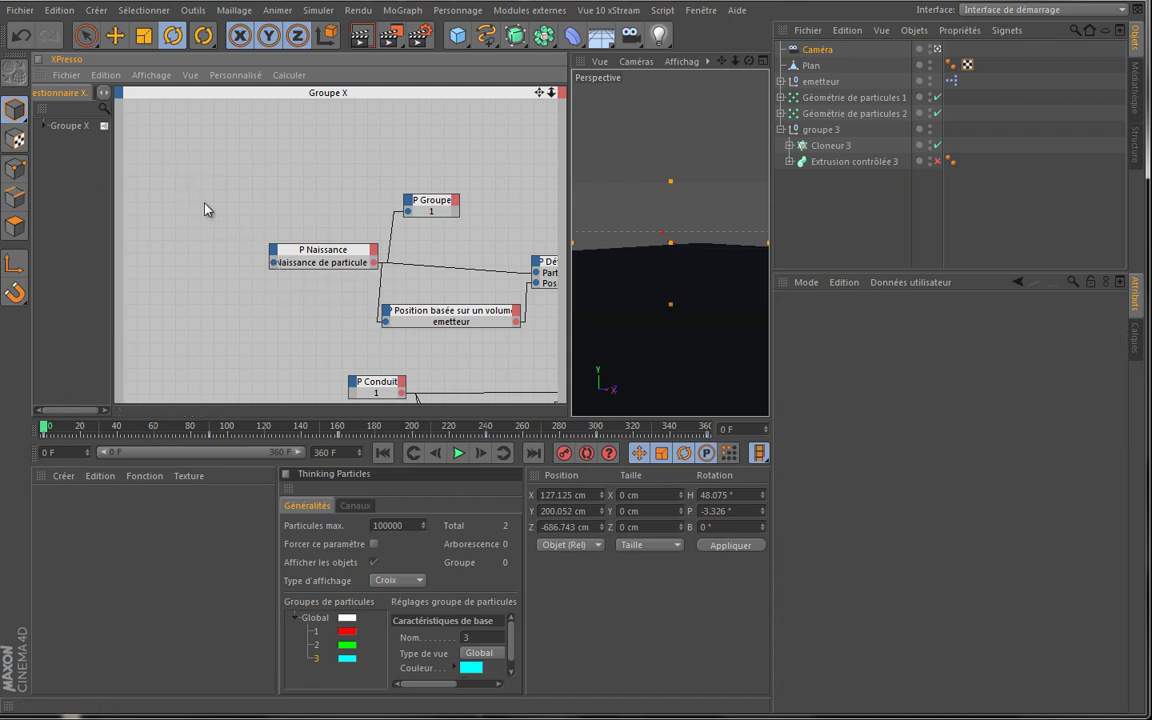
Try a Booléen node beside P Naissance with its Activé option switched off, and delete it
{"action": "right_click", "coordinate": [160, 162]}
{"action": "mouse_move", "coordinate": [244, 170]}
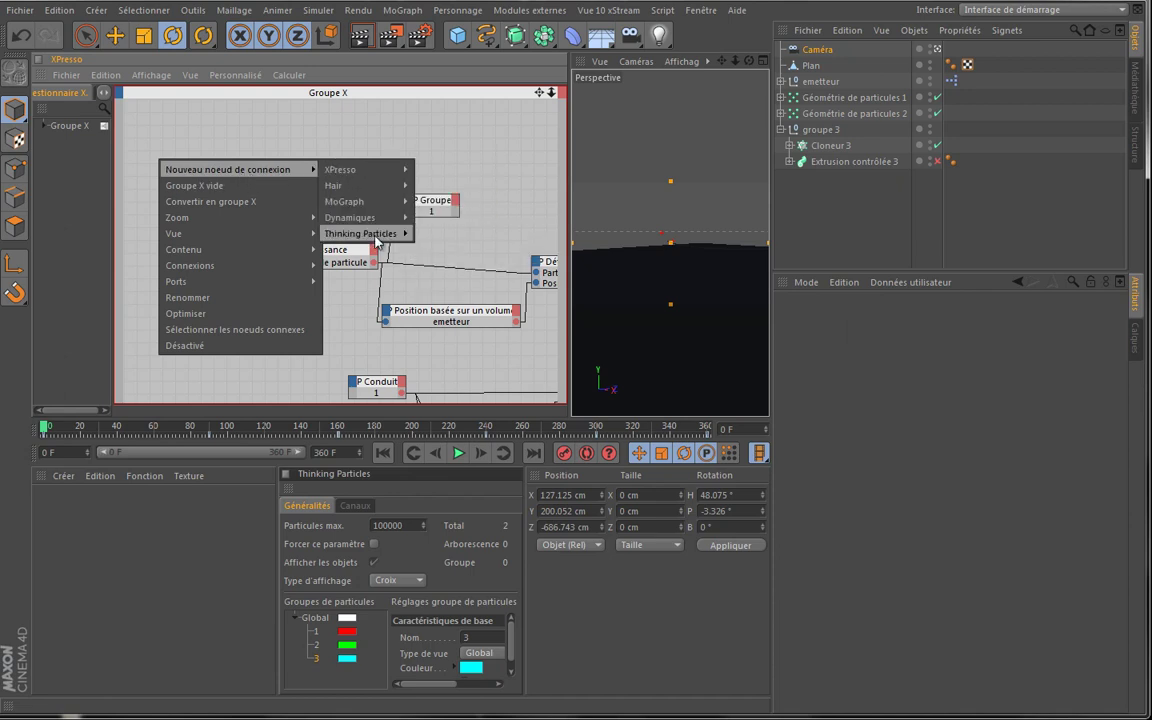
{"action": "mouse_move", "coordinate": [399, 172]}
{"action": "mouse_move", "coordinate": [476, 174]}
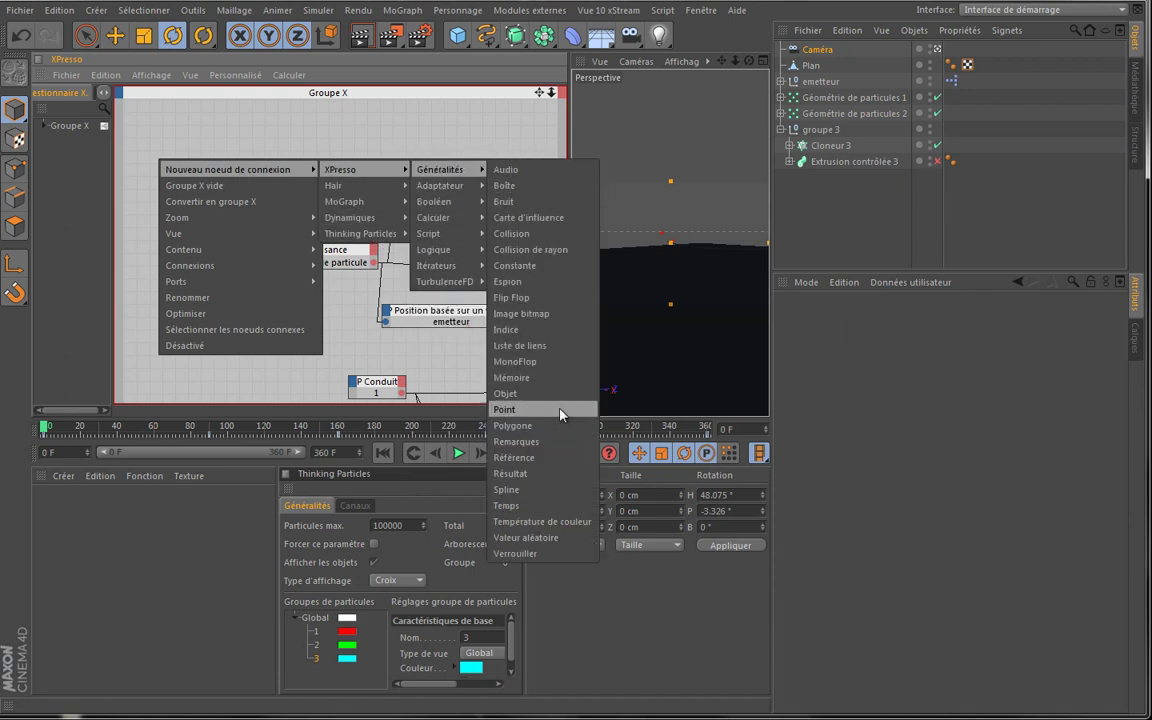
{"action": "mouse_move", "coordinate": [485, 205]}
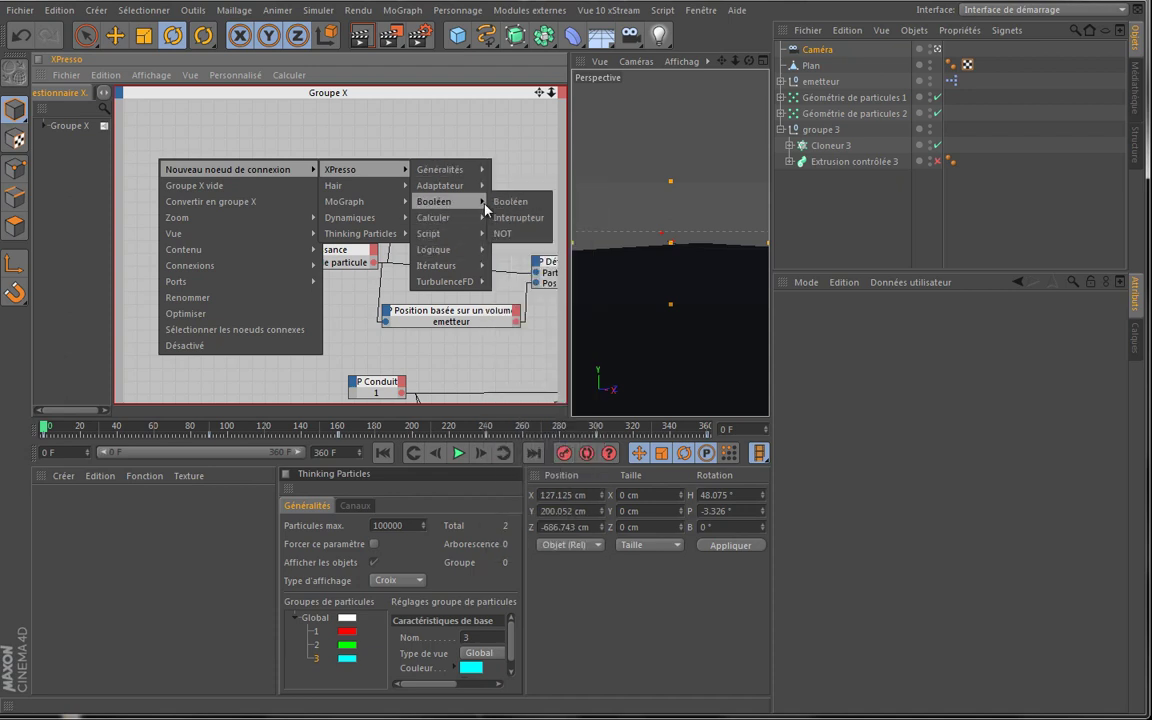
{"action": "left_click", "coordinate": [508, 201]}
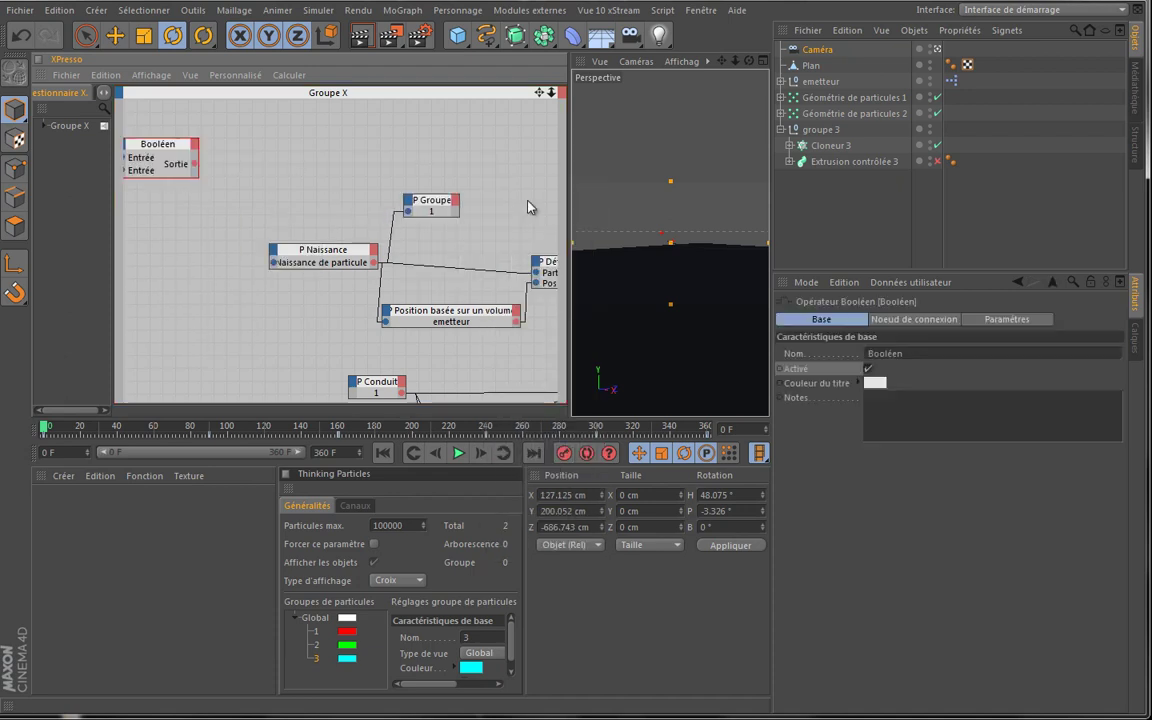
{"action": "left_click", "coordinate": [868, 370]}
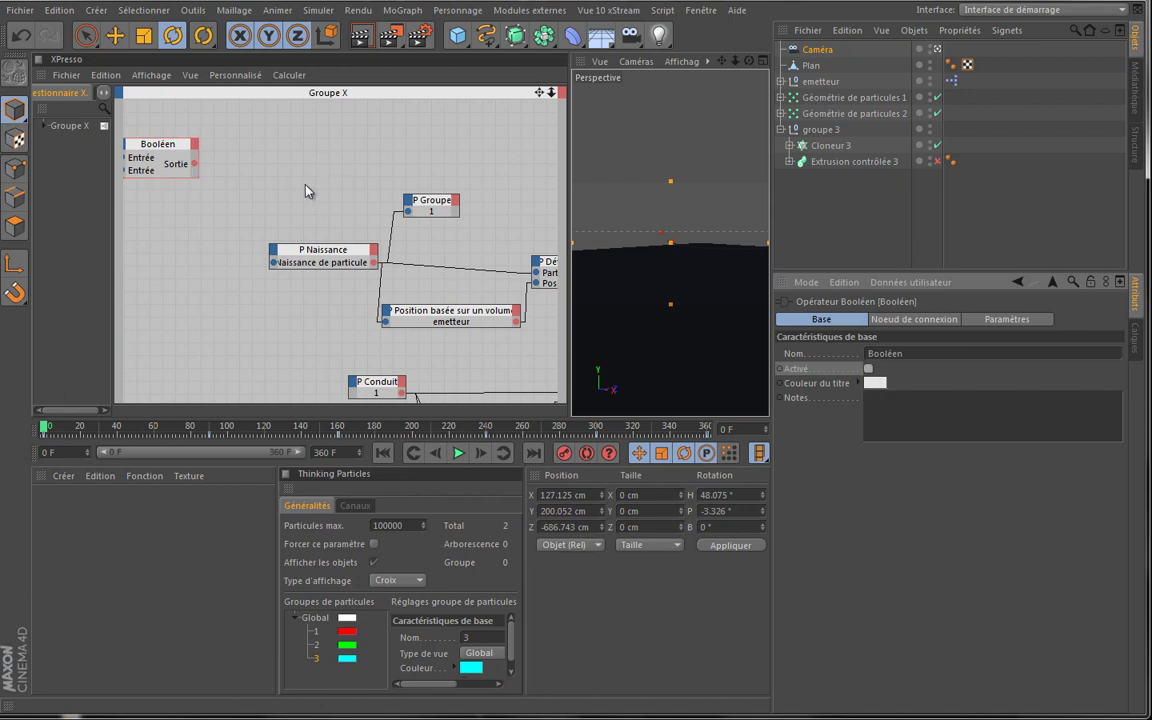
{"action": "left_click_drag", "start_coordinate": [173, 169], "coordinate": [195, 167]}
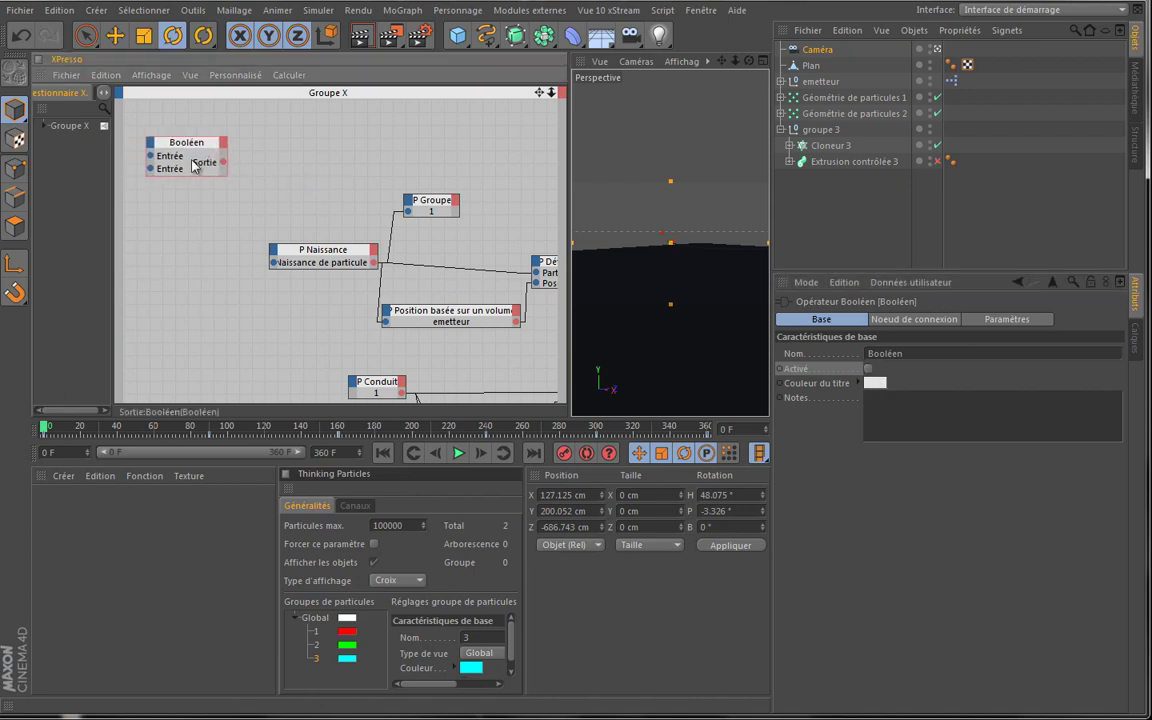
{"action": "key", "text": "Delete"}
Add an XPresso Interrupteur node to Groupe X, above and left of the P Naissance node
{"action": "right_click", "coordinate": [180, 163]}
{"action": "mouse_move", "coordinate": [306, 178]}
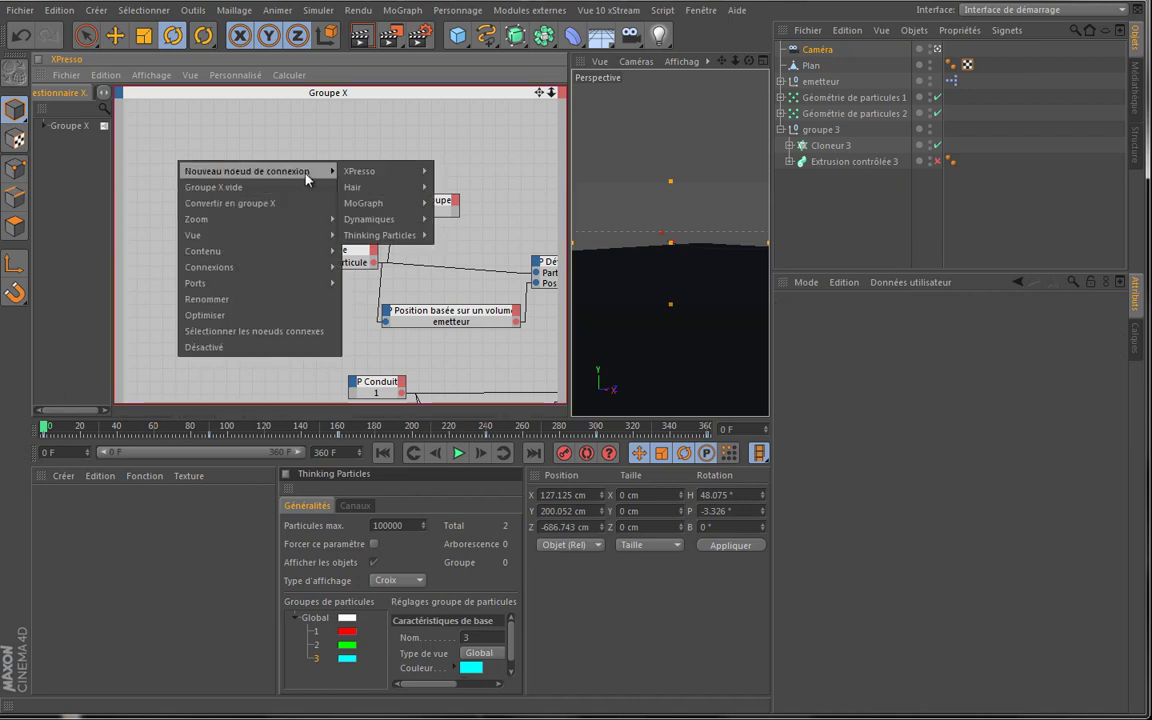
{"action": "mouse_move", "coordinate": [362, 171]}
{"action": "mouse_move", "coordinate": [455, 203]}
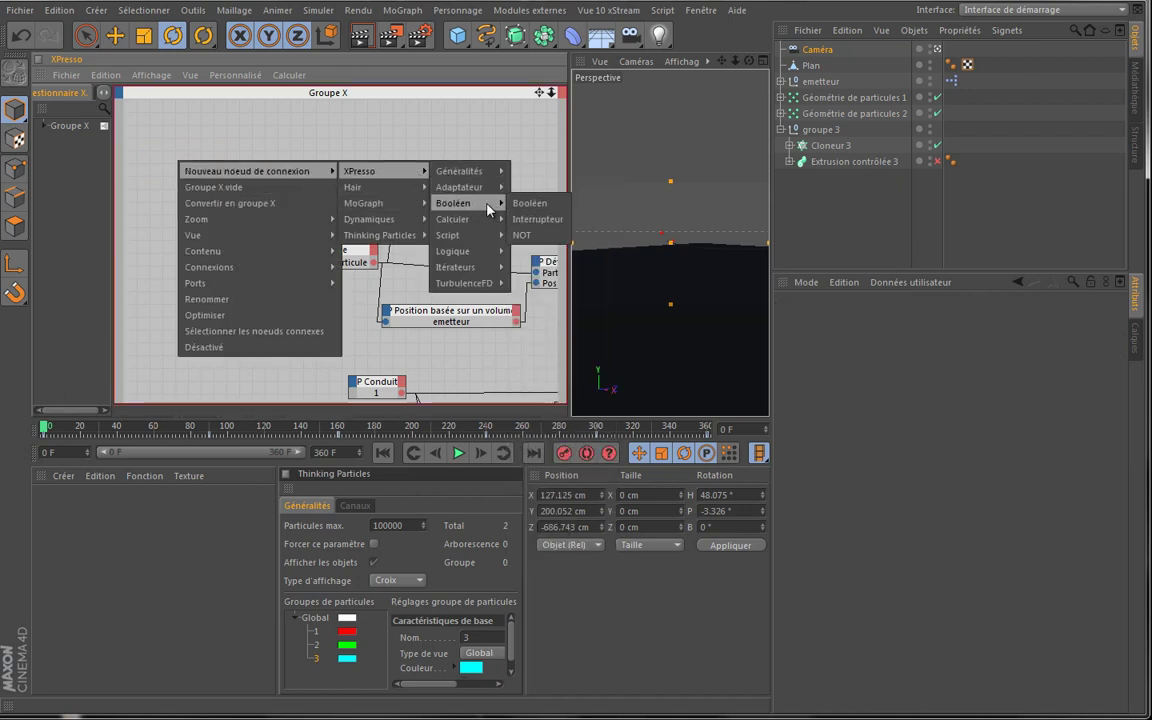
{"action": "left_click", "coordinate": [533, 219]}
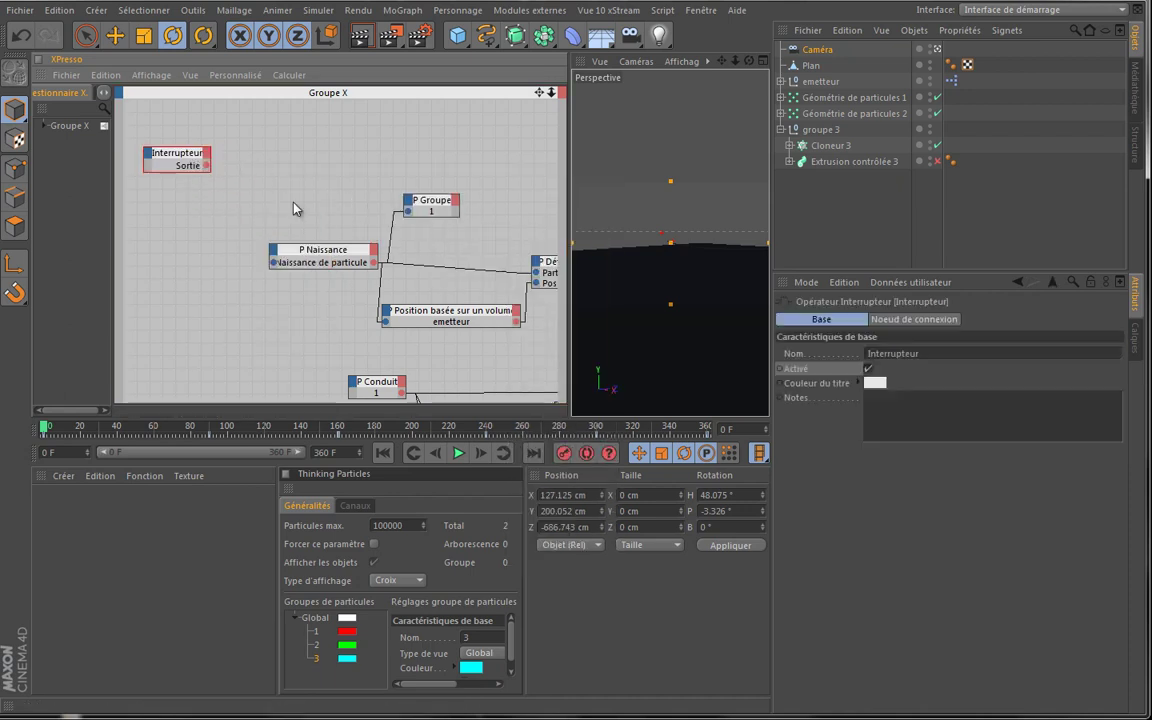
Check the Interrupteur node's Valeur option and connect its Sortie to P Naissance's Activer input
{"action": "left_click", "coordinate": [868, 369]}
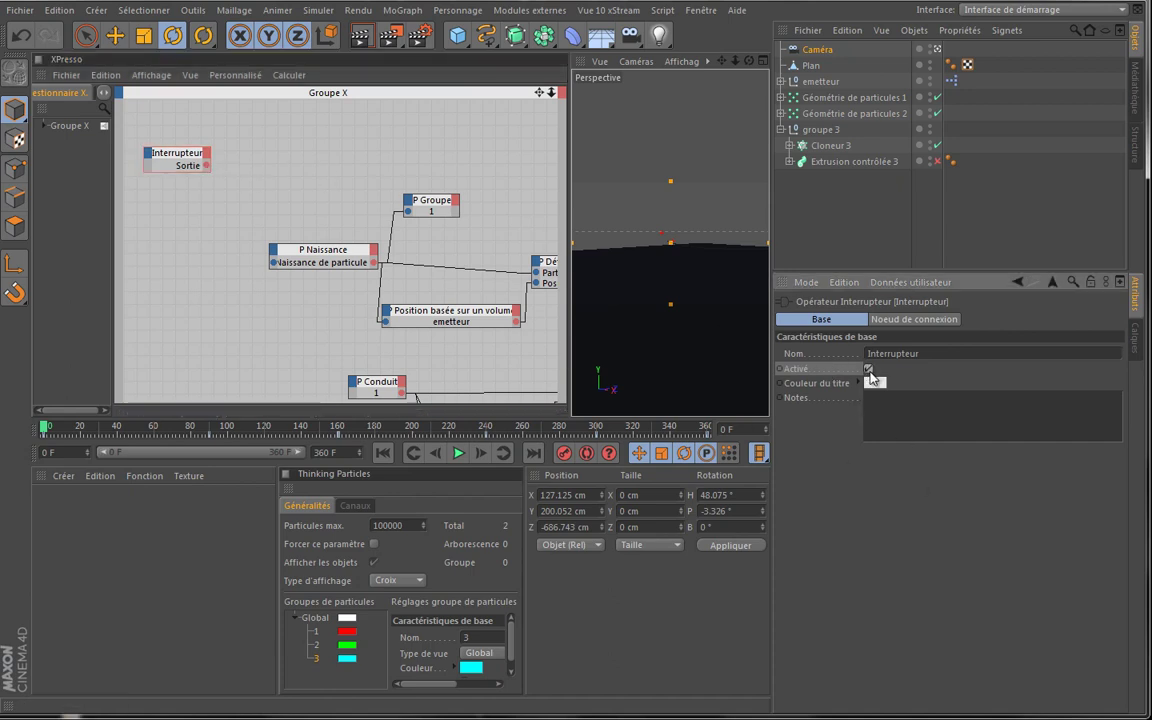
{"action": "left_click", "coordinate": [903, 321]}
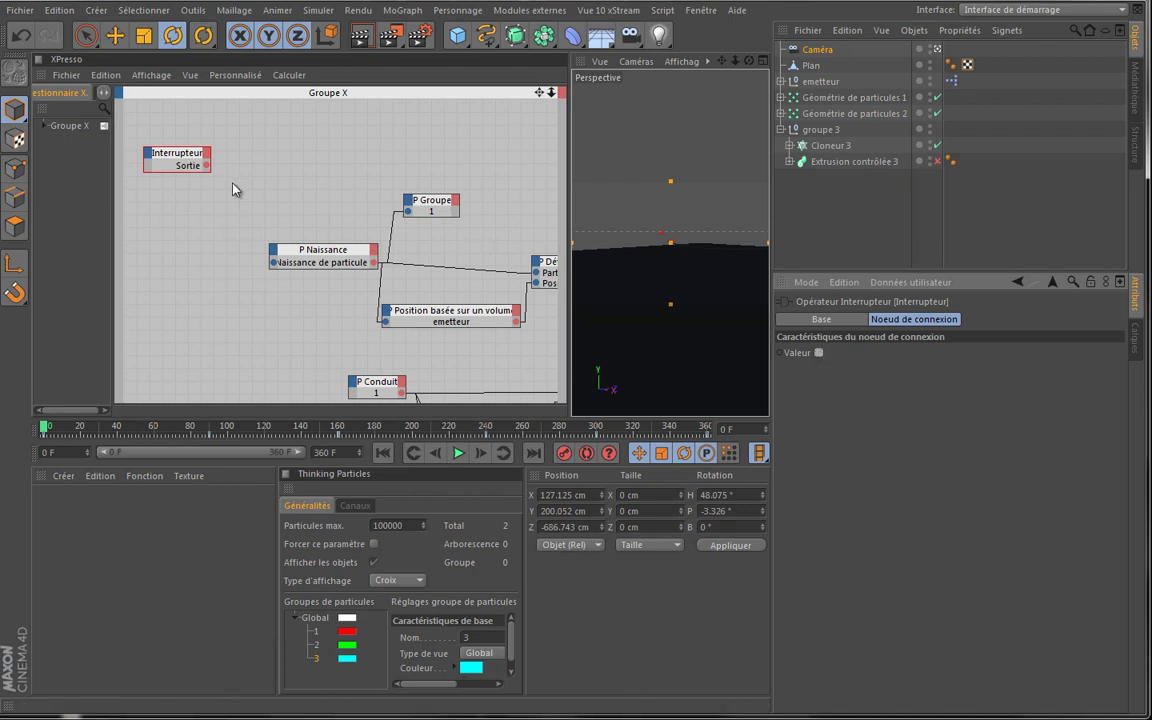
{"action": "left_click_drag", "start_coordinate": [207, 165], "coordinate": [274, 265]}
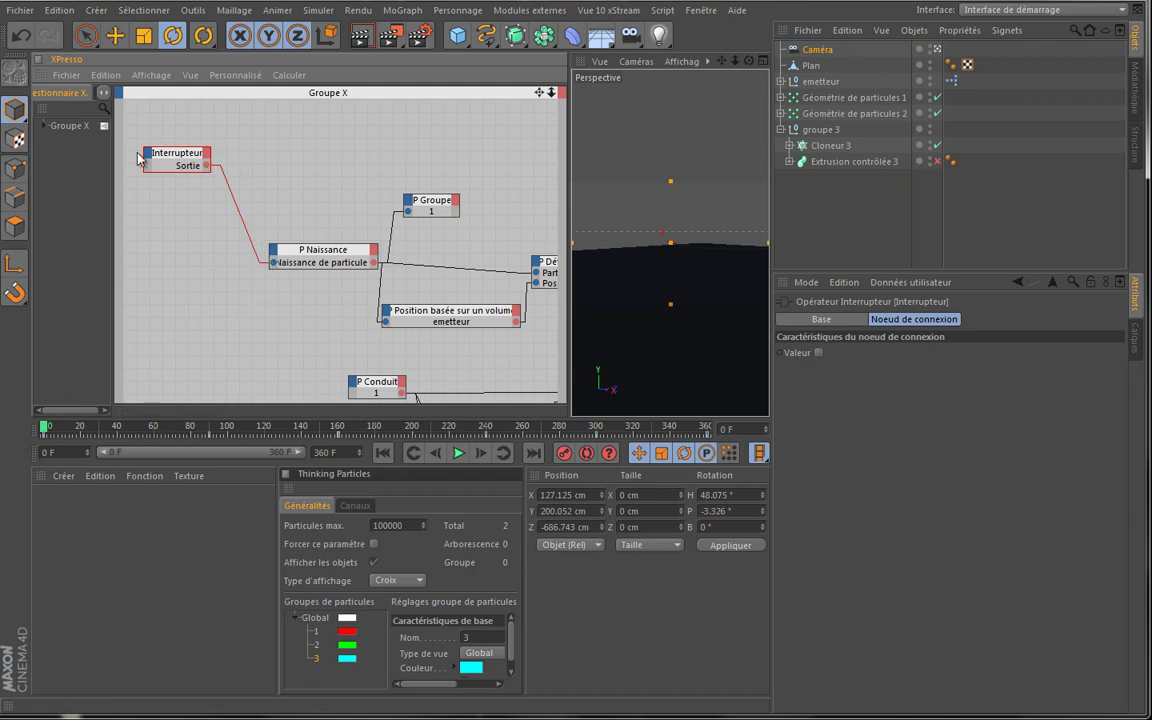
Play the animation from frame 0 with the Interrupteur's Valeur option switched off to test particle birth in a wider viewport
{"action": "left_click", "coordinate": [818, 353]}
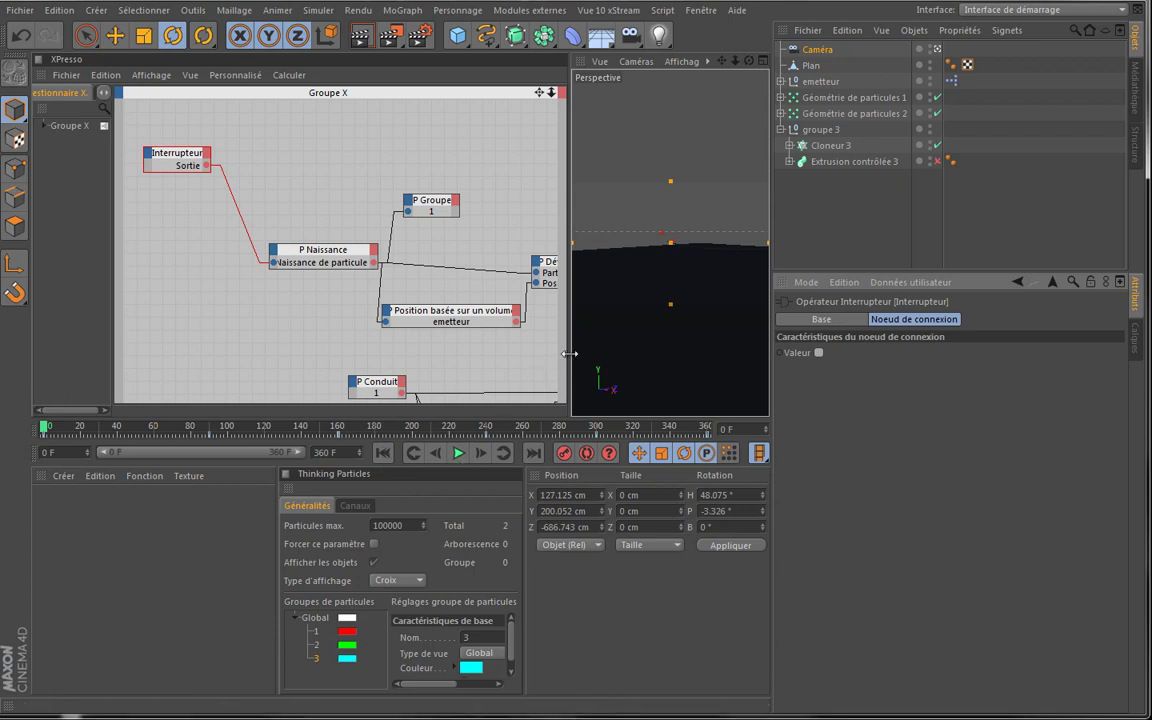
{"action": "left_click_drag", "start_coordinate": [568, 354], "coordinate": [337, 354]}
{"action": "left_click", "coordinate": [458, 453]}
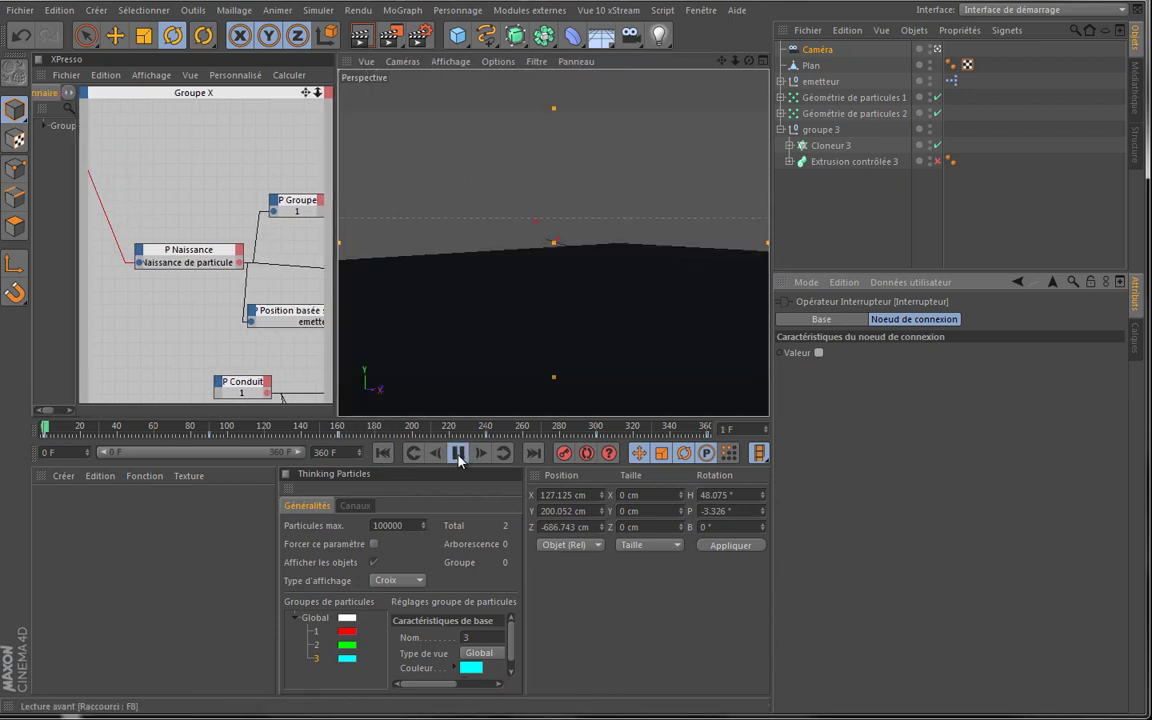
{"action": "left_click", "coordinate": [458, 453]}
{"action": "left_click", "coordinate": [381, 453]}
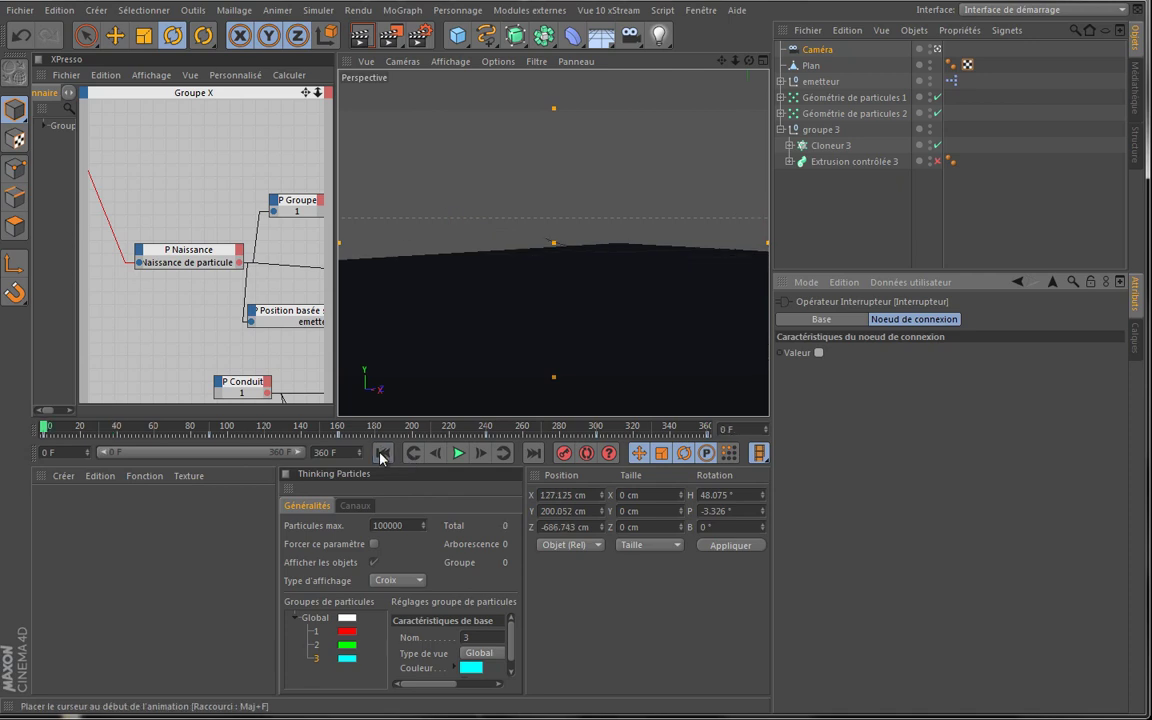
{"action": "left_click", "coordinate": [458, 453]}
Switch on the Interrupteur's Valeur option, replay the animation briefly from frame 0, and return to the start
{"action": "left_click", "coordinate": [819, 353]}
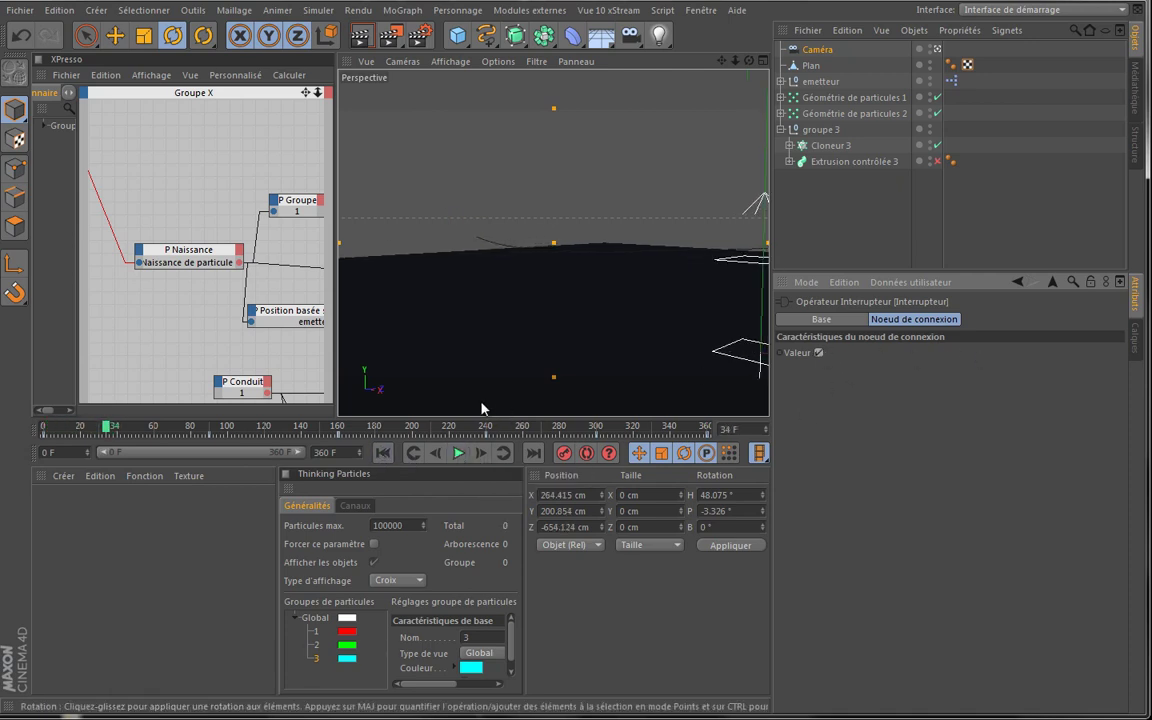
{"action": "left_click", "coordinate": [383, 453]}
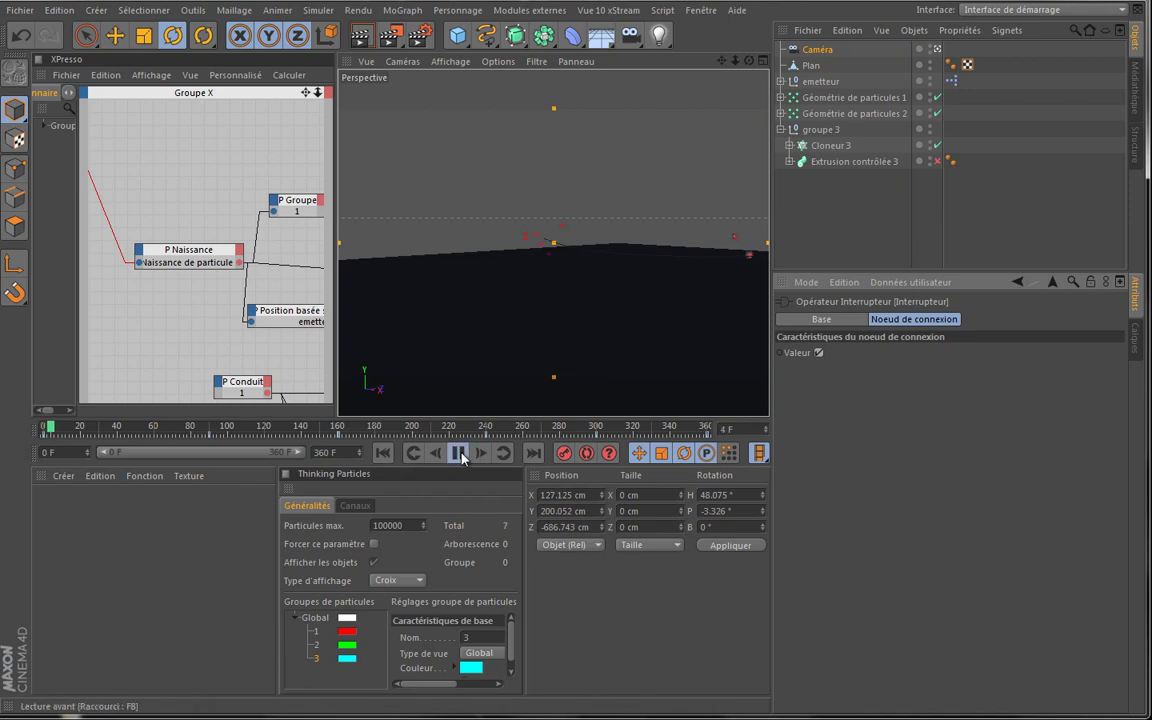
{"action": "left_click", "coordinate": [458, 453]}
{"action": "left_click", "coordinate": [383, 453]}
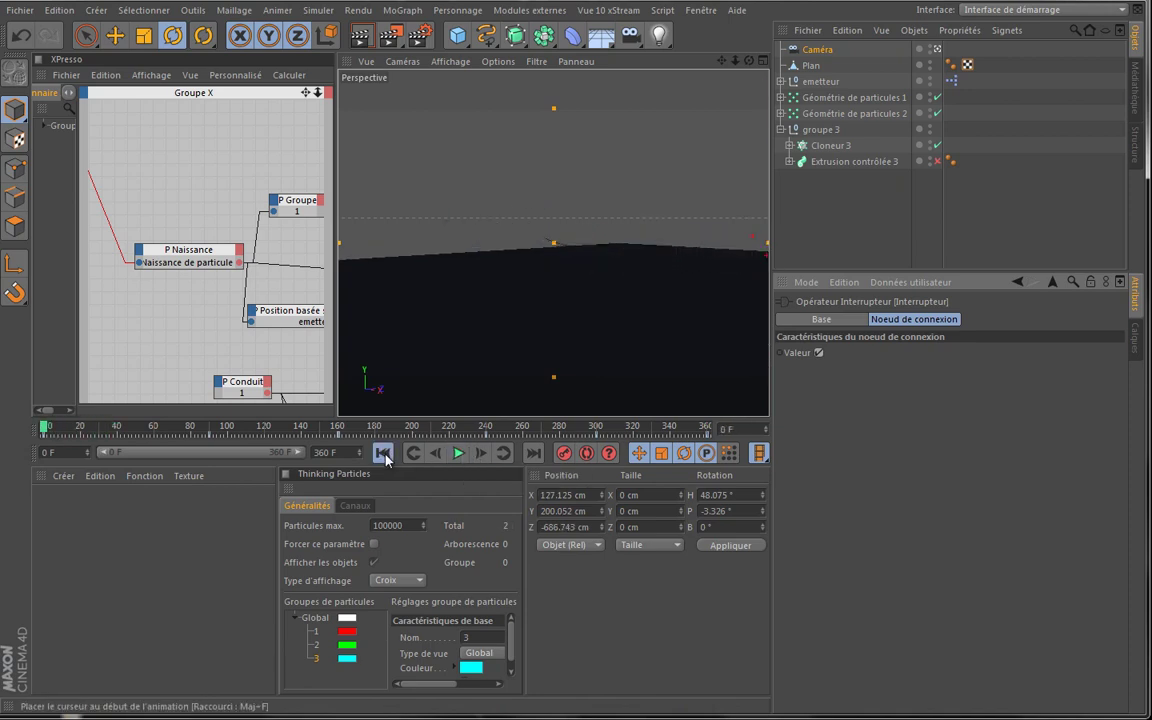
Move the Interrupteur node closer to P Naissance and record a keyframe for its enabled Valeur option at frame 98
{"action": "left_click_drag", "start_coordinate": [337, 259], "coordinate": [520, 260]}
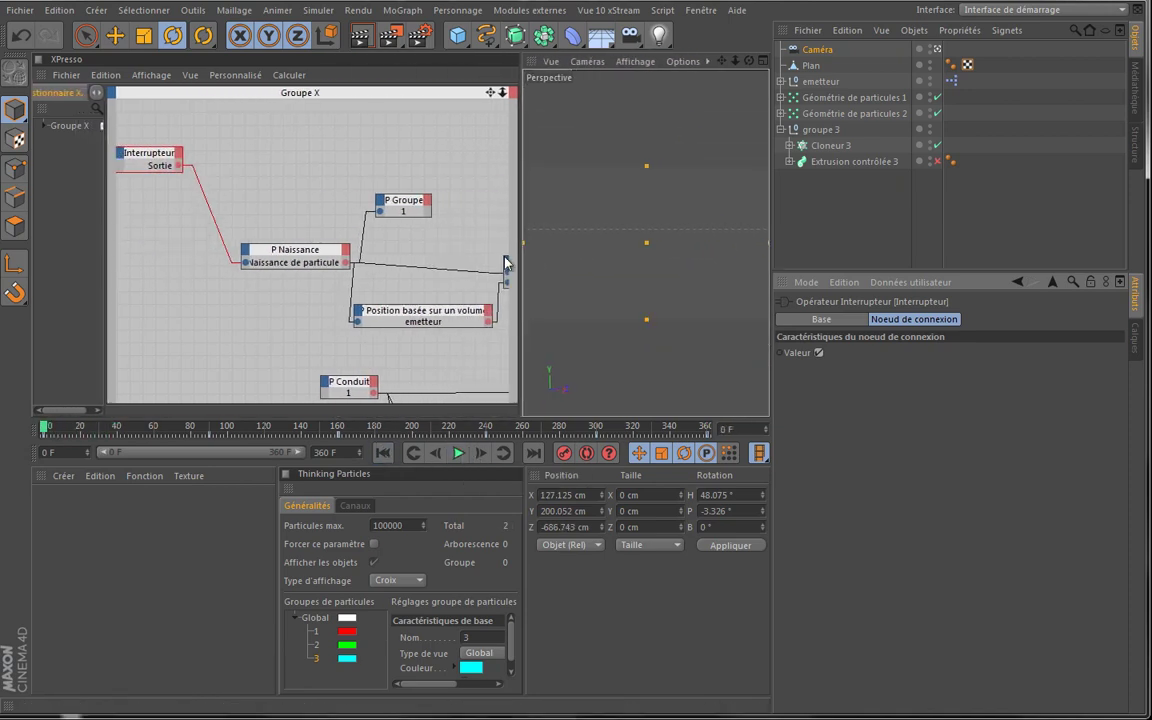
{"action": "left_click_drag", "start_coordinate": [172, 172], "coordinate": [180, 195]}
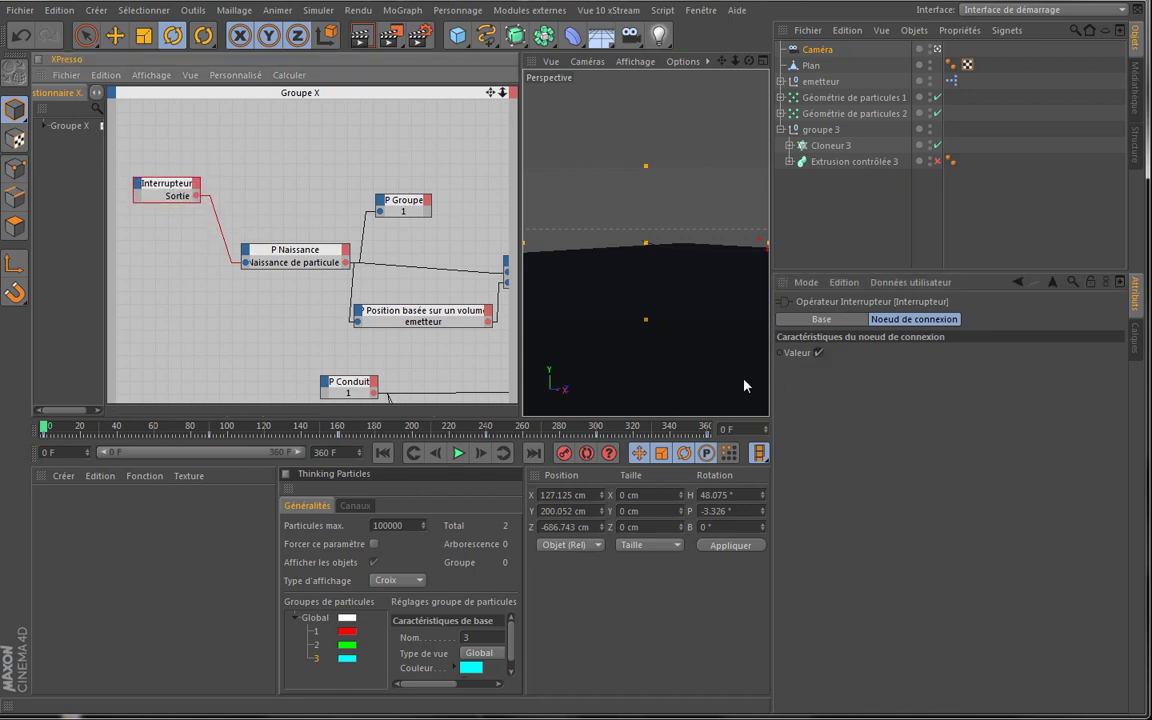
{"action": "left_click_drag", "start_coordinate": [44, 431], "coordinate": [226, 431]}
{"action": "left_click", "coordinate": [793, 353], "text": "ctrl"}
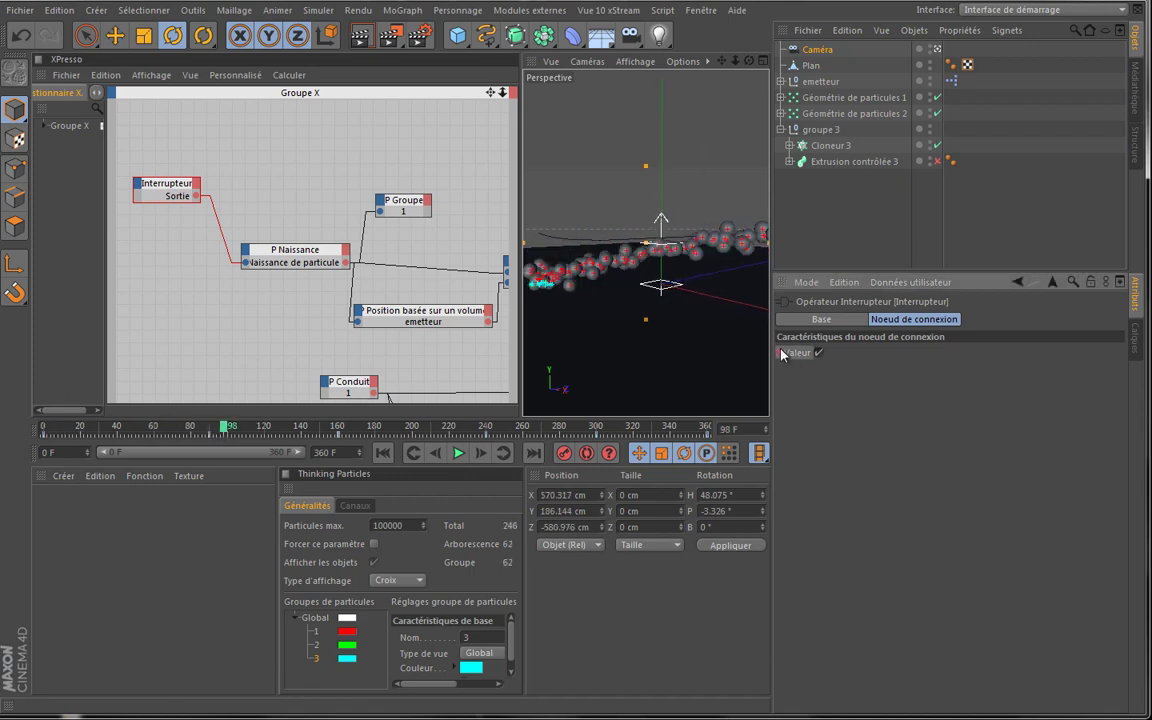
Turn off the Interrupteur node's Valeur at frame 103 and record a keyframe for it
{"action": "left_click_drag", "start_coordinate": [236, 432], "coordinate": [243, 432]}
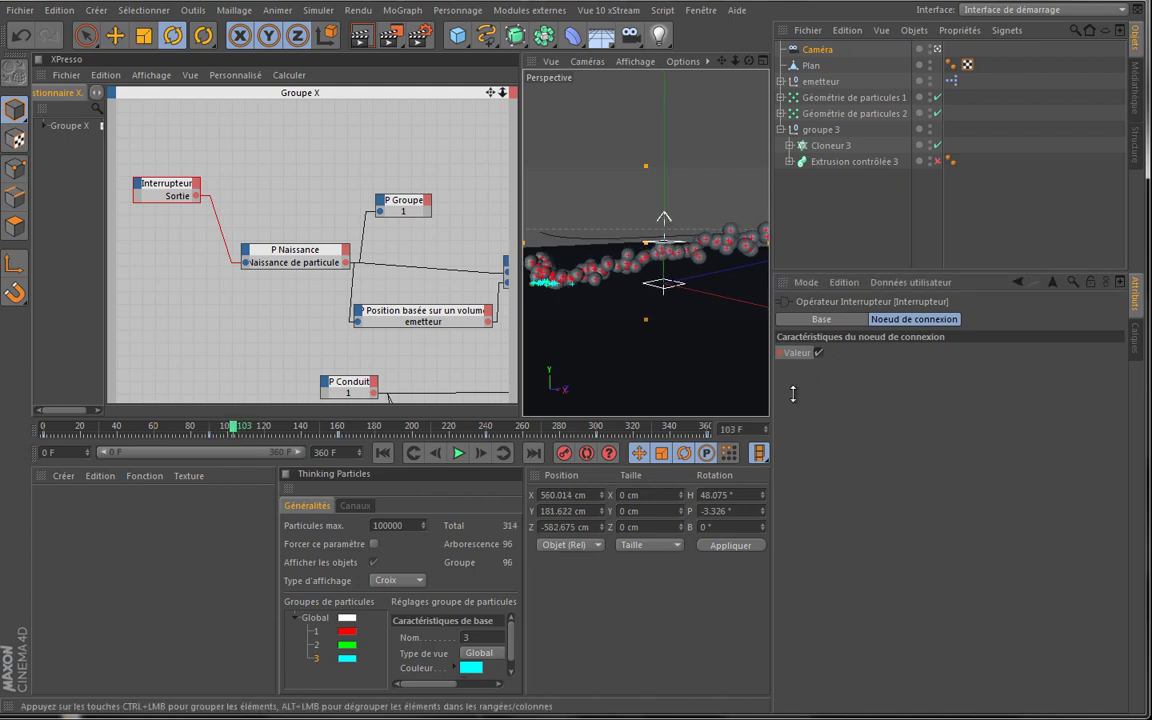
{"action": "left_click", "coordinate": [818, 354]}
{"action": "left_click", "coordinate": [780, 354], "text": "ctrl"}
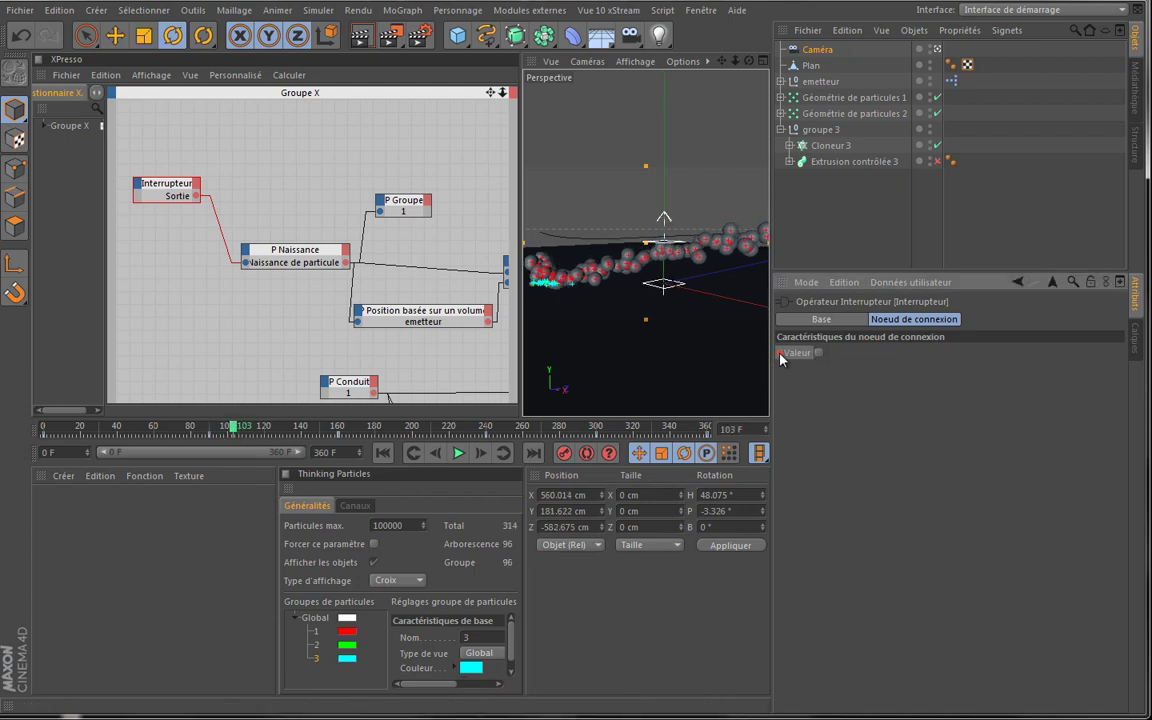
Enlarge the perspective view and play the animation from frame 0 to examine when particles are emitted
{"action": "left_click", "coordinate": [384, 453]}
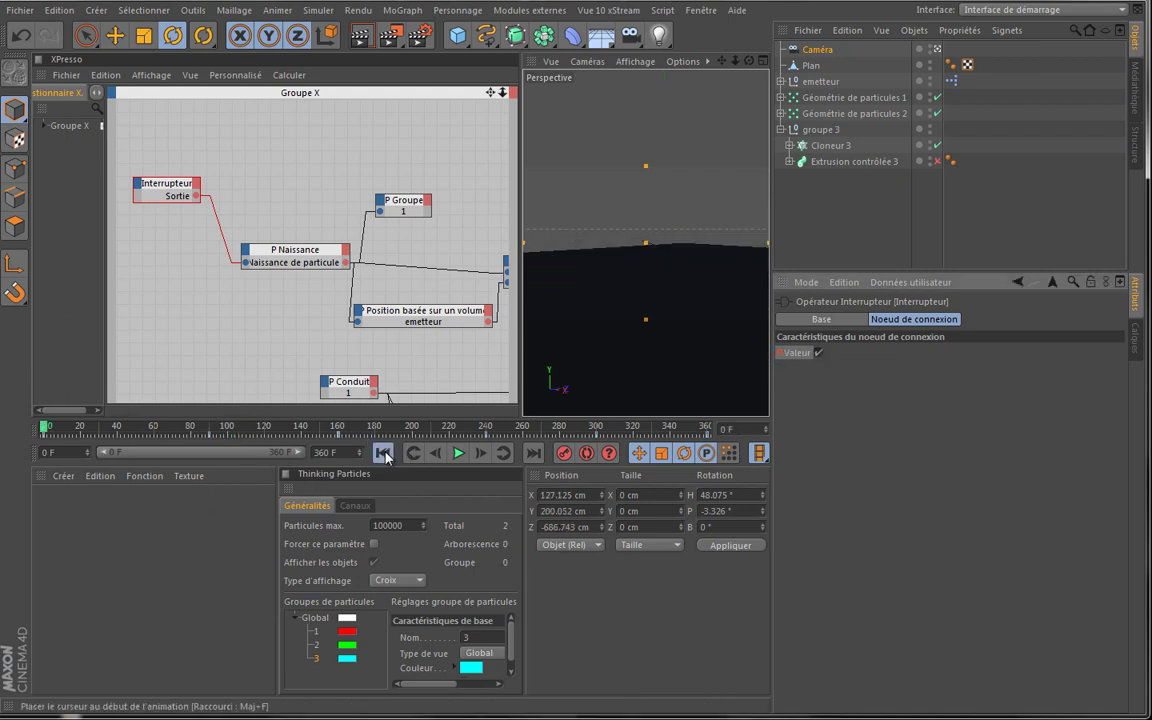
{"action": "left_click_drag", "start_coordinate": [520, 274], "coordinate": [147, 275]}
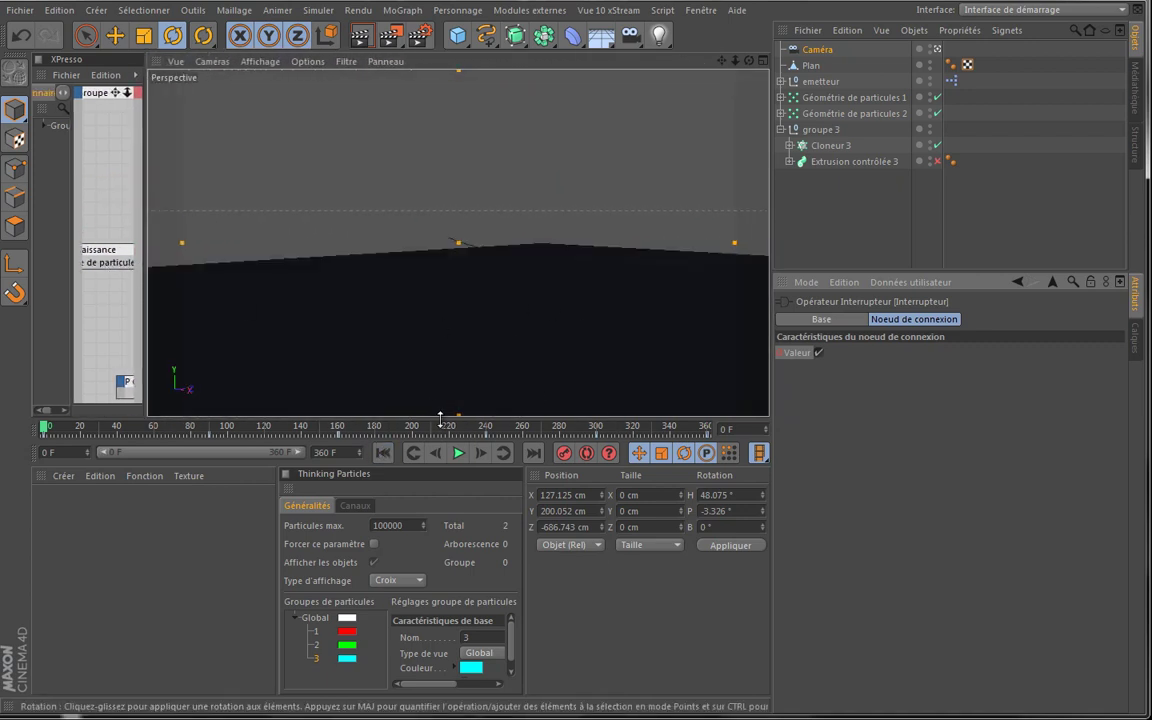
{"action": "left_click", "coordinate": [458, 453]}
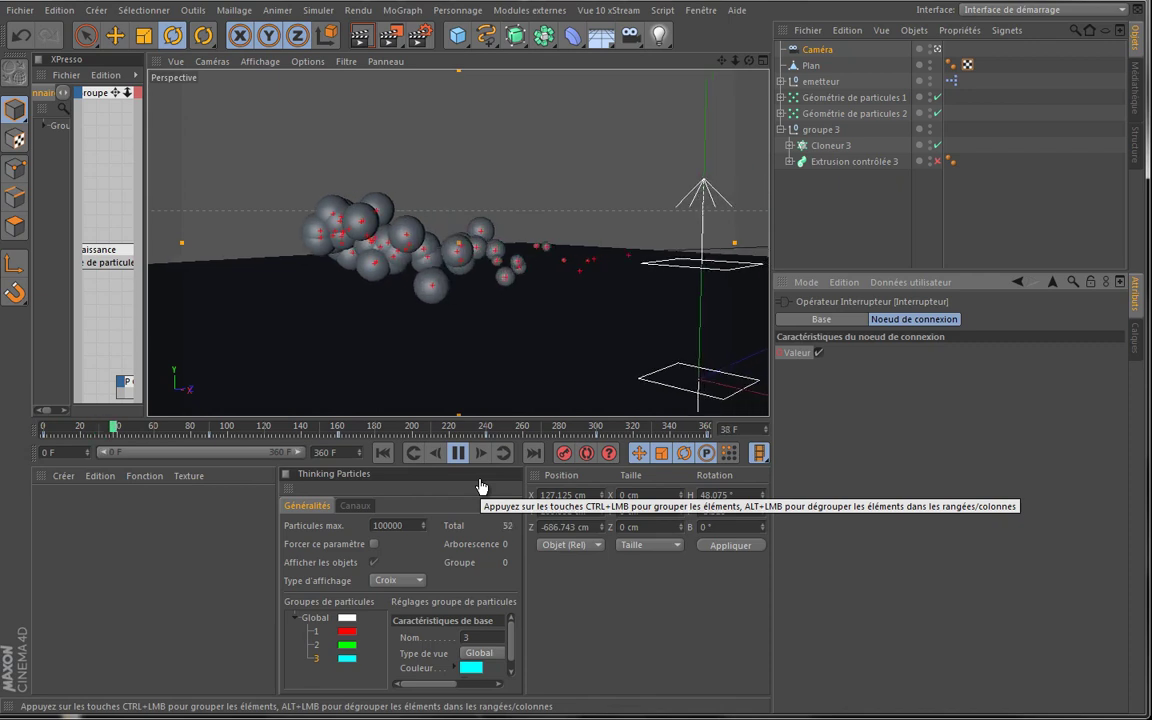
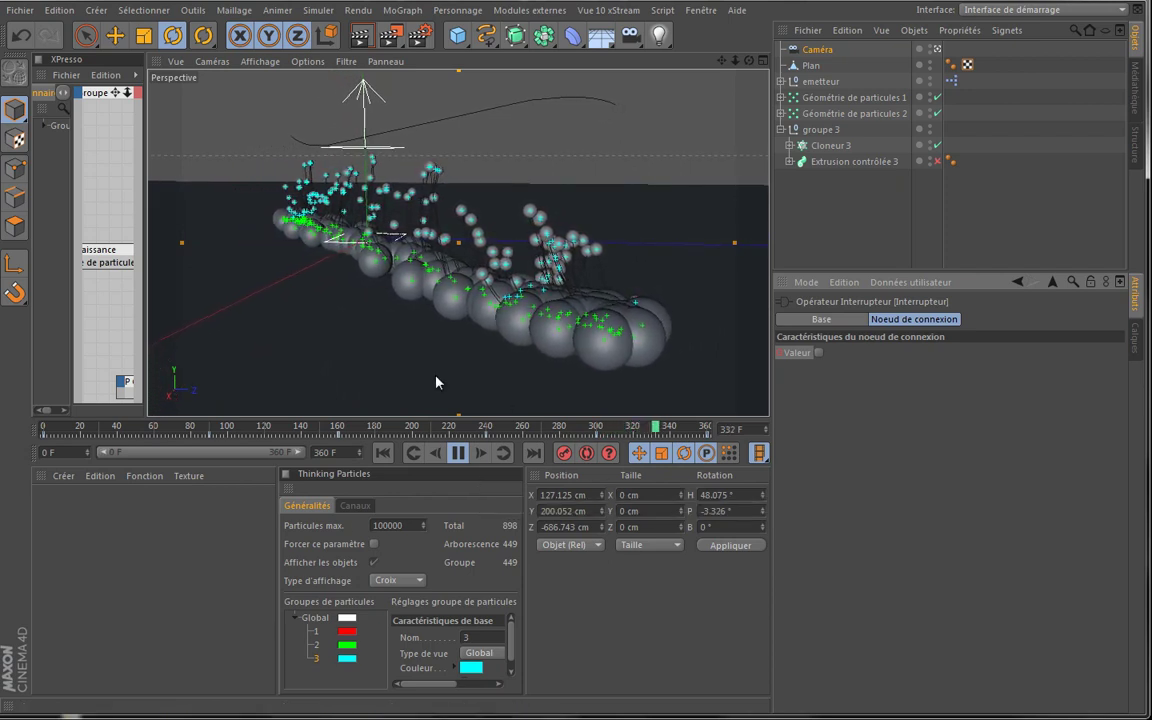
{"action": "left_click", "coordinate": [459, 453]}
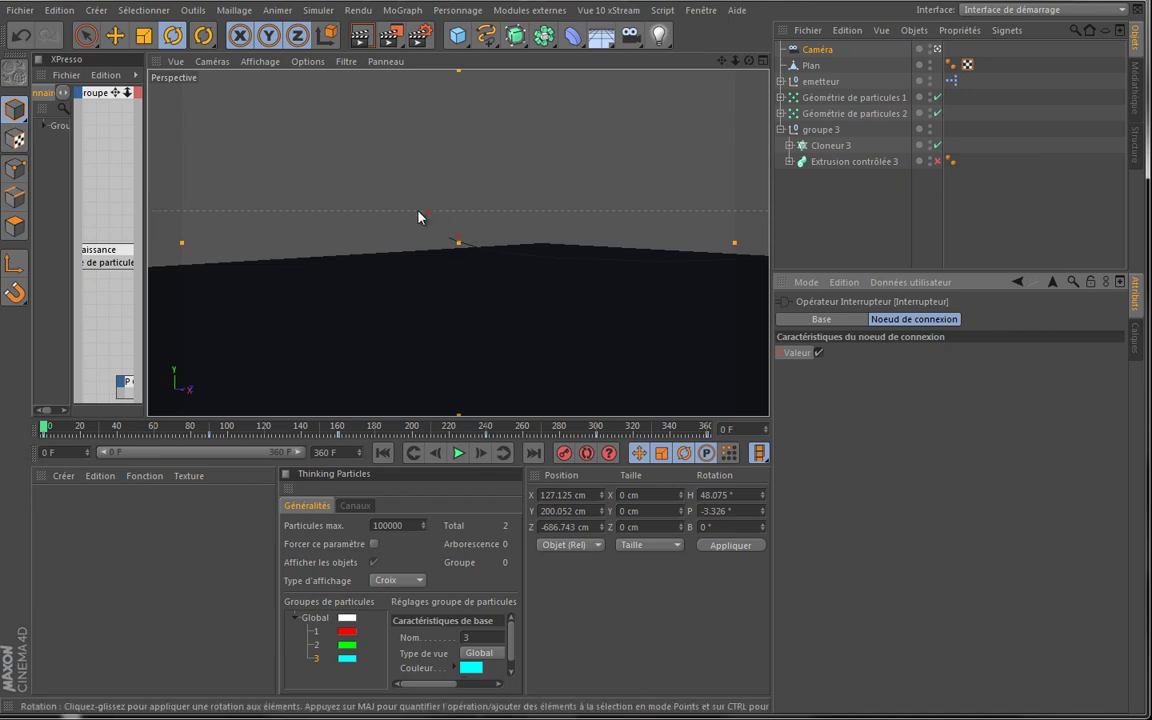
{"action": "left_click", "coordinate": [459, 453]}
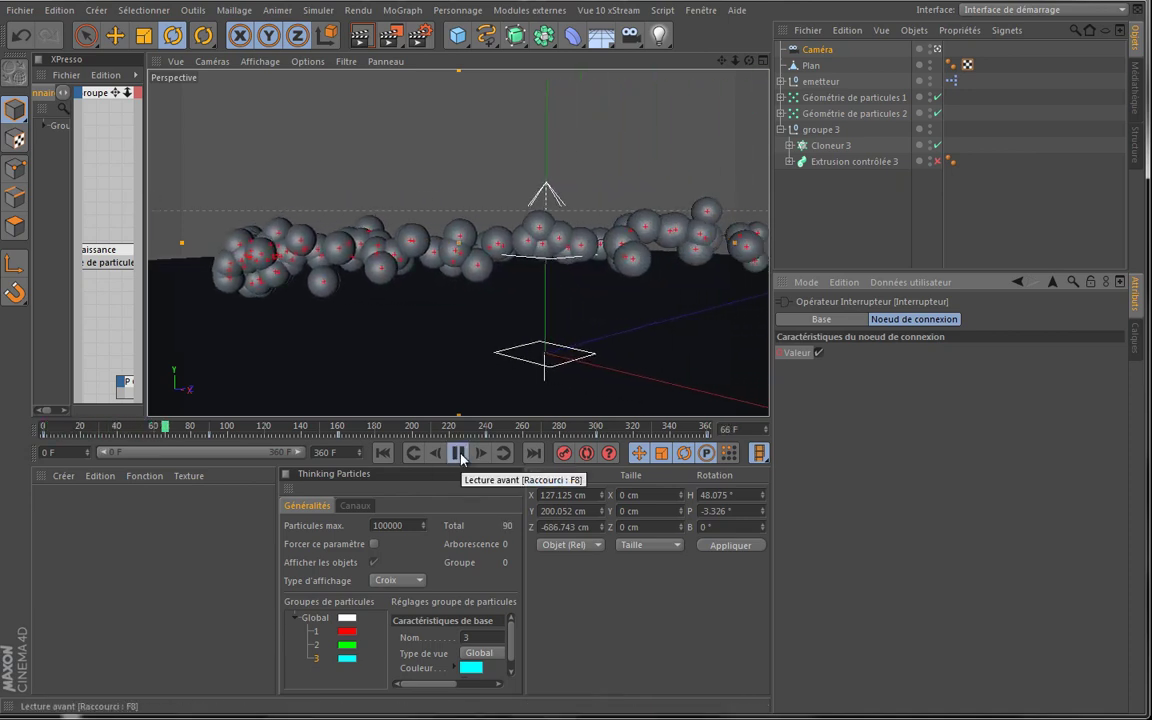
{"action": "left_click", "coordinate": [459, 453]}
{"action": "left_click", "coordinate": [383, 453]}
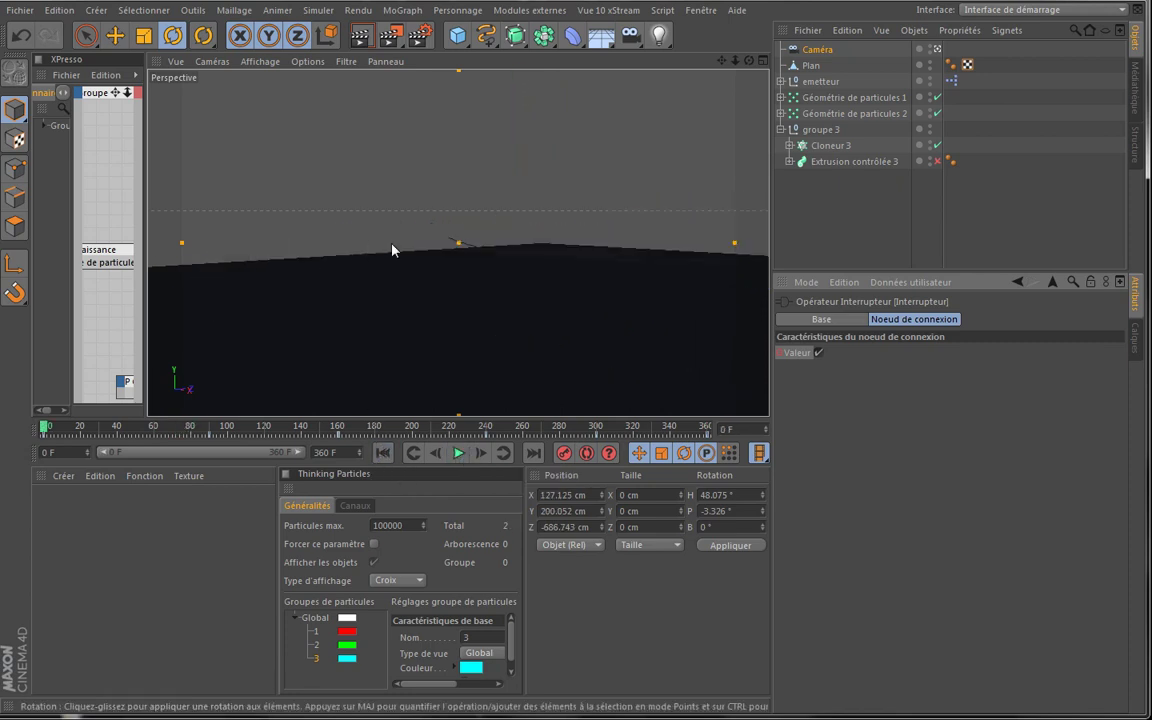
Widen the XPresso editor and set the Interrupteur node's Valeur to off in its keyframe at frame 0
{"action": "left_click_drag", "start_coordinate": [148, 220], "coordinate": [418, 222]}
{"action": "left_click_drag", "start_coordinate": [118, 186], "coordinate": [143, 189]}
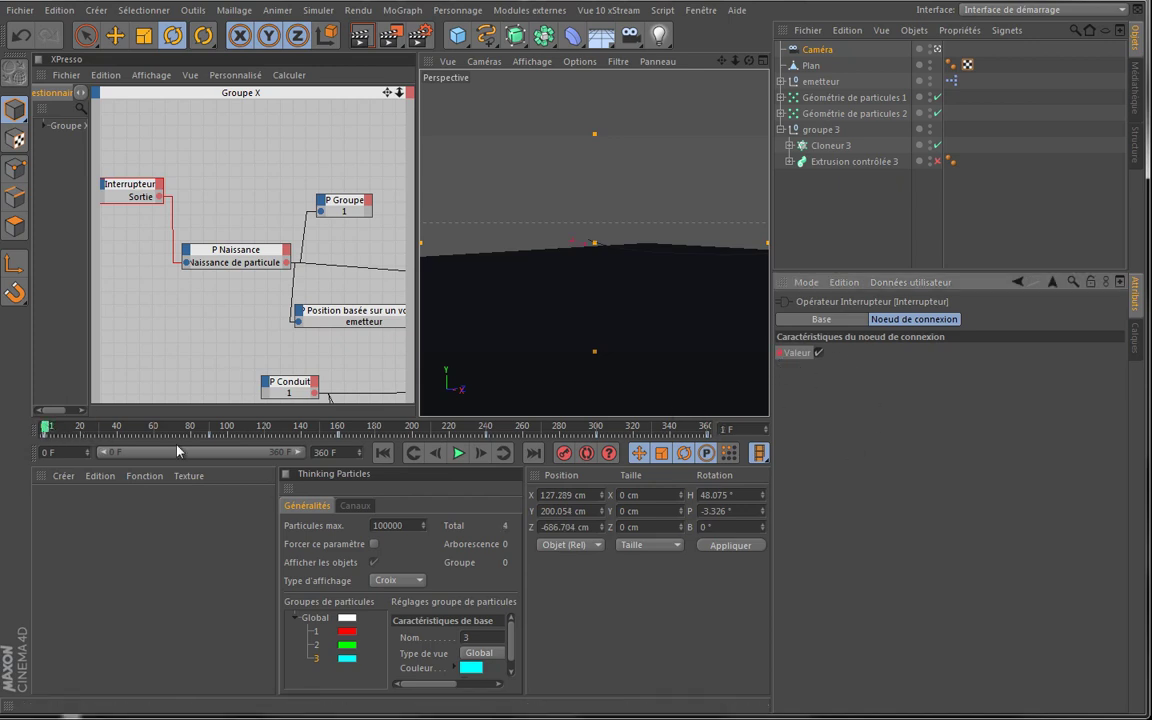
{"action": "left_click", "coordinate": [46, 428]}
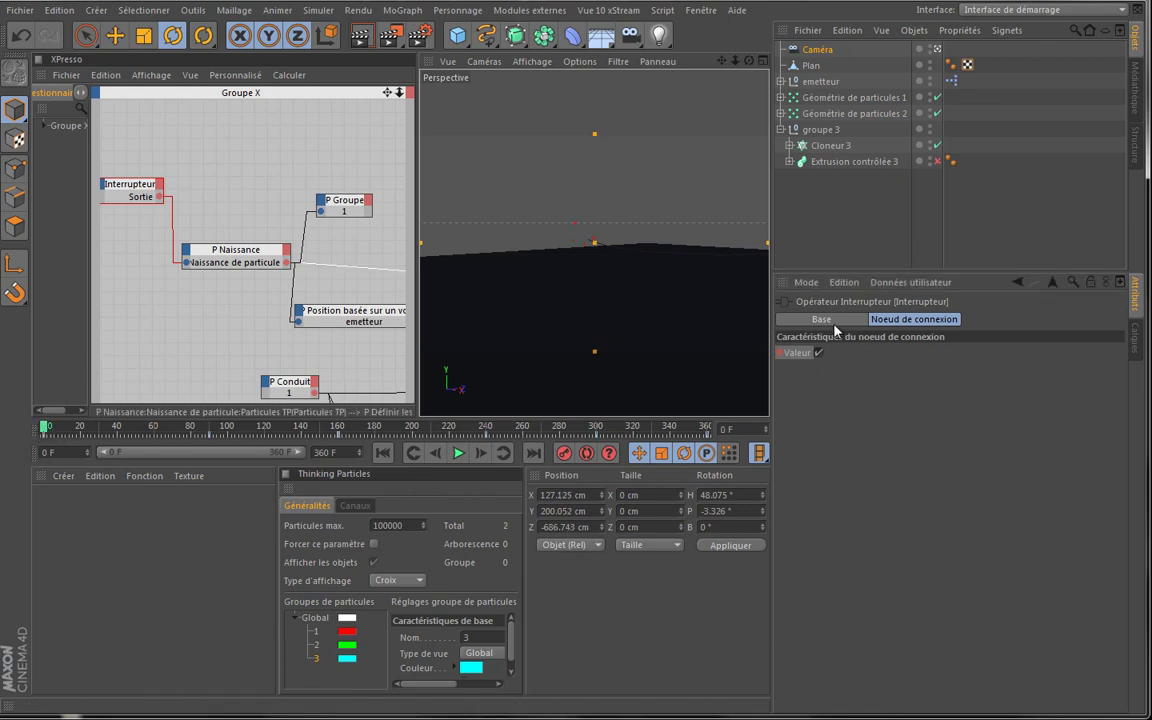
{"action": "left_click", "coordinate": [819, 353]}
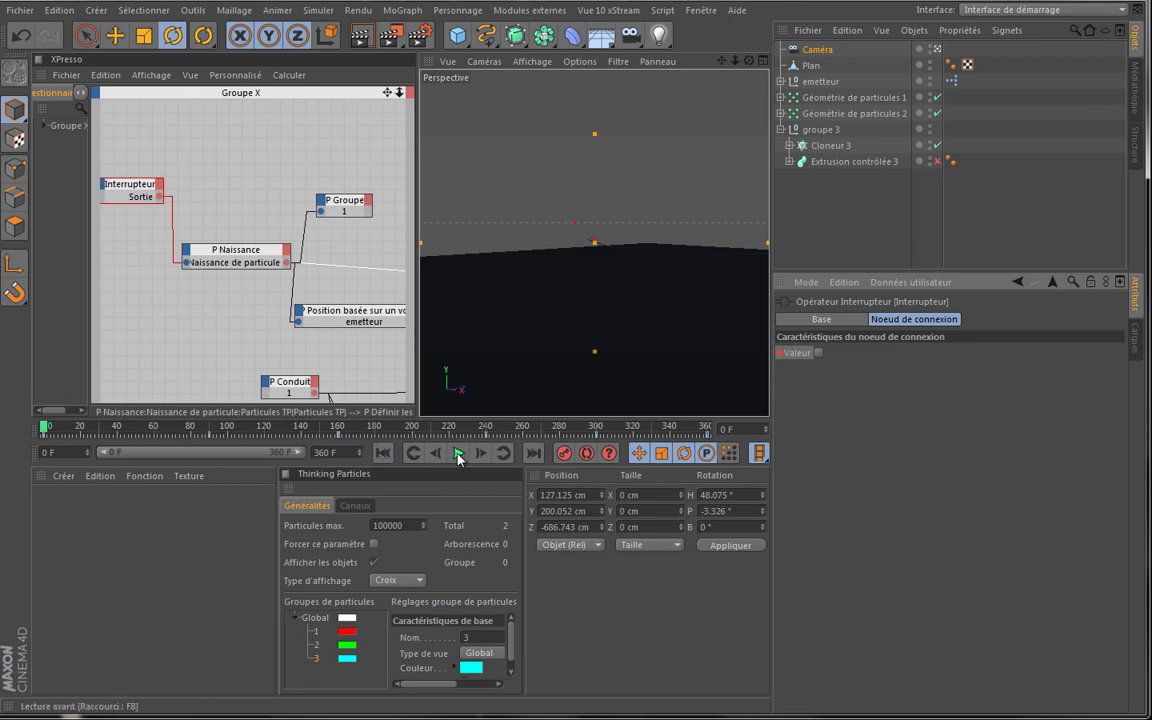
{"action": "left_click", "coordinate": [383, 456]}
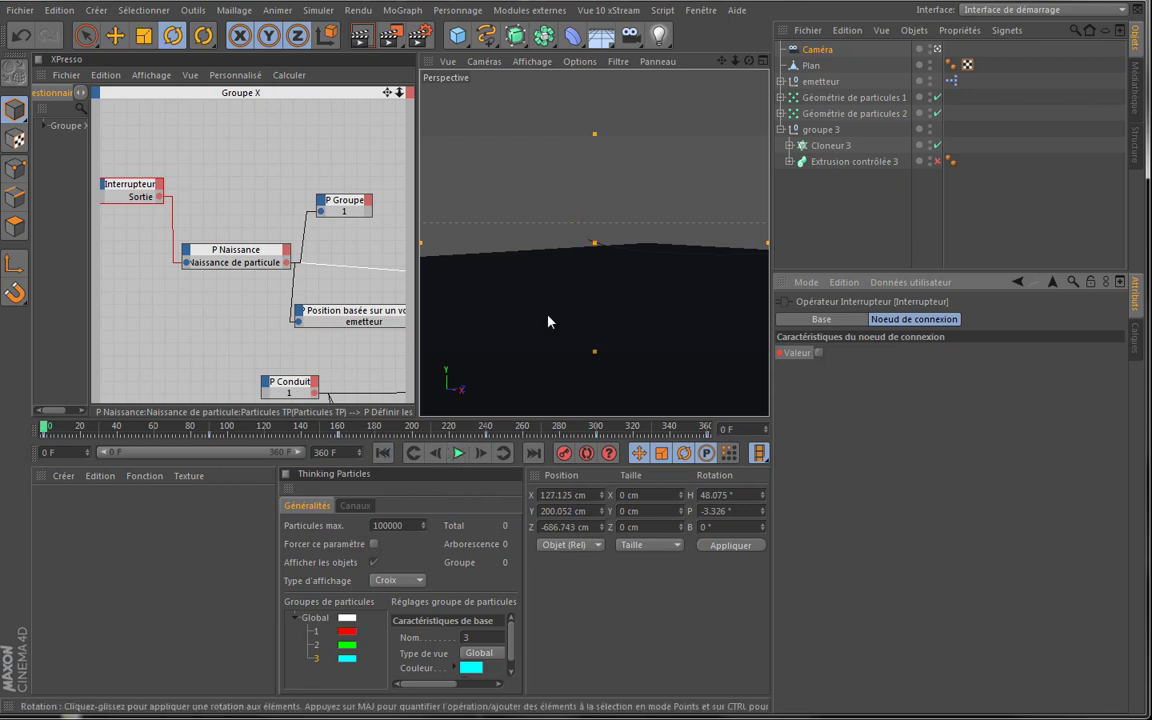
Replay the animation from the start in a larger perspective view to check particle emission, collisions and growth up to about frame 209
{"action": "left_click_drag", "start_coordinate": [419, 320], "coordinate": [262, 320]}
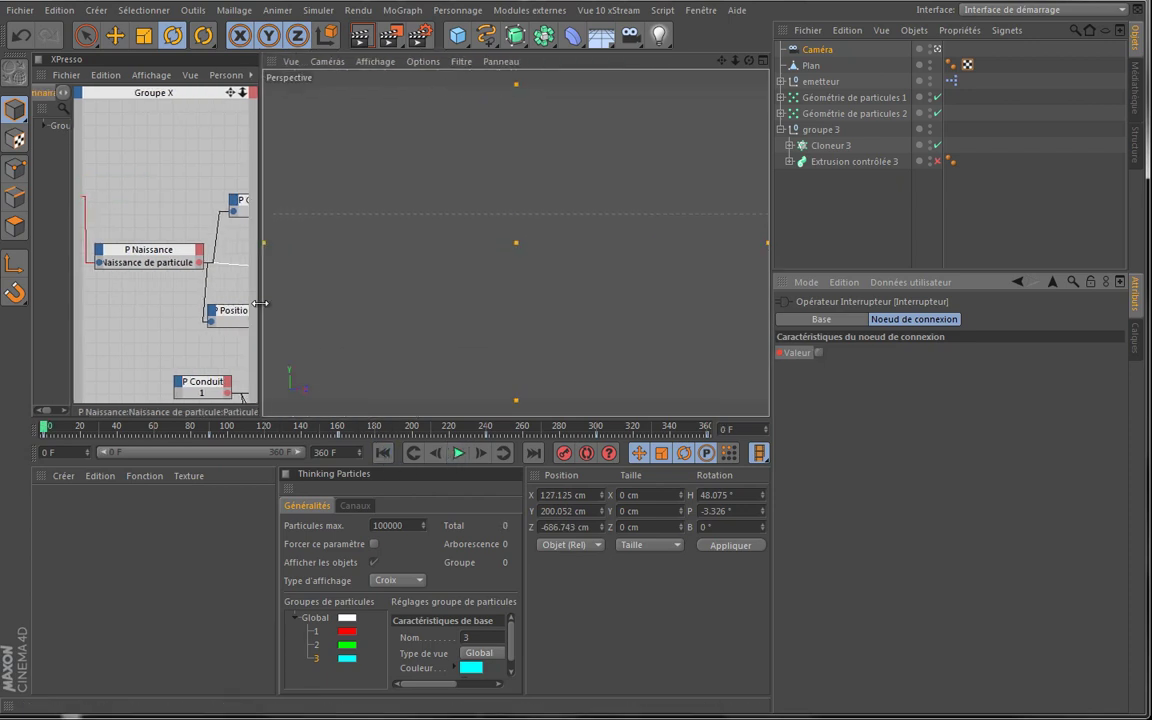
{"action": "left_click", "coordinate": [458, 453]}
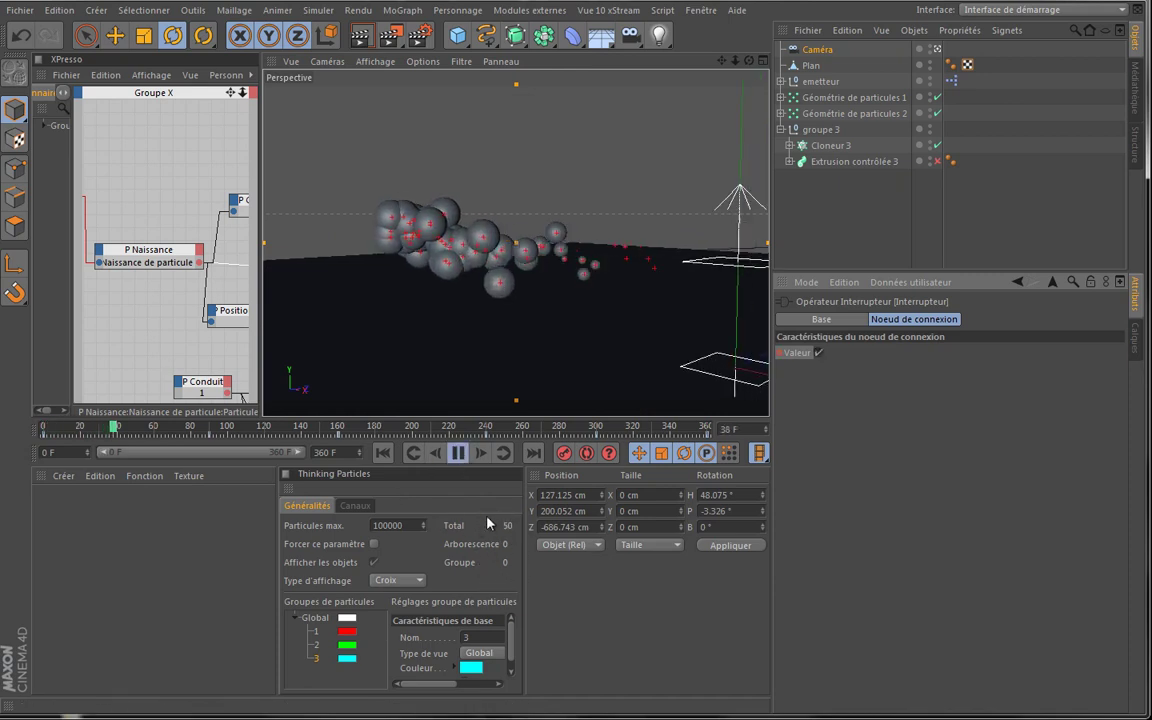
{"action": "key", "text": "shift+f"}
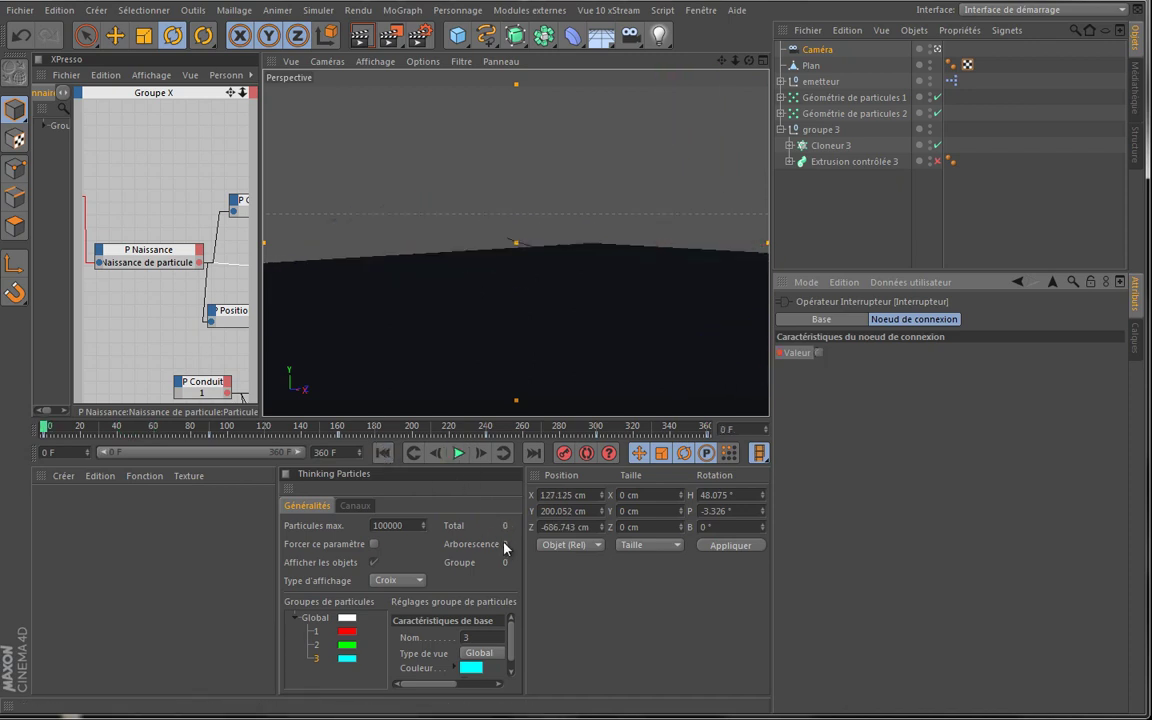
{"action": "left_click", "coordinate": [458, 453]}
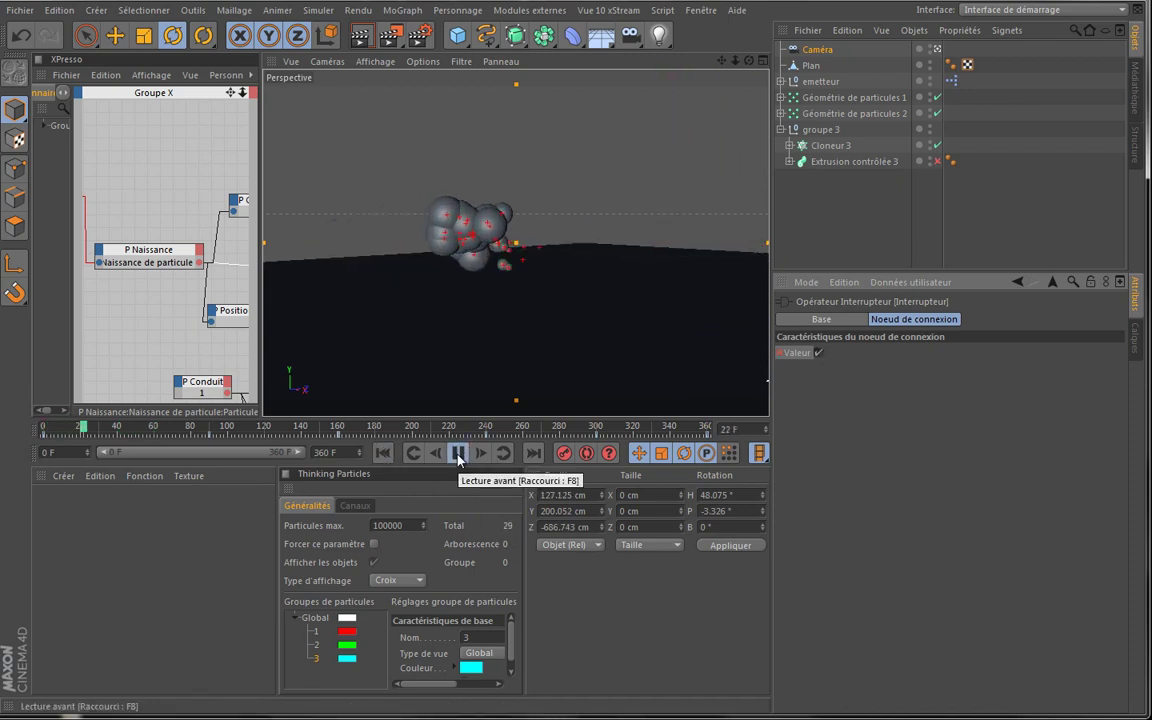
{"action": "left_click", "coordinate": [458, 453]}
{"action": "left_click", "coordinate": [384, 454]}
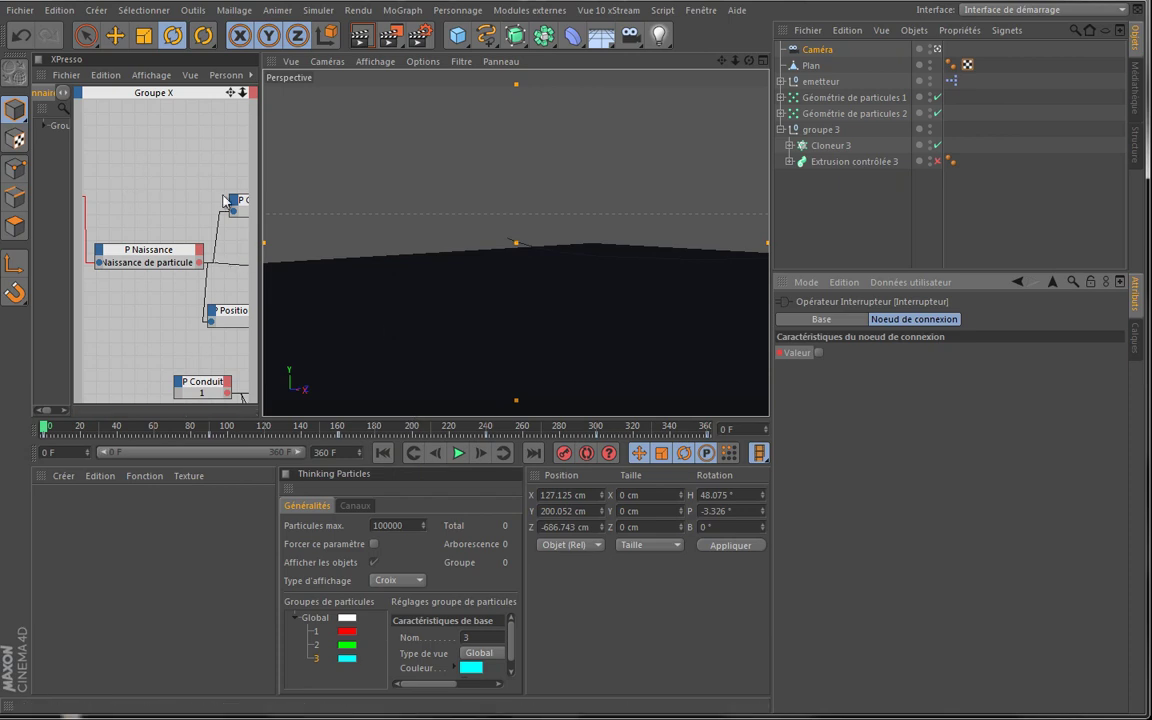
{"action": "left_click_drag", "start_coordinate": [258, 228], "coordinate": [151, 236]}
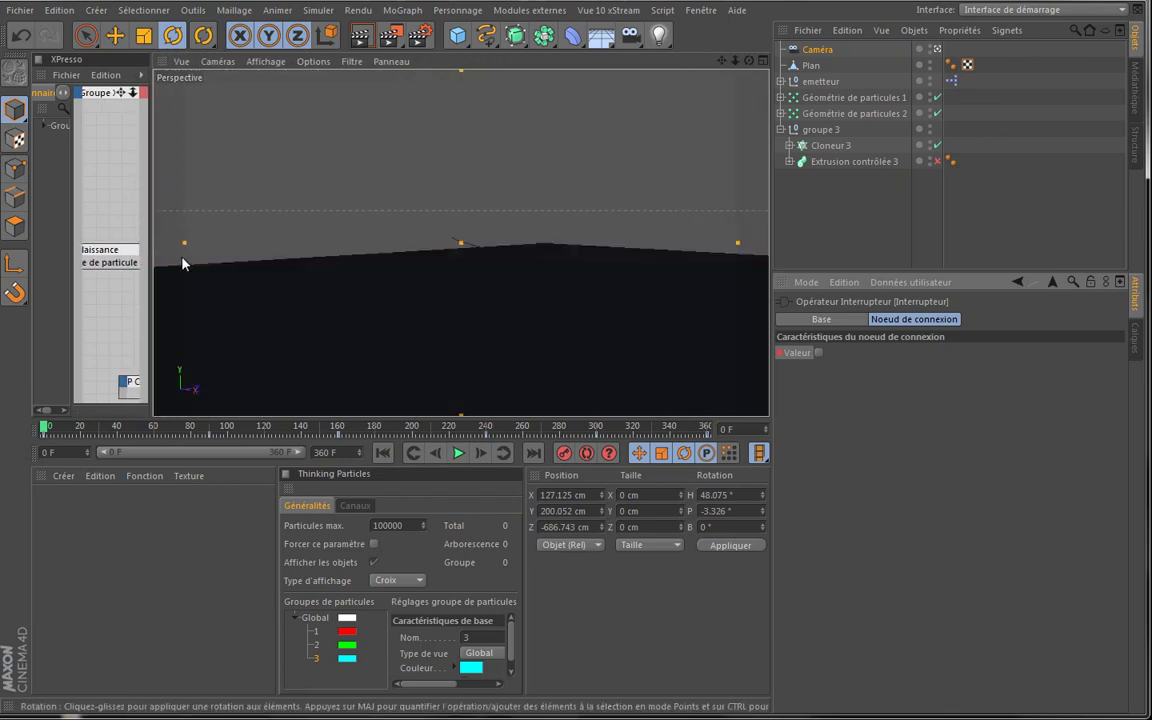
{"action": "left_click", "coordinate": [458, 453]}
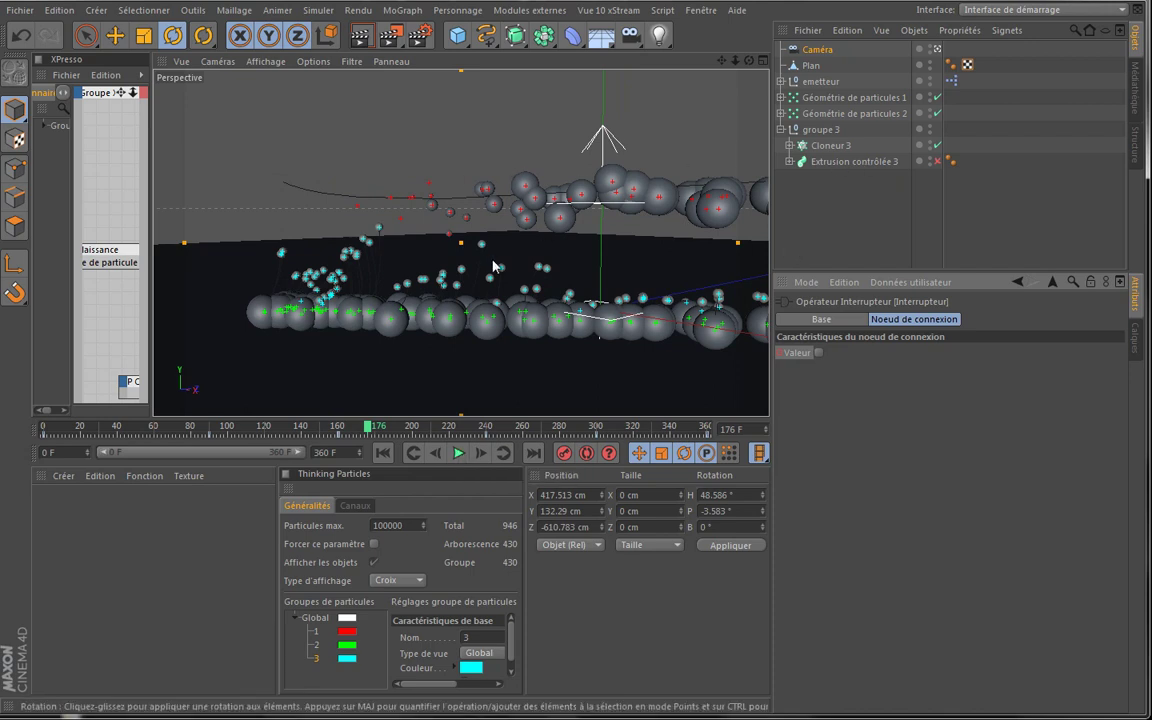
{"action": "left_click", "coordinate": [459, 454]}
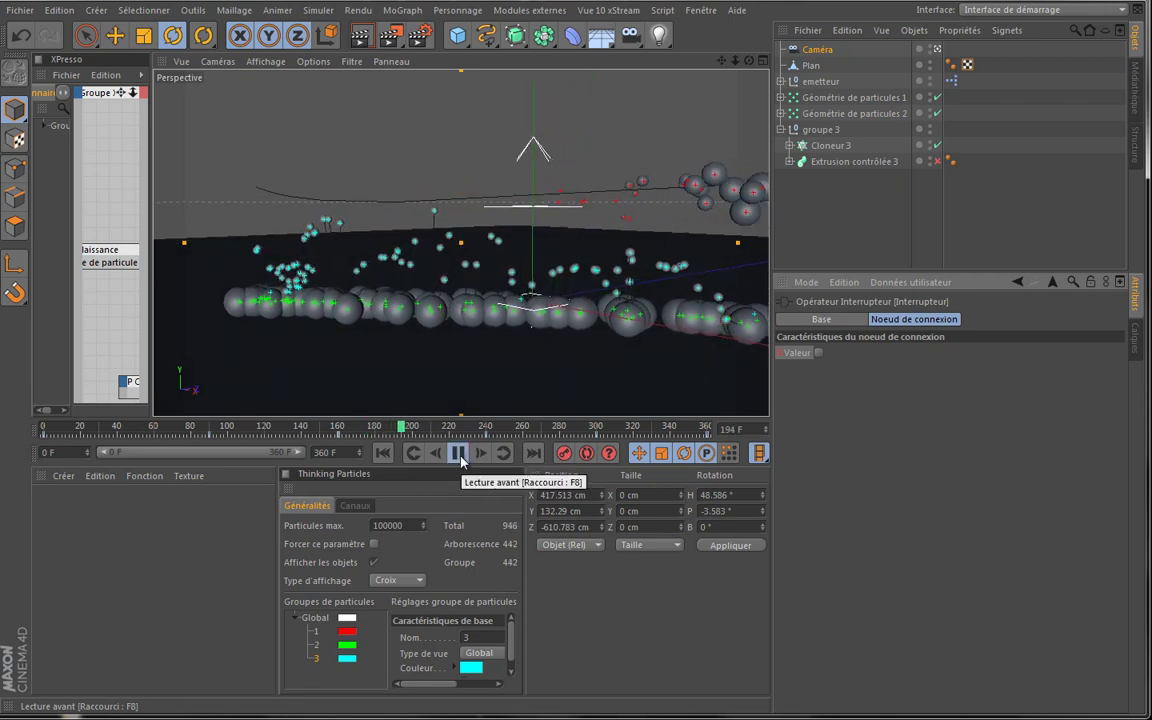
{"action": "left_click", "coordinate": [459, 454]}
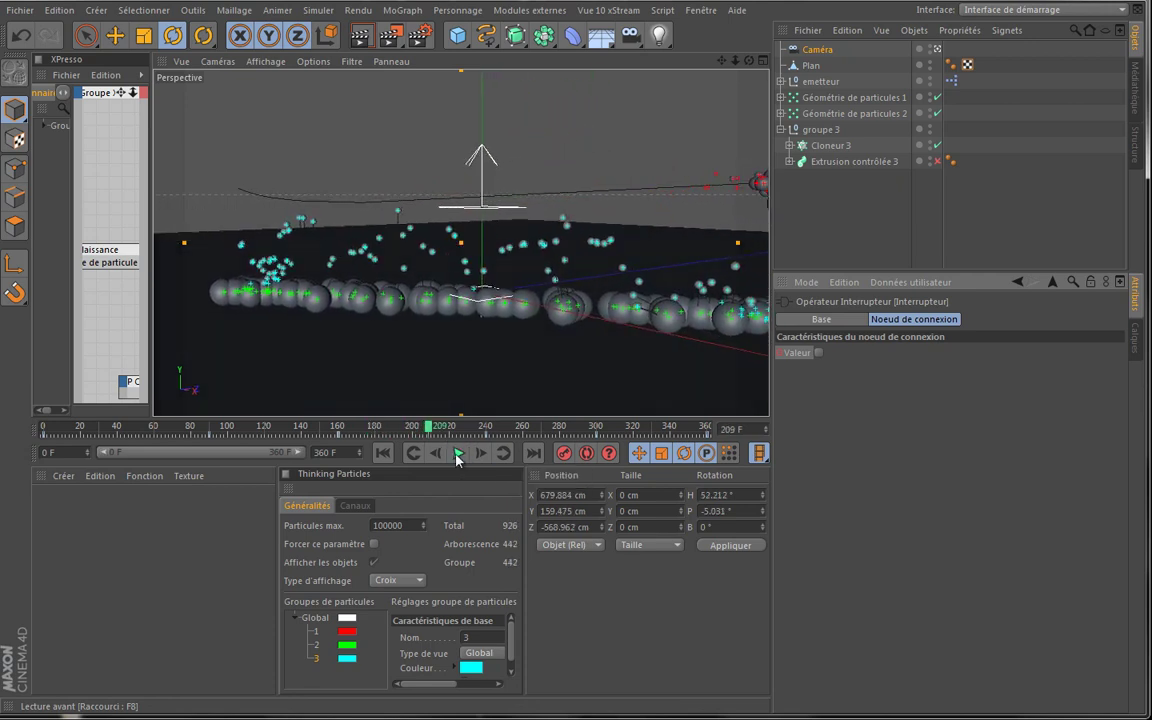
{"action": "left_click", "coordinate": [382, 454]}
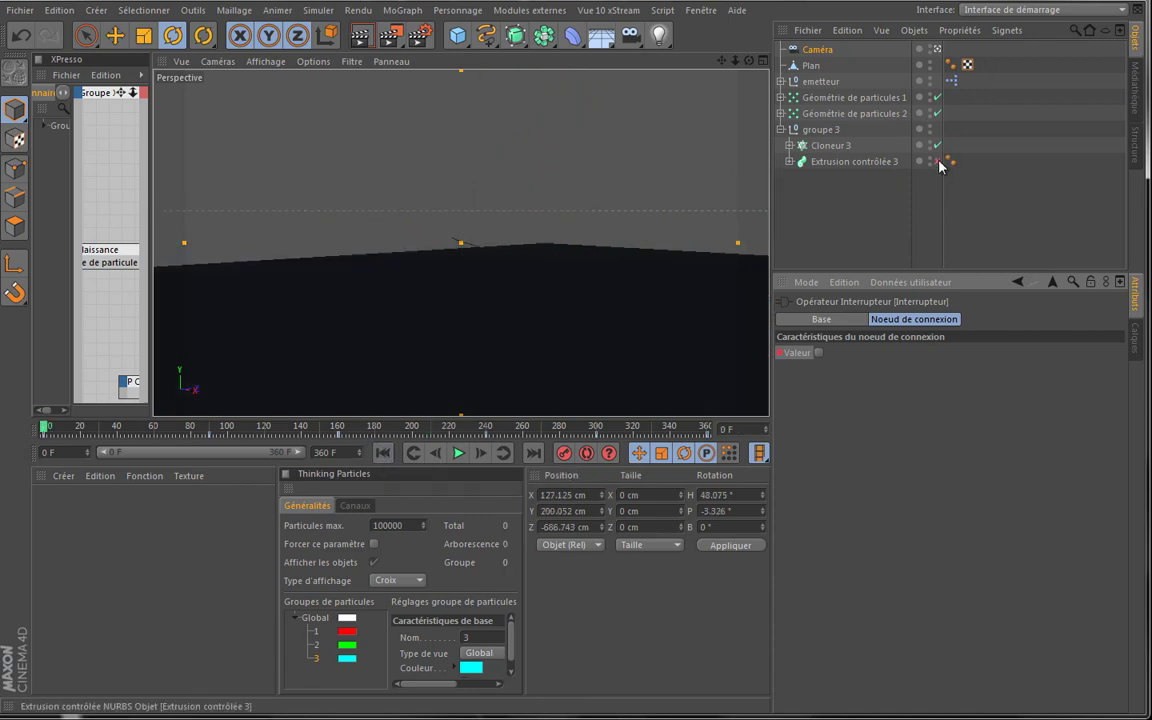
Collapse groupe 3, create a new material and assign it to the Plan object
{"action": "left_click", "coordinate": [781, 130]}
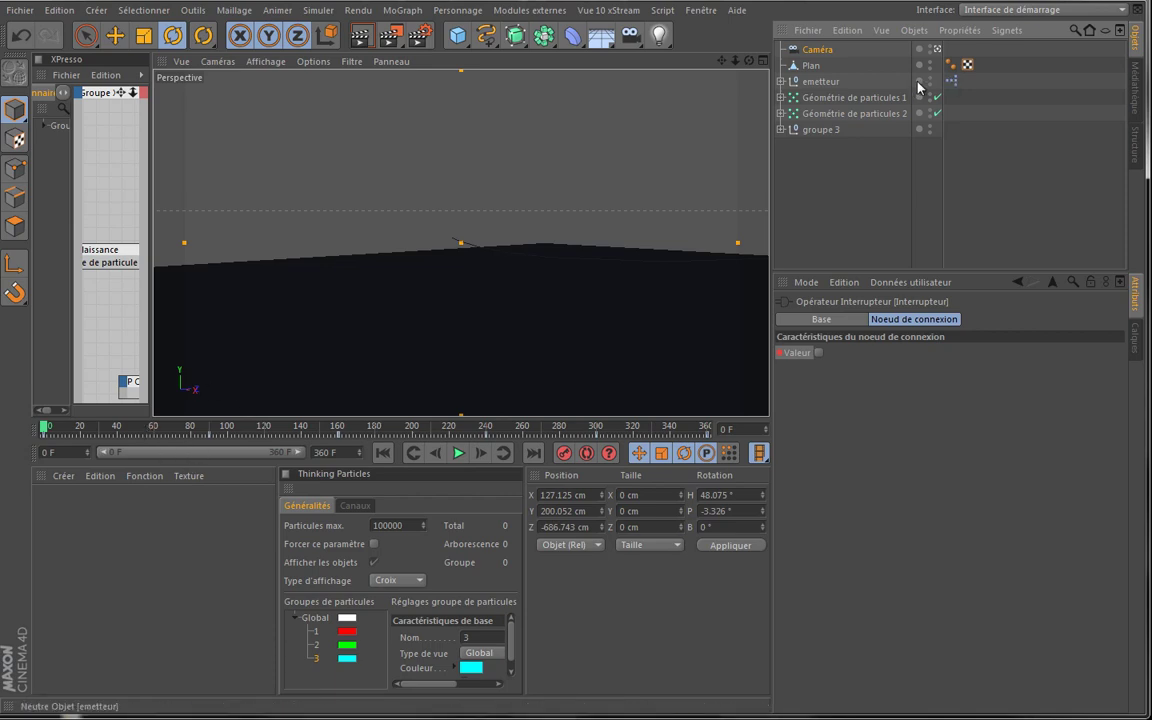
{"action": "left_click", "coordinate": [811, 65]}
{"action": "double_click", "coordinate": [58, 524]}
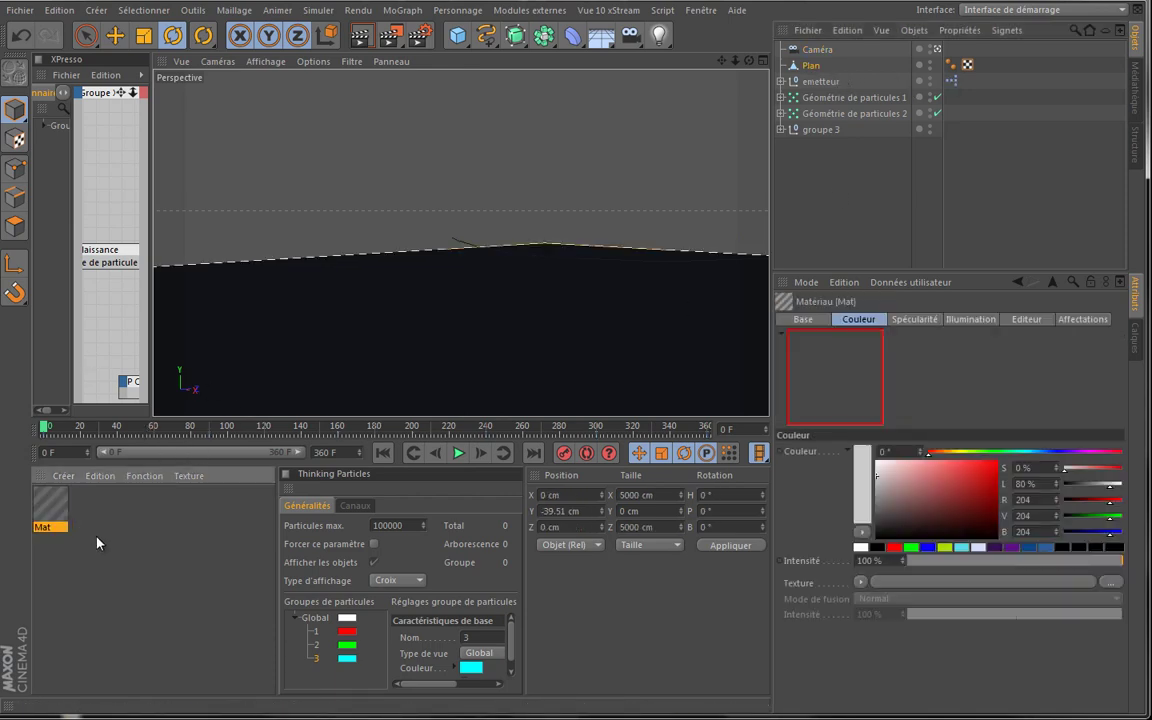
{"action": "left_click_drag", "start_coordinate": [726, 284], "coordinate": [726, 284]}
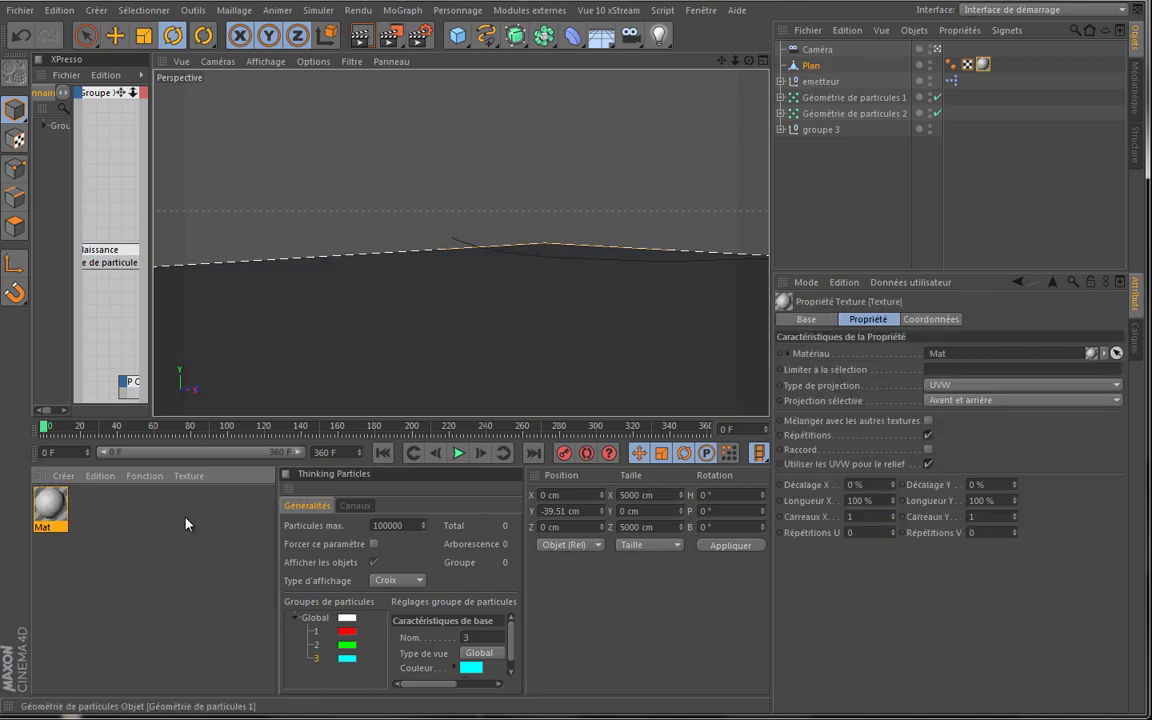
Disable the specularity of the Plan's material and darken its colour to a grey of RGB 143, 143, 143
{"action": "double_click", "coordinate": [52, 506]}
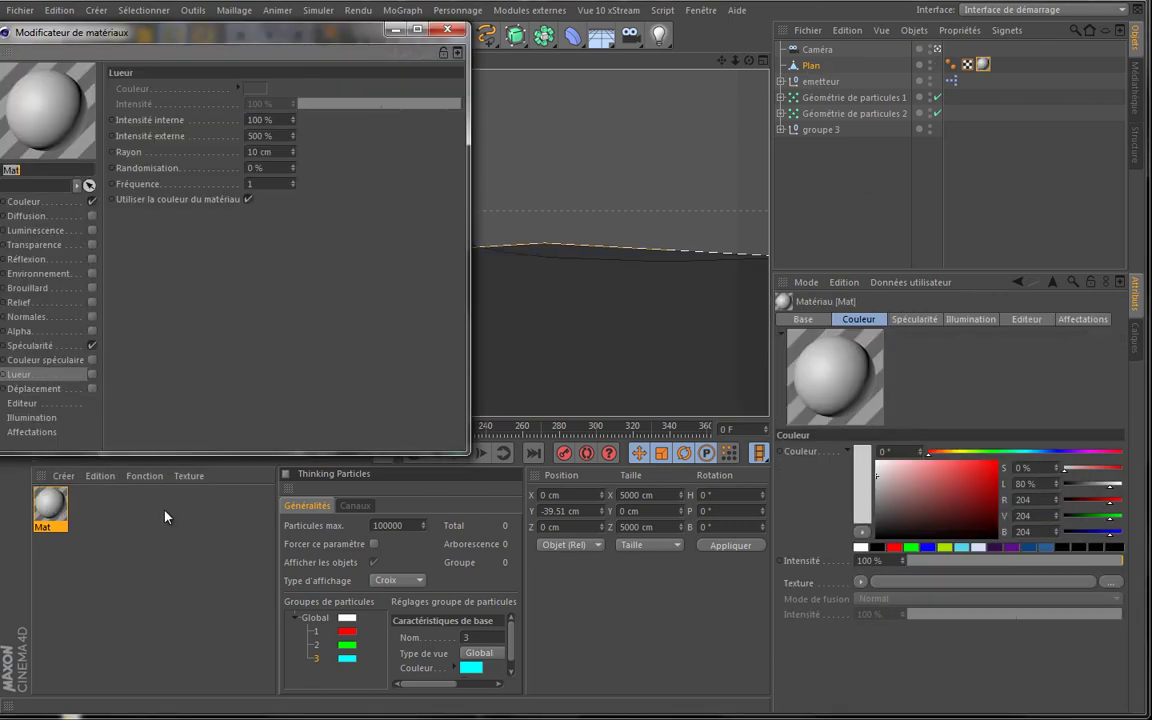
{"action": "left_click", "coordinate": [92, 346]}
{"action": "left_click", "coordinate": [74, 204]}
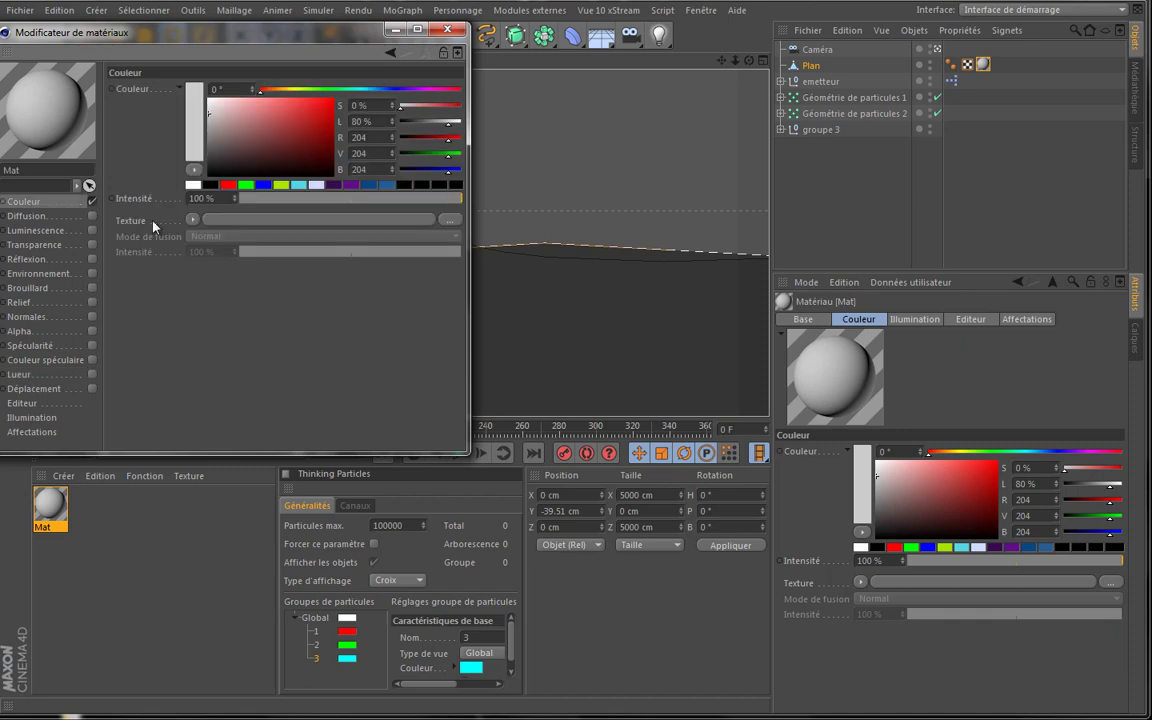
{"action": "left_click_drag", "start_coordinate": [210, 118], "coordinate": [200, 139]}
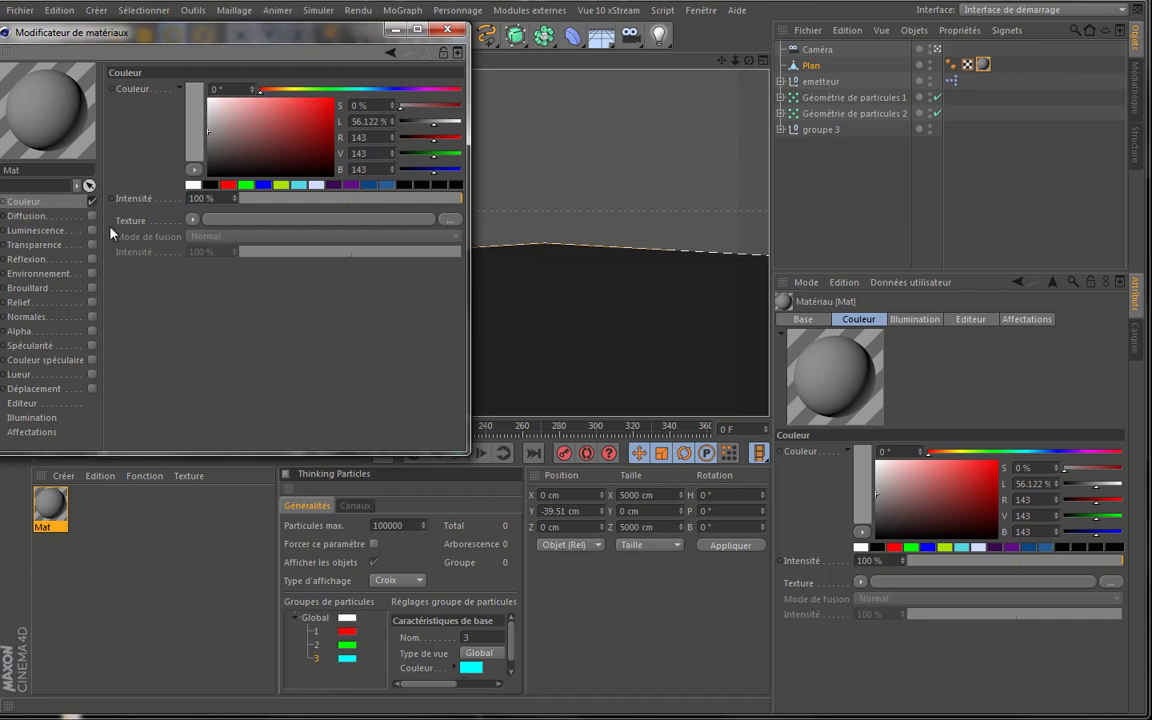
Enable reflection on the Plan's material with an intensity of about 9 %, and close the material editor
{"action": "left_click", "coordinate": [91, 259]}
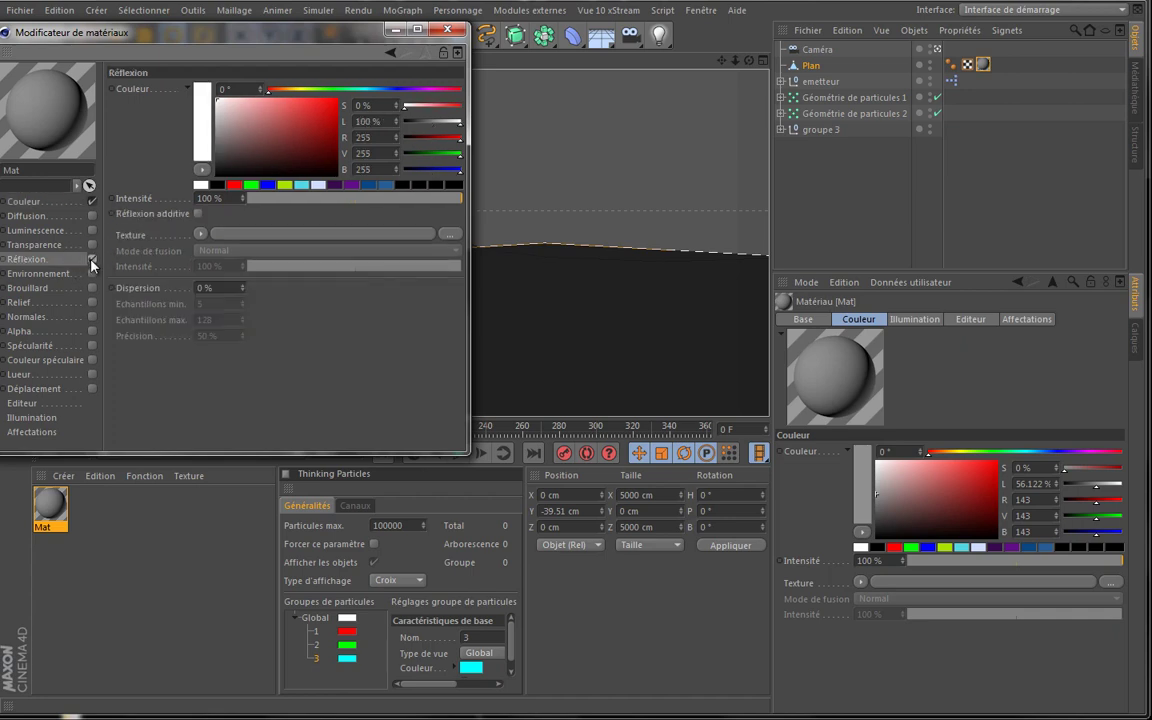
{"action": "left_click", "coordinate": [306, 199]}
{"action": "left_click_drag", "start_coordinate": [262, 204], "coordinate": [262, 204]}
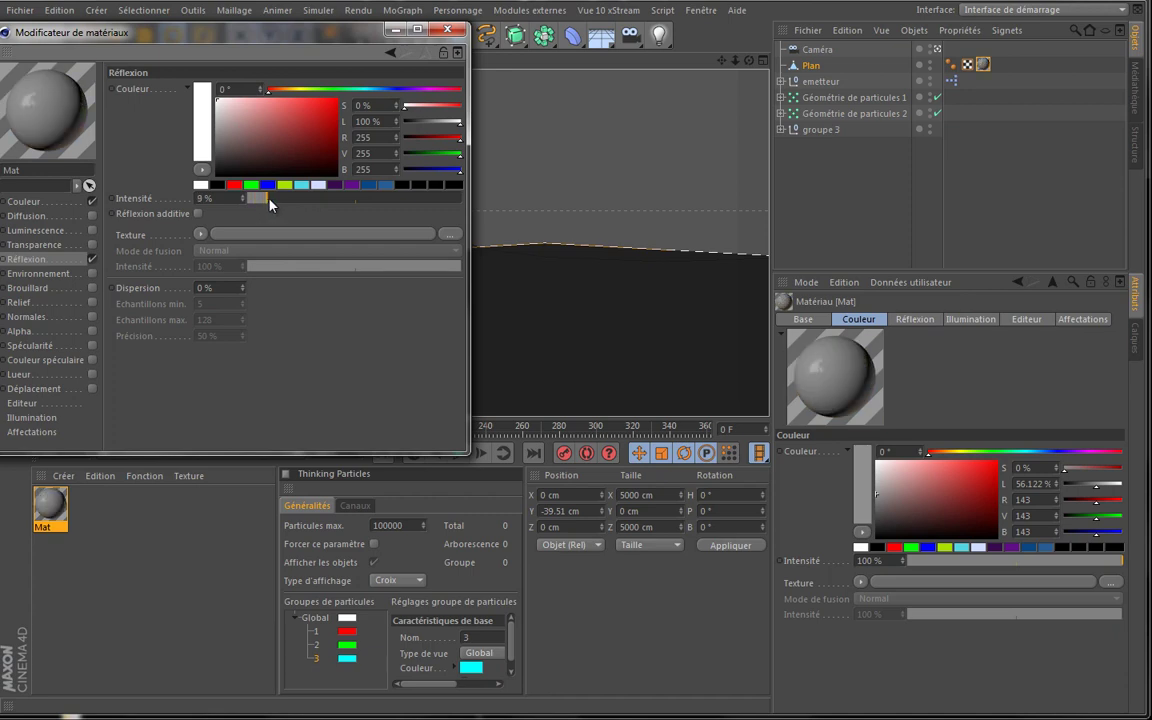
{"action": "left_click", "coordinate": [269, 199]}
{"action": "left_click", "coordinate": [447, 29]}
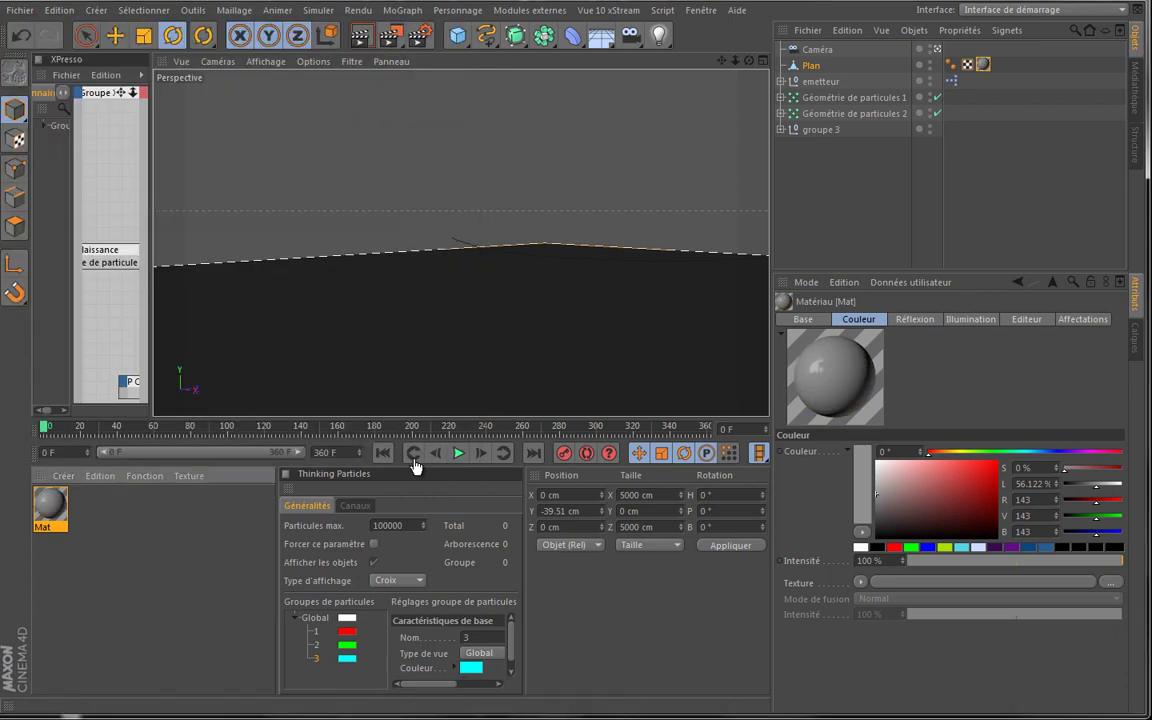
Create a second material and assign it to the Géométrie de particules 1 object
{"action": "double_click", "coordinate": [157, 519]}
{"action": "left_click_drag", "start_coordinate": [57, 515], "coordinate": [848, 144]}
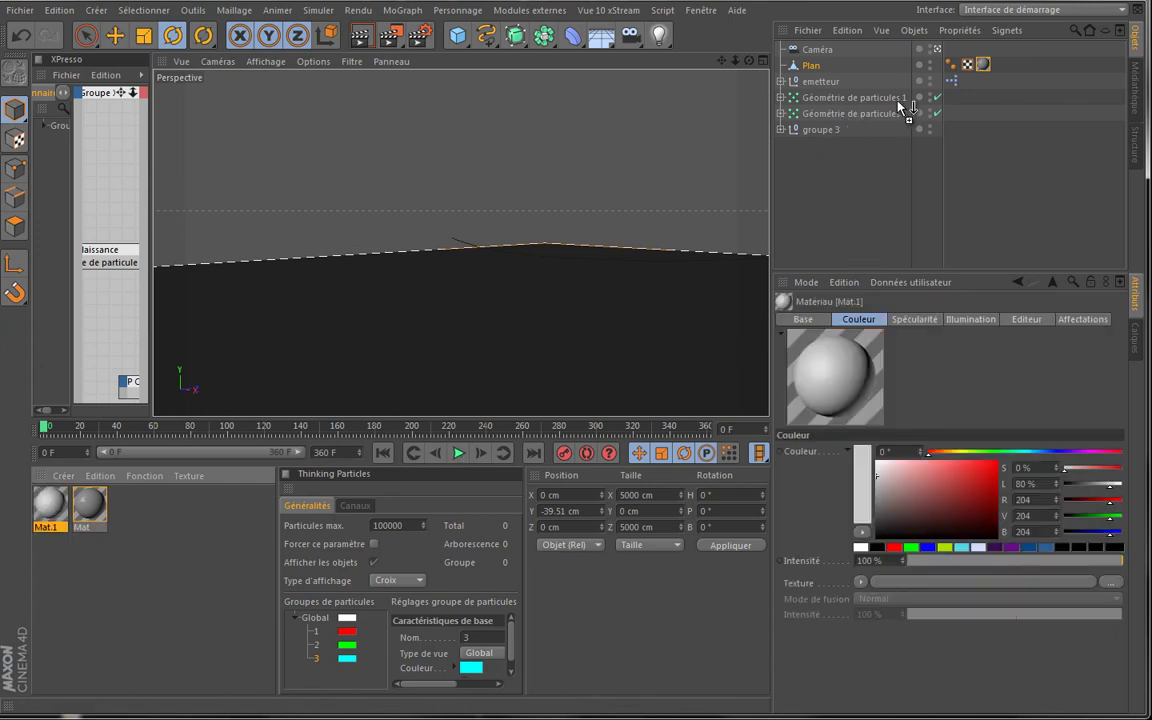
{"action": "left_click_drag", "start_coordinate": [898, 101], "coordinate": [168, 545]}
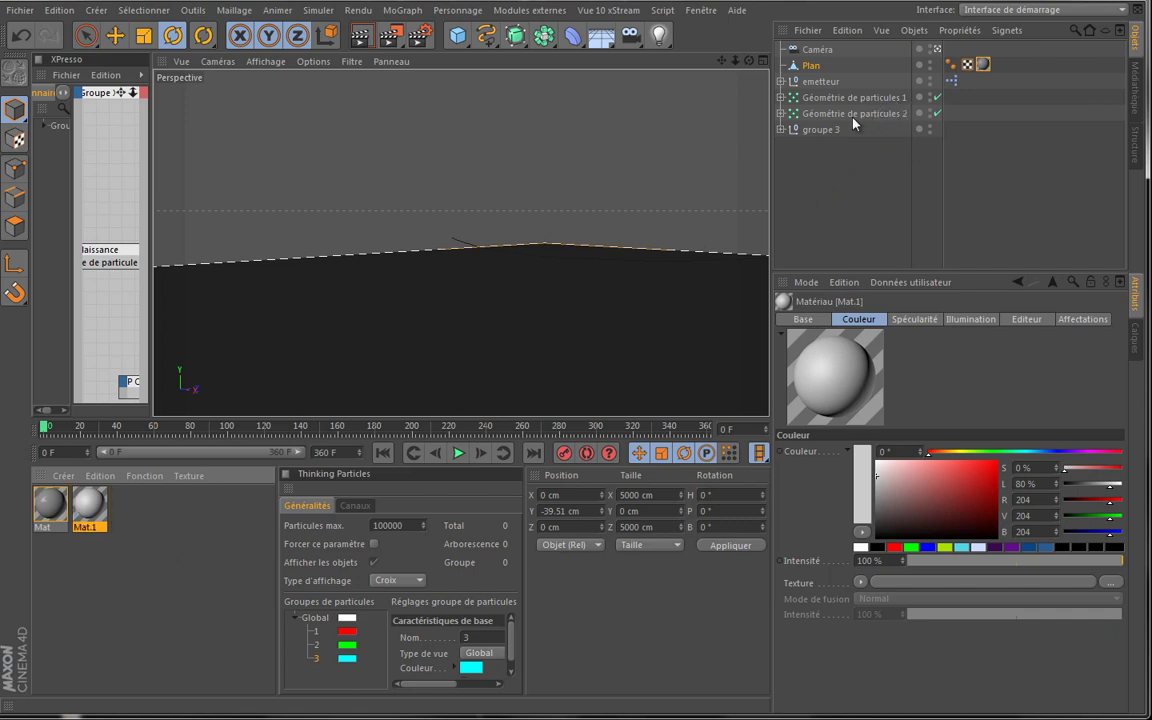
{"action": "left_click", "coordinate": [781, 97]}
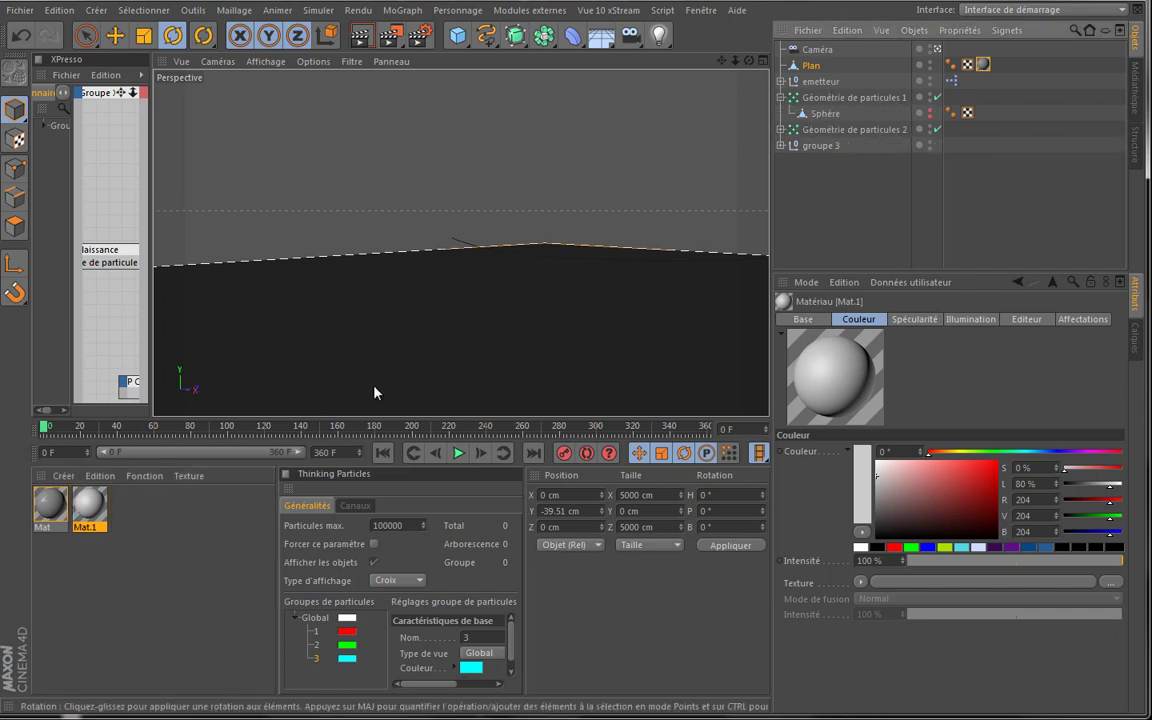
{"action": "left_click", "coordinate": [781, 97]}
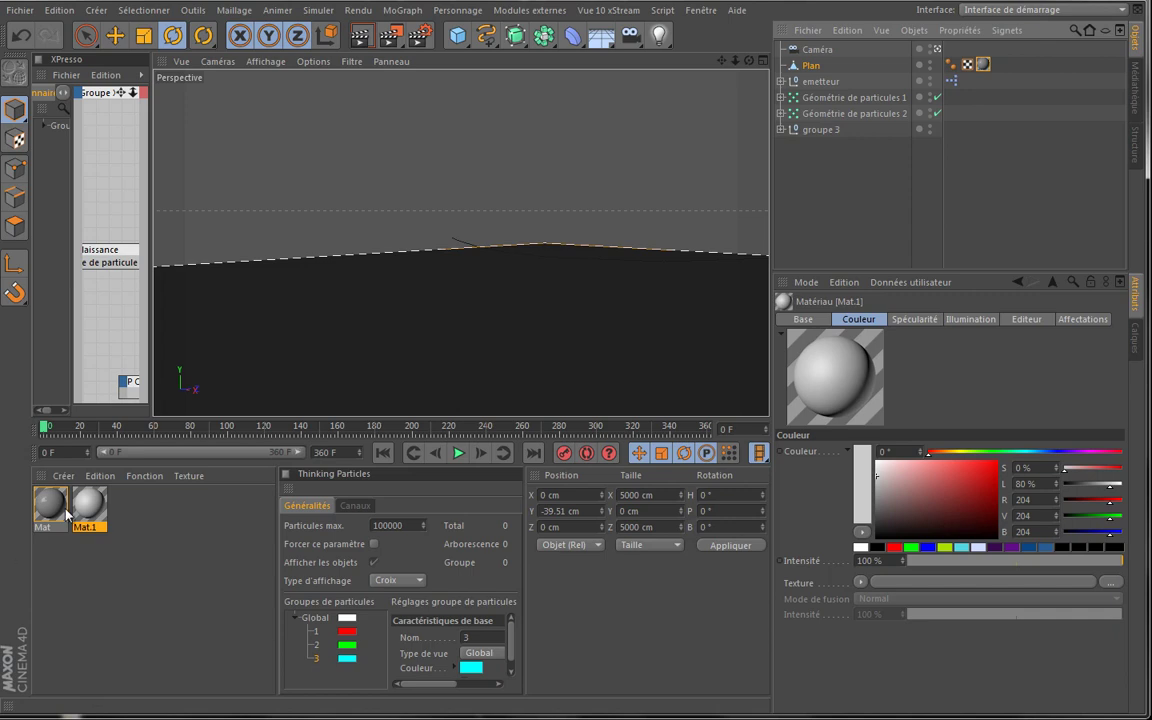
{"action": "left_click_drag", "start_coordinate": [88, 515], "coordinate": [800, 97]}
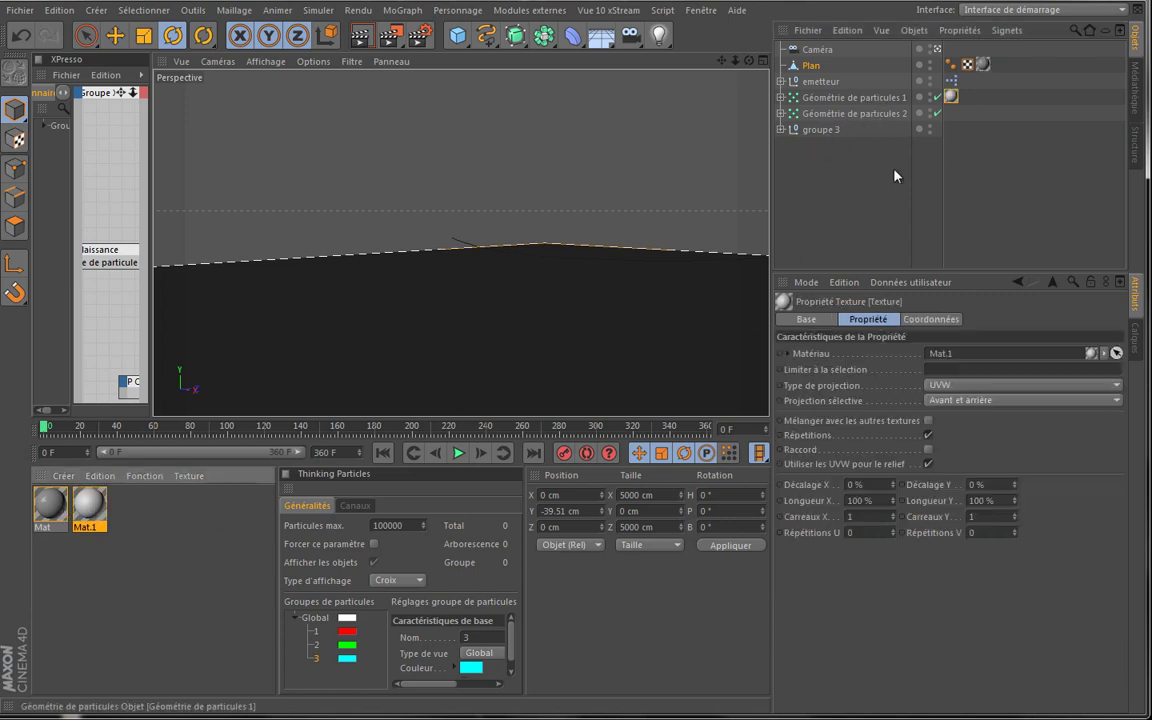
Set the colour of material Mat.1 to a blue of RGB 41, 94, 148 and close the material editor
{"action": "double_click", "coordinate": [92, 506]}
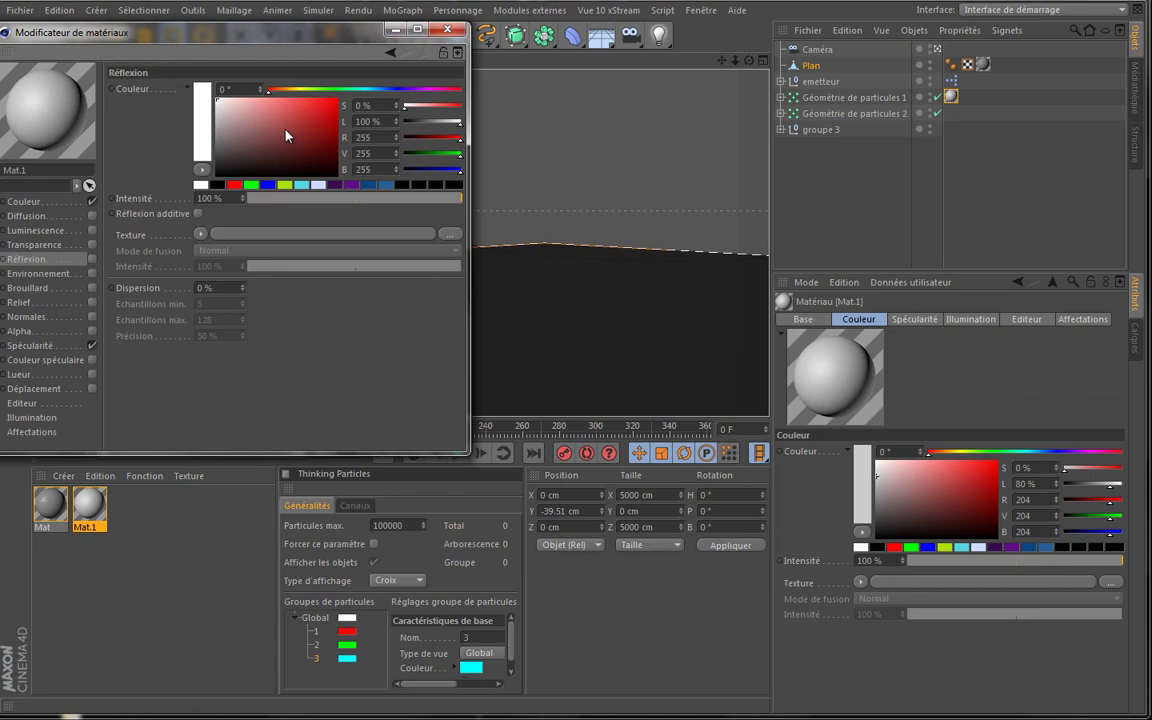
{"action": "left_click", "coordinate": [369, 184]}
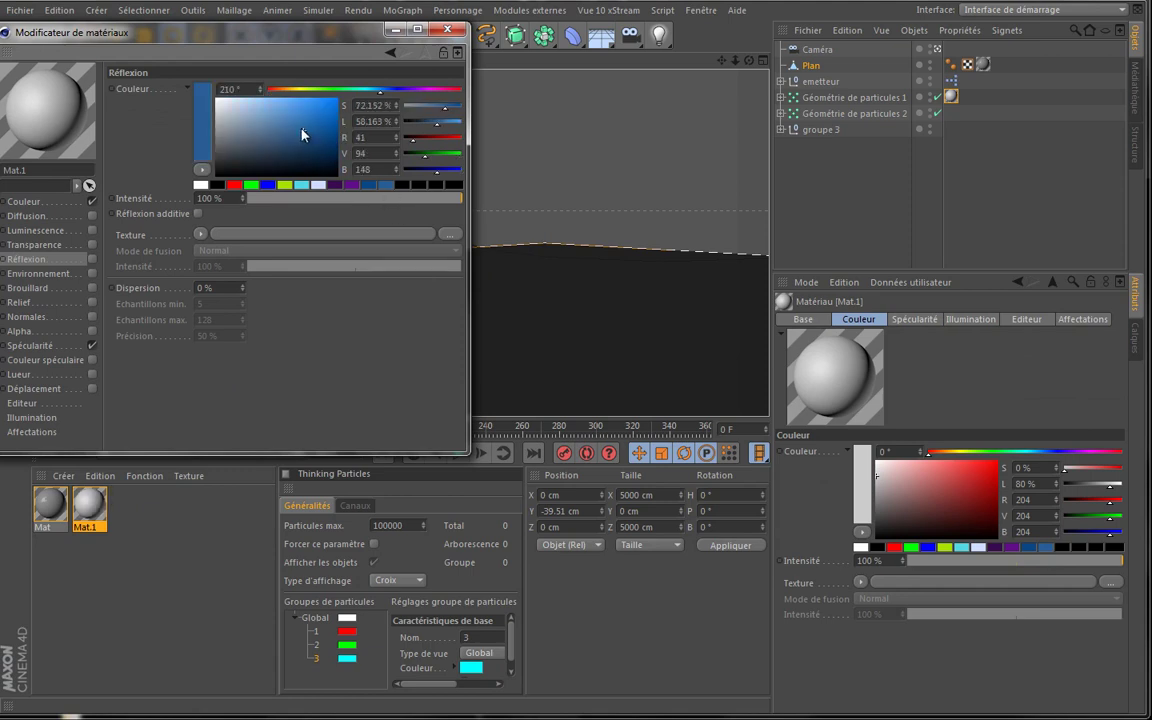
{"action": "left_click_drag", "start_coordinate": [302, 131], "coordinate": [305, 124]}
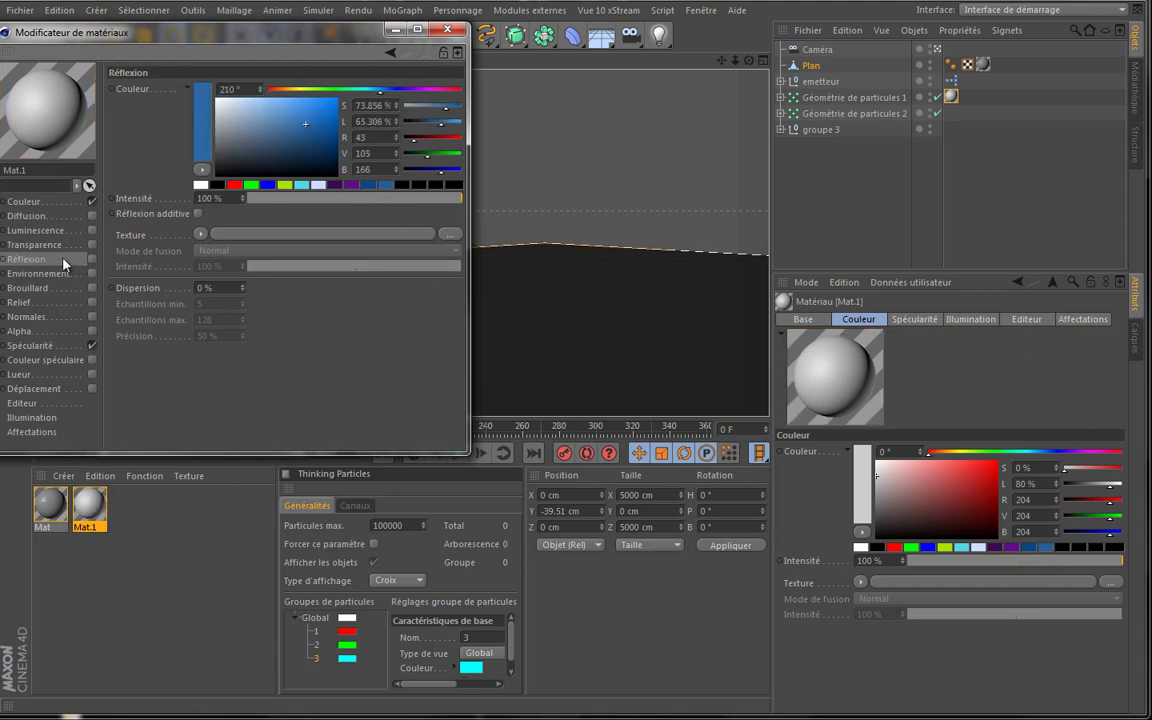
{"action": "left_click", "coordinate": [24, 202]}
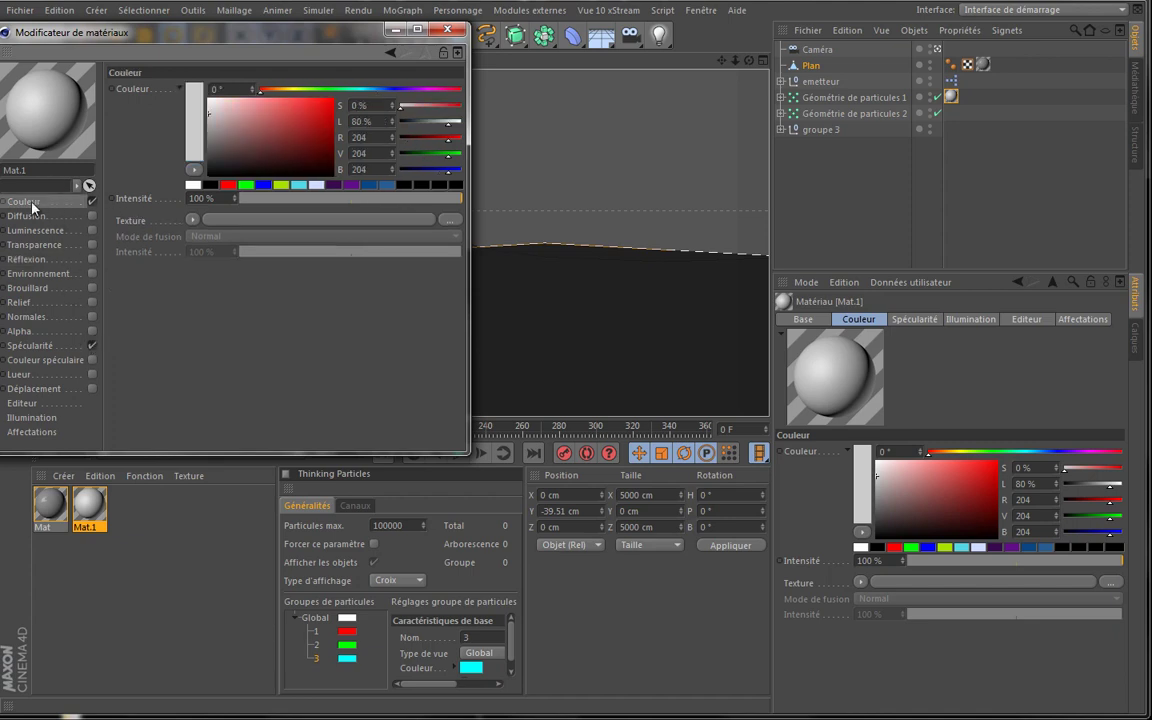
{"action": "left_click", "coordinate": [386, 185]}
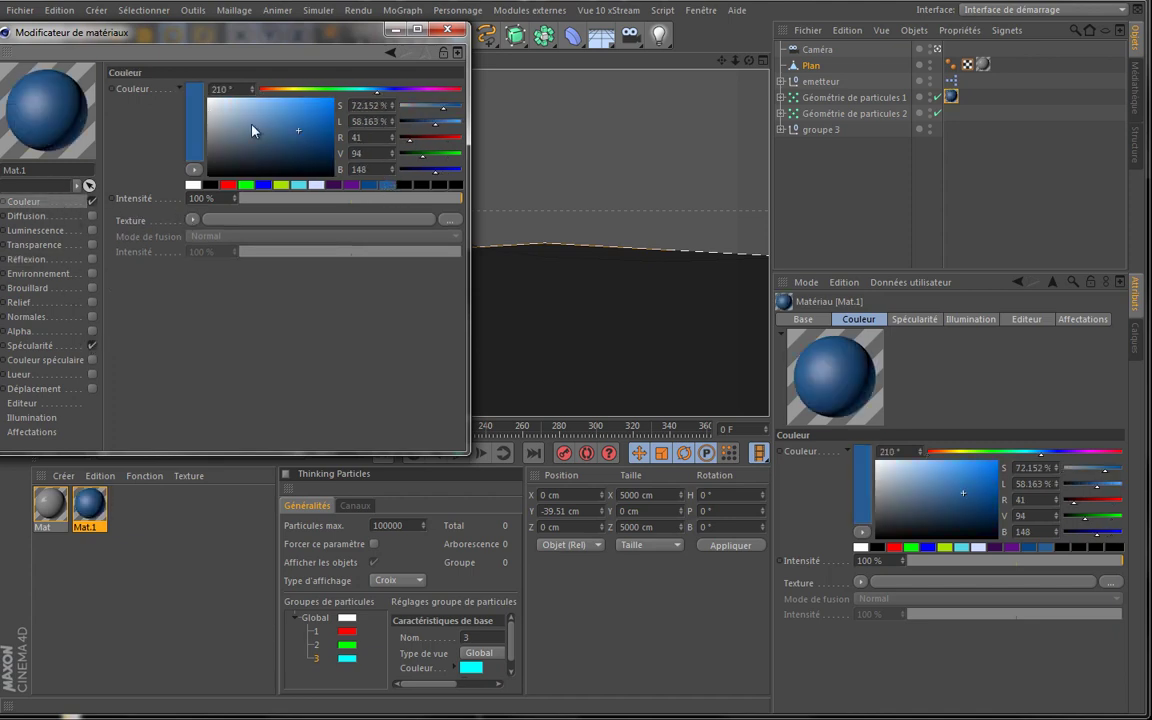
{"action": "left_click", "coordinate": [395, 30]}
Play the animation to about frame 34 to check the coloured particles, and inspect the object nested in Géométrie de particules 1
{"action": "left_click", "coordinate": [459, 453]}
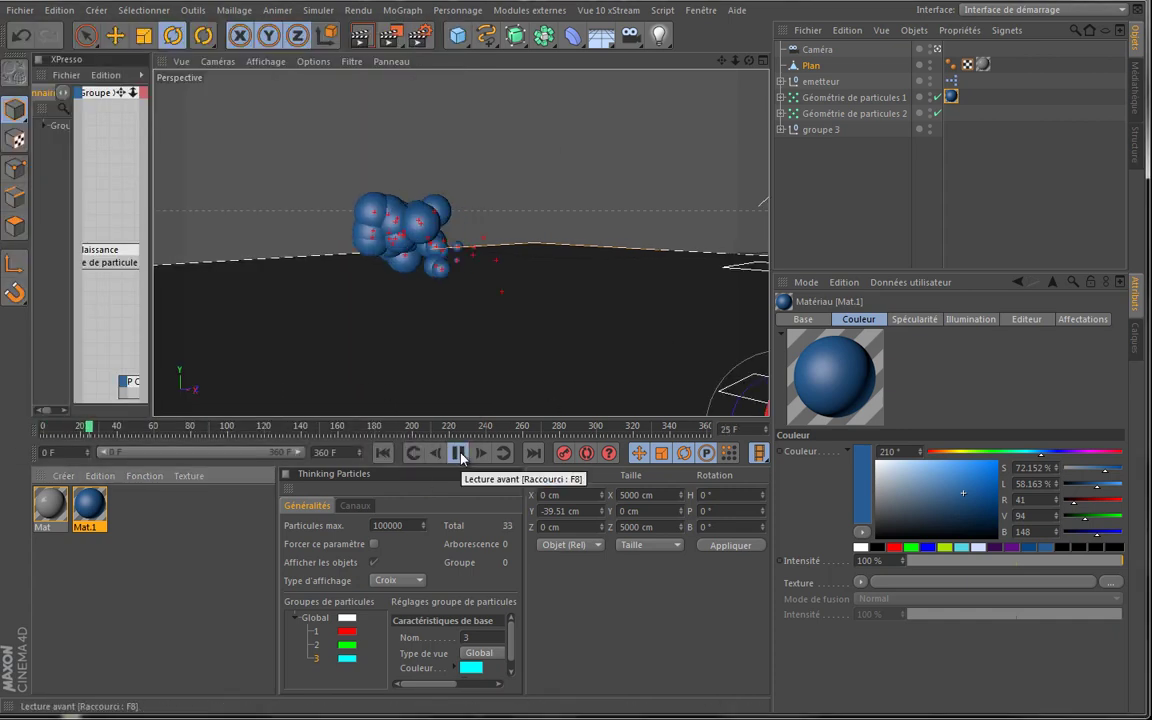
{"action": "left_click", "coordinate": [459, 453]}
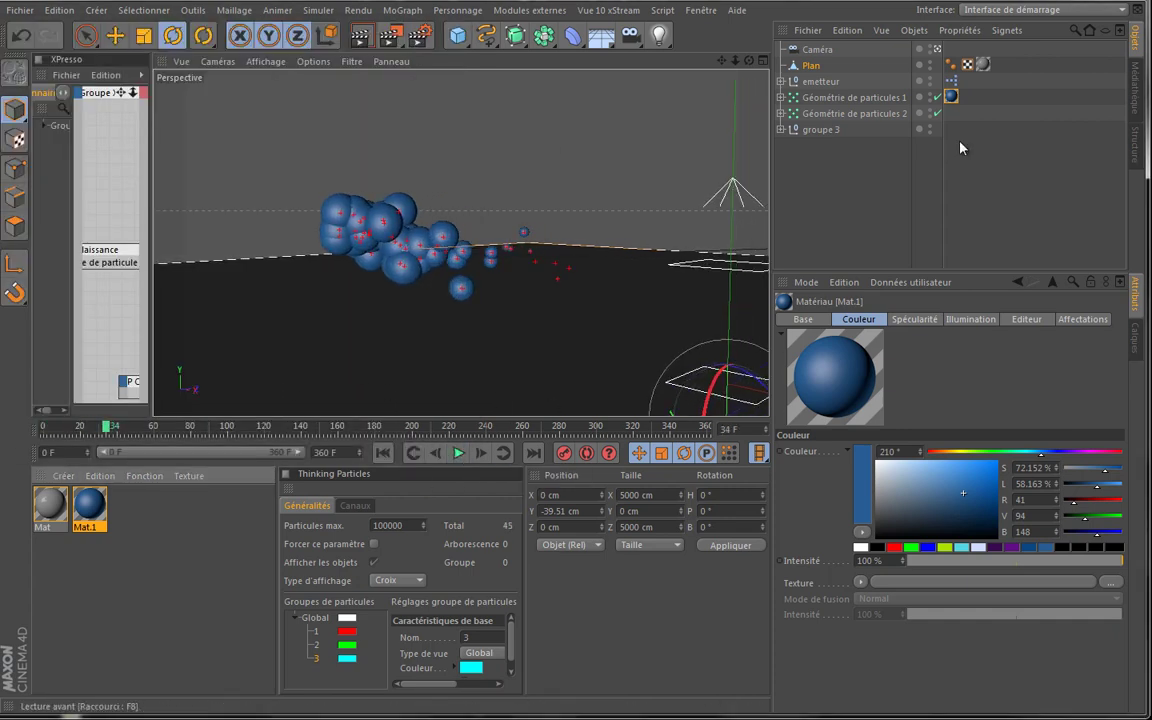
{"action": "left_click", "coordinate": [781, 97]}
{"action": "left_click", "coordinate": [781, 97]}
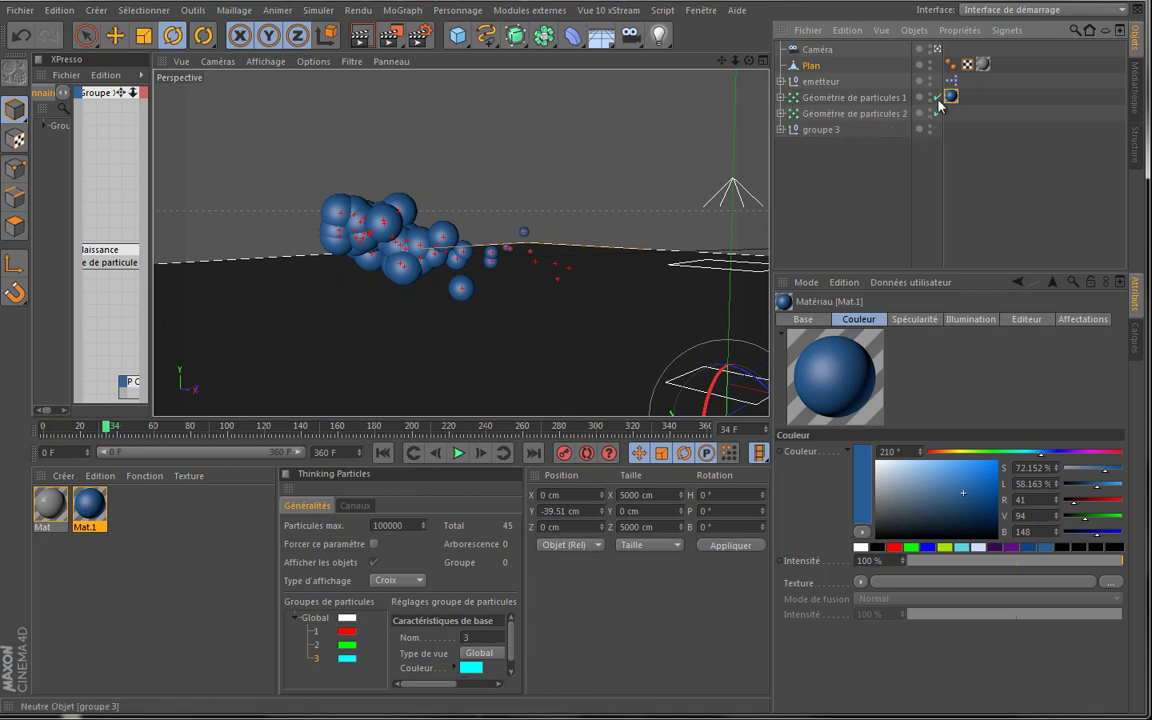
{"action": "left_click", "coordinate": [783, 97]}
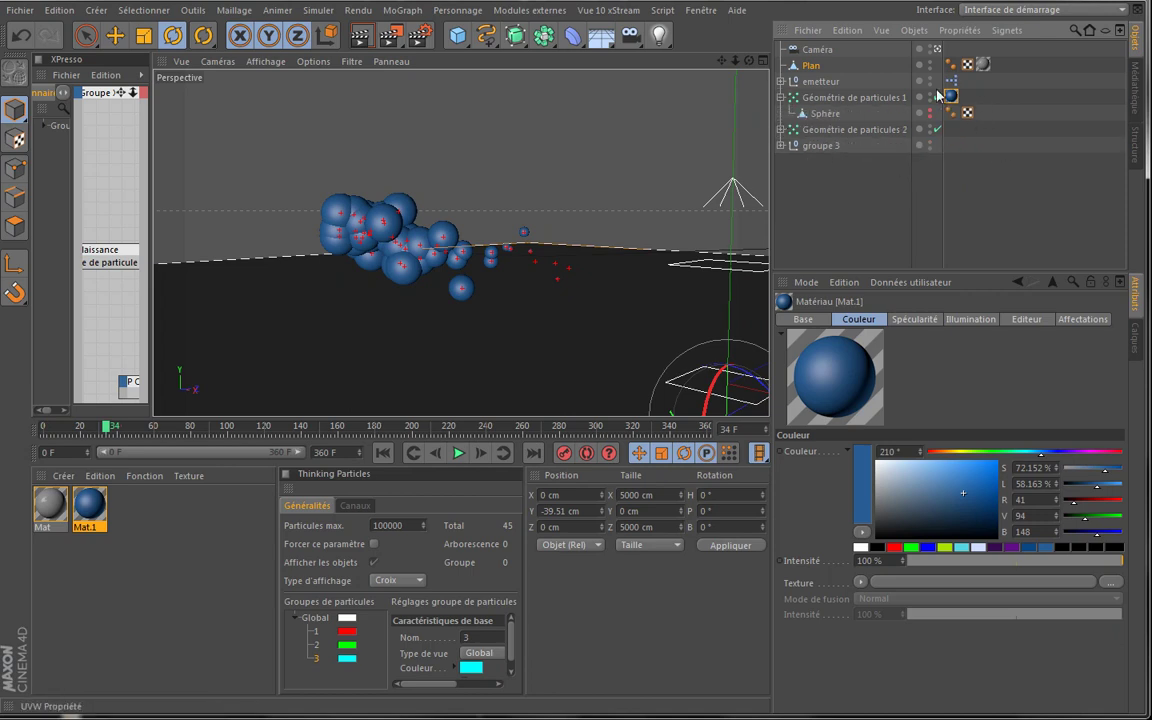
{"action": "left_click", "coordinate": [783, 97]}
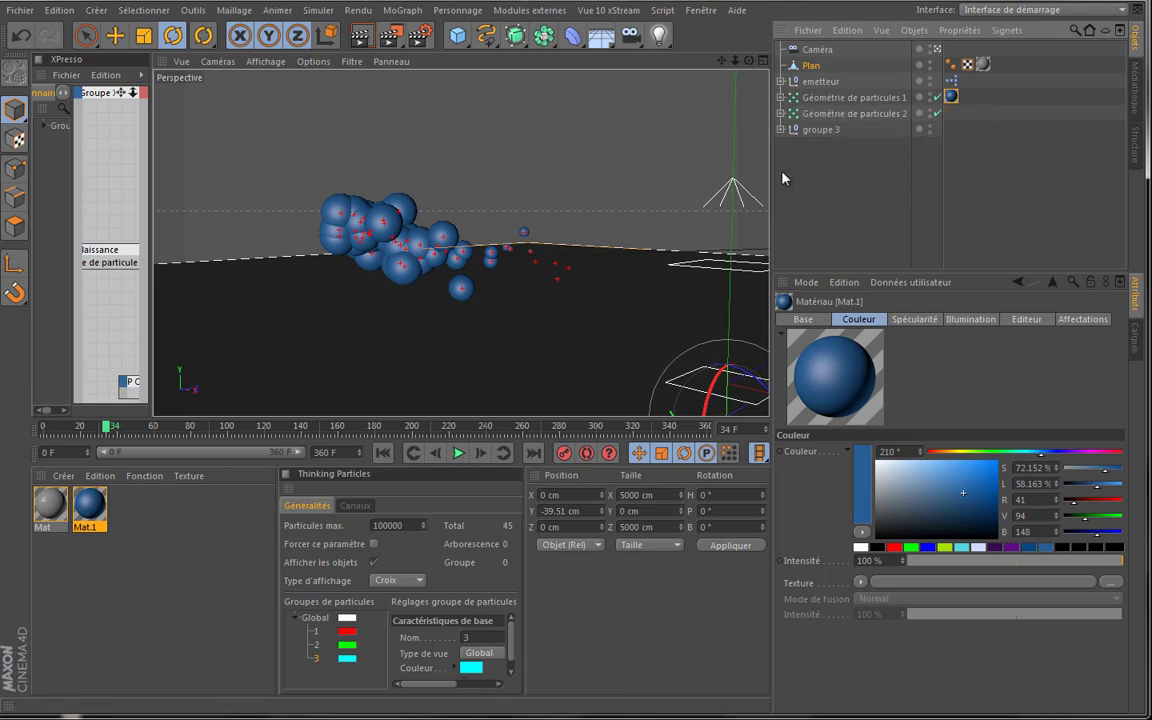
Try the blue material on the nested Sphère, and return it to Géométrie de particules 1
{"action": "left_click", "coordinate": [783, 97]}
{"action": "left_click_drag", "start_coordinate": [951, 96], "coordinate": [980, 113]}
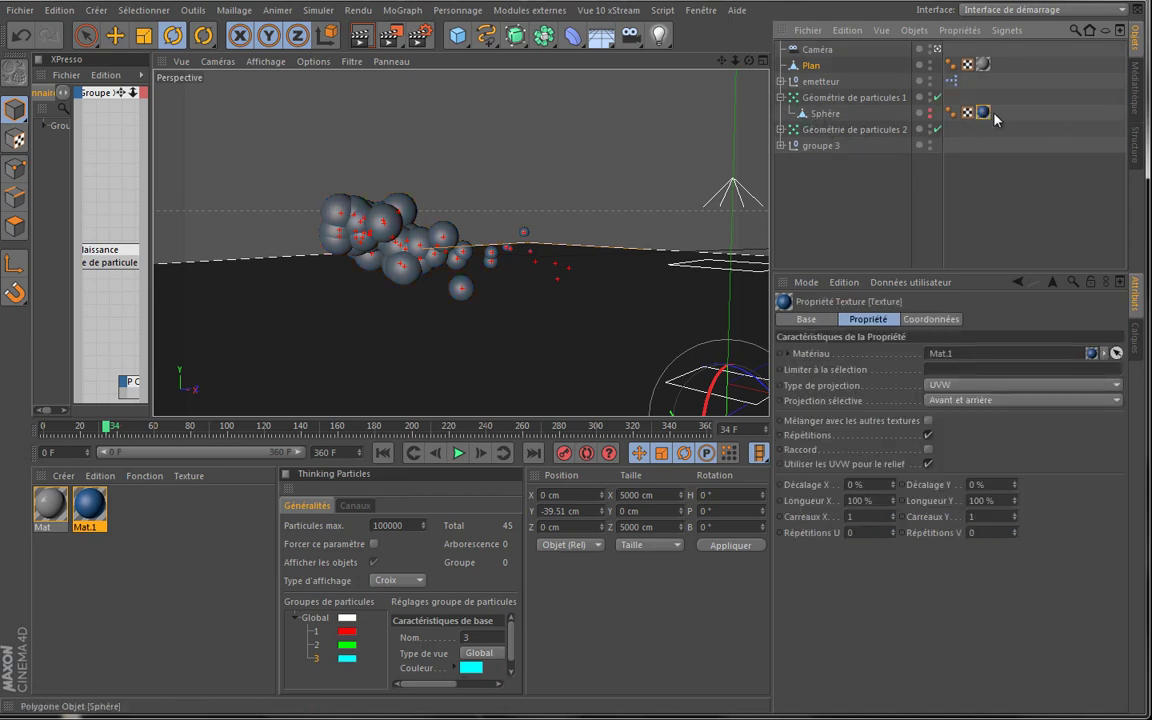
{"action": "left_click_drag", "start_coordinate": [983, 112], "coordinate": [951, 97]}
{"action": "left_click", "coordinate": [783, 97]}
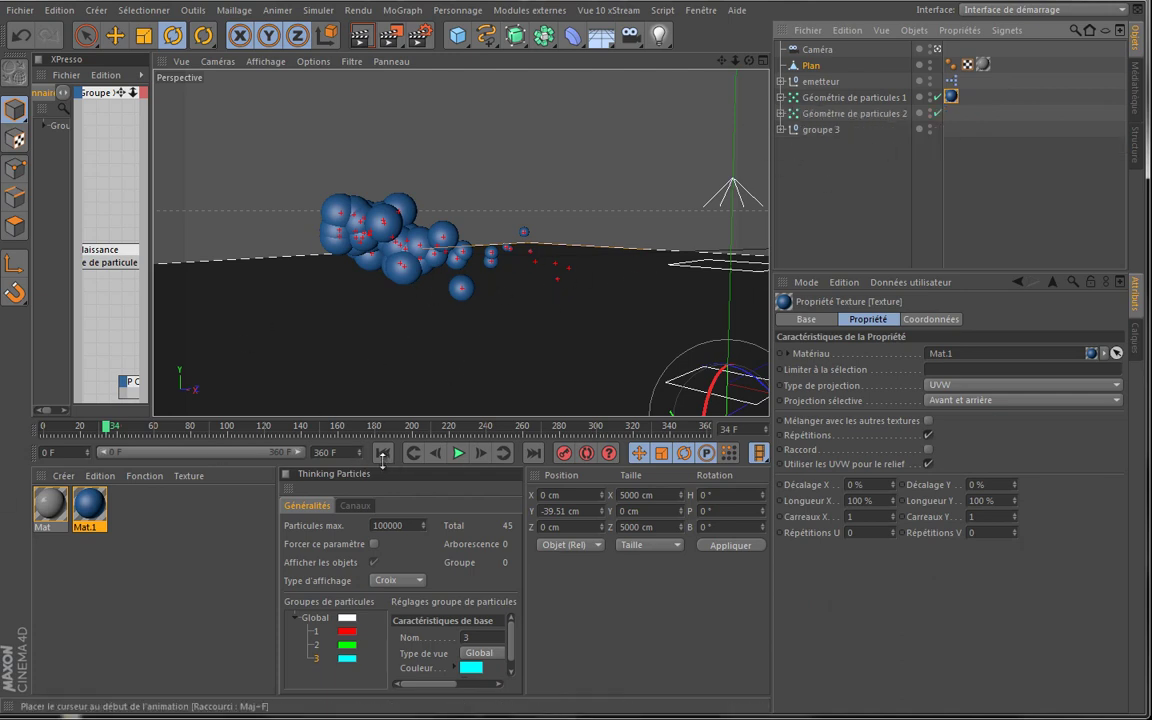
Switch Mat.1 from the colour channel to luminescence, with a blue luminescence colour of RGB 41, 94, 148
{"action": "double_click", "coordinate": [90, 505]}
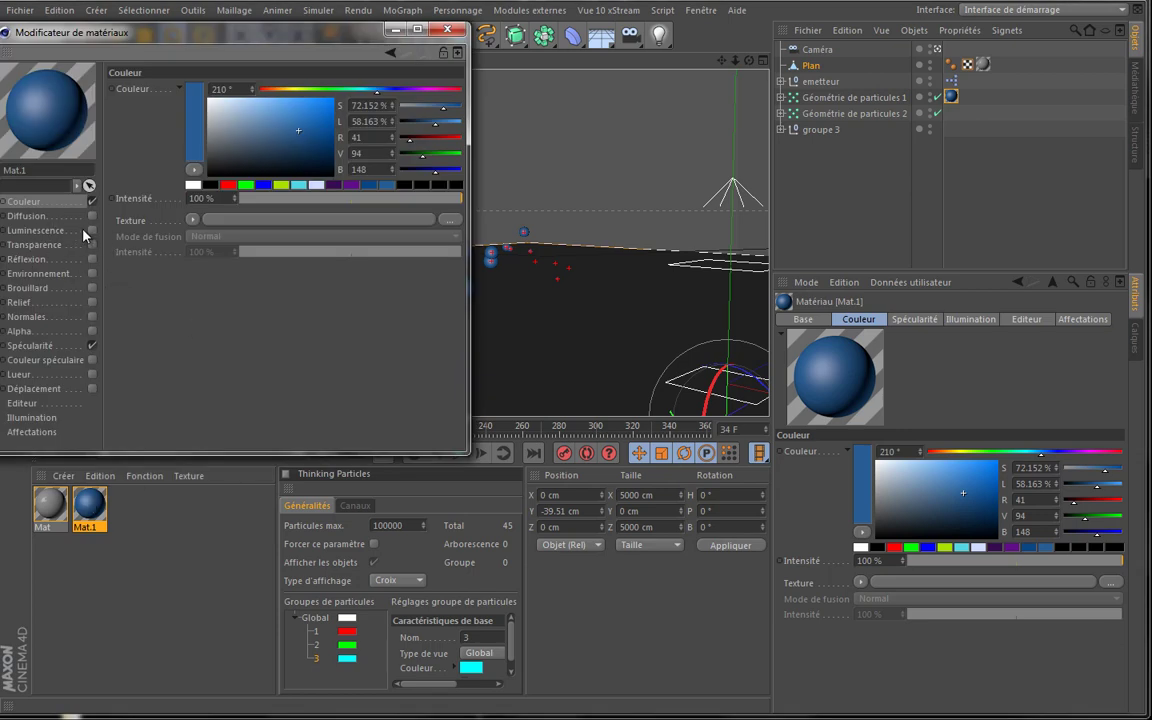
{"action": "left_click", "coordinate": [40, 230]}
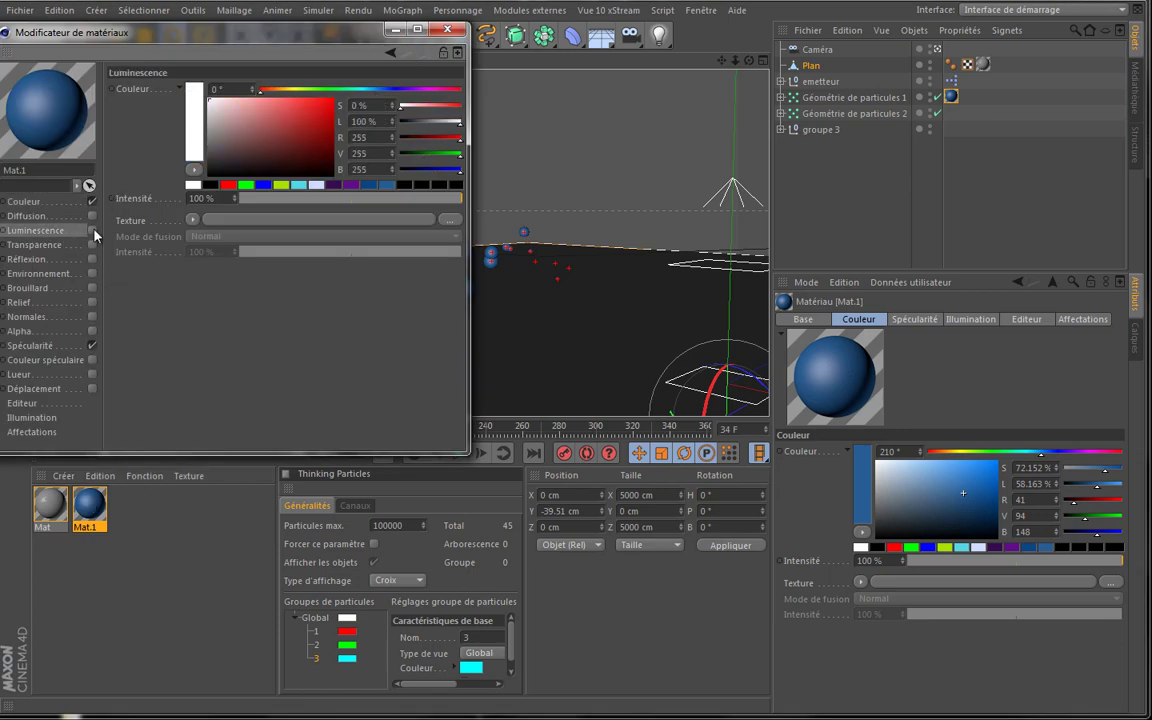
{"action": "left_click", "coordinate": [92, 230]}
{"action": "left_click", "coordinate": [92, 202]}
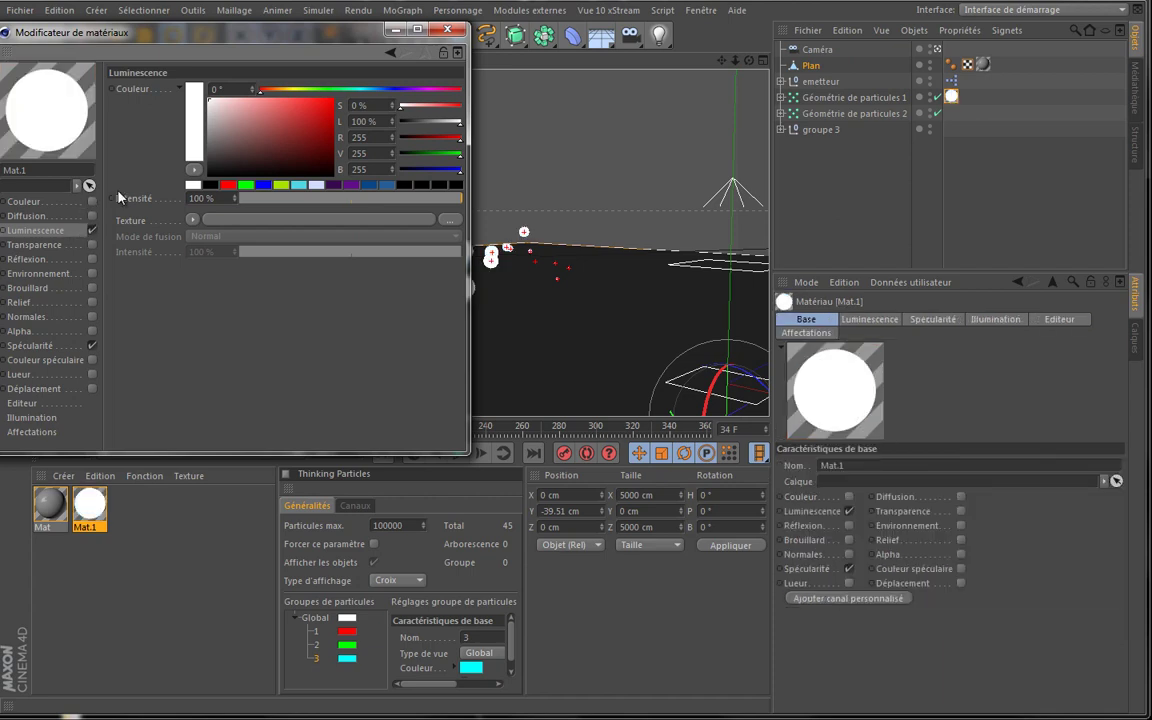
{"action": "left_click", "coordinate": [388, 186]}
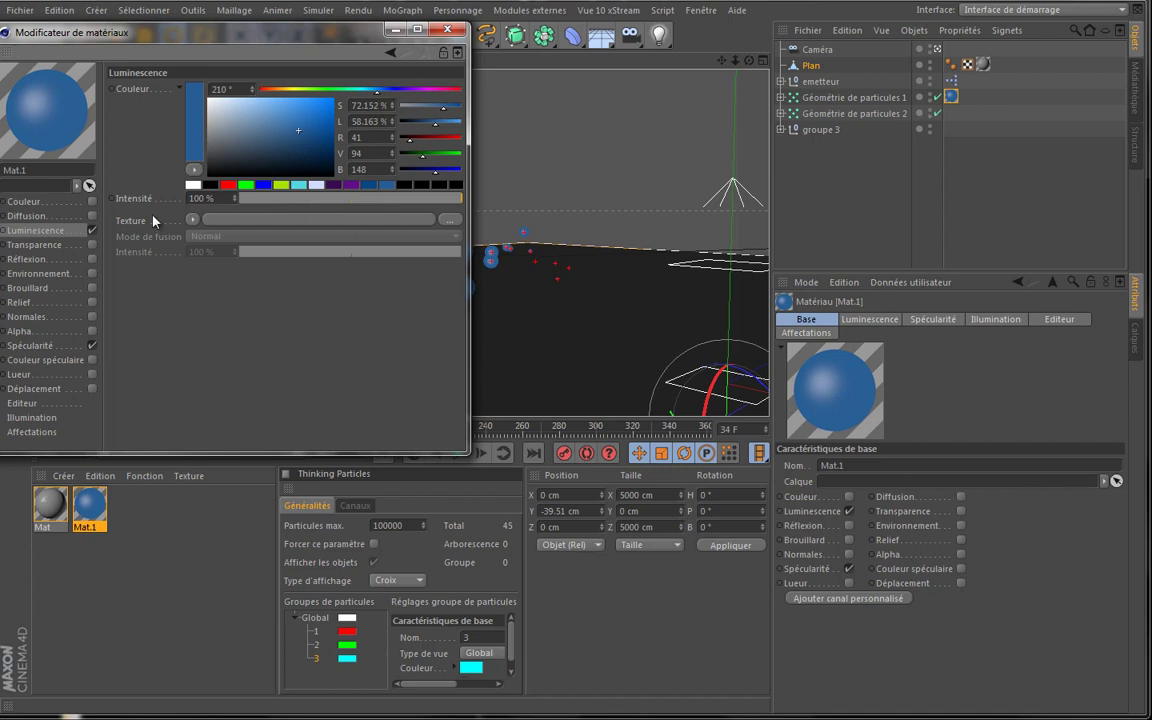
Load a Fresnel texture into Mat.1's luminescence and invert the knots of its gradient
{"action": "left_click", "coordinate": [193, 220]}
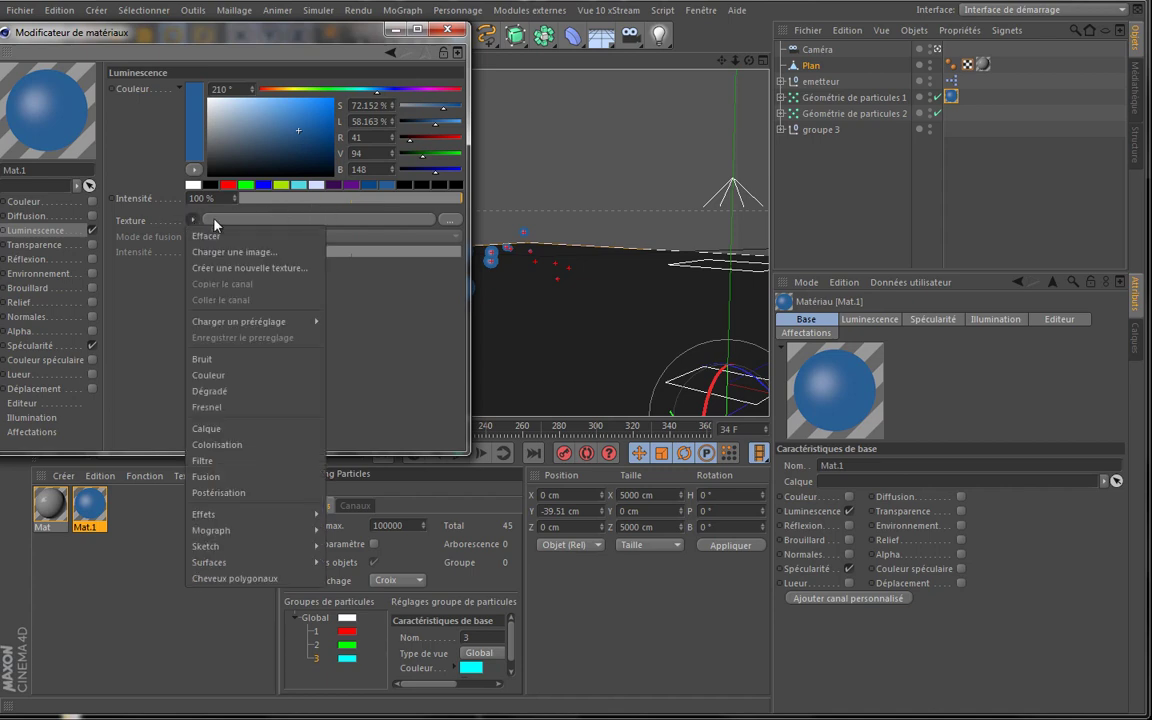
{"action": "left_click", "coordinate": [270, 407]}
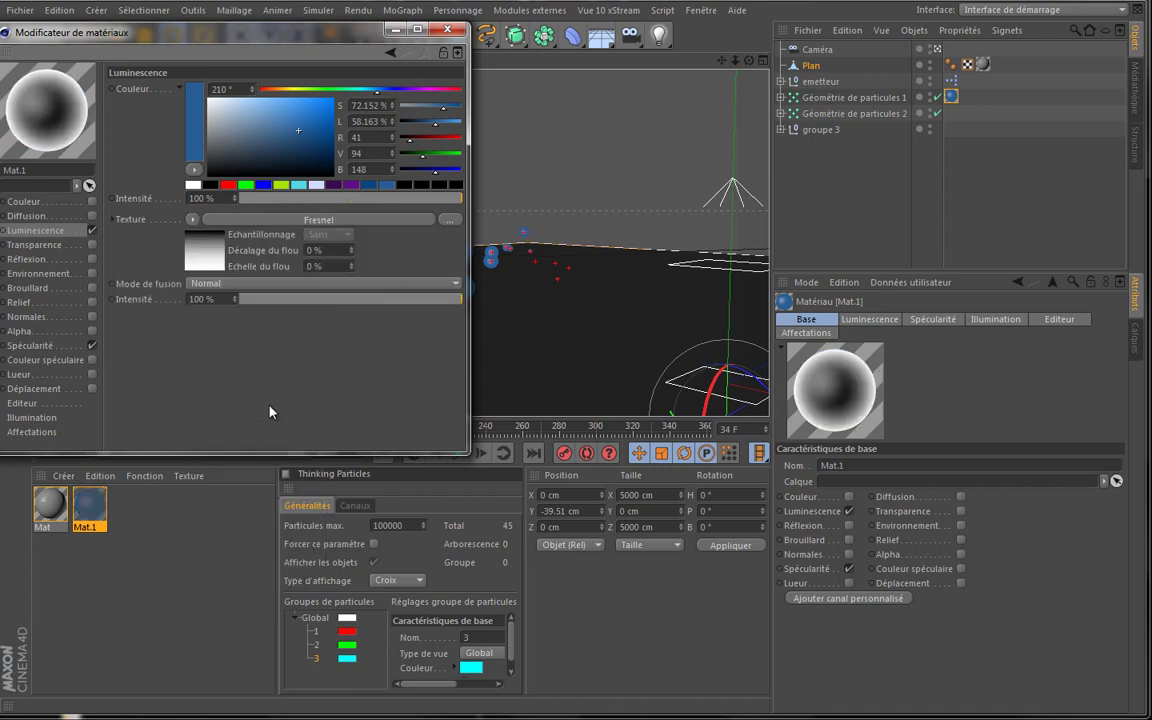
{"action": "left_click", "coordinate": [216, 254]}
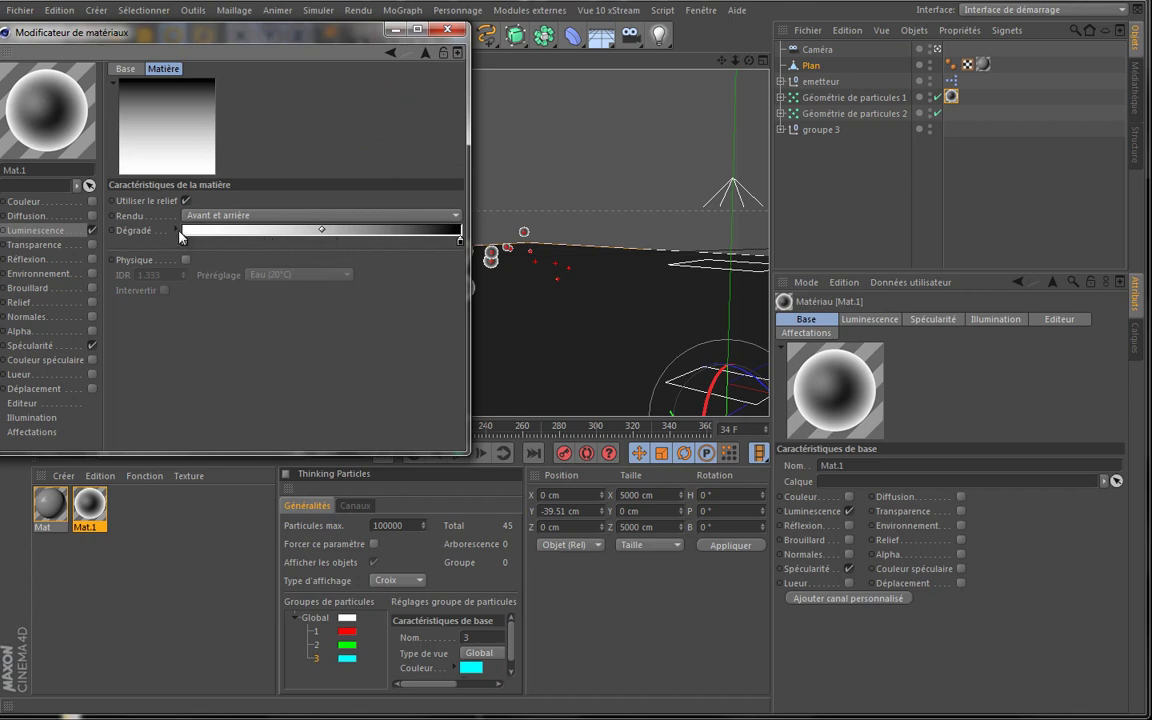
{"action": "right_click", "coordinate": [273, 237]}
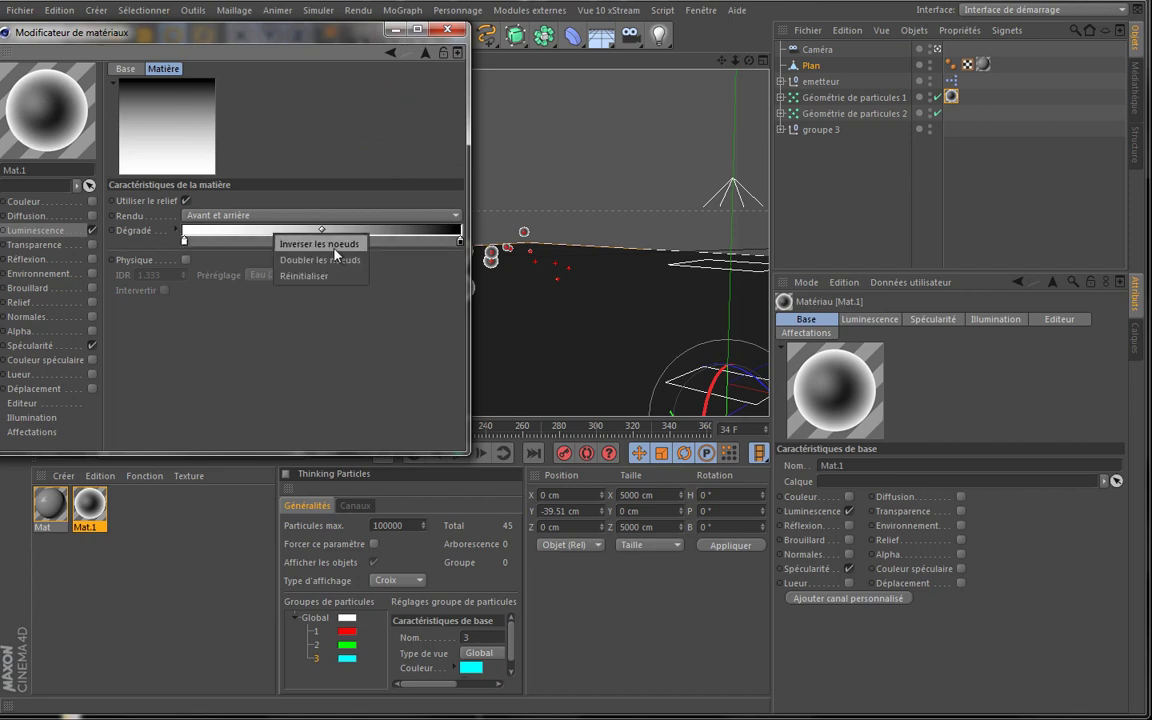
{"action": "left_click", "coordinate": [315, 243]}
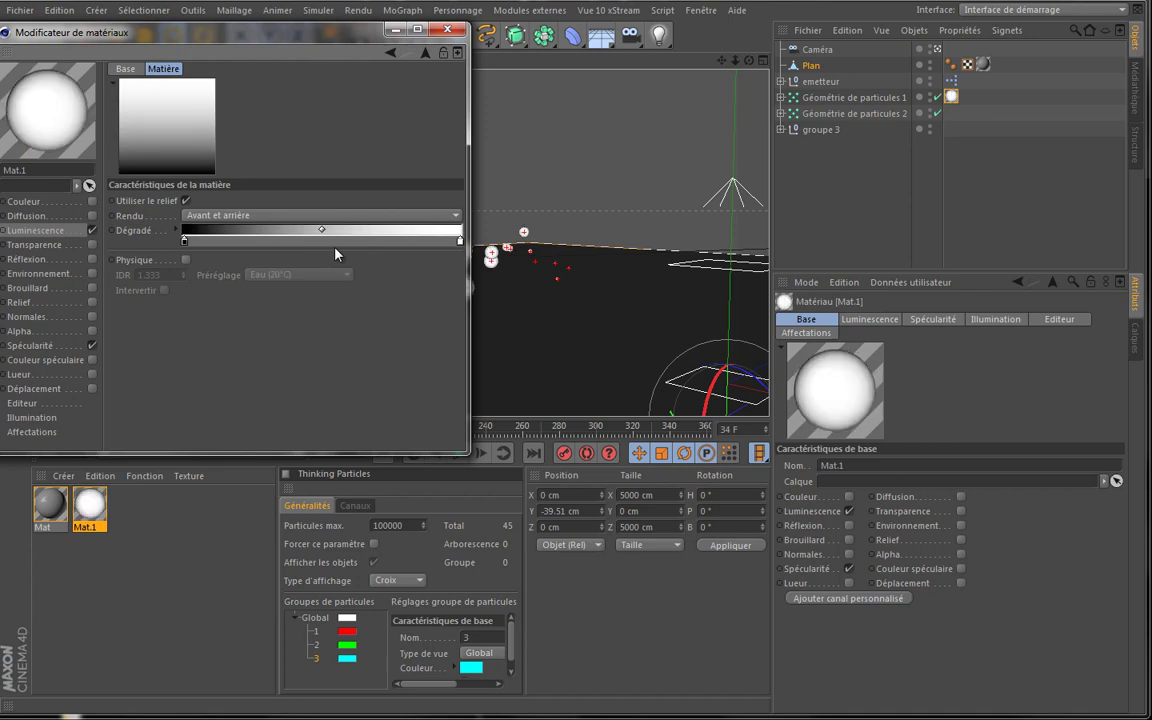
Colour the Fresnel gradient's white knot at 100 % blue, RGB 41, 94, 148, and return to the luminescence settings
{"action": "left_click", "coordinate": [175, 231]}
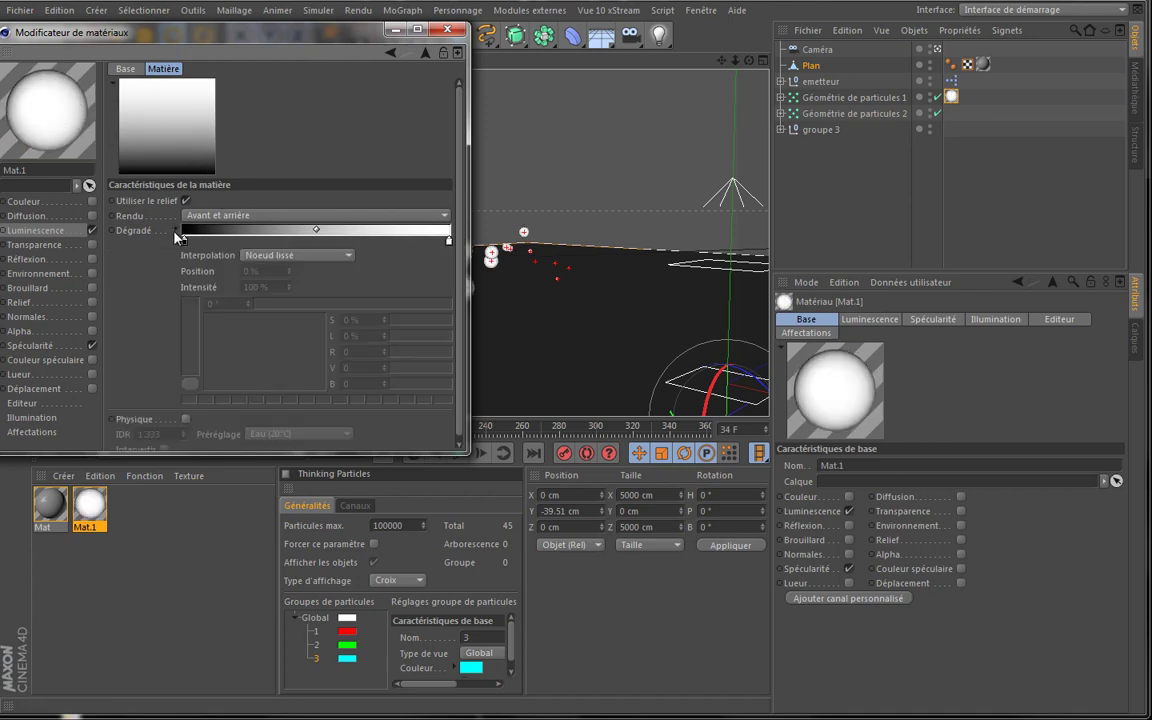
{"action": "left_click", "coordinate": [449, 242]}
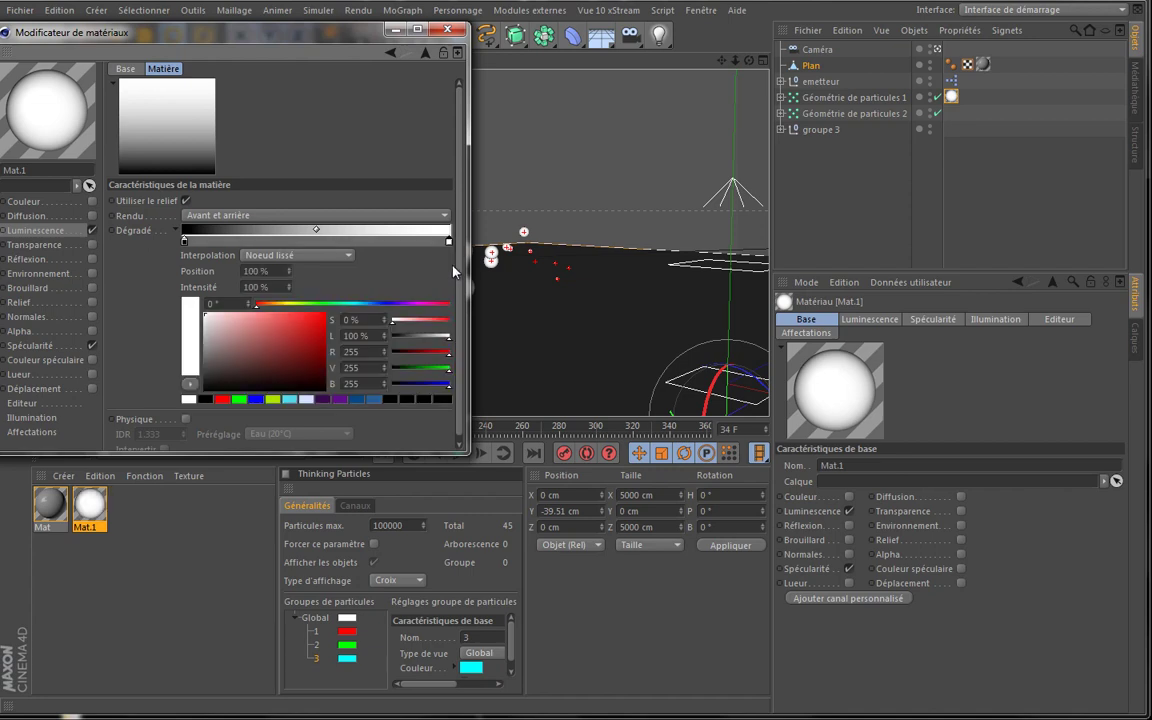
{"action": "left_click", "coordinate": [373, 398]}
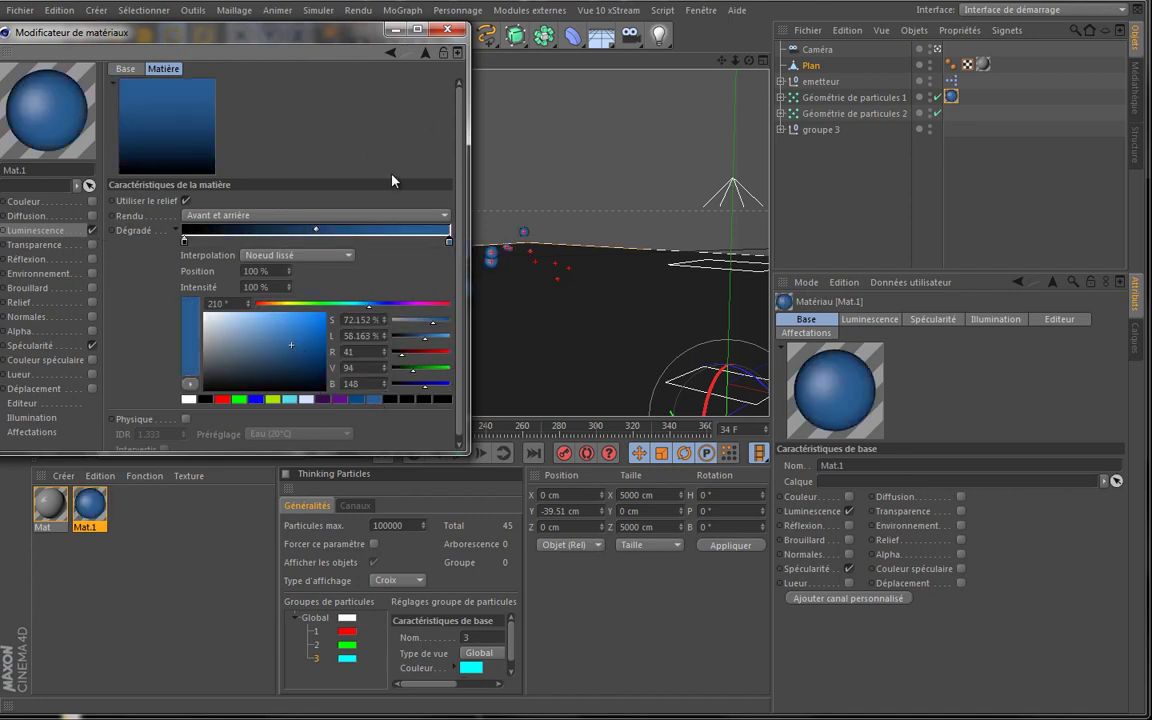
{"action": "left_click", "coordinate": [424, 54]}
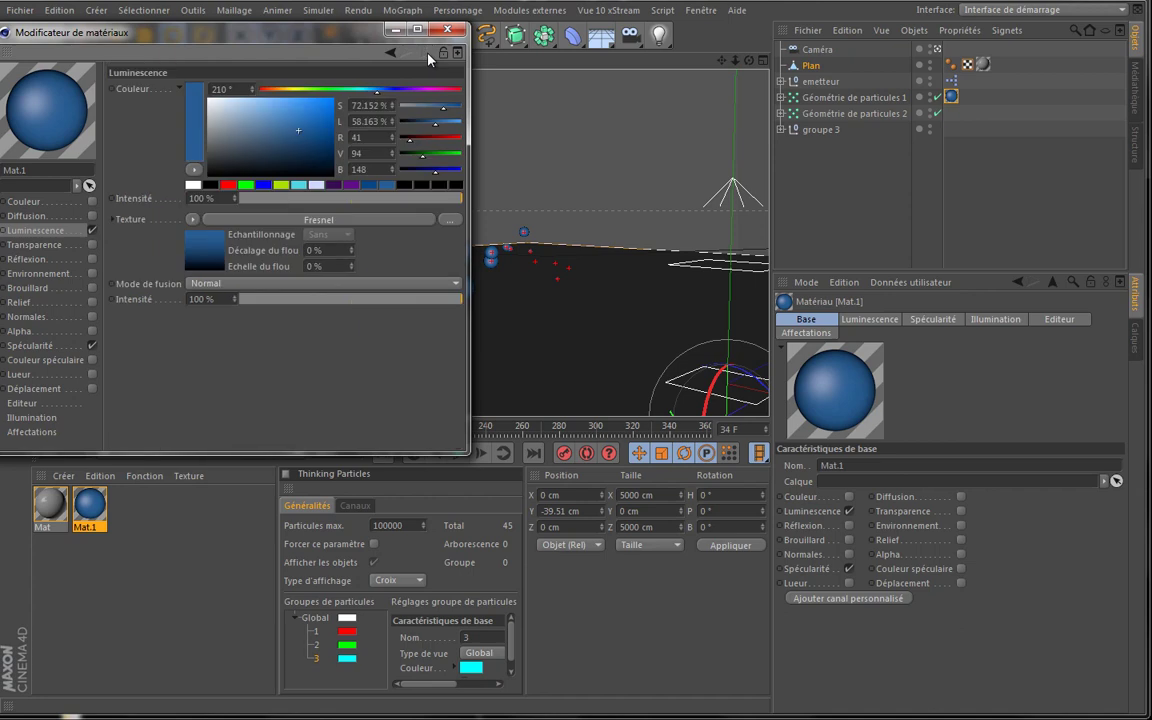
Set Mat.1's luminescence to Produit blending, about 308 % intensity and a lighter blue of about RGB 52, 109, 166, and close the editor
{"action": "left_click", "coordinate": [268, 284]}
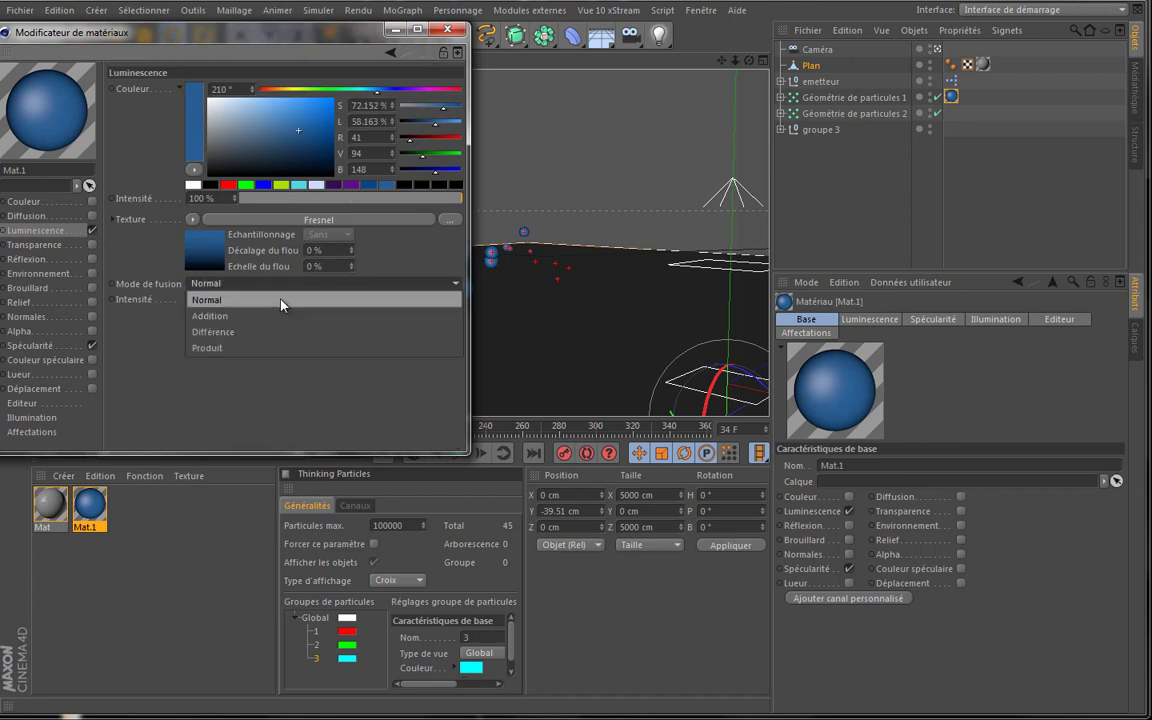
{"action": "left_click", "coordinate": [270, 348]}
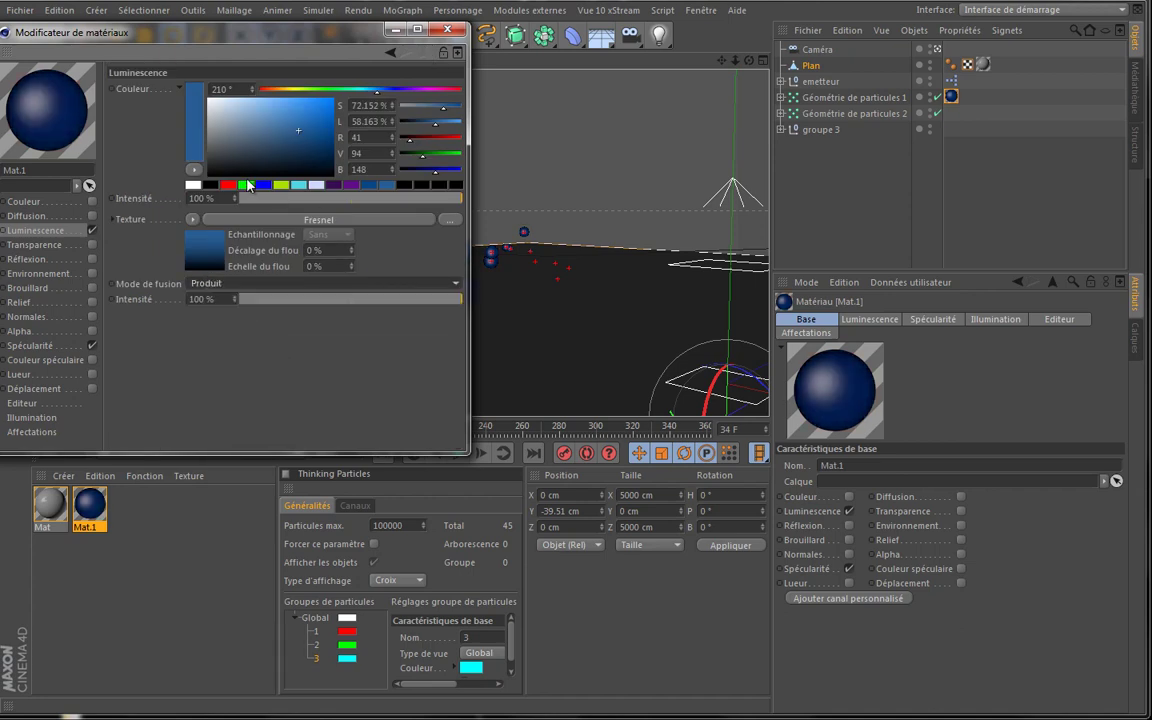
{"action": "mouse_move", "coordinate": [237, 203]}
{"action": "left_mouse_down"}
{"action": "mouse_move", "coordinate": [229, 240]}
{"action": "mouse_move", "coordinate": [235, 201]}
{"action": "left_mouse_up"}
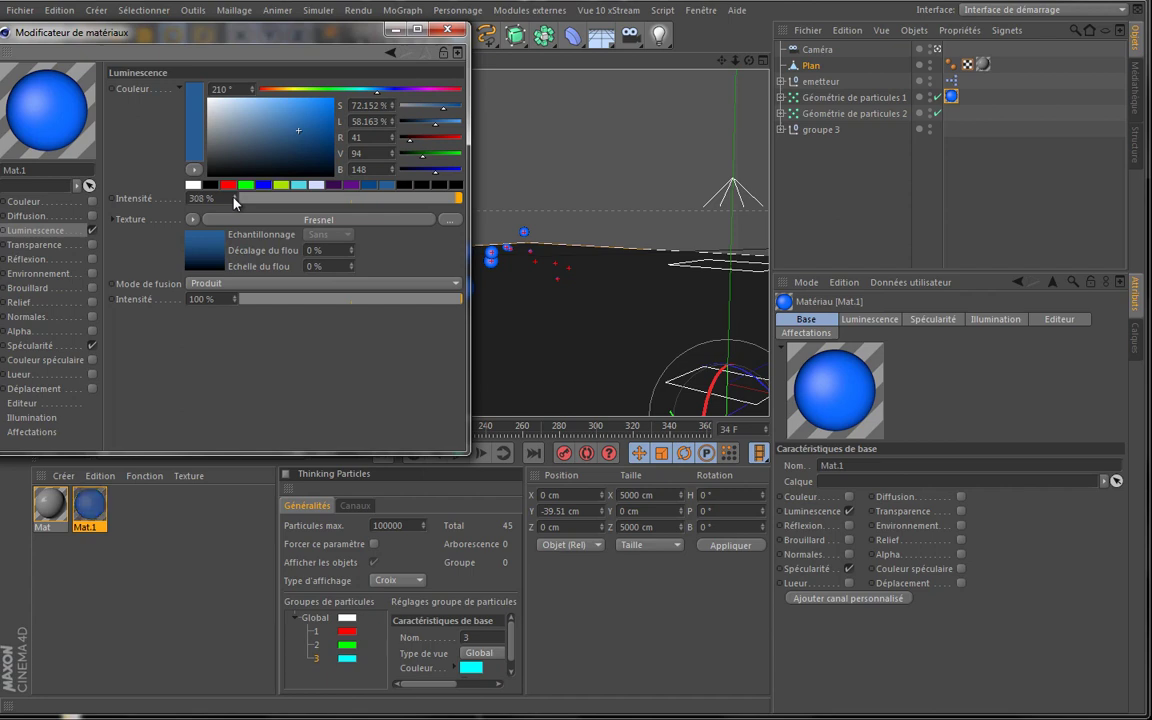
{"action": "left_click_drag", "start_coordinate": [300, 133], "coordinate": [293, 122]}
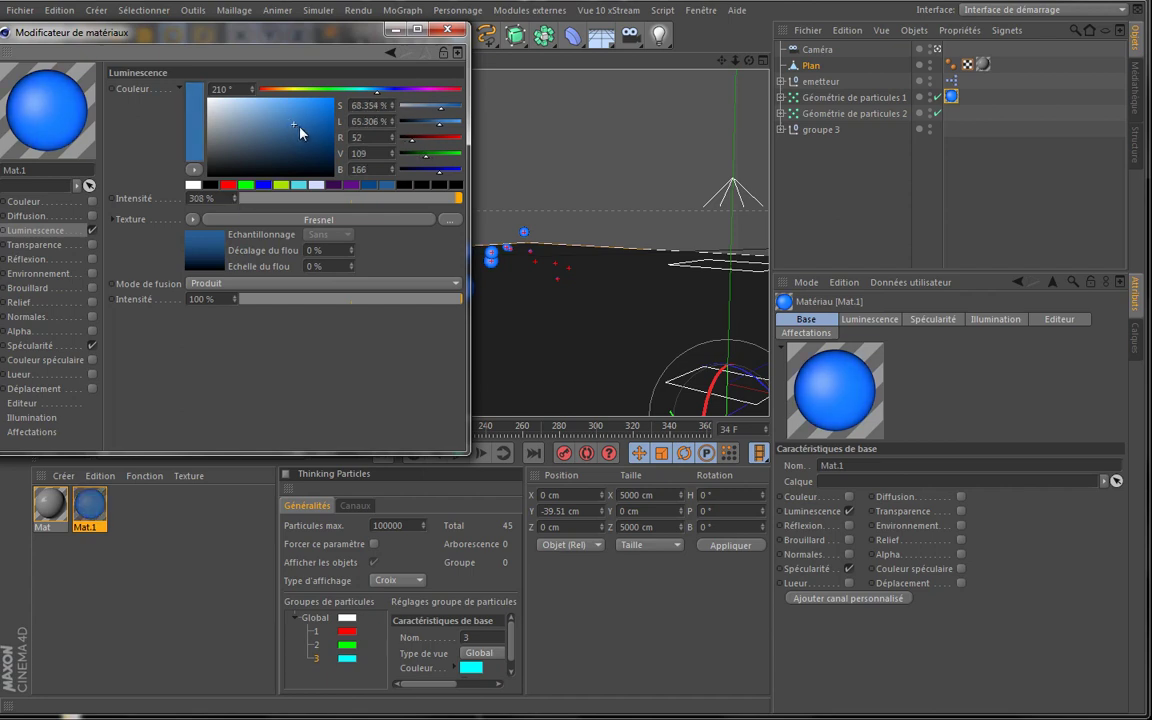
{"action": "left_click", "coordinate": [446, 29]}
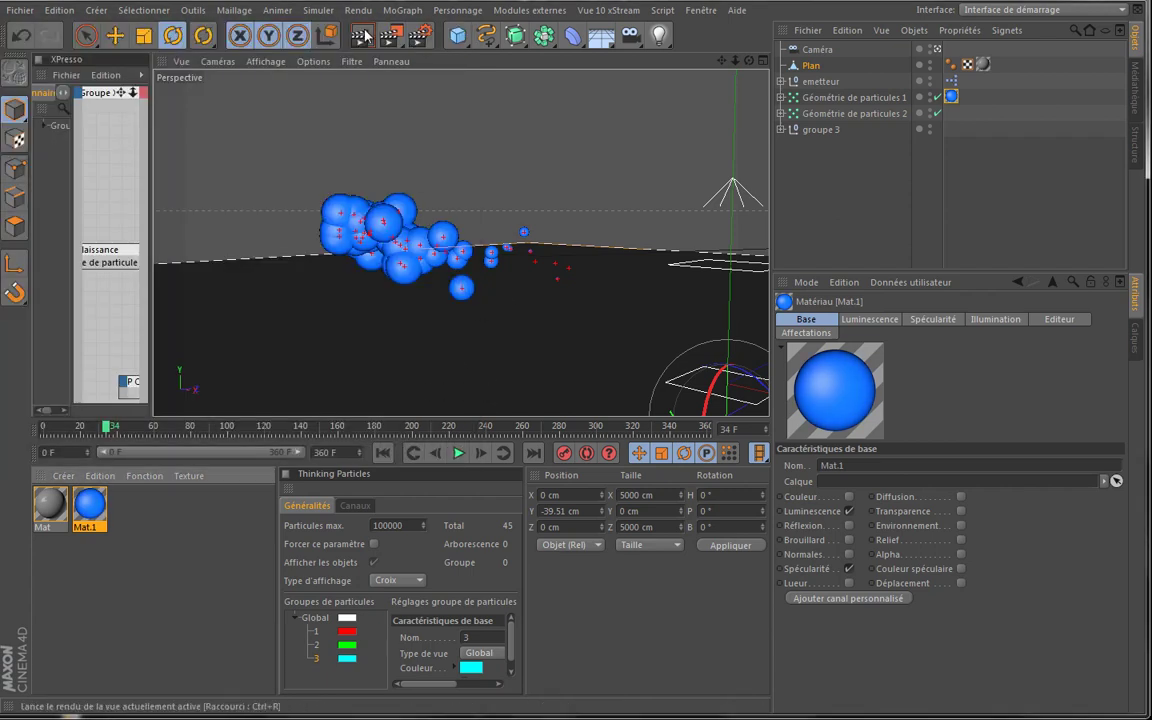
Test-render the view and give Mat.1 a reflection at 4 % intensity, with a Fresnel texture mixed at 19 %
{"action": "key", "text": "ctrl+r"}
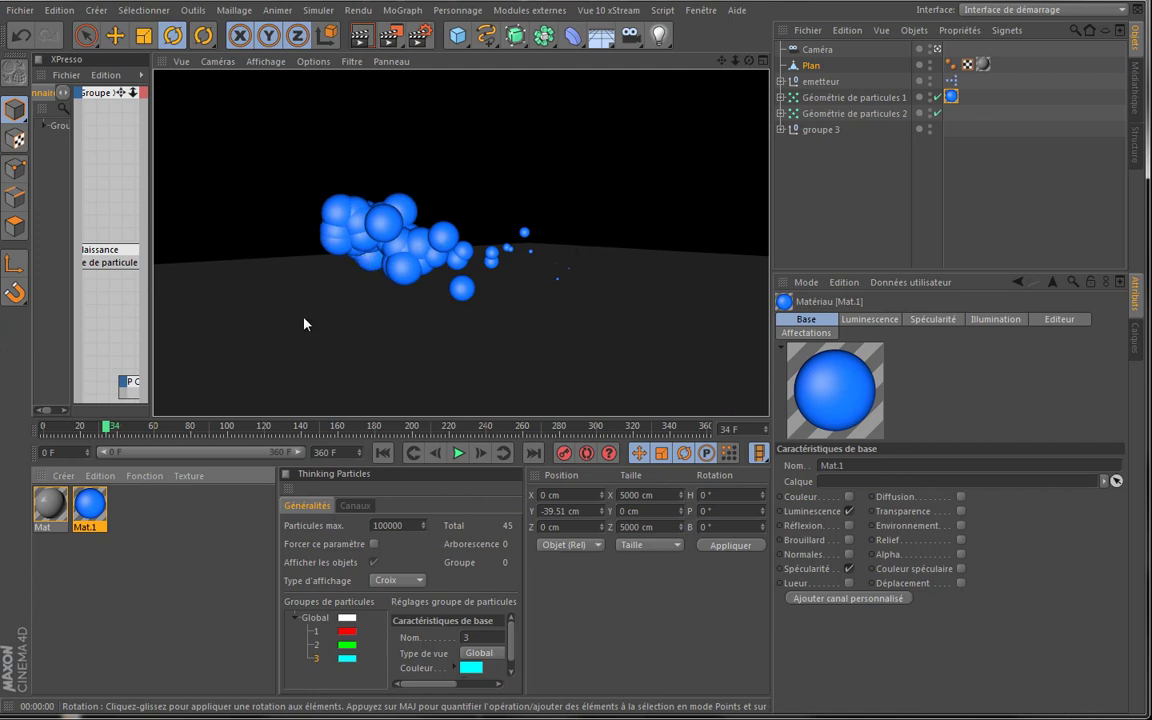
{"action": "double_click", "coordinate": [89, 505]}
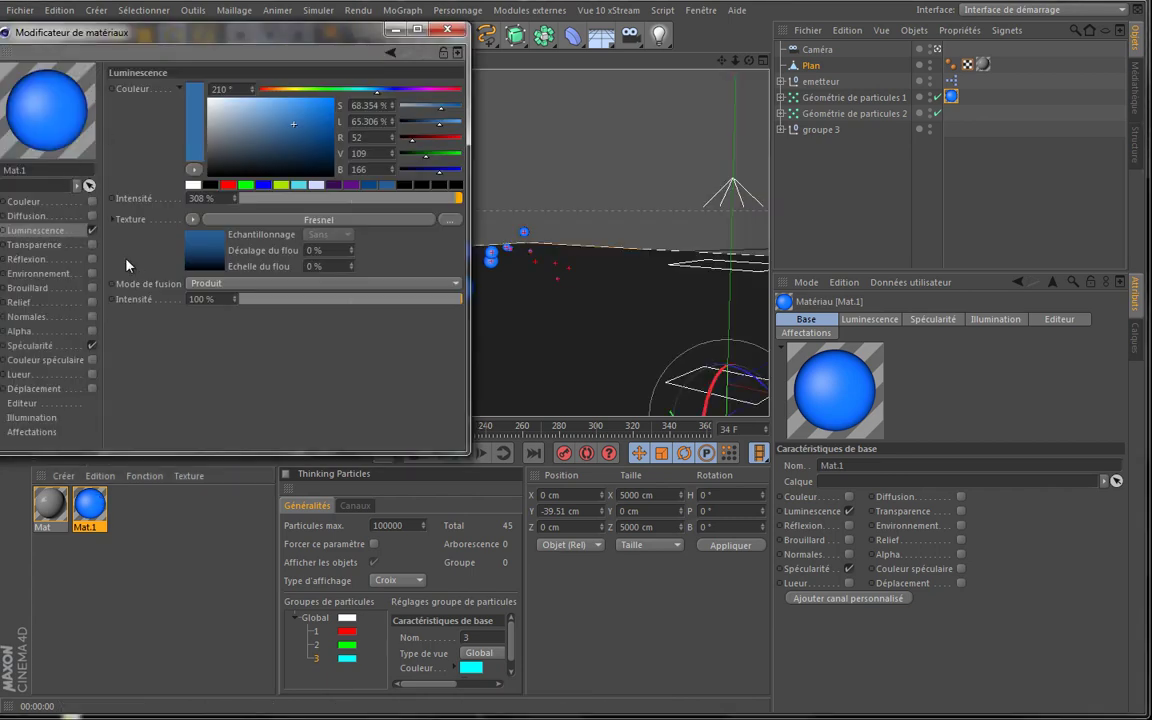
{"action": "left_click", "coordinate": [92, 259]}
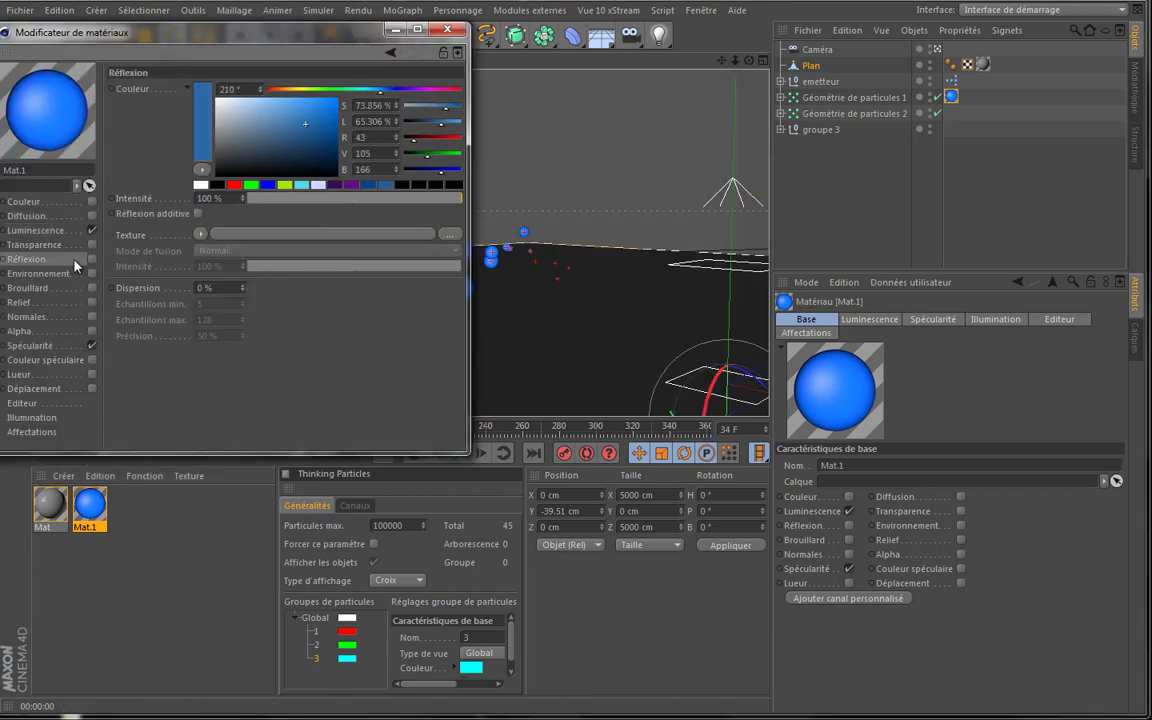
{"action": "left_click", "coordinate": [256, 198]}
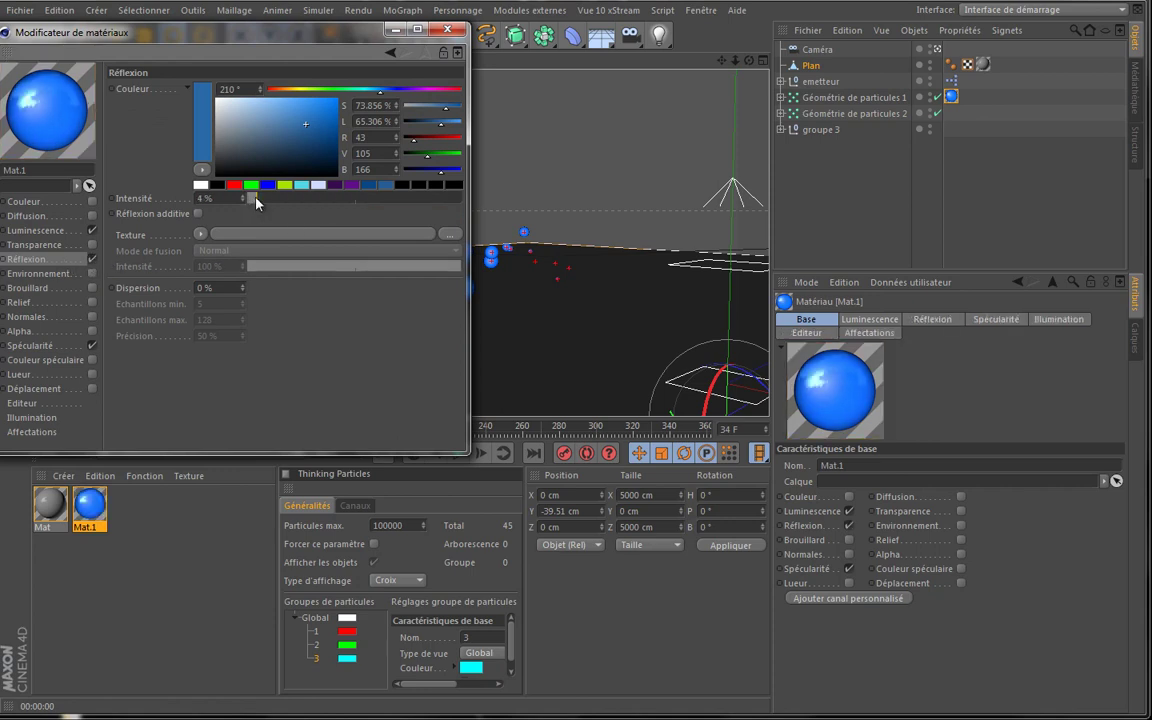
{"action": "left_click", "coordinate": [200, 233]}
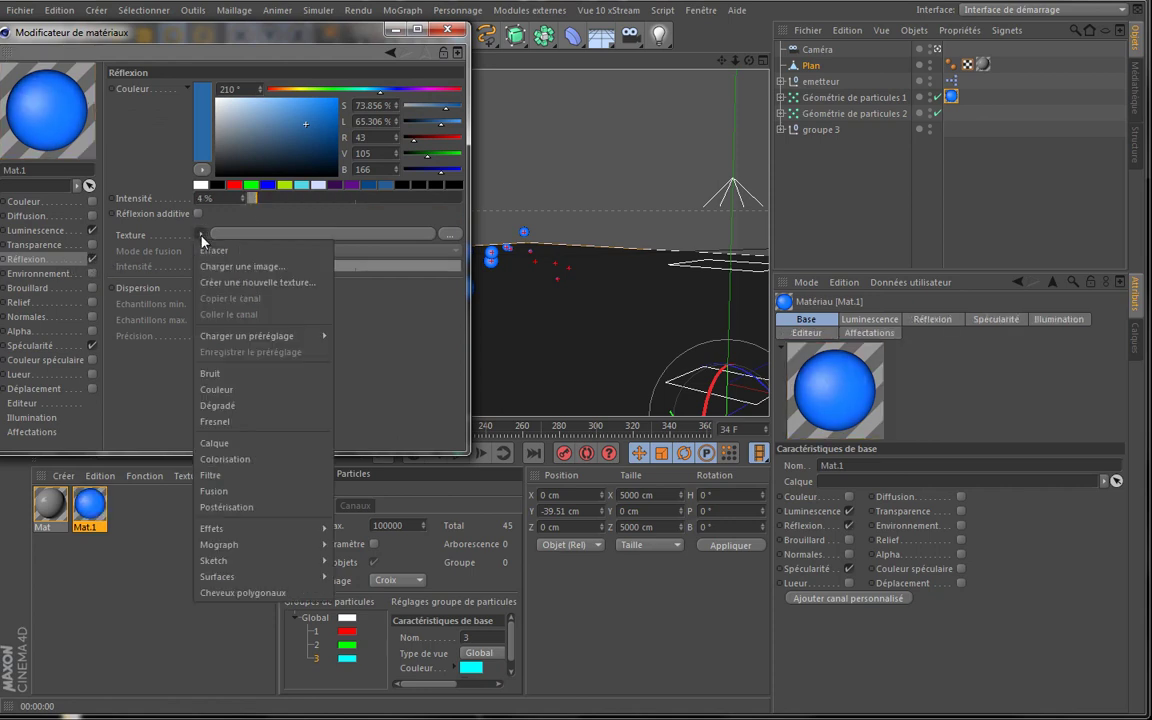
{"action": "left_click", "coordinate": [257, 422]}
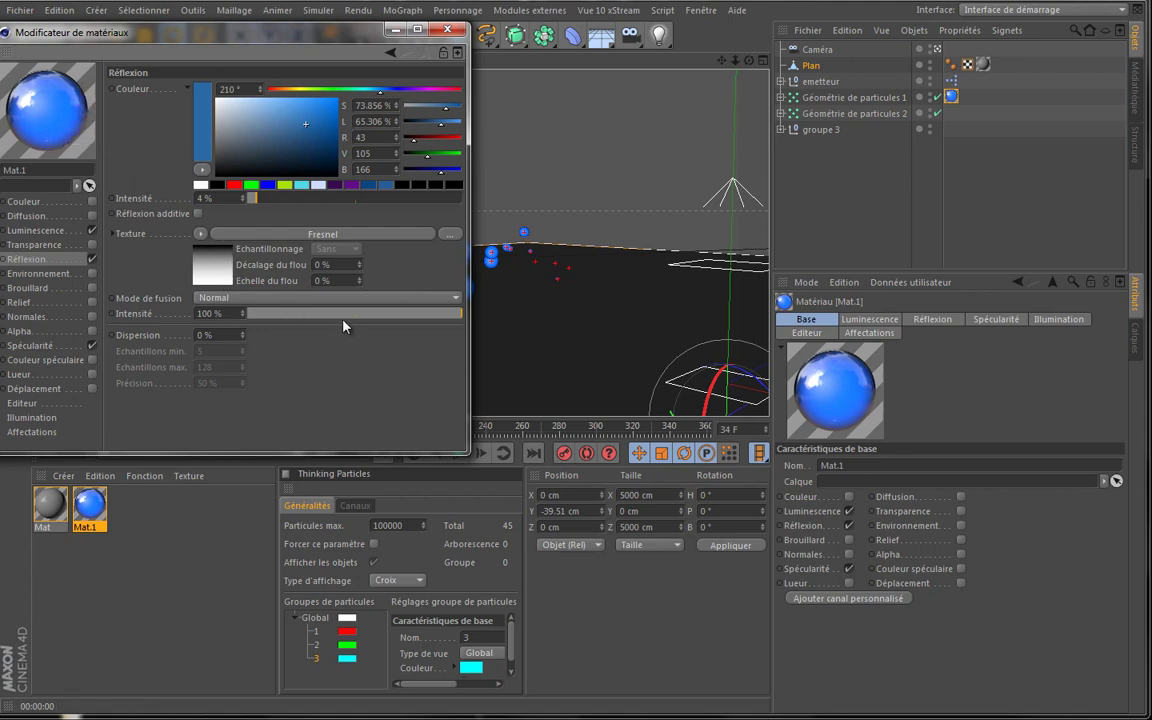
{"action": "left_click_drag", "start_coordinate": [343, 316], "coordinate": [286, 315]}
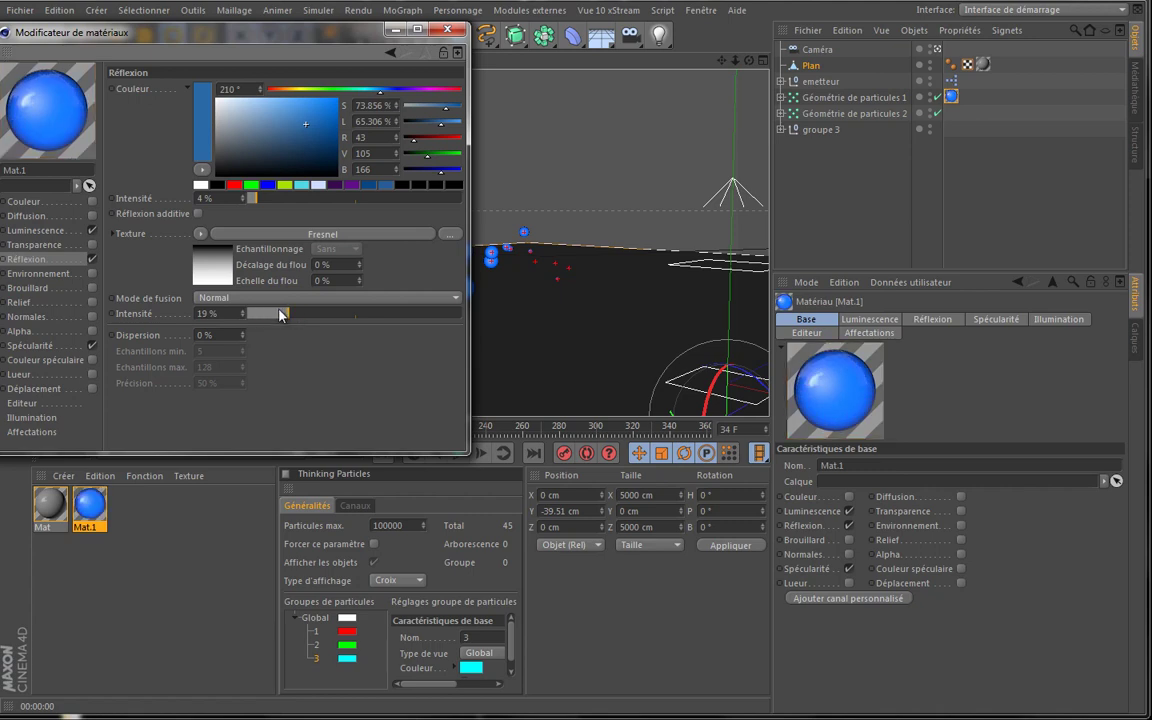
Set Mat.1's specularity to 23 % width and 54 % height, and close the material editor
{"action": "left_click", "coordinate": [50, 345]}
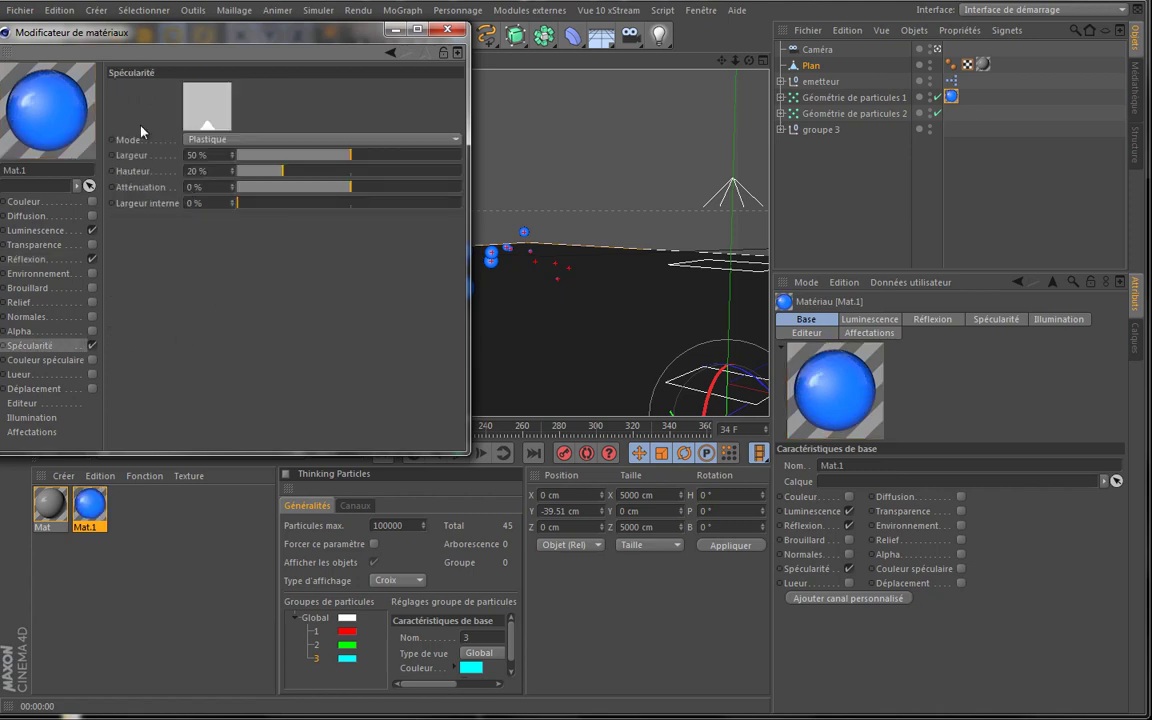
{"action": "left_click", "coordinate": [309, 155]}
{"action": "left_click_drag", "start_coordinate": [282, 170], "coordinate": [359, 171]}
{"action": "left_click", "coordinate": [290, 155]}
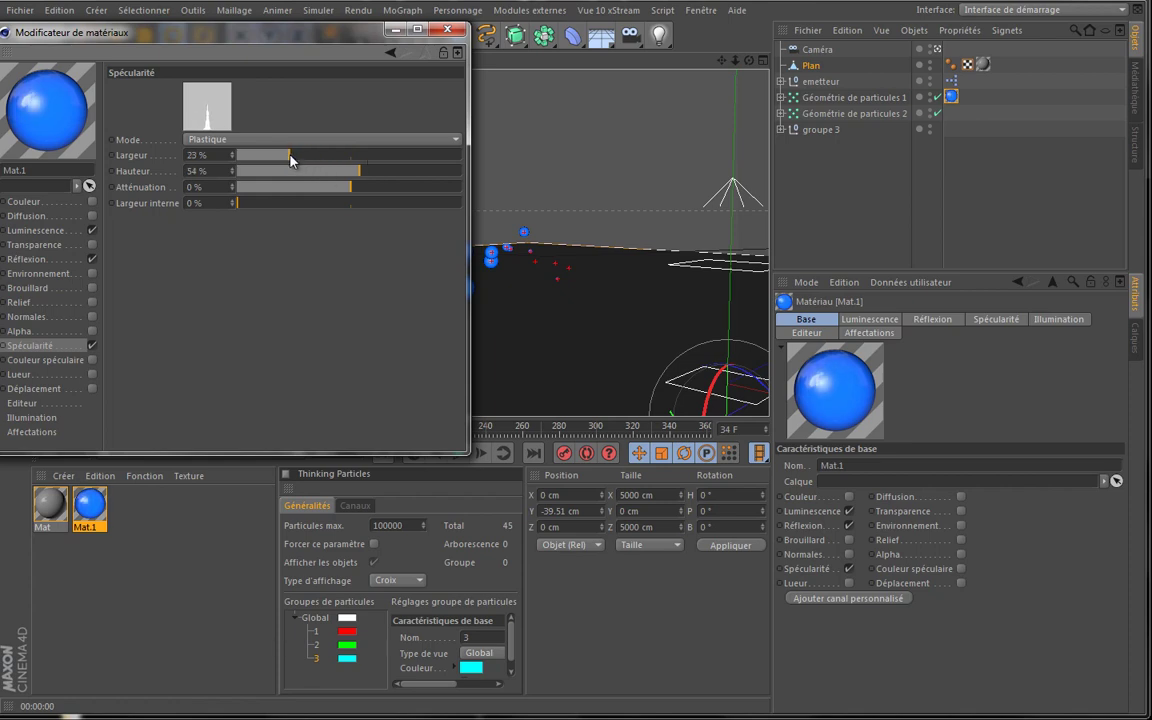
{"action": "left_click", "coordinate": [439, 28]}
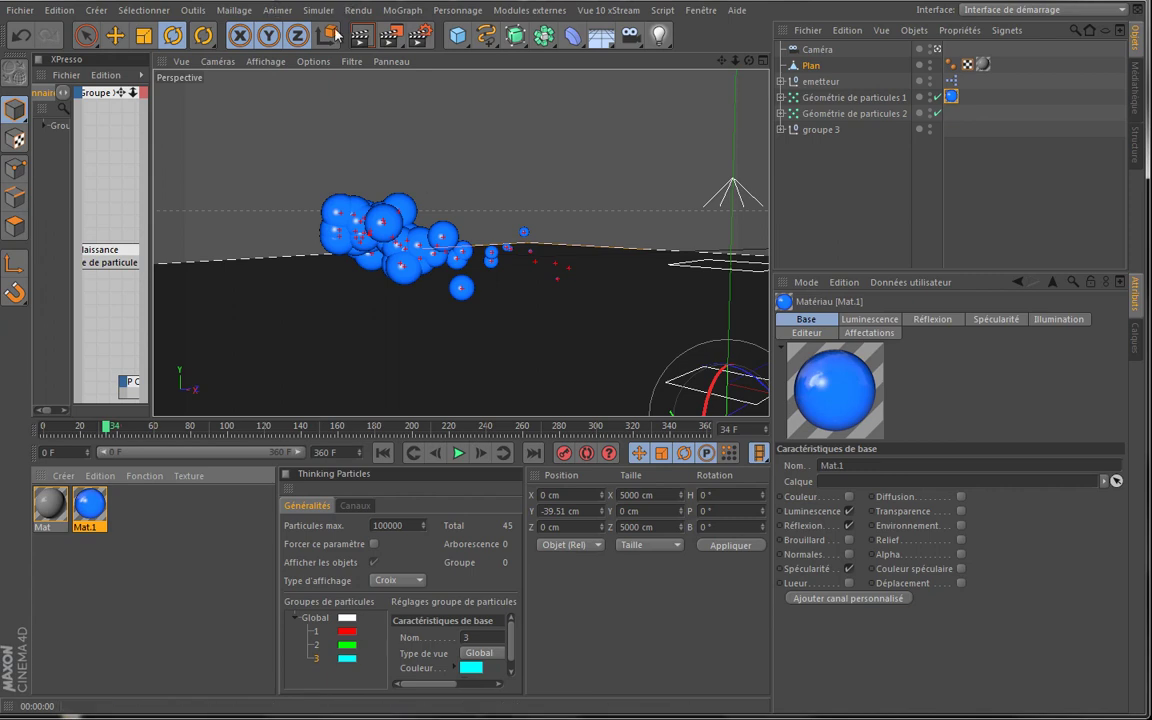
Test-render the view and play the animation forward to frame 103
{"action": "key", "text": "ctrl+r"}
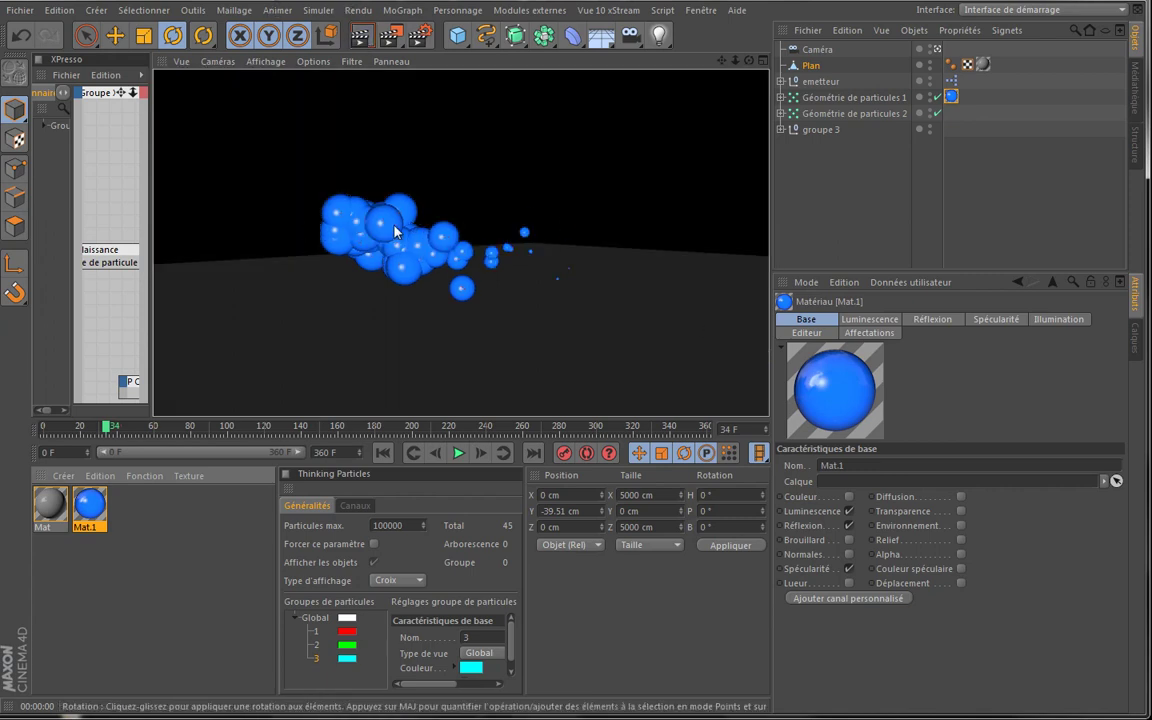
{"action": "left_click", "coordinate": [459, 453]}
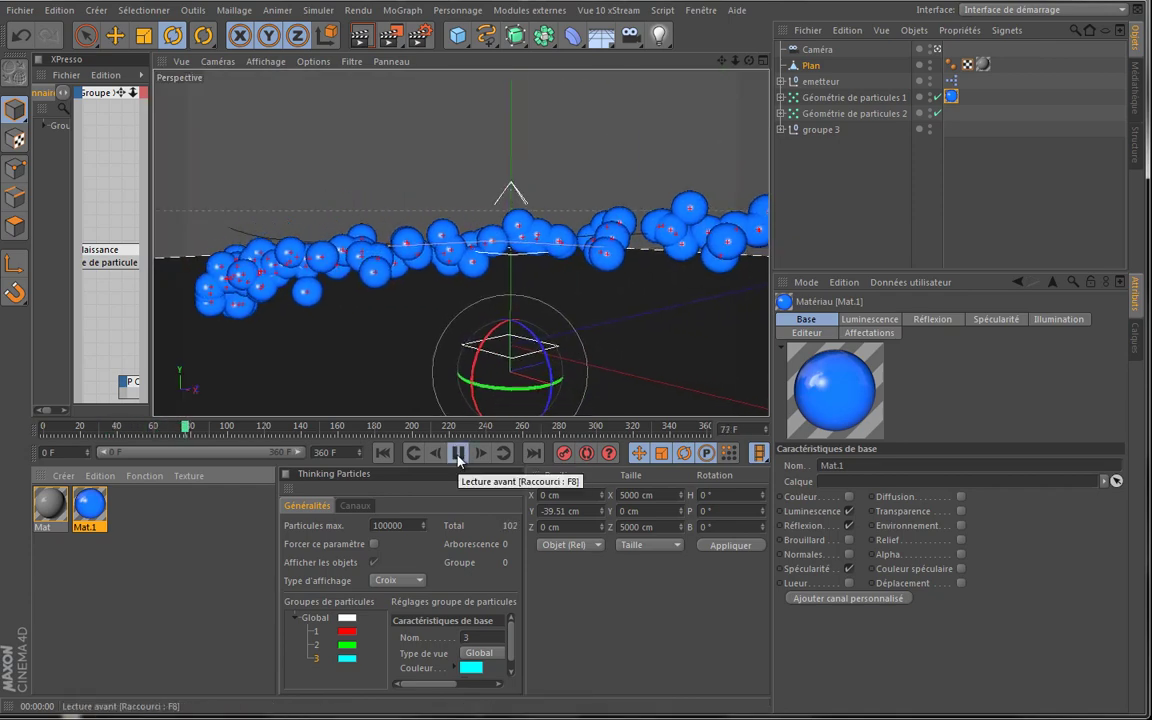
{"action": "left_click", "coordinate": [458, 454]}
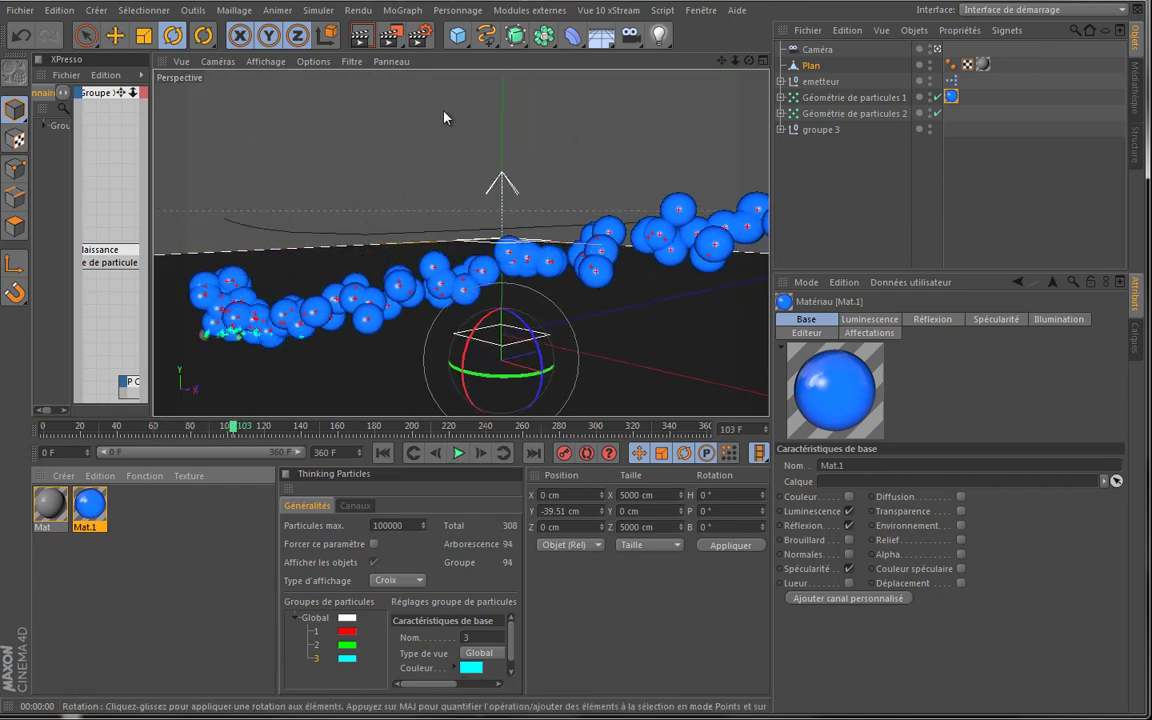
Add the Illumination globale effect to the render settings
{"action": "left_click", "coordinate": [421, 36]}
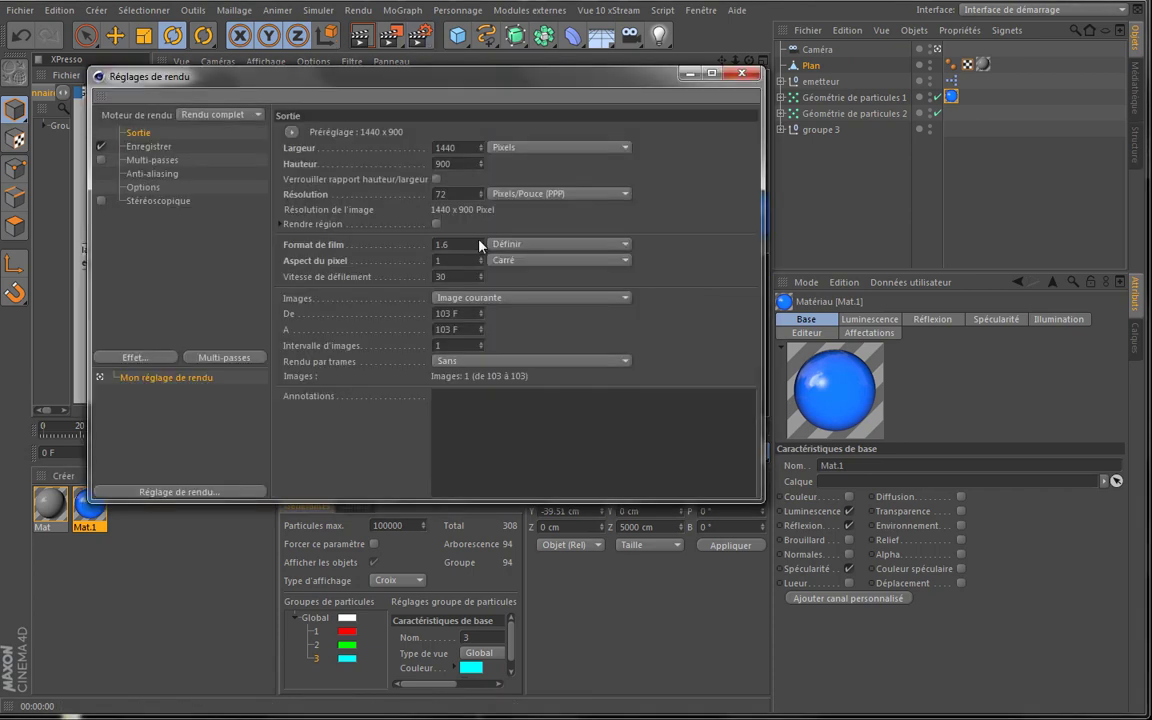
{"action": "right_click", "coordinate": [161, 238]}
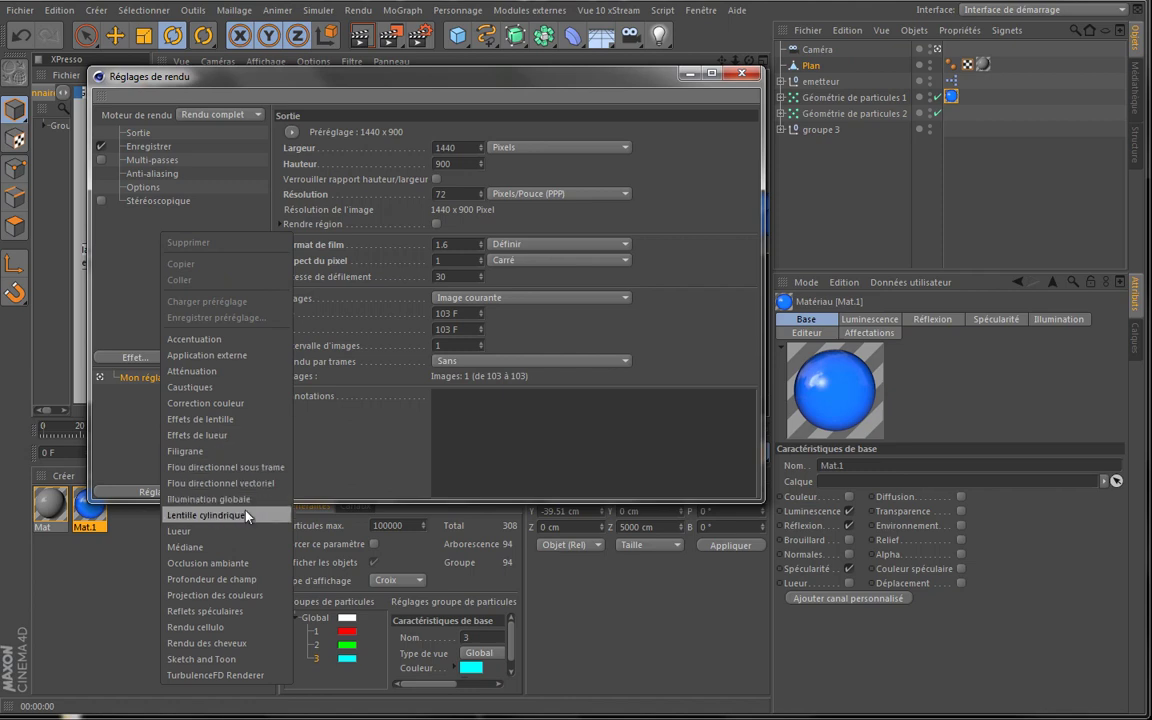
{"action": "left_click", "coordinate": [210, 499]}
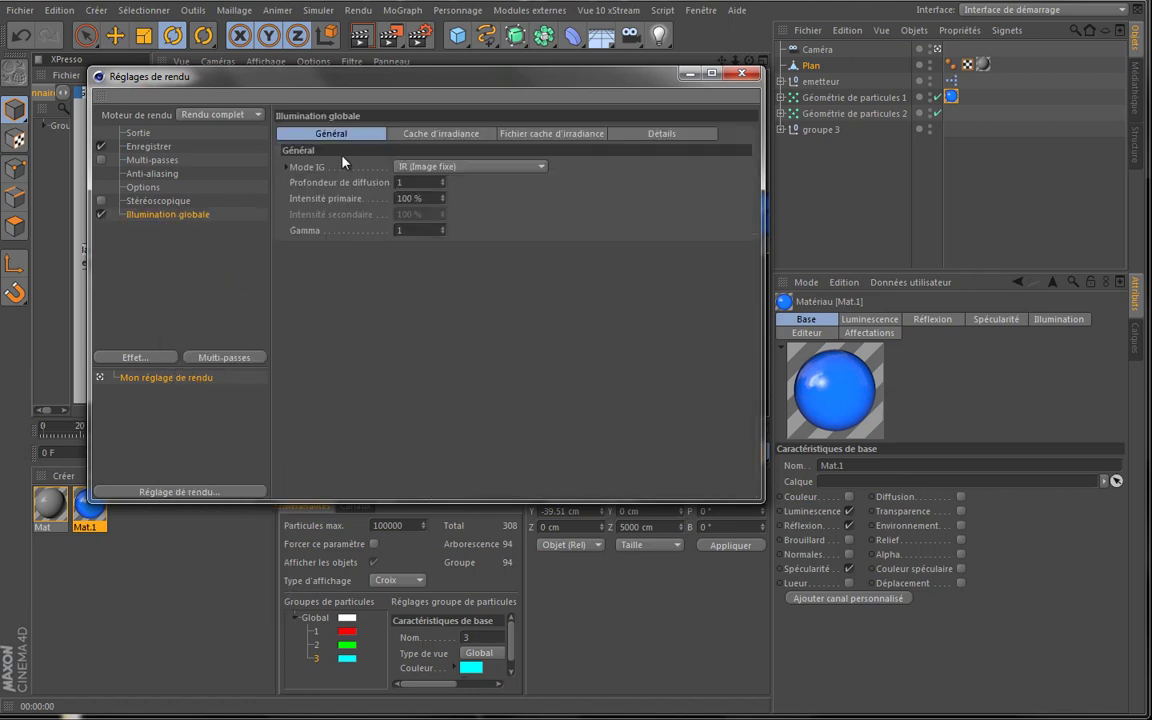
Set the irradiance cache to Basse stochastic samples, Basse record density and Faible smoothing, and render the view
{"action": "left_click", "coordinate": [415, 136]}
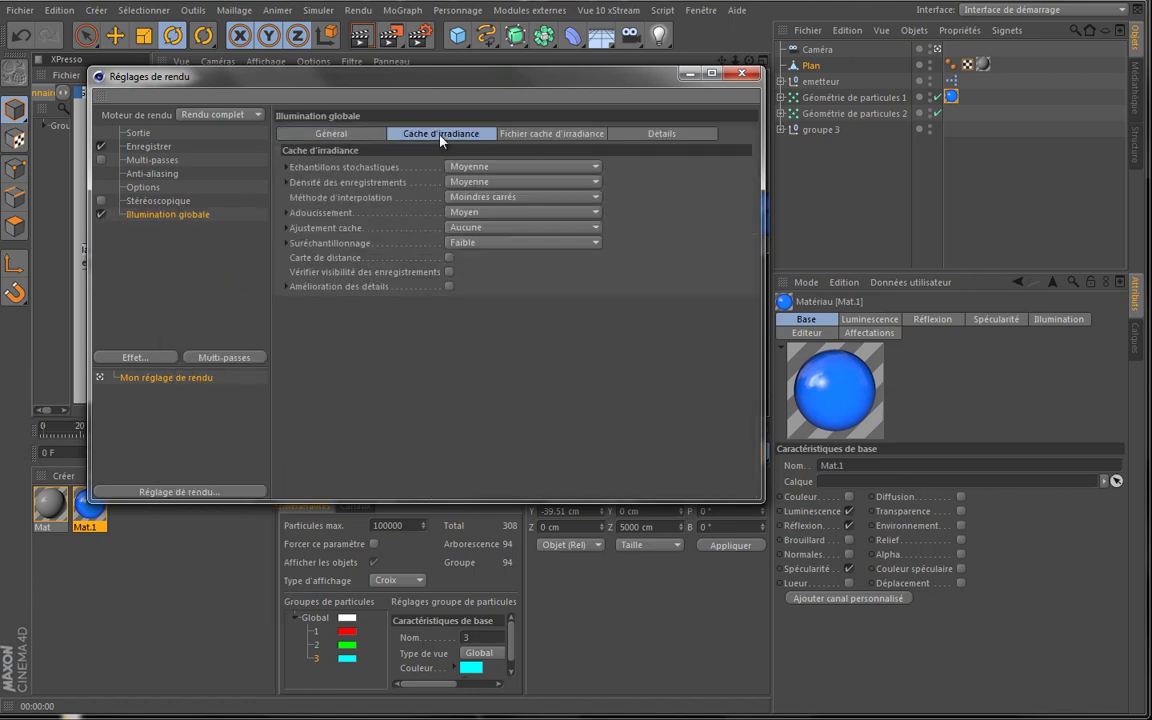
{"action": "left_click", "coordinate": [509, 167]}
{"action": "left_click", "coordinate": [496, 219]}
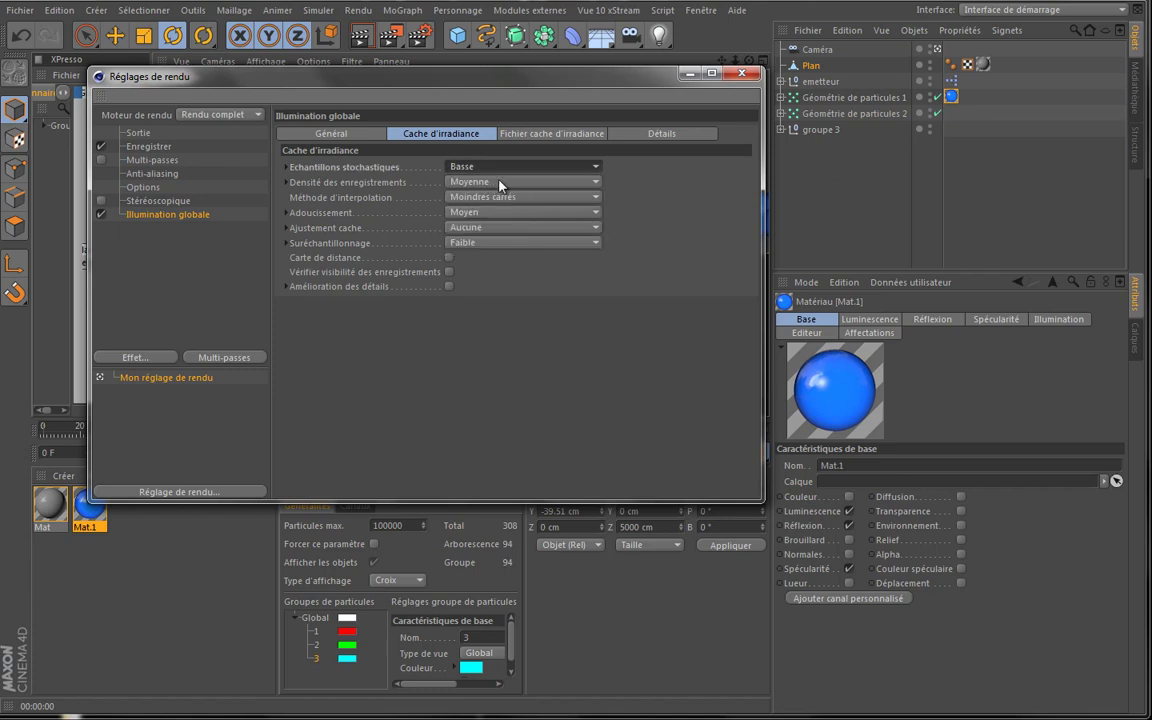
{"action": "left_click", "coordinate": [499, 184]}
{"action": "left_click", "coordinate": [498, 228]}
{"action": "left_click", "coordinate": [499, 212]}
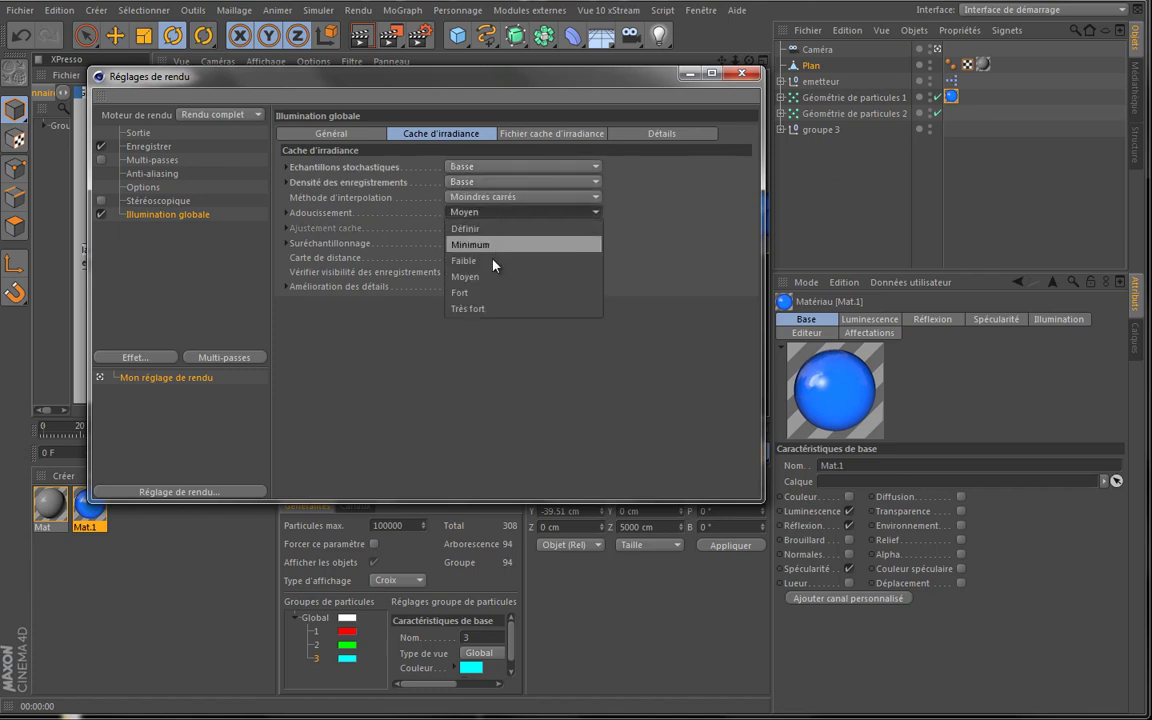
{"action": "left_click", "coordinate": [494, 260]}
{"action": "left_click", "coordinate": [355, 137]}
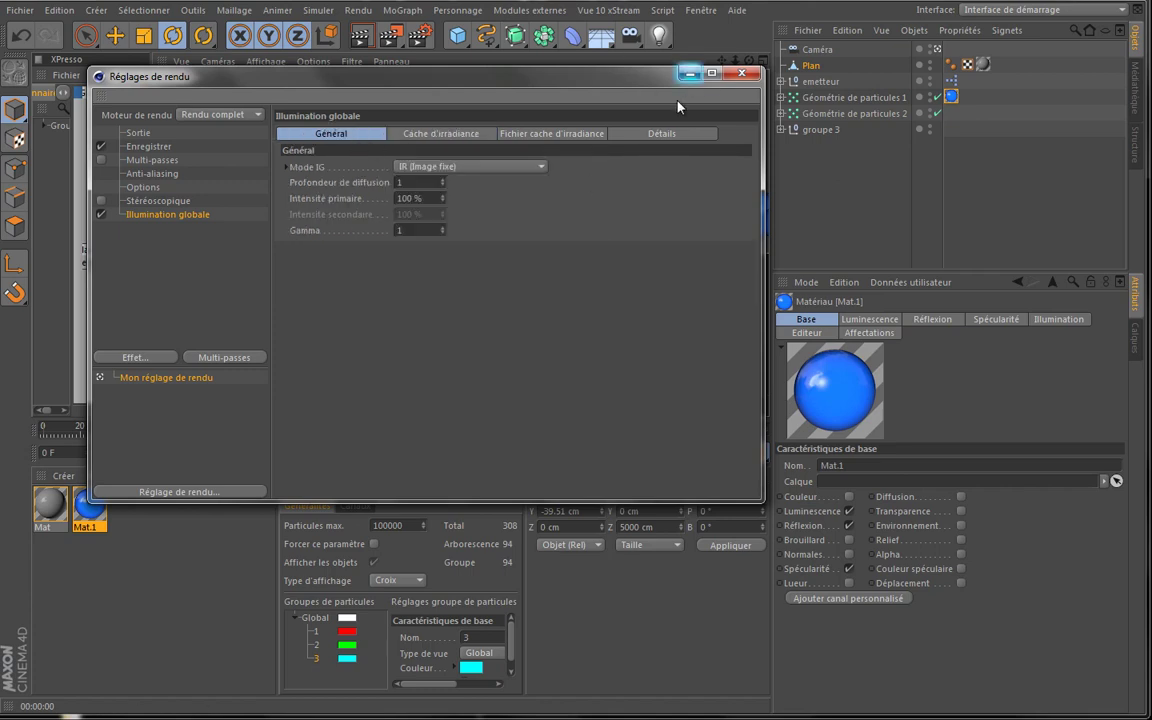
{"action": "left_click", "coordinate": [688, 75]}
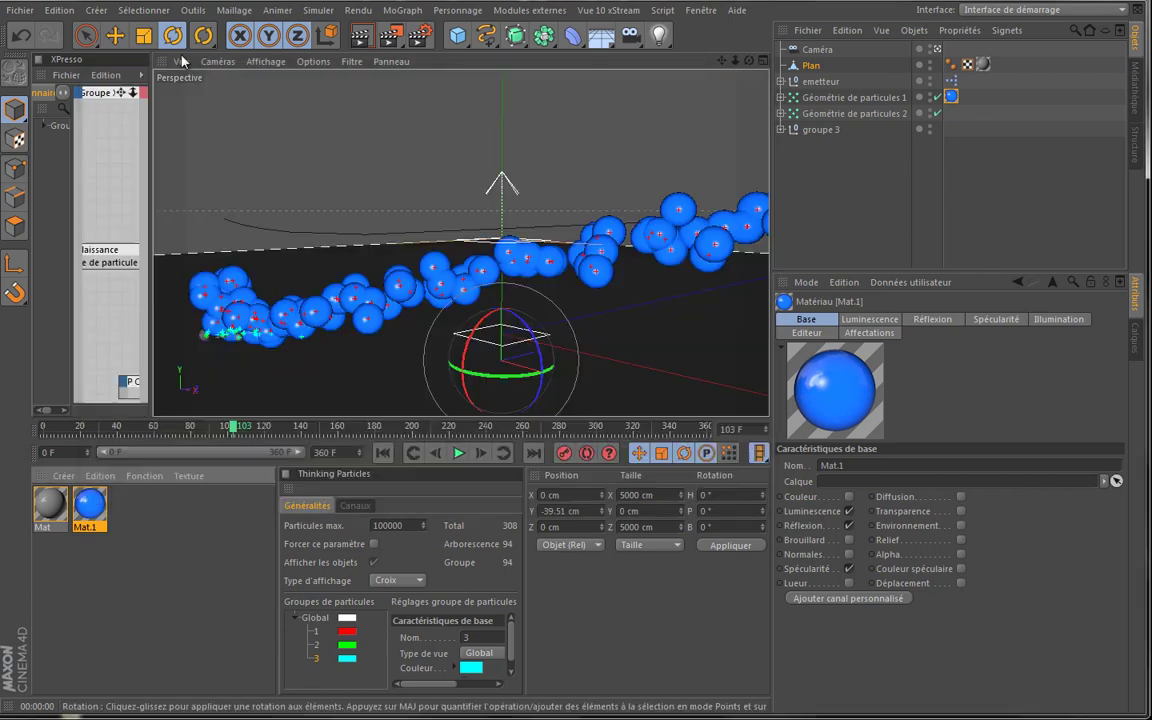
{"action": "left_click", "coordinate": [360, 35]}
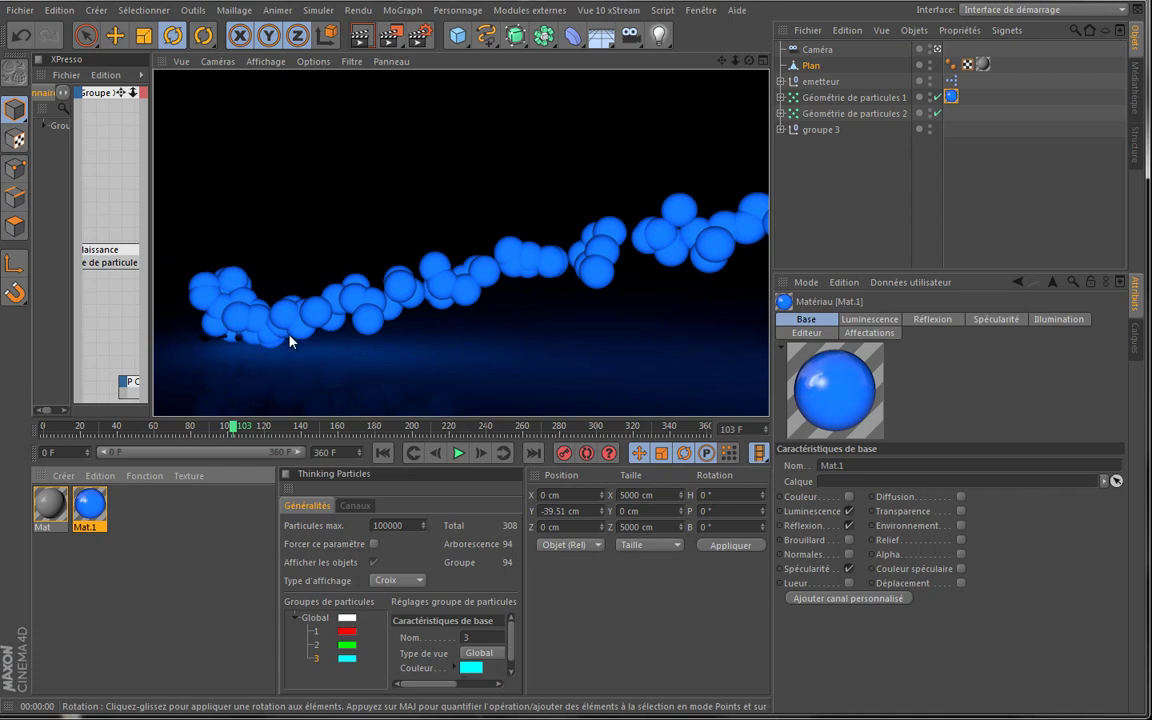
Lower Mat.1's luminescence intensity and render the view again
{"action": "double_click", "coordinate": [90, 505]}
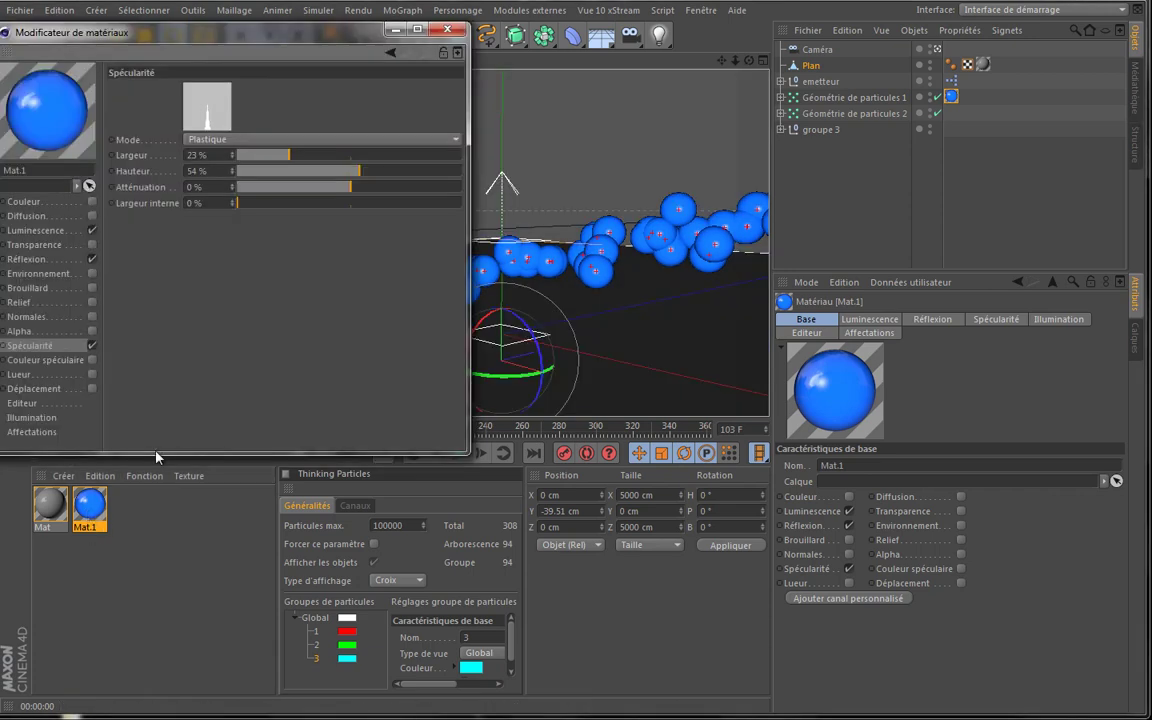
{"action": "left_click", "coordinate": [40, 230]}
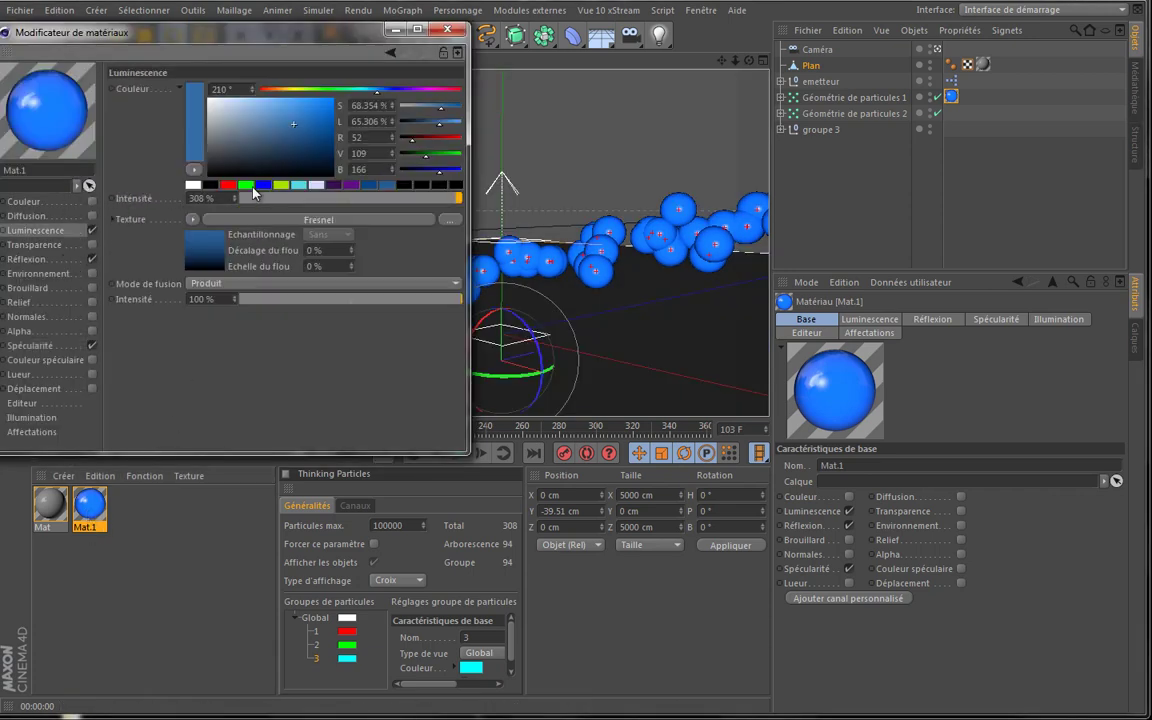
{"action": "left_click_drag", "start_coordinate": [236, 199], "coordinate": [235, 197]}
{"action": "left_click", "coordinate": [447, 28]}
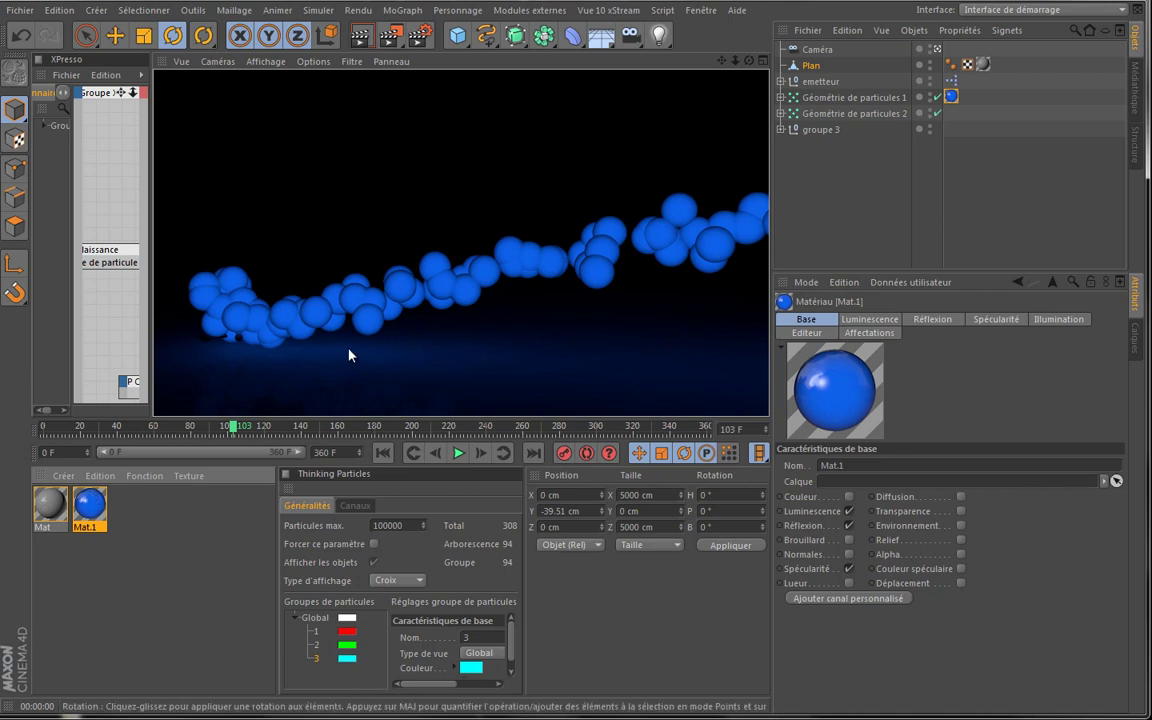
{"action": "left_click", "coordinate": [50, 505]}
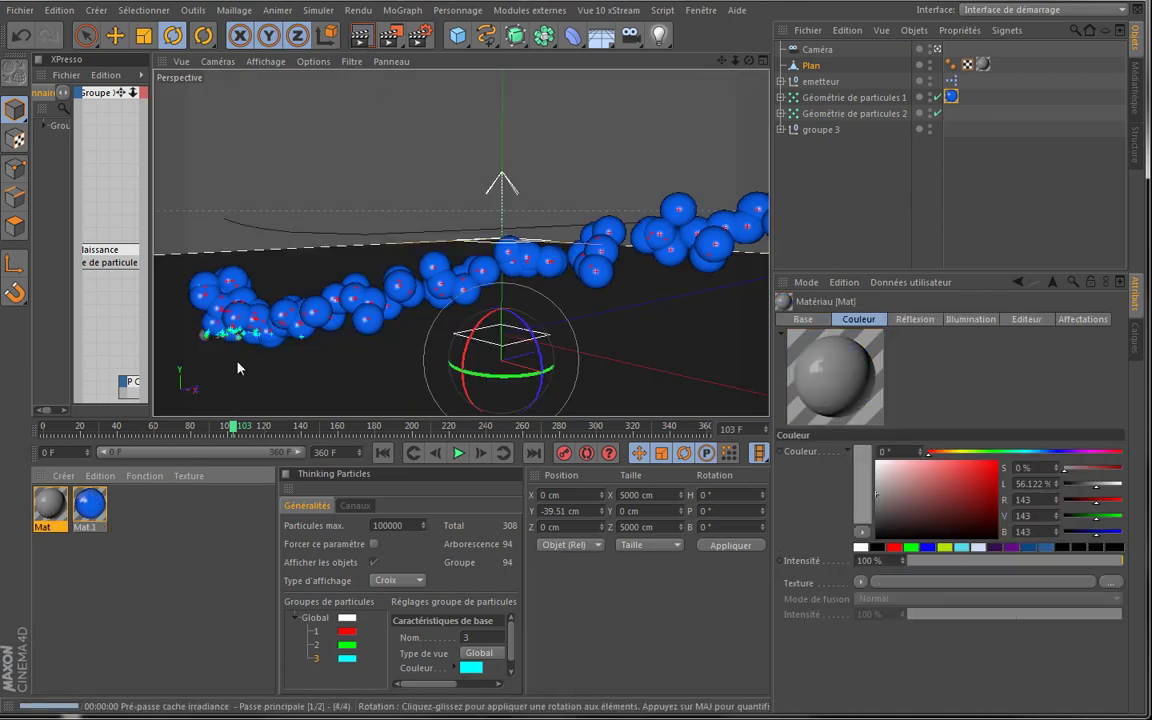
{"action": "key", "text": "ctrl+r"}
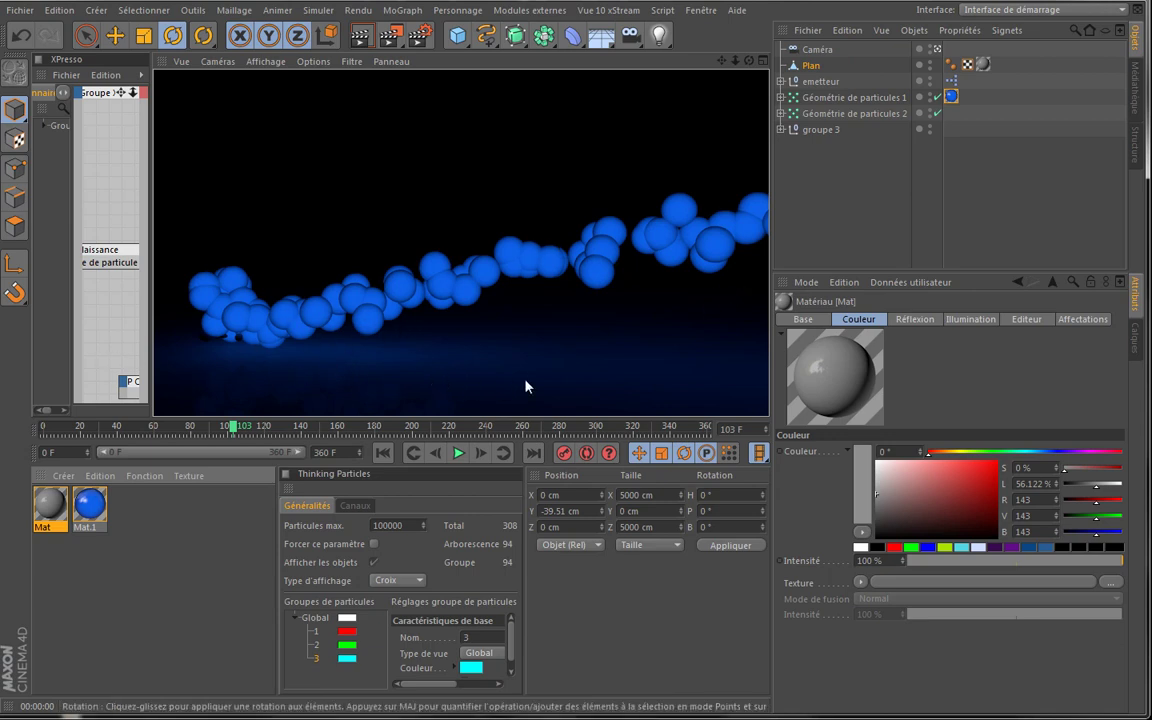
Try a dark grey of RGB 33, 33, 33 as the floor material's colour and render the view
{"action": "double_click", "coordinate": [50, 503]}
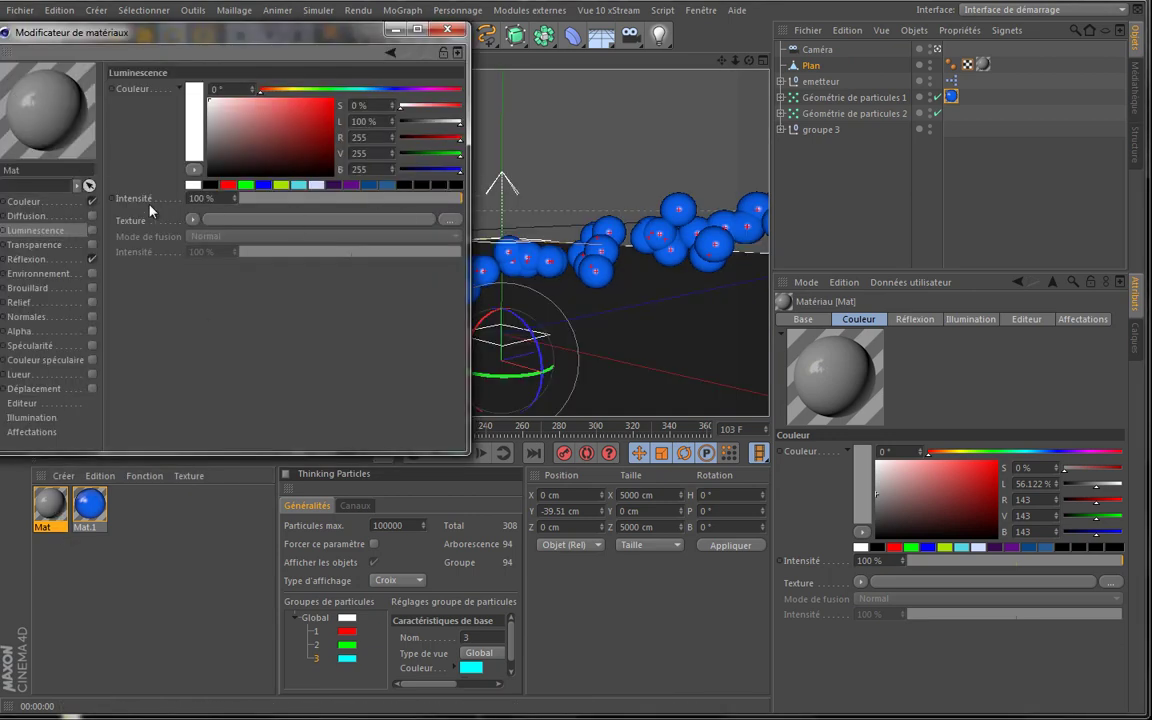
{"action": "left_click", "coordinate": [52, 202]}
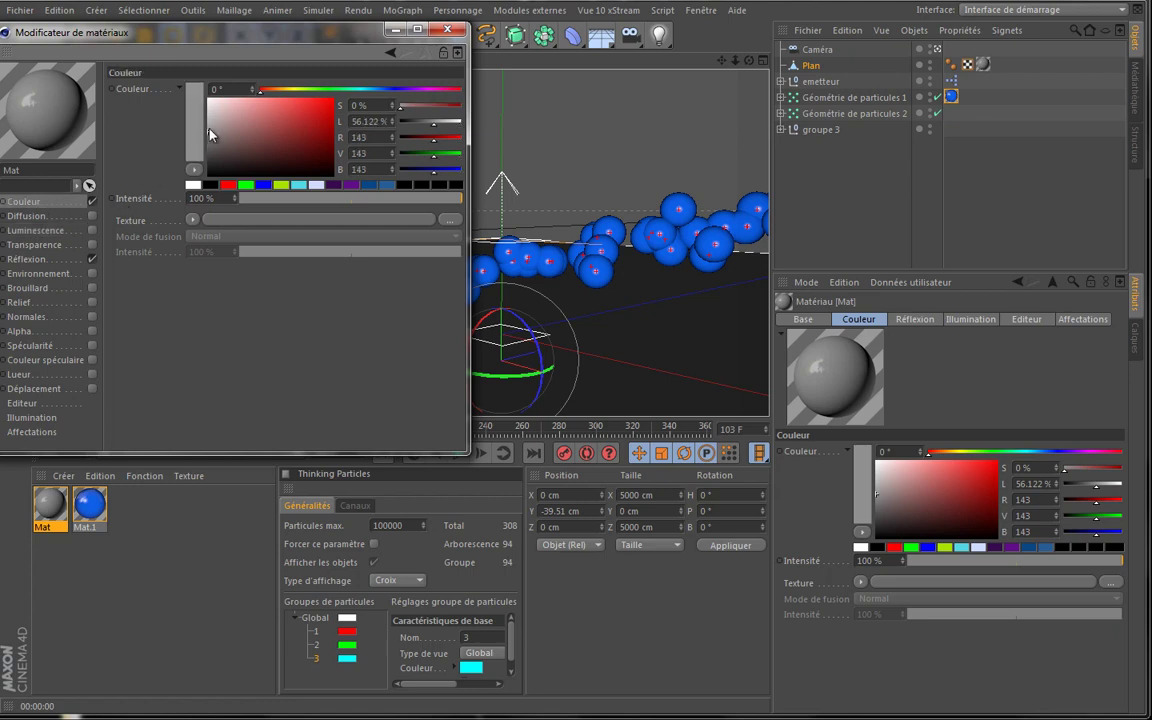
{"action": "left_click_drag", "start_coordinate": [211, 134], "coordinate": [205, 167]}
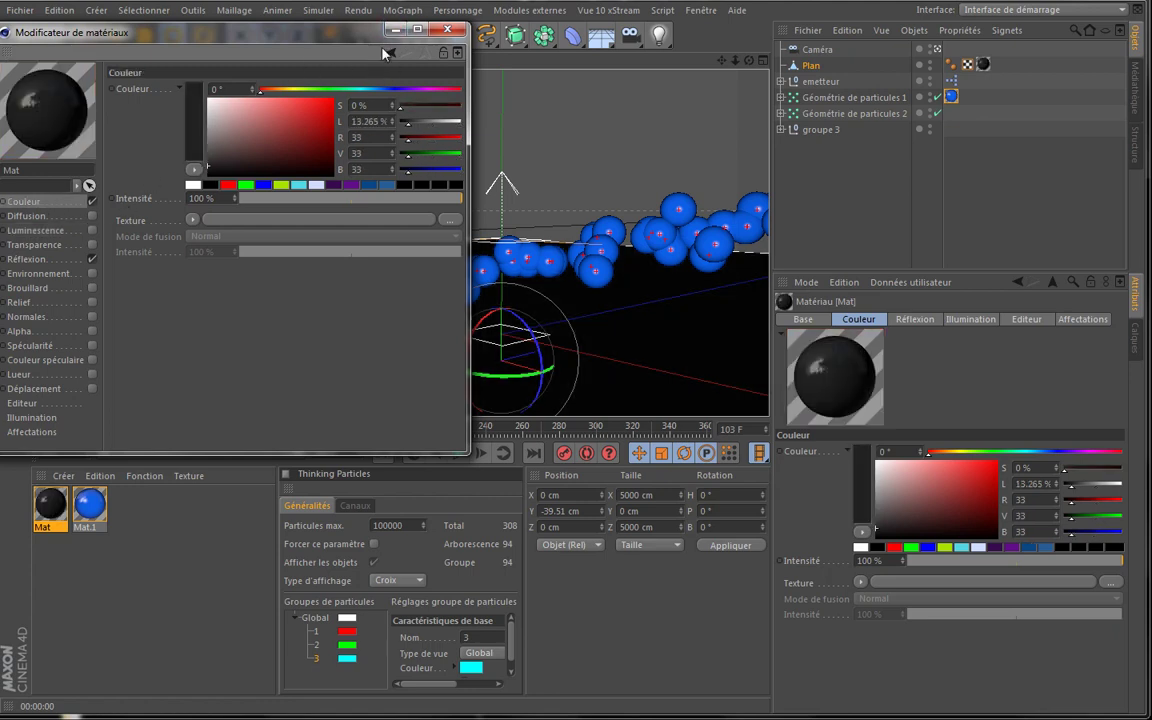
{"action": "left_click", "coordinate": [447, 28]}
{"action": "left_click", "coordinate": [360, 35]}
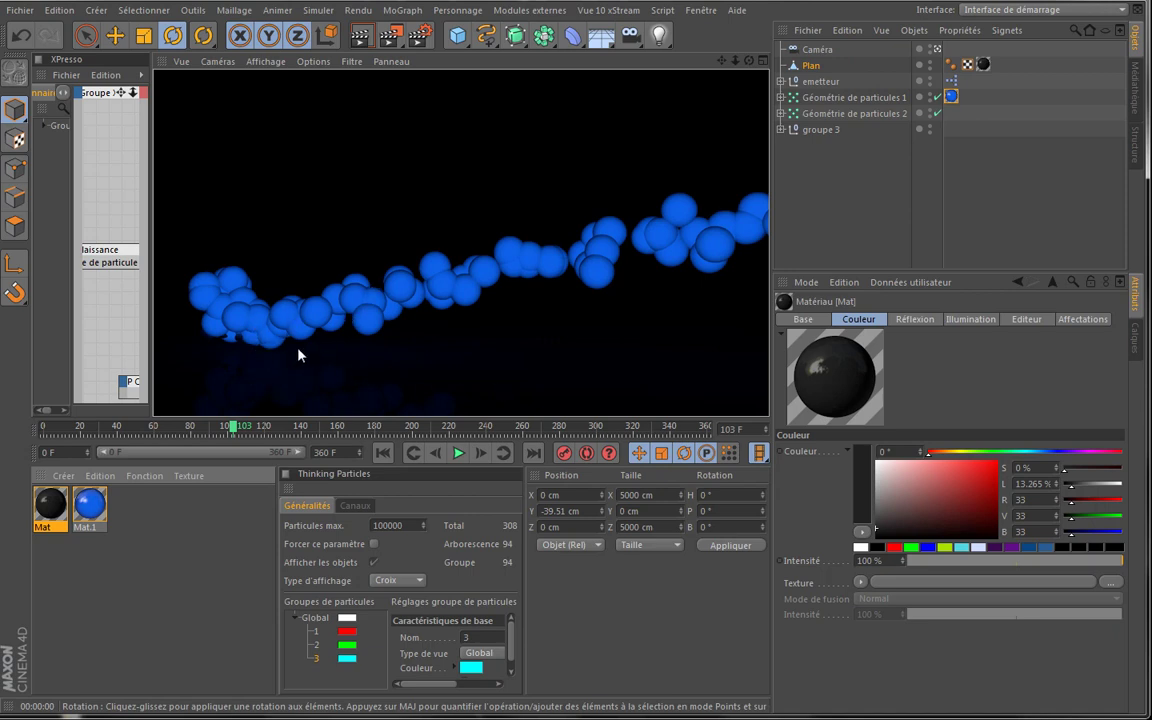
Lighten the floor material's colour to a grey of RGB 109, 109, 109 and render the view
{"action": "double_click", "coordinate": [50, 505]}
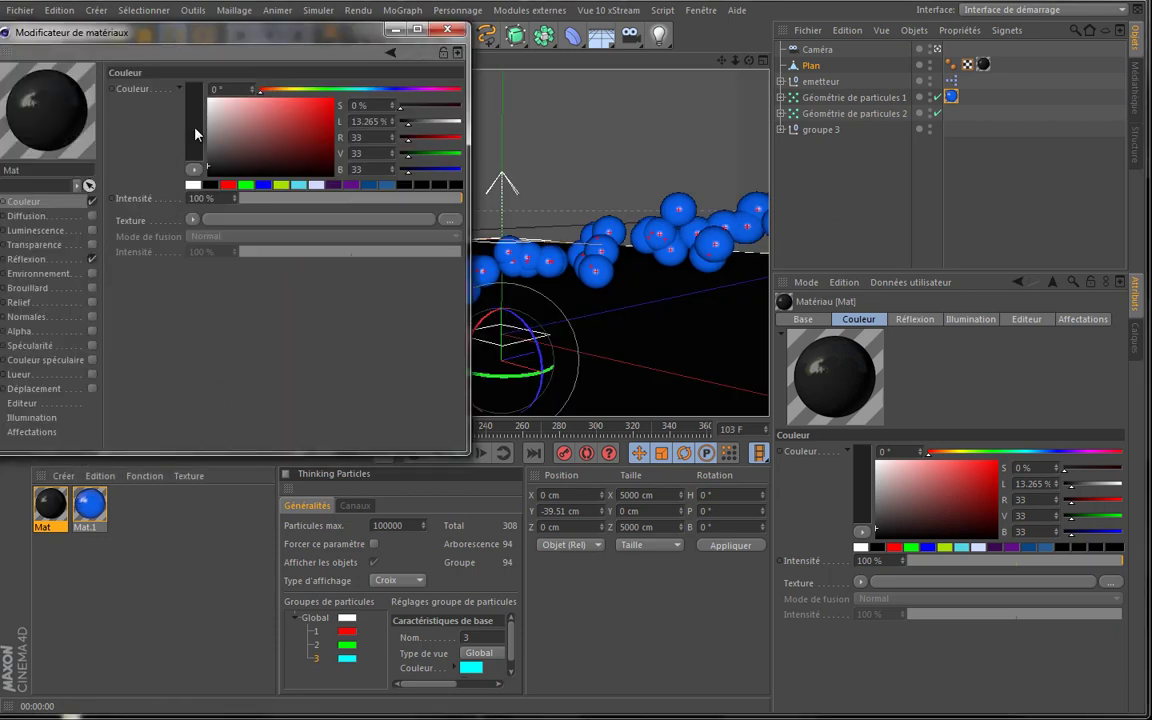
{"action": "left_click_drag", "start_coordinate": [207, 165], "coordinate": [207, 145]}
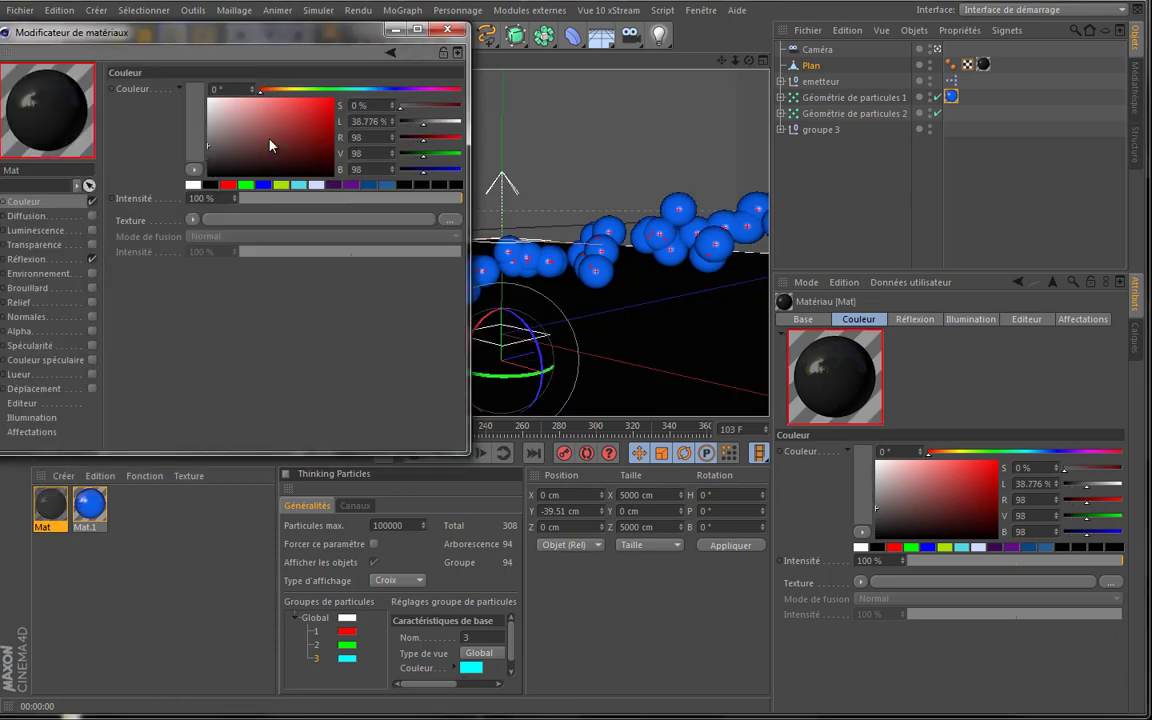
{"action": "left_click", "coordinate": [207, 149]}
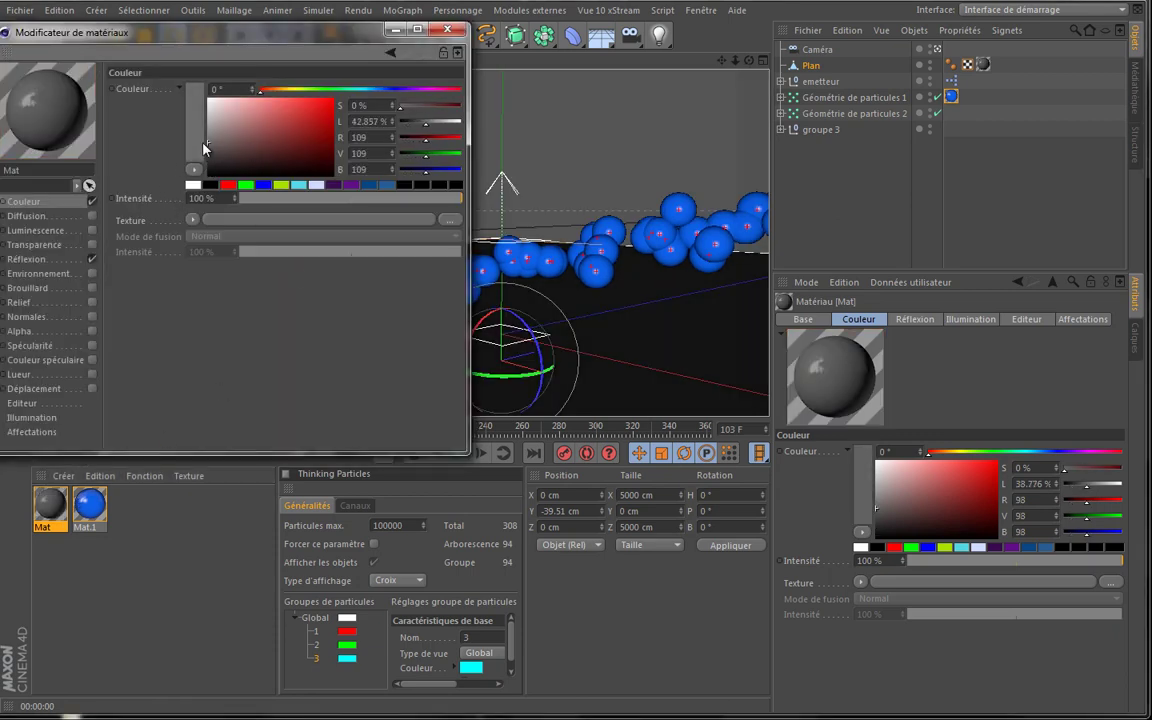
{"action": "left_click", "coordinate": [205, 147]}
{"action": "left_click", "coordinate": [360, 37]}
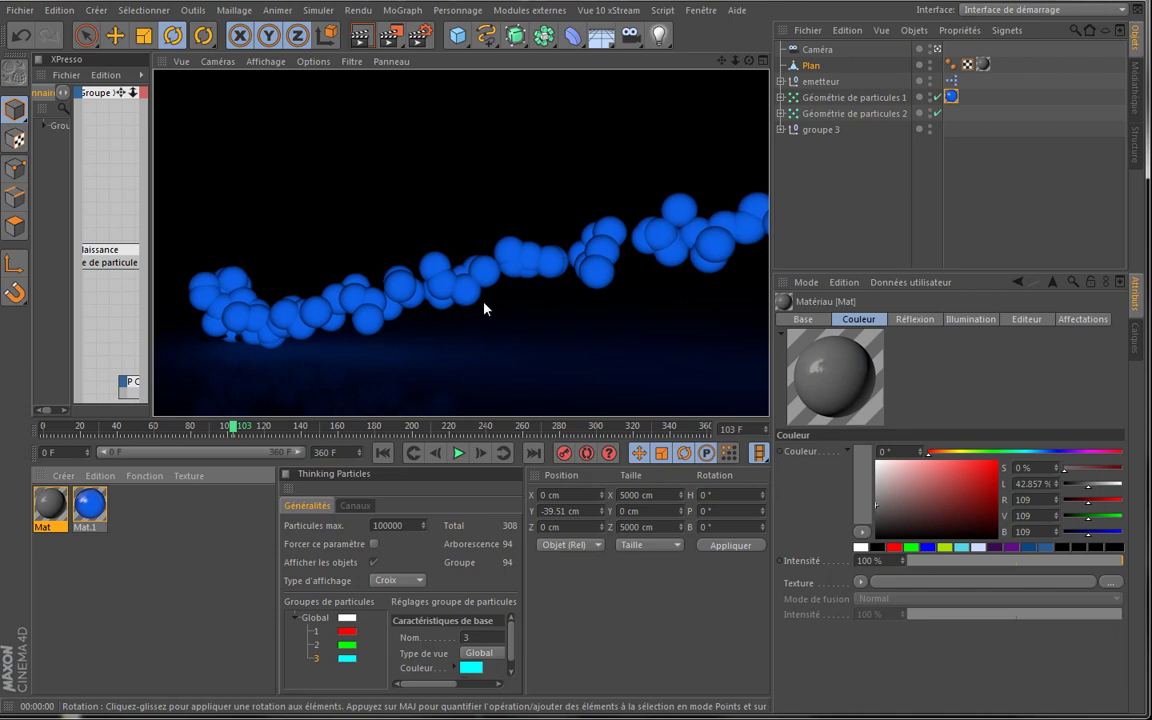
Duplicate the blue material Mat.1 and apply the copy to Géométrie de particules 2
{"action": "left_click", "coordinate": [170, 522]}
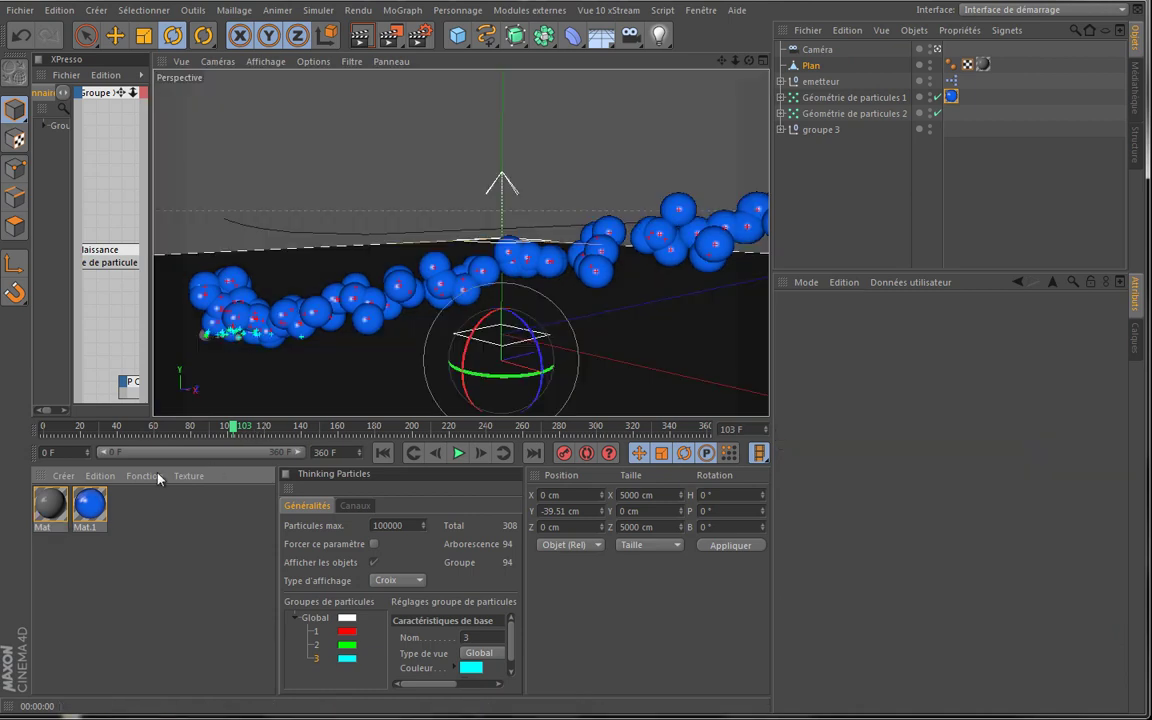
{"action": "left_click", "coordinate": [92, 500]}
{"action": "left_click_drag", "start_coordinate": [90, 500], "coordinate": [135, 482], "text": "ctrl"}
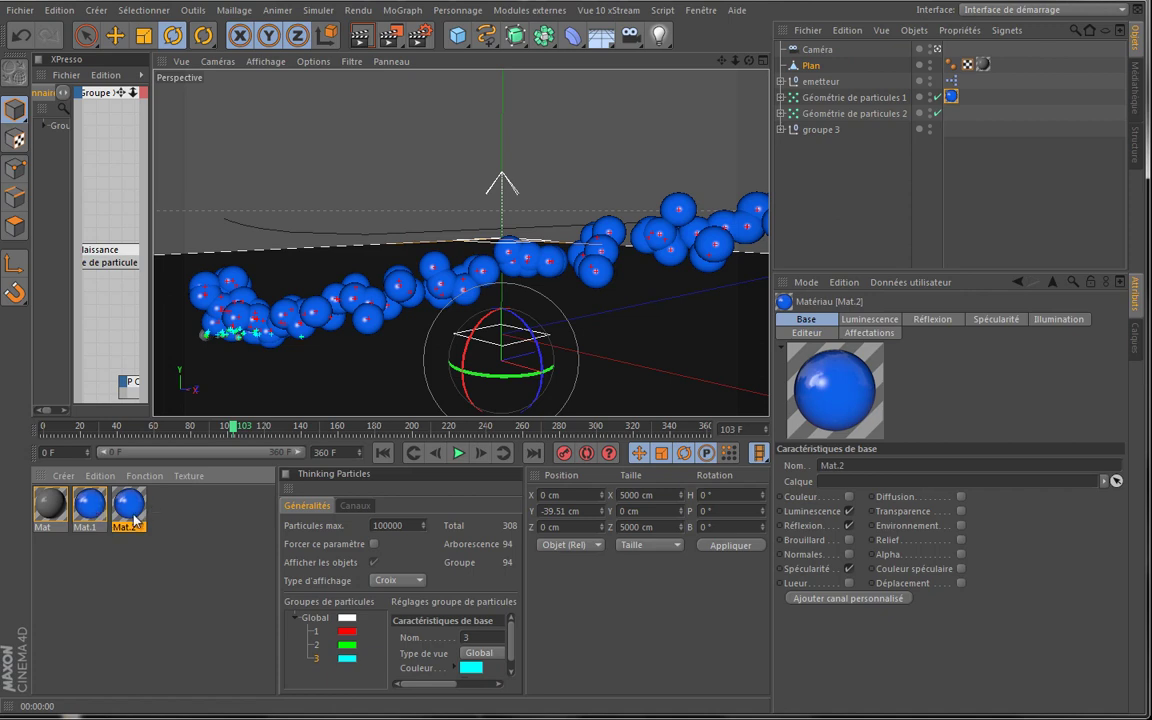
{"action": "left_click_drag", "start_coordinate": [133, 511], "coordinate": [850, 113]}
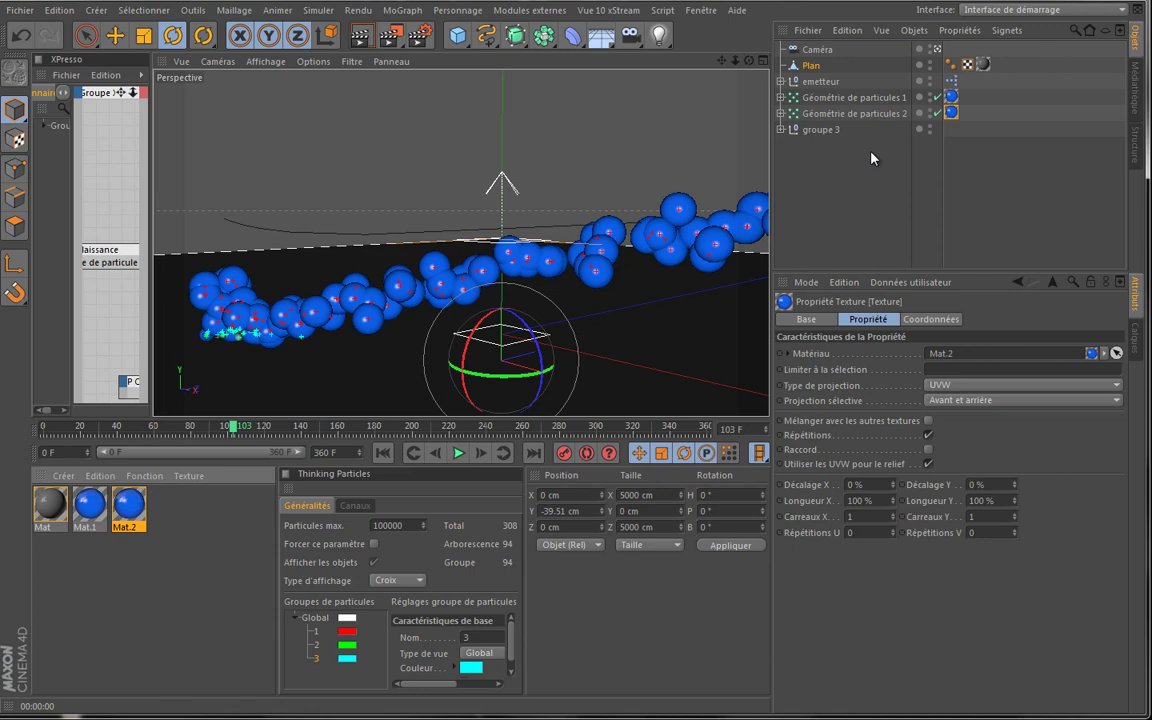
Change the luminescence colour and the blue end of the Fresnel gradient in Mat.2 to pure red, RGB 255, 0, 0
{"action": "double_click", "coordinate": [127, 505]}
{"action": "left_click", "coordinate": [65, 230]}
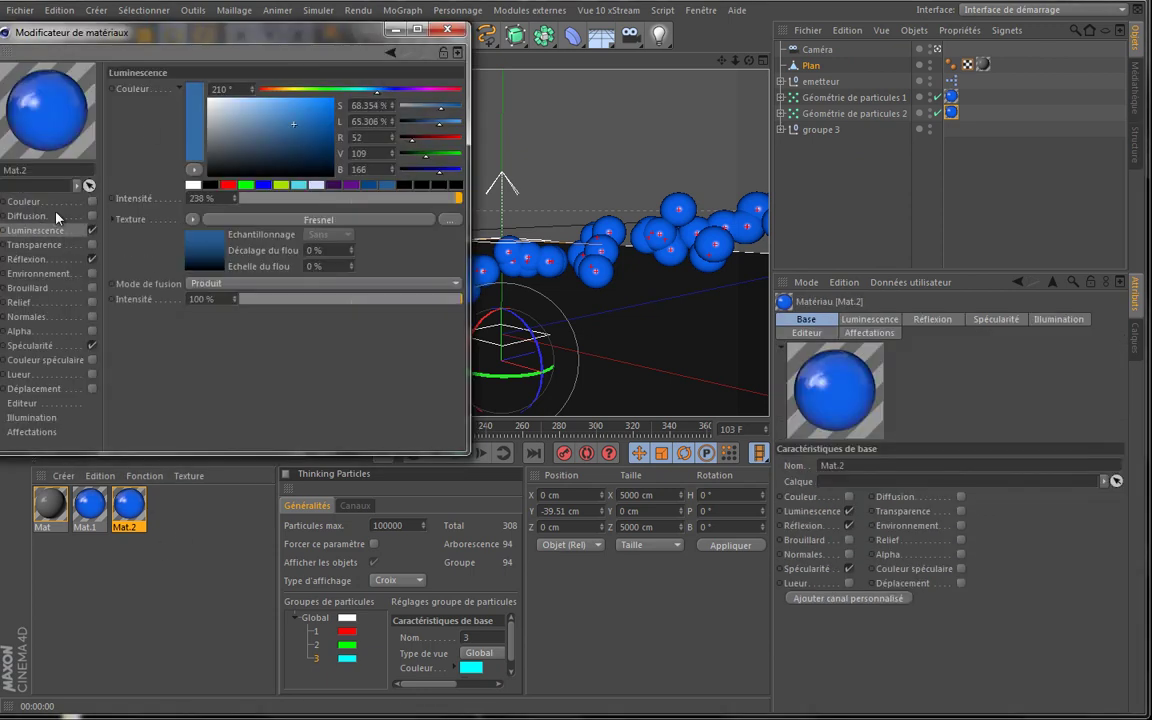
{"action": "left_click", "coordinate": [228, 184]}
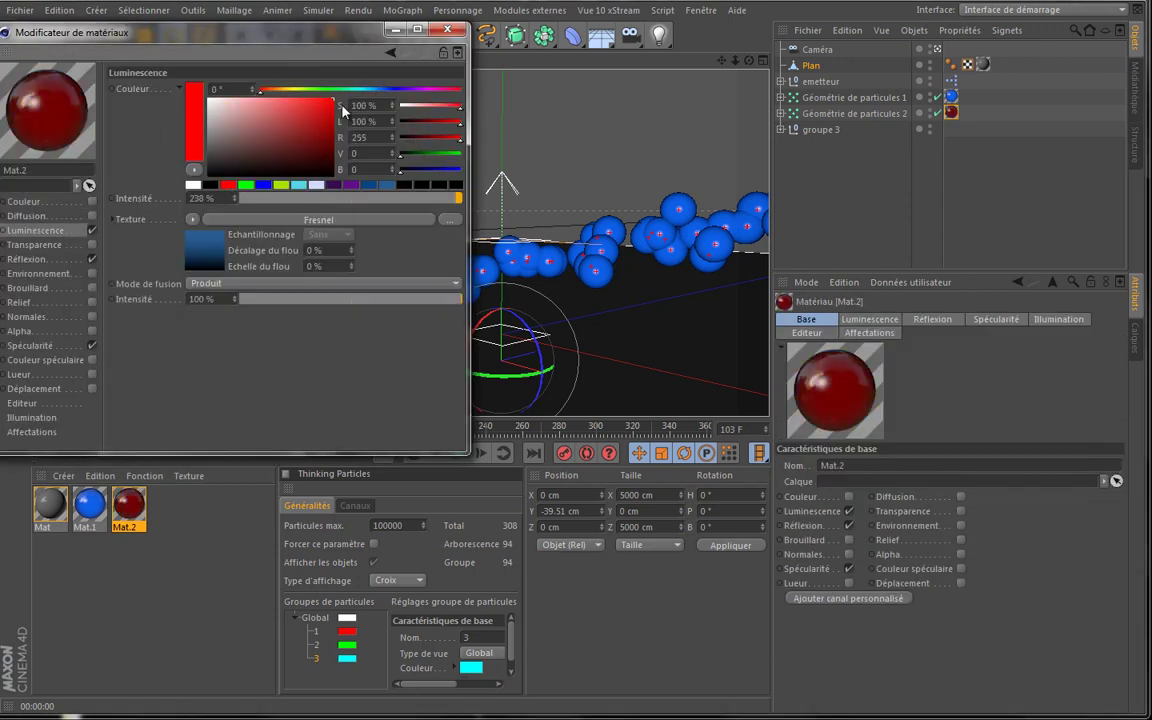
{"action": "left_click", "coordinate": [201, 253]}
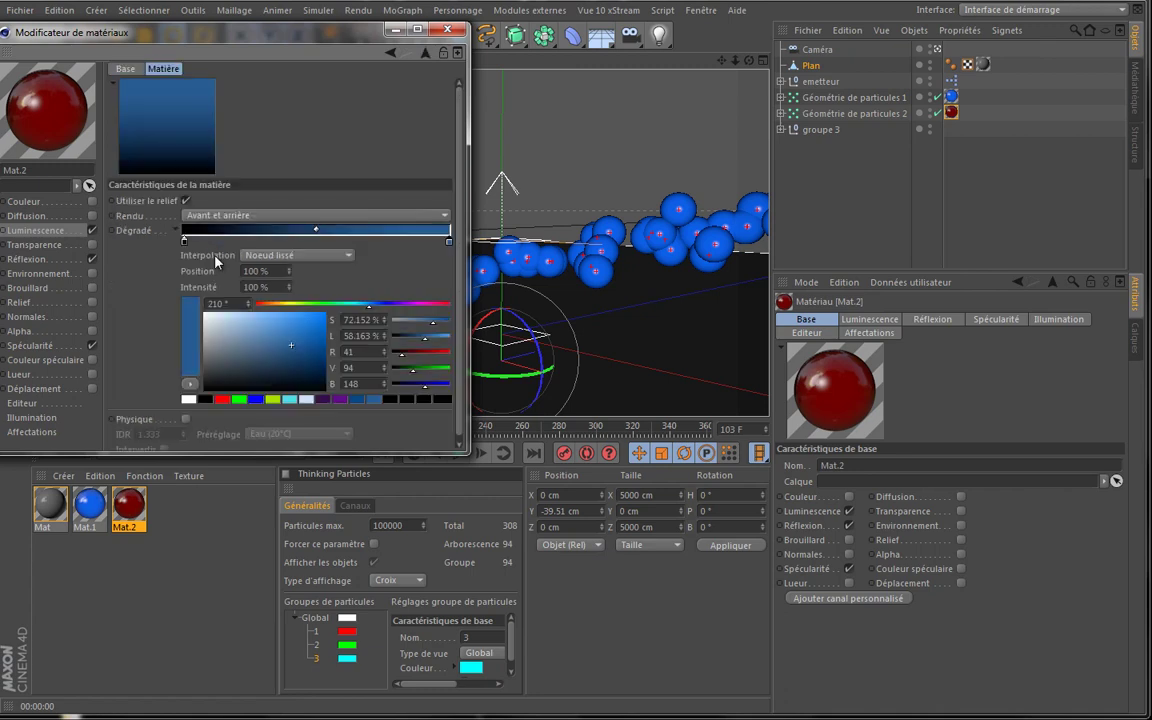
{"action": "left_click", "coordinate": [224, 400]}
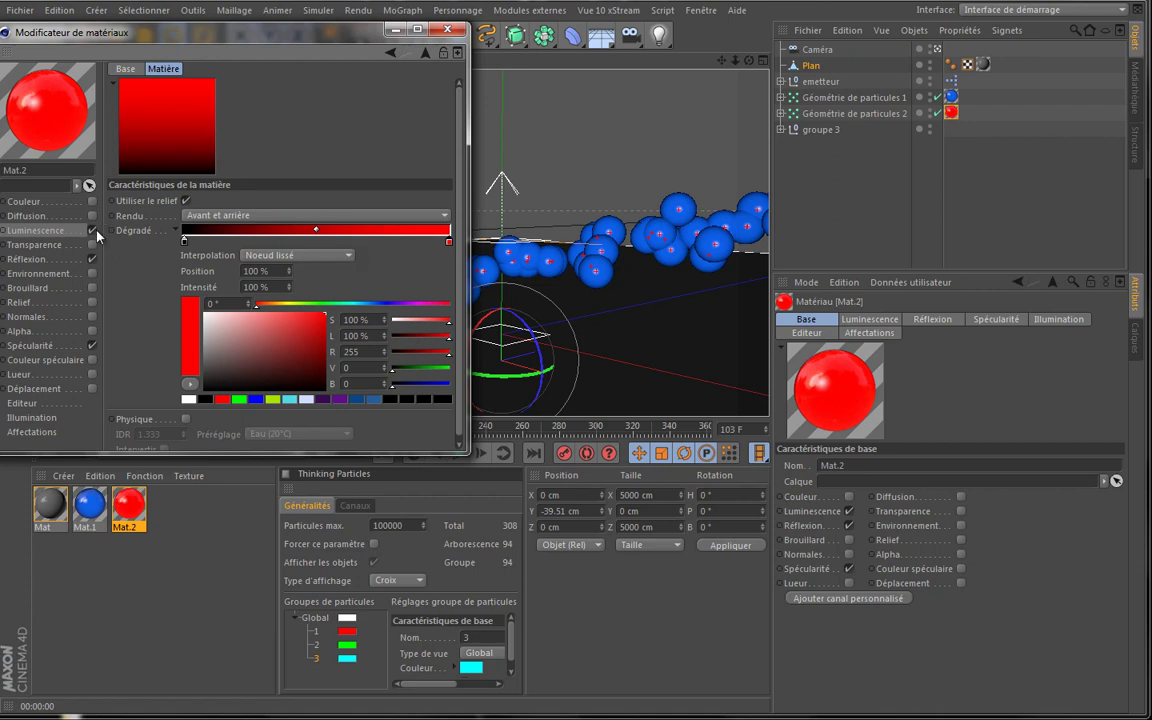
Lower Mat.2's luminescence intensity to 134% and close the material editor
{"action": "left_click", "coordinate": [58, 231]}
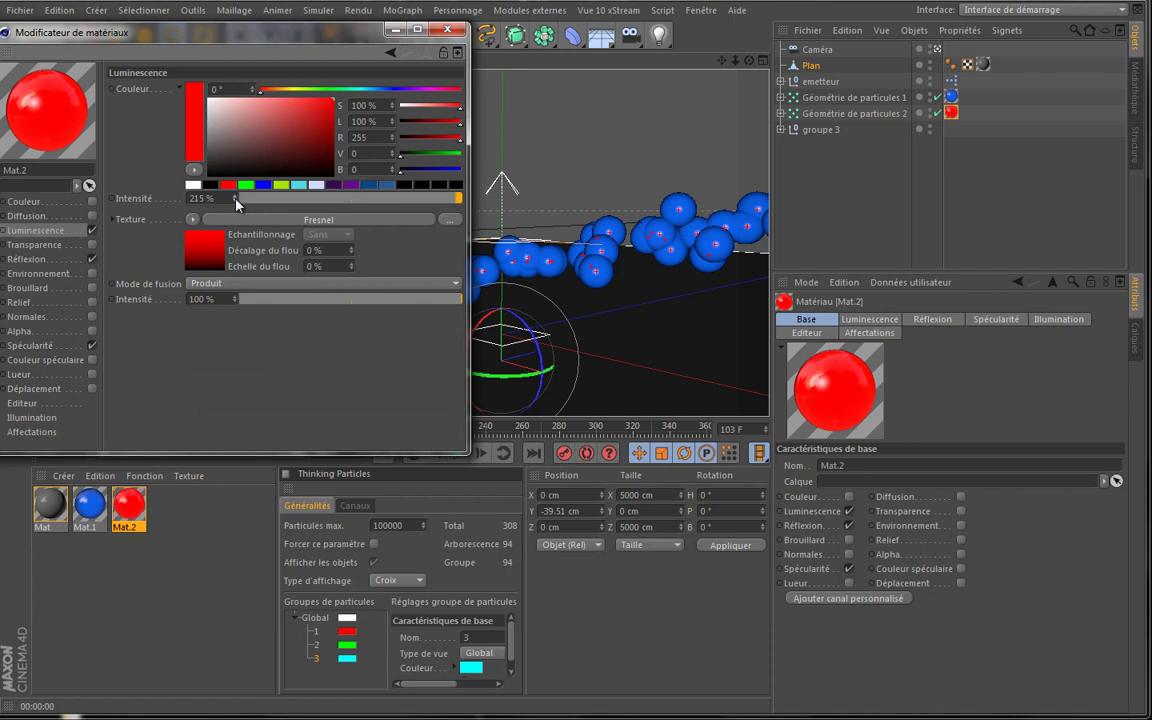
{"action": "left_click_drag", "start_coordinate": [237, 203], "coordinate": [237, 201]}
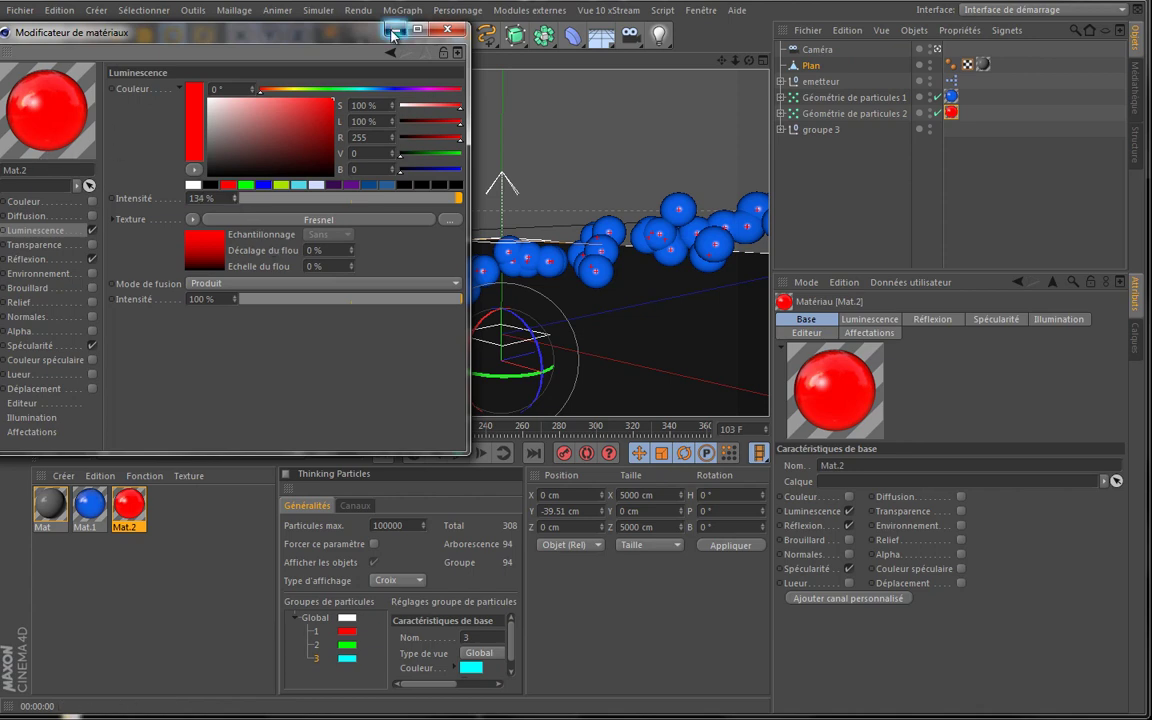
{"action": "left_click", "coordinate": [446, 29]}
Play the animation forward to frame 122 and render the view to check the red particles
{"action": "left_click", "coordinate": [458, 455]}
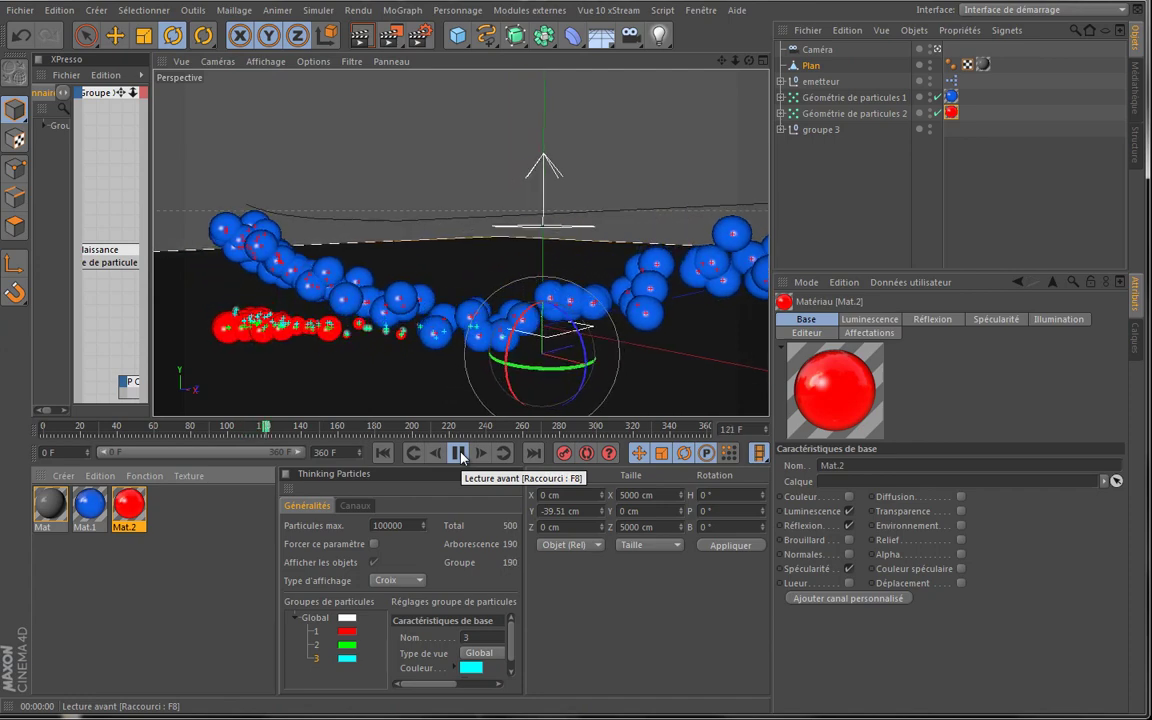
{"action": "left_click", "coordinate": [459, 454]}
{"action": "left_click", "coordinate": [357, 42]}
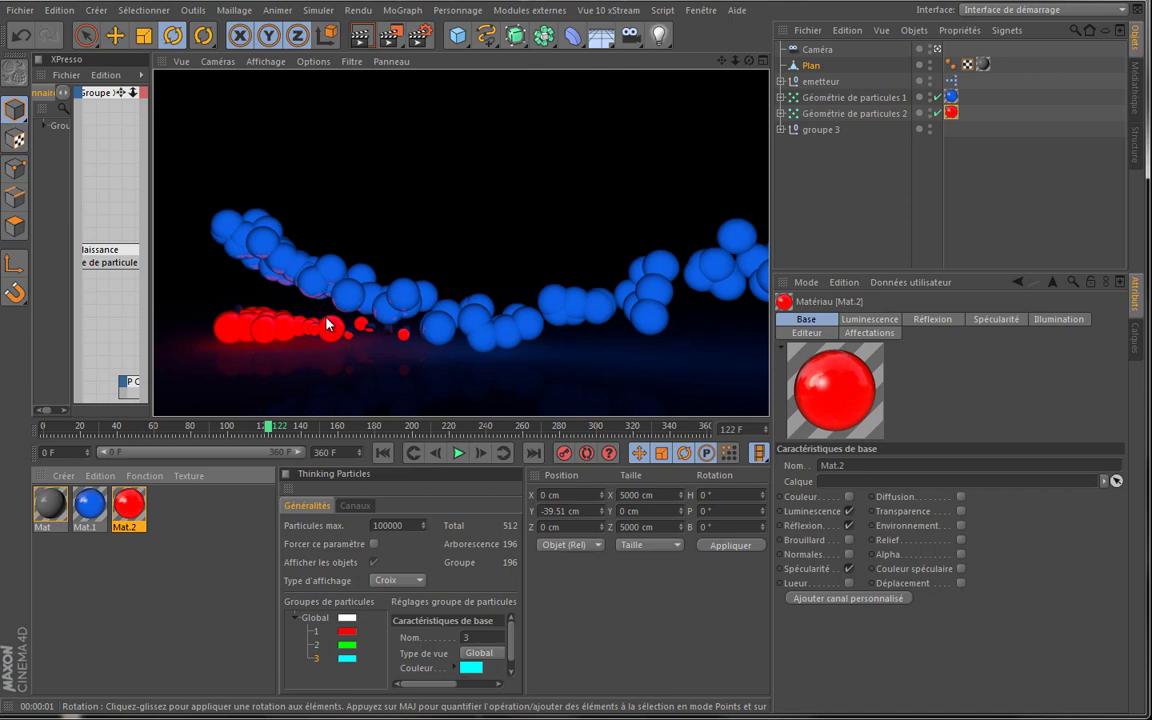
Reduce Mat.2's luminescence intensity further to 101% and render the view again
{"action": "double_click", "coordinate": [132, 506]}
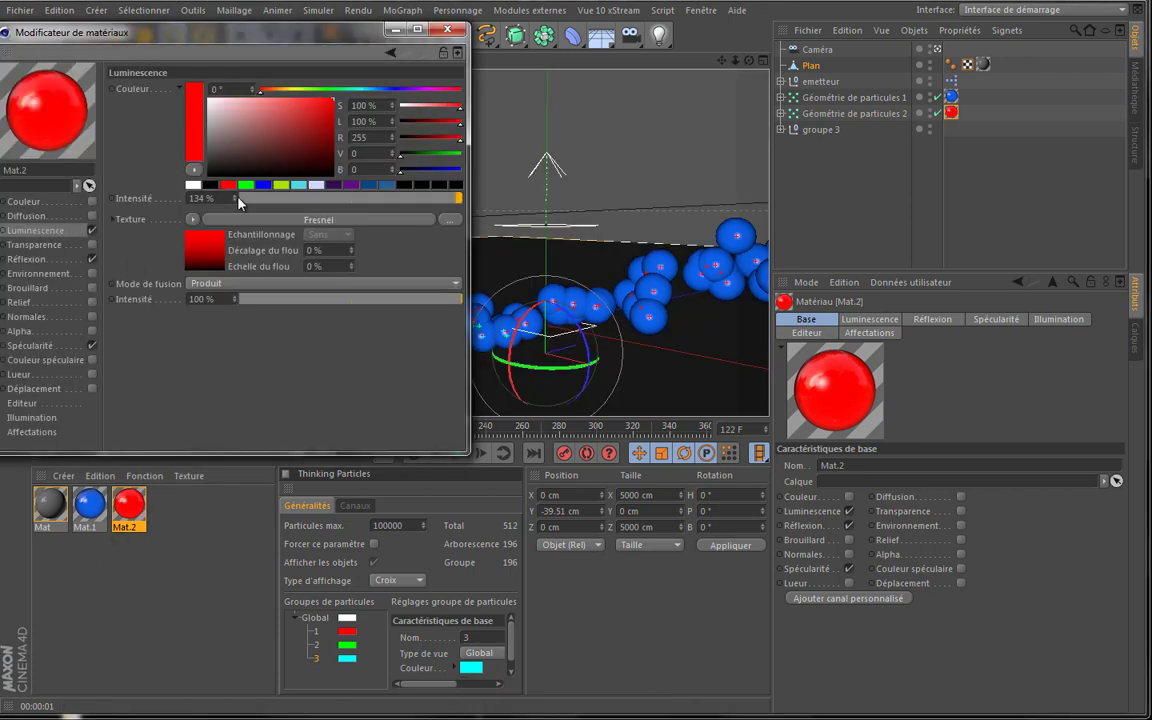
{"action": "left_click_drag", "start_coordinate": [236, 200], "coordinate": [237, 201]}
{"action": "left_click", "coordinate": [447, 29]}
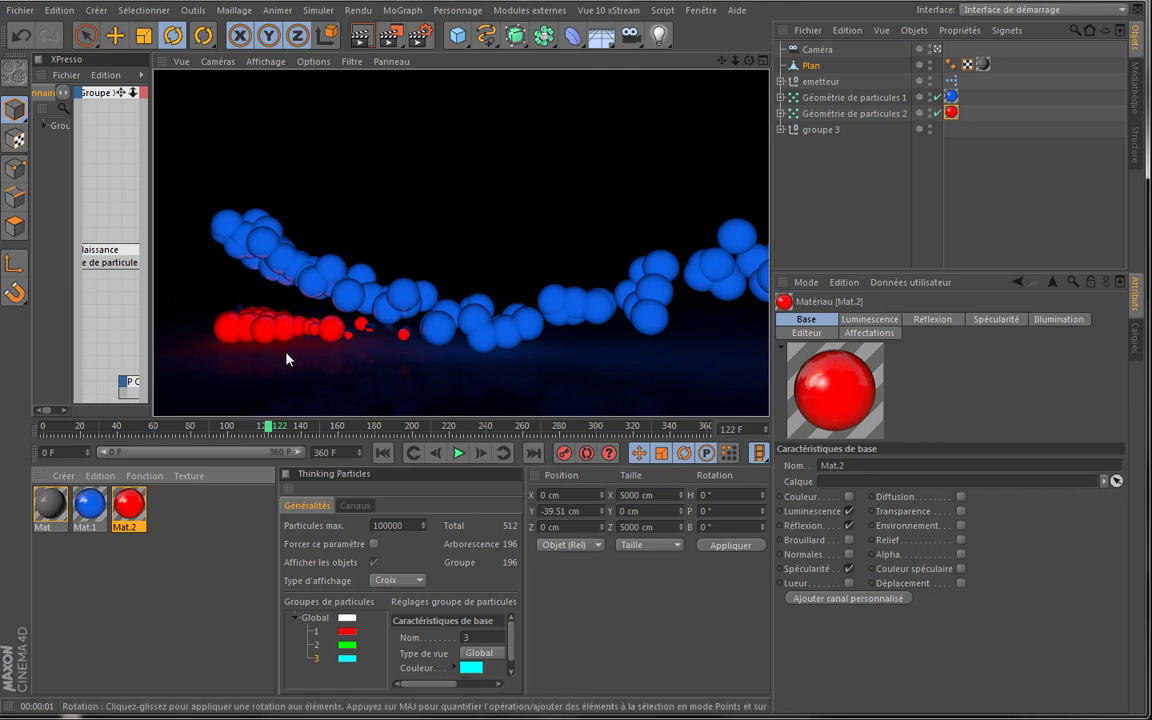
Apply the blue Mat.1 and the red Mat.2 materials to Extrusion contrôlée 3 inside groupe 3
{"action": "left_click", "coordinate": [780, 129]}
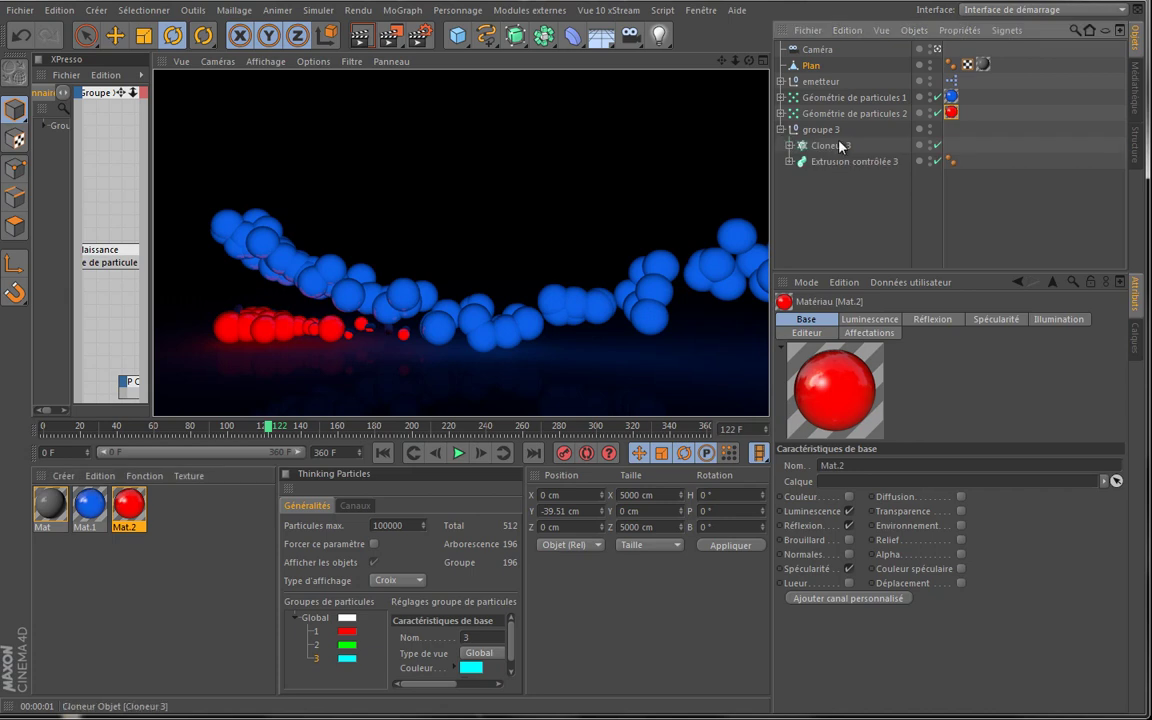
{"action": "left_click", "coordinate": [835, 146]}
{"action": "left_click", "coordinate": [836, 161]}
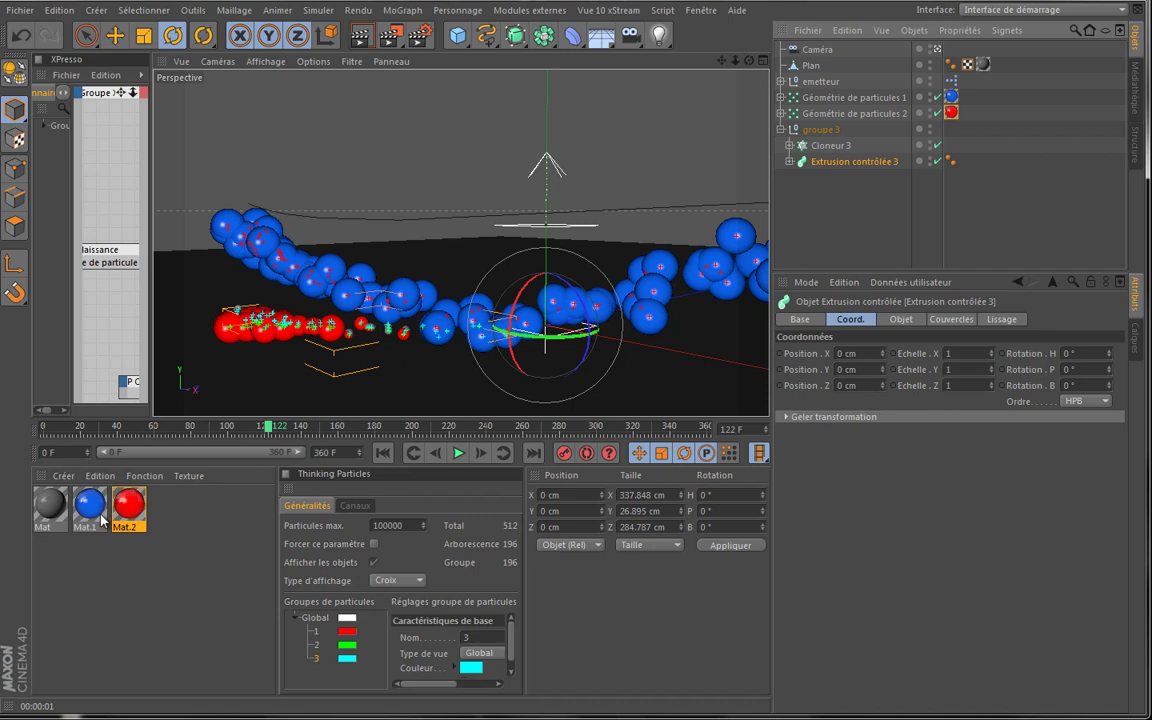
{"action": "left_click_drag", "start_coordinate": [98, 512], "coordinate": [891, 170]}
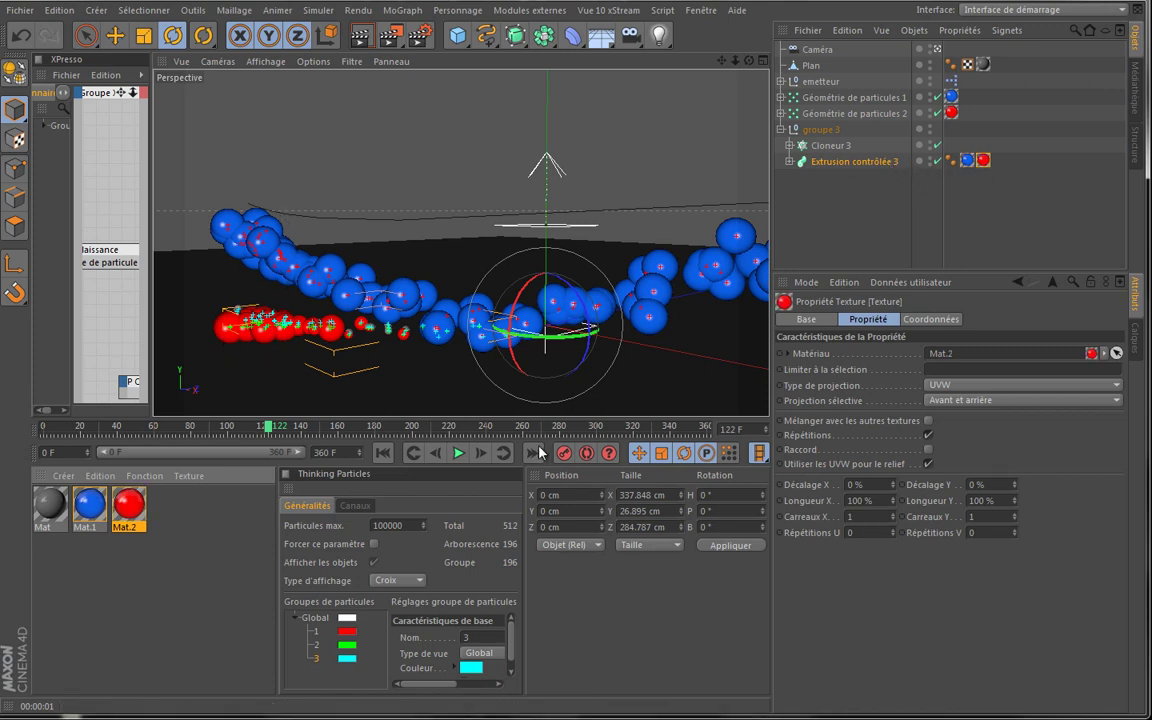
Play the animation forward to frame 161 and render the view to check the extruded stems' materials
{"action": "left_click", "coordinate": [459, 453]}
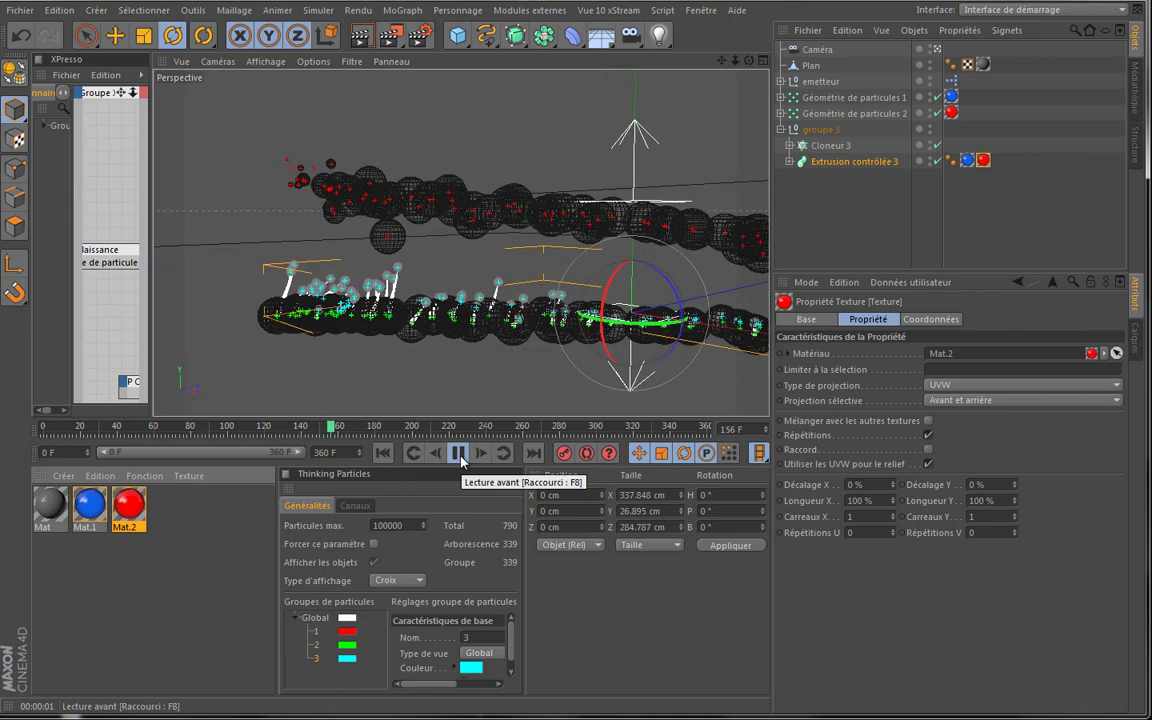
{"action": "left_click", "coordinate": [458, 453]}
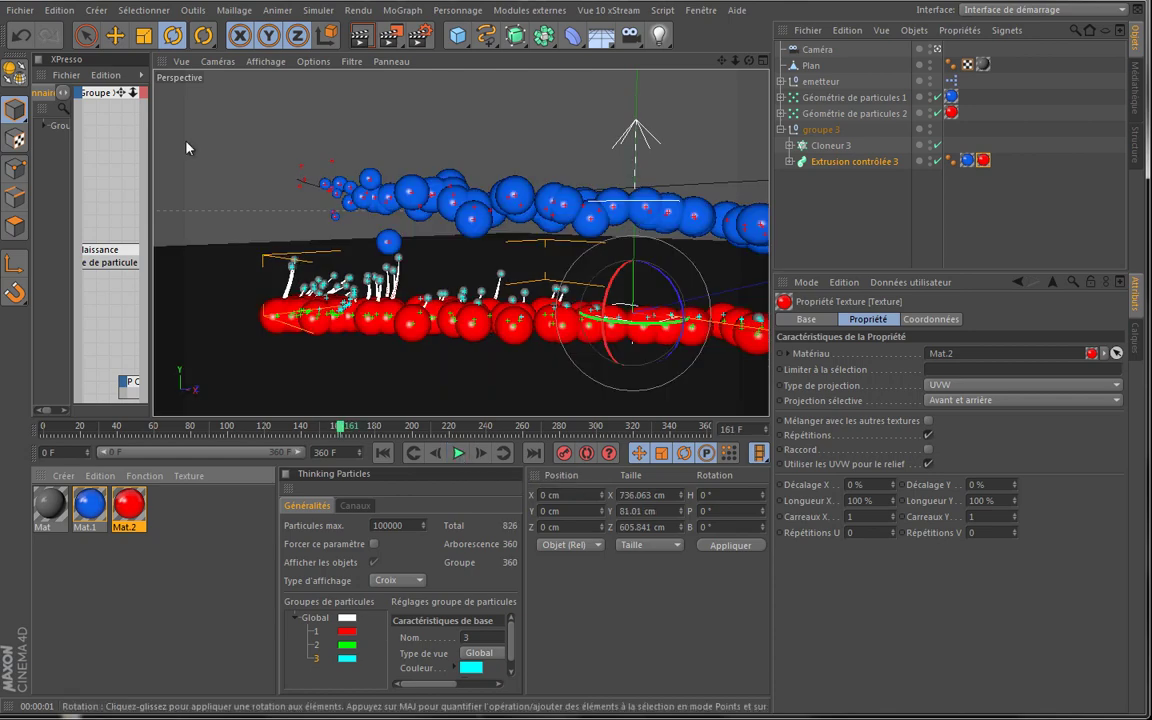
{"action": "left_click", "coordinate": [361, 35]}
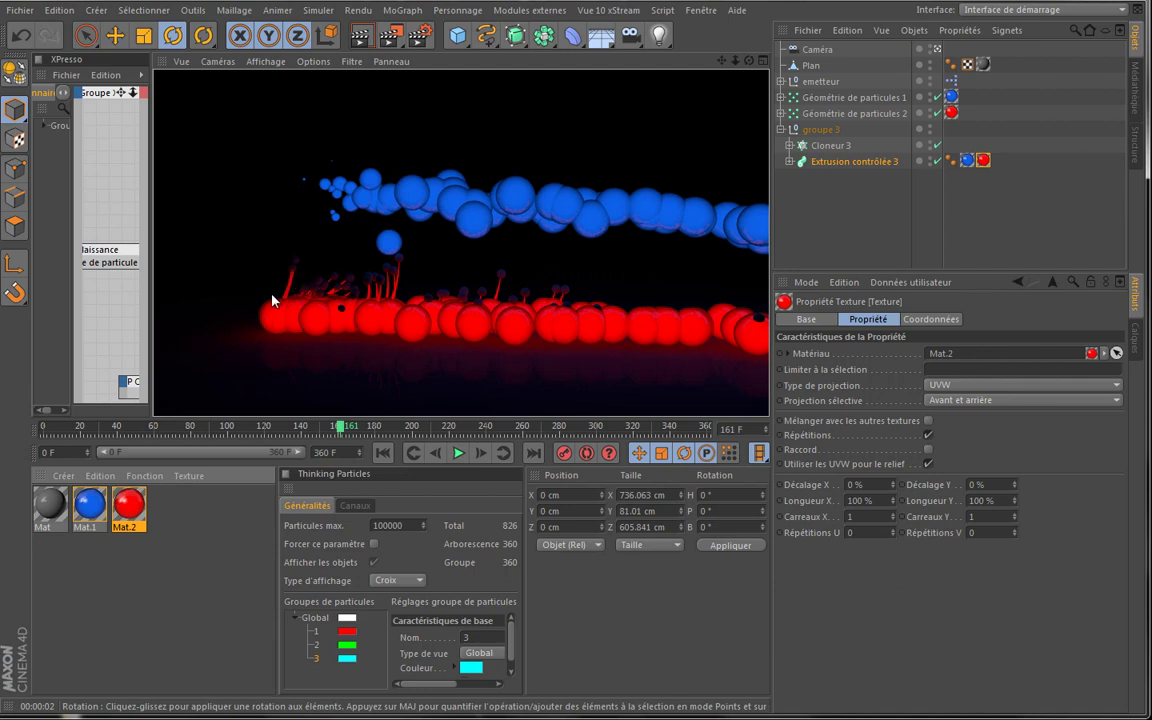
Remove the Mat.2 texture from Extrusion contrôlée 3 and duplicate the red material Mat.2
{"action": "left_click", "coordinate": [984, 161]}
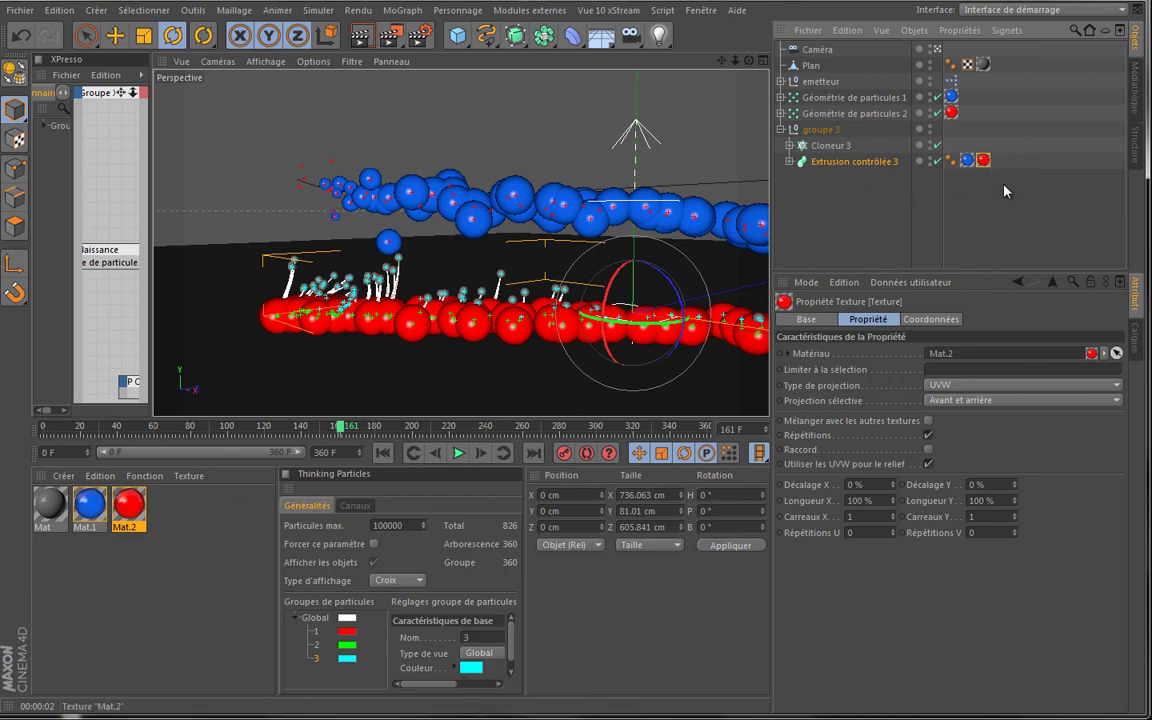
{"action": "key", "text": "Delete"}
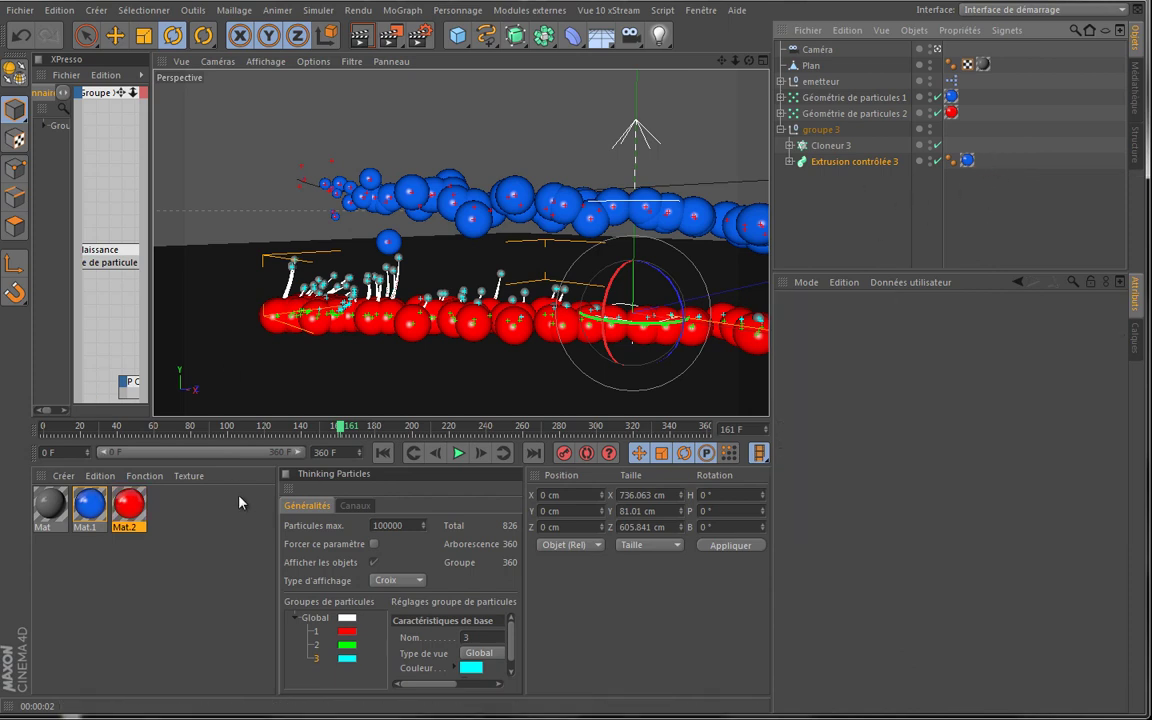
{"action": "left_click", "coordinate": [130, 505]}
{"action": "left_click_drag", "start_coordinate": [137, 506], "coordinate": [172, 506], "text": "ctrl"}
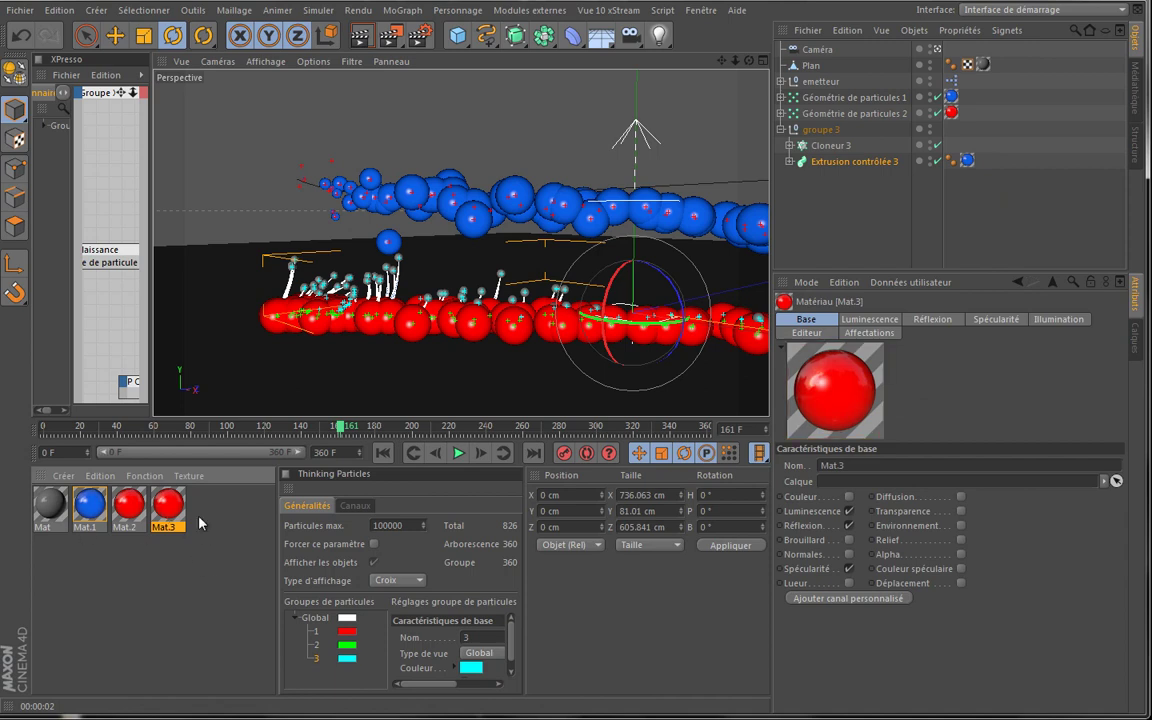
Enable the Alpha channel on the copied red material and load a Bruit texture into it
{"action": "double_click", "coordinate": [172, 506]}
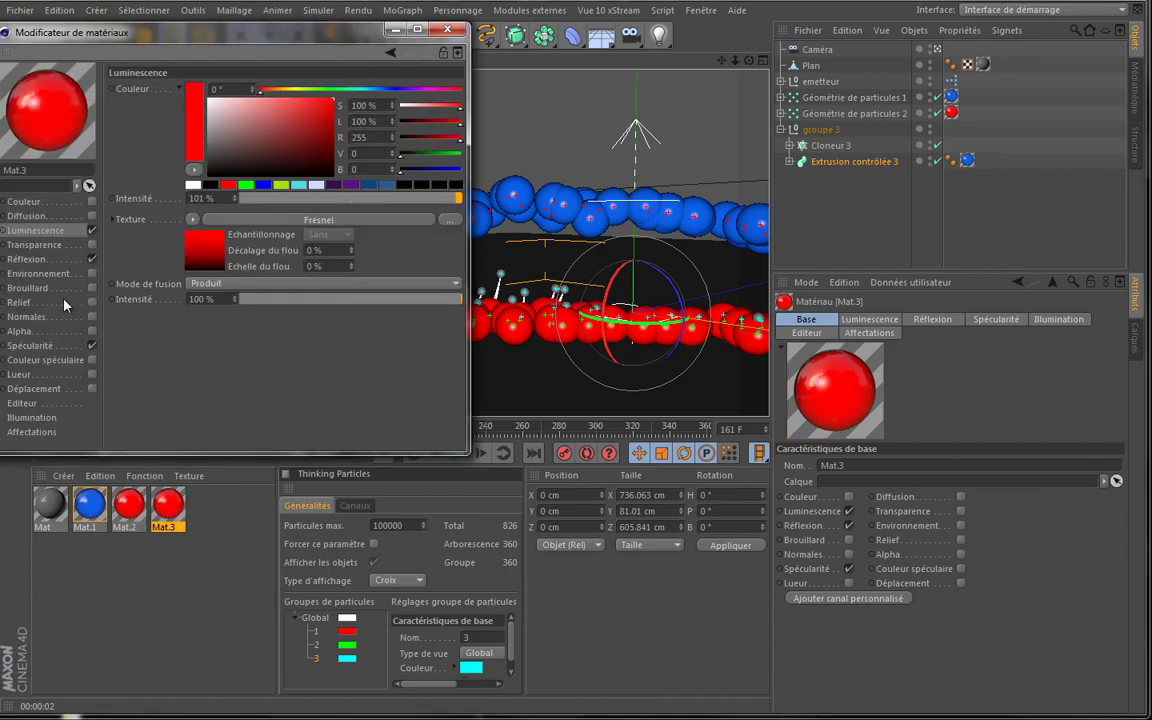
{"action": "left_click", "coordinate": [91, 331]}
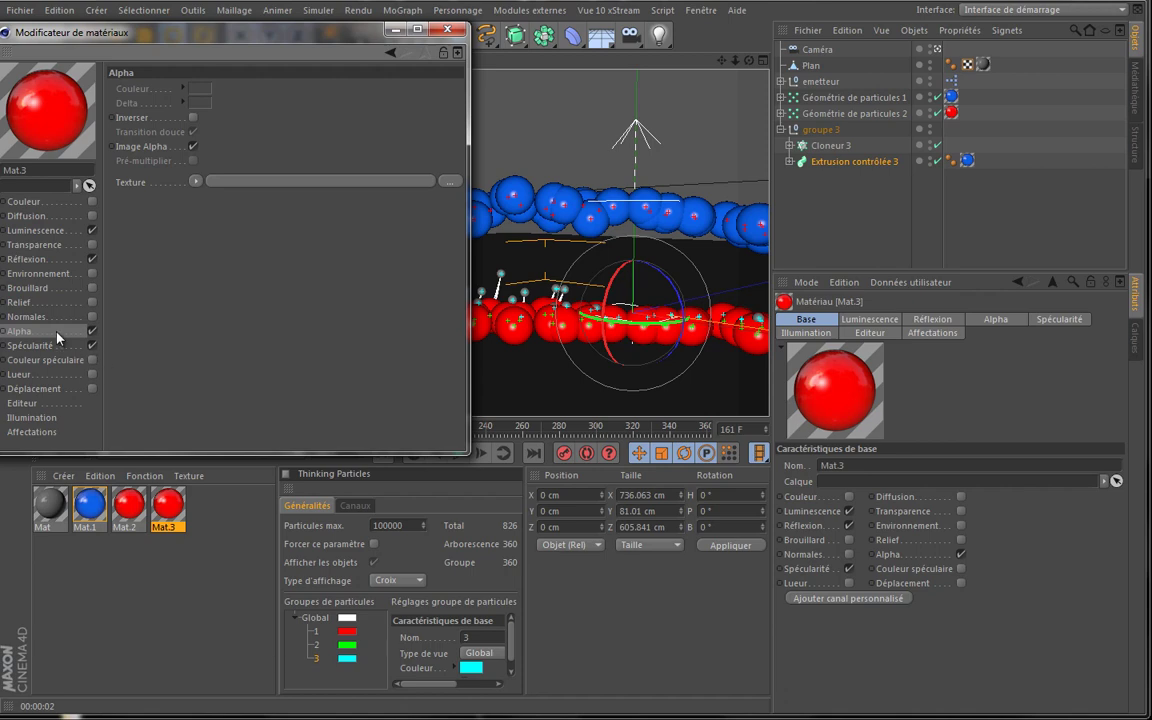
{"action": "left_click", "coordinate": [196, 182]}
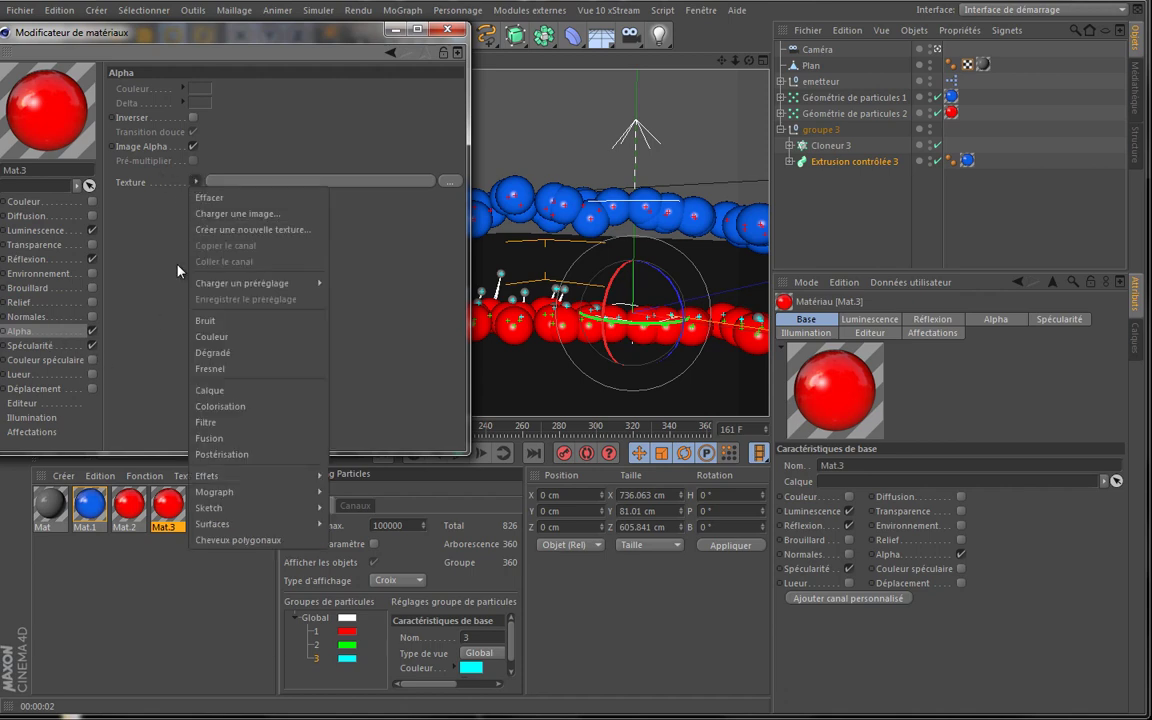
{"action": "left_click", "coordinate": [262, 321]}
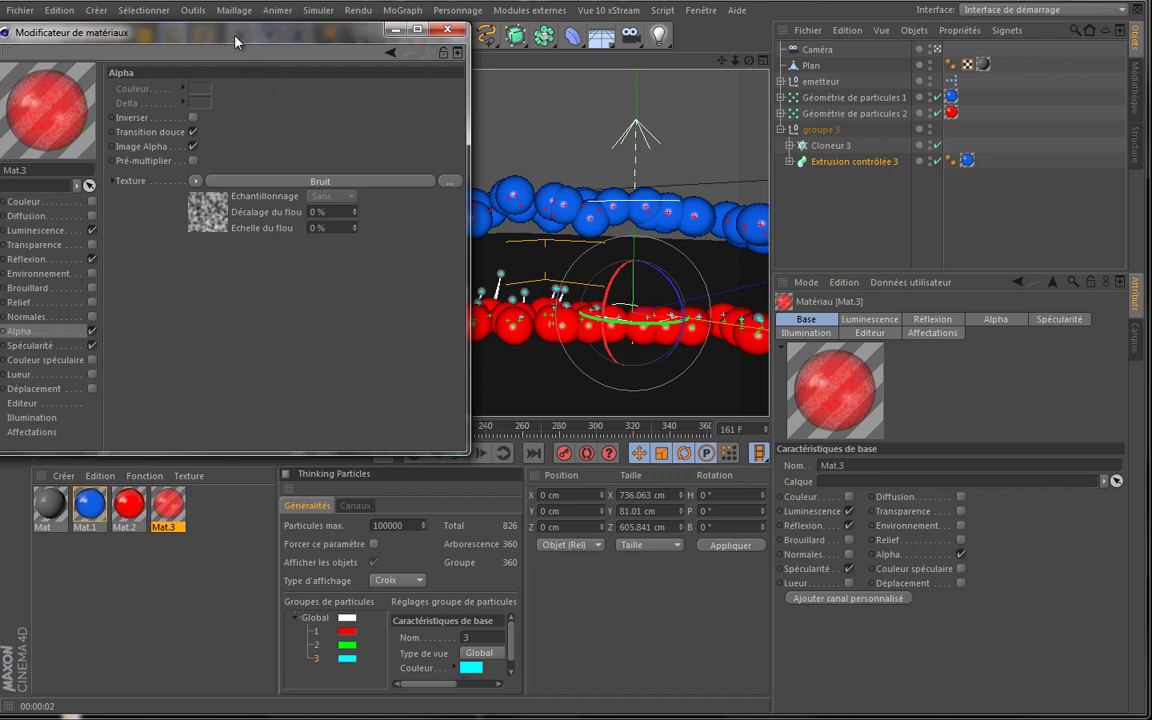
{"action": "left_click_drag", "start_coordinate": [236, 40], "coordinate": [310, 65]}
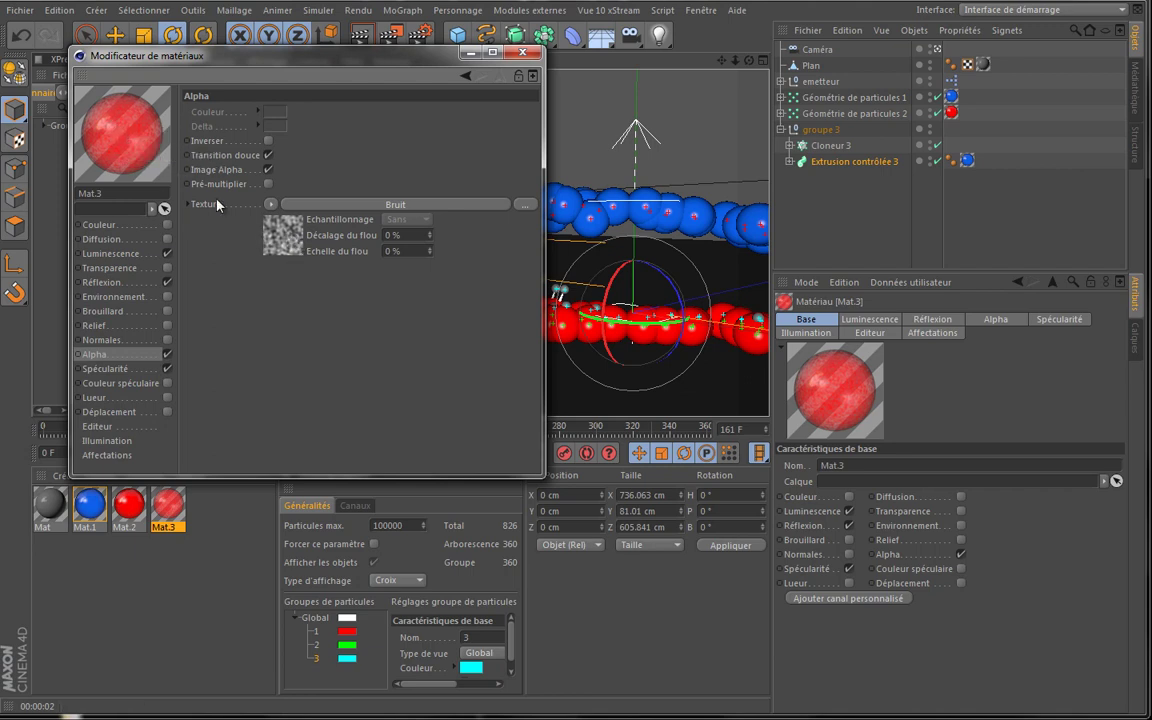
Open the alpha noise settings and set the lower clipping to 44% and the upper clipping to 55%
{"action": "left_click", "coordinate": [297, 234]}
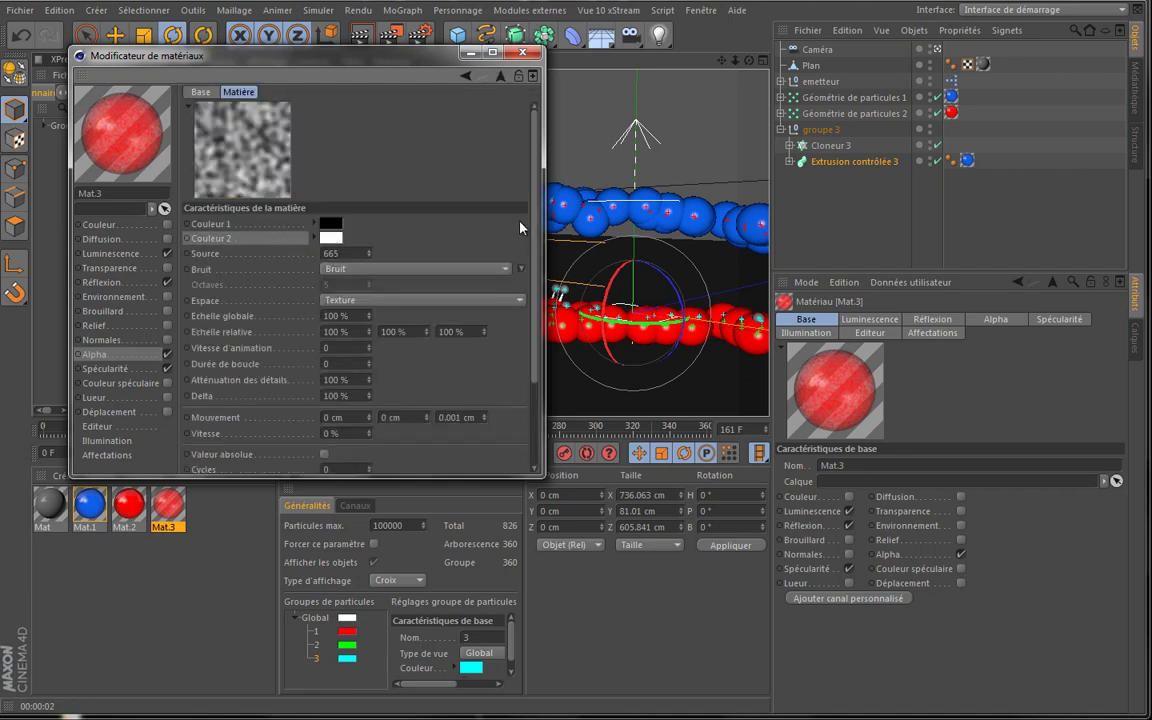
{"action": "scroll", "coordinate": [520, 200], "scroll_direction": "down", "scroll_amount": 3}
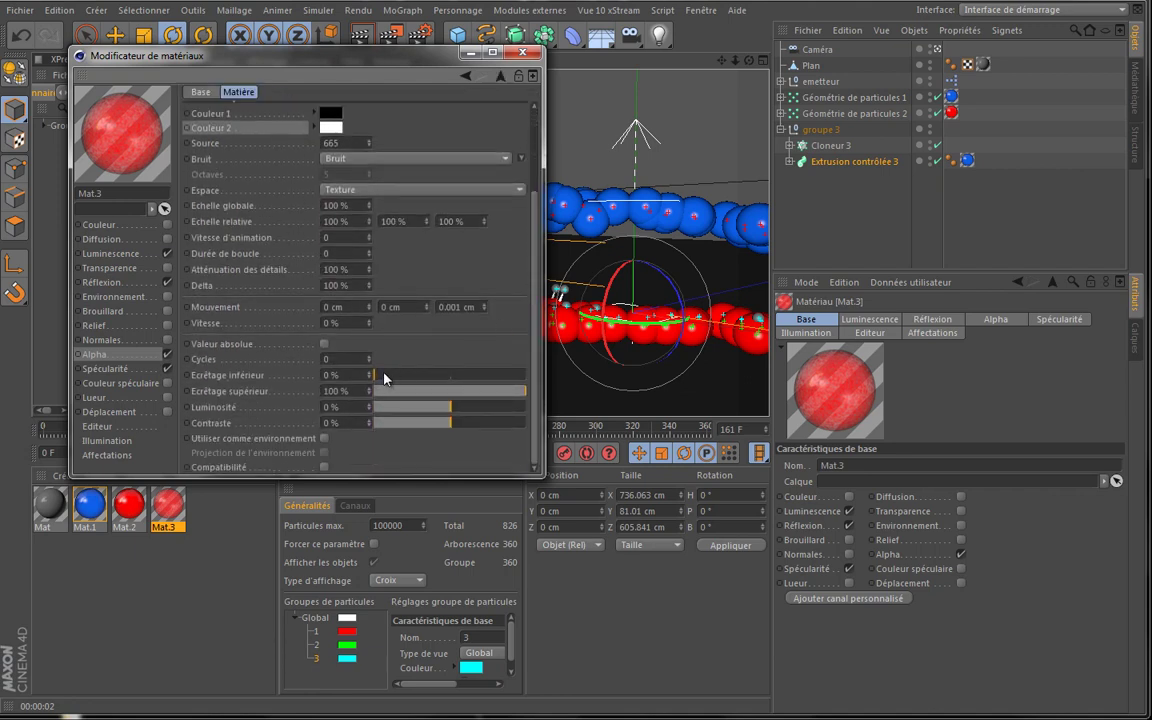
{"action": "left_click_drag", "start_coordinate": [385, 377], "coordinate": [442, 378]}
{"action": "left_click", "coordinate": [485, 392]}
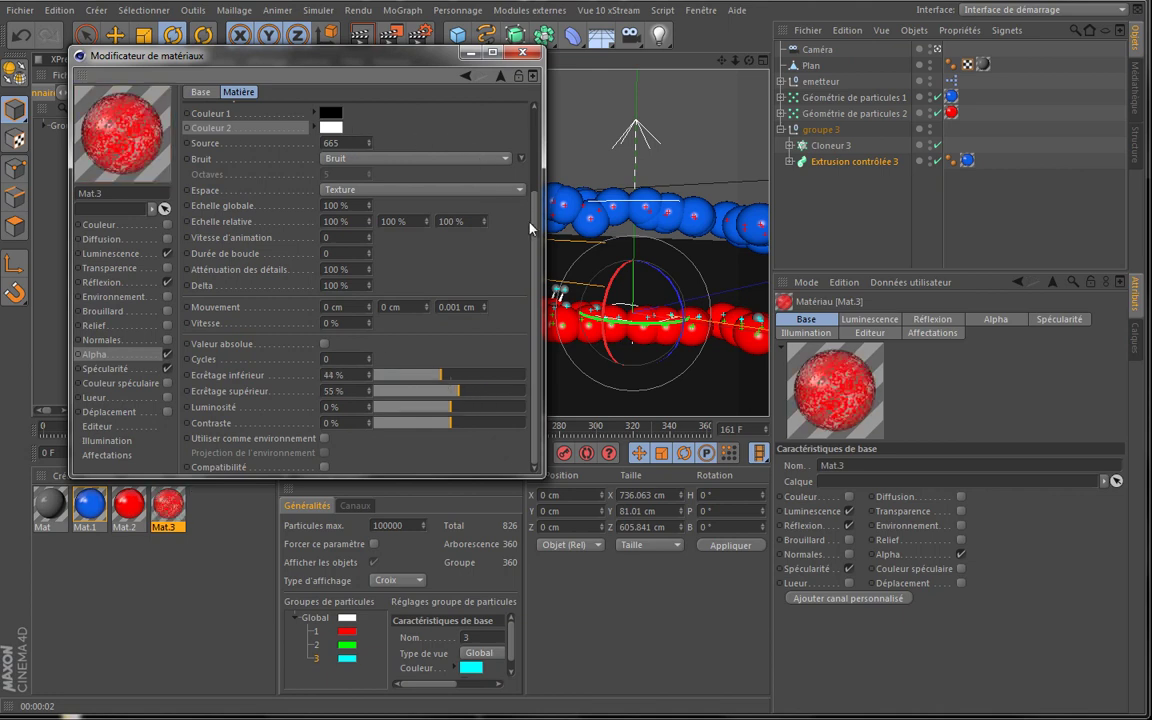
Enlarge the material editor and readjust the alpha noise clipping to 47% lower and 54% upper
{"action": "scroll", "coordinate": [530, 228], "scroll_direction": "up", "scroll_amount": 3}
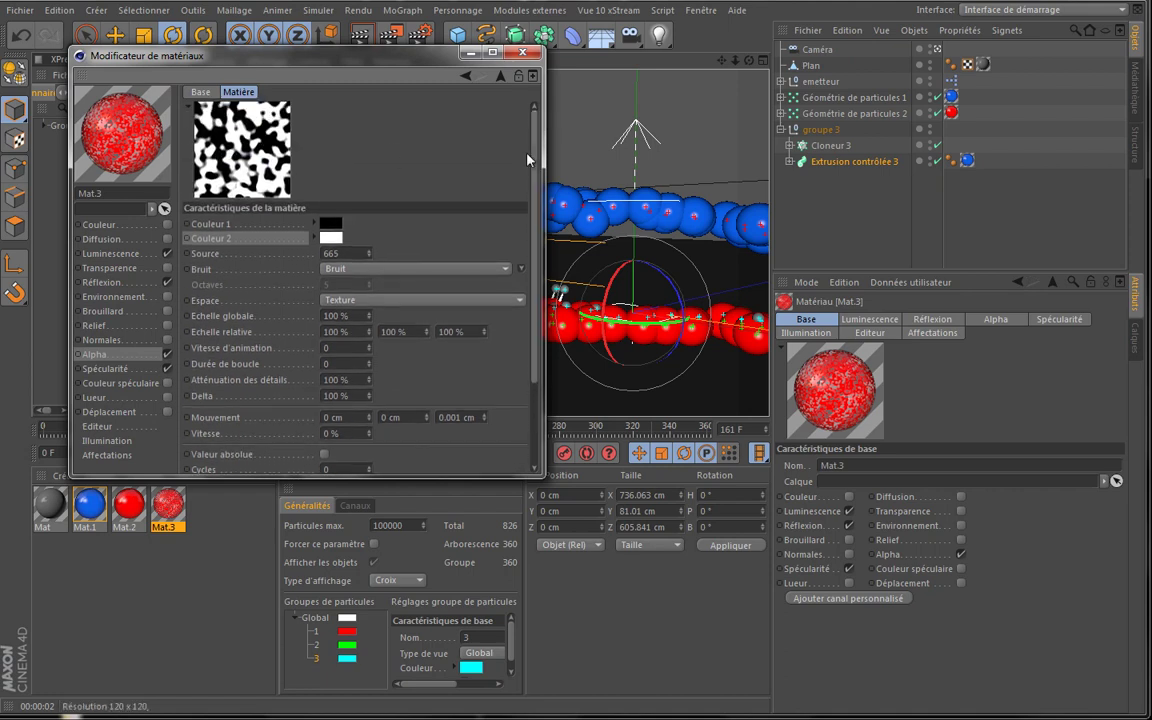
{"action": "left_click_drag", "start_coordinate": [539, 477], "coordinate": [900, 670]}
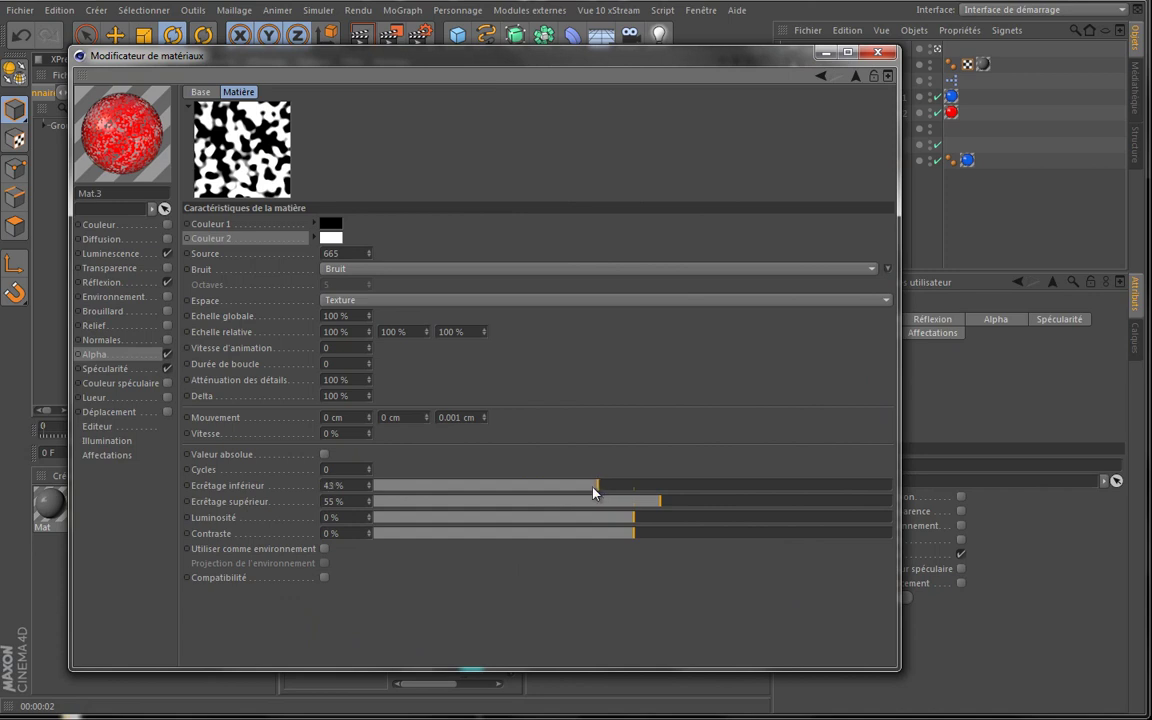
{"action": "left_click_drag", "start_coordinate": [597, 487], "coordinate": [452, 487]}
{"action": "left_click_drag", "start_coordinate": [658, 504], "coordinate": [898, 505]}
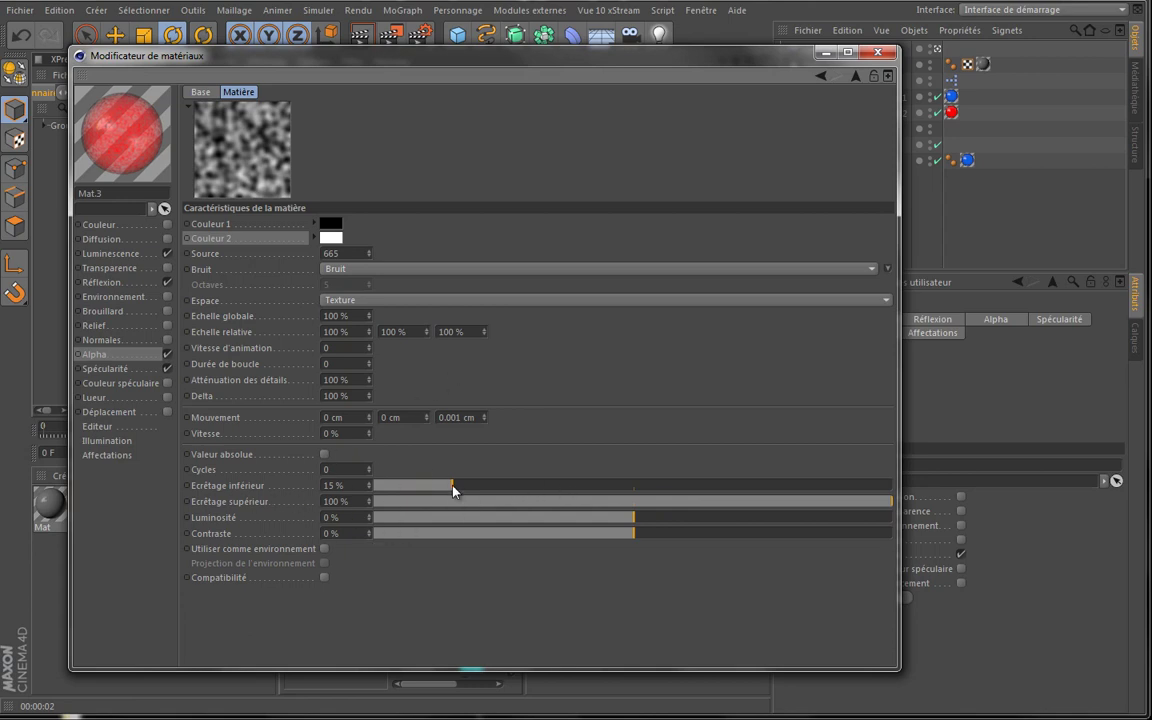
{"action": "left_click_drag", "start_coordinate": [453, 487], "coordinate": [610, 490]}
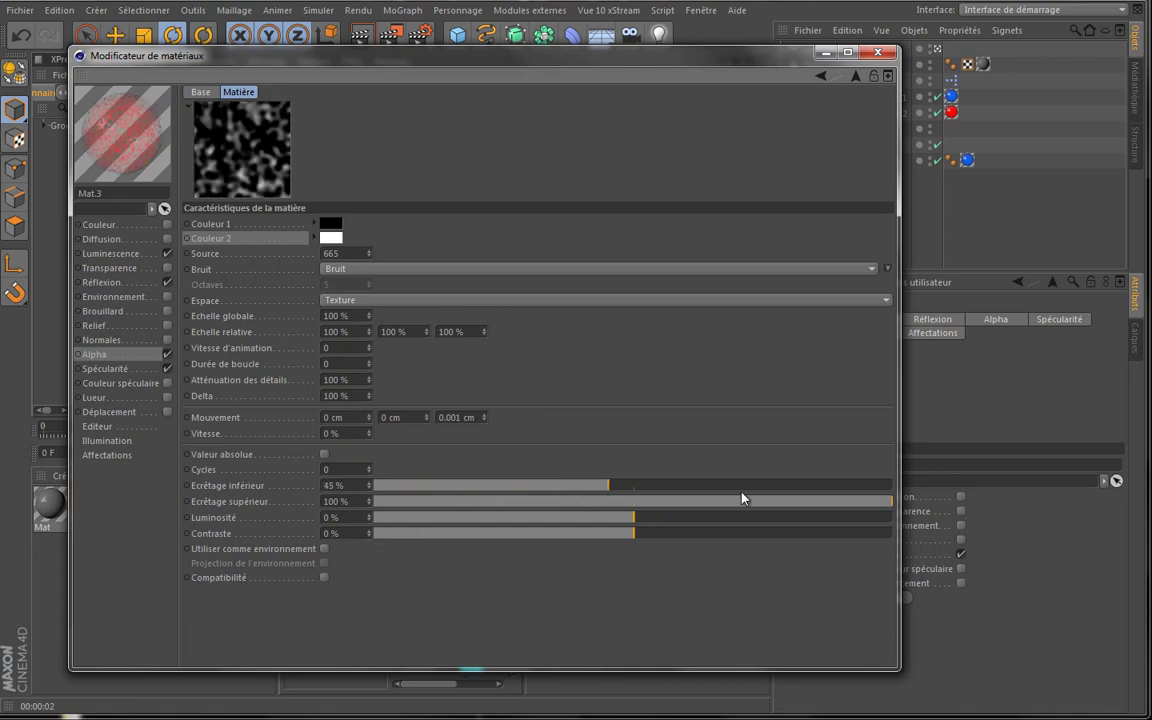
{"action": "left_click_drag", "start_coordinate": [890, 506], "coordinate": [671, 505]}
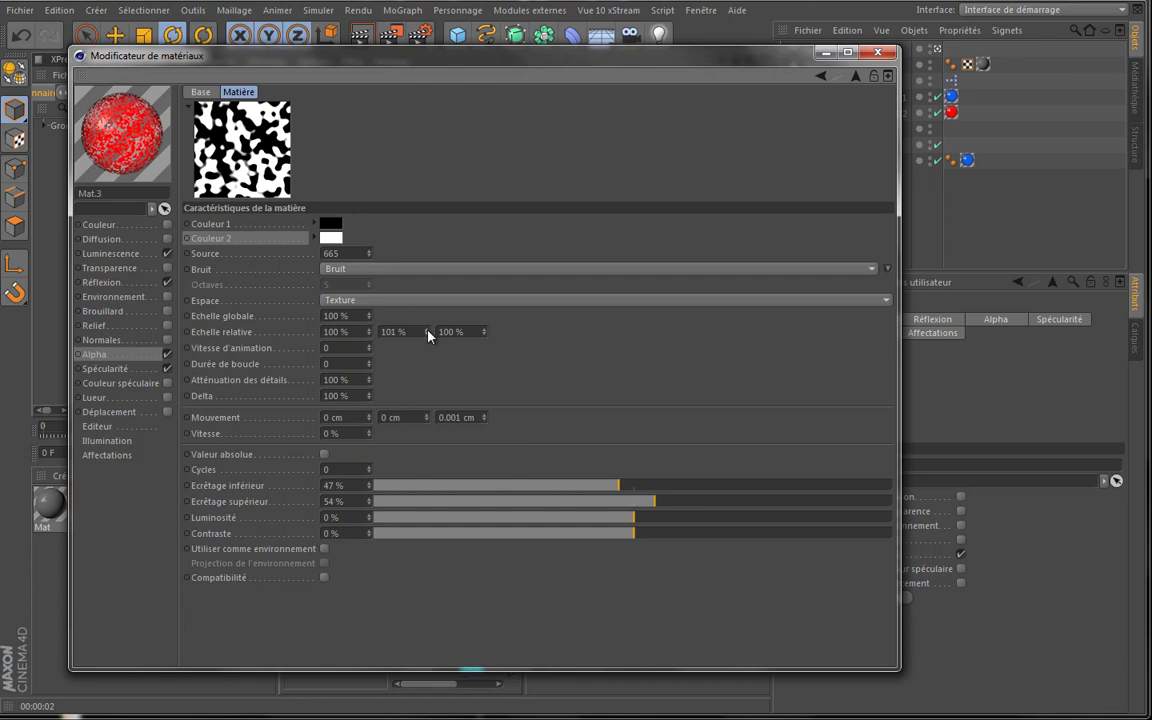
Stretch Mat.3's alpha noise to a second relative scale value of 5707% and apply Mat.3 over the blue material on Extrusion contrôlée 3
{"action": "left_click_drag", "start_coordinate": [427, 334], "coordinate": [434, 360]}
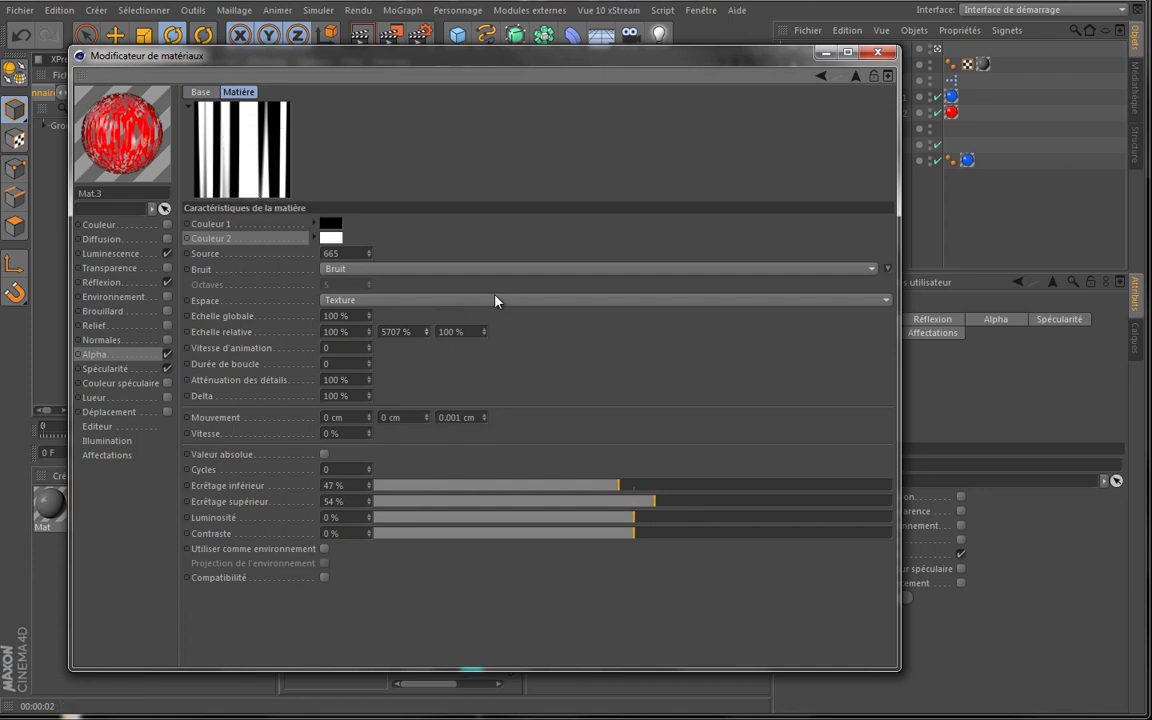
{"action": "left_click", "coordinate": [878, 60]}
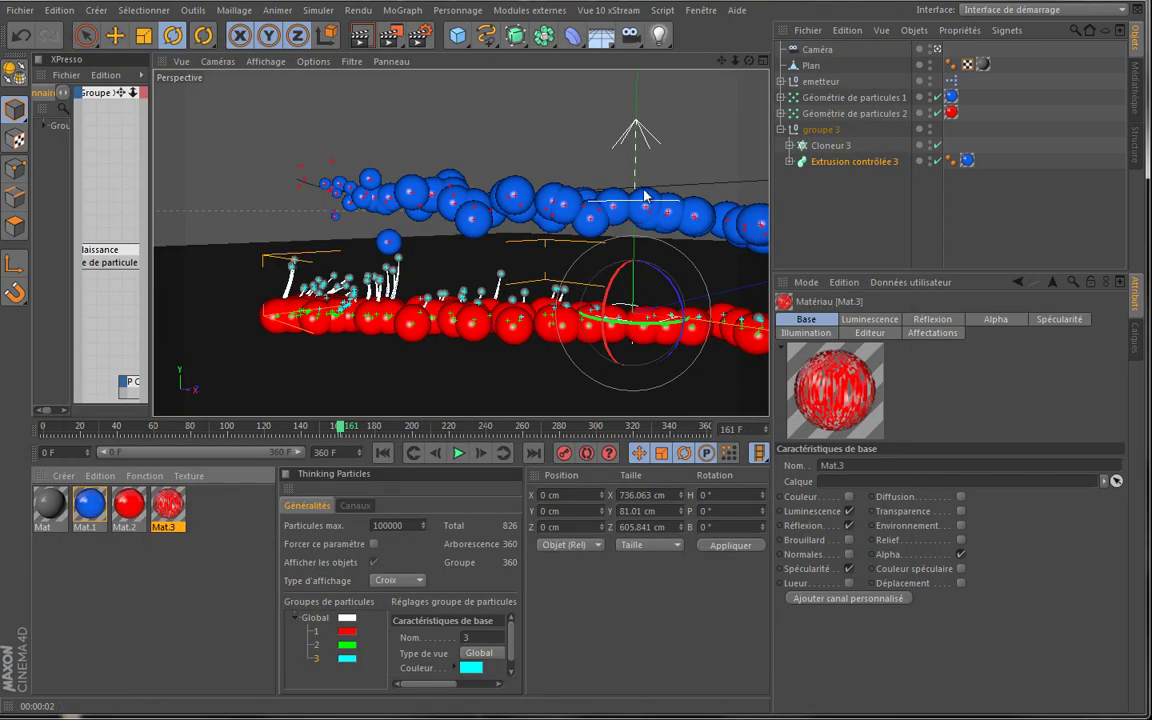
{"action": "left_click_drag", "start_coordinate": [513, 457], "coordinate": [864, 166]}
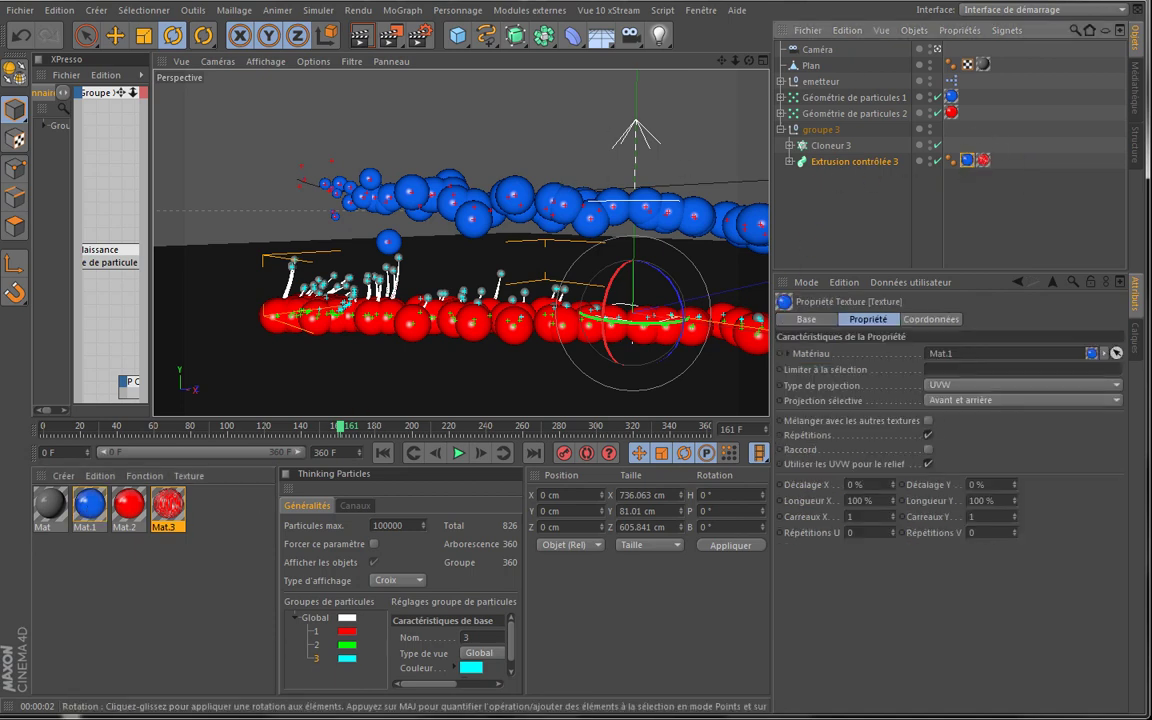
Test render the view, play the animation on to frame 183 and render that frame too
{"action": "key", "text": "ctrl+r"}
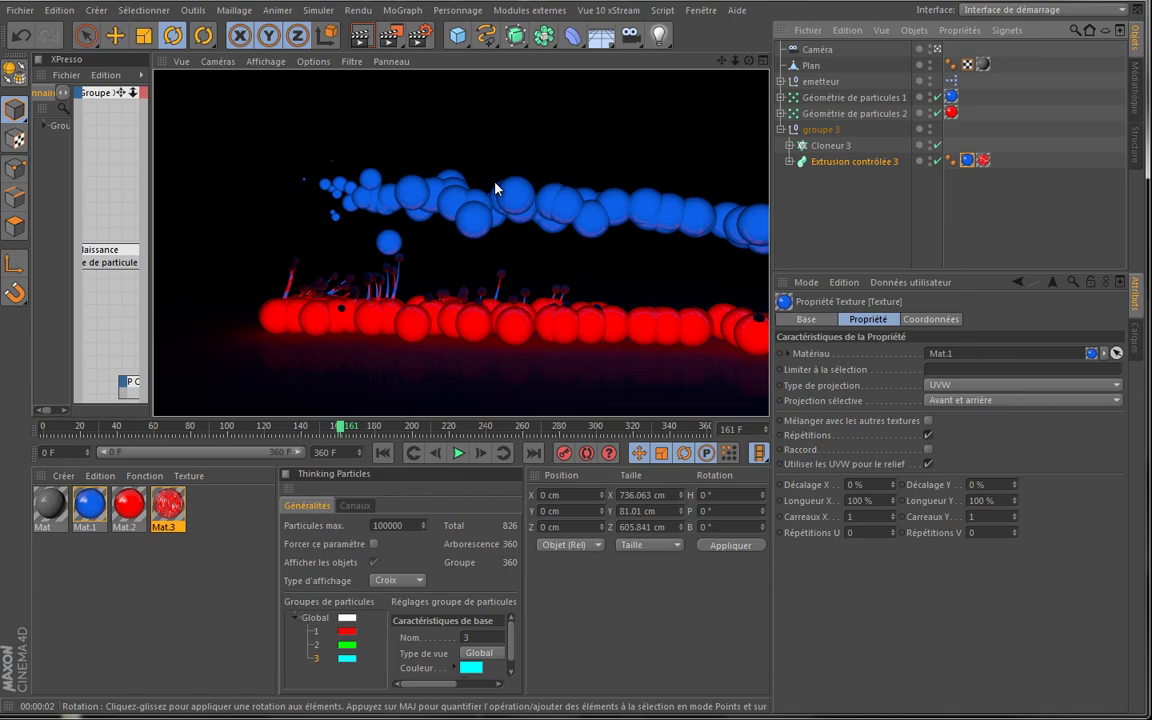
{"action": "left_click", "coordinate": [459, 453]}
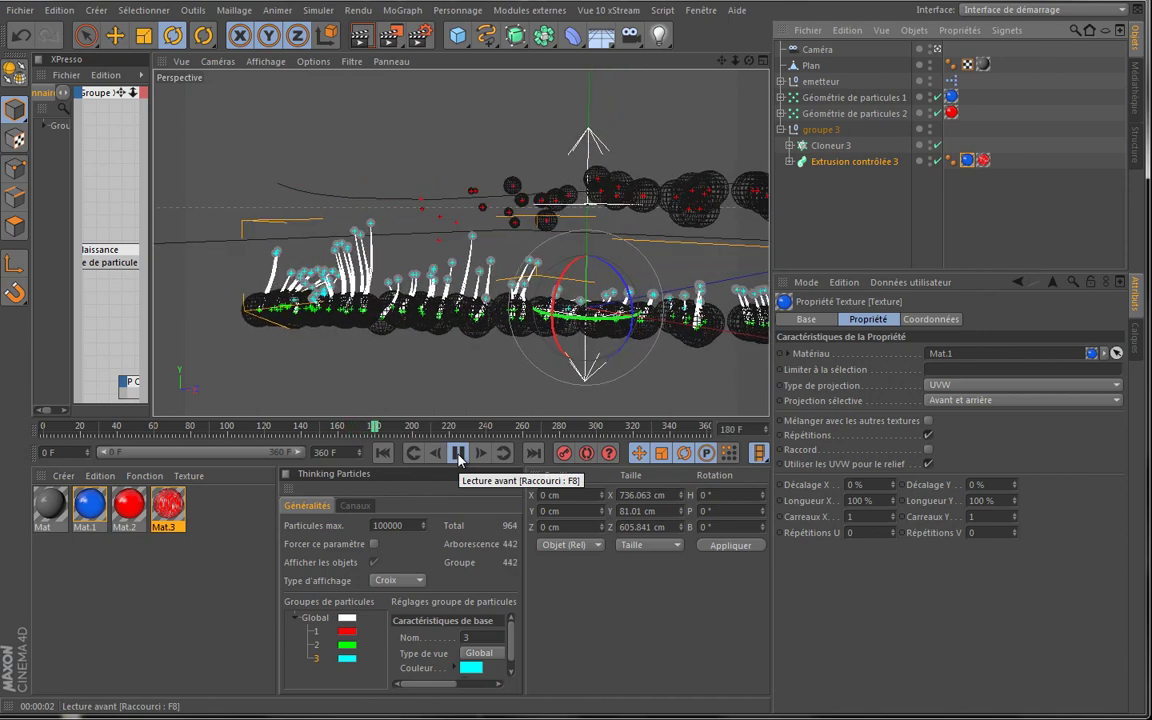
{"action": "left_click", "coordinate": [458, 455]}
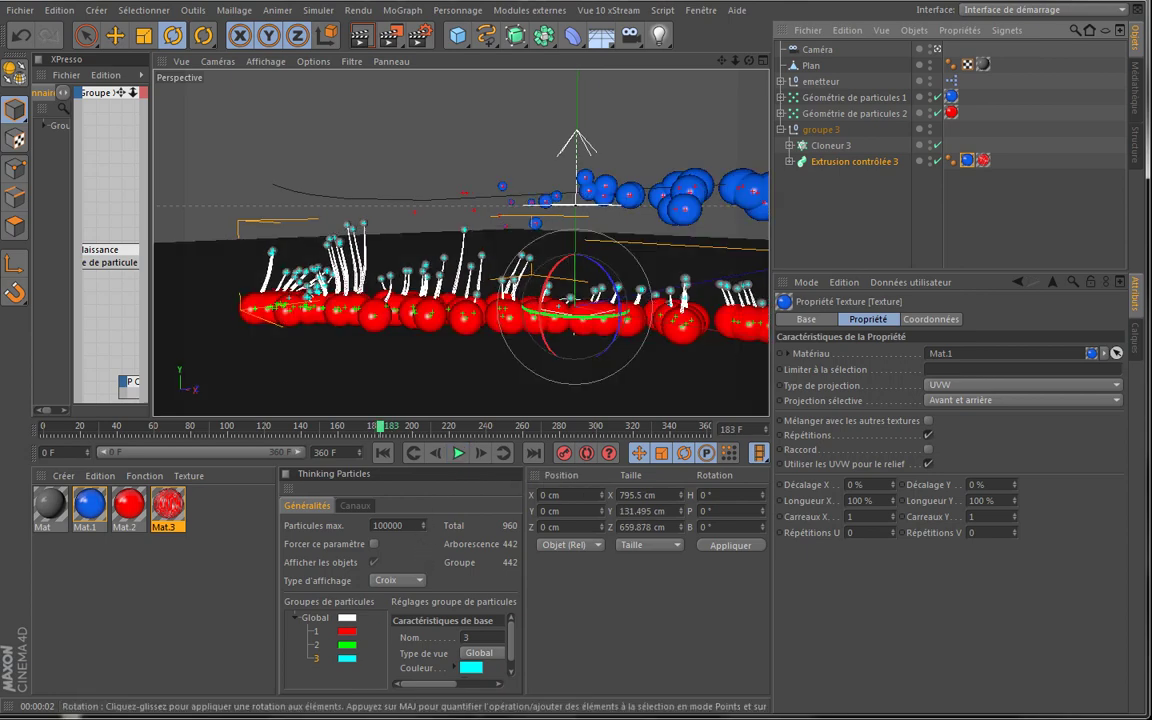
{"action": "key", "text": "ctrl+r"}
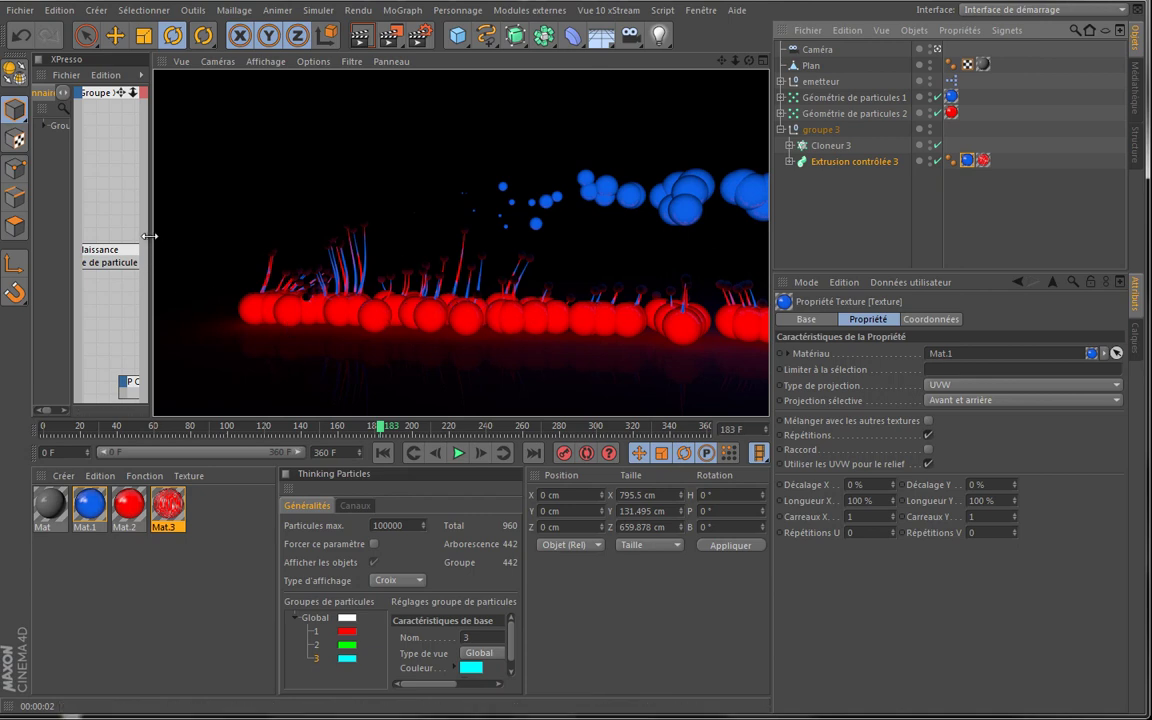
Set the absolute T1 value of the P Age node driving the group 3 freeze to 100 F
{"action": "left_click_drag", "start_coordinate": [150, 236], "coordinate": [375, 238]}
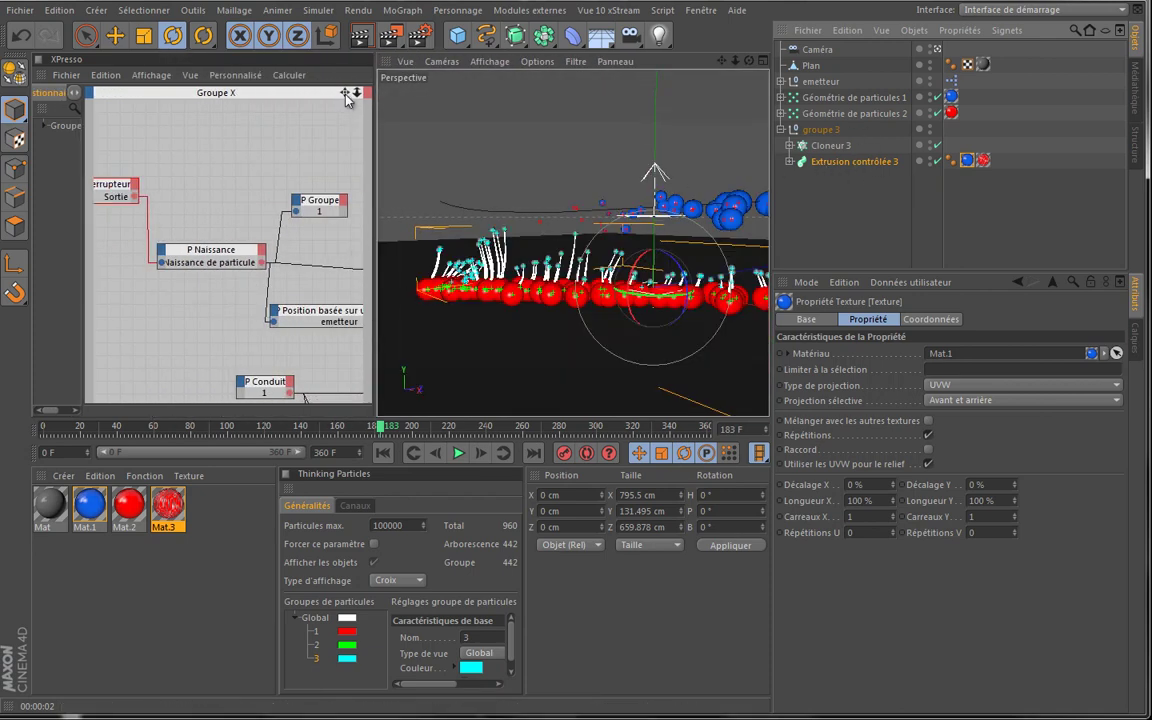
{"action": "left_click_drag", "start_coordinate": [345, 93], "coordinate": [370, 335]}
{"action": "left_click", "coordinate": [318, 254]}
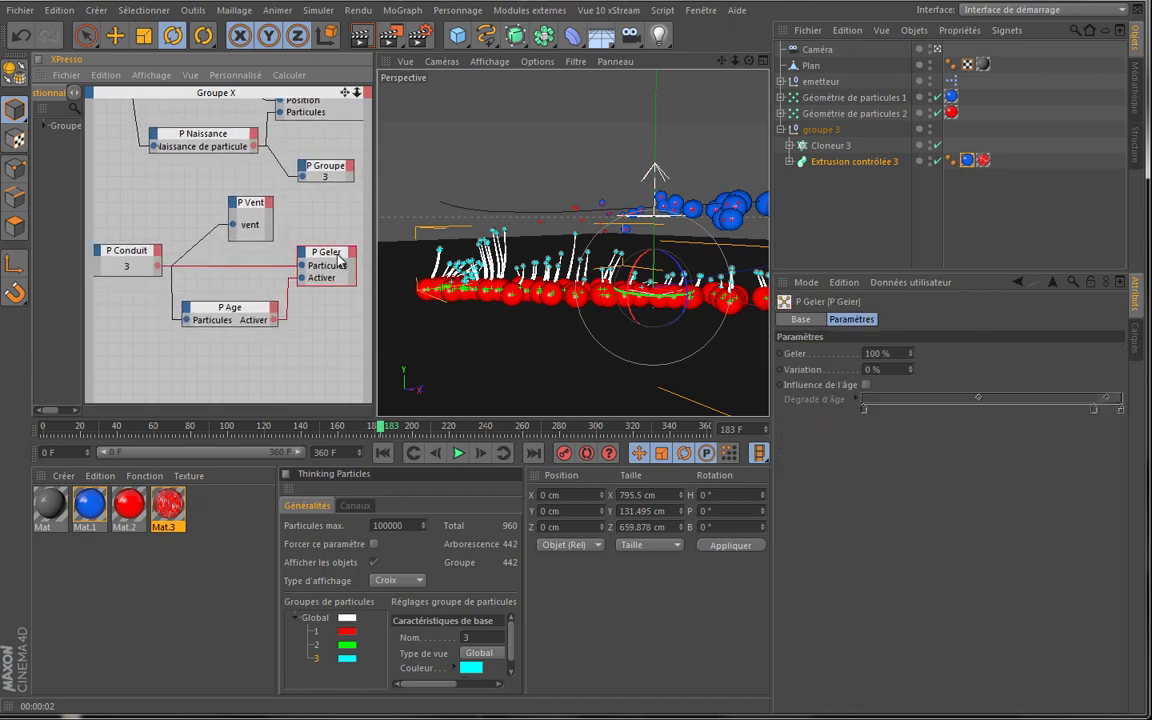
{"action": "left_click", "coordinate": [256, 316]}
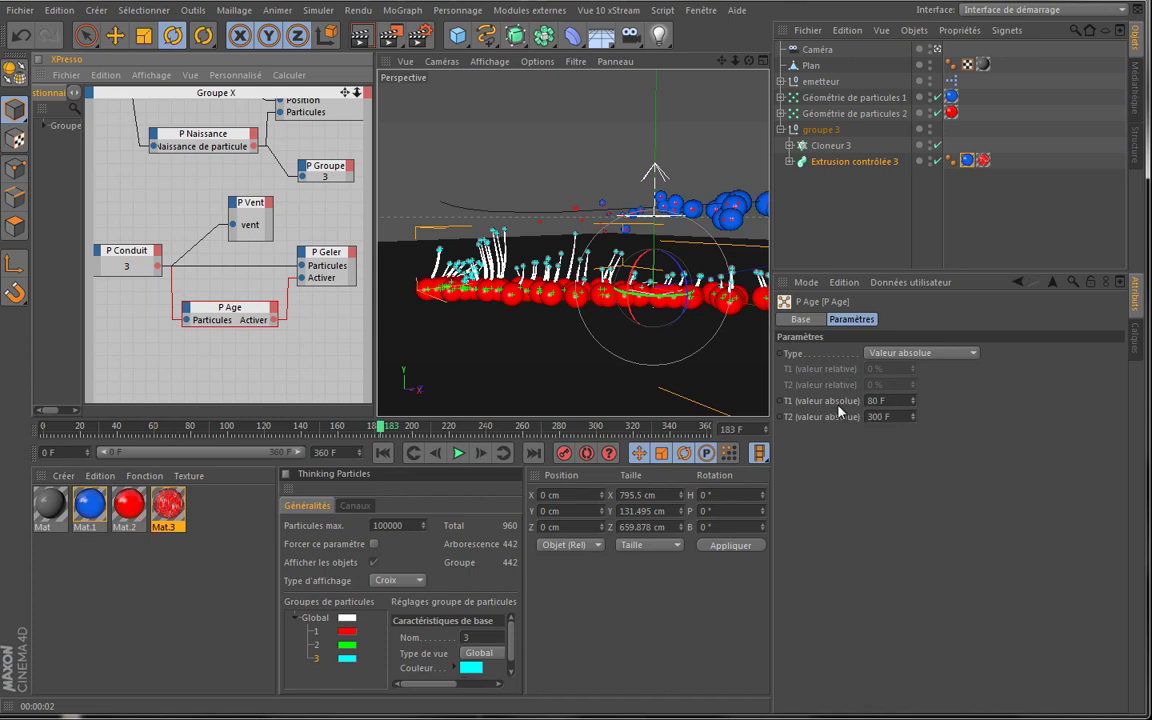
{"action": "left_click", "coordinate": [894, 400]}
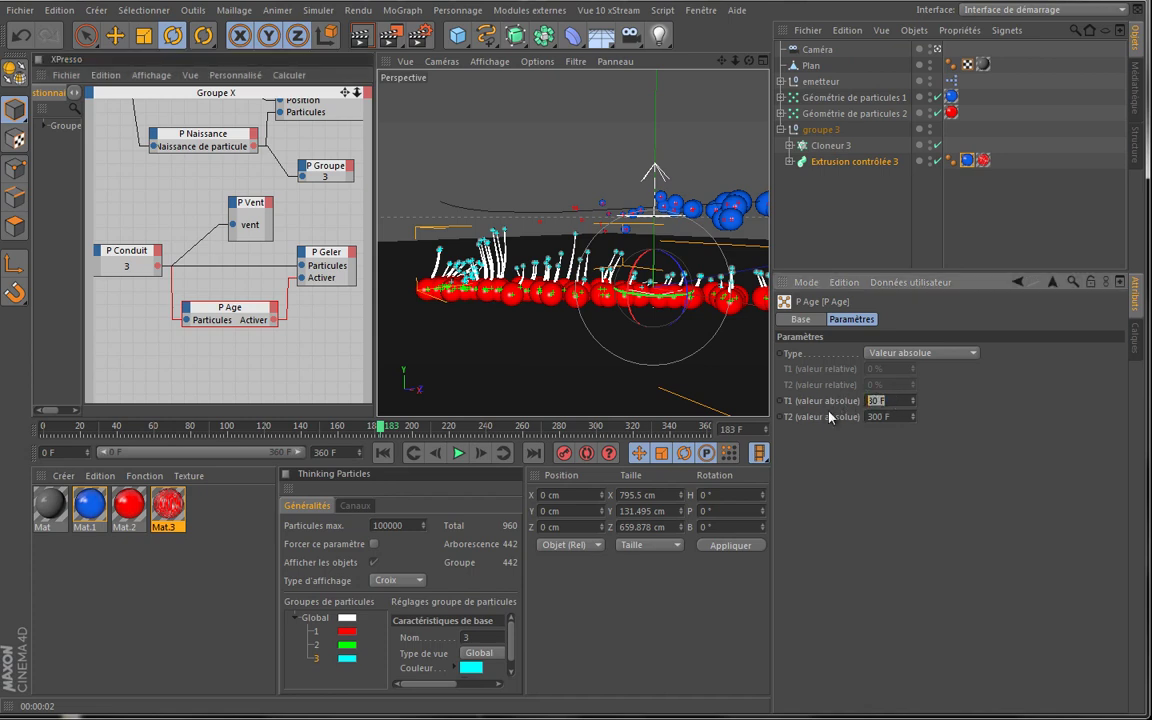
{"action": "type", "text": "100"}
{"action": "key", "text": "Tab"}
{"action": "left_click_drag", "start_coordinate": [374, 146], "coordinate": [147, 146]}
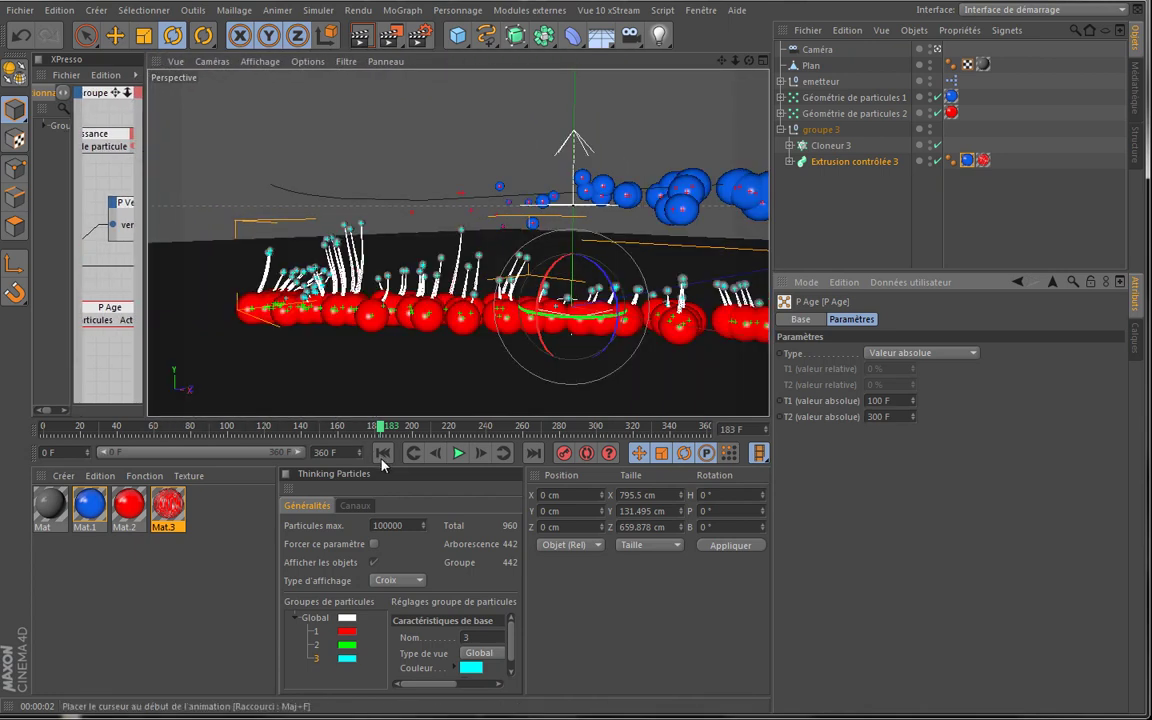
Replay the animation from the start to frame 240 in a lines display and test render the view
{"action": "left_click", "coordinate": [383, 453]}
{"action": "left_click", "coordinate": [458, 453]}
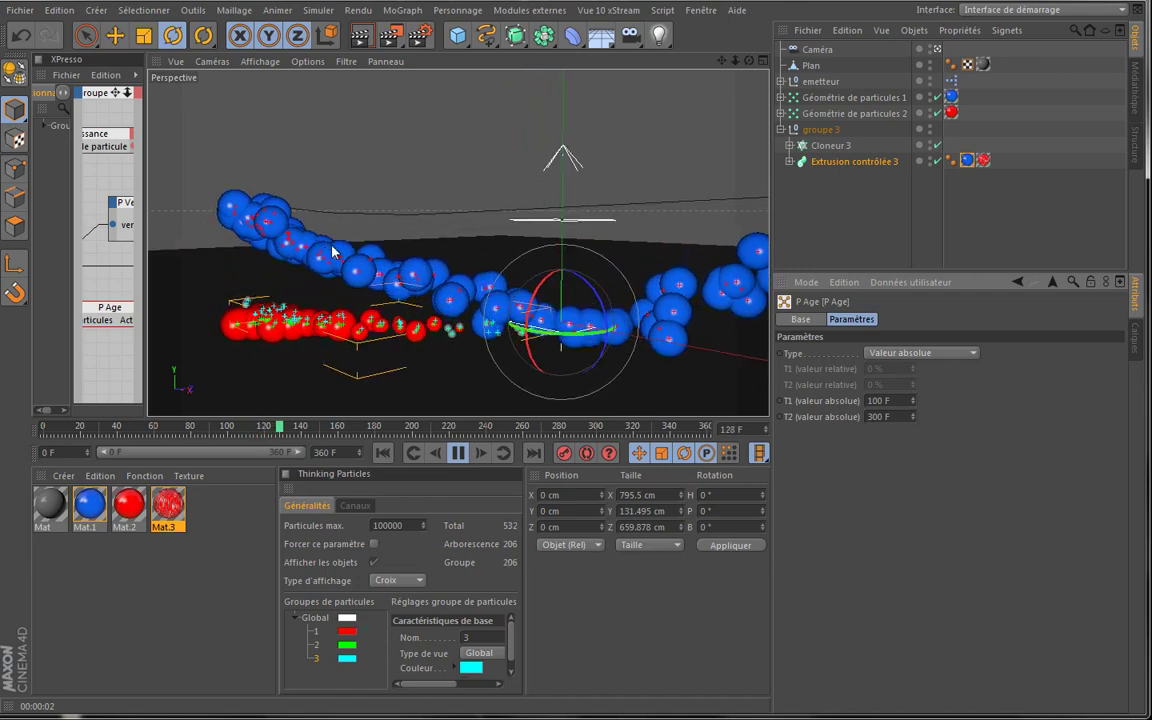
{"action": "key", "text": "n"}
{"action": "key", "text": "g"}
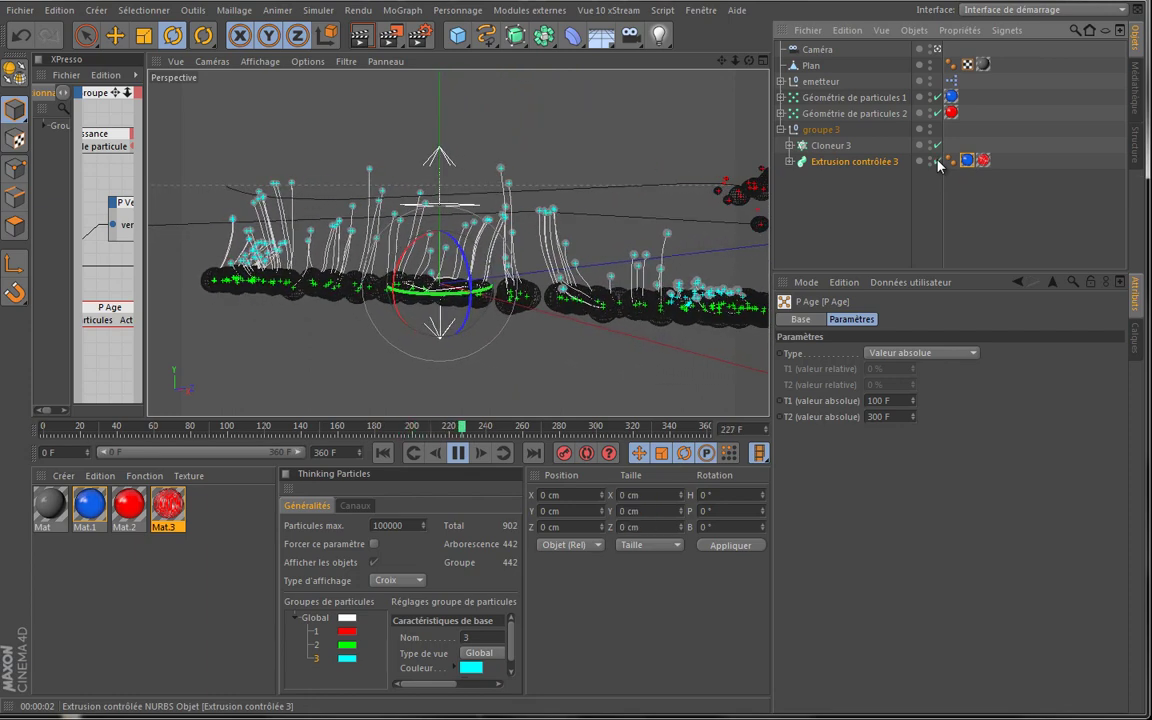
{"action": "left_click", "coordinate": [937, 162]}
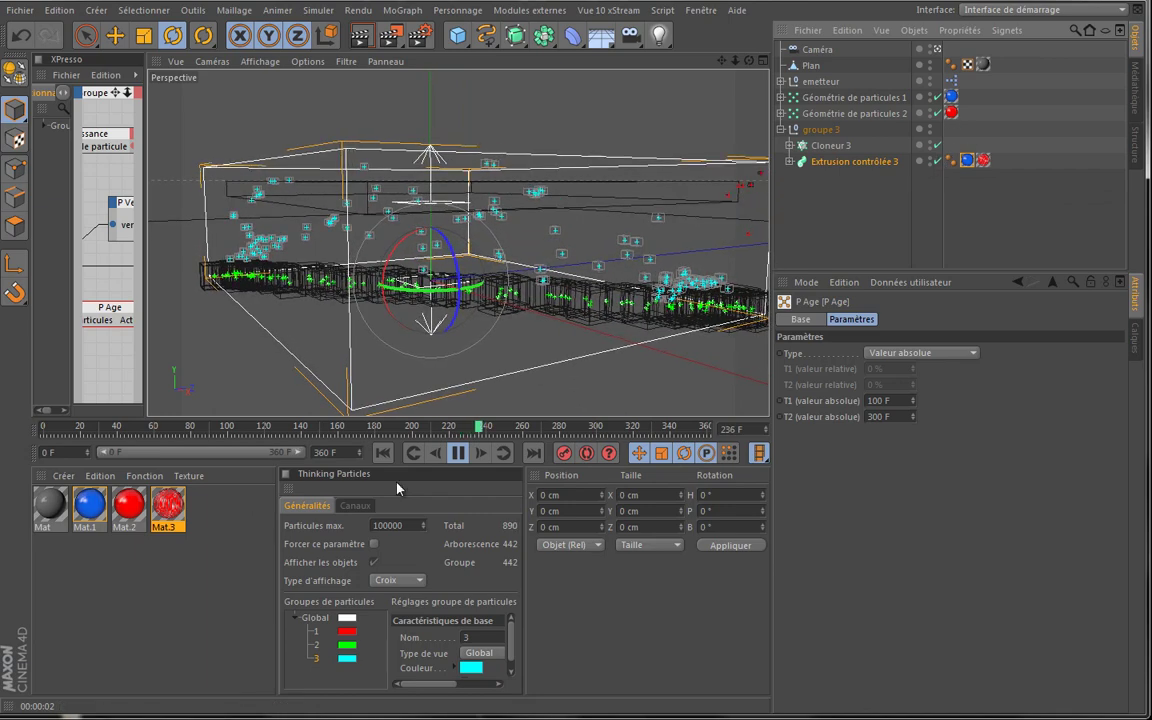
{"action": "left_click", "coordinate": [458, 453]}
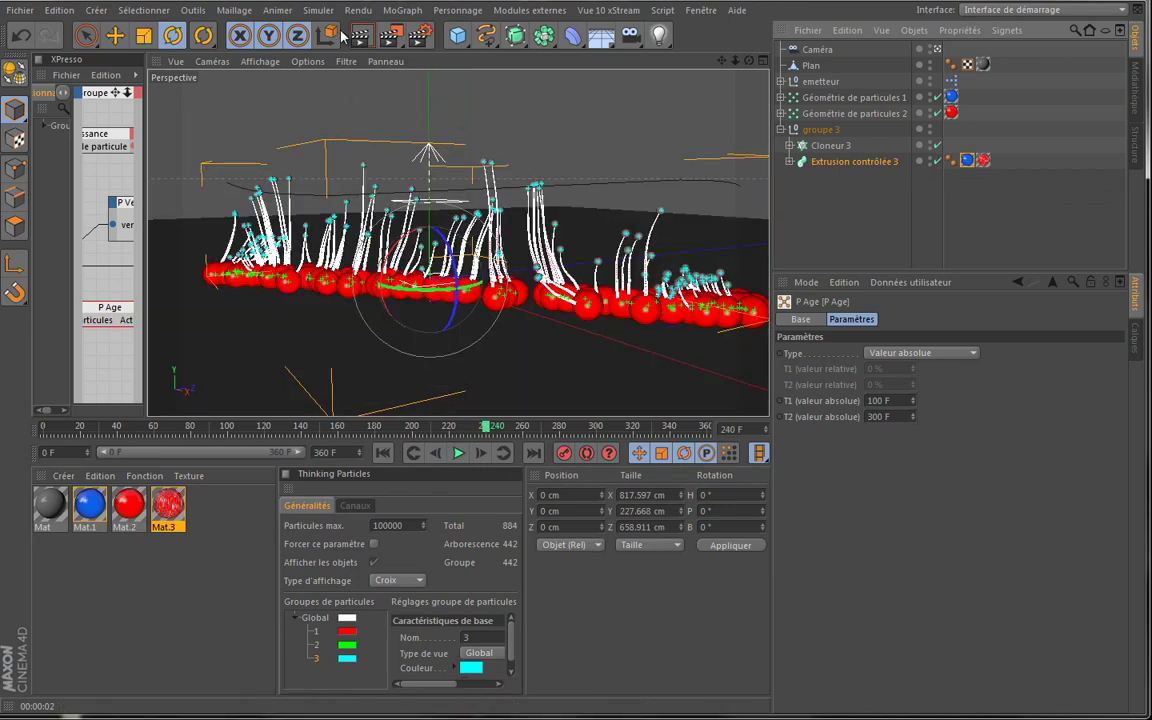
{"action": "key", "text": "ctrl+r"}
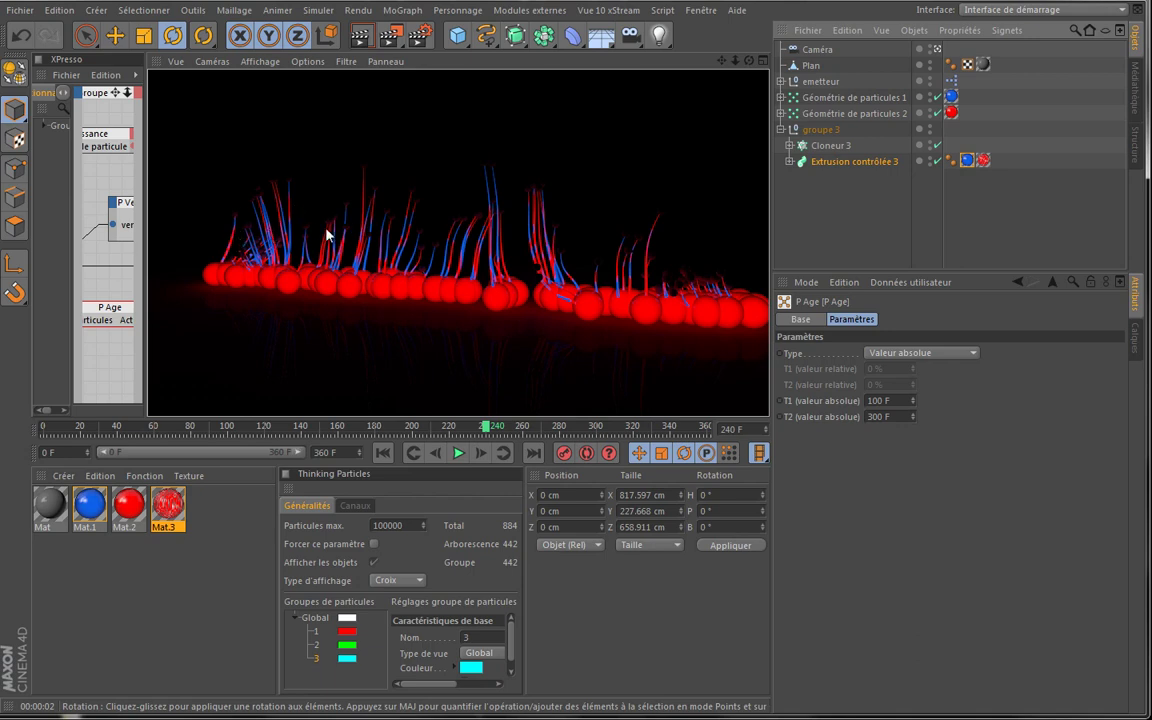
Reduce the radius of the Sphère inside Cloneur 3 to 4 cm and reselect the cloner
{"action": "left_click", "coordinate": [835, 145]}
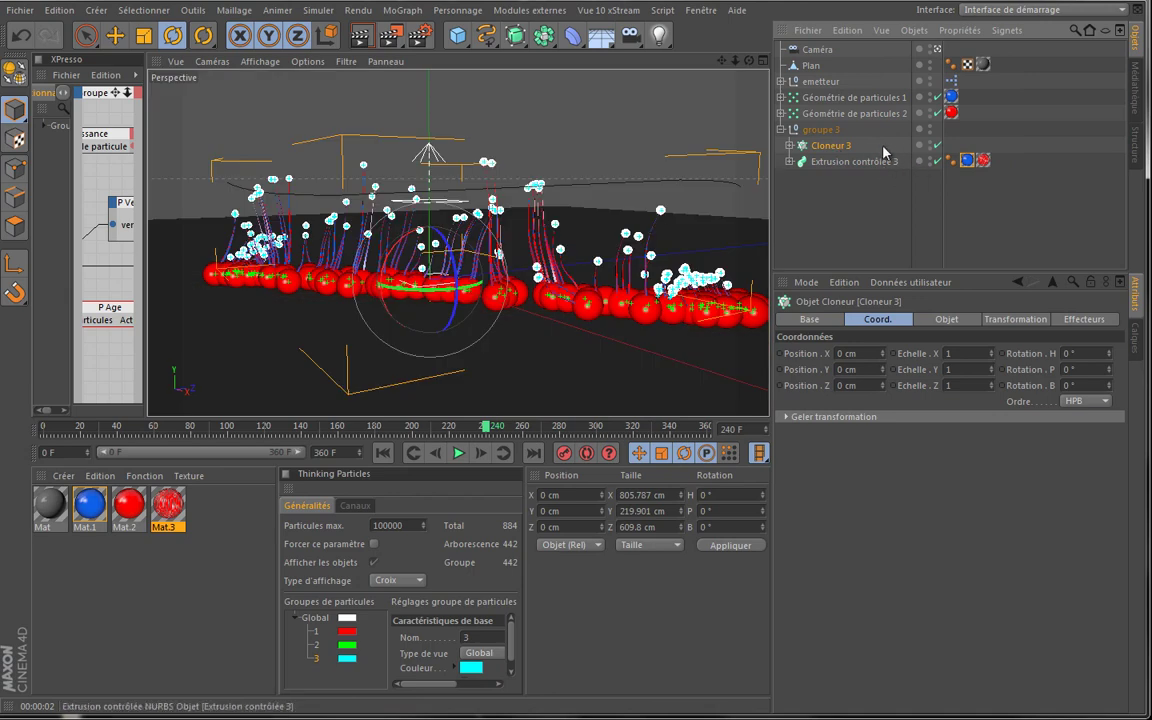
{"action": "left_click", "coordinate": [789, 145]}
{"action": "left_click", "coordinate": [834, 161]}
{"action": "left_click", "coordinate": [865, 319]}
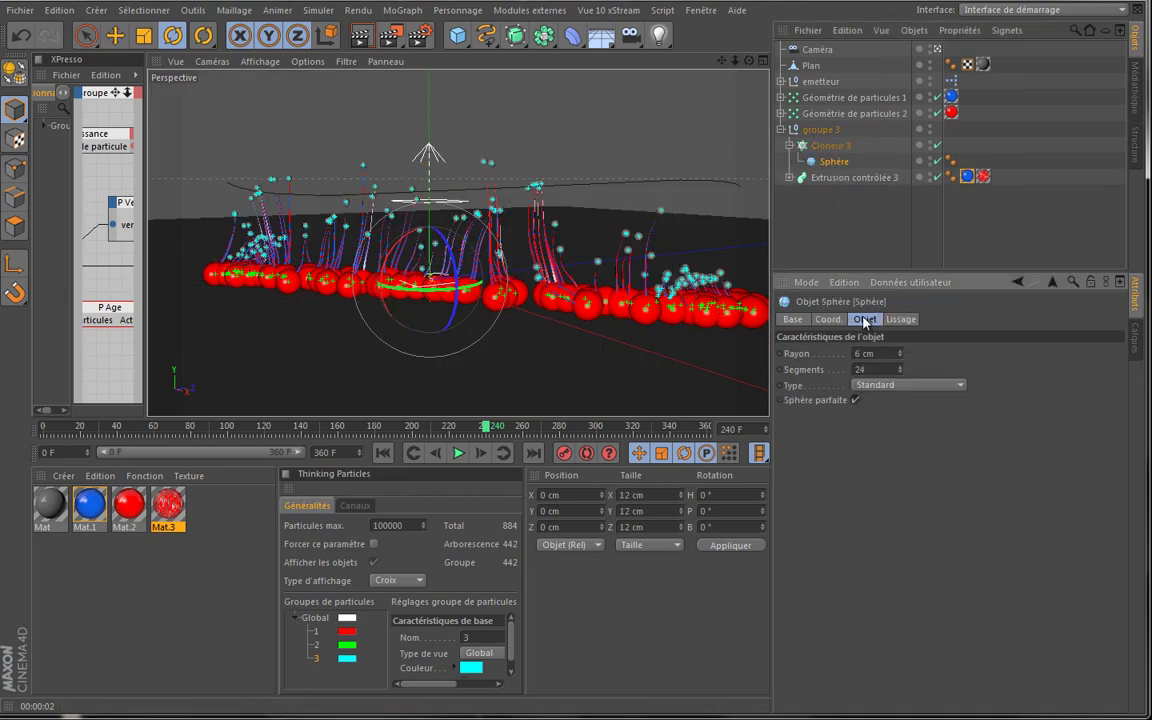
{"action": "double_click", "coordinate": [866, 353]}
{"action": "type", "text": "5"}
{"action": "key", "text": "Tab"}
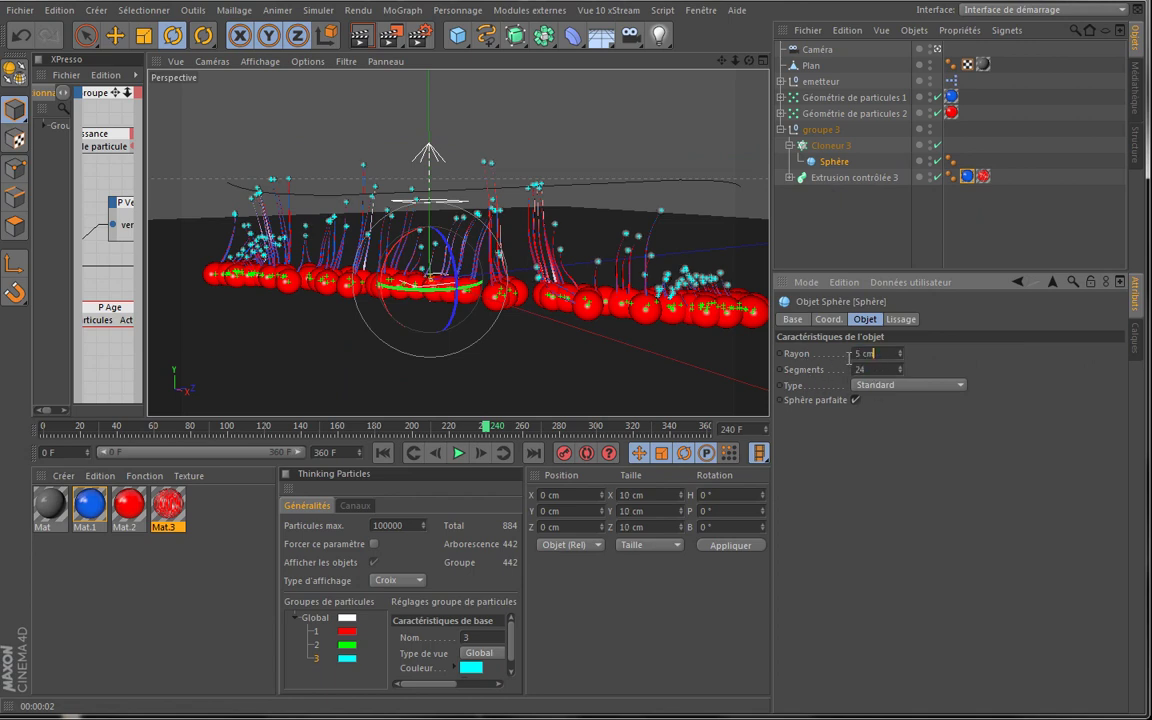
{"action": "left_click_drag", "start_coordinate": [810, 362], "coordinate": [801, 362]}
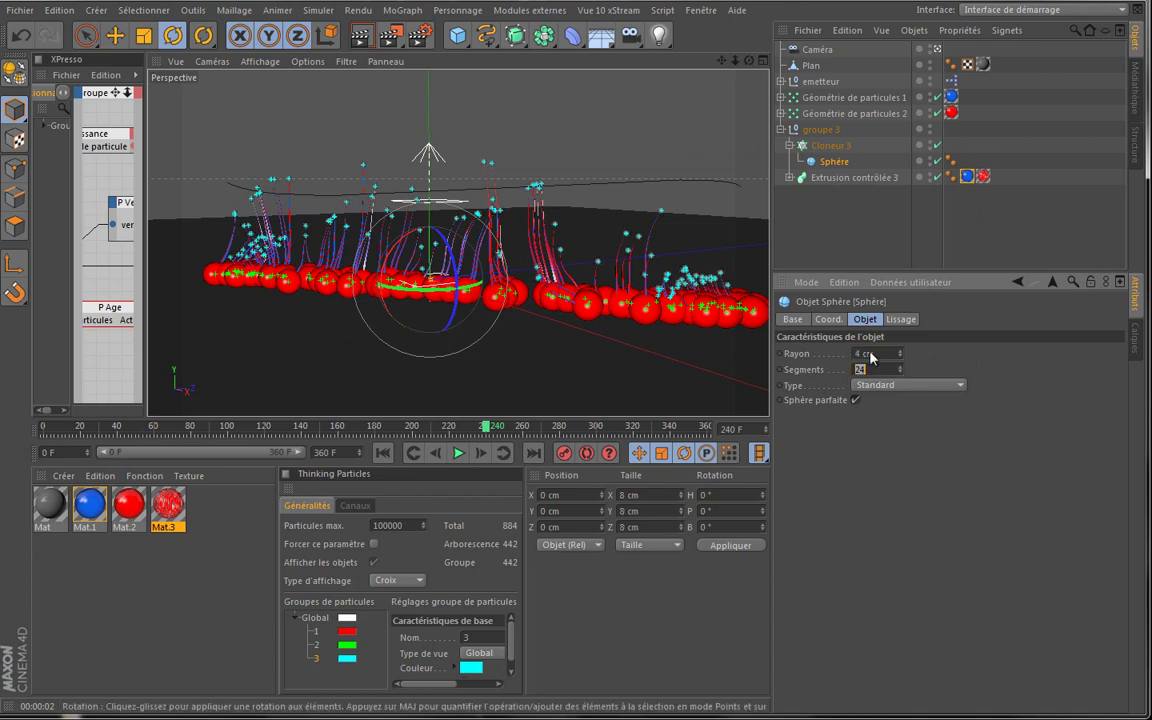
{"action": "left_click", "coordinate": [804, 191]}
{"action": "left_click", "coordinate": [830, 146]}
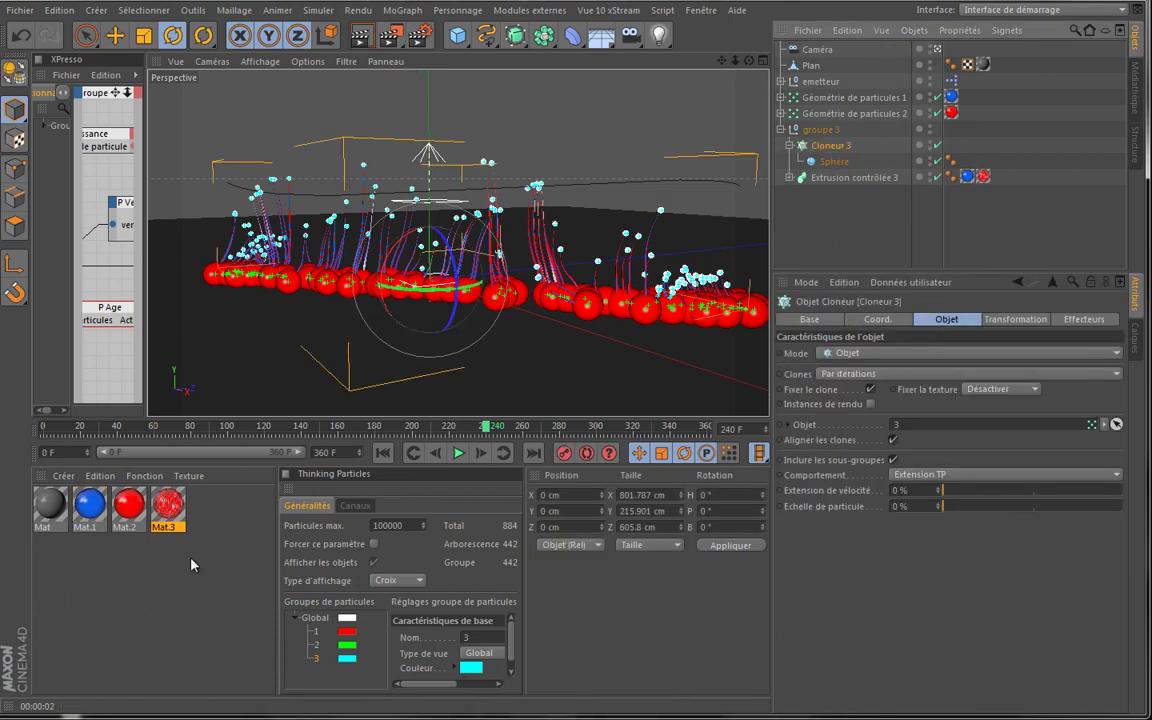
Duplicate the red material Mat.2
{"action": "left_click", "coordinate": [186, 520]}
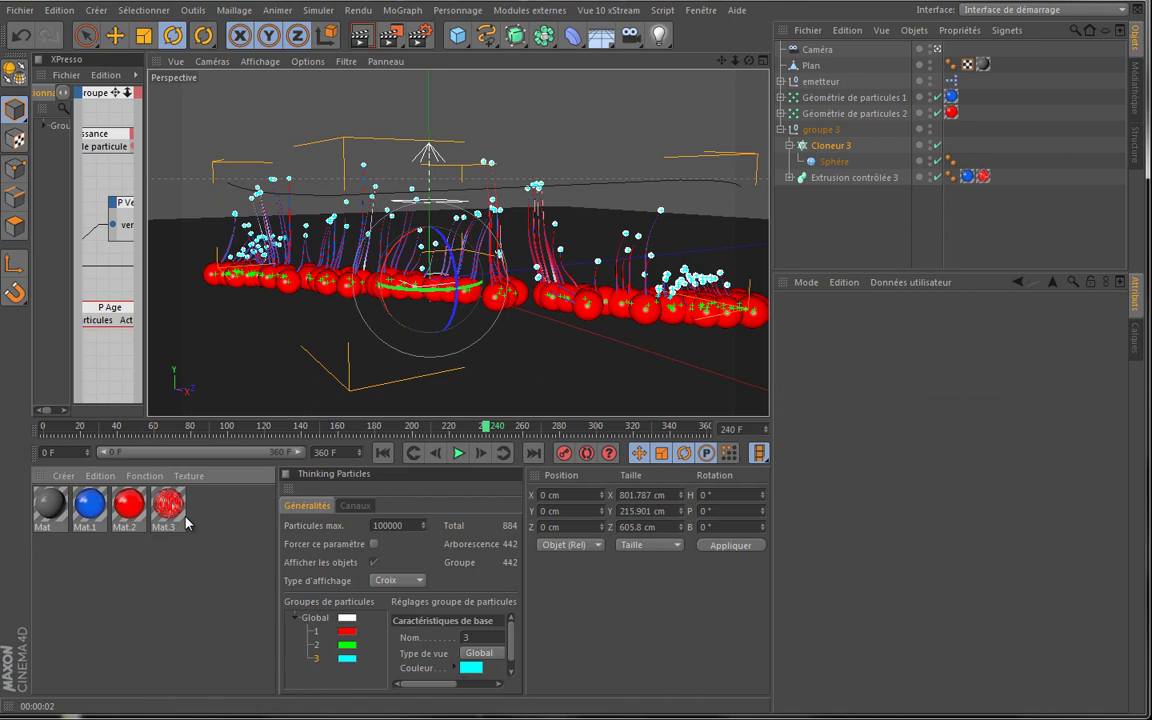
{"action": "left_click", "coordinate": [125, 503]}
{"action": "key", "text": "ctrl+c"}
{"action": "key", "text": "ctrl+v"}
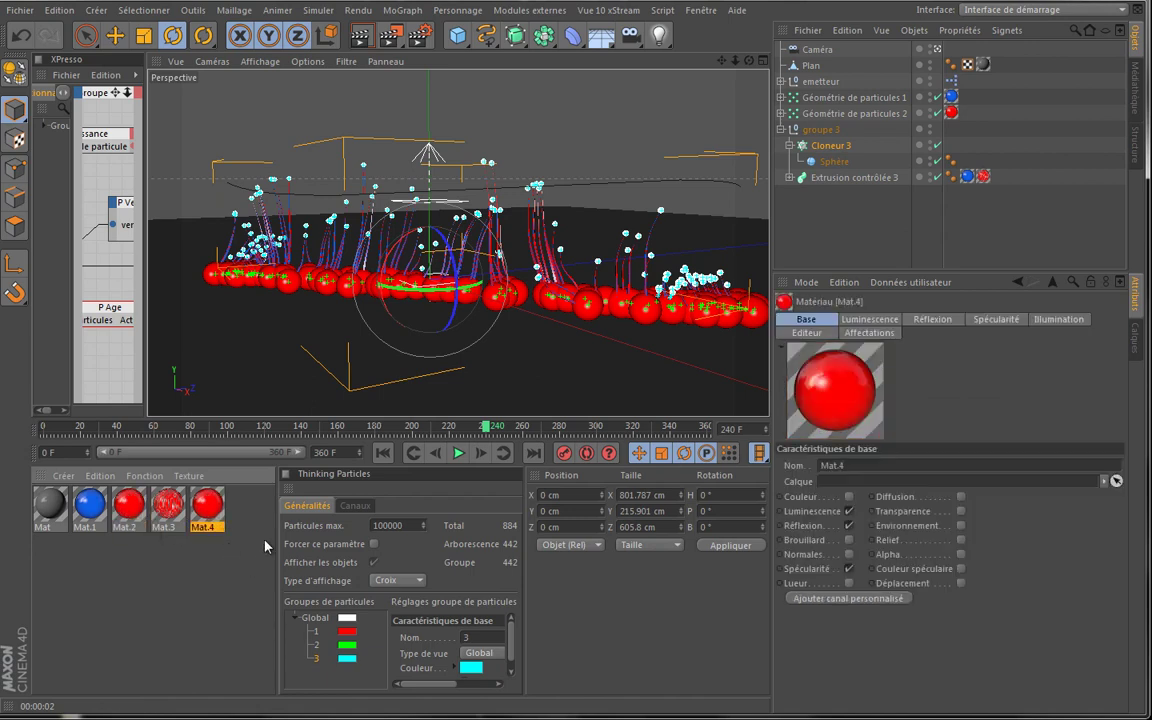
Recolour the red end of Mat.4's luminescence Fresnel gradient to yellow with a hue of 56°
{"action": "double_click", "coordinate": [212, 510]}
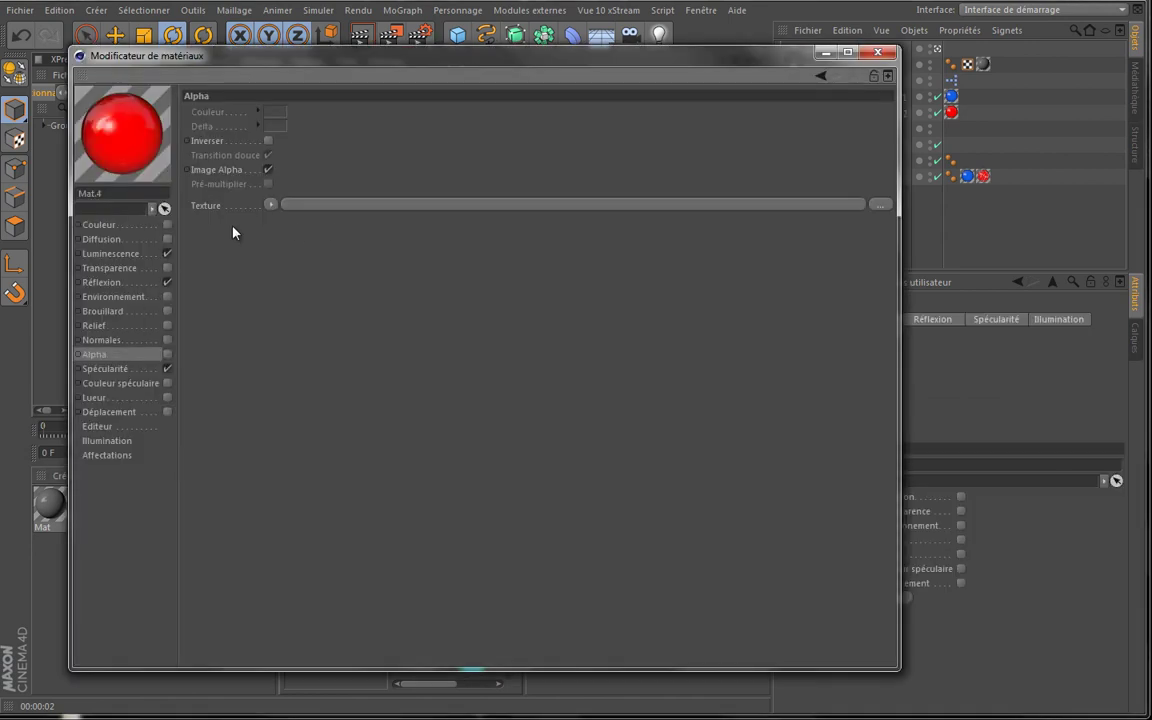
{"action": "left_click", "coordinate": [132, 258]}
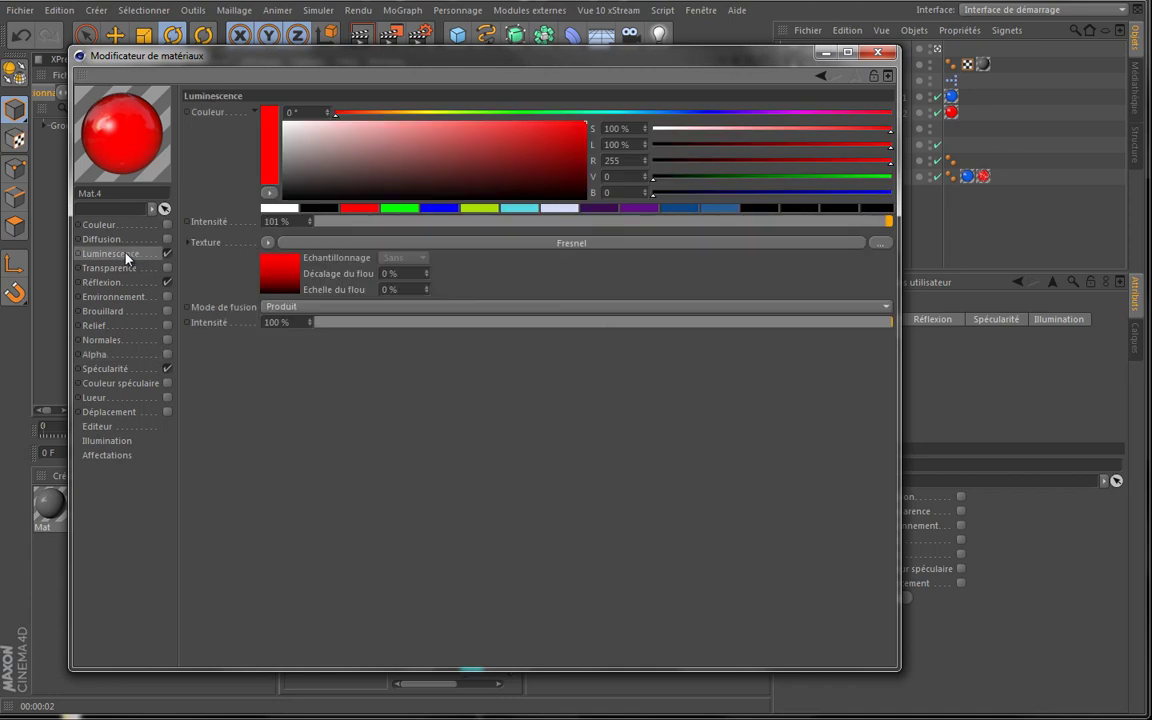
{"action": "left_click", "coordinate": [270, 277]}
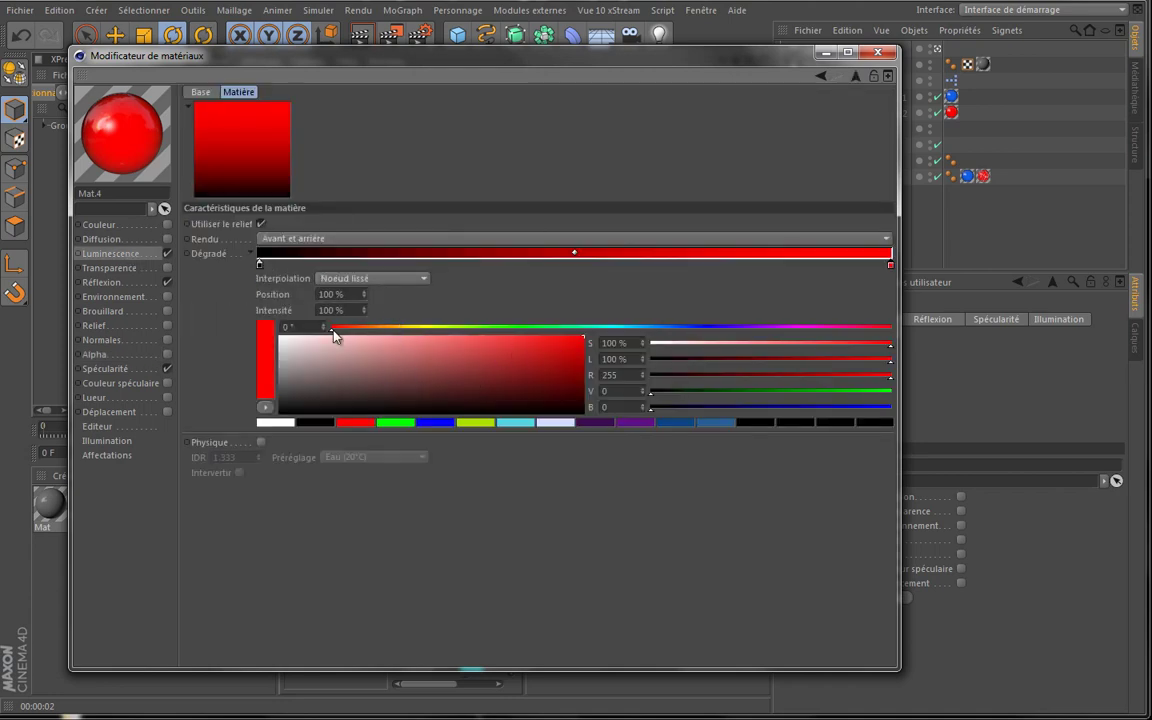
{"action": "left_click_drag", "start_coordinate": [334, 332], "coordinate": [421, 331]}
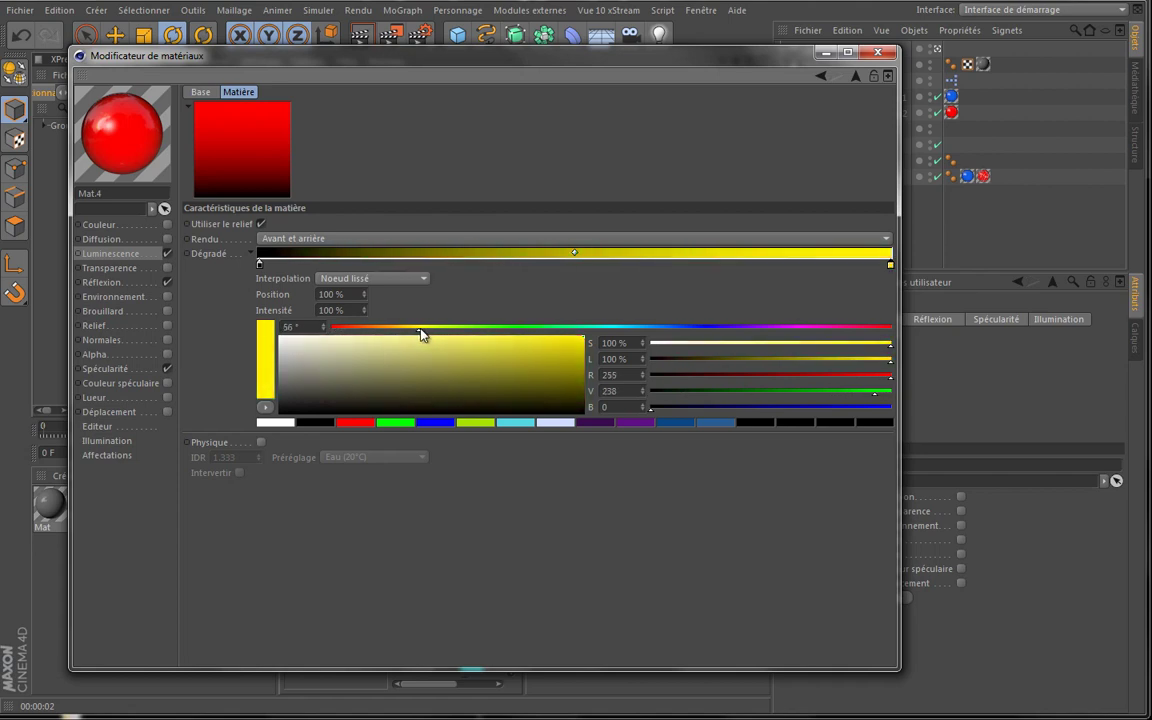
Set Mat.4's luminescence colour to white and soften the Fresnel yellow to about 72% saturation
{"action": "left_click", "coordinate": [136, 256]}
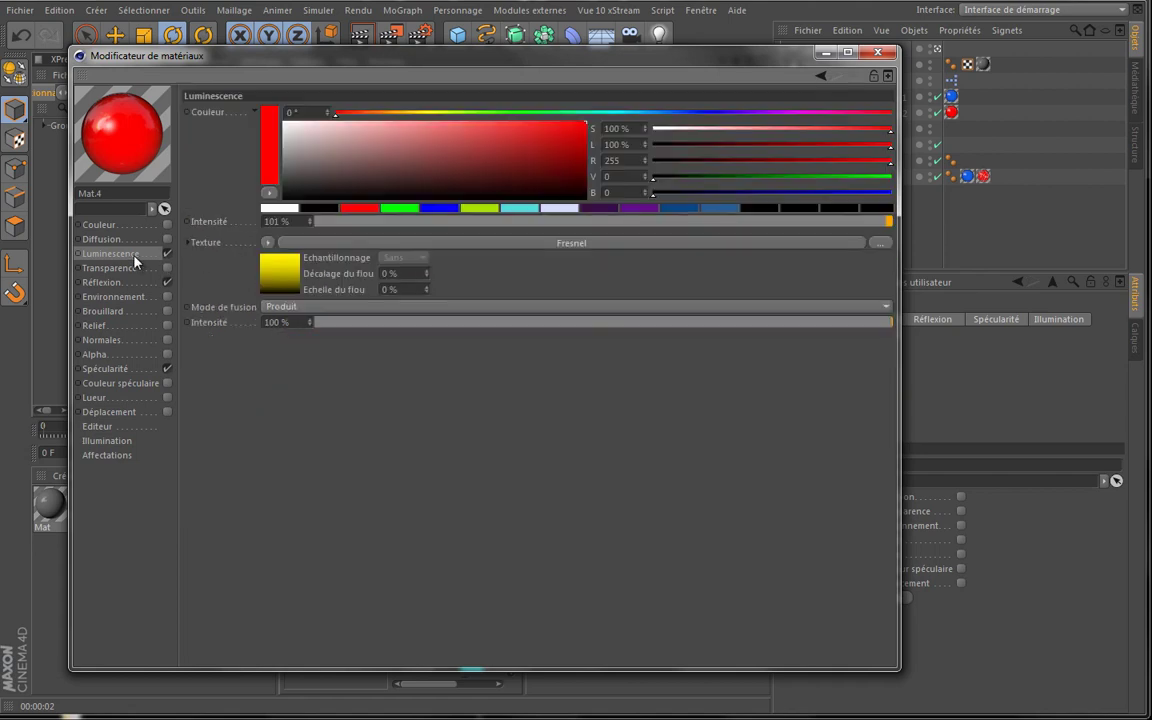
{"action": "left_click", "coordinate": [278, 214]}
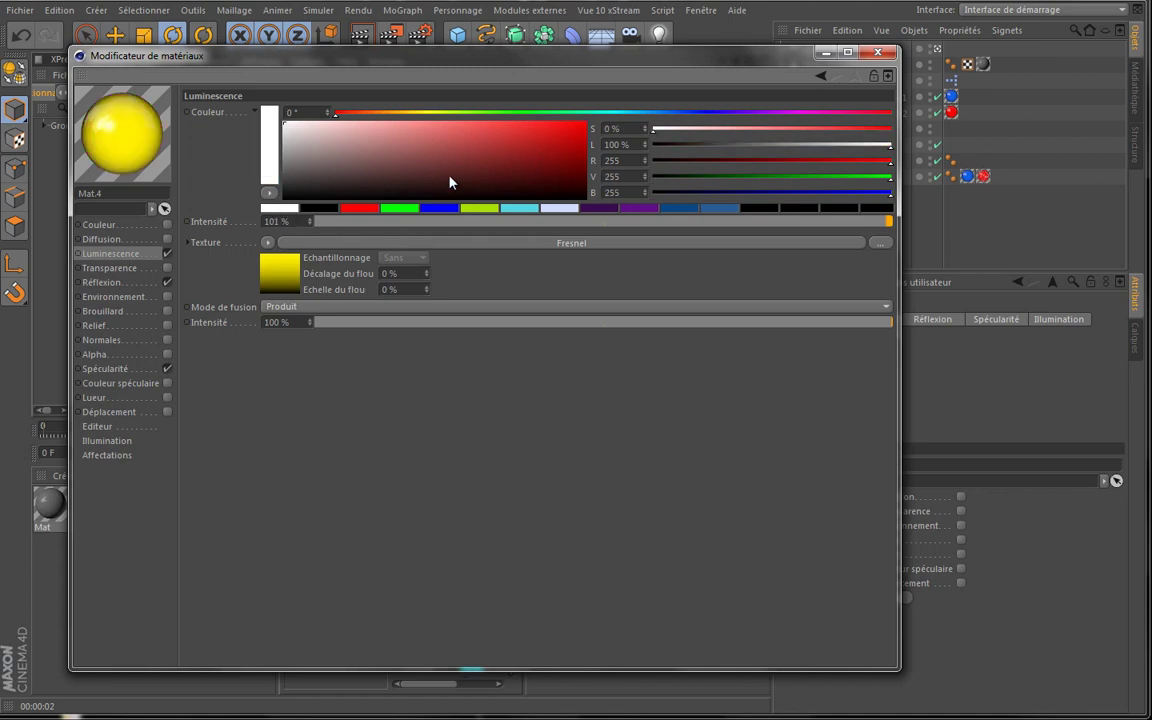
{"action": "left_click", "coordinate": [285, 285]}
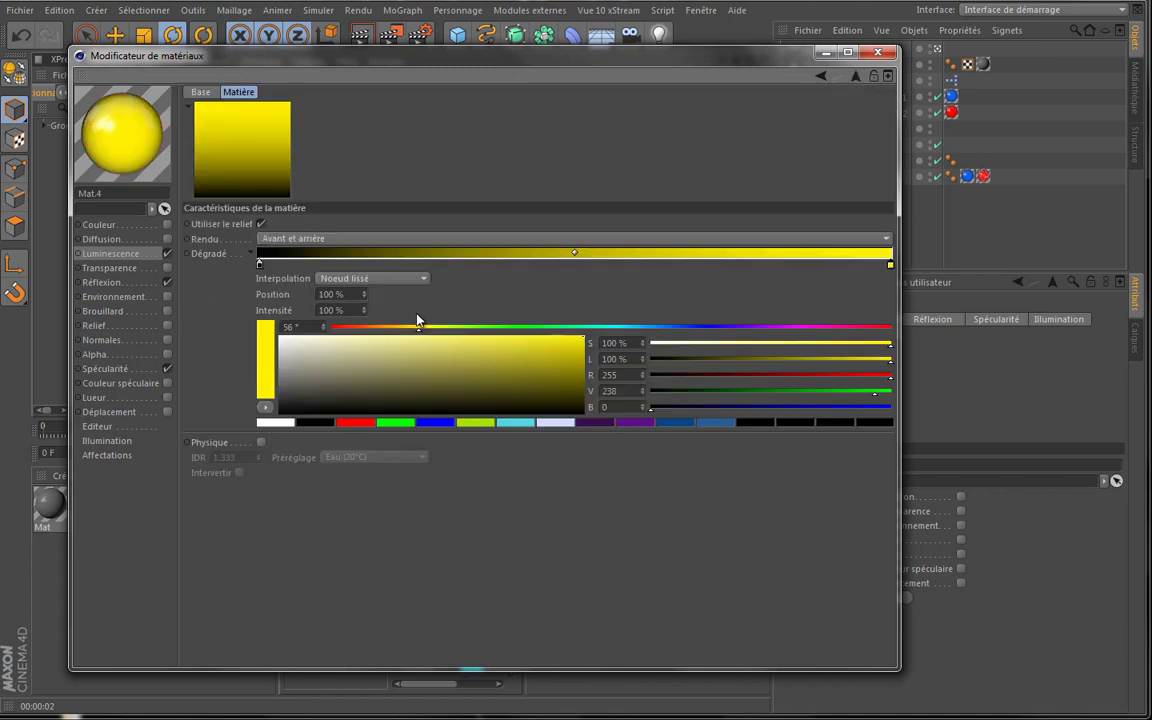
{"action": "left_click_drag", "start_coordinate": [495, 365], "coordinate": [530, 320]}
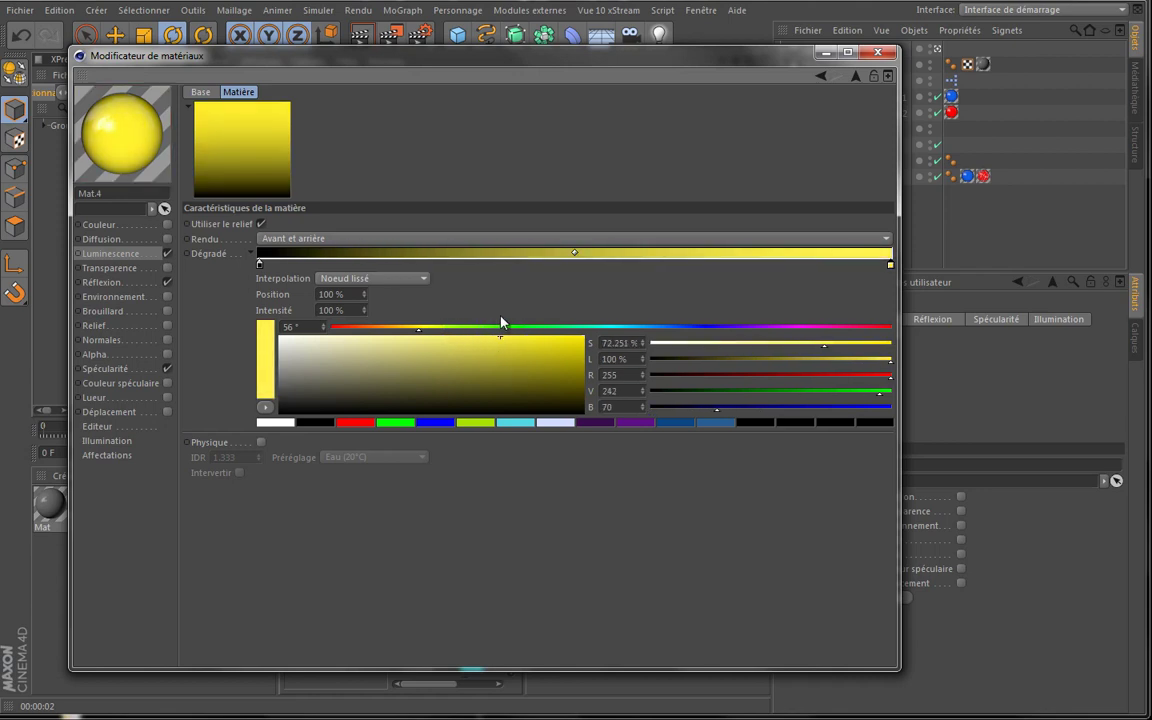
Enable the Lueur channel on Mat.4 and set its randomisation to 100%
{"action": "left_click", "coordinate": [100, 398]}
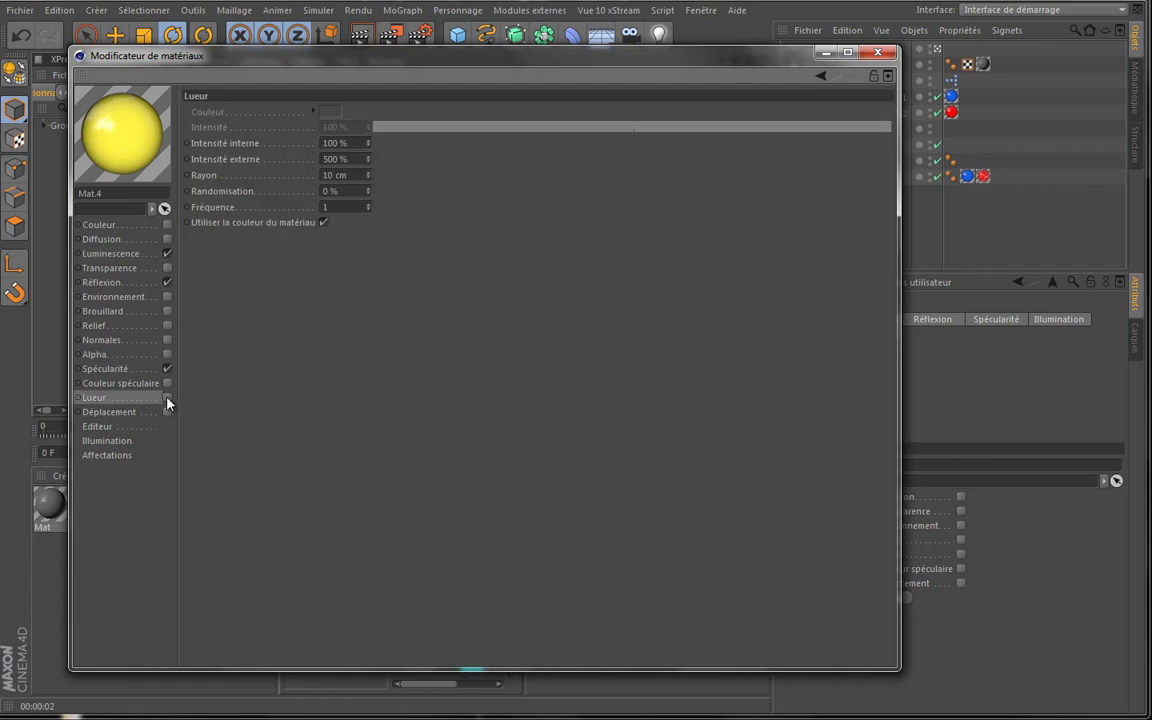
{"action": "left_click", "coordinate": [167, 398]}
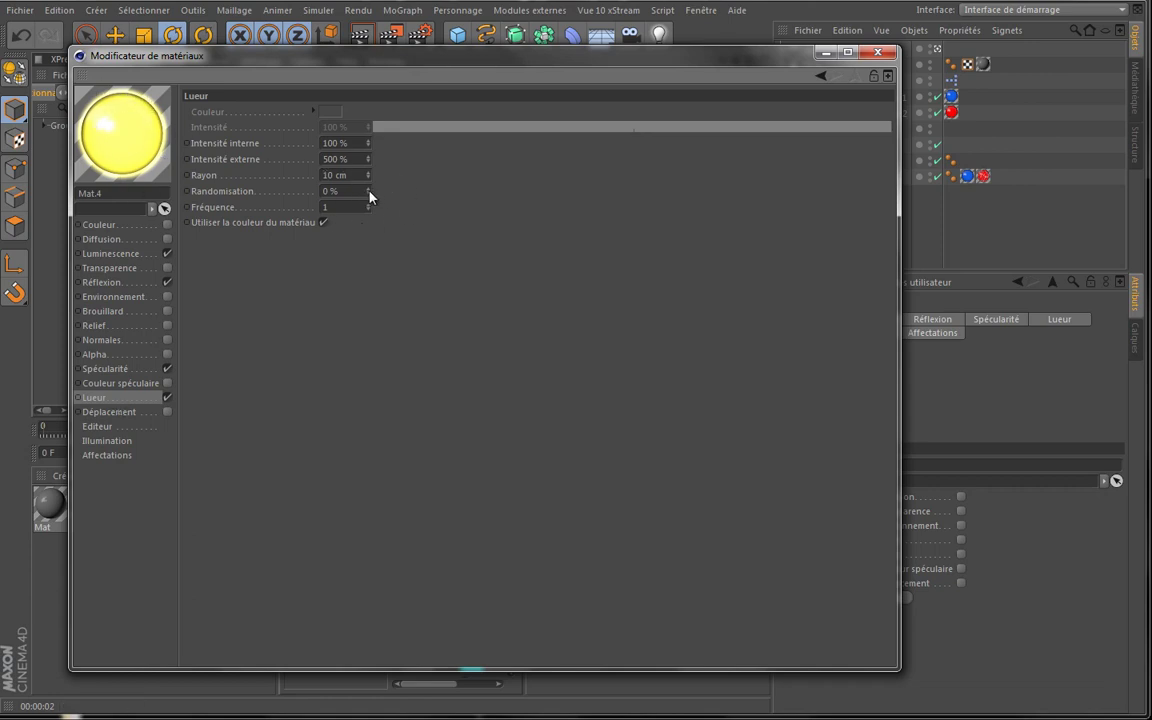
{"action": "left_click_drag", "start_coordinate": [368, 192], "coordinate": [370, 197]}
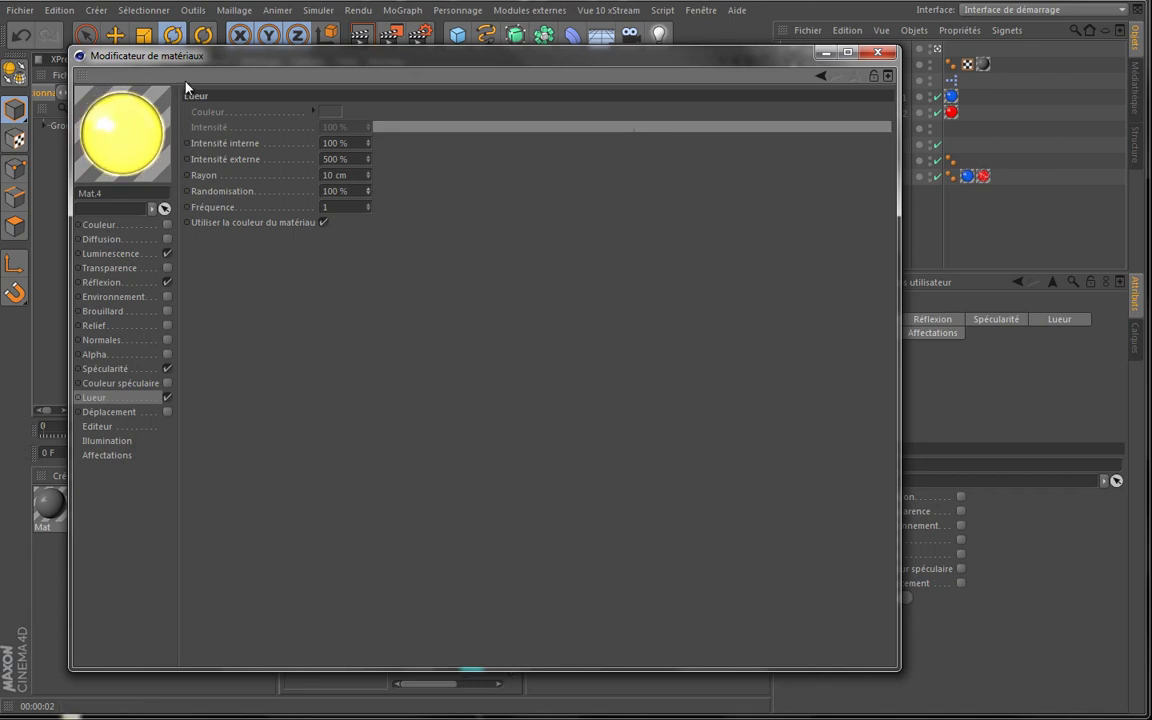
Set Mat.4's Lueur inner intensity to 0% and outer intensity to 100%, and put the material editor away
{"action": "left_click", "coordinate": [360, 143]}
{"action": "type", "text": "0"}
{"action": "key", "text": "Tab"}
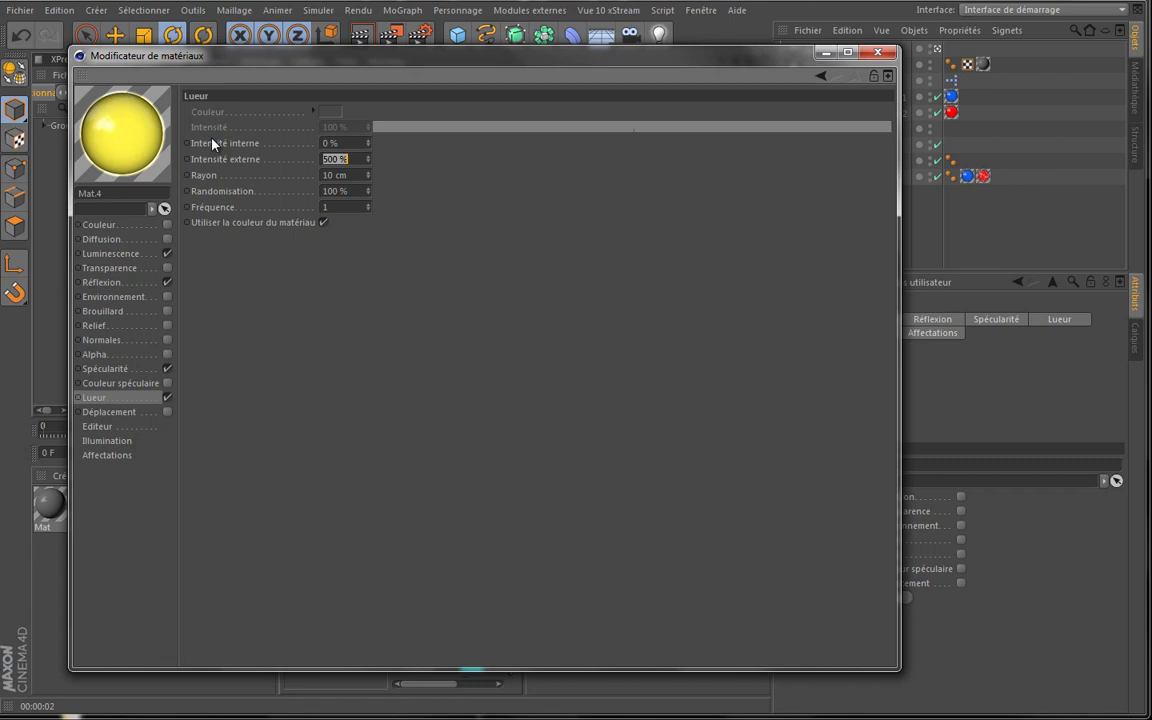
{"action": "type", "text": "100"}
{"action": "key", "text": "Tab"}
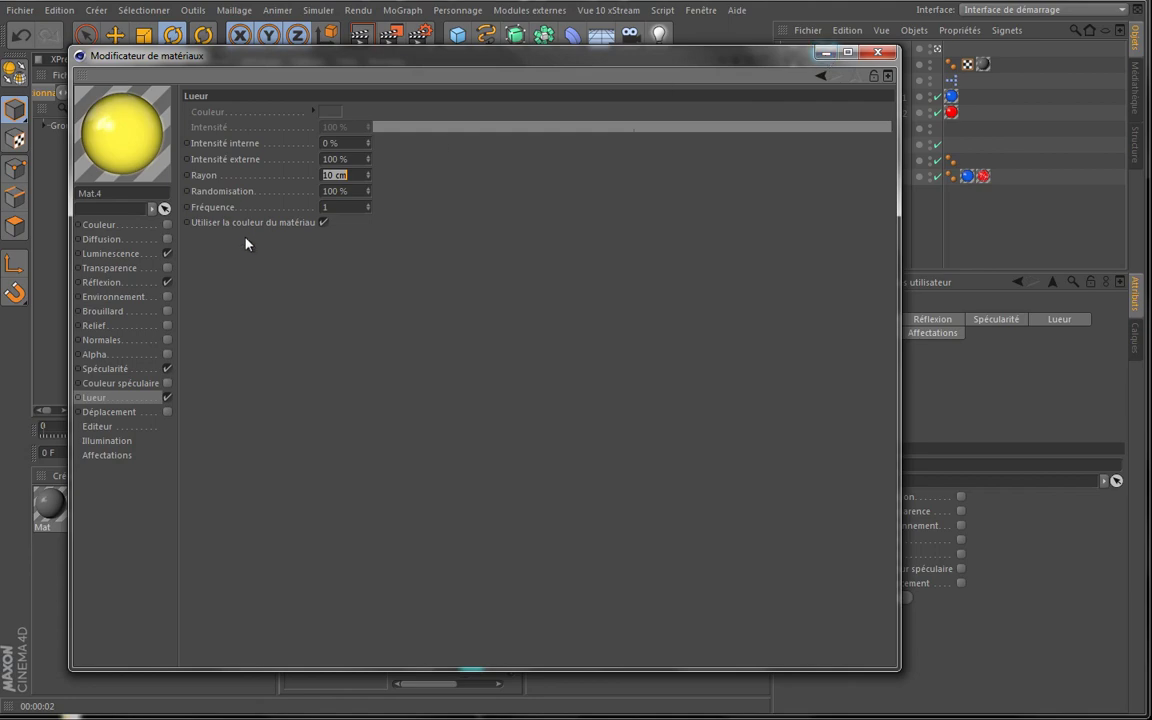
{"action": "left_click", "coordinate": [825, 53]}
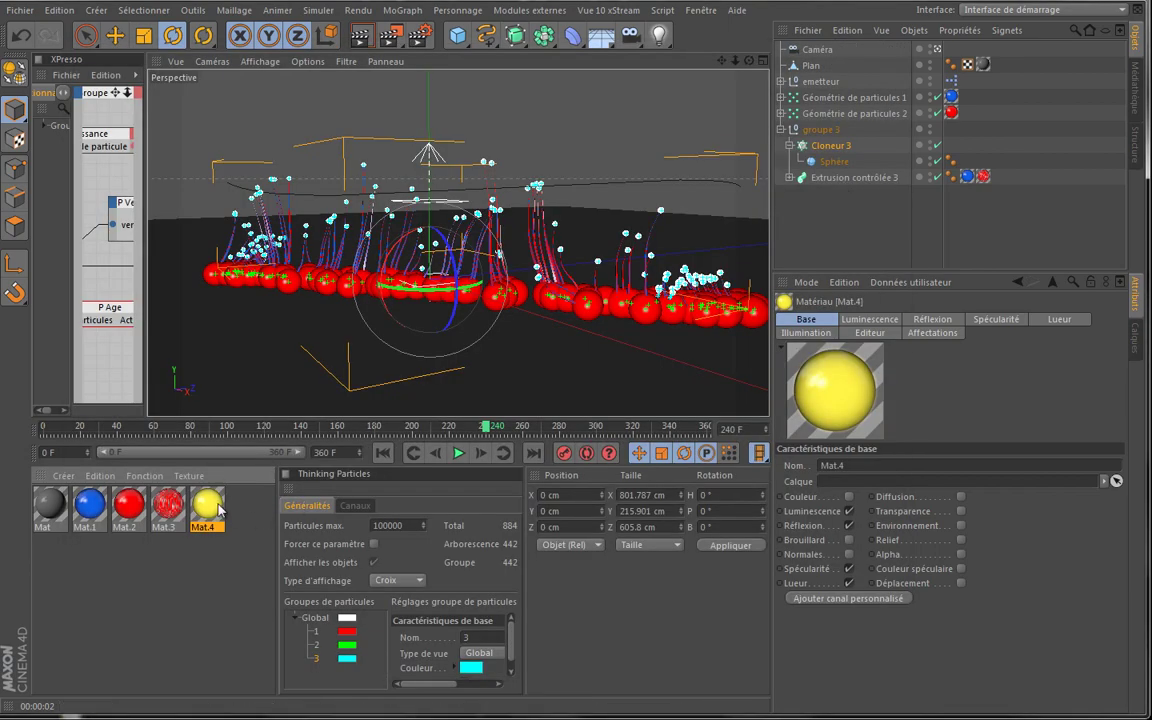
Apply Mat.4 to Cloneur 3 and run a test render of the view
{"action": "left_click_drag", "start_coordinate": [207, 505], "coordinate": [856, 148]}
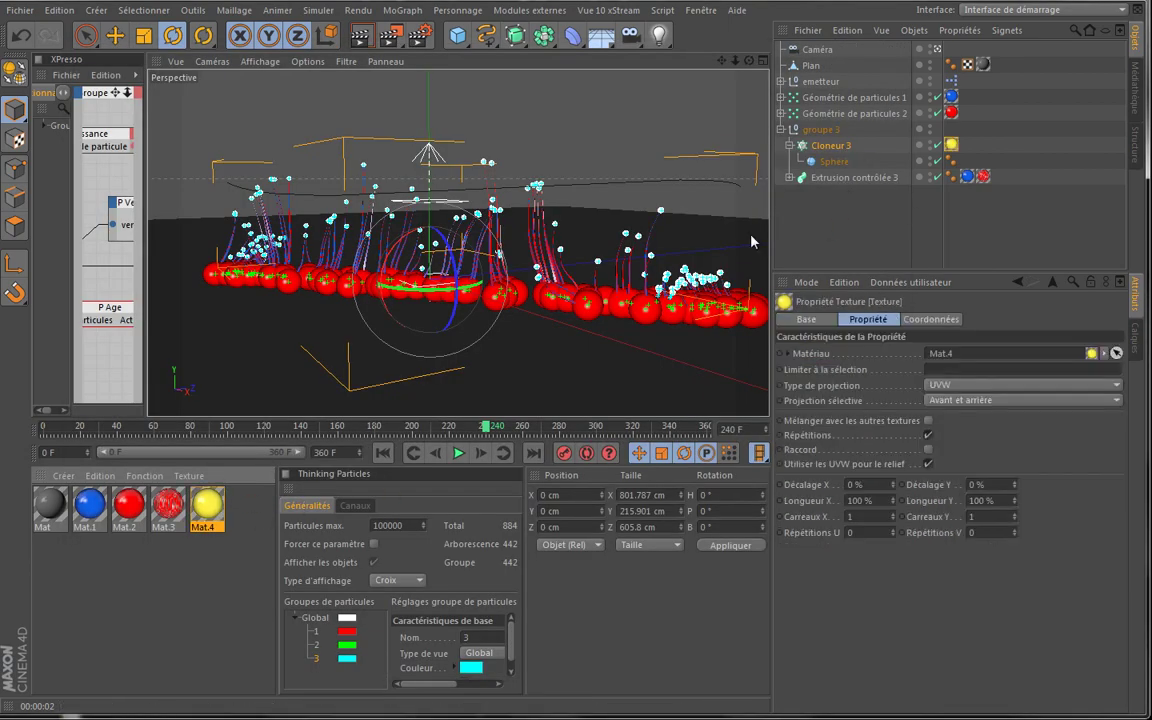
{"action": "left_click", "coordinate": [360, 37]}
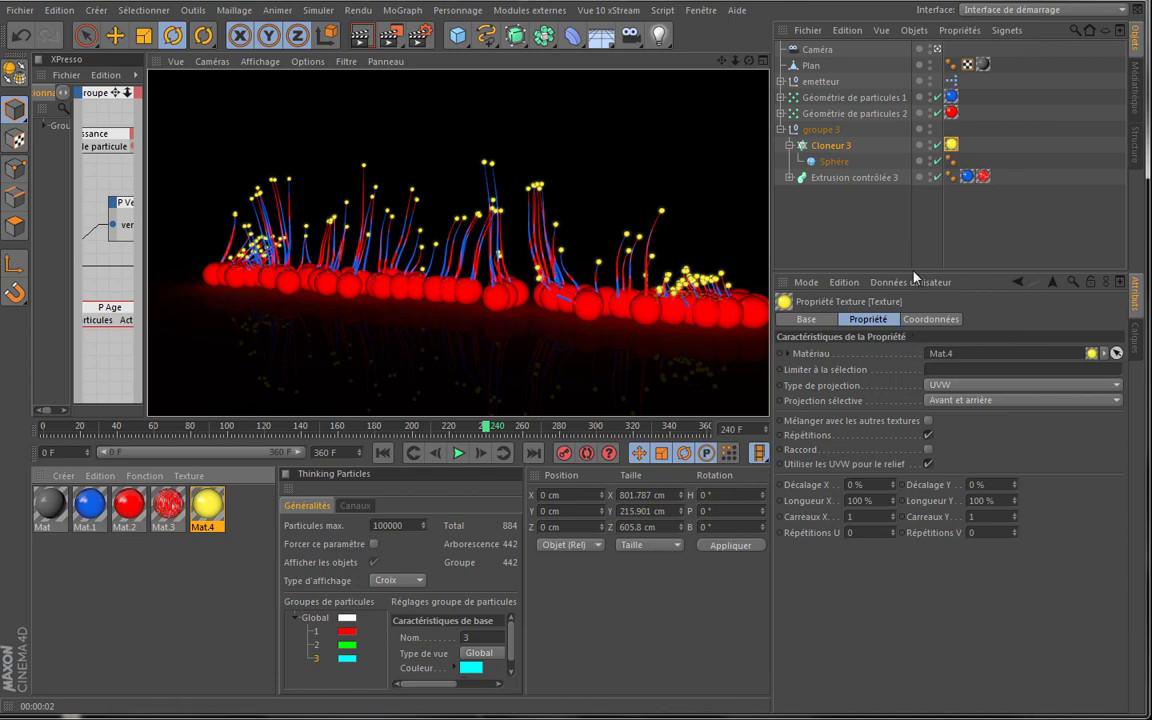
Reduce the radius of Cloneur 3's Sphère to 3 cm and test-render the view again
{"action": "left_click", "coordinate": [830, 145]}
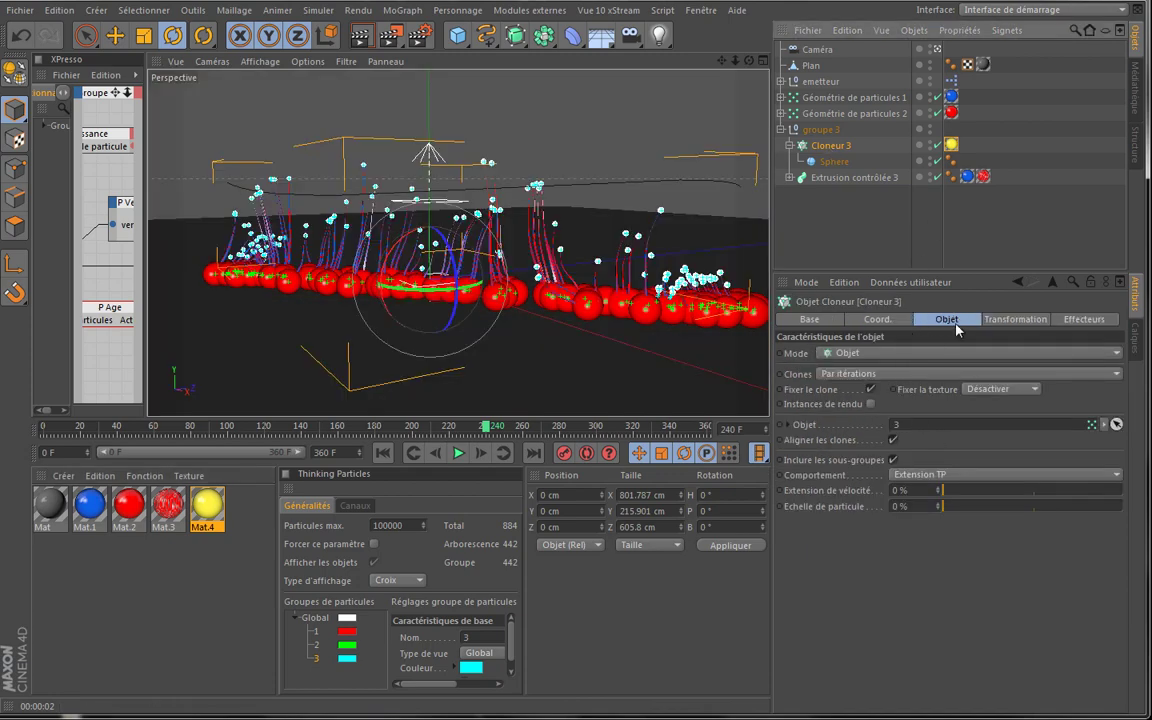
{"action": "left_click", "coordinate": [834, 161]}
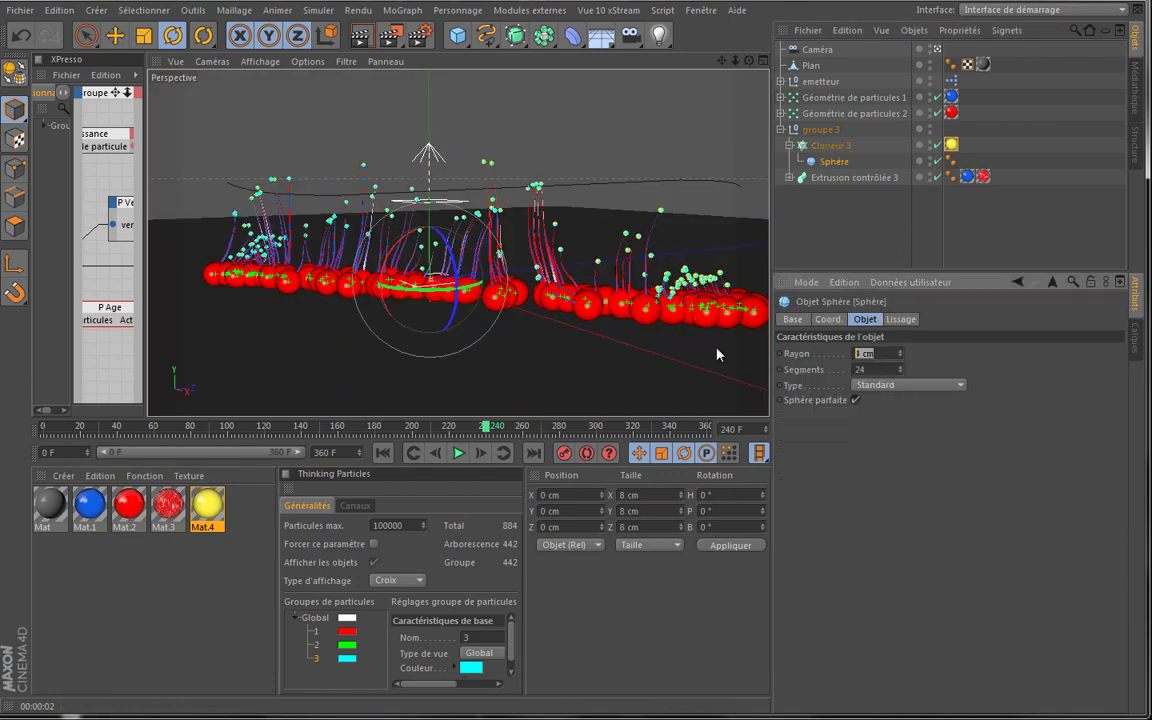
{"action": "type", "text": "3"}
{"action": "key", "text": "Return"}
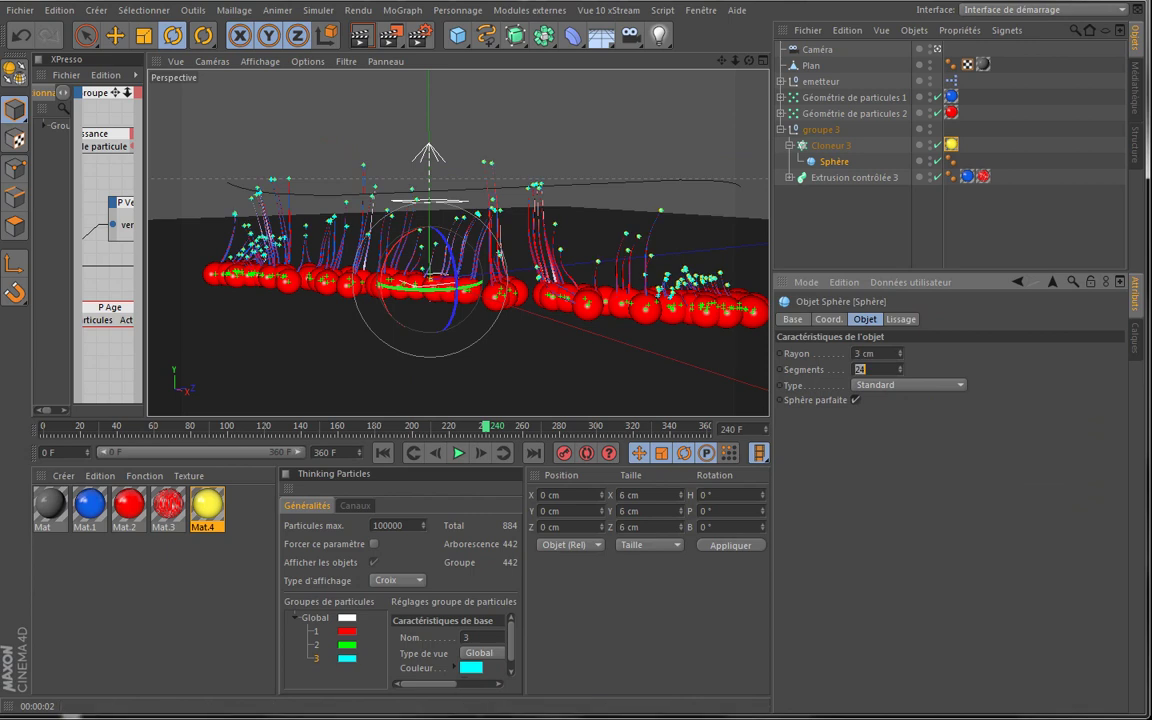
{"action": "left_click", "coordinate": [363, 38]}
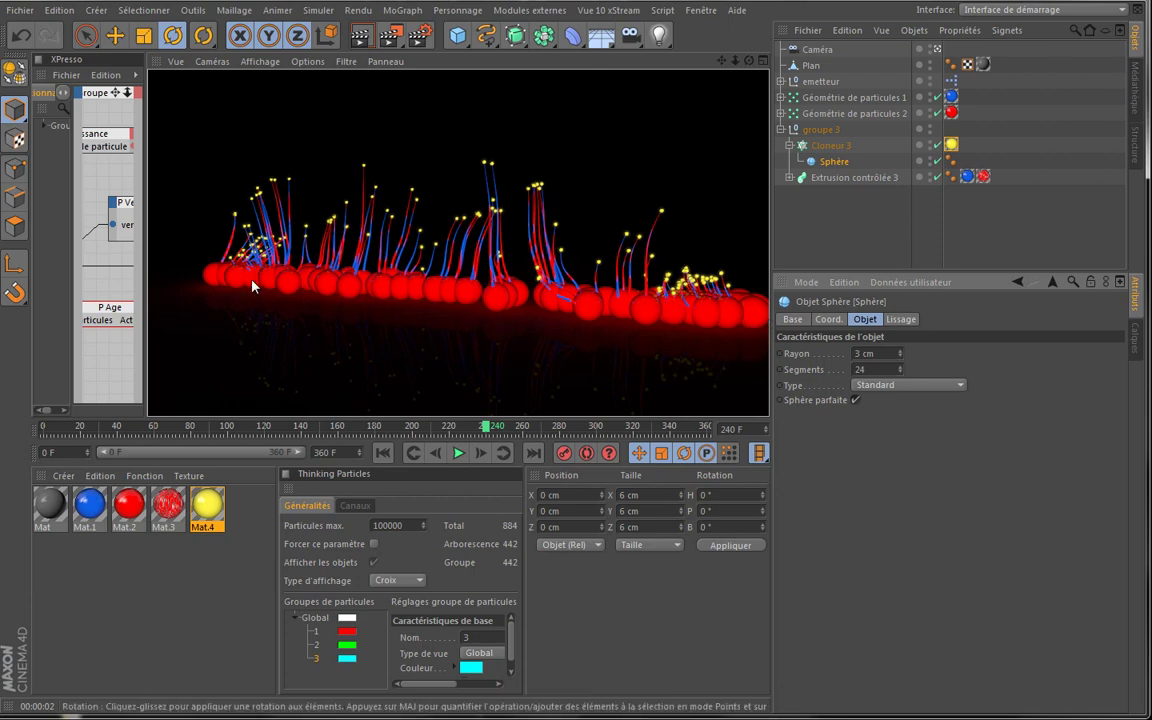
Bring up the parameters of the P Taille node fed by P Conduit 2 in the XPresso graph
{"action": "left_click", "coordinate": [781, 114]}
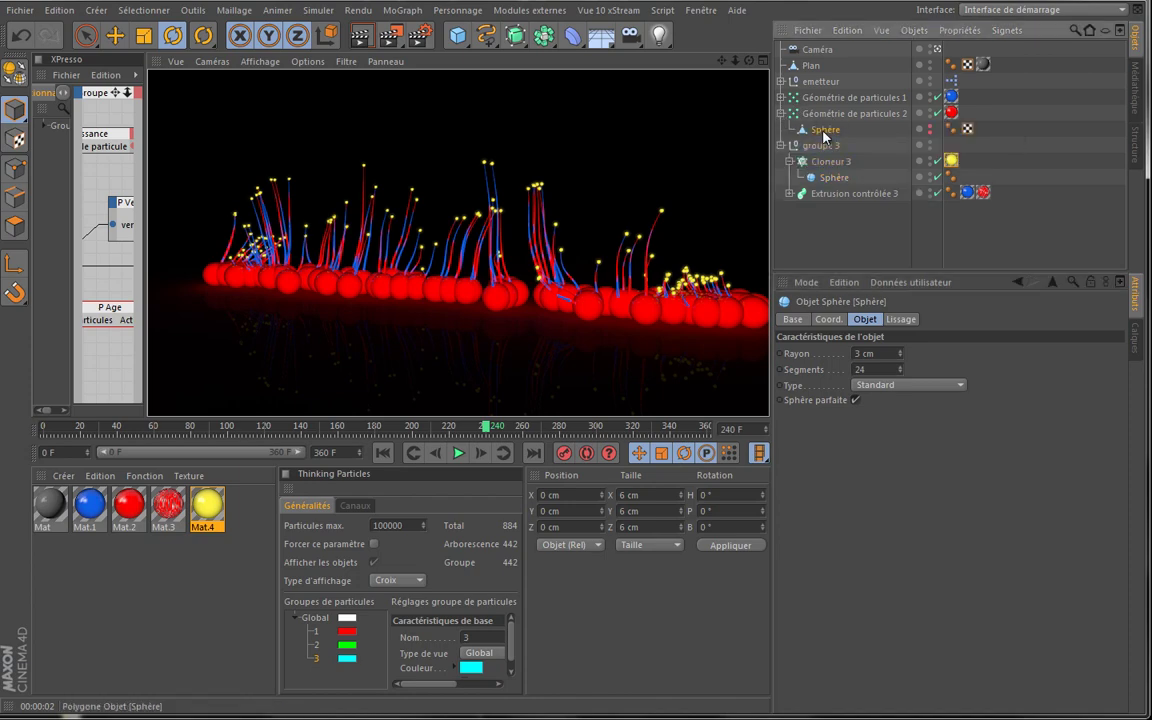
{"action": "left_click", "coordinate": [814, 116]}
{"action": "left_click", "coordinate": [781, 114]}
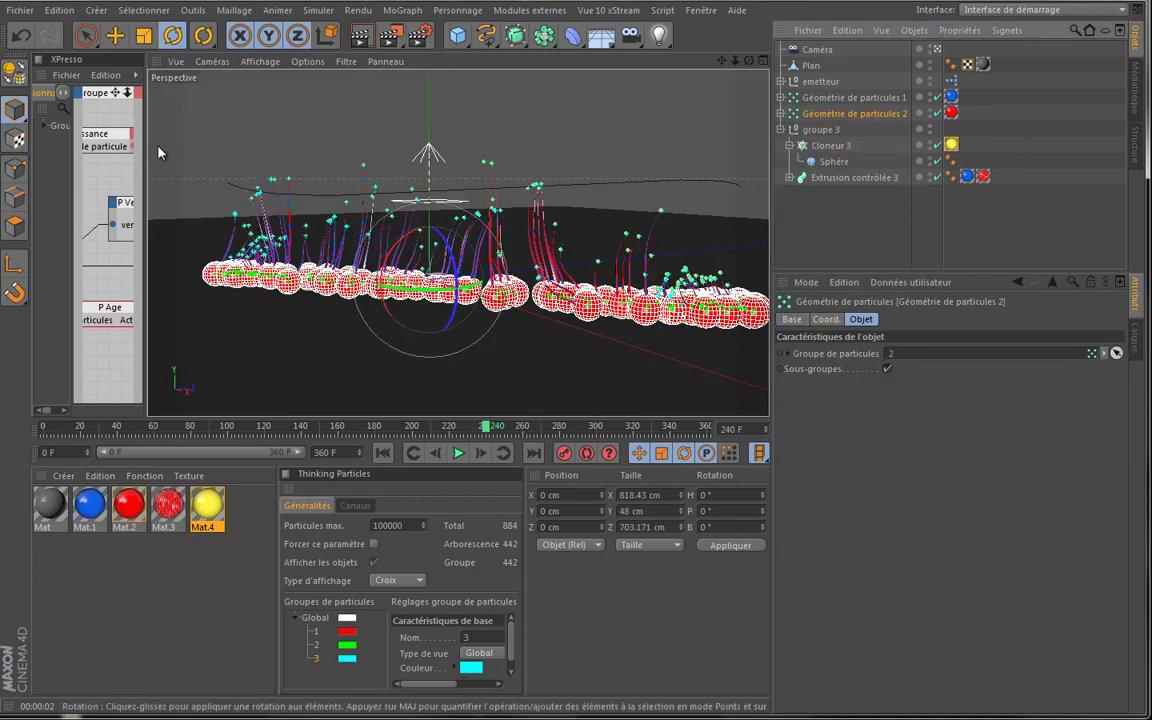
{"action": "left_click_drag", "start_coordinate": [148, 146], "coordinate": [543, 180]}
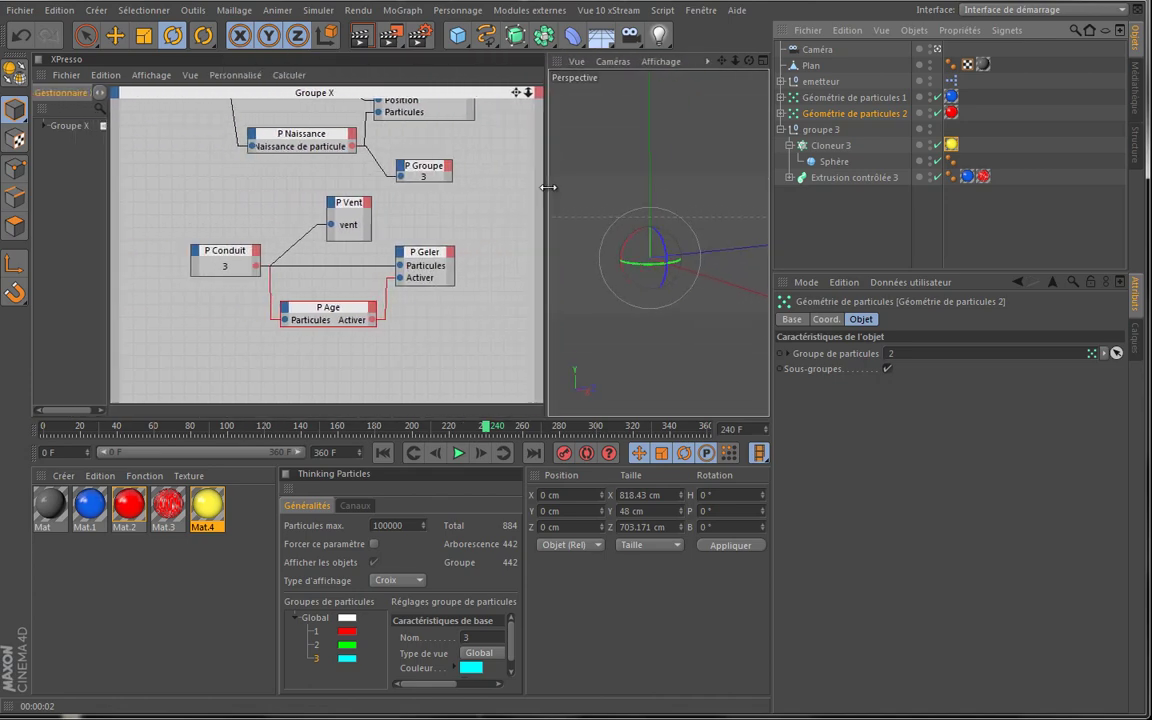
{"action": "scroll", "coordinate": [545, 338], "scroll_direction": "up", "scroll_amount": 6}
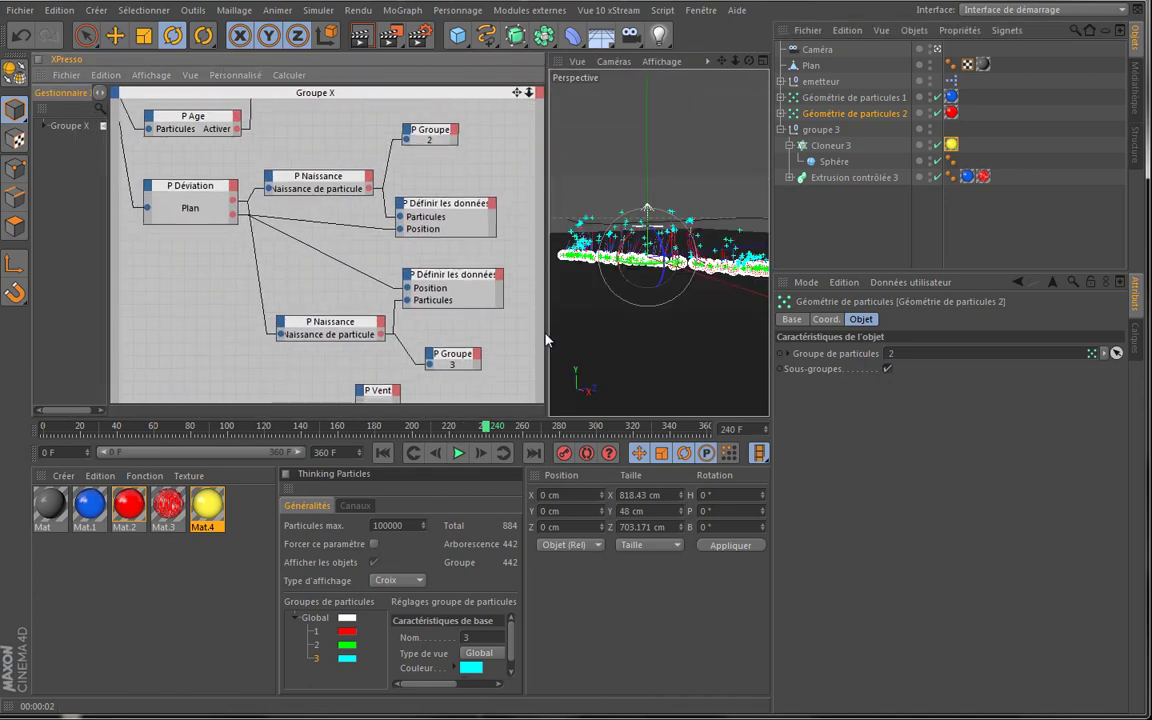
{"action": "scroll", "coordinate": [545, 340], "scroll_direction": "up", "scroll_amount": 1}
{"action": "scroll", "coordinate": [545, 340], "scroll_direction": "down", "scroll_amount": 2}
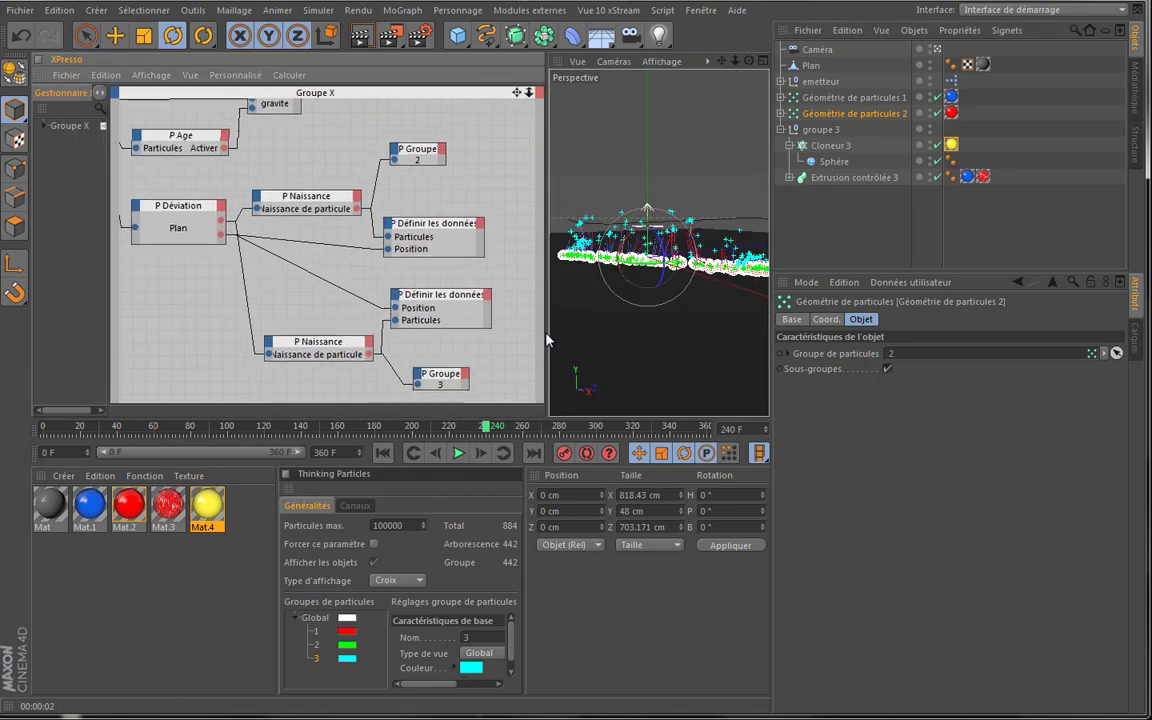
{"action": "scroll", "coordinate": [545, 340], "scroll_direction": "down", "scroll_amount": 5}
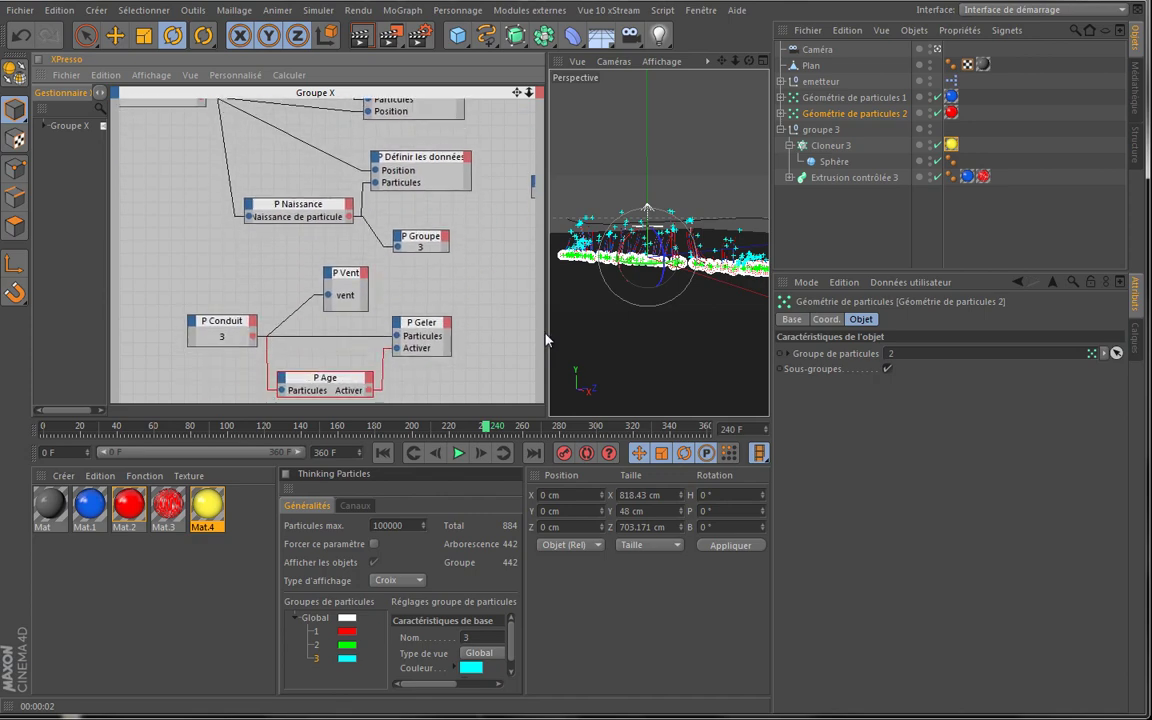
{"action": "scroll", "coordinate": [543, 340], "scroll_direction": "down", "scroll_amount": 6}
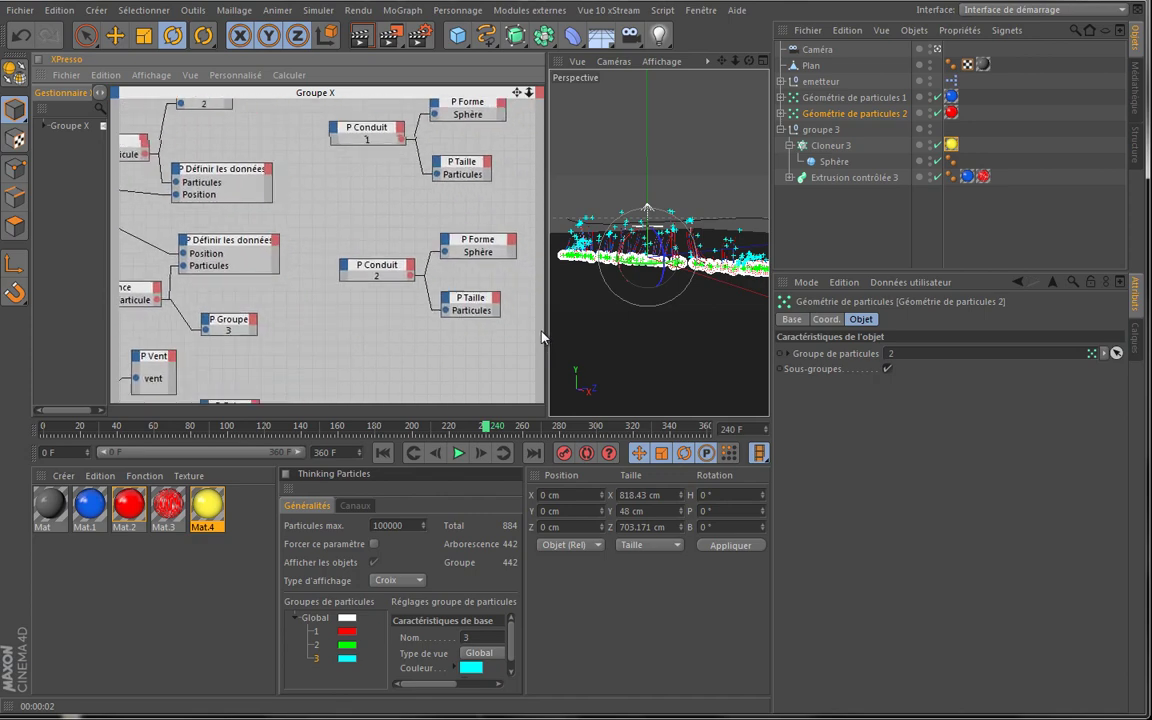
{"action": "scroll", "coordinate": [545, 340], "scroll_direction": "up", "scroll_amount": 2}
{"action": "scroll", "coordinate": [545, 340], "scroll_direction": "down", "scroll_amount": 1}
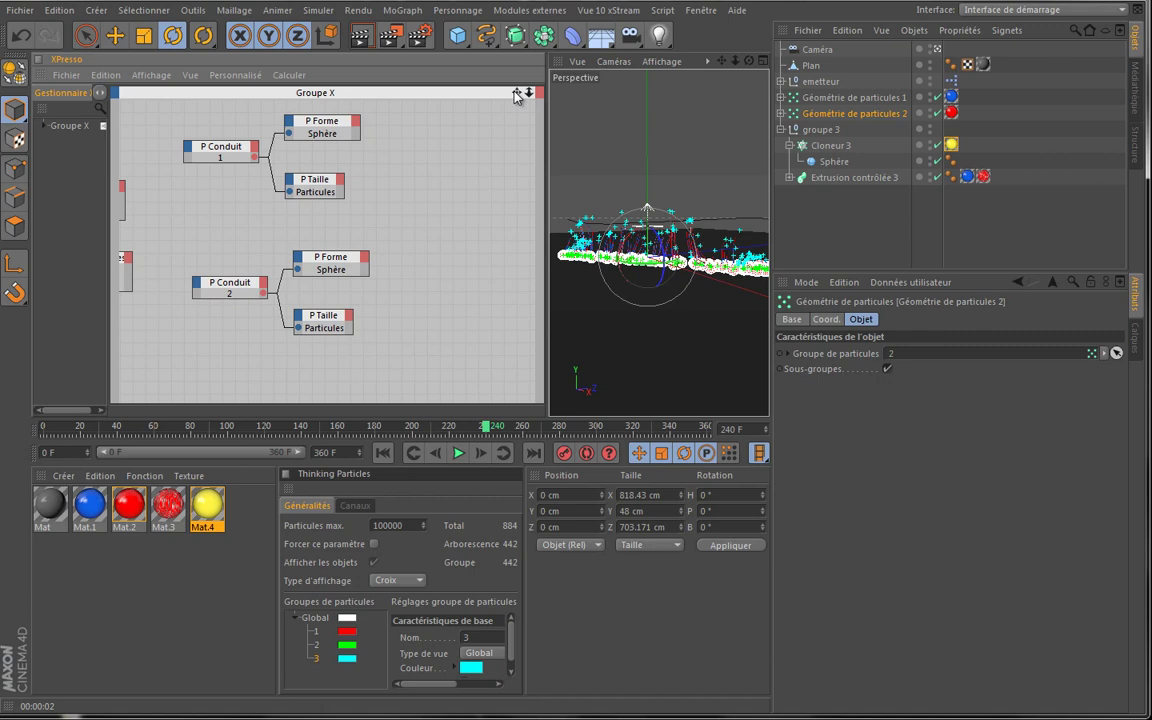
{"action": "left_click", "coordinate": [333, 322]}
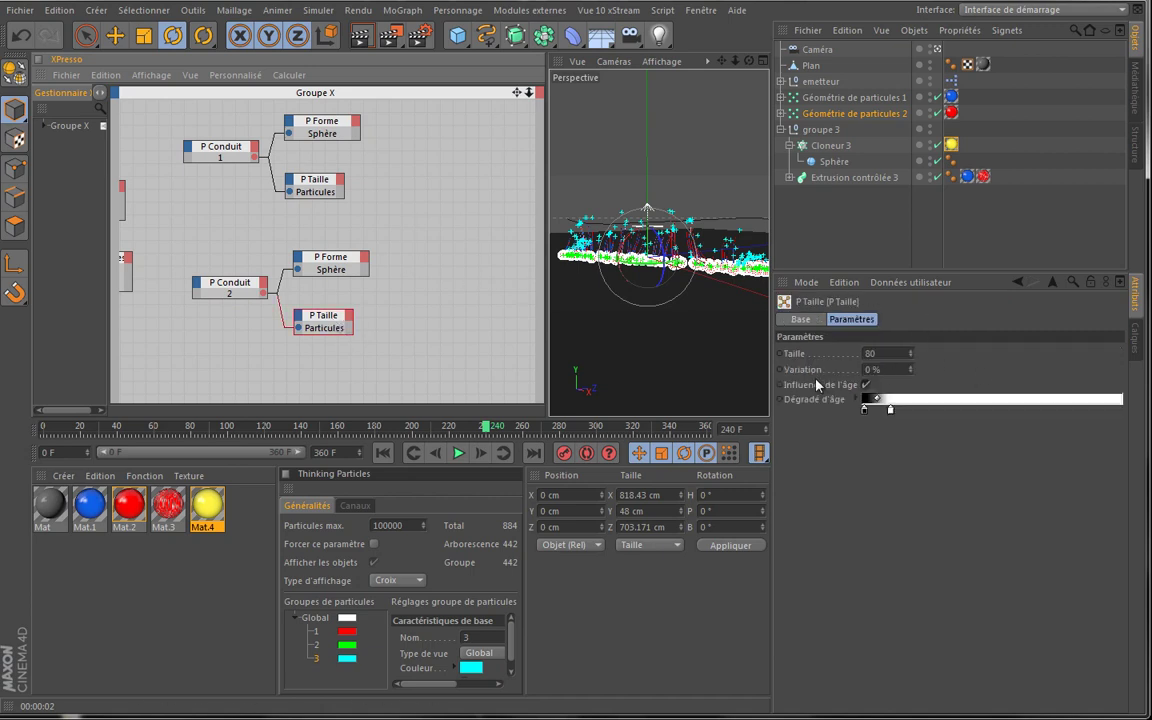
Set the size variation of particle group 2's P Taille node to 40% and enlarge the viewport again
{"action": "left_click", "coordinate": [901, 369]}
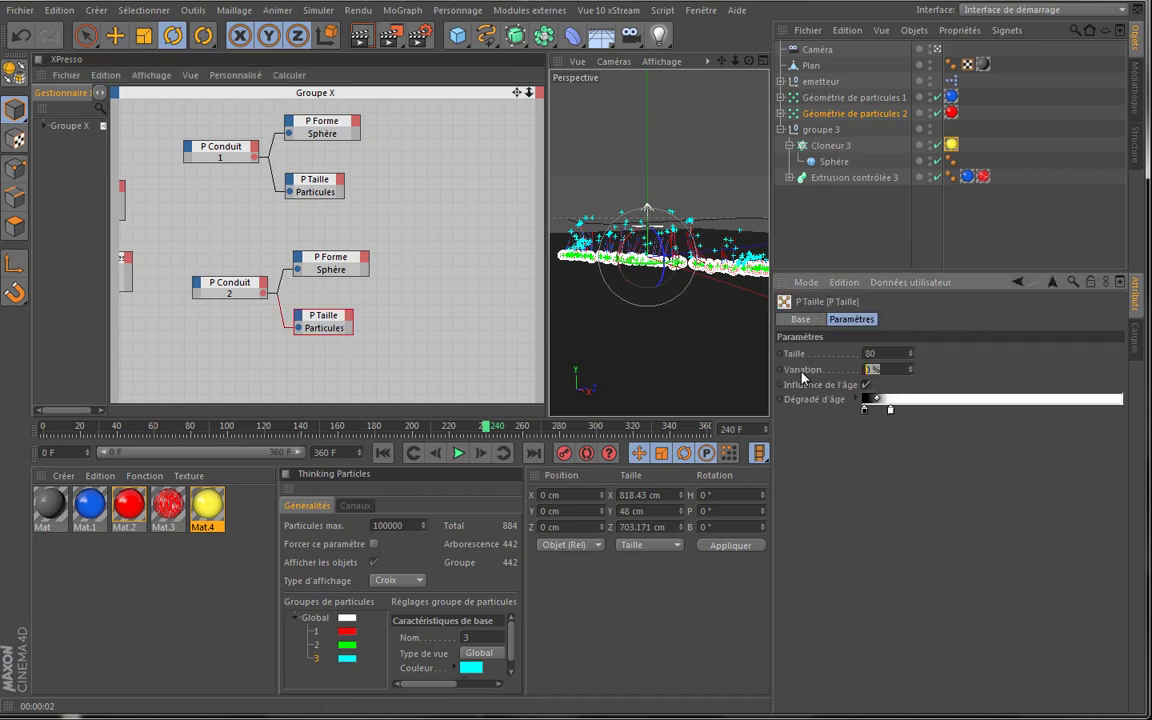
{"action": "type", "text": "20"}
{"action": "key", "text": "Return"}
{"action": "left_click_drag", "start_coordinate": [544, 187], "coordinate": [144, 192]}
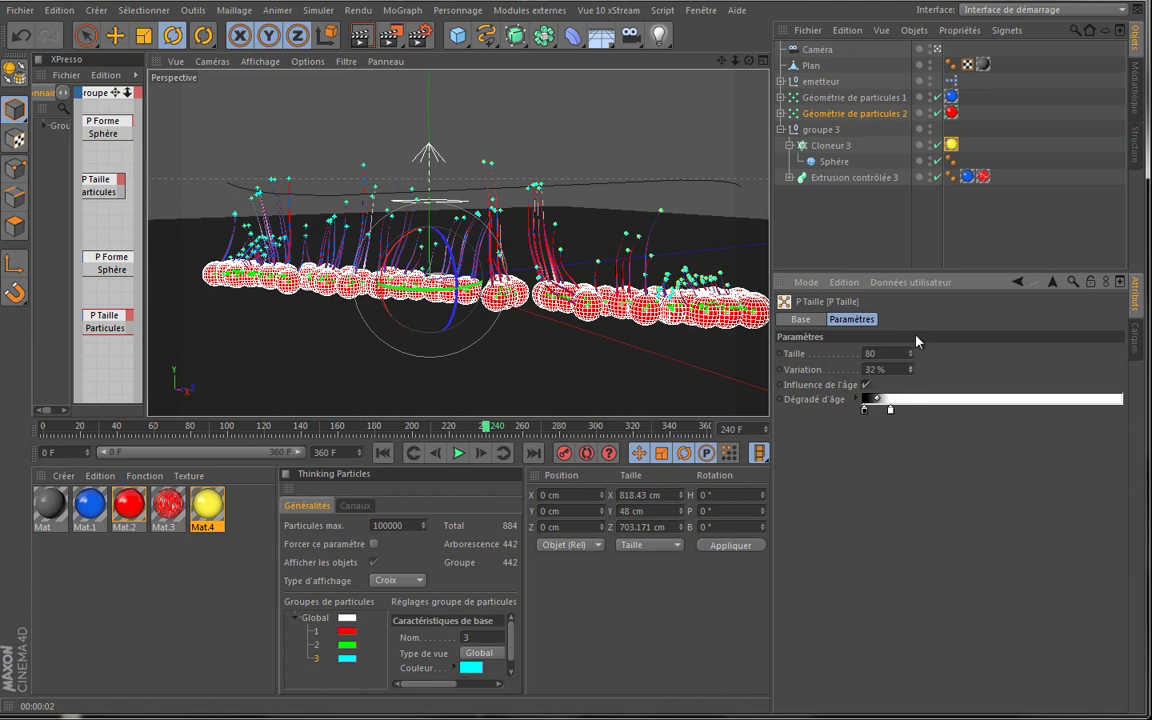
{"action": "left_click_drag", "start_coordinate": [916, 341], "coordinate": [874, 399]}
Replay the particle animation from the start to frame 147 and render the view to check the sphere sizes
{"action": "left_click", "coordinate": [383, 453]}
{"action": "left_click", "coordinate": [458, 453]}
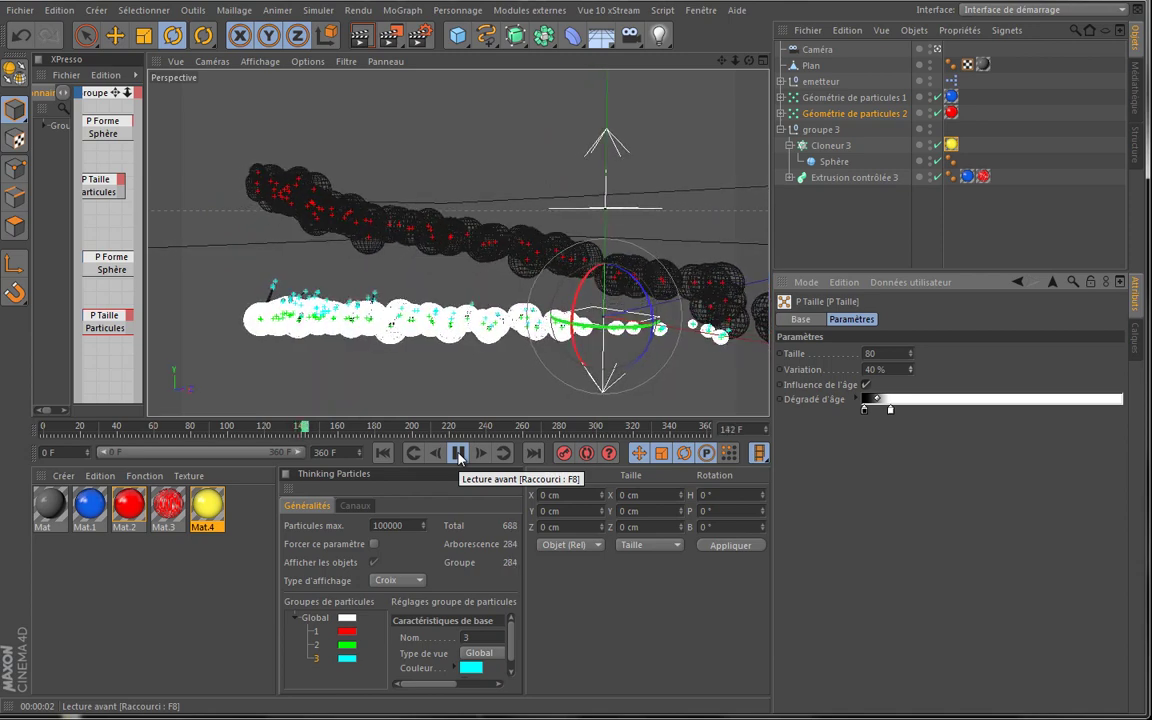
{"action": "left_click", "coordinate": [459, 456]}
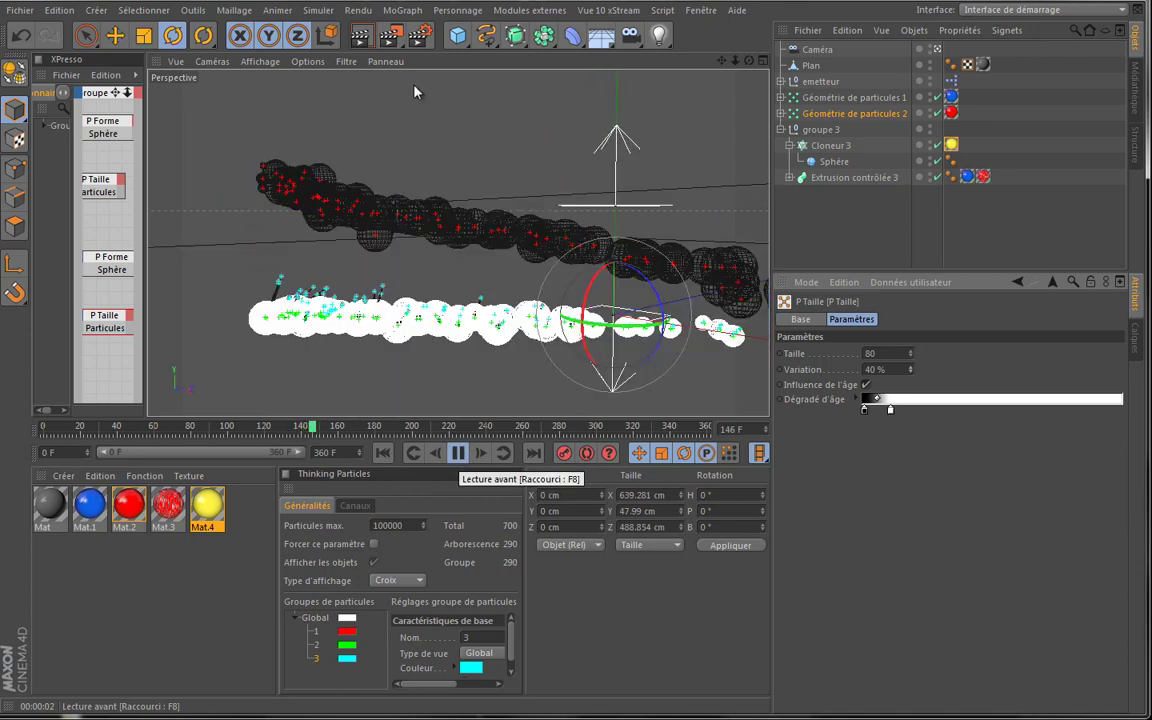
{"action": "left_click", "coordinate": [359, 37]}
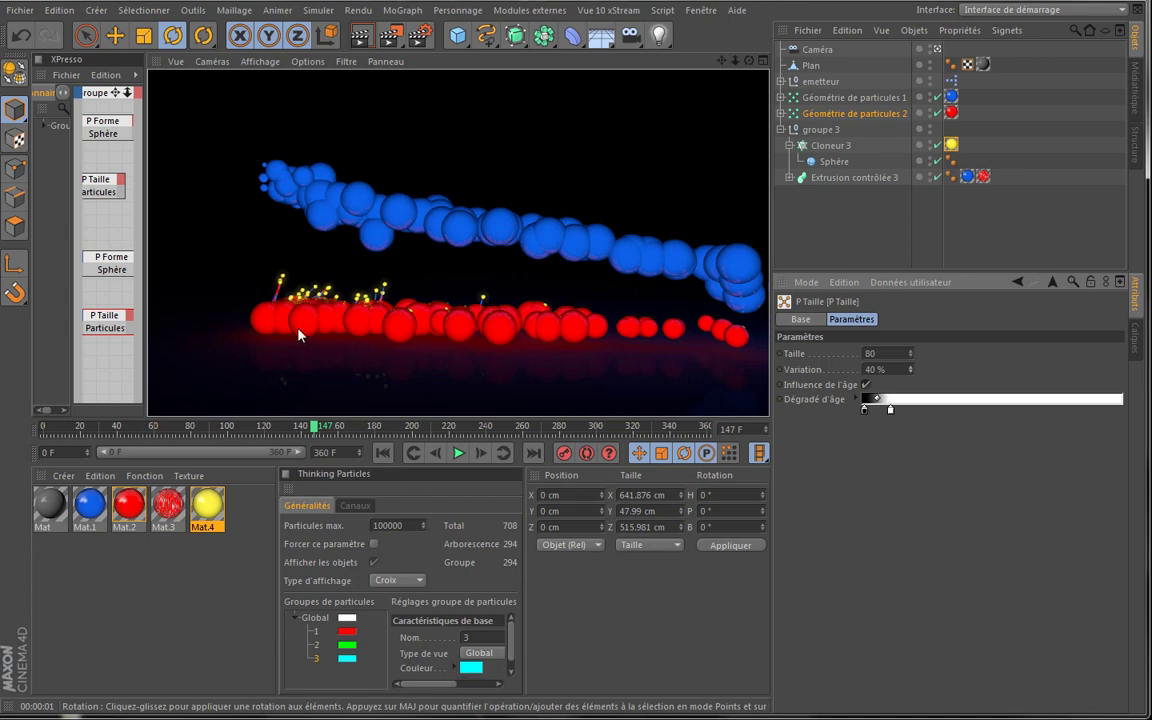
Set the P Taille node's variation to 100% with a size of 80 for particle group 2
{"action": "left_click", "coordinate": [458, 454]}
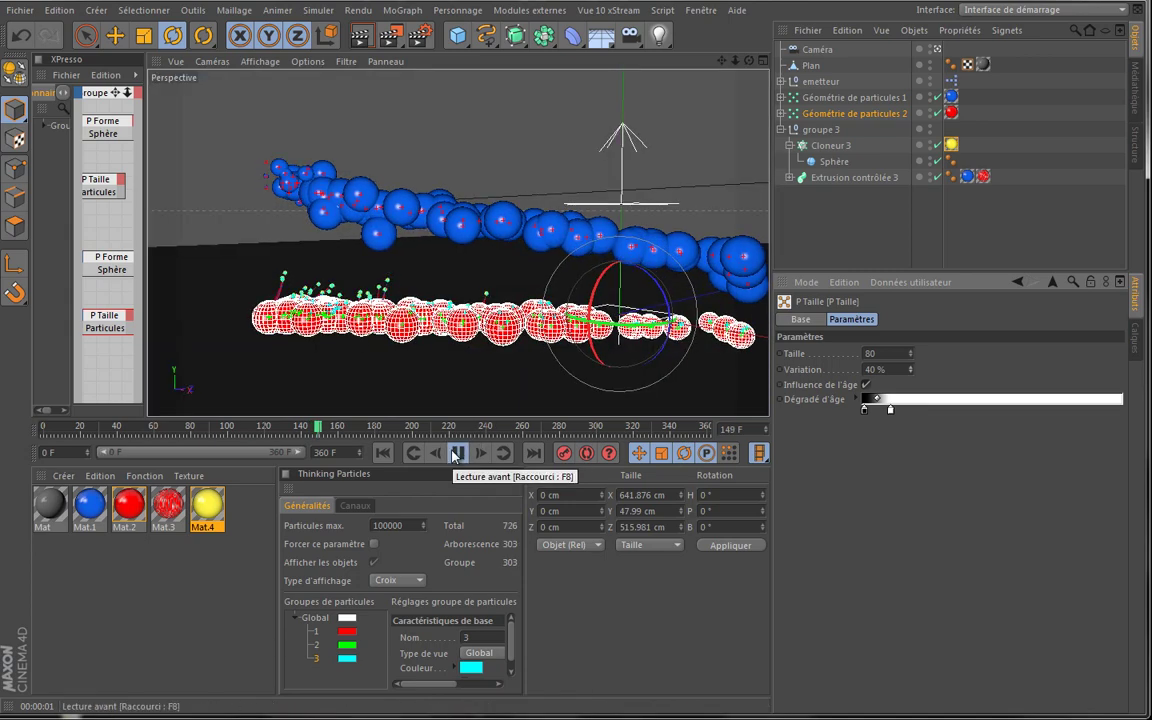
{"action": "left_click", "coordinate": [458, 454]}
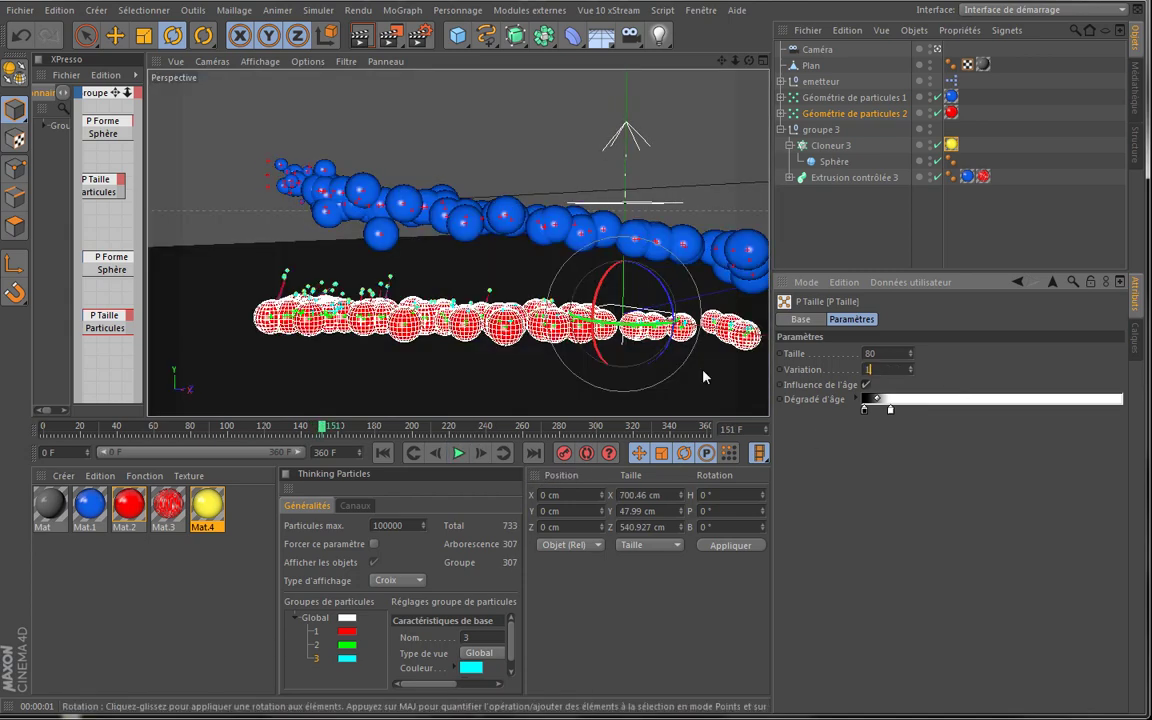
{"action": "type", "text": "00"}
{"action": "key", "text": "Return"}
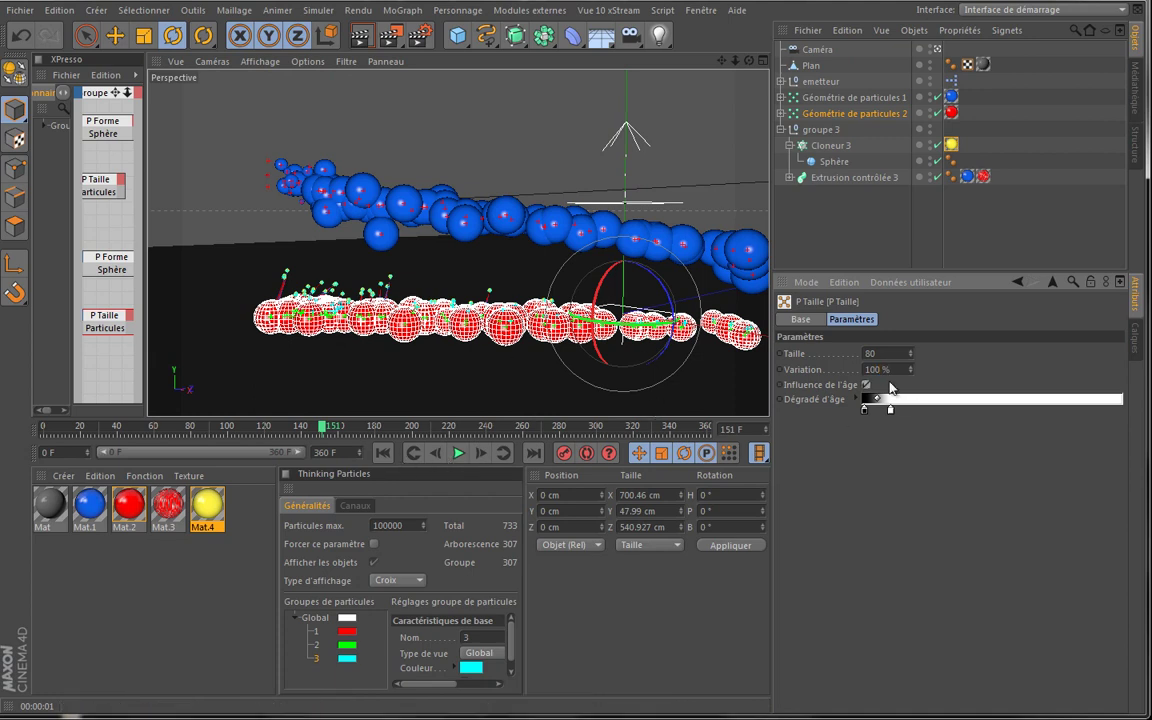
{"action": "left_click_drag", "start_coordinate": [910, 354], "coordinate": [912, 357]}
{"action": "double_click", "coordinate": [874, 354]}
{"action": "type", "text": "20"}
{"action": "key", "text": "Tab"}
{"action": "key", "text": "shift+Tab"}
{"action": "type", "text": "80"}
{"action": "key", "text": "Tab"}
Replay the animation from the start with Extrusion contrôlée 3 disabled, stop at frame 163 and render the view
{"action": "left_click", "coordinate": [383, 456]}
{"action": "left_click", "coordinate": [458, 453]}
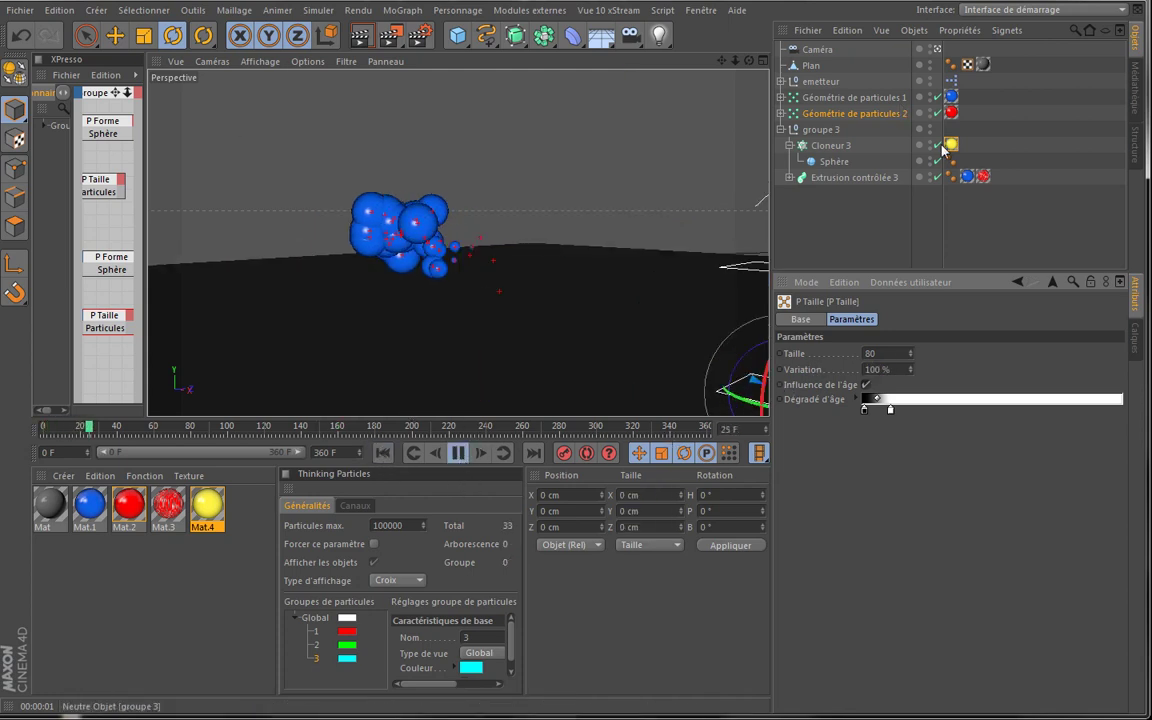
{"action": "left_click", "coordinate": [937, 177]}
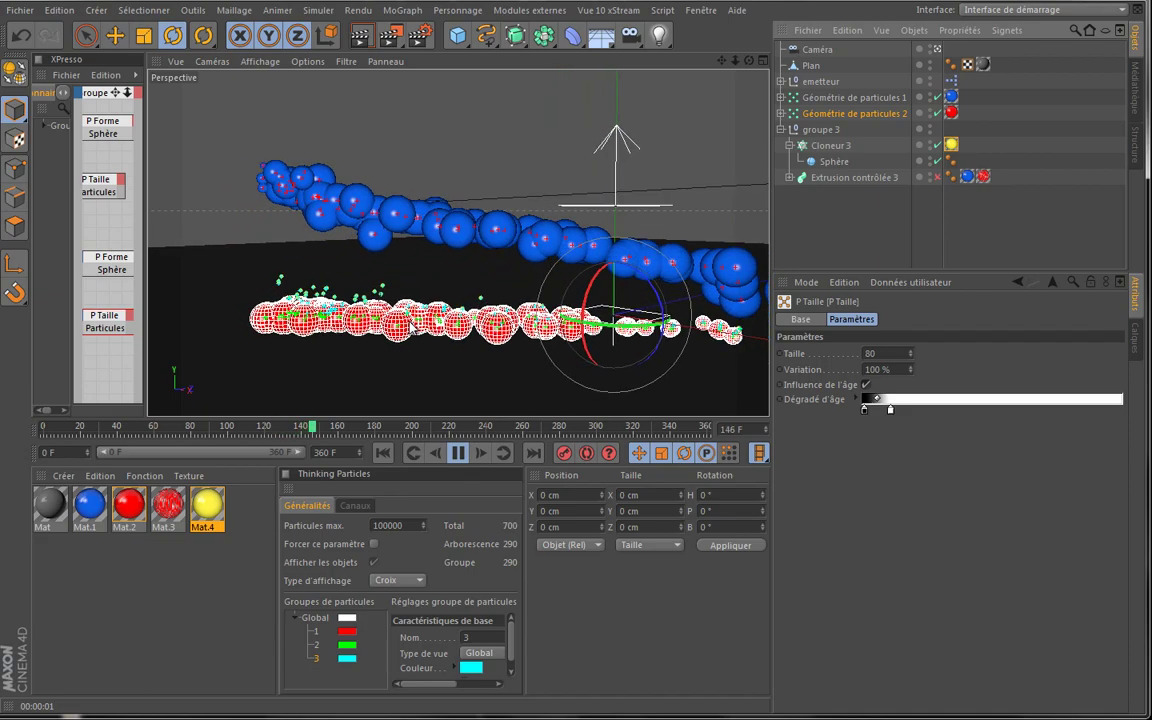
{"action": "left_click", "coordinate": [460, 453]}
{"action": "left_click", "coordinate": [360, 36]}
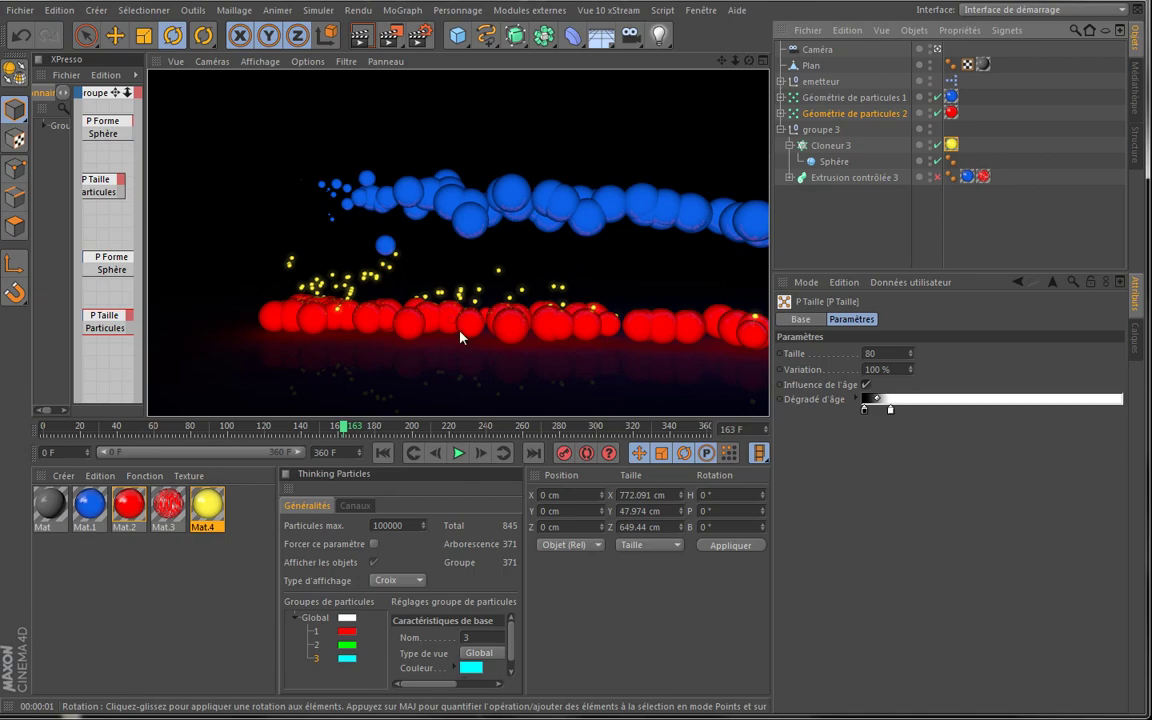
Inspect the red spheres up close outside the camera view and set their P Taille variation to 20%
{"action": "left_click", "coordinate": [520, 228]}
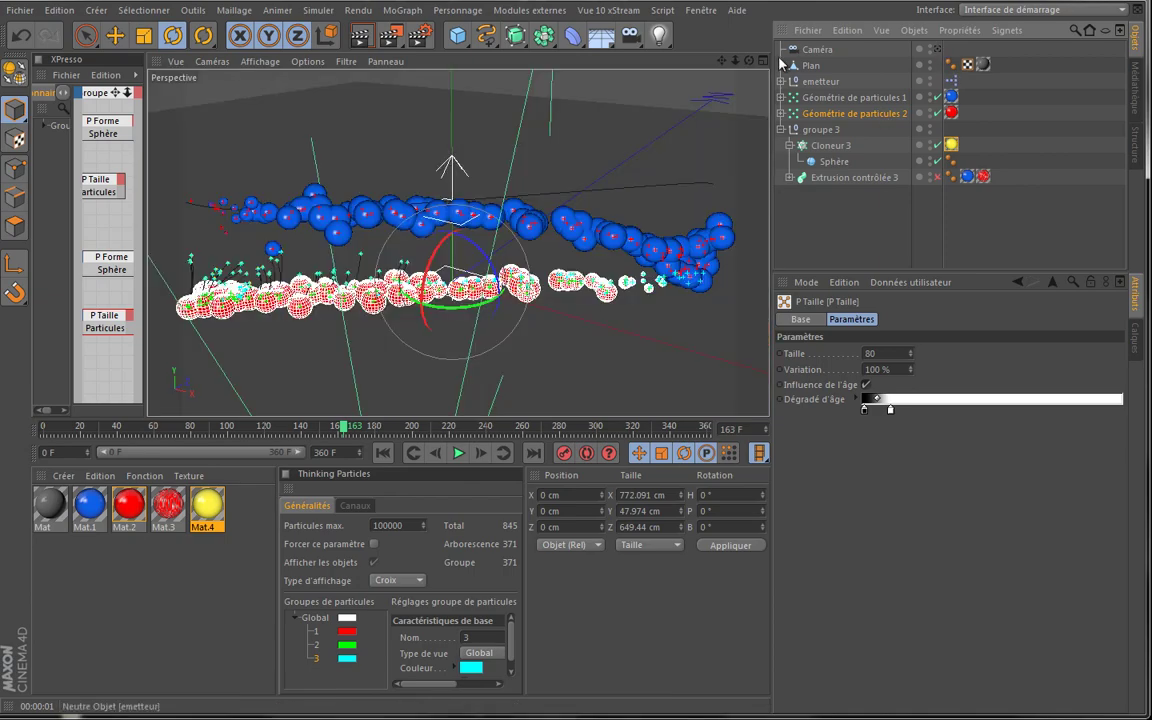
{"action": "left_click_drag", "start_coordinate": [738, 62], "coordinate": [540, 348]}
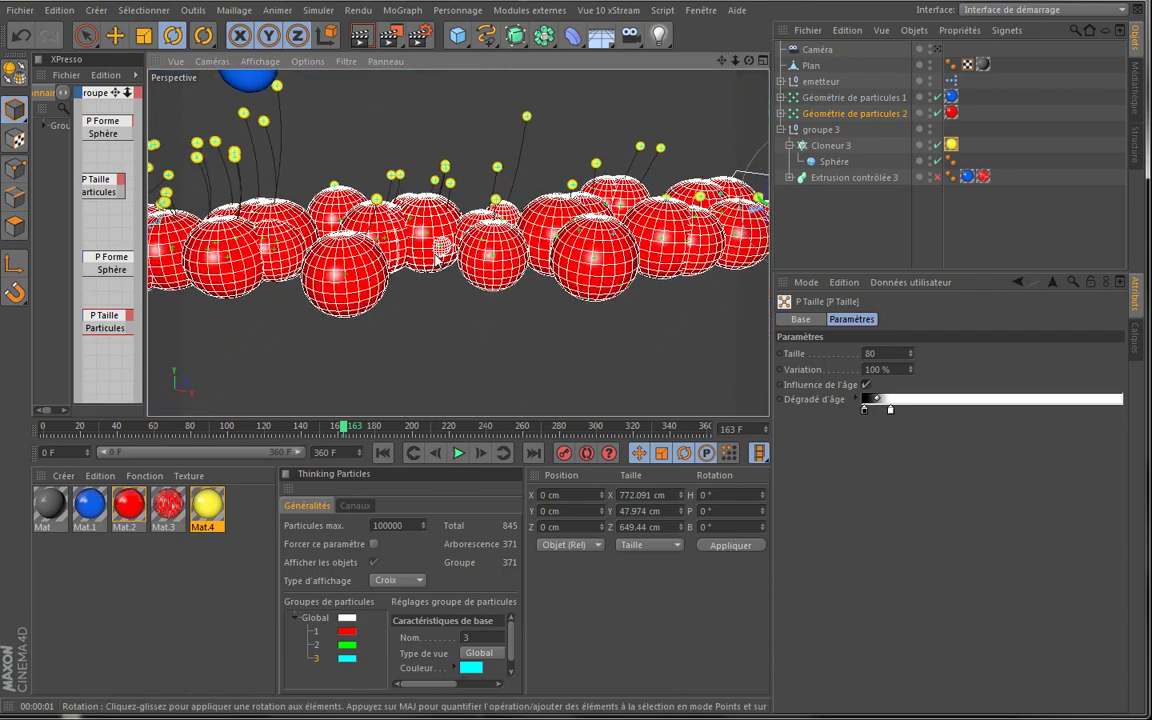
{"action": "key", "text": "Tab"}
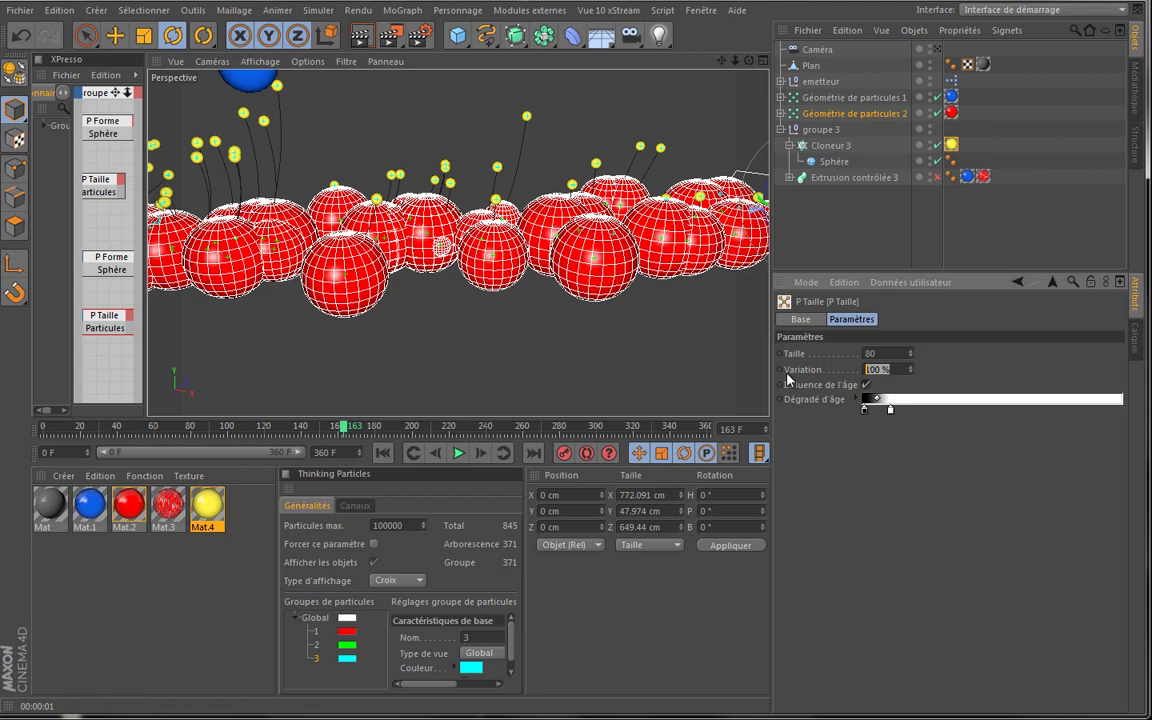
{"action": "type", "text": "20"}
{"action": "key", "text": "Tab"}
{"action": "left_click", "coordinate": [937, 49]}
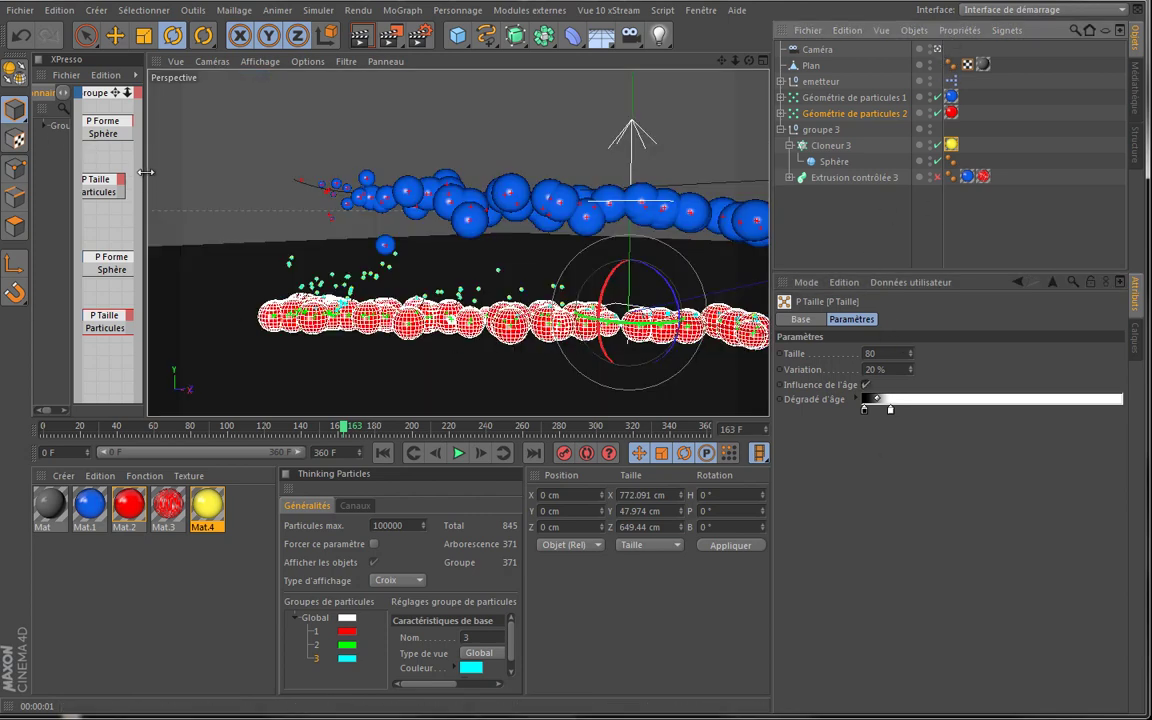
Show the parameters of the P Taille node fed by P Conduit 1 and collapse groupe 3's hierarchy
{"action": "left_click_drag", "start_coordinate": [148, 172], "coordinate": [352, 180]}
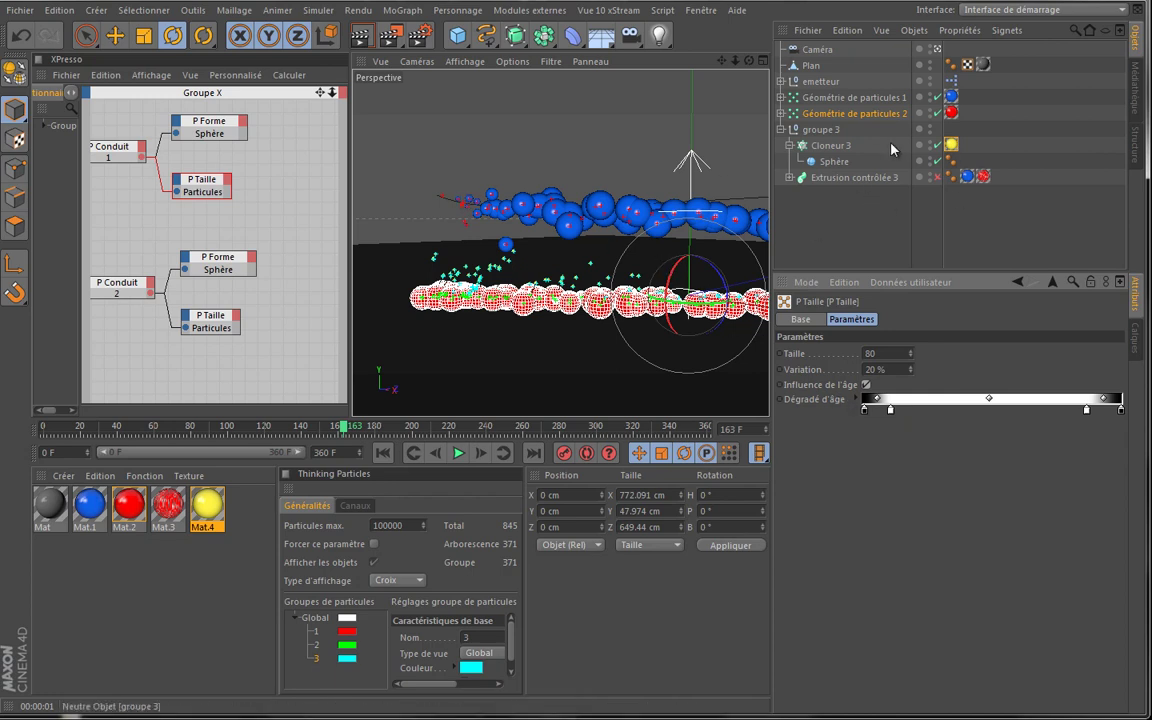
{"action": "left_click", "coordinate": [781, 131]}
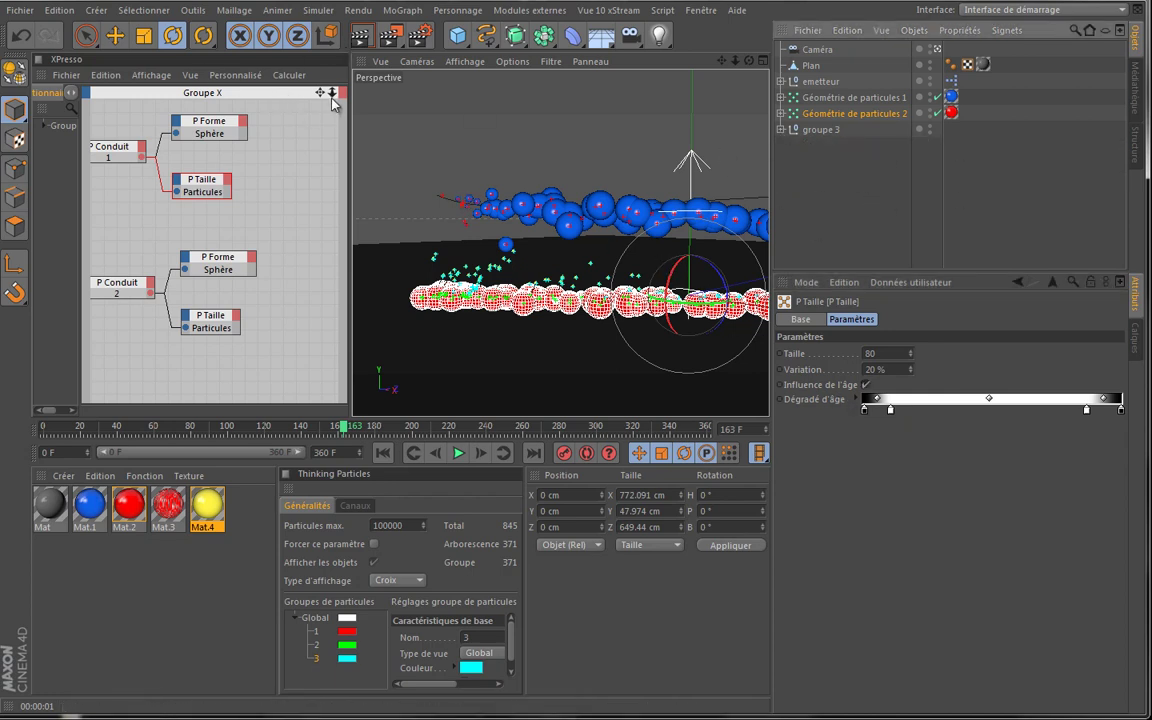
Widen the perspective view, expand groupe 3 and select Cloneur 3 with its own children collapsed
{"action": "left_click_drag", "start_coordinate": [350, 128], "coordinate": [147, 128]}
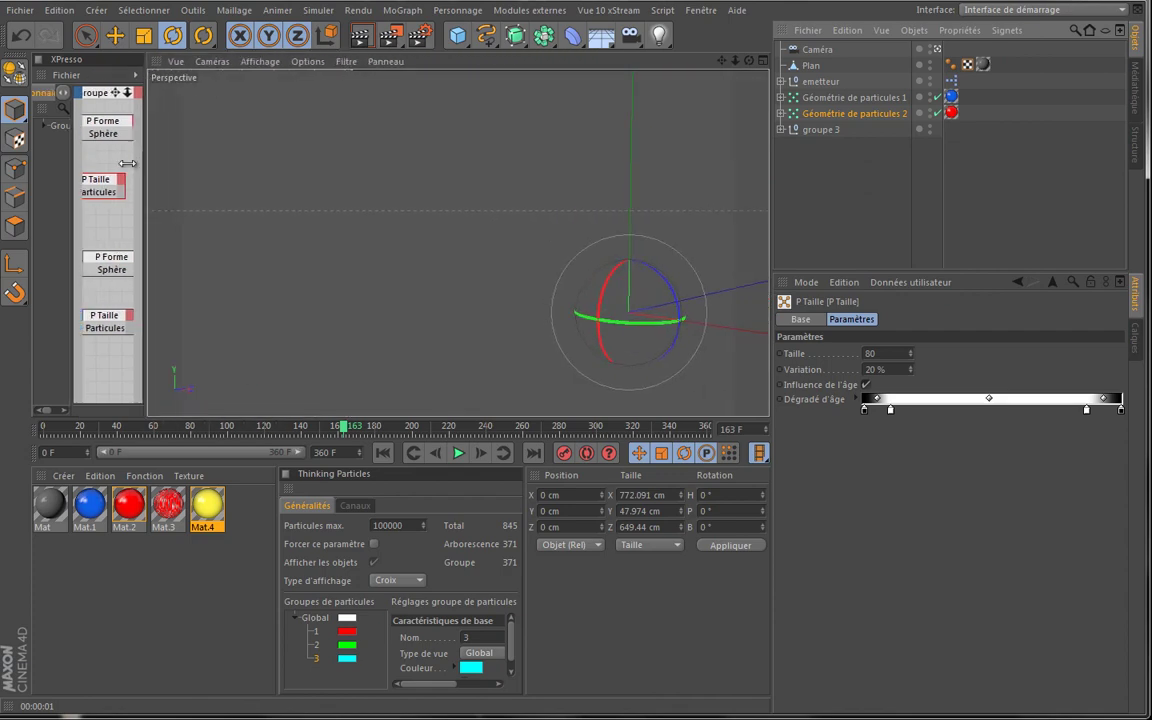
{"action": "left_click", "coordinate": [820, 129]}
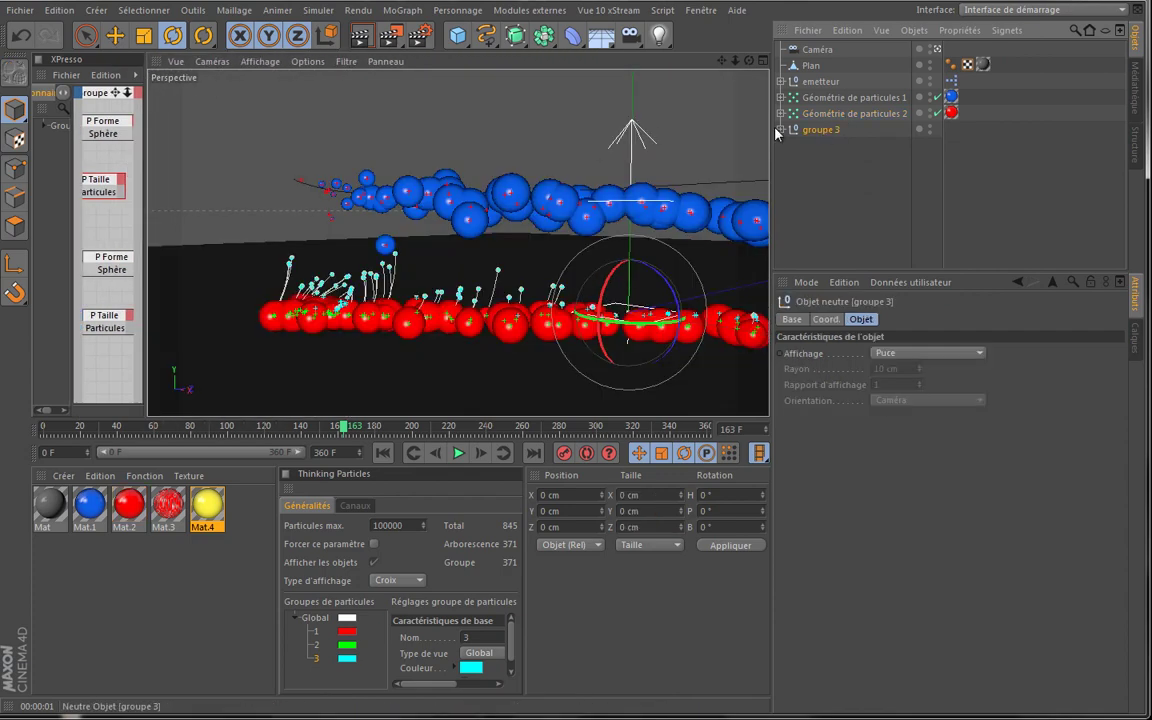
{"action": "left_click", "coordinate": [781, 131]}
{"action": "left_click", "coordinate": [791, 146]}
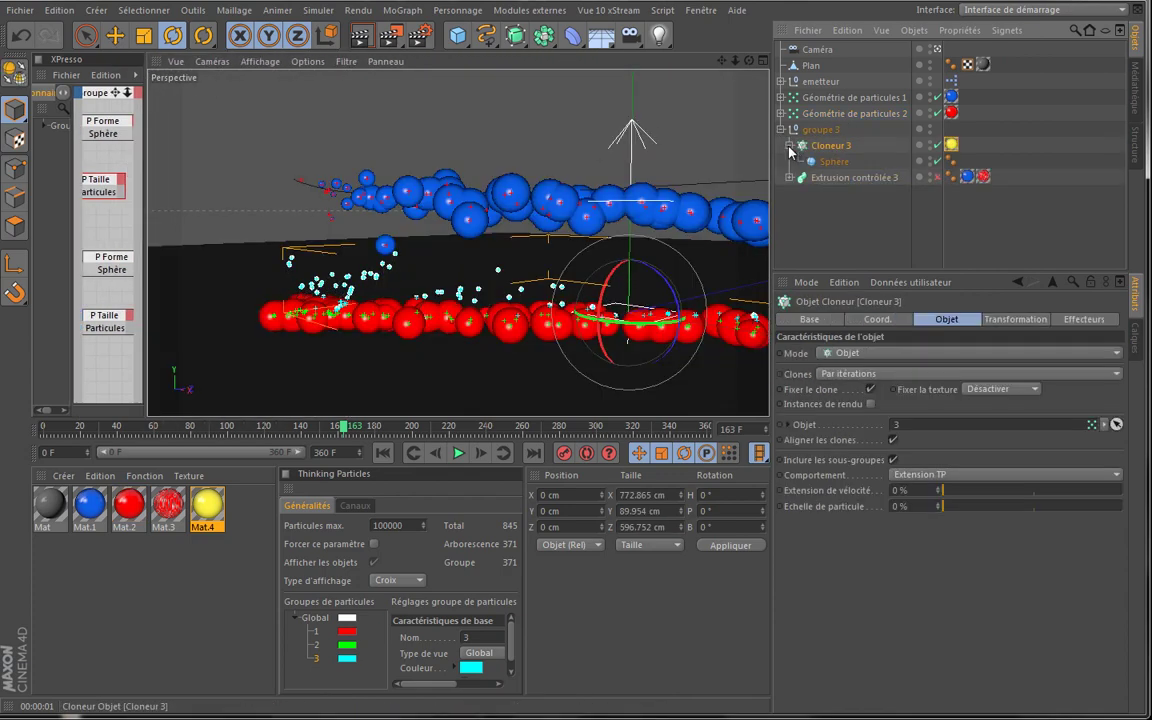
{"action": "left_click", "coordinate": [789, 146]}
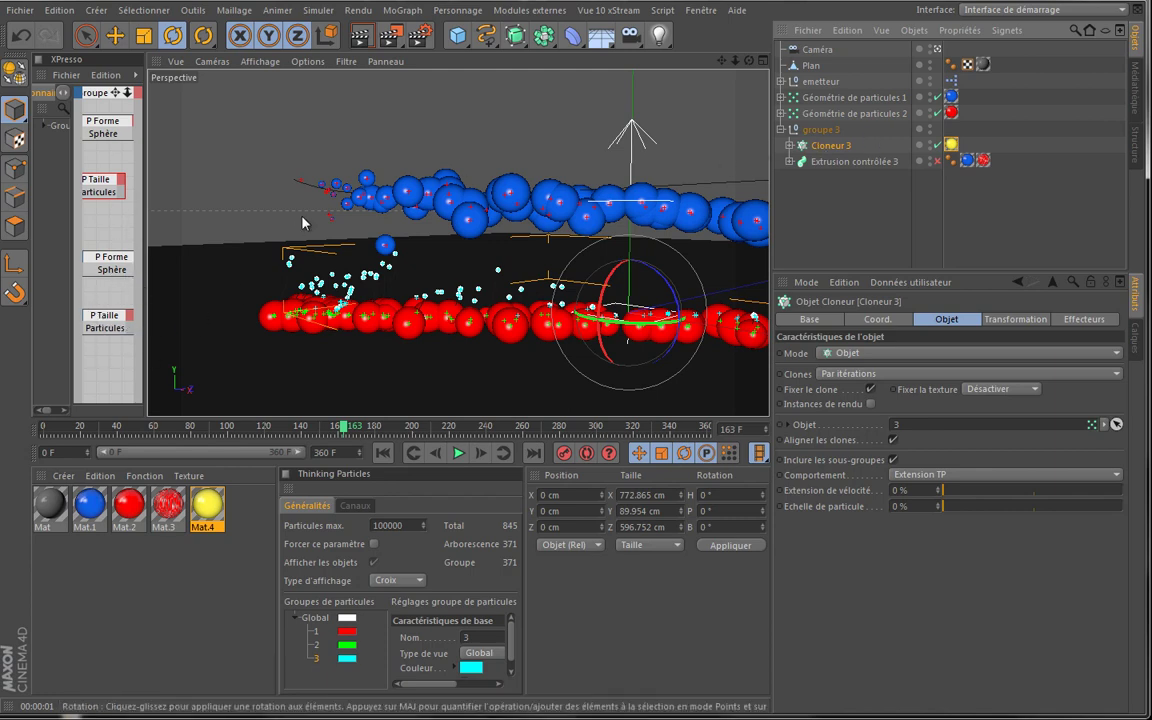
Add an Effecteur Randomisation to Cloneur 3 and place it inside groupe 3 above the cloner
{"action": "left_click", "coordinate": [405, 11]}
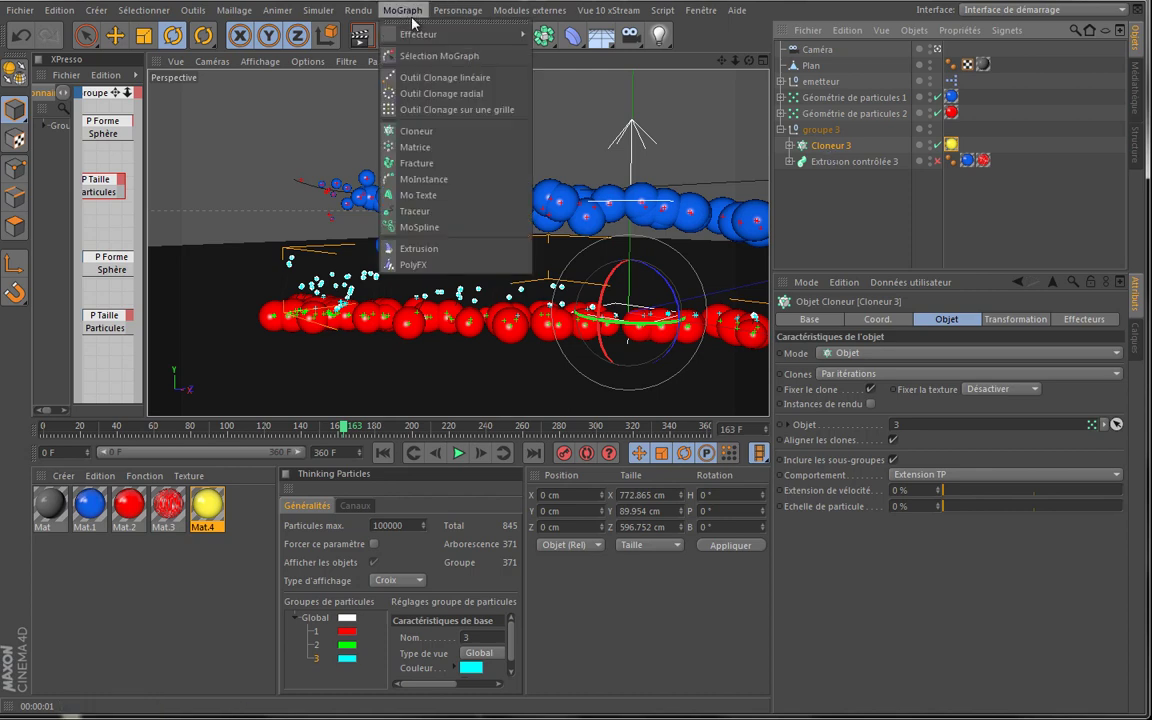
{"action": "mouse_move", "coordinate": [418, 40]}
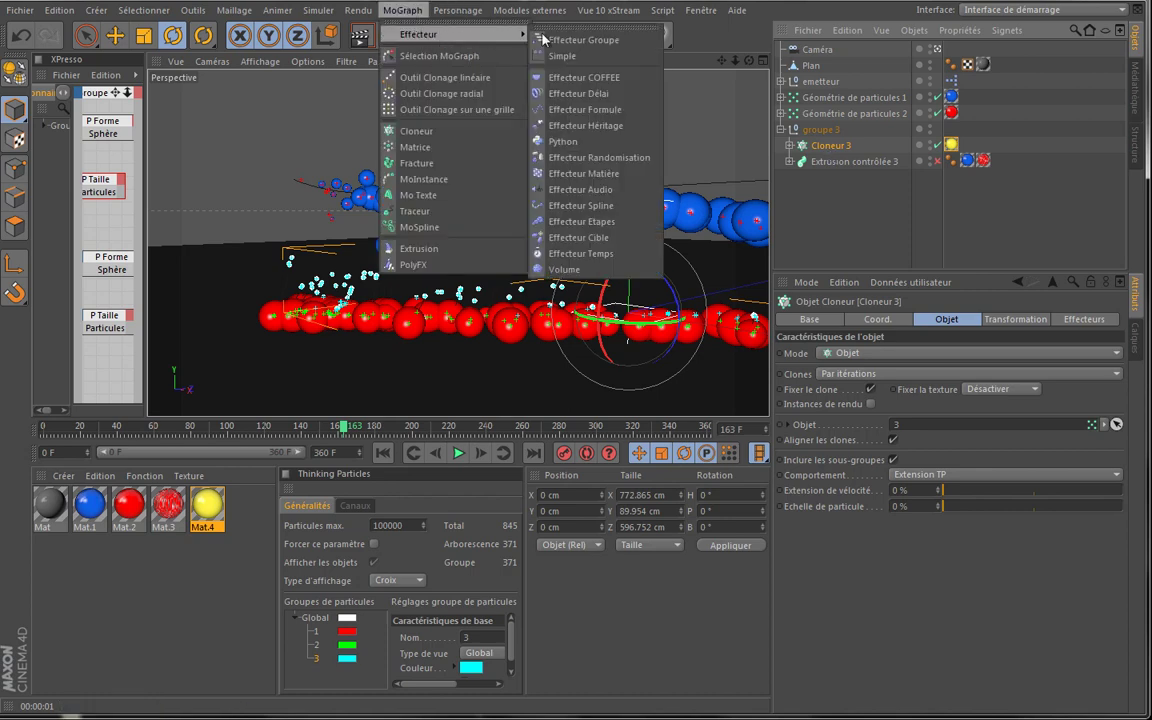
{"action": "left_click", "coordinate": [592, 158]}
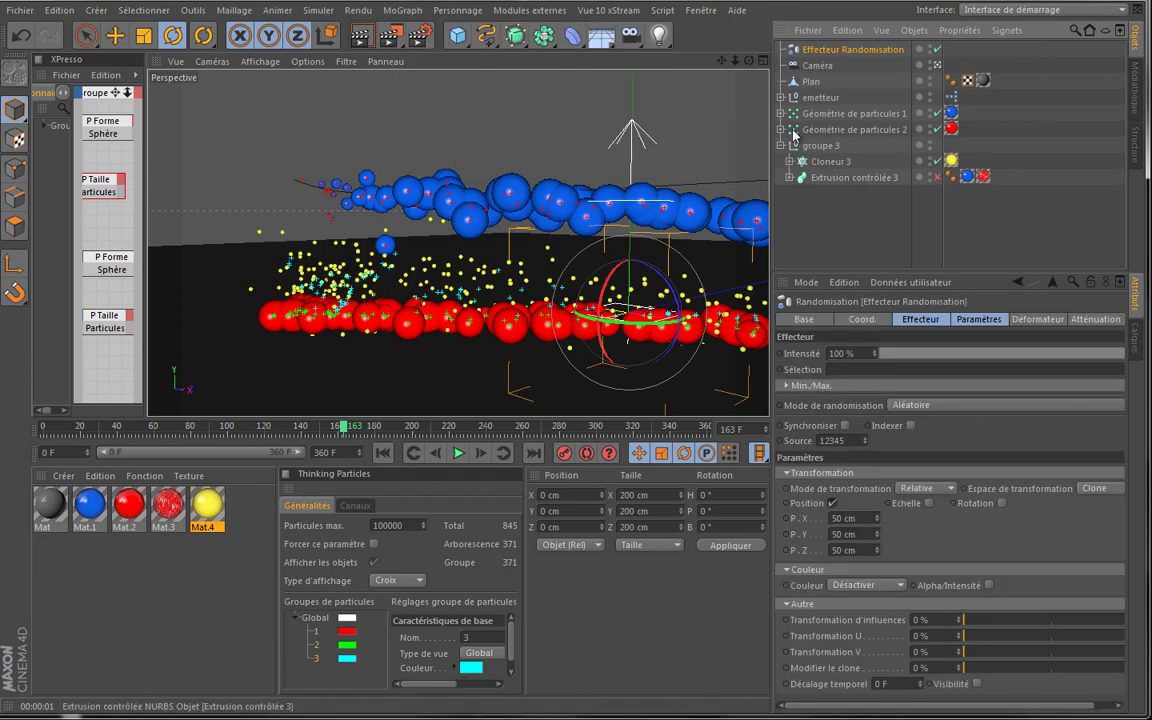
{"action": "left_click_drag", "start_coordinate": [870, 52], "coordinate": [857, 155]}
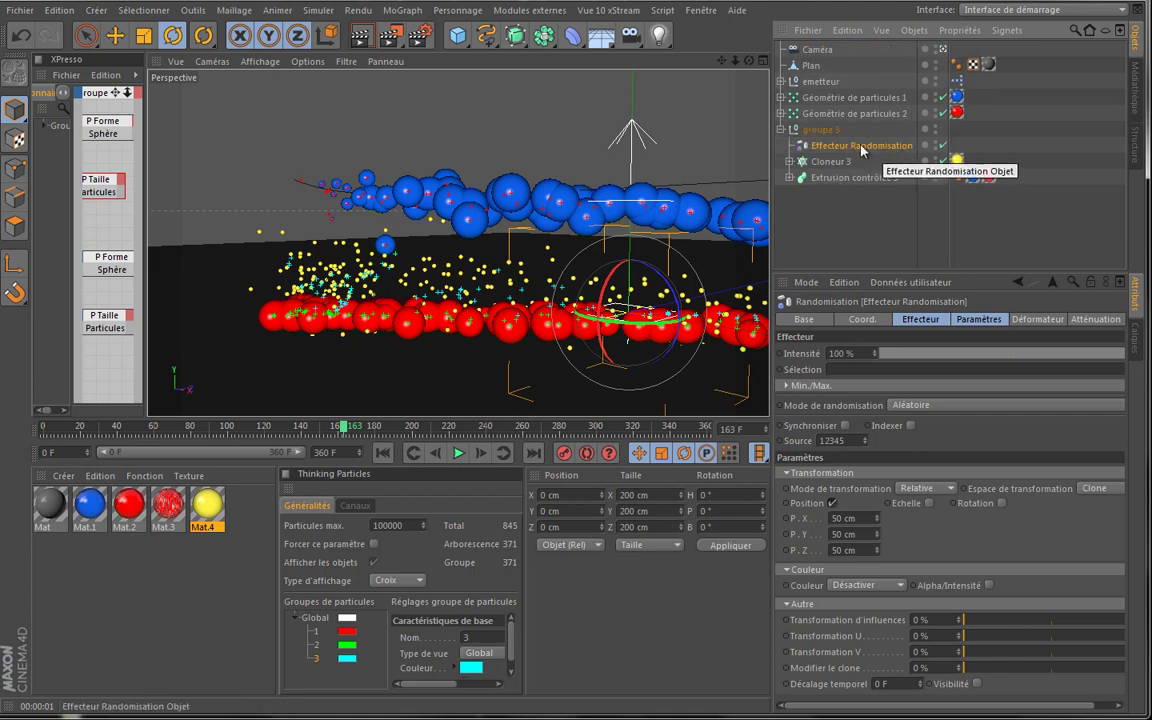
Remove the Effecteur Randomisation from Cloneur 3's effector list and assign it to the list again
{"action": "left_click", "coordinate": [826, 161]}
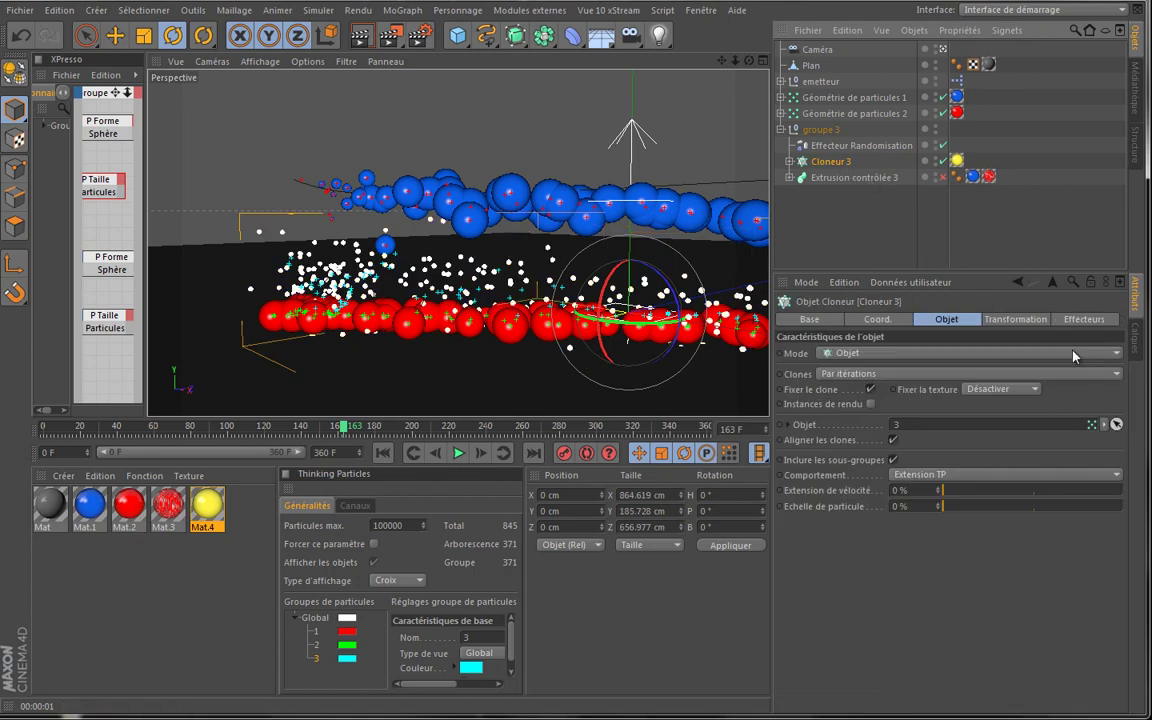
{"action": "left_click", "coordinate": [1084, 320]}
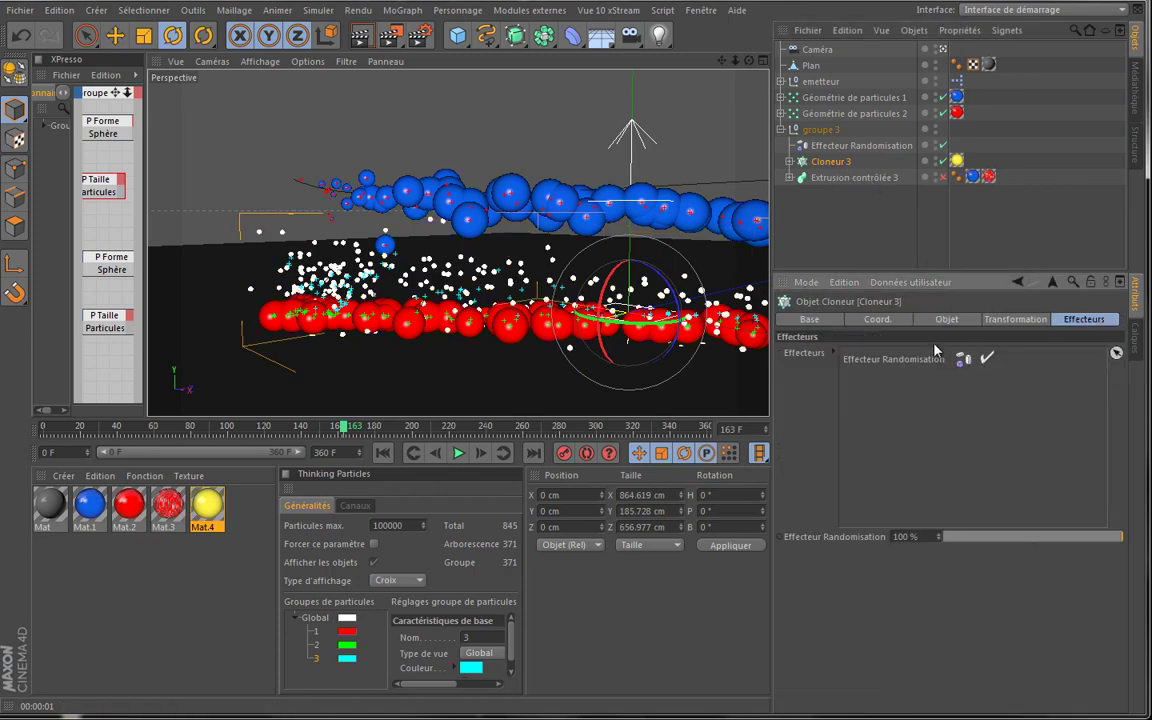
{"action": "key", "text": "Delete"}
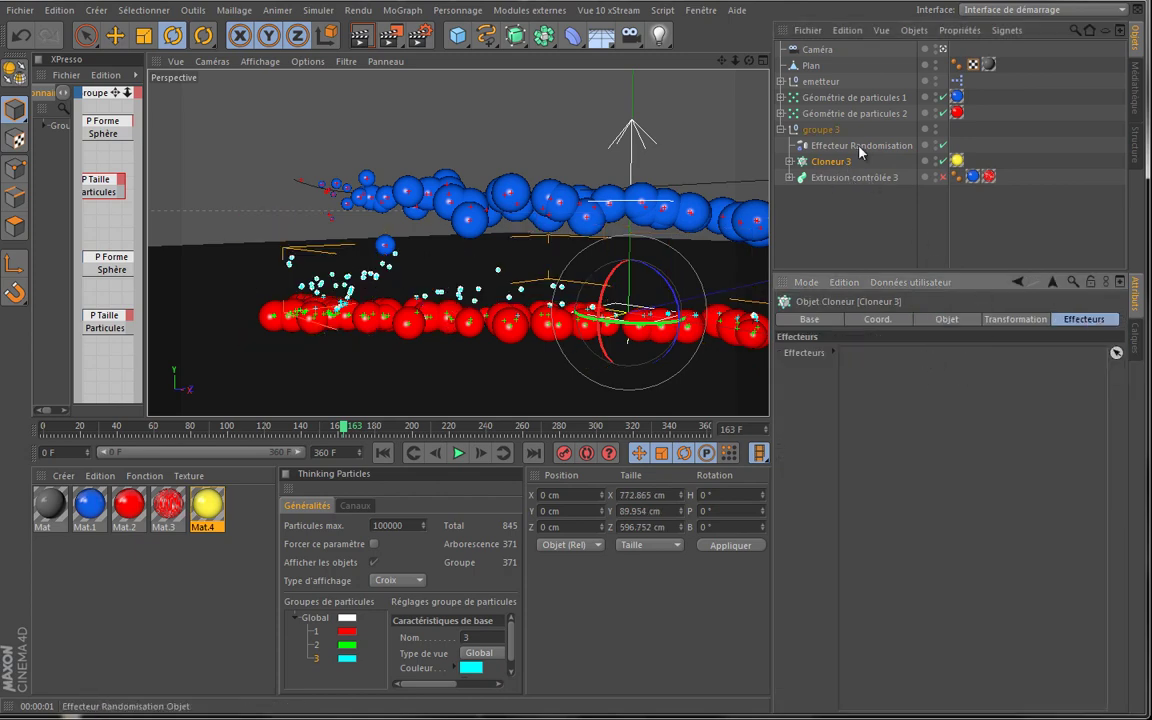
{"action": "left_click_drag", "start_coordinate": [859, 146], "coordinate": [938, 197]}
{"action": "left_click_drag", "start_coordinate": [966, 423], "coordinate": [955, 402]}
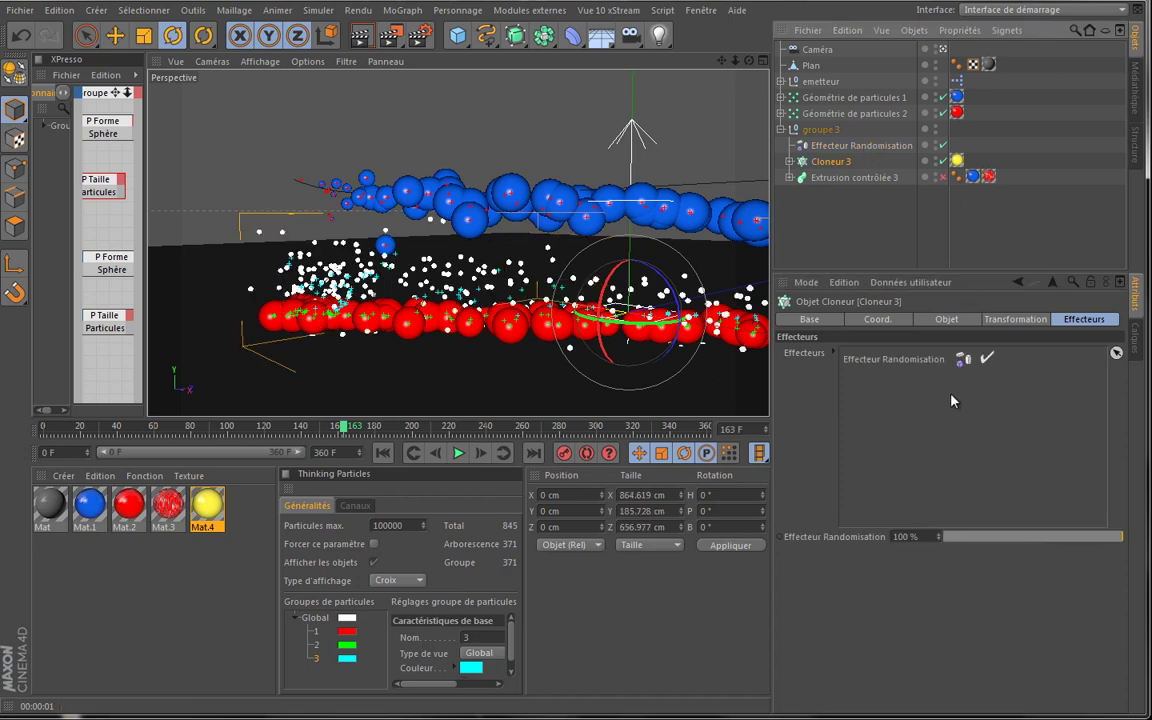
Make the Effecteur Randomisation affect only scale, with Position off, Echelle uniforme on and Echelle set to 0.2
{"action": "left_click", "coordinate": [851, 146]}
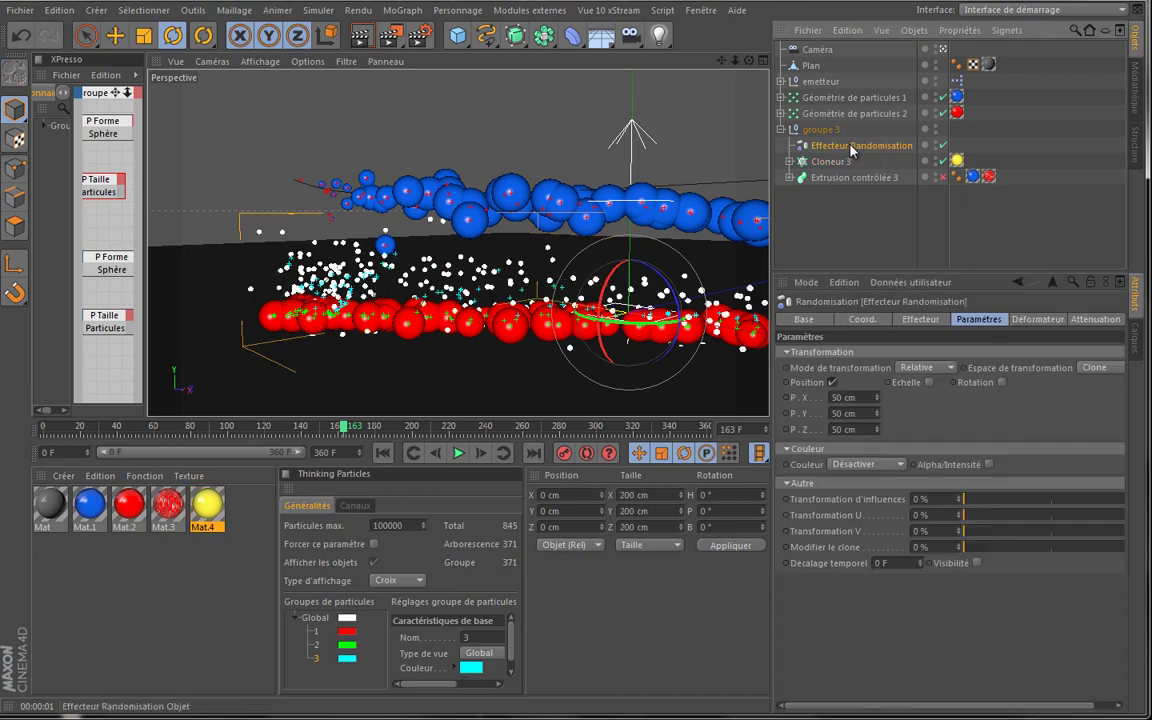
{"action": "left_click", "coordinate": [832, 382]}
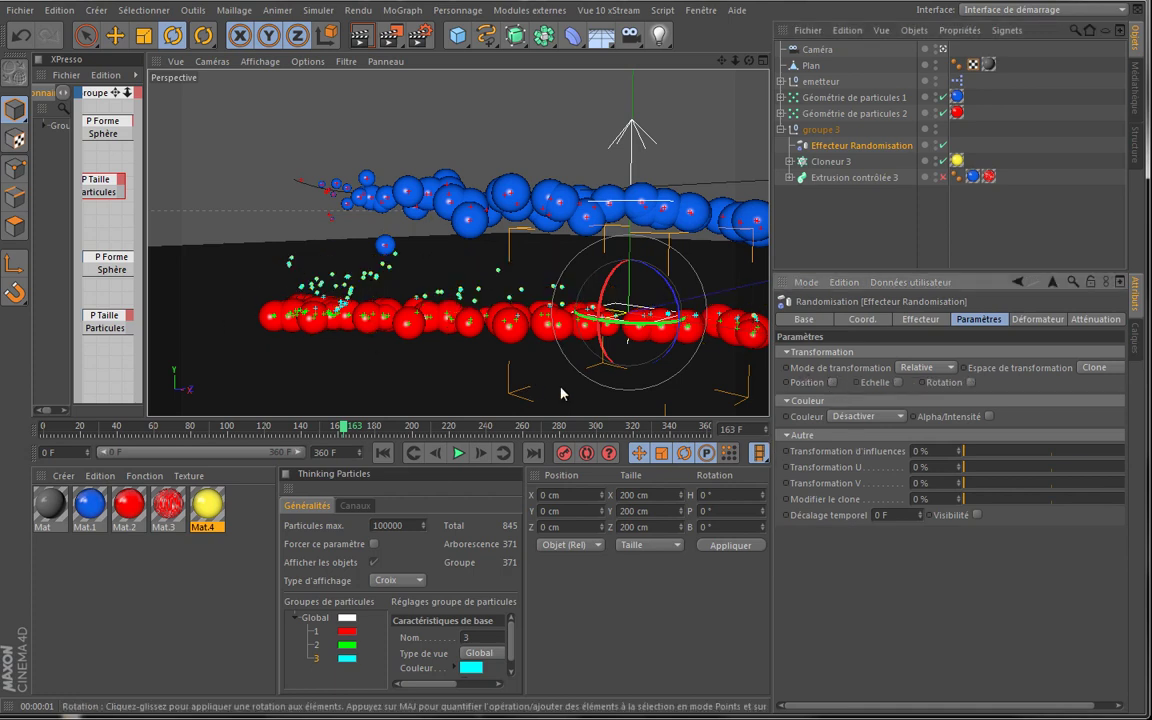
{"action": "left_click", "coordinate": [898, 383]}
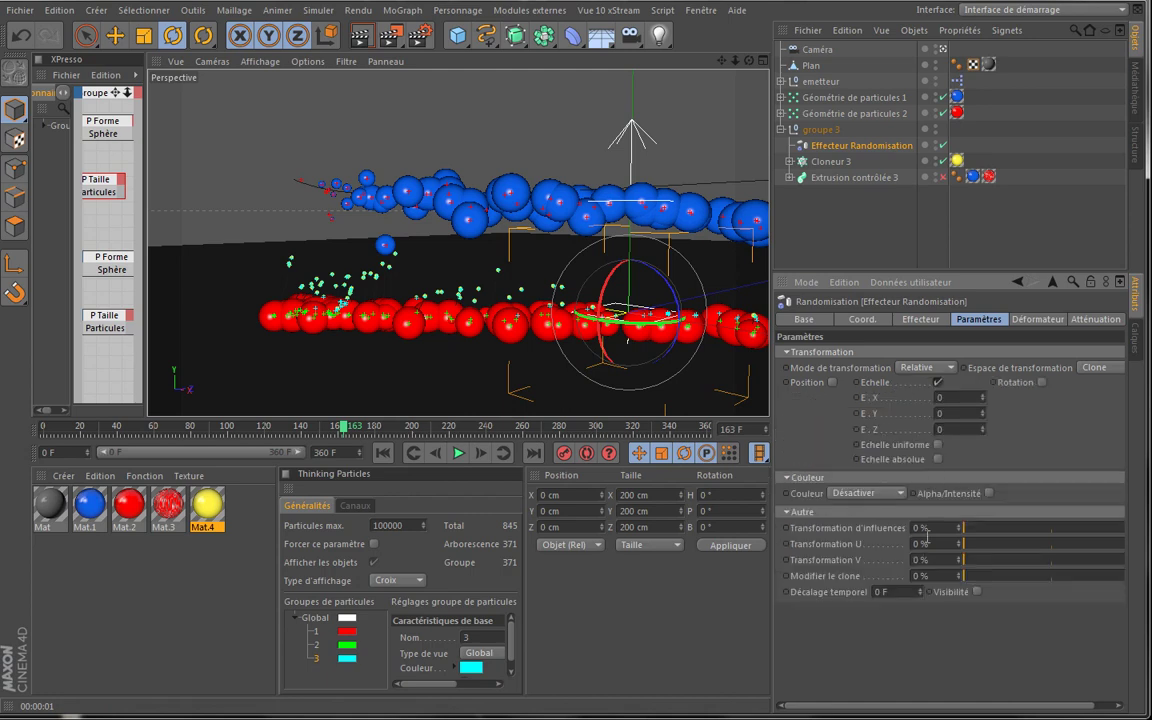
{"action": "left_click", "coordinate": [937, 445]}
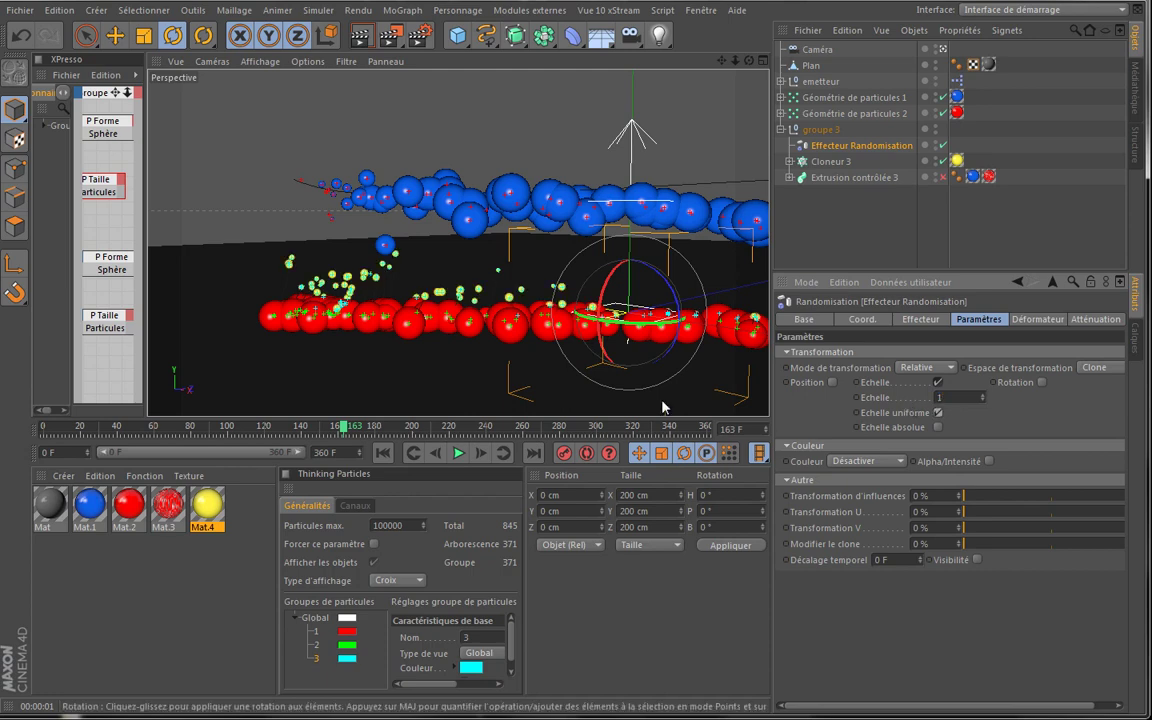
{"action": "double_click", "coordinate": [940, 397]}
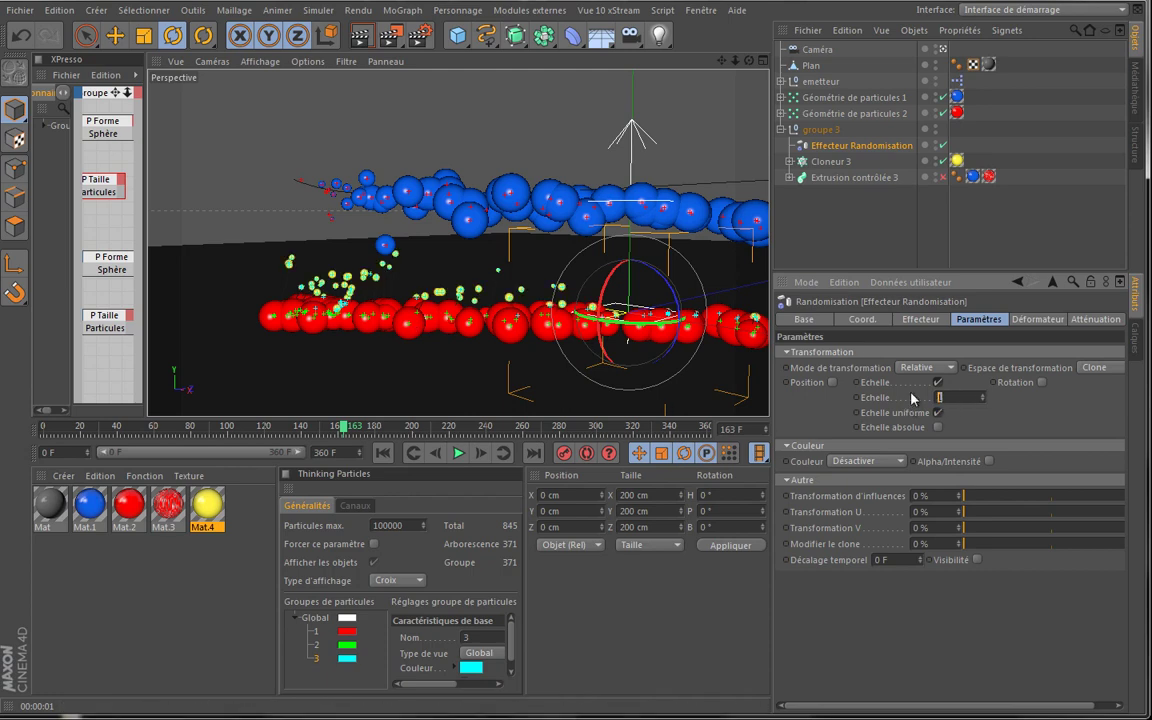
{"action": "type", "text": "0.2"}
{"action": "key", "text": "Return"}
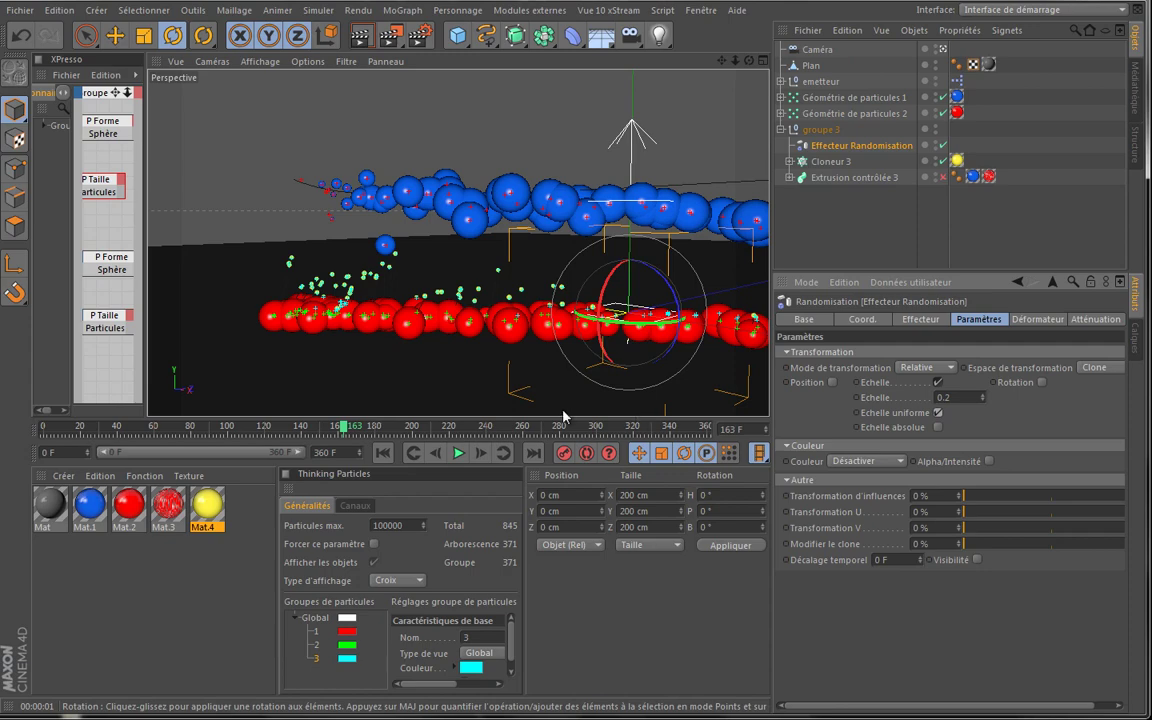
Render the view at frame 232 with Extrusion contrôlée 3 enabled again and groupe 3 collapsed
{"action": "left_click", "coordinate": [459, 454]}
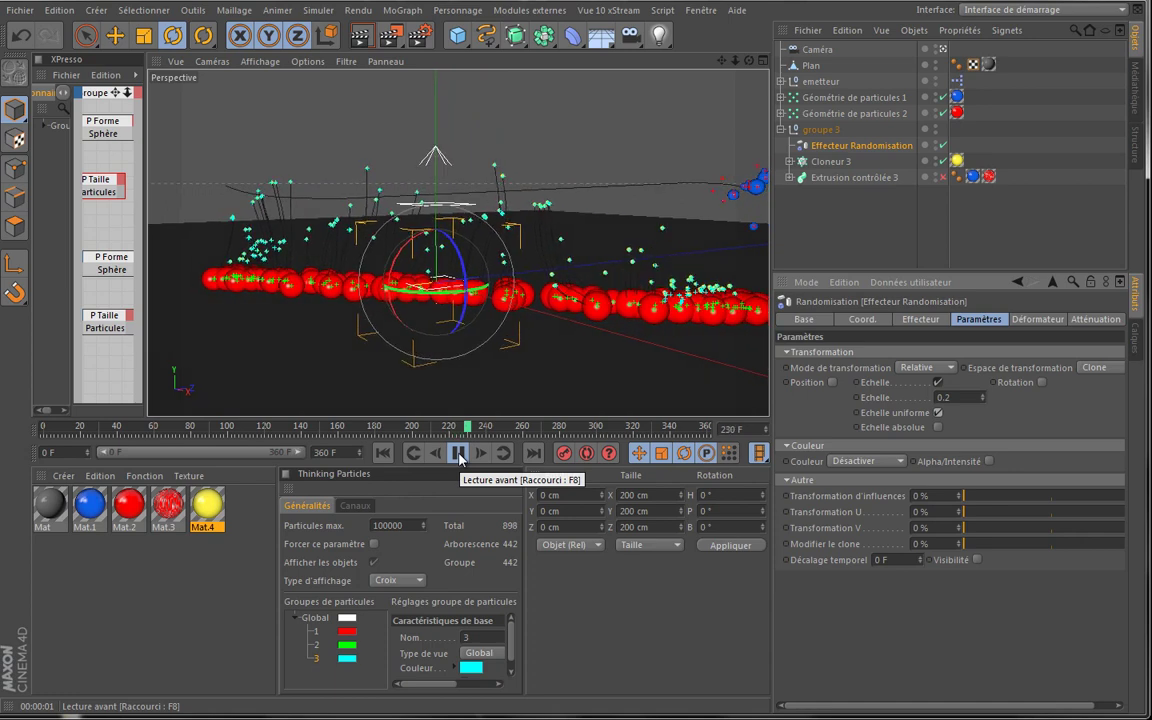
{"action": "left_click", "coordinate": [459, 453]}
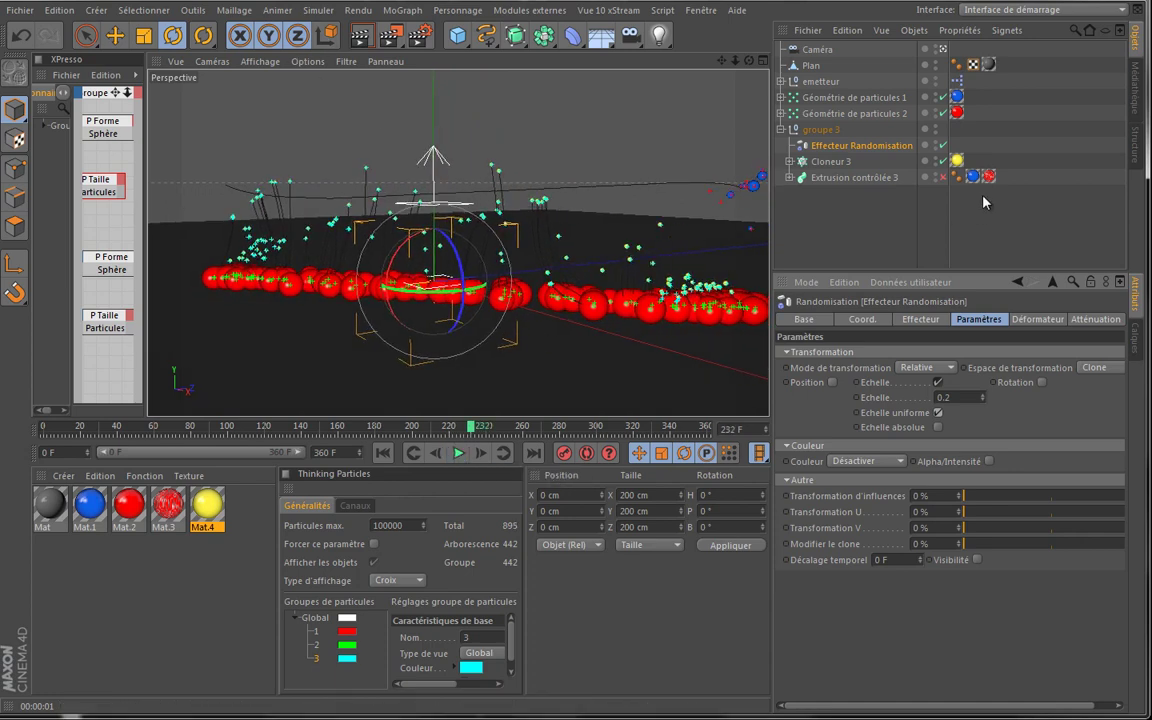
{"action": "left_click", "coordinate": [942, 177]}
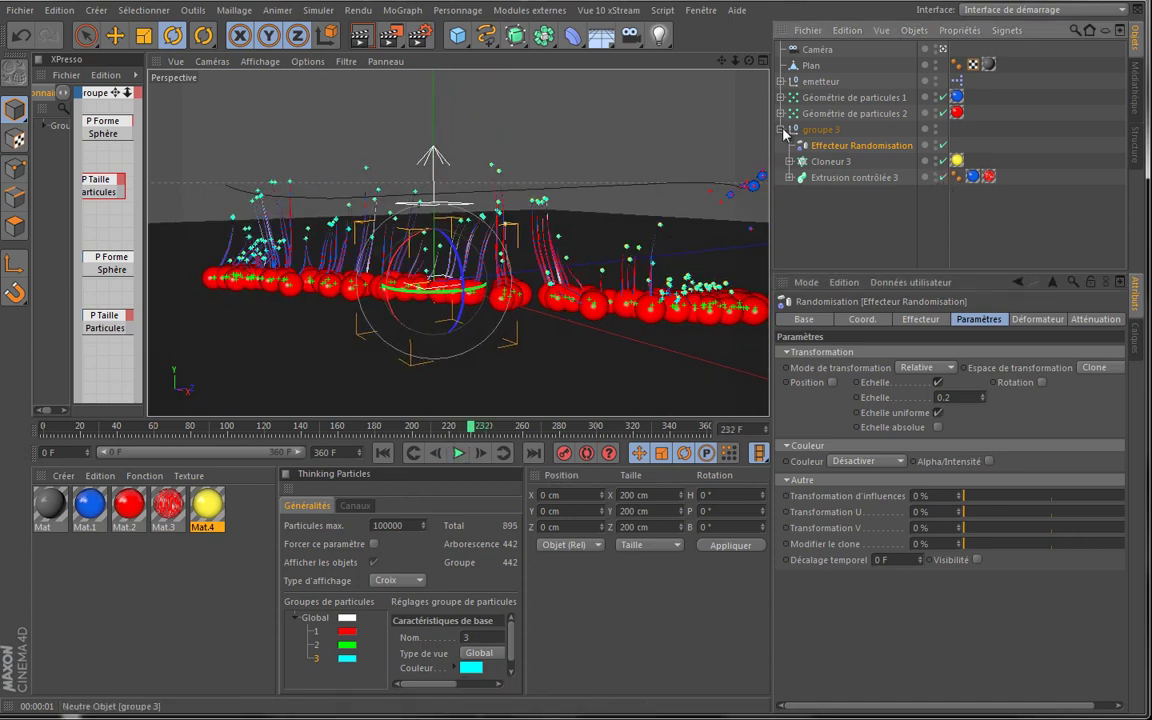
{"action": "left_click", "coordinate": [781, 129]}
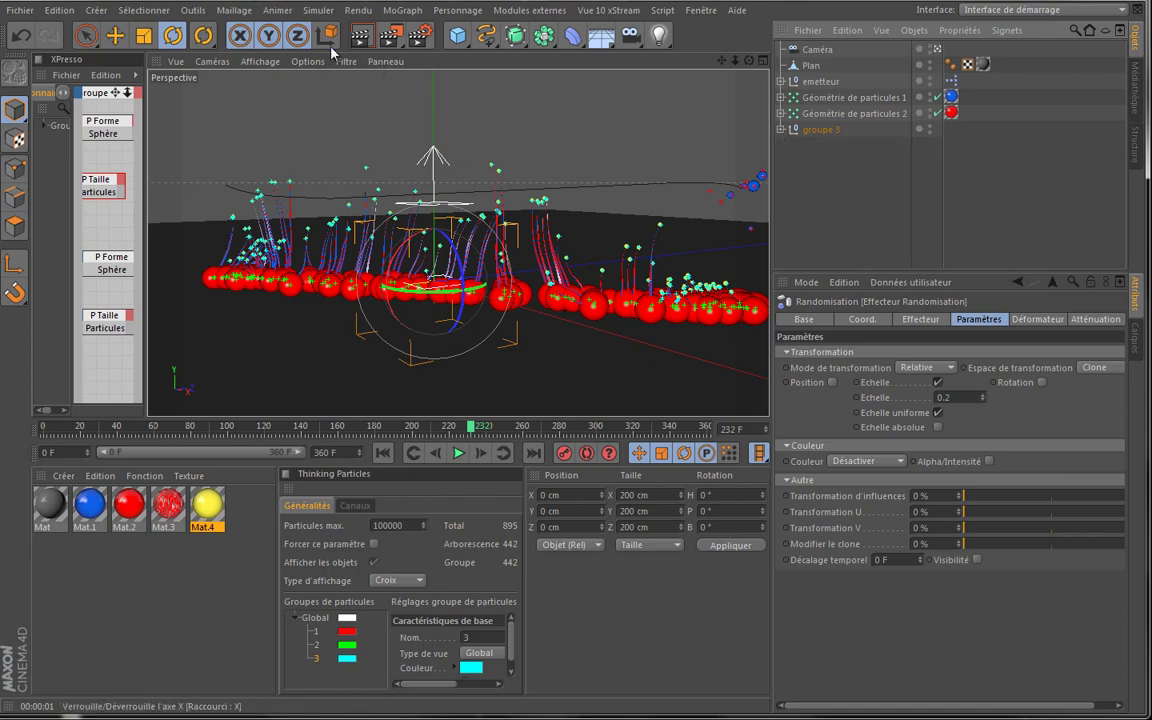
{"action": "left_click", "coordinate": [360, 36]}
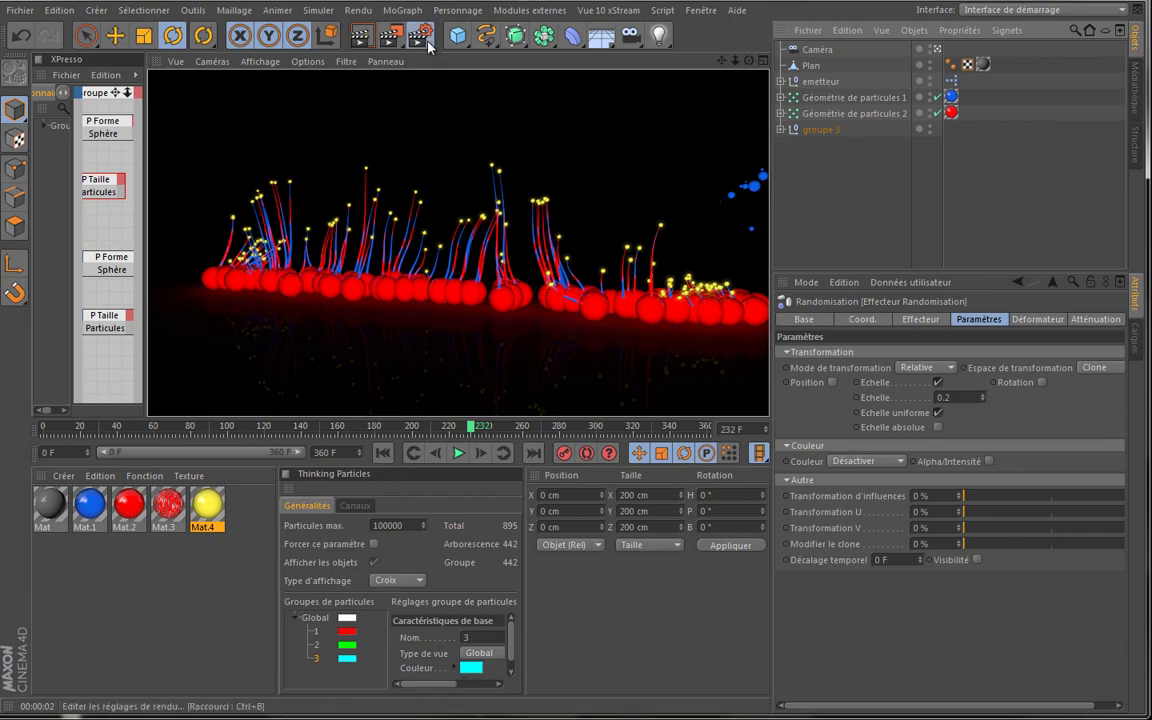
Add the Occlusion ambiante effect to the render settings and render the view
{"action": "left_click", "coordinate": [384, 36]}
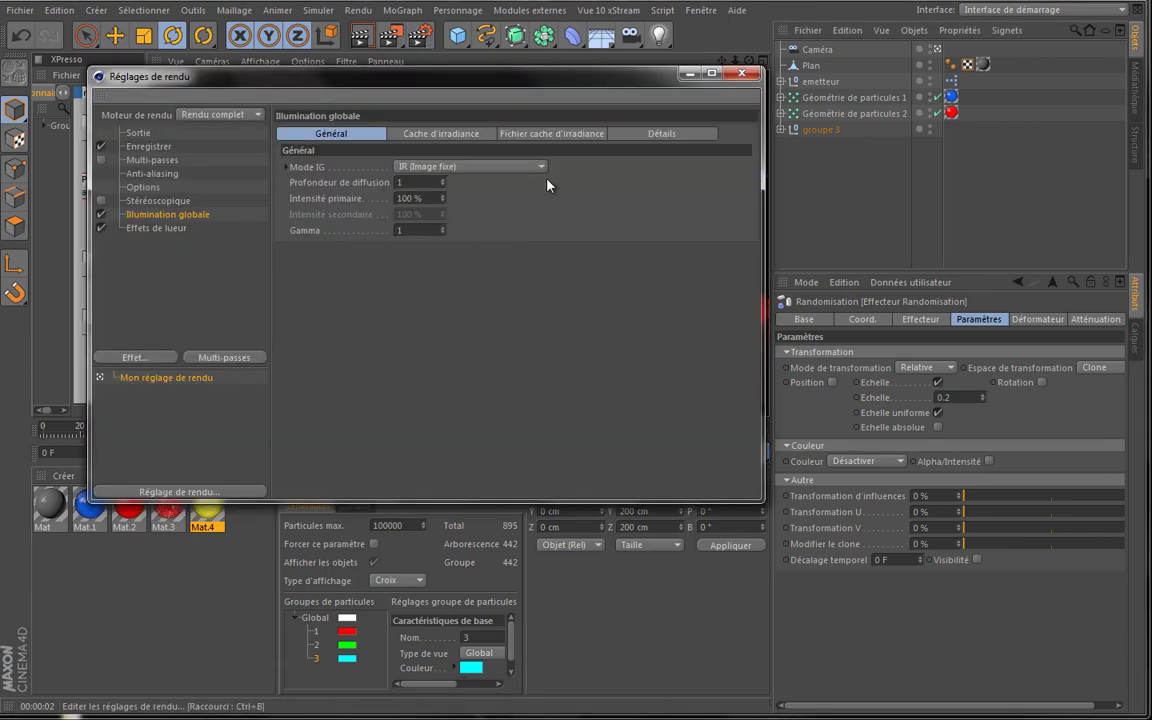
{"action": "right_click", "coordinate": [155, 261]}
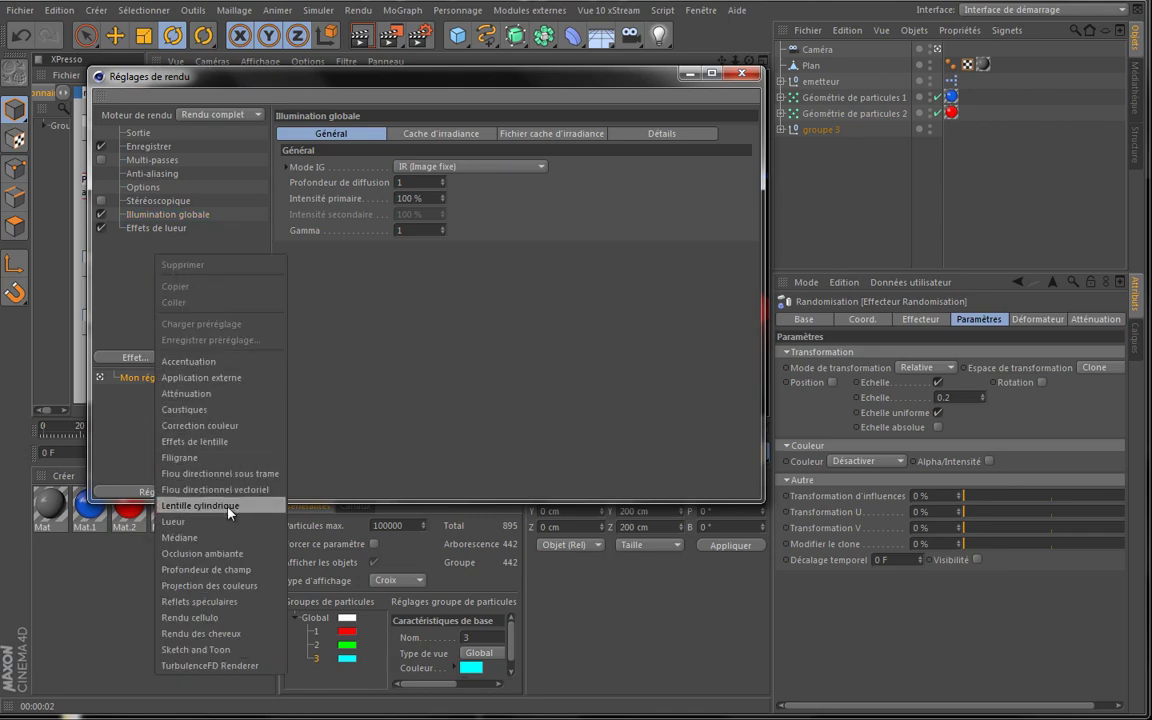
{"action": "left_click", "coordinate": [205, 553]}
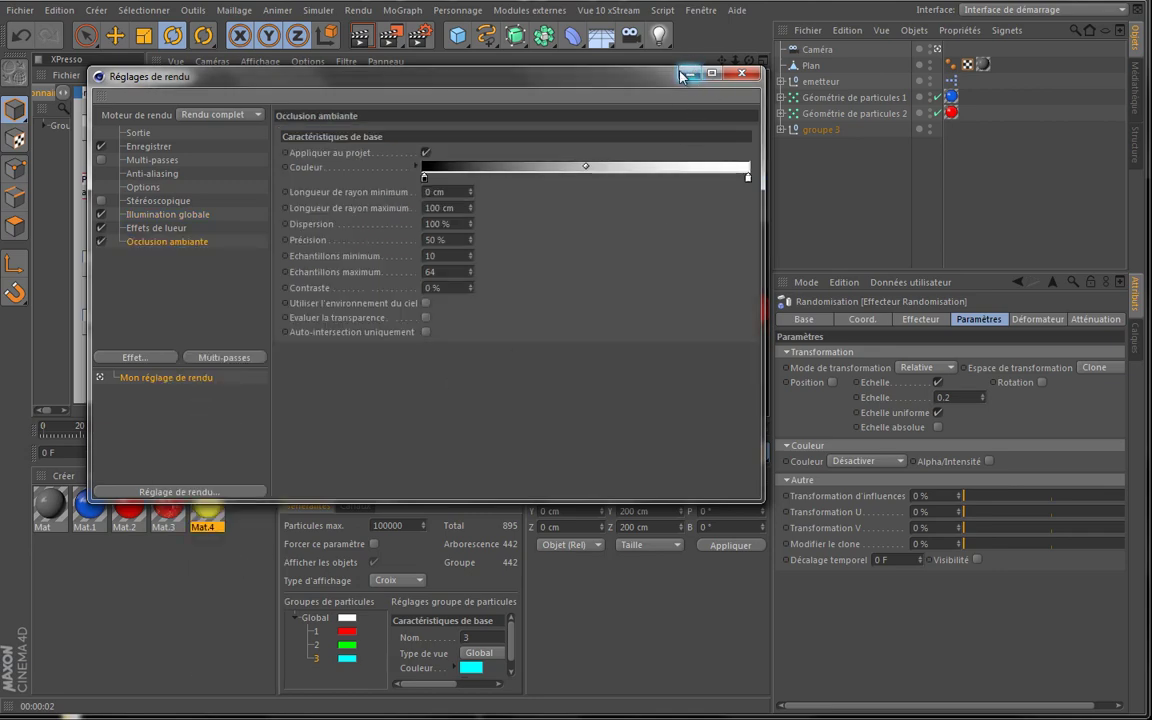
{"action": "left_click", "coordinate": [683, 76]}
{"action": "left_click", "coordinate": [361, 36]}
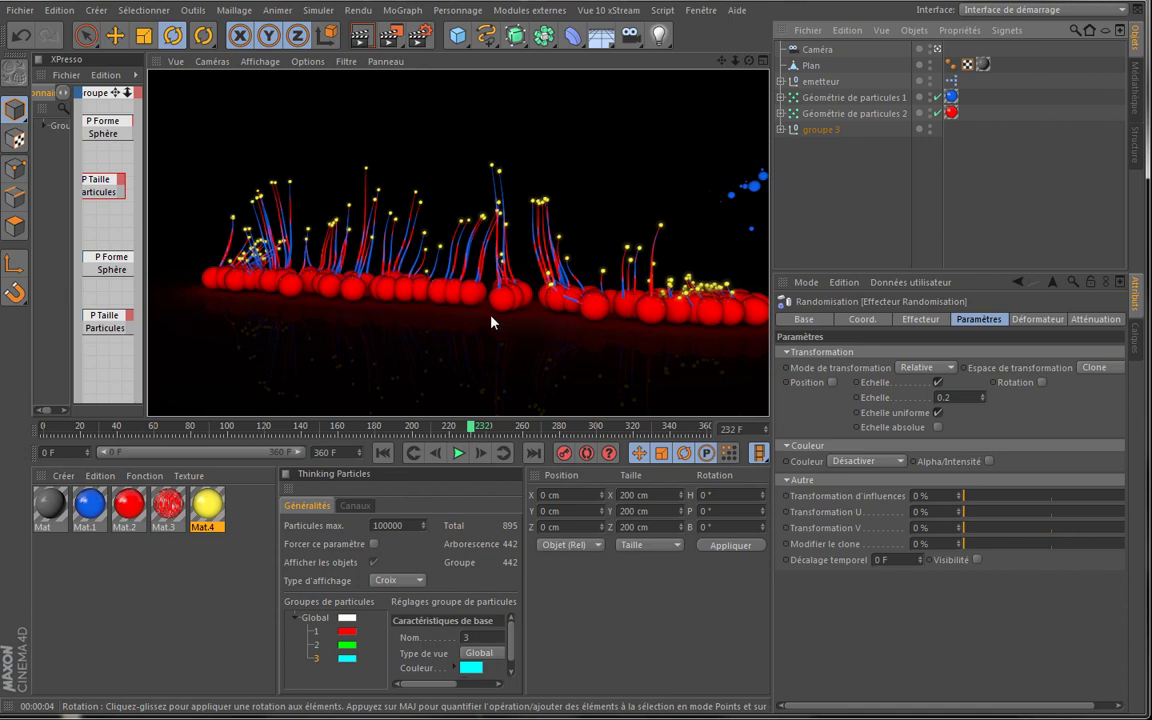
Set the Décalage of the P Déviation node that deflects particles off the Plan to 22
{"action": "left_click_drag", "start_coordinate": [735, 61], "coordinate": [757, 53]}
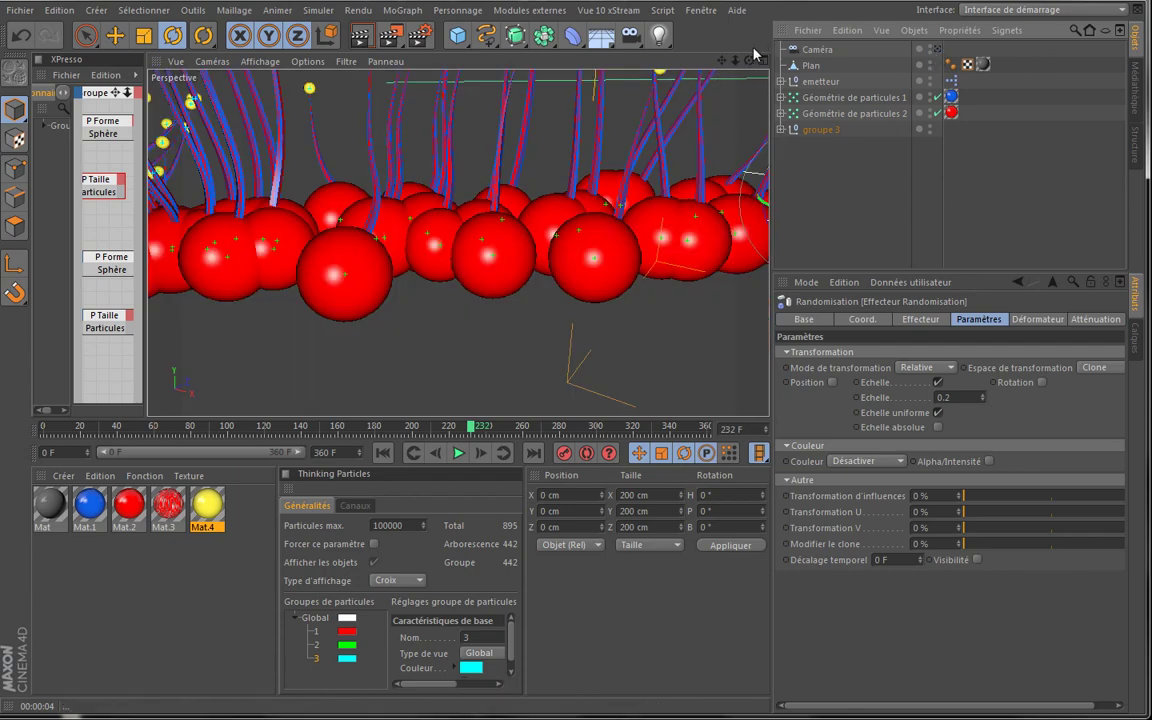
{"action": "left_click", "coordinate": [762, 61]}
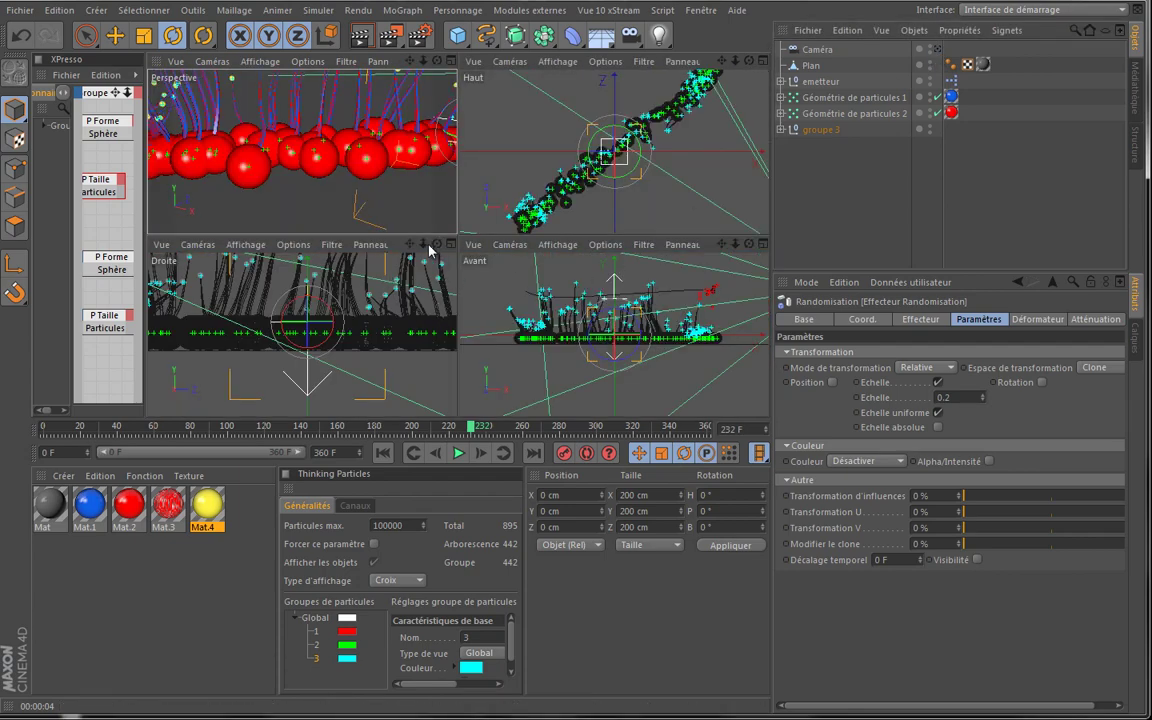
{"action": "left_click_drag", "start_coordinate": [458, 334], "coordinate": [458, 337]}
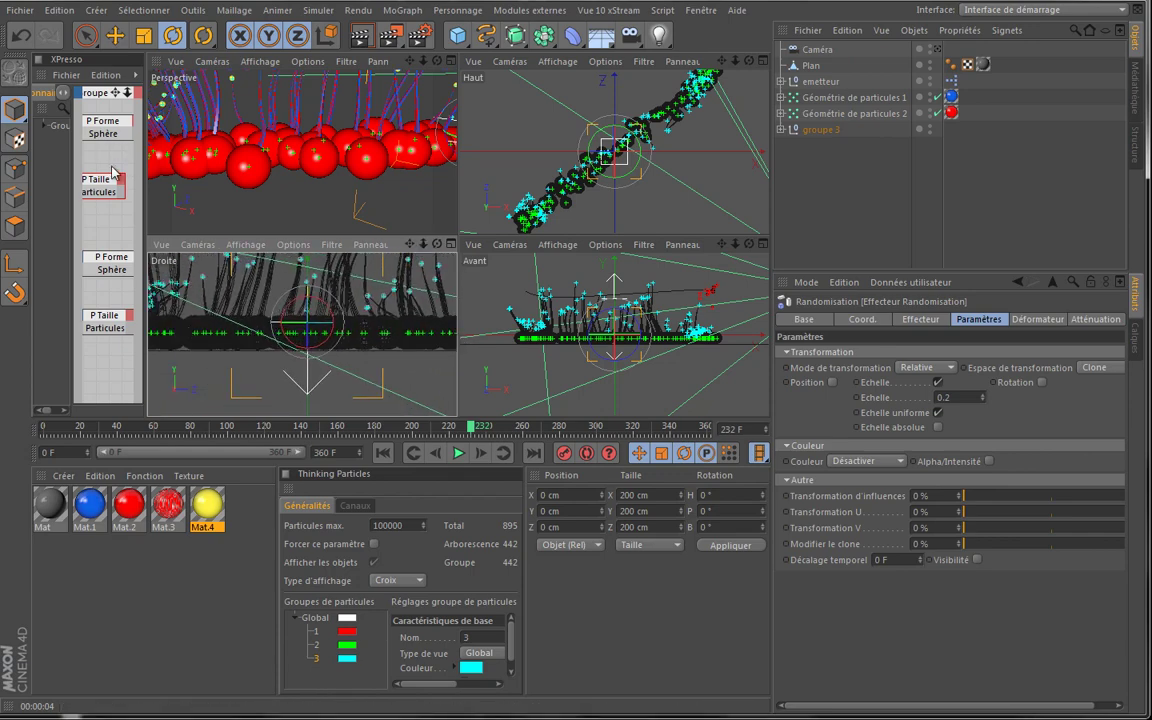
{"action": "left_click", "coordinate": [451, 62]}
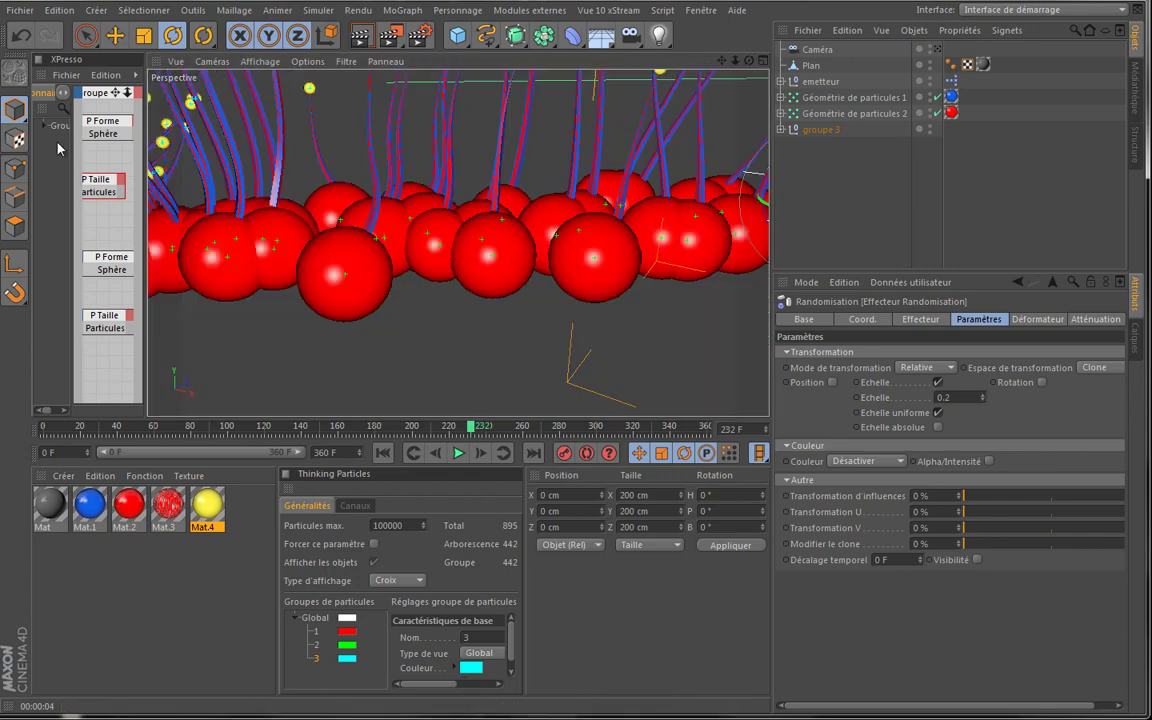
{"action": "left_click_drag", "start_coordinate": [143, 175], "coordinate": [570, 190]}
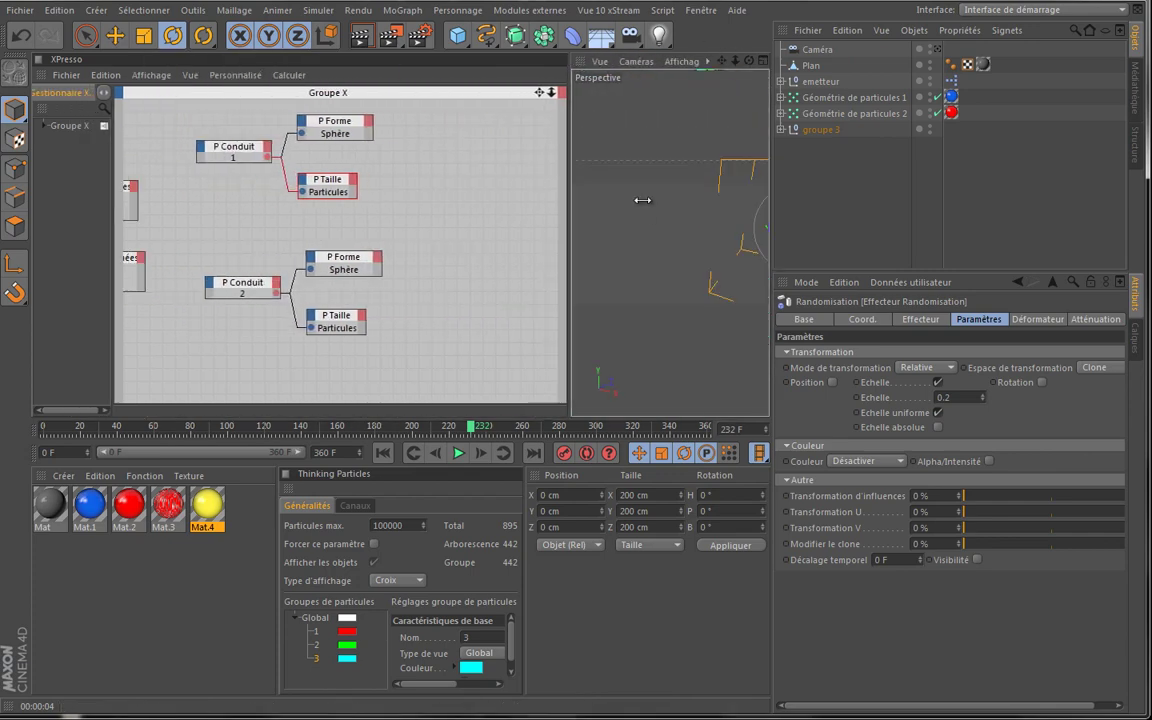
{"action": "left_click_drag", "start_coordinate": [540, 92], "coordinate": [472, 97]}
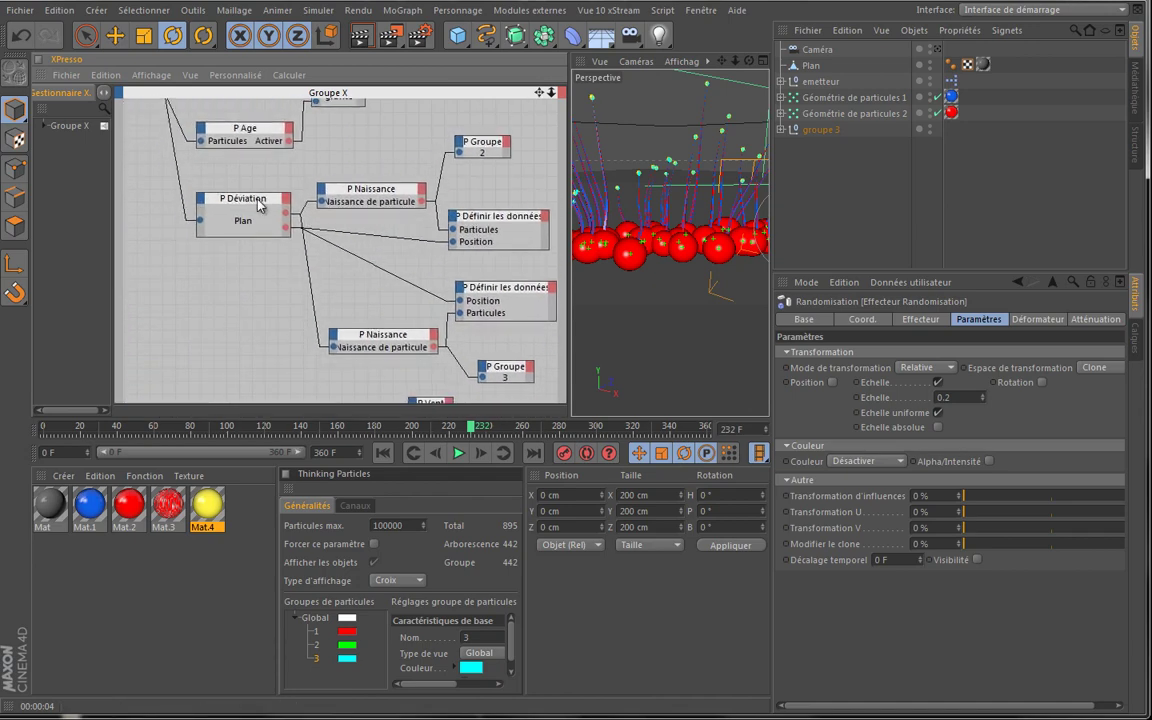
{"action": "left_click", "coordinate": [236, 192]}
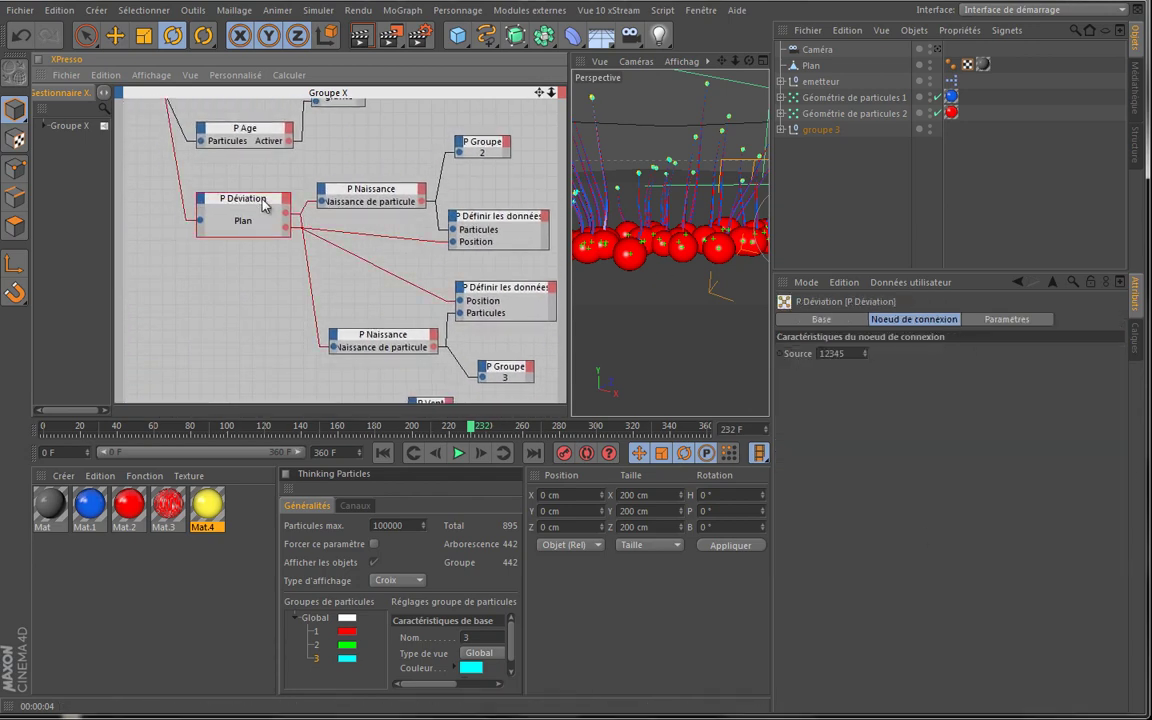
{"action": "left_click", "coordinate": [1006, 320]}
{"action": "left_click_drag", "start_coordinate": [970, 479], "coordinate": [874, 480]}
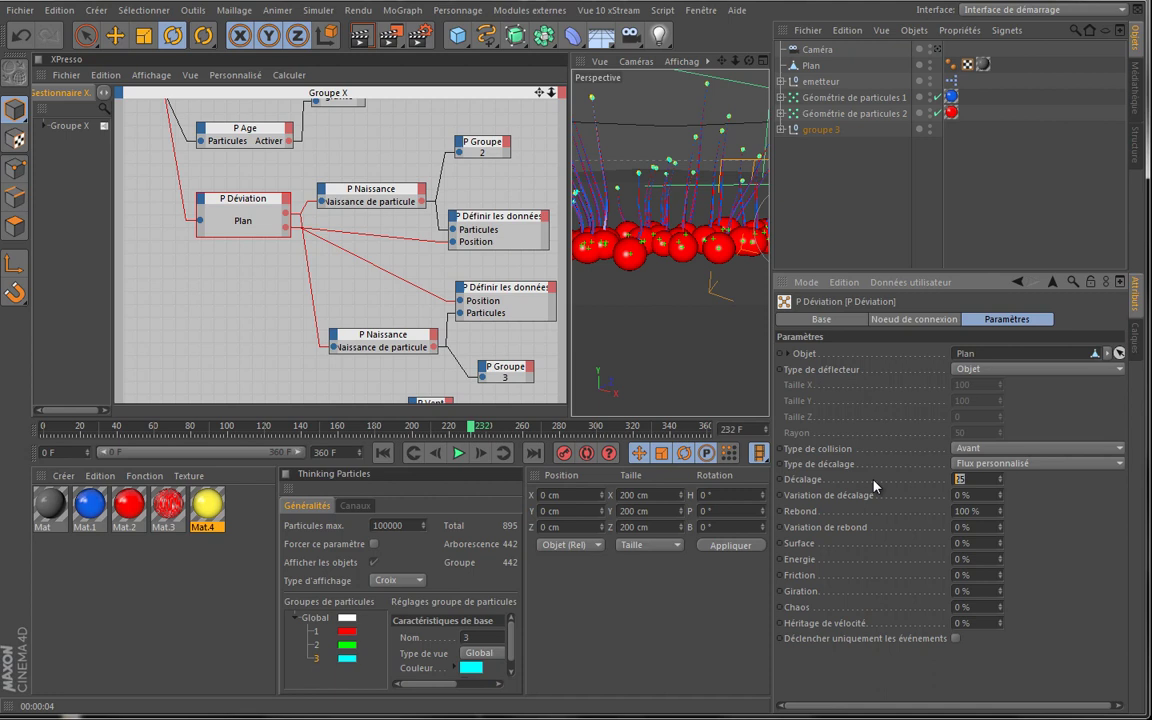
{"action": "type", "text": "22"}
{"action": "key", "text": "Tab"}
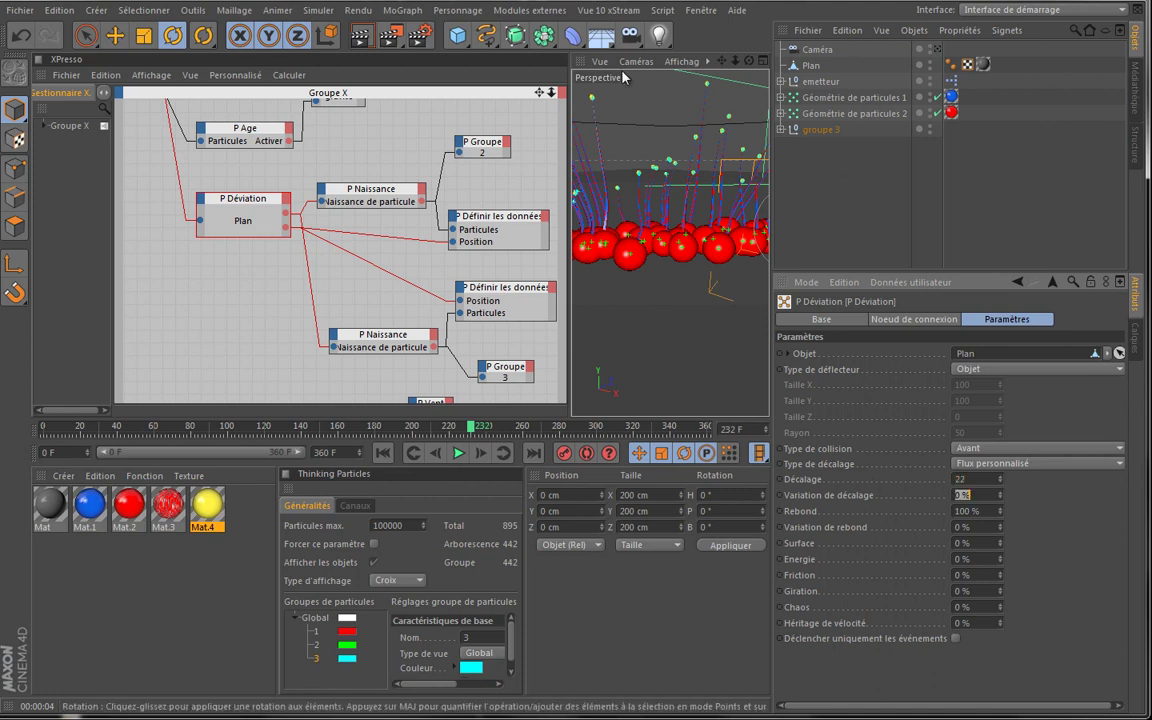
Play the animation from the start through the scene camera, stop at frame 163 and render the view
{"action": "left_click_drag", "start_coordinate": [570, 116], "coordinate": [145, 116]}
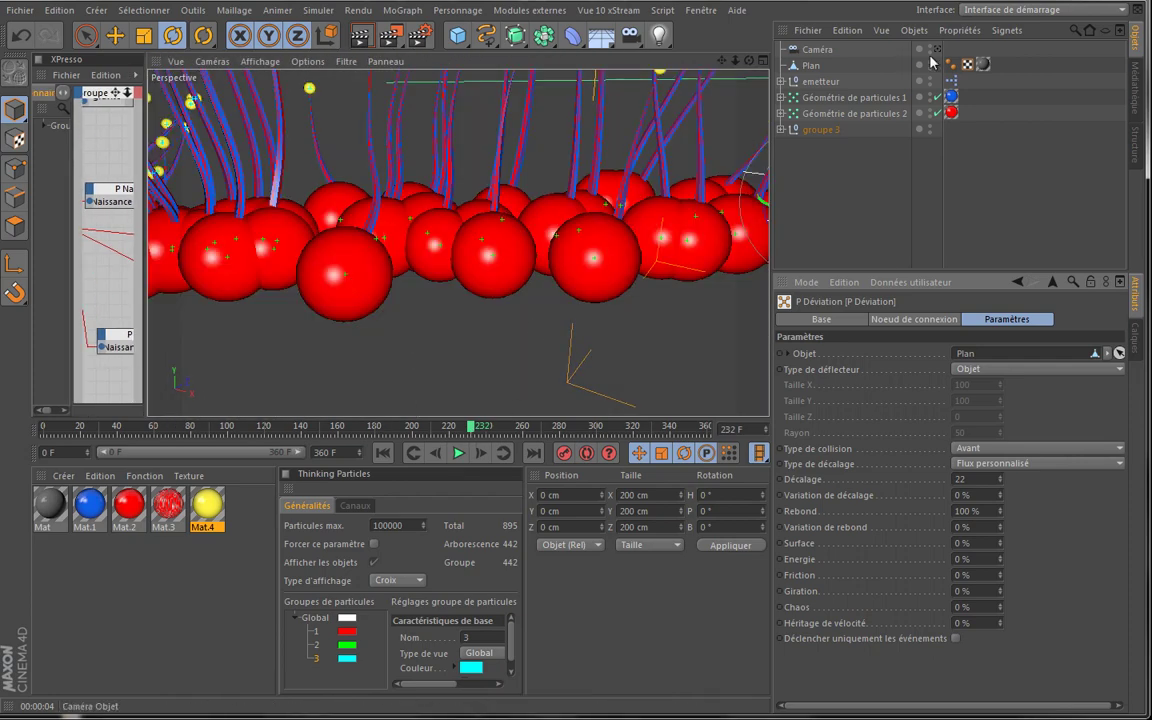
{"action": "key", "text": "o"}
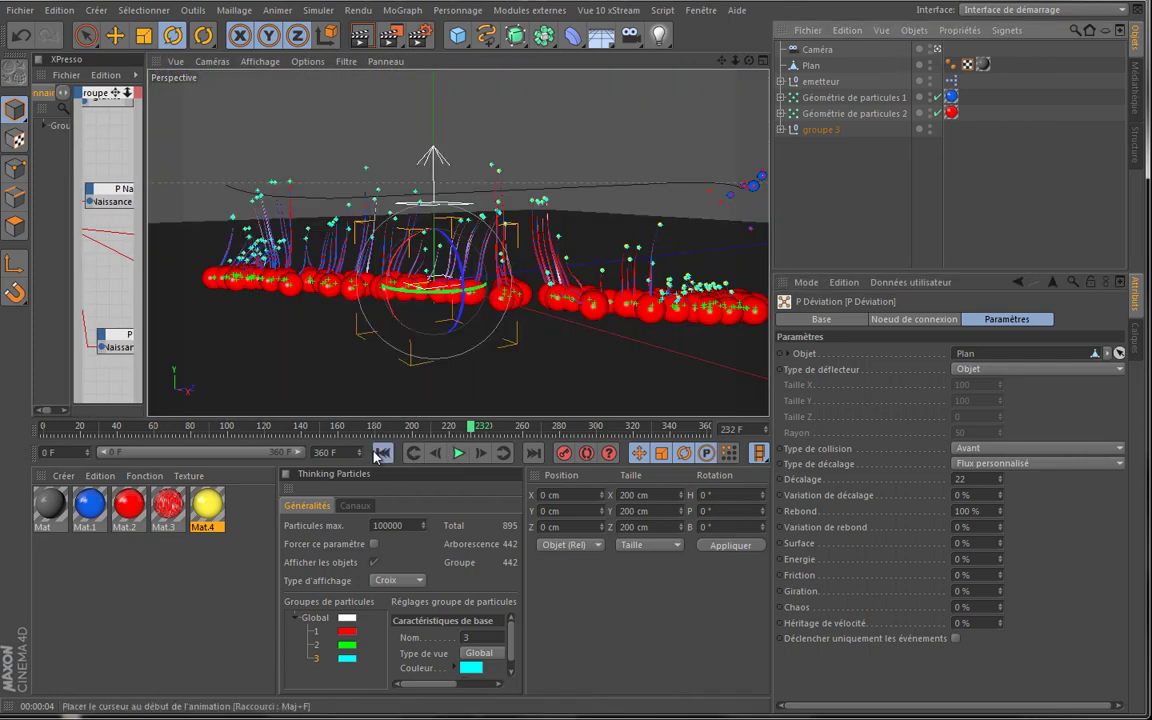
{"action": "key", "text": "shift+f"}
{"action": "left_click", "coordinate": [457, 453]}
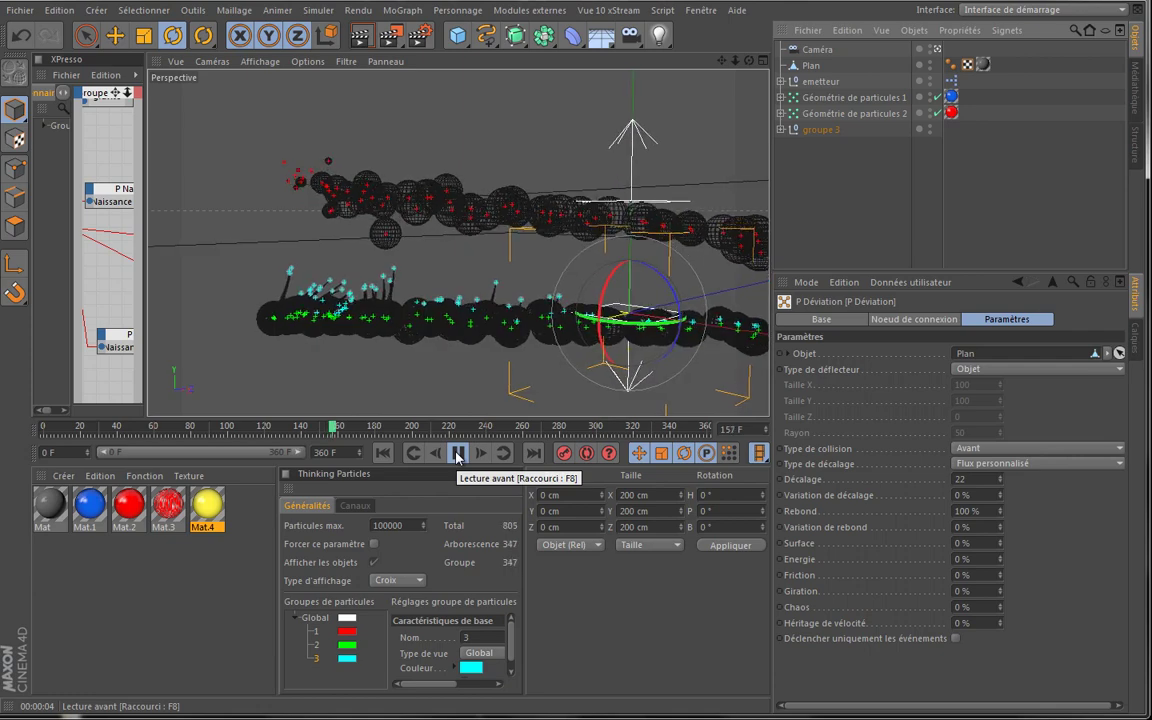
{"action": "left_click", "coordinate": [457, 455]}
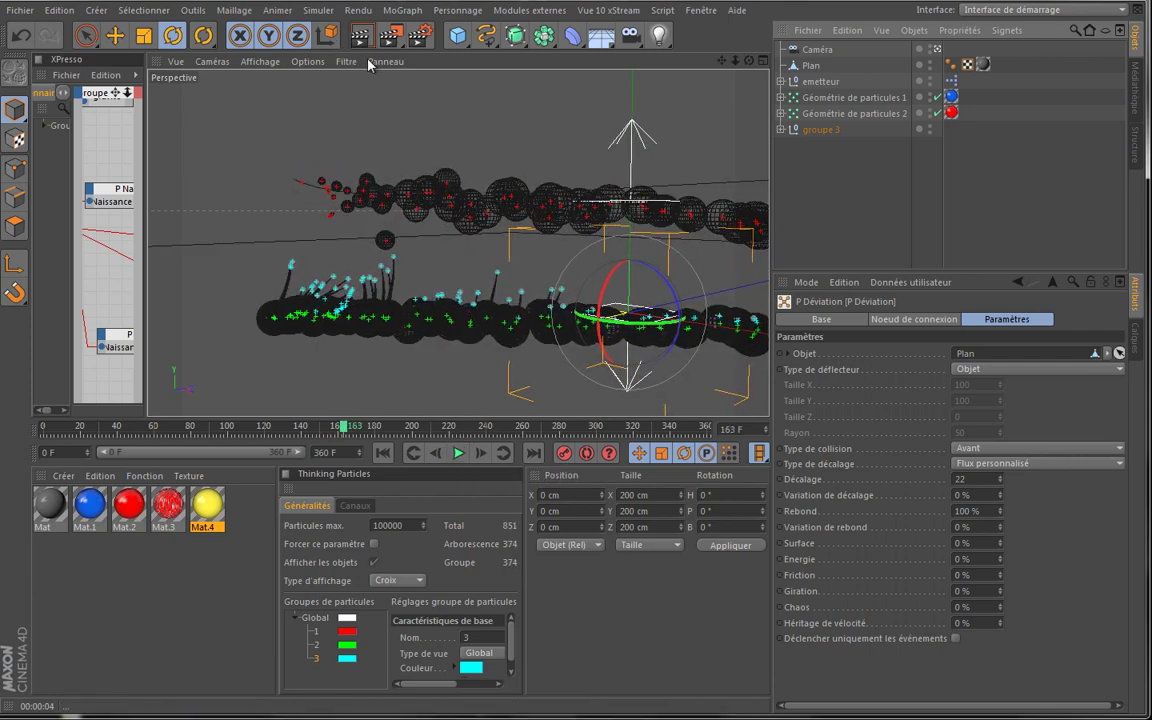
{"action": "left_click", "coordinate": [360, 36]}
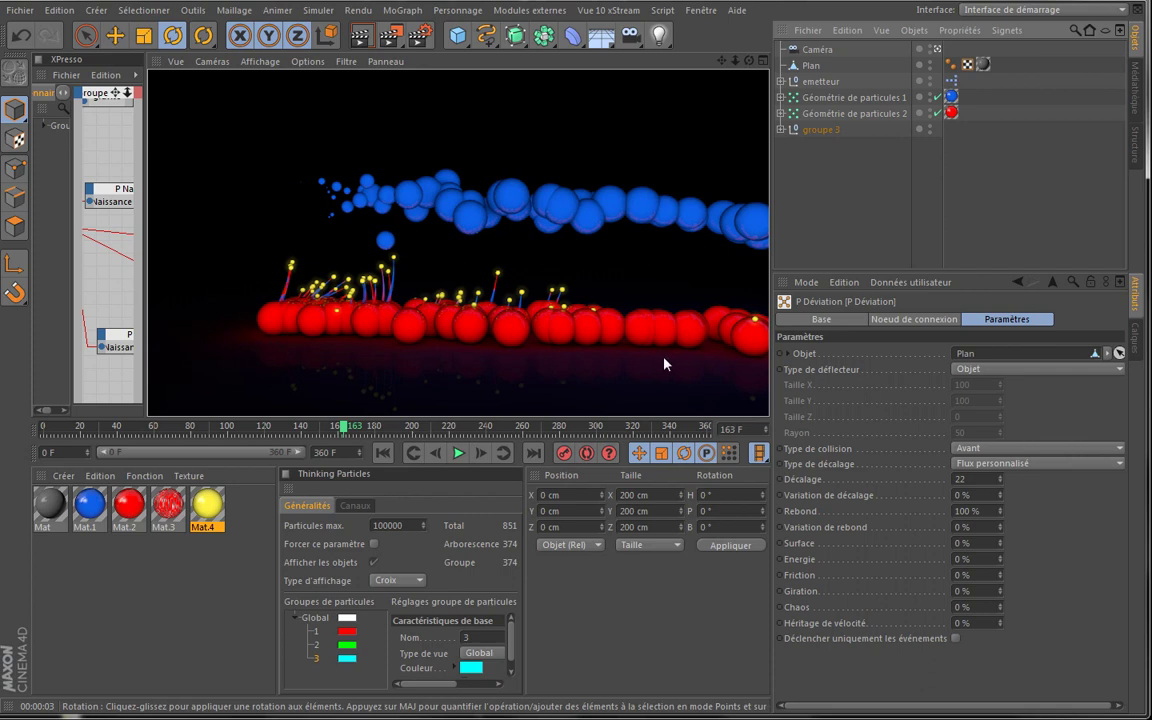
Move the animation to frame 350 and render the view
{"action": "left_click", "coordinate": [383, 455]}
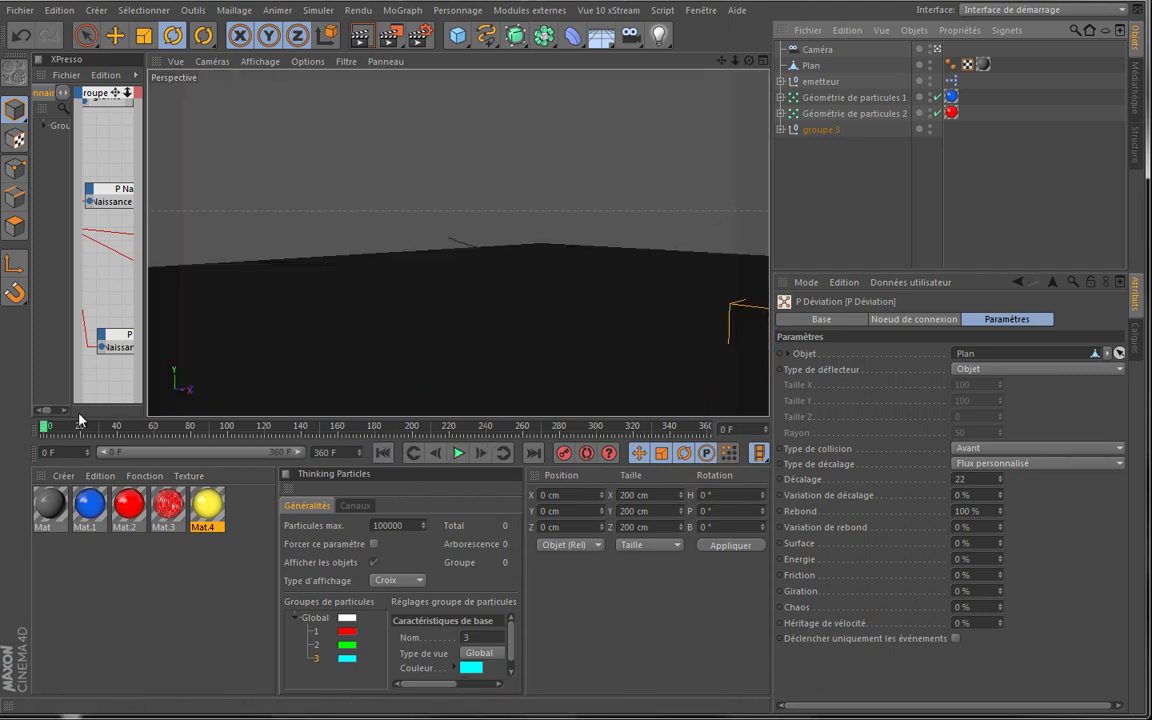
{"action": "left_click_drag", "start_coordinate": [80, 420], "coordinate": [421, 425]}
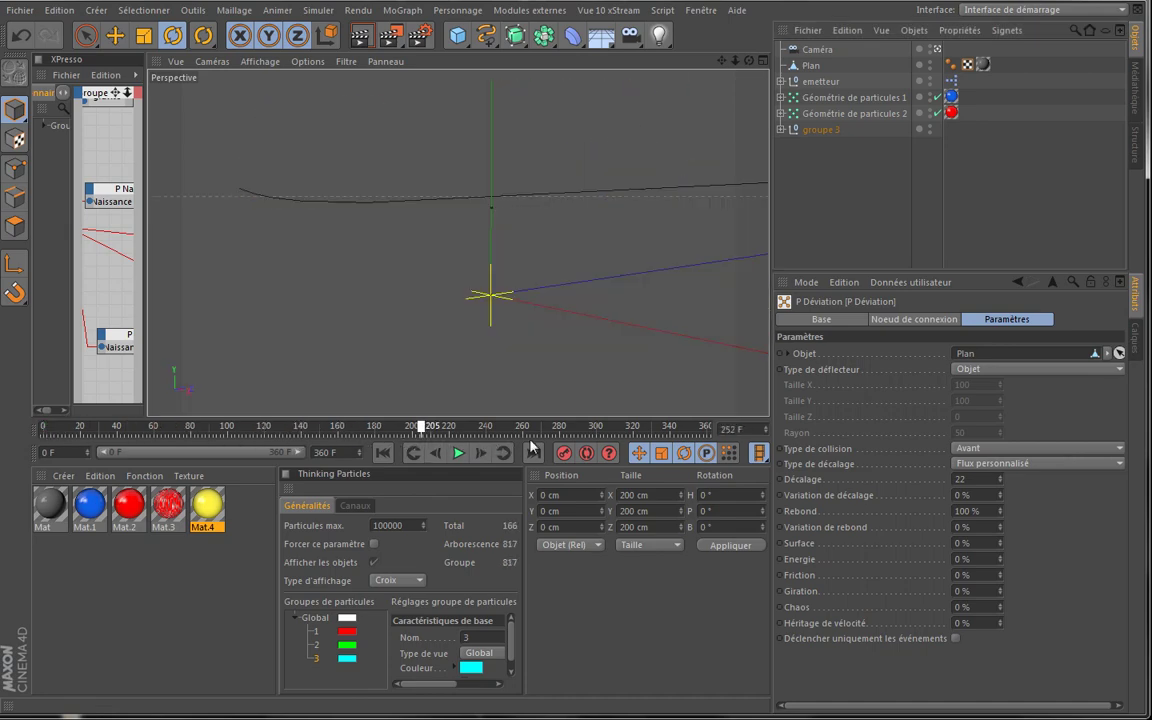
{"action": "left_click_drag", "start_coordinate": [530, 441], "coordinate": [697, 436]}
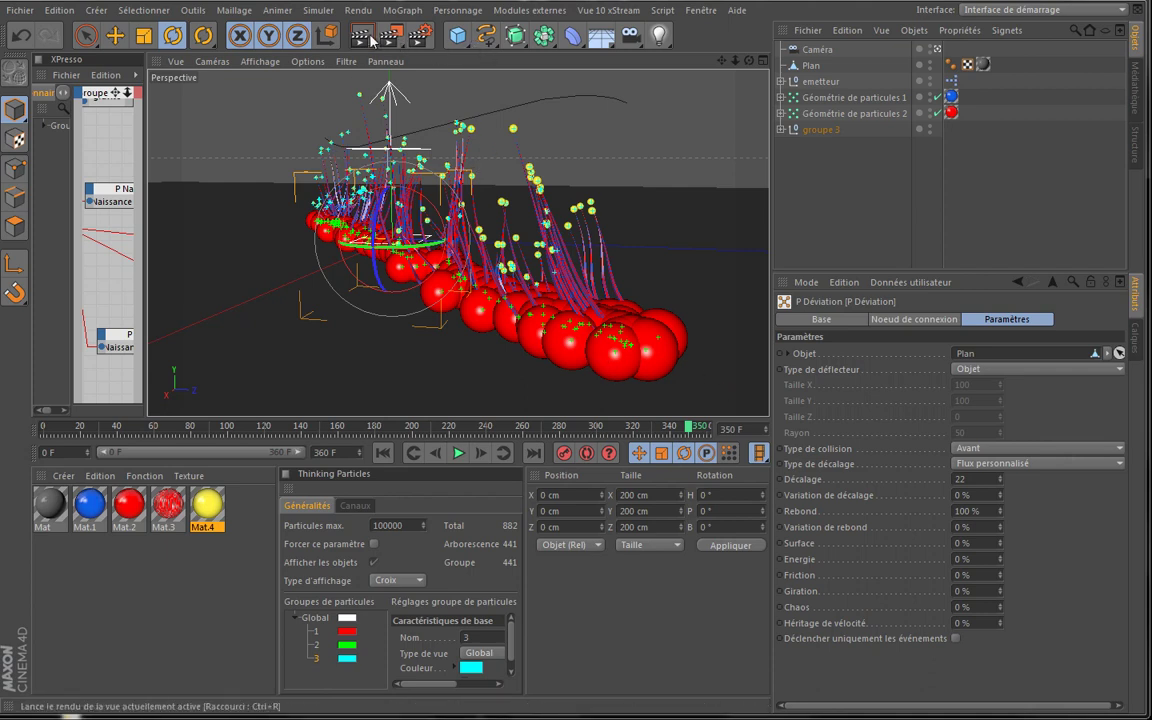
{"action": "key", "text": "ctrl+r"}
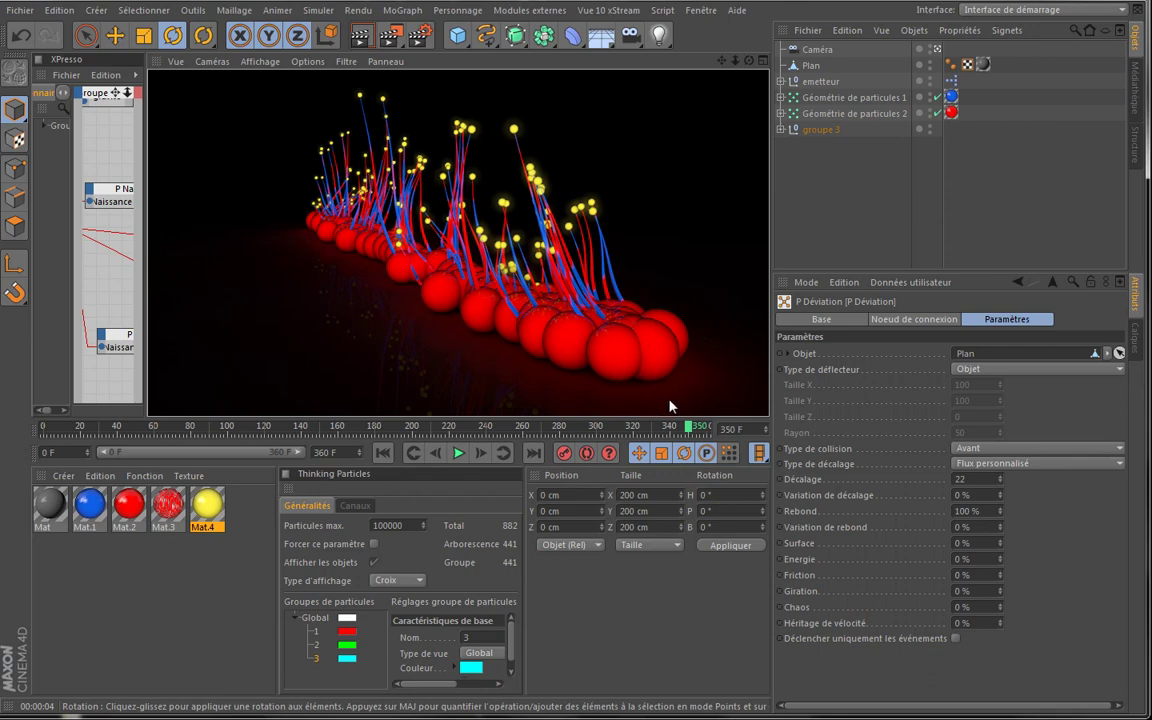
Shorten the Caméra's Mise au point Distance to about 388 cm so its focus plane sits just in front of the particle row
{"action": "left_click", "coordinate": [817, 49]}
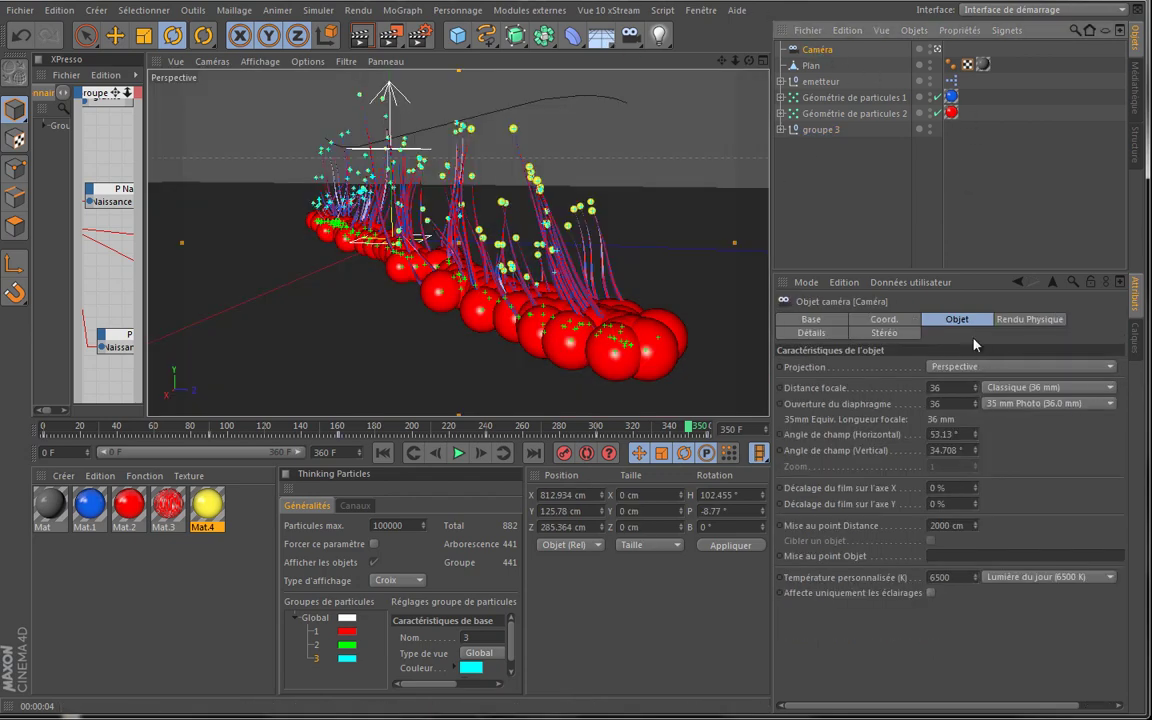
{"action": "left_click", "coordinate": [811, 333]}
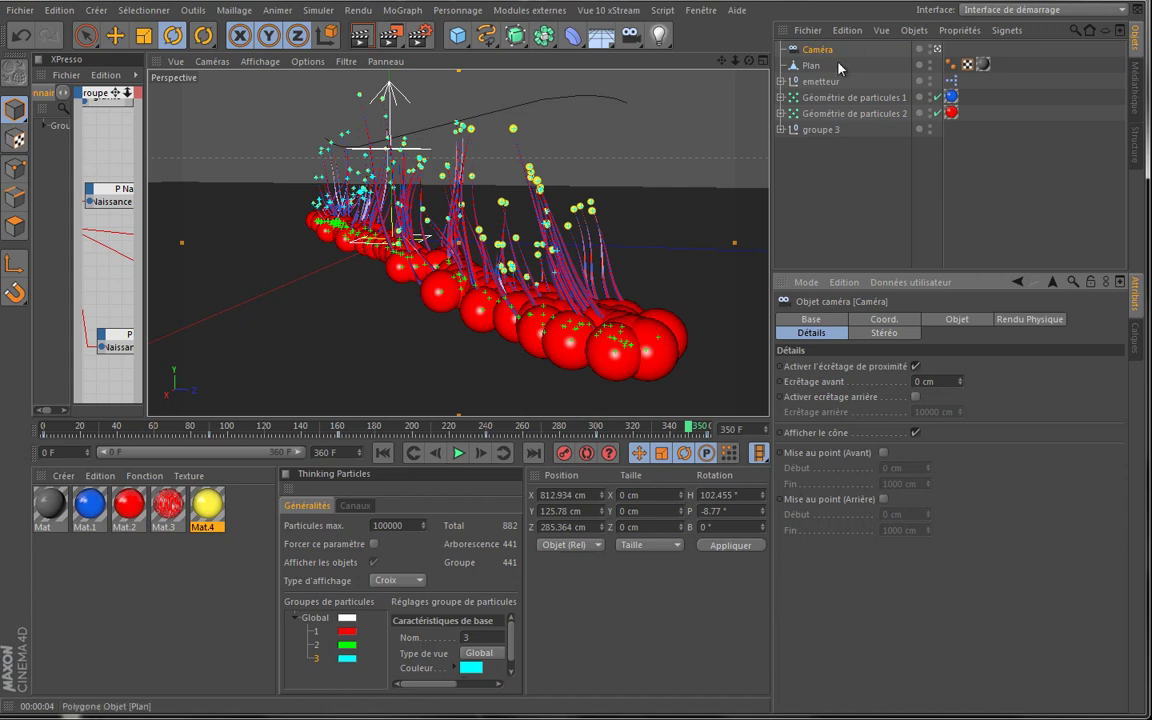
{"action": "left_click", "coordinate": [937, 48]}
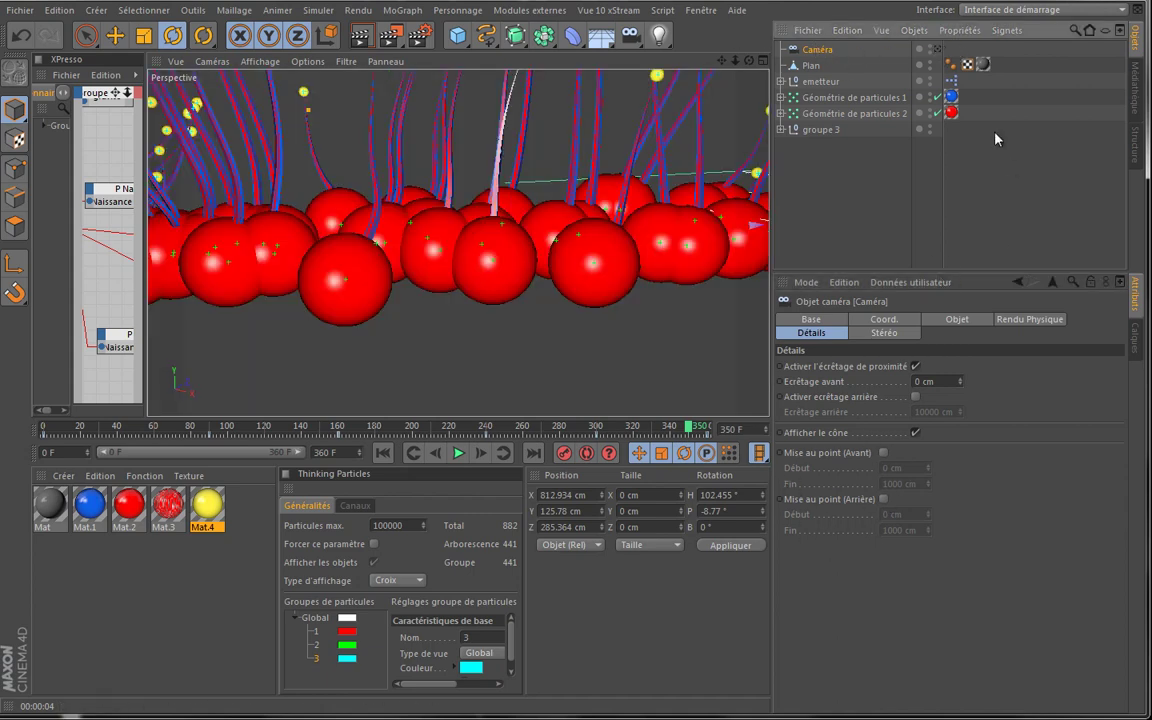
{"action": "scroll", "coordinate": [604, 265], "scroll_direction": "down", "scroll_amount": 5}
{"action": "scroll", "coordinate": [604, 265], "scroll_direction": "down", "scroll_amount": 2}
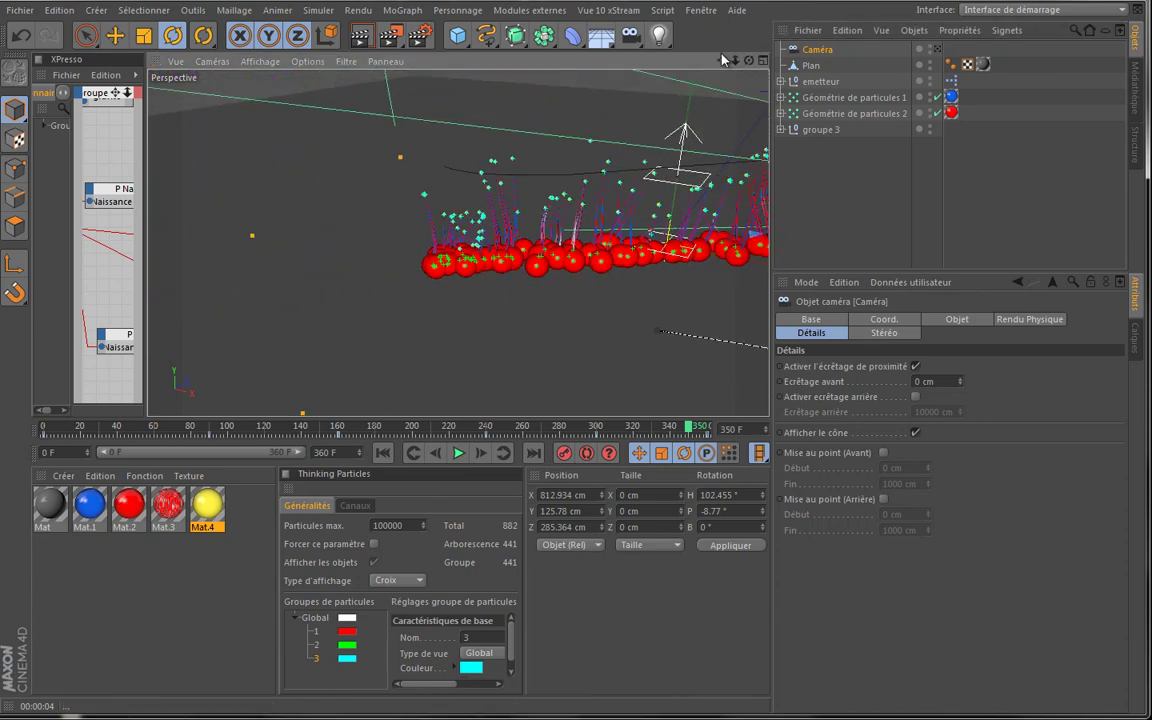
{"action": "left_click_drag", "start_coordinate": [737, 64], "coordinate": [545, 337]}
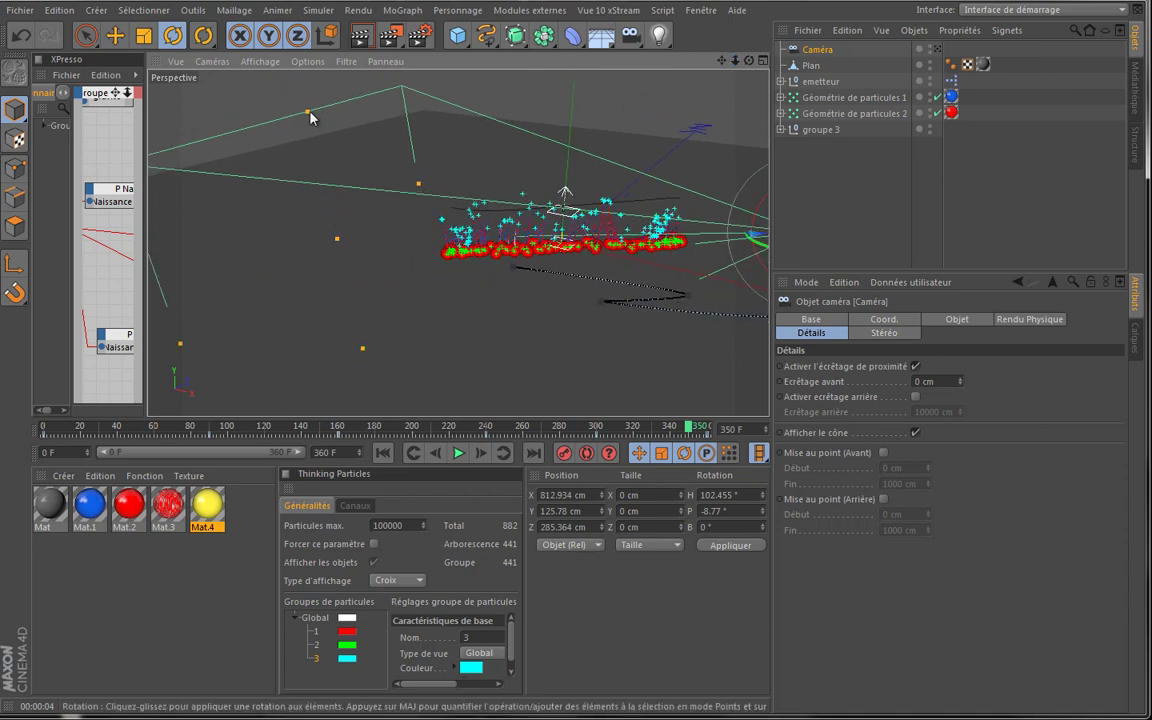
{"action": "left_click", "coordinate": [957, 319]}
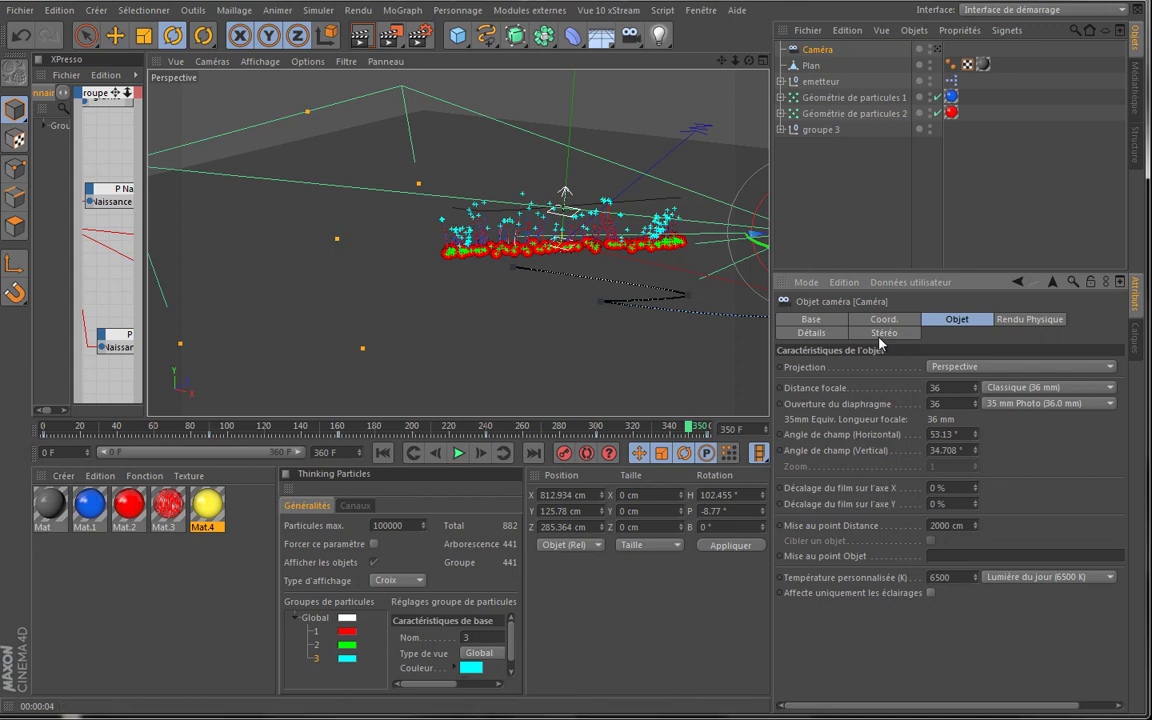
{"action": "left_click", "coordinate": [812, 333]}
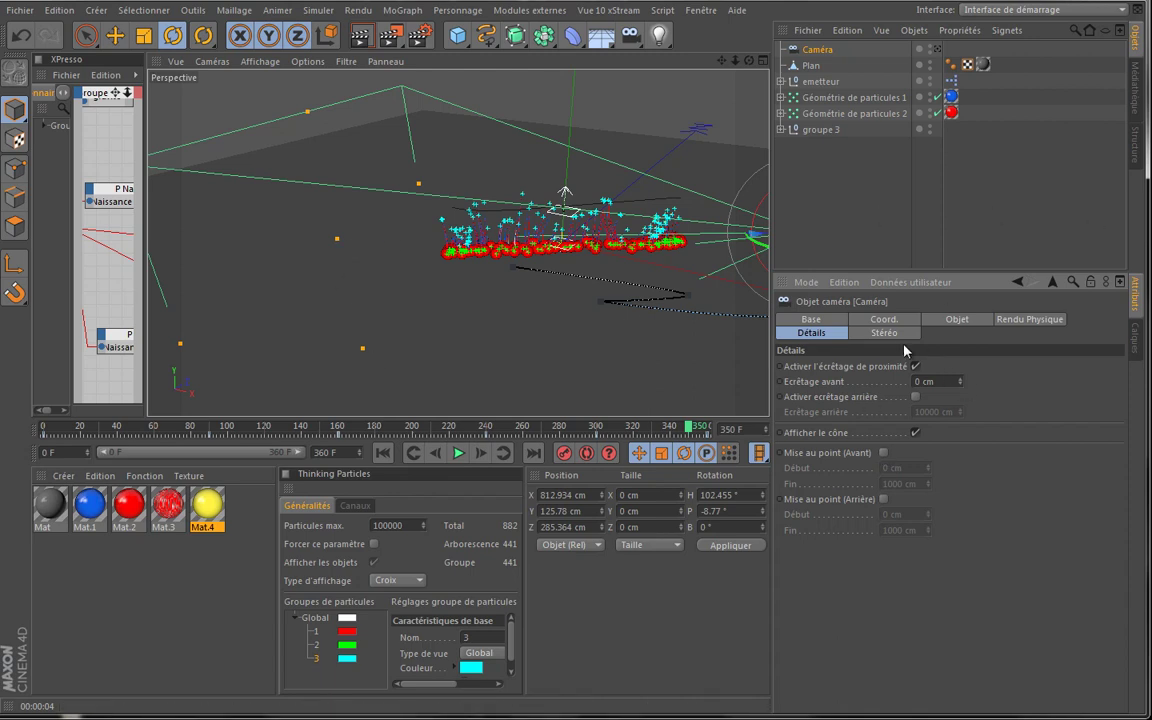
{"action": "left_click", "coordinate": [966, 322]}
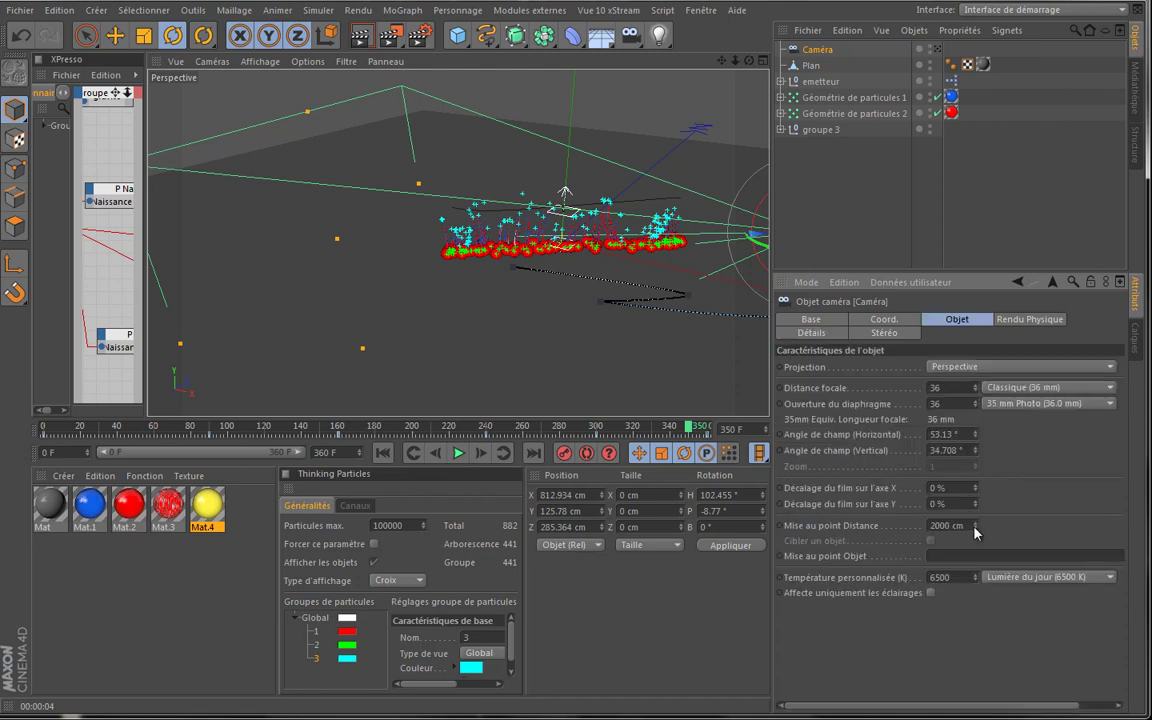
{"action": "left_click_drag", "start_coordinate": [975, 525], "coordinate": [975, 550]}
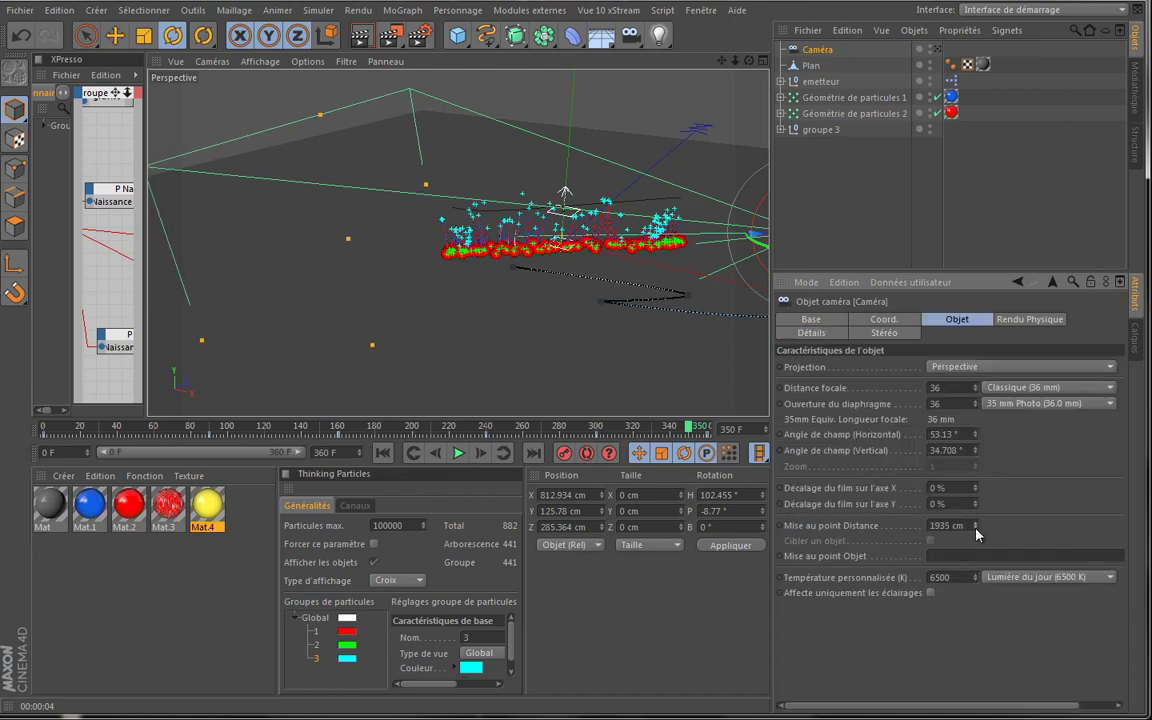
{"action": "left_click_drag", "start_coordinate": [333, 256], "coordinate": [690, 281]}
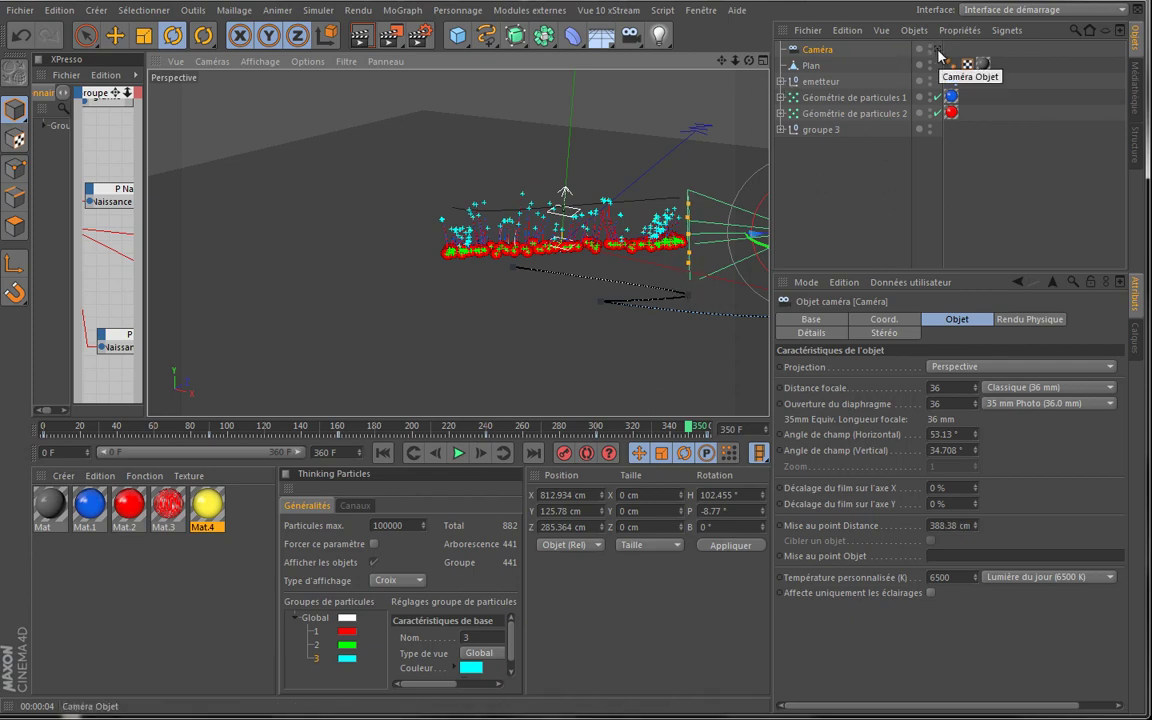
Enable Mise au point (Arrière) on the Caméra and render the view through it at frame 350
{"action": "left_click", "coordinate": [811, 332]}
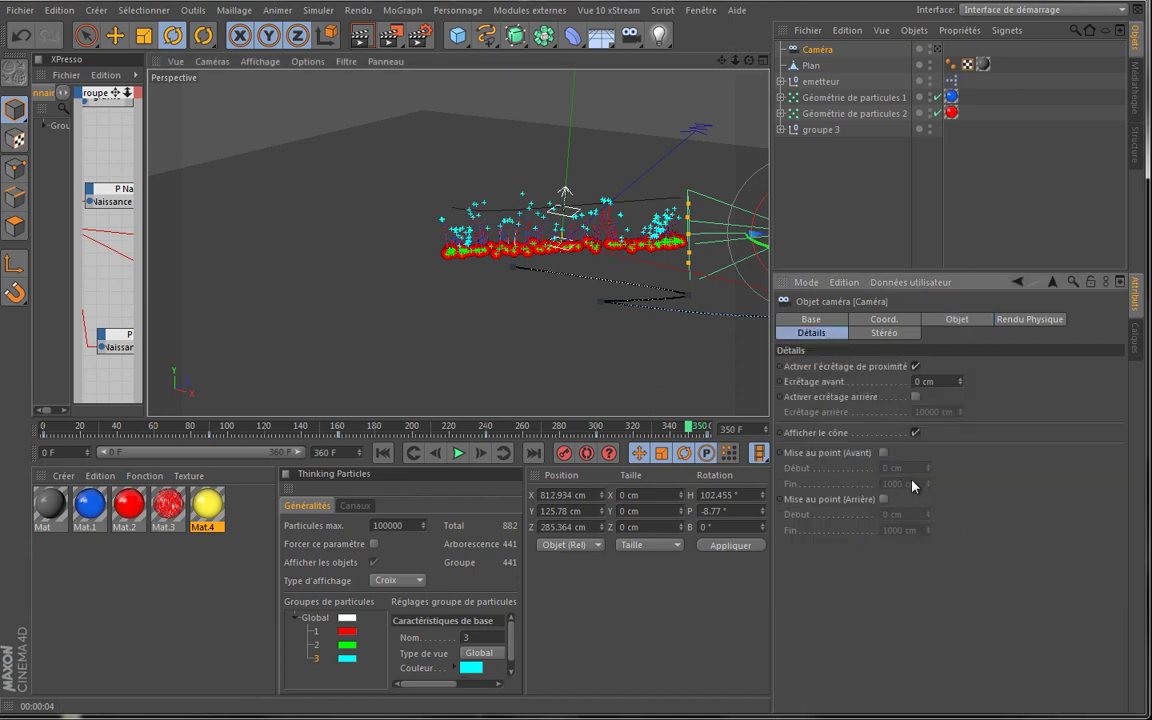
{"action": "left_click", "coordinate": [883, 499]}
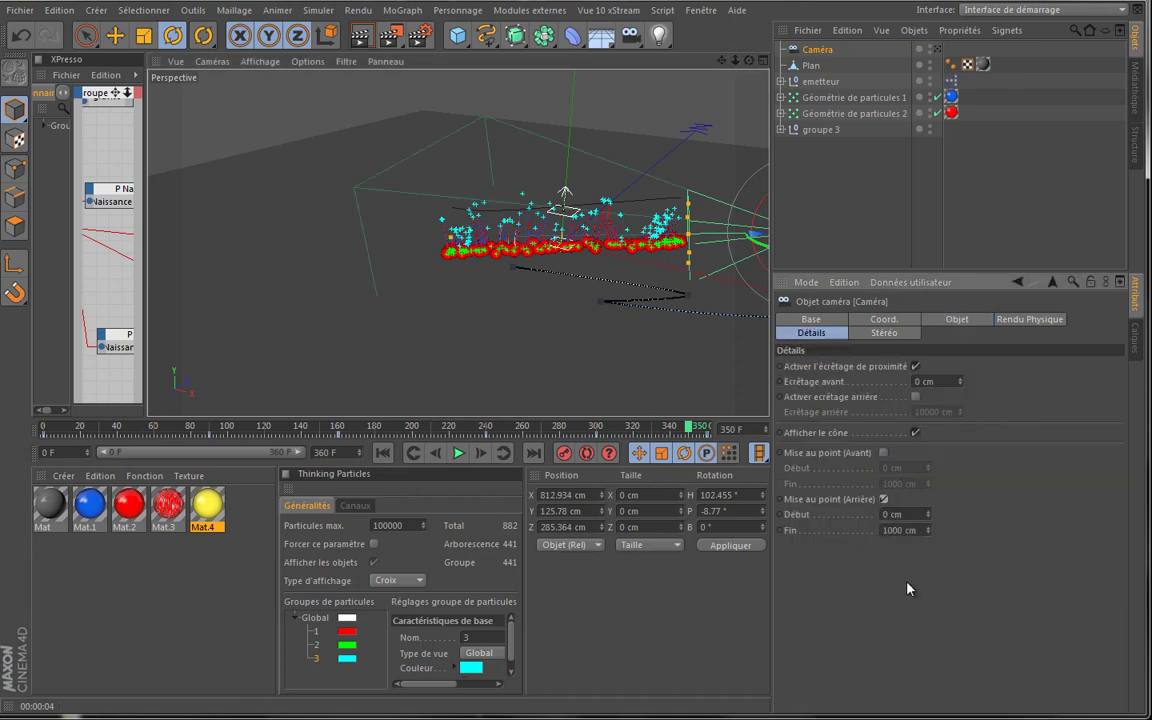
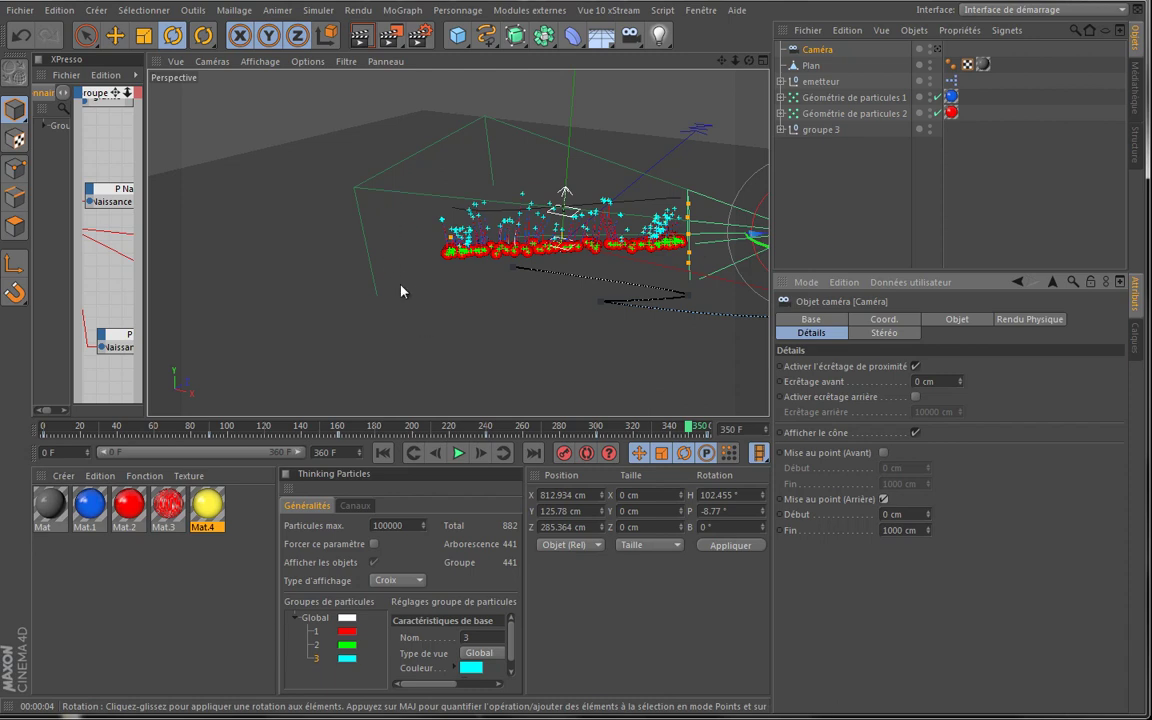
{"action": "left_click", "coordinate": [937, 49]}
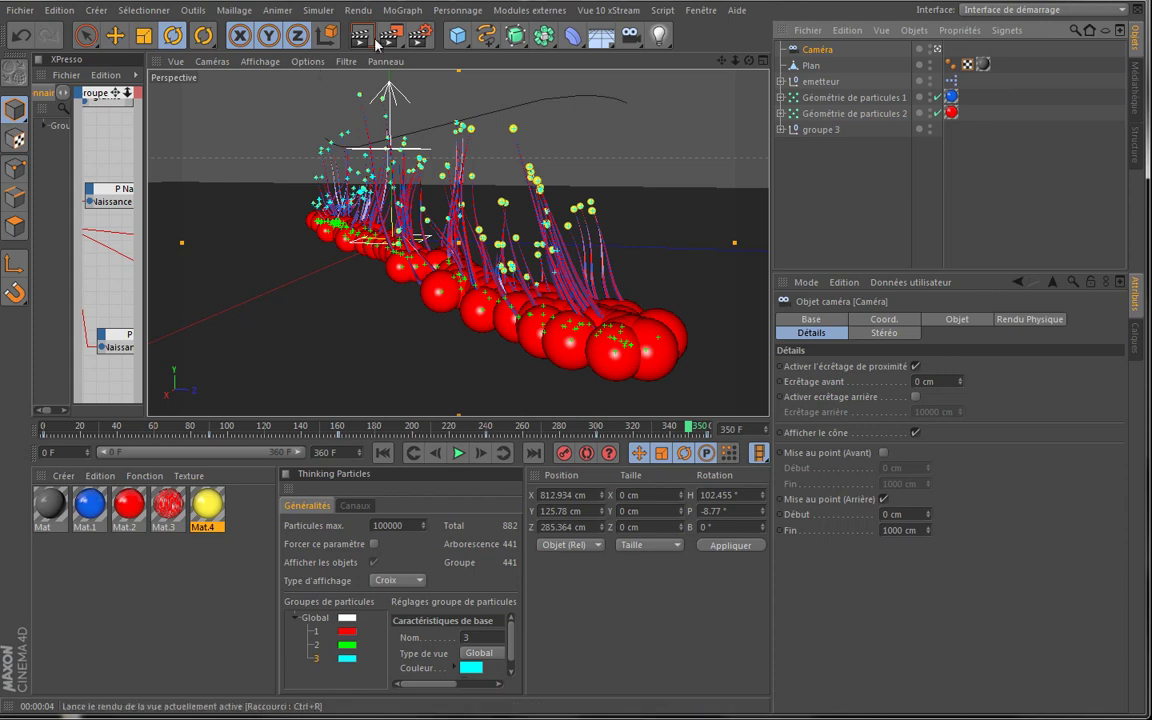
{"action": "key", "text": "ctrl+r"}
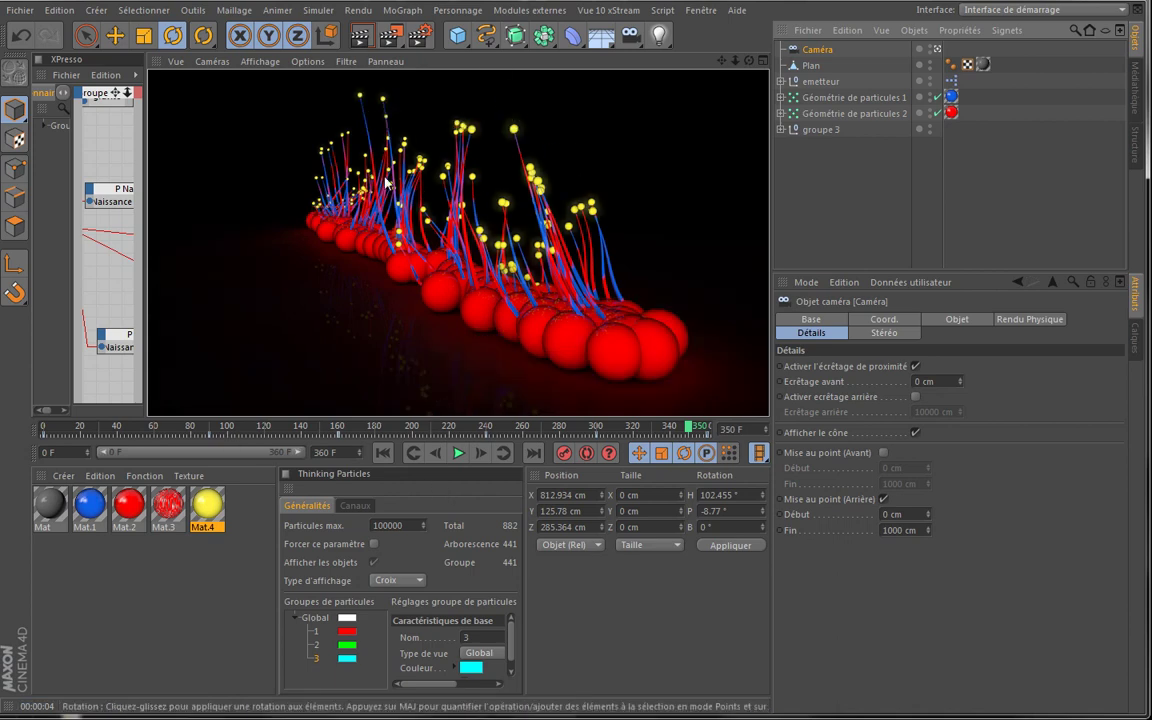
Add a Profondeur de champ effect to the render settings with Utiliser les dégradés enabled, and render the view at frame 350
{"action": "left_click", "coordinate": [423, 37]}
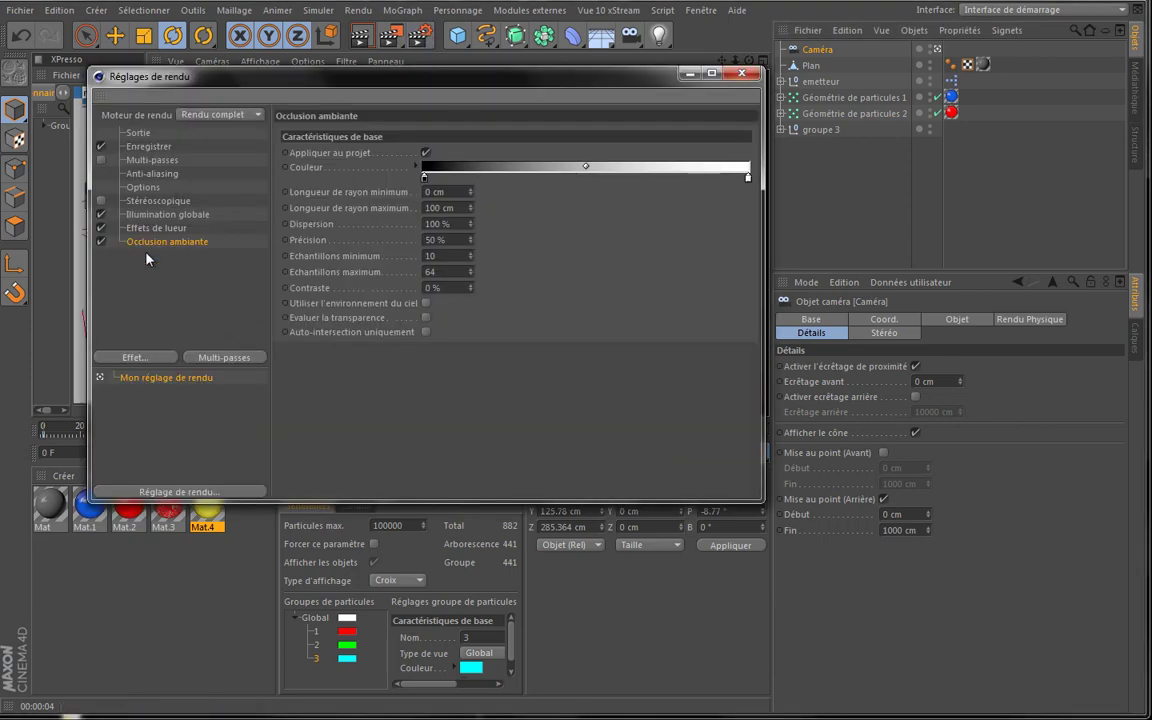
{"action": "right_click", "coordinate": [150, 285]}
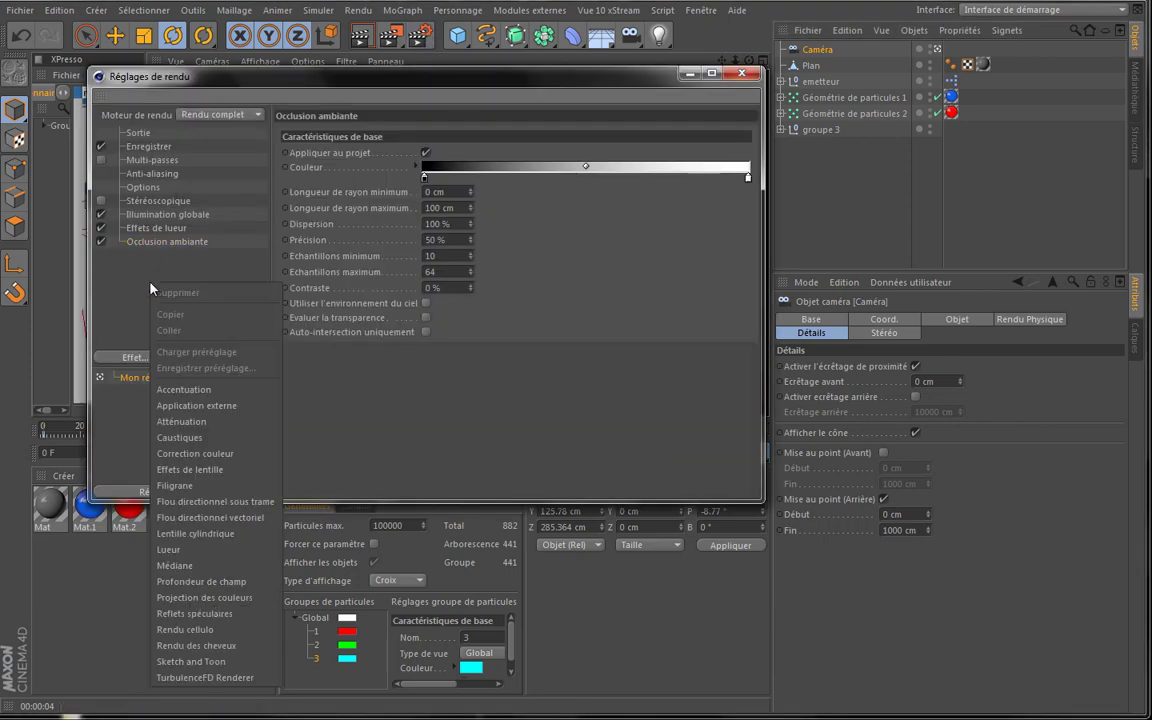
{"action": "left_click", "coordinate": [257, 582]}
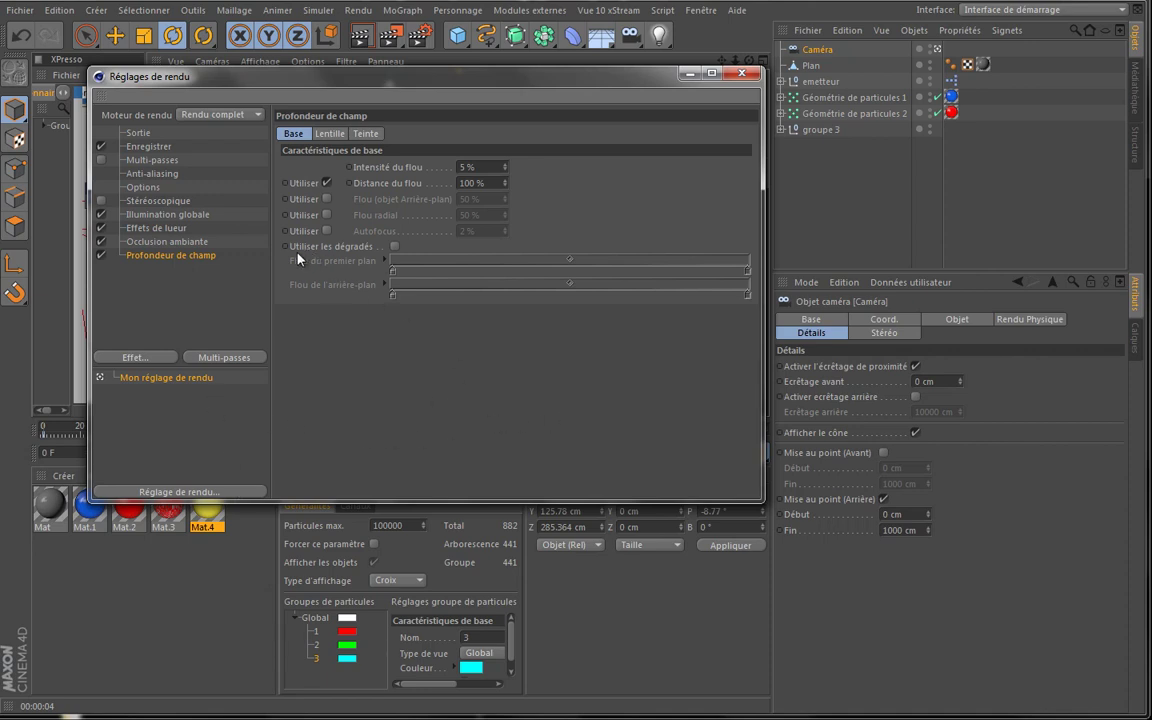
{"action": "left_click", "coordinate": [394, 246]}
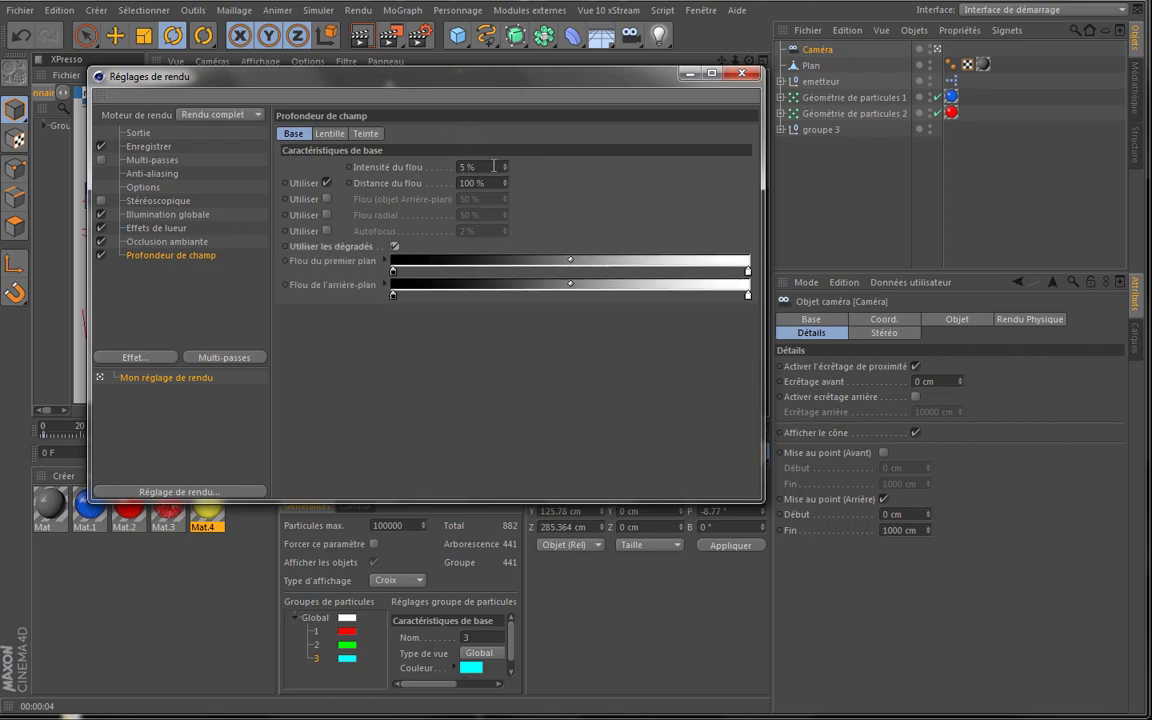
{"action": "left_click", "coordinate": [741, 73]}
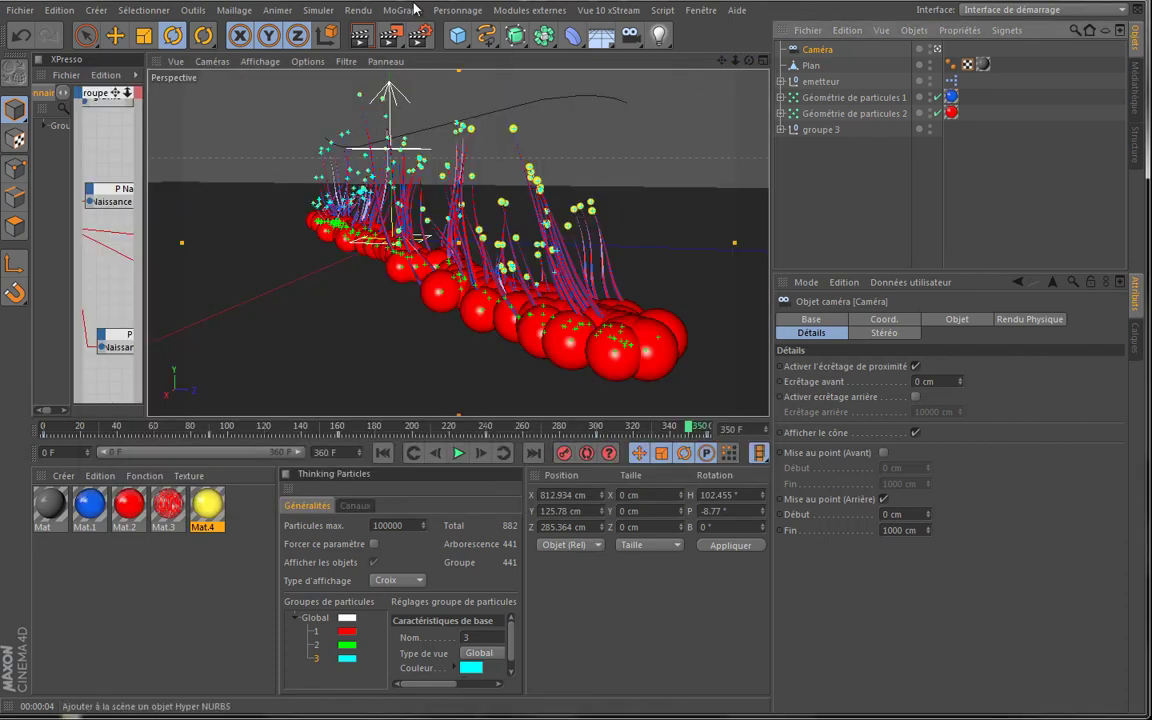
{"action": "left_click", "coordinate": [360, 36]}
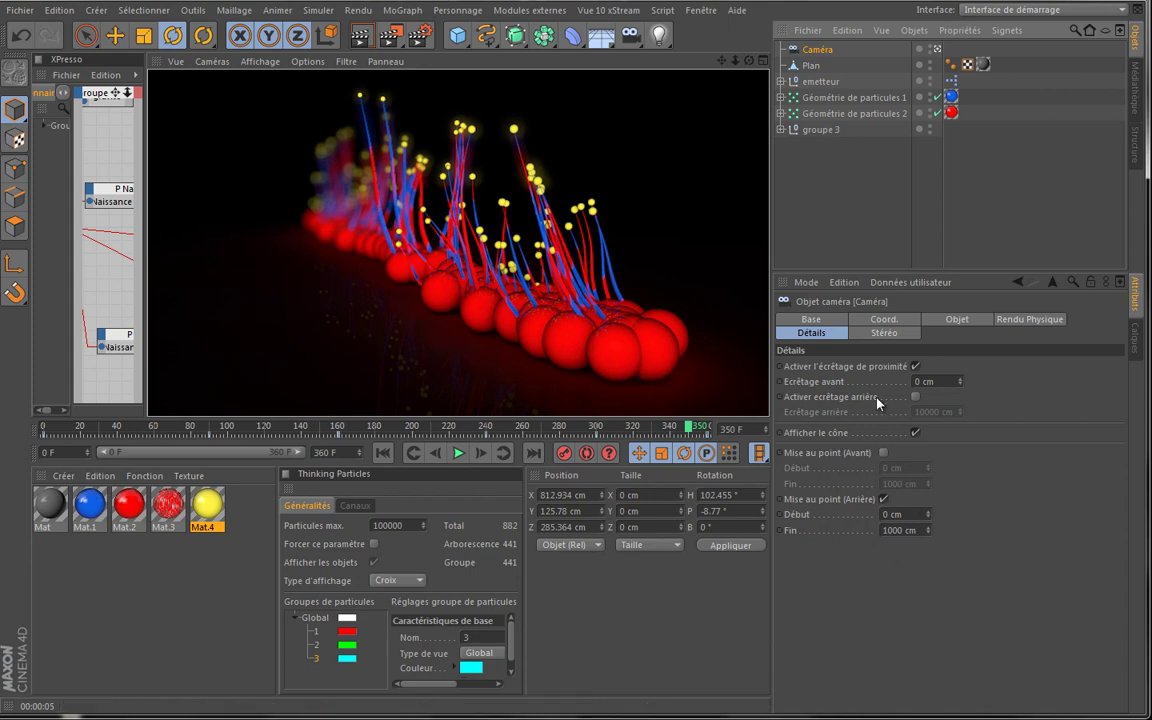
Shorten the Caméra's Mise au point Distance to about 250 cm and test-render the view
{"action": "left_click", "coordinate": [957, 319]}
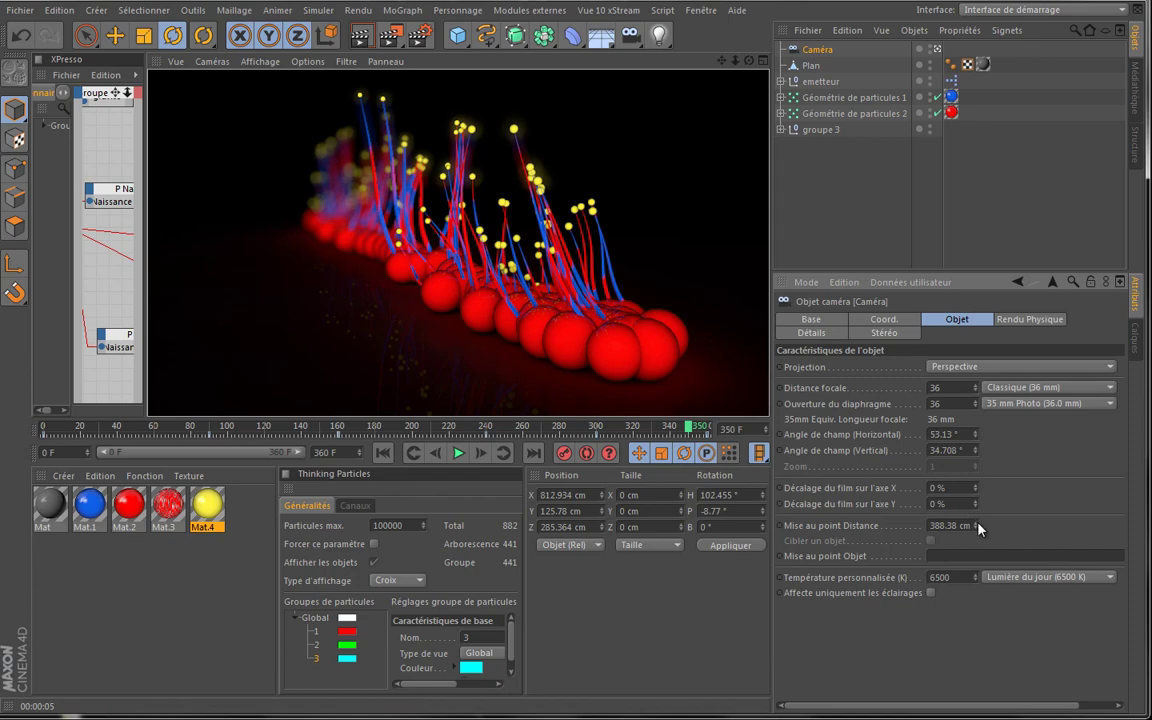
{"action": "mouse_move", "coordinate": [976, 525]}
{"action": "left_mouse_down"}
{"action": "mouse_move", "coordinate": [985, 548]}
{"action": "mouse_move", "coordinate": [979, 522]}
{"action": "left_mouse_up"}
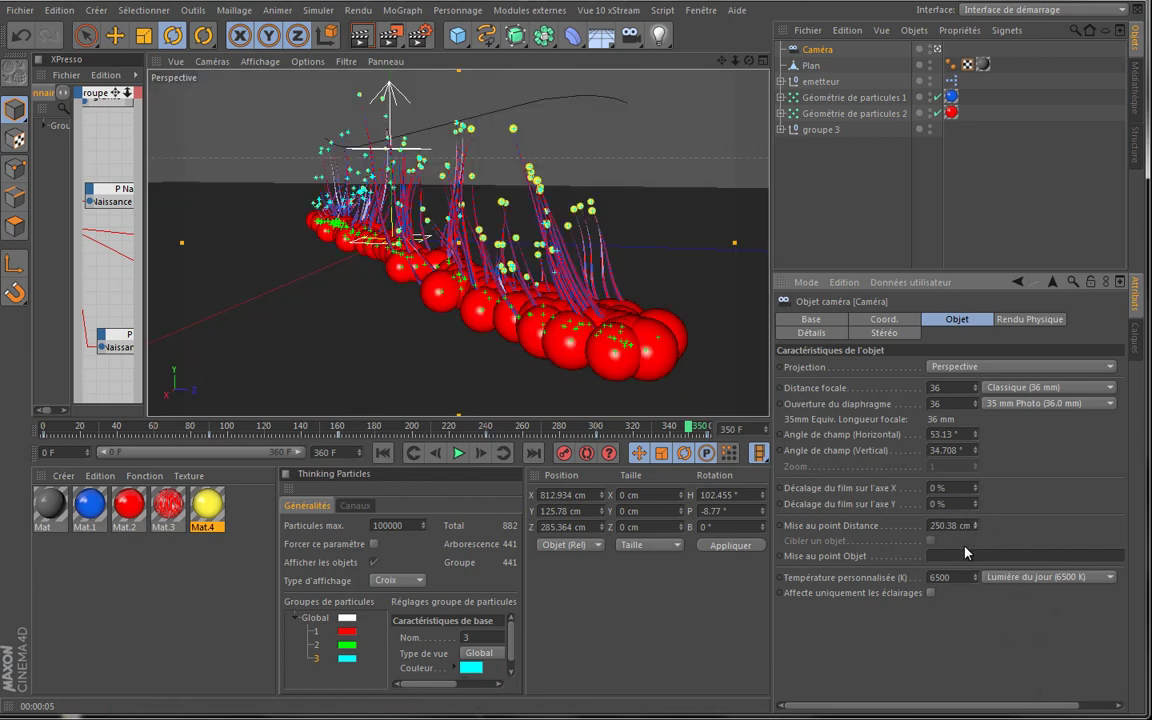
{"action": "left_click", "coordinate": [366, 40]}
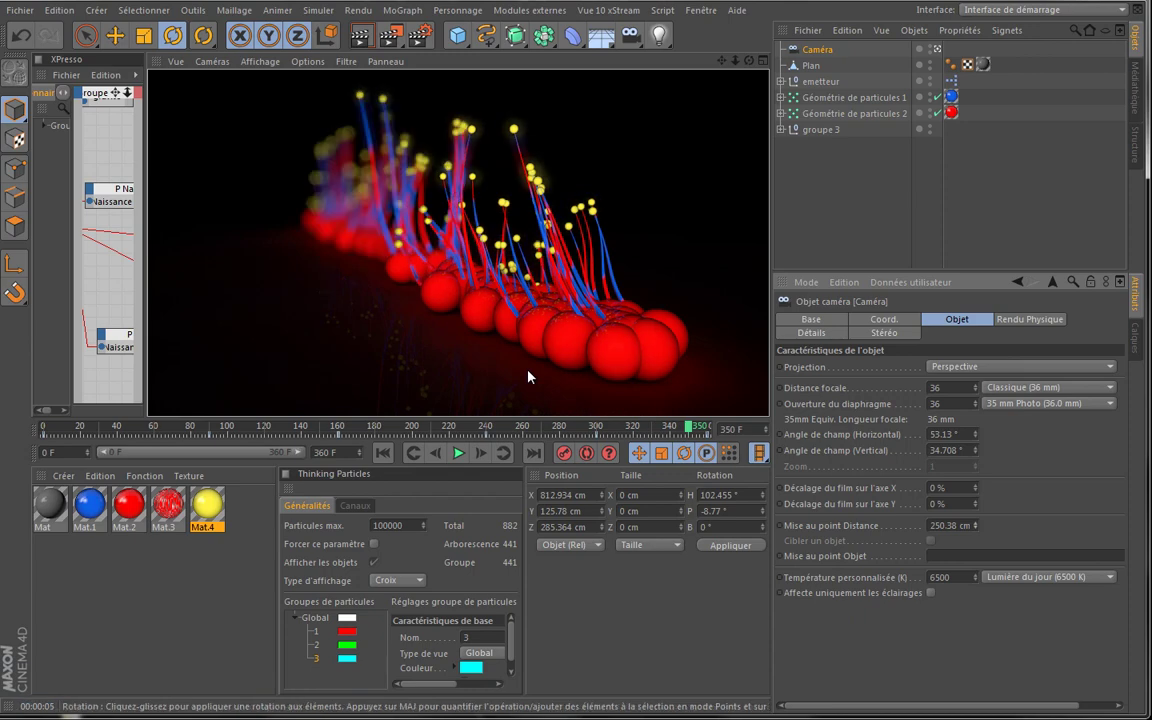
Try a Mise au point Distance of 200 cm on the Caméra and render the view
{"action": "left_click", "coordinate": [953, 526]}
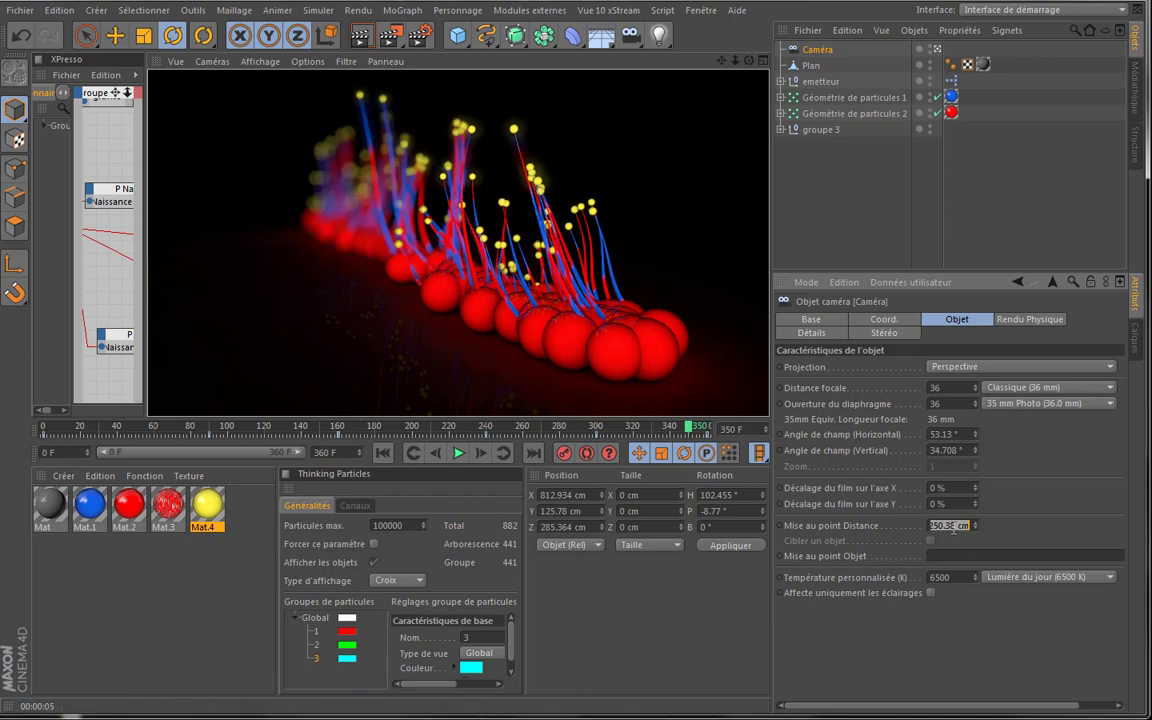
{"action": "type", "text": "200"}
{"action": "key", "text": "Return"}
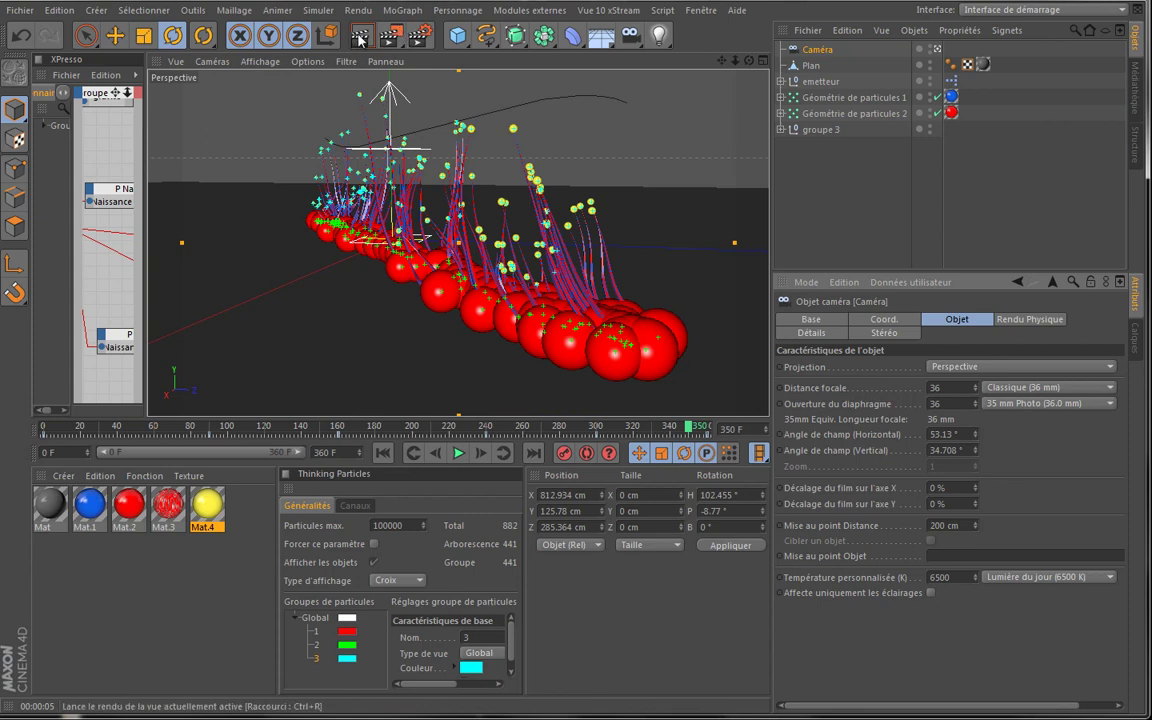
{"action": "left_click", "coordinate": [360, 38]}
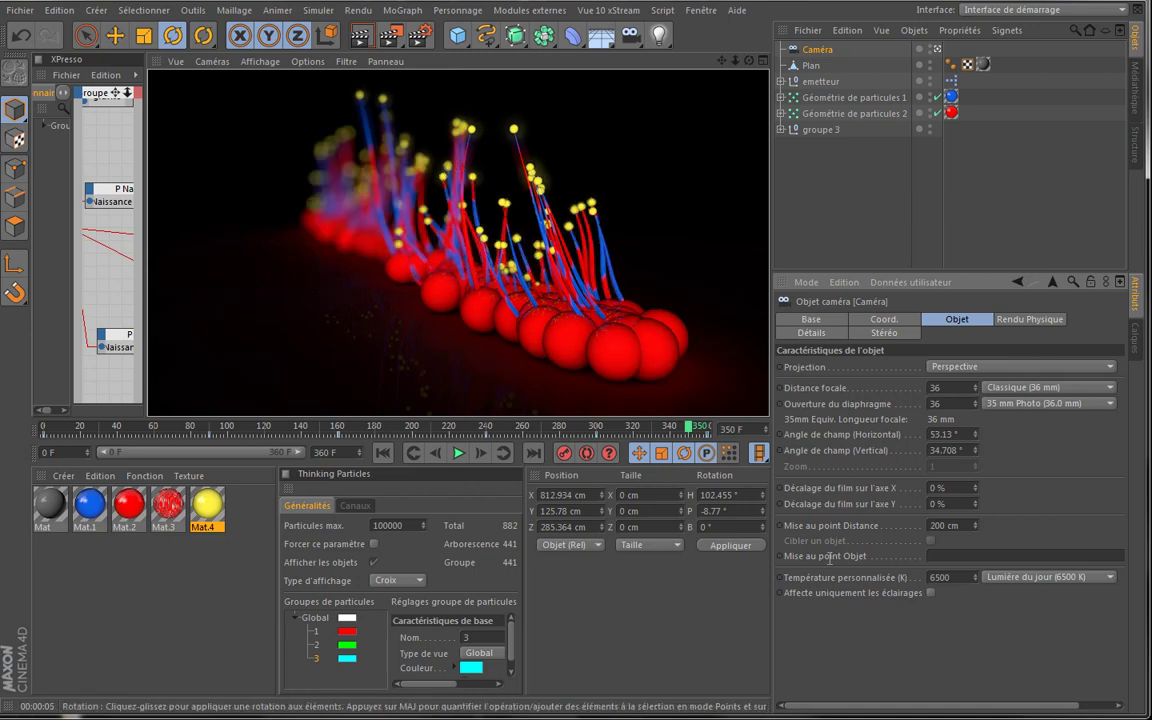
Try a Mise au point Distance of 160 cm on the Caméra and render the view
{"action": "left_click", "coordinate": [943, 525]}
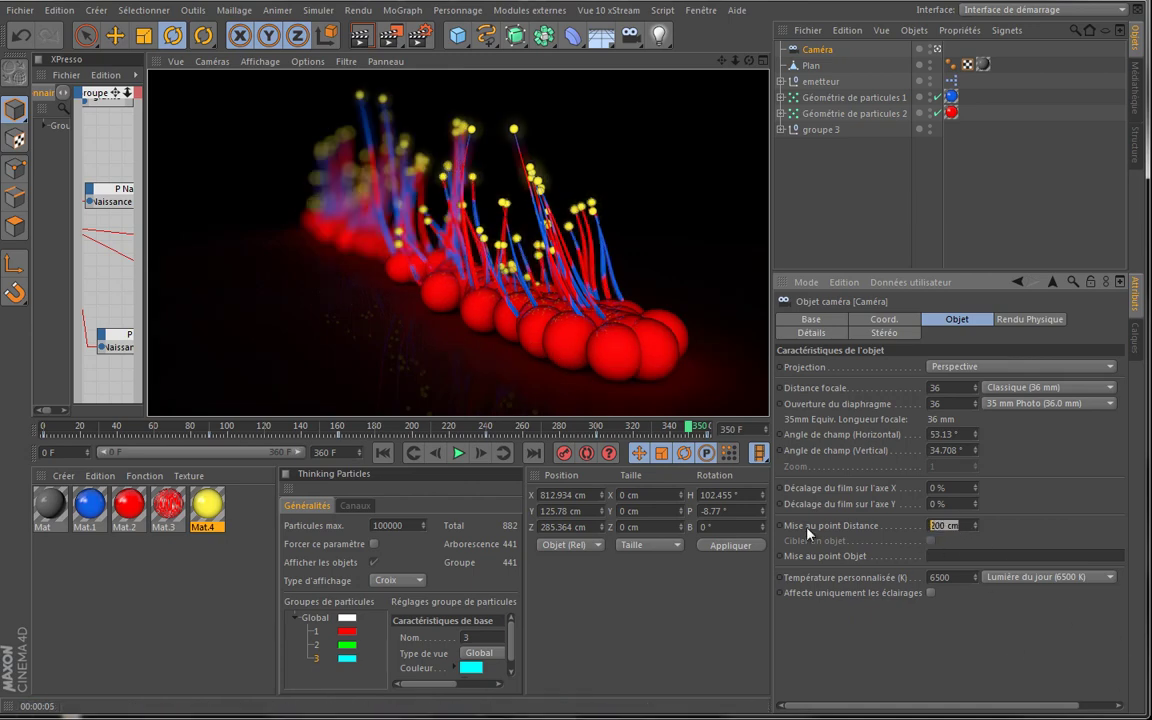
{"action": "type", "text": "160"}
{"action": "key", "text": "Return"}
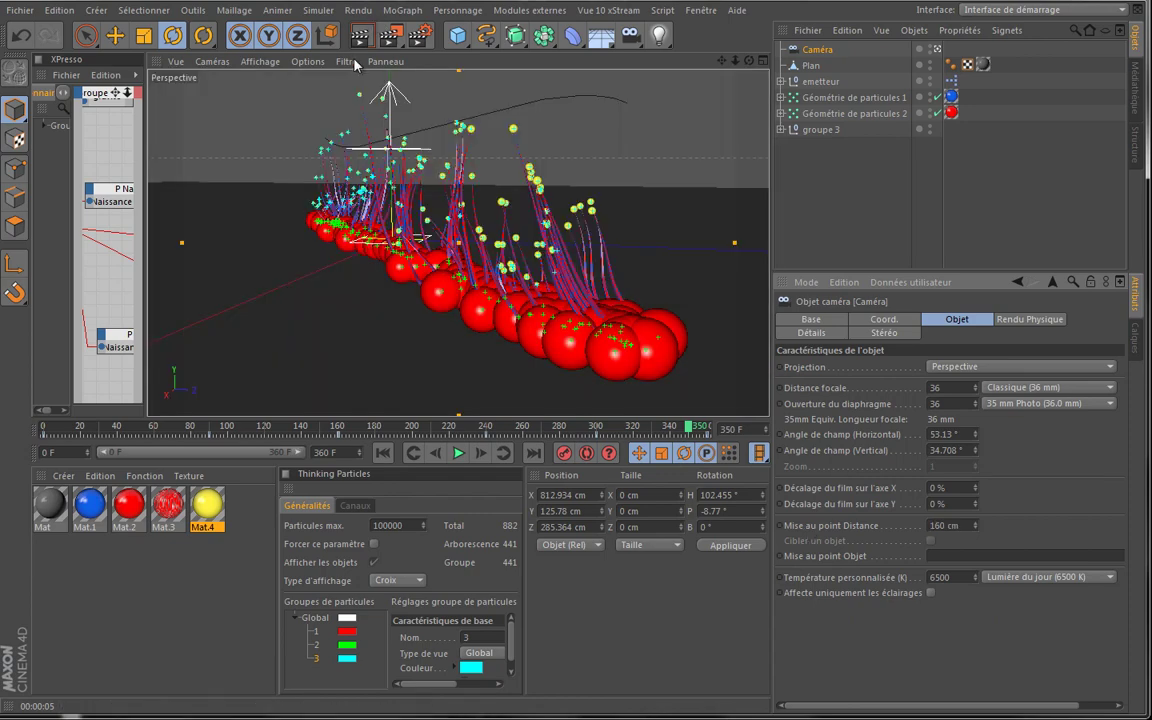
{"action": "left_click", "coordinate": [358, 10]}
{"action": "left_click", "coordinate": [358, 10]}
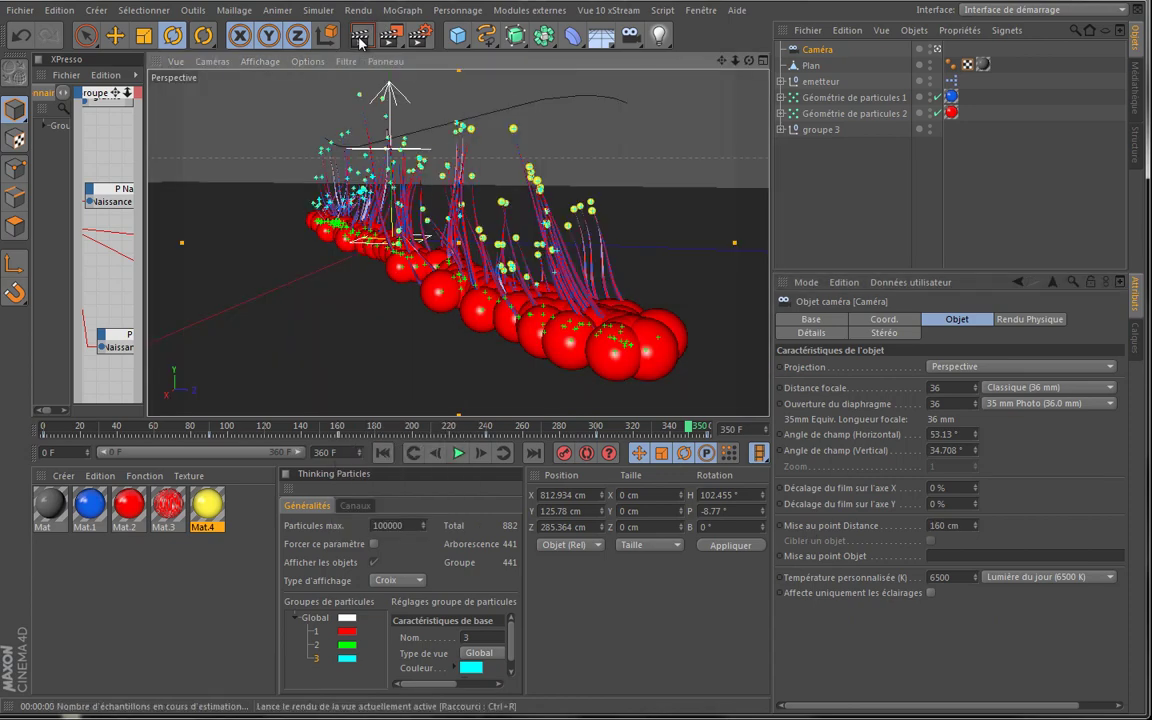
{"action": "left_click", "coordinate": [360, 38]}
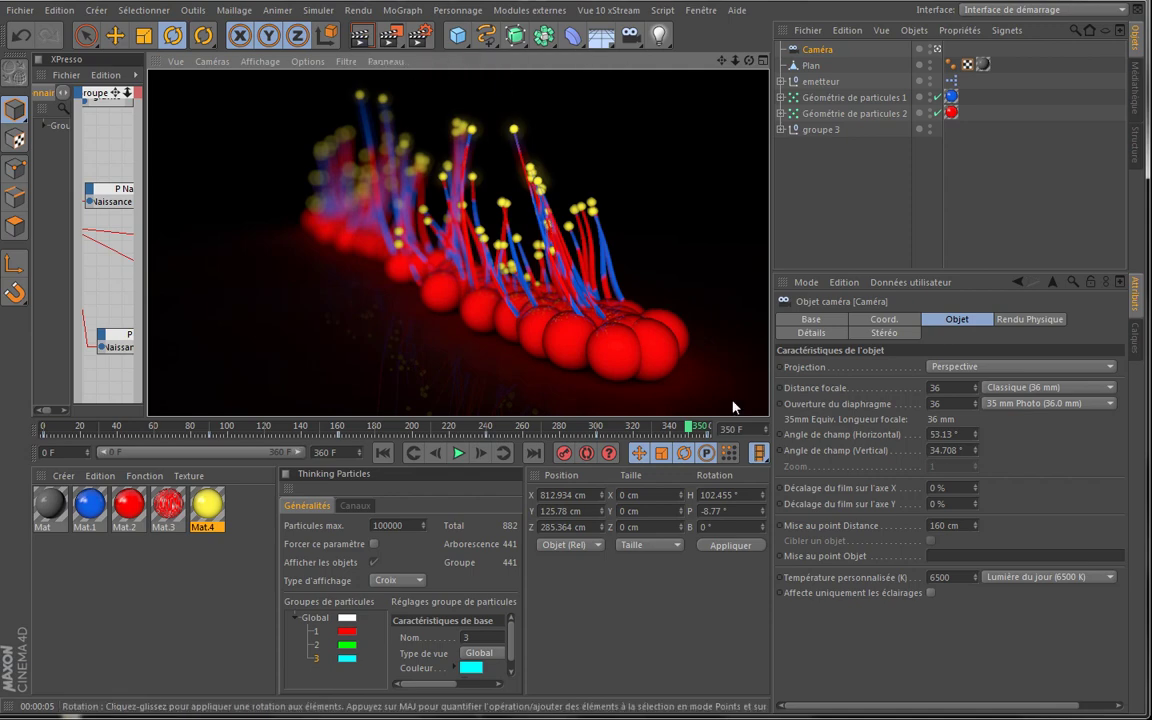
Set the Caméra's Mise au point Distance to 180 cm and render the view
{"action": "left_click", "coordinate": [969, 525]}
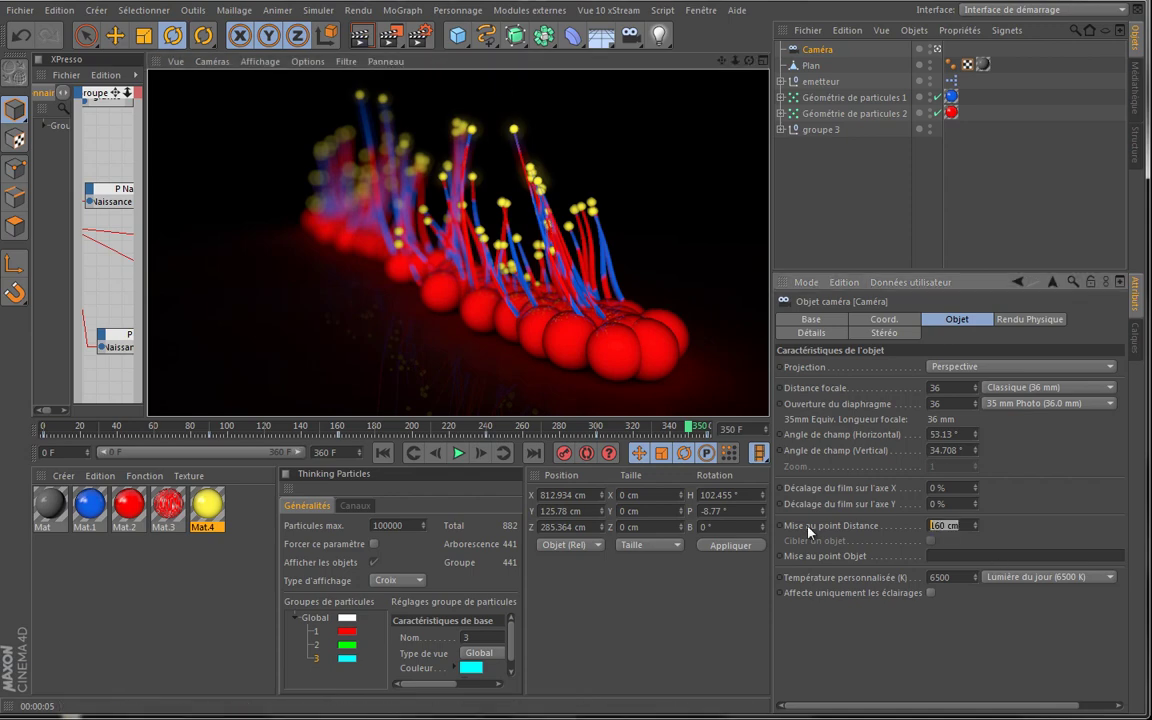
{"action": "type", "text": "180"}
{"action": "key", "text": "Return"}
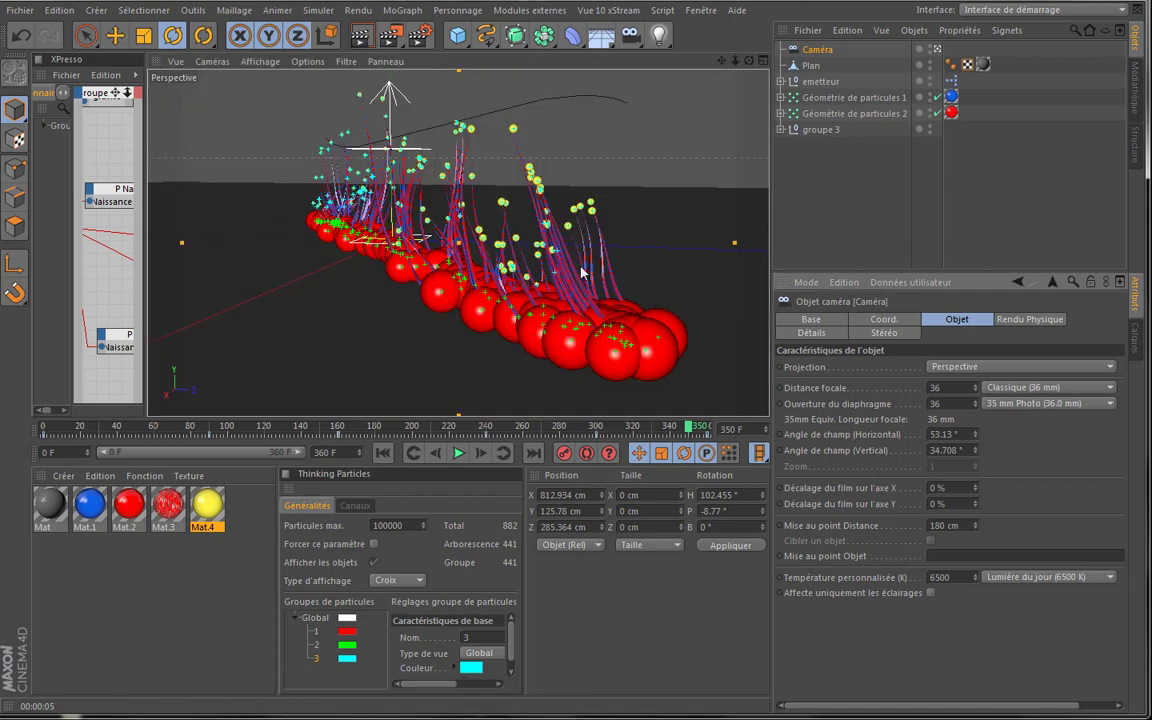
{"action": "left_click", "coordinate": [362, 37]}
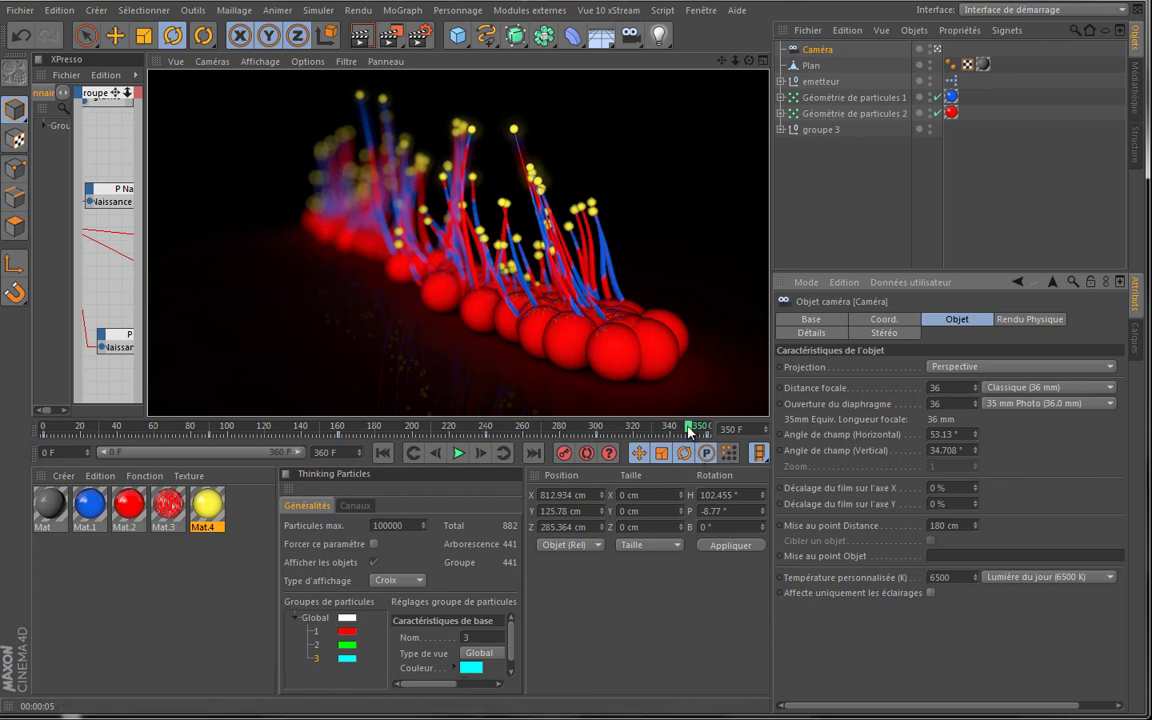
At frame 280, keyframe the Profondeur de champ effect's Intensité du flou at 0 %
{"action": "left_click_drag", "start_coordinate": [689, 430], "coordinate": [560, 439]}
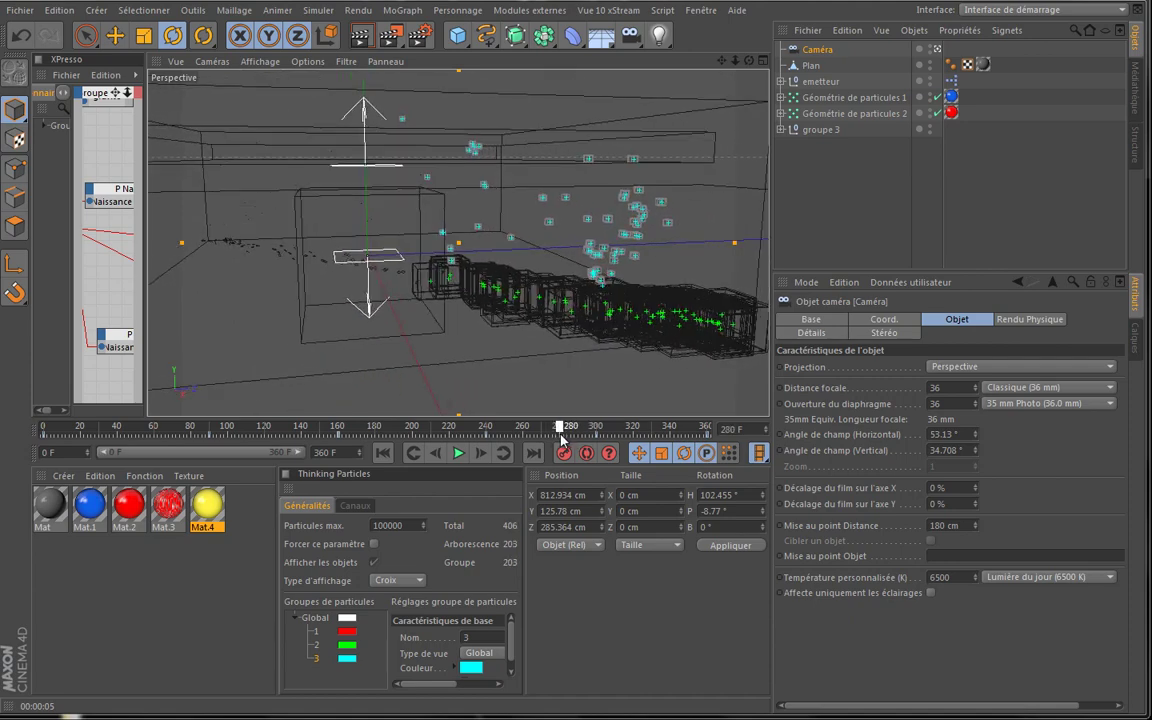
{"action": "key", "text": "ctrl+r"}
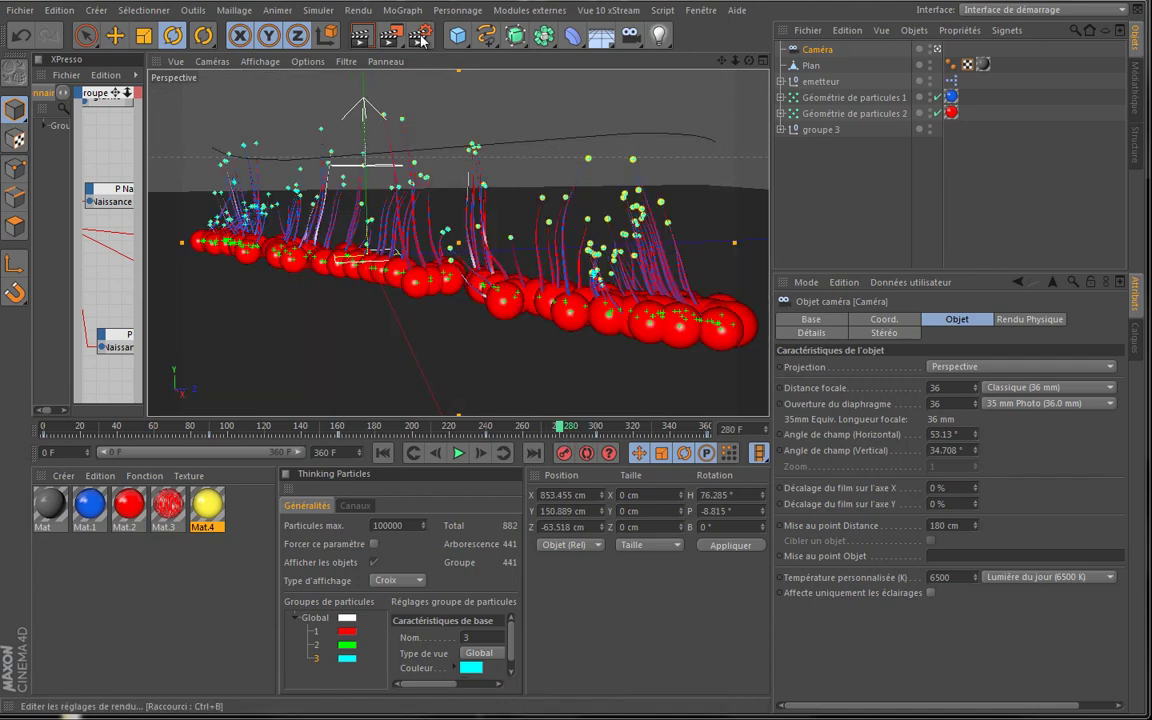
{"action": "key", "text": "ctrl+b"}
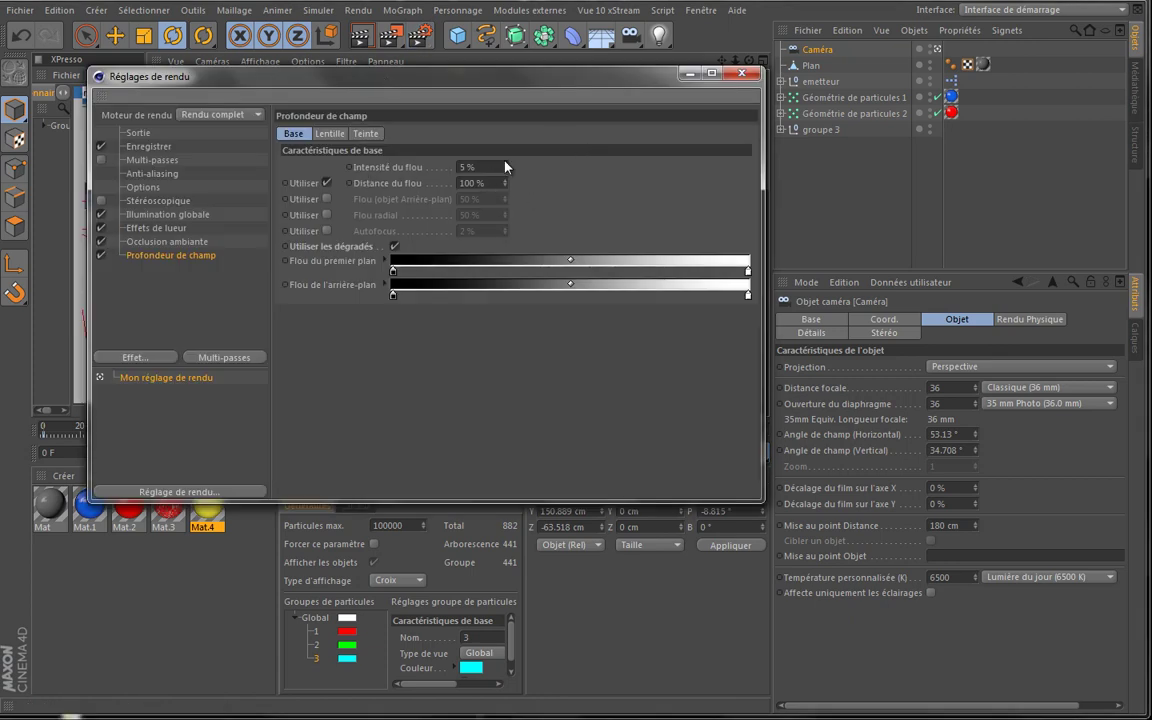
{"action": "double_click", "coordinate": [475, 167]}
{"action": "type", "text": "0"}
{"action": "key", "text": "Return"}
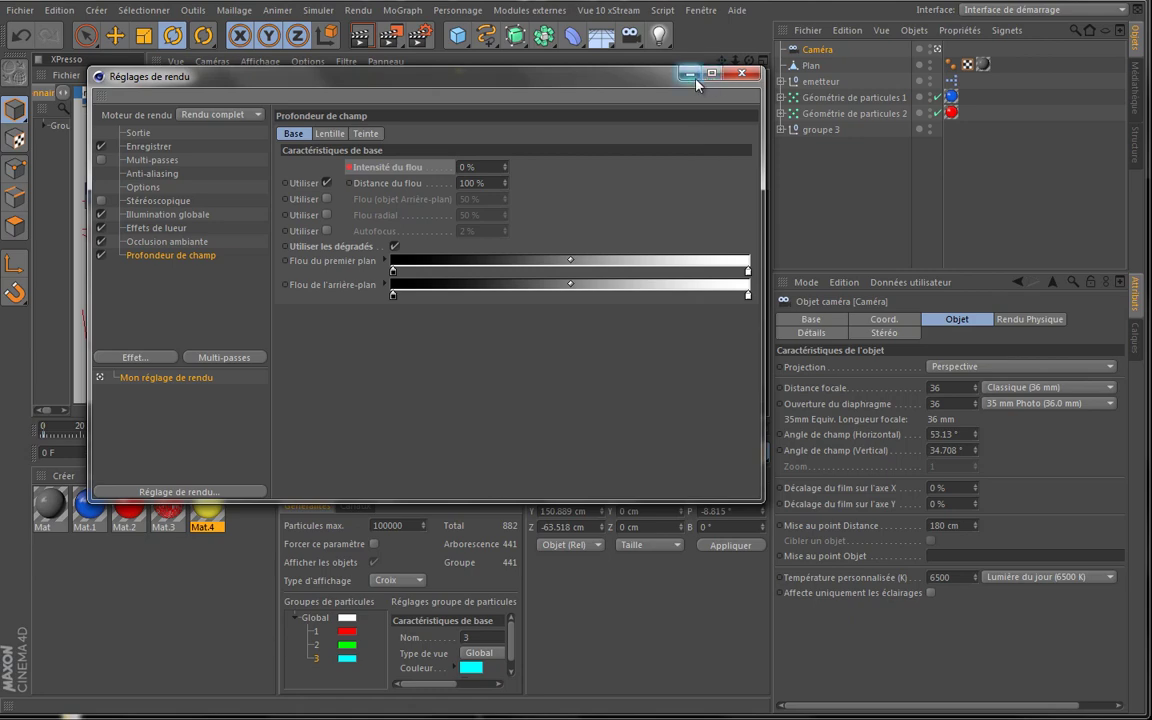
{"action": "left_click", "coordinate": [741, 73]}
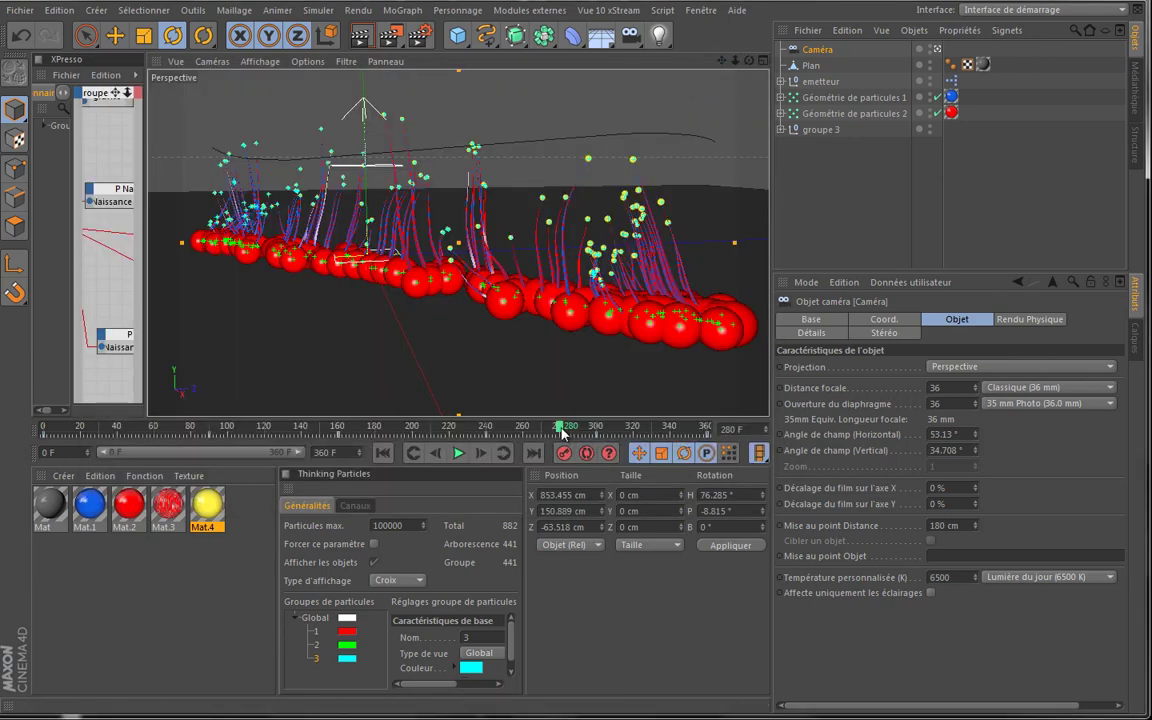
At frame 335, keyframe a stronger Intensité du flou in the Profondeur de champ effect so the blur fades in
{"action": "key", "text": "g"}
{"action": "left_click_drag", "start_coordinate": [581, 430], "coordinate": [663, 437]}
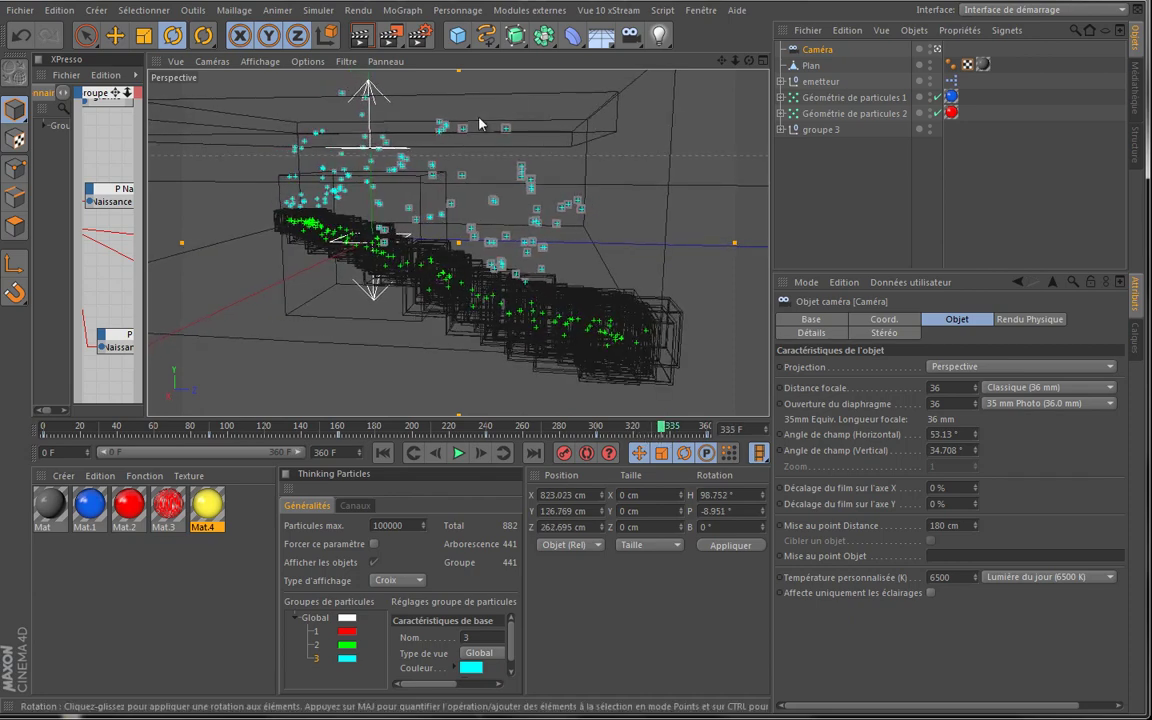
{"action": "key", "text": "ctrl+r"}
{"action": "left_click", "coordinate": [428, 37]}
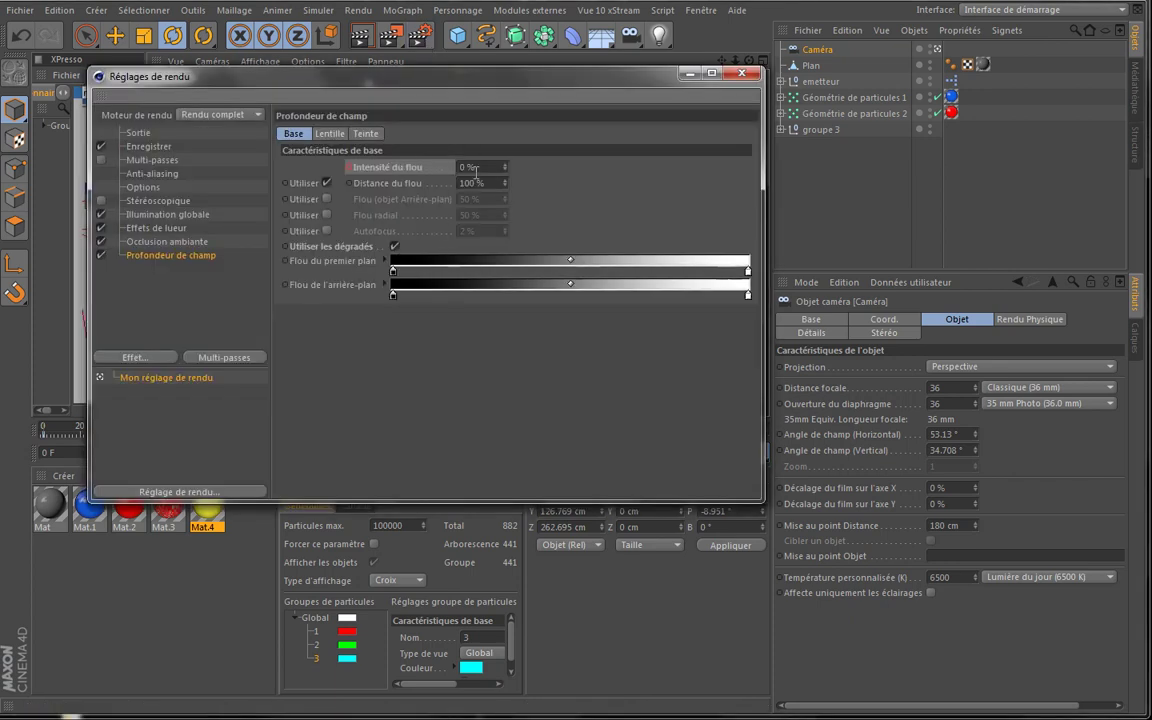
{"action": "key", "text": "Return"}
{"action": "left_click", "coordinate": [741, 73]}
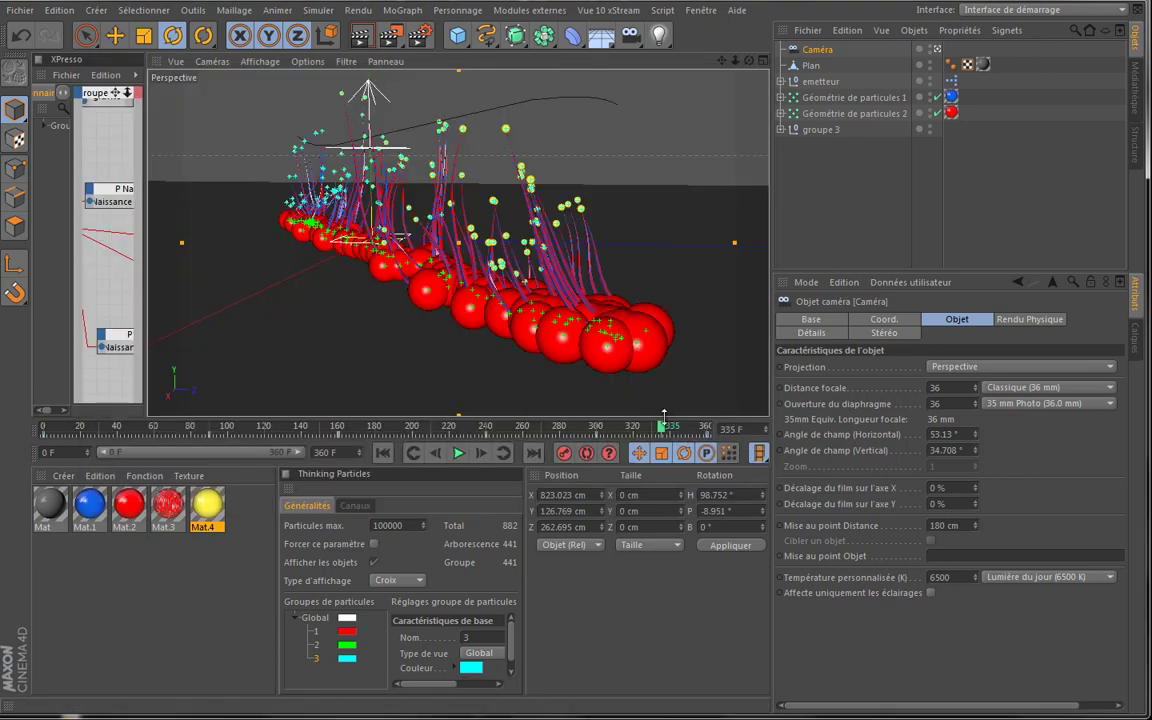
Render the view at frames 305, 291 and 360 to check how the depth-of-field blur builds up
{"action": "left_click_drag", "start_coordinate": [662, 428], "coordinate": [607, 433]}
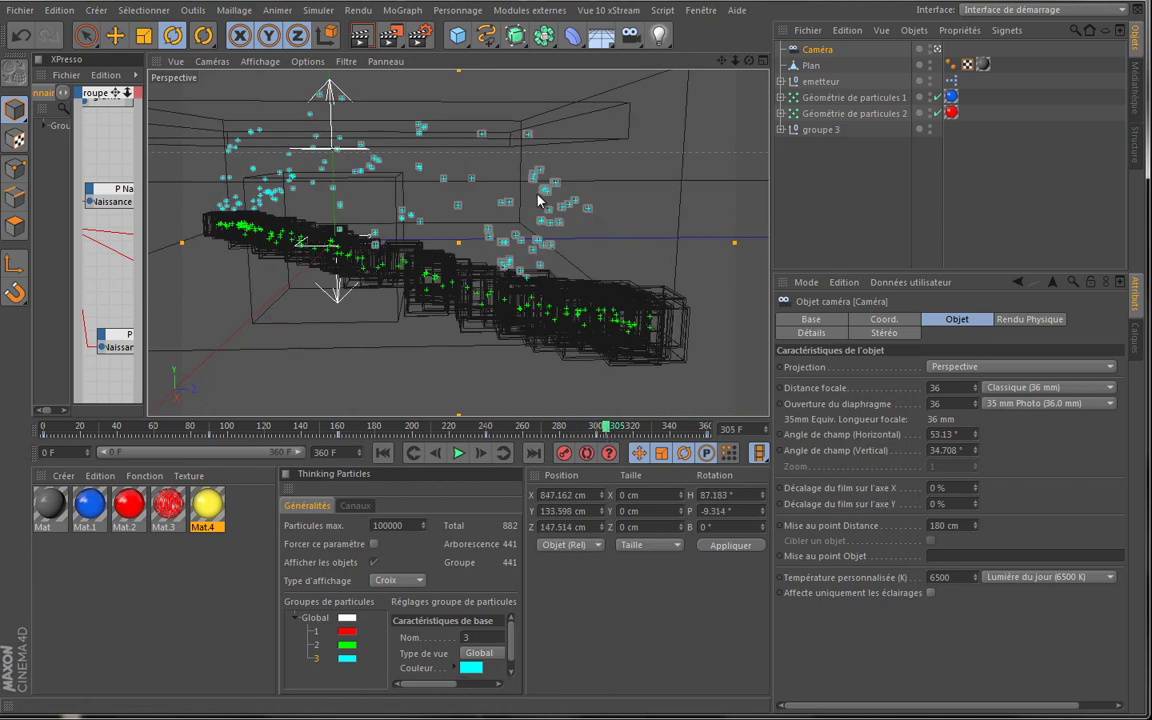
{"action": "key", "text": "ctrl+r"}
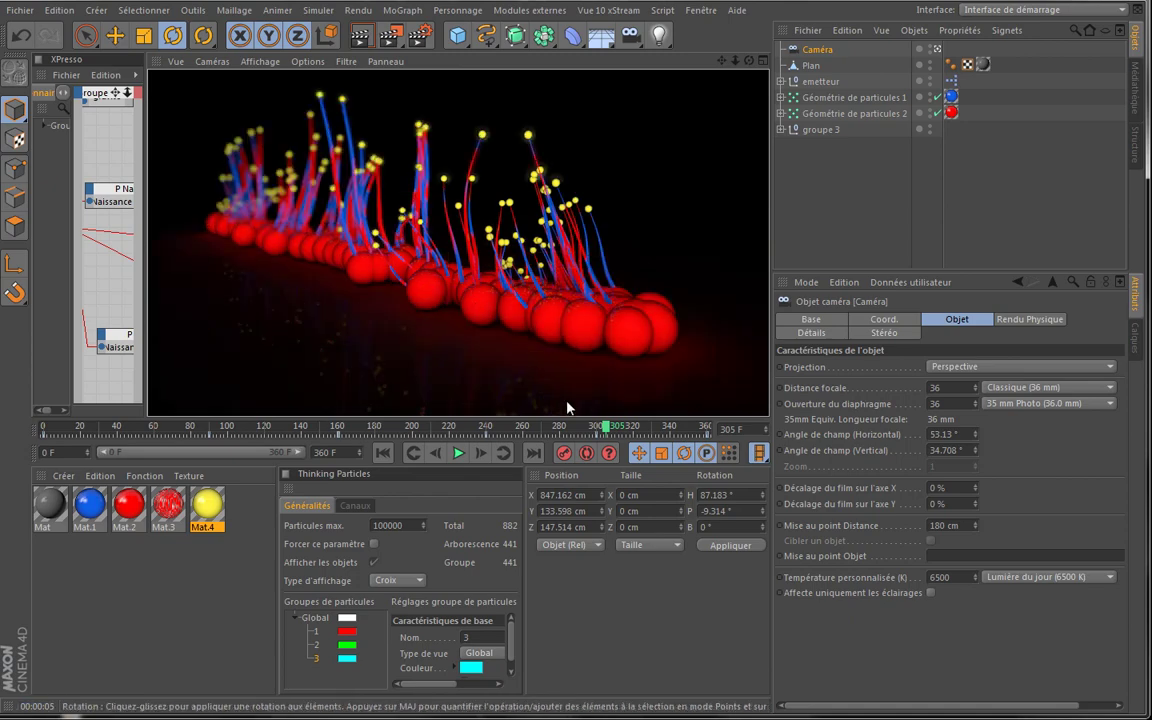
{"action": "left_click", "coordinate": [581, 430]}
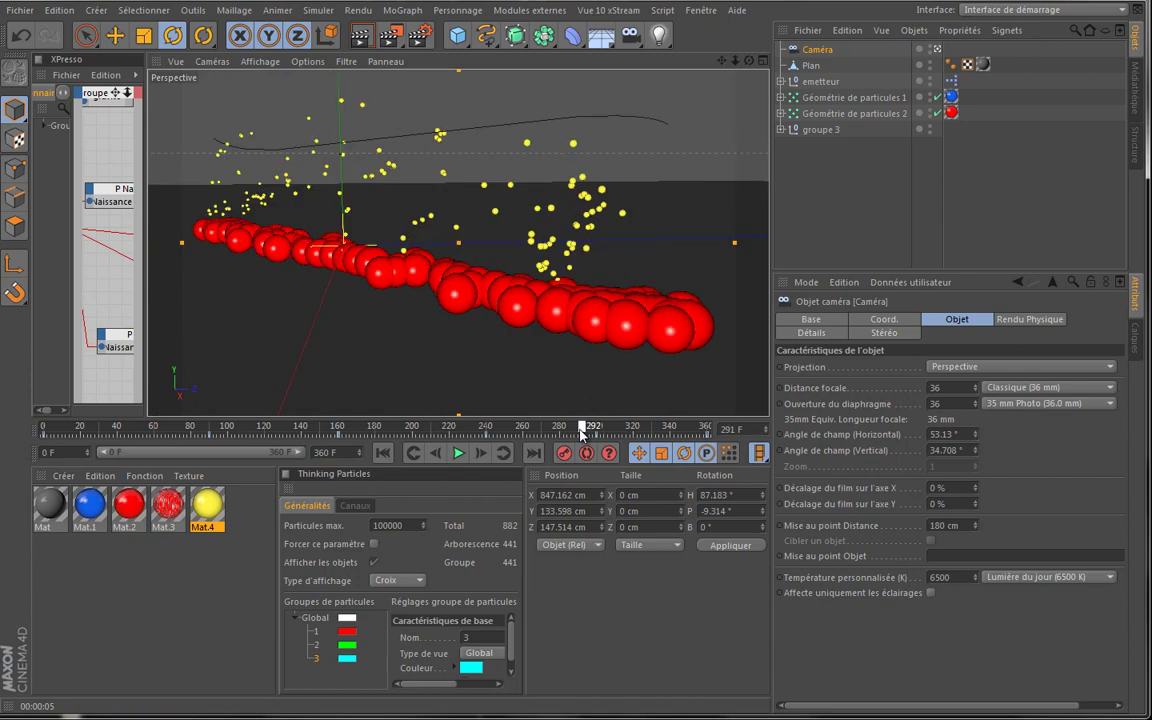
{"action": "key", "text": "ctrl+r"}
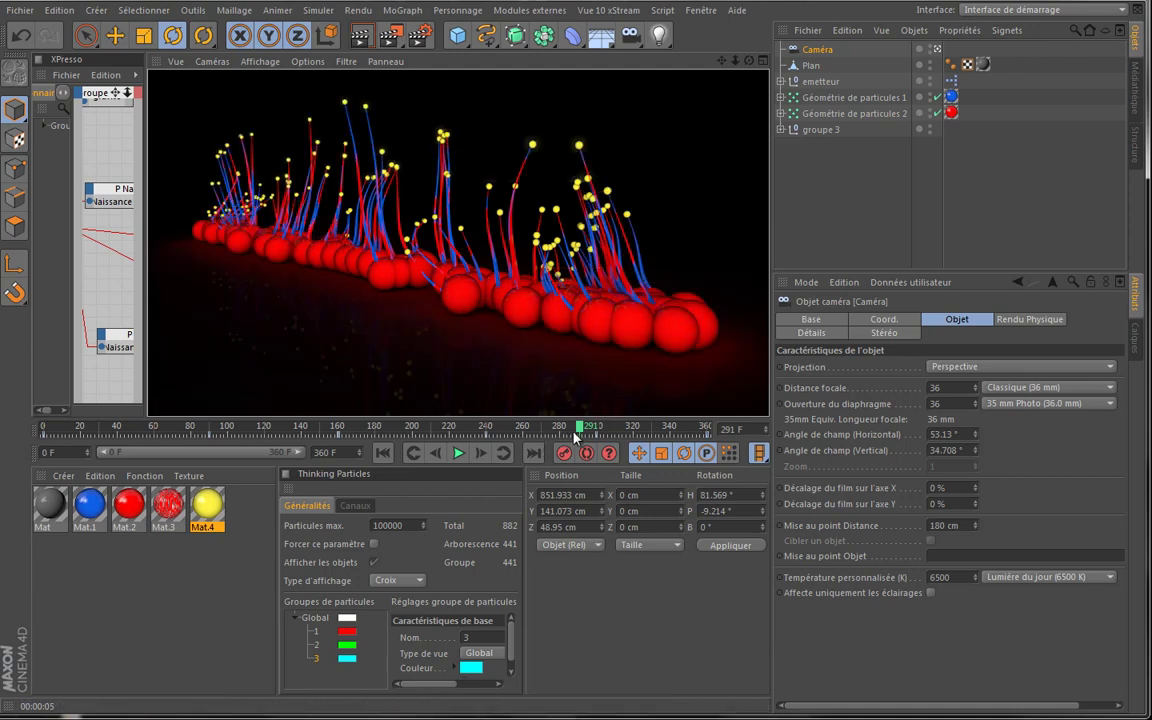
{"action": "left_click_drag", "start_coordinate": [581, 430], "coordinate": [712, 429]}
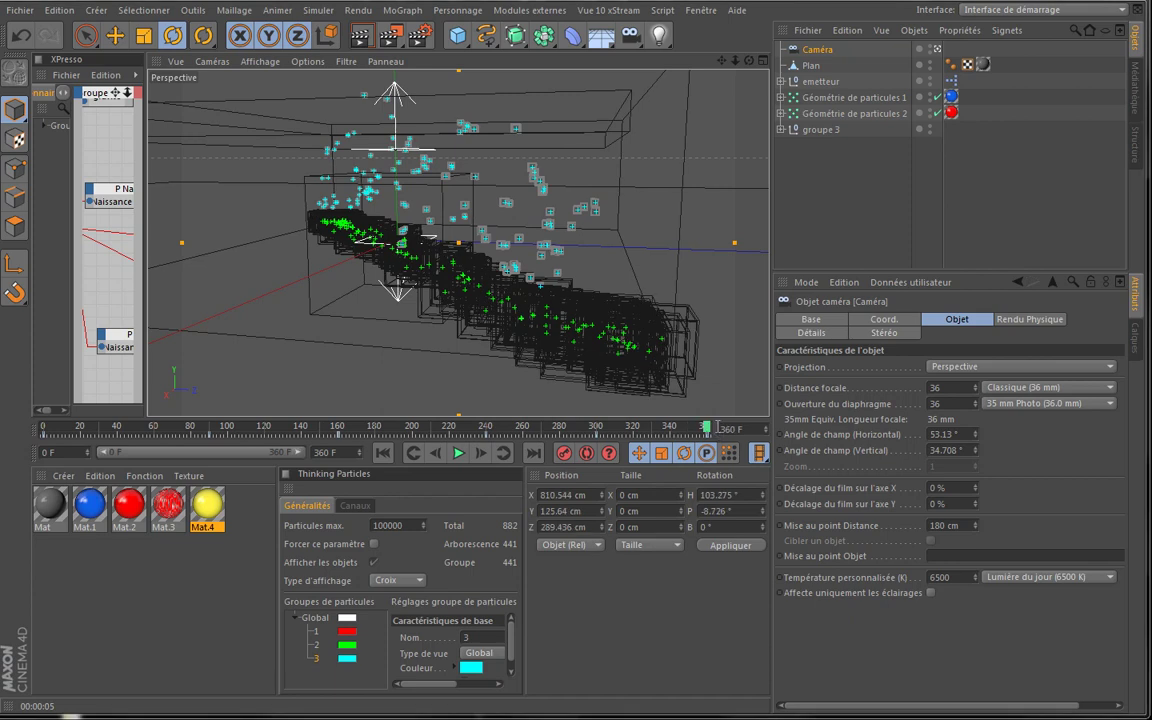
{"action": "left_click", "coordinate": [358, 36]}
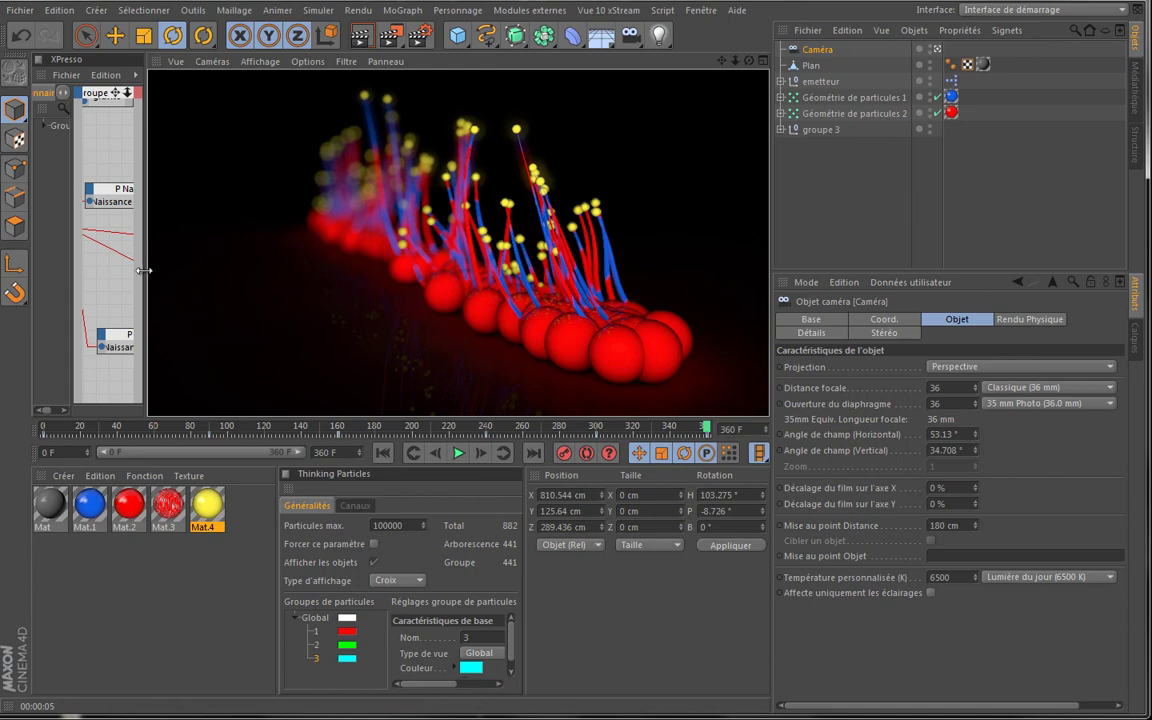
Widen the XPresso editor beside the viewport to show more of the Groupe X nodes
{"action": "left_click_drag", "start_coordinate": [146, 265], "coordinate": [370, 269]}
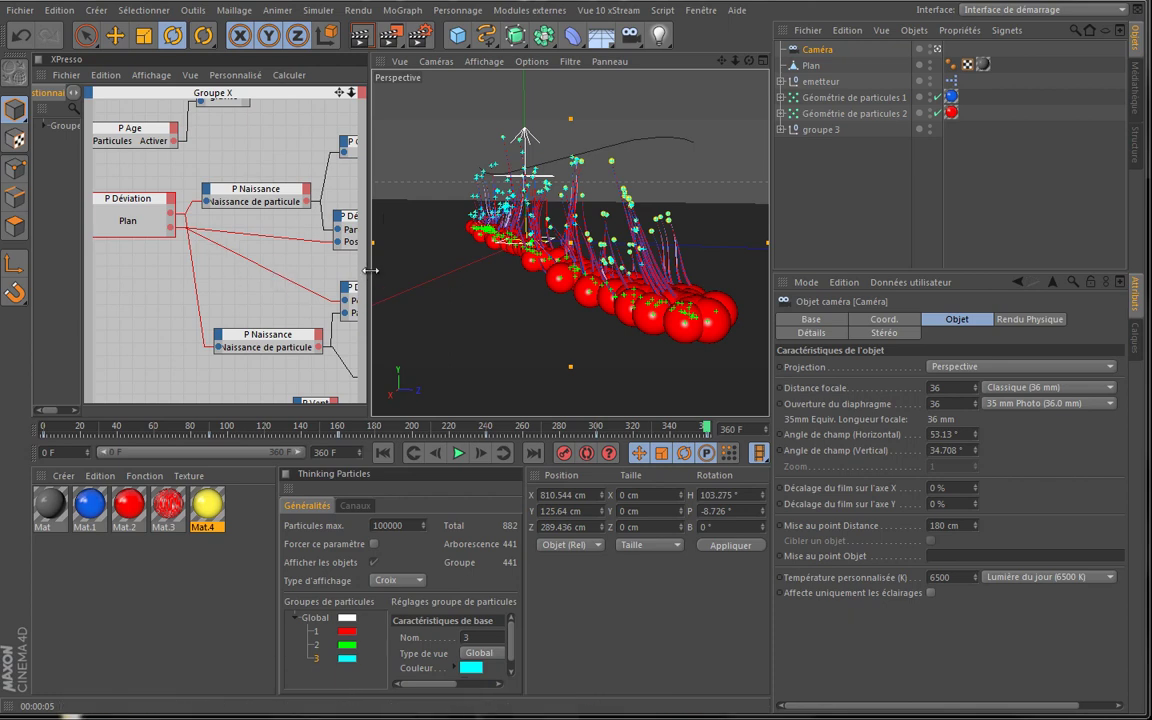
{"action": "left_click_drag", "start_coordinate": [366, 279], "coordinate": [254, 248]}
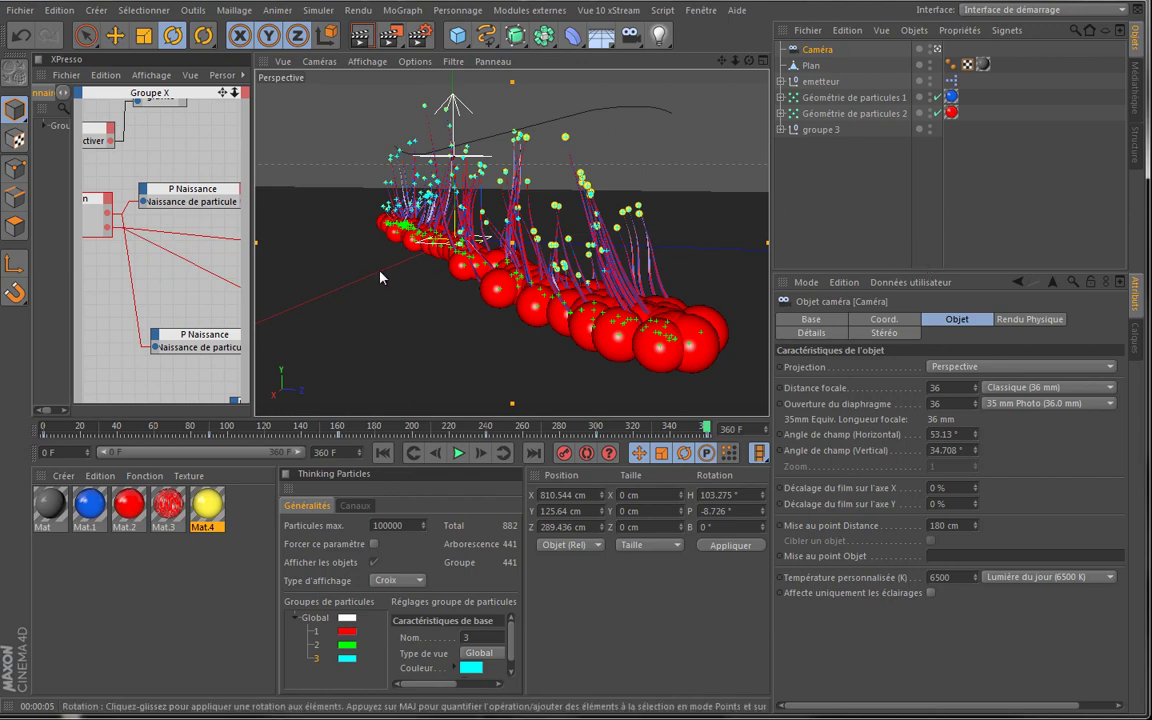
Set the render settings' Anti-Aliasing to Au mieux
{"action": "left_click", "coordinate": [420, 35]}
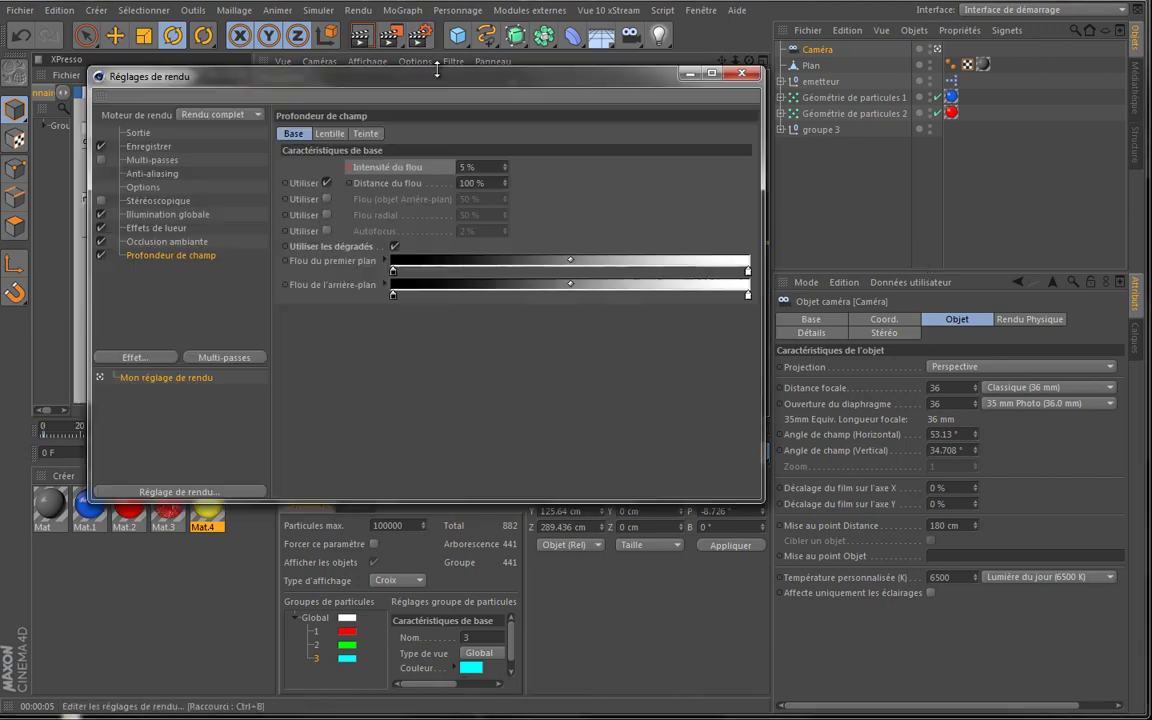
{"action": "left_click_drag", "start_coordinate": [409, 87], "coordinate": [435, 136]}
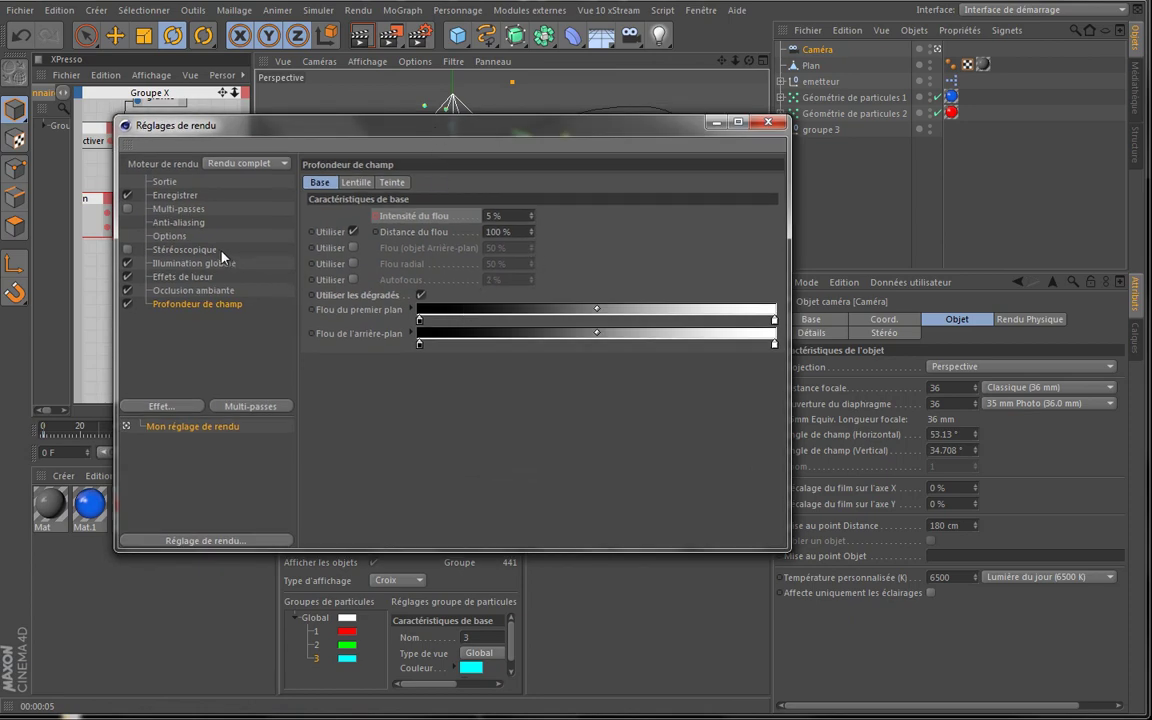
{"action": "left_click", "coordinate": [186, 224]}
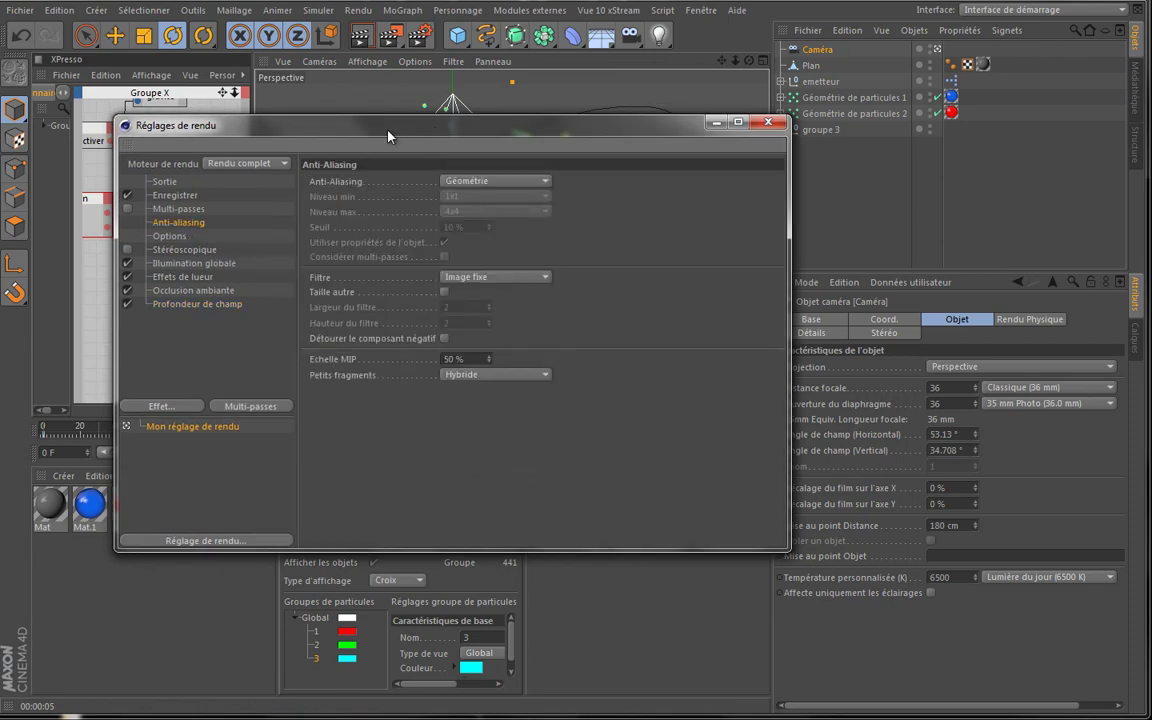
{"action": "left_click_drag", "start_coordinate": [388, 136], "coordinate": [460, 236]}
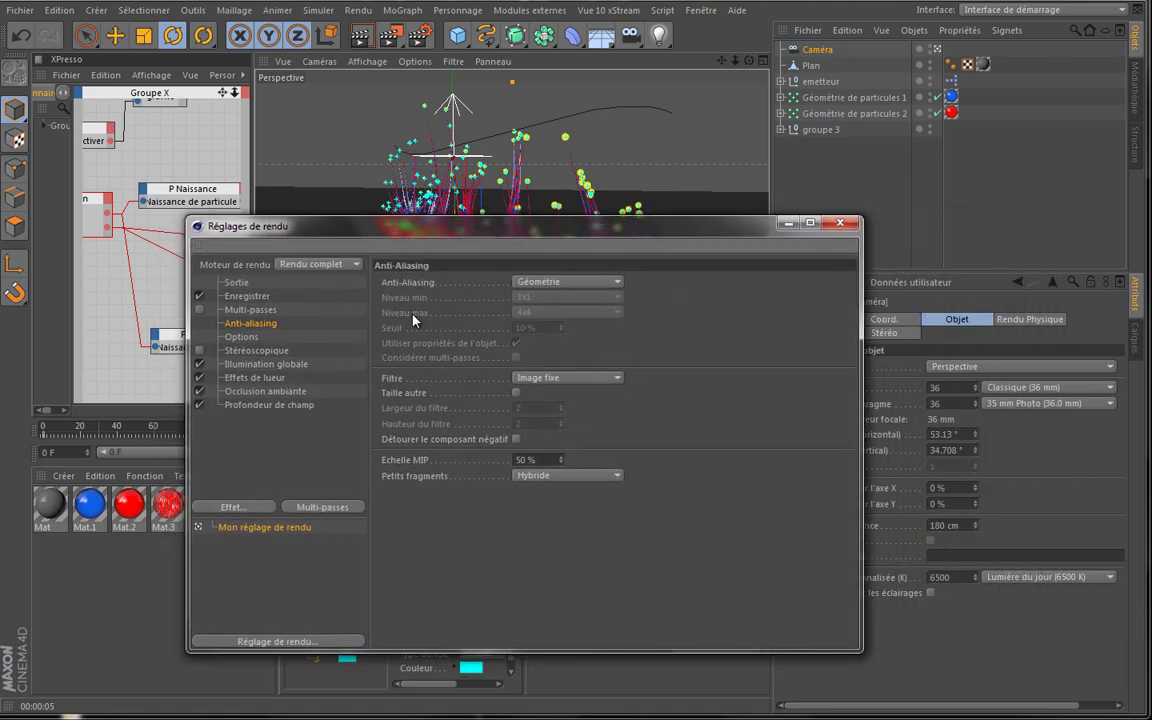
{"action": "left_click", "coordinate": [568, 283]}
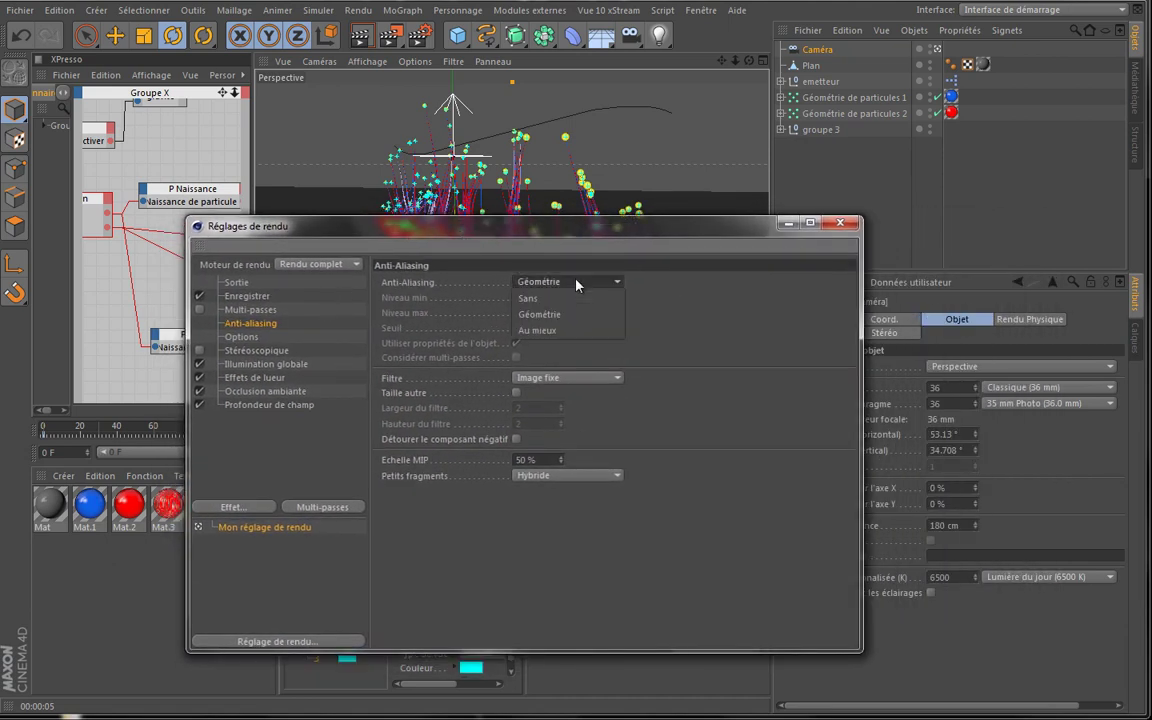
{"action": "left_click", "coordinate": [571, 331]}
Review the Mode IG options available for the Illumination globale effect without changing the mode
{"action": "left_click_drag", "start_coordinate": [563, 229], "coordinate": [607, 252]}
{"action": "left_click", "coordinate": [350, 390]}
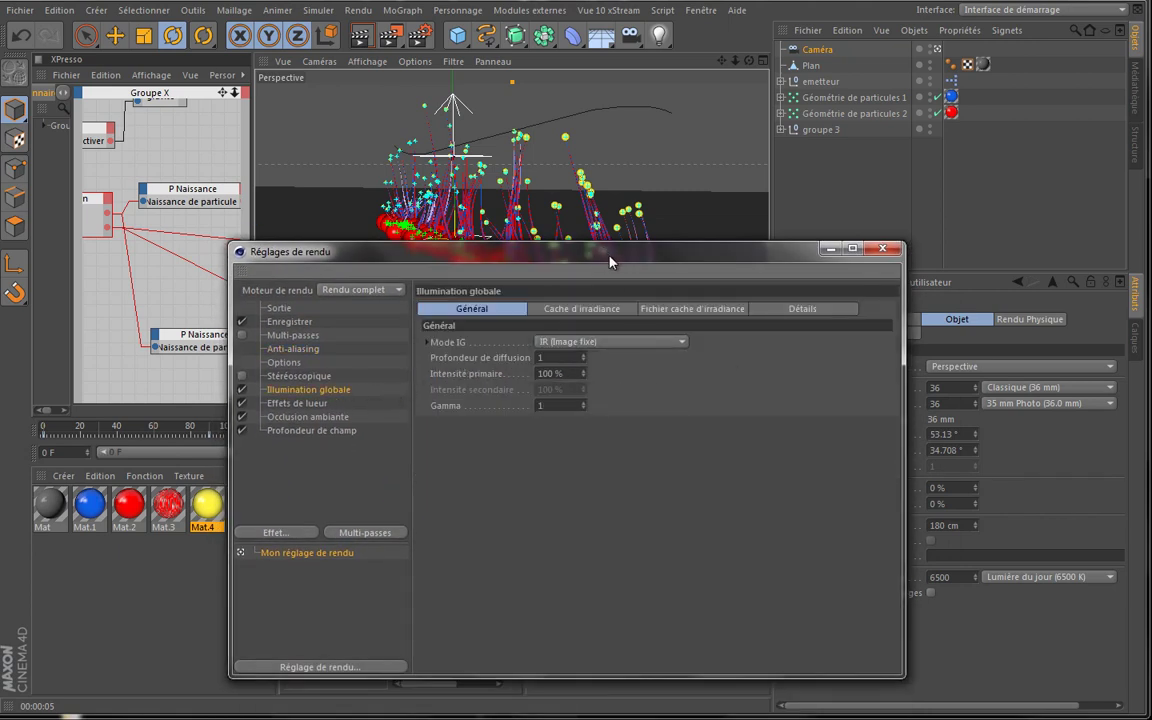
{"action": "left_click_drag", "start_coordinate": [611, 263], "coordinate": [577, 246]}
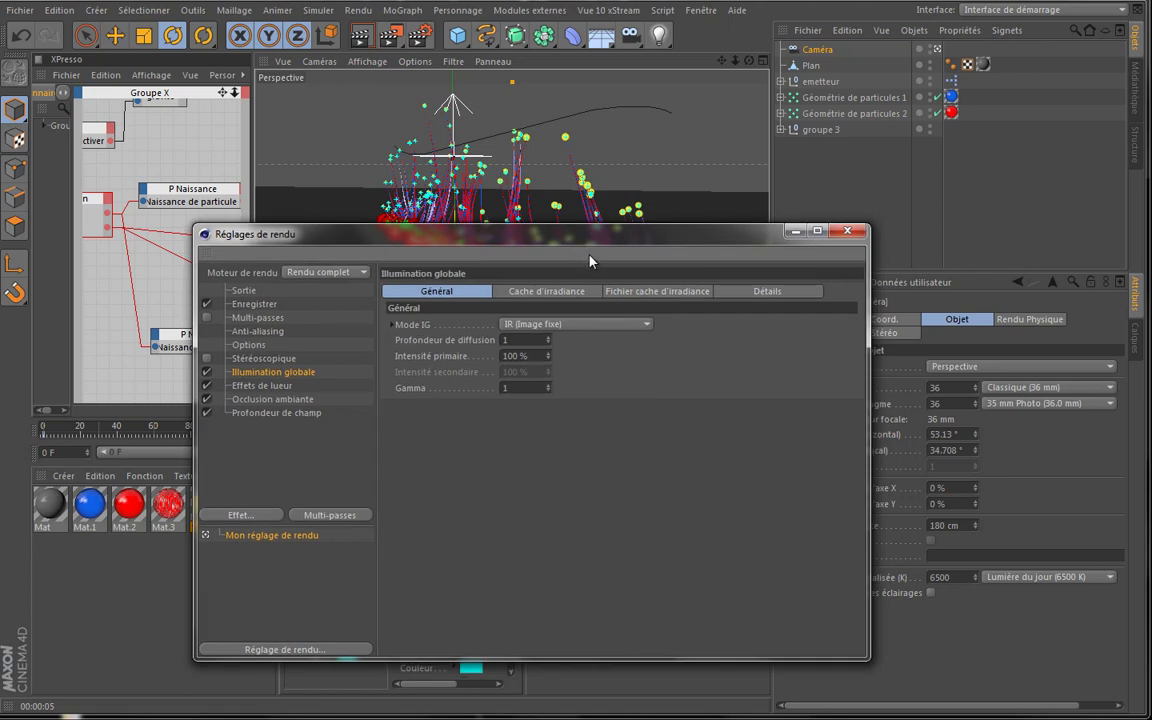
{"action": "left_click", "coordinate": [620, 326]}
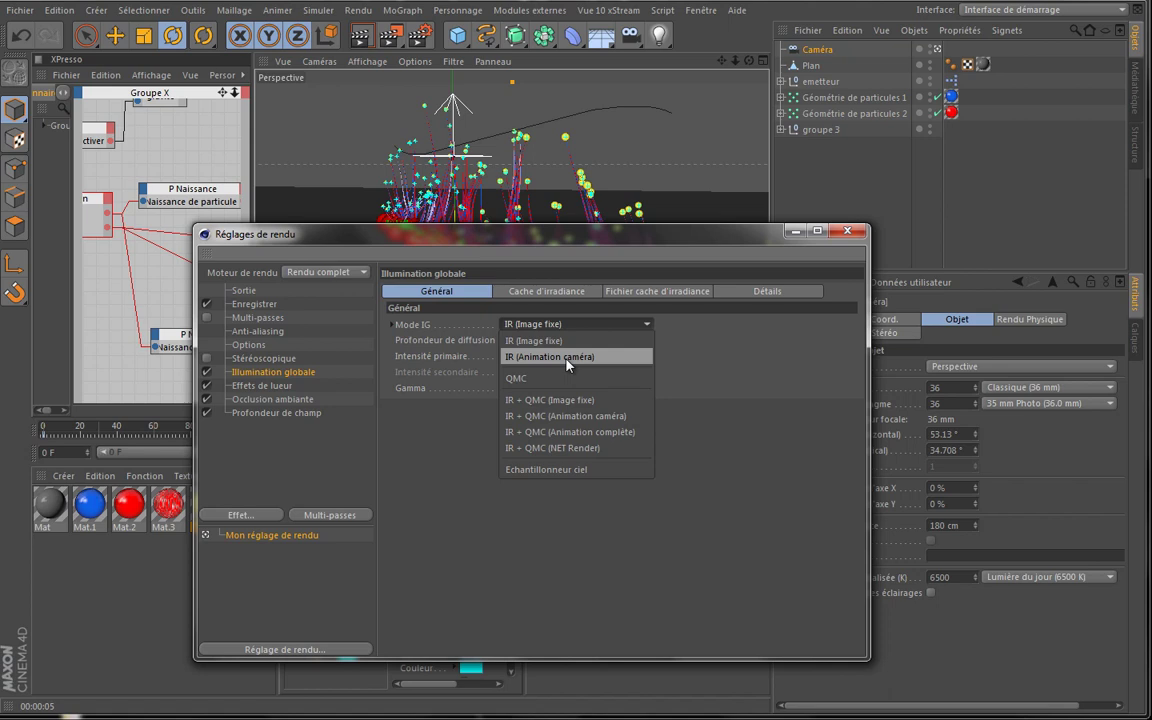
{"action": "left_click", "coordinate": [766, 427]}
Set the render output's Images range to Toutes les images
{"action": "left_click", "coordinate": [255, 304]}
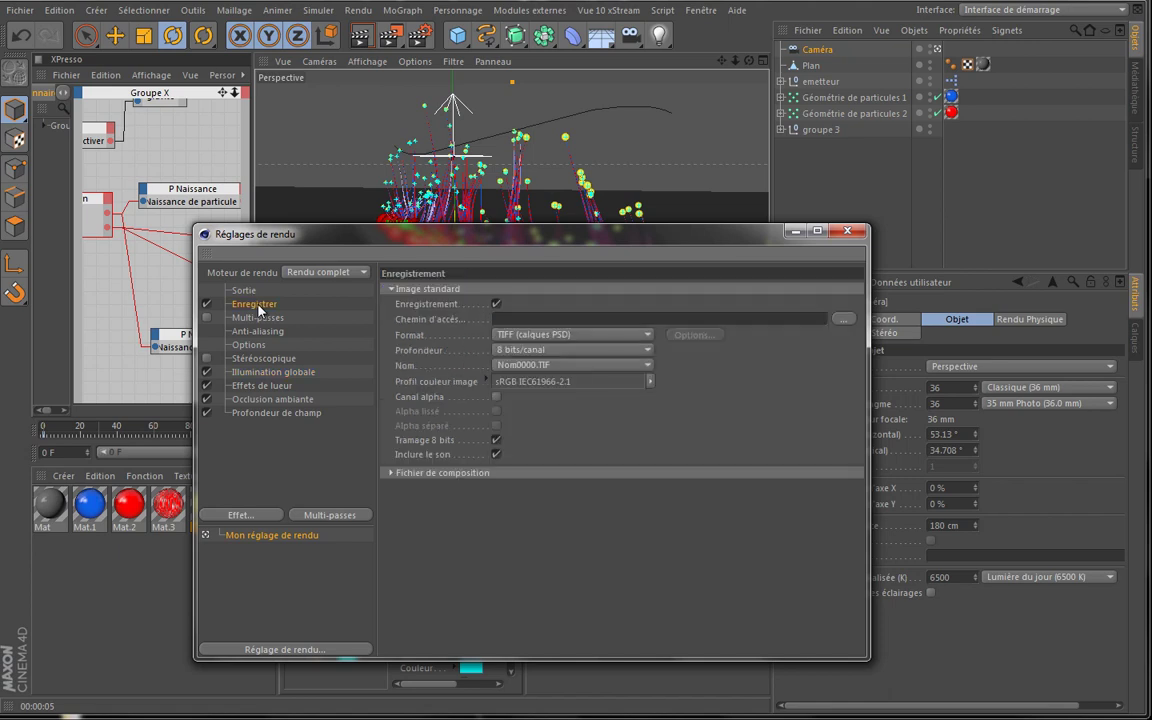
{"action": "left_click", "coordinate": [233, 290]}
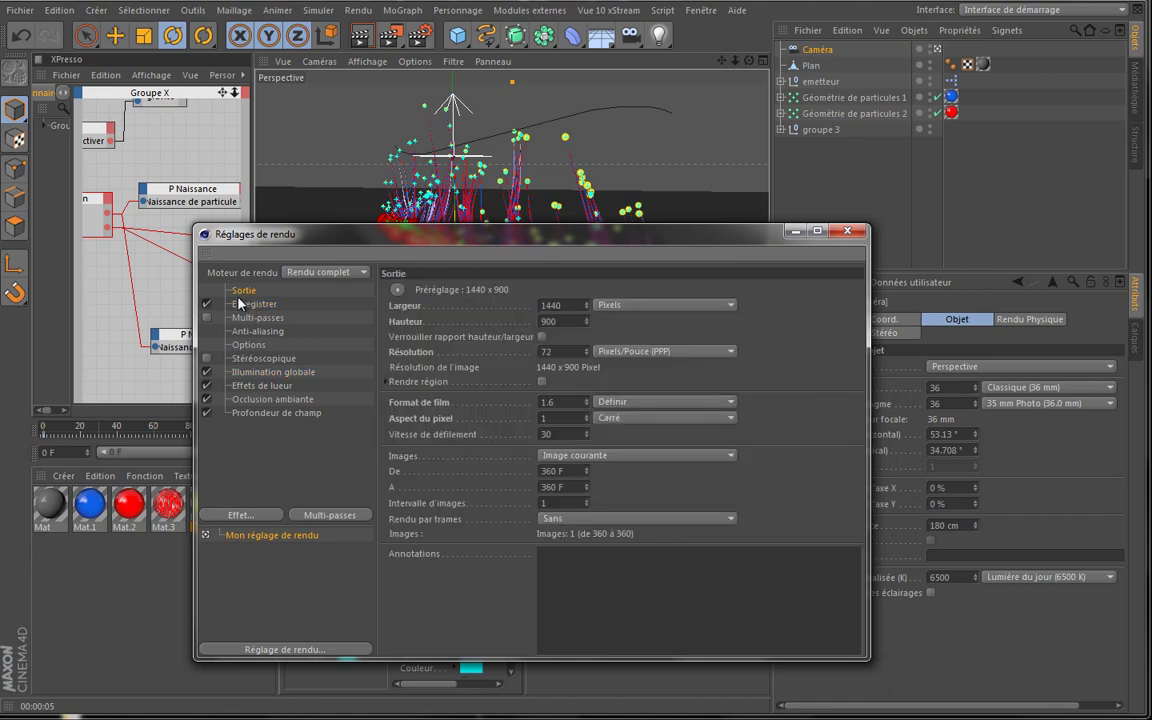
{"action": "left_click", "coordinate": [610, 456]}
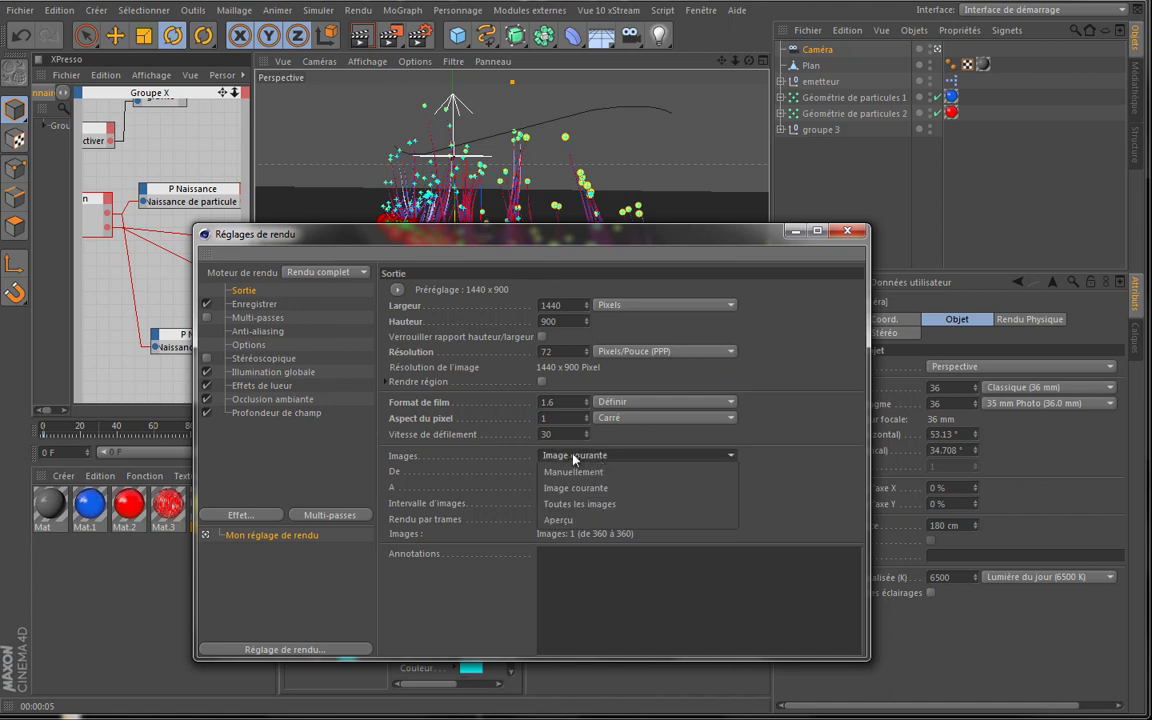
{"action": "left_click", "coordinate": [605, 505]}
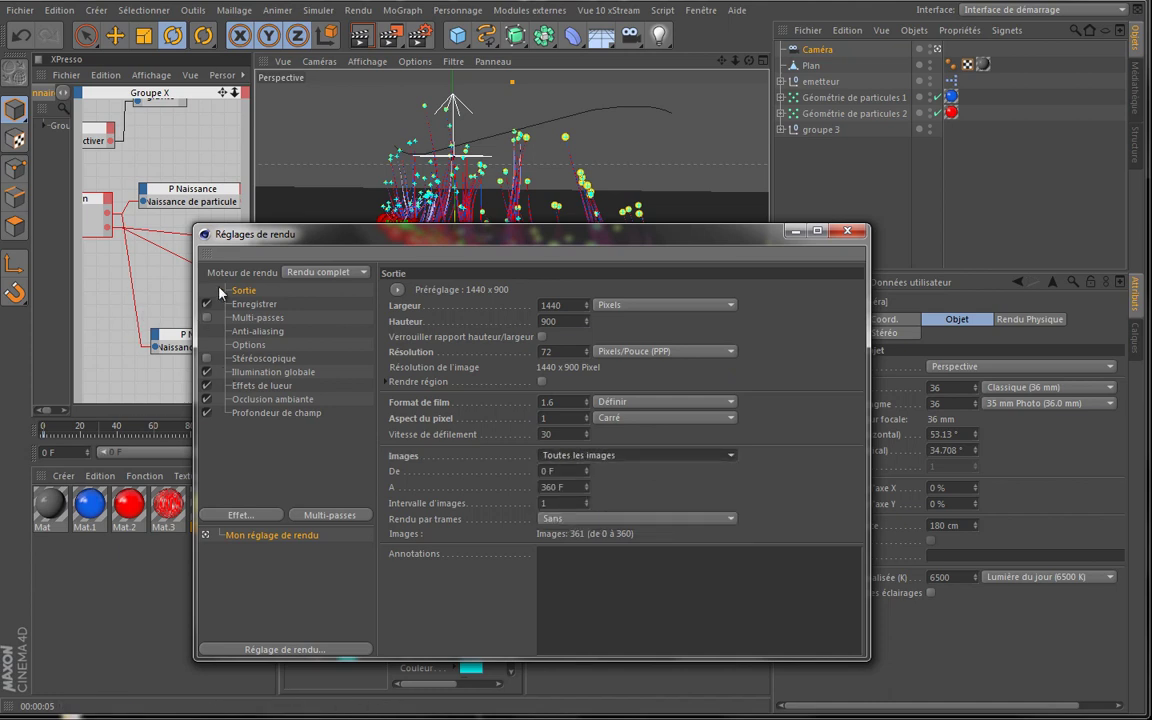
Turn off Inclure le son in the render's Enregistrement settings and return to the Sortie settings
{"action": "left_click", "coordinate": [280, 305]}
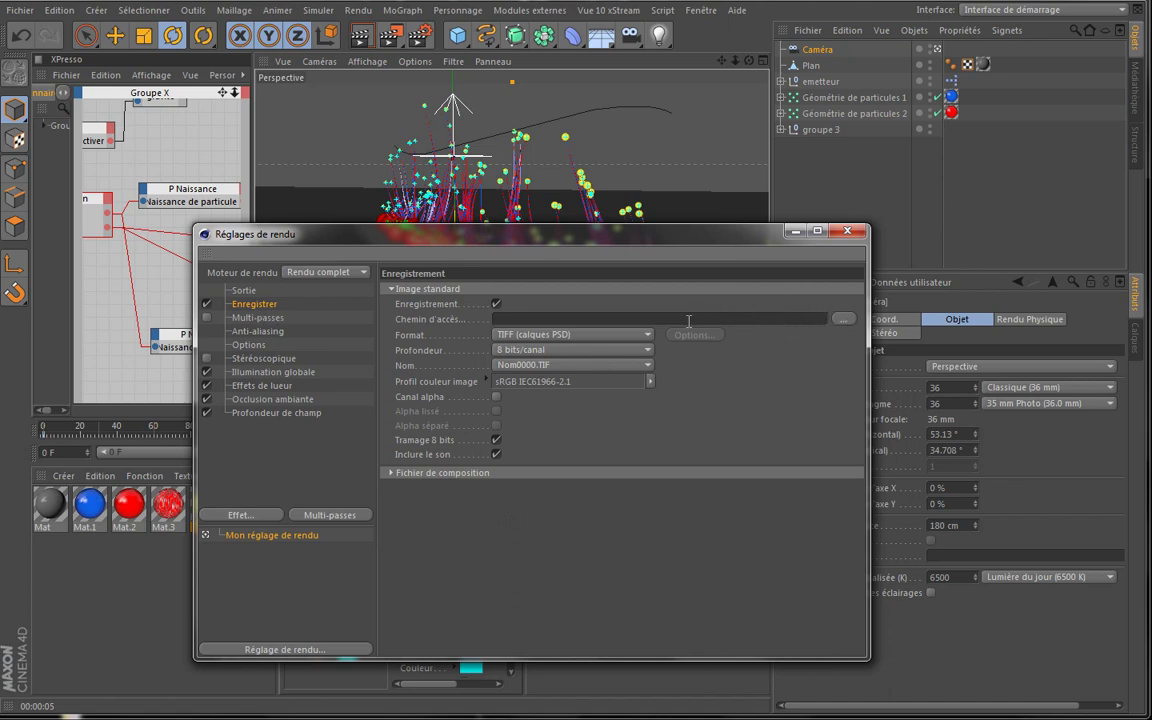
{"action": "left_click", "coordinate": [496, 455]}
{"action": "left_click", "coordinate": [244, 291]}
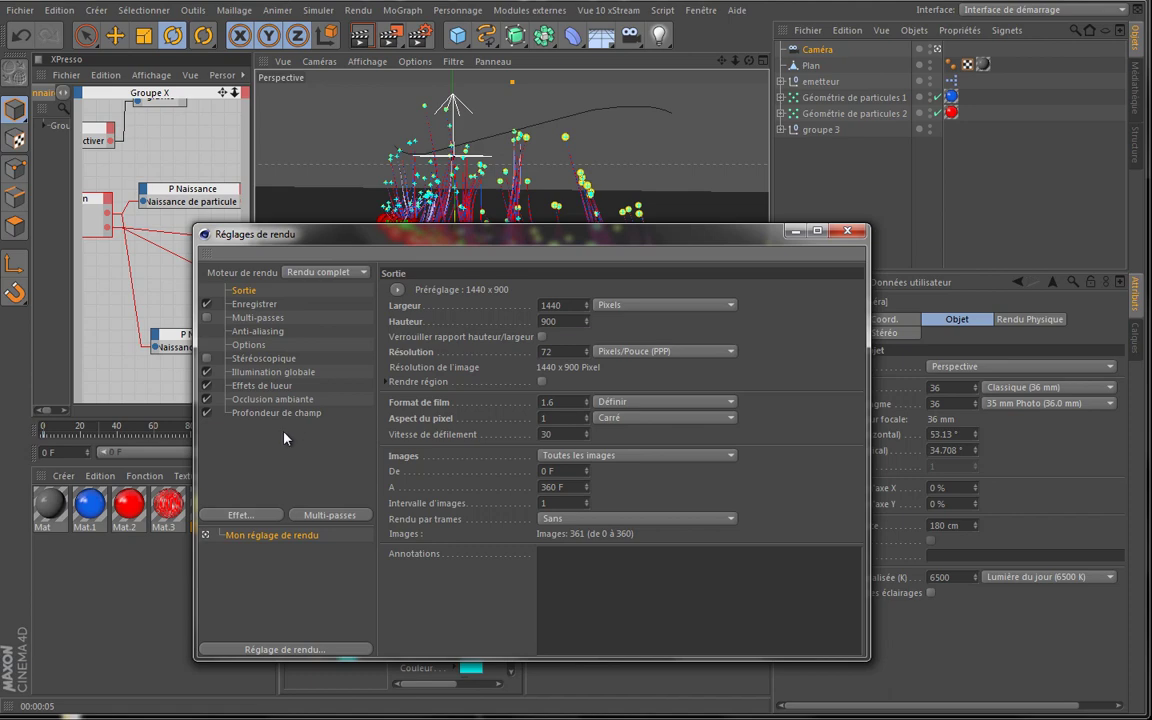
Look over the Groupe X nodes in the XPresso editor, including Interrupteur, P Groupe and P Conduit
{"action": "left_click_drag", "start_coordinate": [435, 240], "coordinate": [533, 196]}
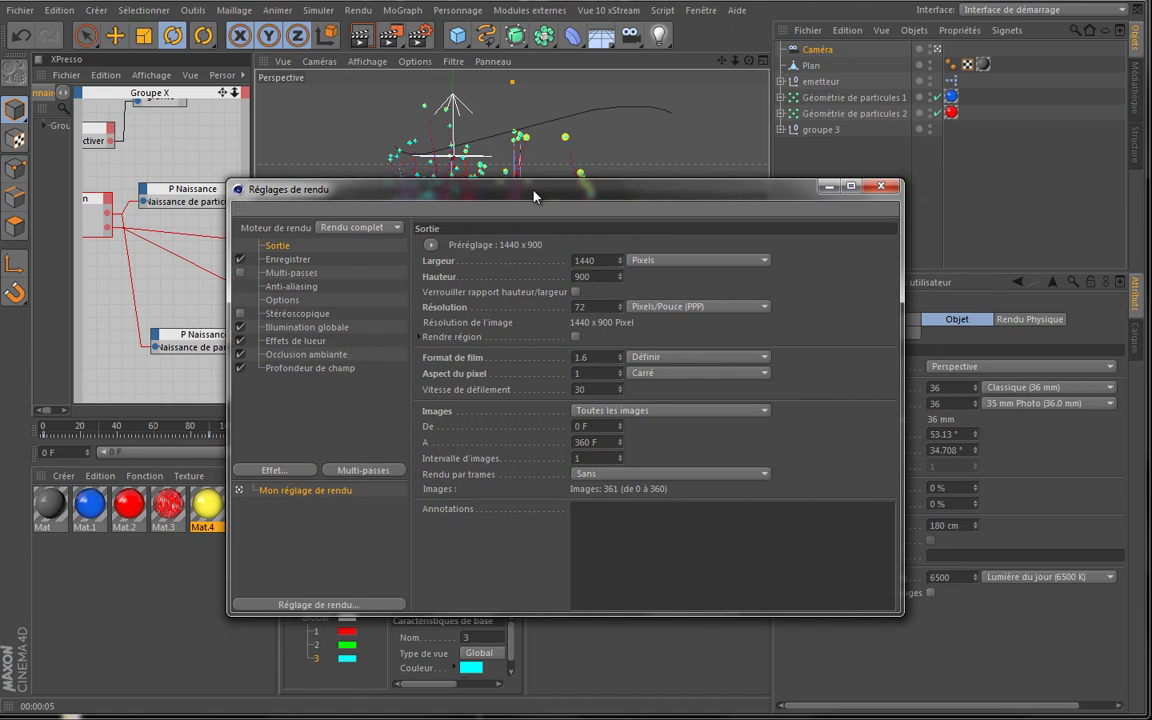
{"action": "left_click_drag", "start_coordinate": [436, 193], "coordinate": [616, 206]}
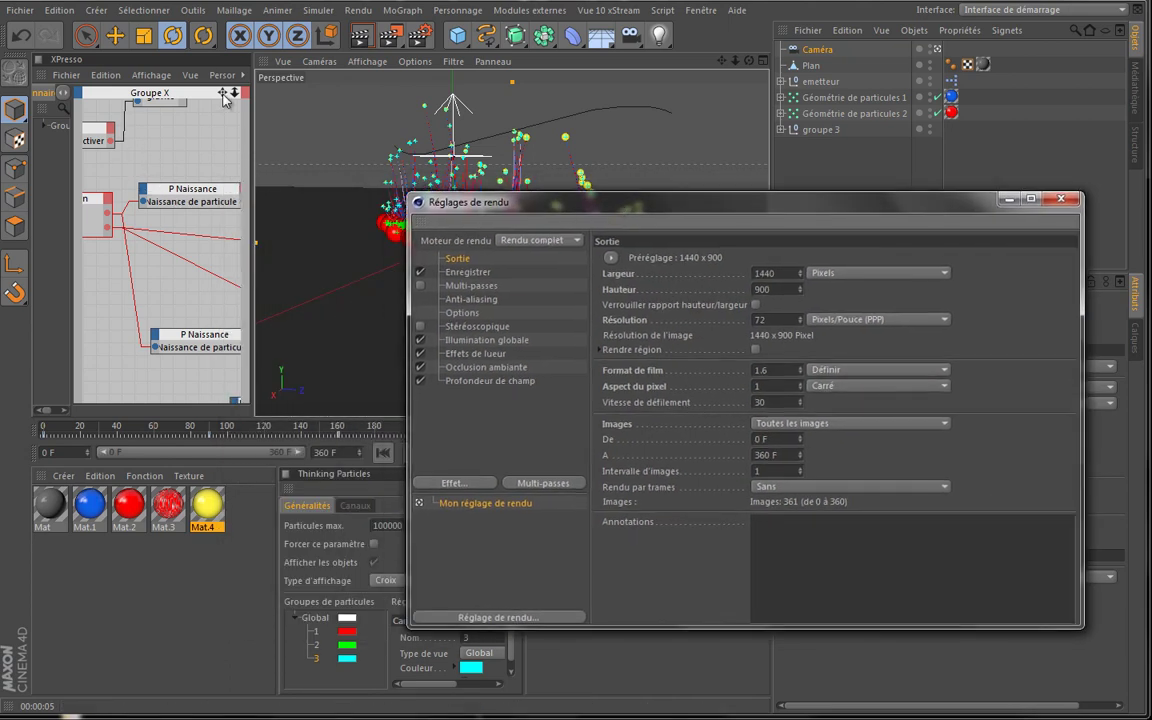
{"action": "scroll", "coordinate": [226, 300], "scroll_direction": "down", "scroll_amount": 5}
{"action": "scroll", "coordinate": [254, 341], "scroll_direction": "down", "scroll_amount": 3}
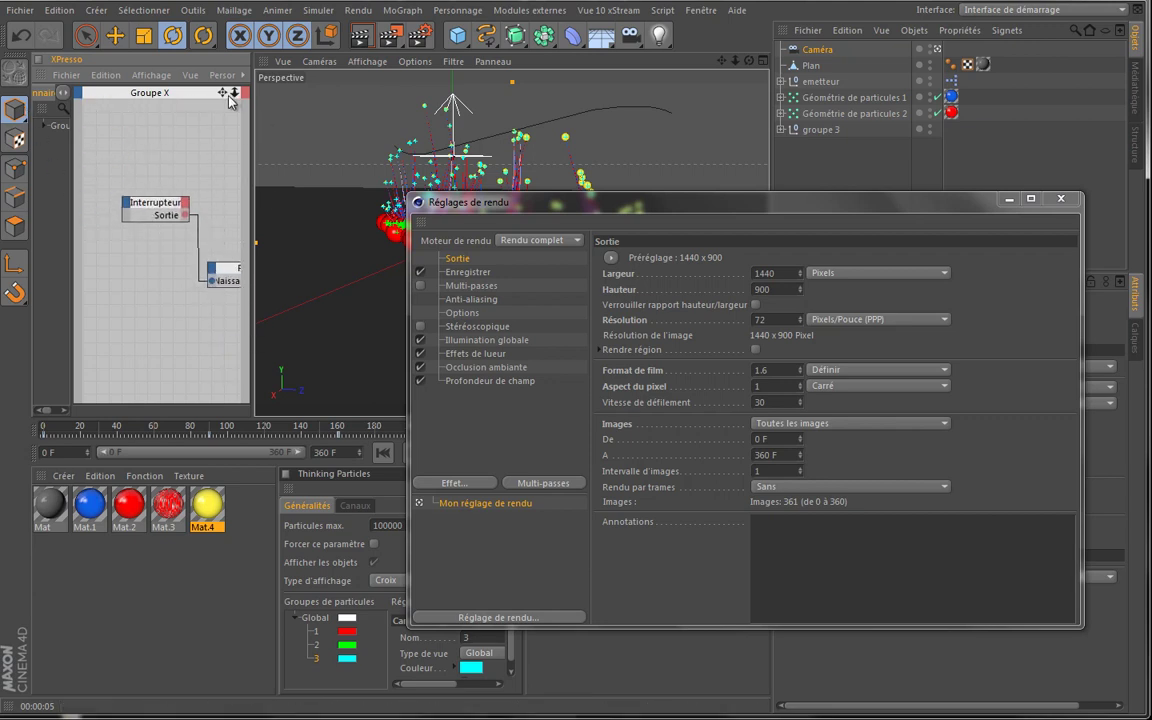
{"action": "scroll", "coordinate": [250, 340], "scroll_direction": "down", "scroll_amount": 4}
{"action": "scroll", "coordinate": [250, 340], "scroll_direction": "down", "scroll_amount": 2}
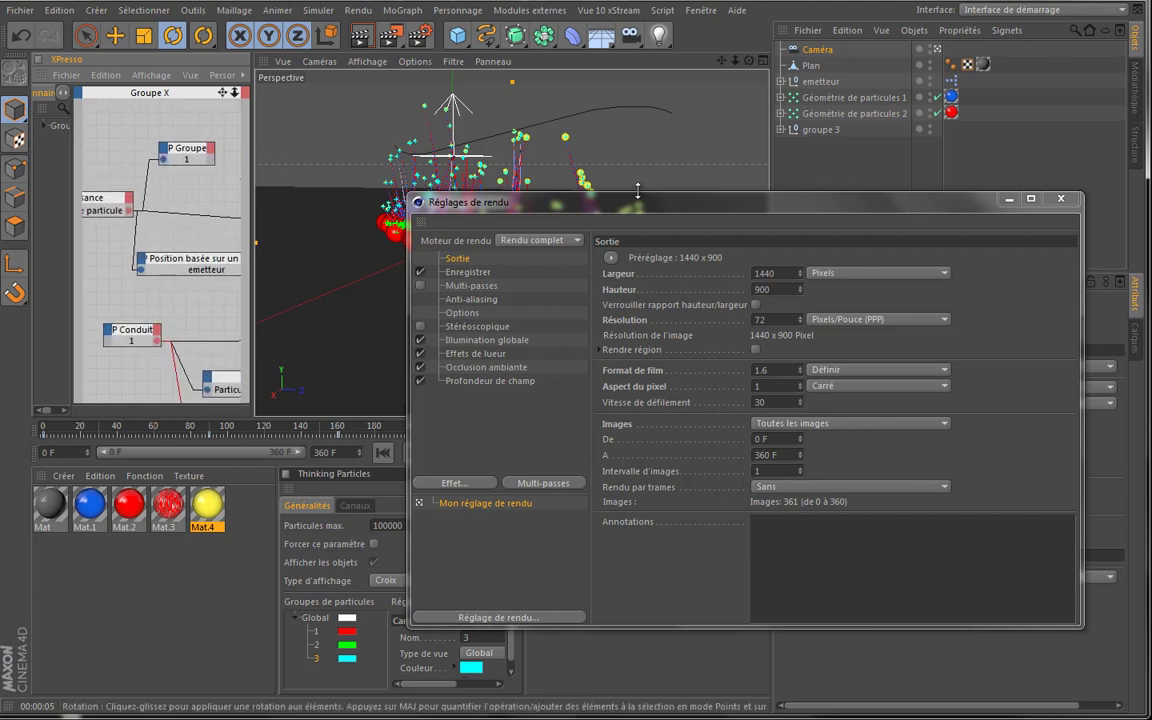
{"action": "left_click_drag", "start_coordinate": [886, 206], "coordinate": [712, 178]}
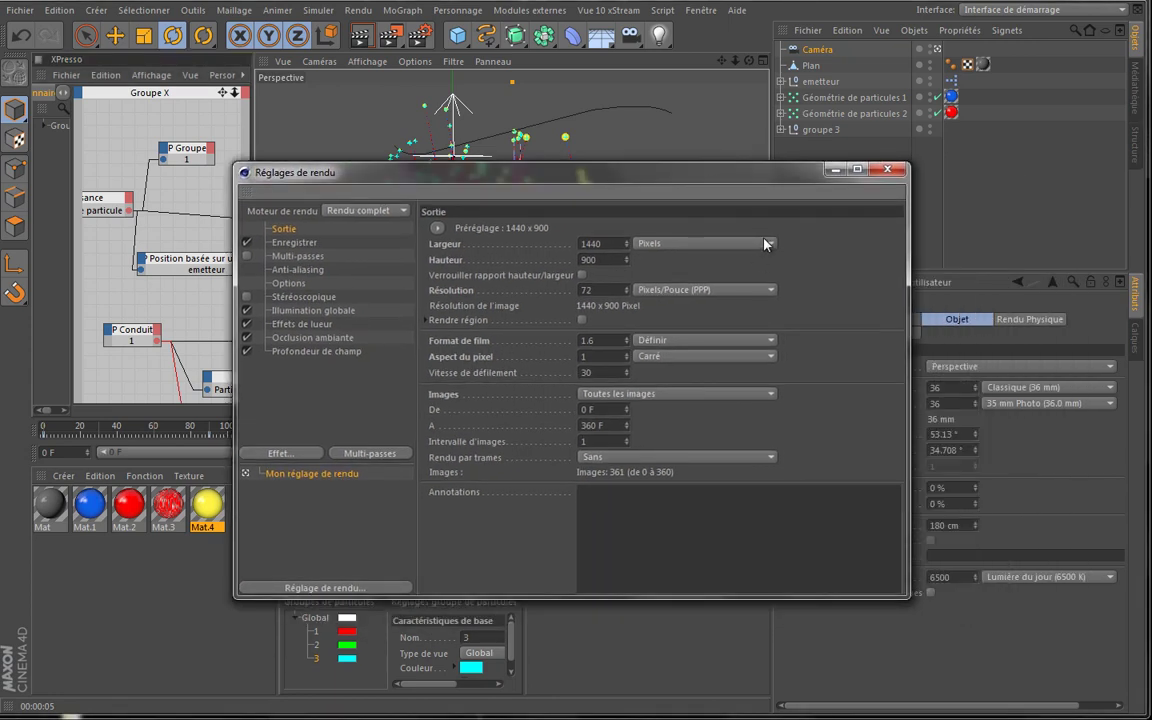